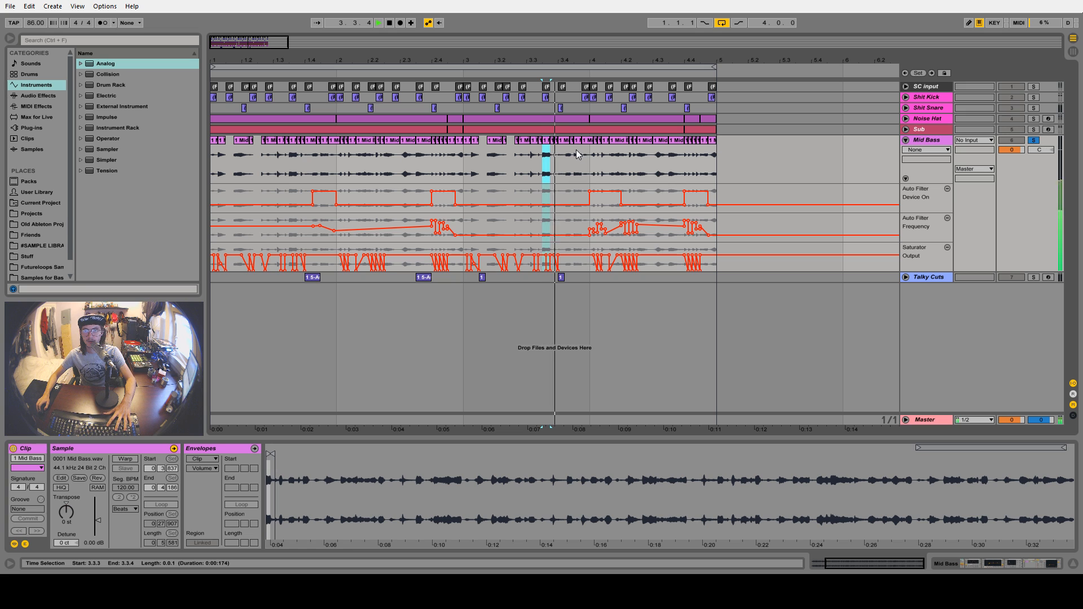
Audition several clips of the soloed Mid Bass track at different points in the arrangement
left_click(590, 141)
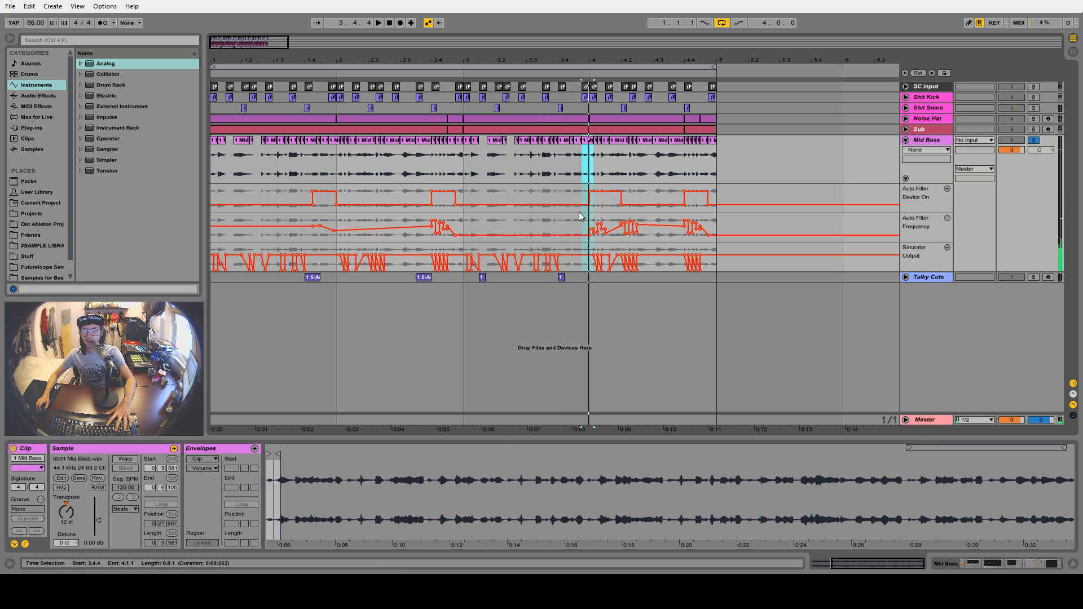
left_click(220, 141)
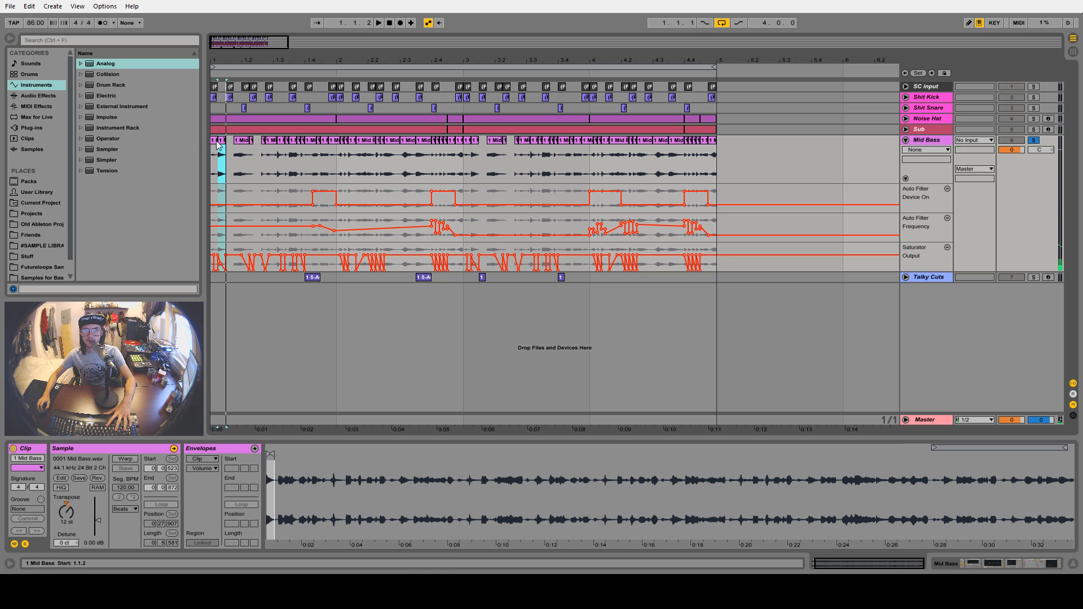
left_click_drag(247, 58, 246, 61)
left_click(245, 144)
key("space")
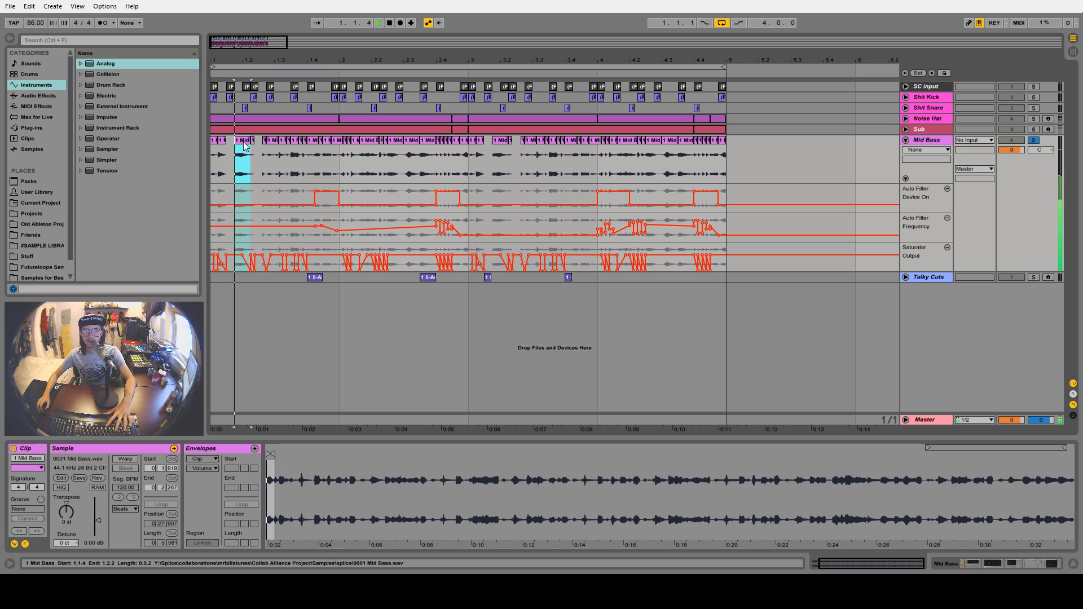
key("space")
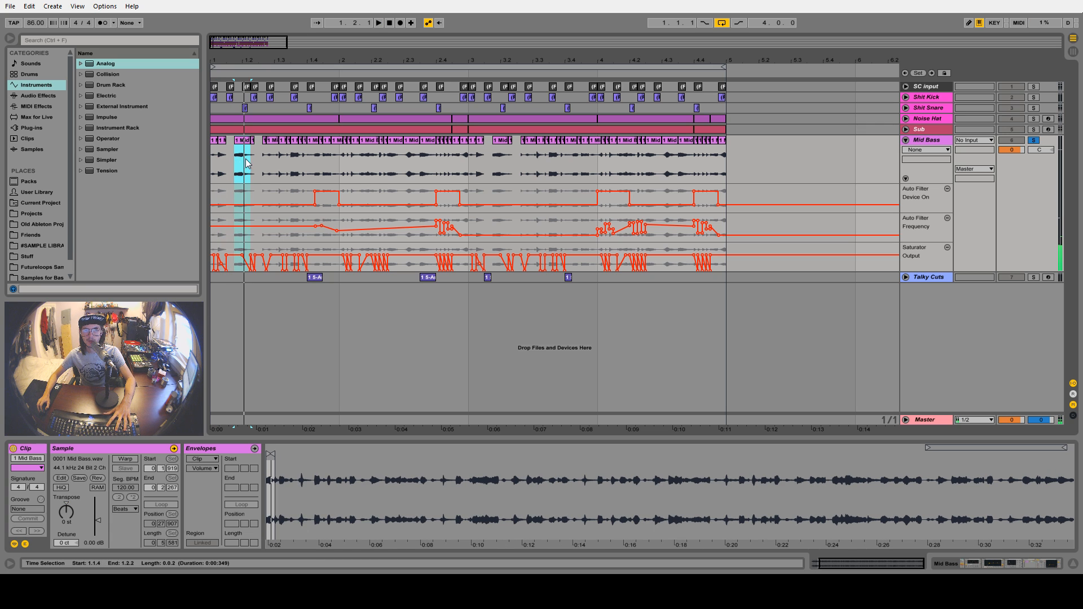
left_click(277, 141)
key("space")
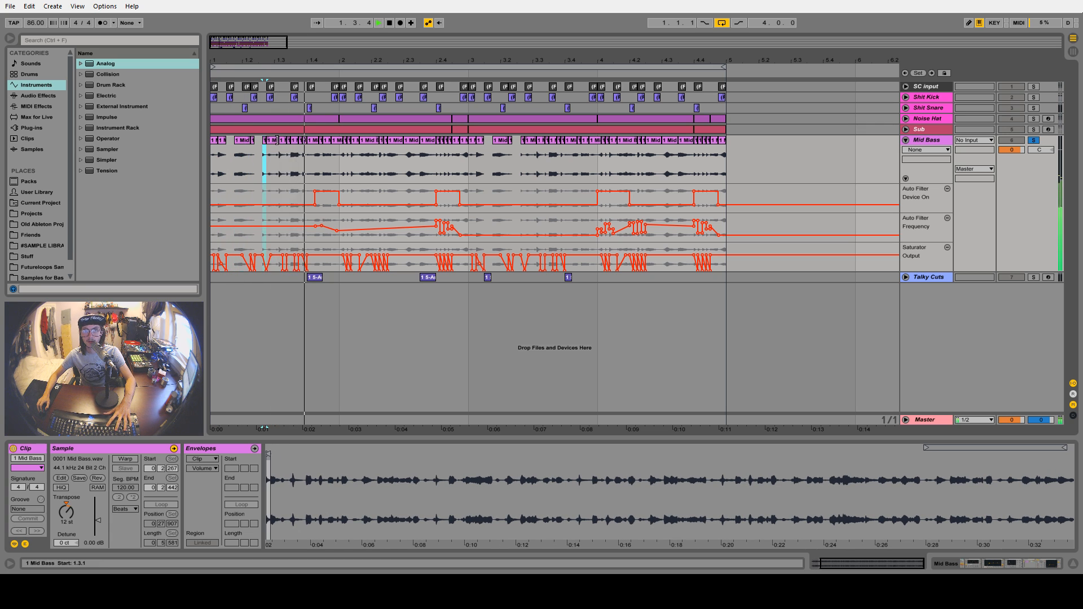
key("space")
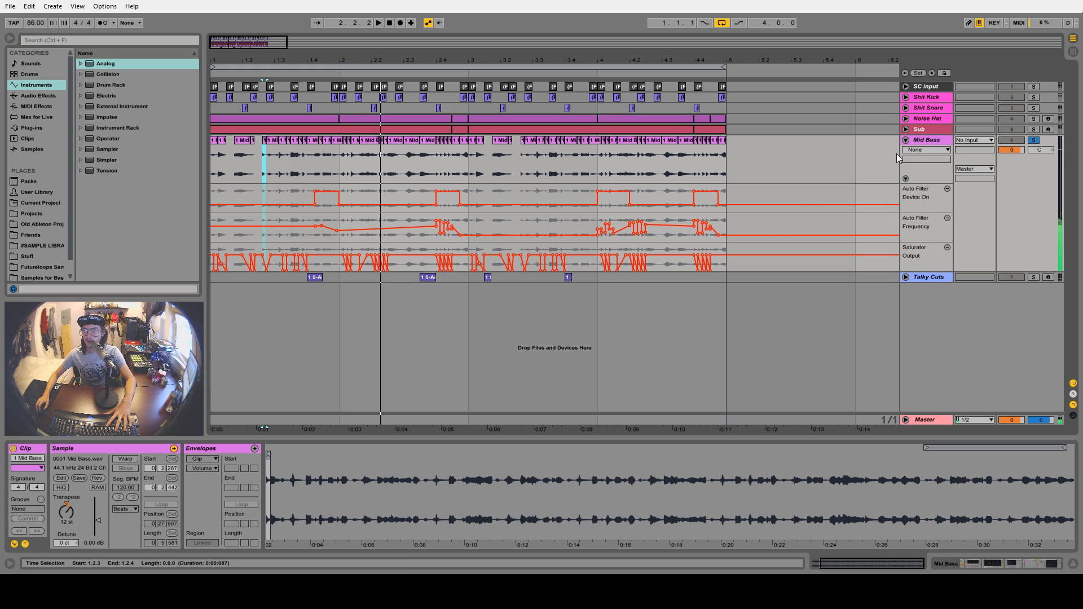
Insert a MIDI track below Talky Cuts and load the 0001 Mid Bass sample into a Simpler on it
left_click(921, 276)
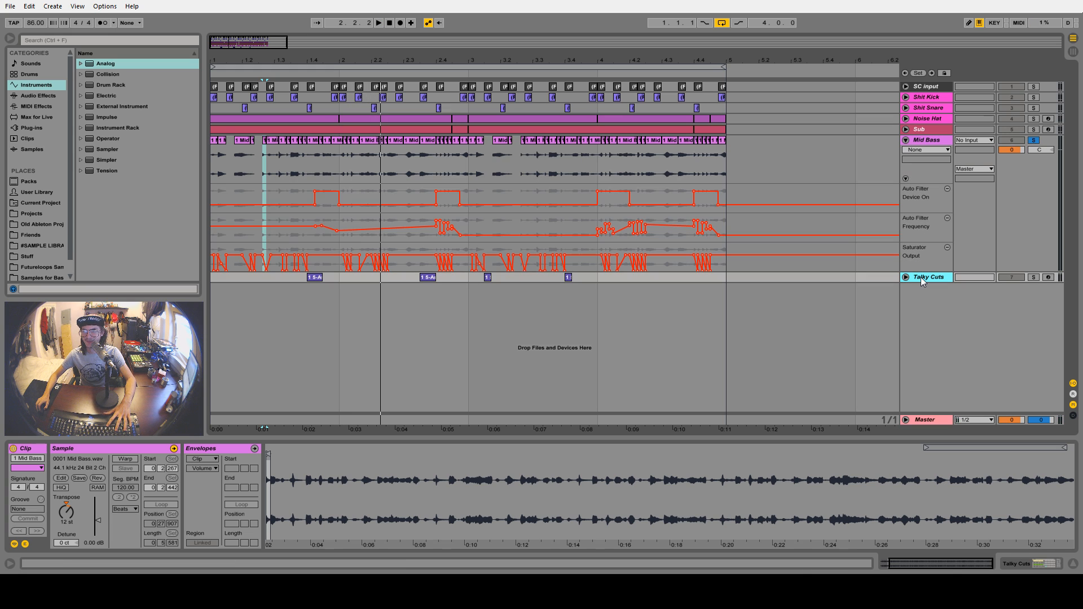
key("ctrl+shift+t")
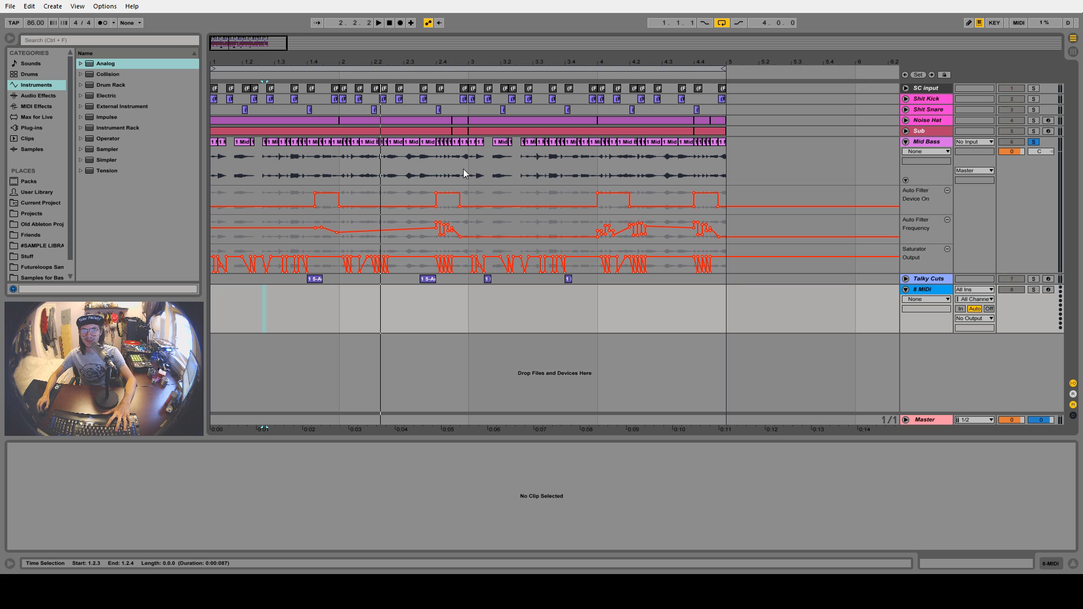
left_click_drag(228, 151, 1006, 418)
left_click_drag(1001, 558, 1017, 551)
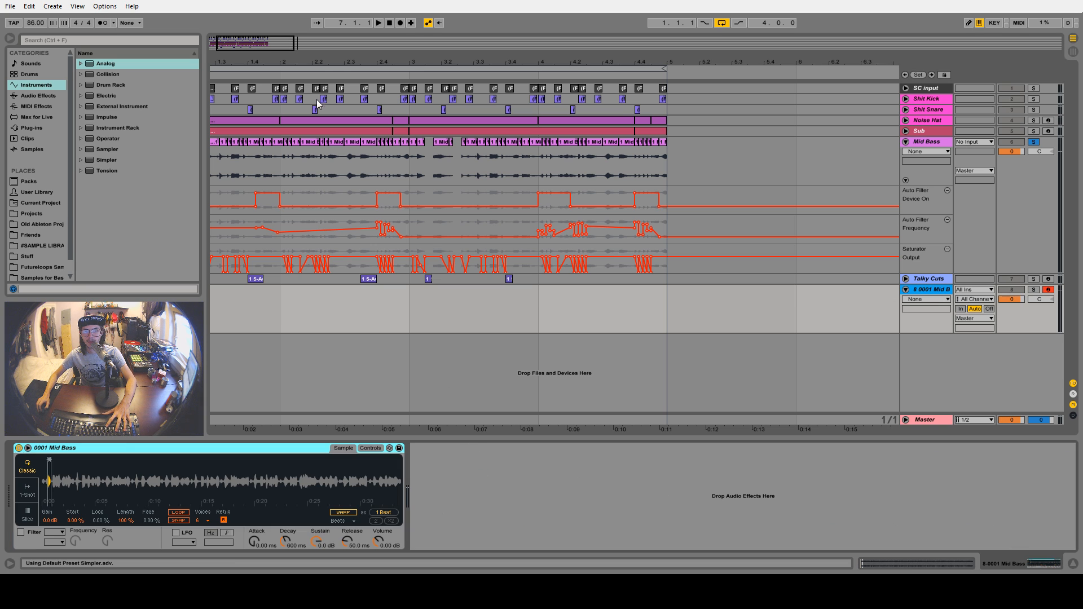
Turn off solo on the Mid Bass track and add a Tuner after the Simpler on the new MIDI track
left_click_drag(322, 61, 593, 61)
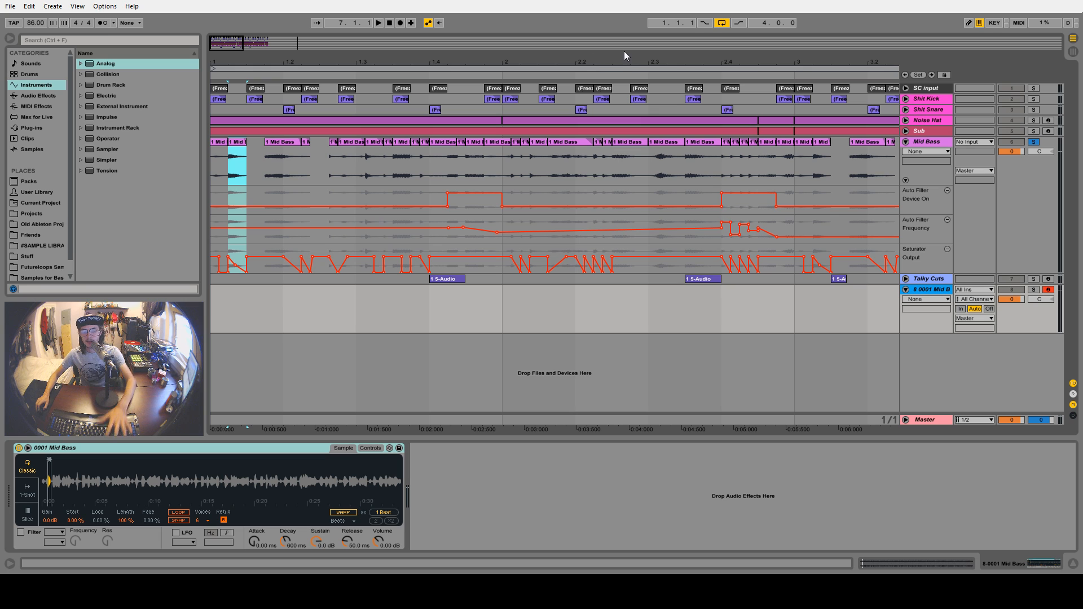
left_click(1035, 141)
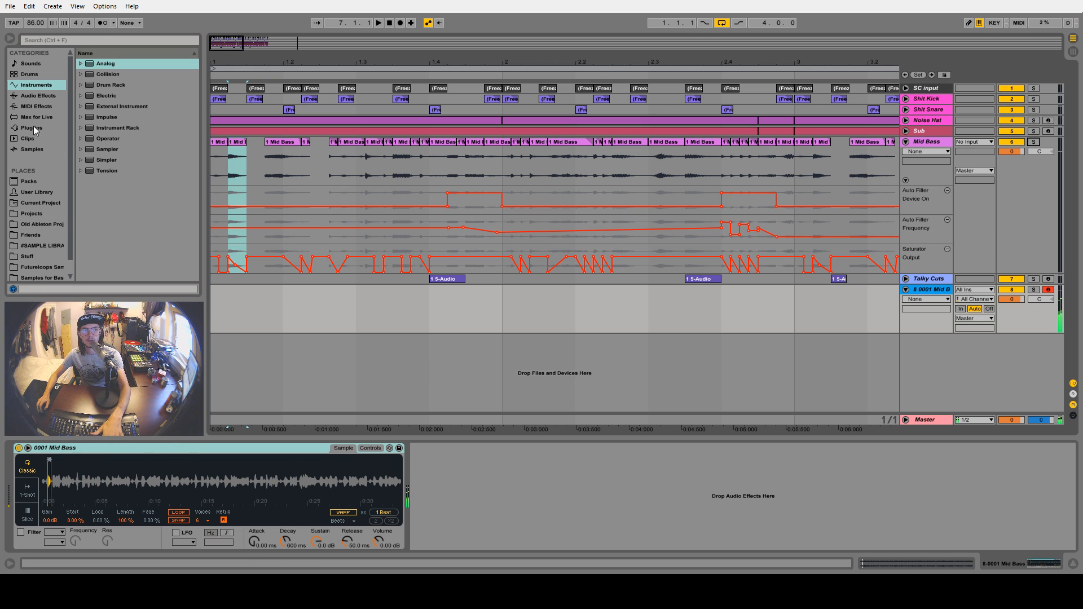
left_click(31, 97)
scroll(102, 195, "down", 3)
left_click(111, 197)
scroll(111, 226, "down", 2)
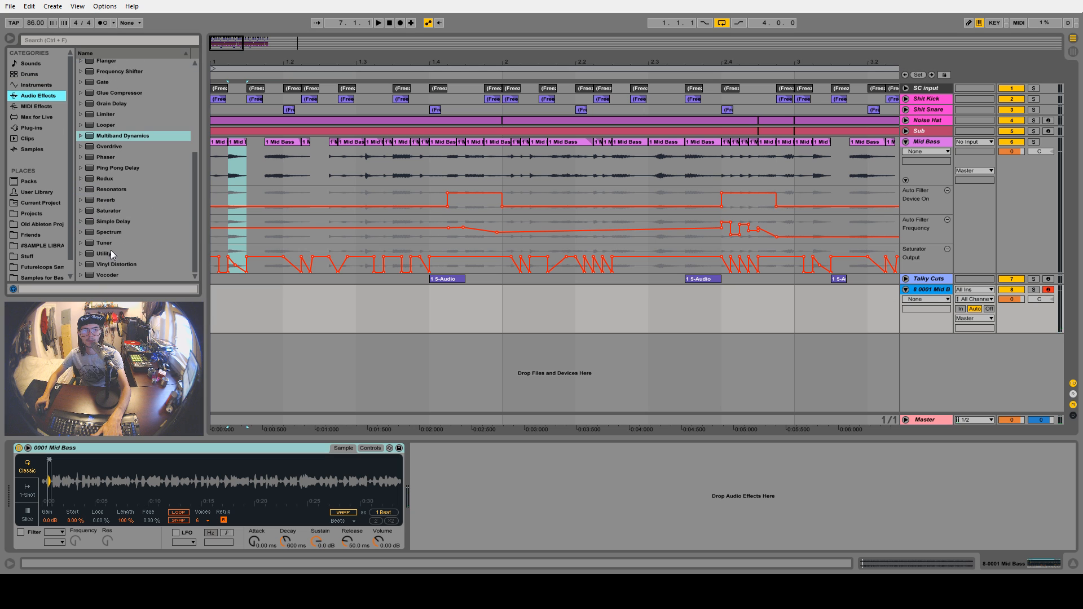
left_click_drag(105, 242, 470, 511)
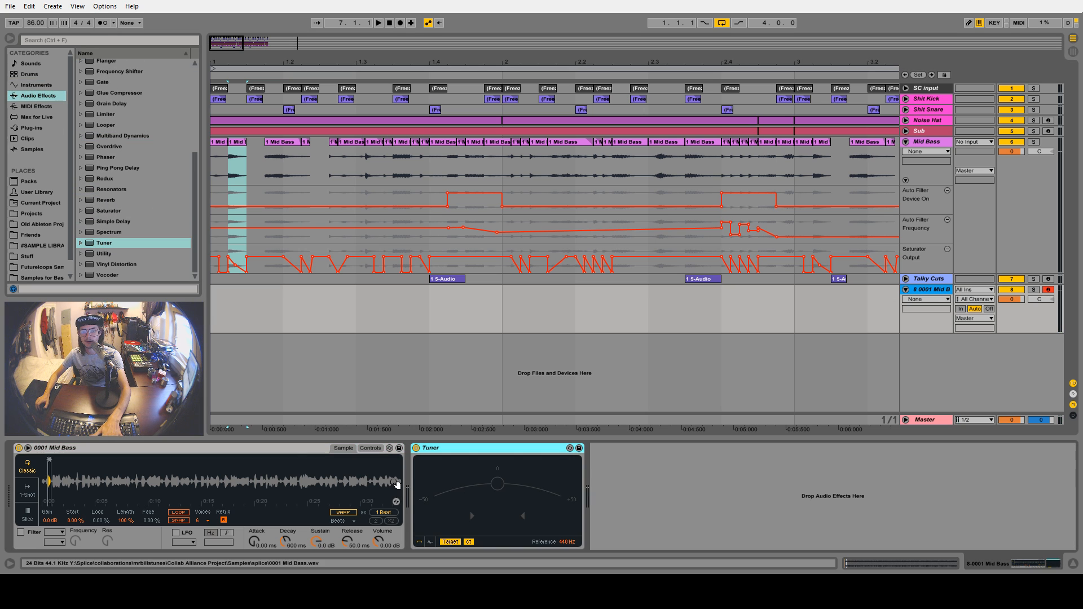
Narrow the Simpler's playback region to one bass hit near 0.5 seconds, convert it to a Sampler, and audition the note
left_click_drag(70, 478, 246, 502)
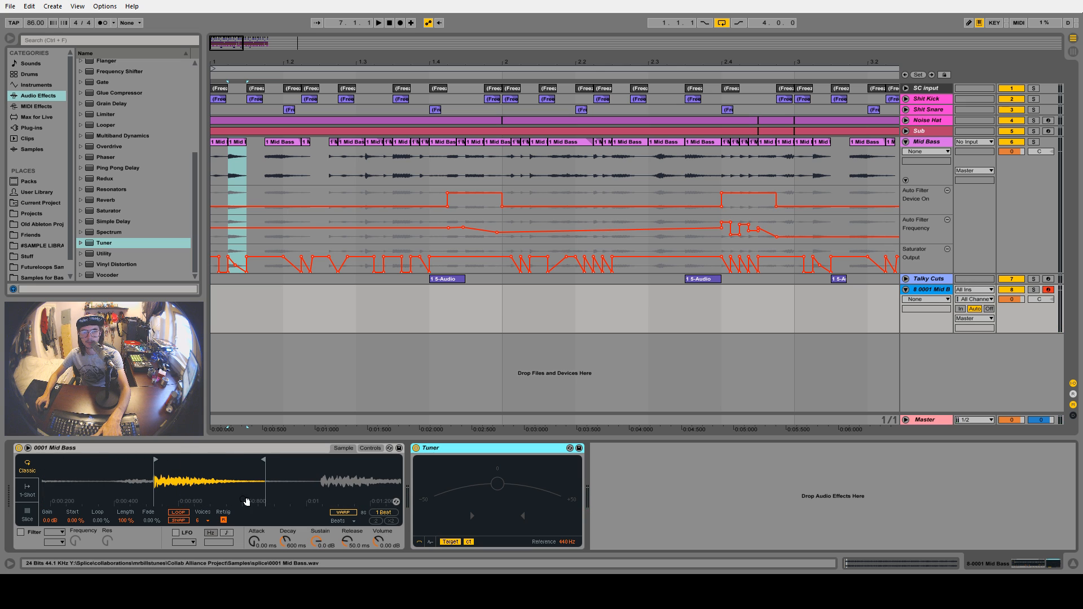
right_click(147, 449)
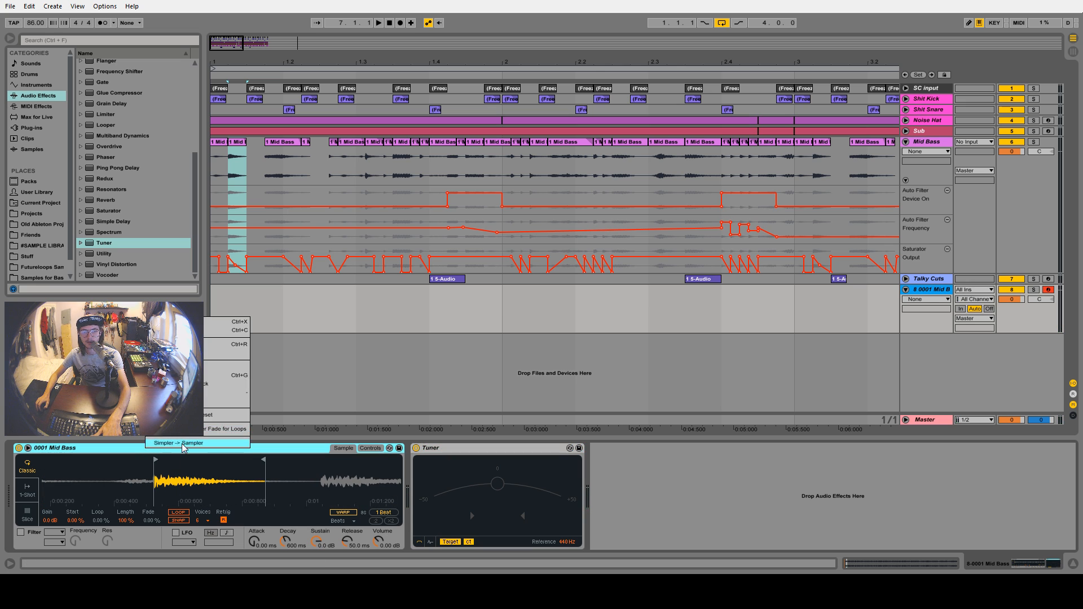
left_click(231, 439)
key("a")
key("a")
key("a")
key("a")
Enable Snap and a forward sustain loop in the Sampler, with sample start and loop start at 25440 and loop end at 26507
left_click_drag(28, 475, 191, 492)
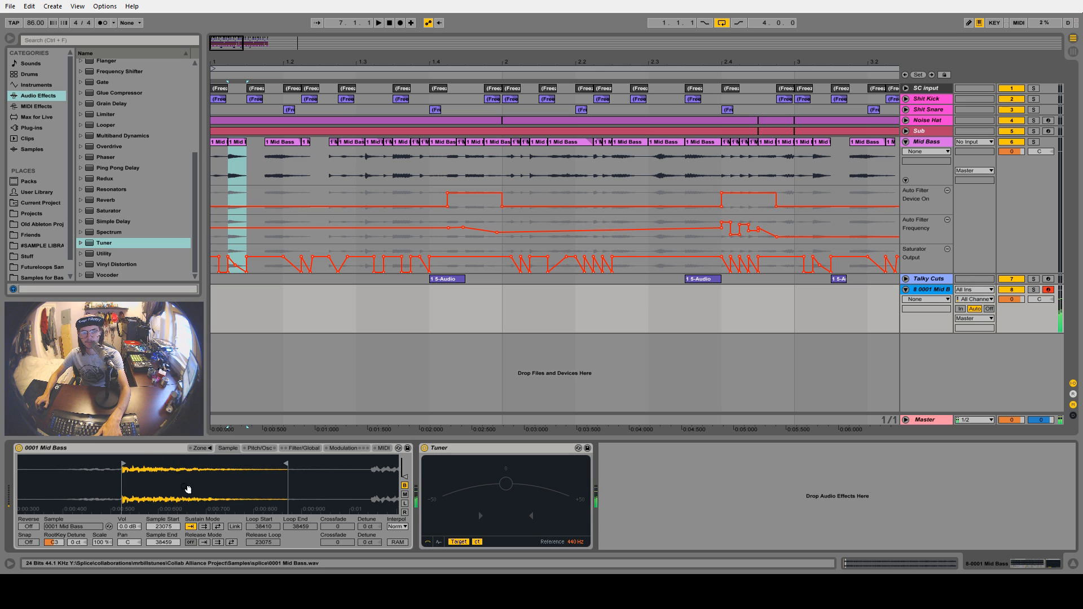
left_click(205, 526)
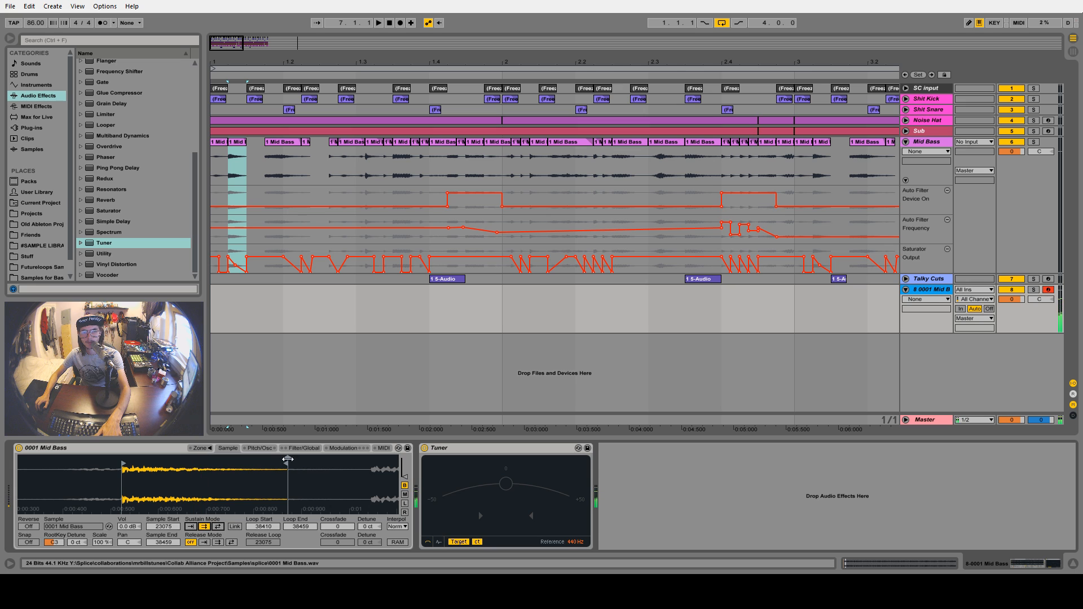
mouse_move(287, 459)
left_mouse_down()
mouse_move(166, 460)
mouse_move(186, 509)
left_mouse_up()
left_click(31, 542)
left_click_drag(124, 469, 123, 490)
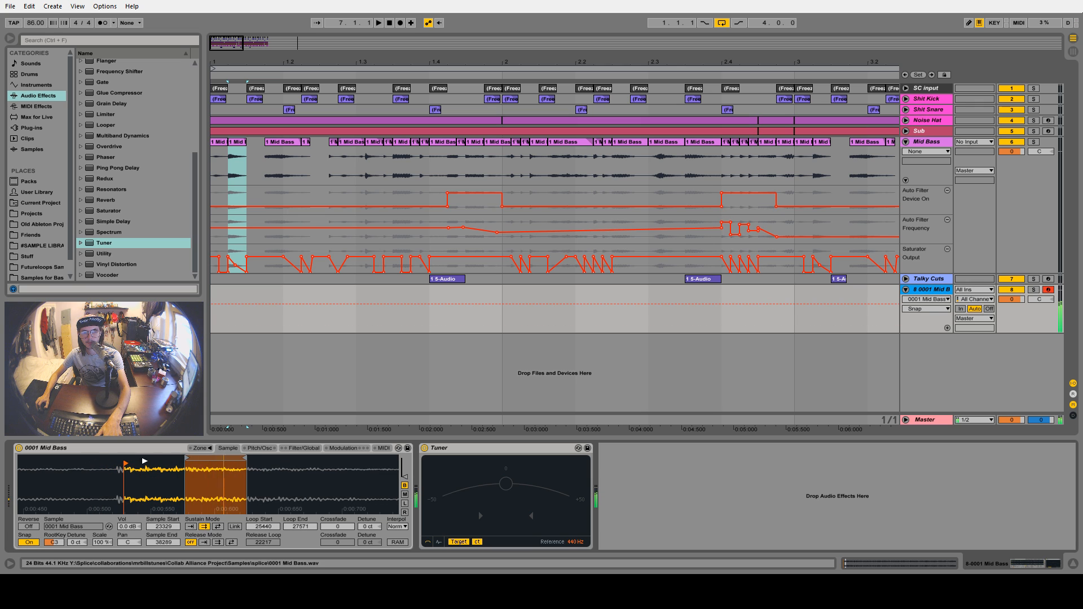
left_click_drag(244, 459, 204, 460)
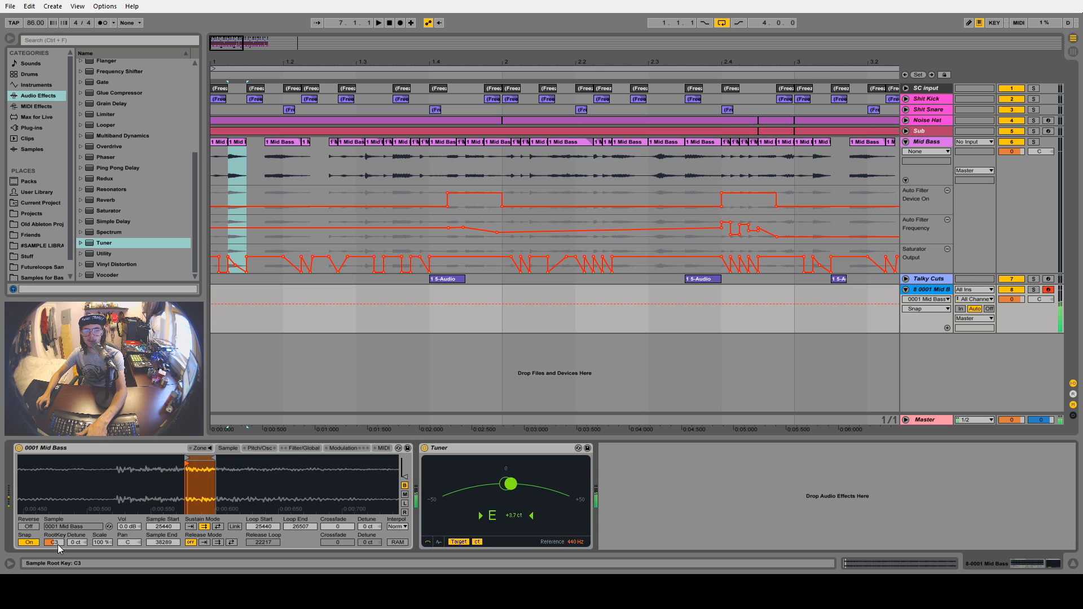
Tune the sample to C by setting the Sampler's root key to E3 and its detune to -4 ct
left_click_drag(54, 543, 54, 535)
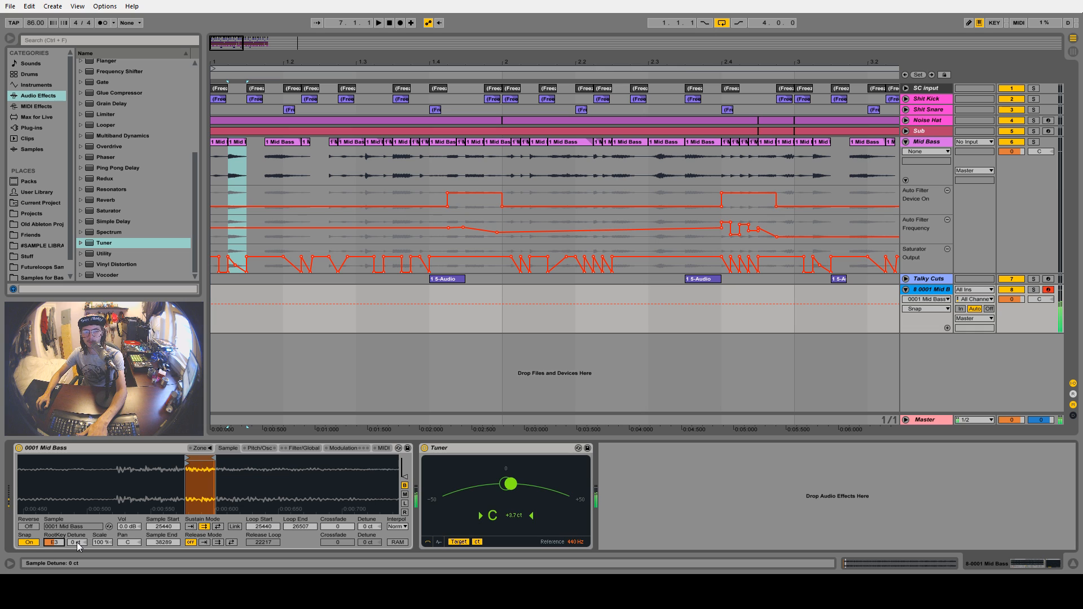
left_click_drag(76, 543, 77, 545)
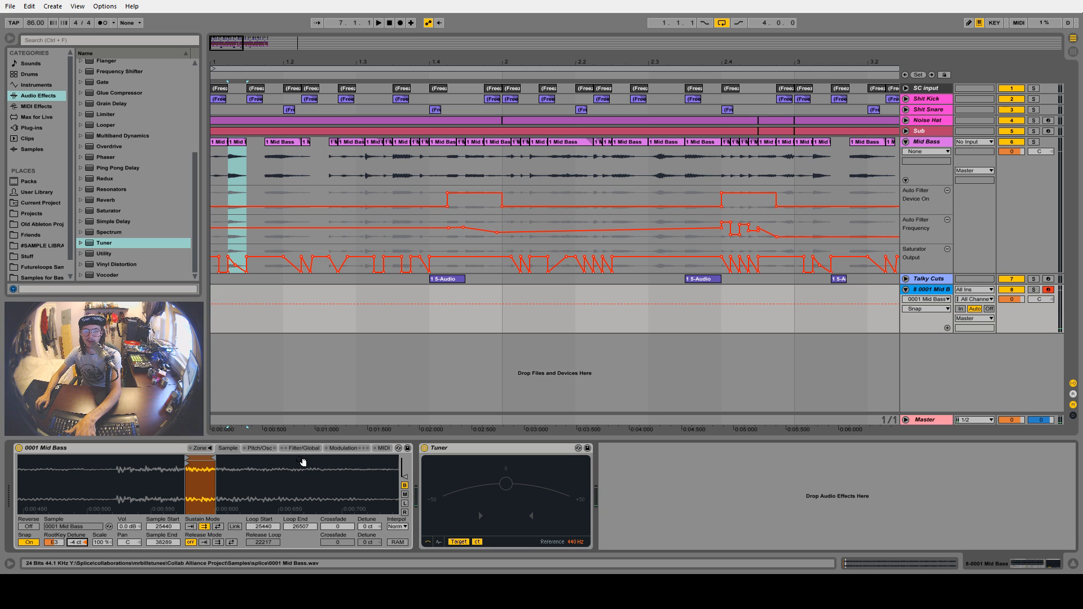
Set the Sampler's oscillator Spread to 100%
left_click(343, 448)
left_click(385, 451)
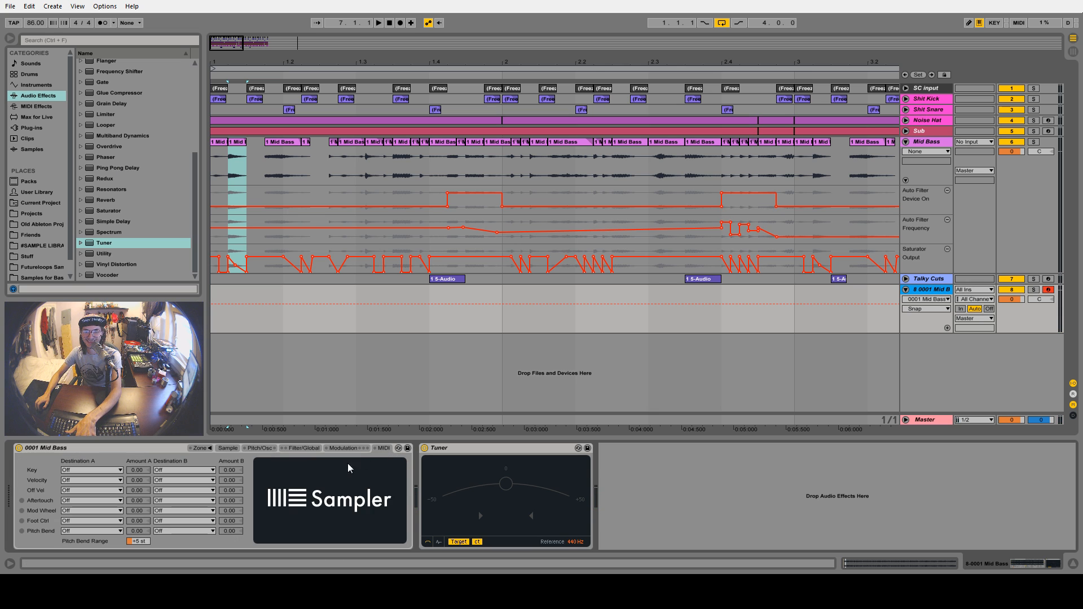
left_click(299, 448)
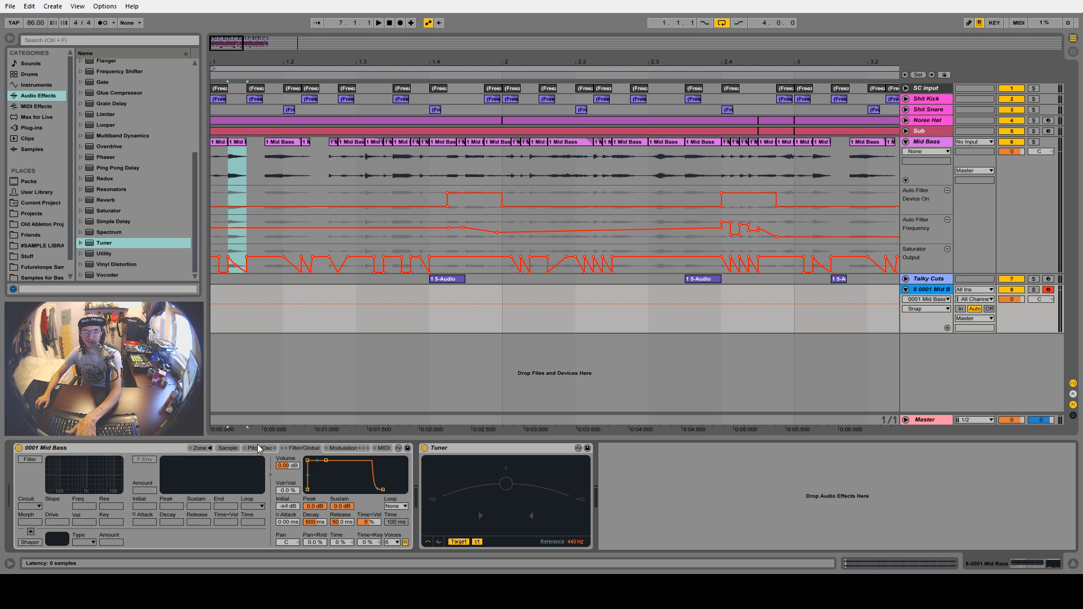
left_click(259, 449)
left_click_drag(331, 520, 331, 483)
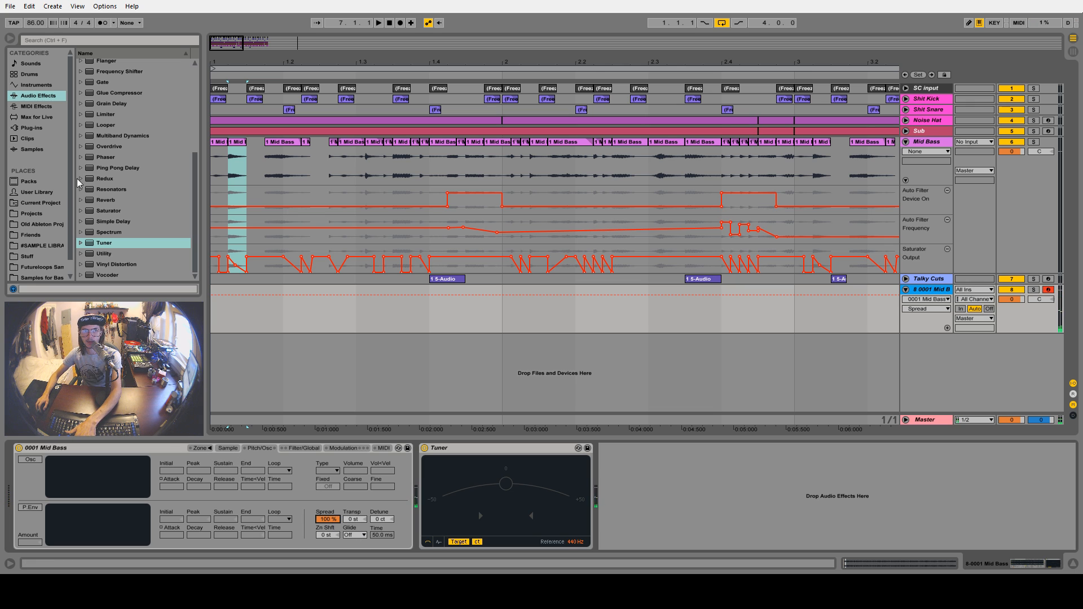
Replace the Tuner with an Overdrive and set its filter to 195 Hz with a bandwidth of 4.93
left_click_drag(95, 149, 509, 449)
left_click(584, 451)
key("Delete")
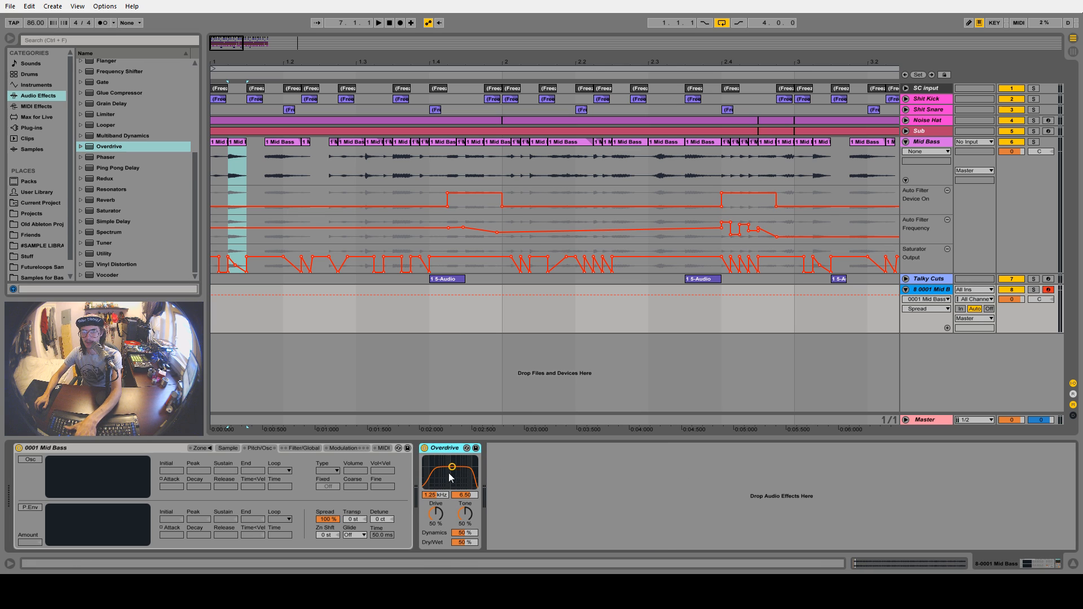
left_click_drag(452, 468, 442, 470)
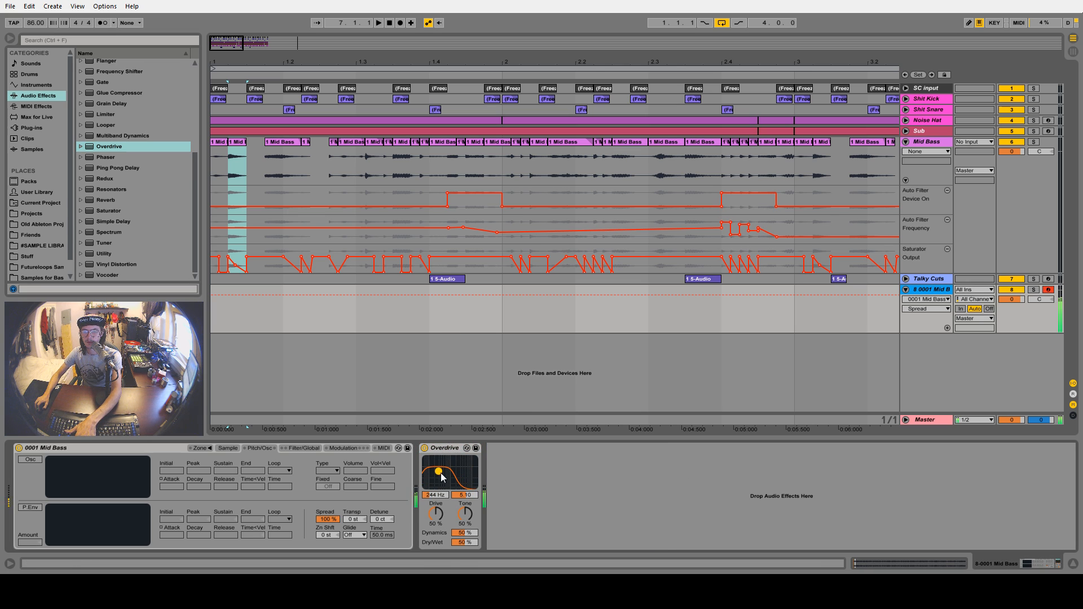
Add an EQ Eight after the Overdrive and boost band 2 by 8.31 dB at 323 Hz
scroll(106, 127, "up", 3)
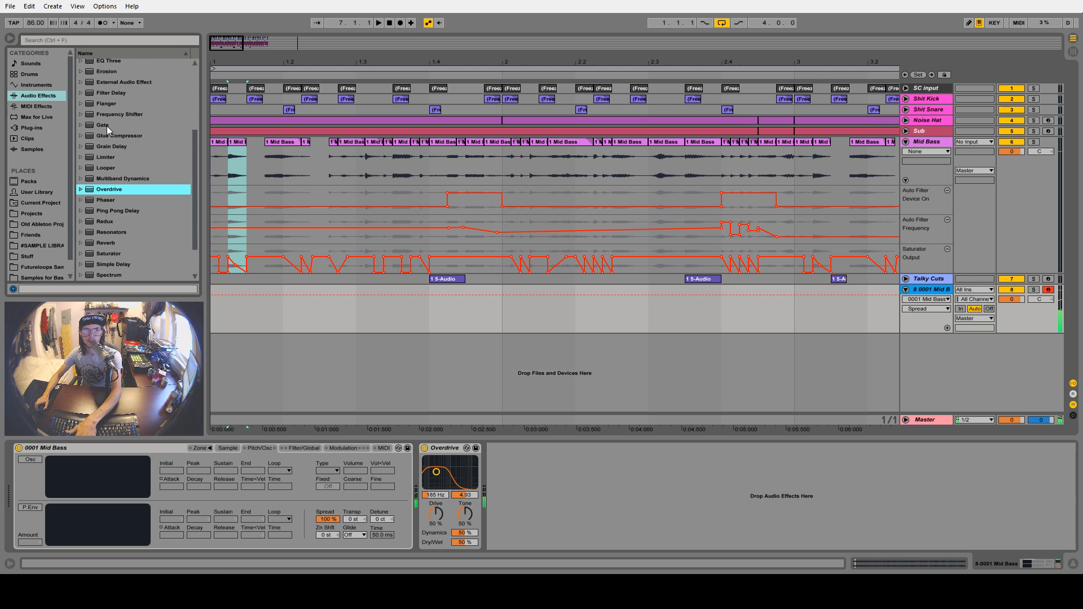
left_click_drag(98, 83, 592, 472)
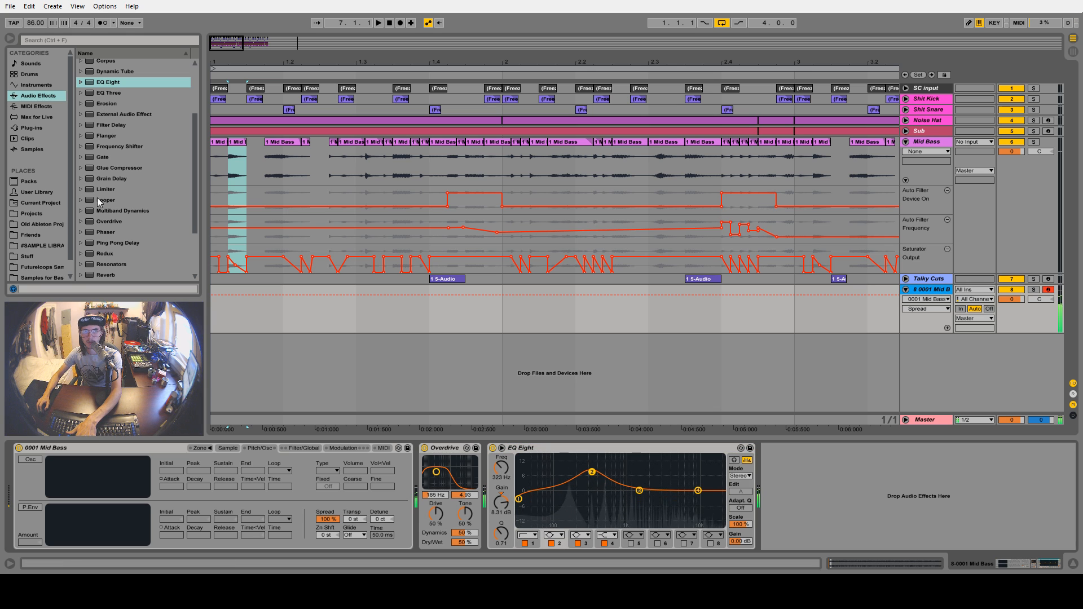
Add the OTT preset of Multiband Dynamics after the EQ Eight and set its low-band output gain to 21.7 dB
left_click(80, 211)
left_click_drag(103, 254, 772, 508)
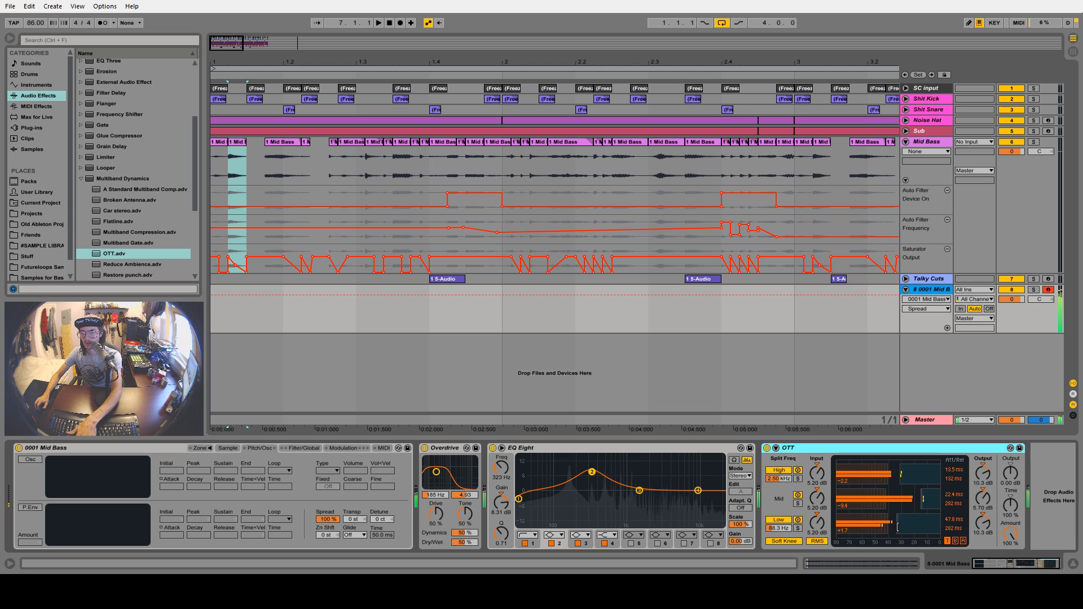
left_click_drag(903, 527, 903, 496)
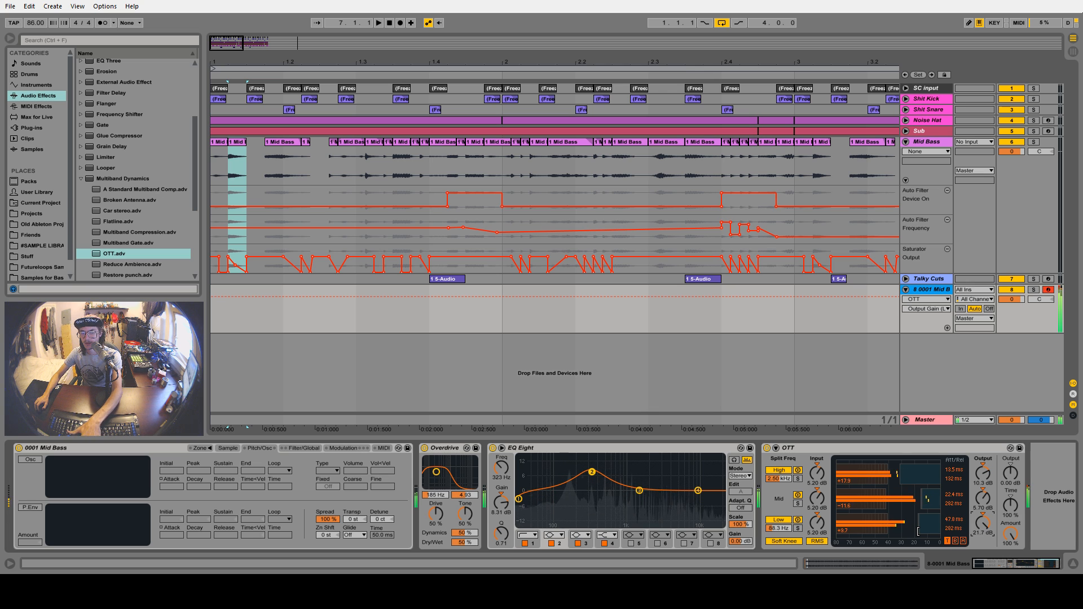
Insert an audio track below the Sampler track, set its input to Resampling, arm it, and reselect the Sampler track
left_click_drag(567, 62, 566, 39)
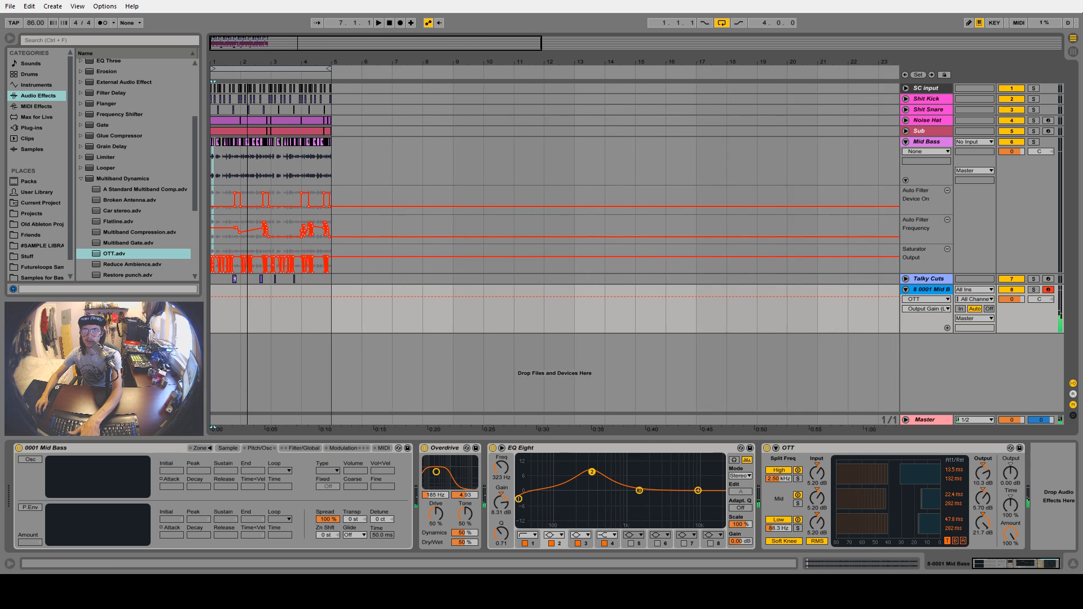
left_click(915, 292)
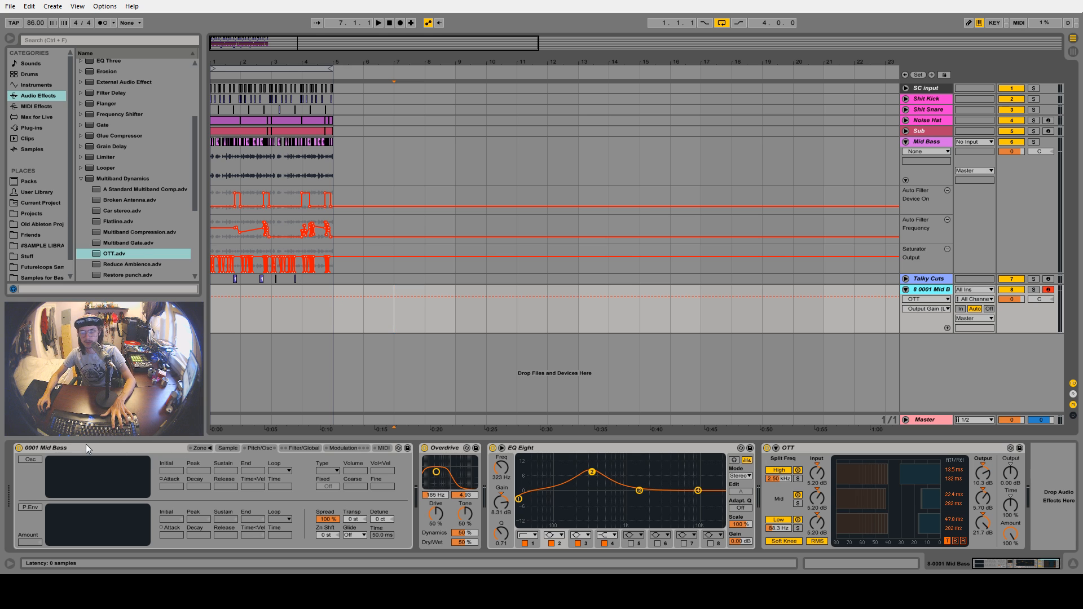
key("ctrl+t")
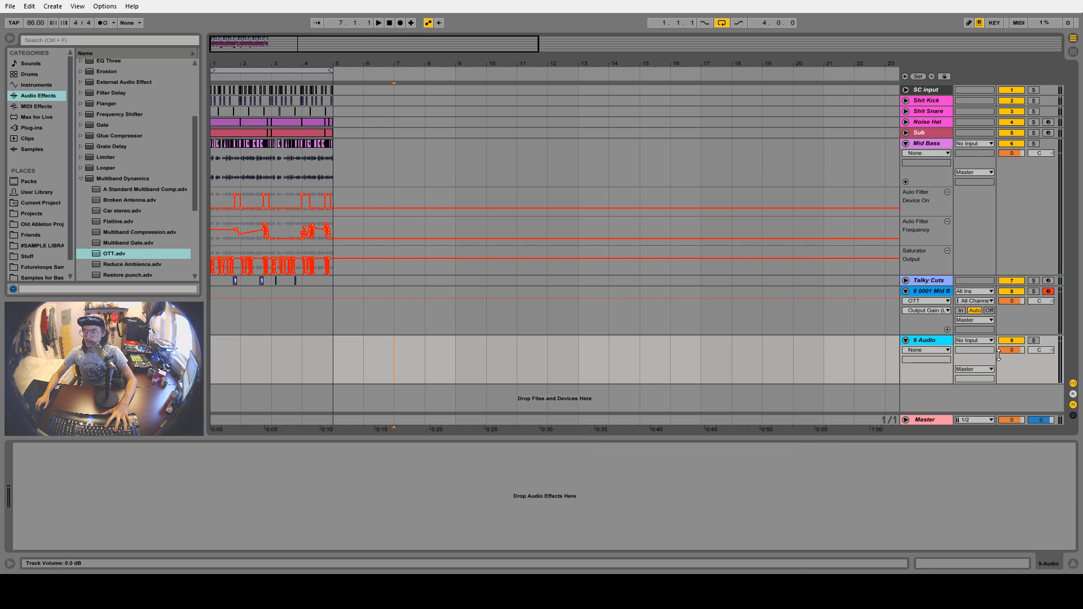
left_click(985, 340)
left_click(987, 395)
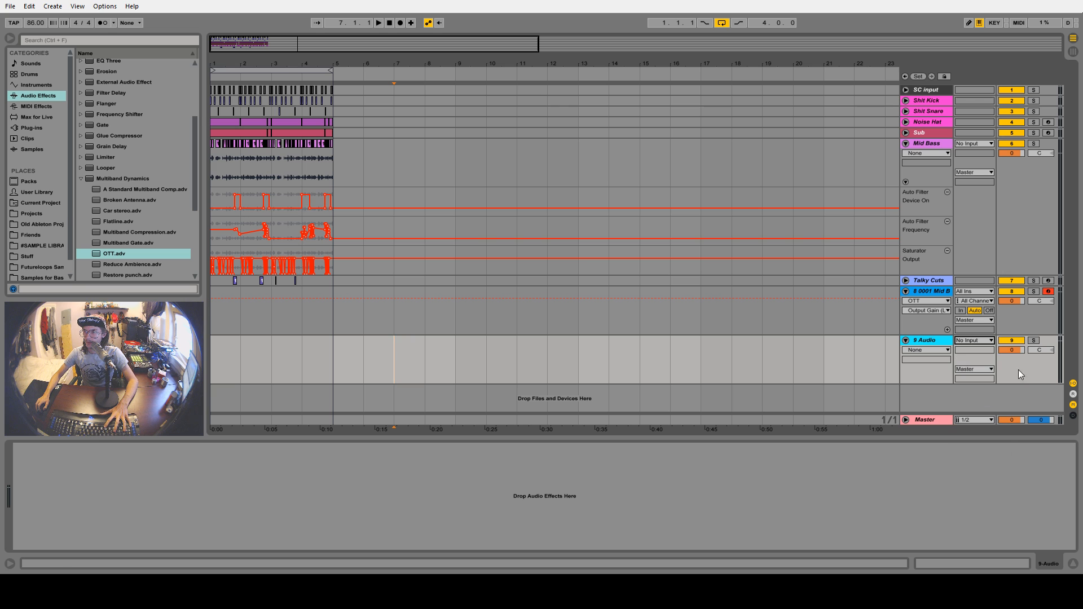
key("Up")
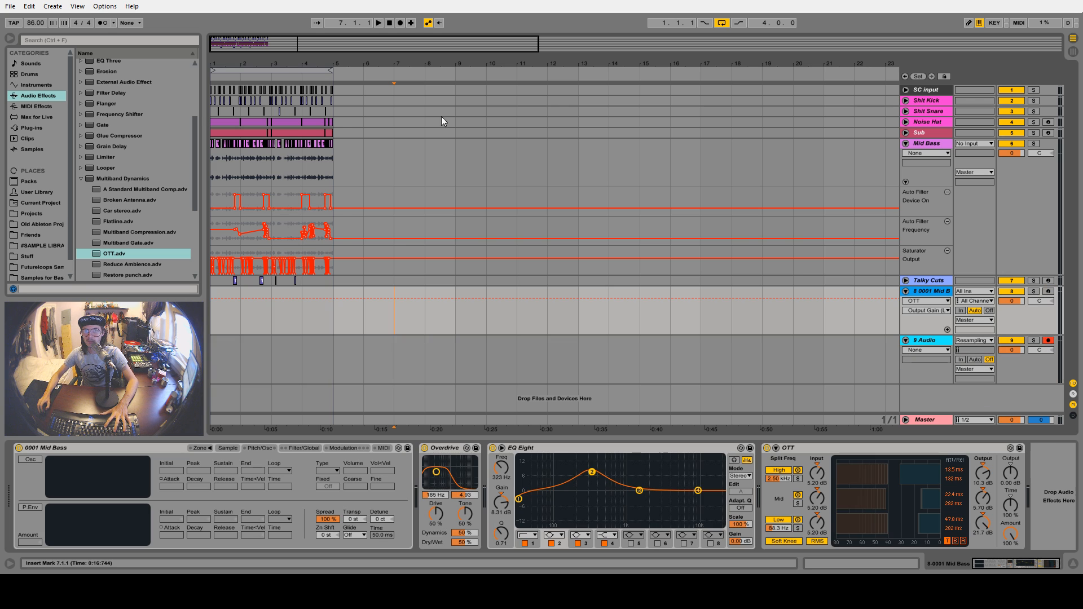
Record a held note from the armed Sampler track into the resampling audio track, starting at bar 7
left_click(401, 24)
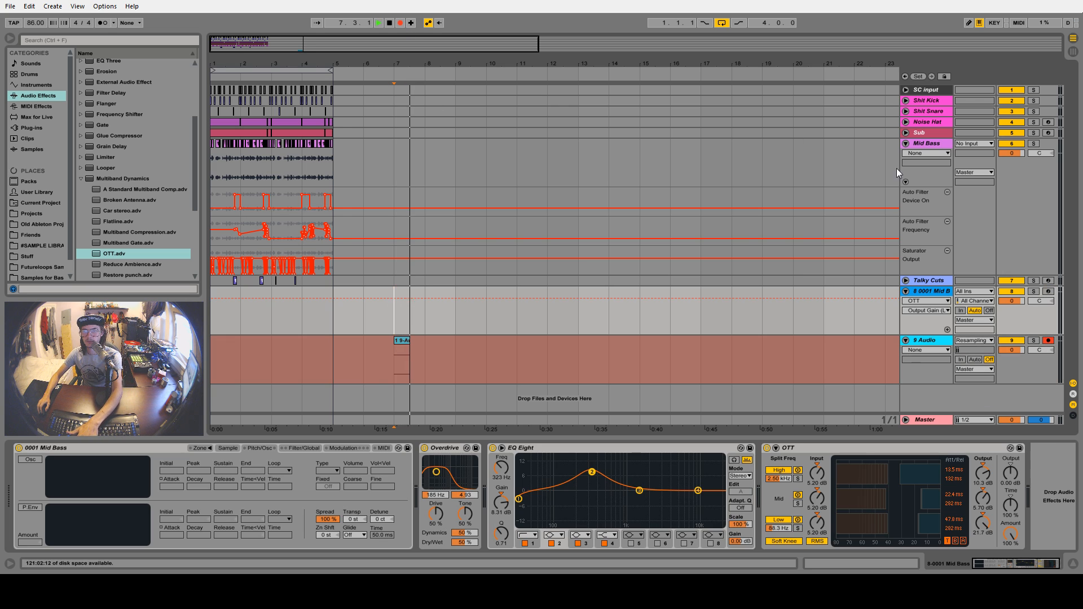
left_click(1049, 291)
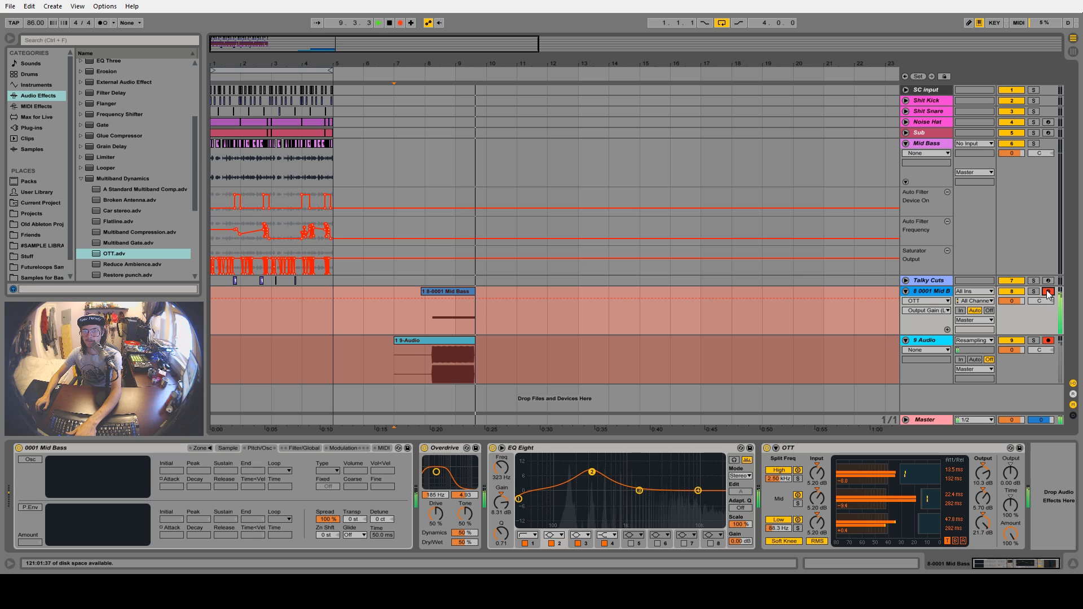
key("space")
Turn off warping on the recorded audio clip and trim its start to the beginning of the waveform
left_click(451, 340)
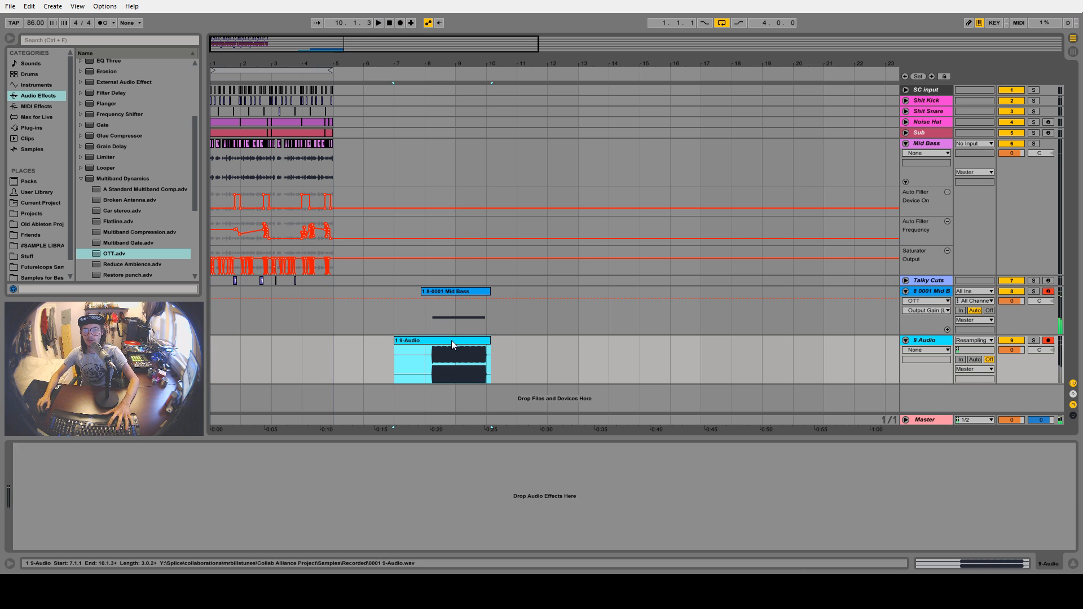
double_click(452, 340)
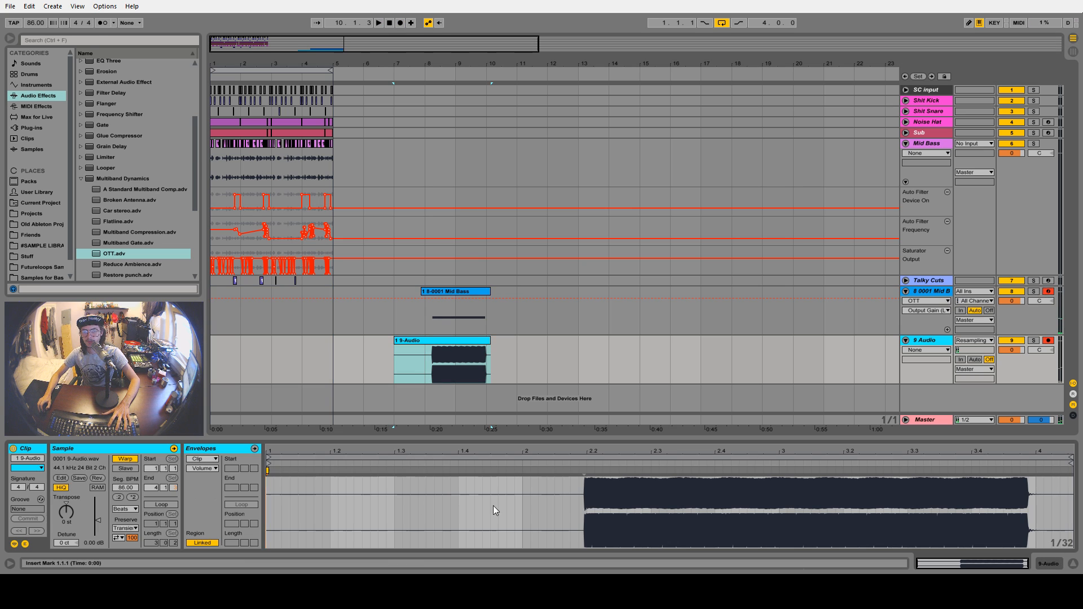
left_click(124, 460)
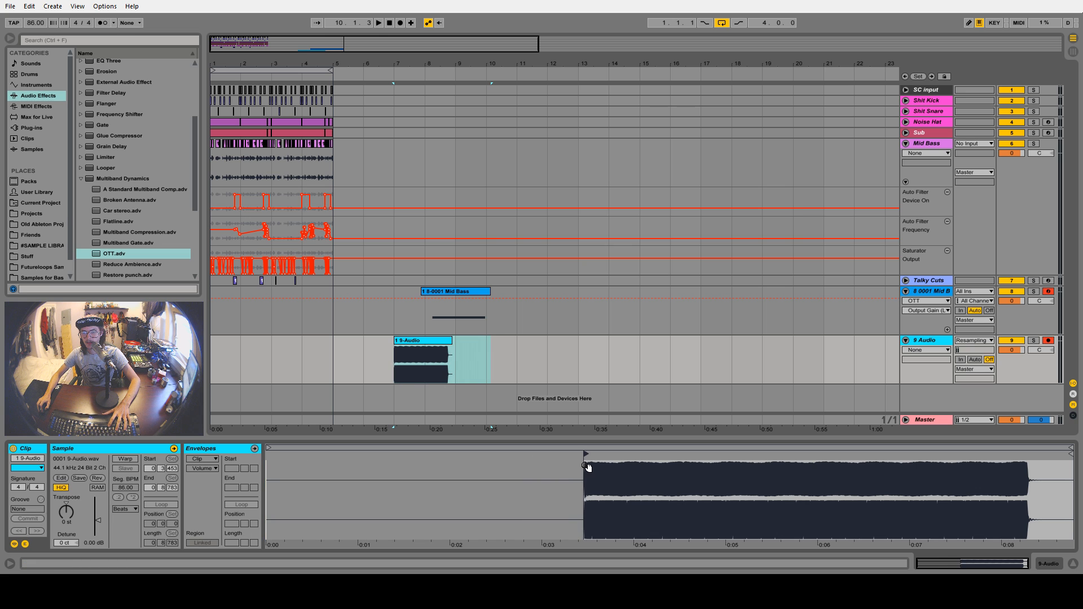
mouse_move(587, 467)
left_mouse_down()
mouse_move(469, 457)
mouse_move(569, 460)
left_mouse_up()
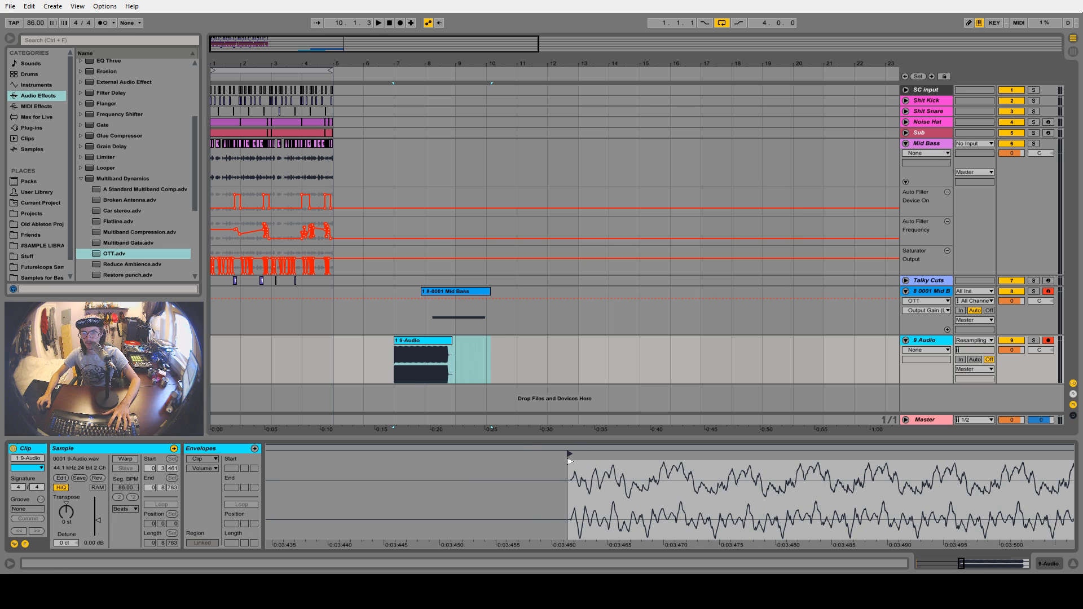
Consolidate the trimmed audio clip and load it into the Sampler in place of the current sample
left_click(442, 341)
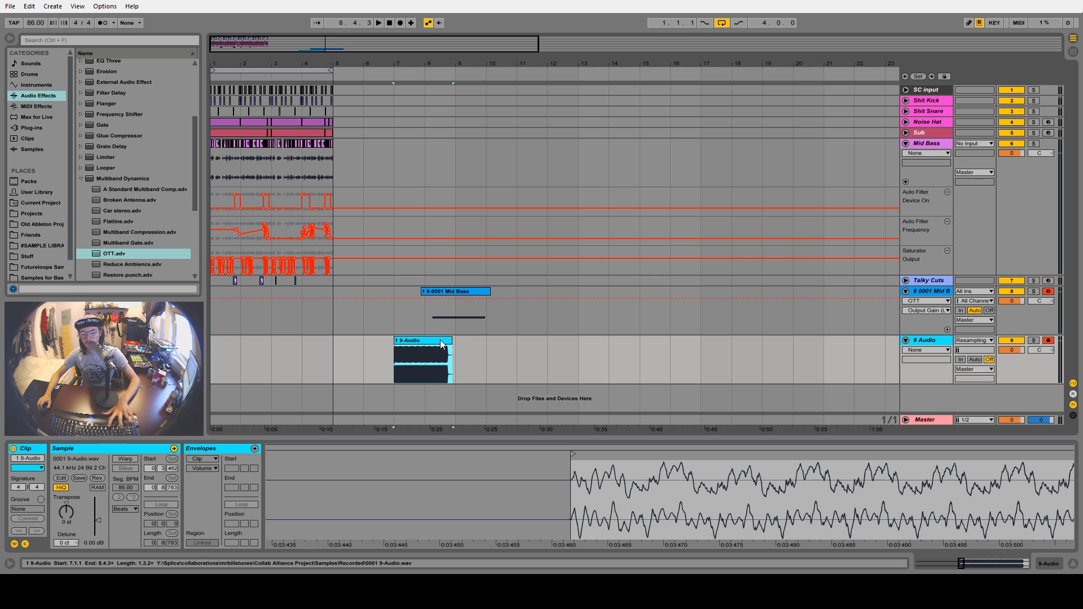
key("ctrl+j")
left_click(805, 304)
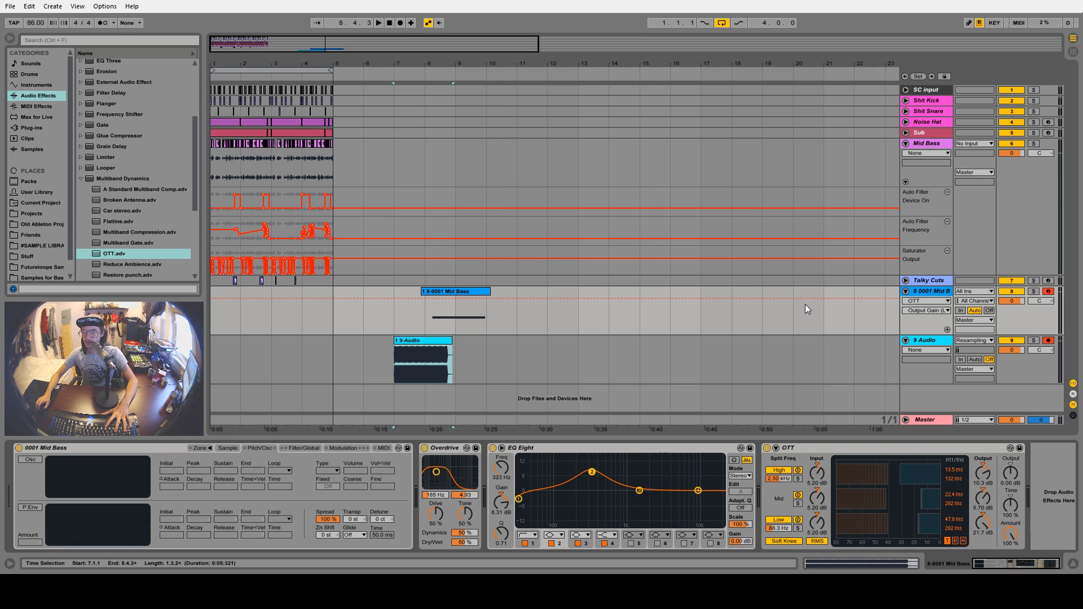
left_click(201, 448)
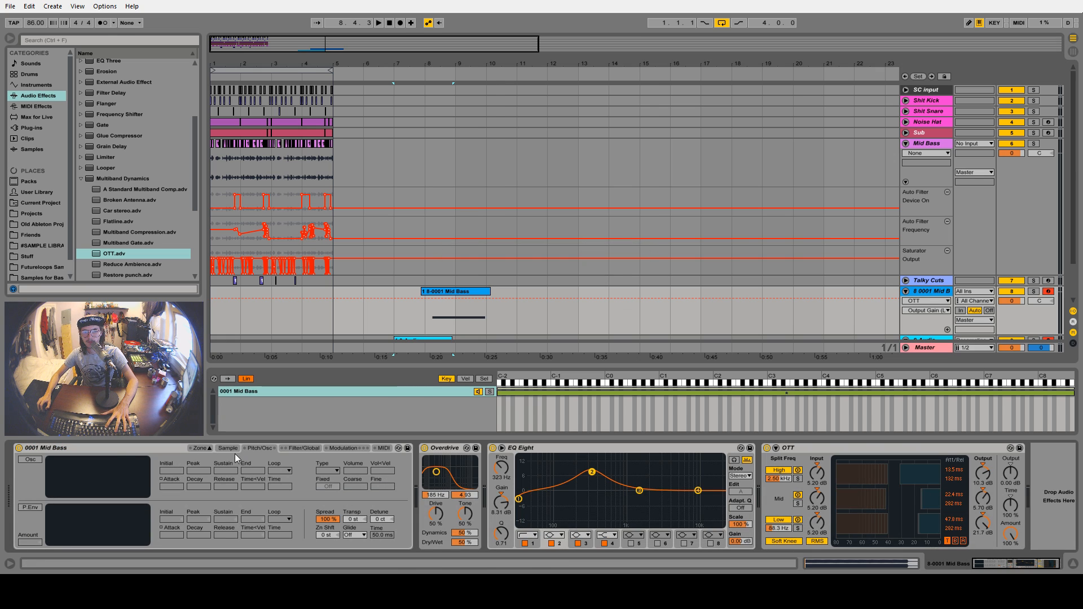
left_click(233, 449)
scroll(733, 294, "down", 2)
left_click_drag(442, 317, 279, 483)
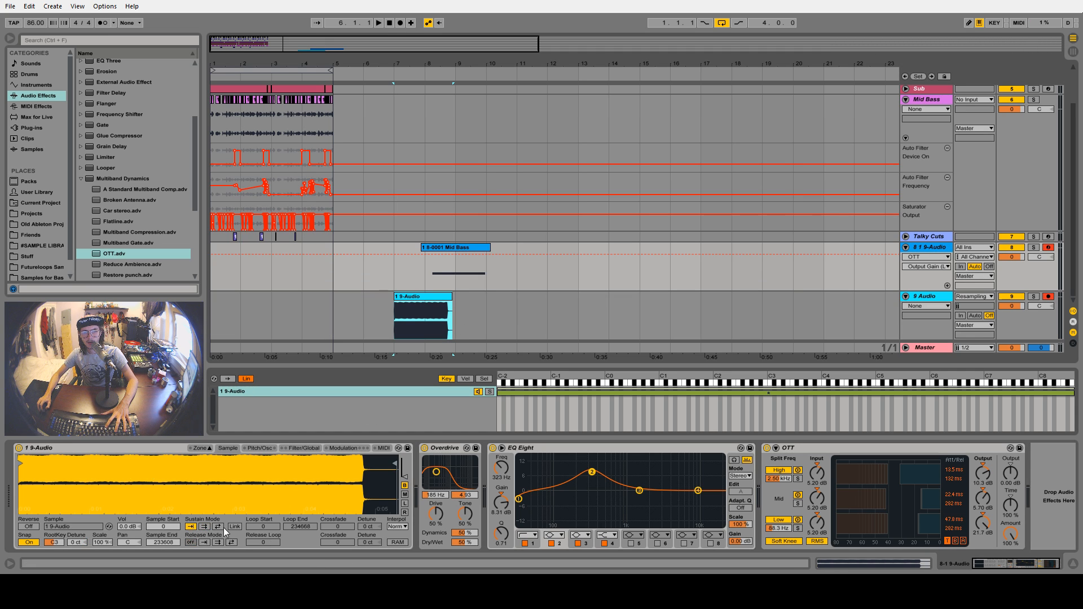
Enable the Sampler's sustain loop with start 71925, end 193321 and a crossfade of 25076
left_click(204, 527)
left_click_drag(21, 454, 135, 457)
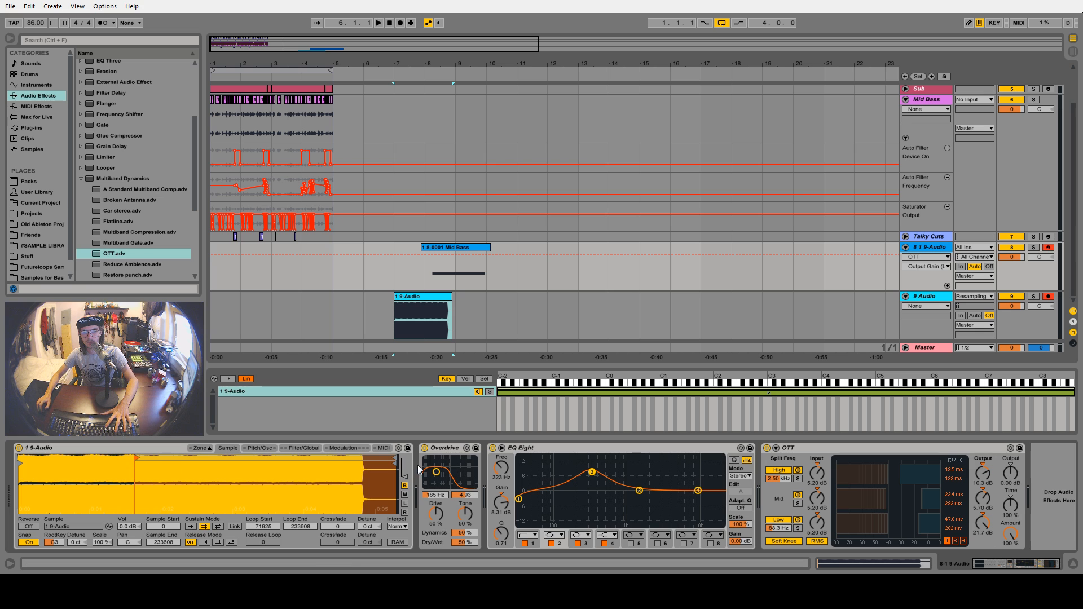
left_click_drag(397, 458, 331, 461)
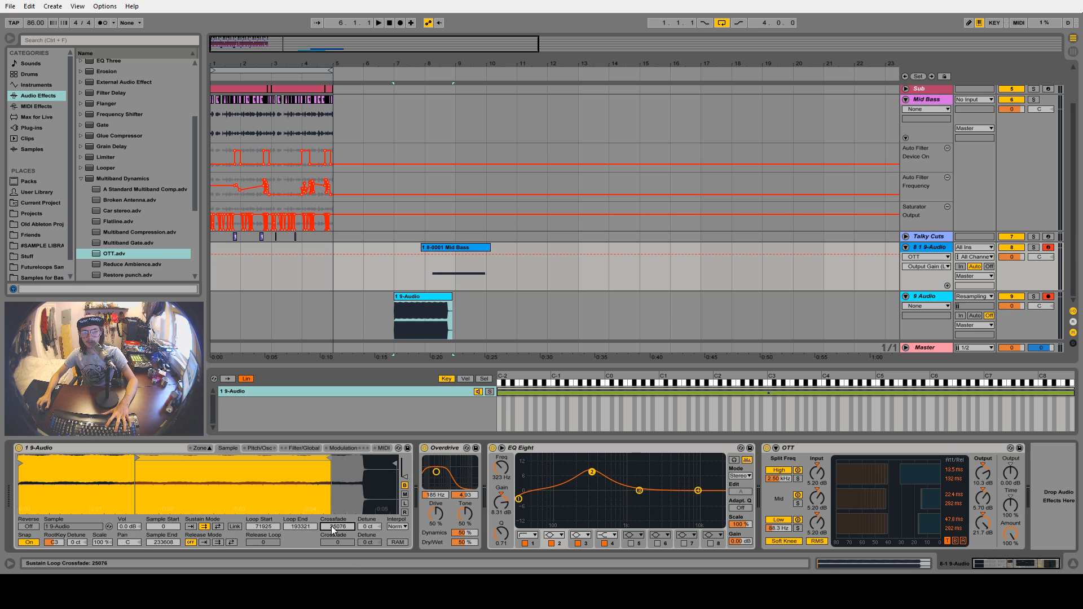
Delete the Overdrive and the OTT multiband compressor from the Sampler track, keeping the EQ Eight
left_click(454, 449)
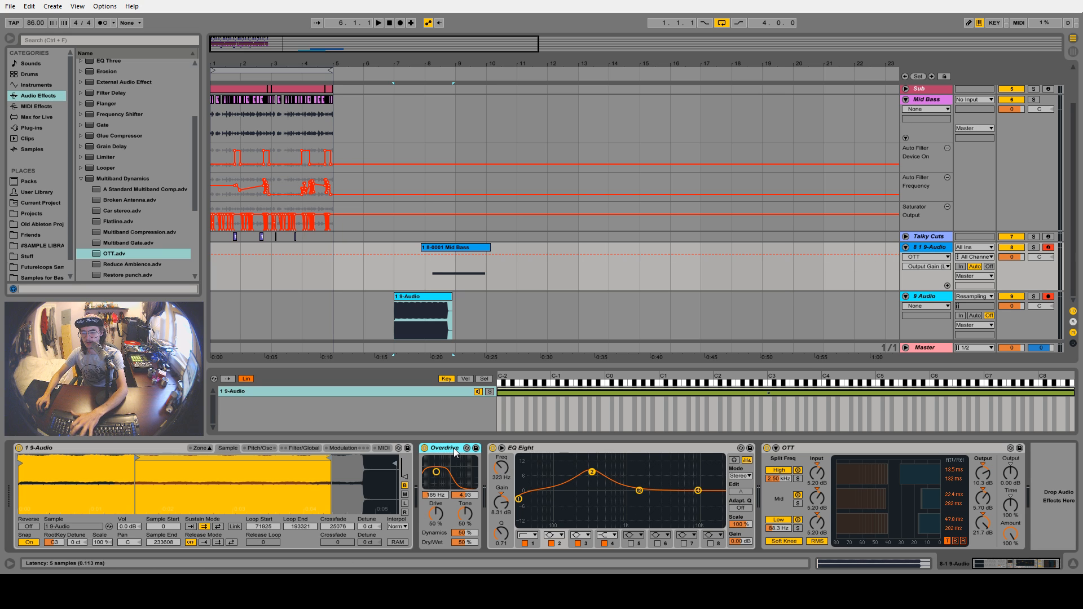
key("Delete")
left_click(730, 447)
key("Delete")
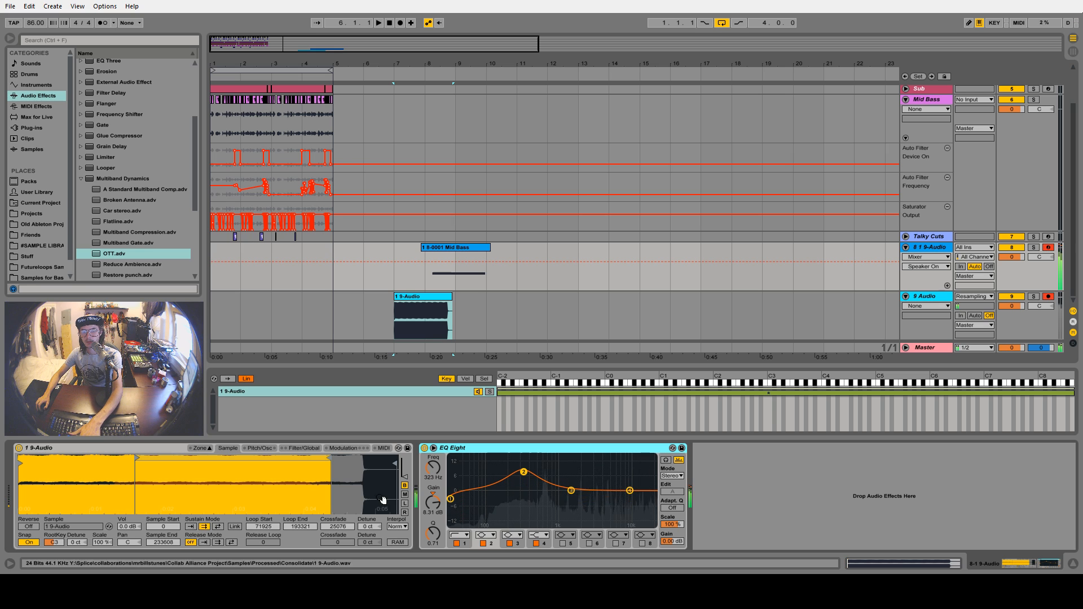
Set the sample's root key to E2 and bypass the EQ Eight
left_click(54, 543)
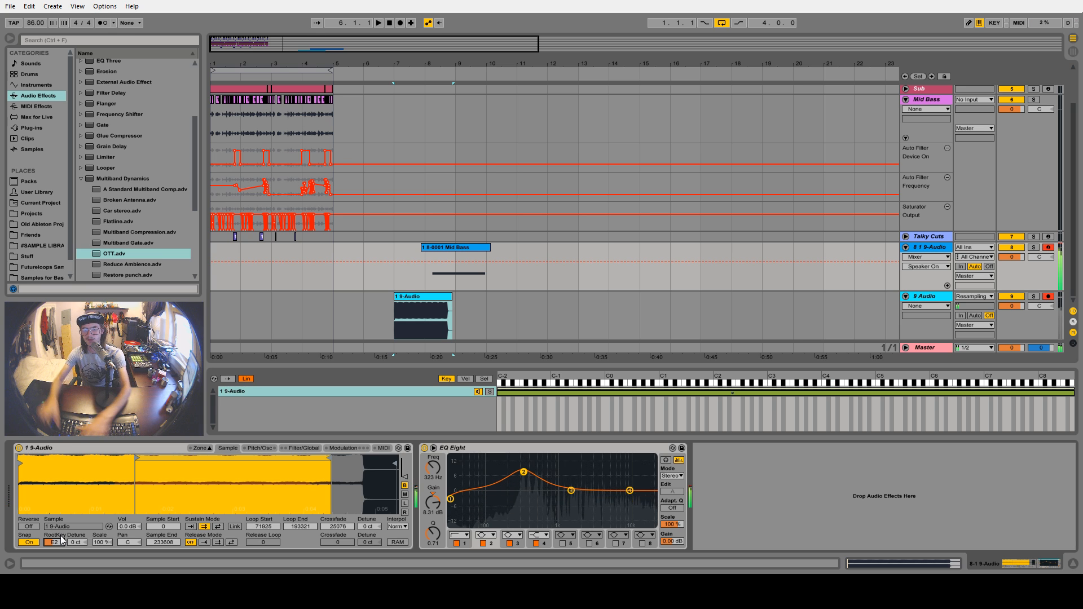
left_click(424, 449)
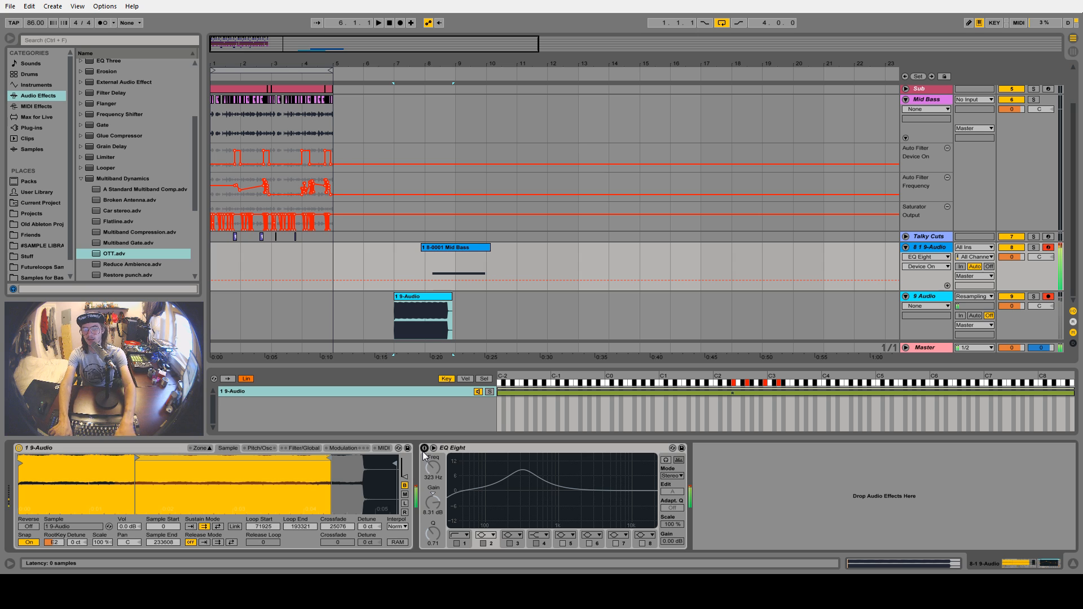
Set the Sampler's pitch spread to 0 % and lower the Sampler track's volume to -7.4 dB
left_click(267, 449)
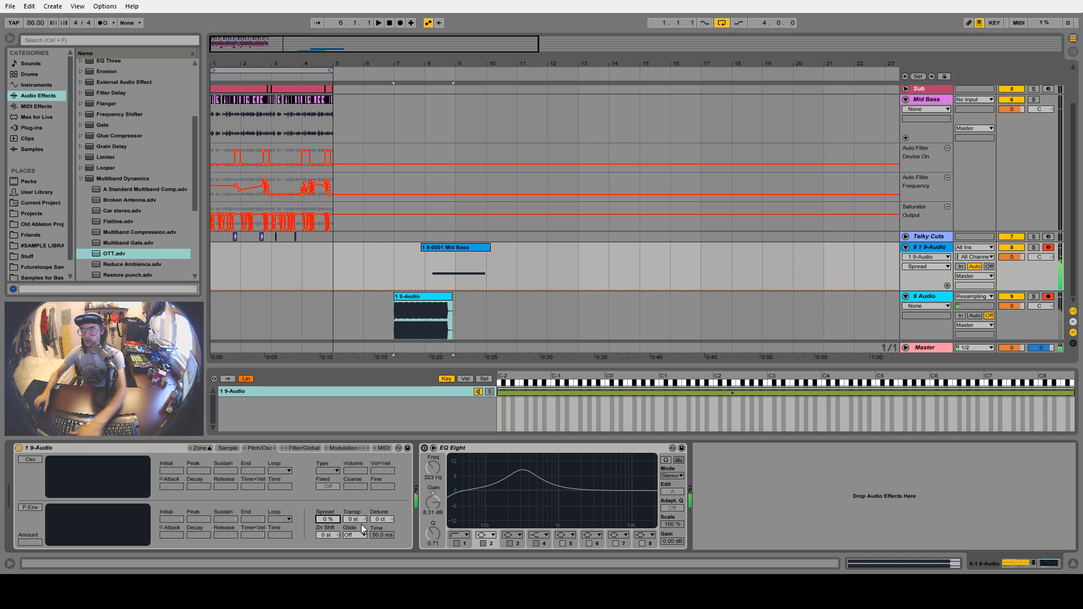
mouse_move(1002, 258)
left_mouse_down()
mouse_move(1002, 276)
mouse_move(1011, 265)
left_mouse_up()
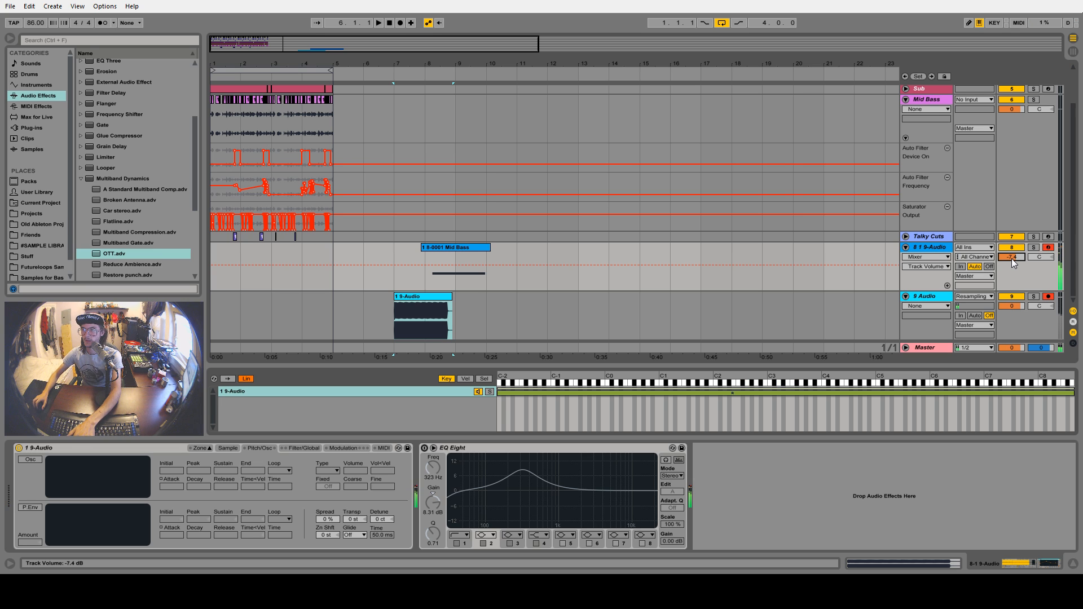
Add a Glue Compressor after the EQ Eight with a threshold of -14.9 dB and 0 dB makeup gain
left_click(461, 449)
left_click(80, 180)
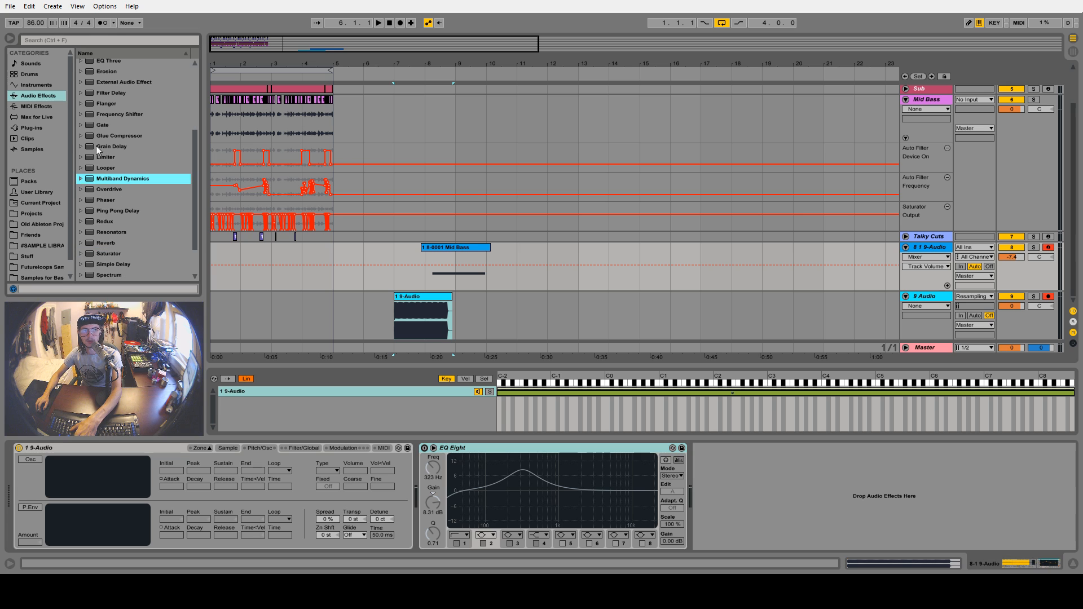
left_click_drag(102, 136, 712, 485)
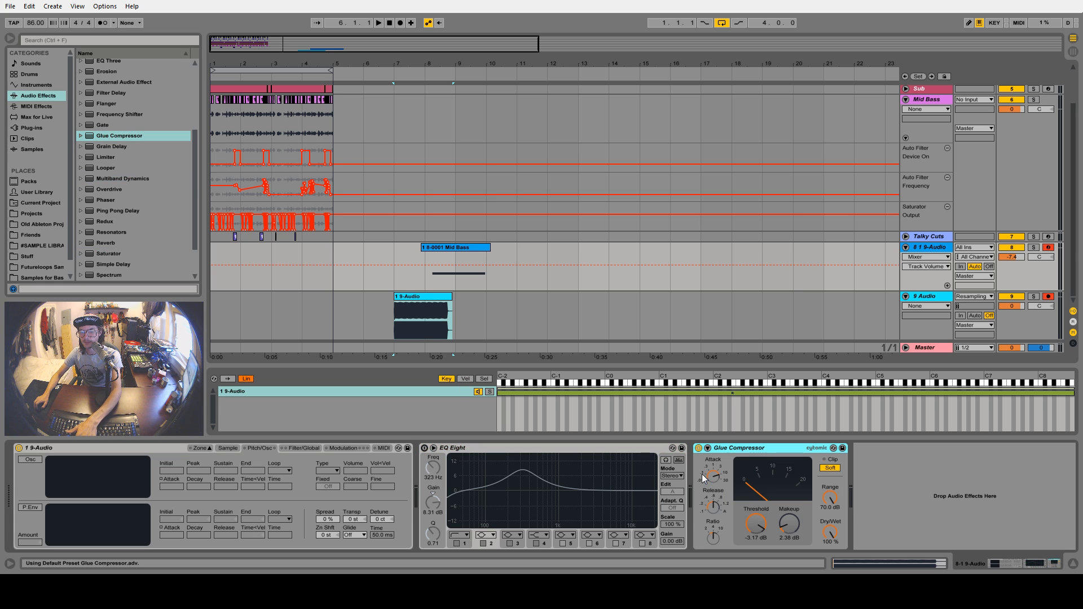
left_click_drag(791, 523, 762, 557)
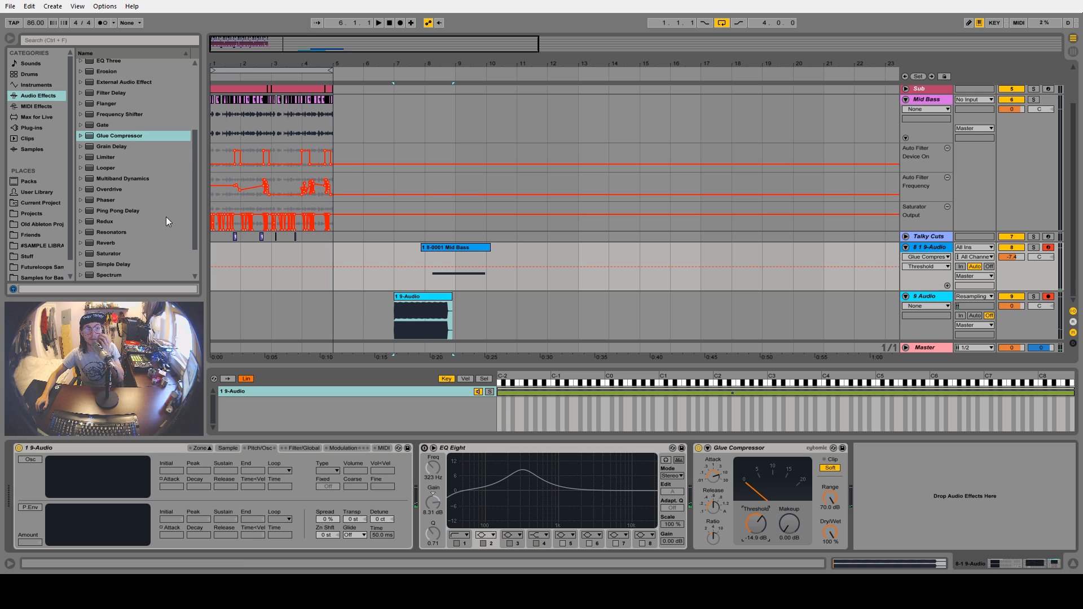
Insert a Flanger before the EQ Eight, switch its polarity, and set delay time to 0.82 ms and feedback to 0.46
scroll(96, 232, "down", 2)
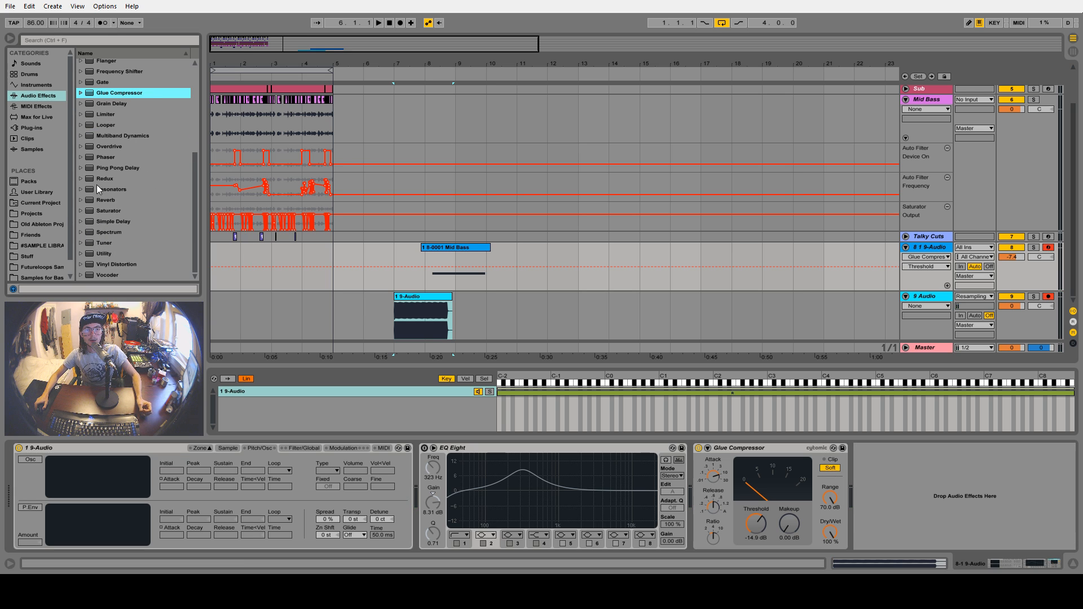
scroll(95, 135, "up", 3)
left_click(93, 115)
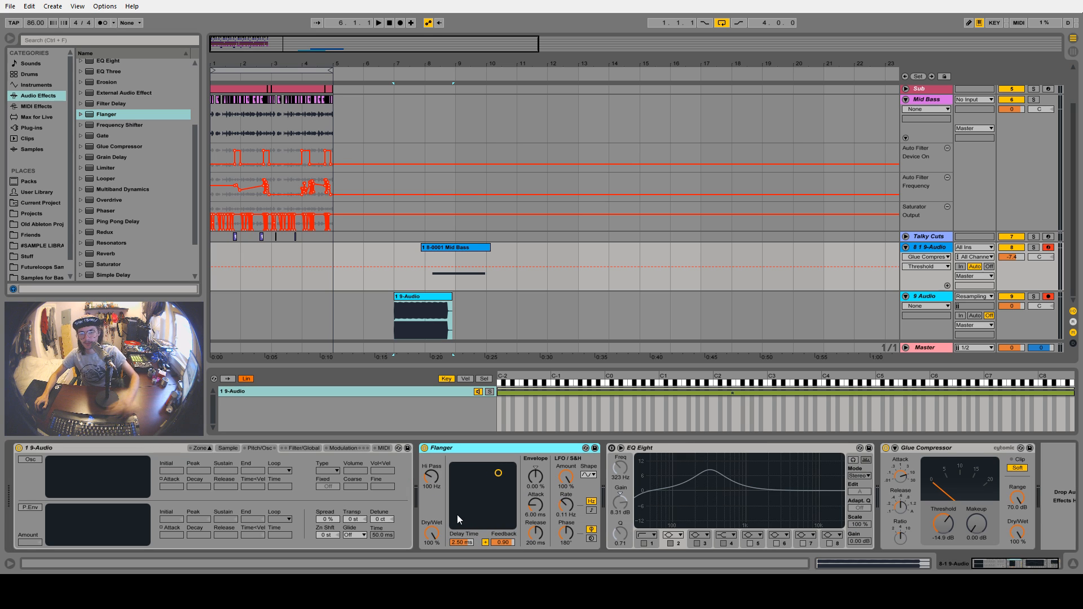
left_click(485, 542)
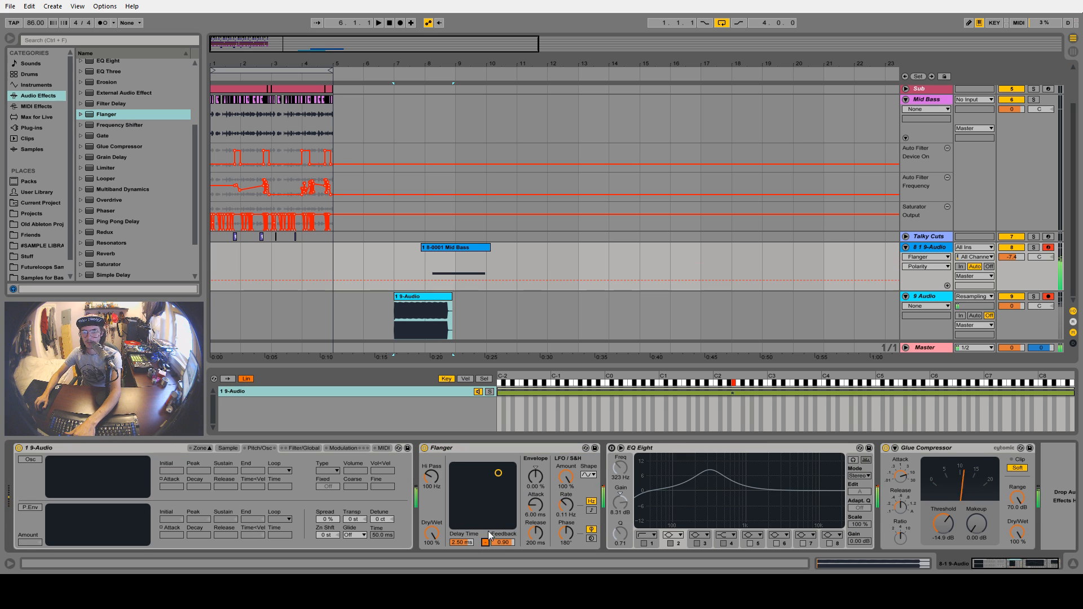
left_click_drag(480, 495, 479, 502)
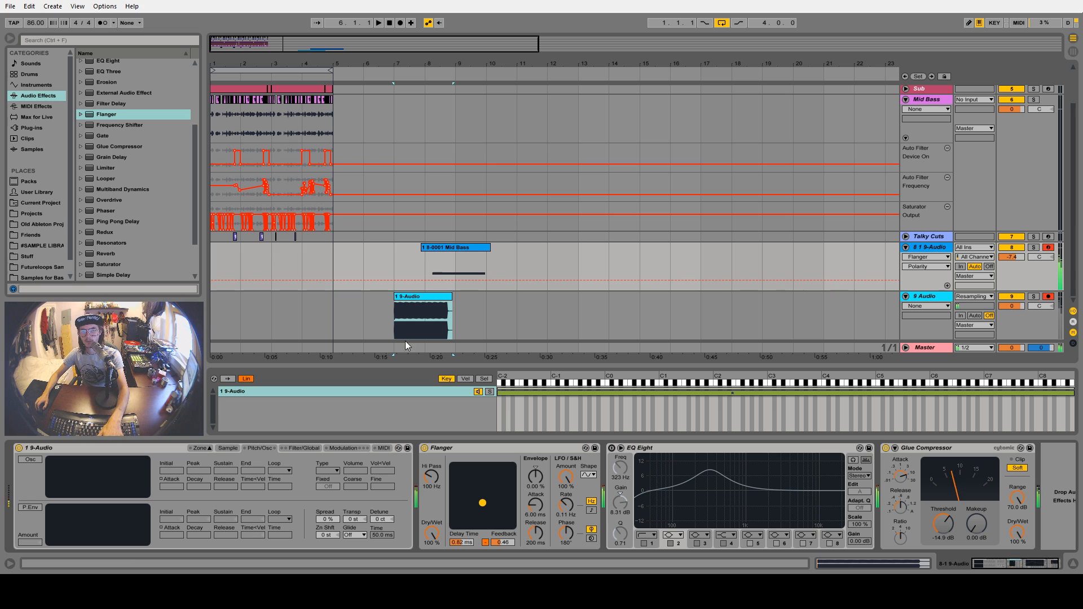
Inspect the Sampler's sample waveform up close and play the arrangement briefly from its start
left_click(229, 449)
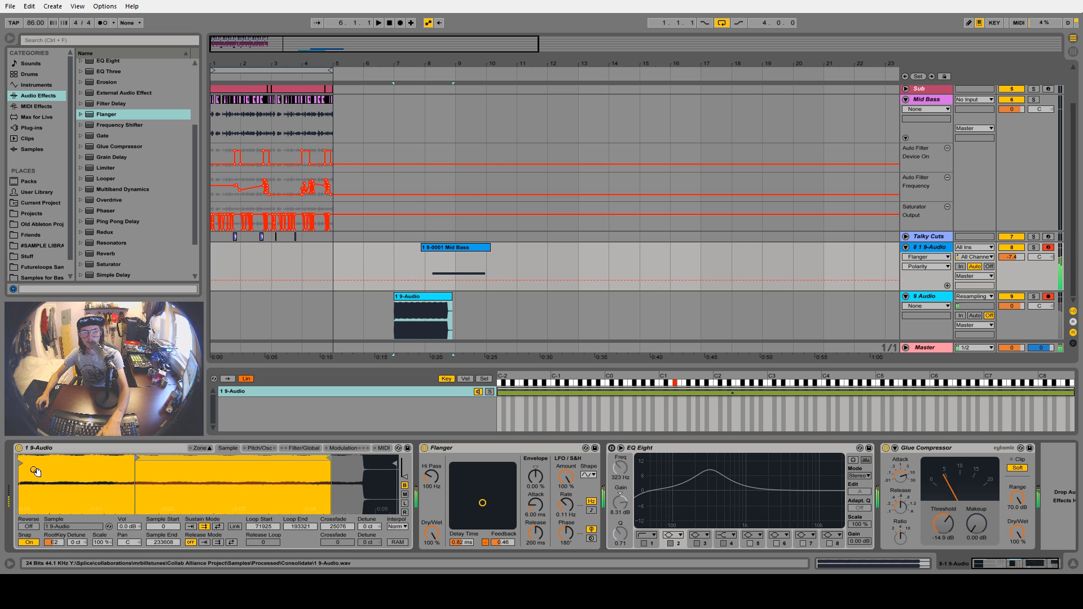
left_click_drag(47, 471, 319, 493)
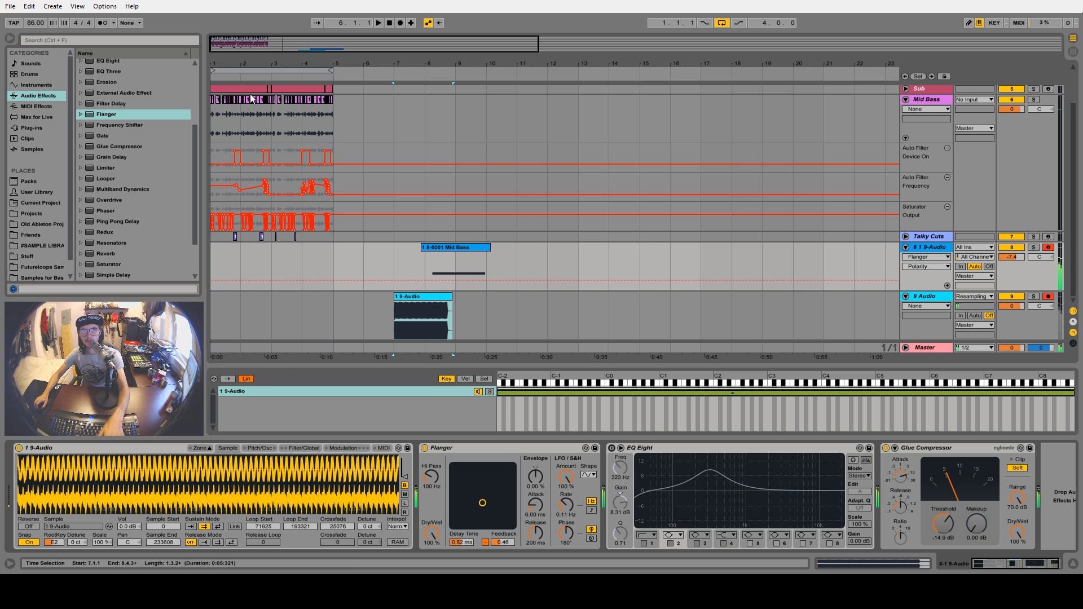
left_click(211, 120)
key("space")
left_click_drag(225, 66, 226, 148)
key("space")
Open the first MIDI clip on the Sub track and examine its note pattern across the low octaves in an enlarged editor
left_click(906, 133)
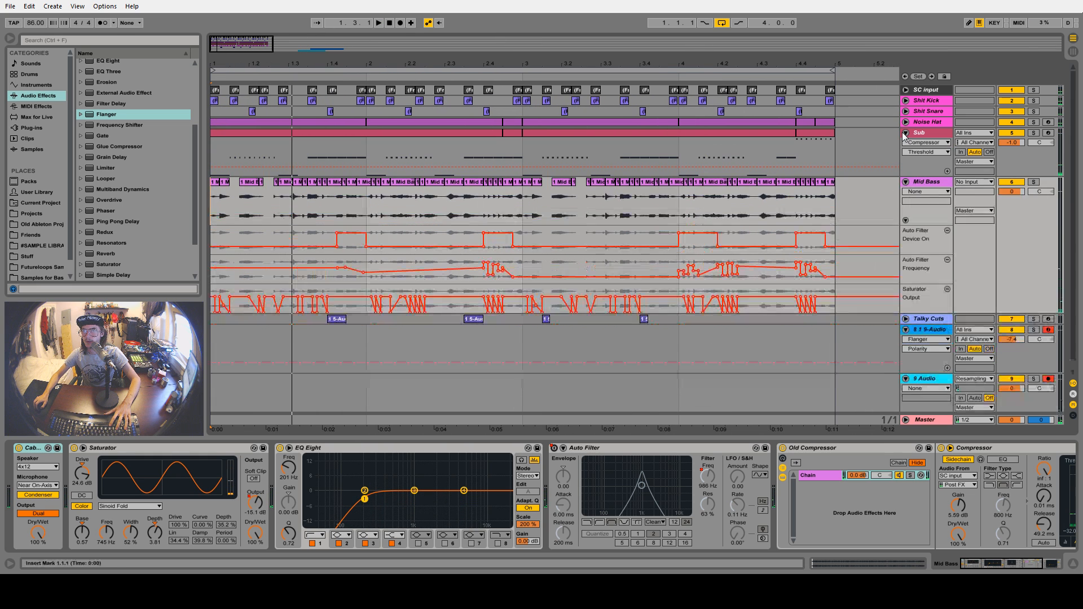
double_click(262, 136)
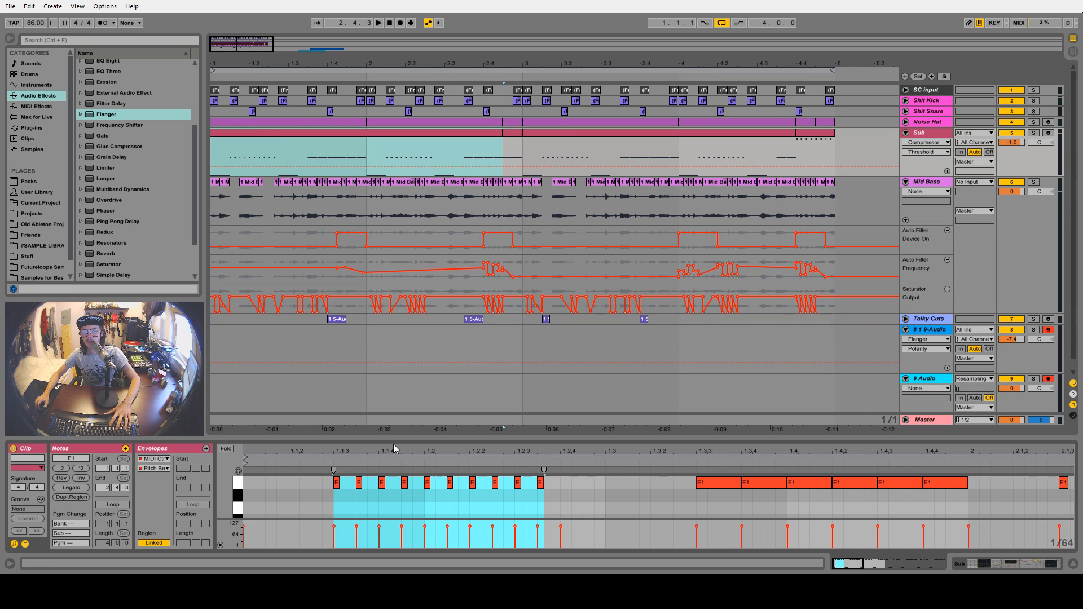
left_click_drag(398, 452, 290, 452)
scroll(304, 496, "down", 2)
scroll(303, 496, "down", 1)
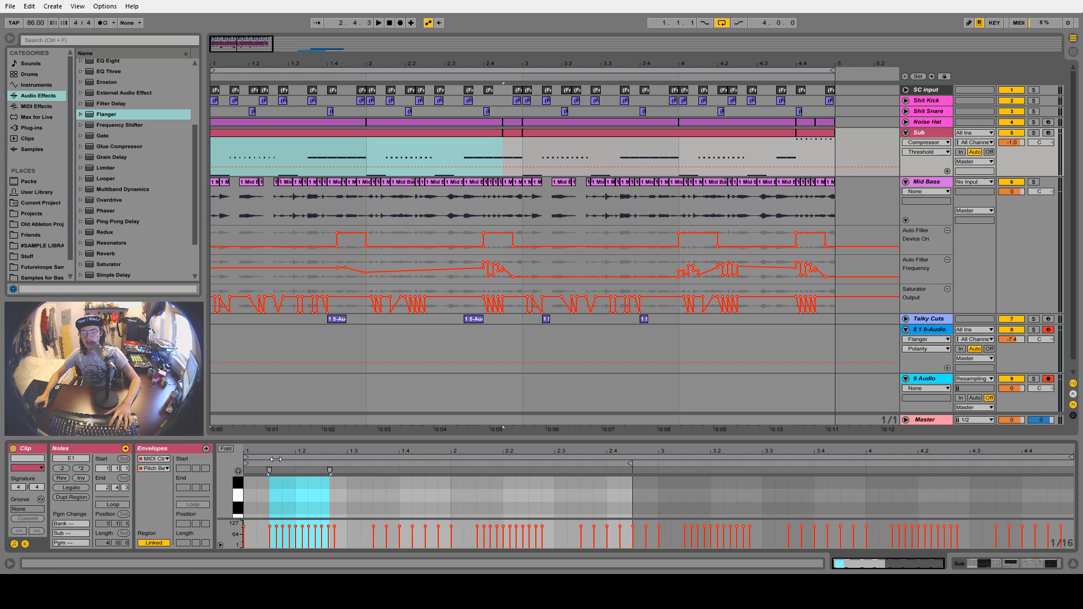
left_click_drag(230, 490, 220, 487)
scroll(345, 499, "down", 1)
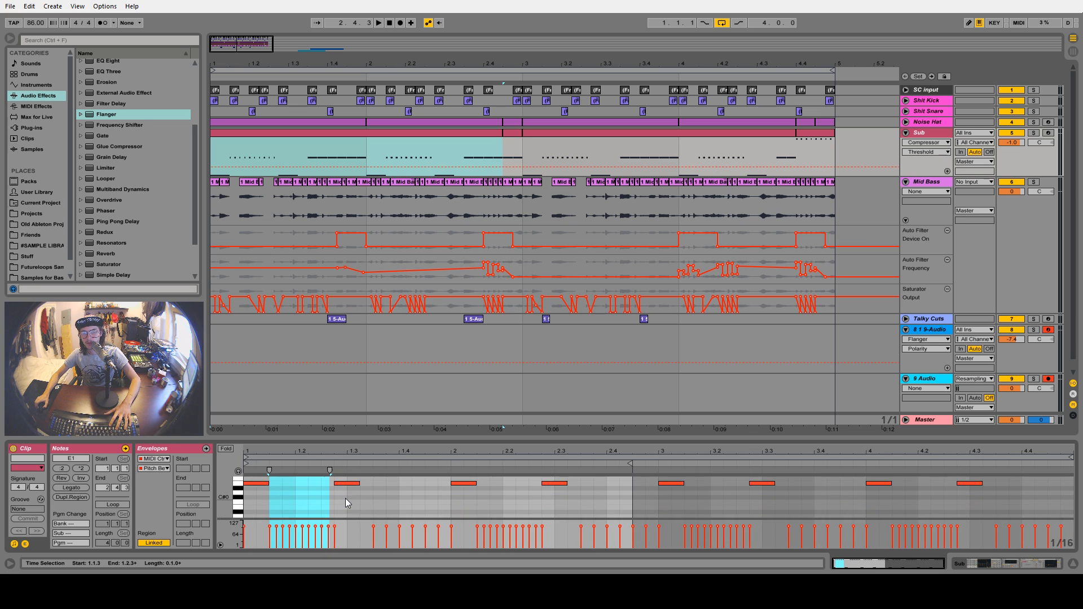
scroll(345, 499, "up", 1)
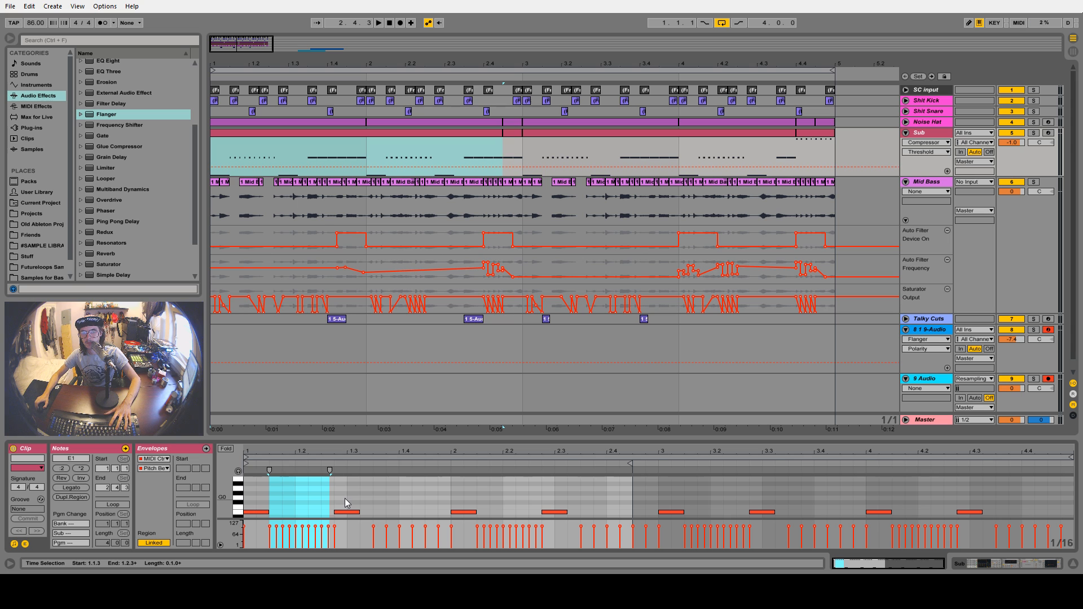
left_click_drag(364, 439, 360, 373)
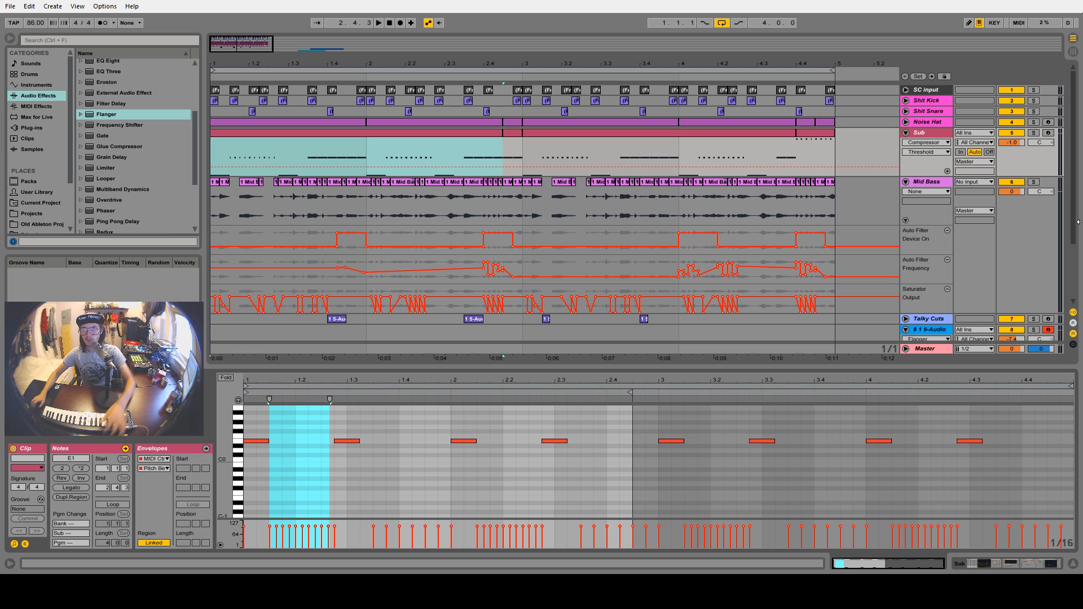
Fold the Sub and Mid Bass tracks and place the insert marker at bar 1 on the Sampler track
left_click(906, 133)
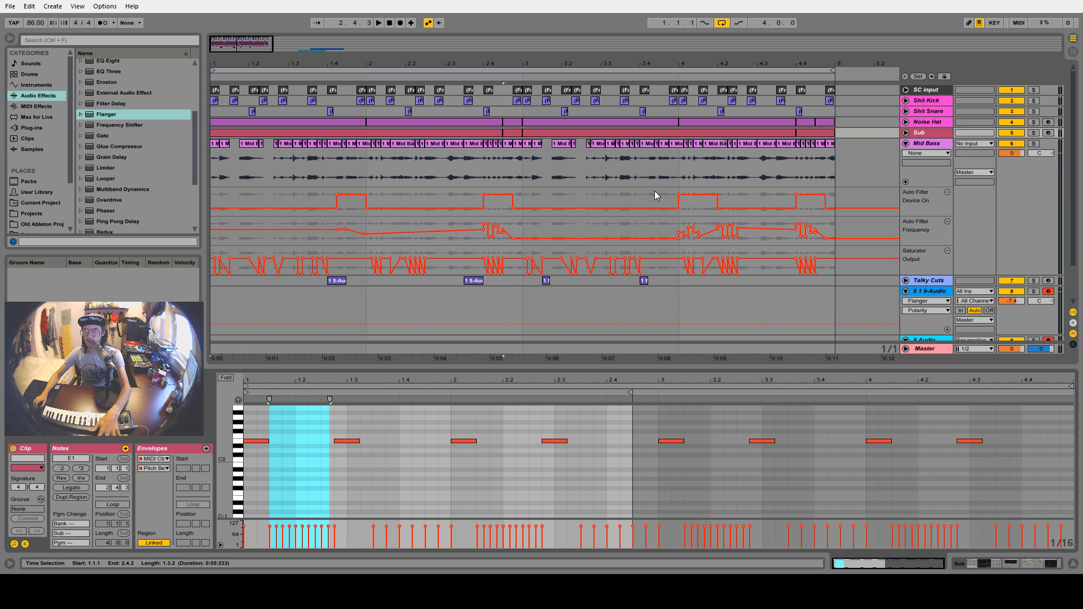
left_click(905, 145)
left_click_drag(462, 62, 462, 26)
left_click(217, 177)
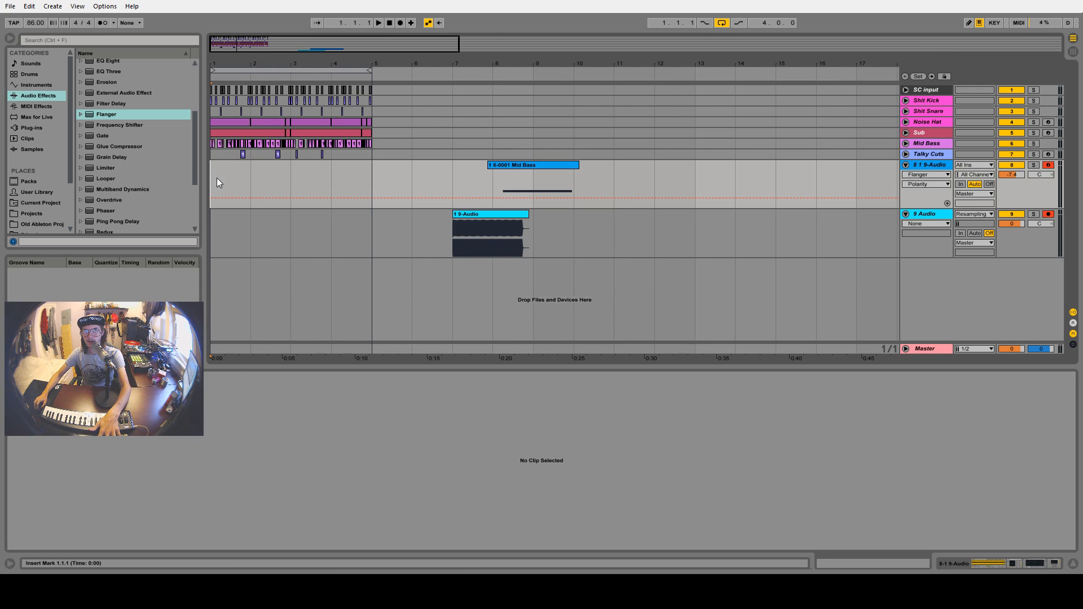
Delete the 9 Audio resampling track and the leftover Mid Bass MIDI clip on the Sampler track
left_click(934, 220)
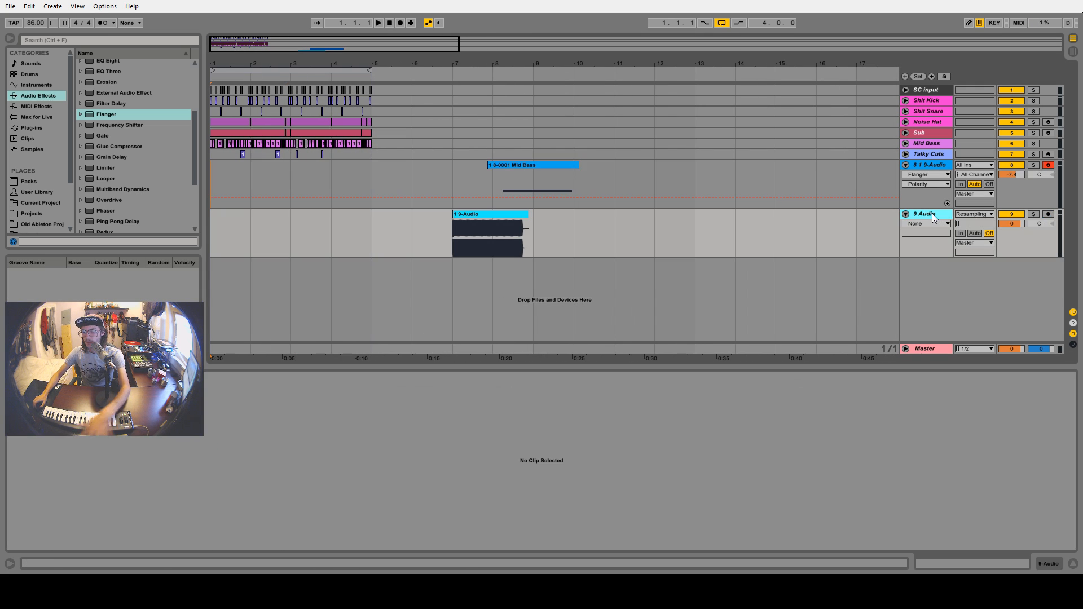
key("Delete")
left_click_drag(487, 177, 695, 178)
key("Delete")
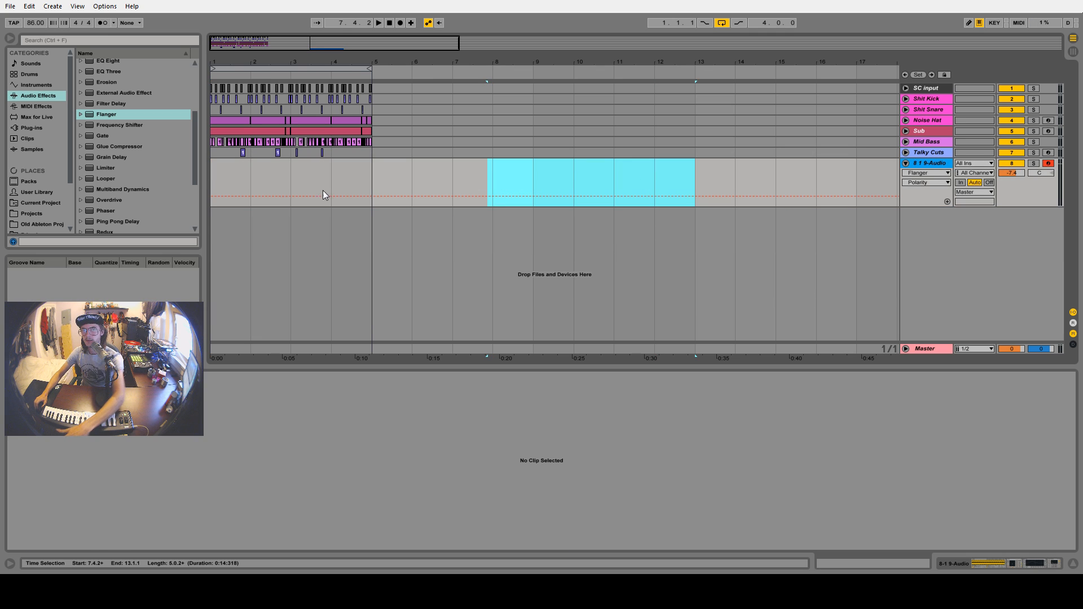
Rename the Sampler track as Chords, with the insert marker placed at bar 1
left_click(211, 181)
right_click(924, 166)
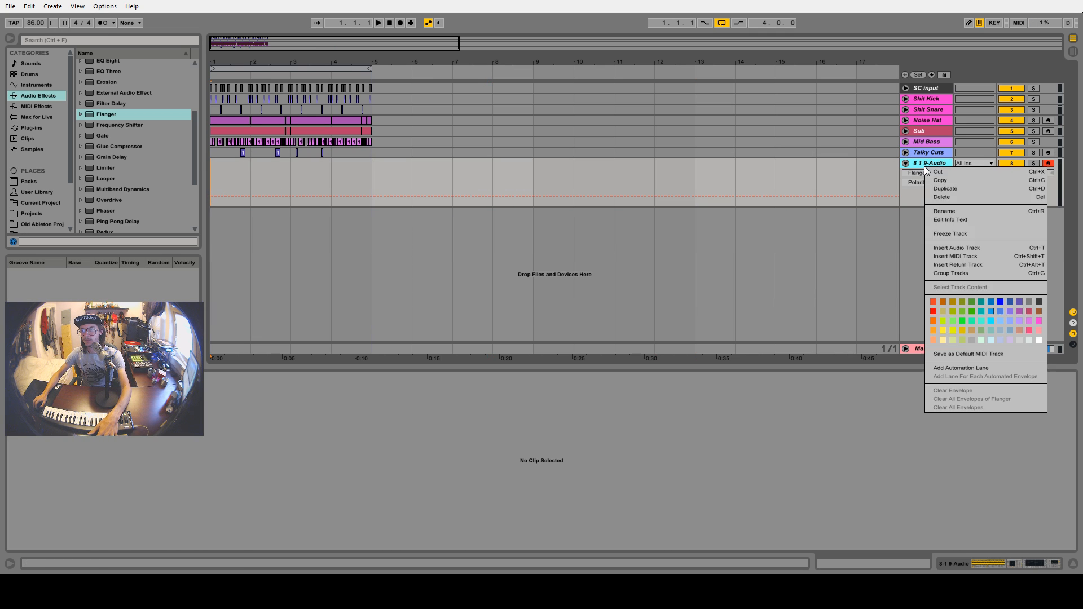
left_click(956, 213)
type("Chords")
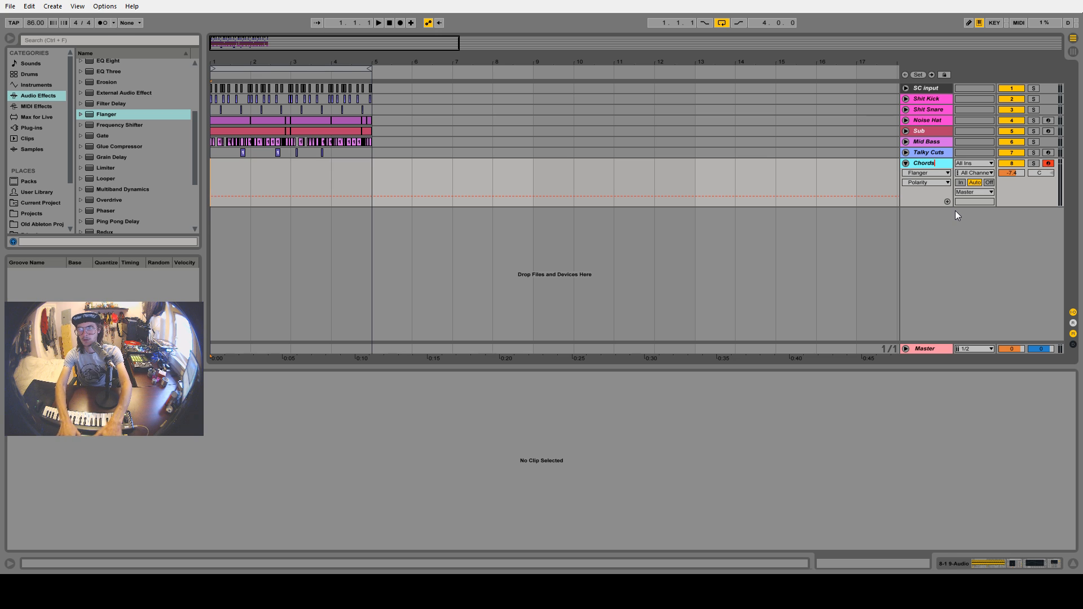
key("Return")
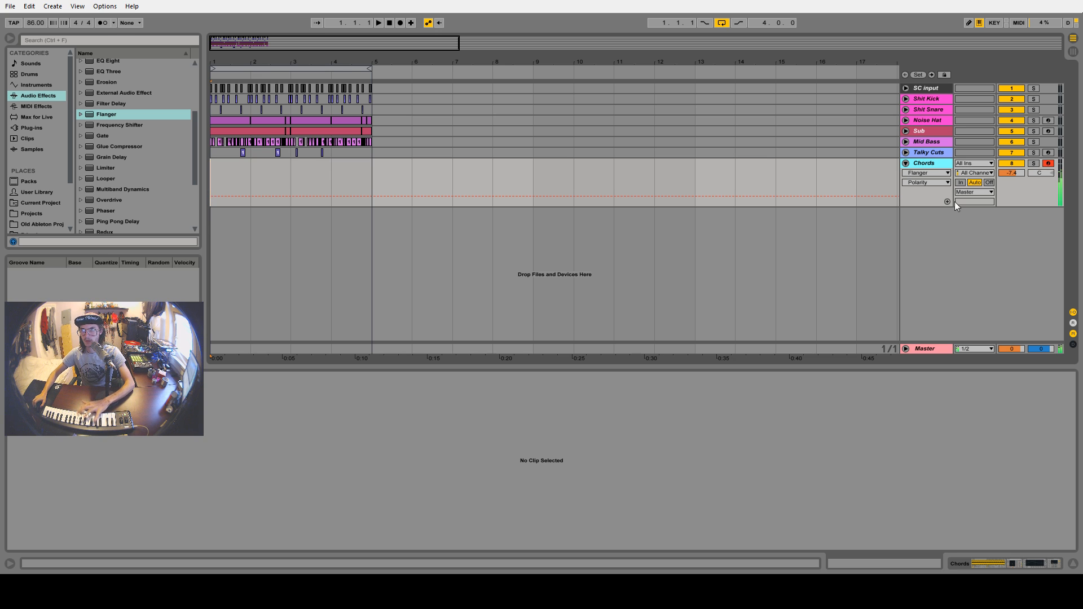
Record a low-note MIDI part on the Chords track over the four-bar loop and open the recorded clip
left_click(401, 23)
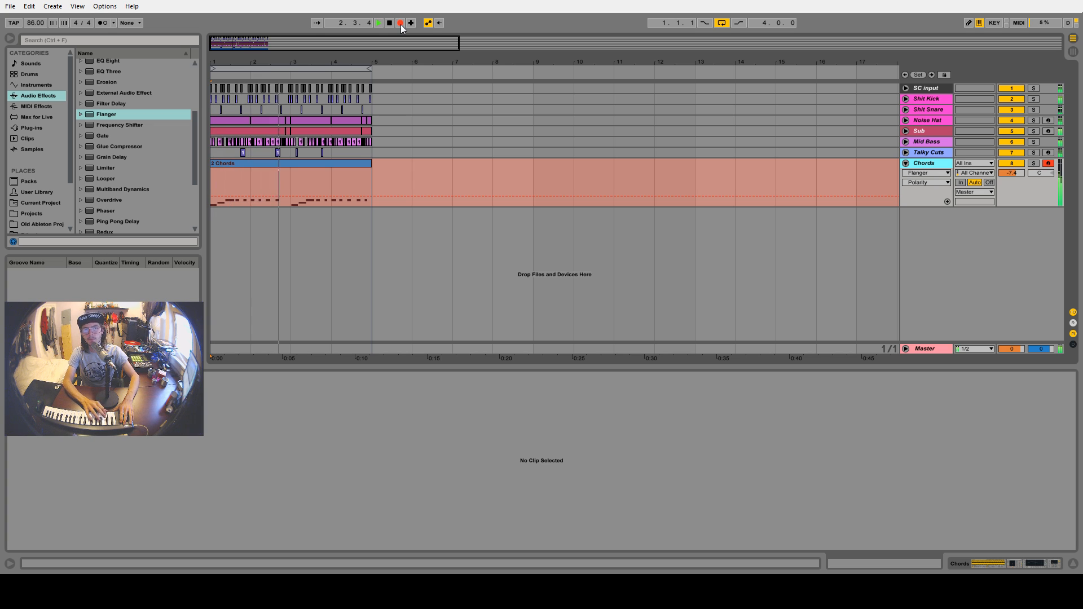
left_click(400, 24)
left_click(300, 162)
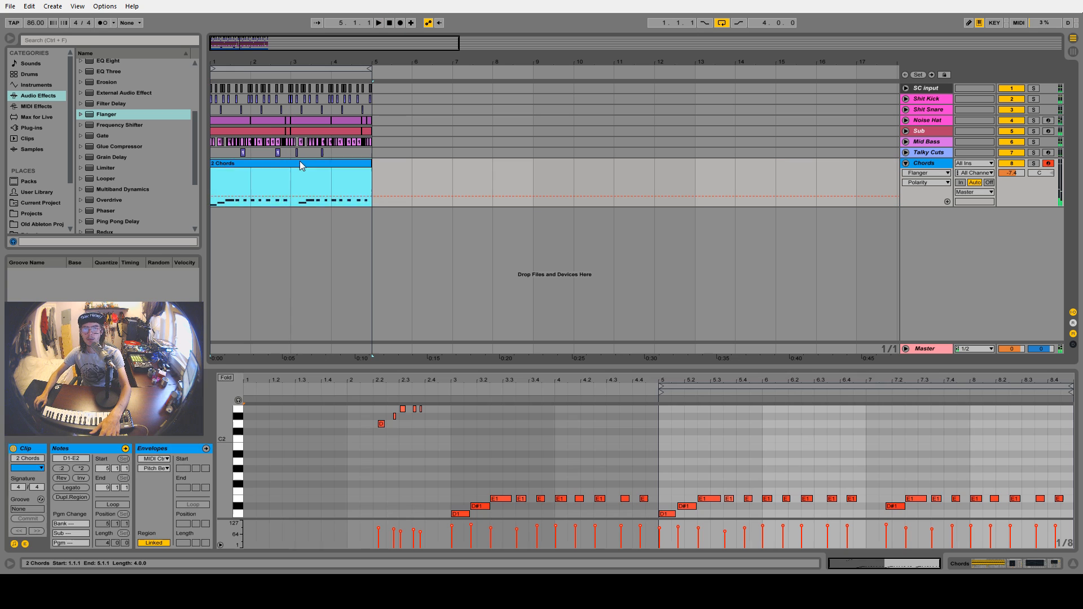
Loop the Chords clip over bars 3 to 7 and audition it in an enlarged note editor
left_click_drag(824, 387, 619, 396)
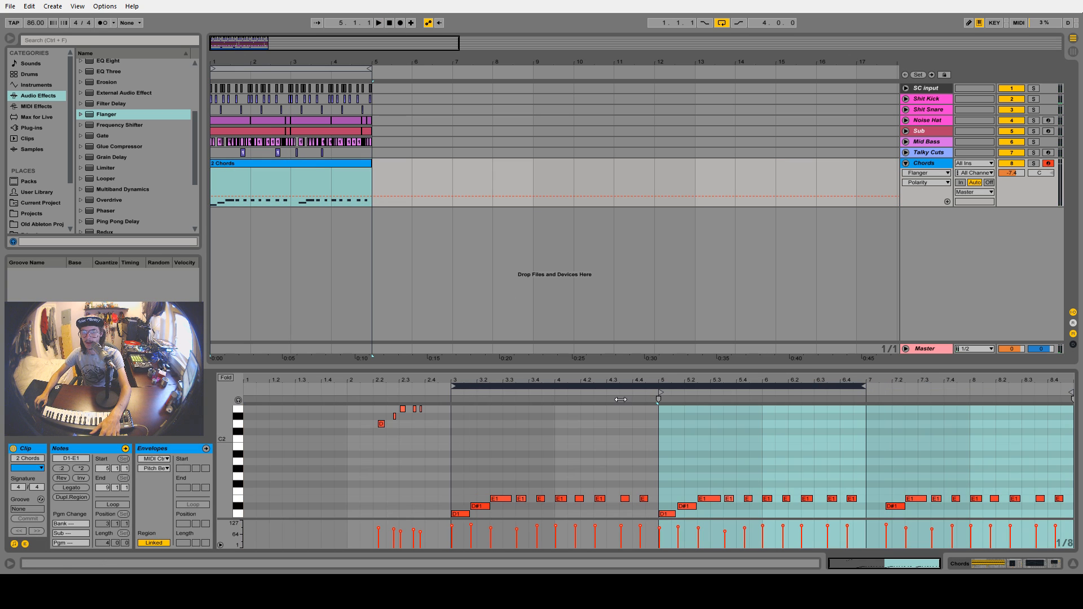
left_click(112, 504)
key("space")
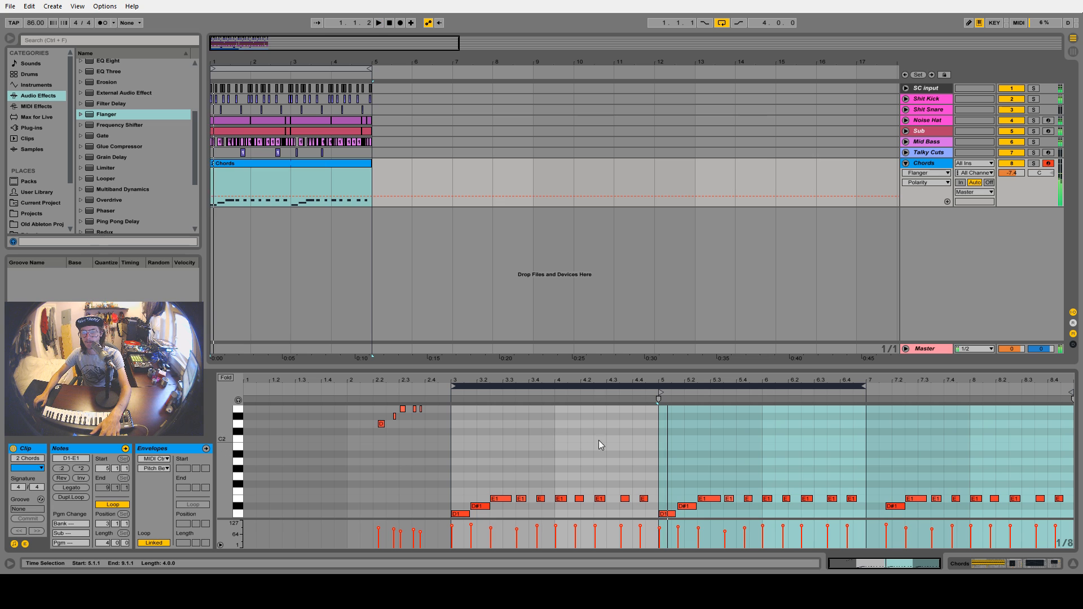
left_click(594, 465)
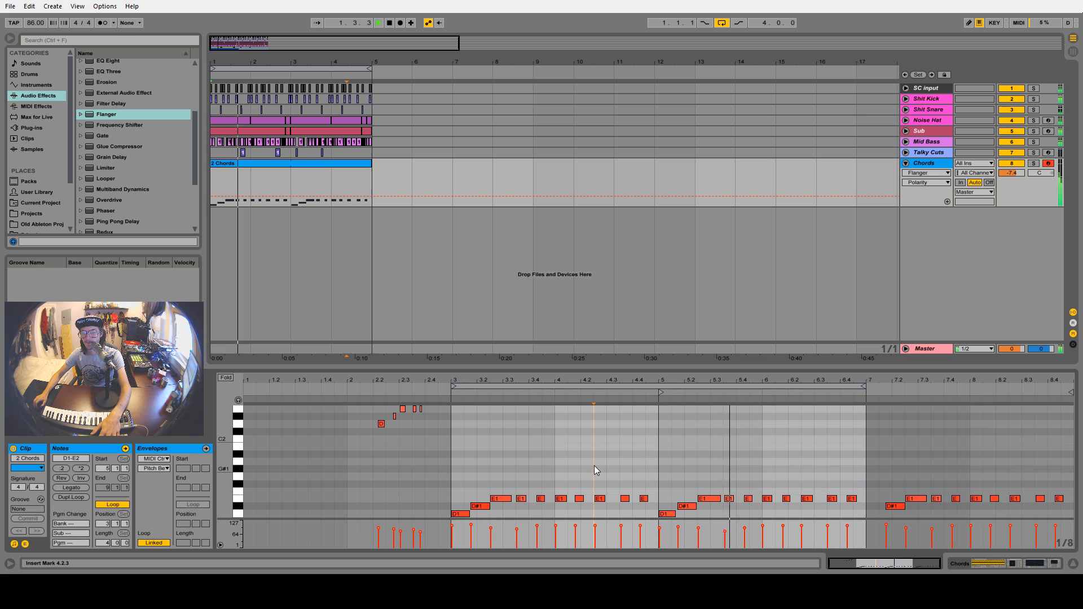
left_click_drag(649, 367, 662, 271)
key("space")
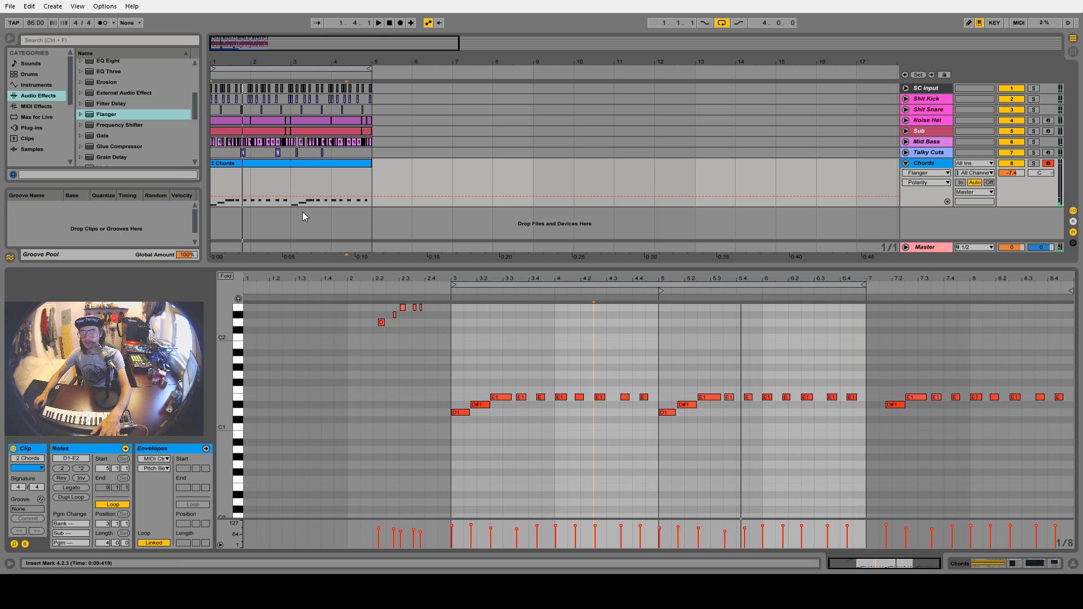
Consolidate the Chords clip into a four-bar clip, quantize all its notes, and play it back
left_click(310, 162)
key("ctrl+j")
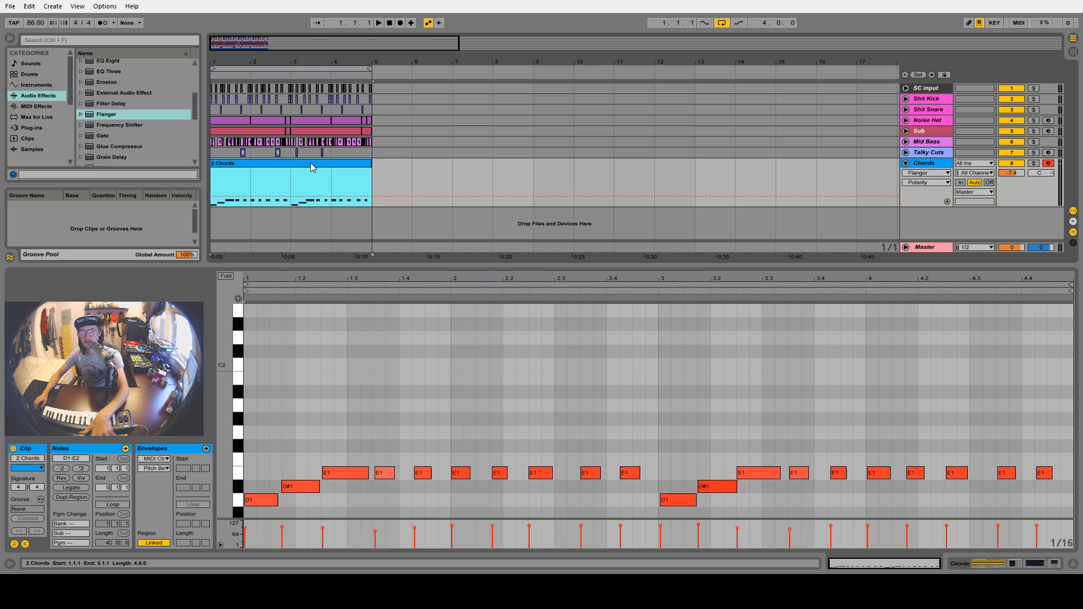
left_click(604, 447)
key("ctrl+a")
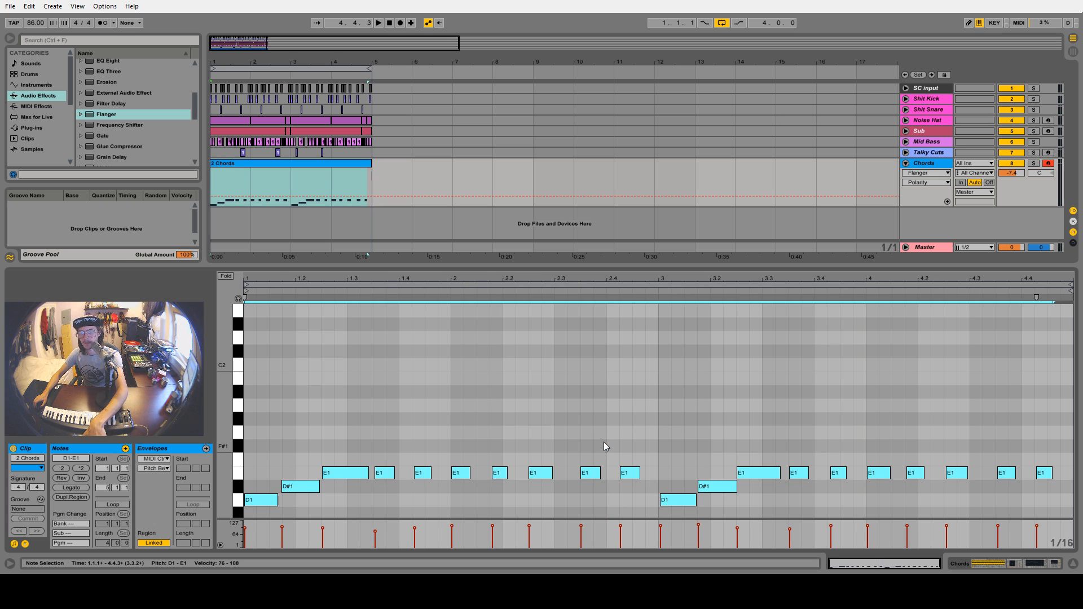
key("ctrl+u")
left_click(681, 423)
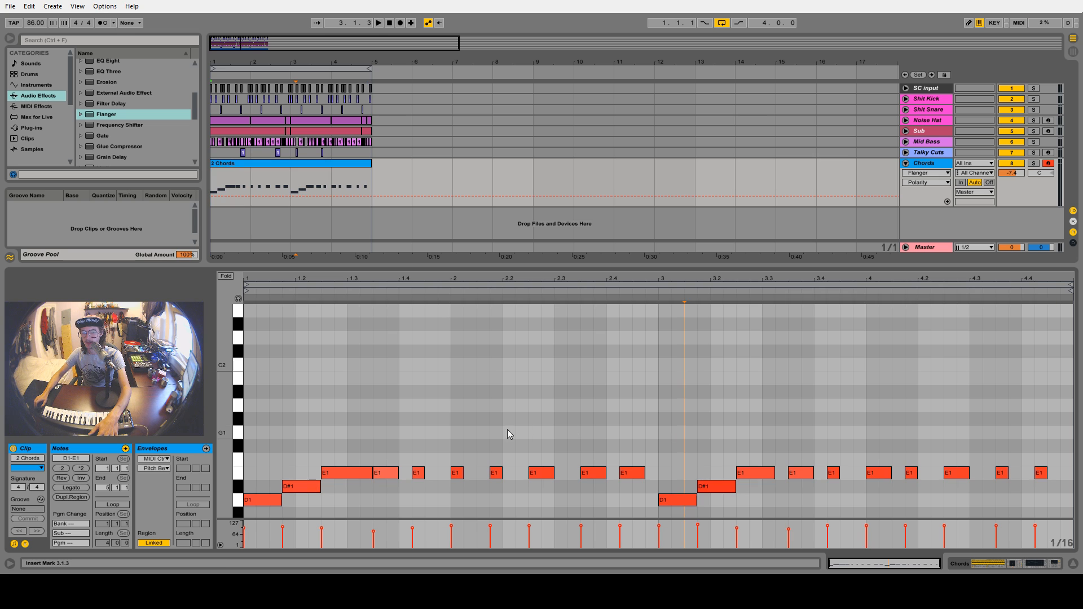
key("space")
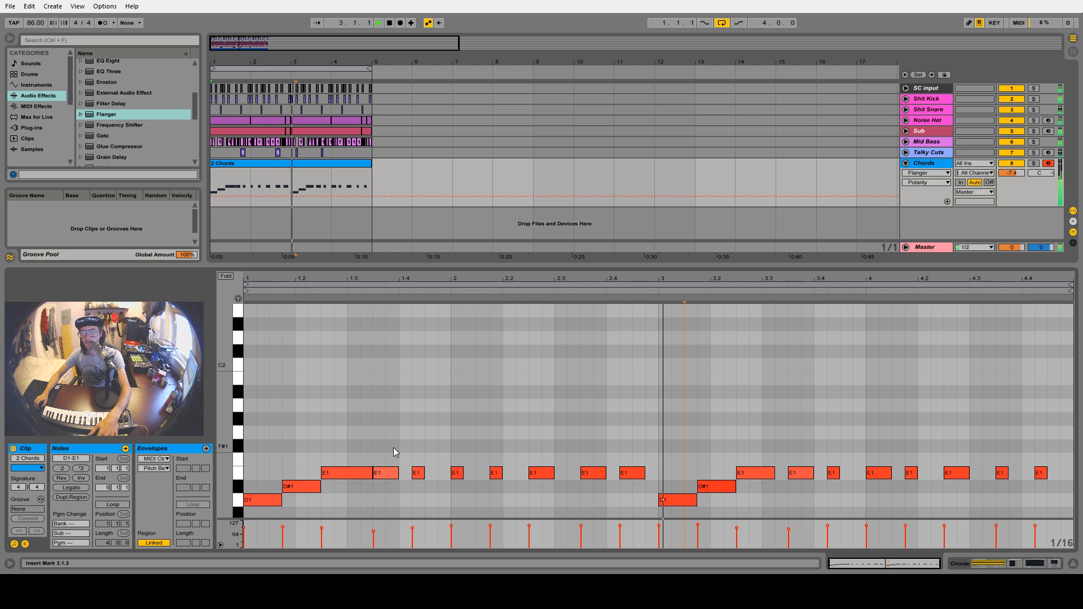
Apply Legato to the repeated E1 notes in the first half and the second half of the Chords clip
left_click_drag(388, 445, 623, 497)
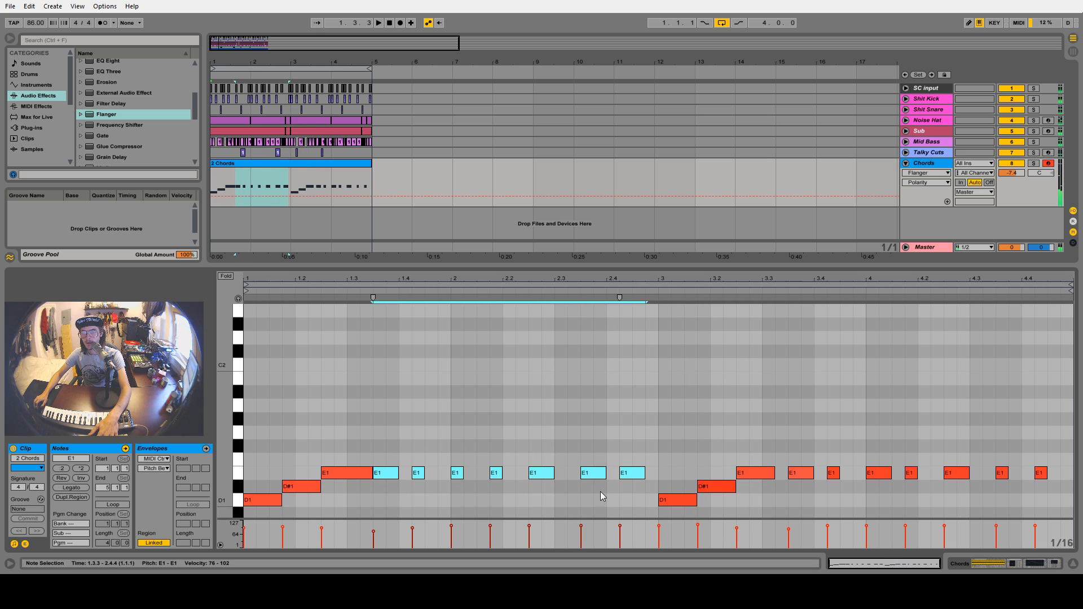
left_click(71, 488)
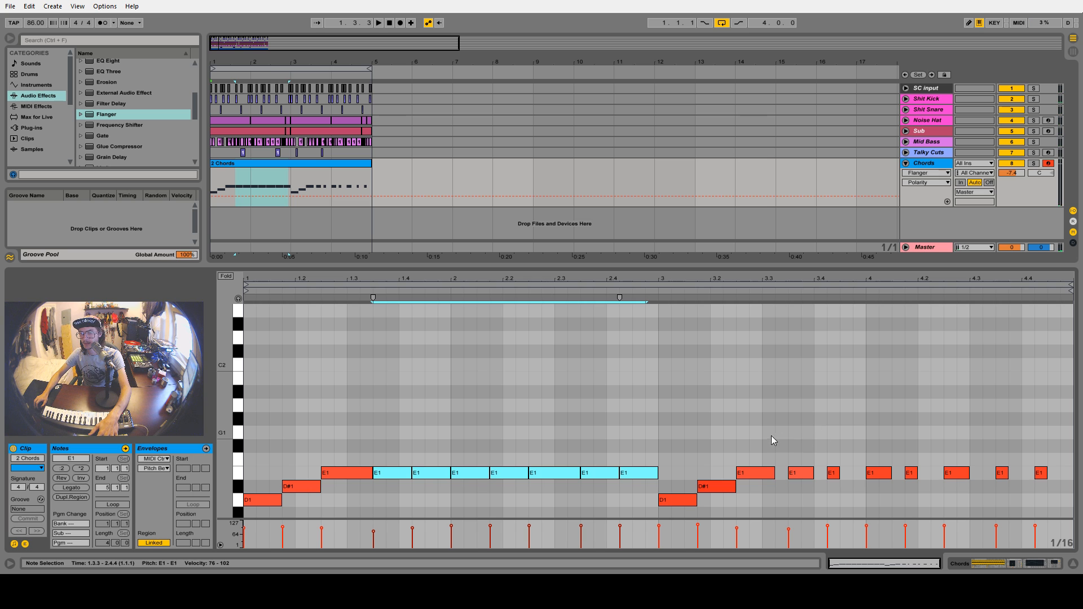
left_click_drag(771, 436, 1069, 502)
left_click(71, 487)
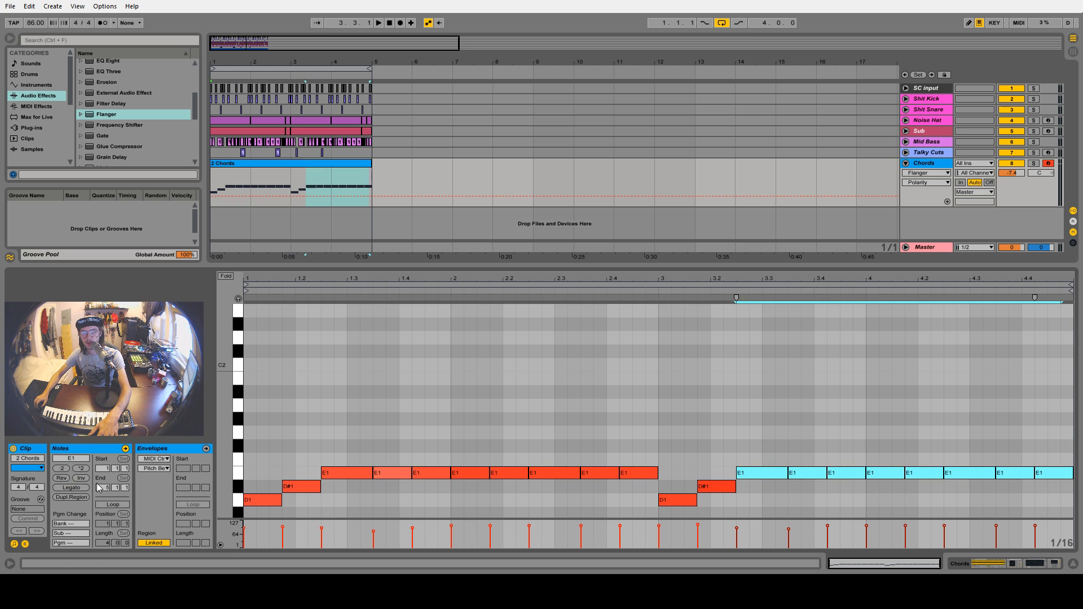
Enable the Sampler's filter and filter envelope, and lower the cutoff to 902 Hz with 20% resonance during playback
left_click(926, 163)
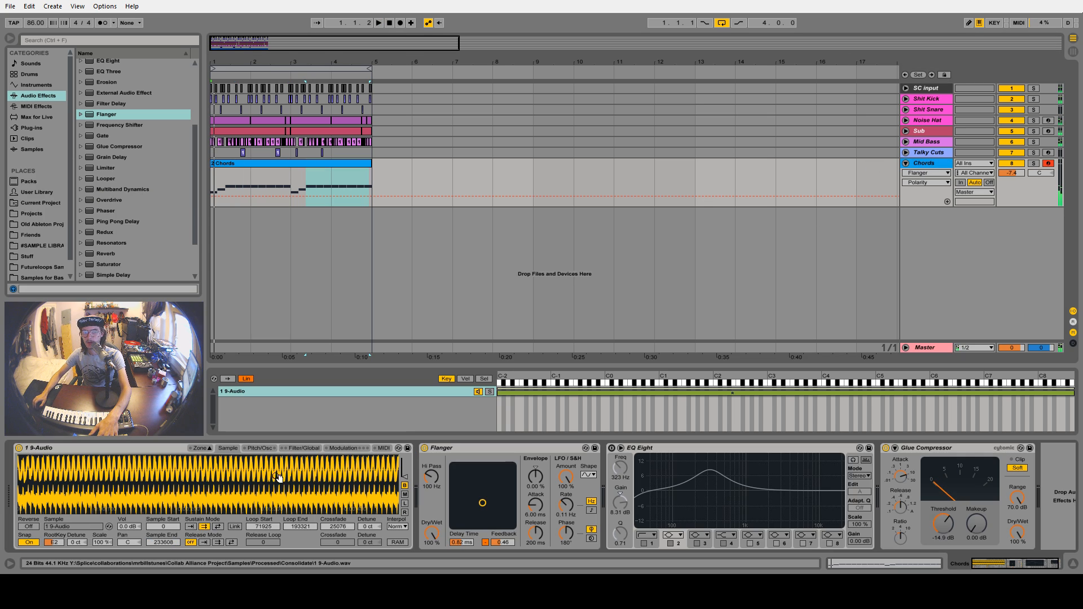
left_click(304, 448)
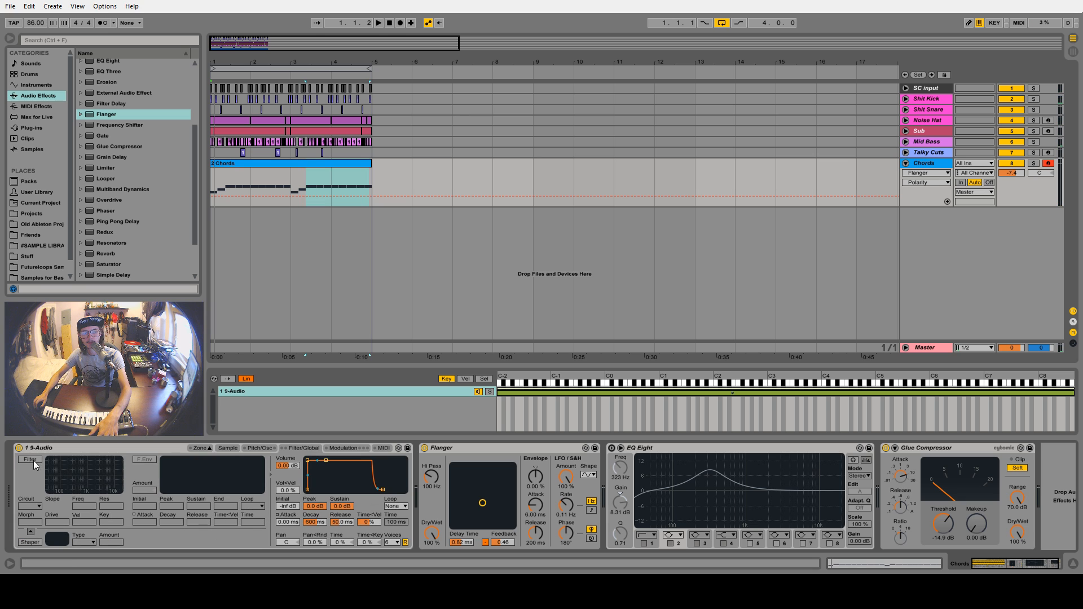
left_click(31, 460)
left_click(144, 459)
key("space")
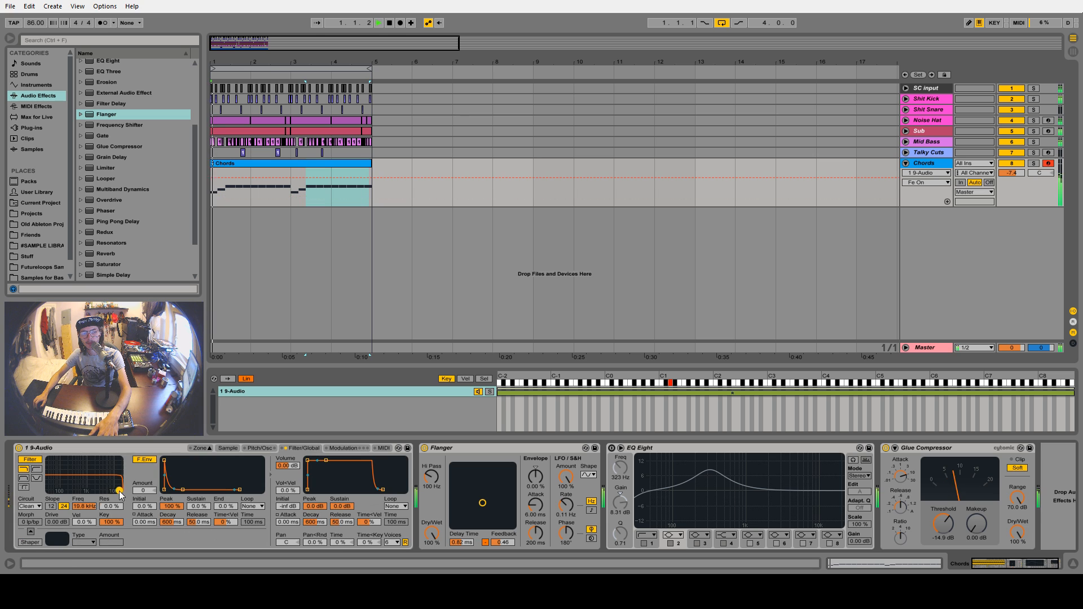
left_click_drag(120, 491, 86, 485)
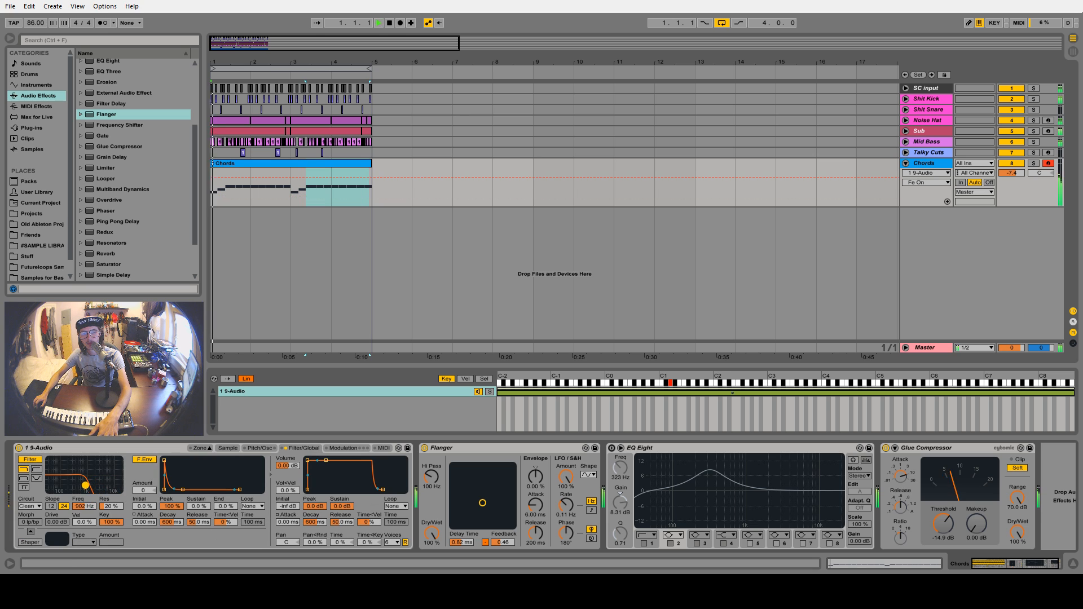
Solo the Chords track, set the filter envelope amount to 38, and adjust the filter to 1.00 kHz with 25% resonance
left_click(1035, 164)
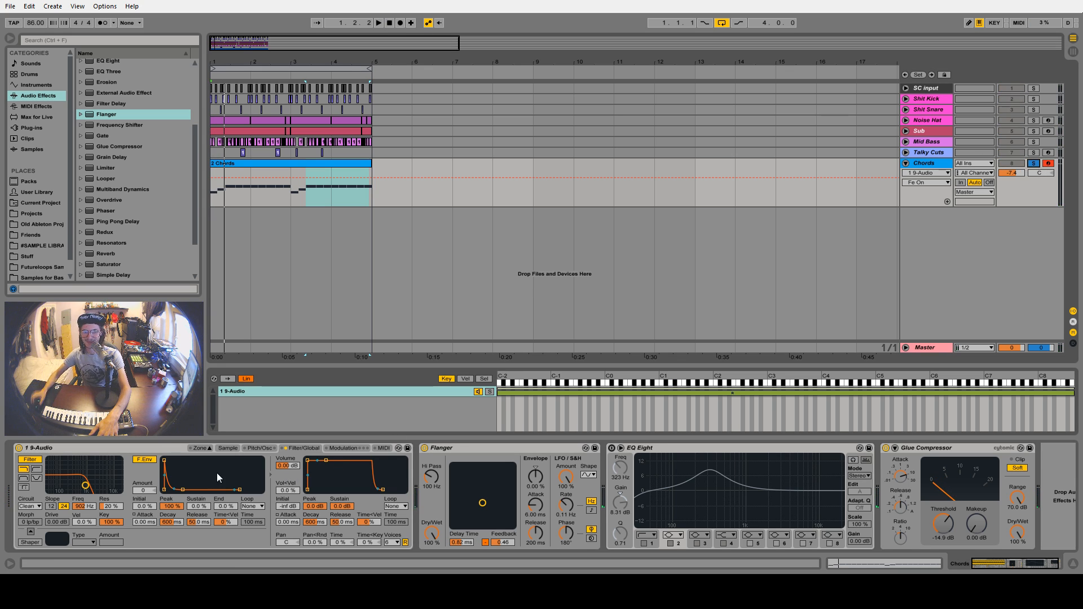
key("space")
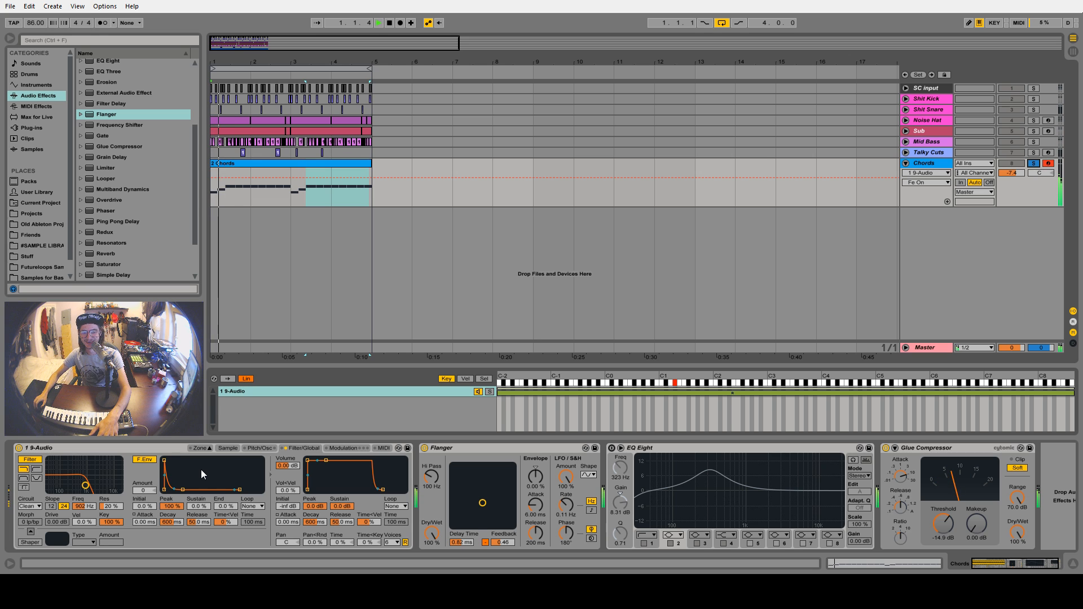
key("space")
key("space")
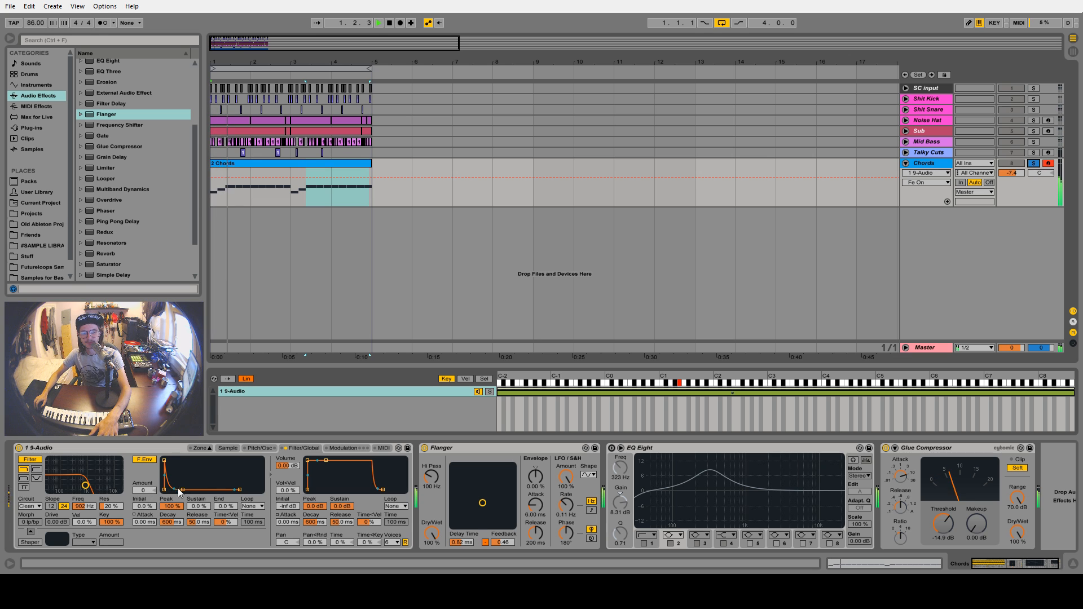
mouse_move(148, 491)
left_mouse_down()
mouse_move(147, 452)
mouse_move(147, 471)
left_mouse_up()
key("space")
key("space")
left_click_drag(85, 485, 87, 484)
key("space")
key("space")
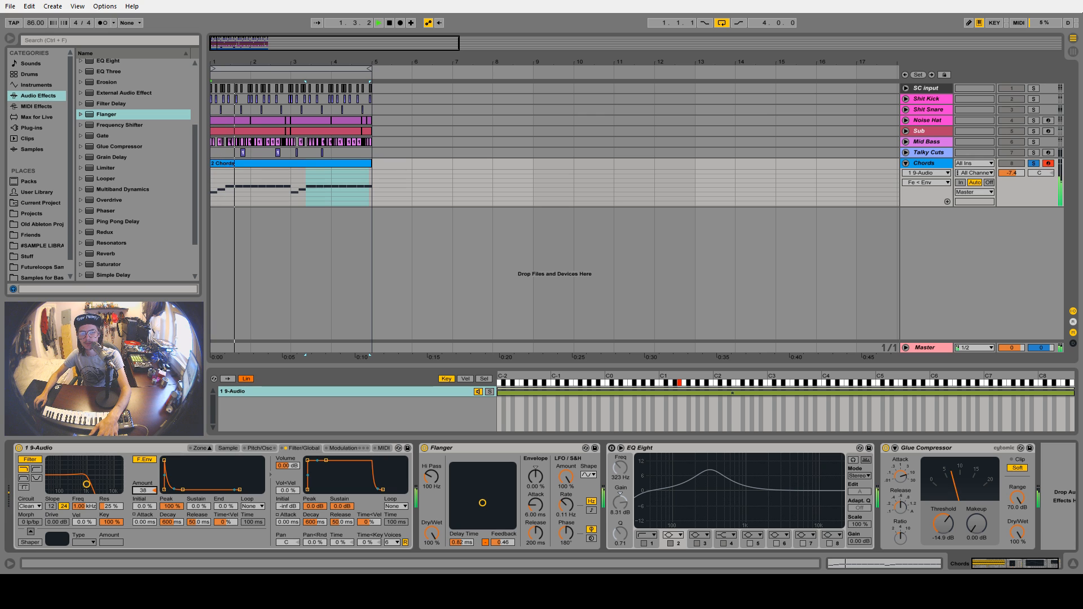
Refine the Sampler's filter envelope to amount 41 and decay 3.32 s, and lower the cutoff to 300 Hz while auditioning
left_click_drag(146, 491, 188, 489)
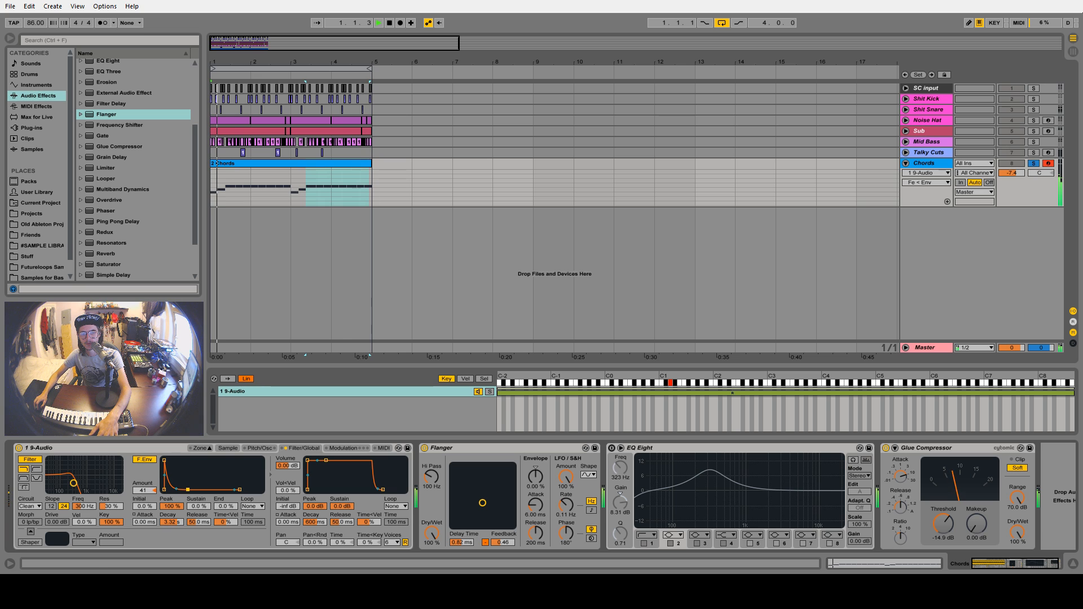
left_click(272, 162)
key("space")
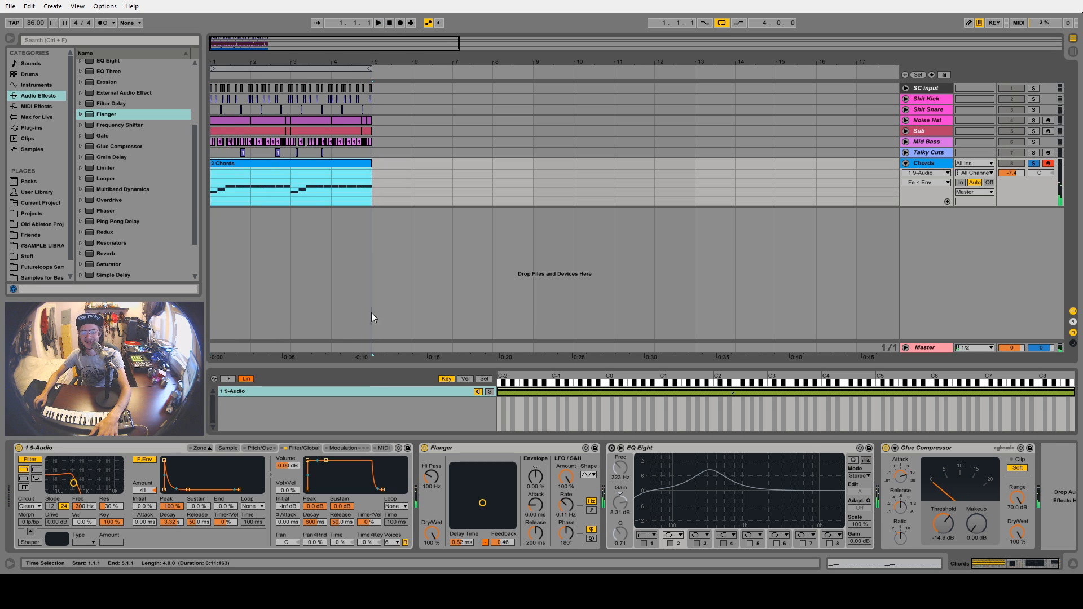
Reopen the Chords clip's notes and stack copies of the first D1 note at B1 and D2
key("shift+Tab")
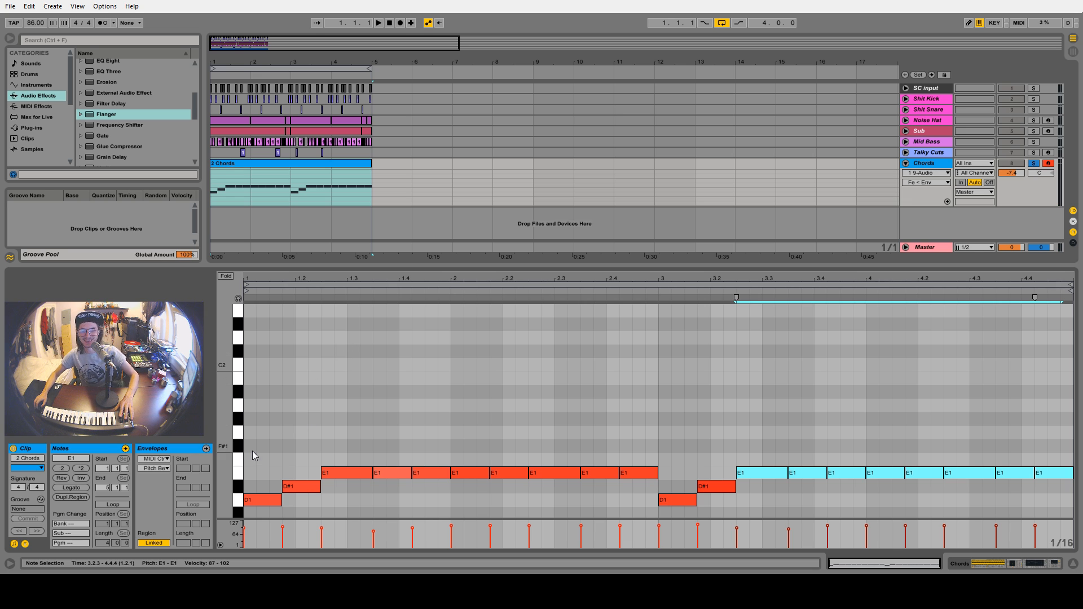
left_click(279, 503)
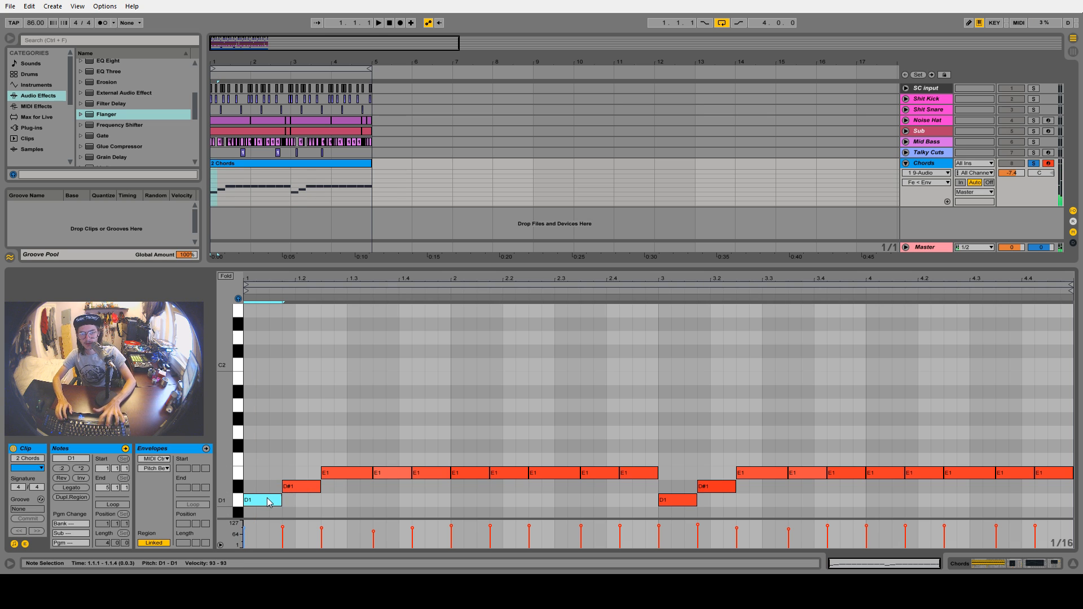
key("ctrl+v")
key("shift+Up")
key("Down")
key("Down")
key("Down")
key("ctrl+v")
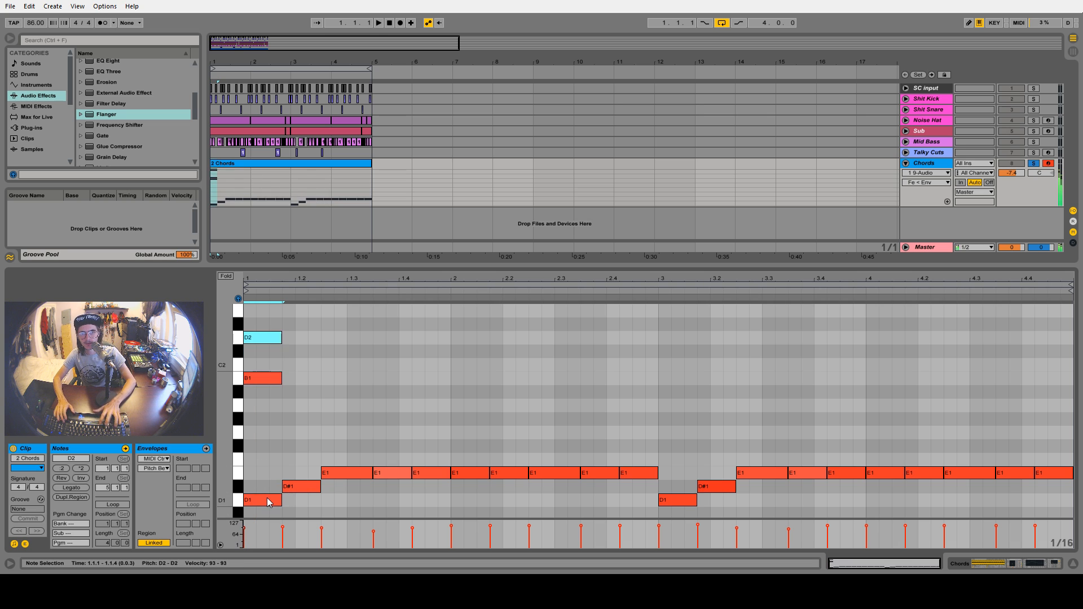
Add another copy of the stacked note at F#2 on the first beat of the Chords clip
key("ctrl+v")
key("shift+Up")
key("Up")
key("Up")
key("Up")
key("Up")
key("Down")
key("Down")
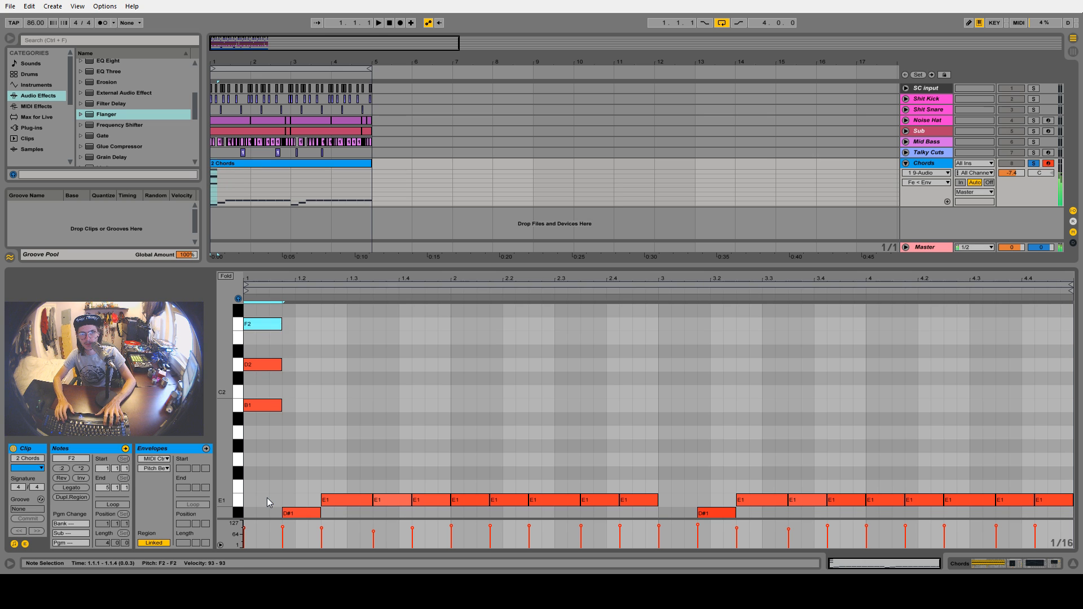
key("Up")
key("Up")
Copy the F#2 note up to A2 and audition the first chord
key("ctrl+c")
key("ctrl+v")
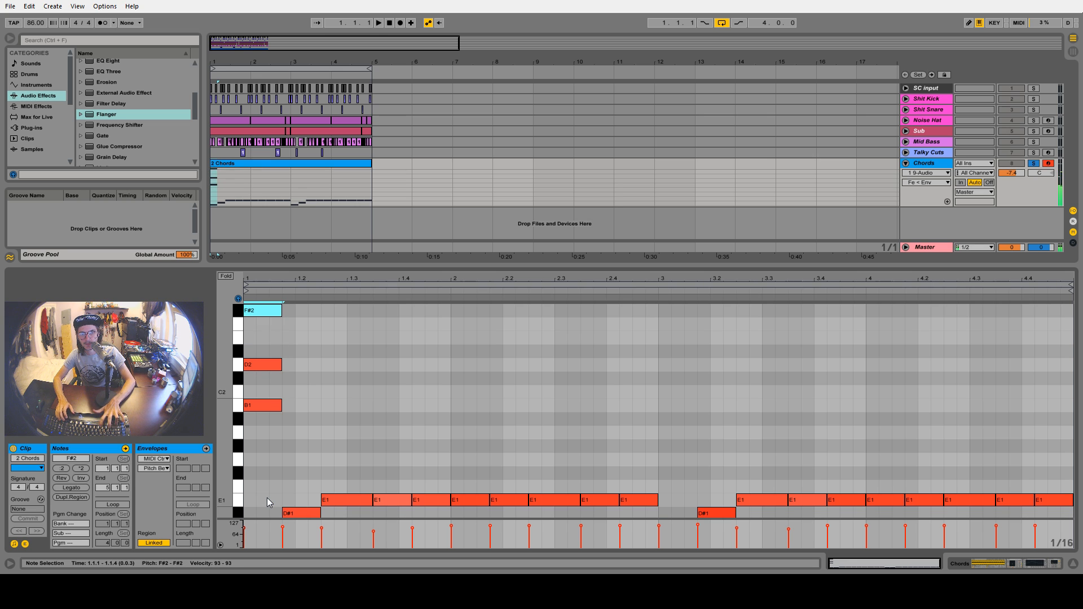
key("Up")
key("Up")
key("Up")
key("space")
key("space")
key("space")
key("space")
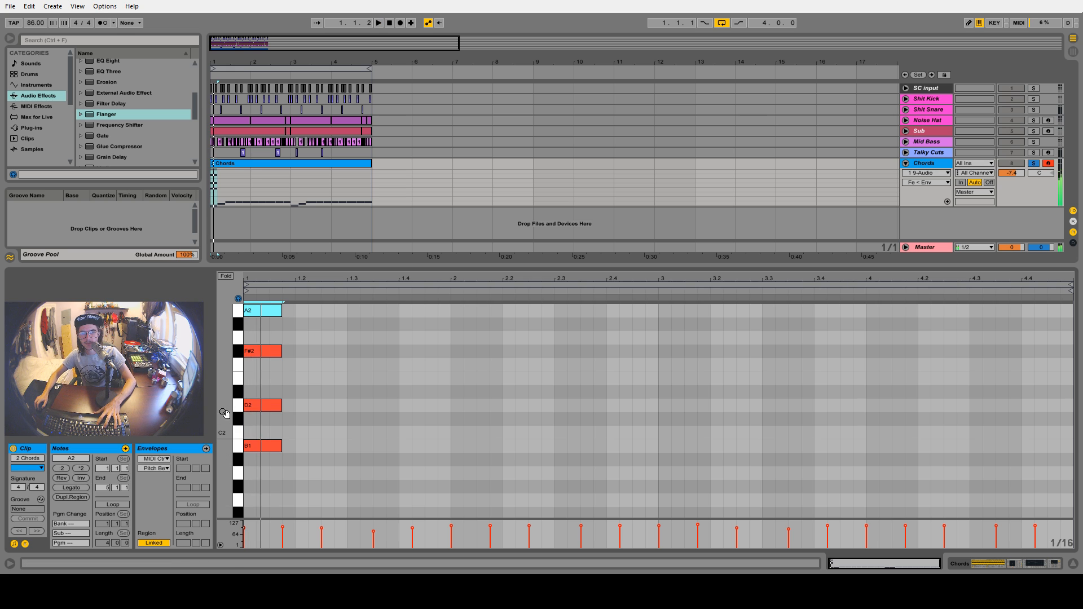
Transpose the first chord's four upper notes up one octave to B2–A3 and audition it
left_click_drag(227, 415, 34, 386)
left_click_drag(293, 438, 254, 347)
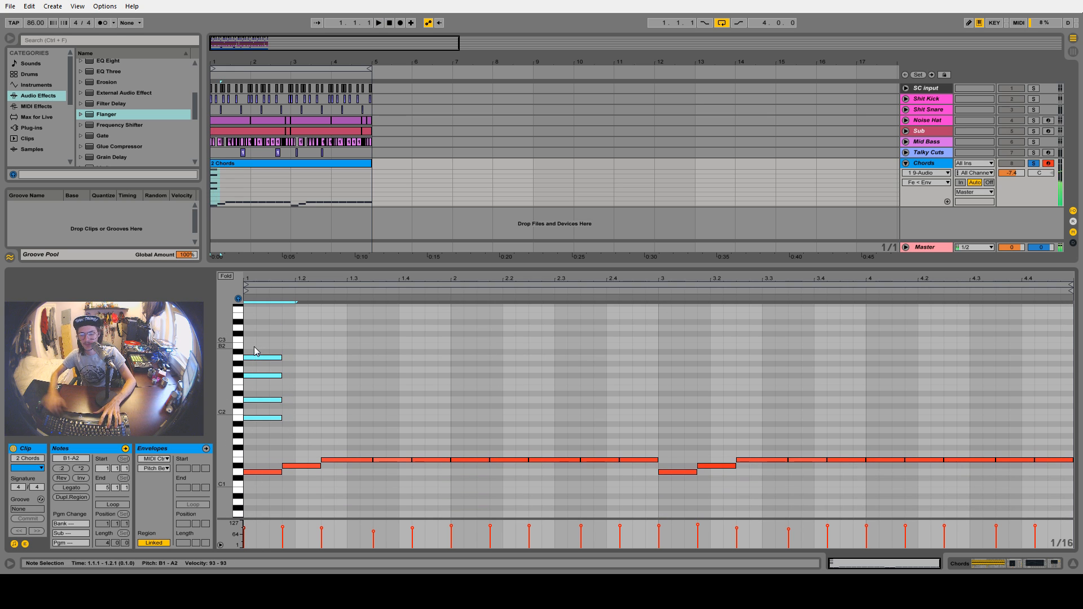
key("shift+Up")
key("space")
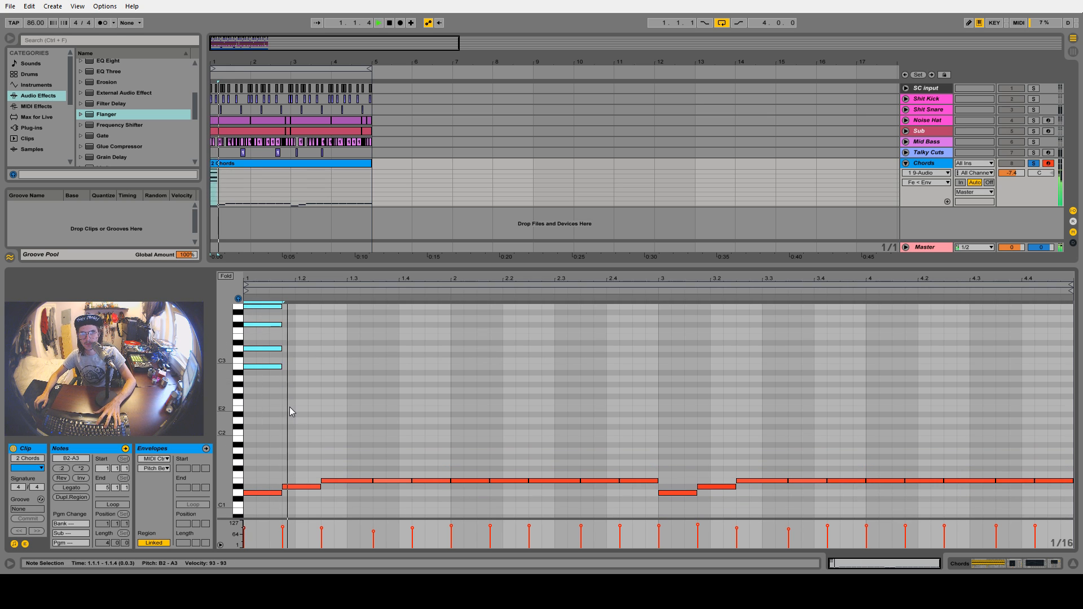
Copy the D#1 note and stack its copies at C3 and F#3 to begin the second chord
left_click(299, 487)
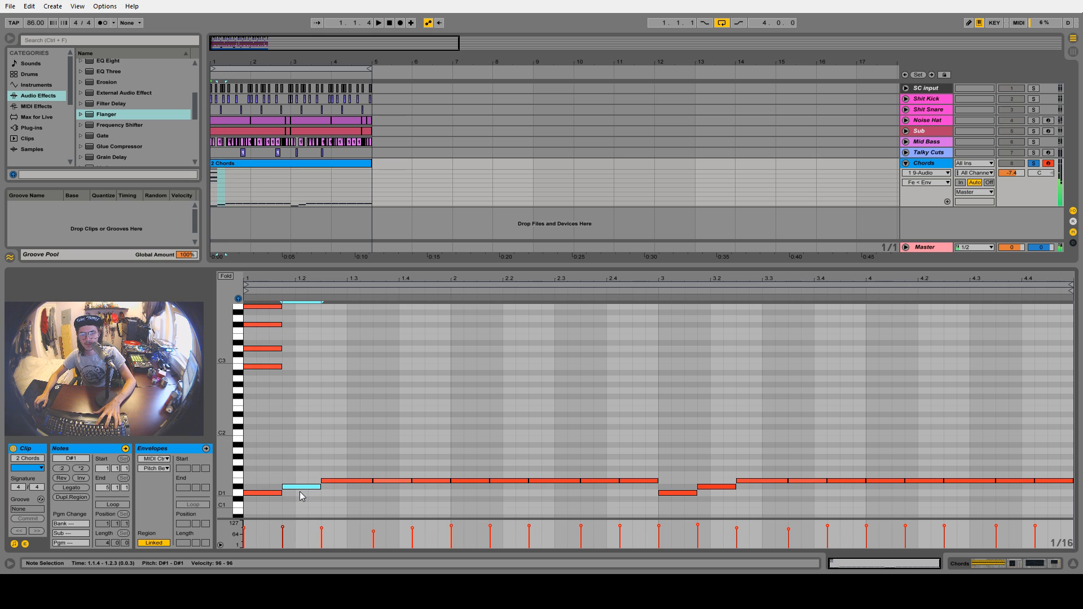
key("ctrl+c")
key("ctrl+v")
key("shift+Up")
key("shift+Up")
key("Down")
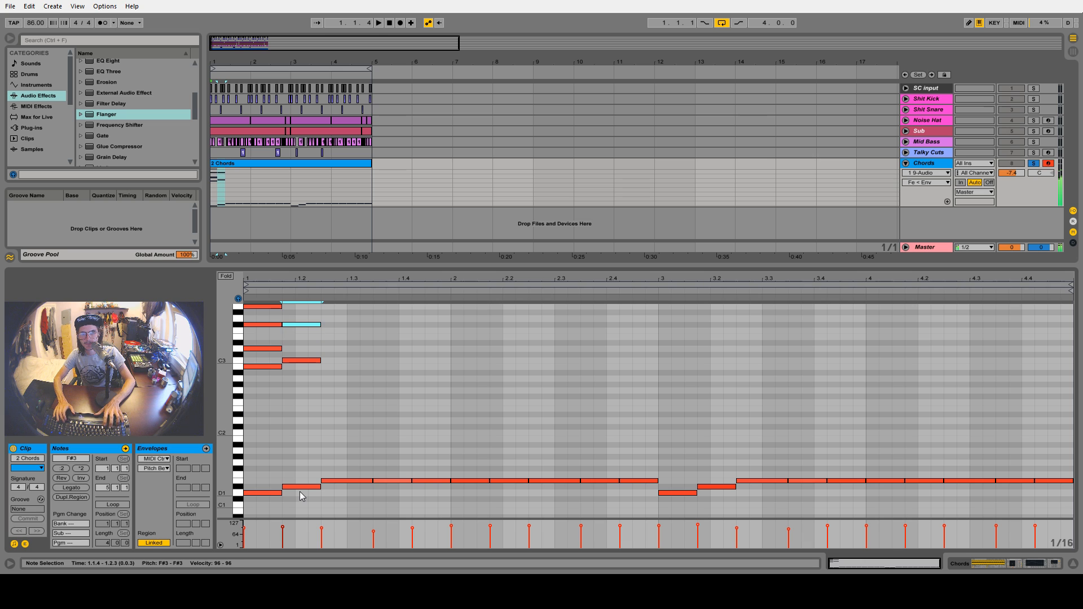
Complete the second chord with copies at G3 and A#3, audition it, and compare it with the first chord
key("Up")
key("Up")
key("Up")
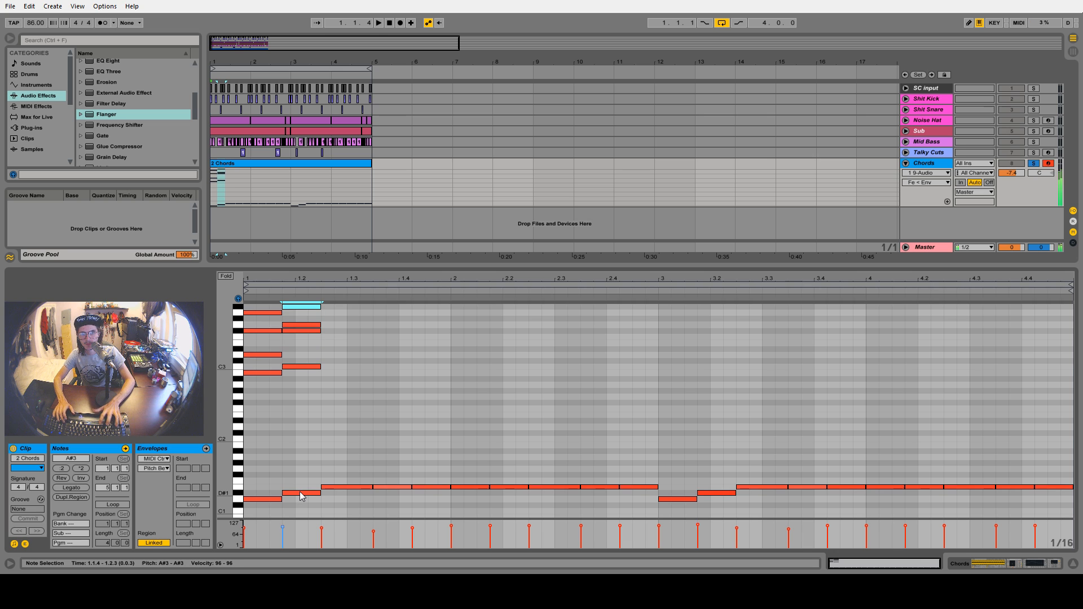
key("space")
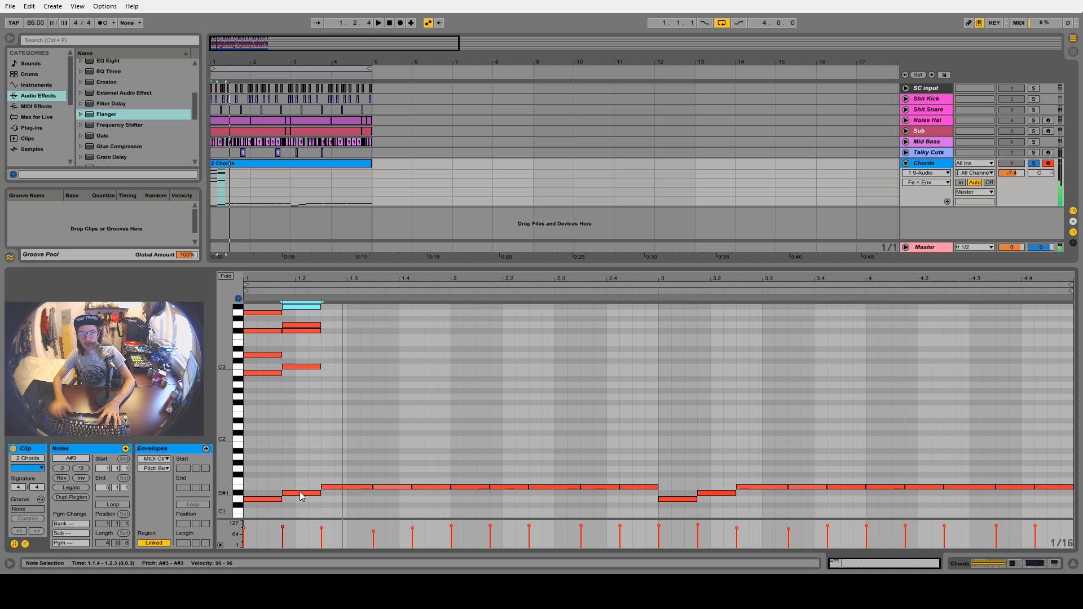
left_click_drag(268, 405, 252, 307)
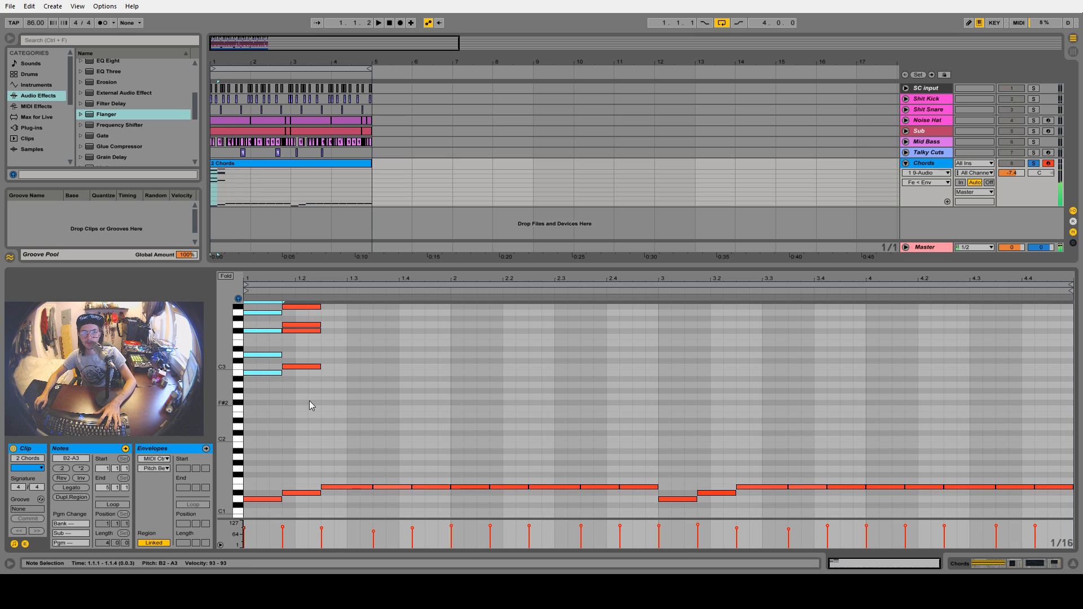
left_click_drag(307, 408, 304, 322)
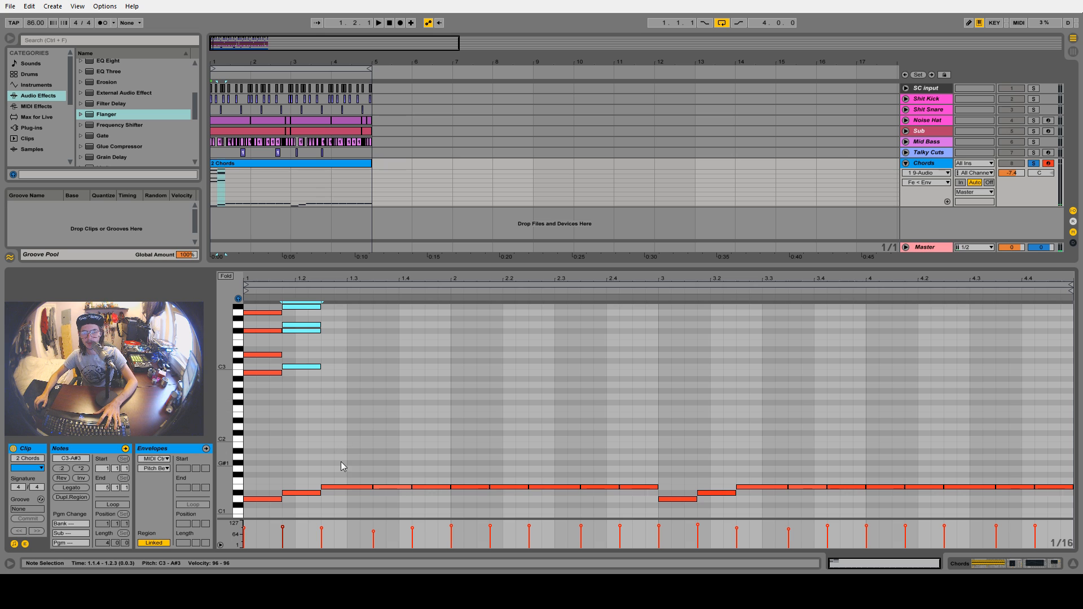
Copy the E1 note at 1.2.3 up to C#3 to begin the third chord
left_click_drag(335, 444, 354, 506)
key("ctrl+c")
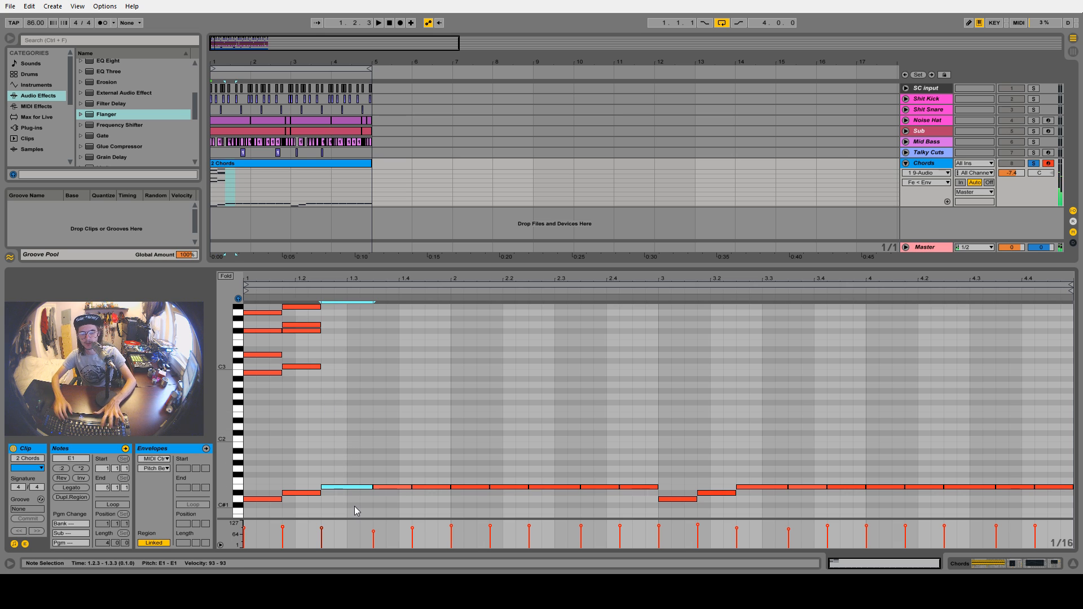
key("ctrl+v")
key("shift+Up")
key("shift+Up")
key("Down")
key("Down")
key("Down")
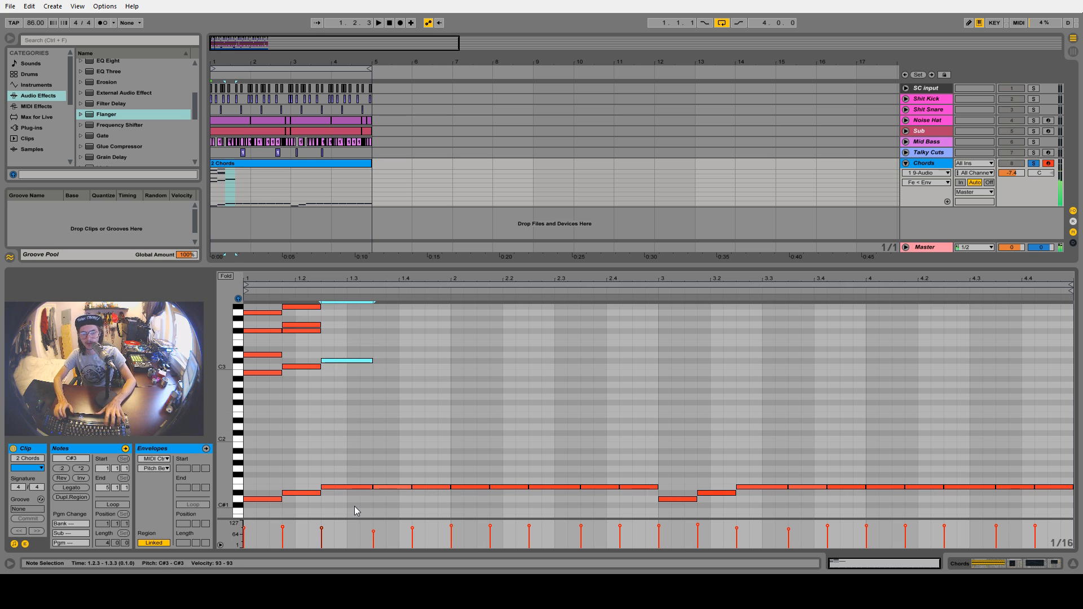
key("Up")
key("Up")
key("Up")
key("Up")
key("Down")
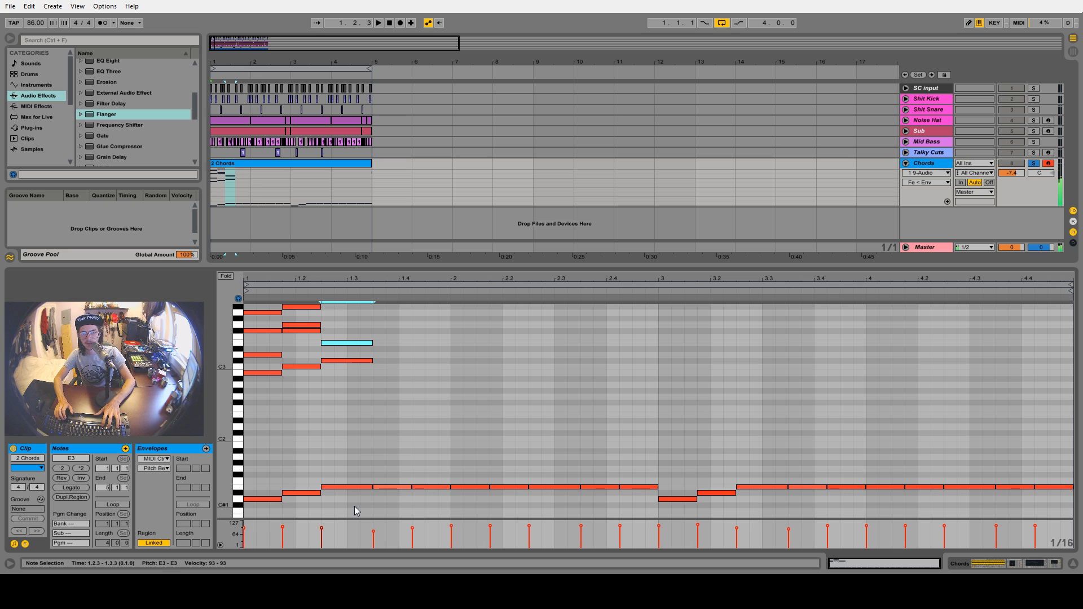
key("Down")
key("Down")
key("Down")
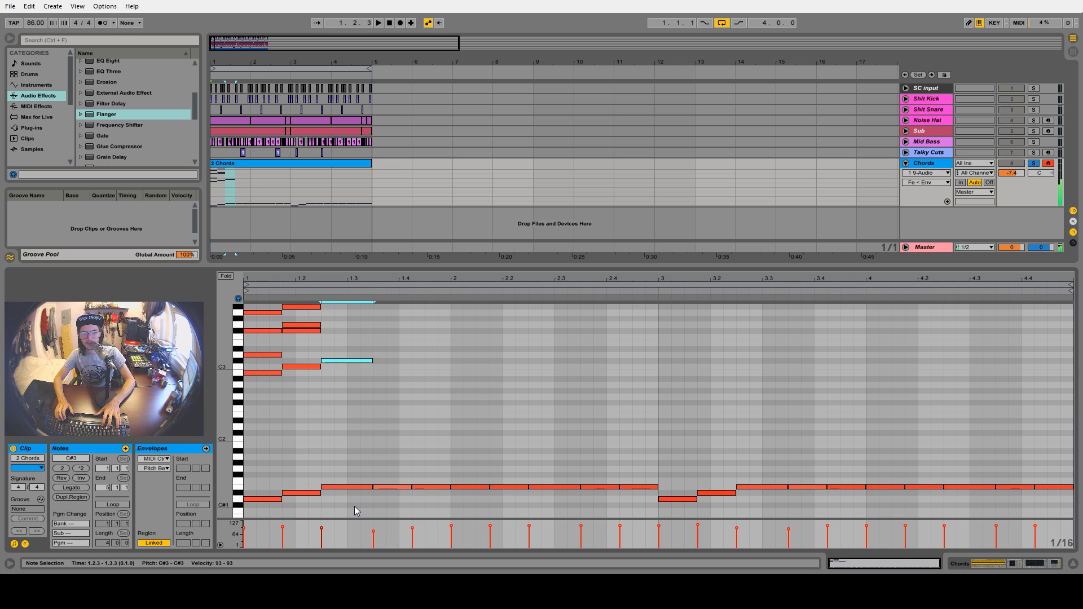
Stack copies of the third chord's C#3 note at E3 and G3
key("Up")
key("Up")
key("Up")
key("Up")
key("Up")
key("Up")
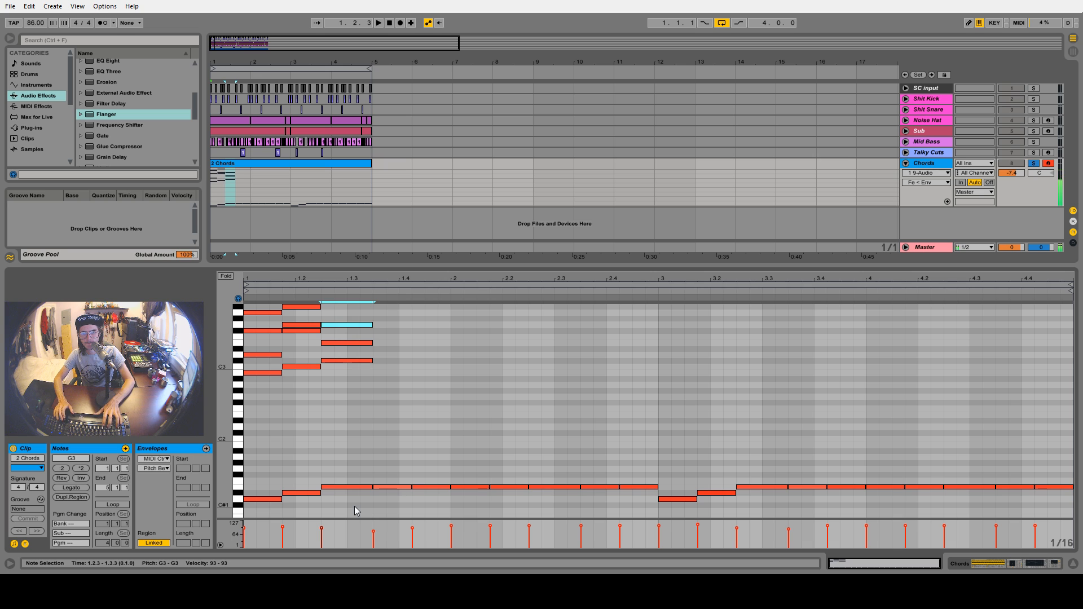
Add a copy at B3 to the third chord and audition the progression
key("Up")
key("Up")
key("Up")
key("Up")
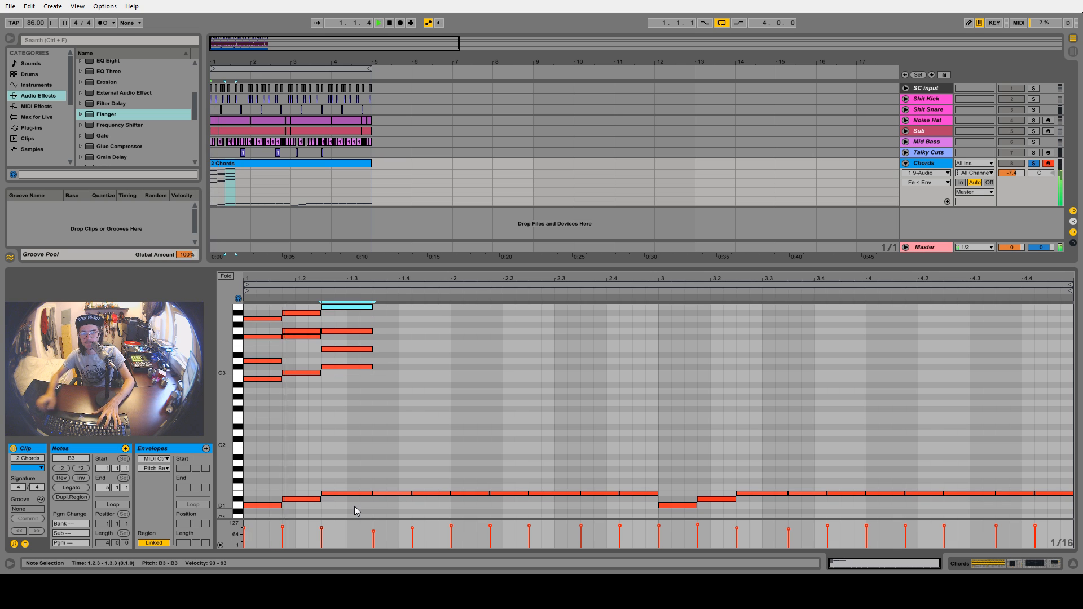
key("space")
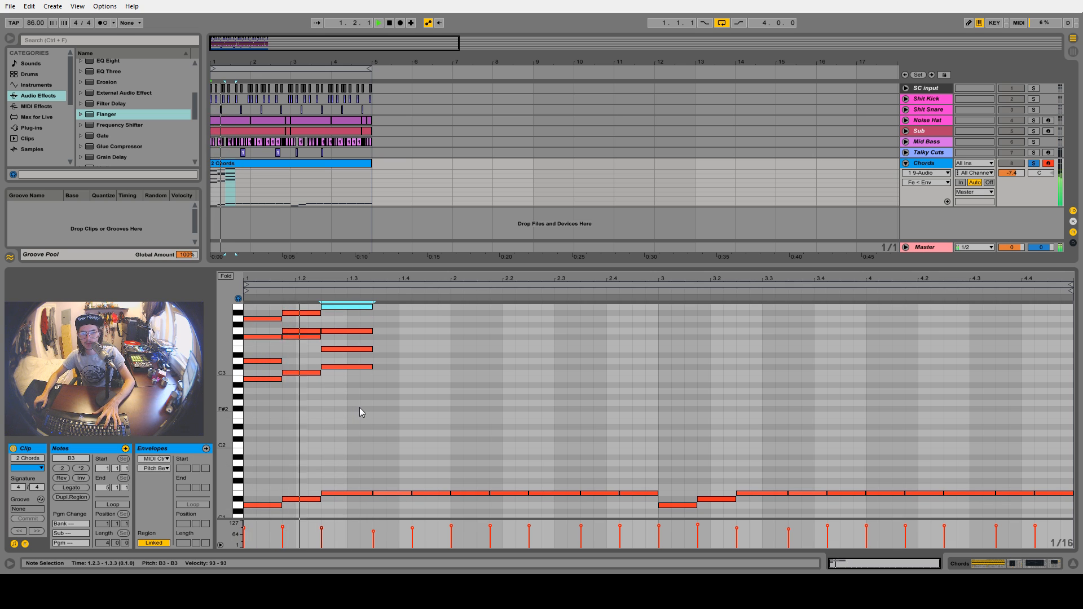
key("space")
Raise the third chord's C#3 note to D3 and audition the change
left_click(342, 367)
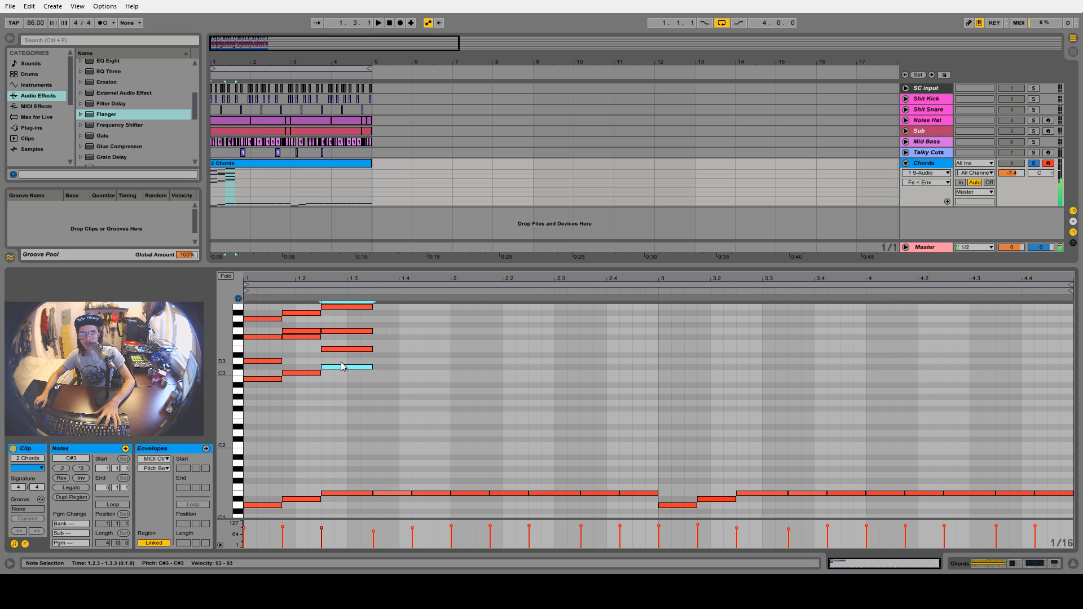
key("Up")
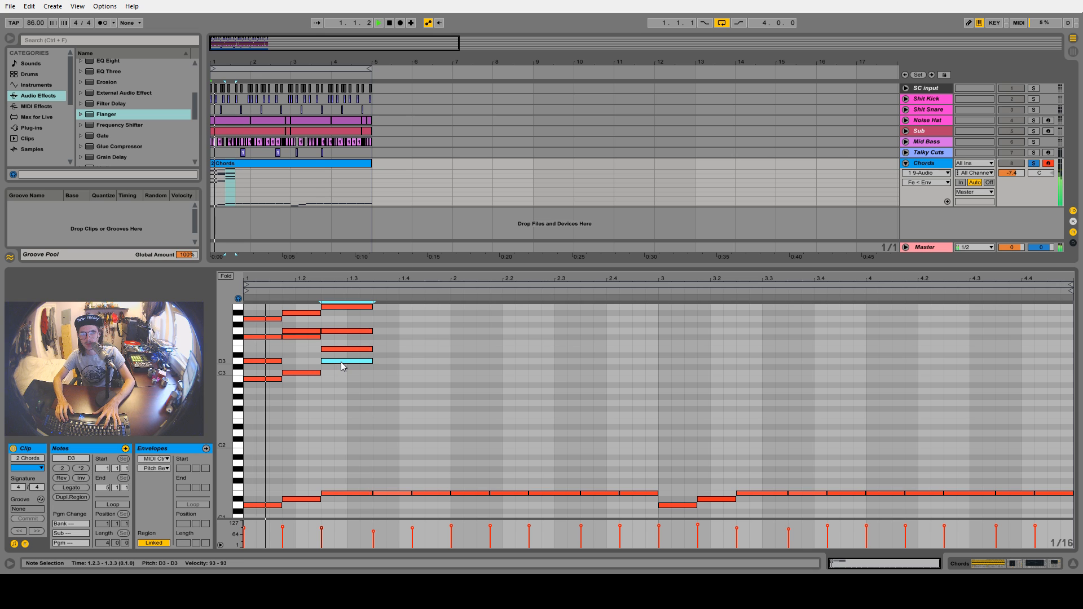
key("space")
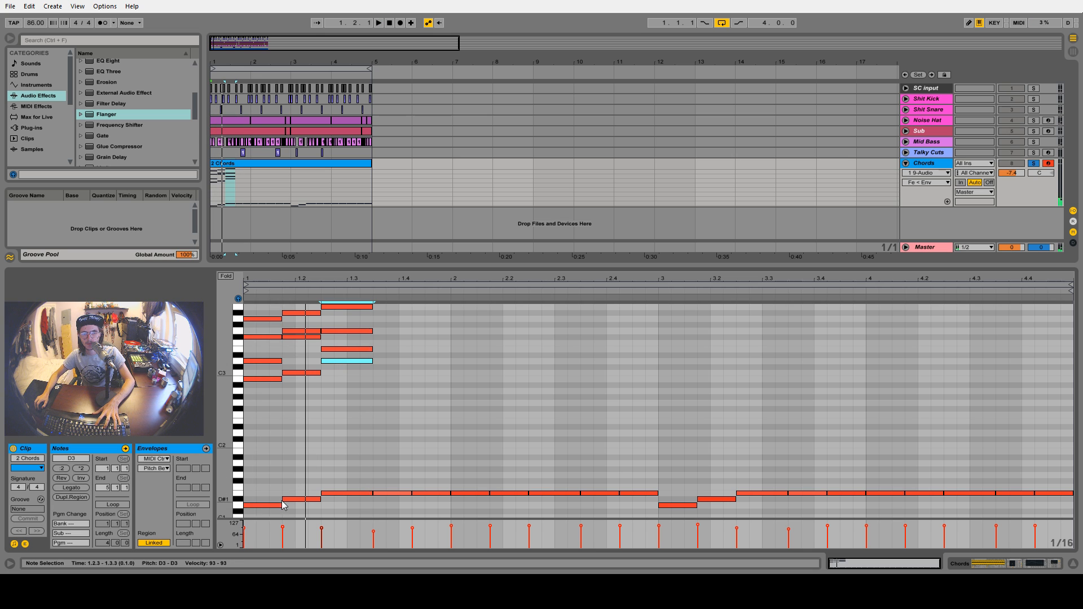
Raise the first chord's B2 and D3 to C3 and E3 and the second chord's C3 to C#3, and audition them
left_click(266, 379)
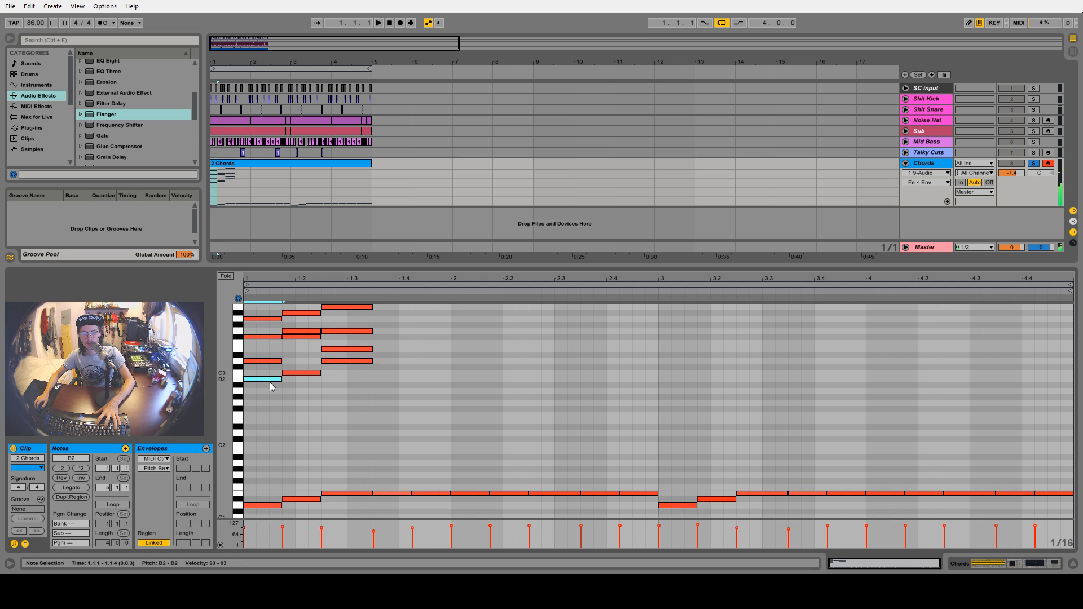
key("Up")
left_click(296, 372)
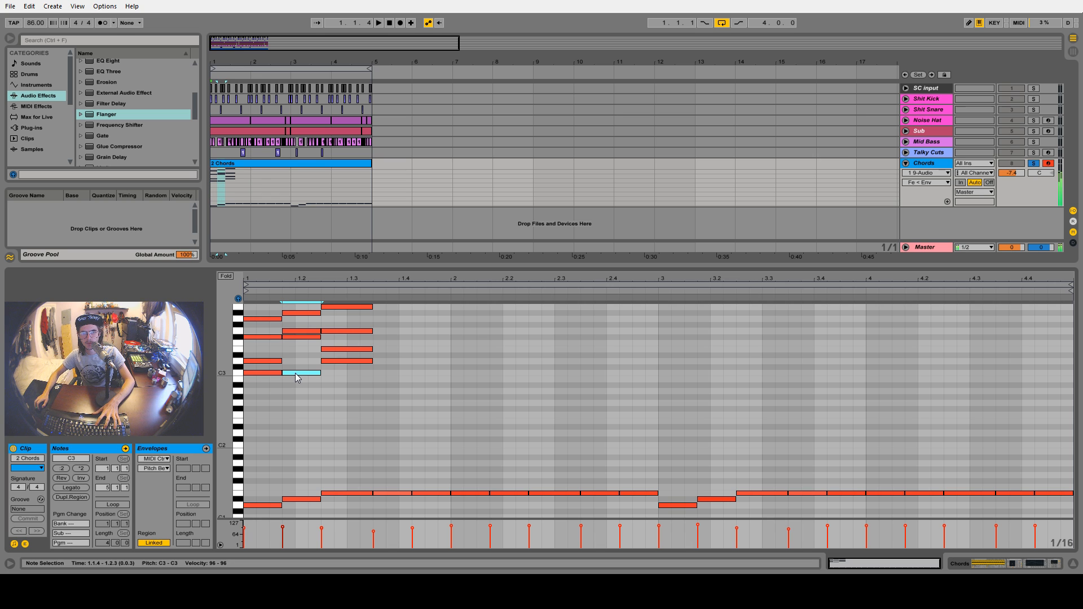
key("Up")
left_click(269, 361)
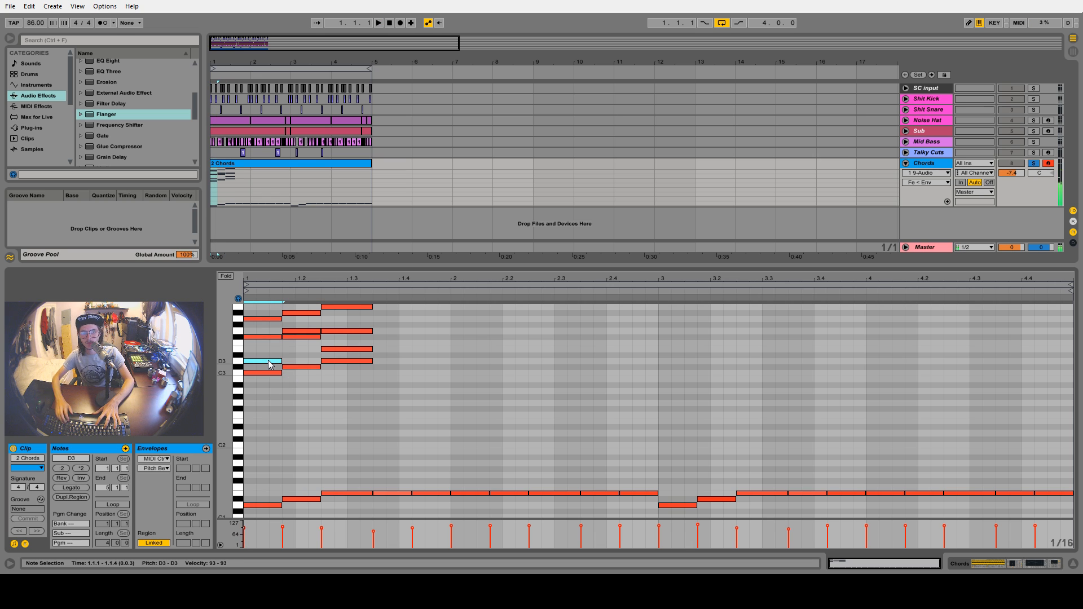
key("Up")
key("Up")
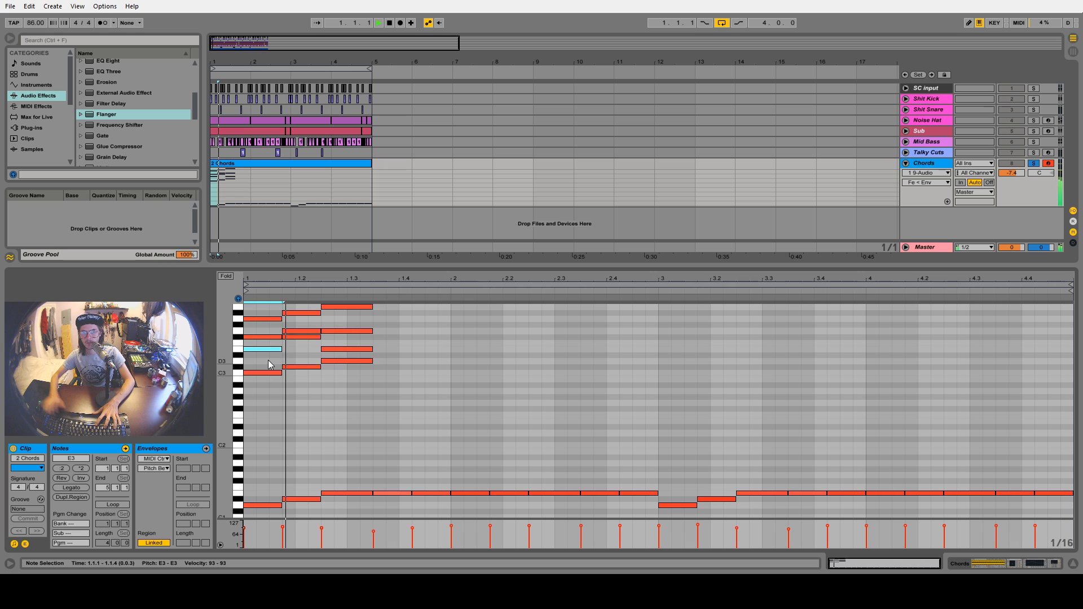
key("space")
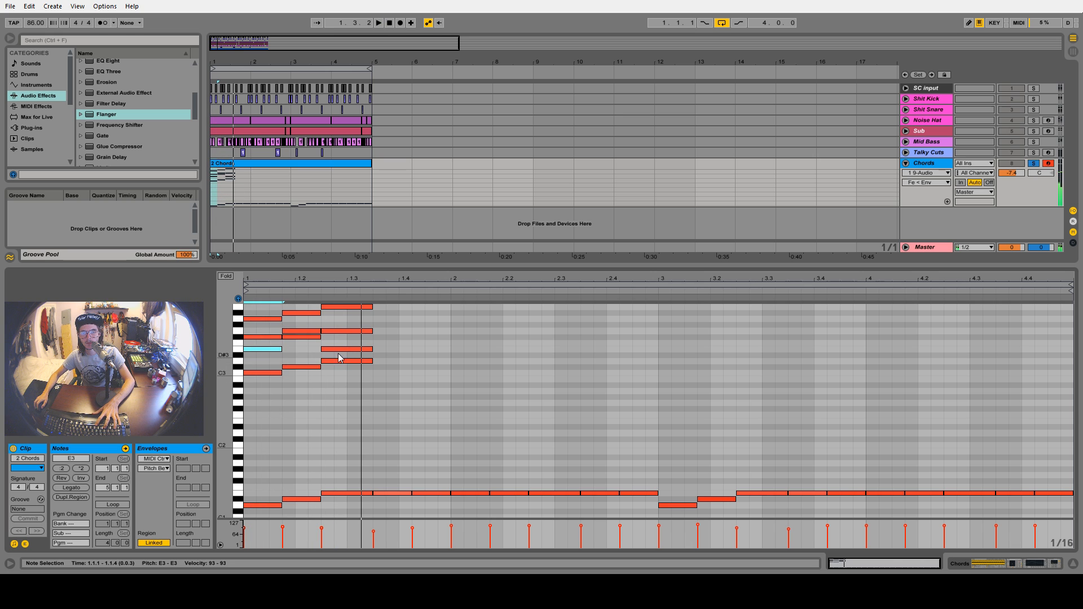
Duplicate the third chord's D3–B3 notes repeatedly until the copies fill the clip up to bar 3
scroll(340, 391, "up", 2)
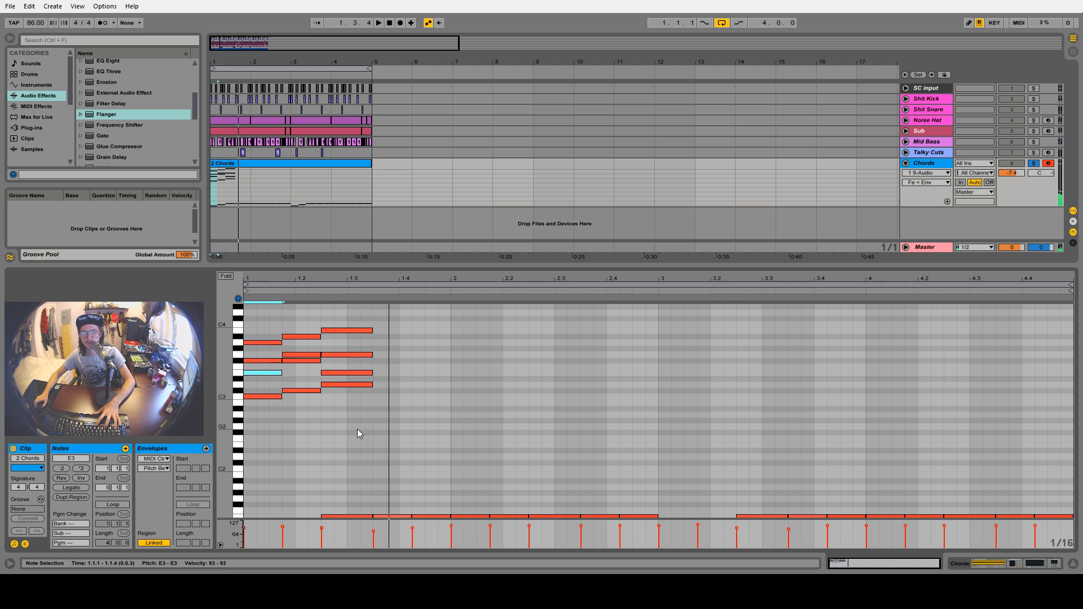
scroll(357, 431, "down", 2)
left_click_drag(357, 393, 351, 308)
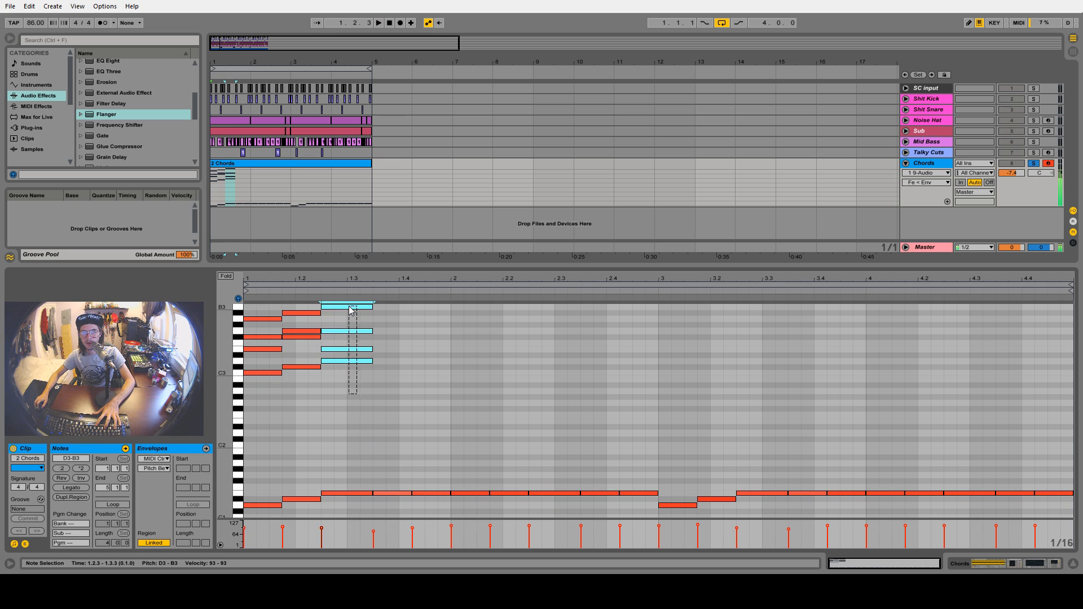
key("ctrl+d")
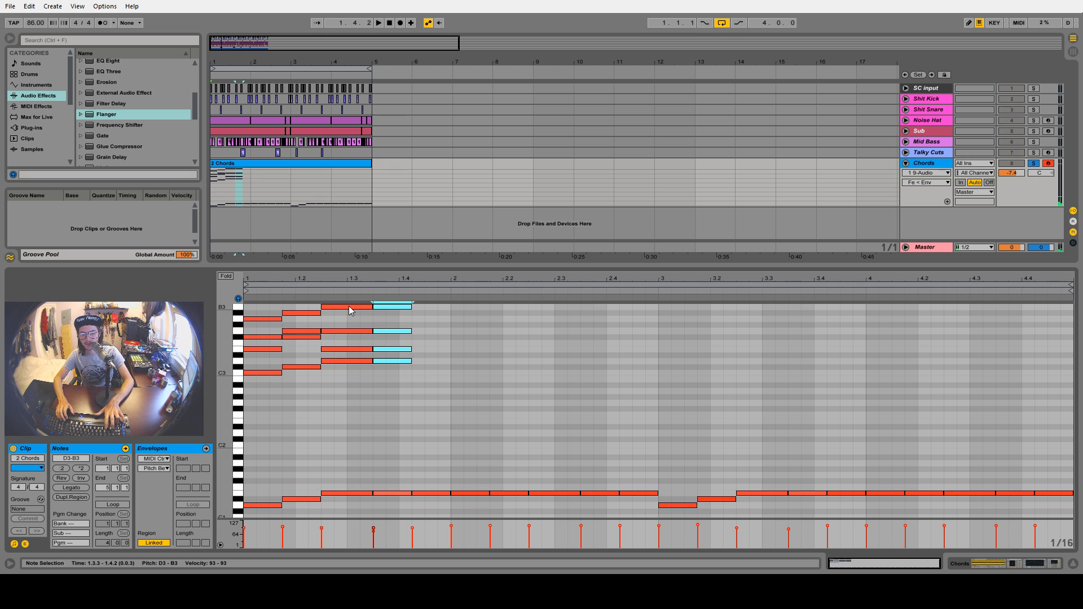
key("ctrl+d")
key("ctrl+d")
key("ctrl+d")
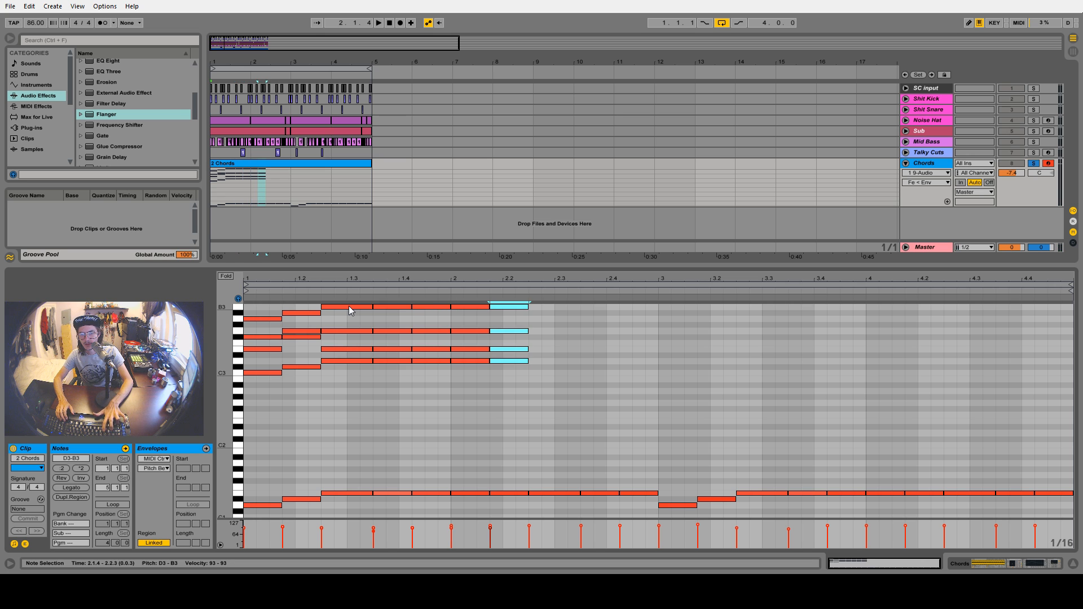
key("ctrl+d")
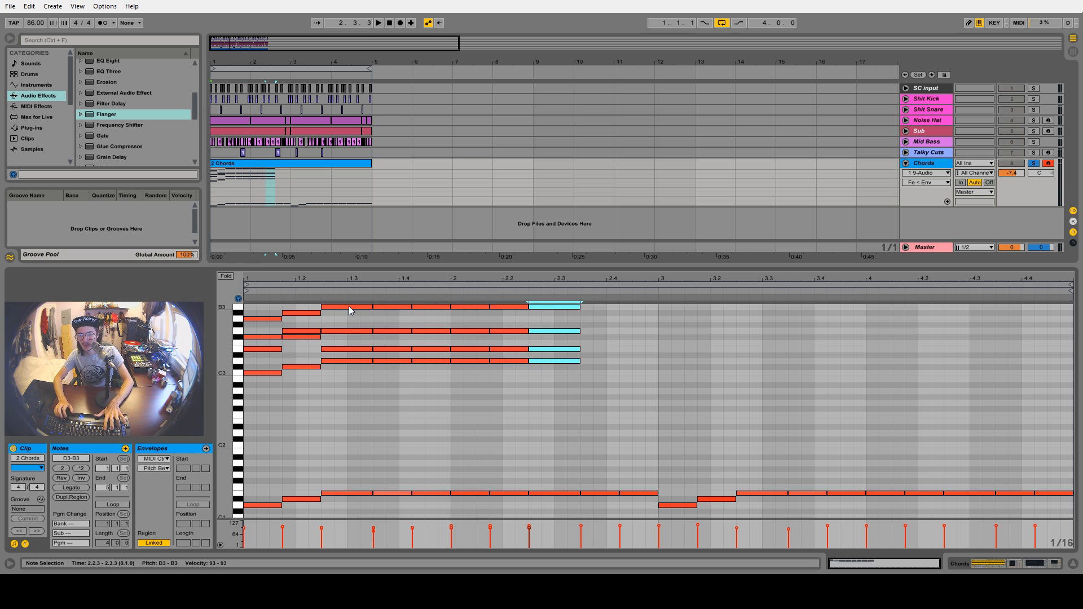
key("ctrl+d")
key("ctrl+d")
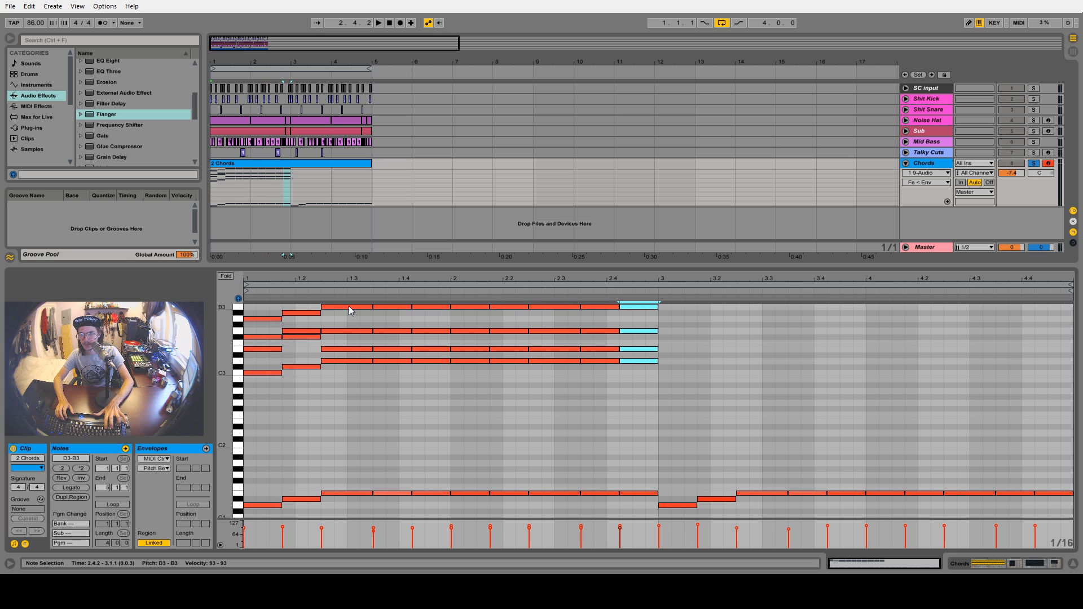
Copy the second chord to 2.3.3 a semitone higher, over the existing chord, and delete the E3 note there
scroll(678, 382, "up", 1)
scroll(660, 401, "down", 1)
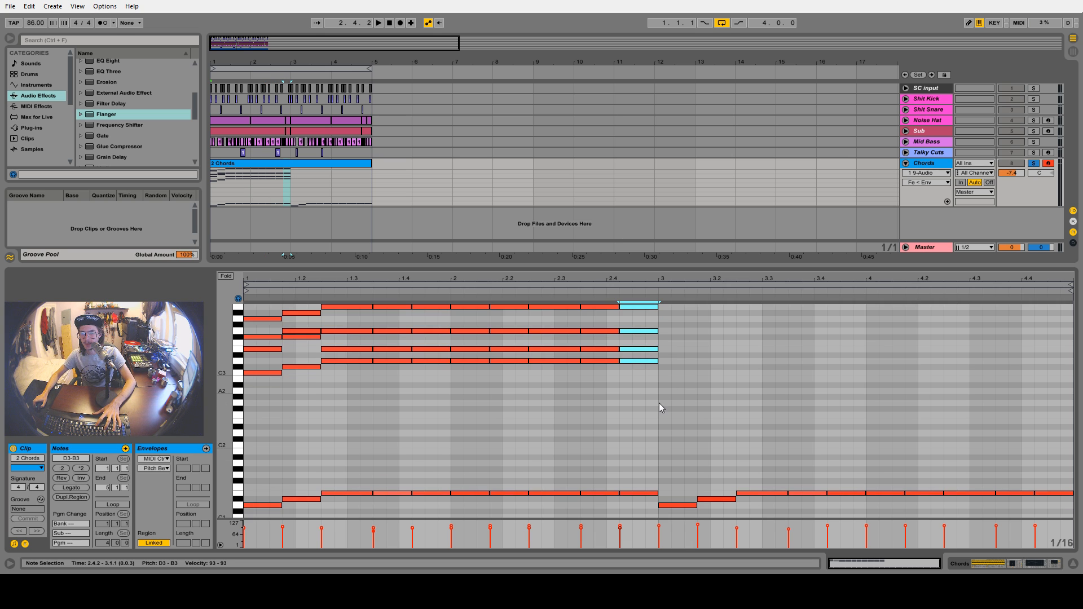
scroll(659, 403, "up", 2)
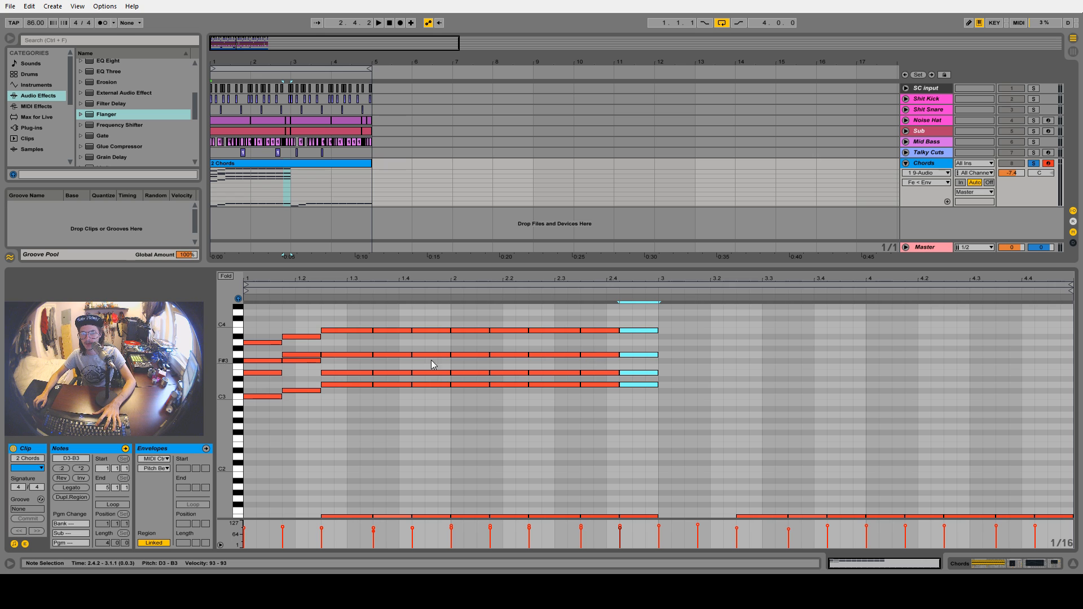
left_click_drag(296, 322, 304, 404)
left_click_drag(302, 340, 595, 334)
left_click(600, 373)
key("Delete")
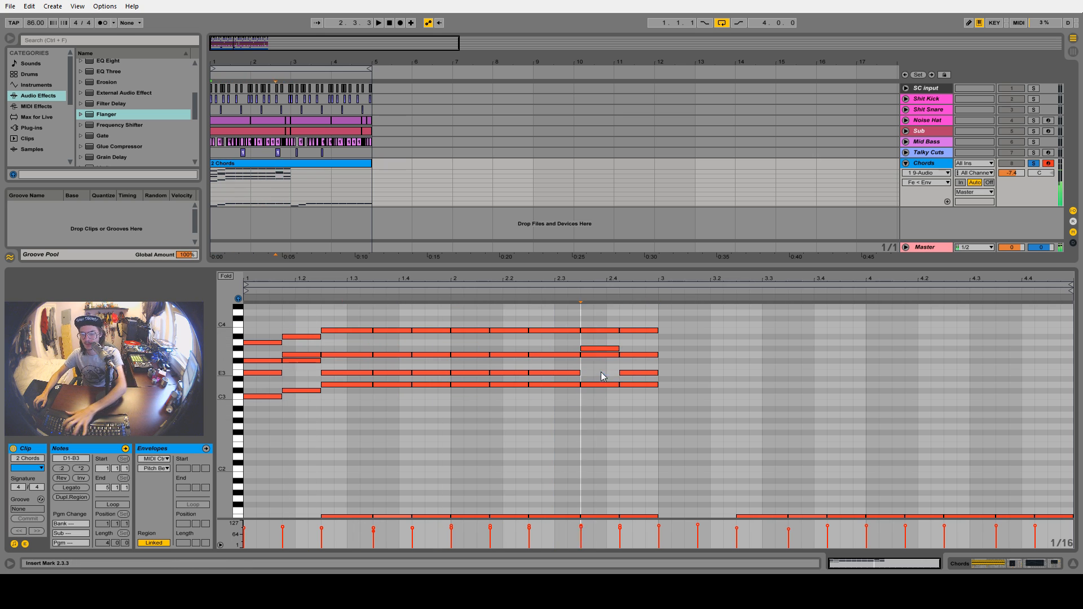
Select the D3 note at 2.3.3 and audition the altered chord
left_click(598, 384)
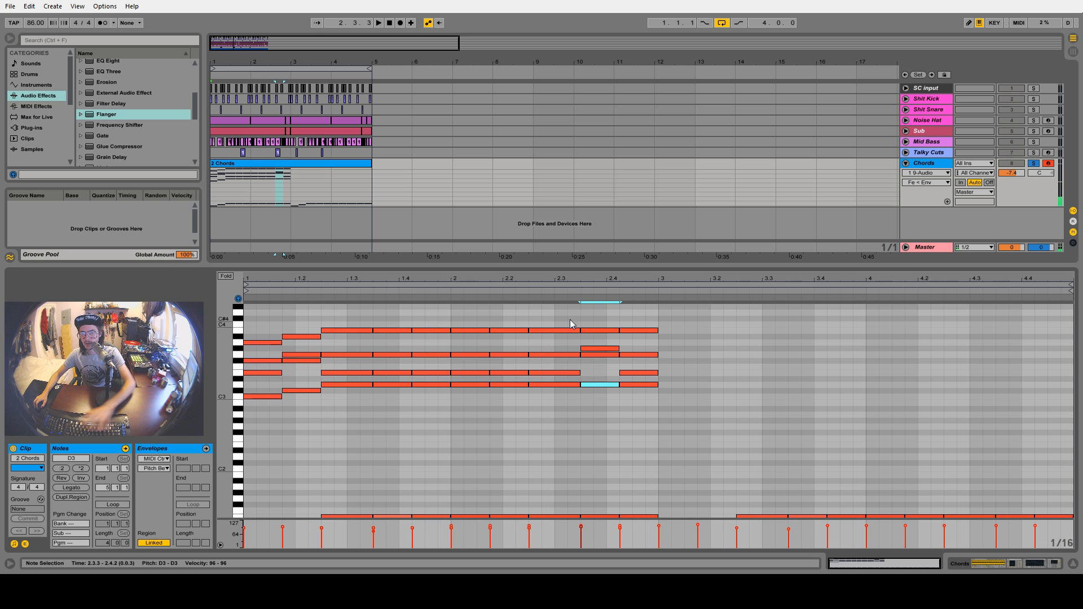
key("space")
key("space")
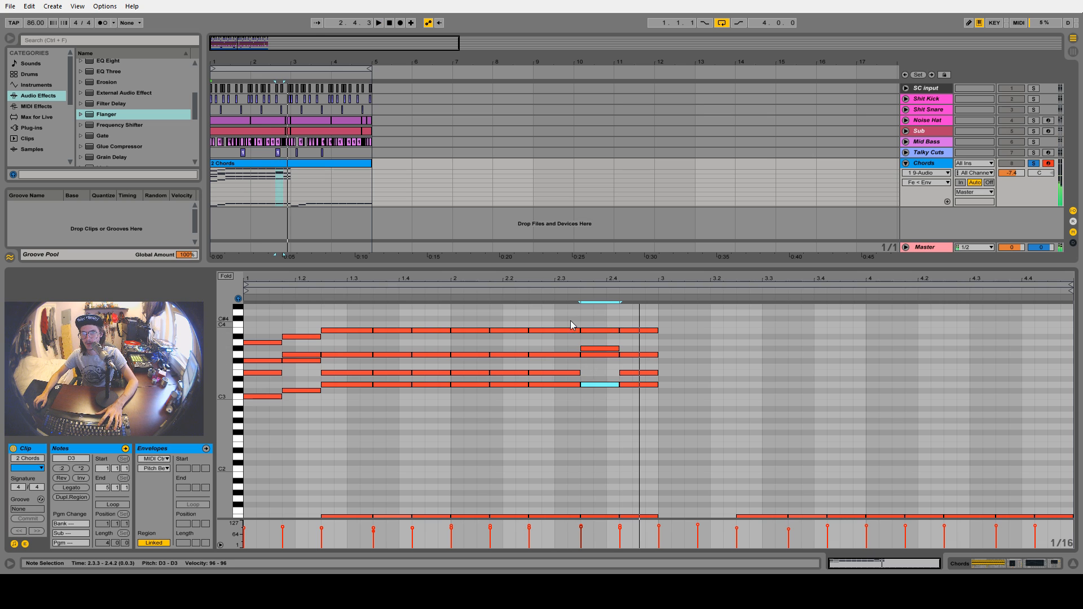
left_click(523, 294)
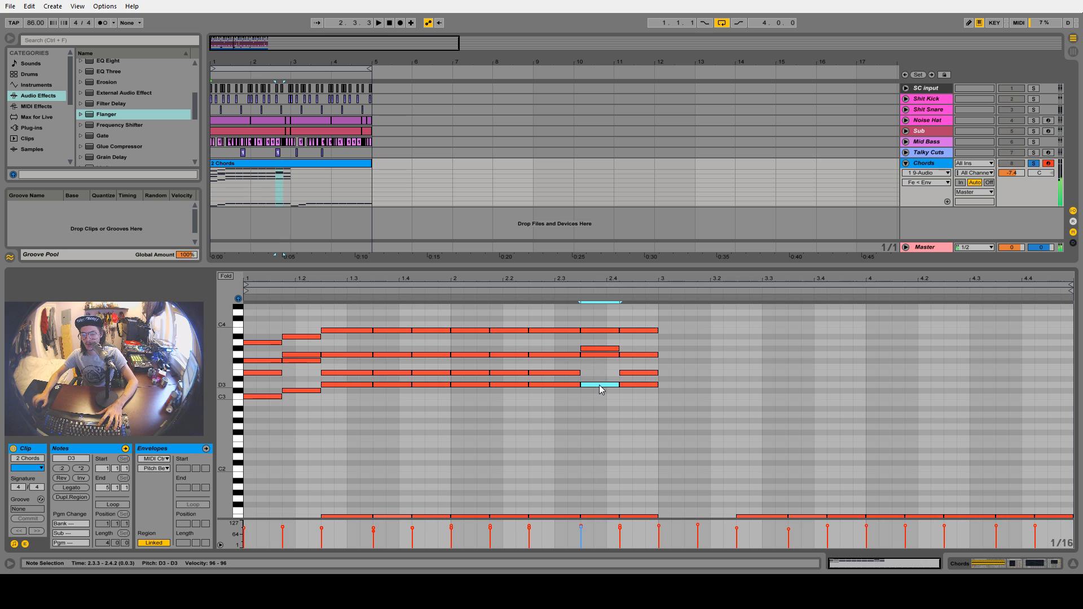
Try raising the D3 note at 2.3.3 to D#3 and audition the chord
key("Up")
key("space")
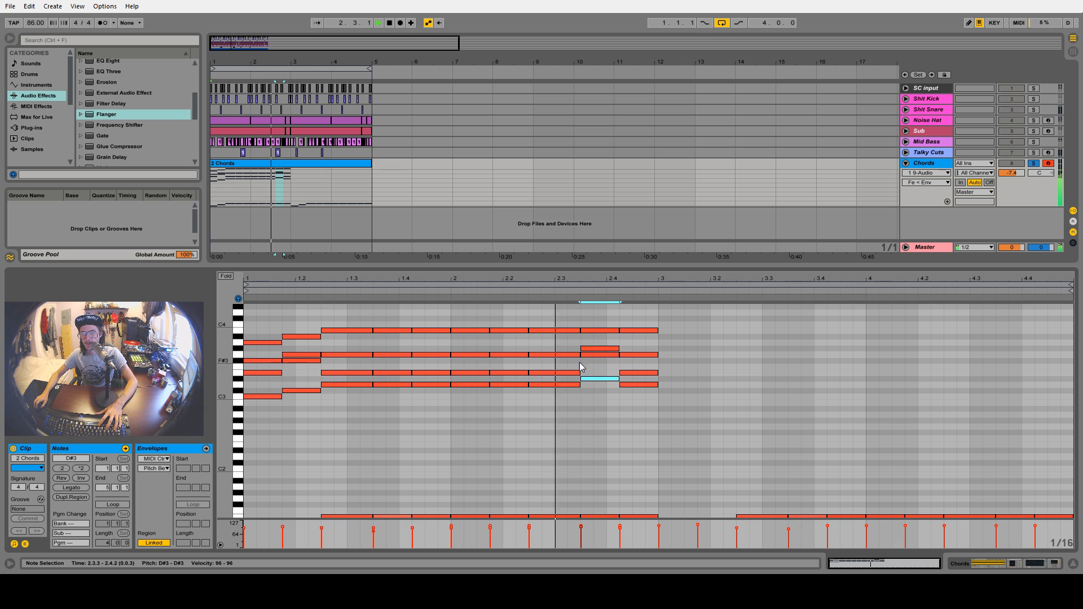
key("space")
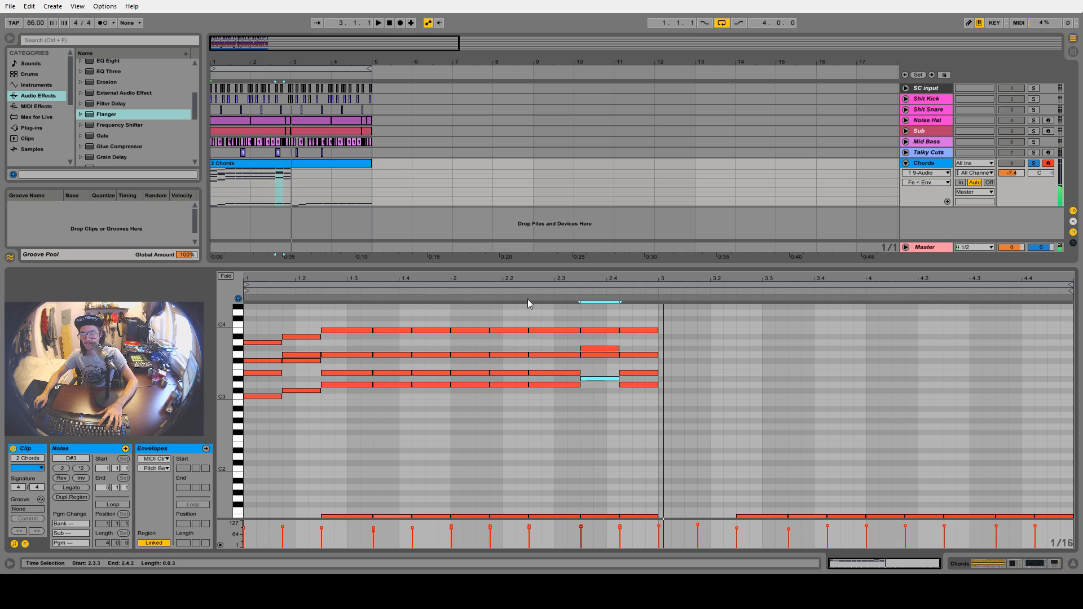
Try lowering the G3 and G#3 notes at 2.3.3 by a semitone, audition them, and restore them
left_click_drag(590, 343, 600, 359)
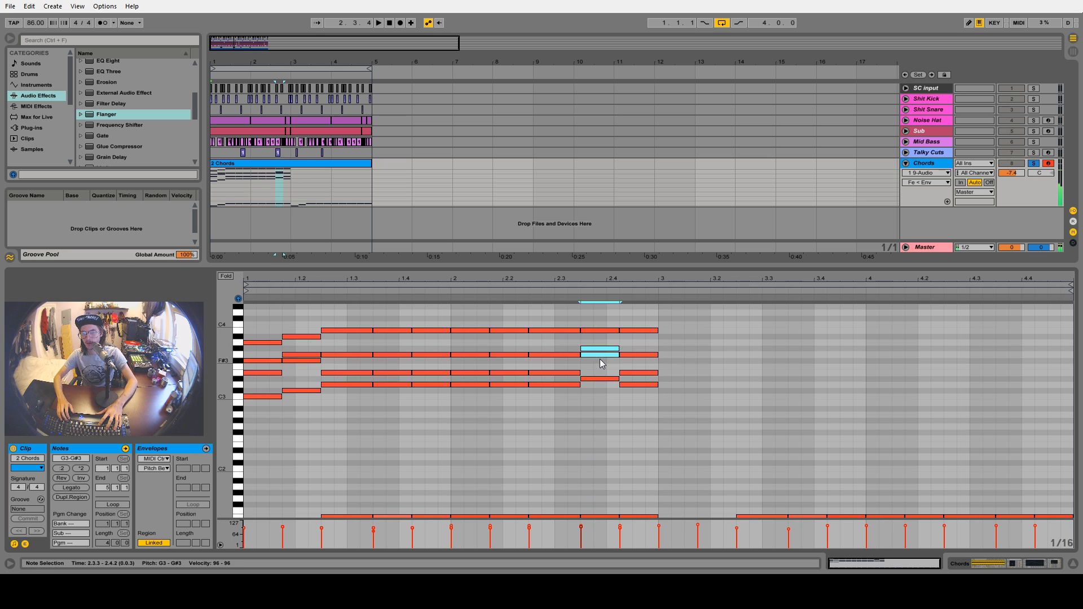
key("Down")
left_click(526, 290)
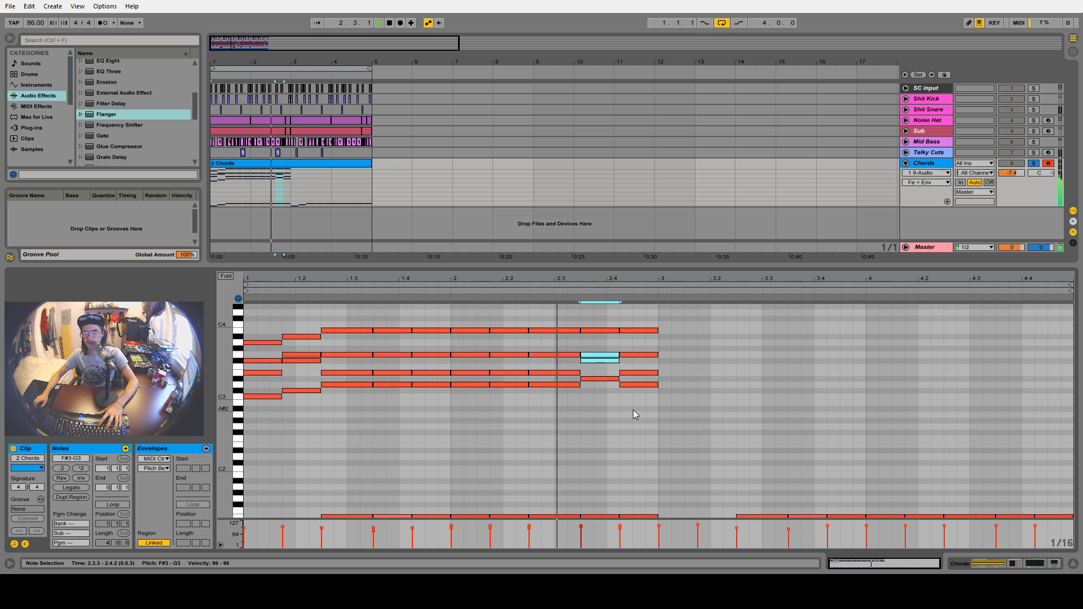
key("Up")
key("space")
key("space")
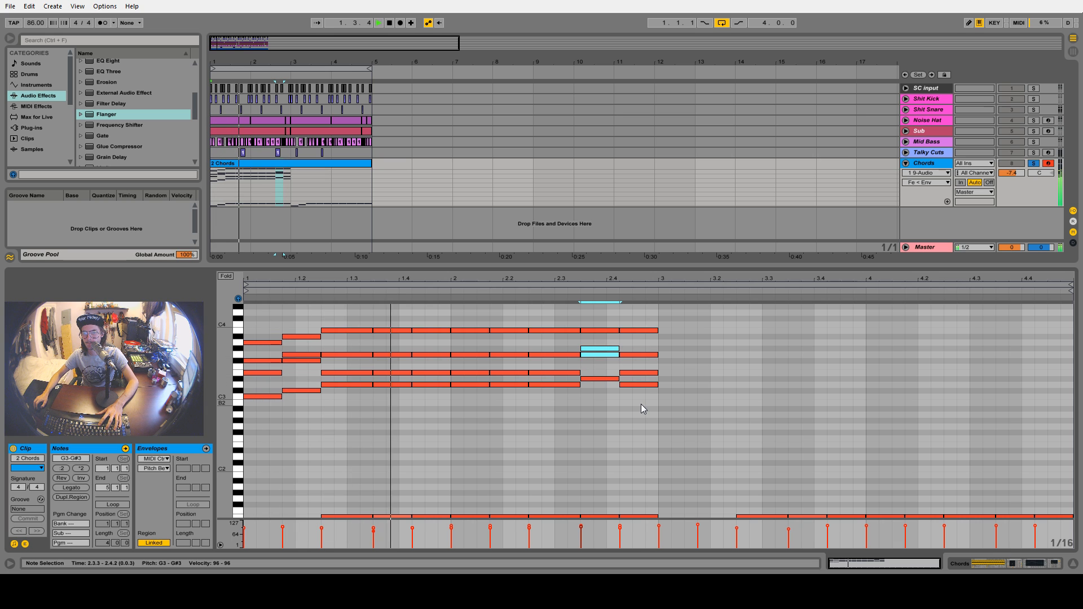
Try moving the G#3 note at 2.3.3 down to F3, audition it, and return it to G#3
left_click_drag(642, 406, 635, 371)
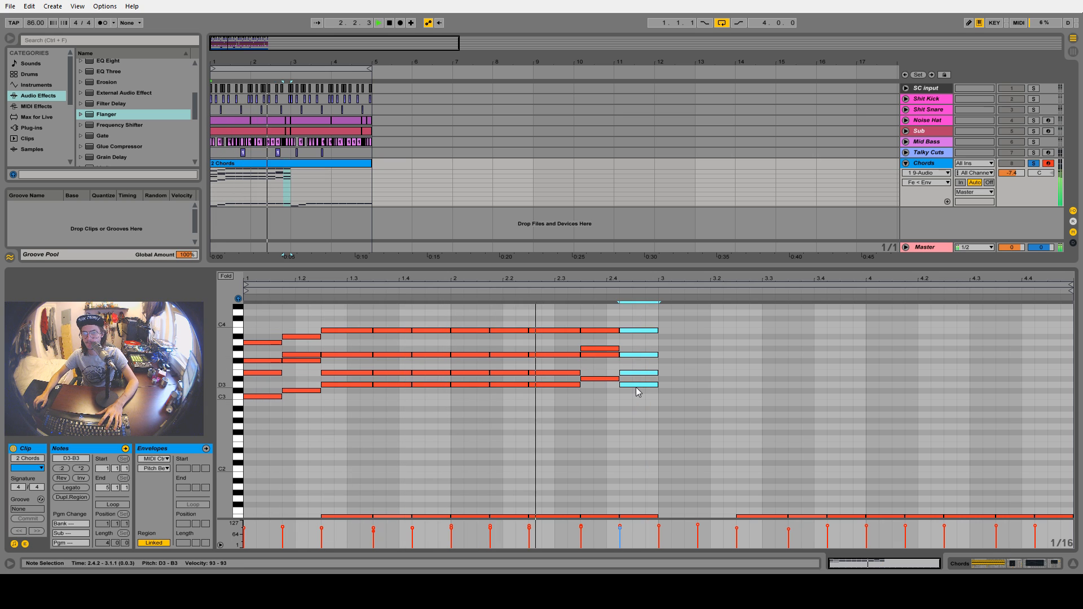
left_click(596, 355)
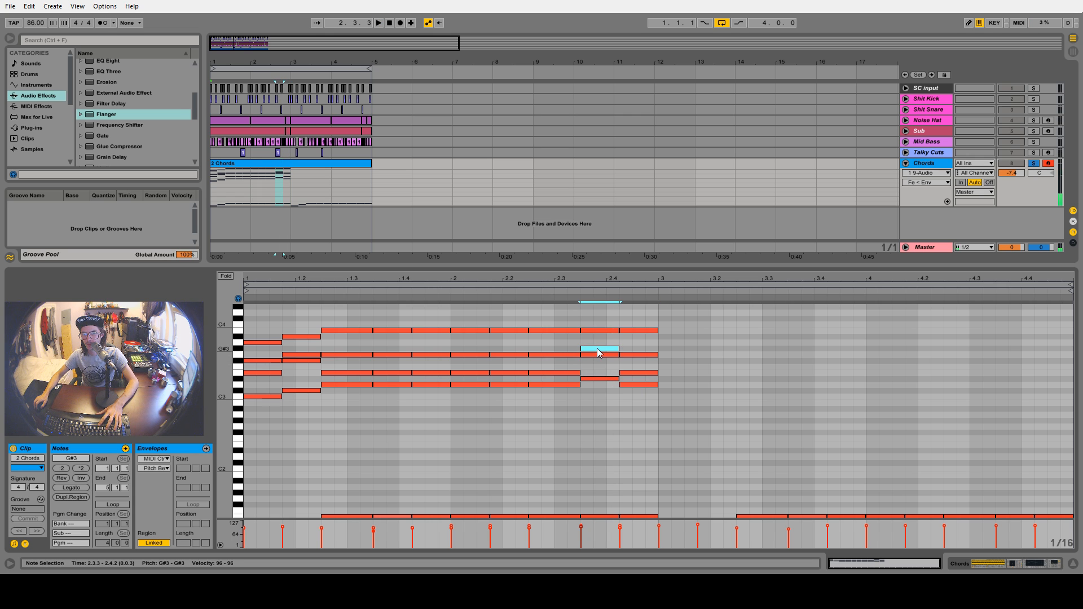
left_click_drag(597, 348, 600, 370)
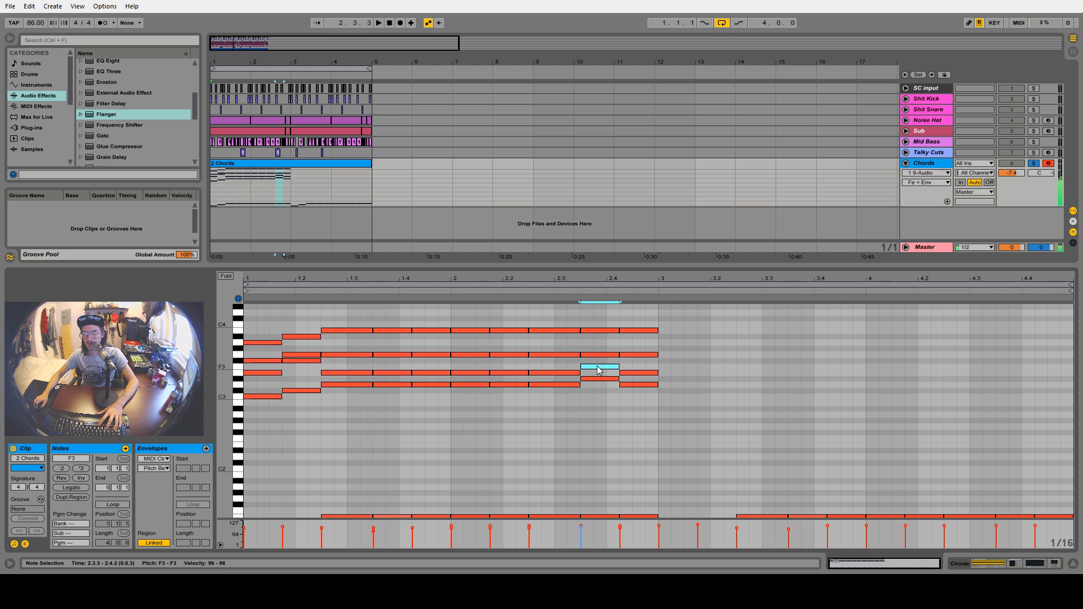
left_click(529, 293)
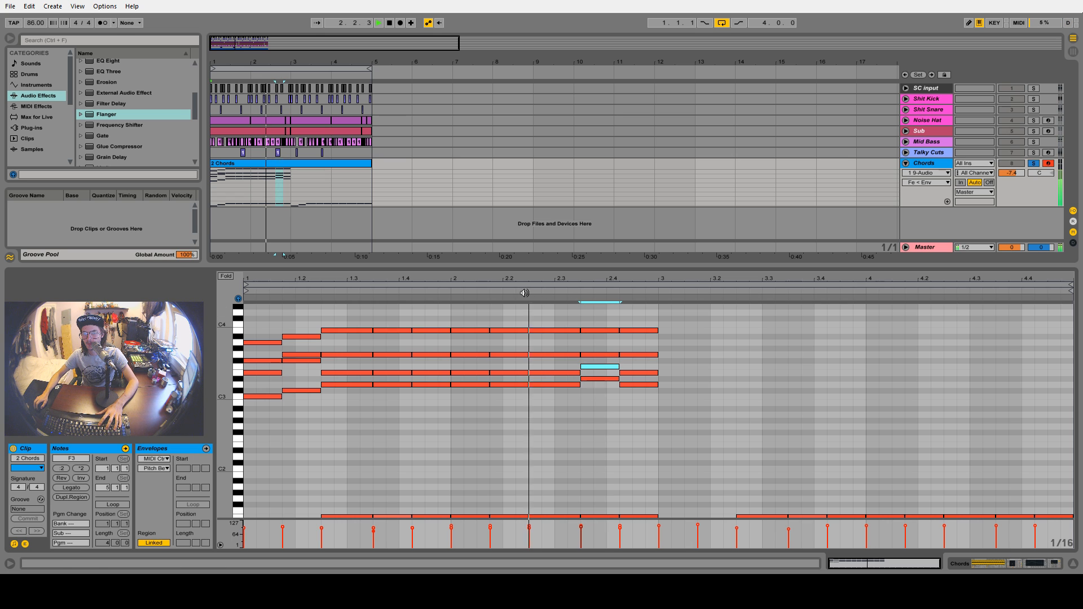
left_click_drag(604, 370, 596, 332)
key("space")
Lower the 2.3.3 chord's D#3 to D3 and its G3 and G#3 to F#3 and G3, auditioning the changes
left_click_drag(596, 379, 595, 384)
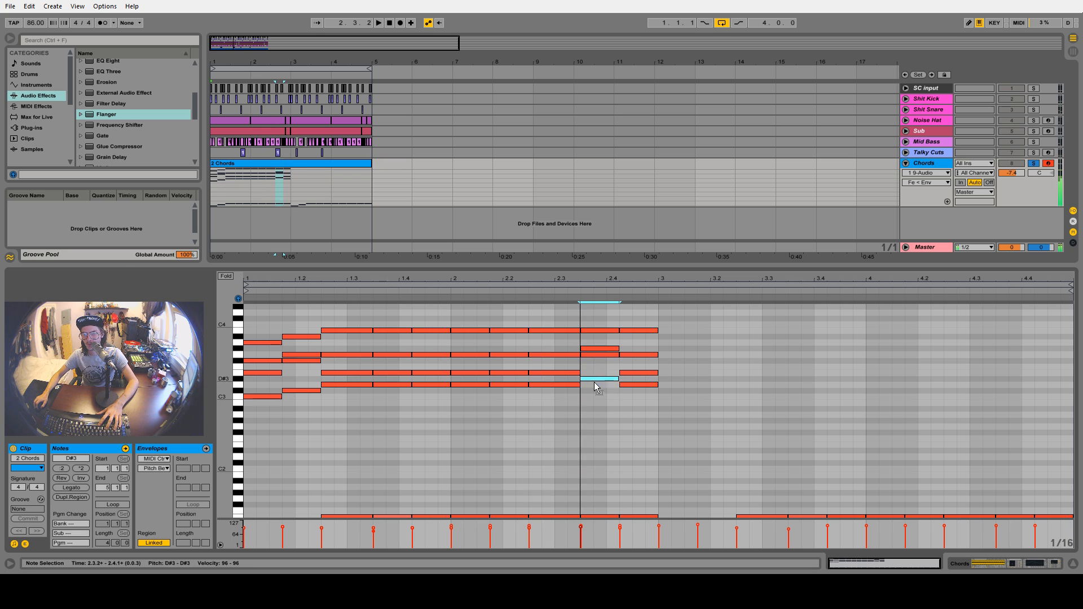
left_click(528, 288)
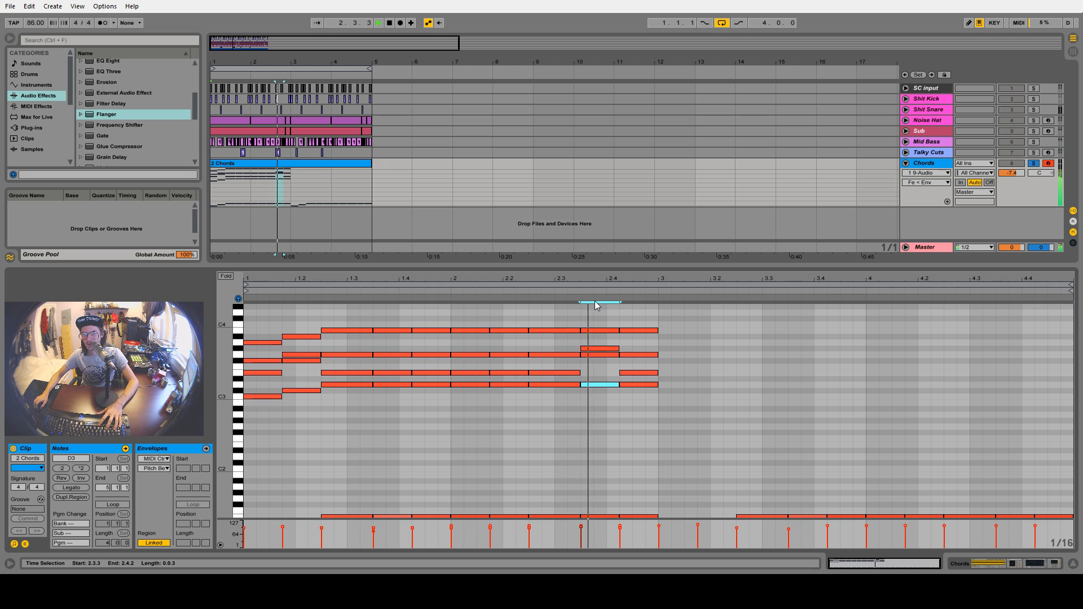
left_click_drag(594, 365, 598, 350)
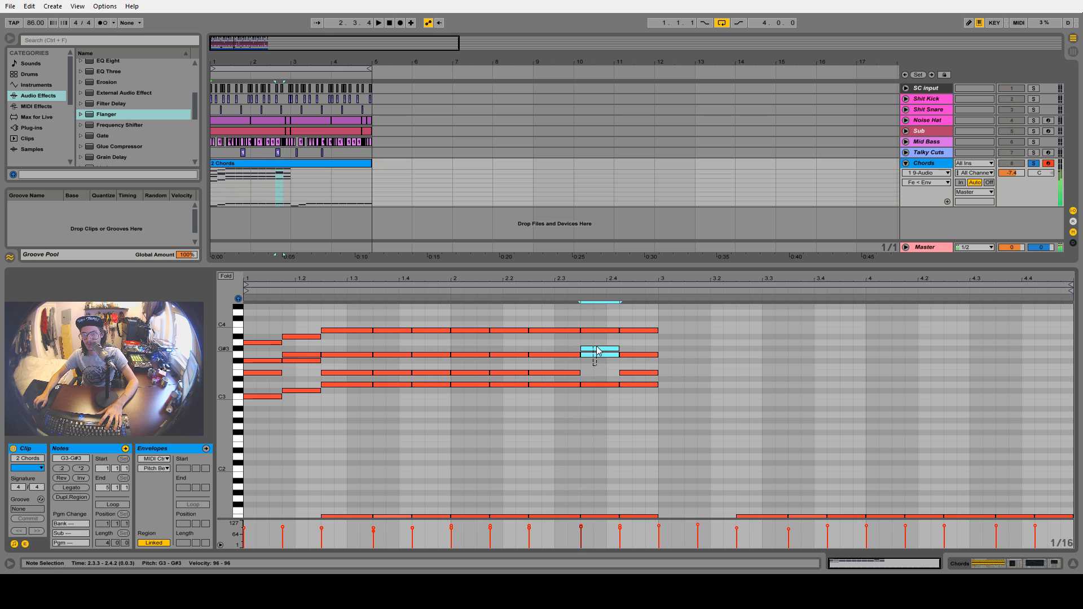
key("Down")
left_click(526, 290)
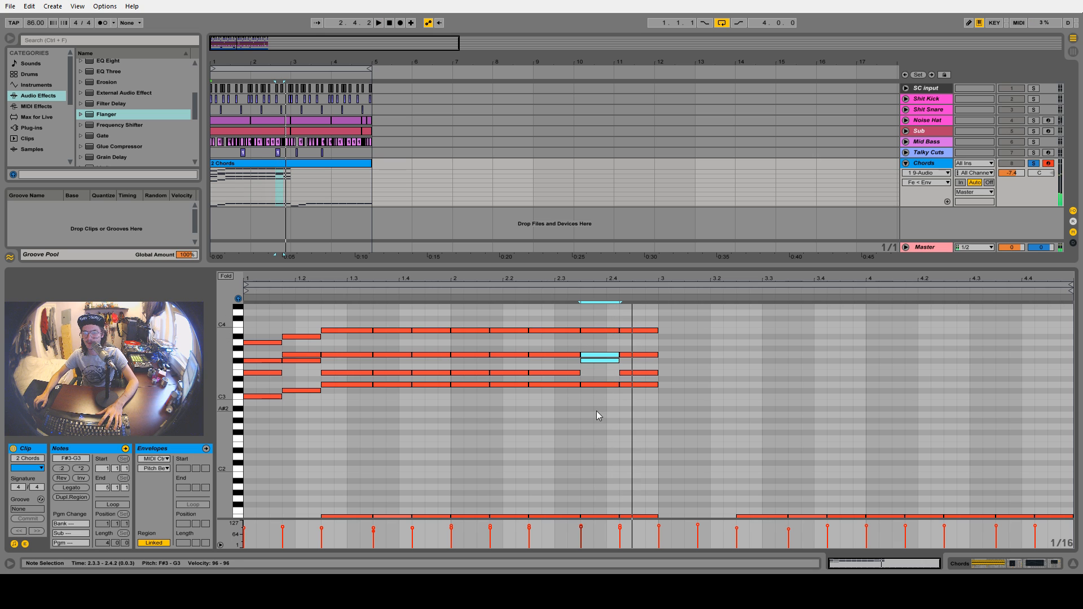
Raise the last chord at 2.4.2 a semitone to D#3–C4 and its bass note to F1, and play the clip
left_click_drag(632, 401, 633, 345)
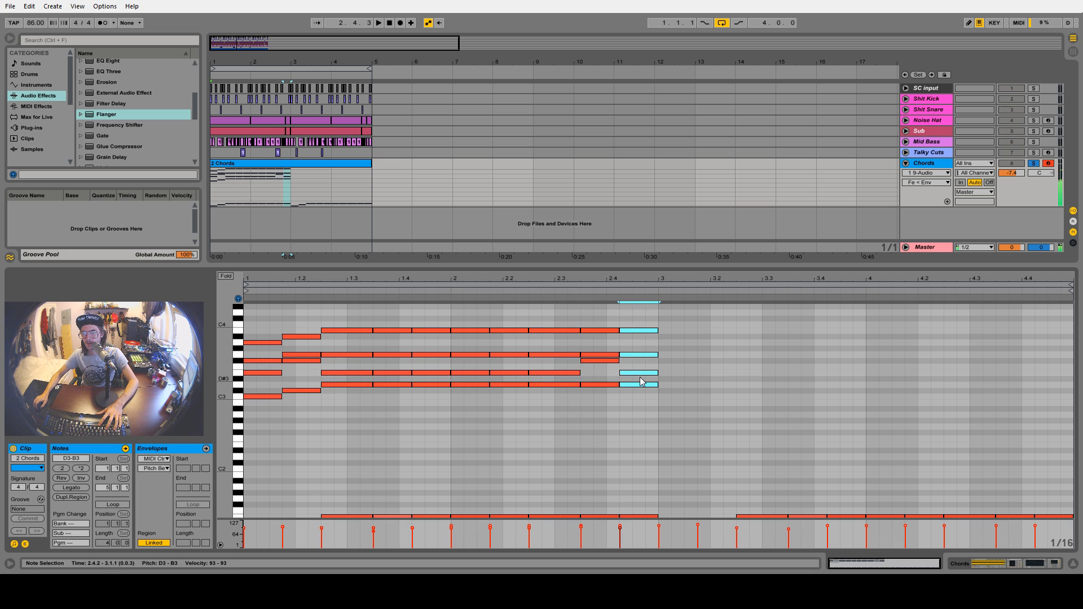
key("Up")
scroll(642, 382, "down", 1)
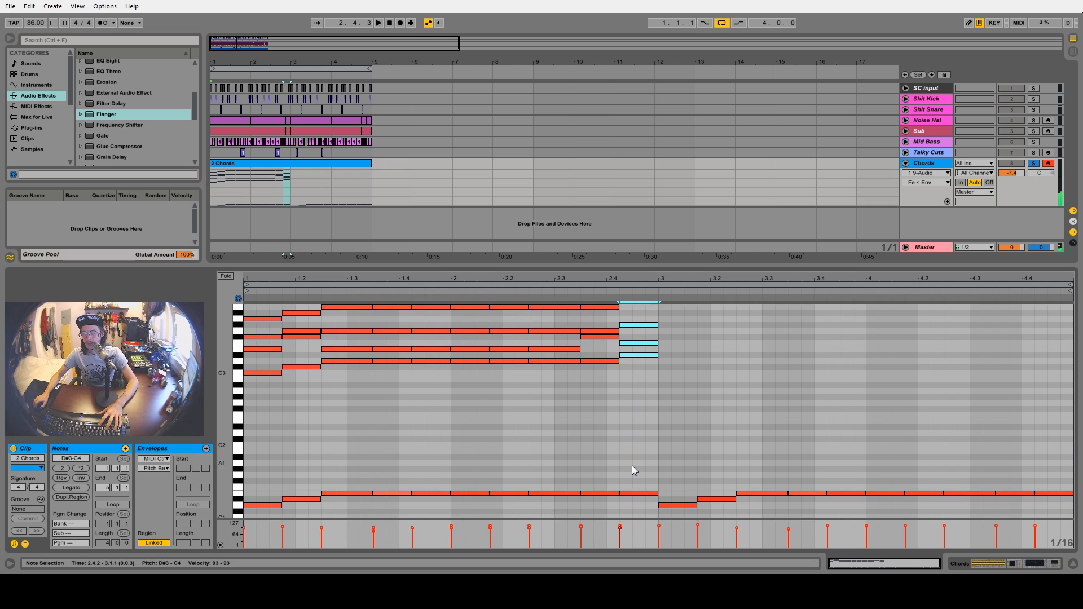
left_click(636, 493)
key("Up")
key("space")
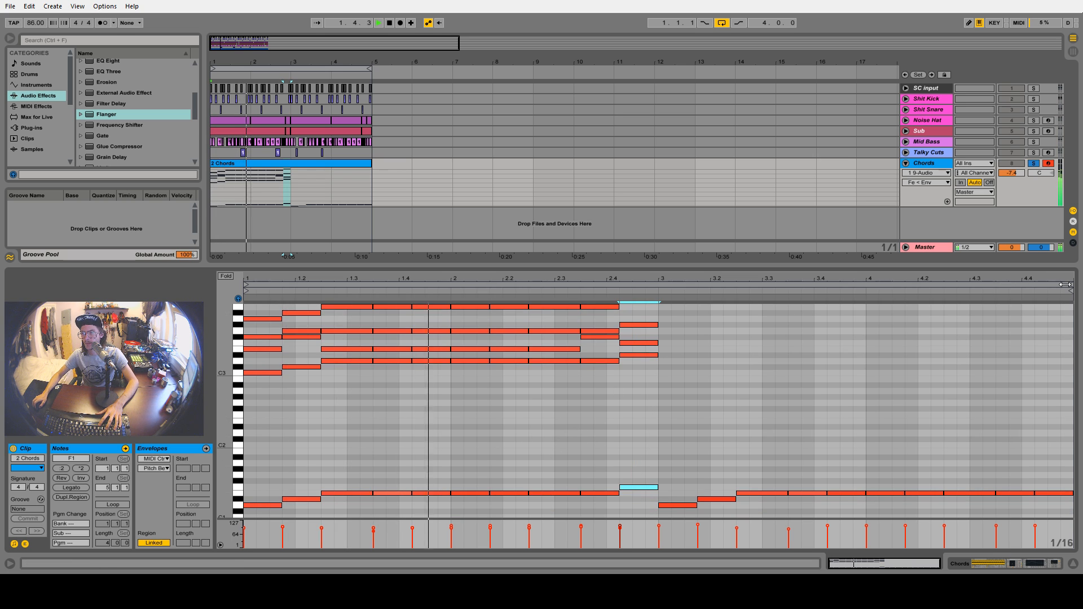
Shorten the Chords clip's loop to its first two bars, turn looping on, and listen to the repeat
left_click_drag(1065, 284, 658, 284)
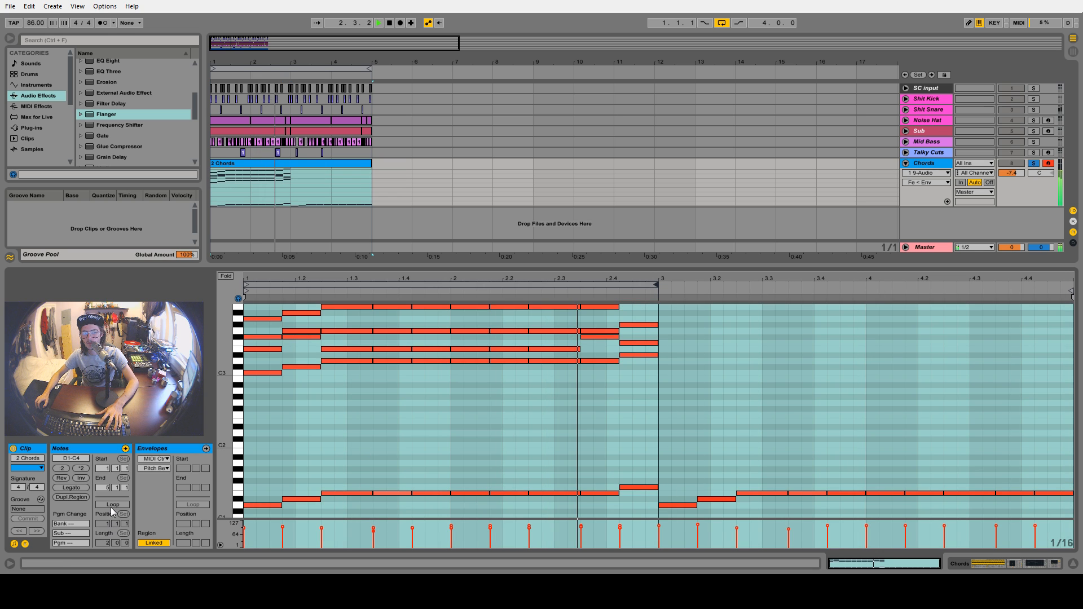
left_click(112, 505)
left_click(480, 429)
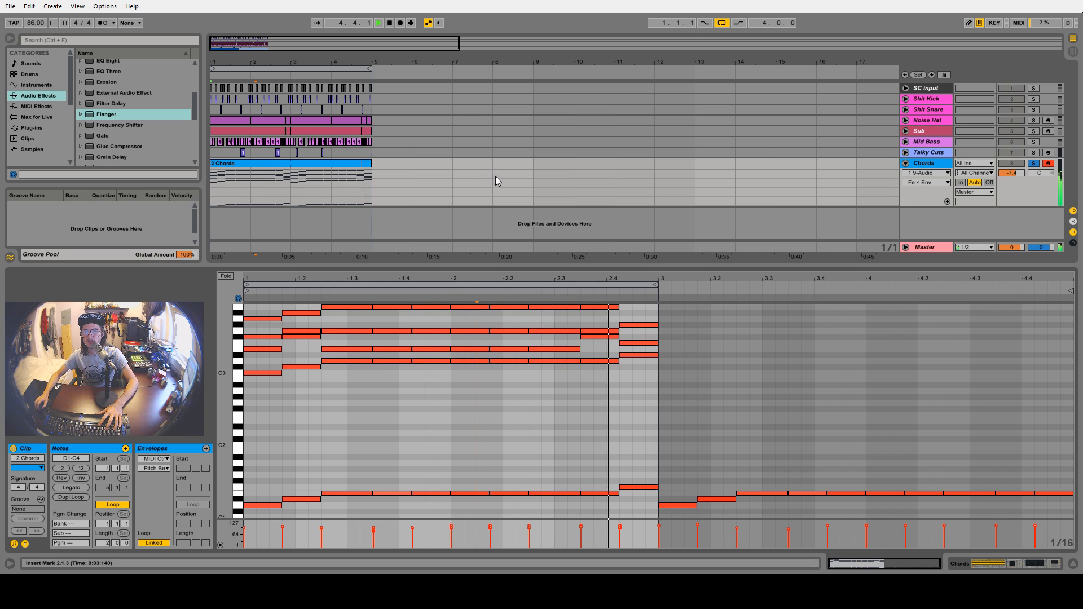
scroll(614, 372, "up", 2)
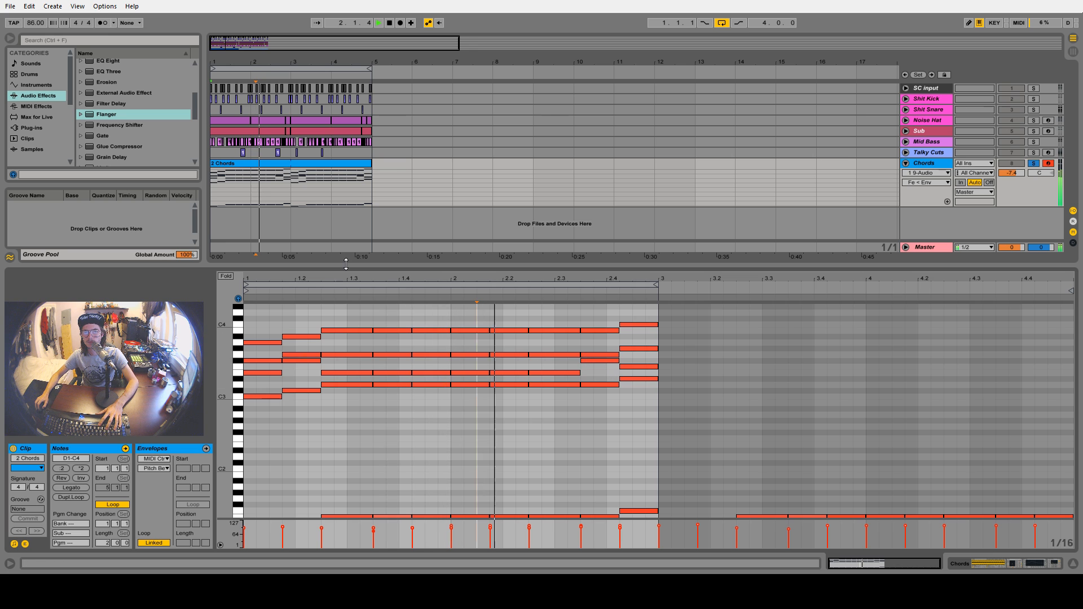
Enlarge the arrangement area and turn off solo on the Chords track
left_click_drag(346, 264, 346, 439)
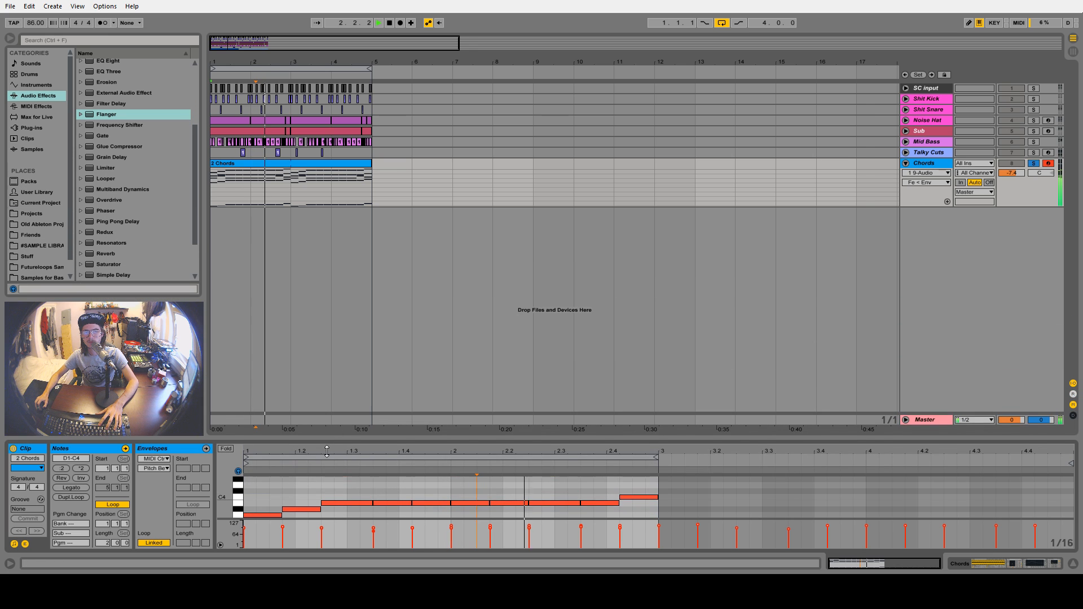
left_click(355, 195)
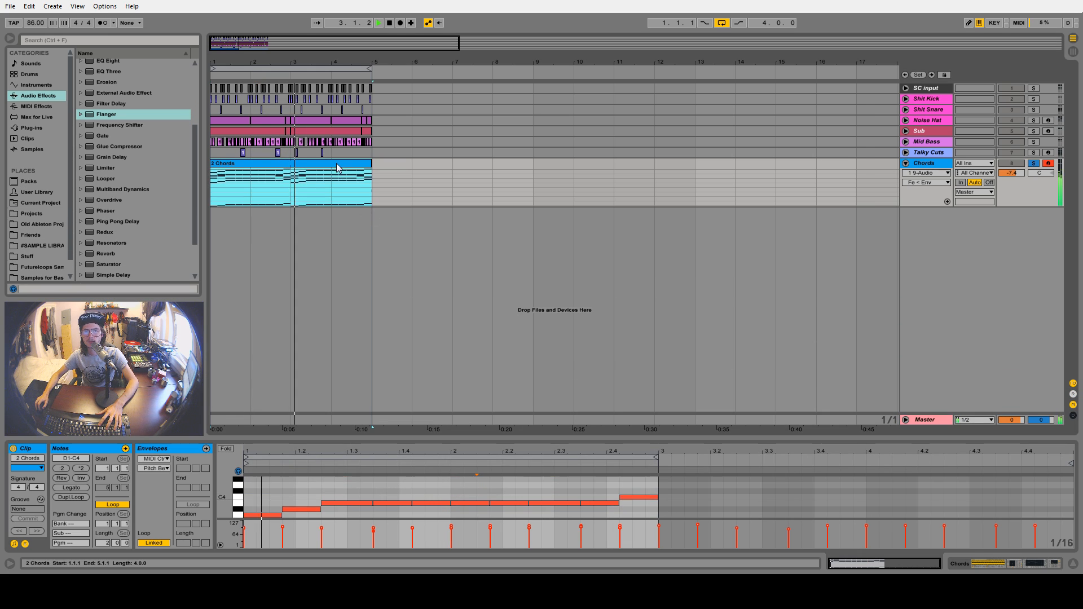
left_click(1033, 164)
Duplicate the four-bar Chords clip and the Sub clips from bars 1–4 to bar 5
left_click_drag(274, 62, 363, 66)
left_click_drag(591, 60, 414, 37)
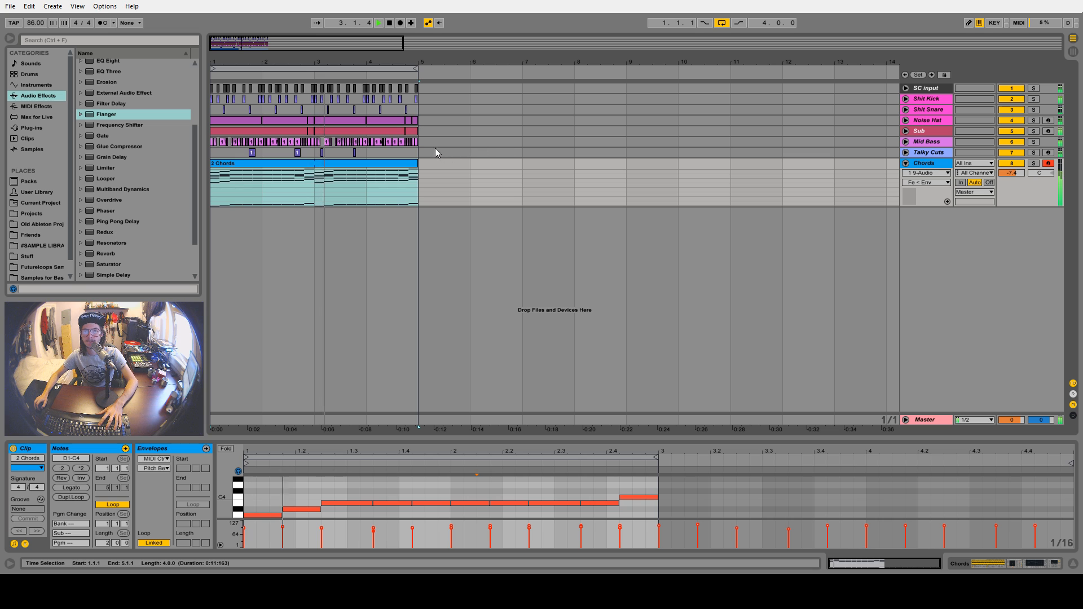
left_click(369, 164)
key("space")
left_click_drag(337, 164, 520, 167)
left_click_drag(421, 131, 447, 132)
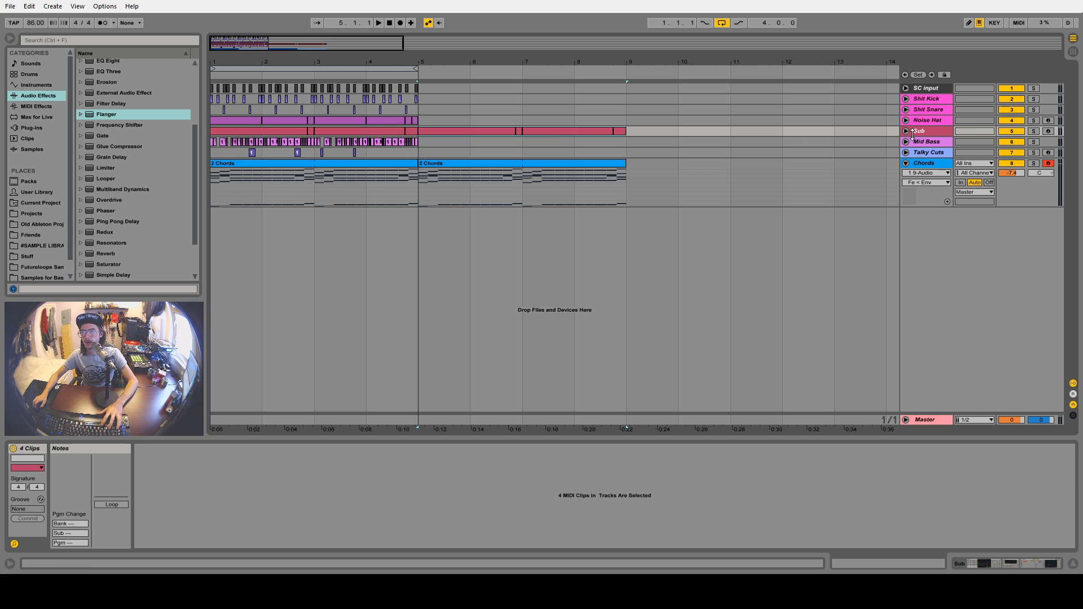
Lower the first note of the copied Sub clip at bar 5 to D0 and play it with the chords
left_click(906, 131)
left_click(452, 131)
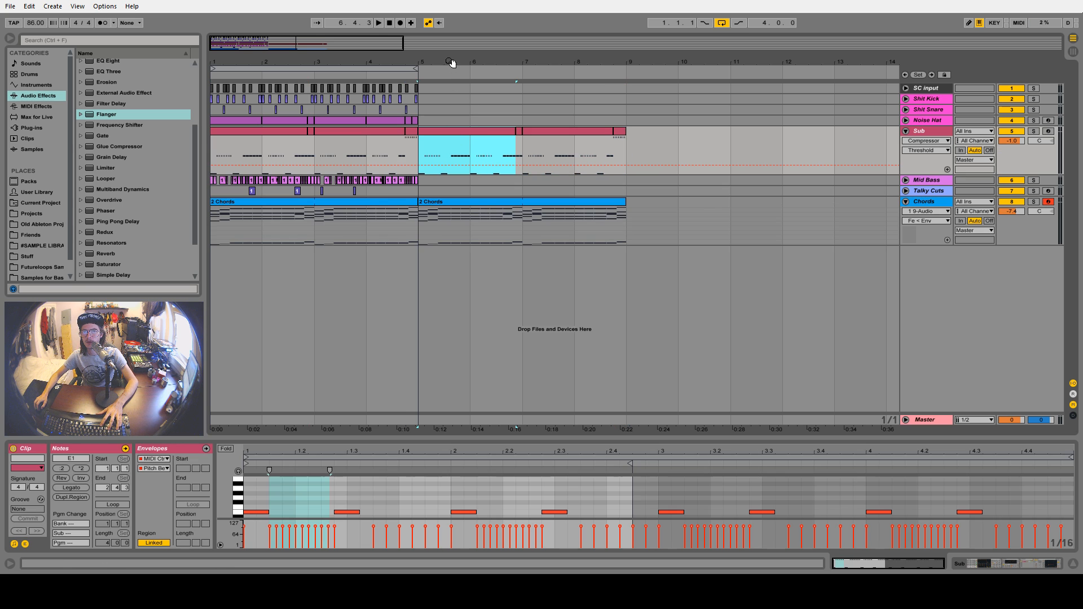
double_click(439, 131)
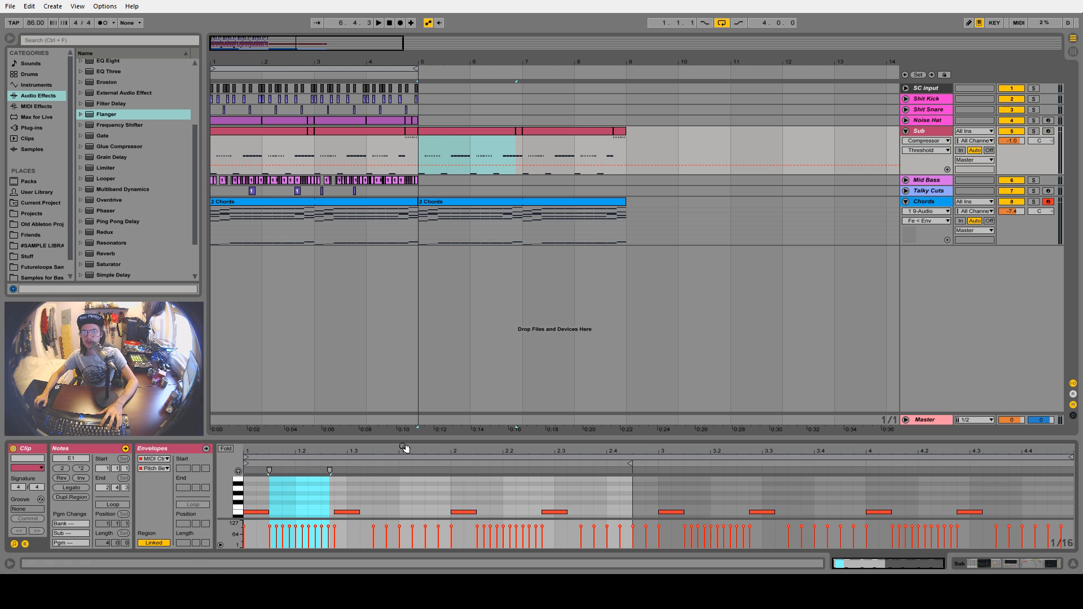
left_click_drag(406, 437, 406, 326)
scroll(296, 418, "down", 1)
scroll(296, 417, "up", 5)
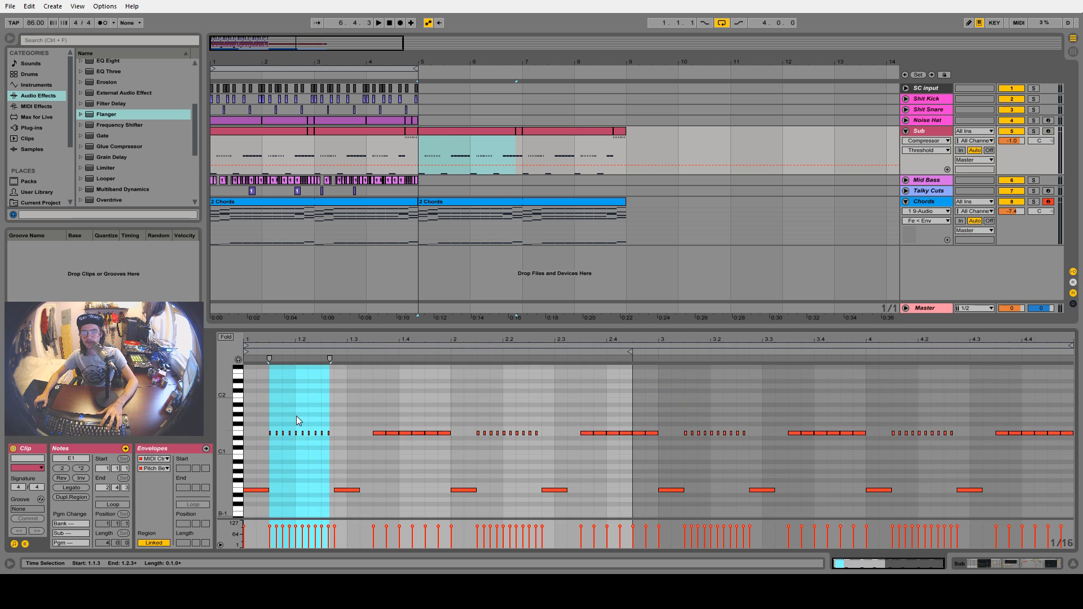
scroll(296, 418, "down", 2)
left_click_drag(257, 424, 269, 449)
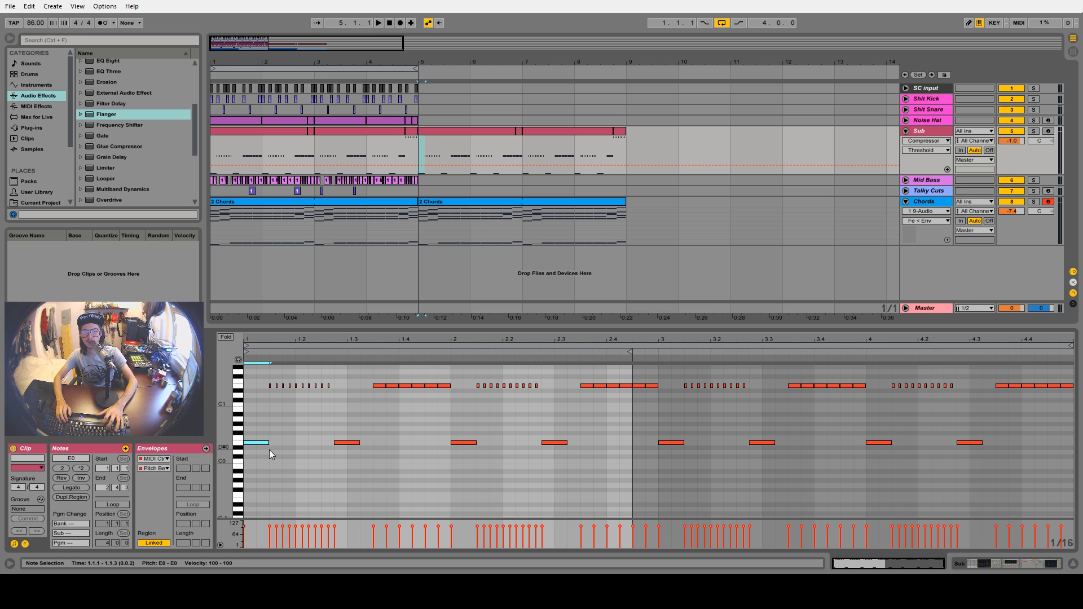
key("Down")
key("Down")
key("space")
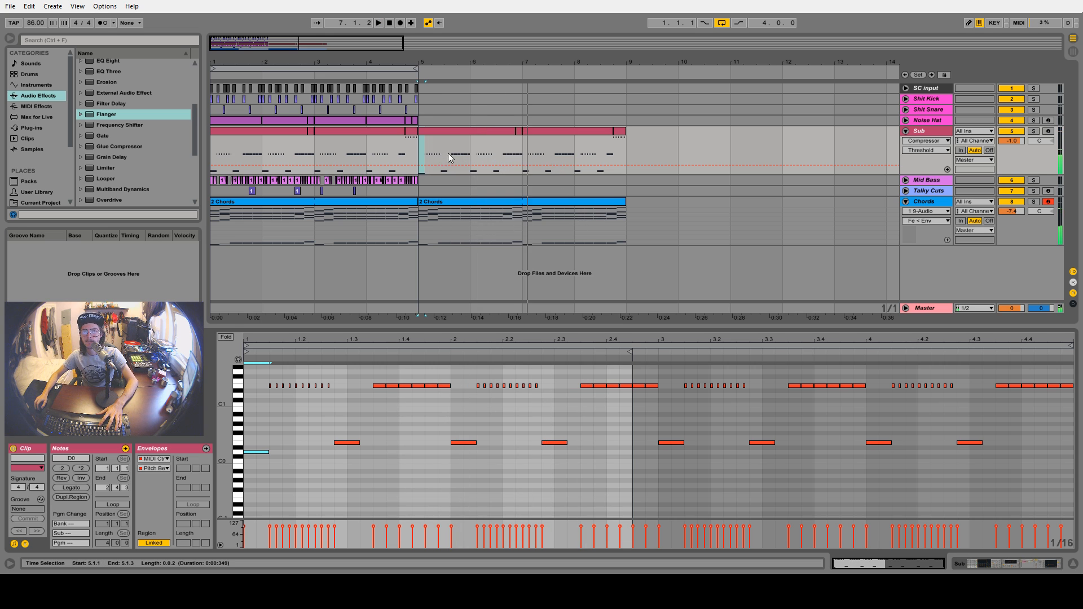
Copy the edited one-bar Sub section from bar 5 to bar 7 and play it
left_click_drag(472, 151, 543, 134)
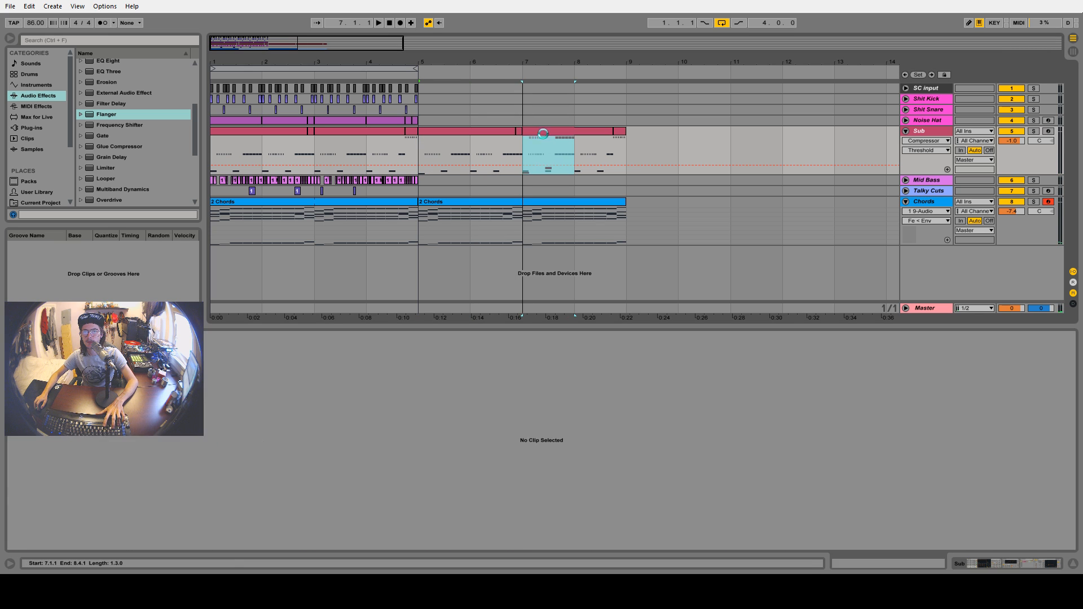
key("space")
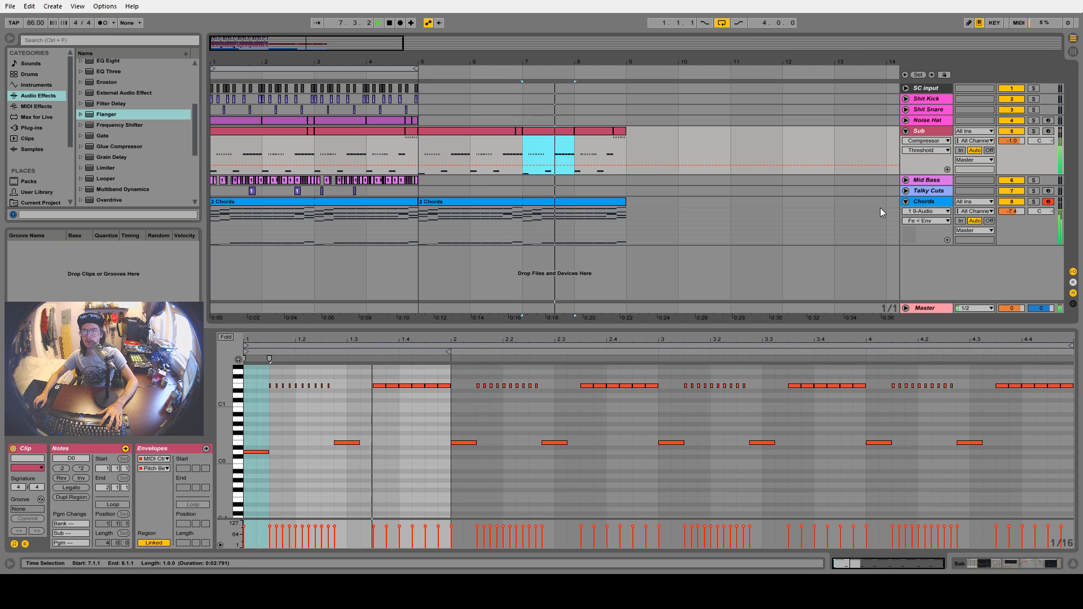
Set the Chords track volume to -10.4 and show the device chain for its copied clip at bar 5
left_click(915, 203)
left_click_drag(1011, 211, 1011, 223)
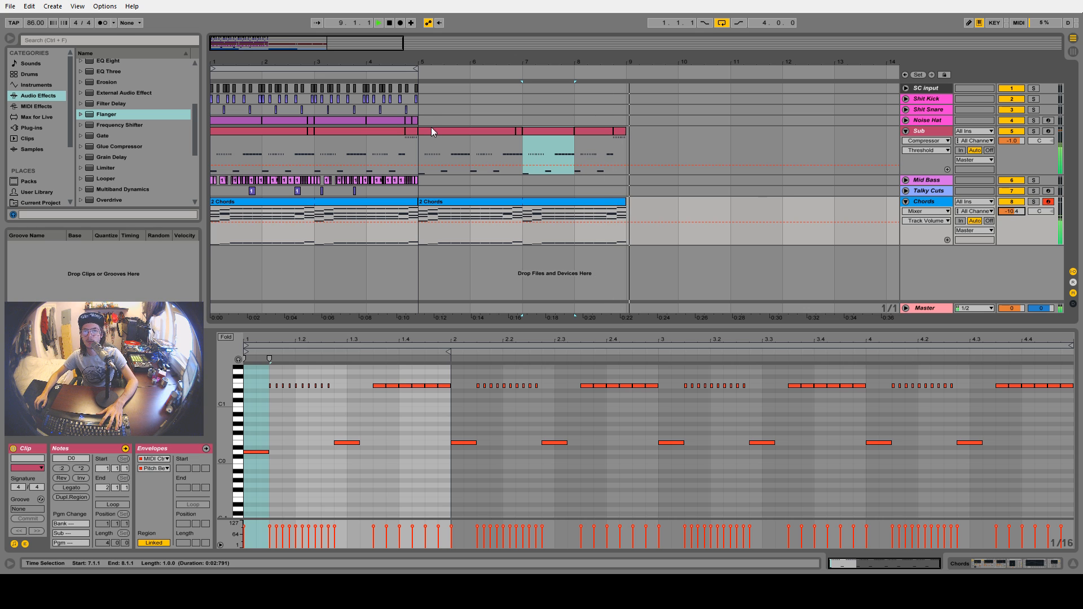
left_click(502, 201)
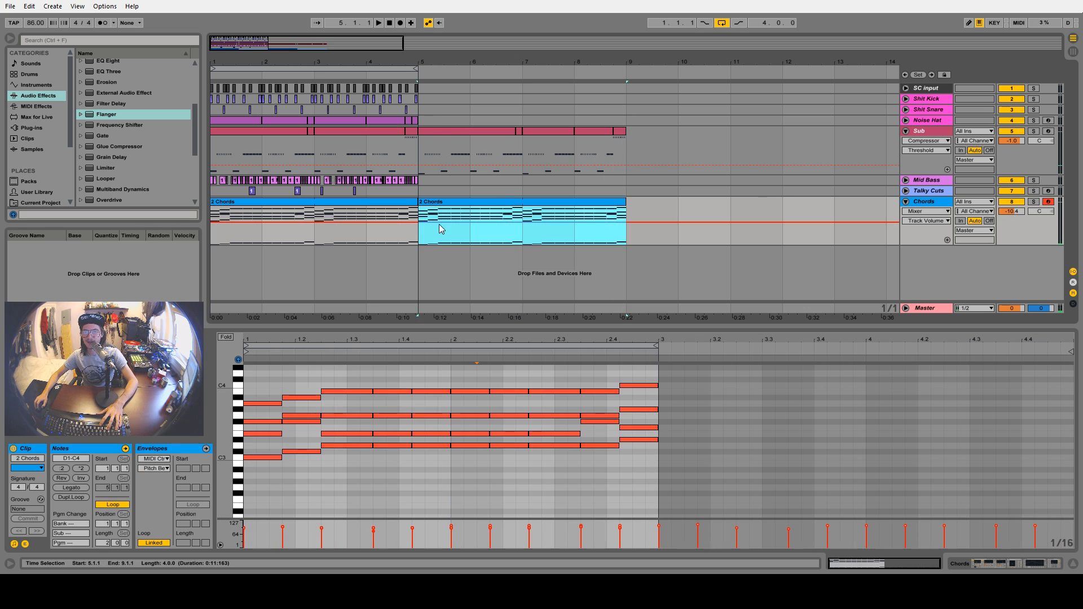
key("shift+Tab")
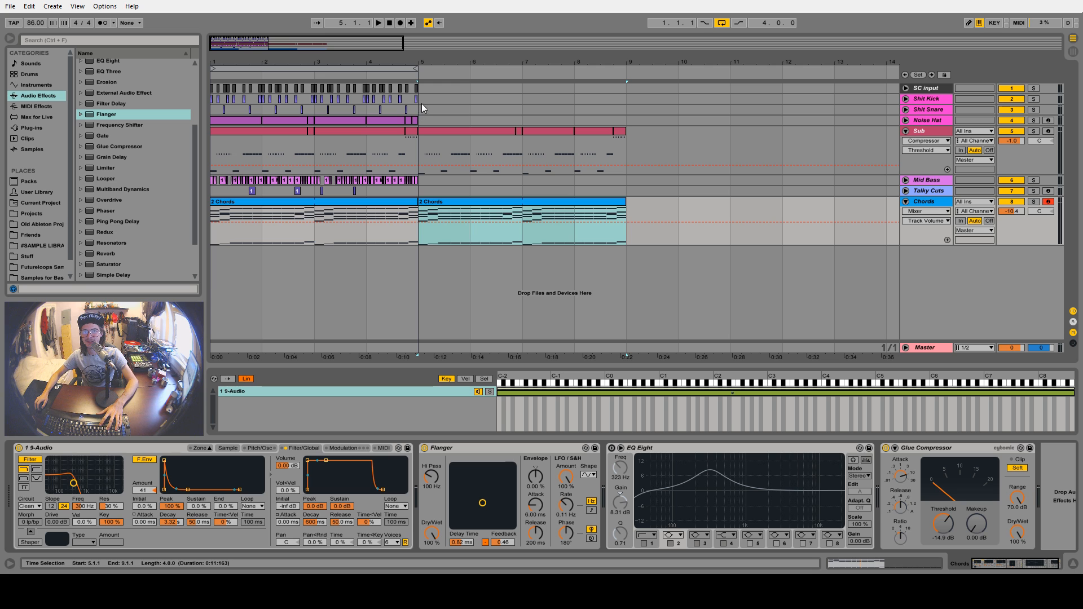
Duplicate the SC input, kick and snare clips from bars 1–4 to bar 5 and play from there
left_click_drag(421, 107, 189, 80)
key("ctrl+d")
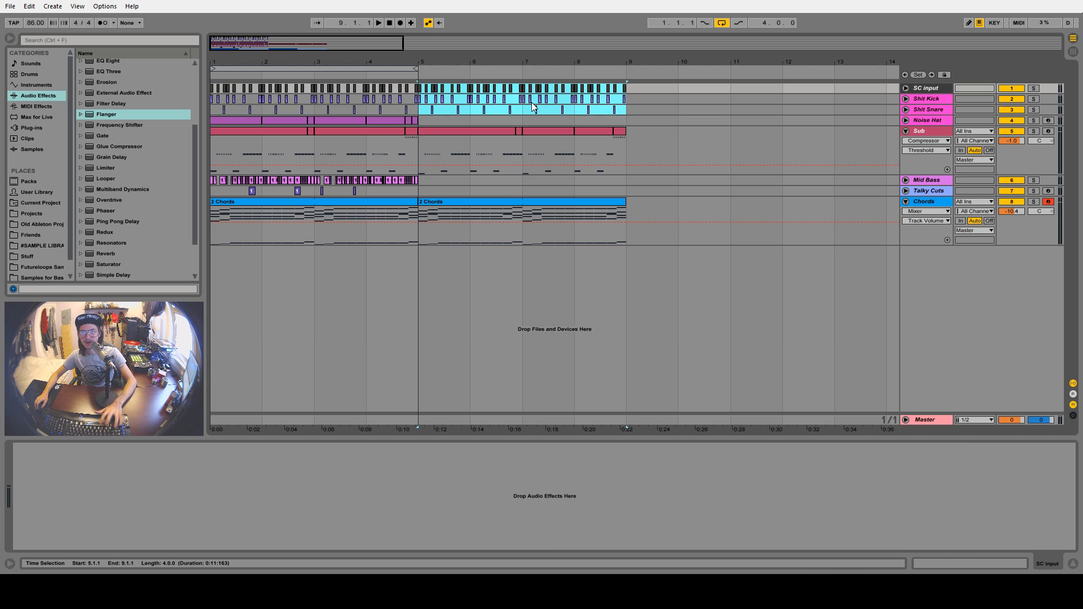
left_click(649, 108)
left_click(421, 110)
key("space")
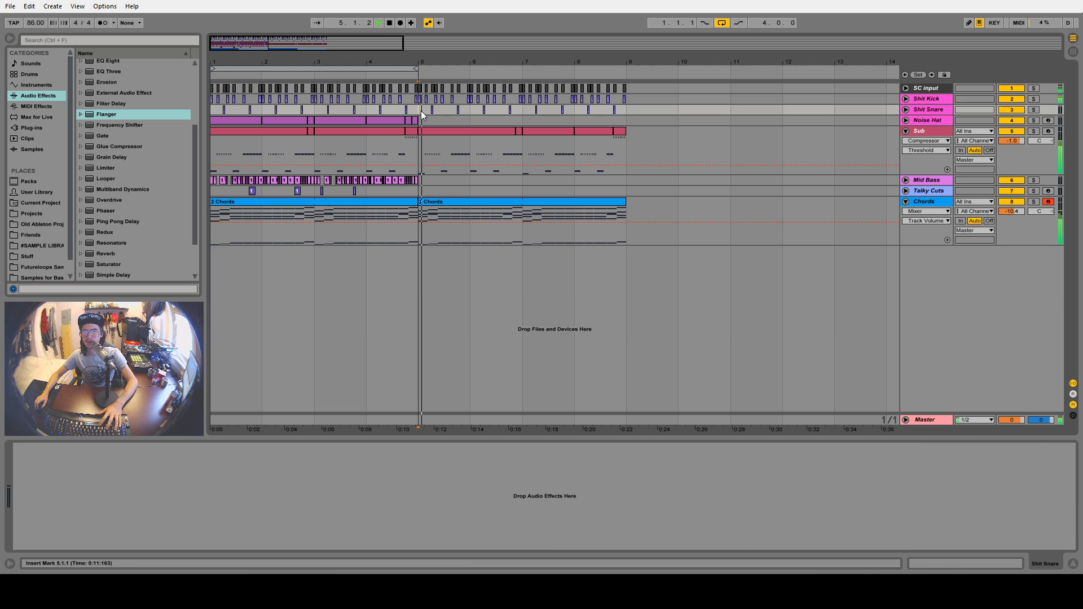
Move the four-bar loop to start at bar 5 and stop playback
left_click_drag(408, 69, 630, 72)
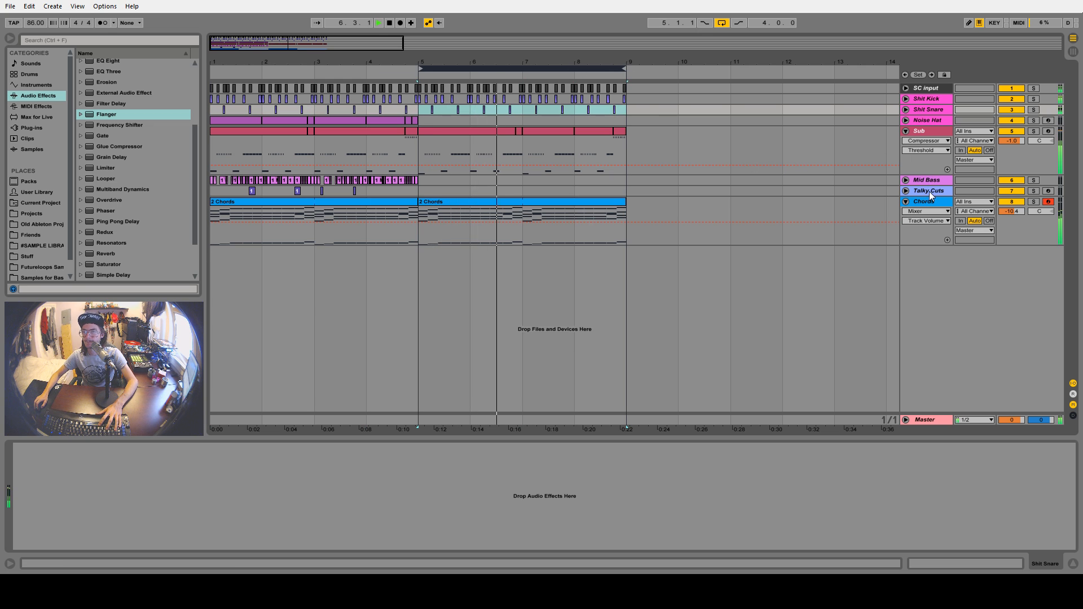
key("space")
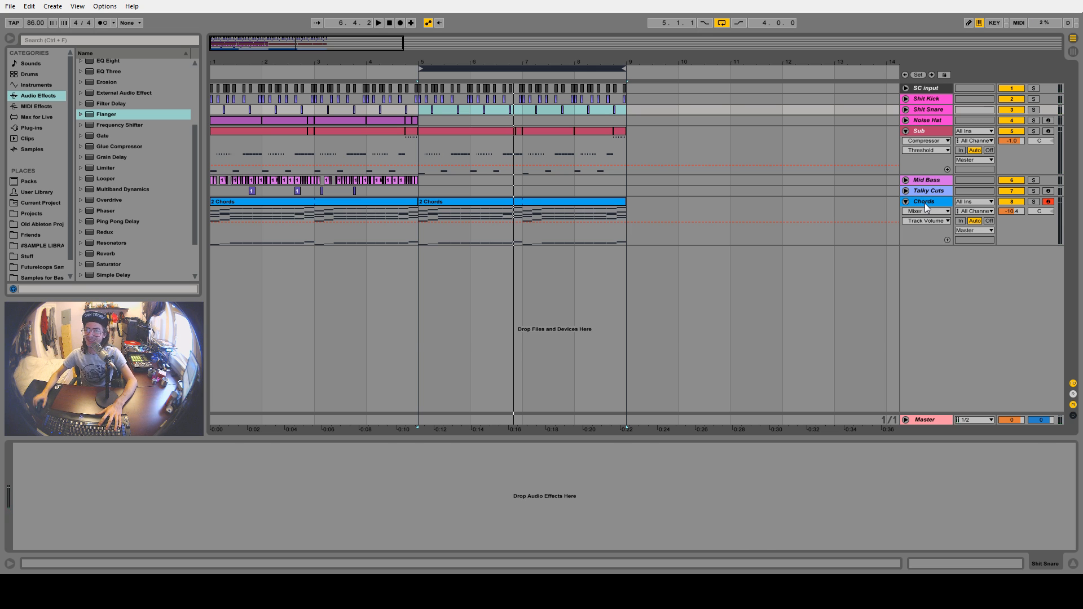
Remove the EQ Eight from the Chords track and collapse its Flanger and Glue Compressor
left_click(925, 203)
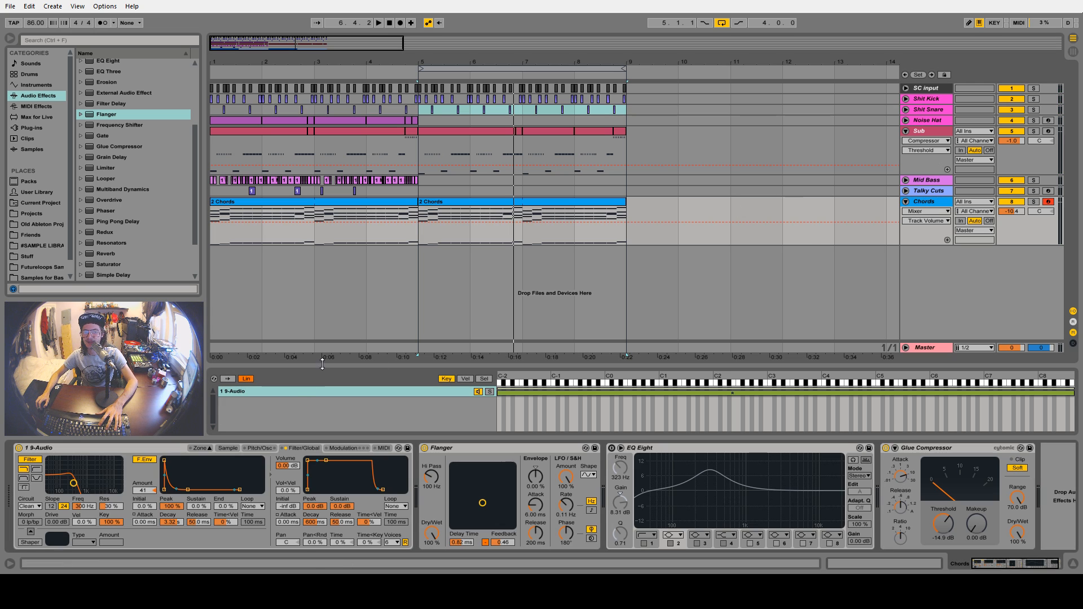
left_click_drag(322, 371, 360, 430)
double_click(497, 448)
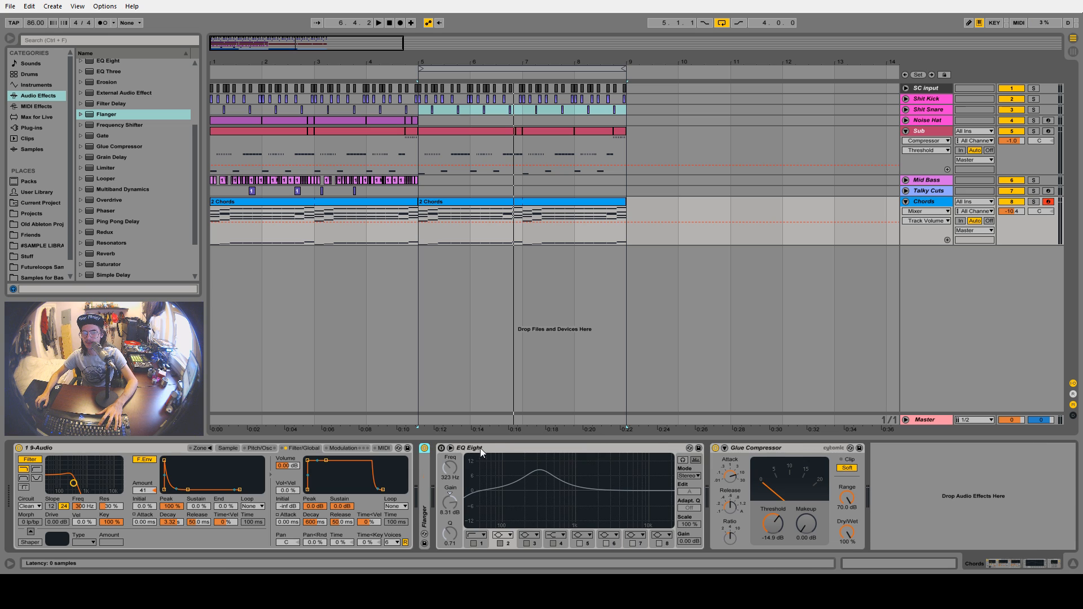
left_click(480, 448)
key("Delete")
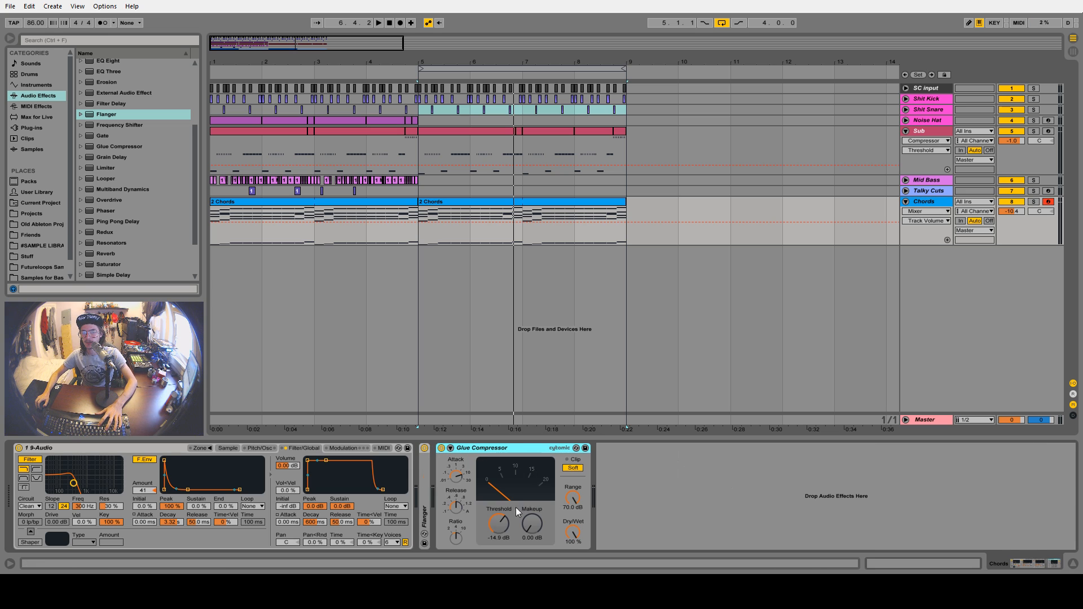
double_click(497, 449)
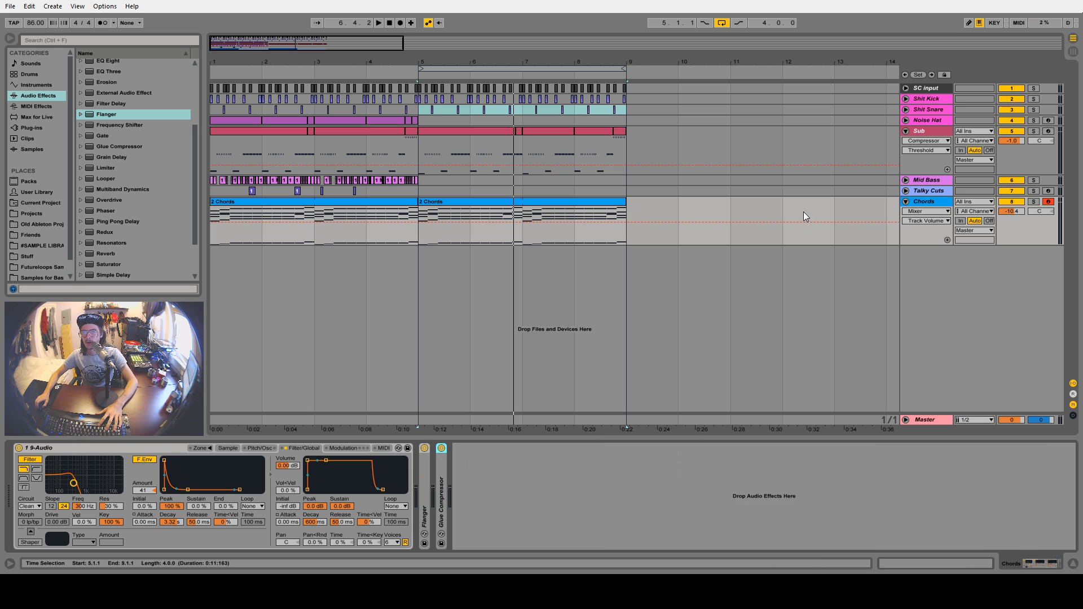
Copy the Sub track's sidechain compressor rack to the end of the Chords chain and set its release to 106 ms during playback
left_click(919, 178)
left_click(925, 133)
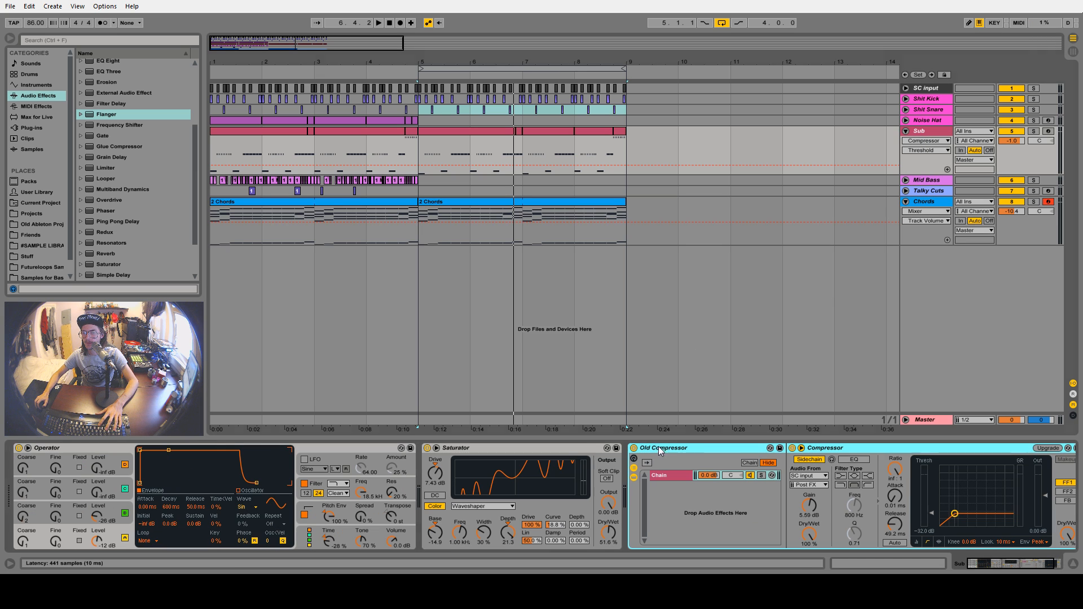
left_click(920, 203)
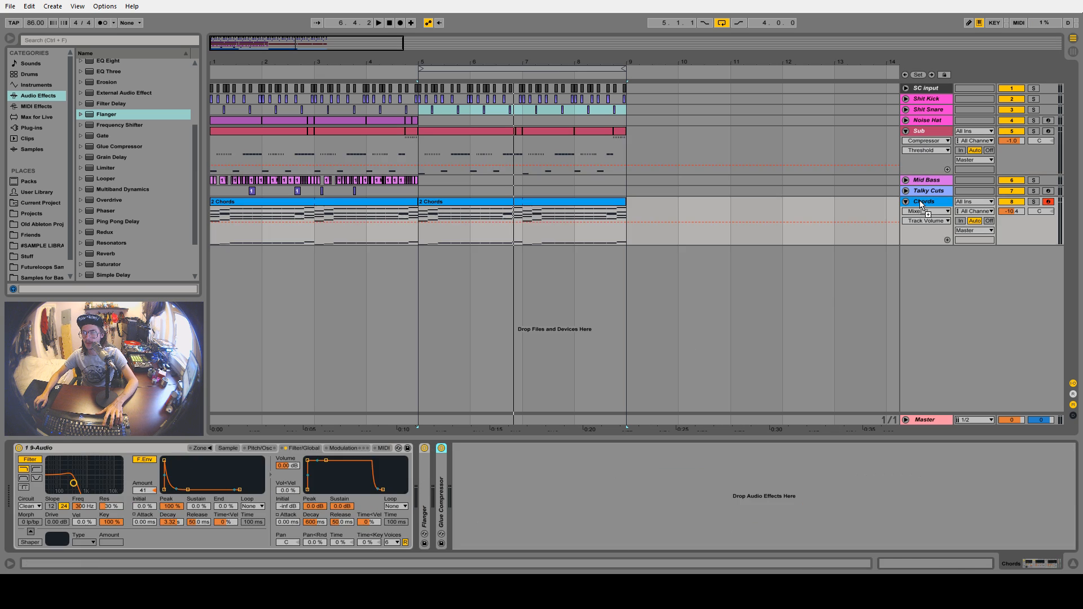
key("space")
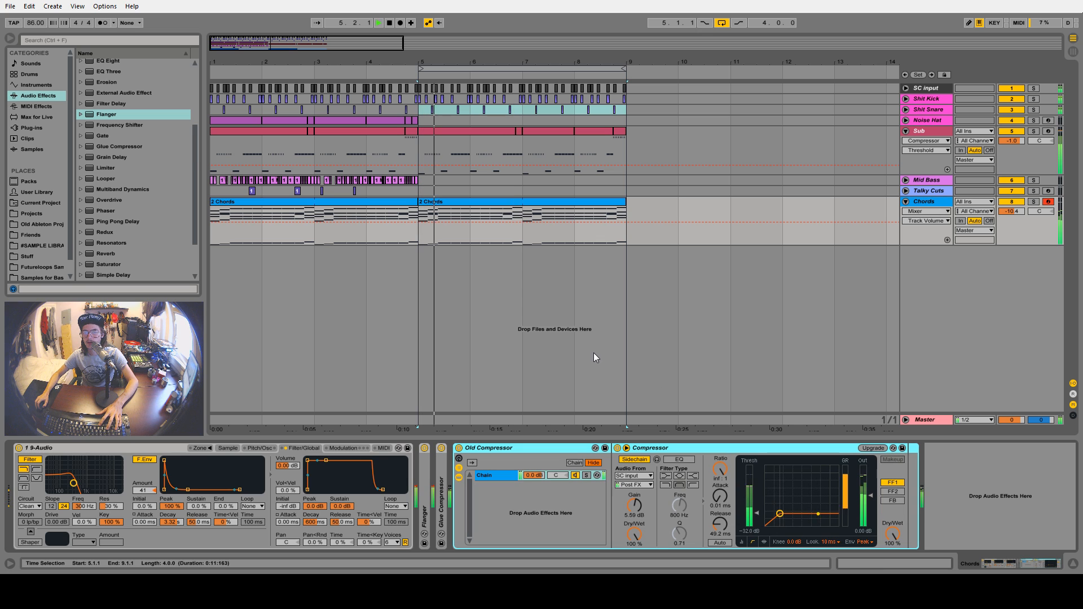
left_click_drag(720, 525, 720, 514)
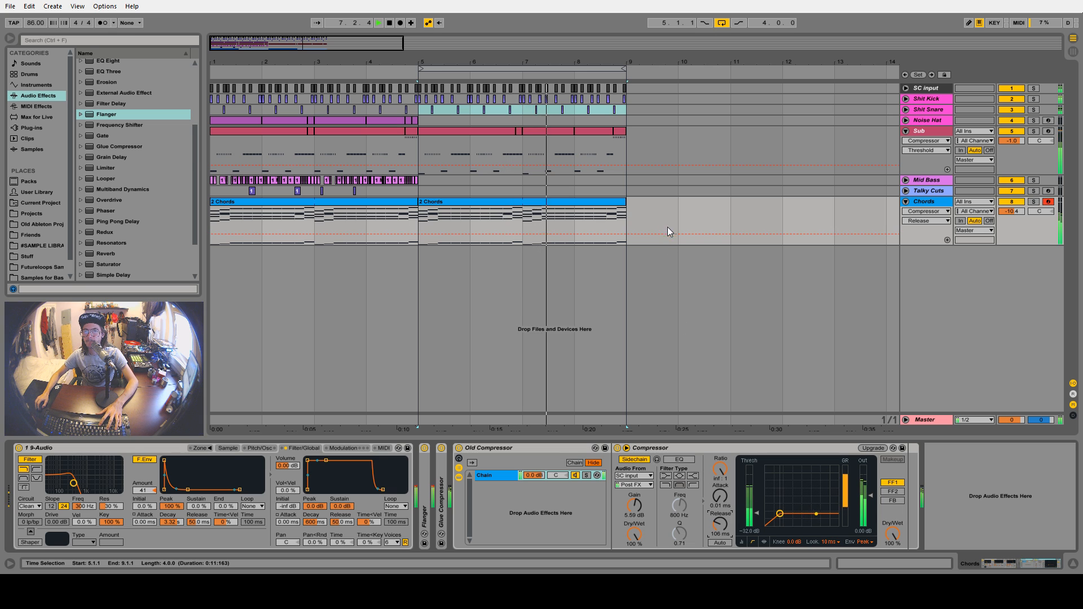
Duplicate the Noise Hat clips from bars 1–4 to bar 5 and play the section
left_click(652, 131)
key("space")
left_click_drag(421, 121, 192, 120)
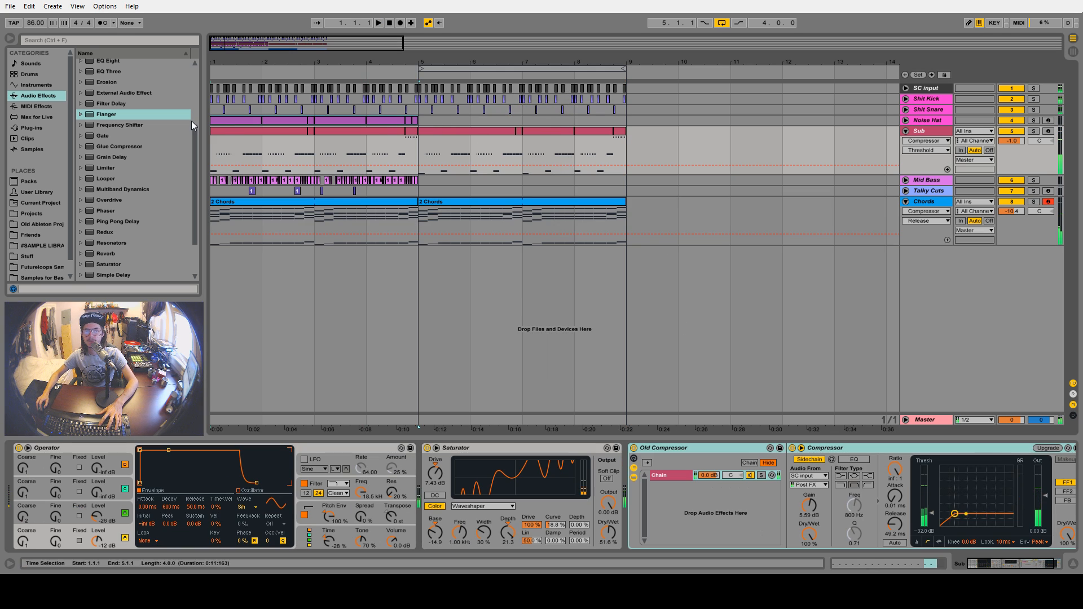
key("ctrl+d")
key("space")
left_click(643, 144)
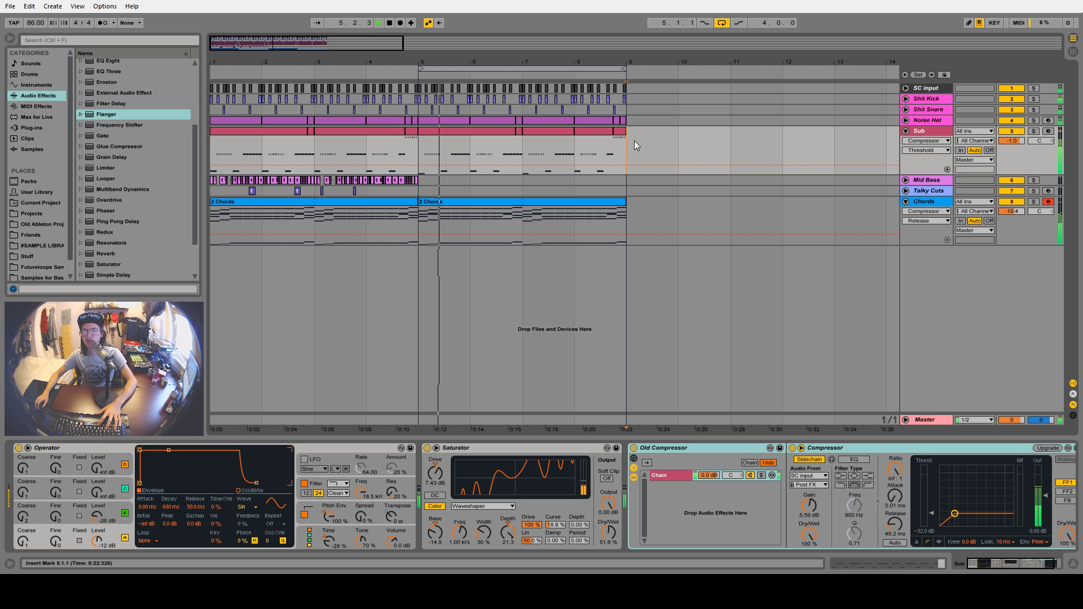
Delete the Chords clip in bars 1–4 and play the arrangement from bar 1
left_click(380, 205)
key("Delete")
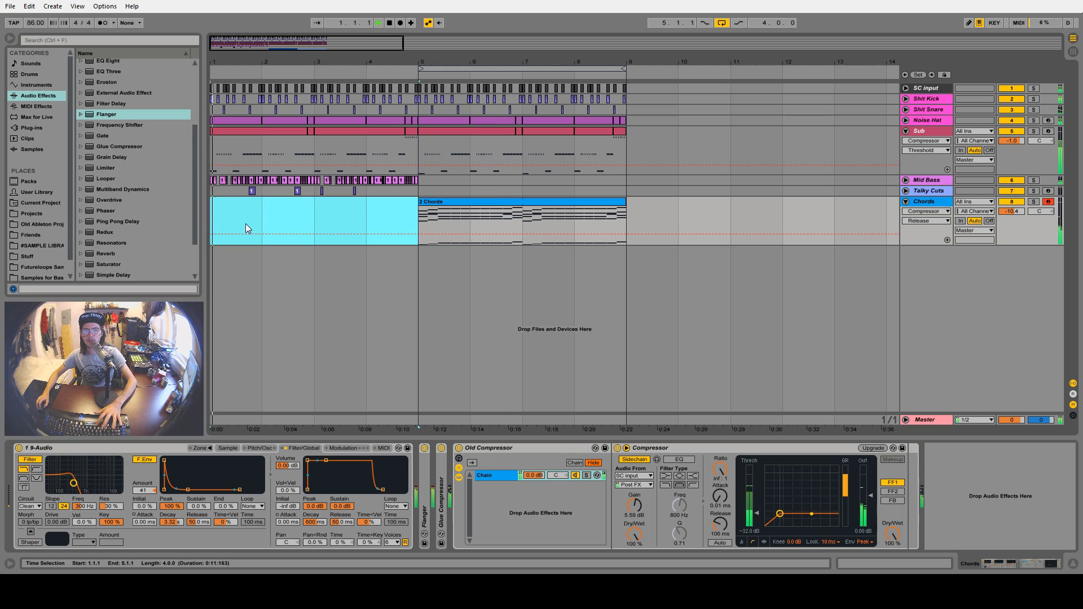
key("space")
key("space")
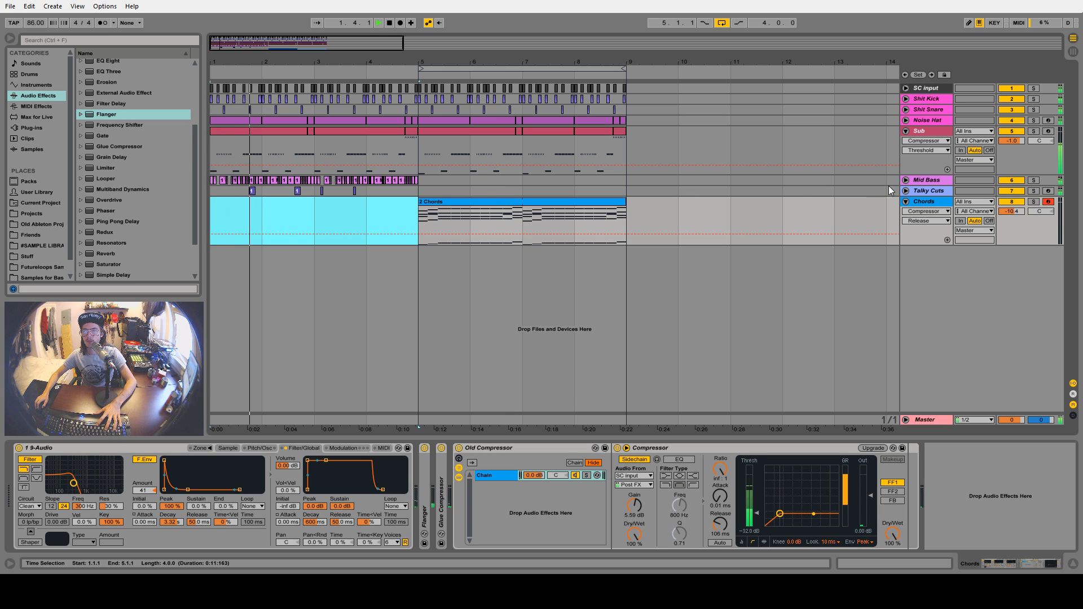
left_click(632, 212)
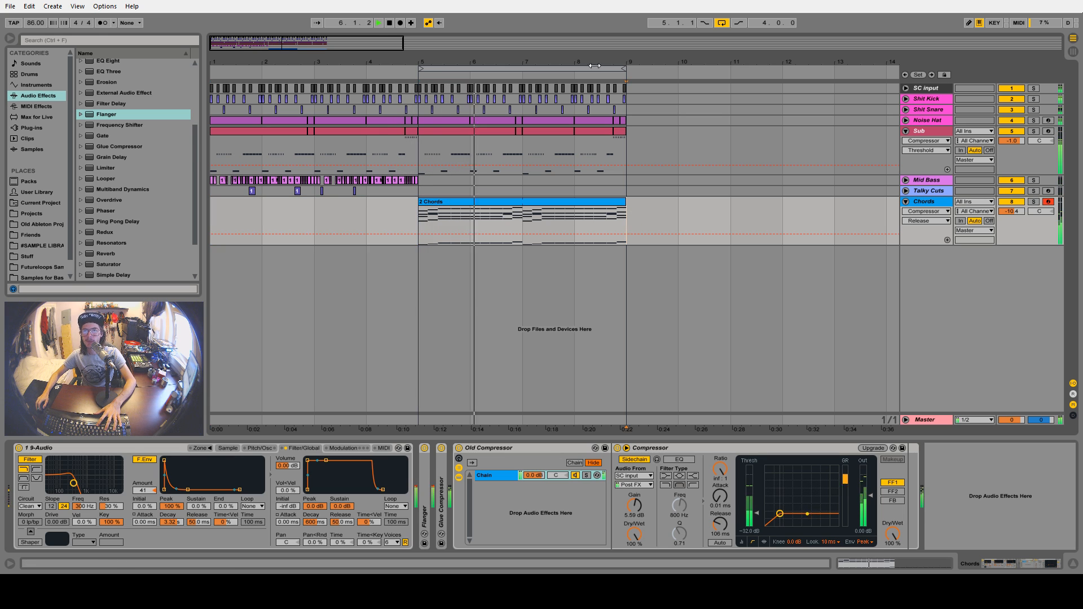
Duplicate the Chords, Sub and drum clips from bars 5–8 to bar 9
left_click_drag(595, 62, 391, 37)
left_click(380, 202)
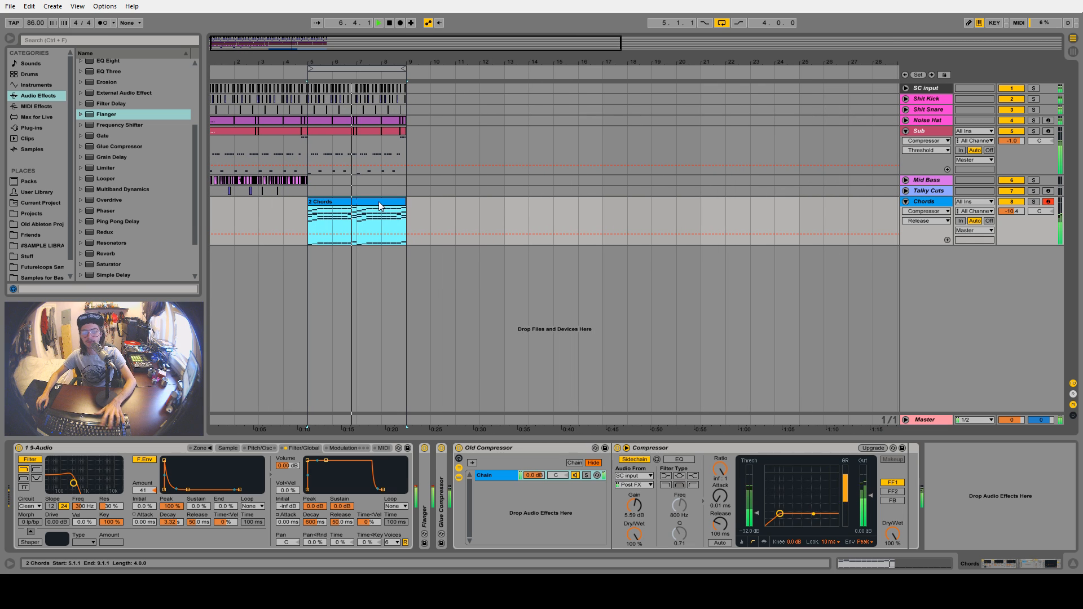
key("ctrl+d")
left_click_drag(410, 151, 308, 73)
key("ctrl+d")
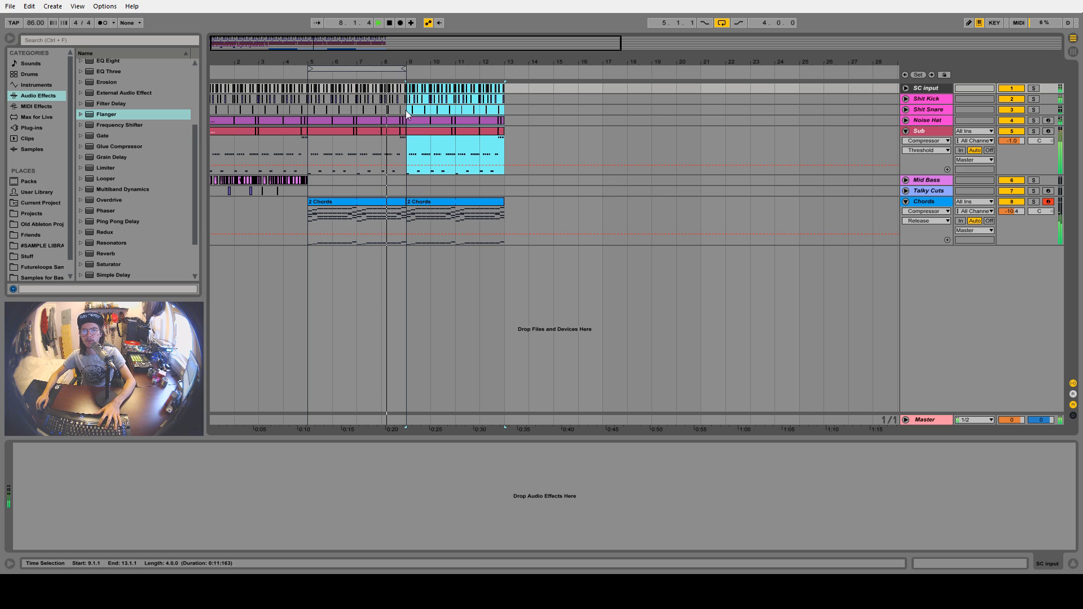
Extend the loop to eight bars and move it to start at bar 13
left_click_drag(403, 69, 503, 68)
left_click(536, 144)
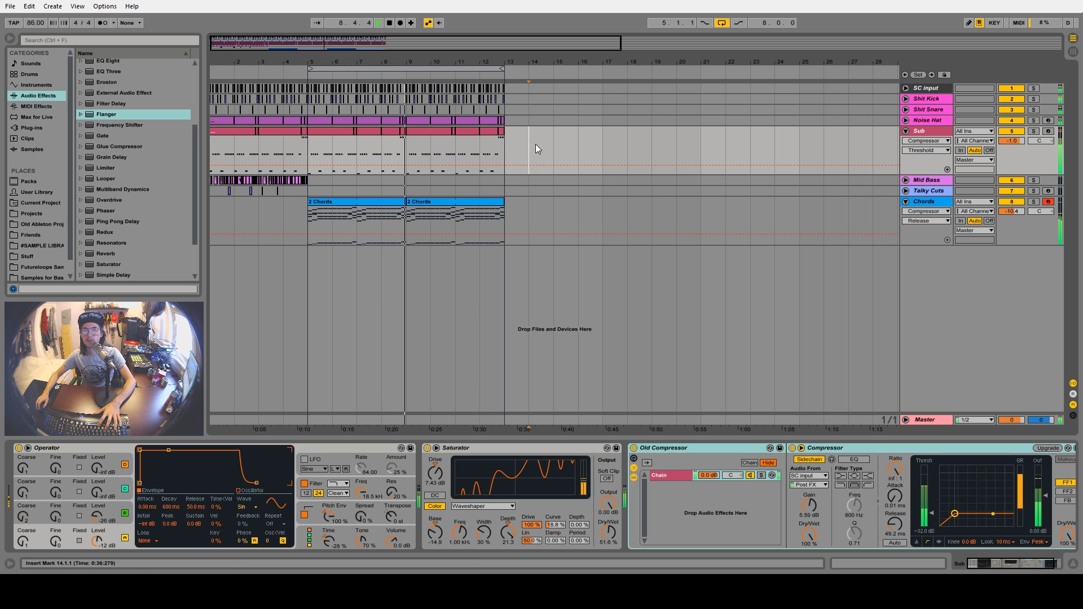
left_click_drag(435, 70, 632, 78)
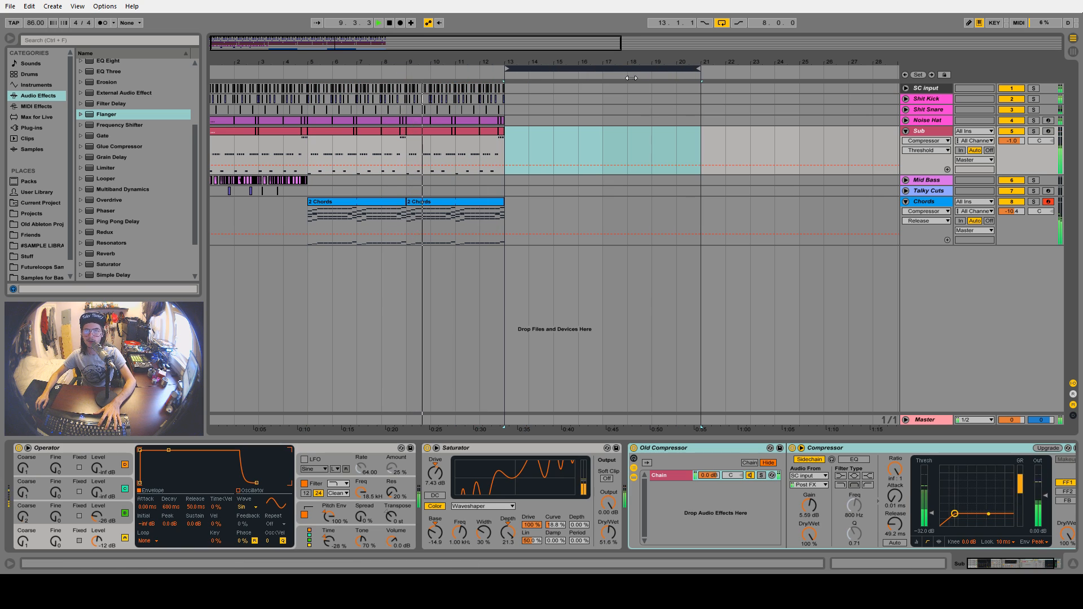
Duplicate the clips on all tracks from bars 9–12 to bar 13
left_click(466, 201)
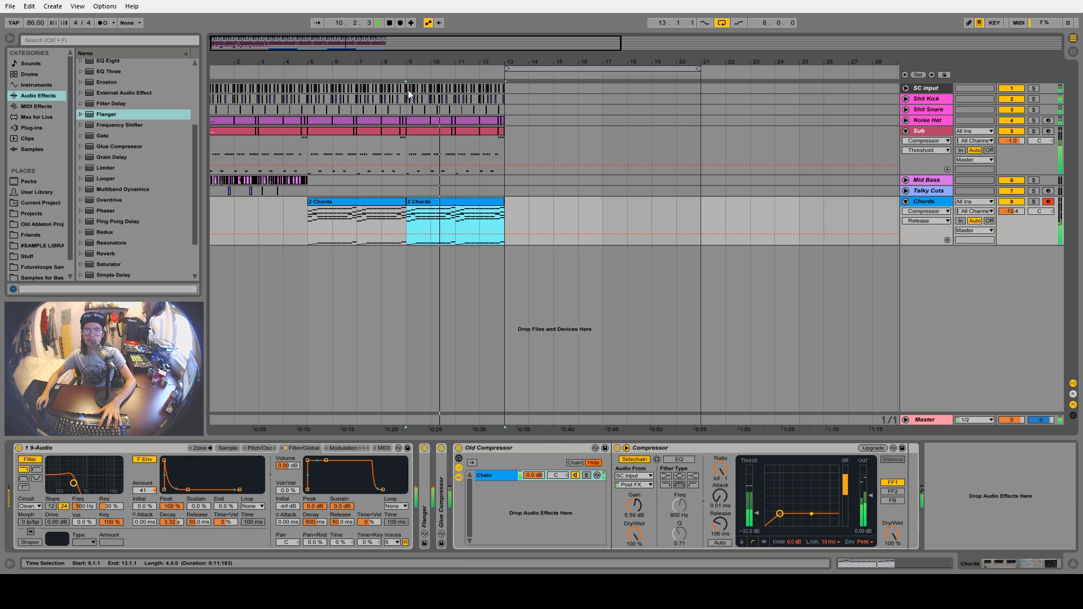
left_click(408, 90, "shift")
key("ctrl+d")
left_click(619, 150)
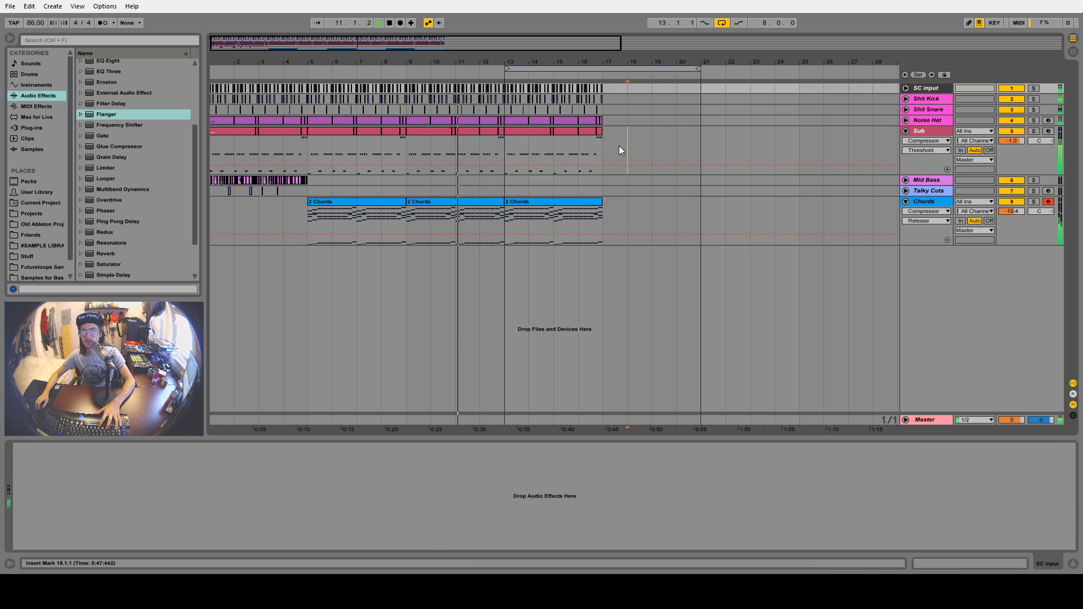
Delete the copied Sub clips in bars 13–16 and stop playback
left_click_drag(606, 138, 510, 153)
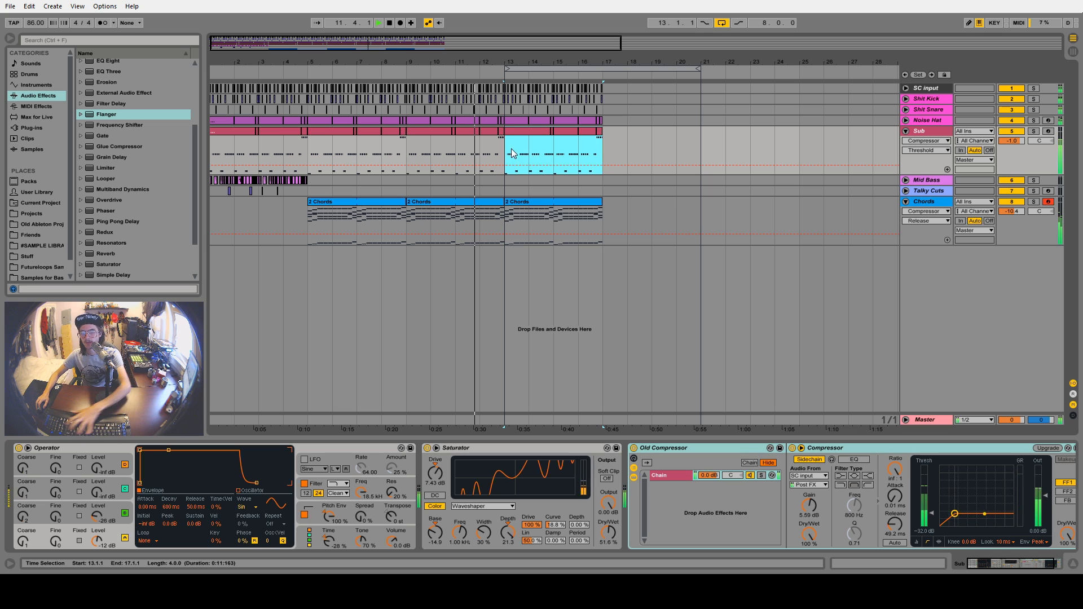
key("Delete")
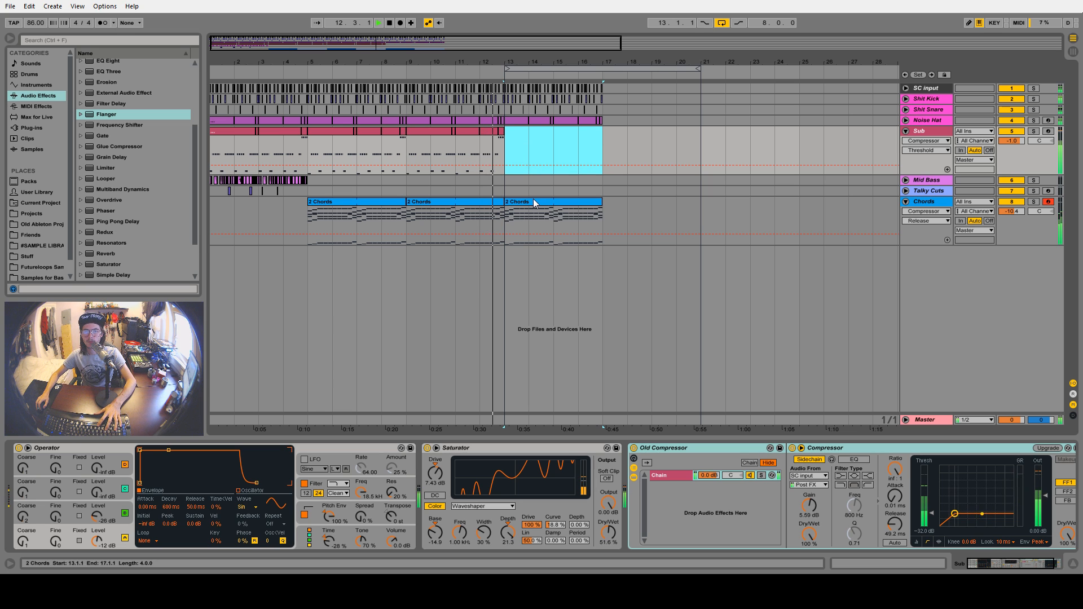
key("space")
Set the arrangement grid to the Narrow adaptive setting around the Chords clip boundary at bar 13
left_click(529, 203)
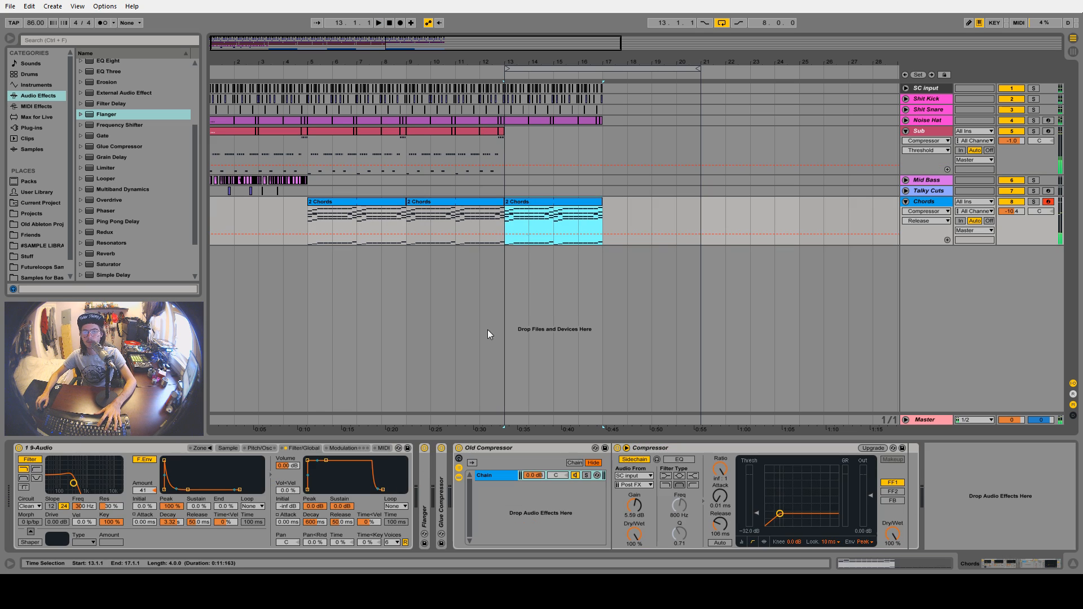
left_click_drag(510, 61, 495, 159)
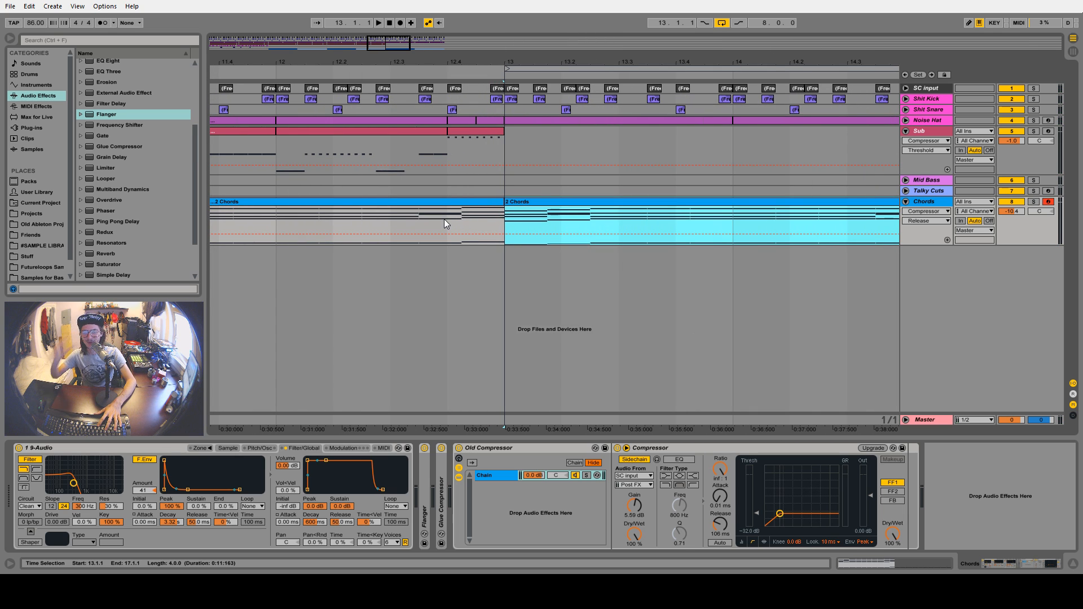
right_click(398, 190)
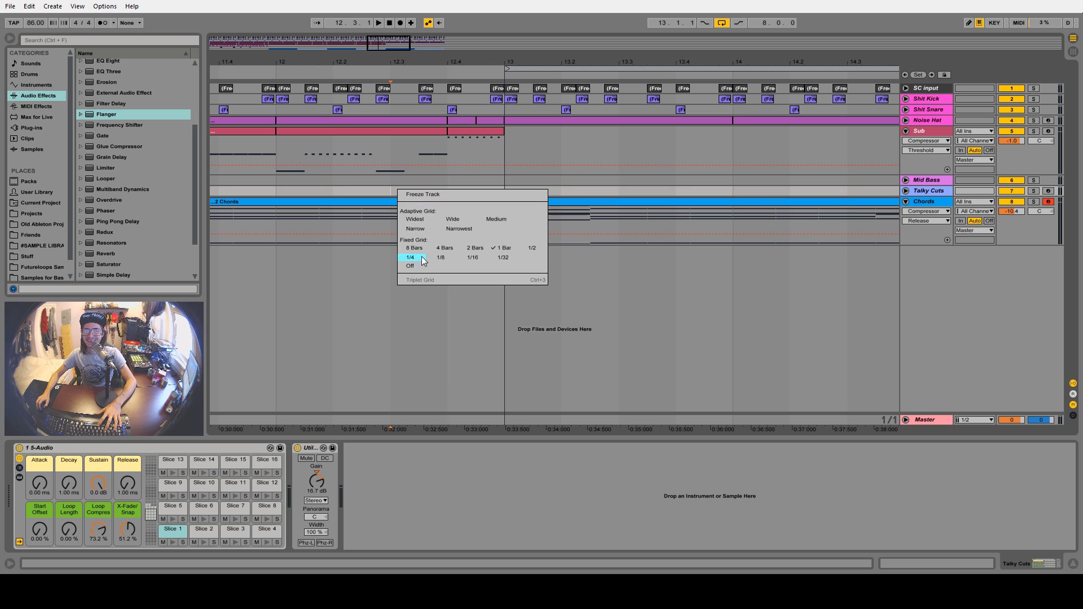
left_click(421, 232)
Open the notes of the Chords clip at bar 9 and check the D#3 note in its last chord
left_click(470, 216)
double_click(469, 216)
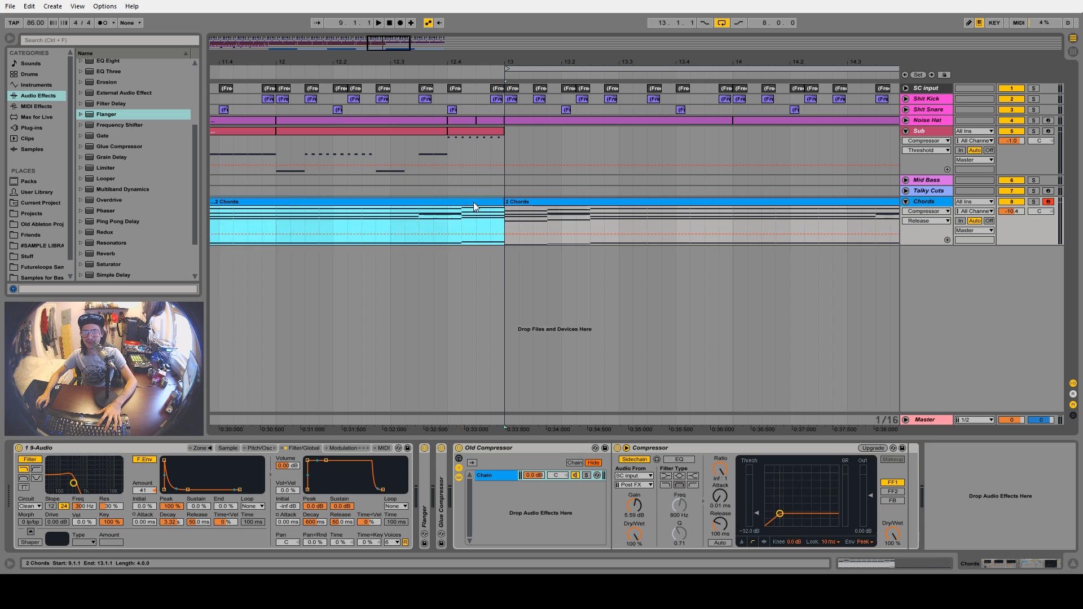
left_click(642, 439)
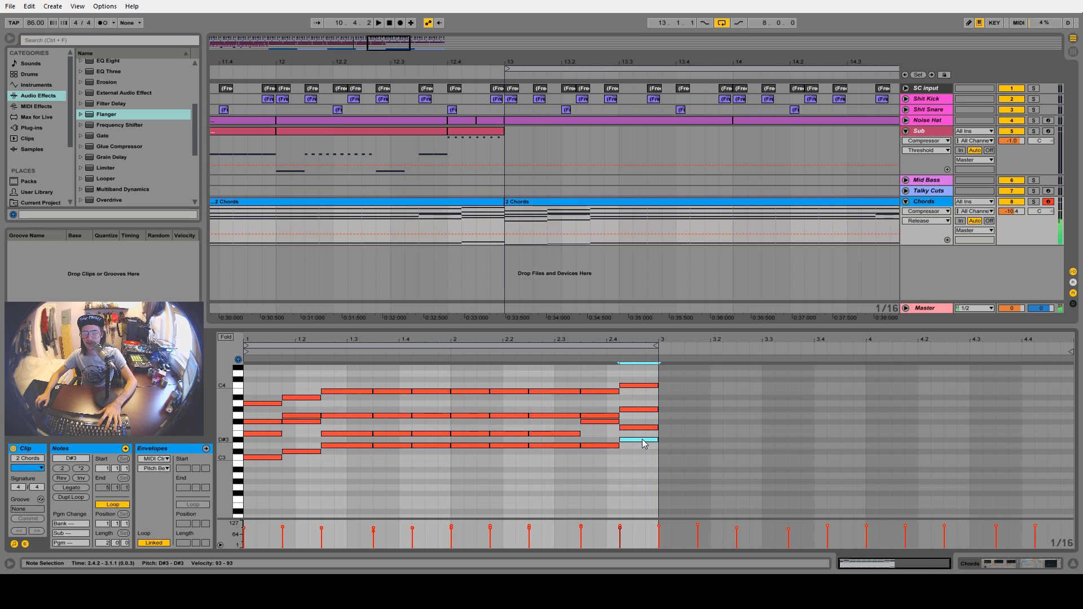
Open the Chords clip at bar 13 and transpose its first chord up three semitones to F1–C4
double_click(562, 202)
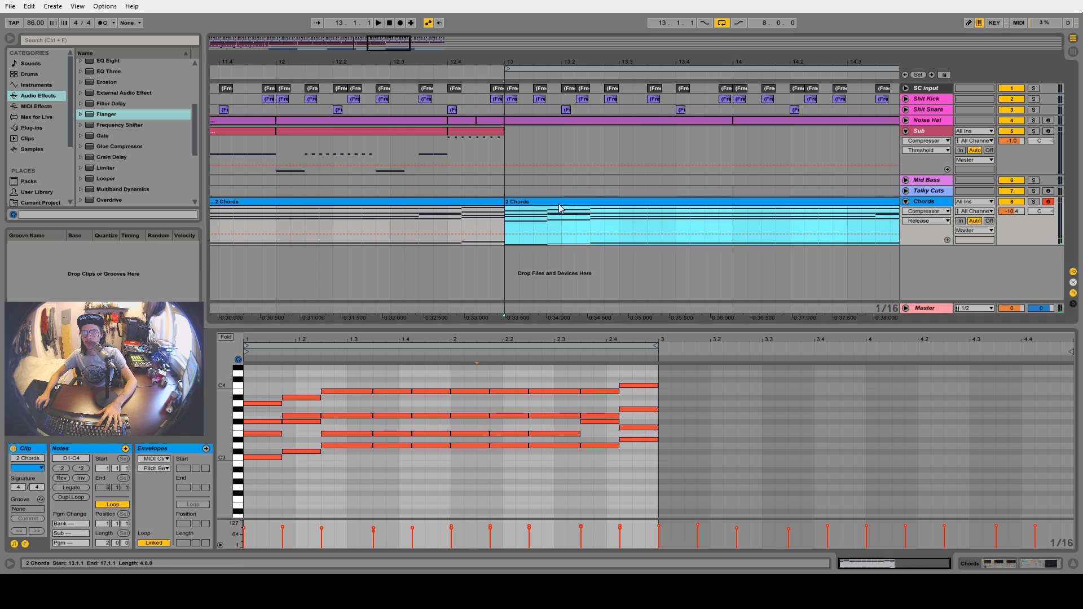
left_click_drag(586, 62, 421, 61)
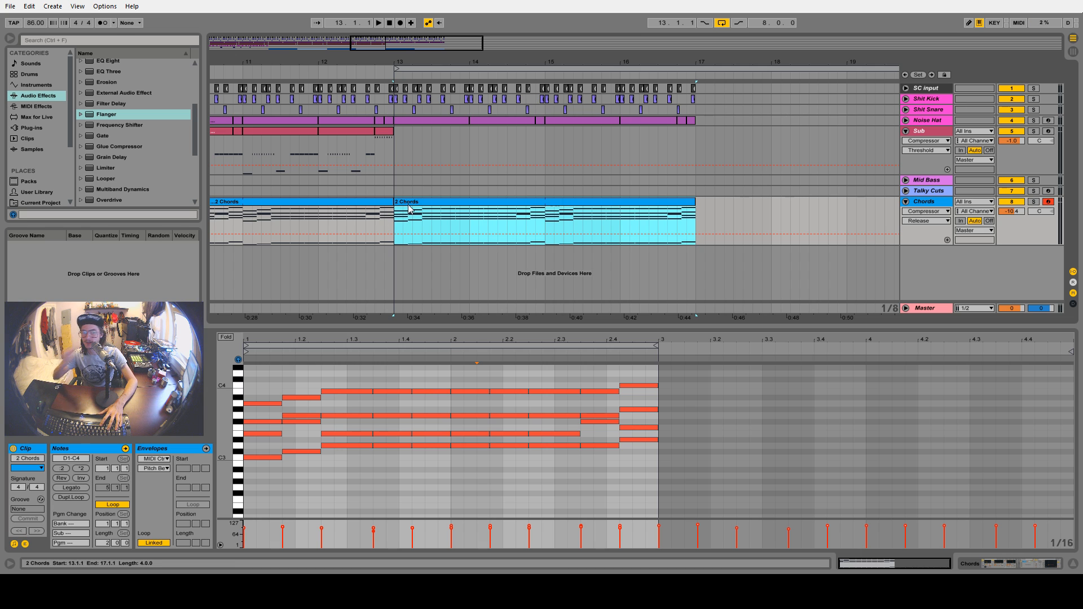
scroll(353, 434, "down", 3)
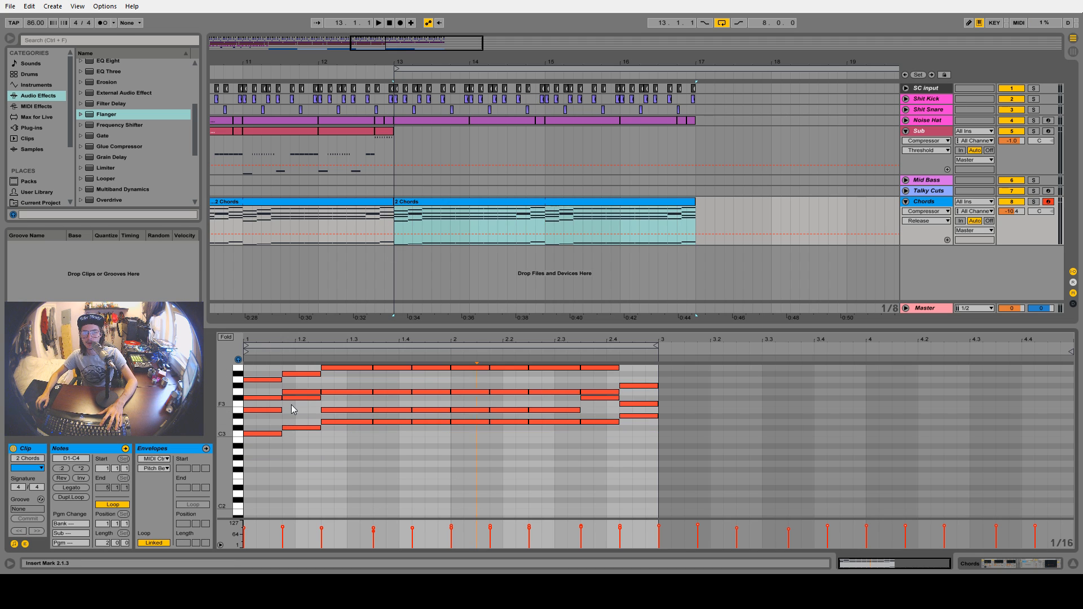
scroll(336, 432, "down", 6)
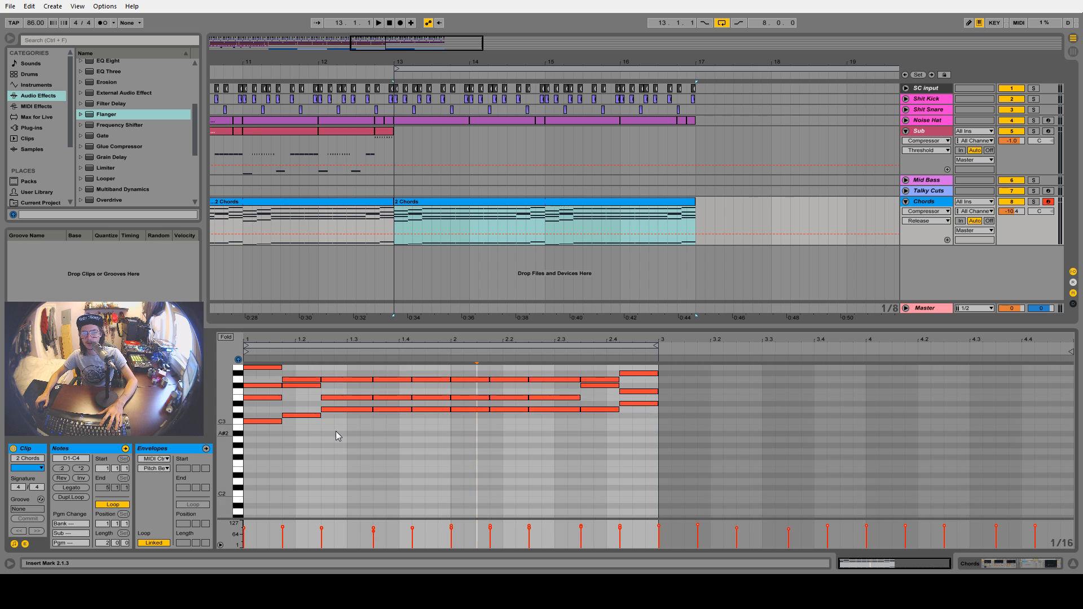
scroll(336, 432, "up", 6)
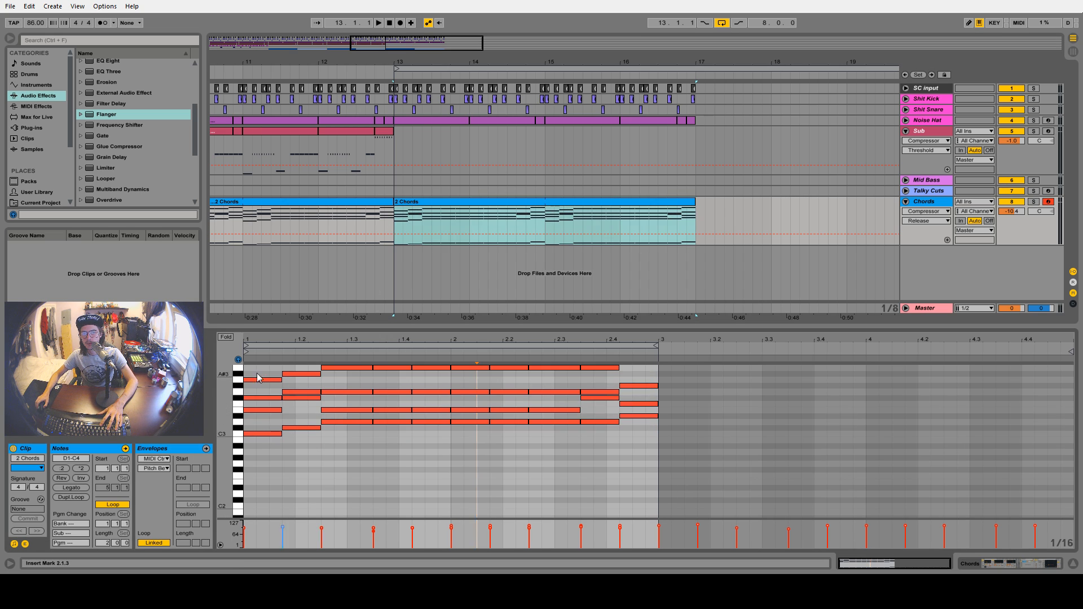
left_click_drag(224, 389, 198, 373)
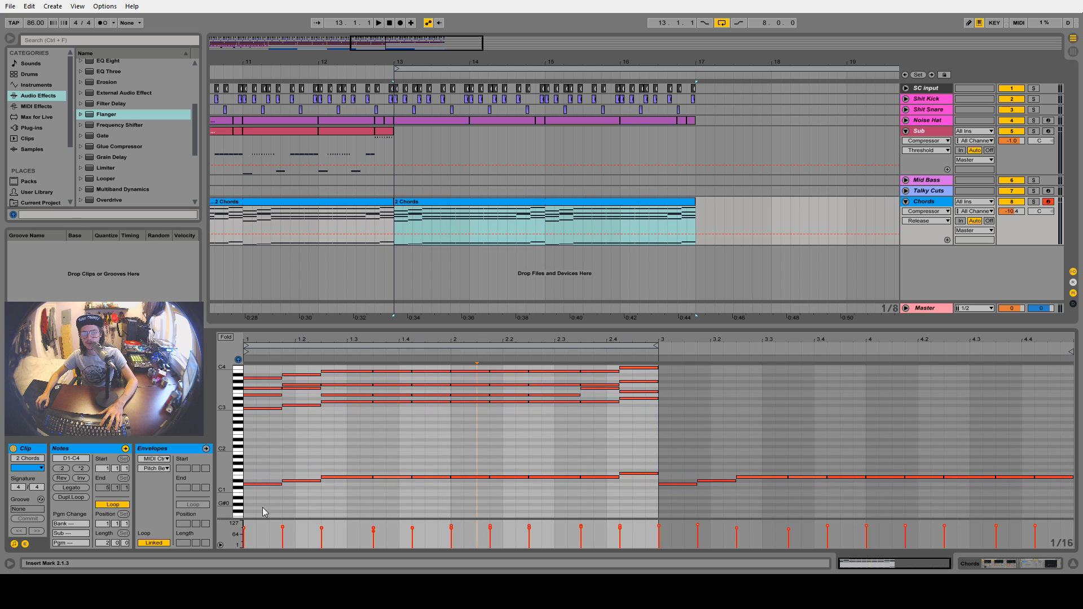
left_click_drag(266, 500, 258, 380)
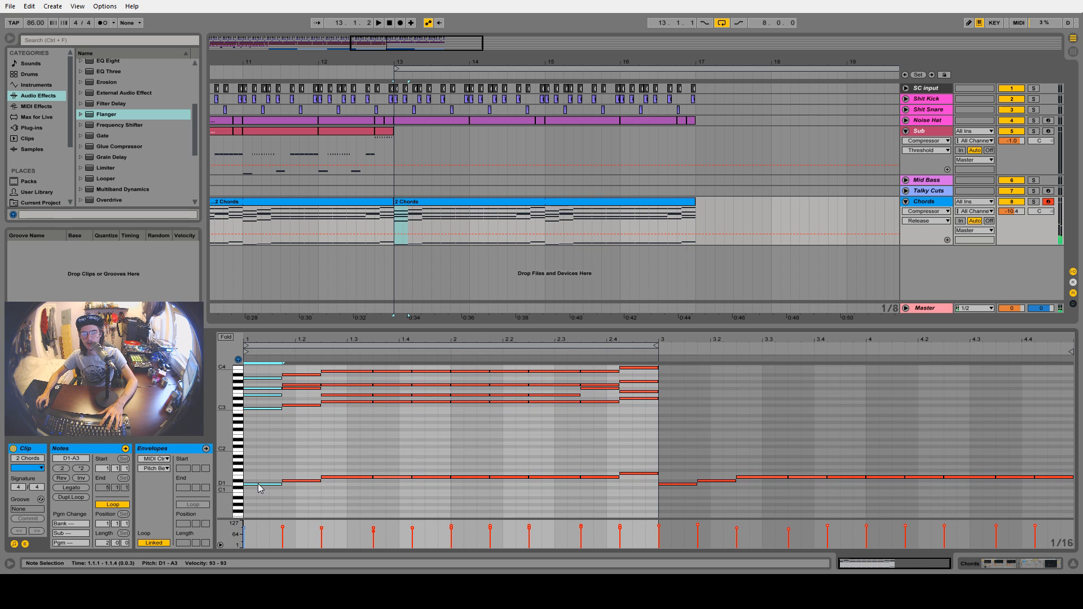
left_click_drag(259, 486, 258, 478)
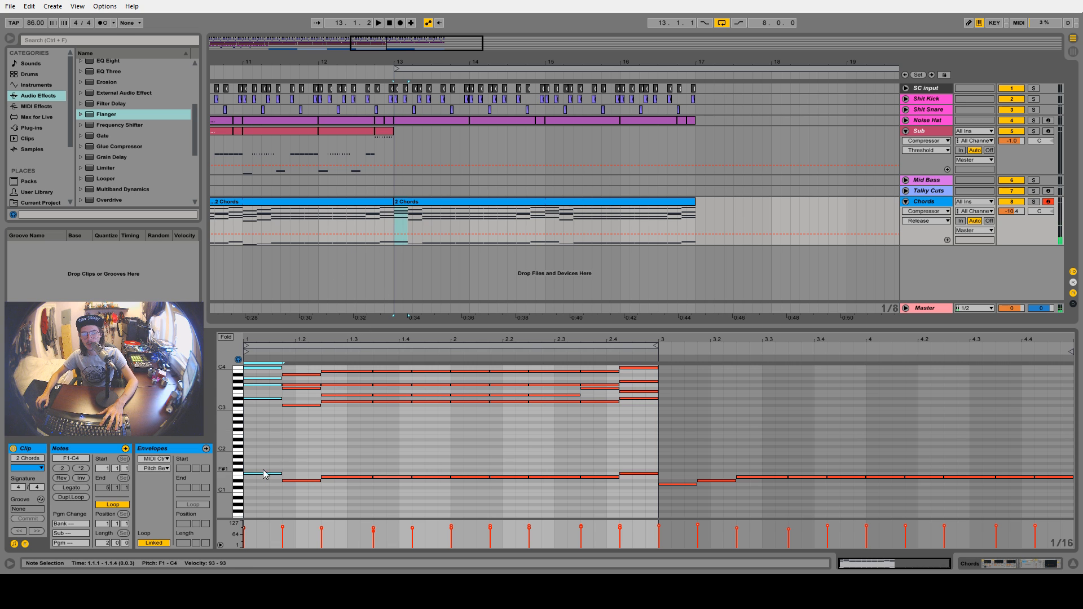
Open the preceding Chords clip and check the bass note of its last chord at 2.4.2
left_click(383, 204)
scroll(623, 451, "down", 4)
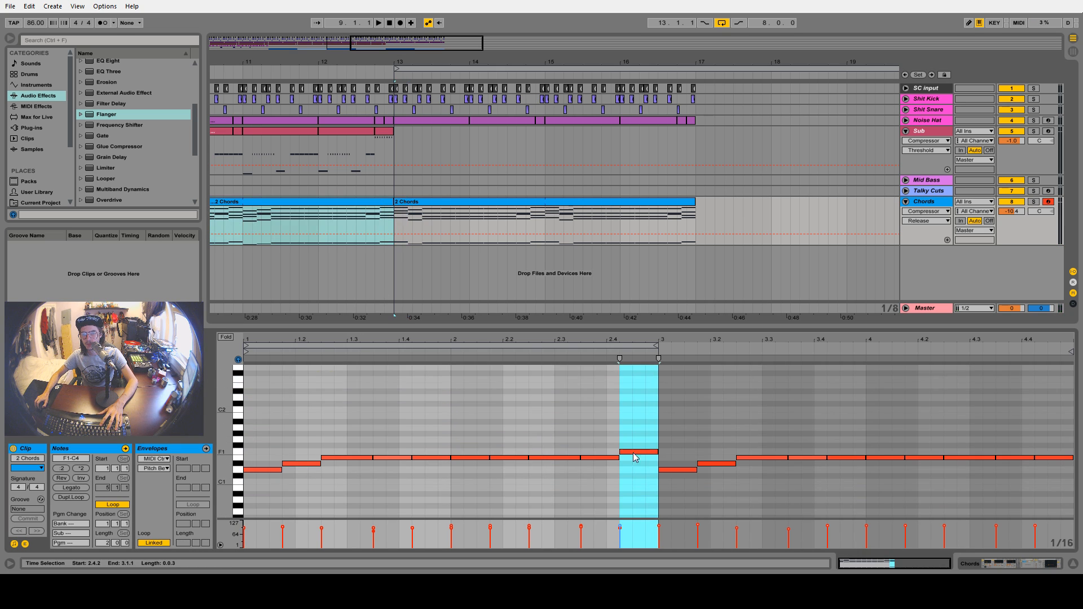
left_click(636, 452)
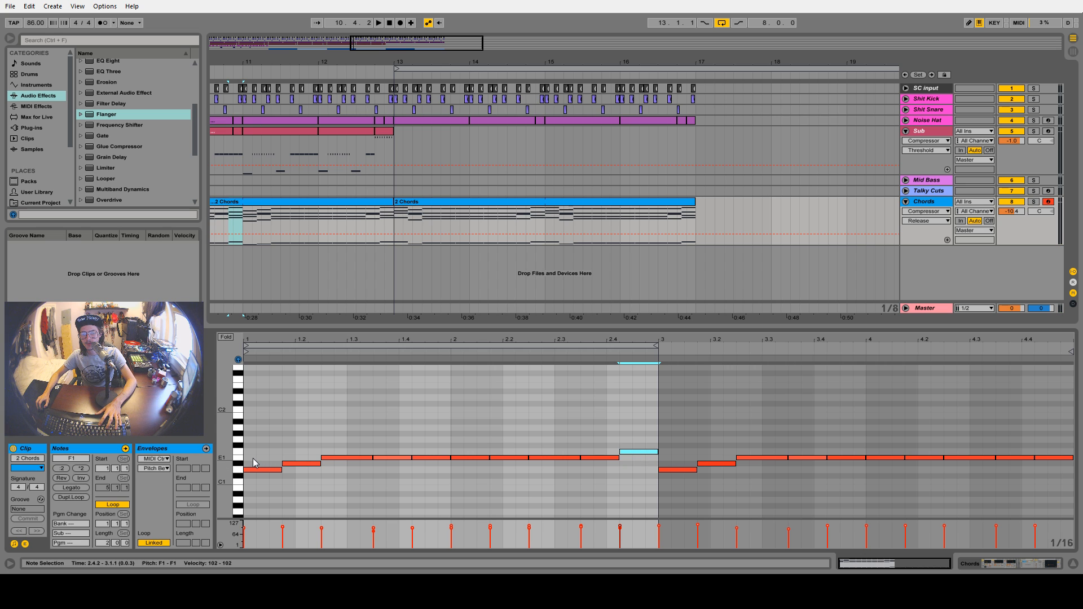
Audition E, F, F# and G in different orders on the Chords instrument to find the next chord root
key("d")
key("d")
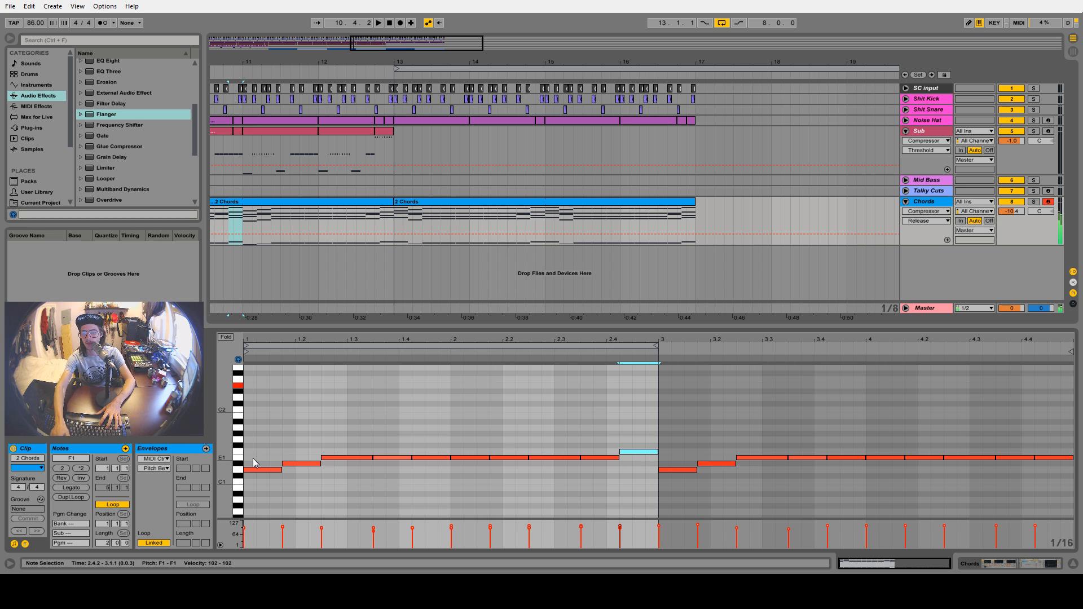
key("f")
key("d")
key("g")
key("d")
key("g")
key("t")
key("g")
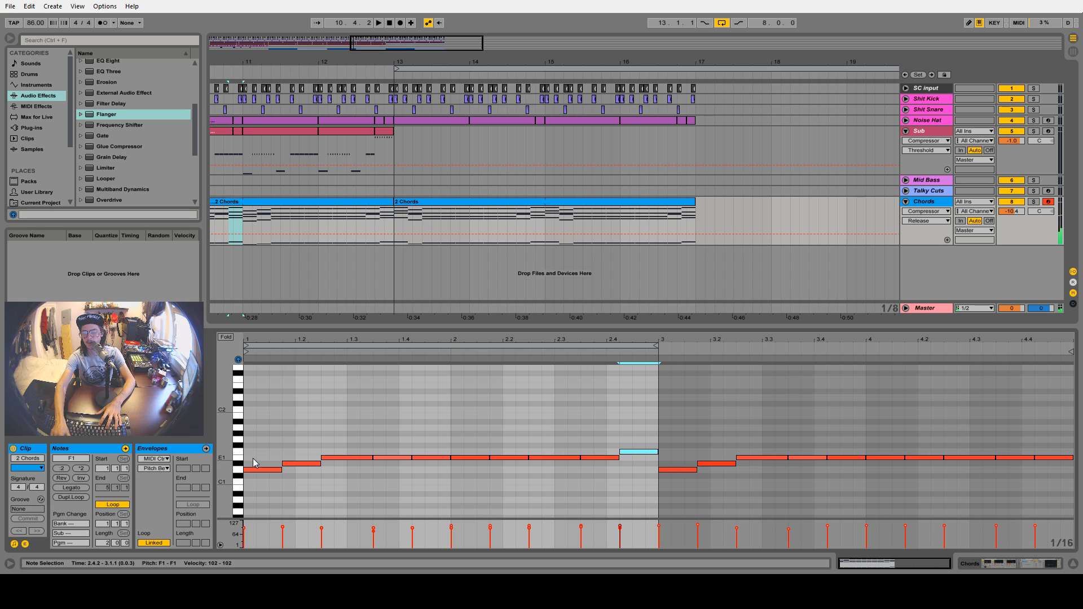
key("d")
key("f")
key("g")
key("d")
key("f")
key("g")
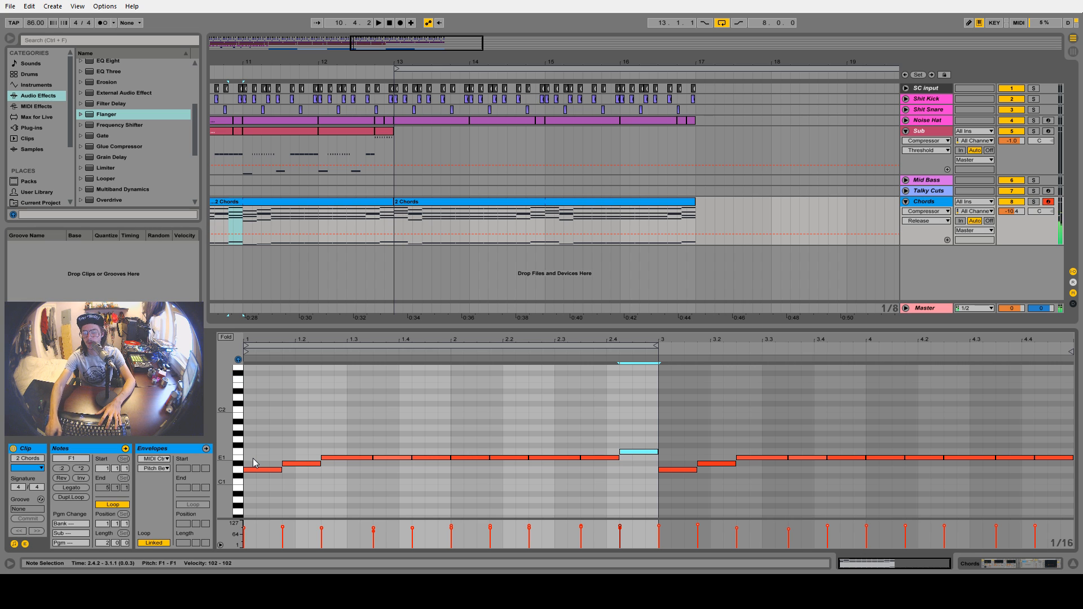
key("t")
key("g")
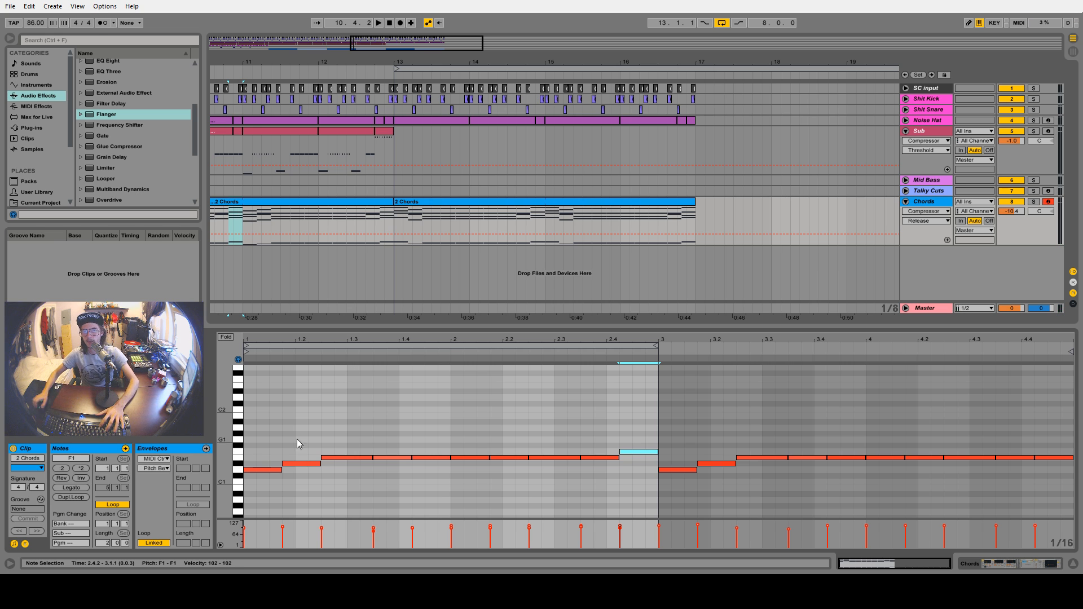
Transpose the first chord of the bar 13 Chords clip up four semitones to A1–E4
left_click(428, 206)
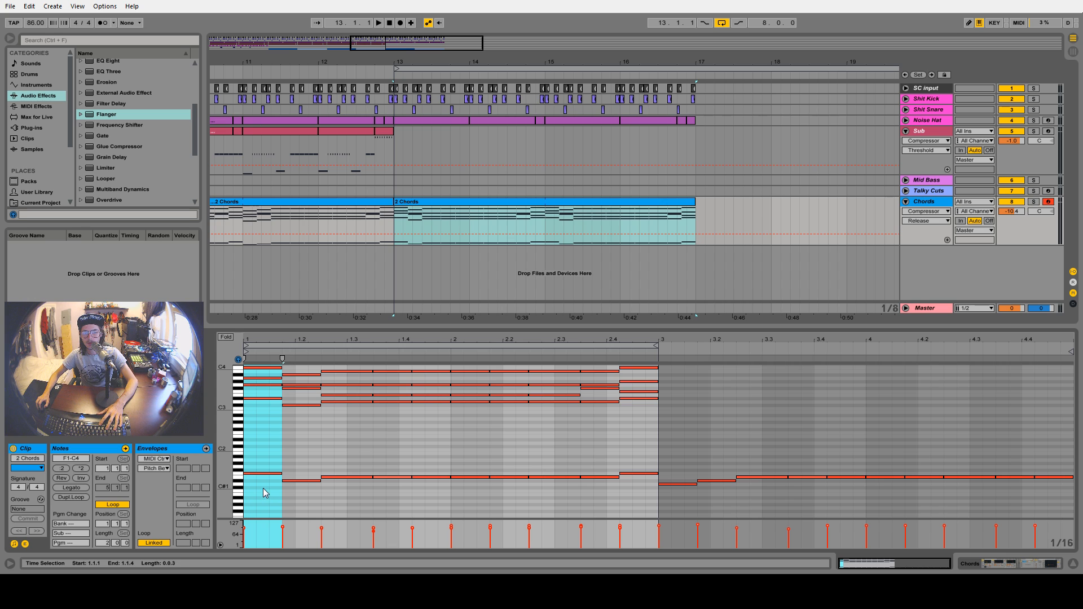
double_click(266, 468)
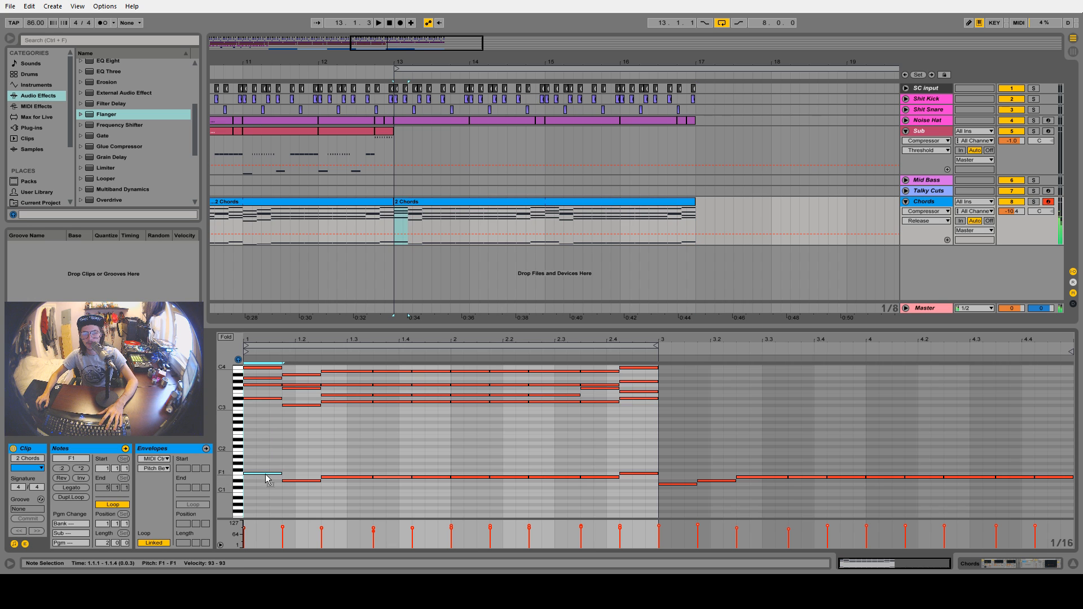
left_click(252, 348)
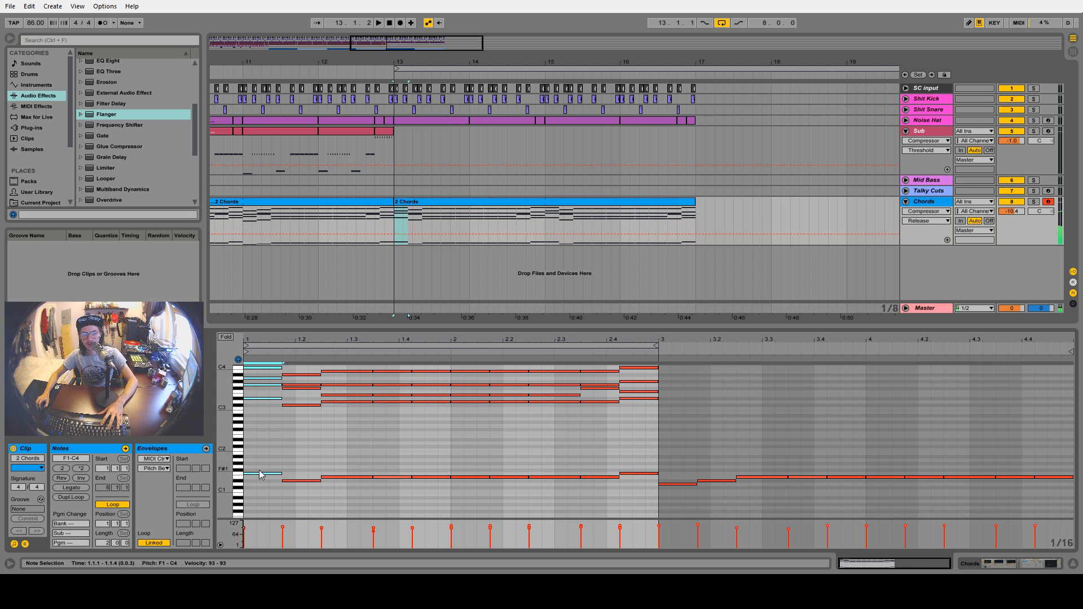
left_click_drag(261, 474, 261, 461)
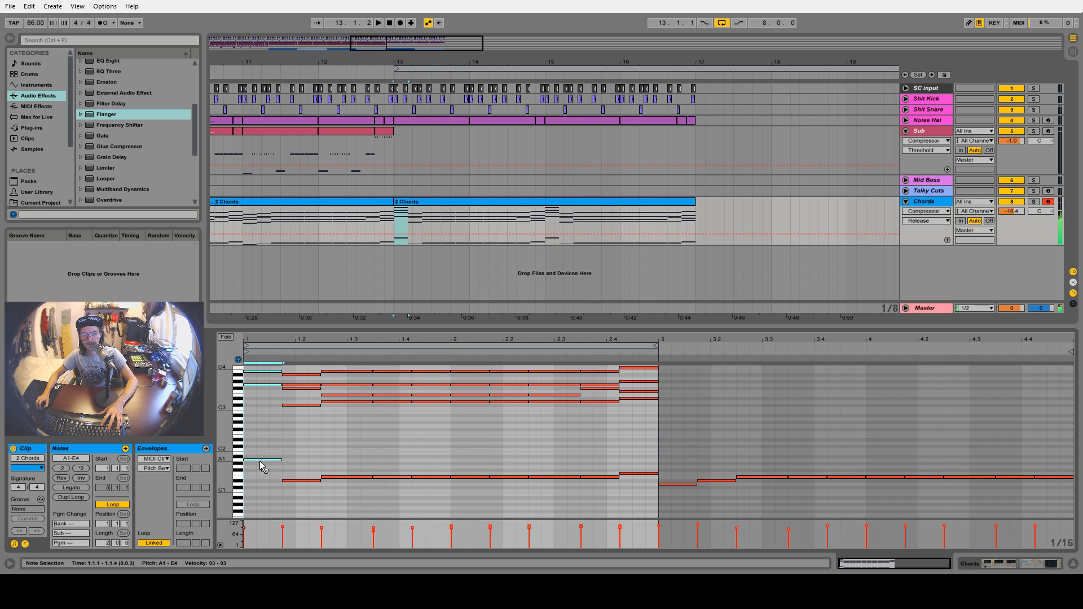
Play the arrangement from 12.3.1 to hear the transition into bar 13, and reopen the bar 13 Chords clip
key("space")
left_click(356, 226)
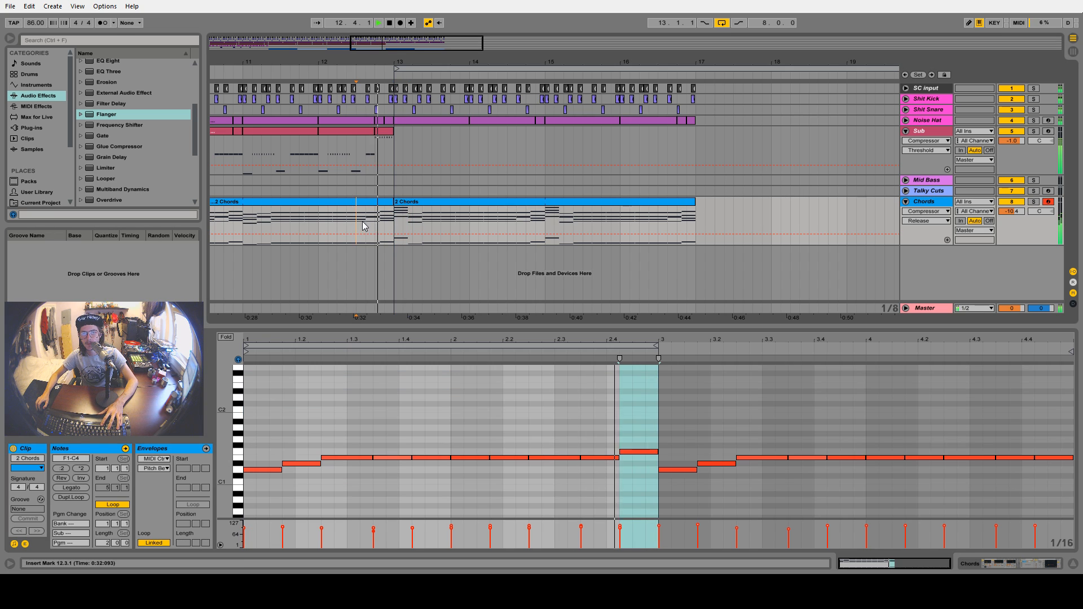
key("space")
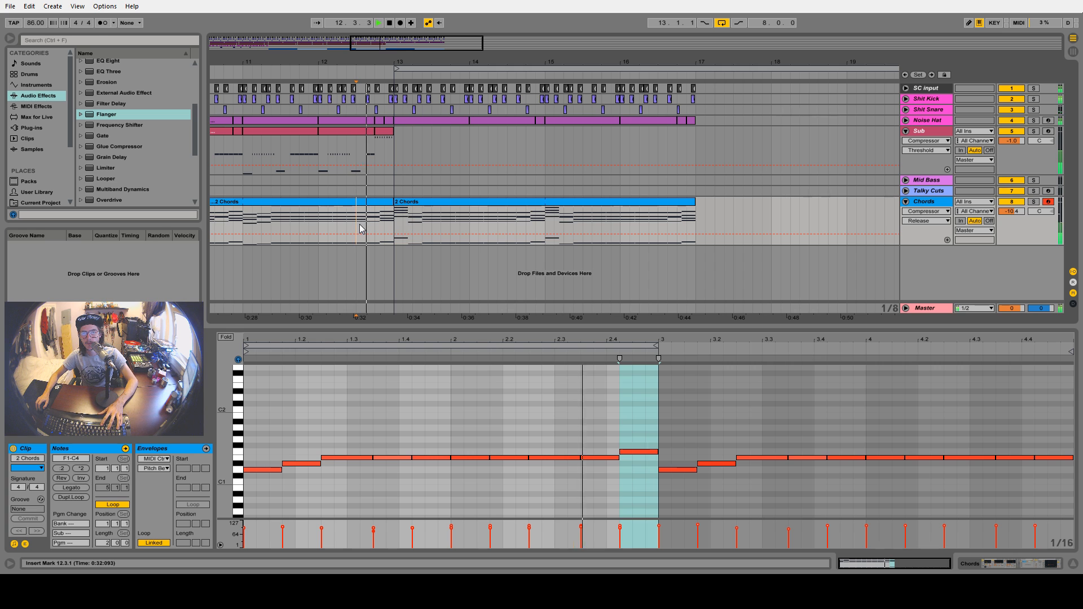
left_click(404, 203)
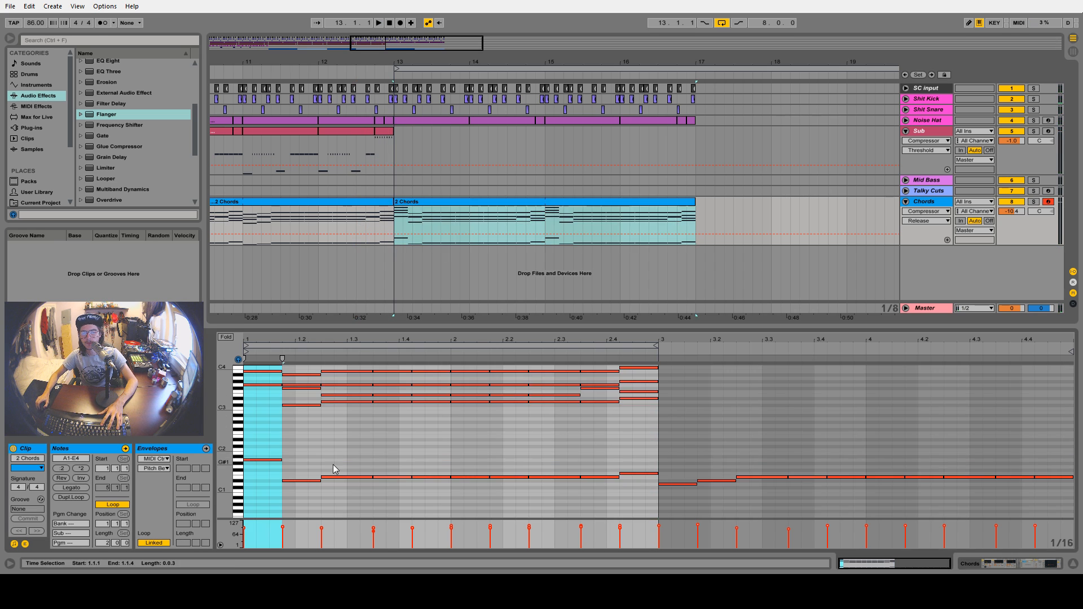
Transpose the repeated chords from 1.2.3 to 2.3.3 up five semitones to A1–E4
scroll(336, 470, "up", 1)
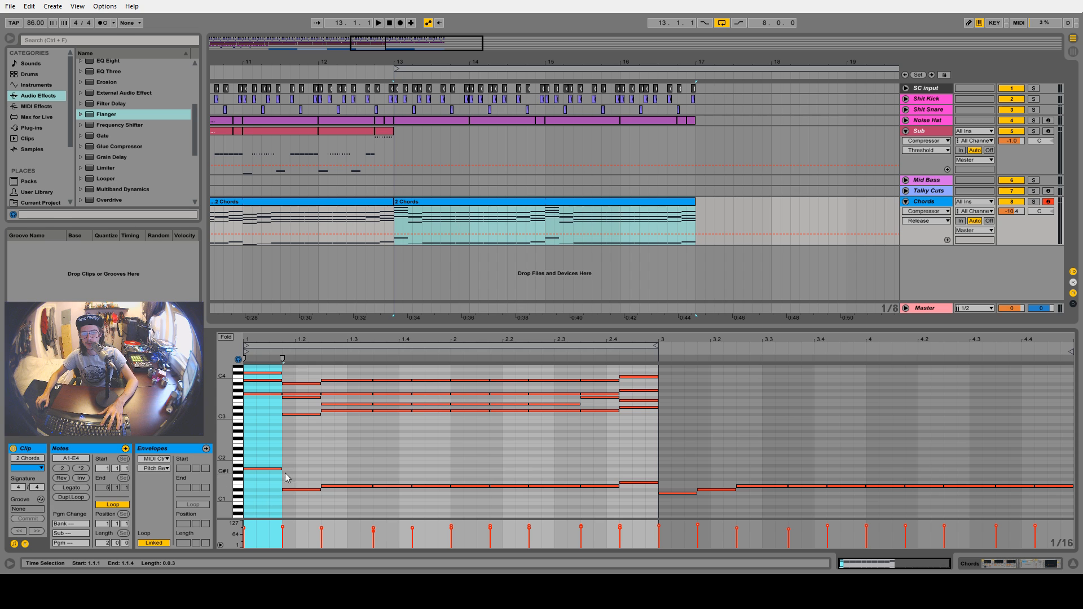
left_click_drag(337, 503, 562, 377)
key("Up")
key("Up")
key("Up")
key("Up")
key("Up")
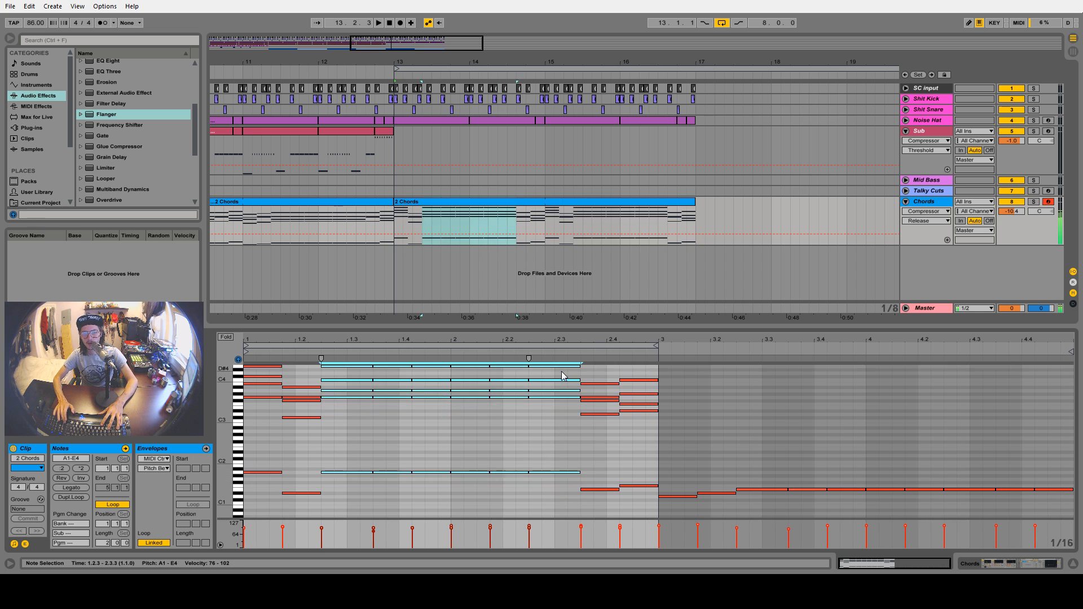
Lower the clip's first chord two semitones to a G1 bass, and raise the second chord five semitones to G#1–D#4
left_click_drag(262, 484, 264, 418)
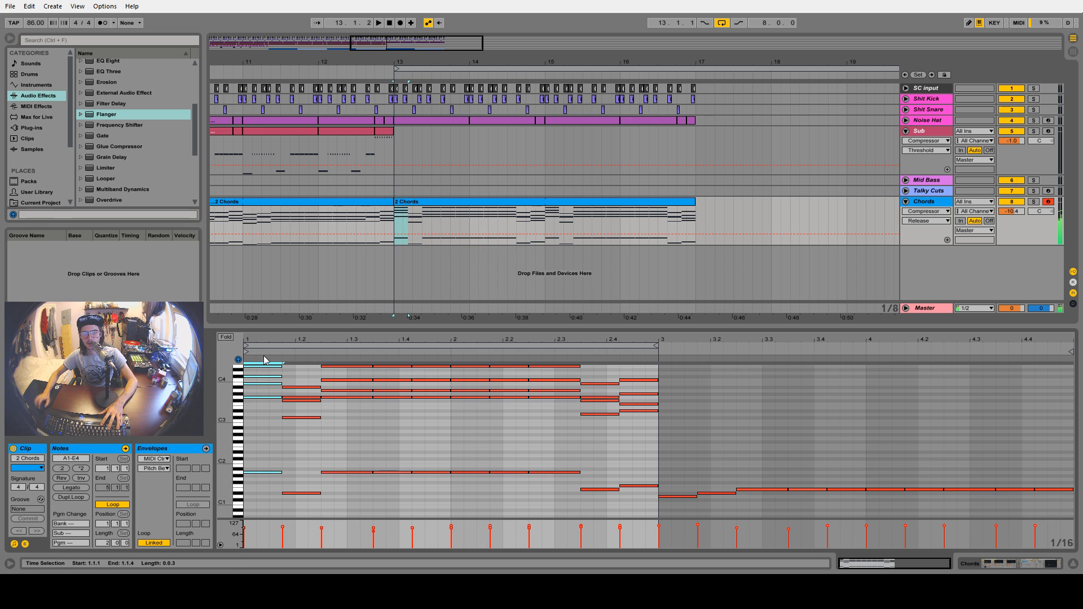
left_click_drag(304, 505, 313, 387)
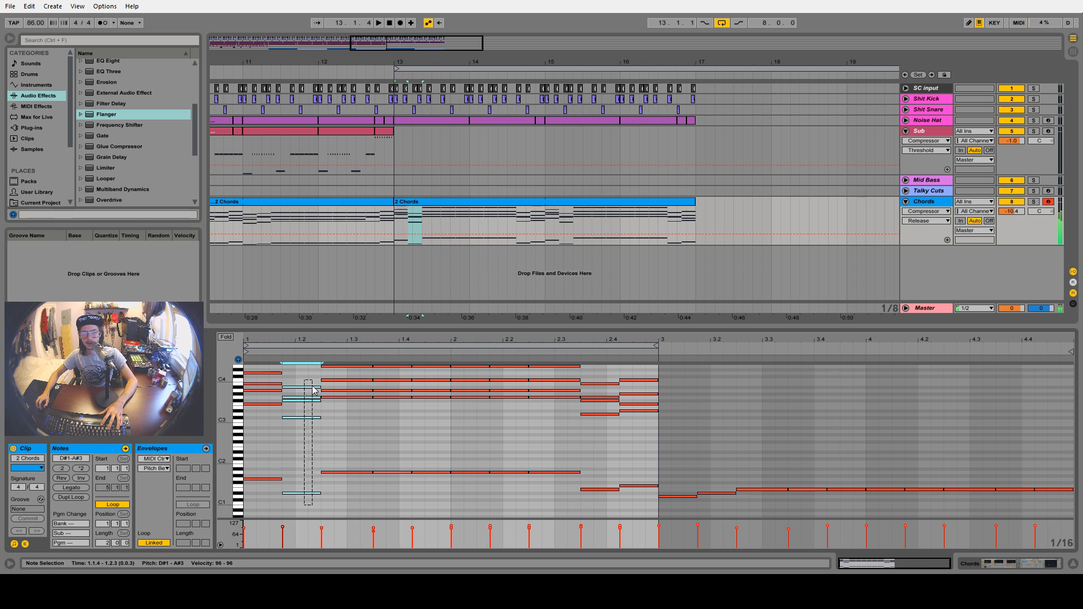
key("Up")
key("Up")
key("Up")
key("Up")
key("Up")
Play from late bar 12 into the bar 13 Chords clip to check the transposed chords
key("space")
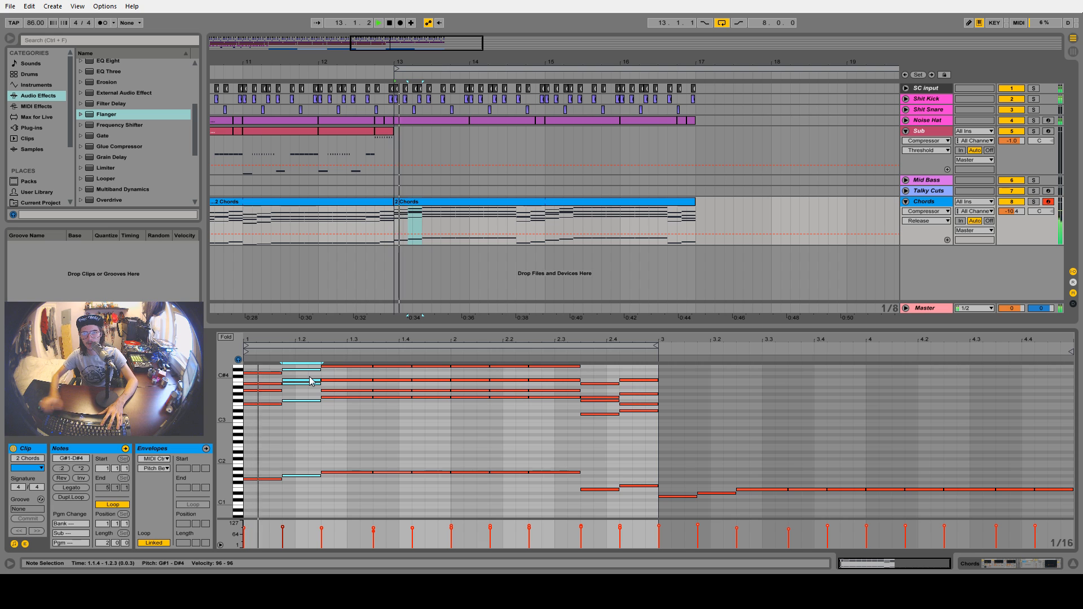
left_click(367, 225)
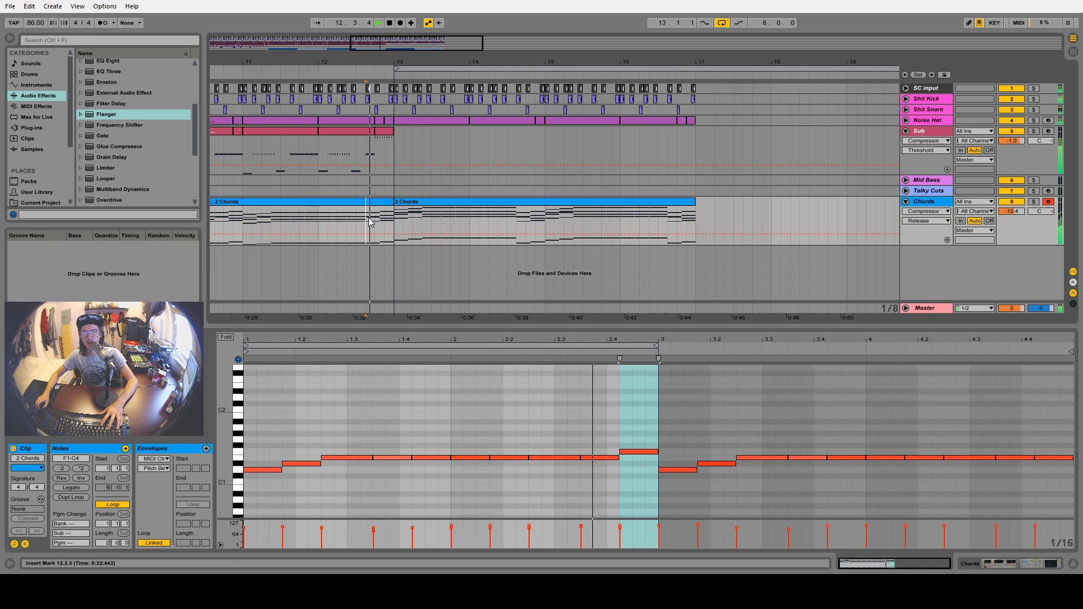
left_click(409, 230)
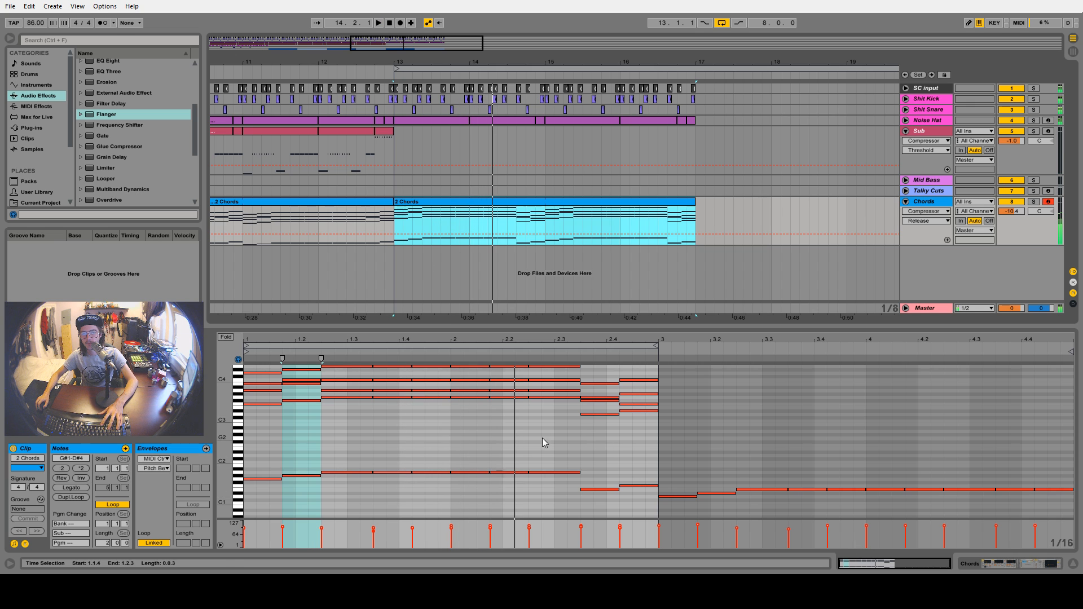
key("space")
left_click_drag(349, 493, 366, 366)
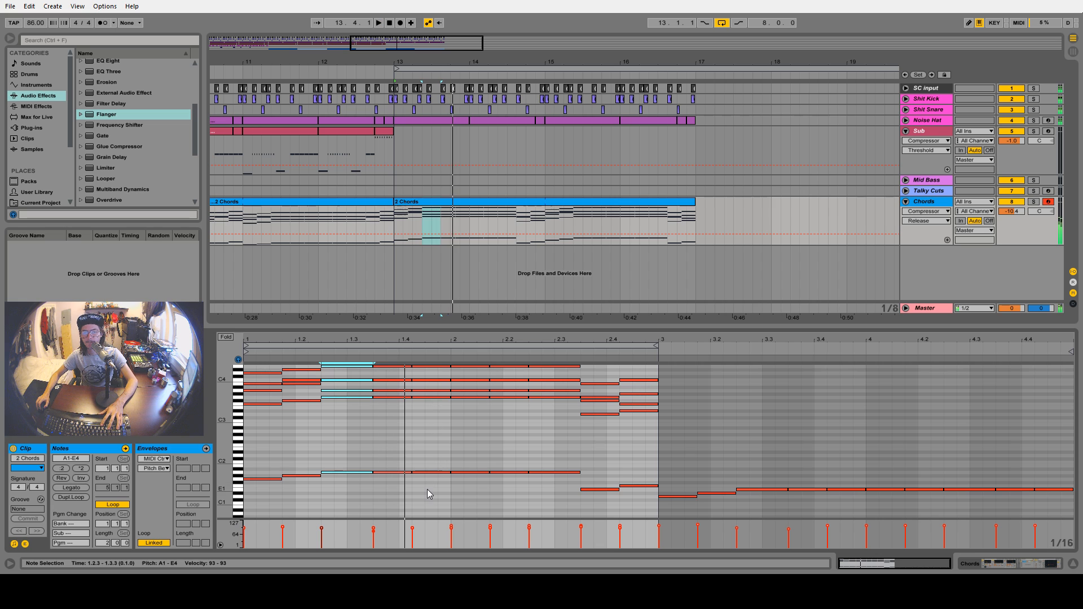
key("space")
Lower the chords at 1.4.2 and 2.1.4 by one octave to A0–E3 and play the clip
left_click_drag(426, 489, 439, 331)
key("shift+Down")
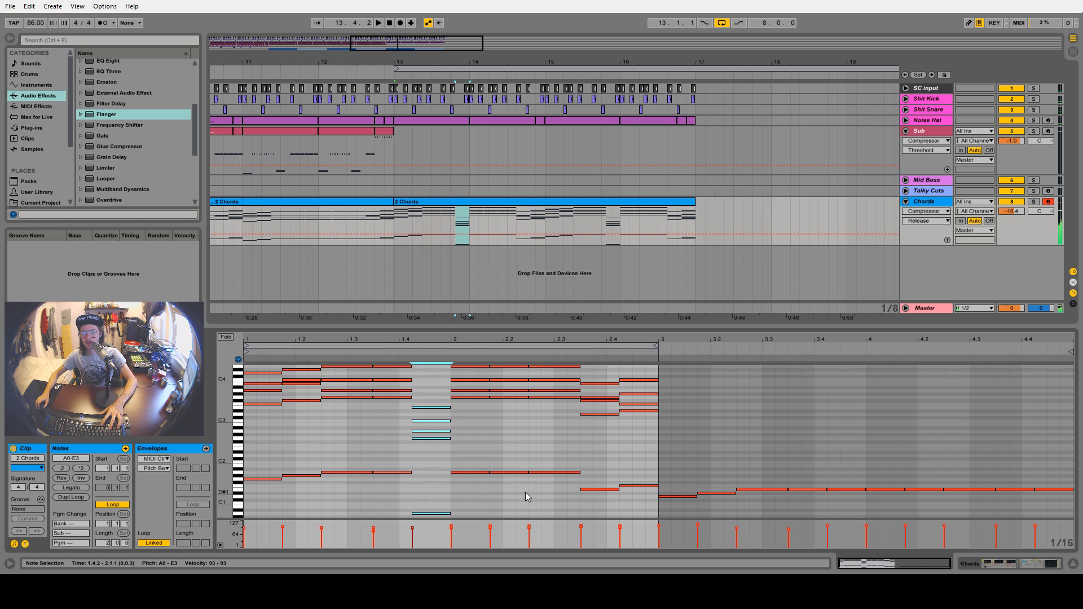
left_click(497, 498)
key("ctrl+v")
key("space")
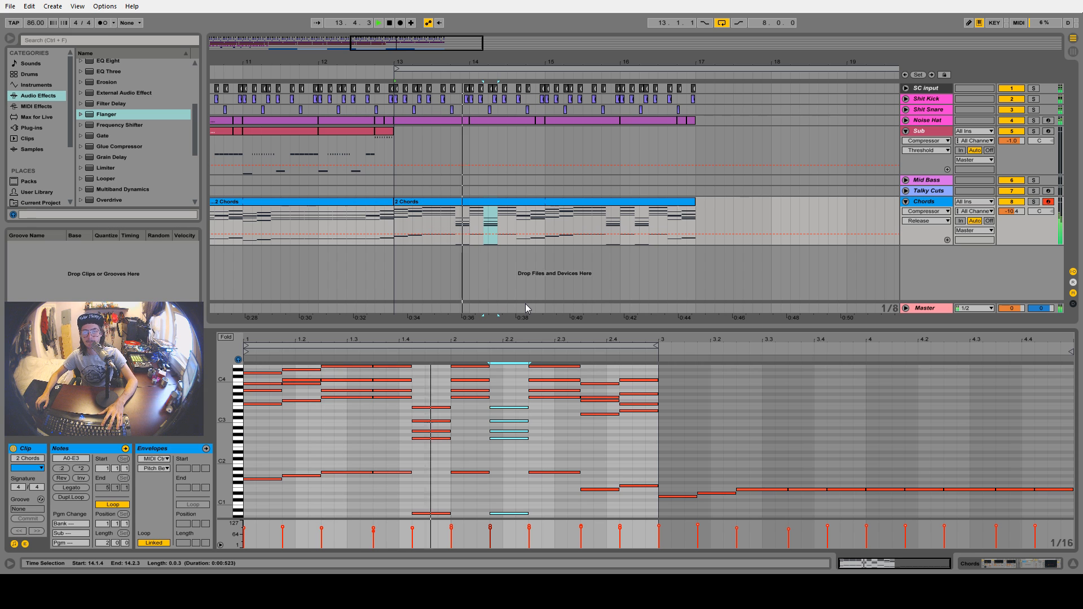
Transpose the chord at 2.2.3 down to E1–B3 and play the clip
key("space")
left_click_drag(548, 487, 547, 361)
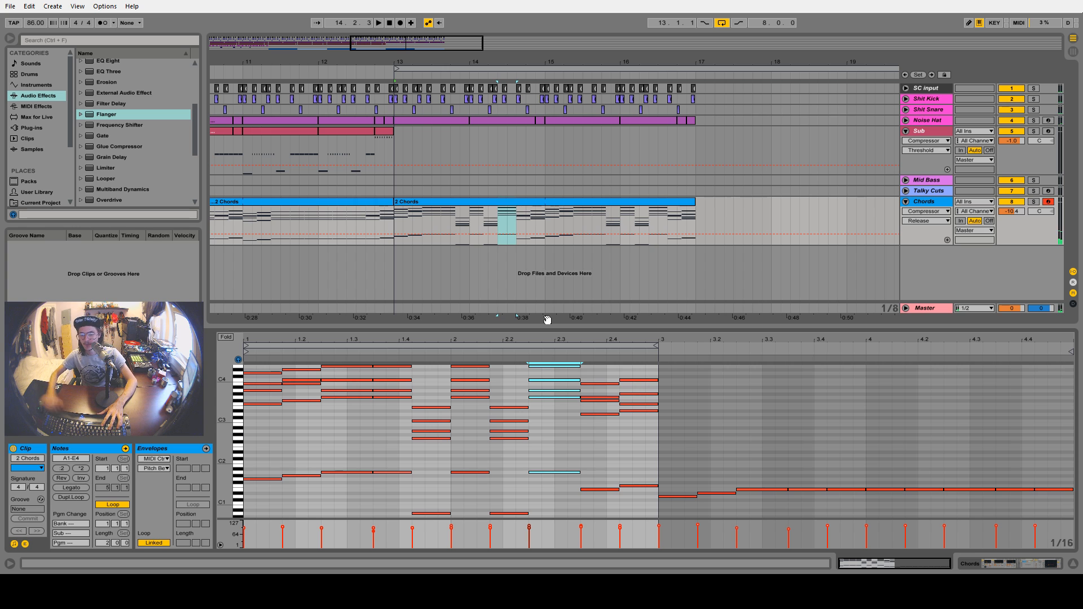
key("shift+Down")
key("Up")
key("Up")
key("Up")
key("Up")
key("Up")
key("Up")
key("Up")
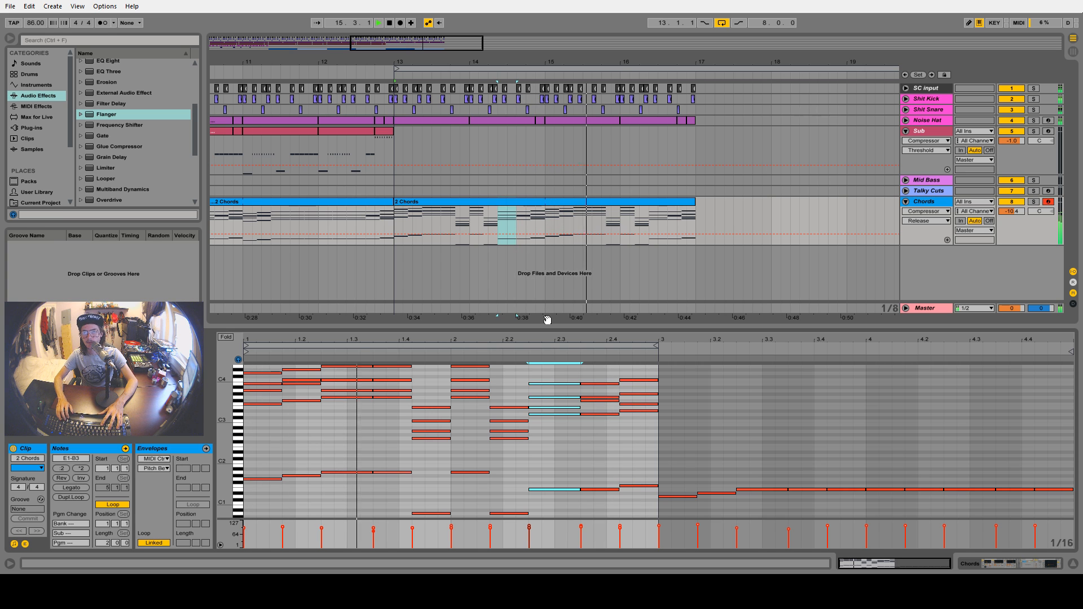
Duplicate everything in bars 13–17 on all tracks so the section repeats in bars 17–21
left_click_drag(530, 64, 496, 12)
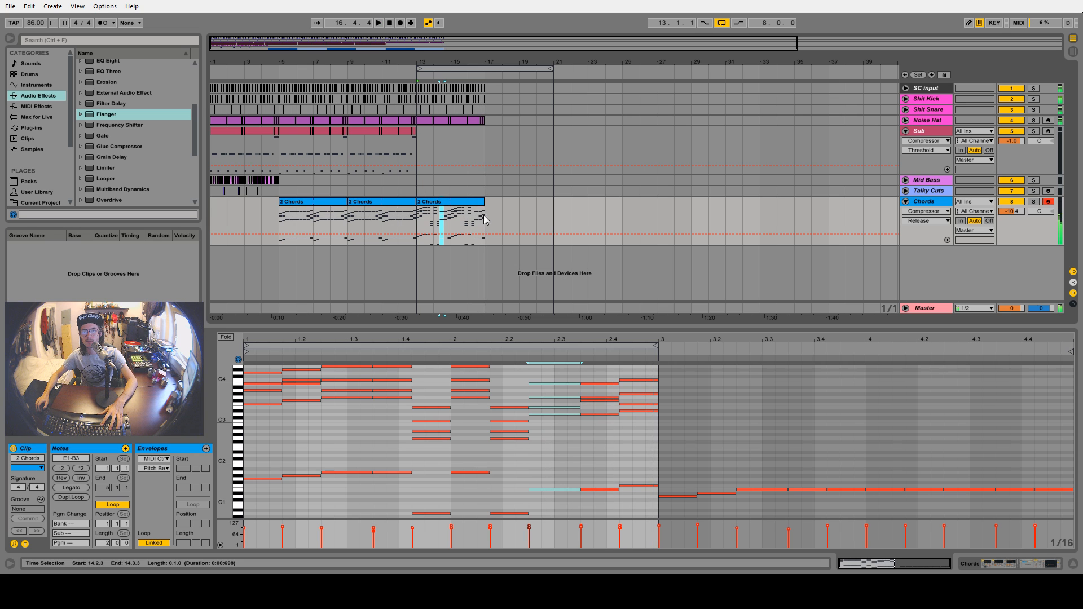
left_click_drag(489, 221, 418, 88)
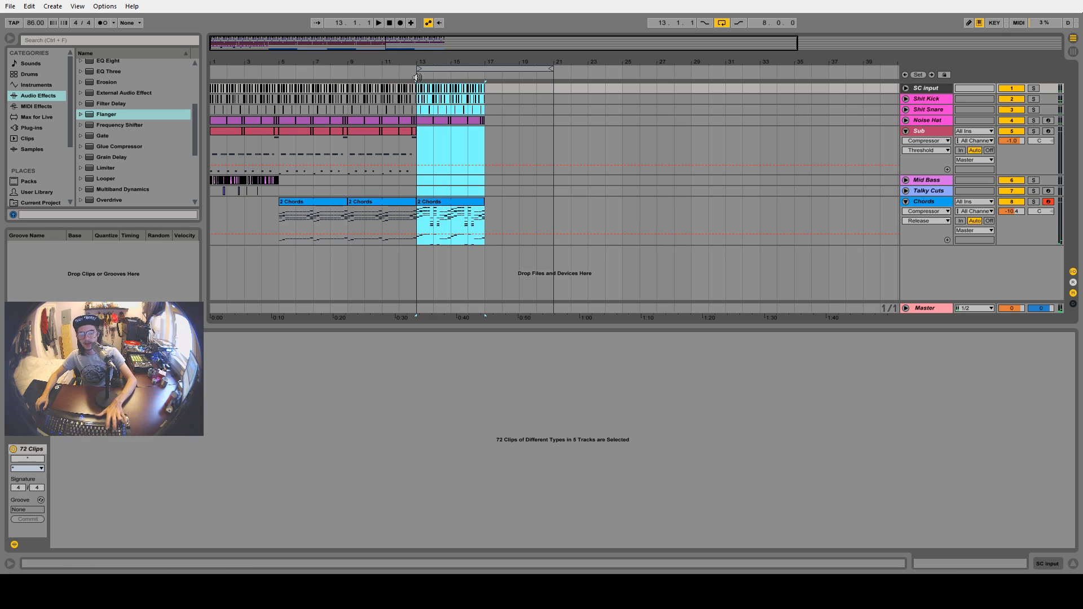
key("ctrl+d")
Play from bar 5 and copy eight bars of Sub clips into bars 13–21
left_click(286, 192)
key("space")
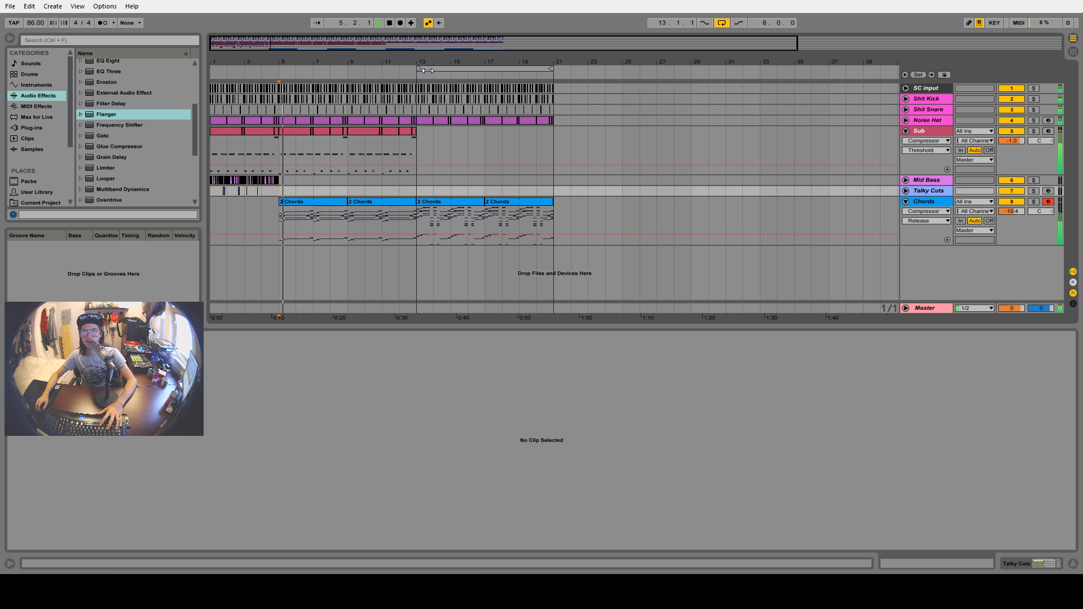
mouse_move(418, 146)
left_mouse_down()
mouse_move(287, 137)
mouse_move(443, 138)
mouse_move(428, 138)
left_mouse_up()
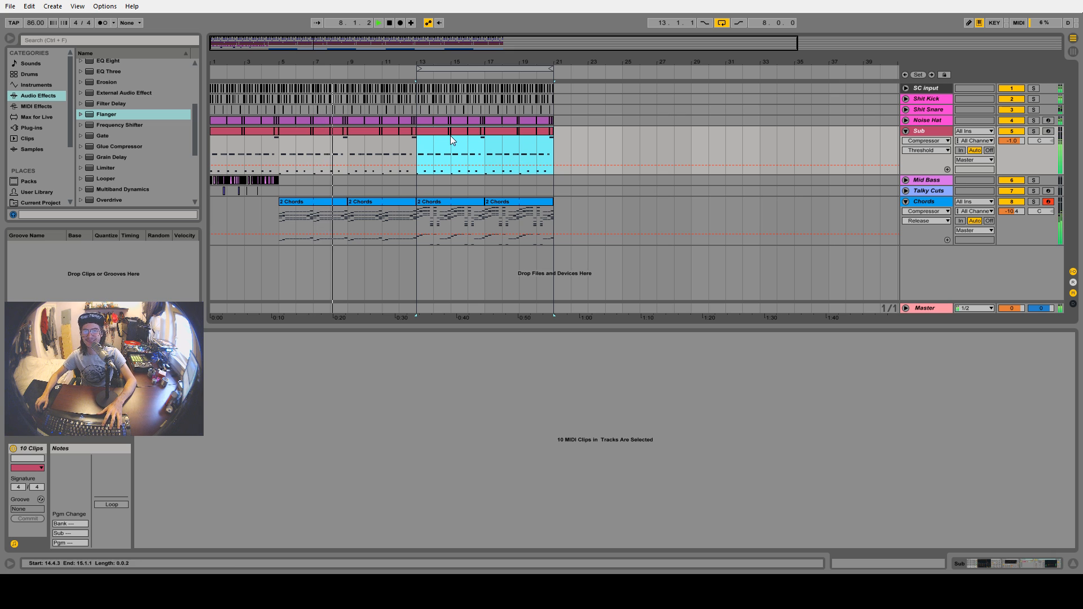
Raise the first note of the bar 13 Sub clip five semitones to G0, after comparing it with the Chords clip
scroll(439, 89, "up", 3)
left_click(392, 130)
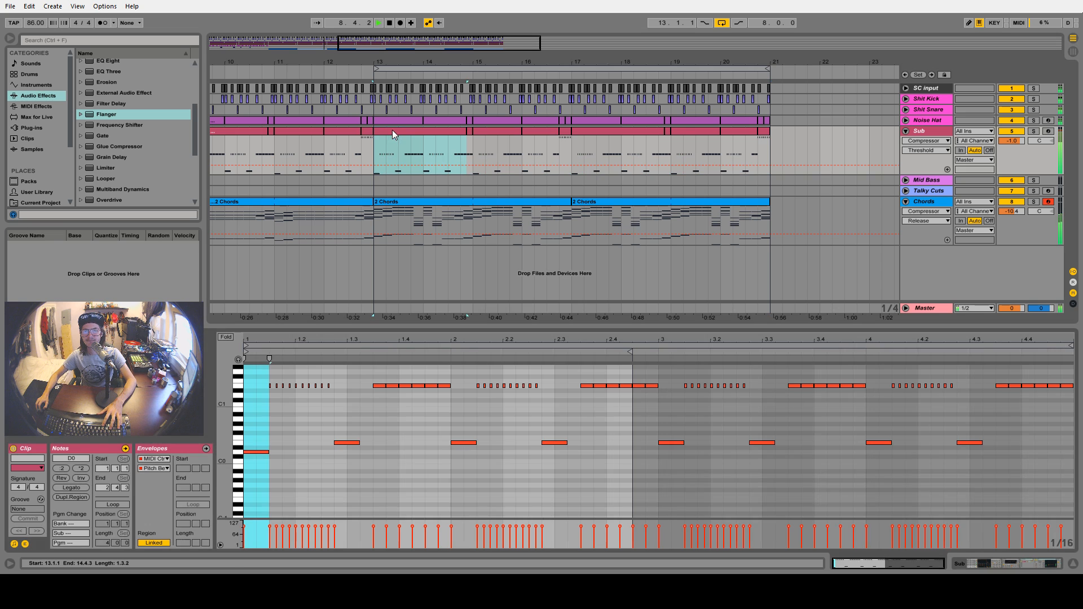
left_click(393, 203)
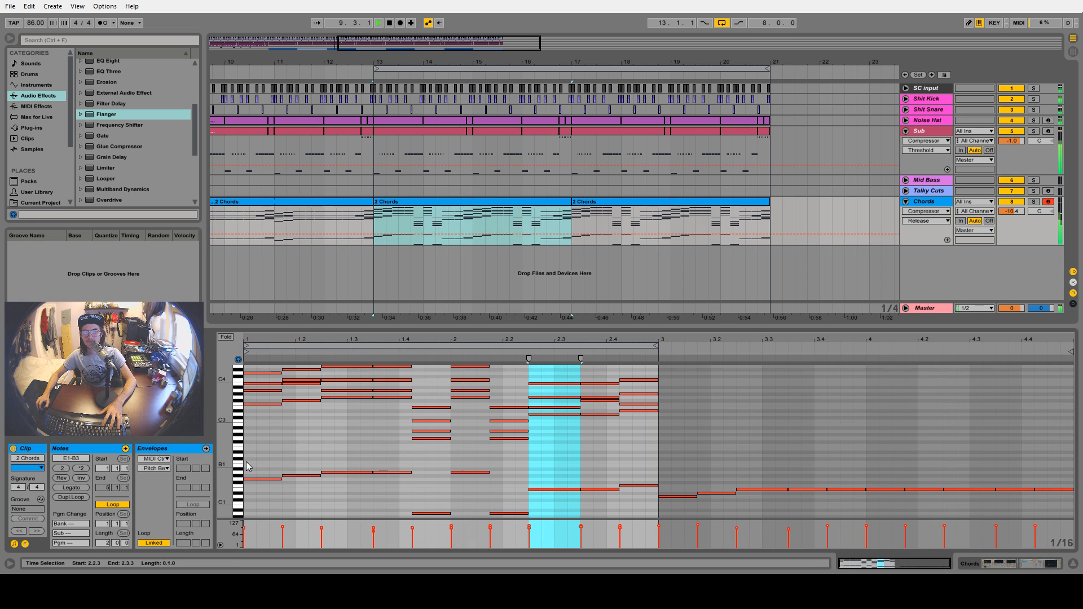
left_click(390, 129)
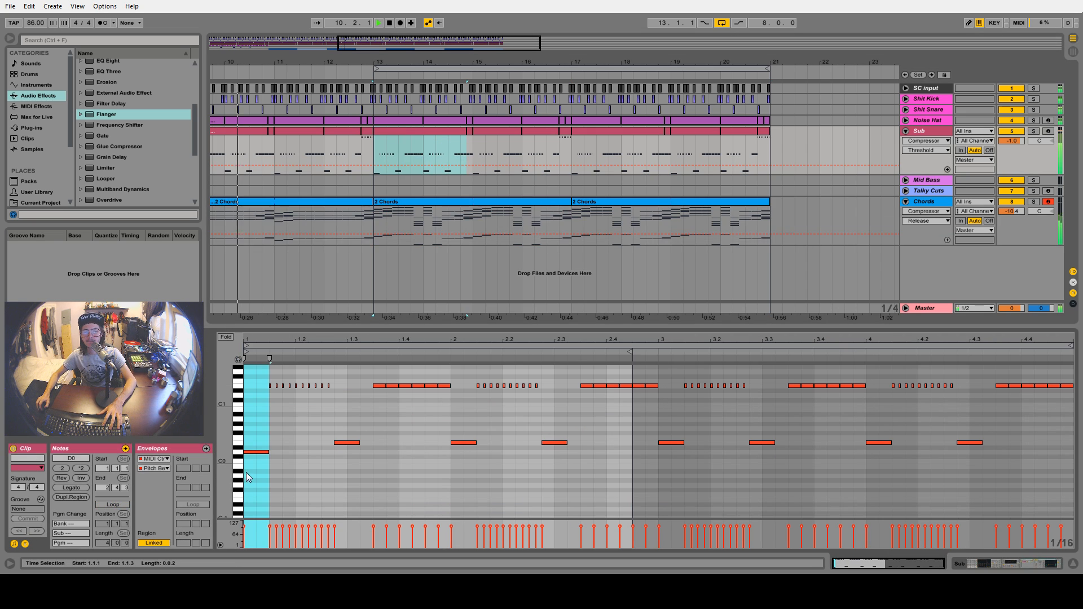
left_click(254, 452)
key("Up")
key("Up")
key("Up")
key("Up")
key("Up")
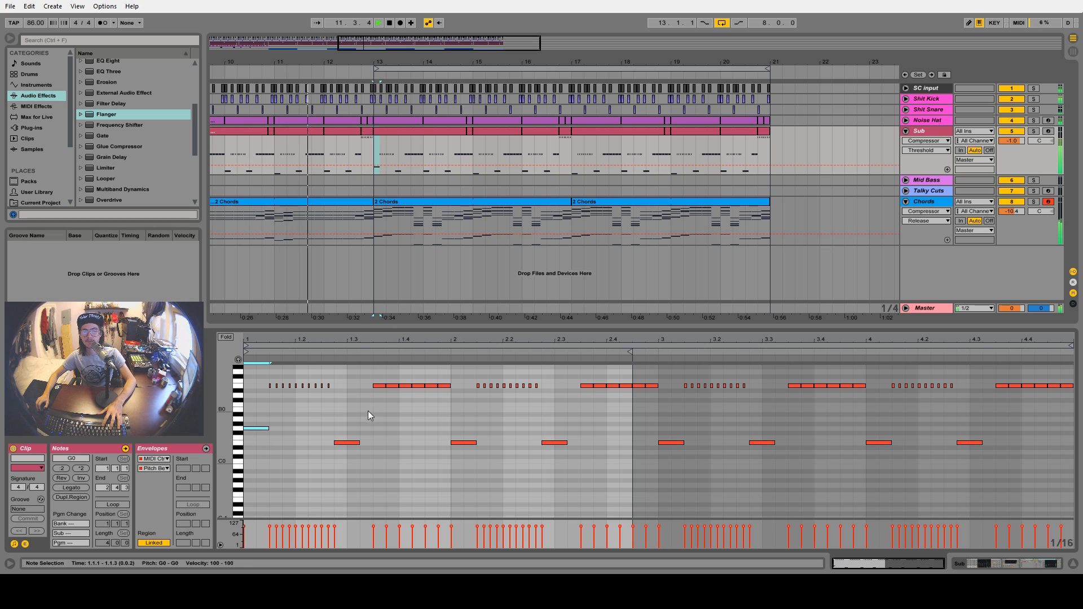
Raise the bar 13 Sub clip's low notes at 1.2.4 and 2.1.1 five semitones to A0
left_click(347, 443)
key("Up")
key("Up")
key("Up")
key("Up")
key("Up")
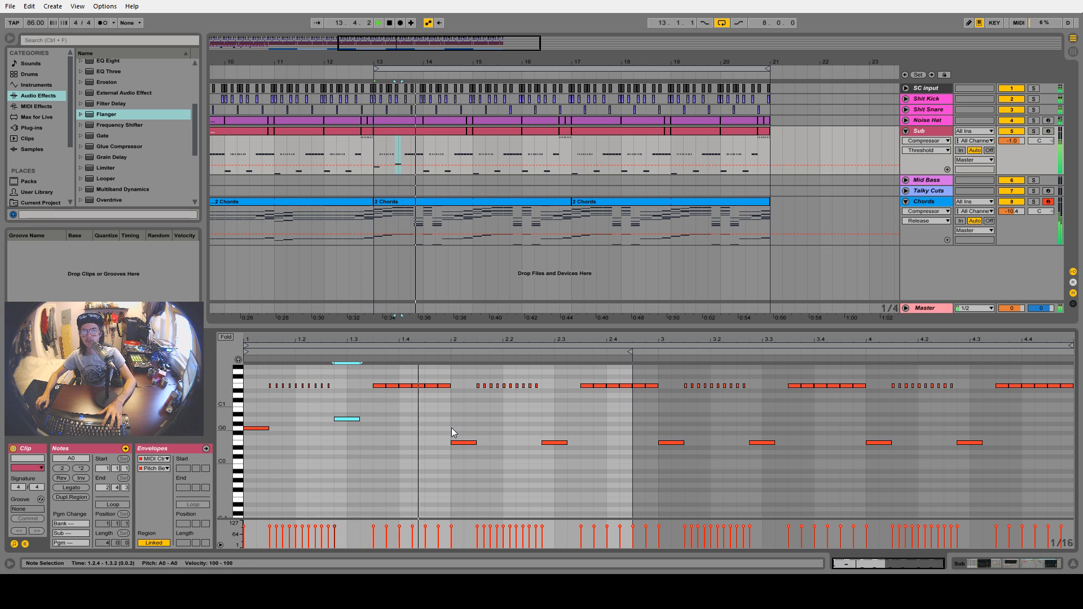
left_click(467, 443)
key("Up")
key("Up")
key("Up")
key("Up")
key("Up")
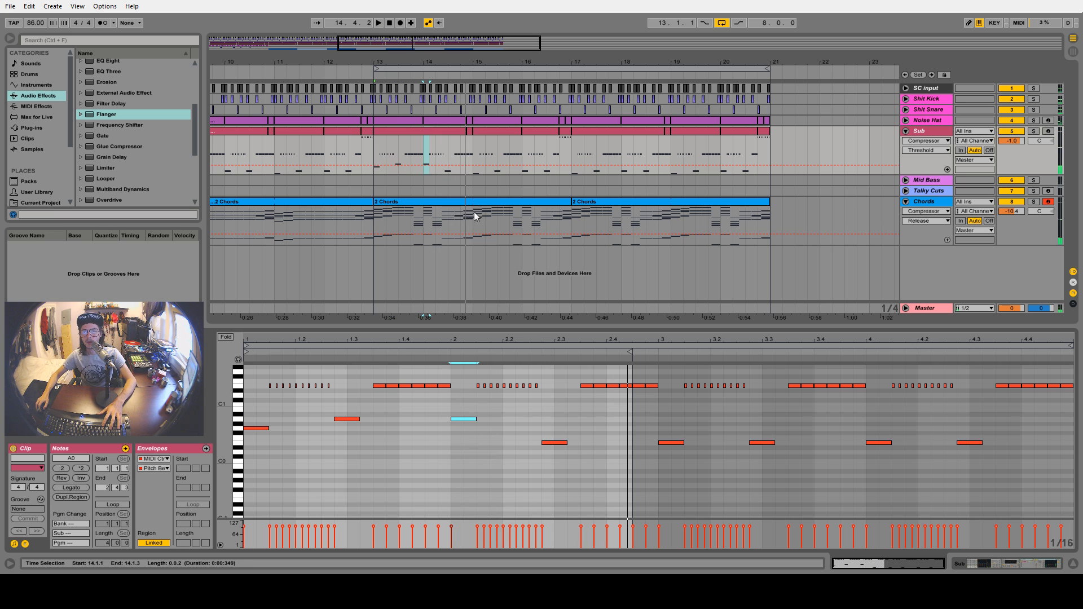
Play the edited Sub part from bar 13 and copy its clip to bar 15, ending at 16.4.1
left_click(374, 179)
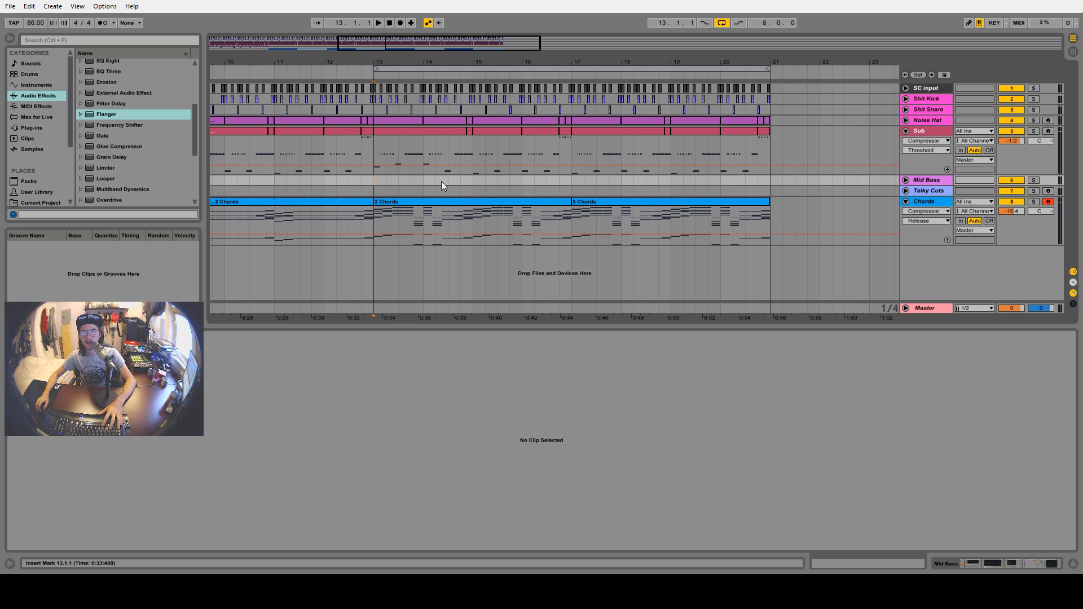
key("space")
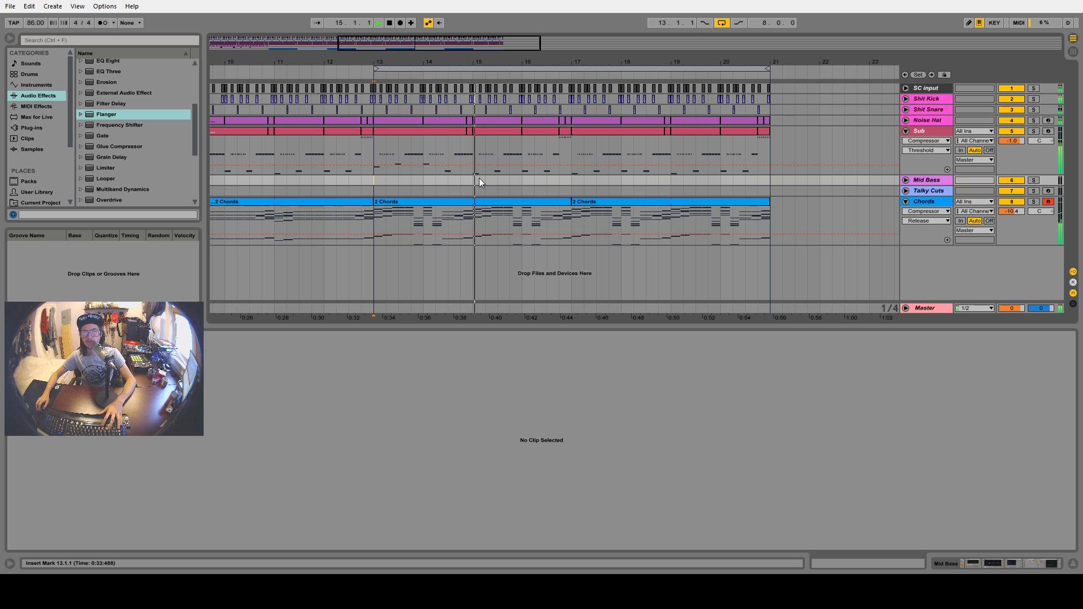
key("space")
left_click(448, 131)
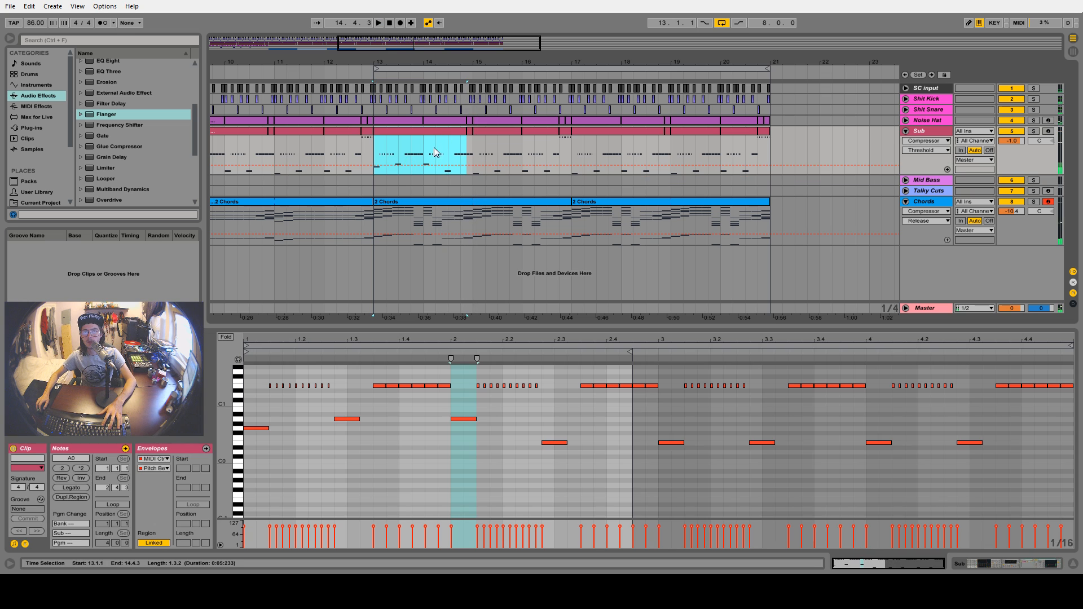
left_click_drag(463, 157, 517, 140)
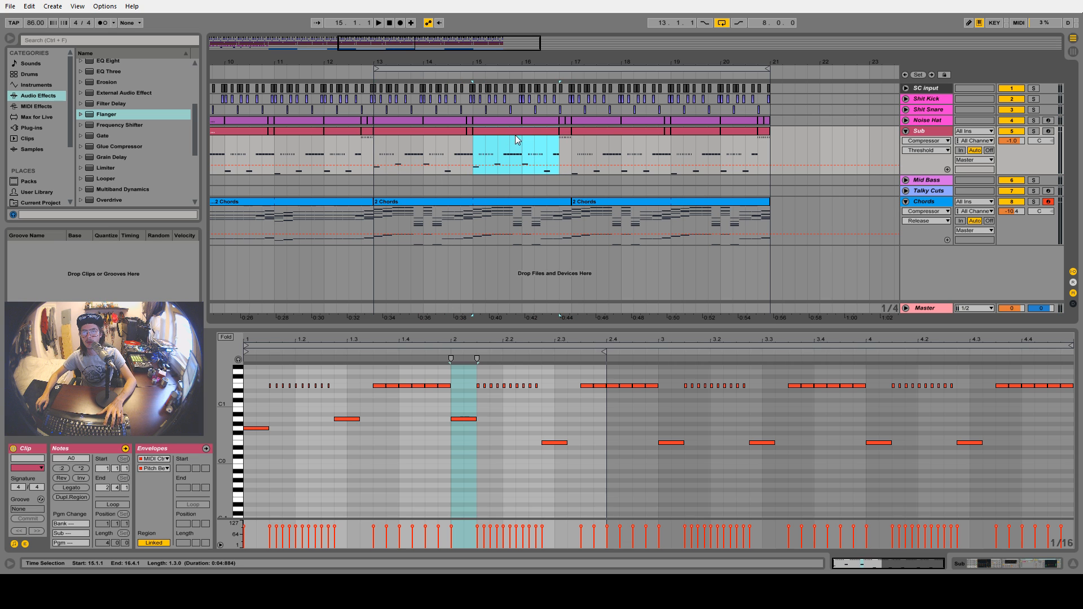
Recolour the two Chords clips in bars 13–21 pink
left_click(468, 207)
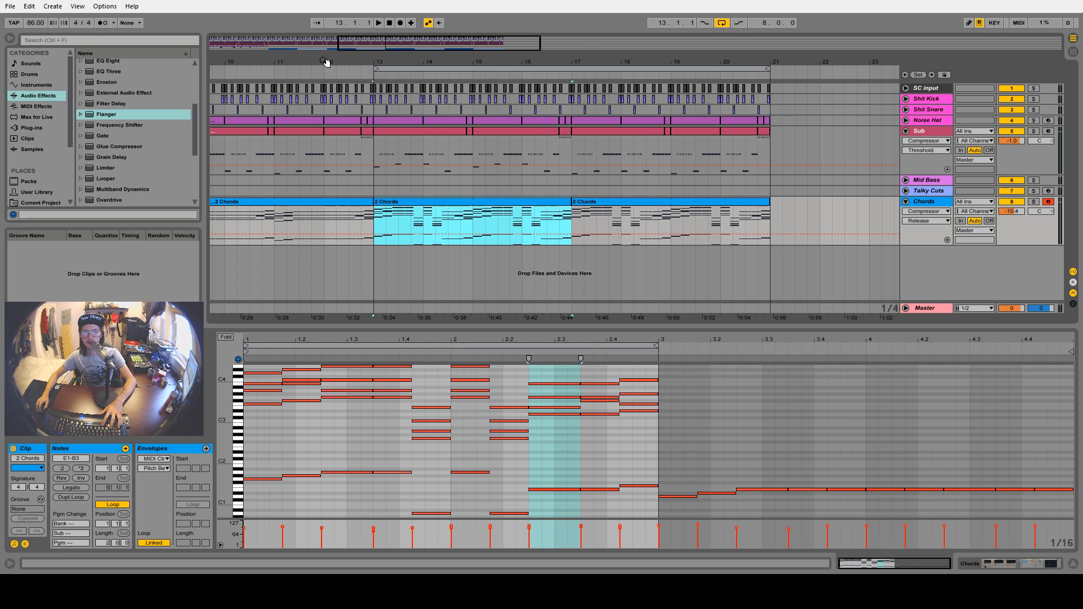
left_click_drag(326, 61, 326, 29)
left_click(417, 201, "shift")
right_click(417, 201)
left_click(531, 341)
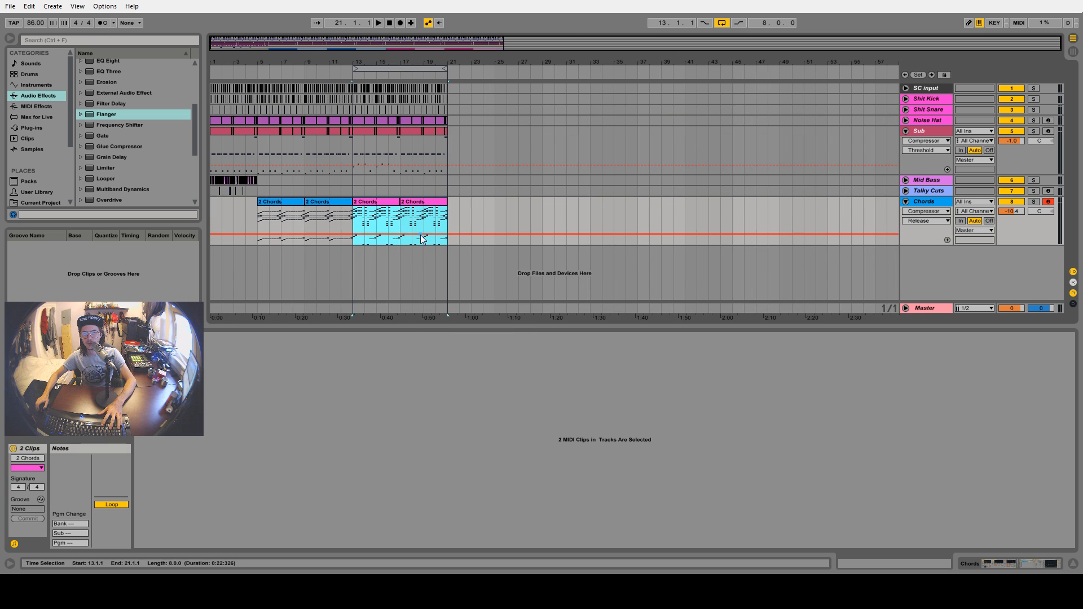
Copy the two blue Chords clips and the drum and Sub clips of bars 5–13 to bar 21
left_click(282, 217)
left_click(327, 209, "shift")
left_click_drag(326, 204, 516, 215)
left_click_drag(351, 148, 257, 84)
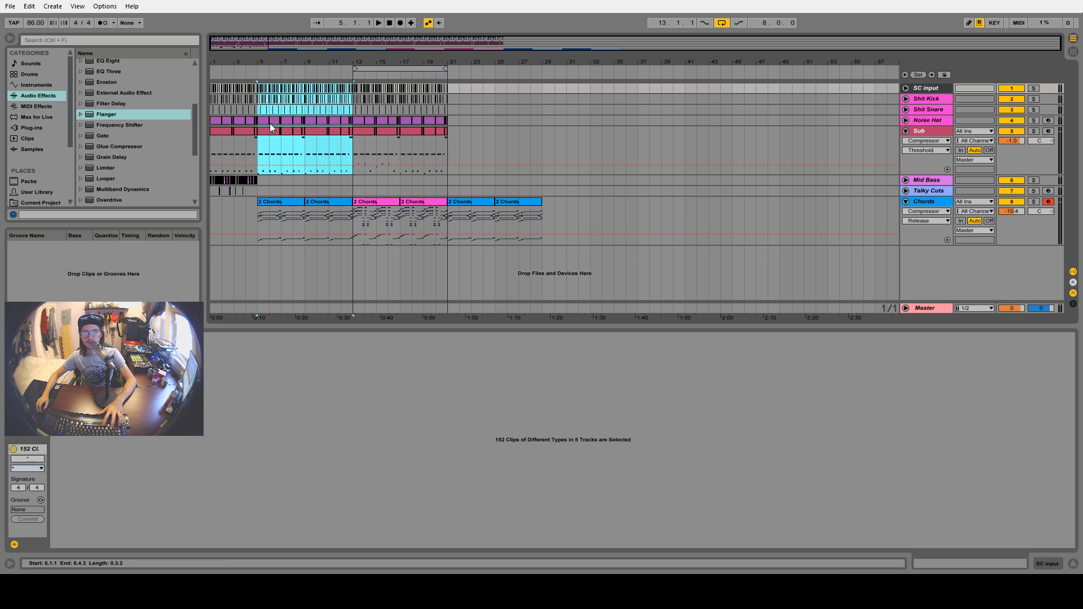
left_click_drag(273, 128, 482, 152)
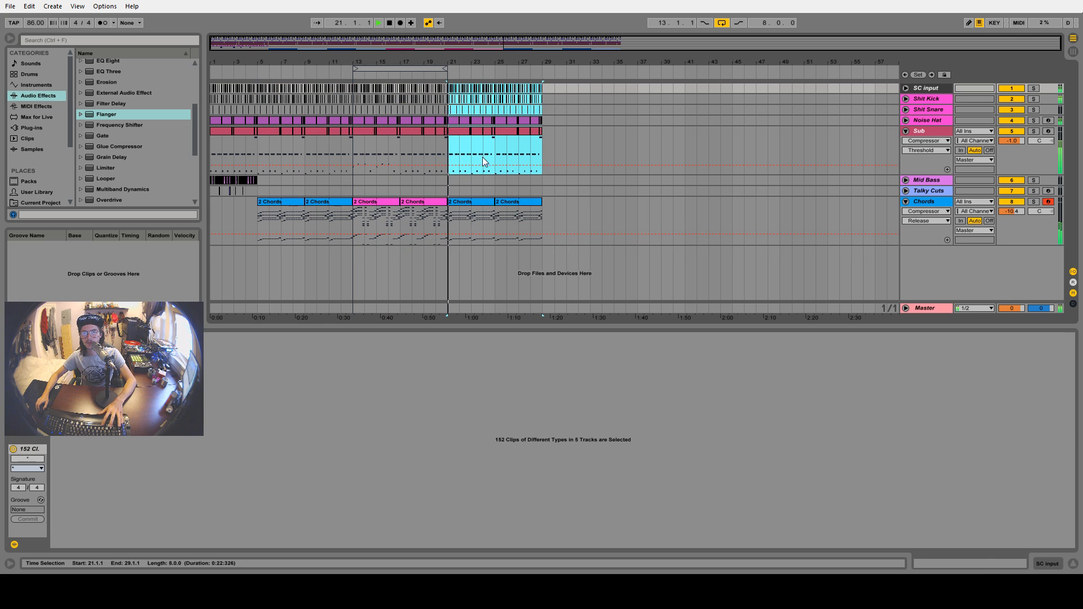
Turn off the arrangement loop and play the transition from the pink chords into bar 21
double_click(428, 211)
left_click_drag(441, 62, 450, 177)
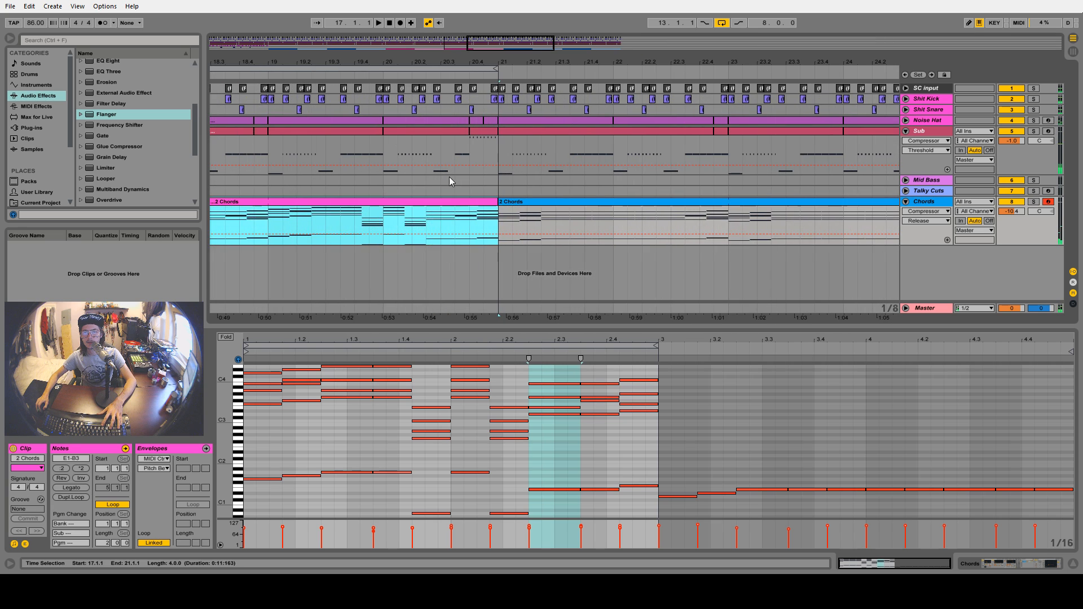
left_click(452, 189)
key("space")
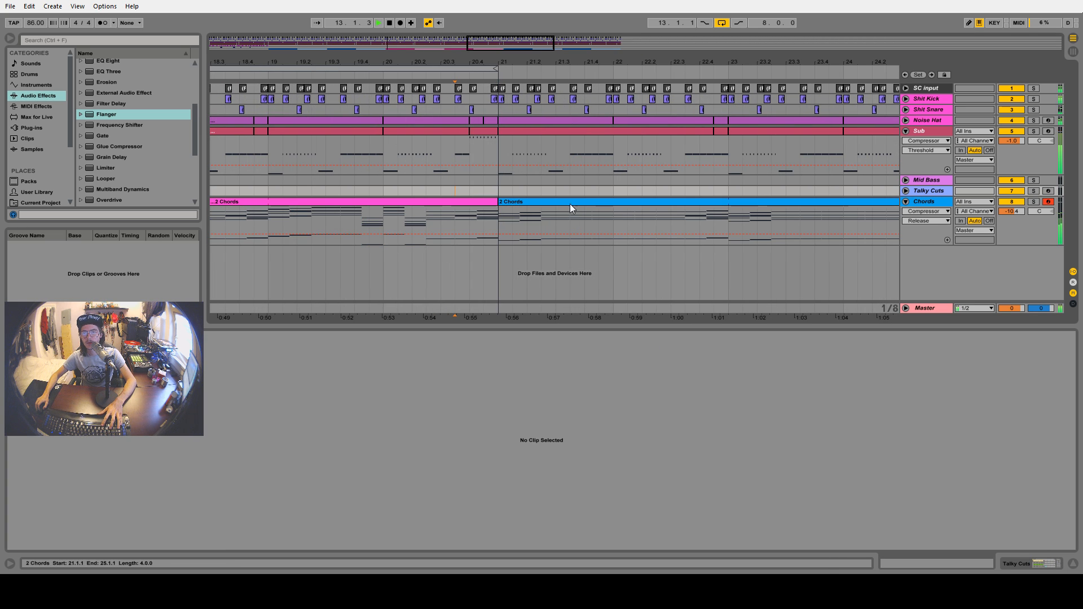
left_click(722, 23)
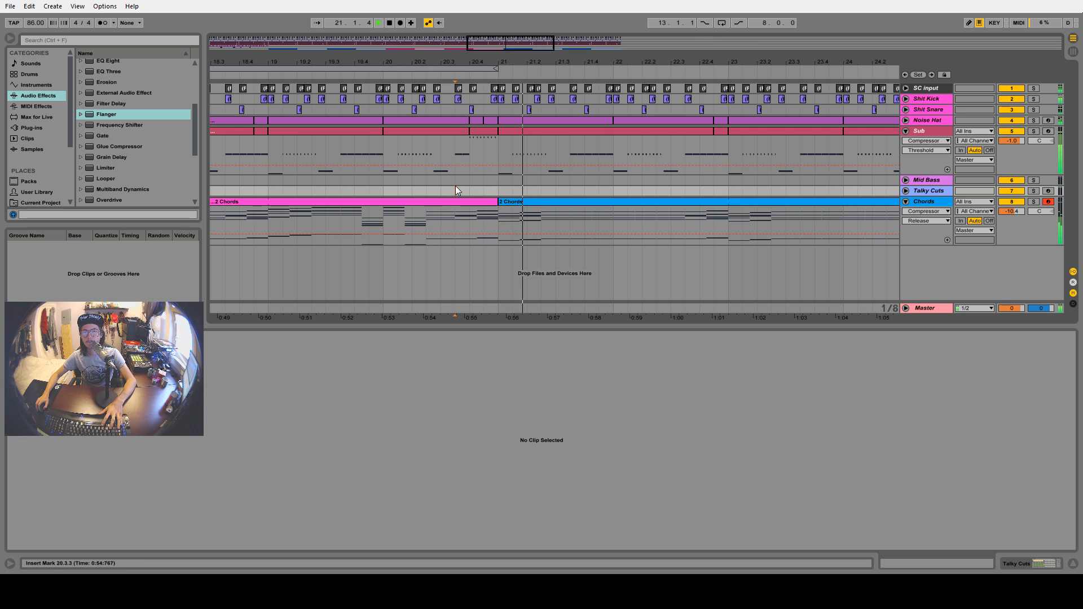
left_click_drag(466, 63, 511, 17)
key("space")
Open the first pink Chords clip and play it from bar 13
left_click(404, 206)
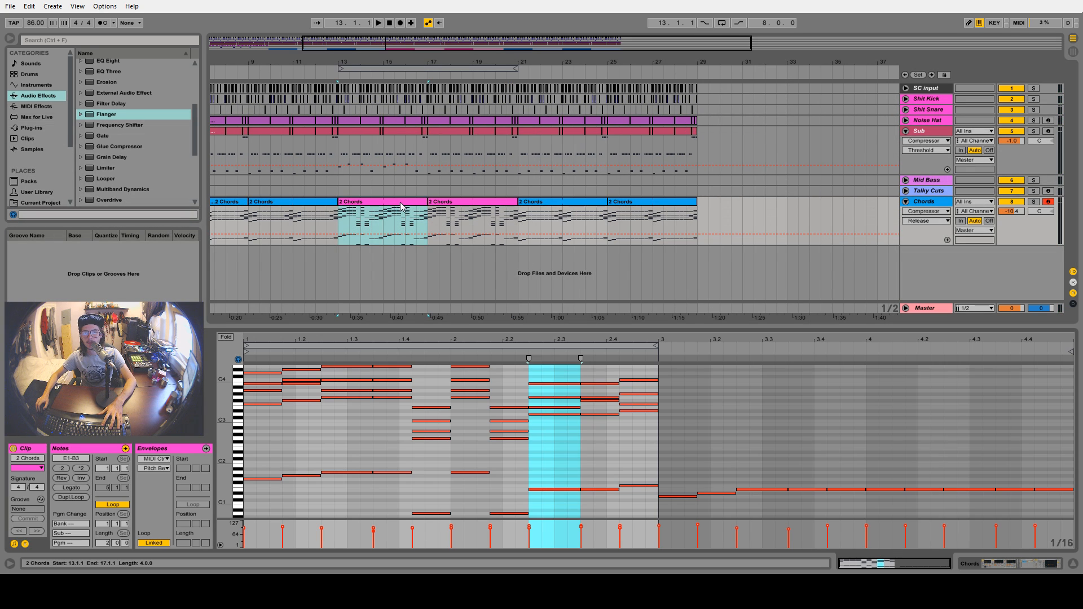
left_click(588, 447)
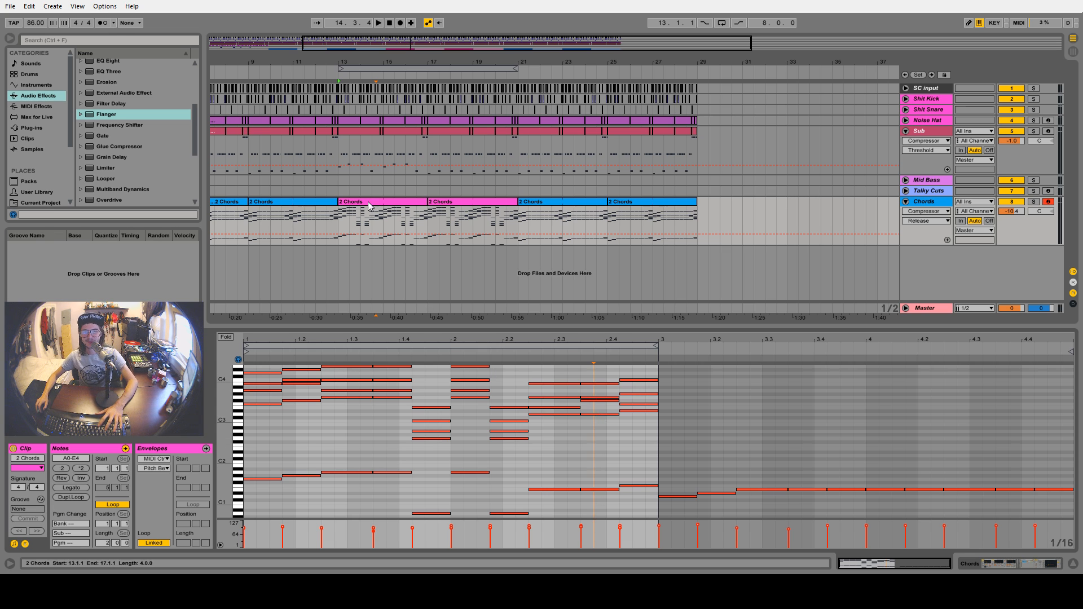
left_click(341, 223)
key("space")
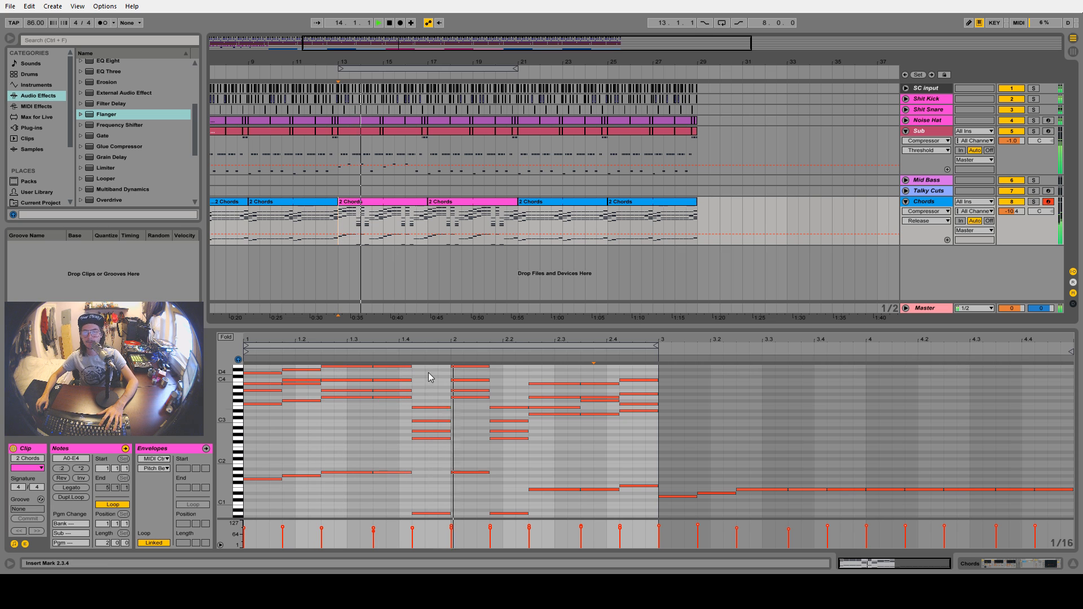
key("space")
Raise the chord at 2.2.3 in the pink Chords clip five semitones to A1–E4
left_click(552, 362)
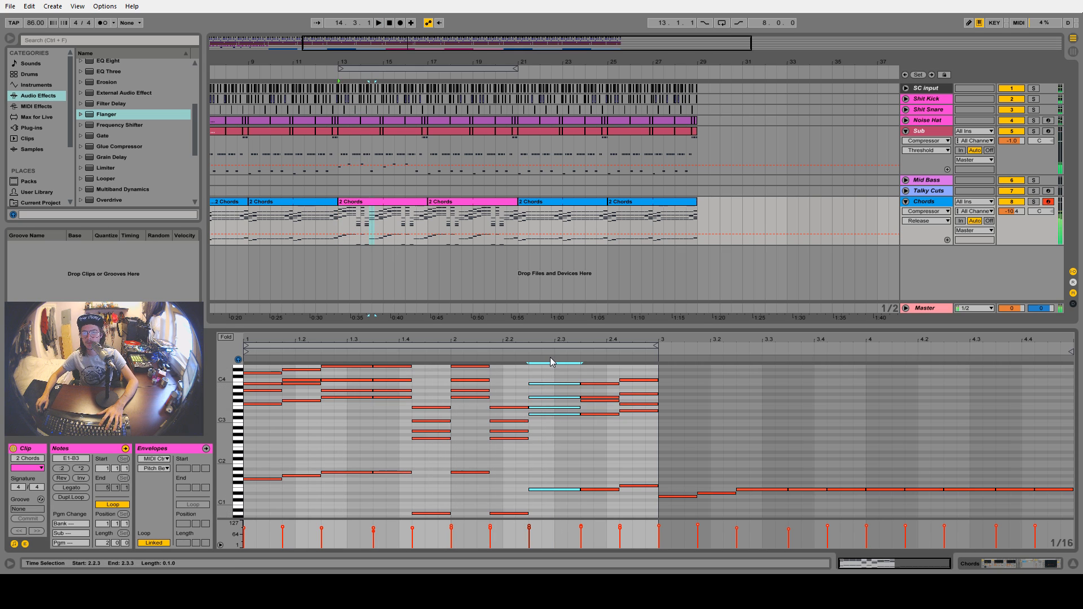
key("Up")
key("Up")
key("Up")
key("Up")
key("Up")
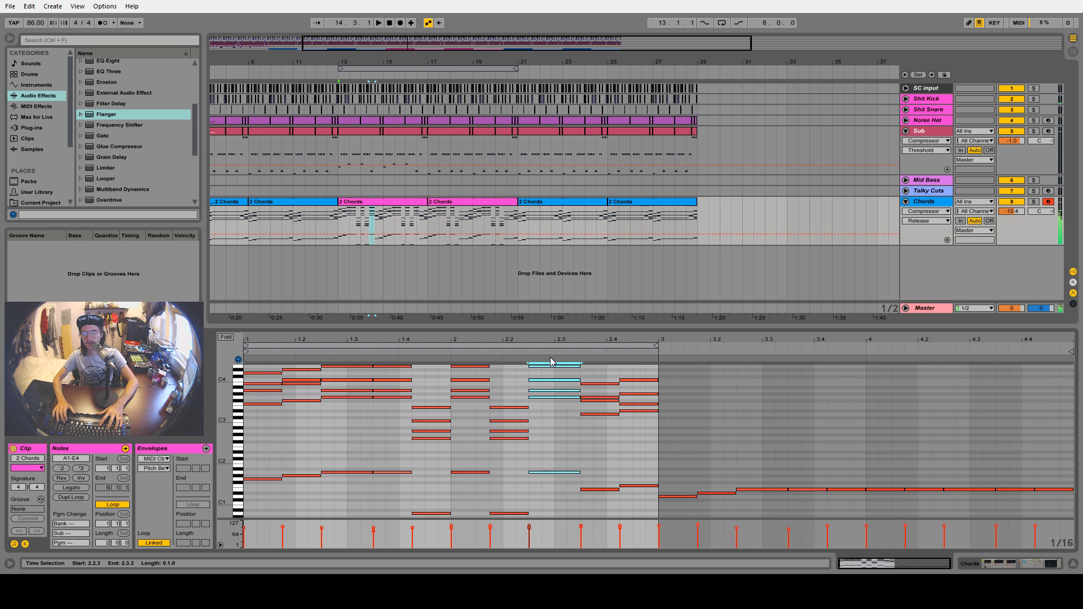
Raise the chord at 2.3.3 to an A1 bass and the clip's last chord to B1–F#4
left_click_drag(581, 364, 658, 364)
key("Up")
key("Up")
key("Up")
key("Up")
key("Up")
key("Up")
key("Up")
key("Up")
key("Up")
key("Up")
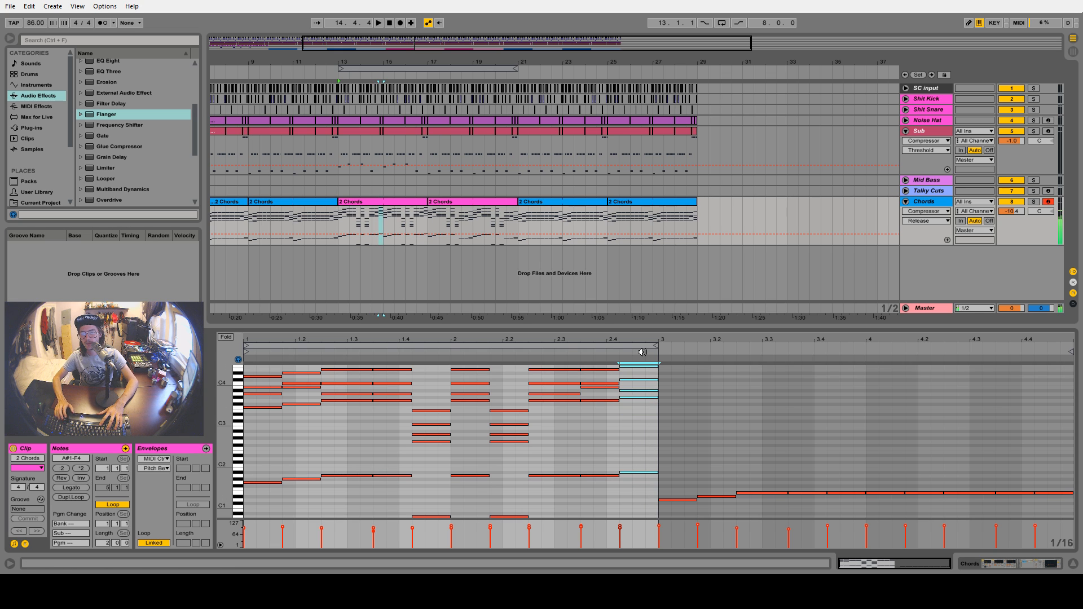
key("Up")
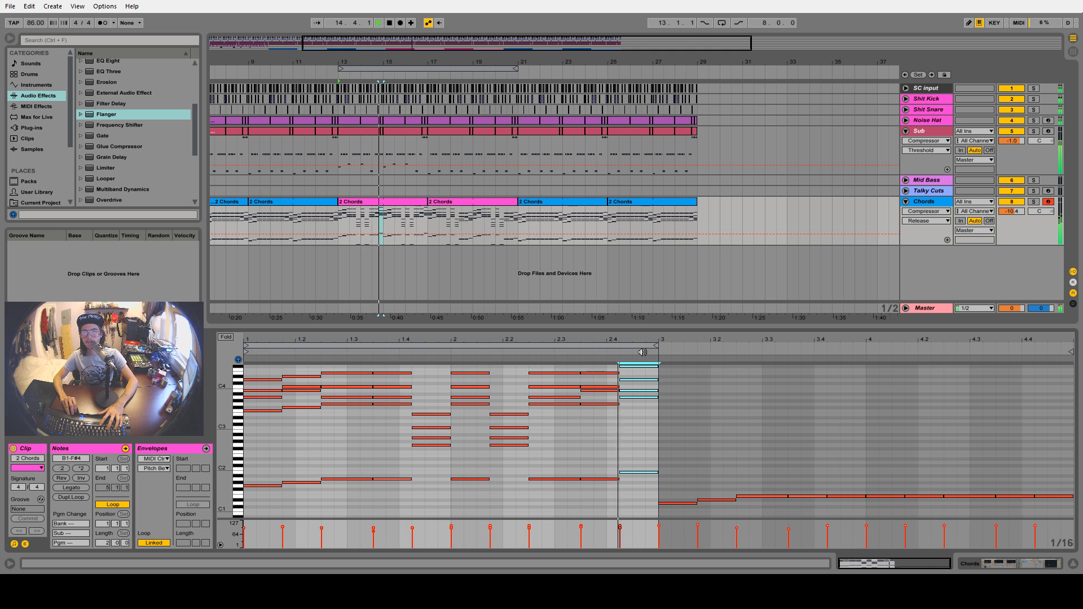
Raise the bar 13 Sub clip's low note at 2.2.4 to A0 and play from bar 13
key("space")
left_click(374, 132)
left_click(564, 442)
key("Up")
key("Up")
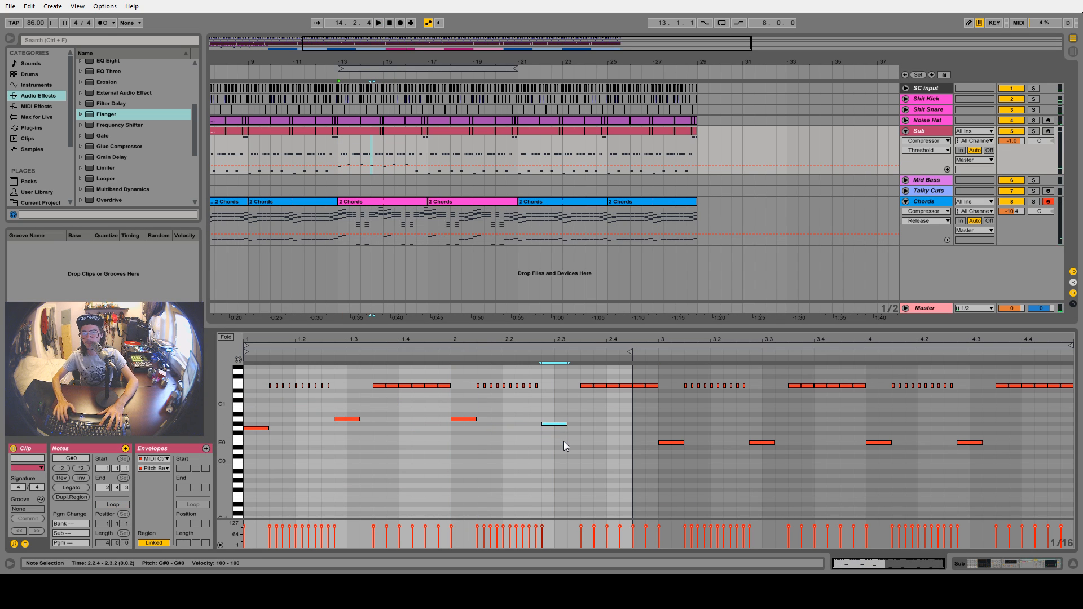
key("Up")
key("space")
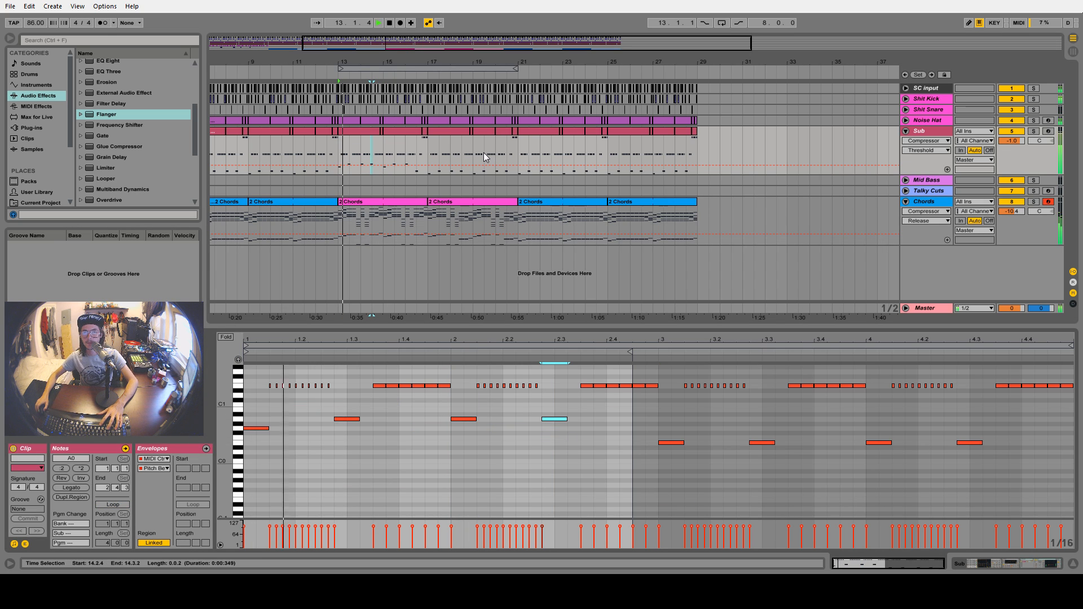
Duplicate the edited Sub clip from bar 13 to bar 15 and extend the following fill clip back to 16.4.1
left_click(361, 134)
key("ctrl+d")
left_click(411, 131)
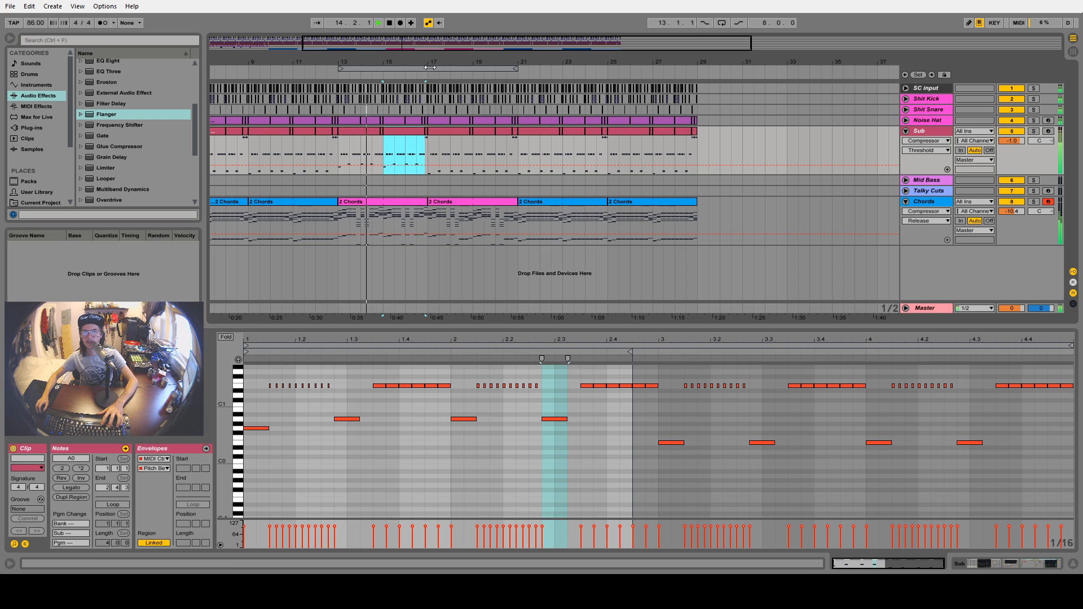
left_click_drag(430, 68, 428, 109)
left_click(423, 132)
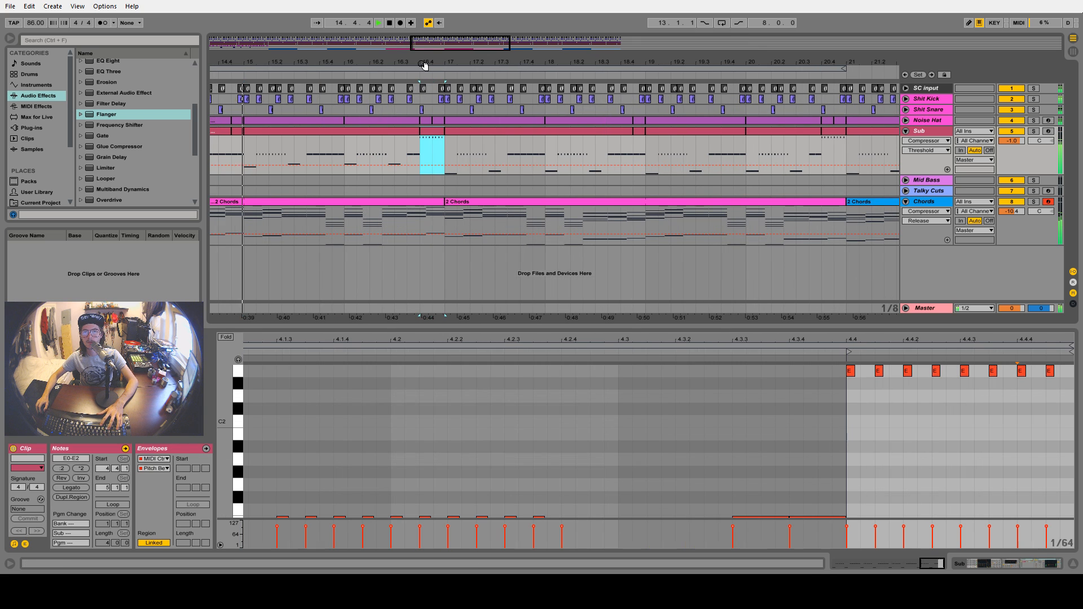
left_click_drag(424, 66, 424, 25)
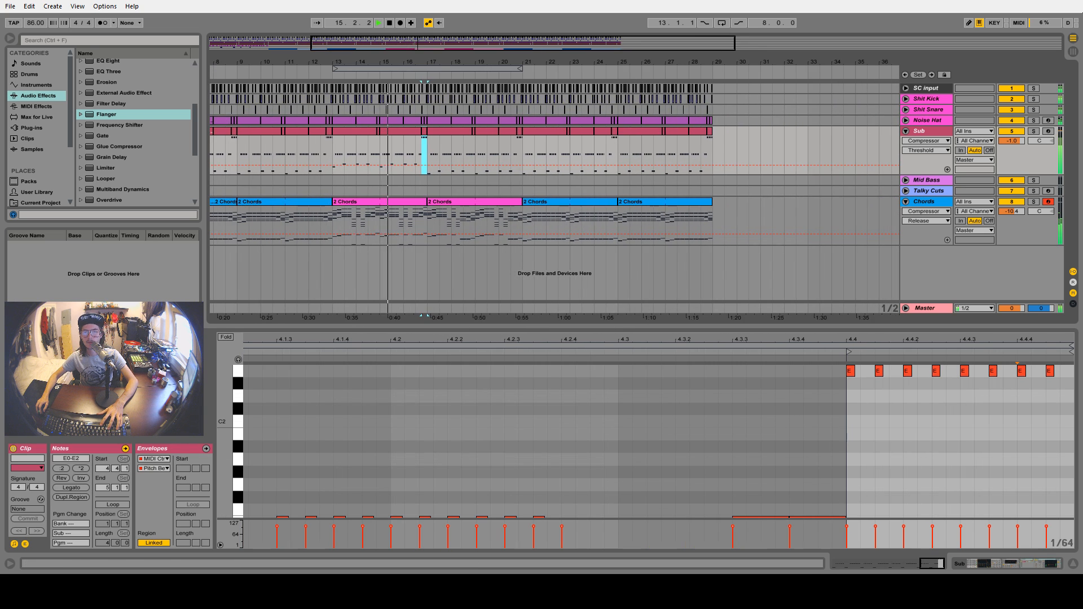
Copy the edited Sub clips from bars 13–16 to bar 17
left_click(375, 203)
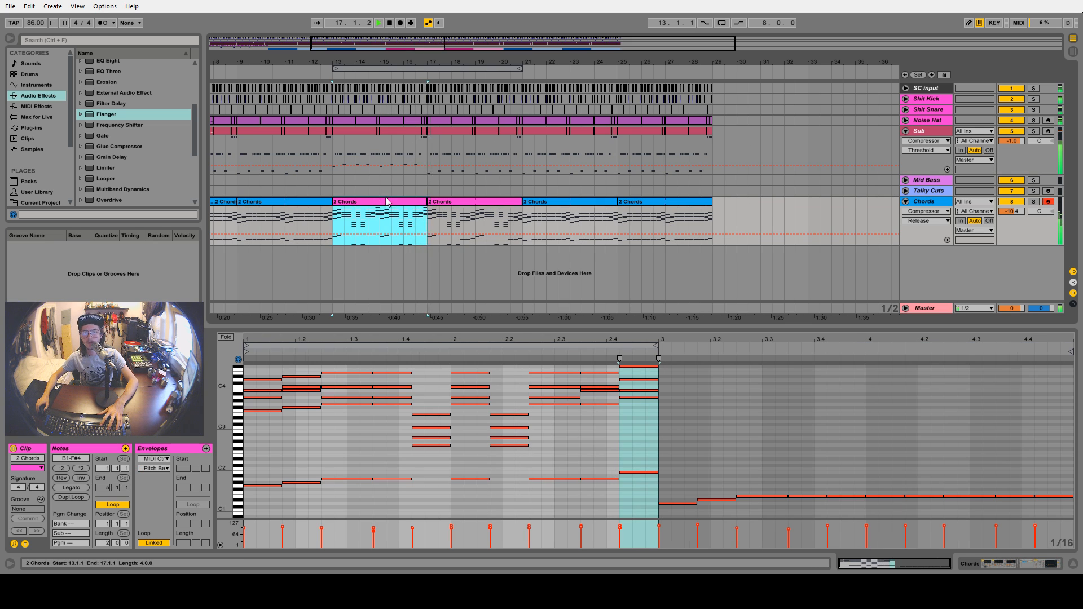
left_click(364, 134)
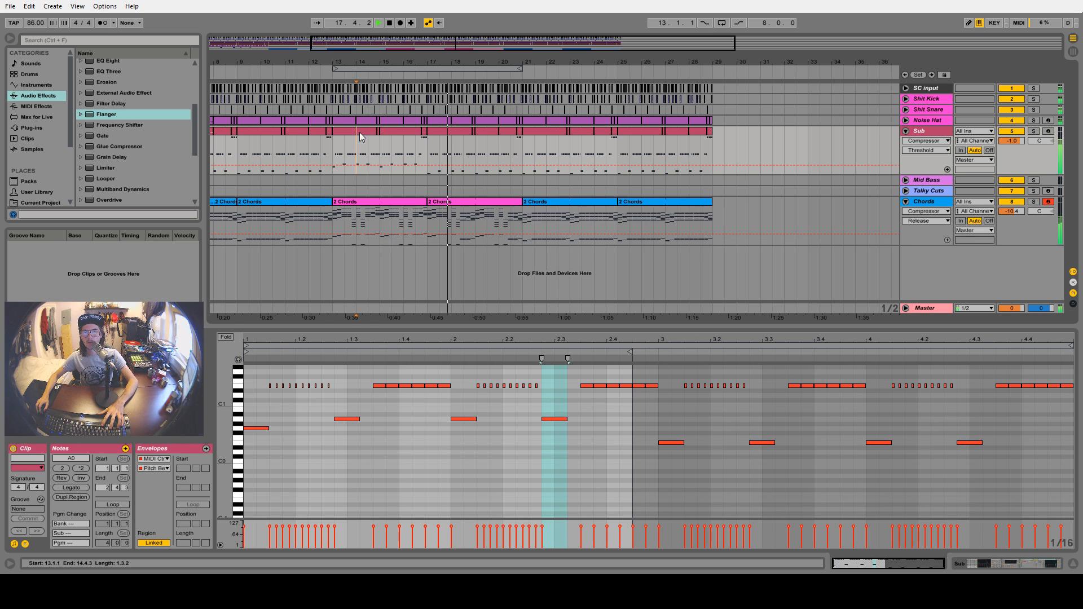
left_click(408, 131, "shift")
left_click_drag(405, 131, 500, 135)
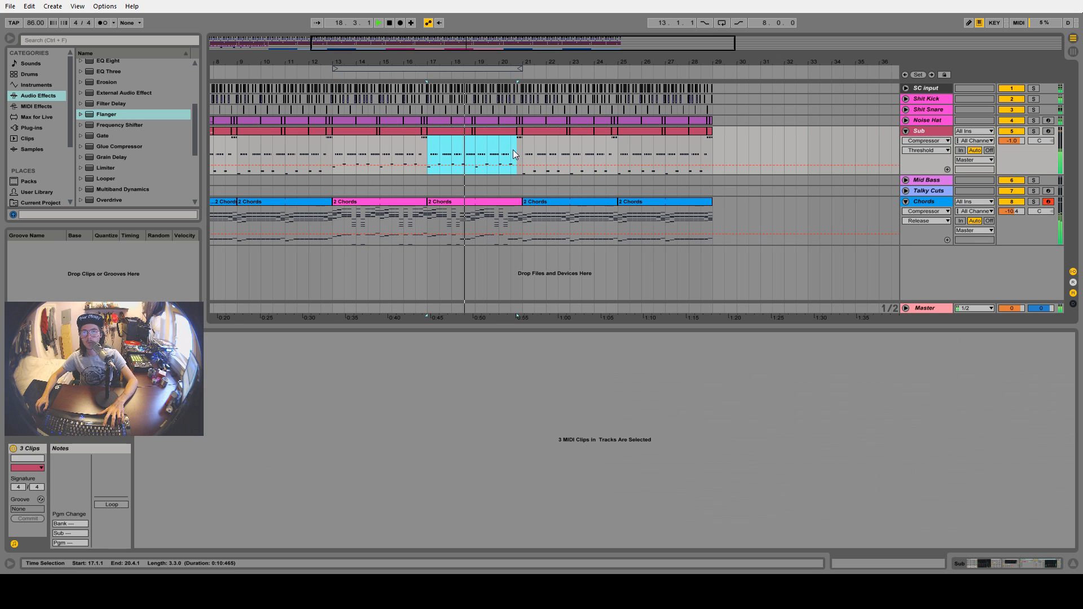
Extend the pink Chords clip starting at bar 13 to bar 19, leaving the alternate ending clip in bars 19–21
left_click(524, 154)
left_click_drag(426, 202, 475, 202)
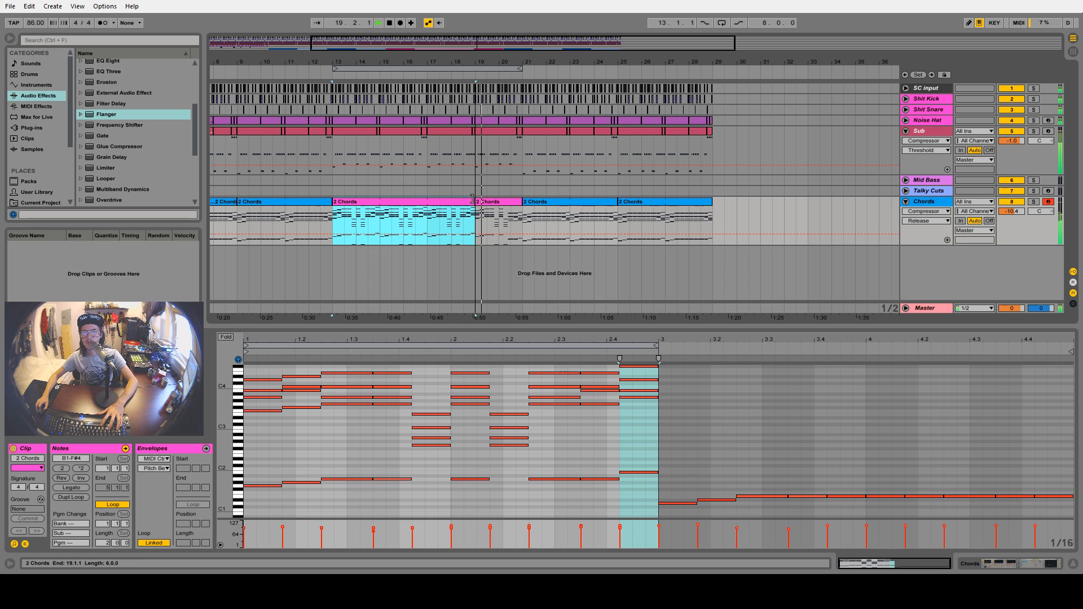
left_click(501, 202)
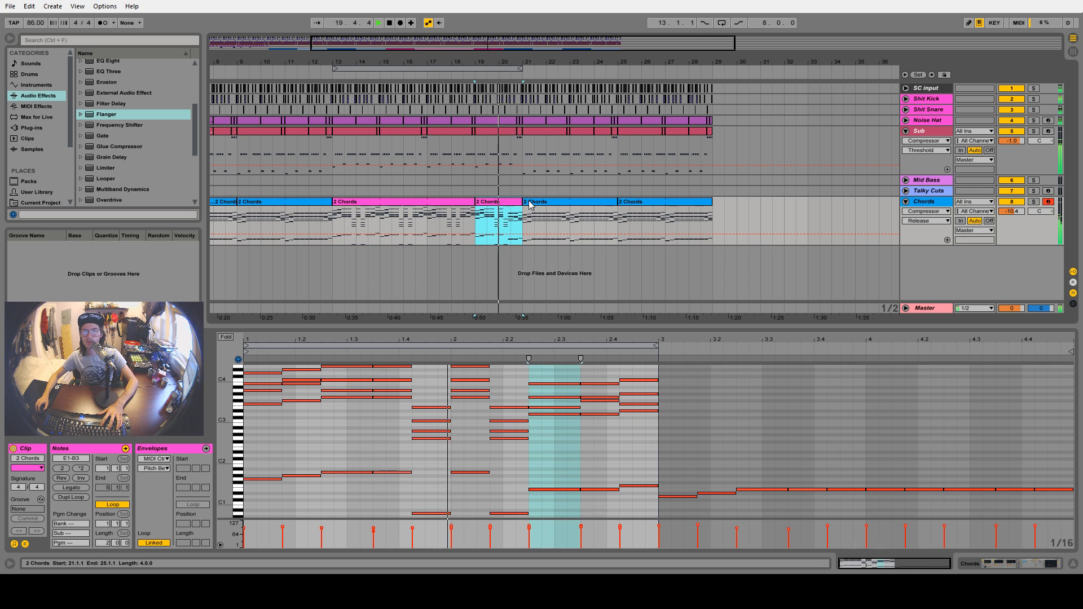
Stop playback and lower the low note at 2.2.4 in the bar 19 Sub clip to E0
left_click(503, 137)
key("space")
left_click(555, 432)
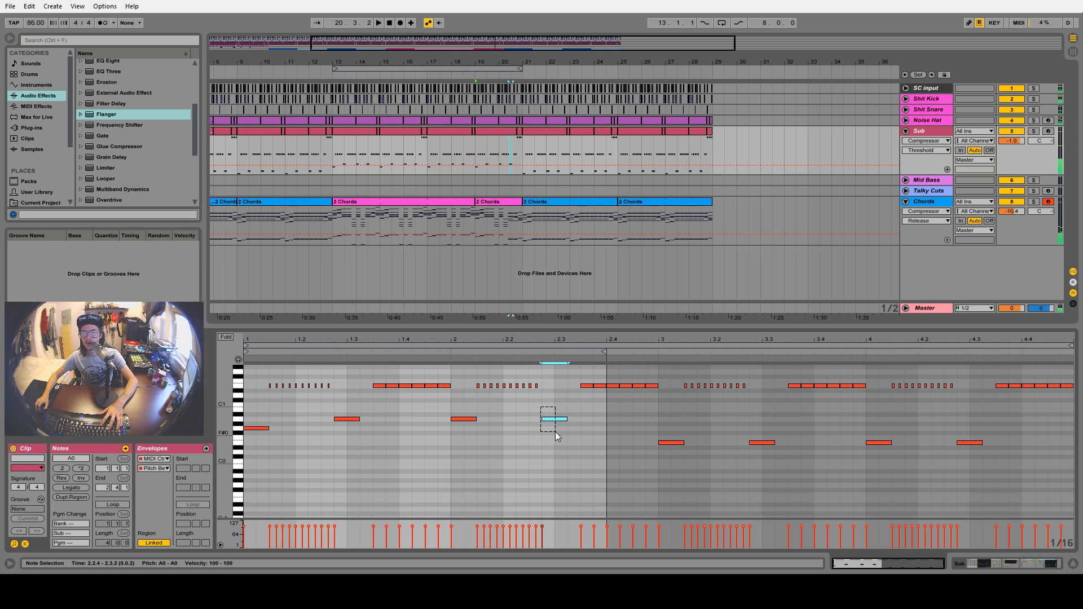
key("Down")
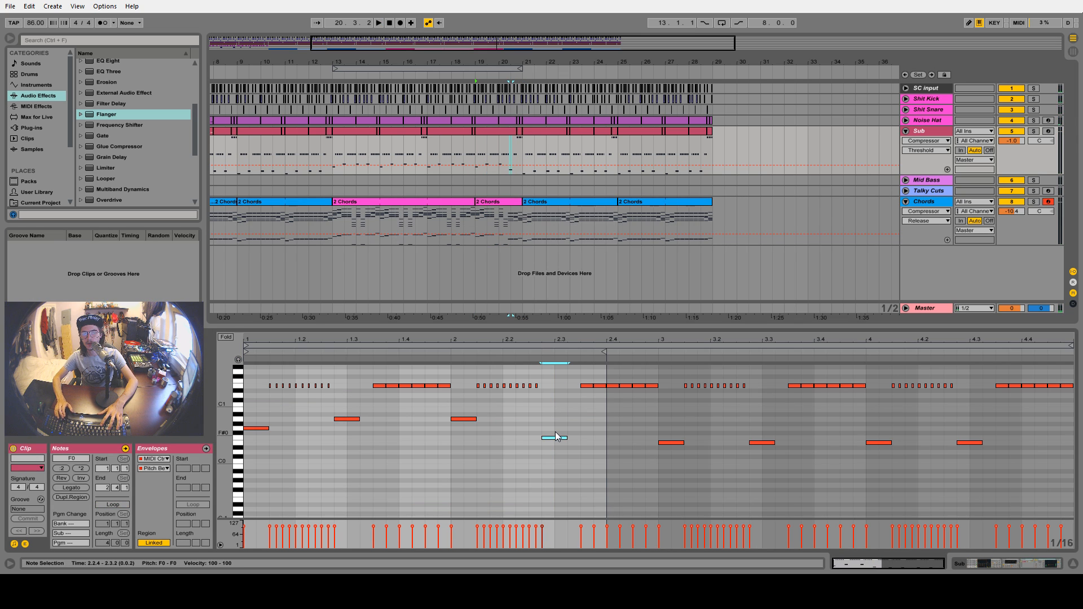
key("Down")
left_click_drag(512, 62, 529, 211)
key("Down")
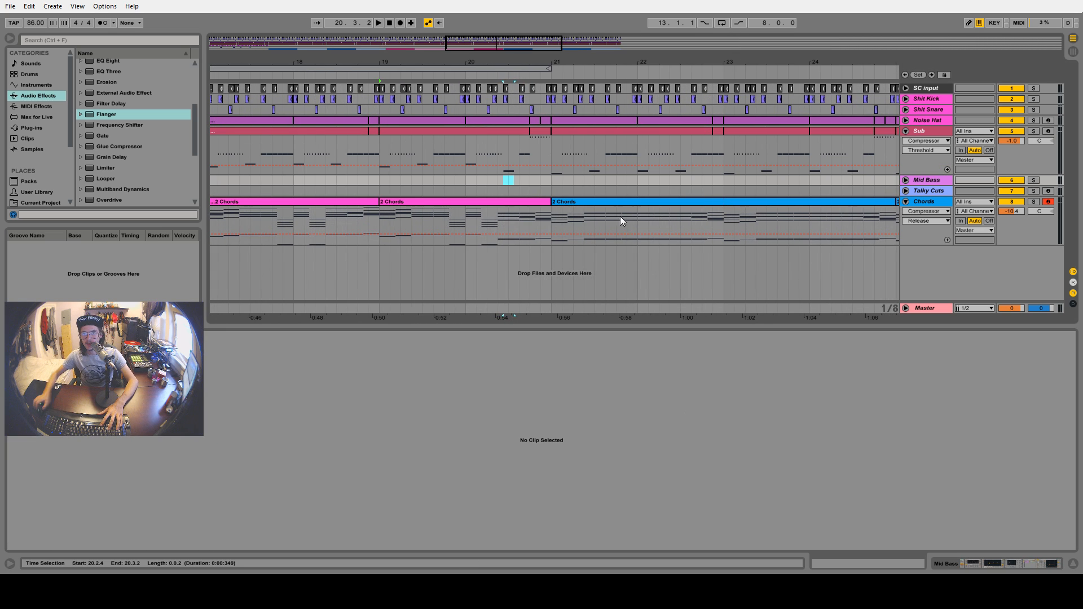
left_click(520, 137)
left_click(568, 462)
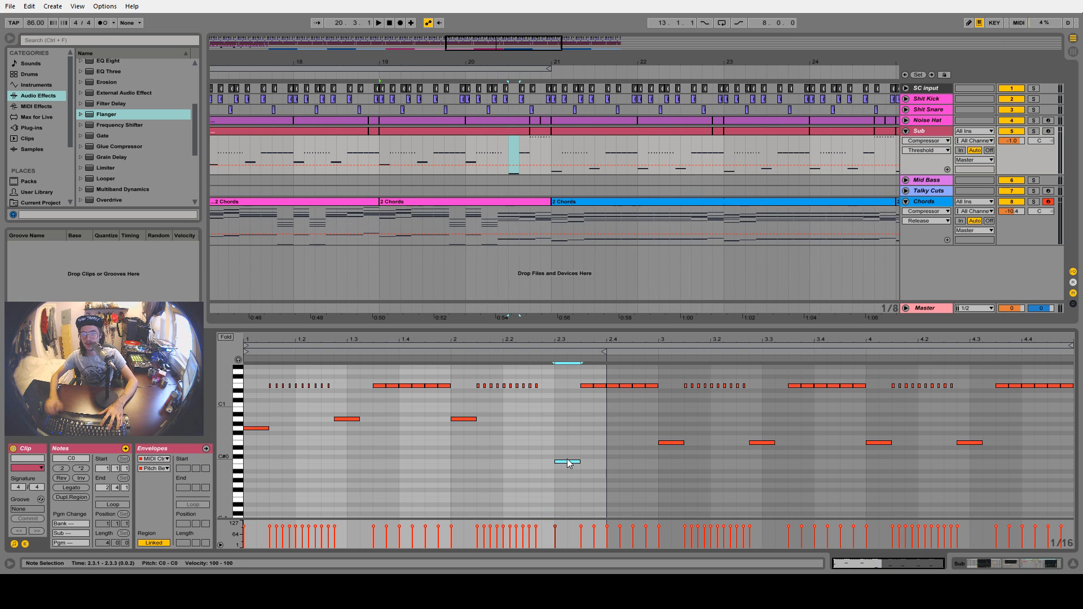
key("Up")
key("Up")
key("Up")
key("Up")
key("Left")
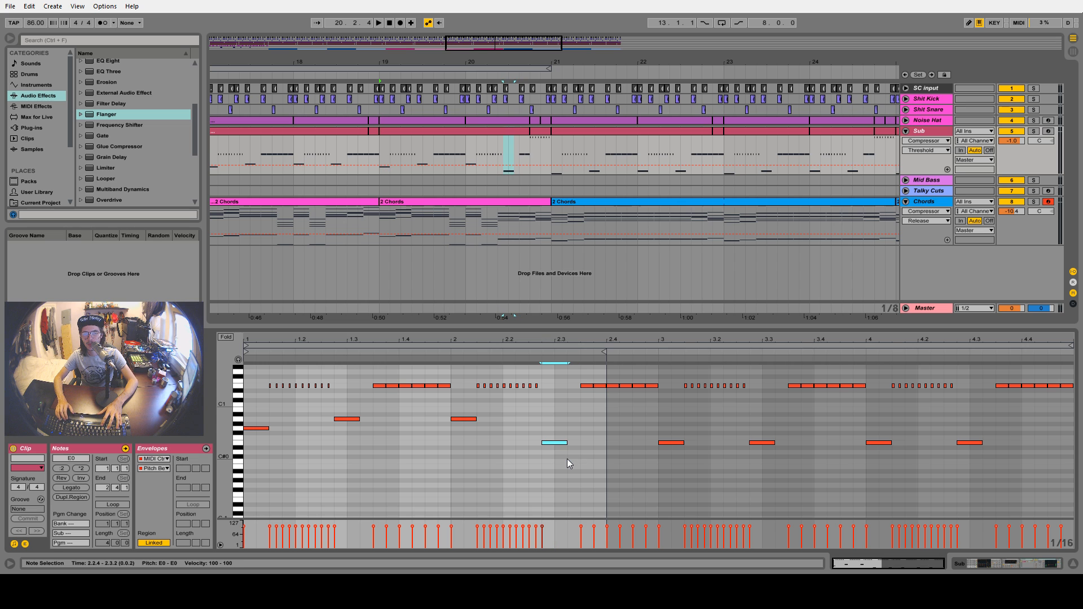
key("Up")
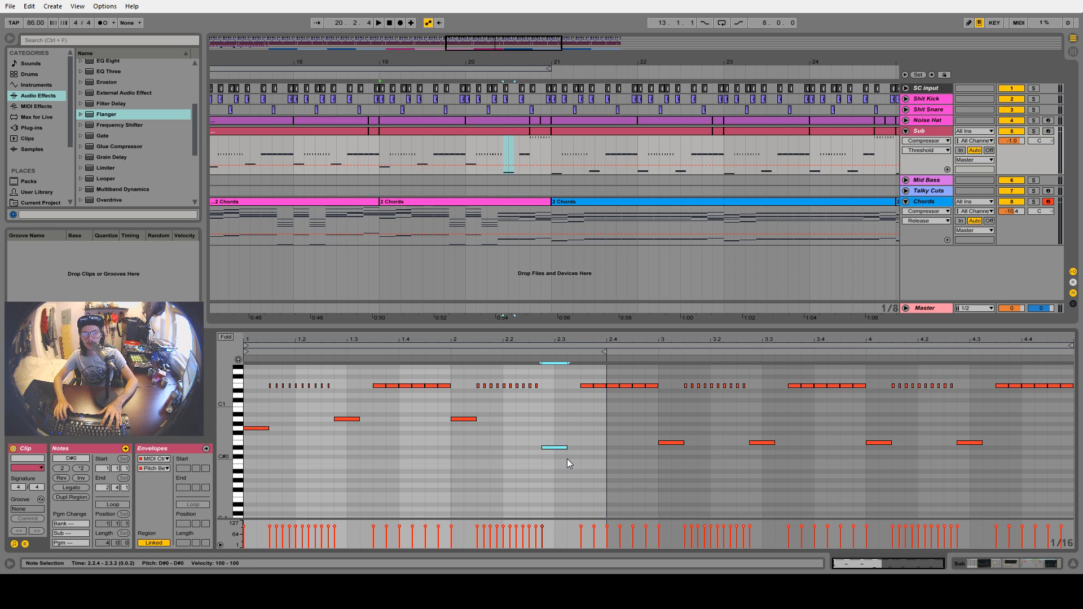
key("Down")
Play the edited ending around bar 20 through the transition into bar 21, then stop
left_click(465, 140)
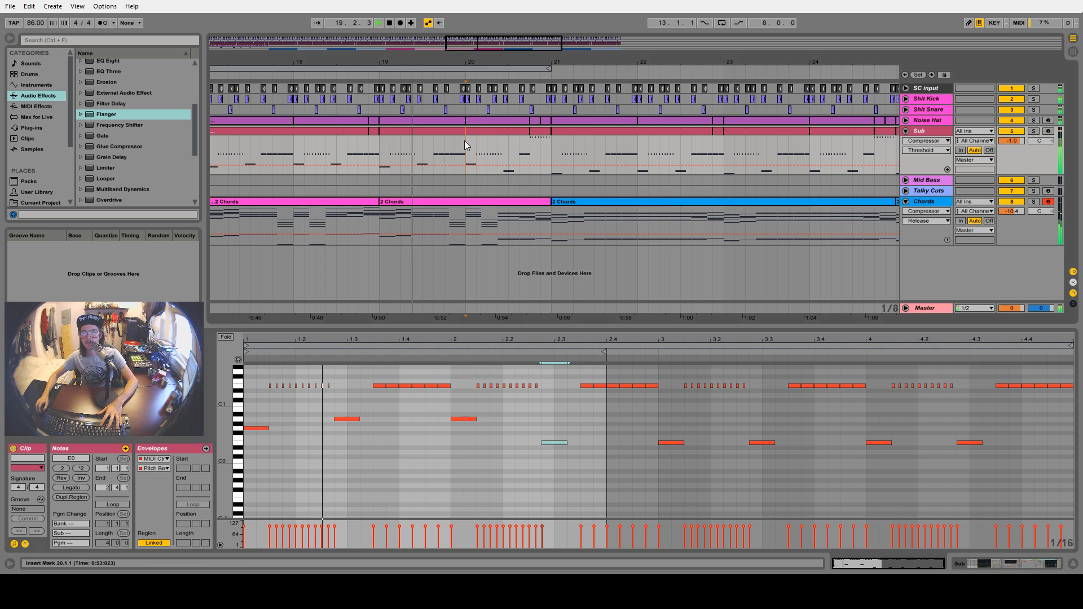
key("space")
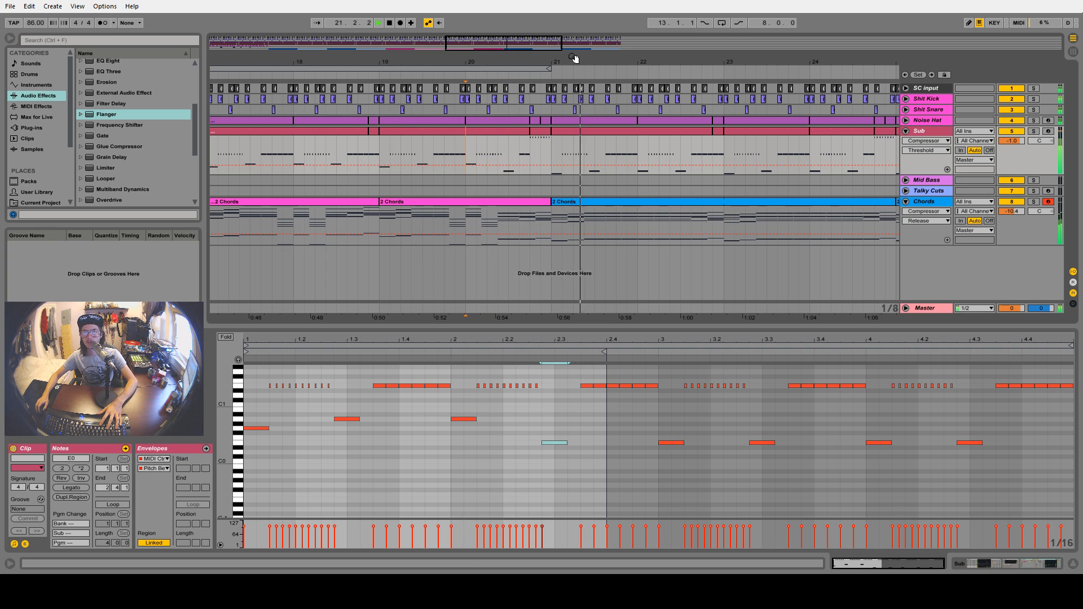
key("minus")
key("minus")
key("minus")
key("space")
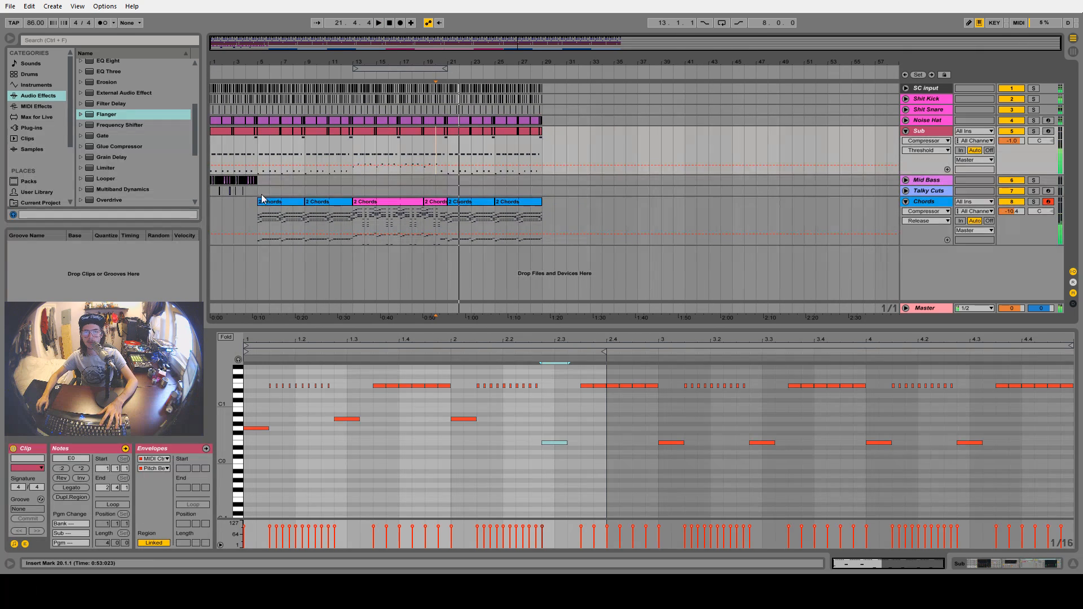
Play the arrangement from bar 5 and skip ahead to the section before bar 13
left_click(262, 189)
key("space")
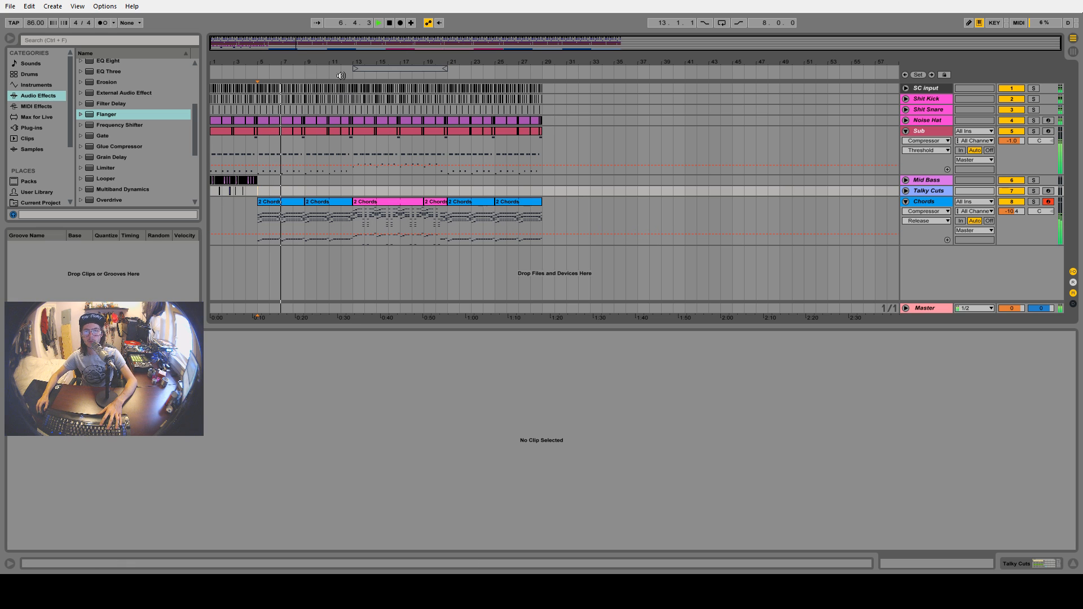
left_click(341, 75)
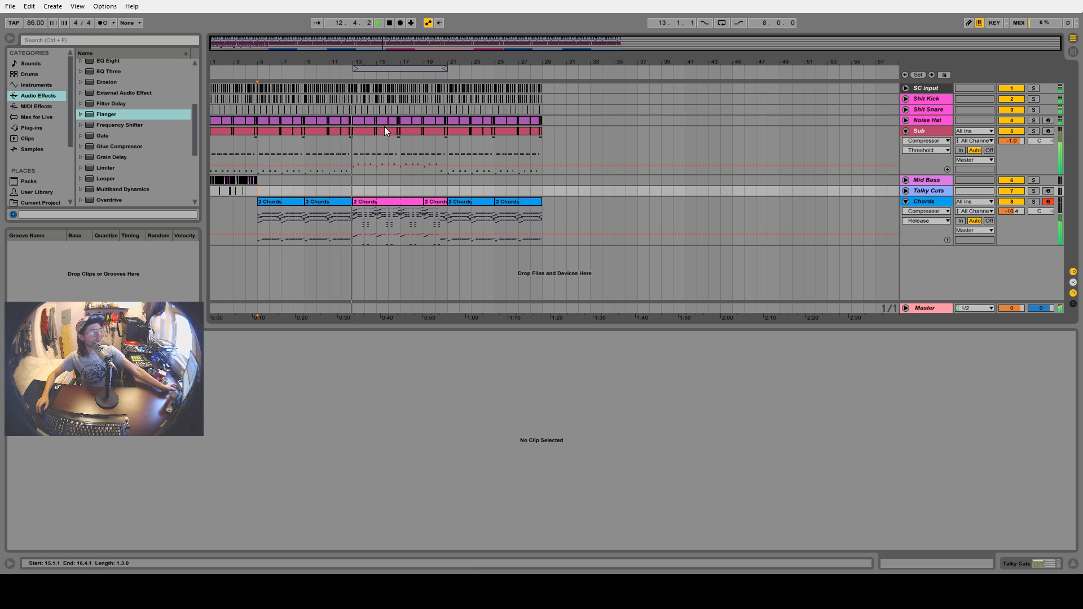
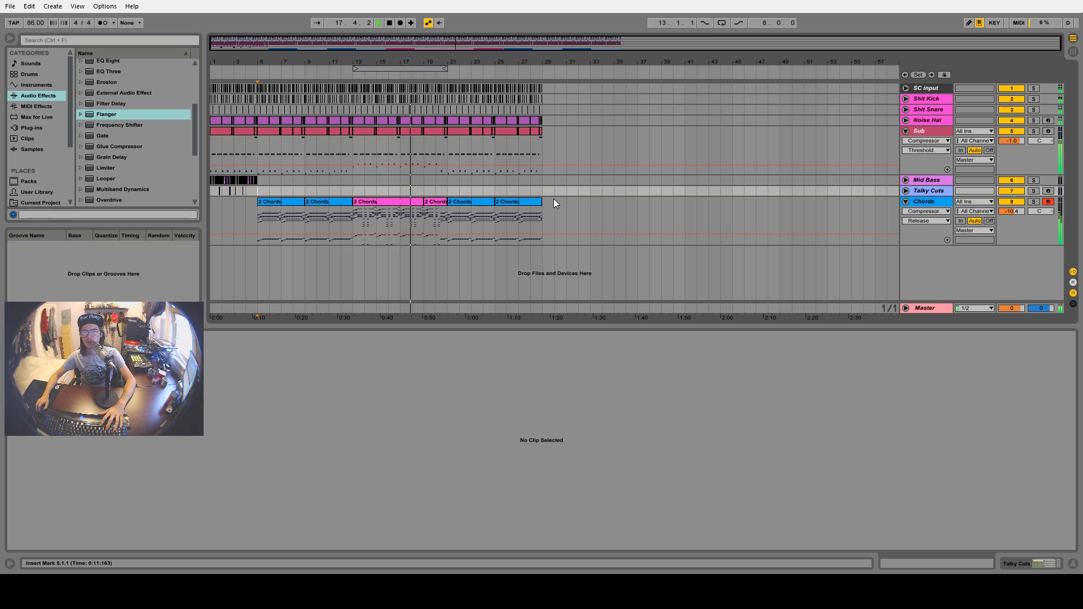
Consolidate the two pink Chords clips in bars 13–21 into one clip and rename it Bridge
left_click(403, 204)
left_click(437, 204, "shift")
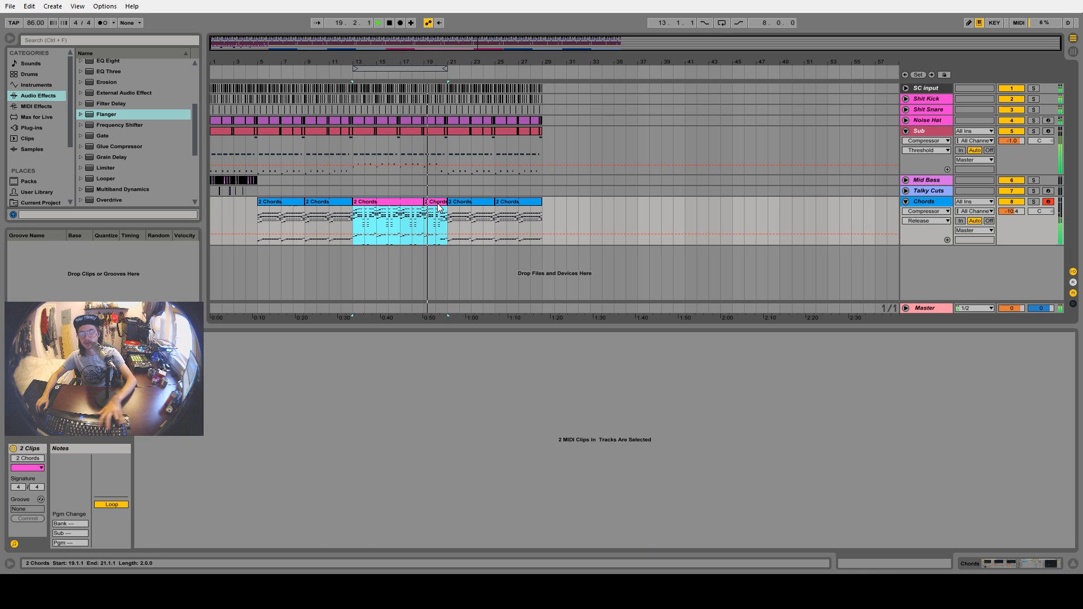
key("ctrl+j")
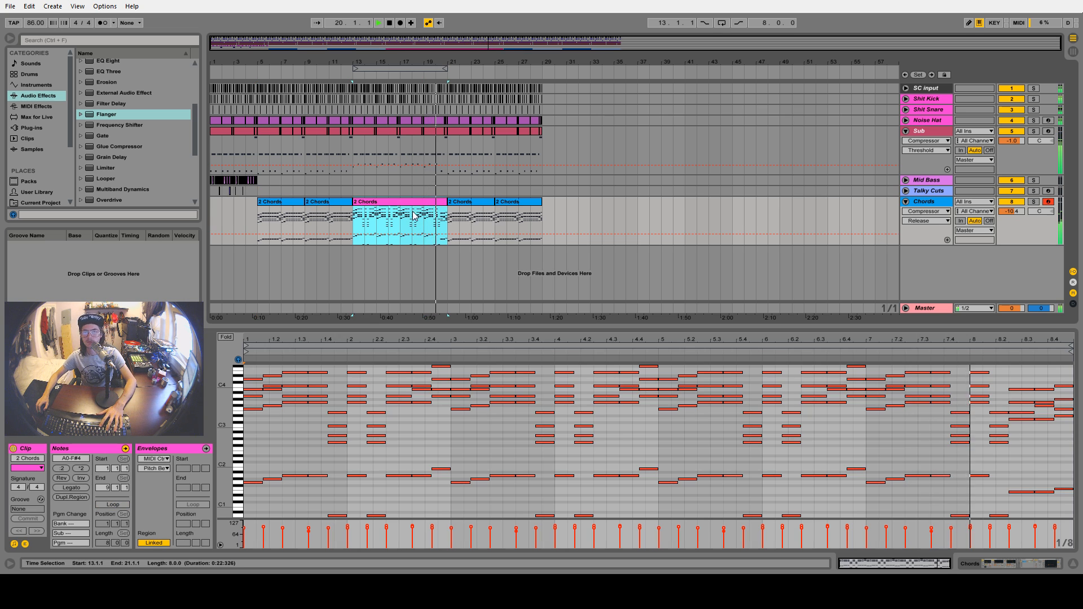
right_click(382, 204)
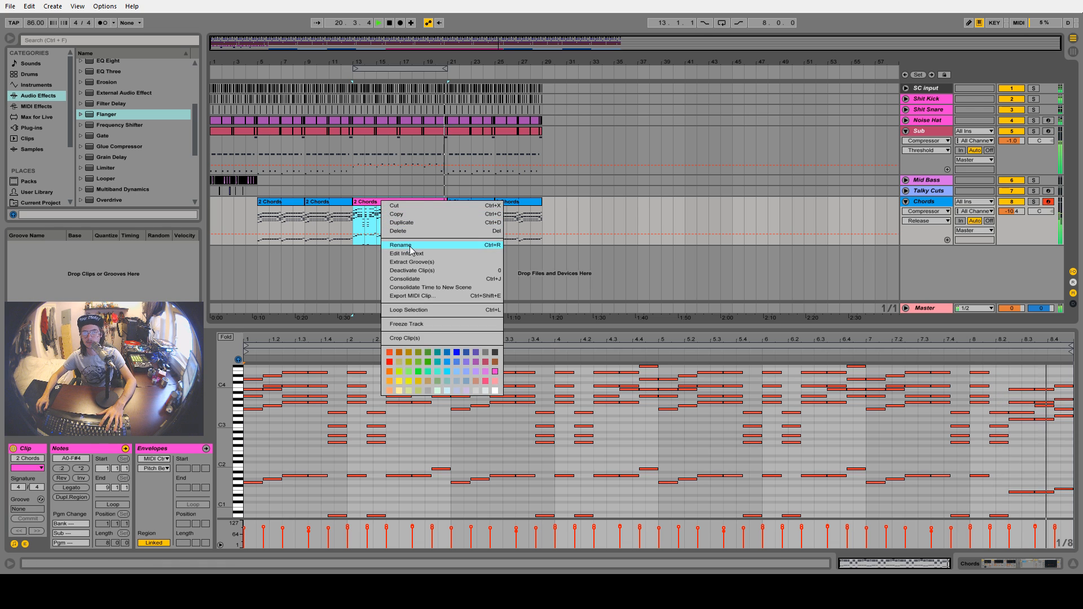
left_click(409, 246)
type("Bridge")
key("Return")
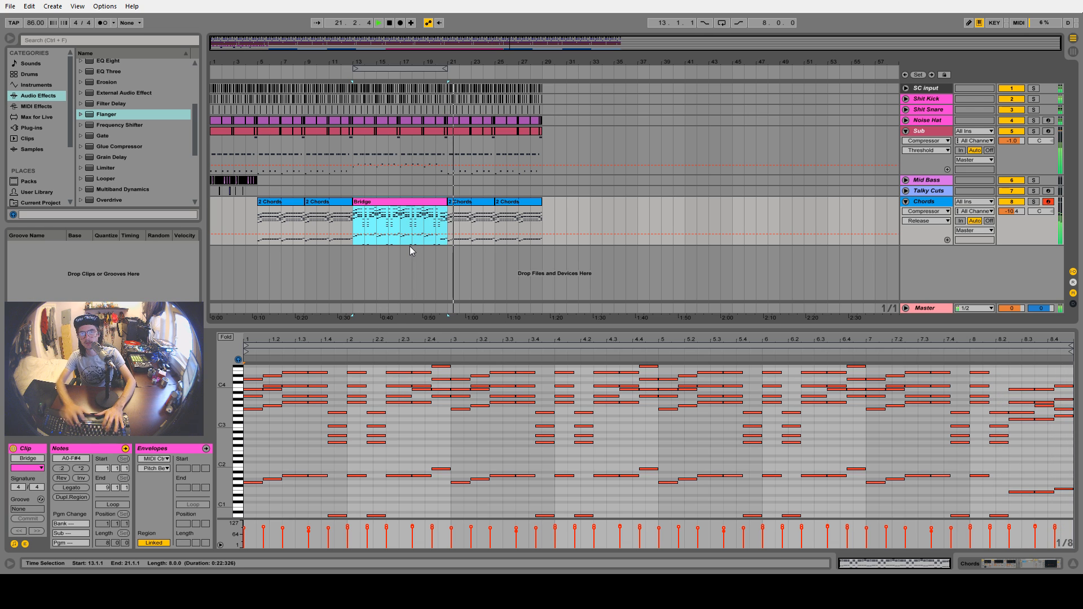
Consolidate the two blue Chords clips in bars 5–13 into one clip and rename it Chords
key("space")
left_click(286, 202)
left_click(322, 201, "shift")
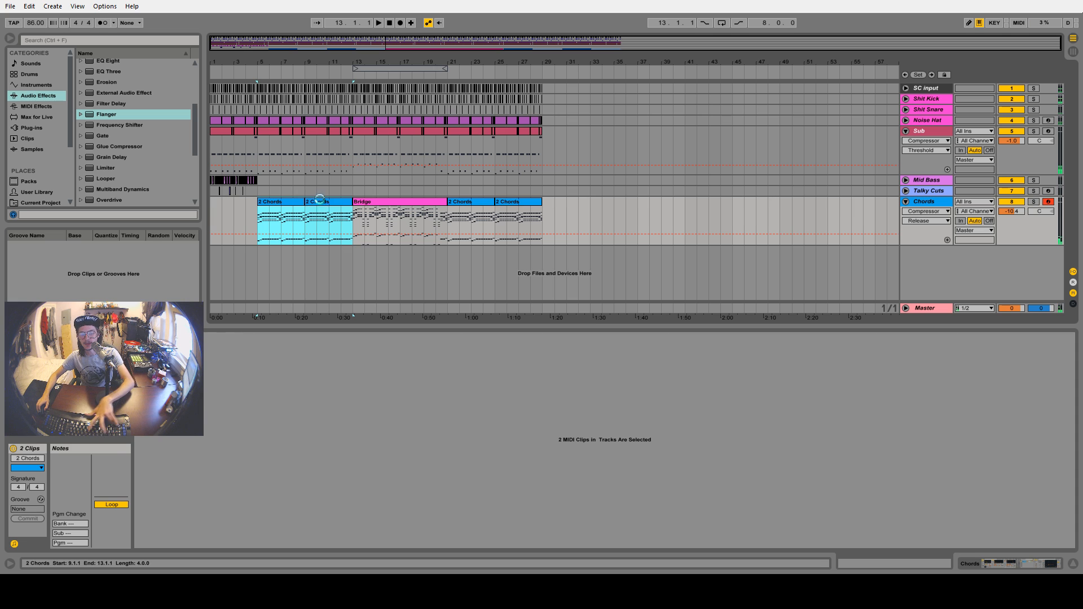
key("ctrl+j")
key("ctrl+r")
type("Chor")
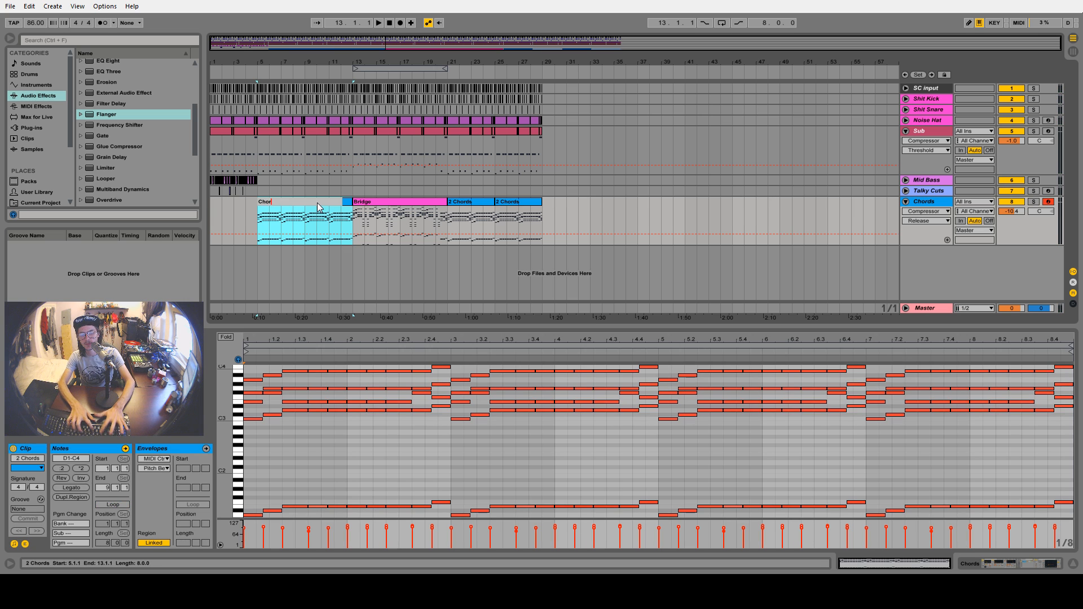
type("ds")
key("Return")
Copy the consolidated Chords clip to bar 21, replacing the two blue clips after the Bridge
left_click_drag(317, 203, 508, 212, "ctrl")
left_click(622, 230)
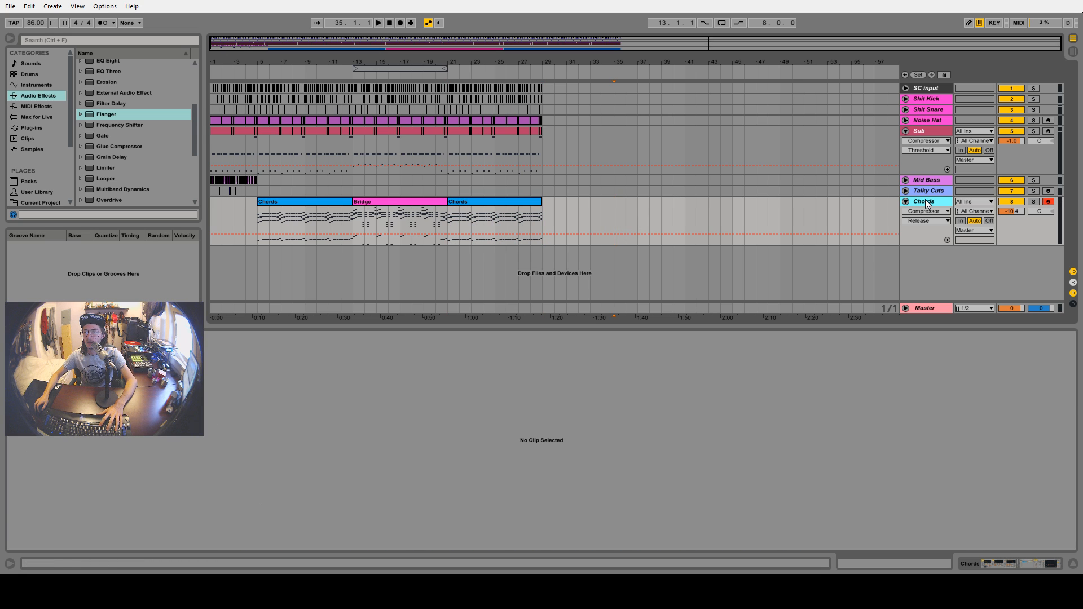
Enlarge the arrangement area and add an audio track below Chords that takes Ext. In 1/2 as its input
left_click_drag(488, 328, 487, 447)
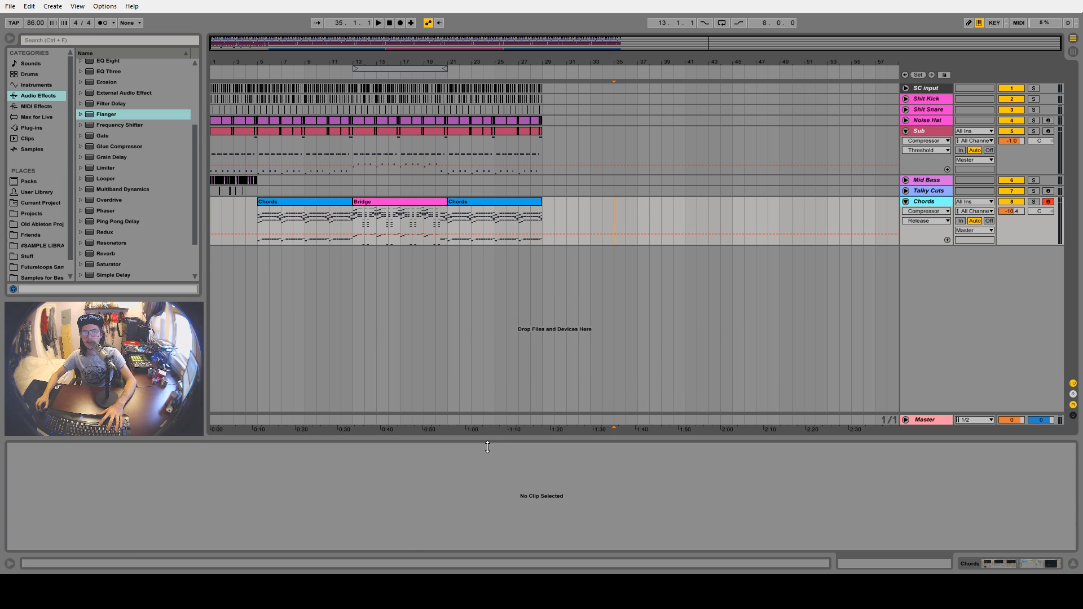
left_click(686, 215)
left_click_drag(367, 60, 469, 88)
left_click_drag(567, 61, 426, 60)
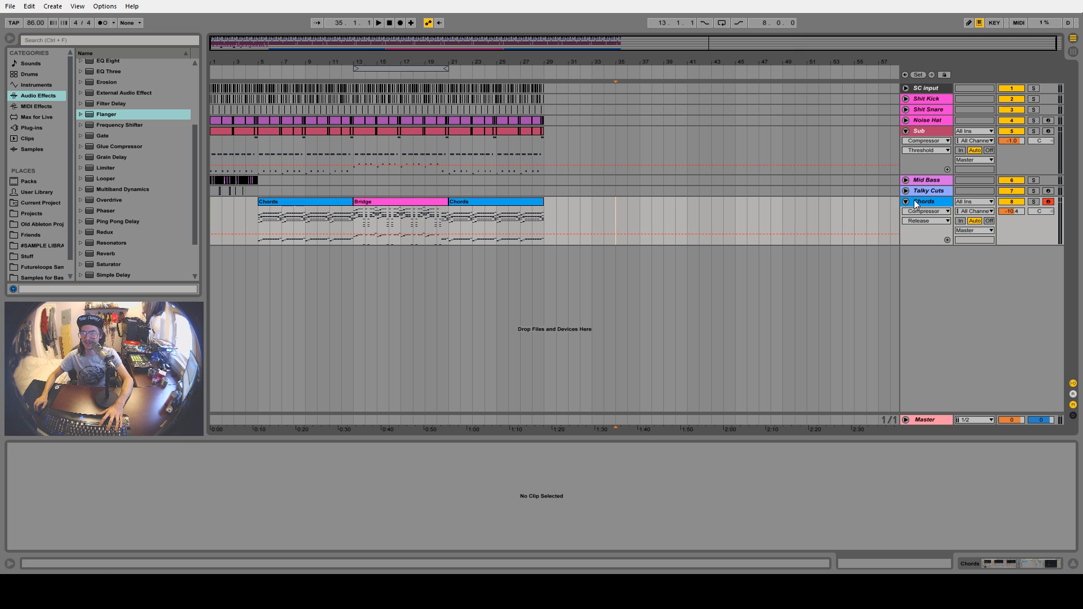
left_click(615, 215)
key("ctrl+t")
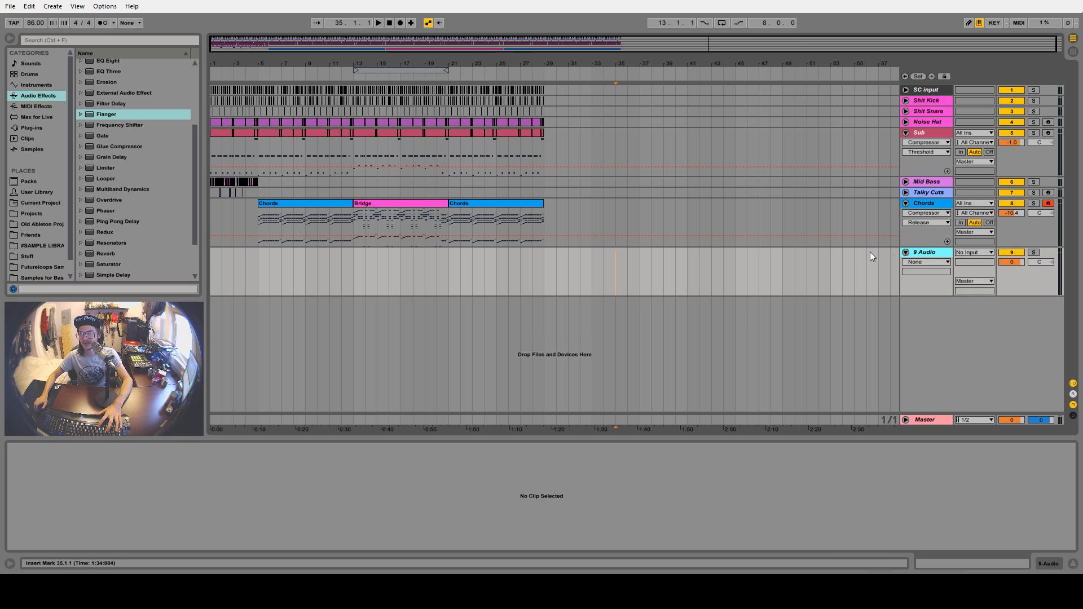
left_click(980, 252)
left_click(983, 261)
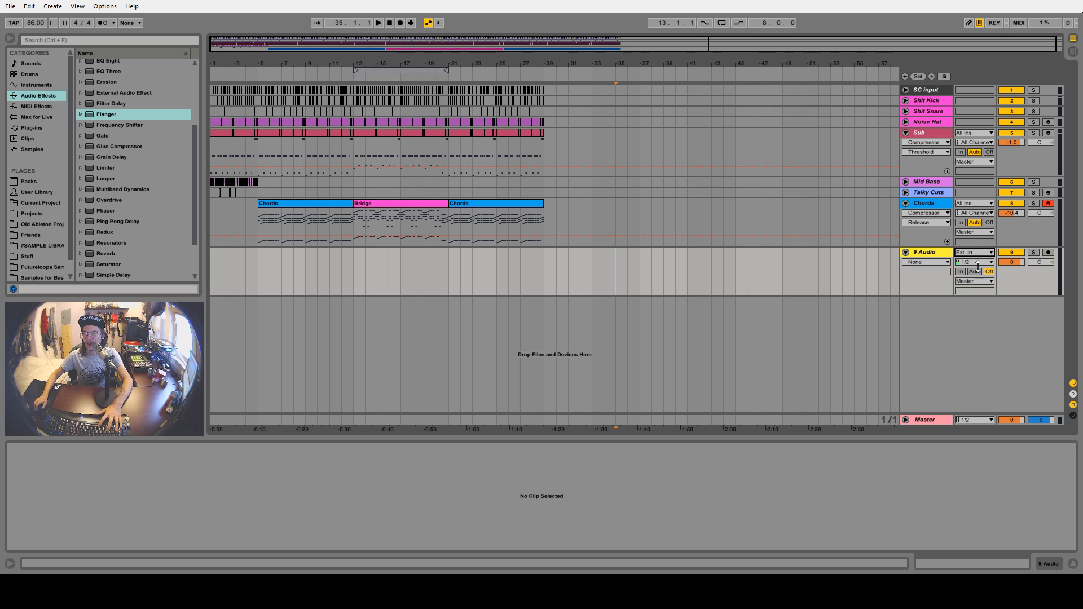
left_click(976, 262)
left_click(976, 272)
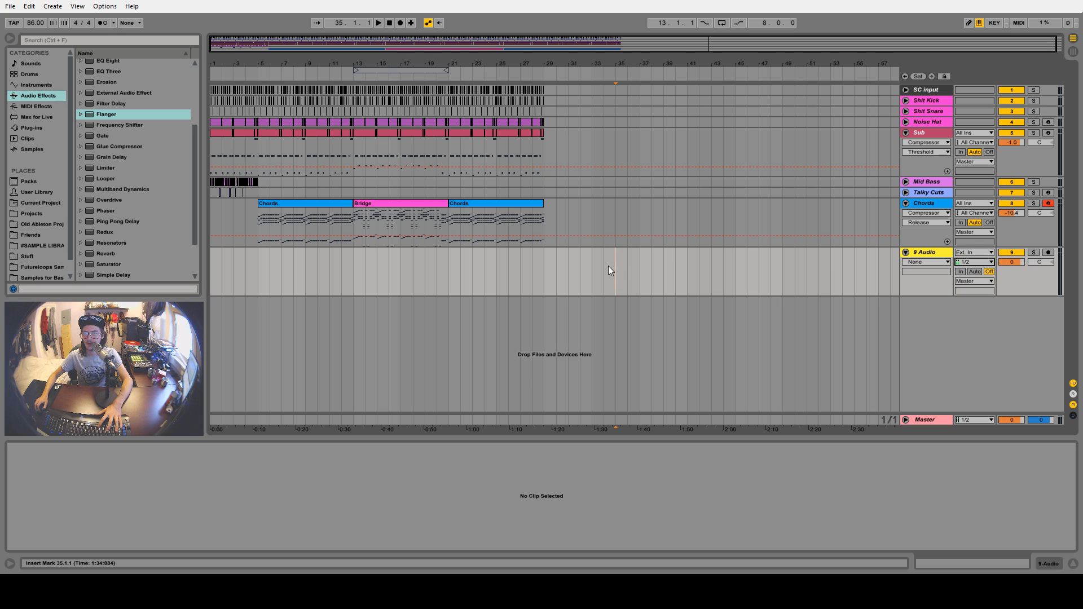
Arm the new audio track and record a take from bar 33 to about bar 51
left_click(593, 270)
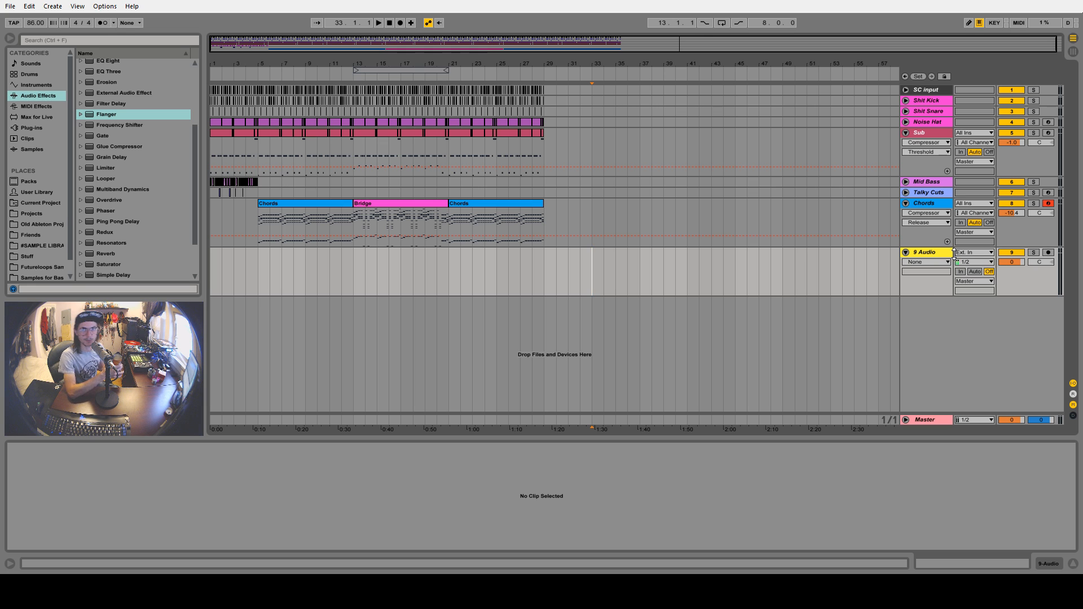
left_click(1047, 253)
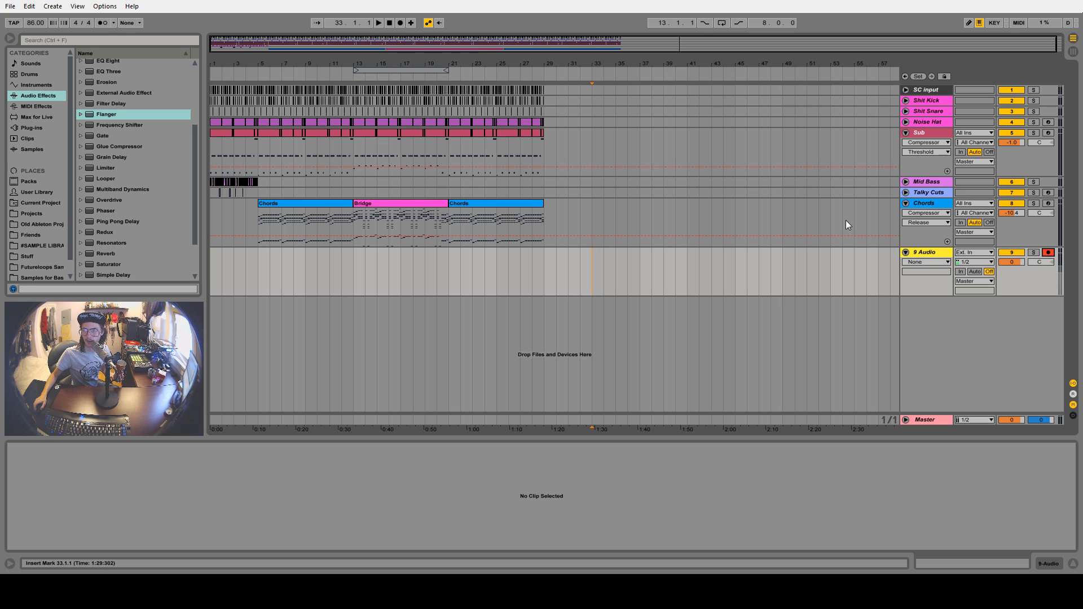
left_click(400, 22)
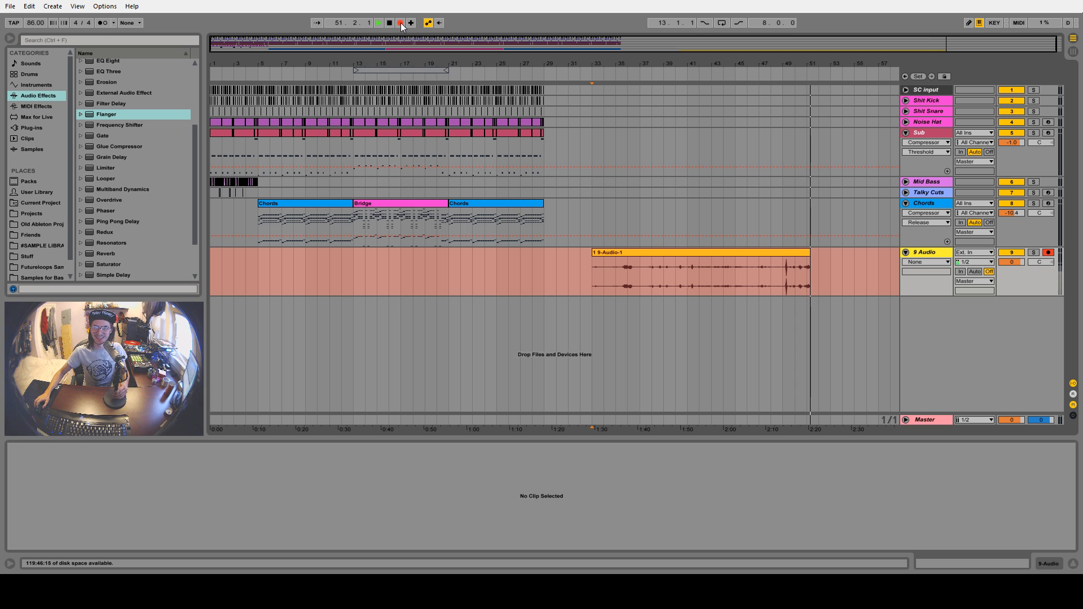
key("space")
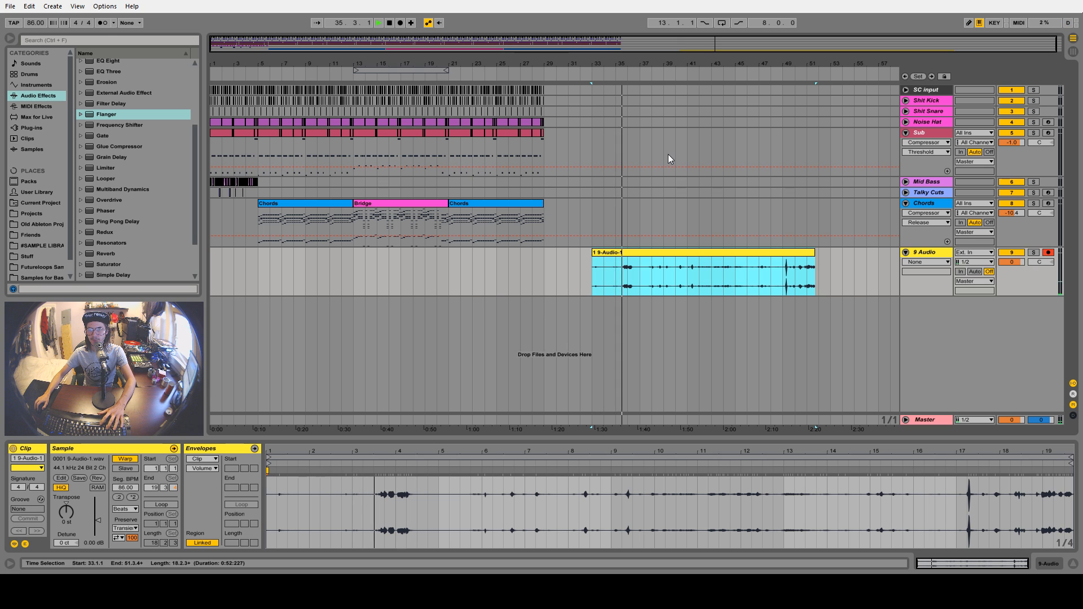
Trim the start of the recorded audio clip to bar 37 and place the insert marker at bar 38
left_click_drag(593, 253, 640, 253)
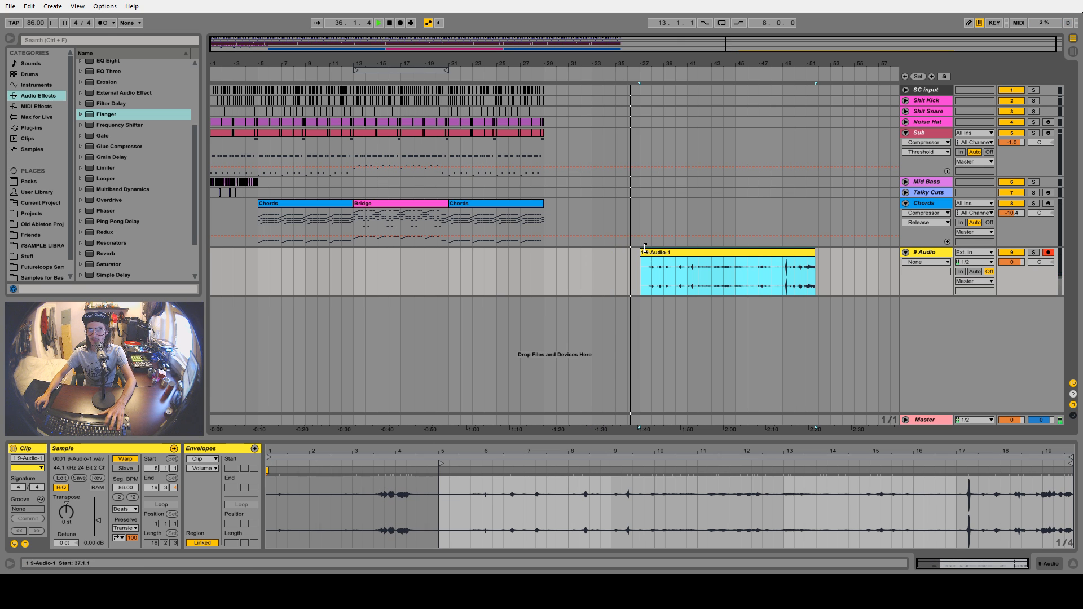
left_click_drag(645, 72, 406, 96)
left_click(434, 272)
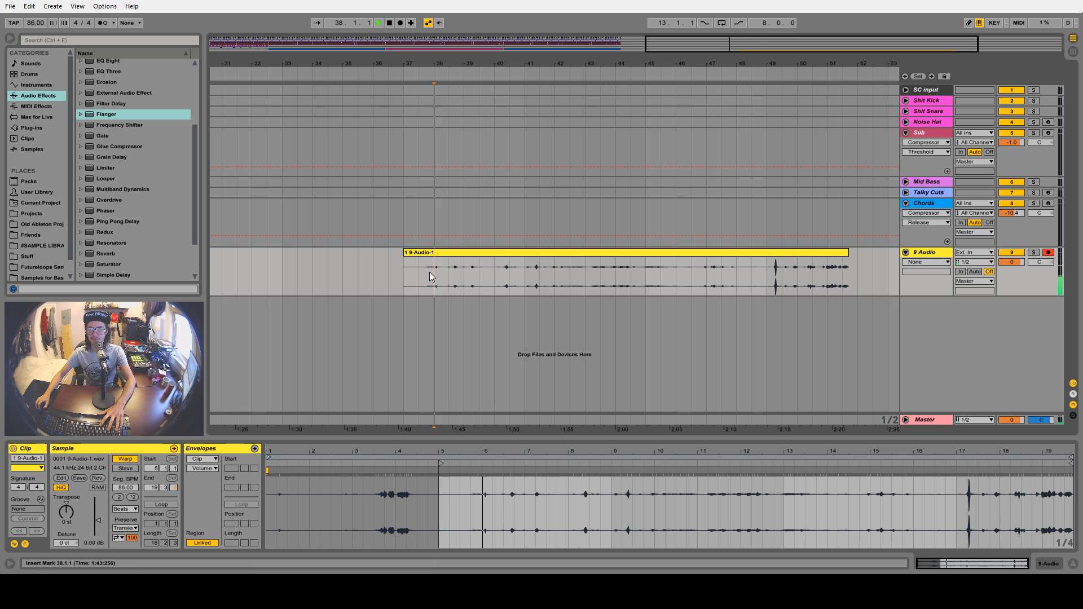
Turn off warping for the recorded clip on 9 Audio and raise its gain to 11.2 dB
left_click(468, 251)
left_click(132, 460)
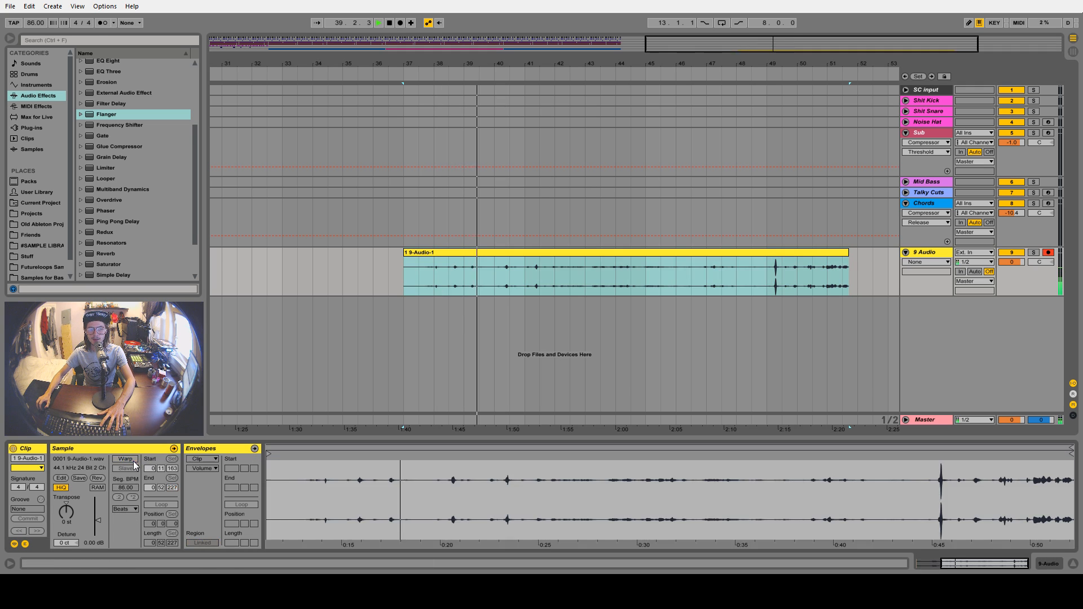
left_click_drag(99, 515, 99, 509)
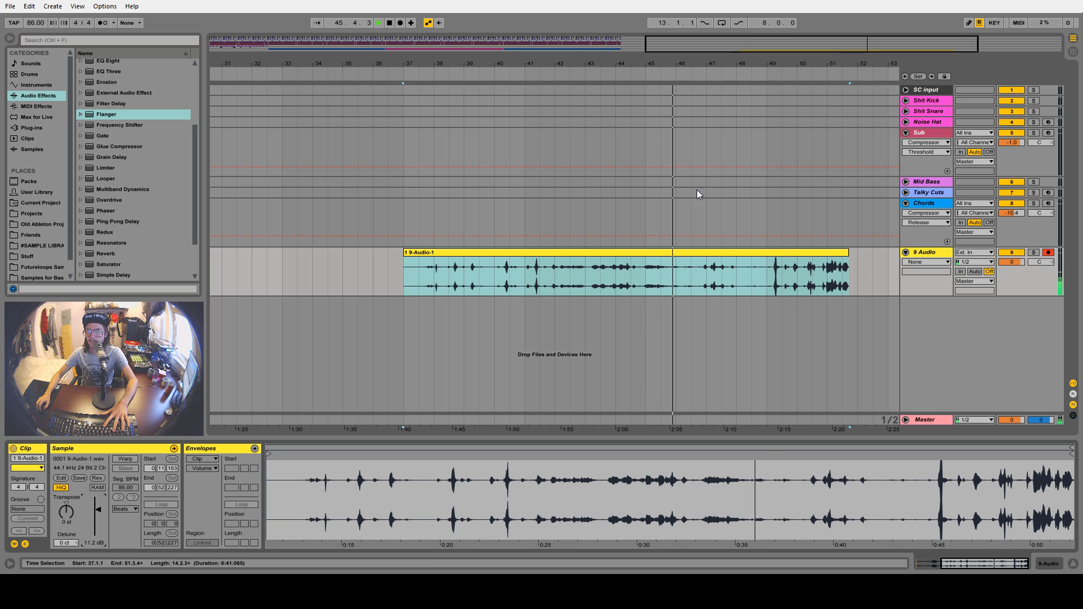
Audition the end of the take and split out the section from 49.1.4 to 50.1.3 as its own clip
left_click(702, 78)
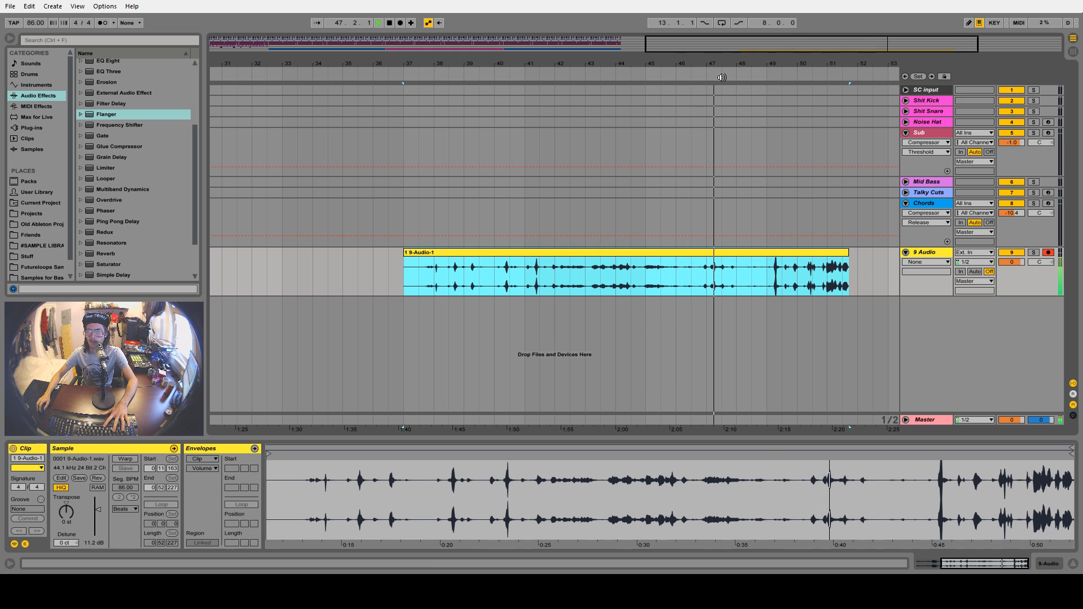
left_click(769, 79)
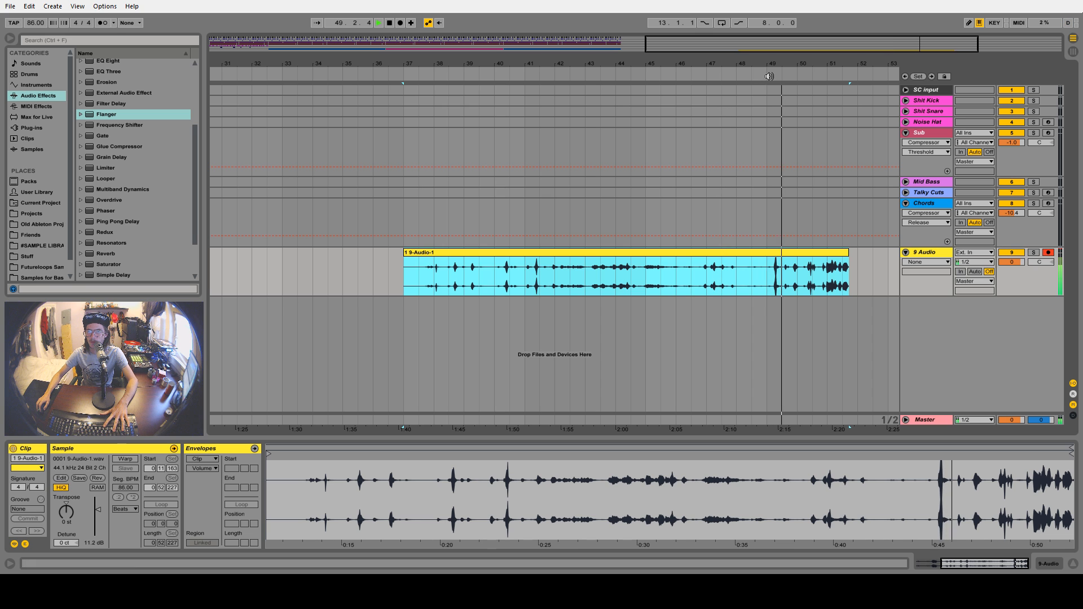
key("space")
left_click_drag(791, 64, 577, 147)
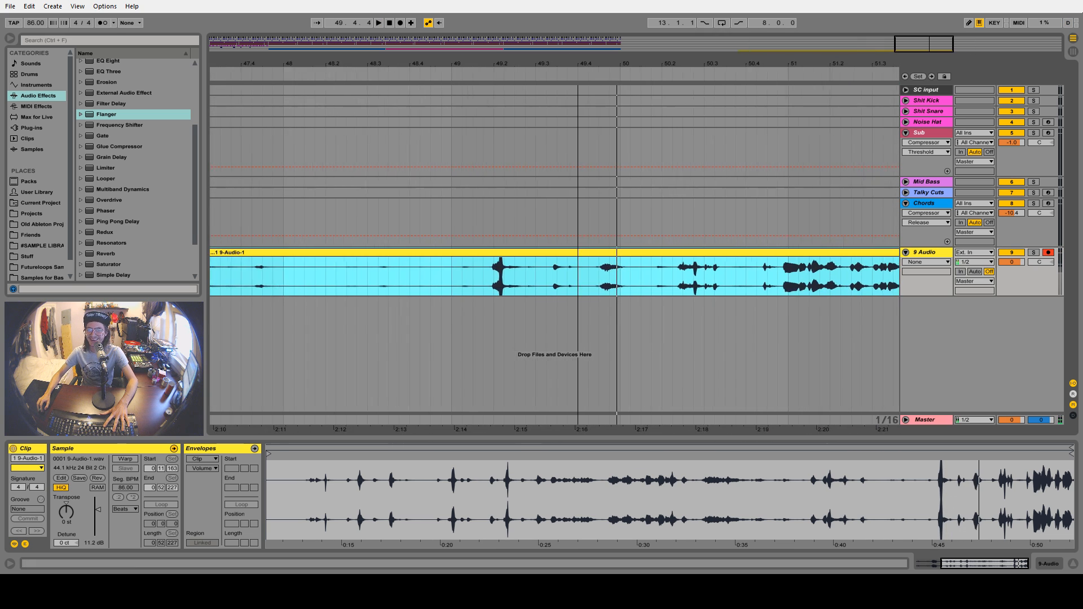
left_click(465, 72)
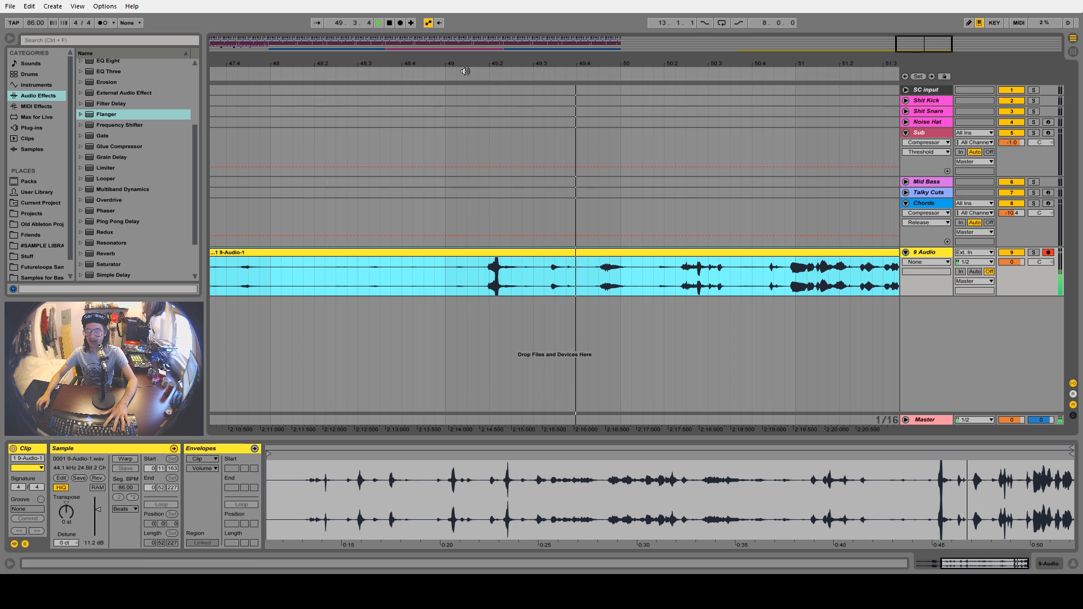
key("space")
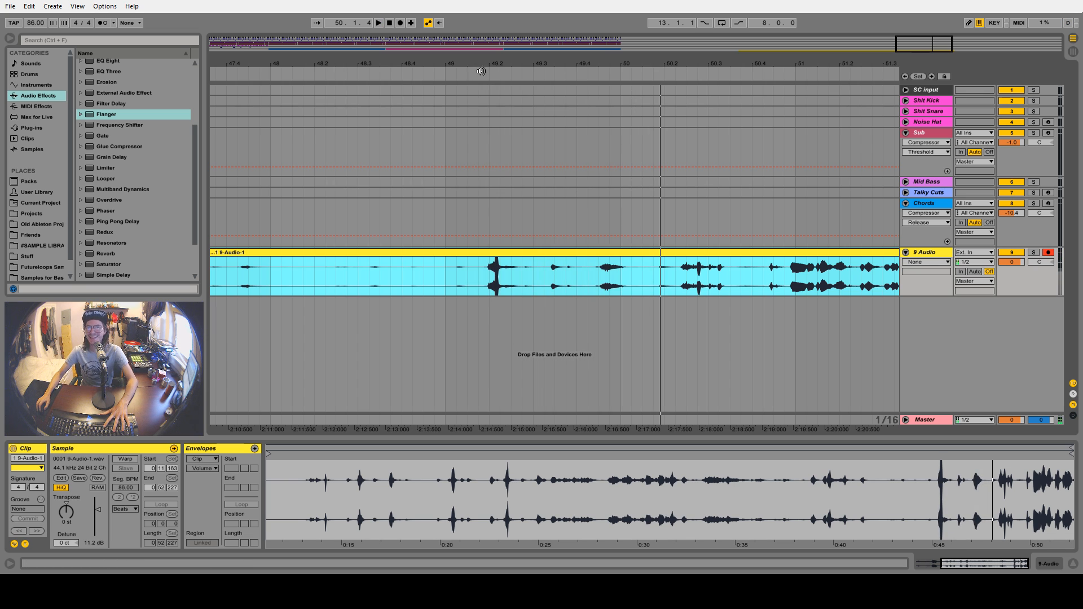
left_click_drag(479, 274, 642, 265)
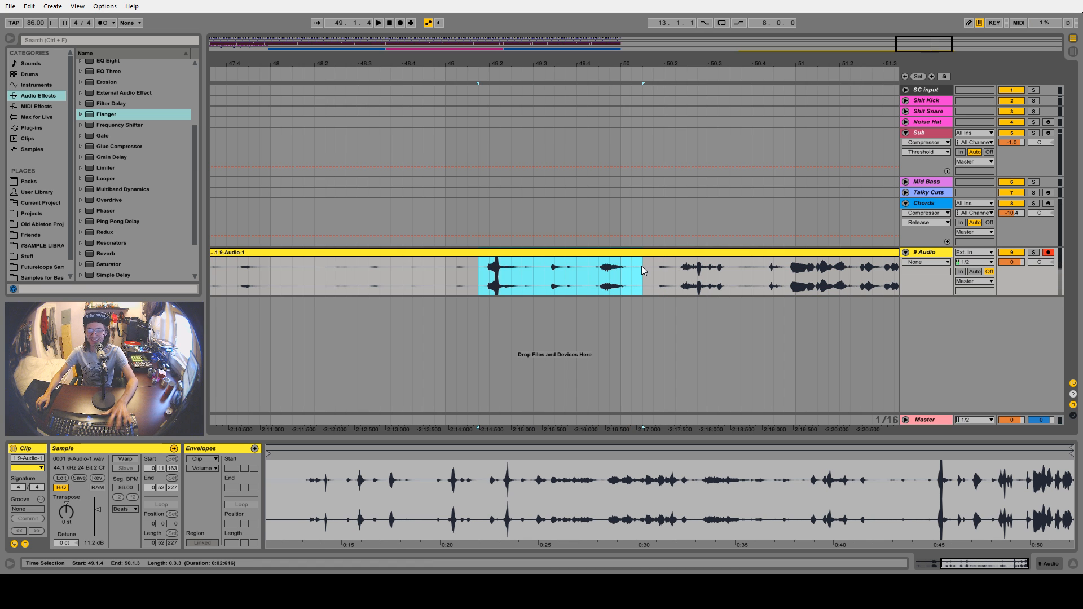
key("ctrl+e")
Split out the short sound from about 50.4.2 to 50.4.4 and delete the rest of the recording after it
left_click(651, 253)
key("space")
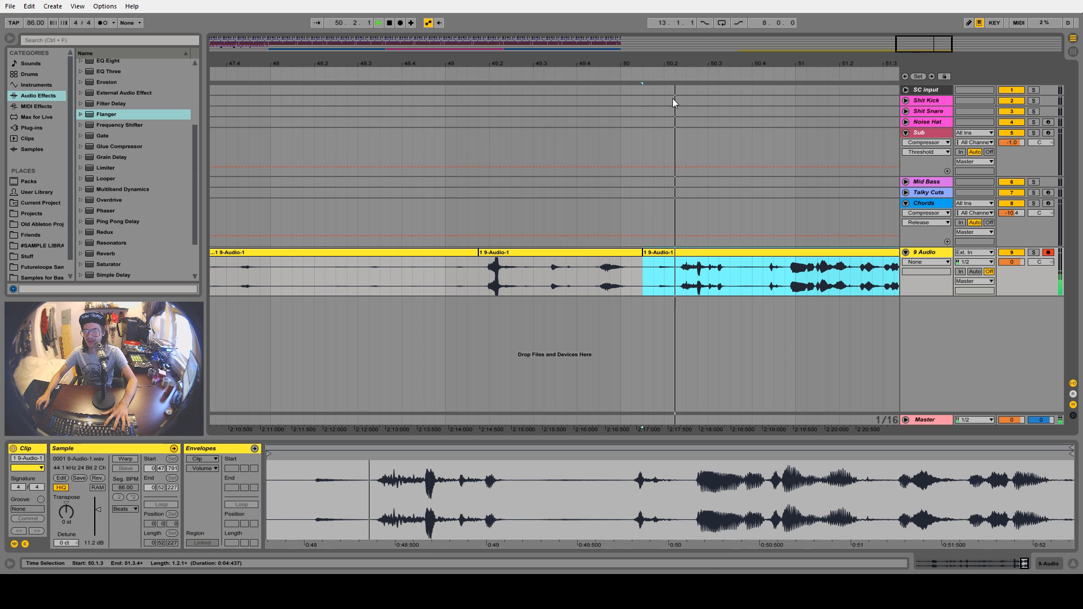
key("minus")
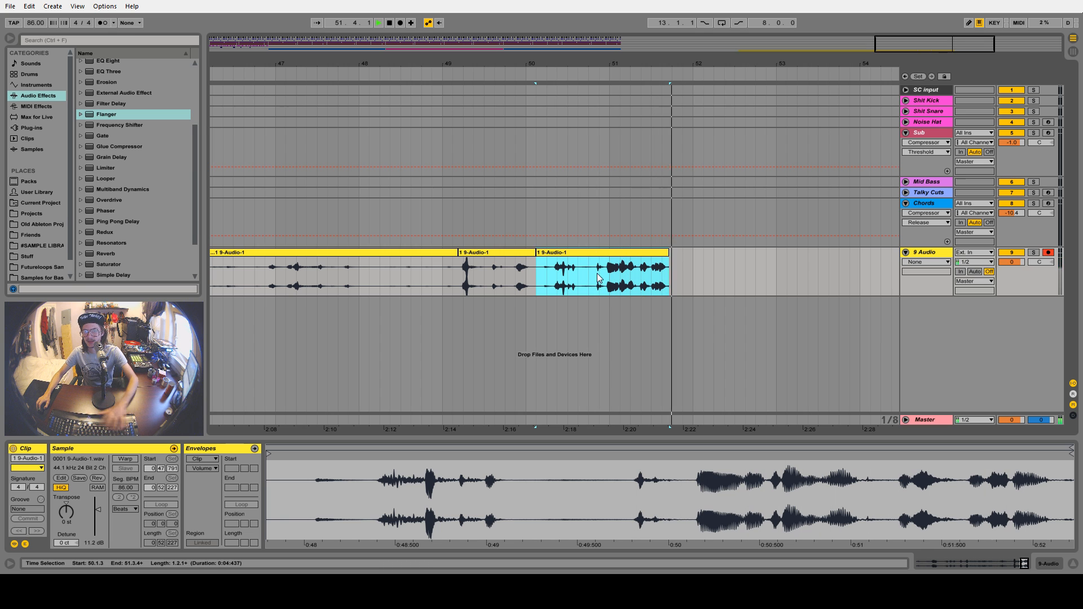
left_click_drag(607, 62, 580, 225)
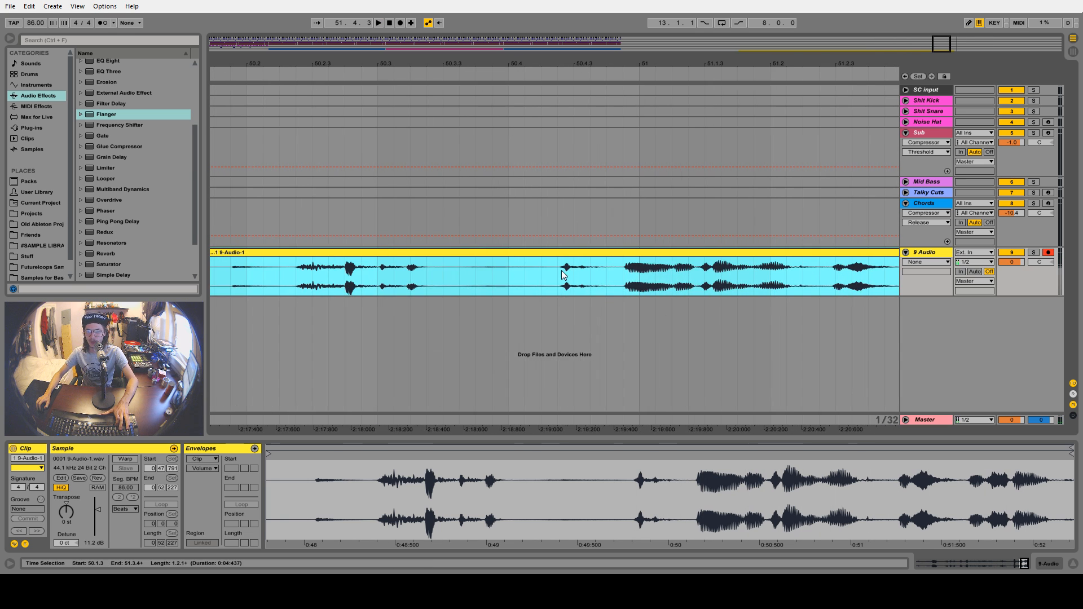
left_click_drag(560, 276, 588, 276)
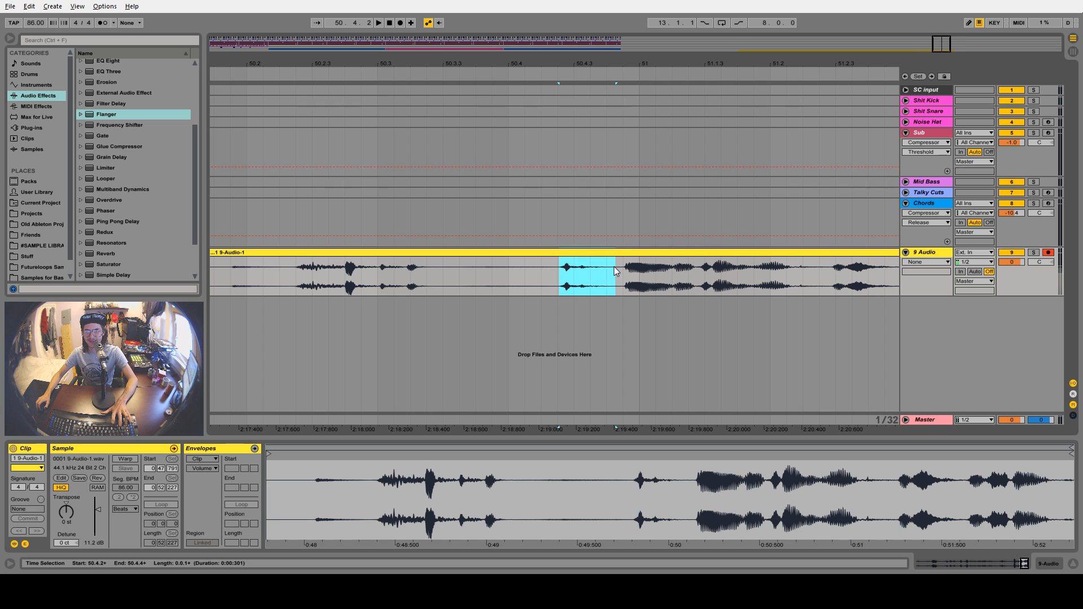
key("space")
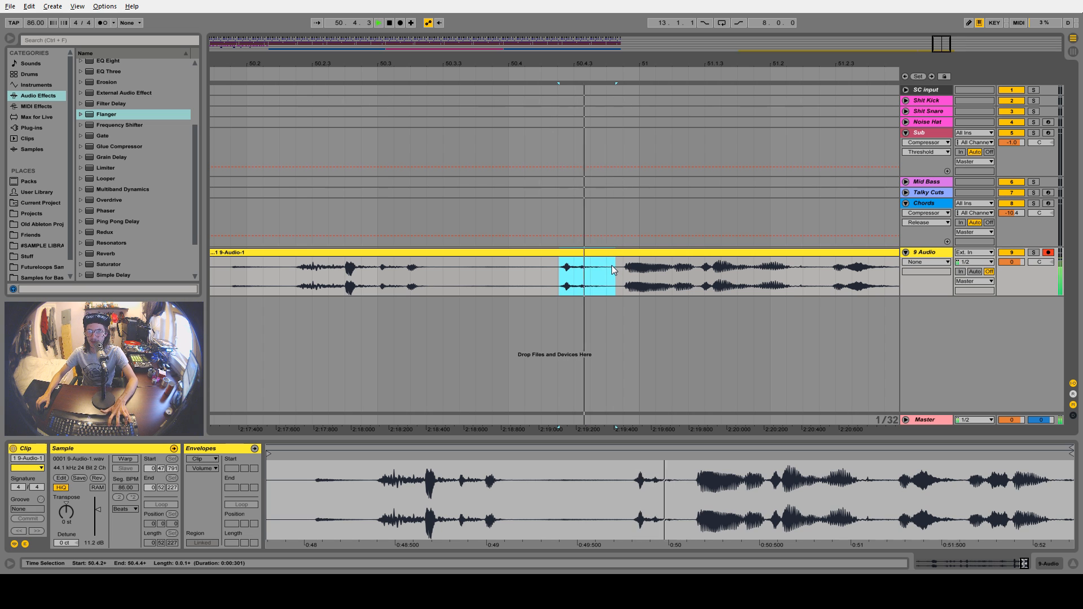
key("space")
key("ctrl+e")
left_click(631, 256)
key("Delete")
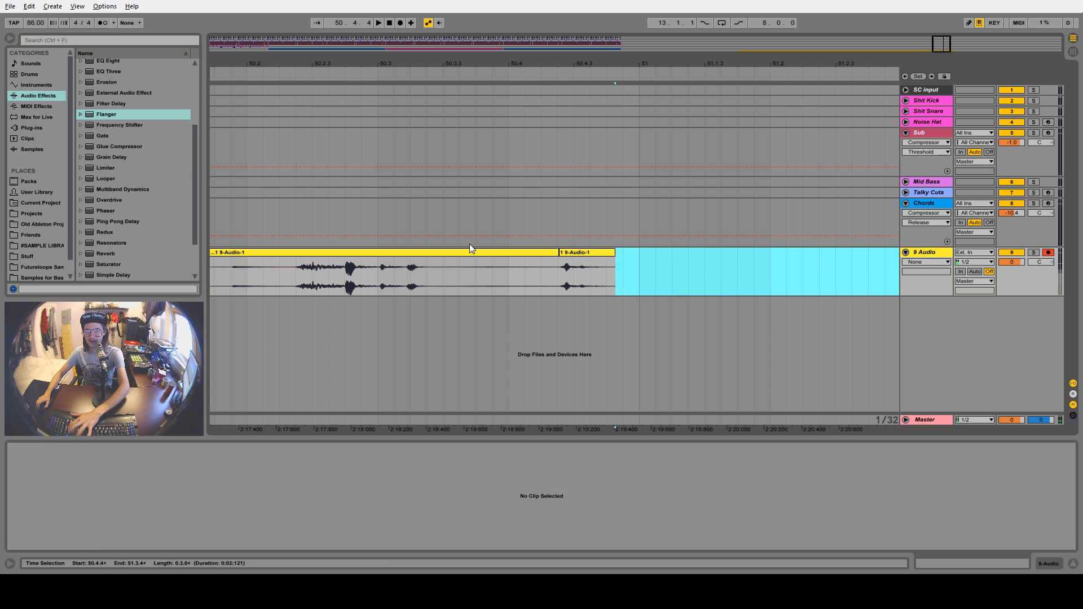
Delete the clip between 50.1.3 and the isolated short sound near 50.4.2
left_click(469, 251)
left_click_drag(416, 62, 415, 45)
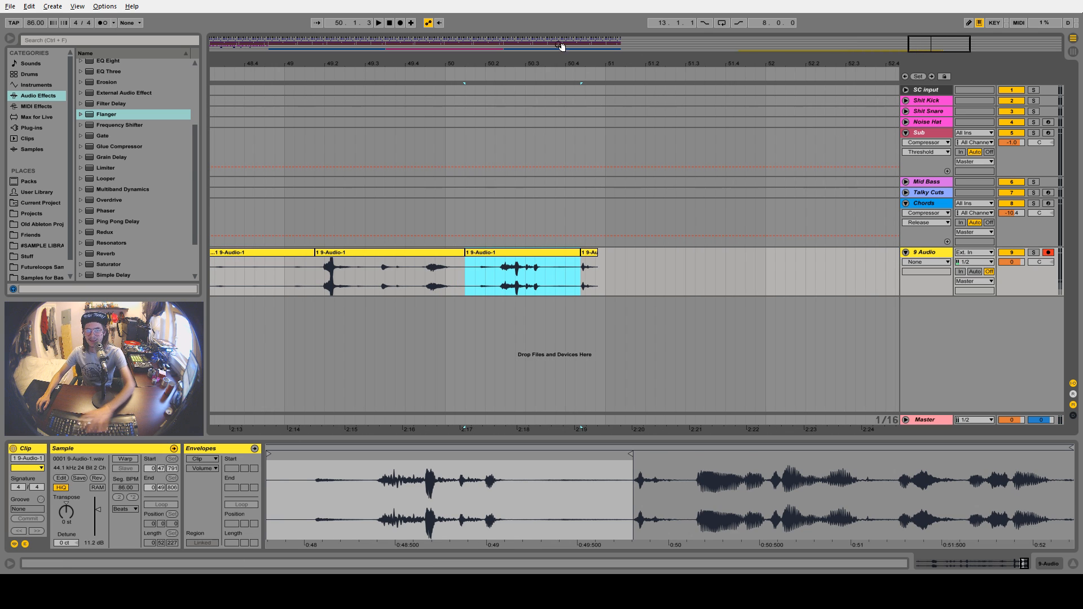
key("Delete")
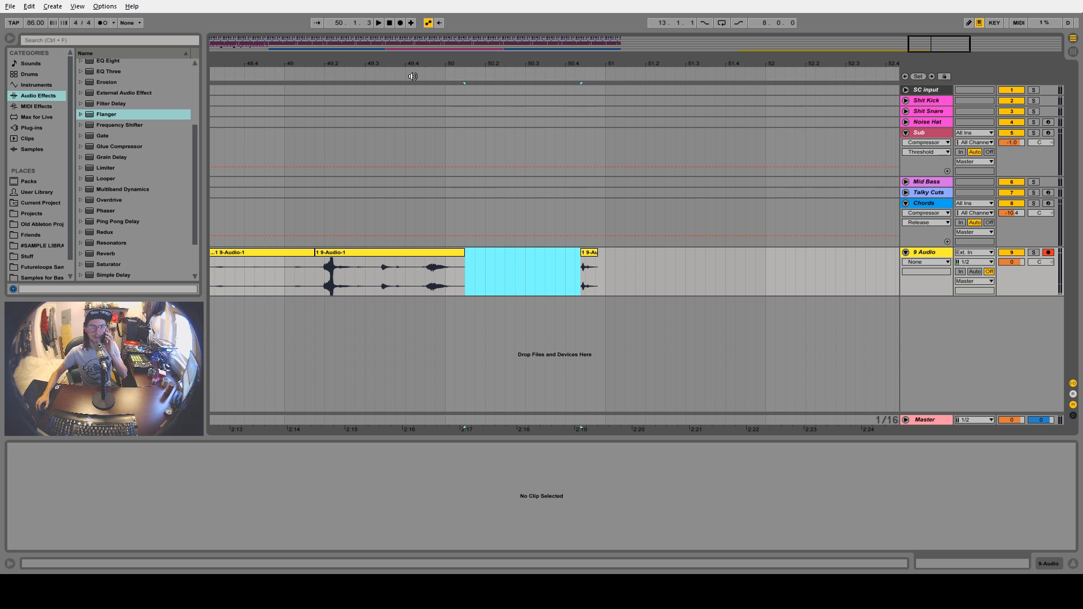
Split the long recorded clip at the start of the hit at about 38.3.3 and audition it from there
left_click_drag(402, 63, 661, 7)
left_click_drag(448, 64, 448, 102)
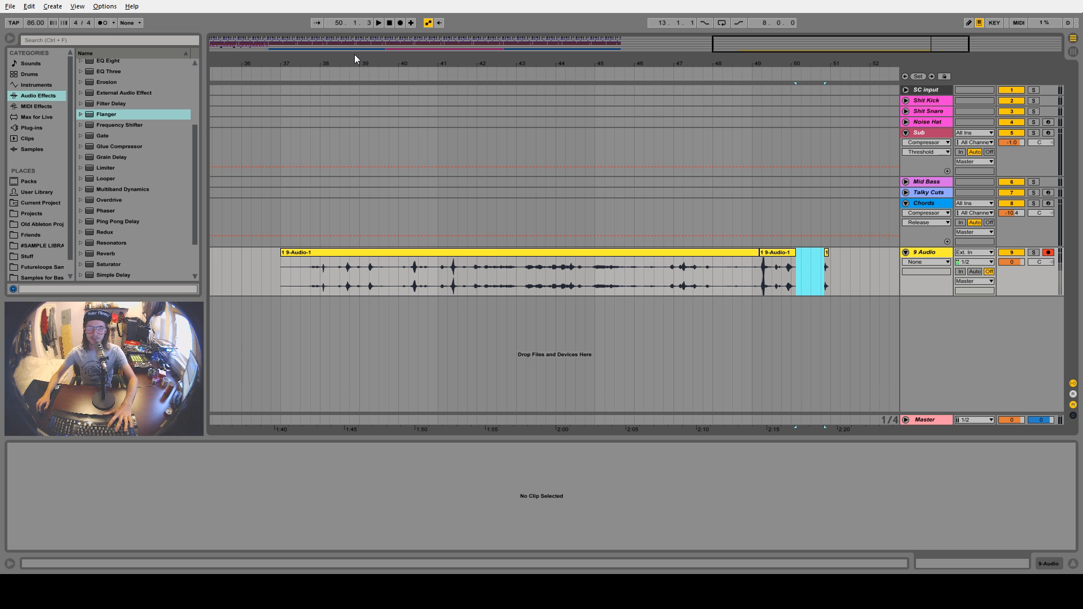
left_click_drag(350, 60, 429, 169)
left_click(423, 273)
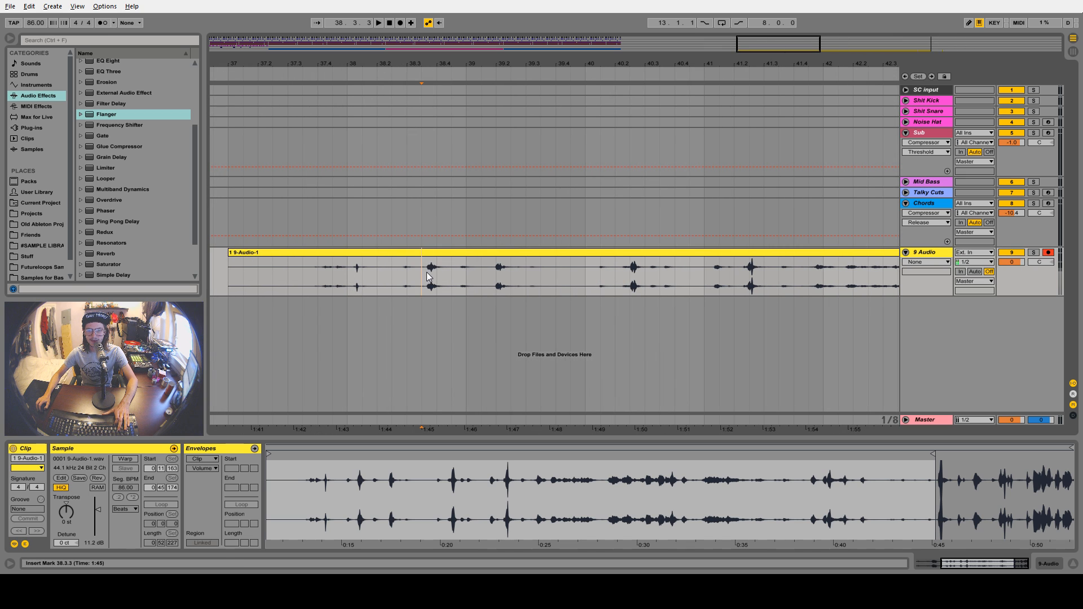
key("space")
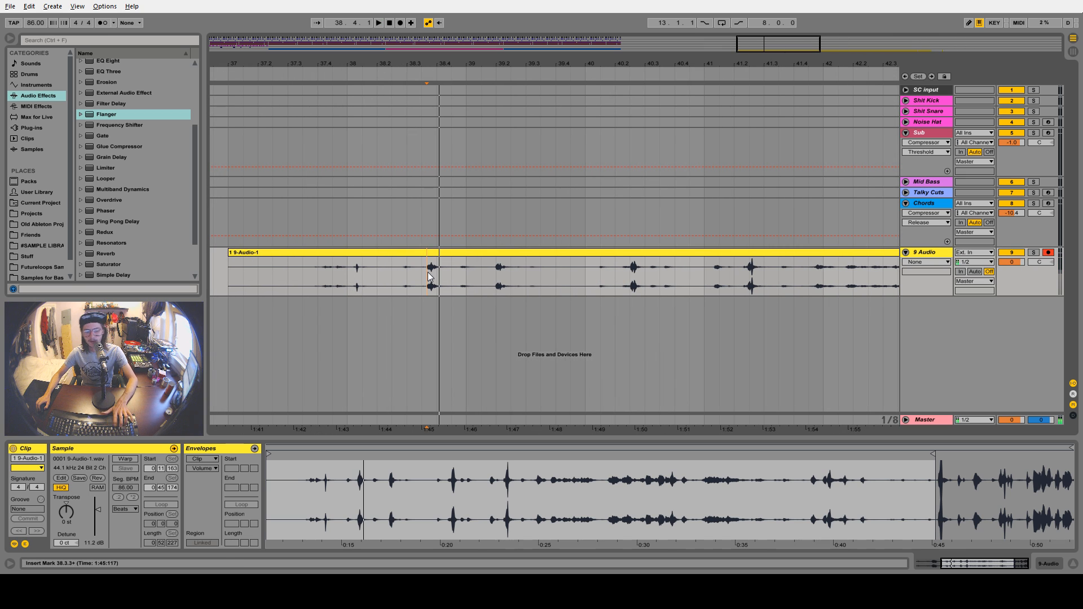
key("ctrl+e")
key("space")
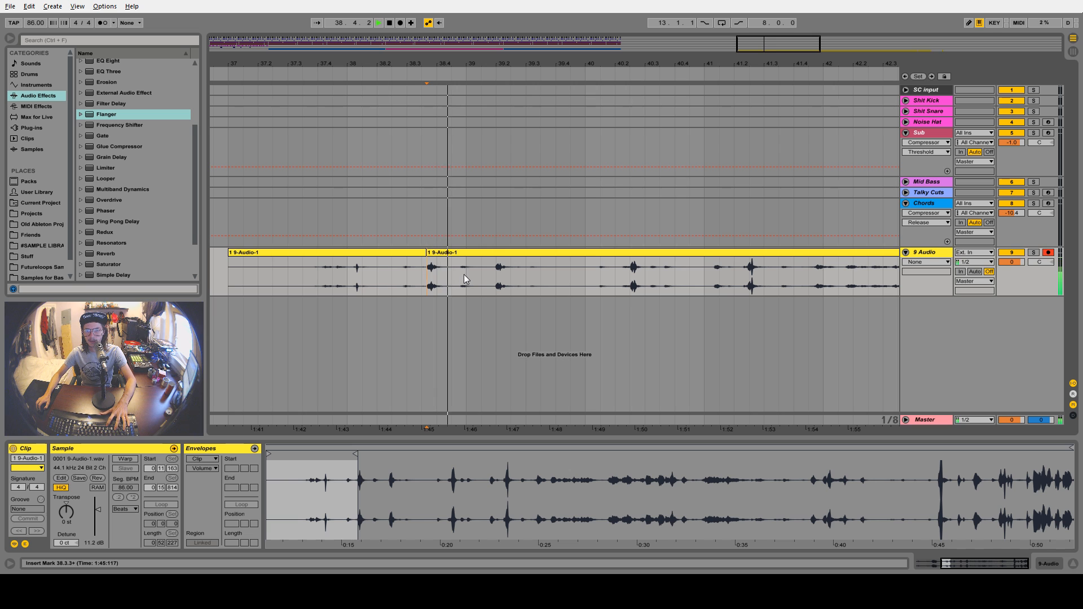
key("space")
Split the recording again at about 38.4.4 and audition the isolated hit
left_click(461, 276)
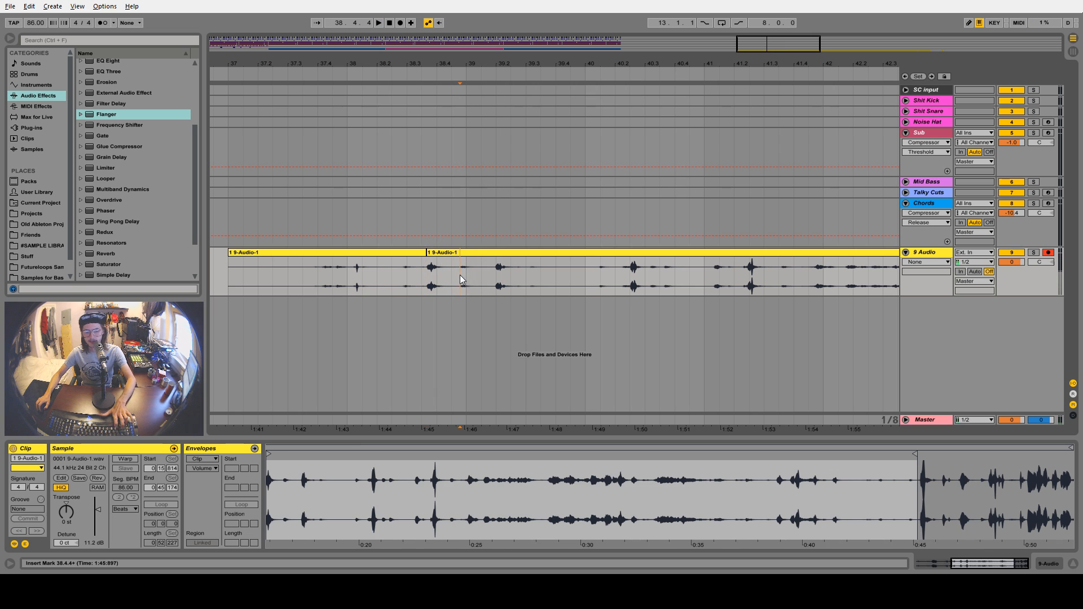
key("ctrl+e")
left_click_drag(459, 276, 427, 275)
key("space")
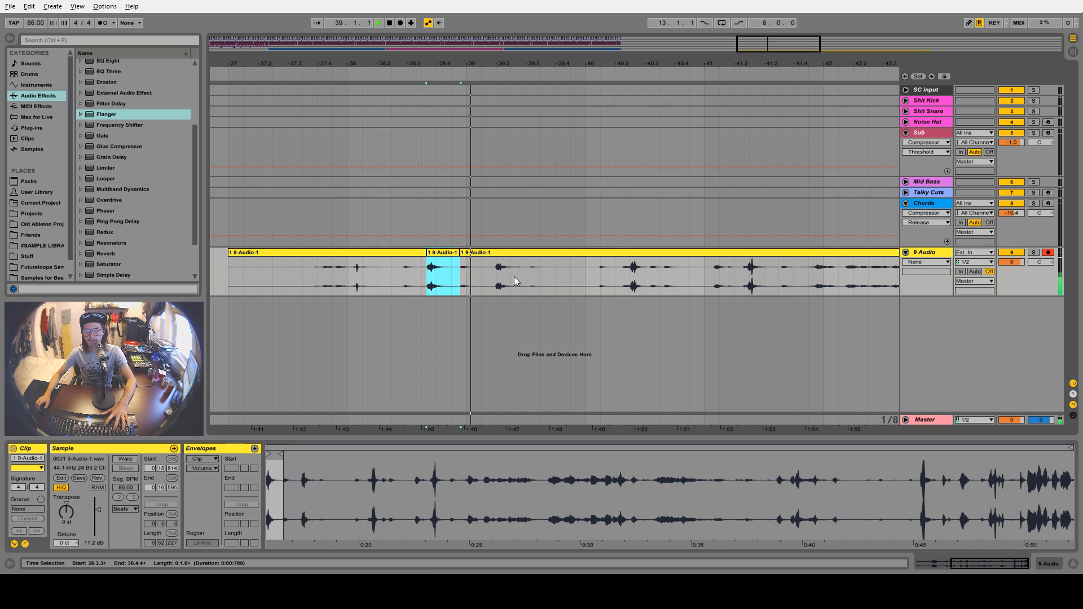
key("space")
Isolate the next hit by splitting the recording at about 39.1.4 and 39.3.3
left_click(496, 279)
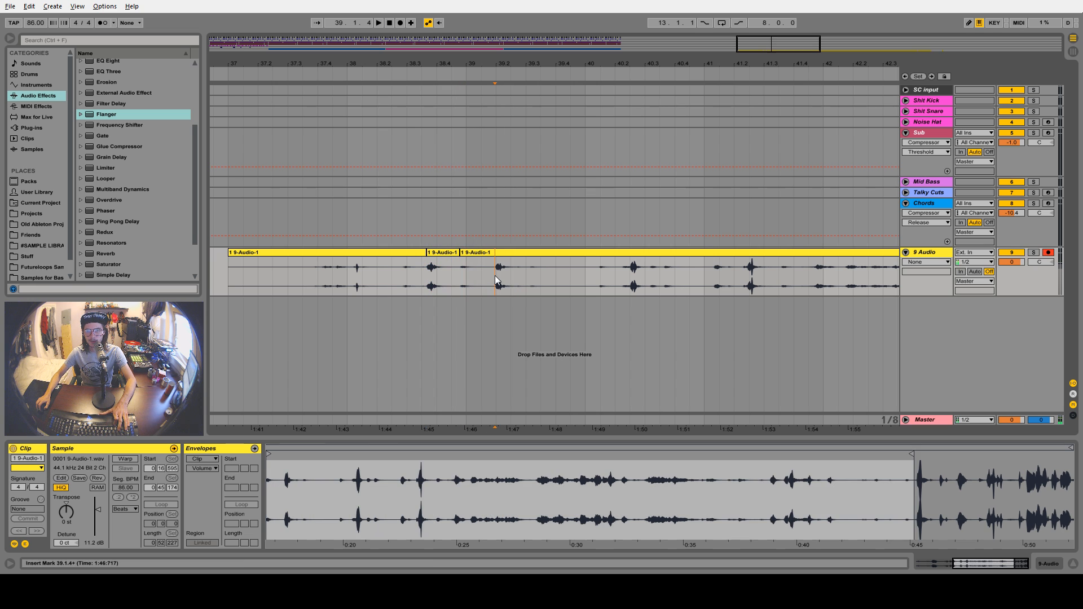
key("ctrl+e")
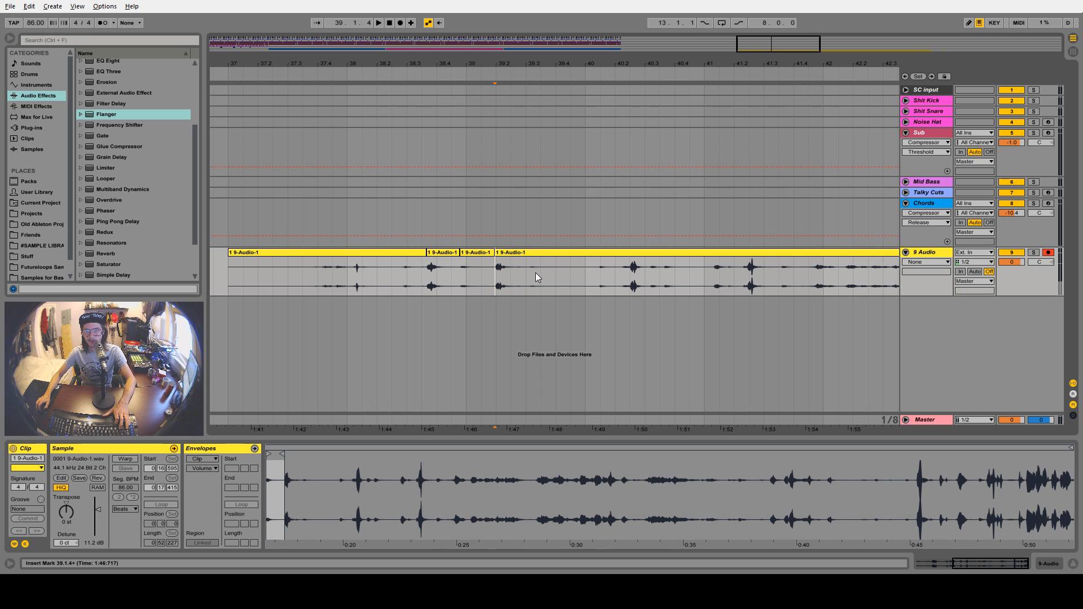
left_click(542, 275)
key("ctrl+e")
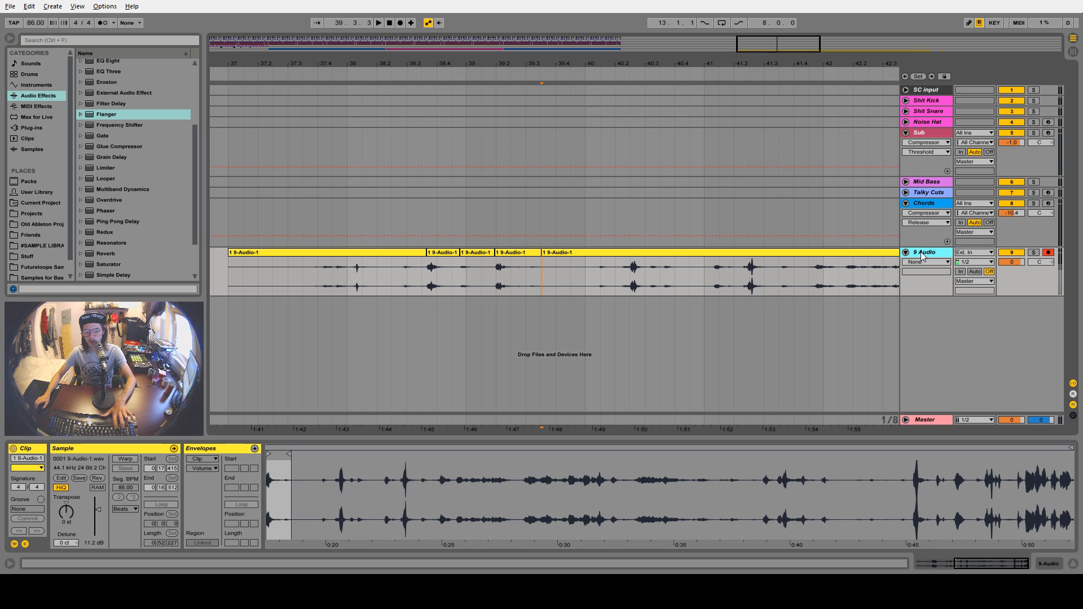
Add another audio track below 9 Audio and set the audio input to No Input
key("ctrl+t")
left_click(965, 254)
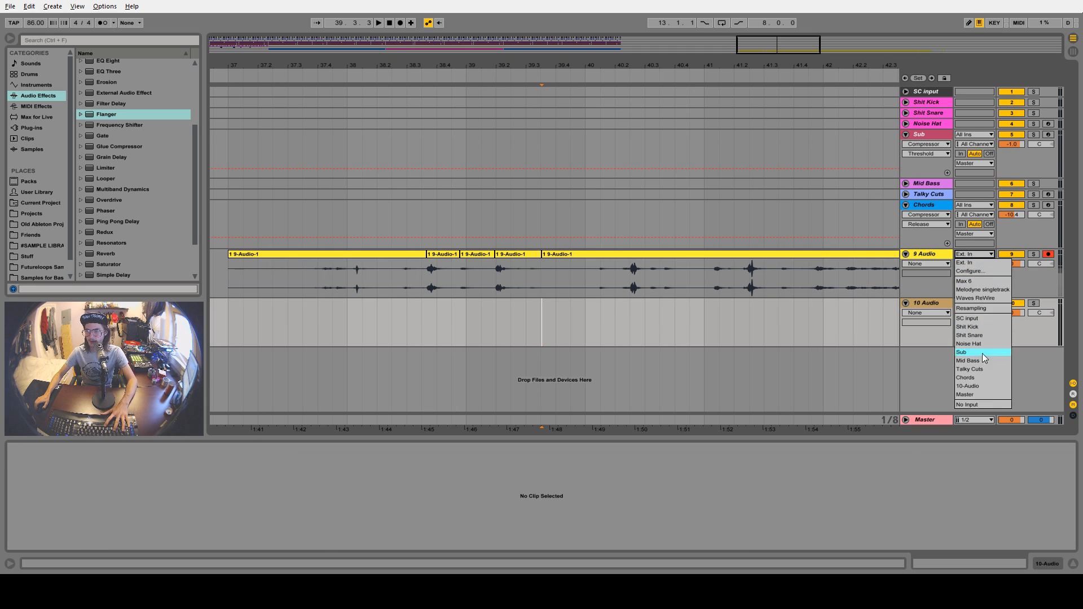
left_click(991, 406)
Move the two isolated hits to bar 37 on 9 Audio and 10 Audio, and pan these tracks 50L and 50R
left_click_drag(446, 255, 248, 278)
left_click_drag(511, 255, 240, 320)
left_click_drag(247, 66, 390, 101)
key("space")
left_click_drag(1040, 313, 1040, 268)
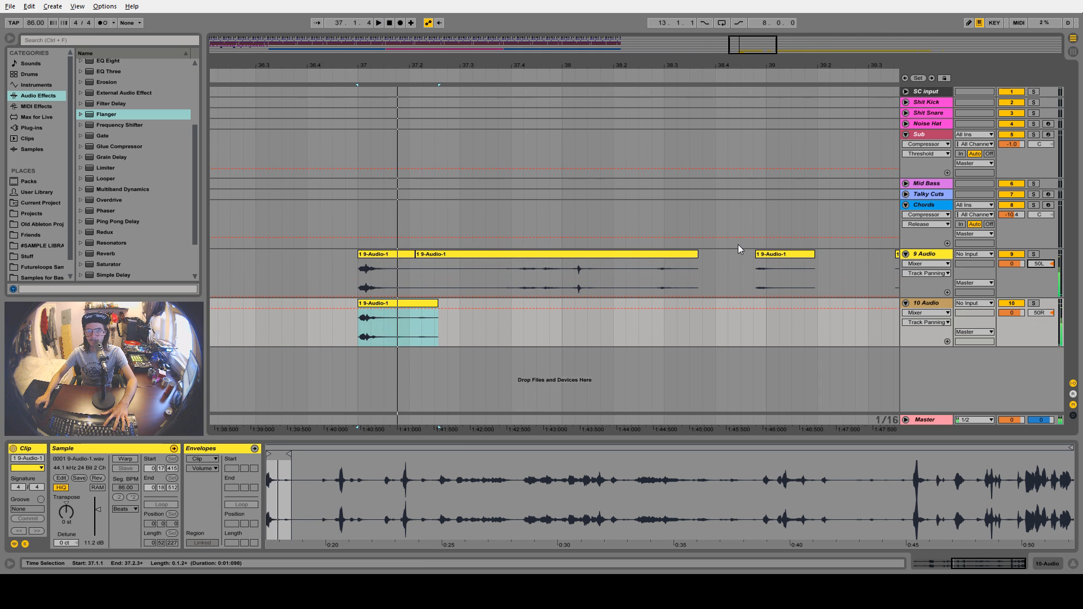
Shorten the end of the 10 Audio clip to about 37.2 and play both layered hits
key("space")
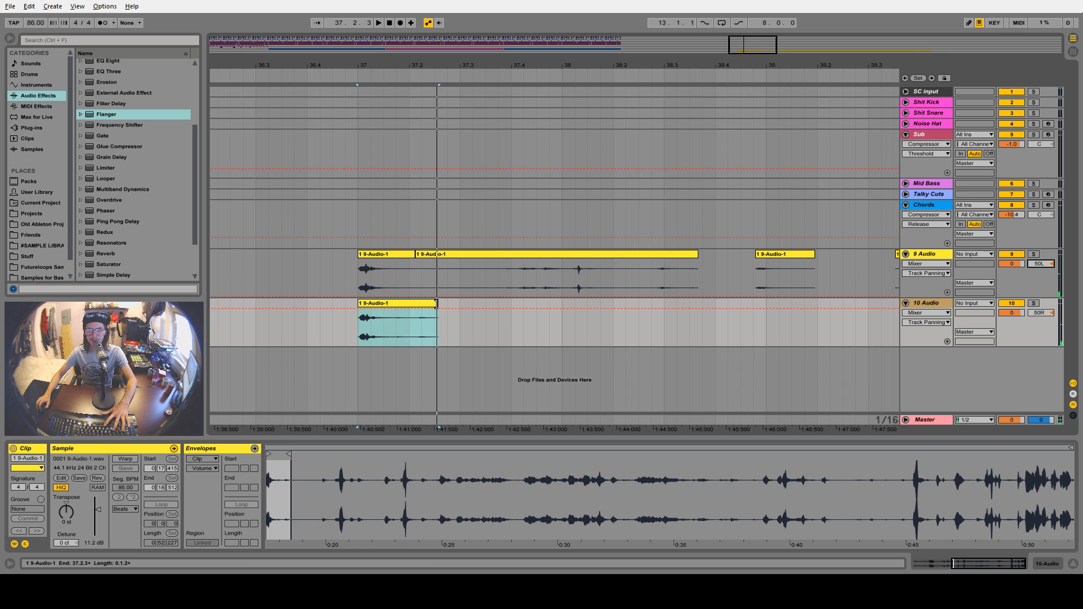
left_click_drag(436, 305, 413, 305)
key("space")
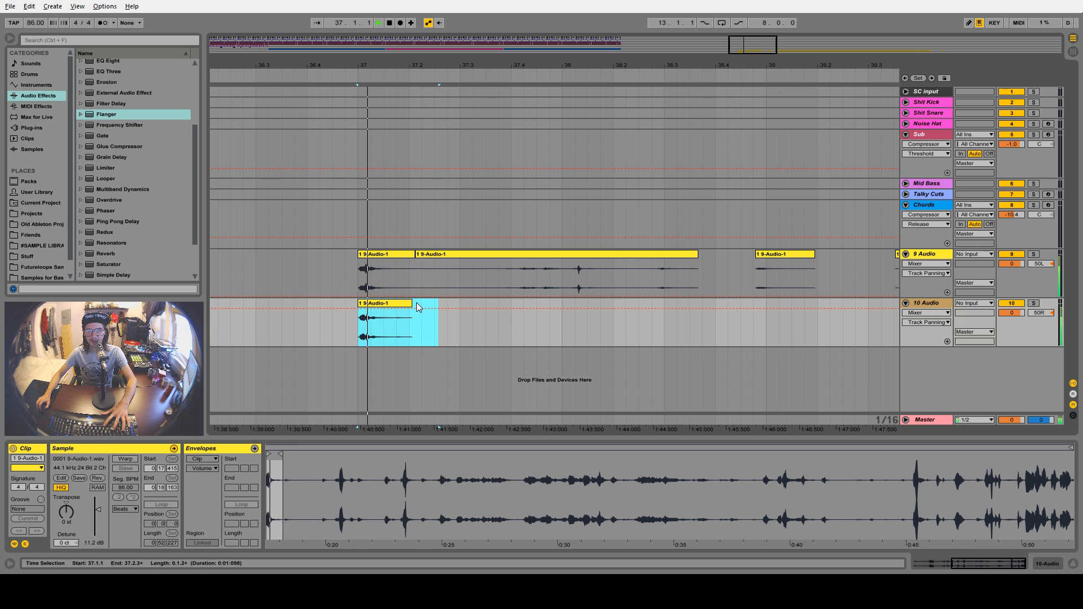
Move the sample starts of the two bar 37 hits to their transients, 0:17:433 on 10 Audio and 0:15:830 on 9 Audio
left_click(373, 305)
key("space")
key("space")
mouse_move(270, 477)
left_mouse_down()
mouse_move(286, 475)
mouse_move(297, 455)
left_mouse_up()
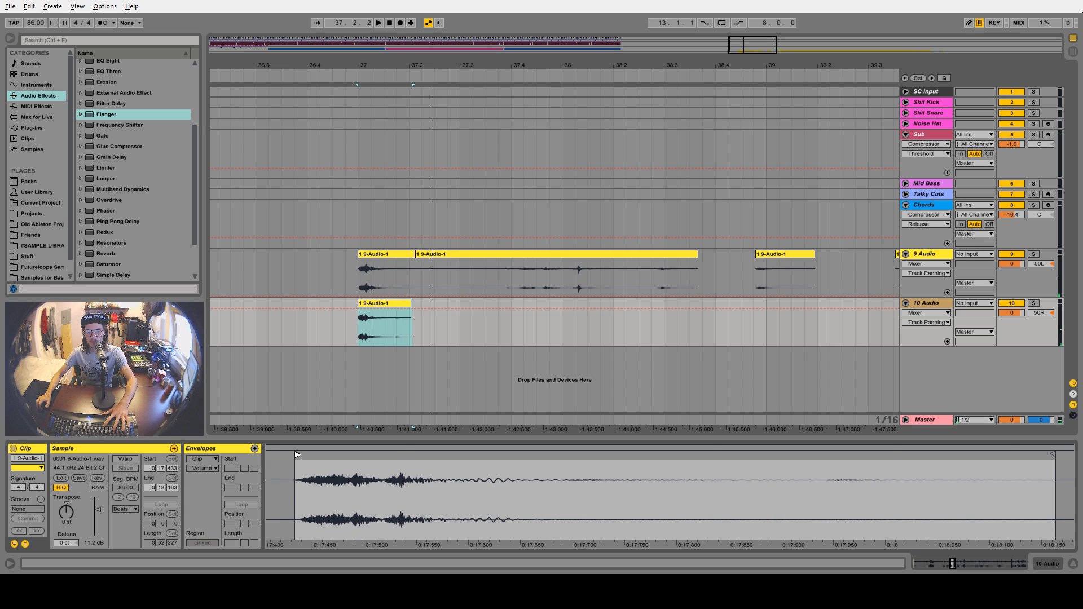
left_click(359, 279)
left_click_drag(286, 464, 308, 454)
key("space")
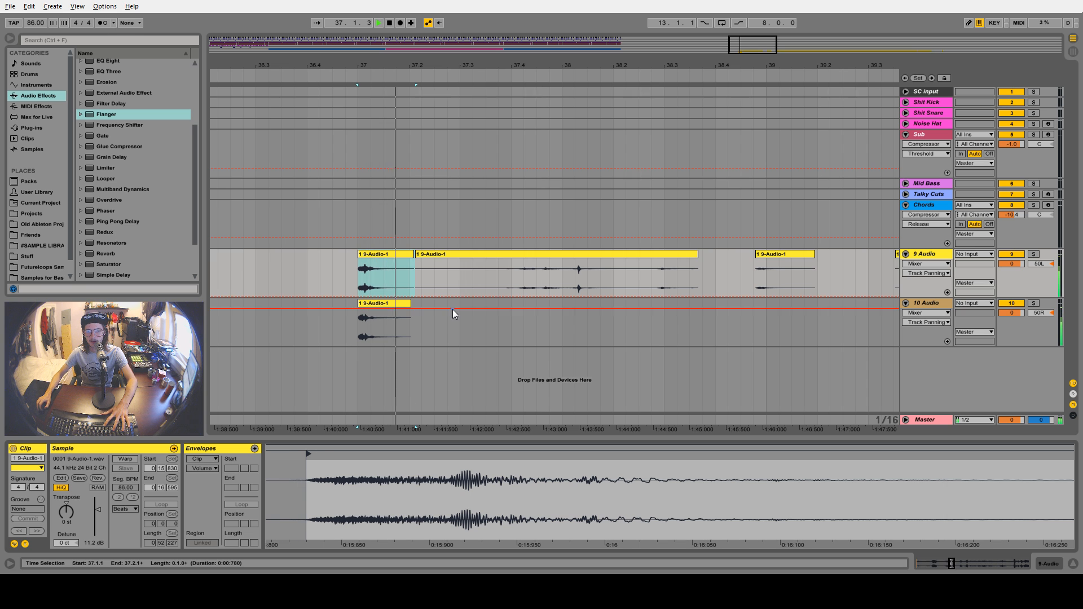
Split out the sharp hit from about 38.1.2 to 38.2.1 on 9 Audio and audition it
left_click(452, 260)
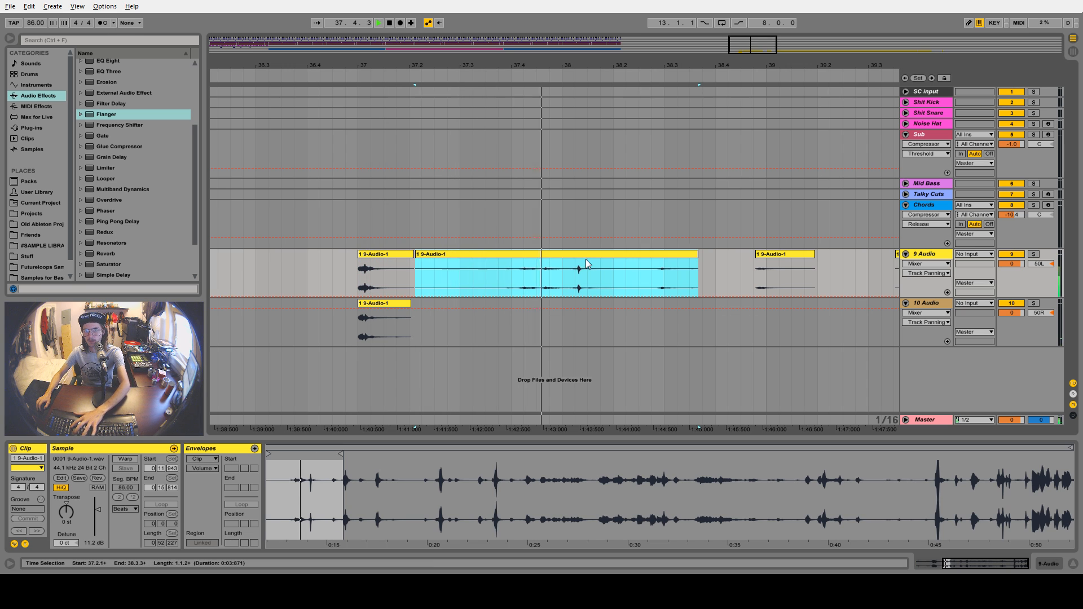
left_click(578, 277)
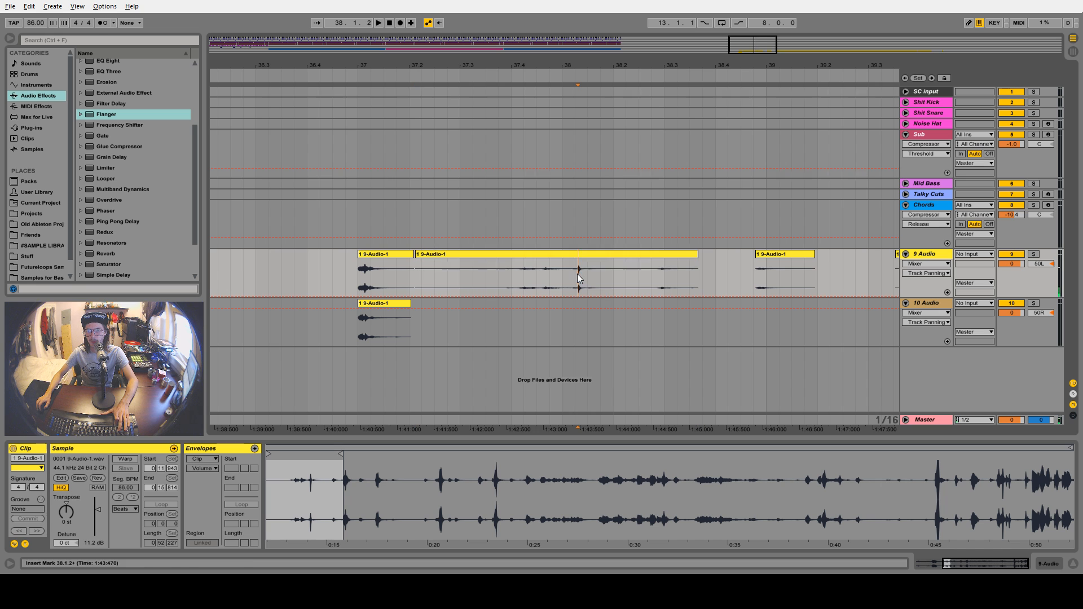
key("ctrl+e")
key("space")
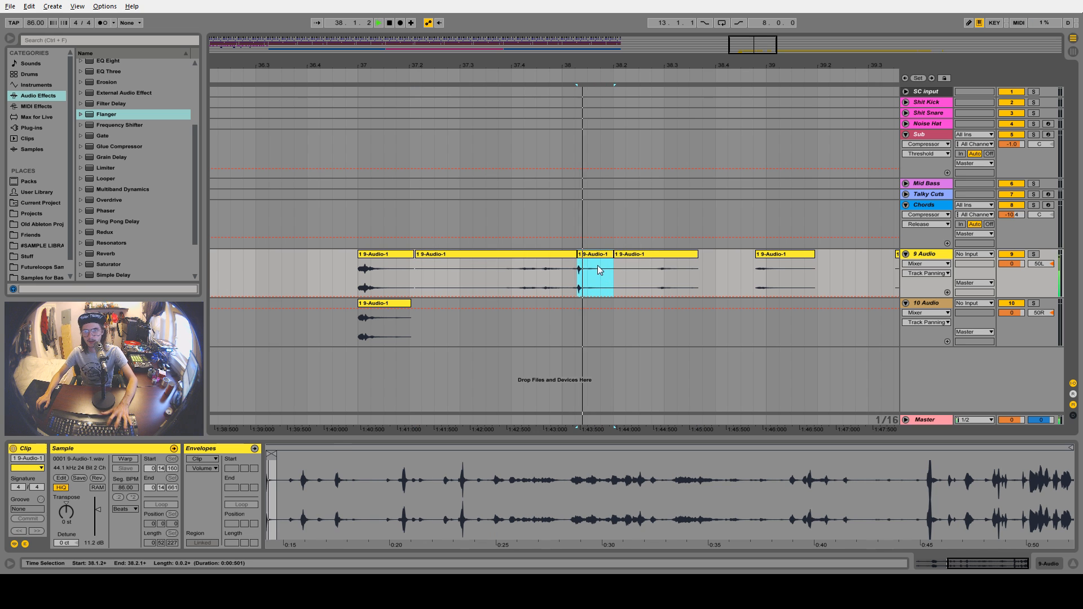
key("space")
Delete the leftover recording pieces directly before and after the isolated hit at 38.1.2
left_click(551, 255)
key("Delete")
left_click(651, 256)
key("Delete")
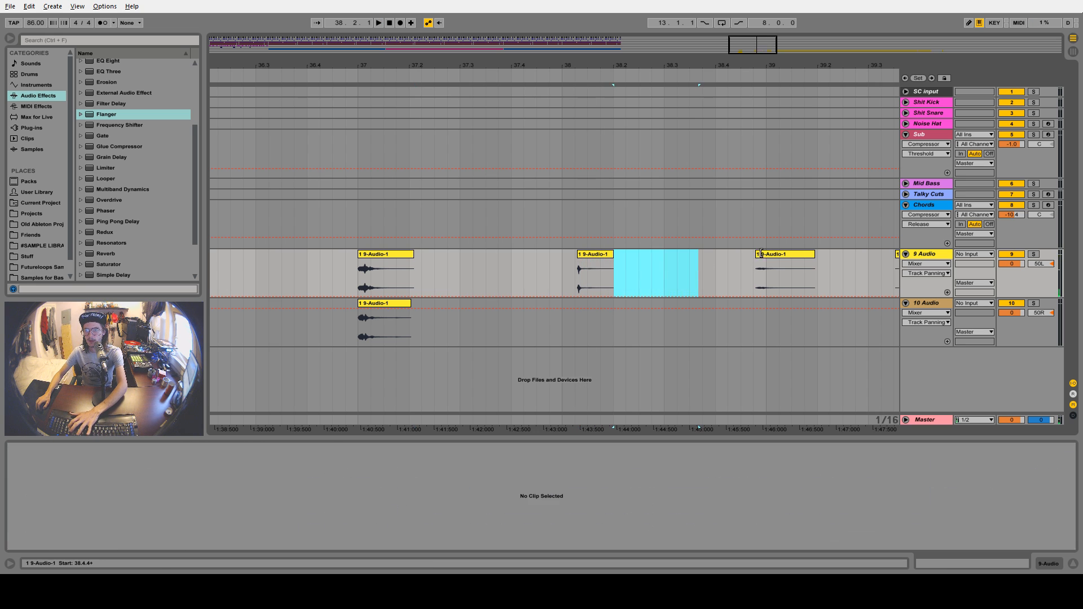
Delete the short leftover clip starting near 38.4.4 on 9 Audio and audition the remaining recording from 40.2.1
left_click(762, 255)
key("Delete")
left_click_drag(726, 52, 627, 238)
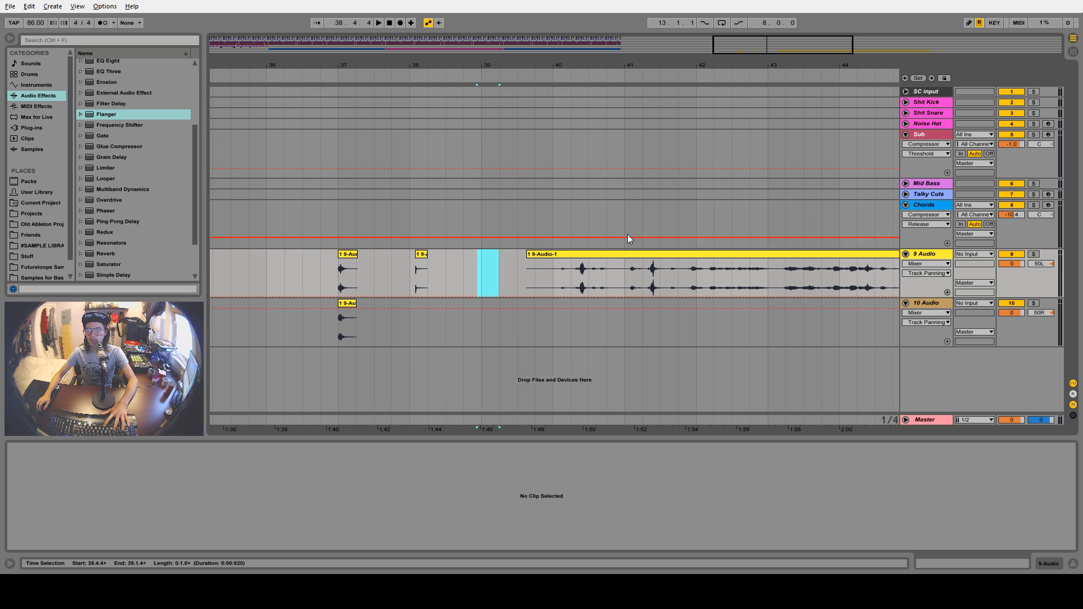
left_click(580, 277)
key("space")
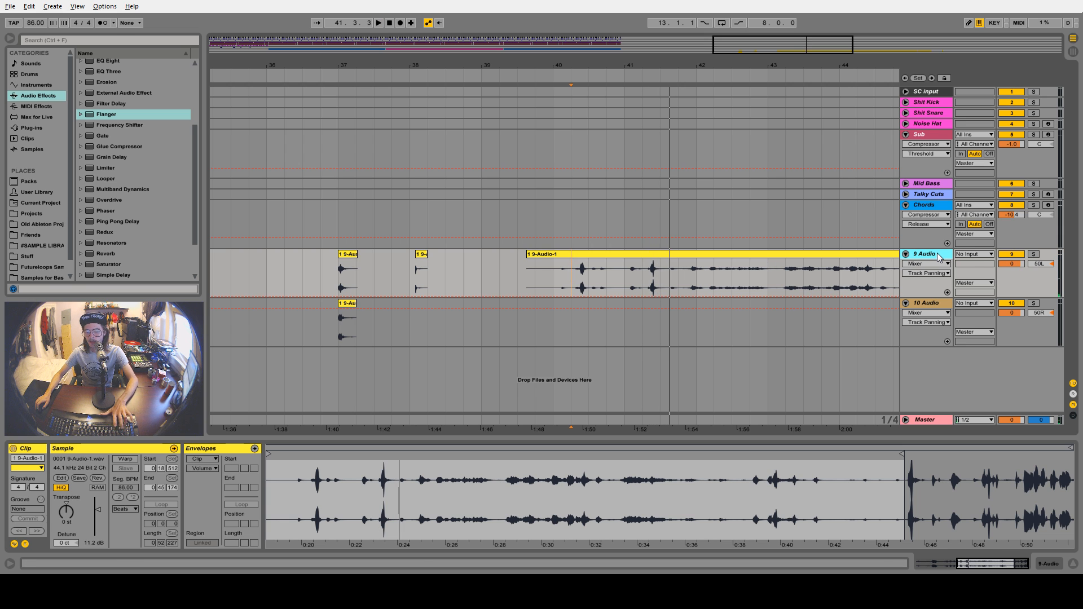
Give the remaining recording its own new unpanned audio track above the panned ones and place the sharp hit on it at 38.1.1
key("ctrl+t")
left_click_drag(705, 256, 703, 307)
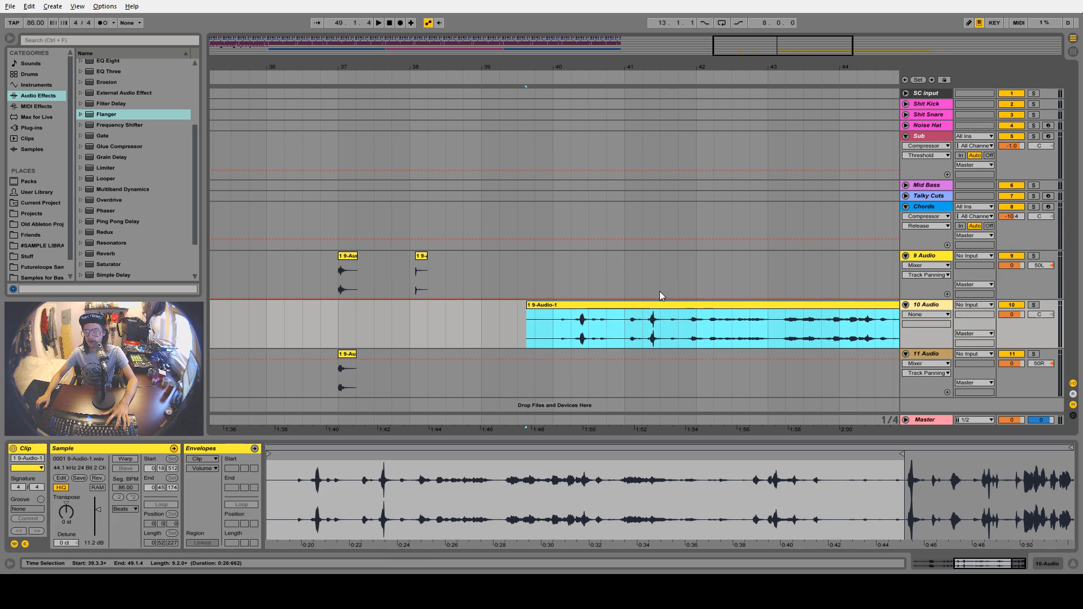
left_click(575, 332)
key("space")
left_click_drag(925, 256, 923, 336)
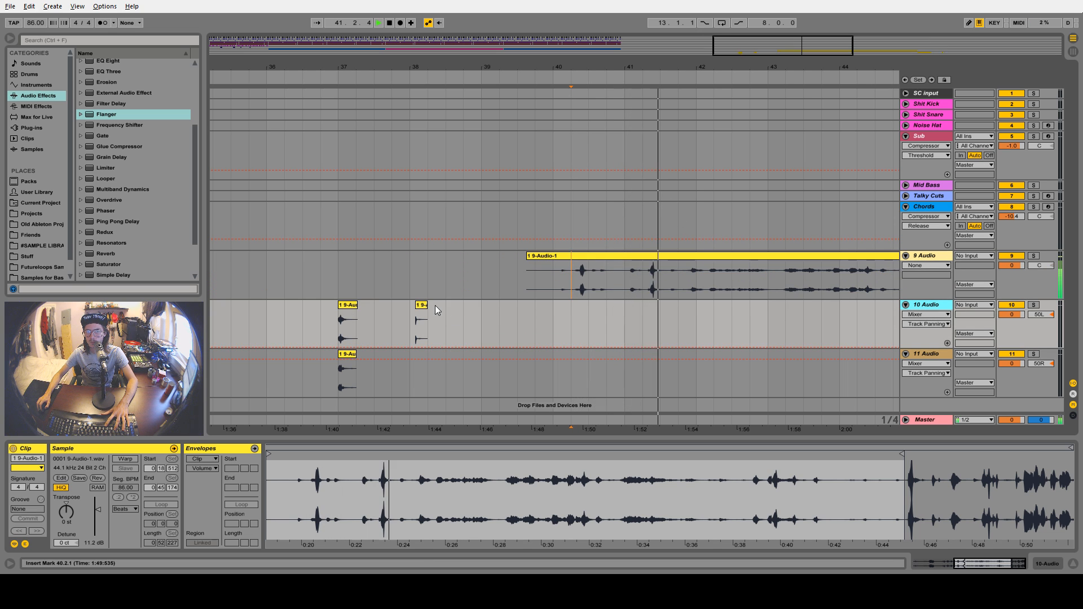
left_click_drag(422, 309, 418, 286)
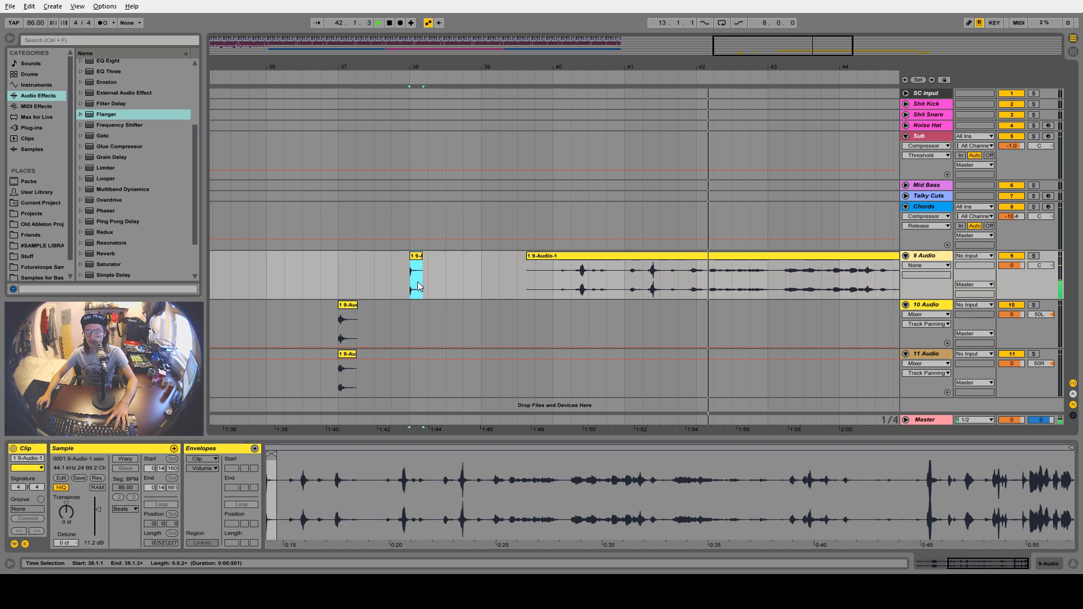
Cut two consecutive sections out of the recording between bars 42 and 44 and layer them at 42.1.1 on 10 Audio and 11 Audio
left_click_drag(773, 68, 499, 66)
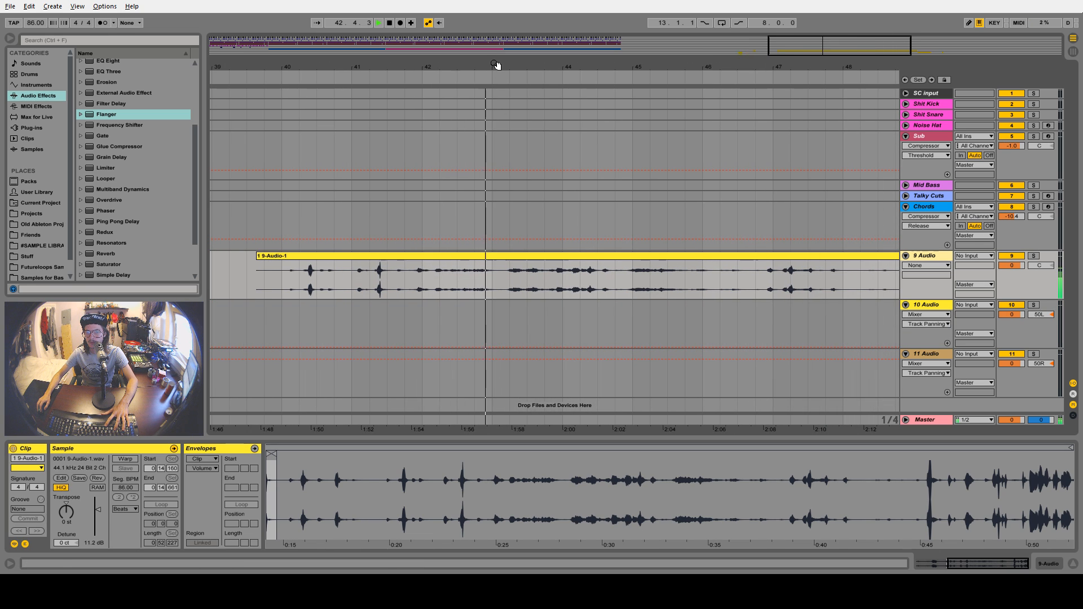
left_click_drag(436, 284, 469, 314)
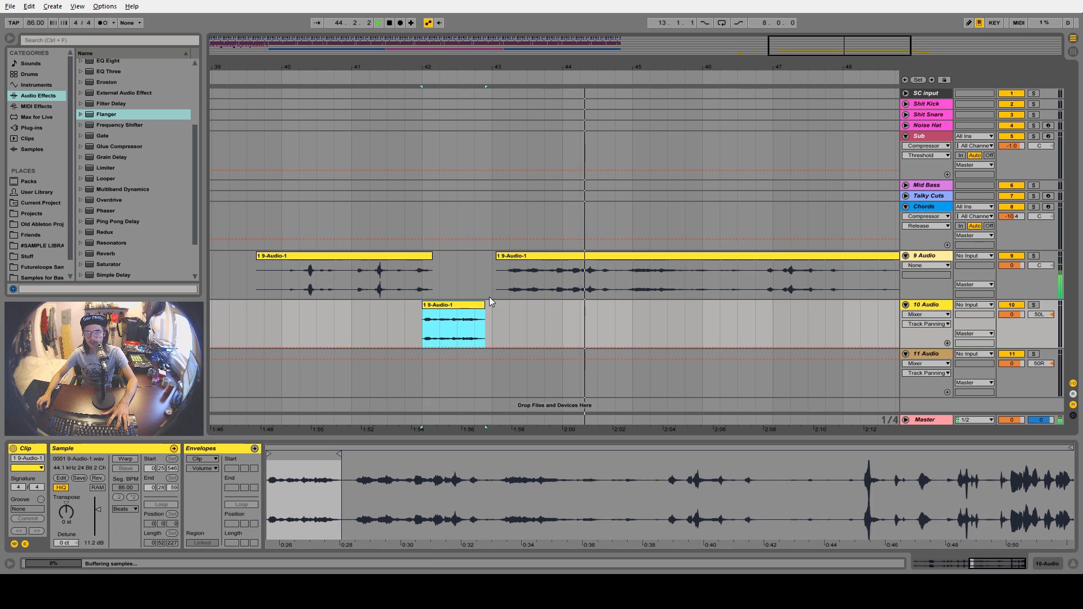
left_click_drag(507, 277, 500, 369)
key("space")
key("space")
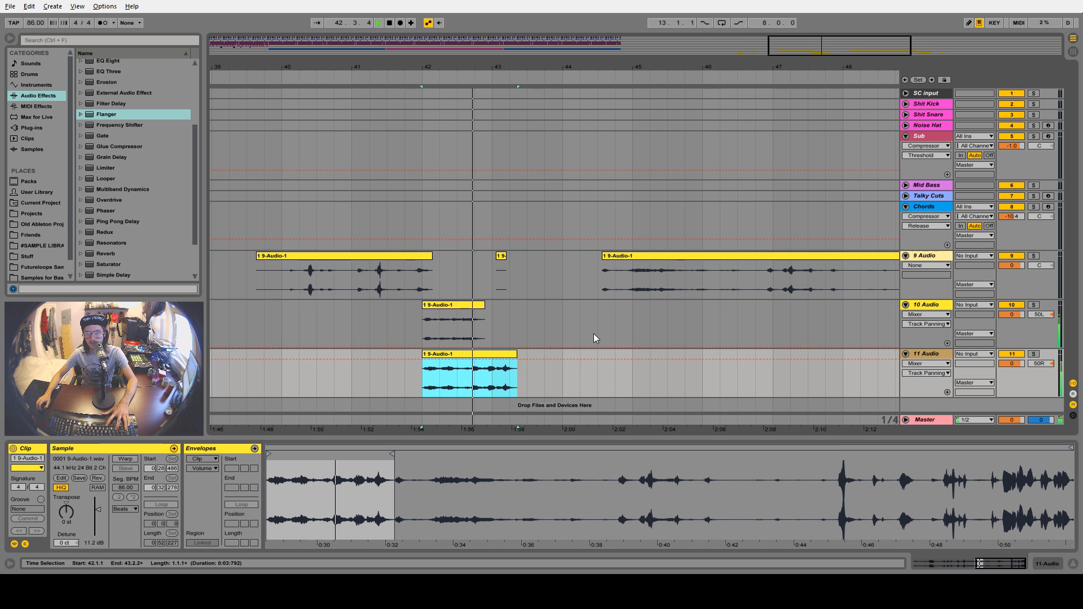
Place another recording section at about 42.4.2 on 10 Audio after the first piece, play the layers, and shorten its end to about 43.2.1
left_click(629, 279)
left_click_drag(629, 279, 523, 316)
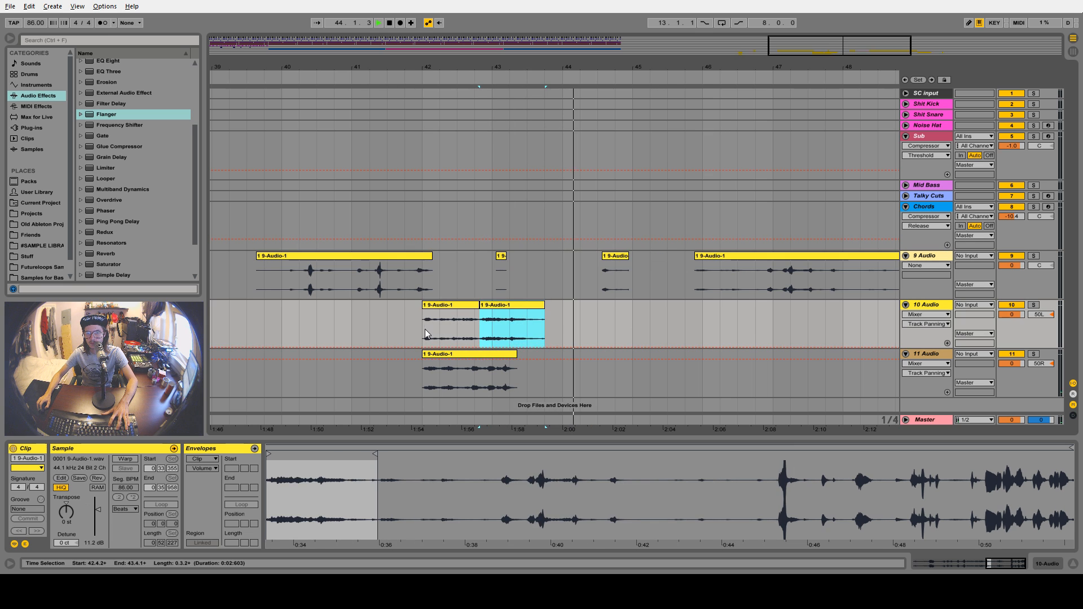
left_click(423, 328)
key("space")
key("space")
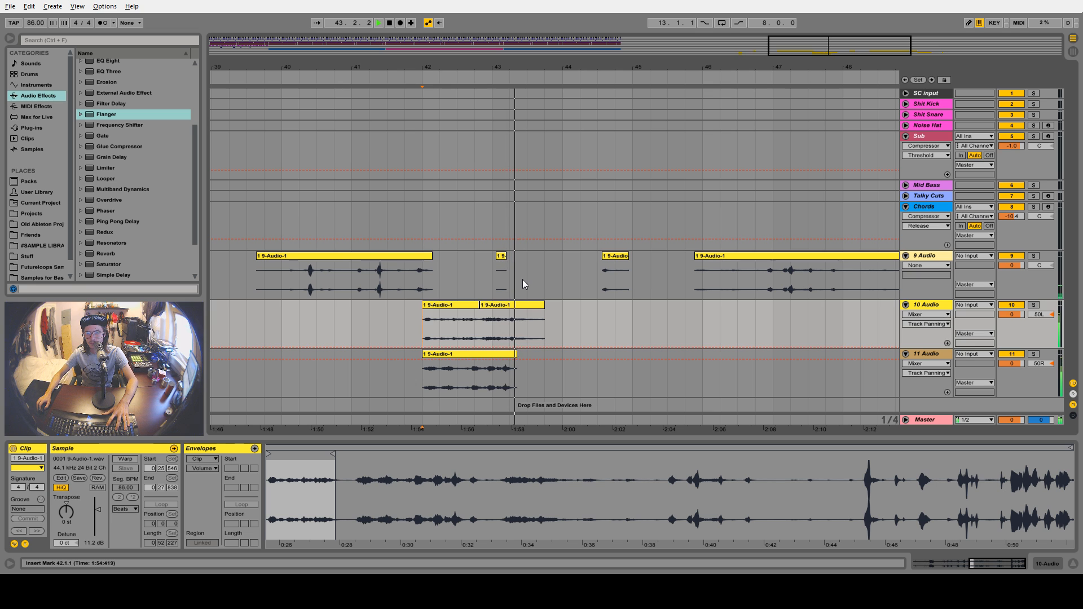
left_click_drag(544, 305, 511, 306)
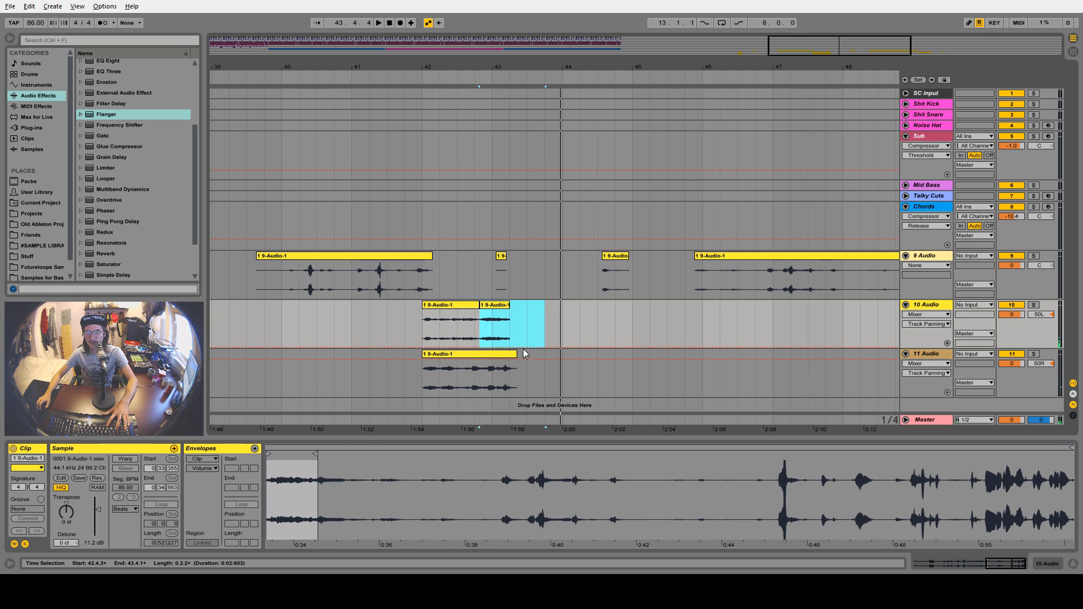
Isolate the two loud hits in bars 40 and 41 of the recording and layer them at 40.1.1 on 10 Audio and 11 Audio
left_click(299, 281)
key("space")
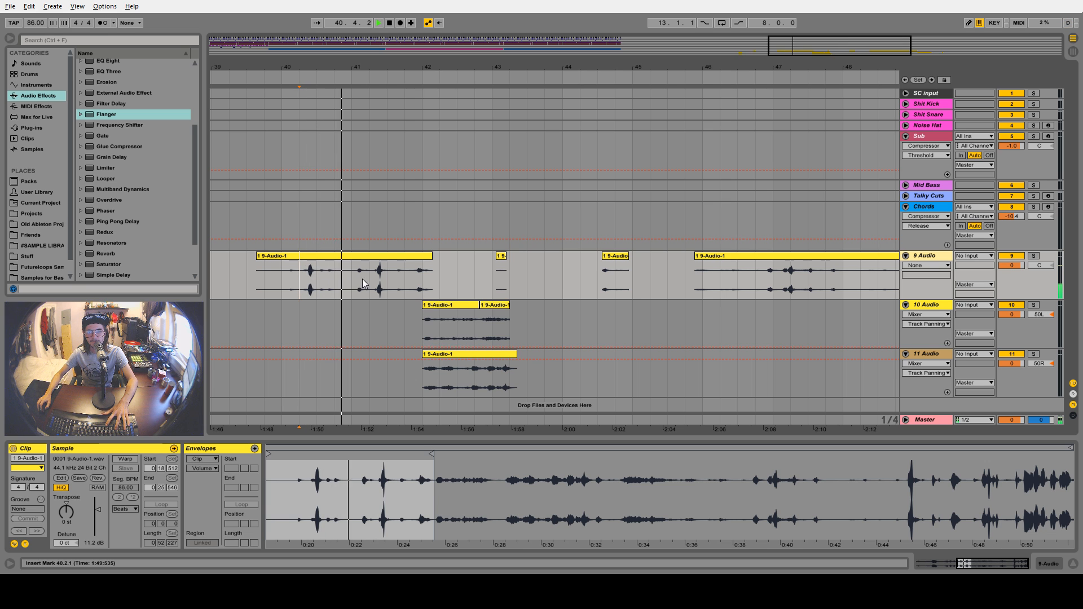
left_click_drag(338, 65, 432, 67)
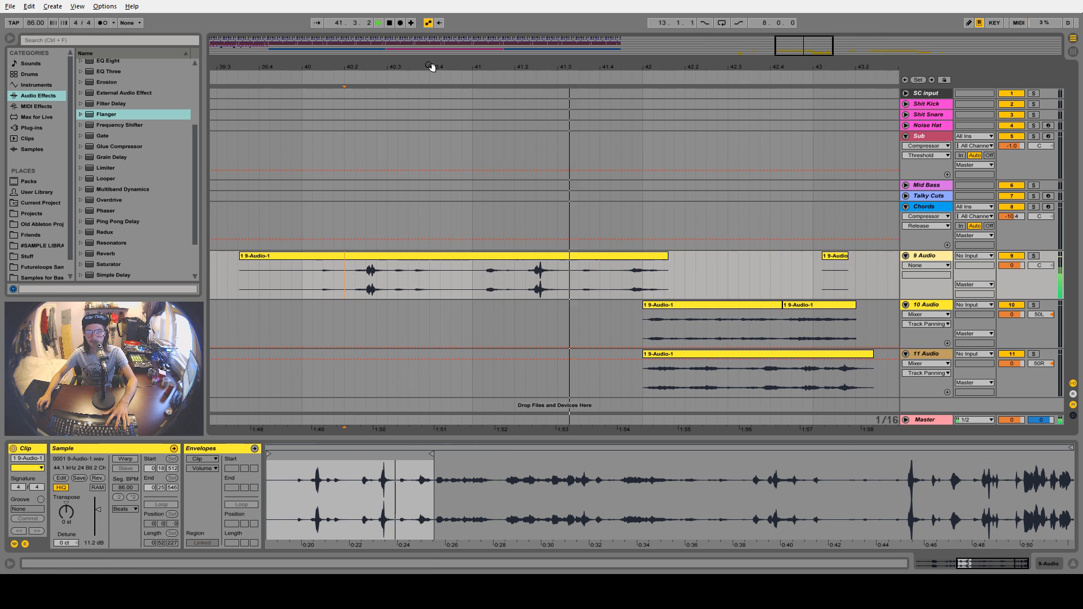
key("space")
left_click_drag(367, 285, 319, 332)
left_click_drag(530, 287, 333, 389)
key("space")
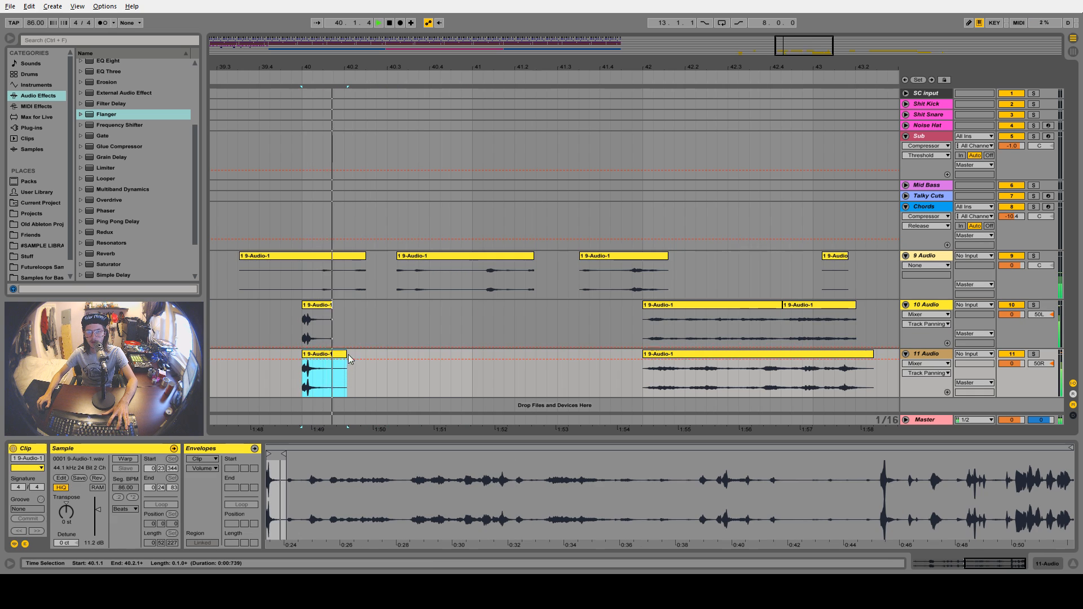
Delete the leftover recording pieces on 9 Audio between about 39.3.3 and 44.4.4
left_click(304, 256)
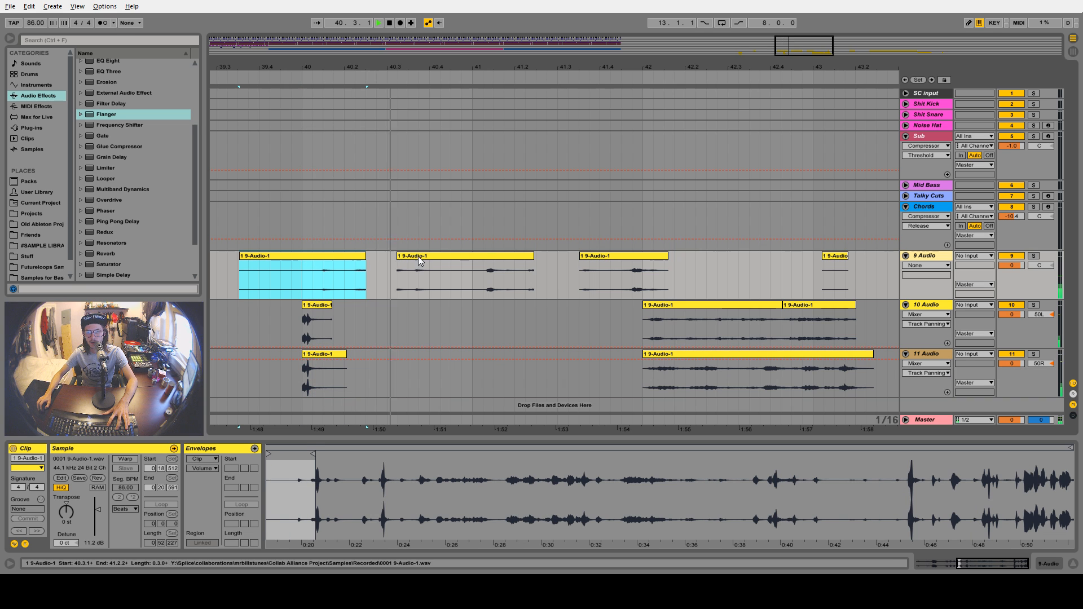
left_click(635, 256, "shift")
key("Delete")
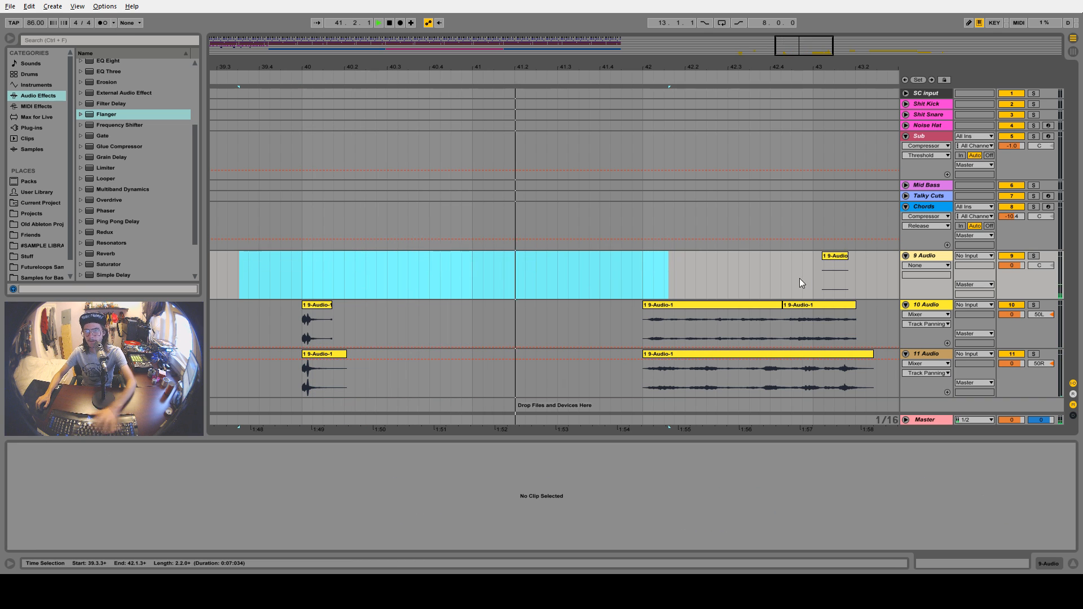
left_click_drag(800, 279, 859, 277)
key("Delete")
left_click_drag(745, 68, 334, 60)
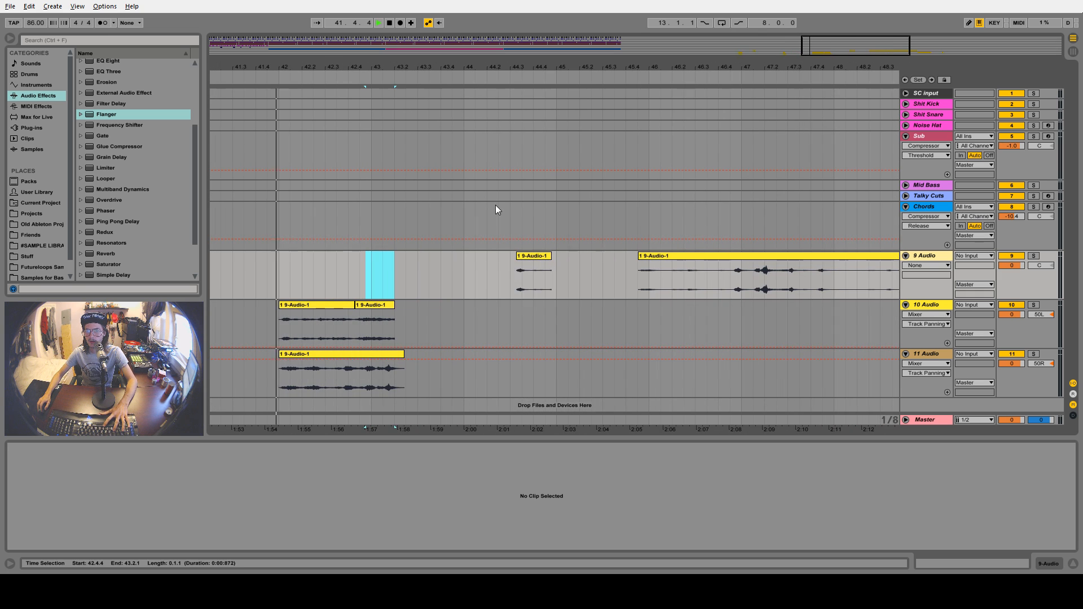
left_click(537, 257)
key("Delete")
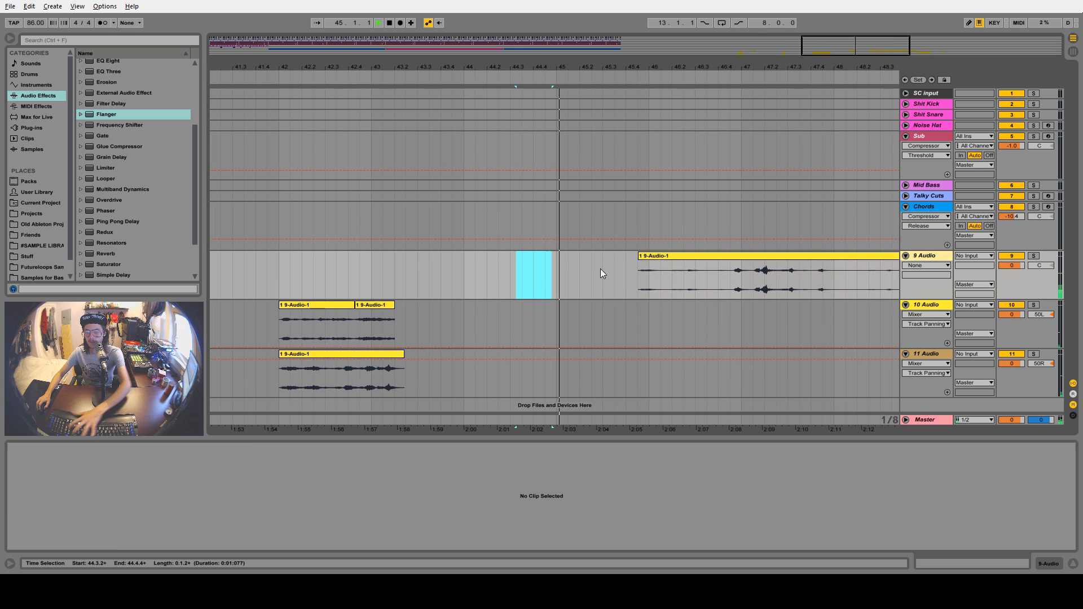
Audition the remaining recording on 9 Audio and 10 Audio, and delete the 9 Audio section from about 45.4.3 to 49.1.4
left_click(661, 262)
key("space")
key("space")
left_click_drag(697, 67, 394, 68)
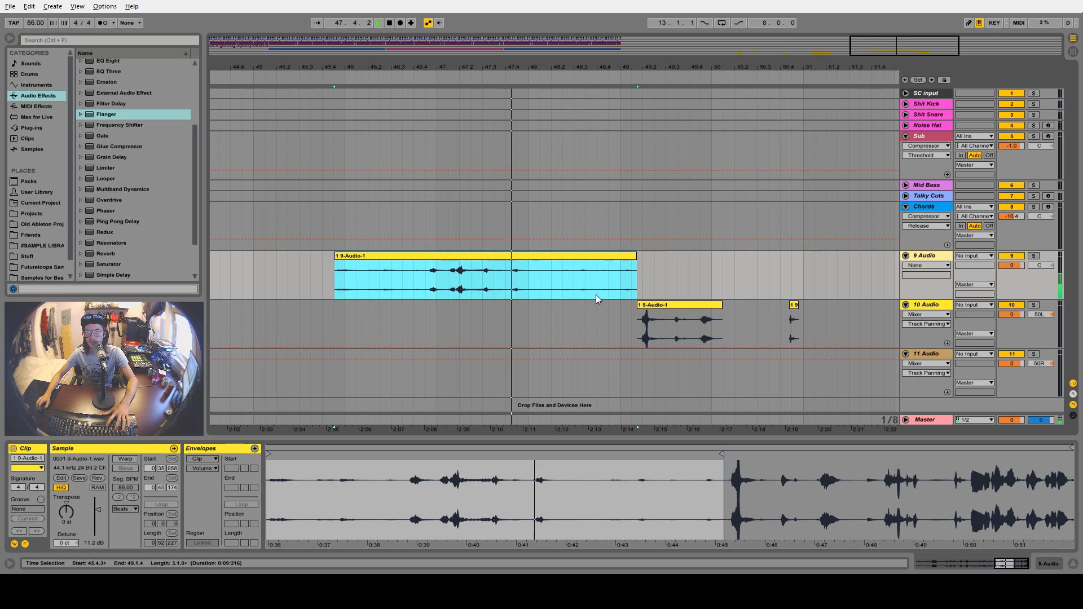
left_click(661, 305)
key("space")
key("space")
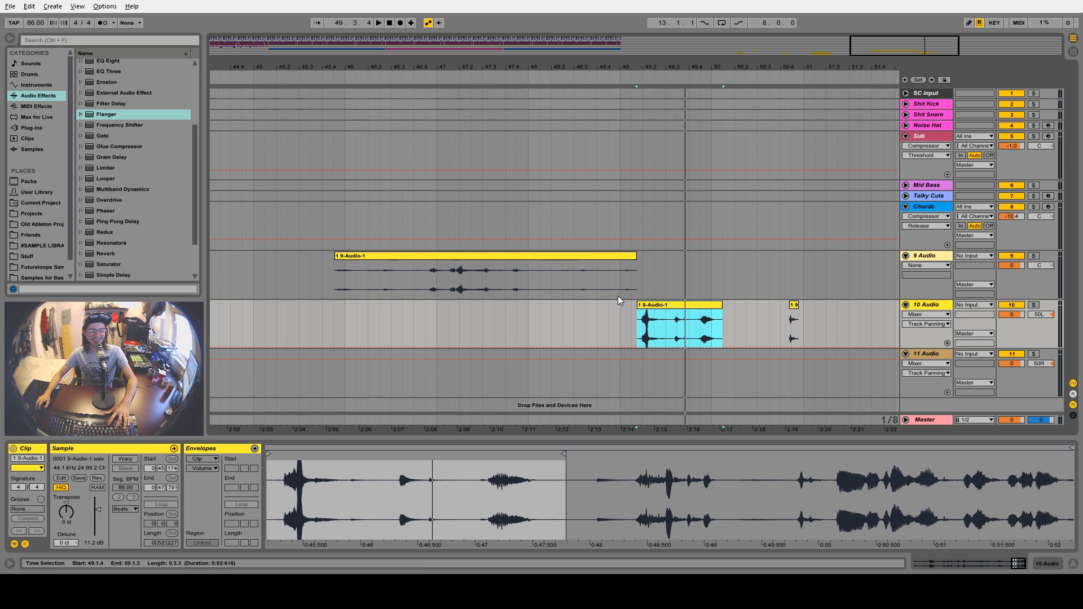
left_click(643, 319)
key("space")
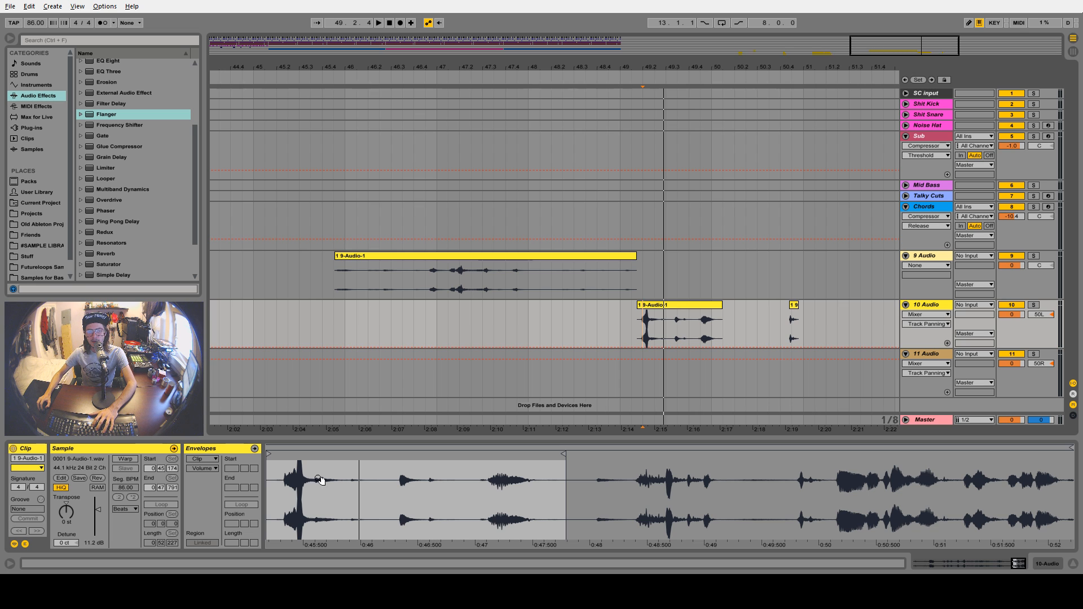
left_click(493, 255)
key("Delete")
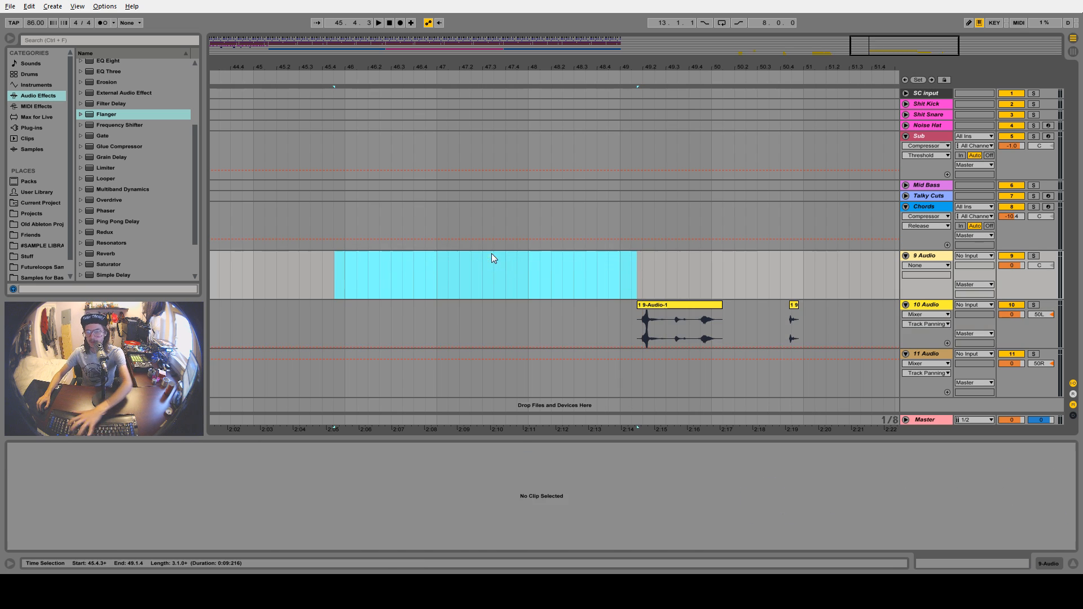
Select bar 37 across 10 Audio and 11 Audio and play the layered hits
key("minus")
key("minus")
key("minus")
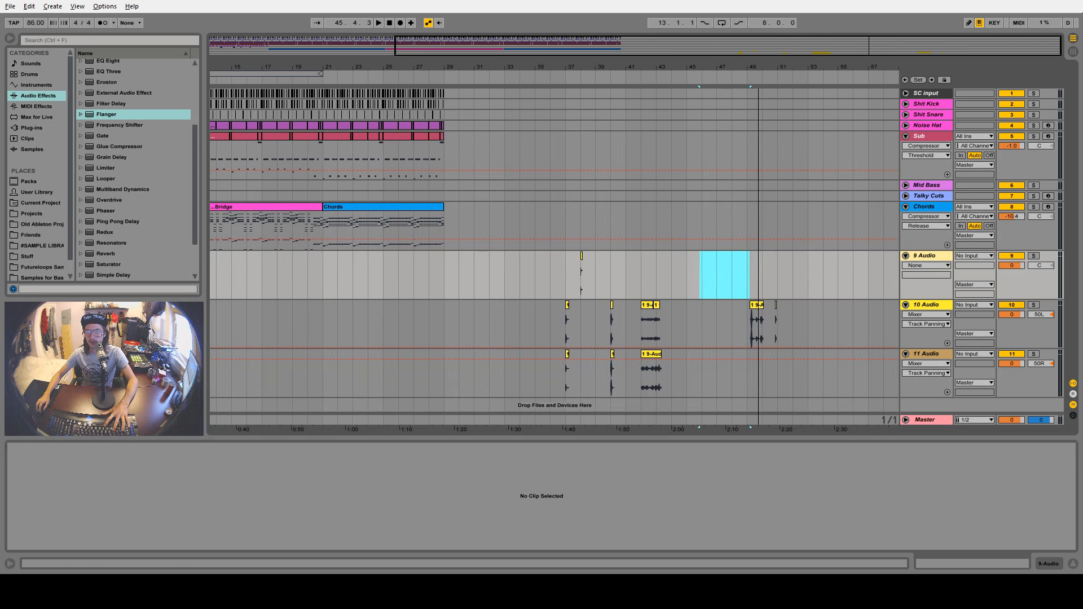
left_click_drag(579, 373, 560, 334)
key("space")
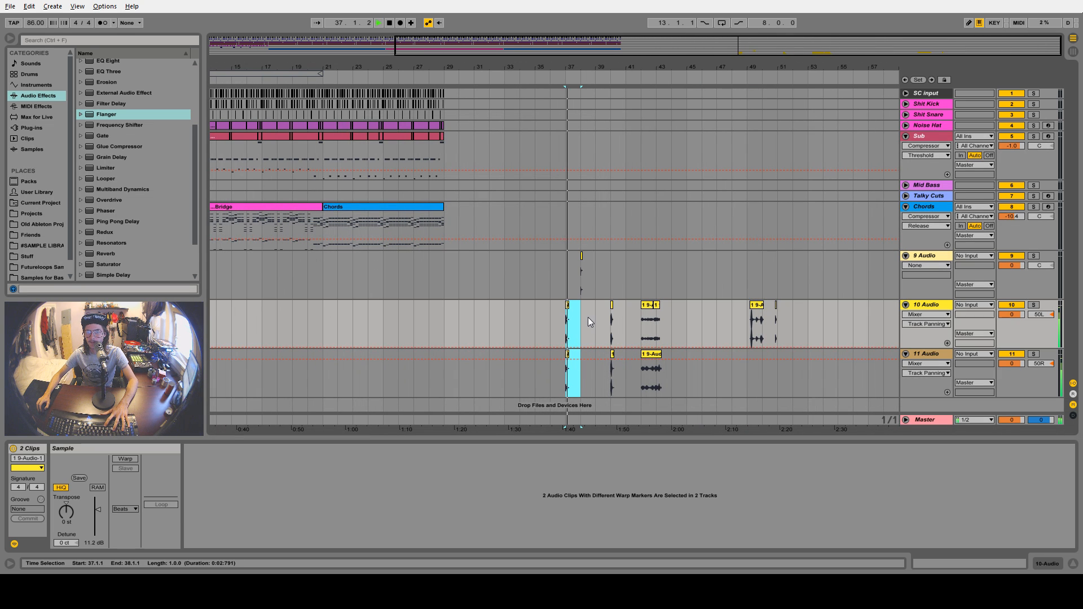
key("space")
Display the fades on 10 Audio and add a fade-out over roughly the second half of the bar 37 hit
key("z")
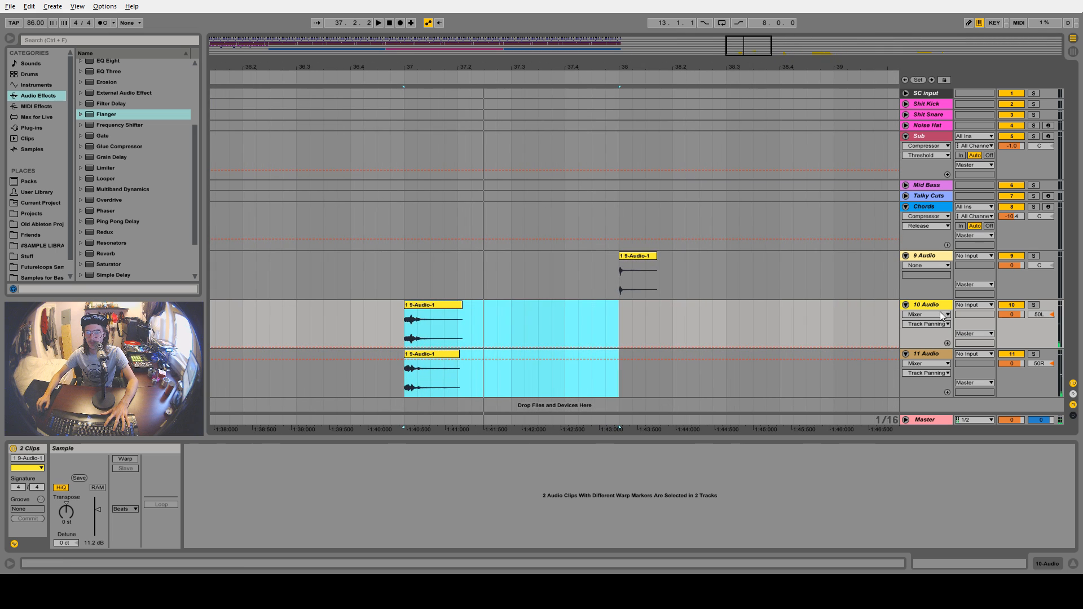
left_click(926, 314)
left_click(936, 333)
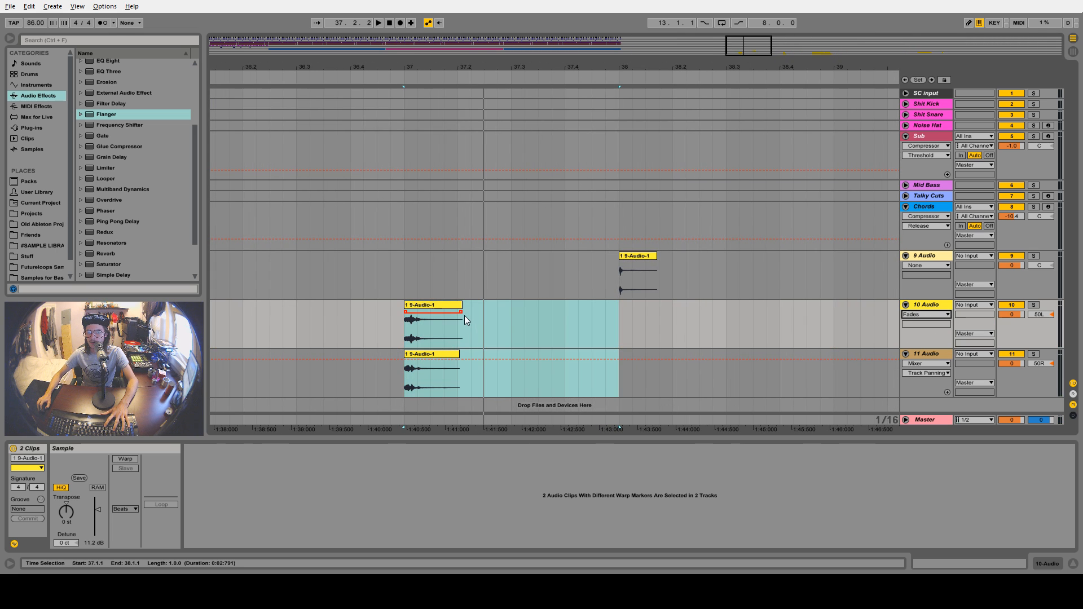
left_click_drag(462, 313, 448, 313)
Display the clip fades on 11 Audio
left_click(915, 363)
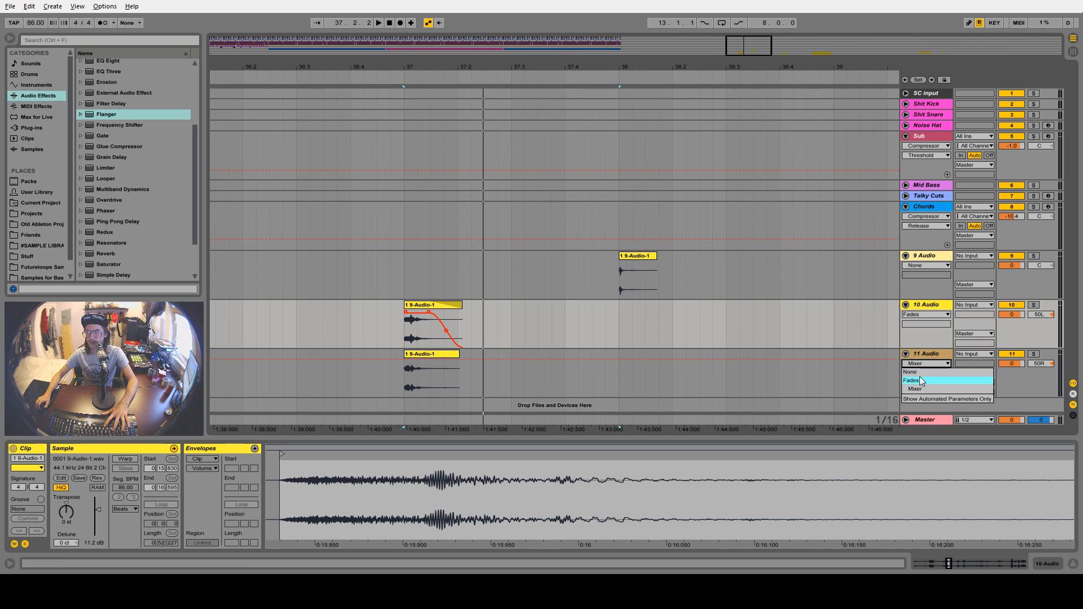
Show the fades on 11 Audio, give its bar 37 clip a long fade-out and audition the result
left_click(919, 378)
left_click_drag(459, 362, 434, 360)
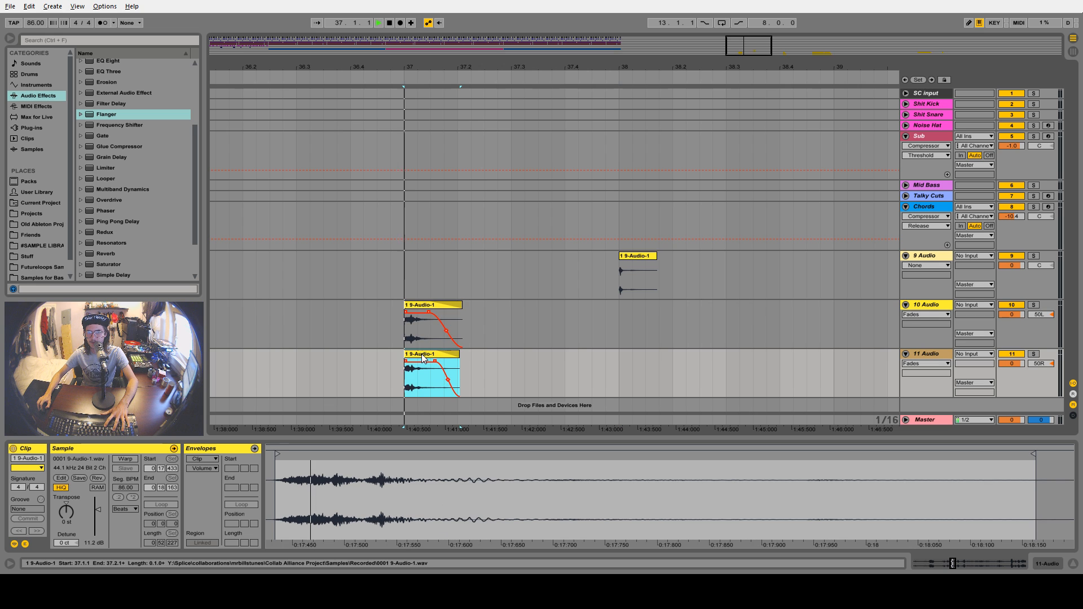
key("space")
key("space")
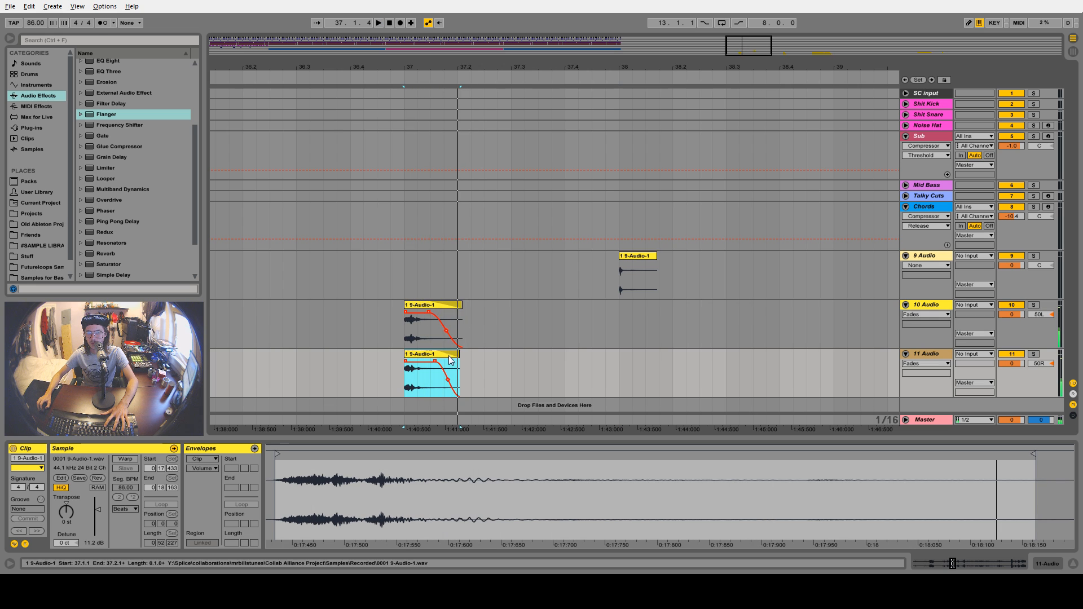
Shorten the bar 37 clip on 11 Audio so it ends just past 37.1.4, and listen to it
left_click_drag(432, 67, 433, 136)
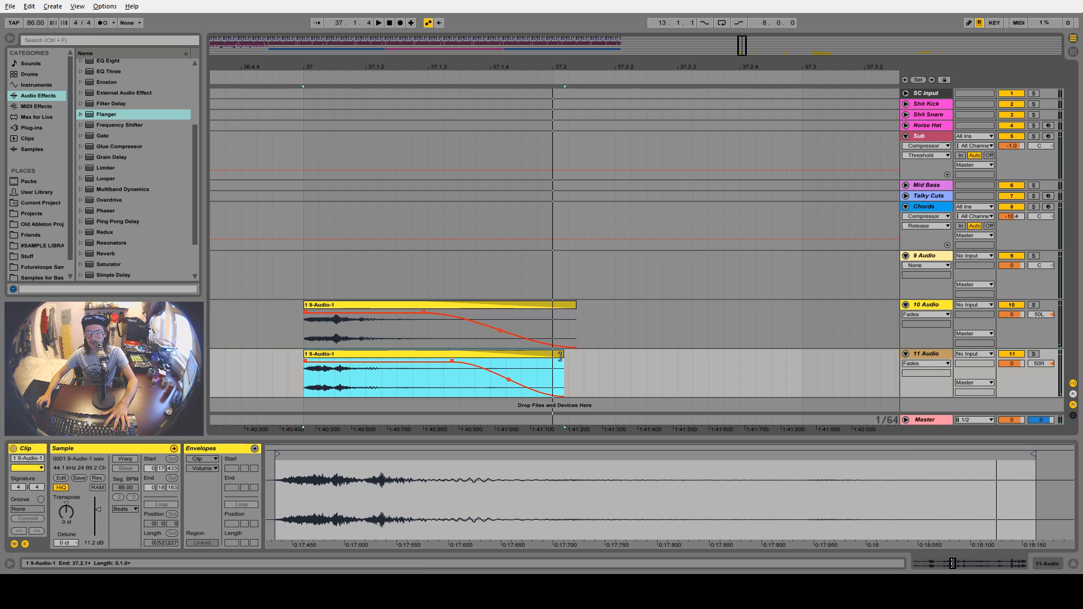
left_click_drag(565, 359, 512, 359)
key("space")
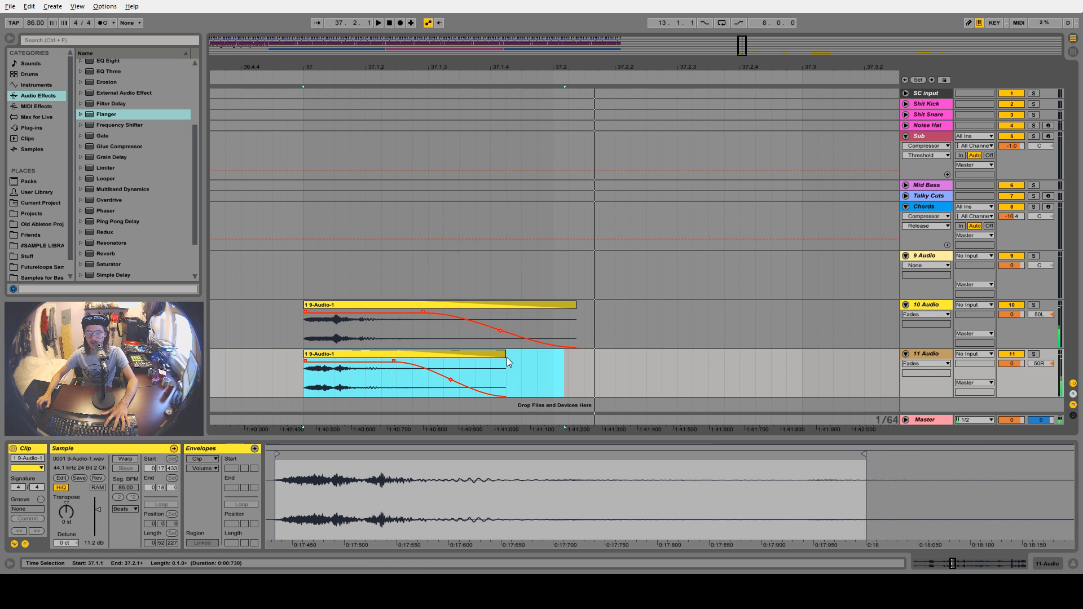
key("space")
Shorten the bar 37 clip on 10 Audio to just past 37.1.4, start its fade-out earlier and replay it
left_click_drag(424, 313, 403, 313)
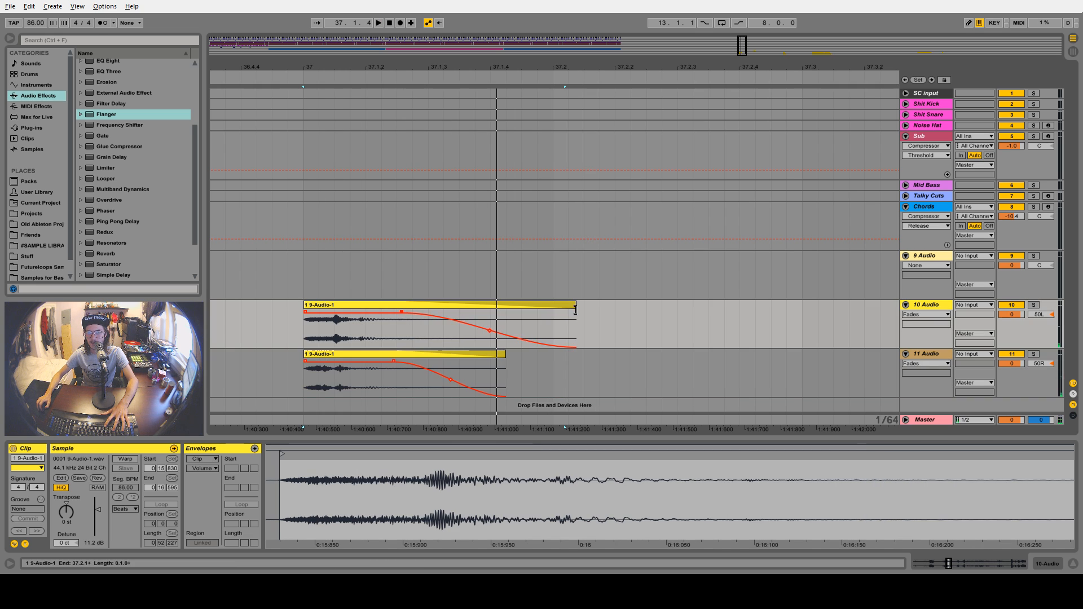
left_click_drag(576, 307, 514, 307)
left_click_drag(339, 313, 366, 312)
key("space")
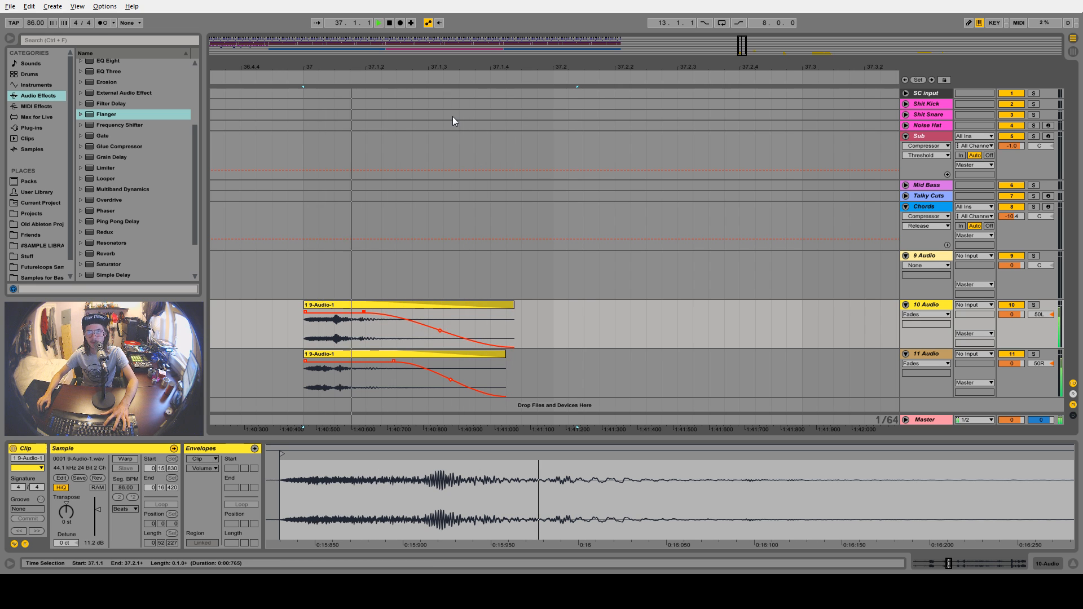
Set 9 Audio's input to Resampling, arm the track and record the layered hit at bar 37
left_click_drag(464, 64, 451, 27)
left_click(931, 257)
left_click(974, 256)
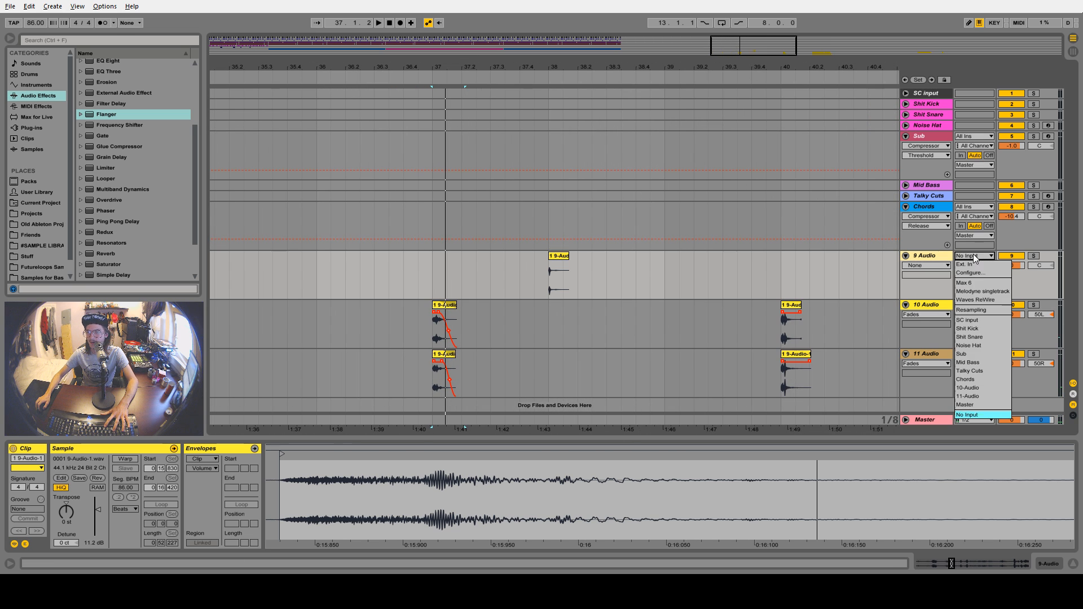
left_click(981, 312)
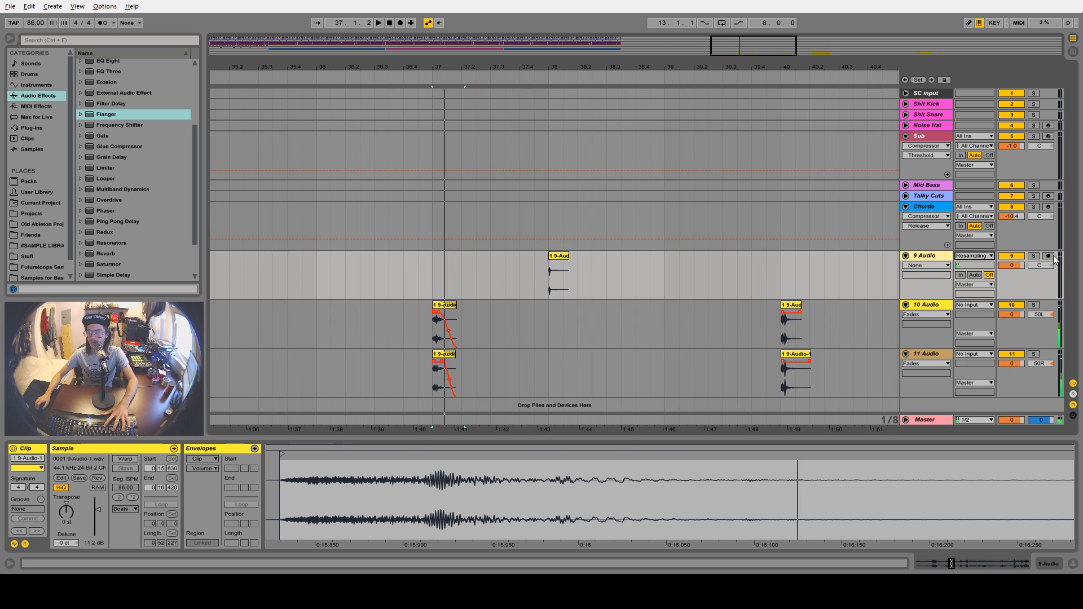
left_click(400, 23)
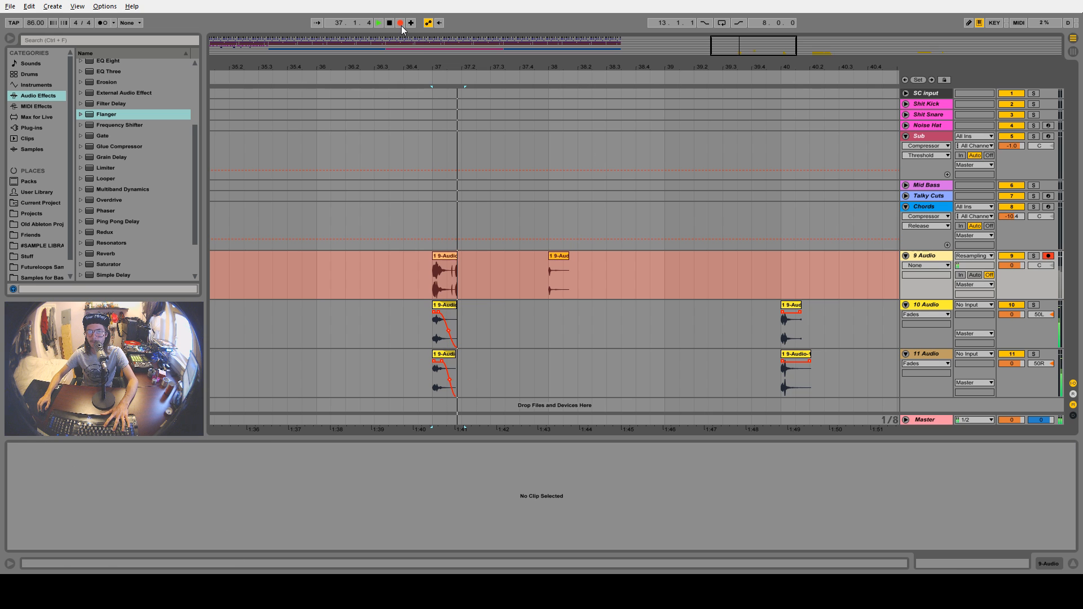
key("space")
Audition the bar 40 clips, add fade-outs to both and shorten the one on 11 Audio to about 40.1.4
left_click(790, 284)
key("space")
key("space")
key("space")
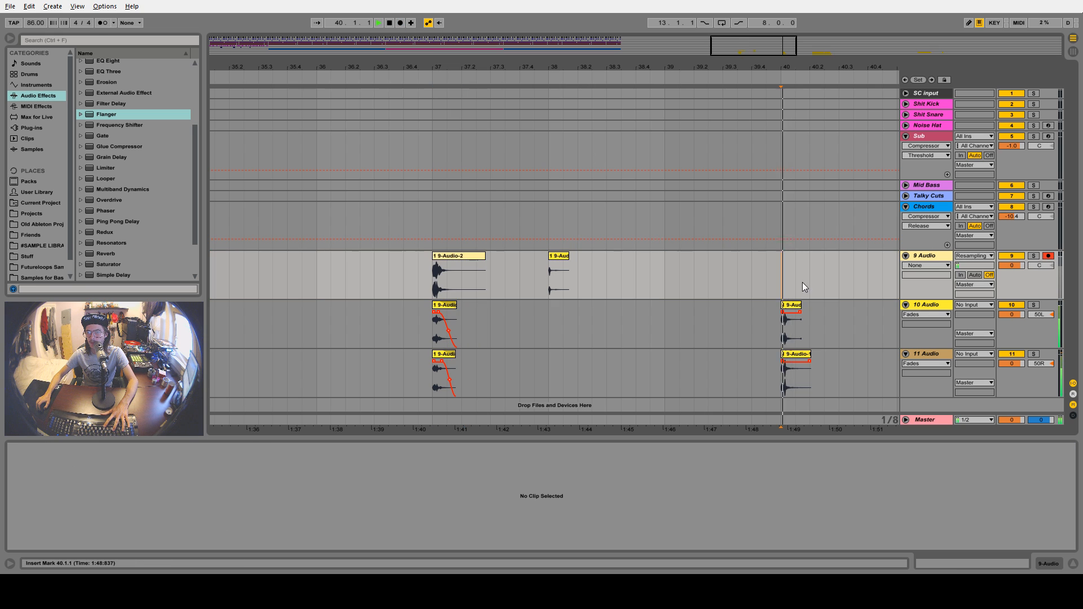
key("space")
left_click_drag(805, 70, 542, 112)
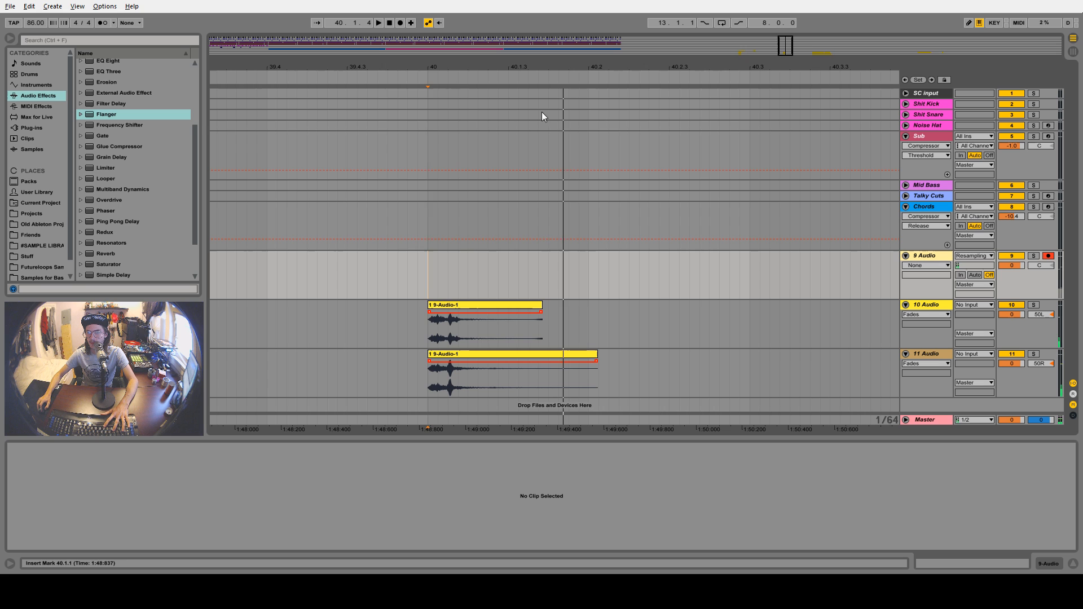
left_click(541, 313)
key("space")
left_click_drag(597, 354, 546, 363)
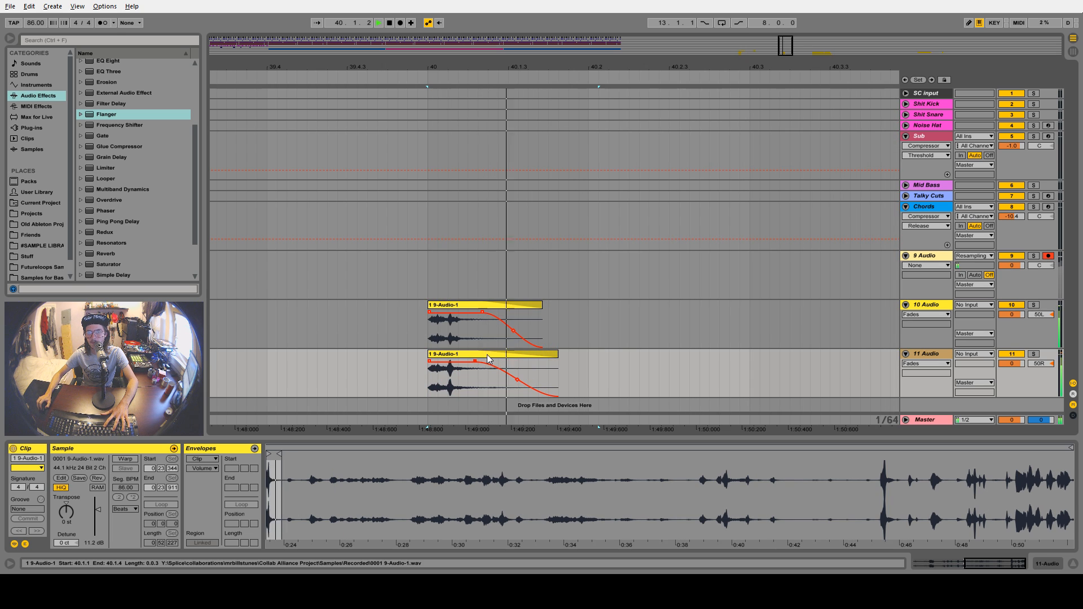
Record the layered hit at bar 40 onto 9 Audio through resampling
left_click(401, 23)
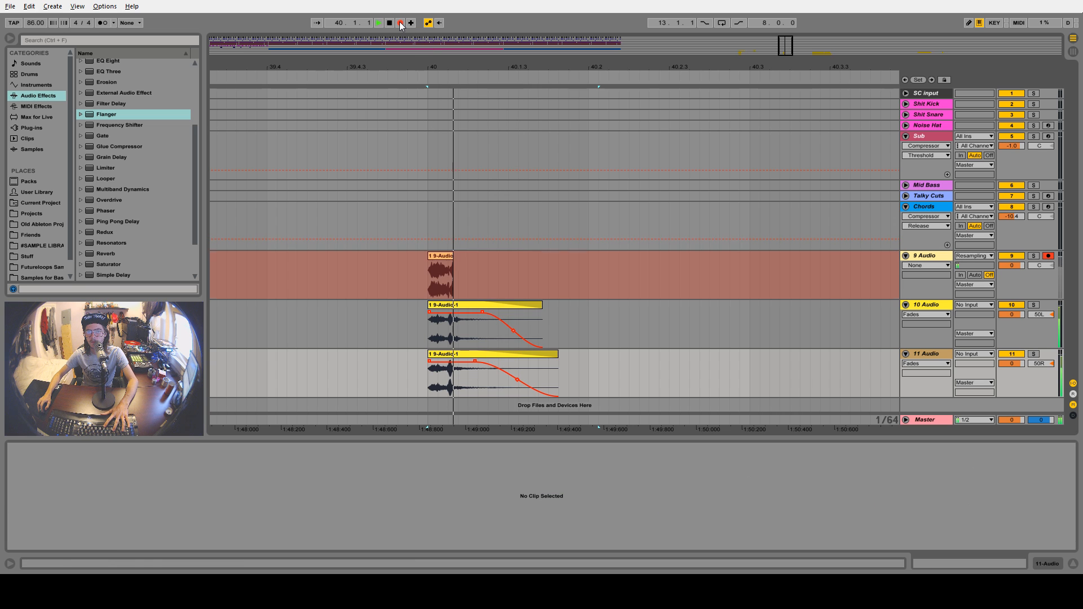
key("space")
Move the clip near bar 49 from 10 Audio up to 9 Audio at 49.1.1 and audition it
left_click_drag(540, 68, 526, 25)
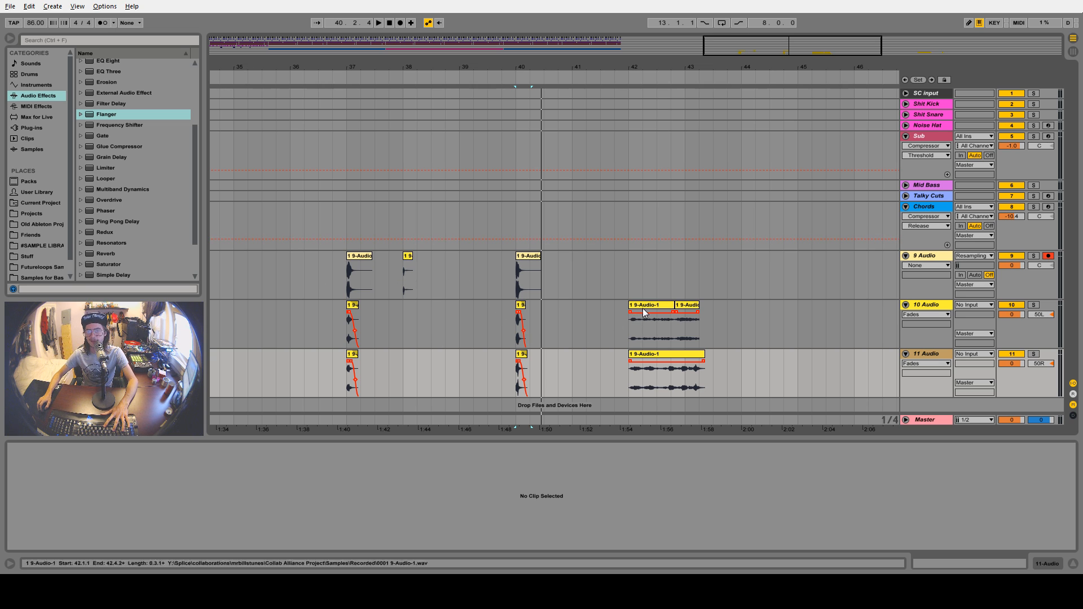
left_click_drag(660, 79, 441, 69)
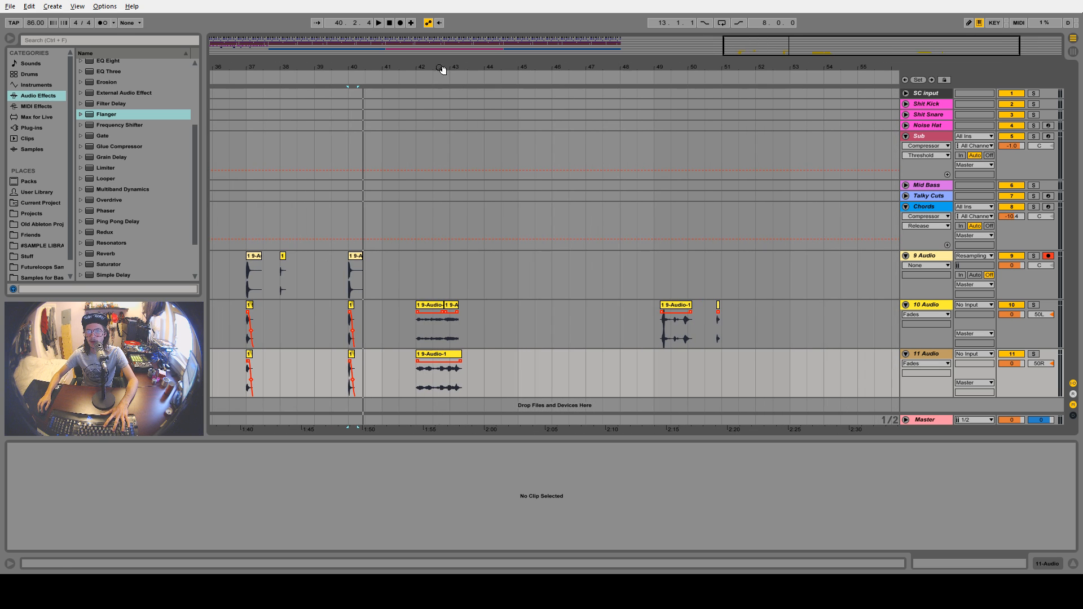
left_click(682, 306)
left_click_drag(686, 310, 675, 284)
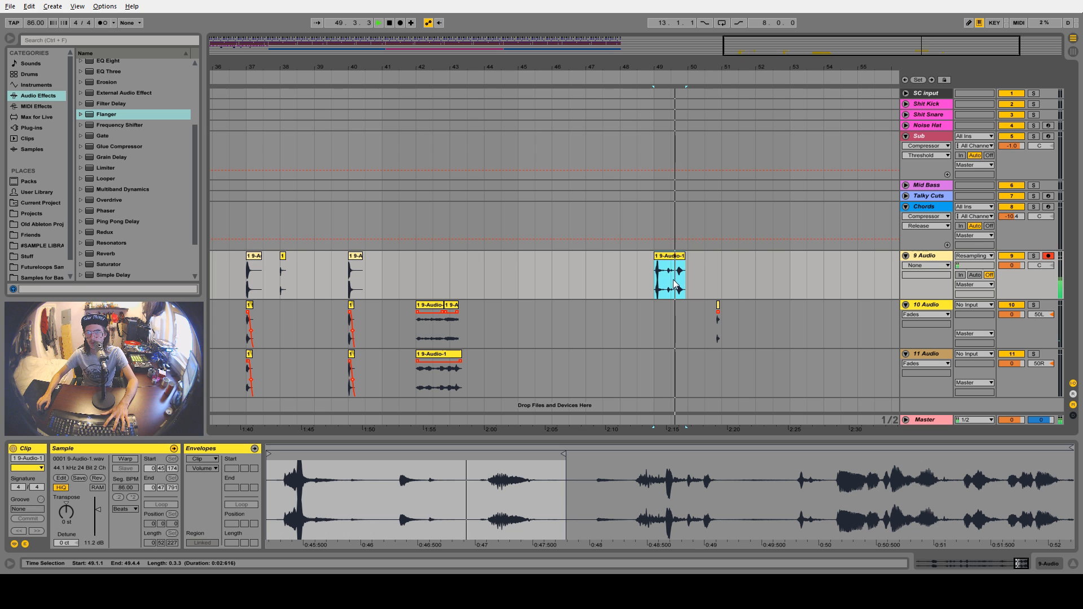
key("space")
Delete the source clips on 10 Audio and 11 Audio between 36.4.1 and 40.3.1
mouse_move(686, 81)
left_mouse_down()
mouse_move(685, 90)
mouse_move(681, 66)
left_mouse_up()
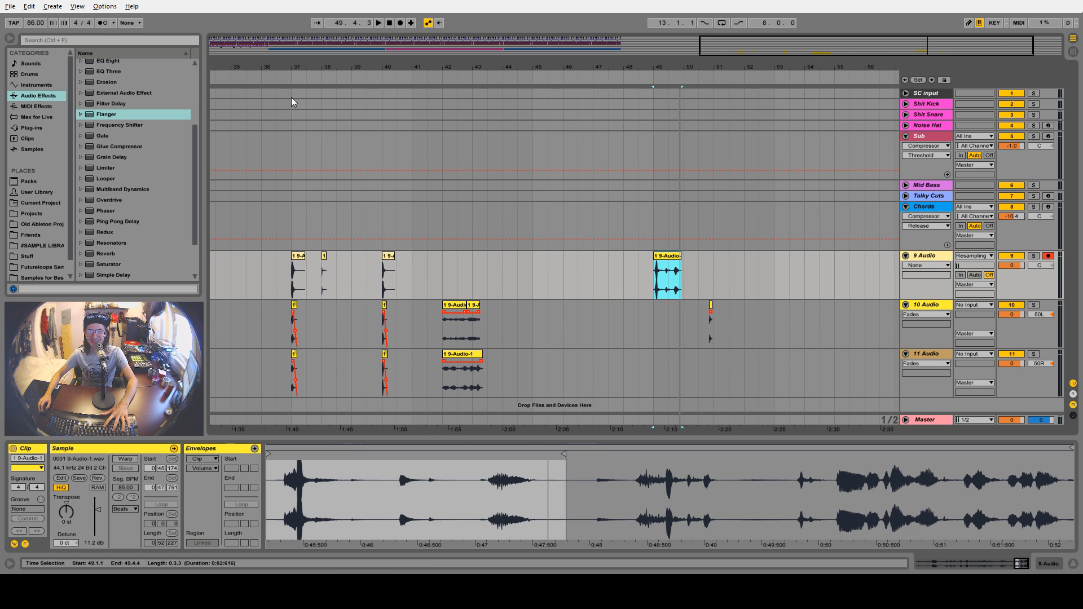
left_click_drag(300, 67, 477, 82)
left_click_drag(447, 328, 623, 374)
key("Delete")
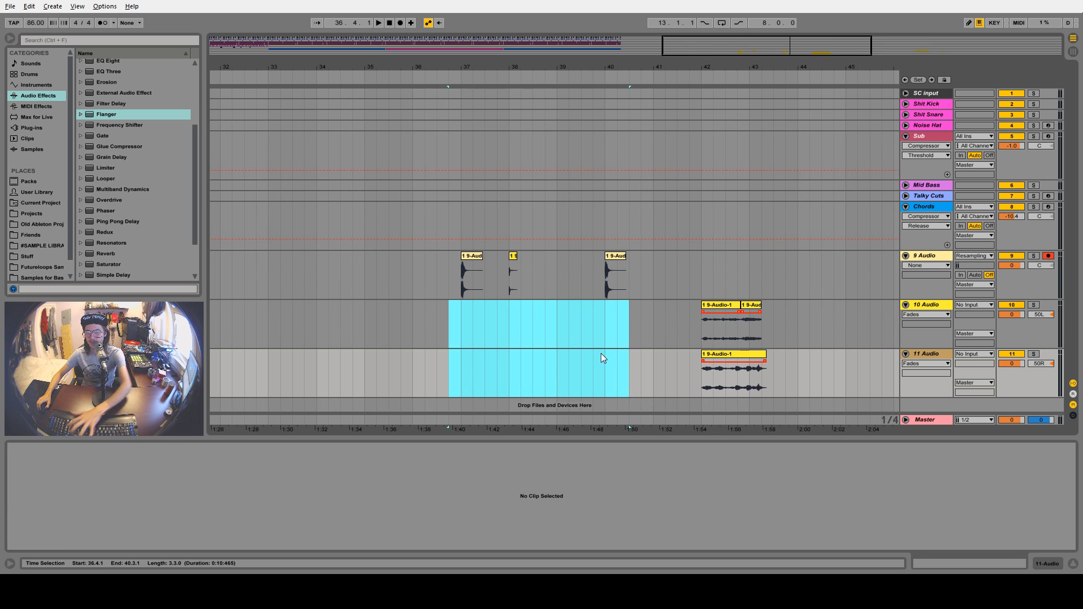
Move the resampled clip at bar 37 on 9 Audio back to bar 34 and audition it
left_click_drag(472, 277, 327, 276)
key("space")
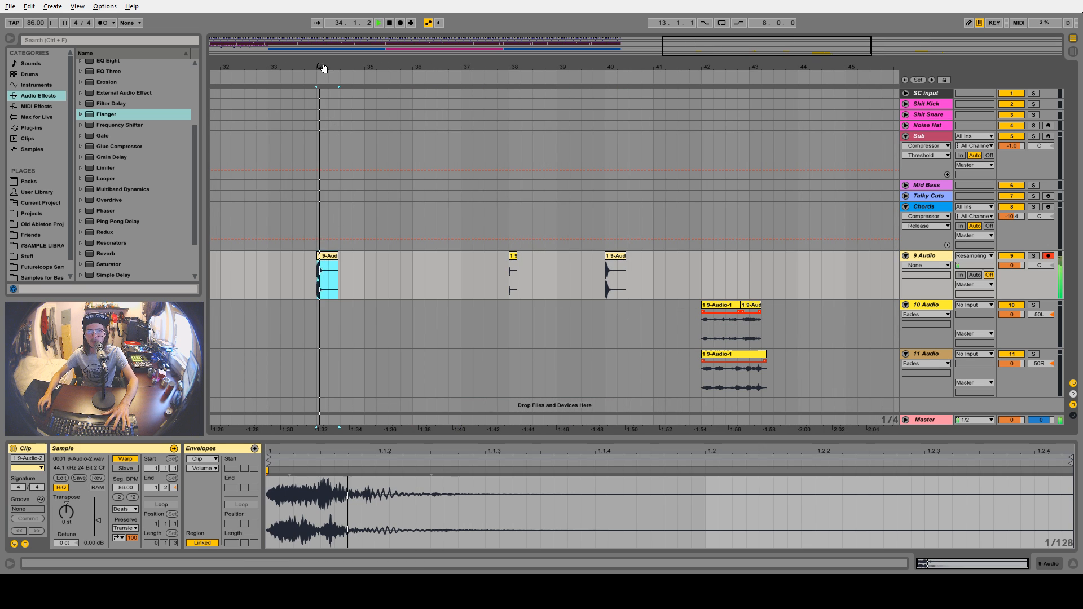
key("space")
Insert a new audio track below Chords and move the resampled clip from bar 34 onto it at bar 5
left_click_drag(323, 68, 626, 69)
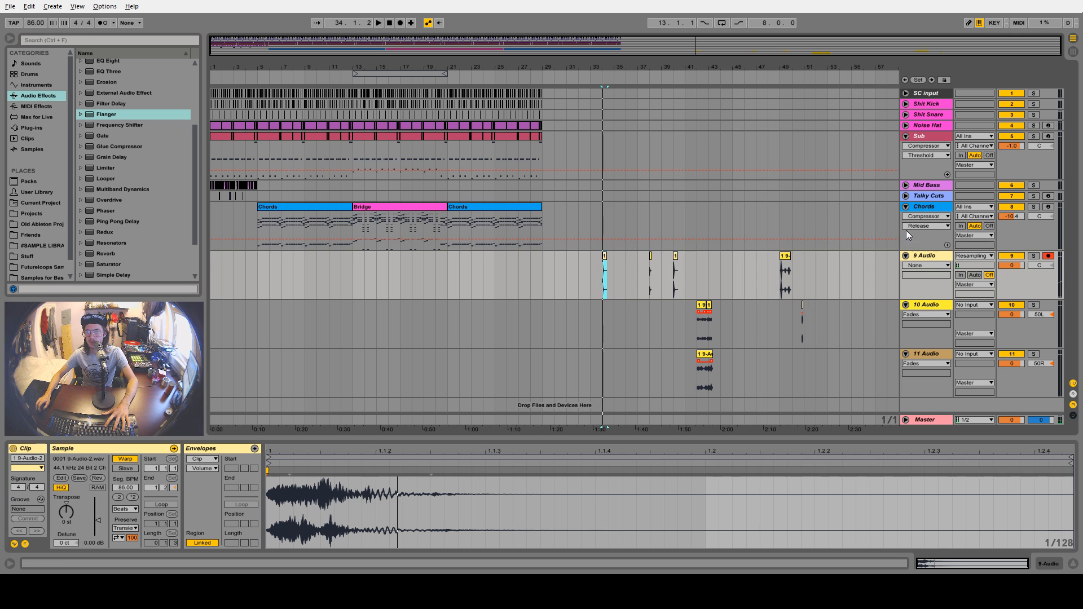
left_click(927, 205)
key("ctrl+t")
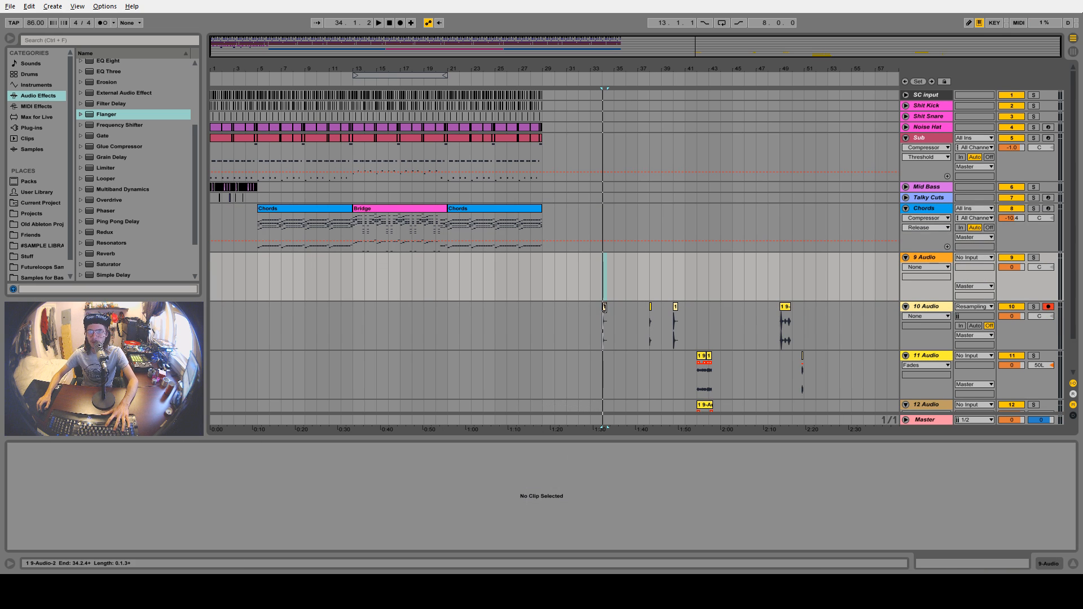
left_click_drag(605, 307, 261, 268)
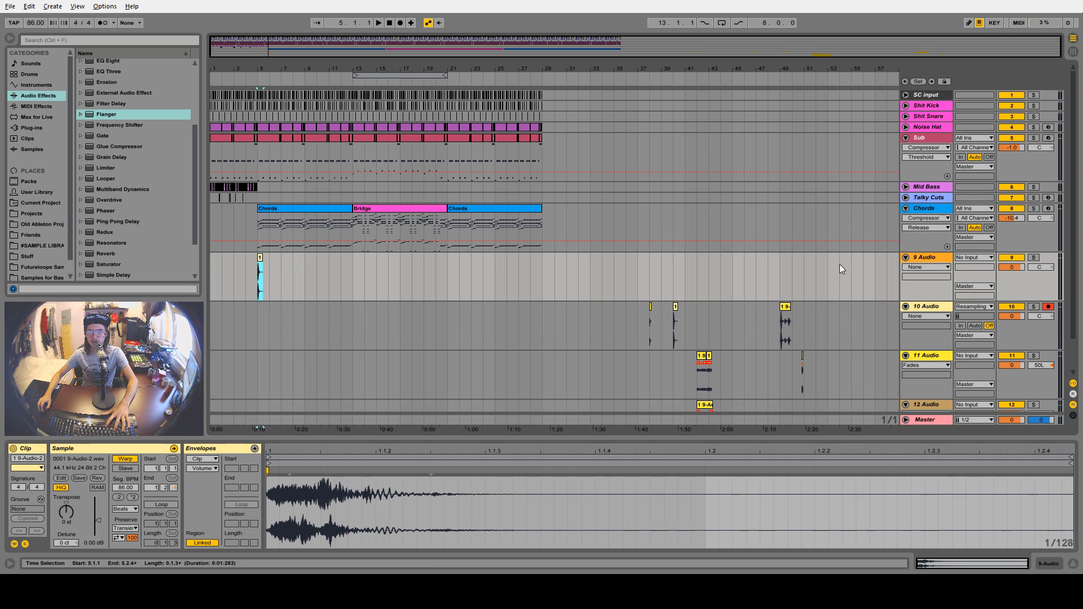
Rename the new audio track as Lazers
right_click(919, 257)
left_click(967, 312)
type("La")
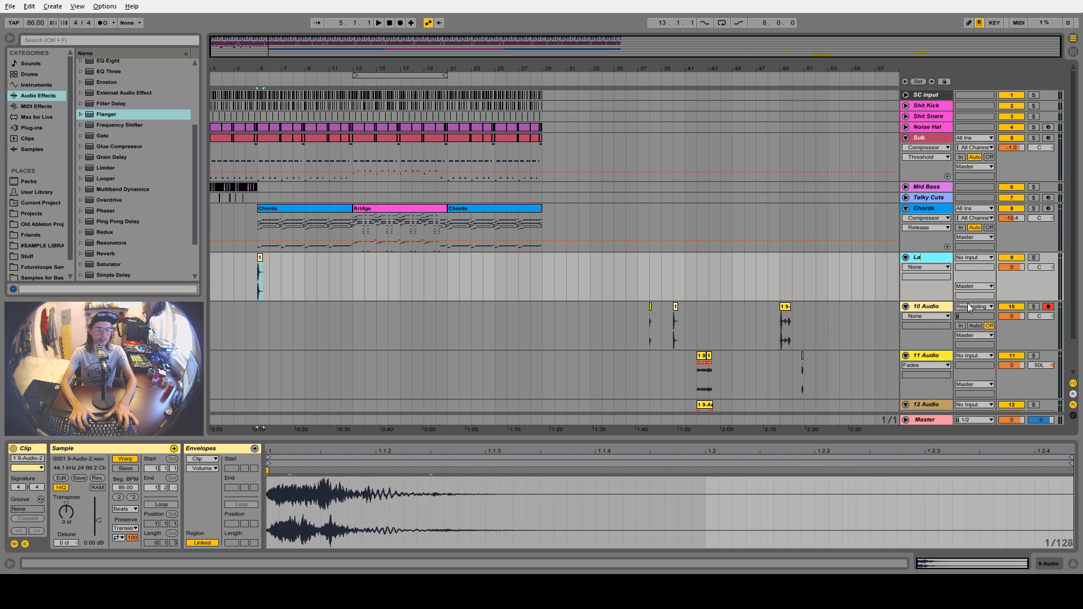
type("zerw")
key("Return")
key("BackSpace")
type("r")
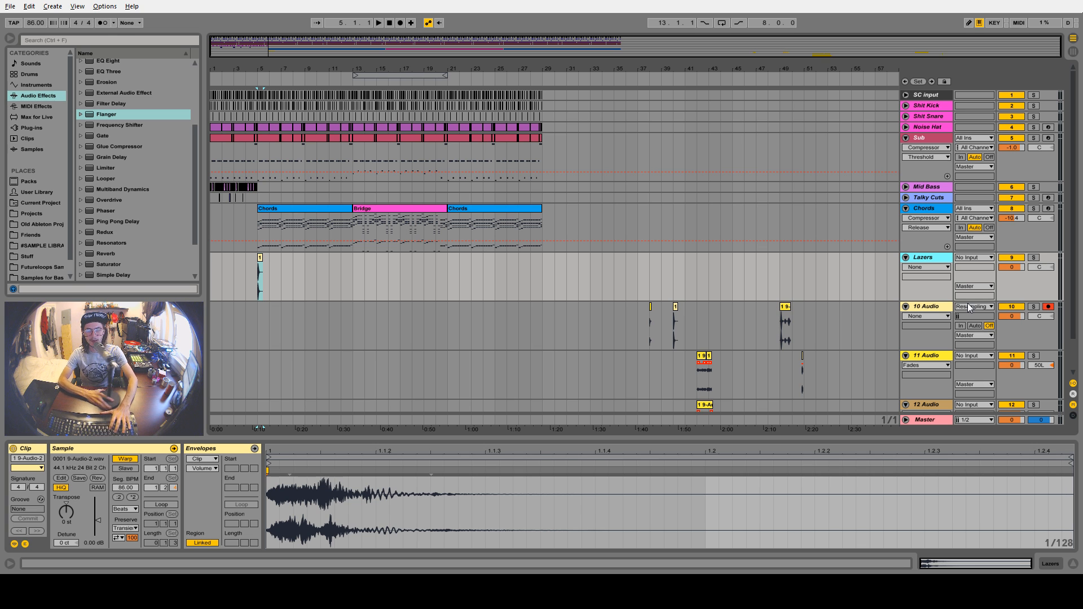
Audition the bar 5 clip within the full mix and solo the Lazers track
key("space")
key("space")
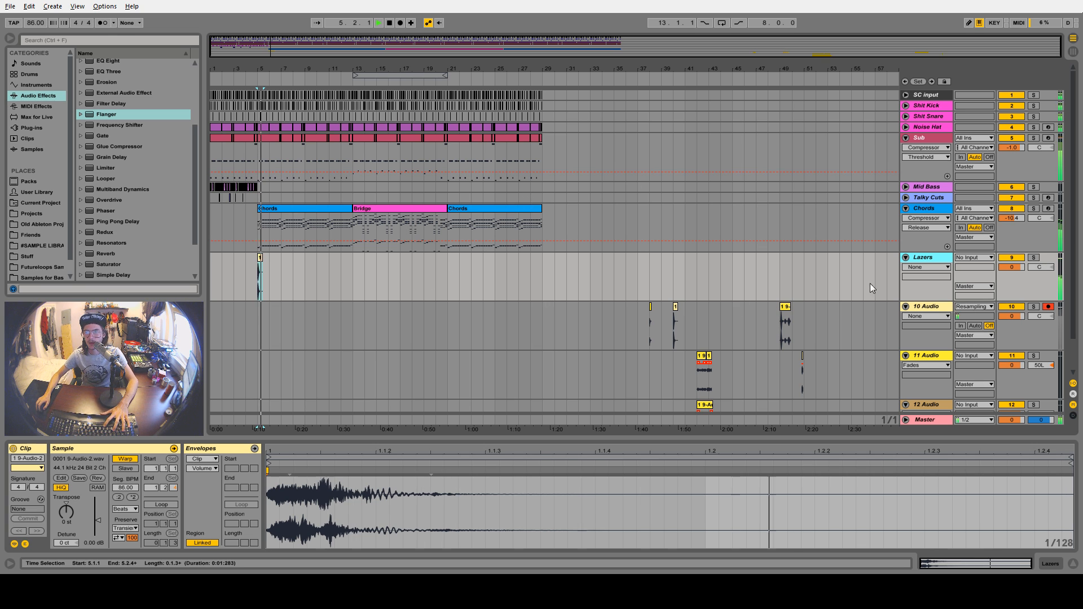
left_click(1034, 258)
Add an EQ Eight to the Lazers track and replay the soloed clip
left_click(946, 260)
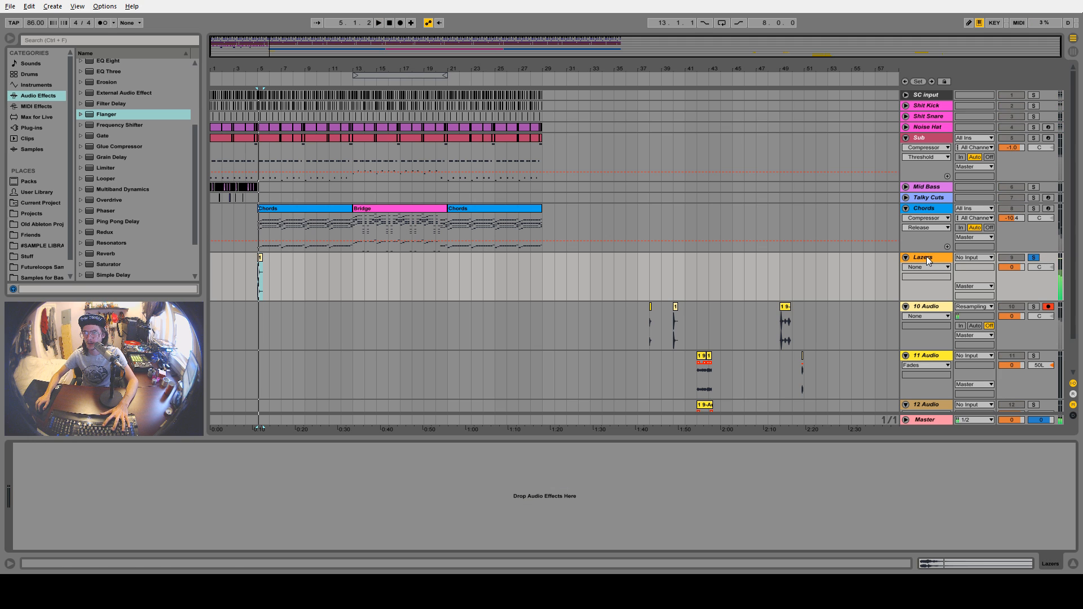
scroll(94, 117, "up", 3)
left_click(96, 126)
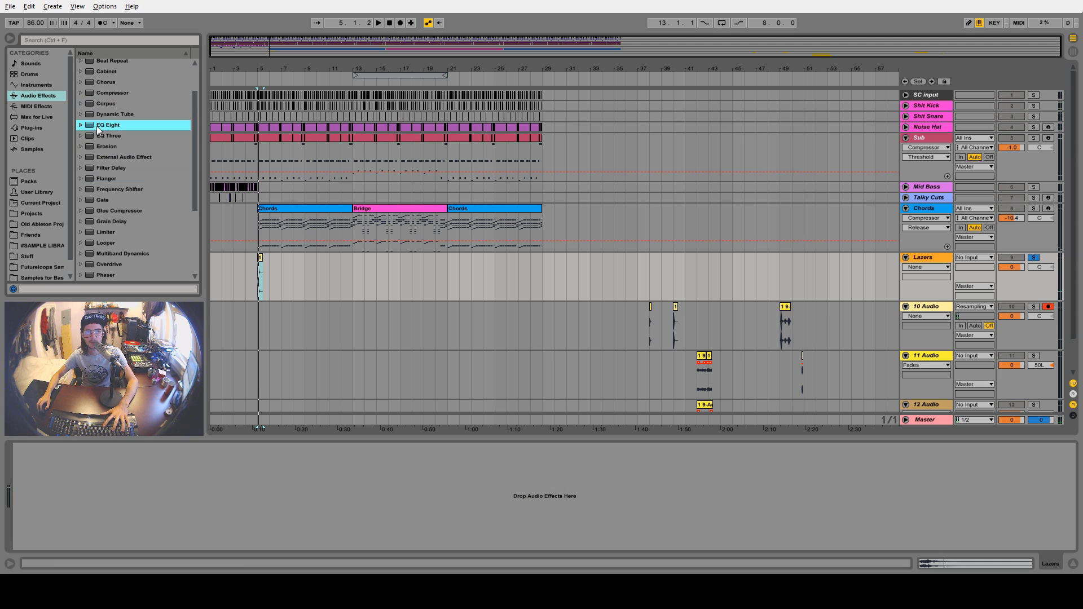
key("space")
key("space")
key("space")
key("space")
key("space")
key("space")
Make EQ Eight's band 1 a low cut at 120 Hz with a Q of 1.37, replaying the clip repeatedly
left_click_drag(45, 500, 87, 491)
left_click(60, 536)
left_click(61, 469)
key("space")
key("space")
key("space")
key("space")
key("space")
key("space")
key("space")
key("space")
key("space")
key("space")
key("space")
key("space")
key("space")
key("space")
key("space")
key("space")
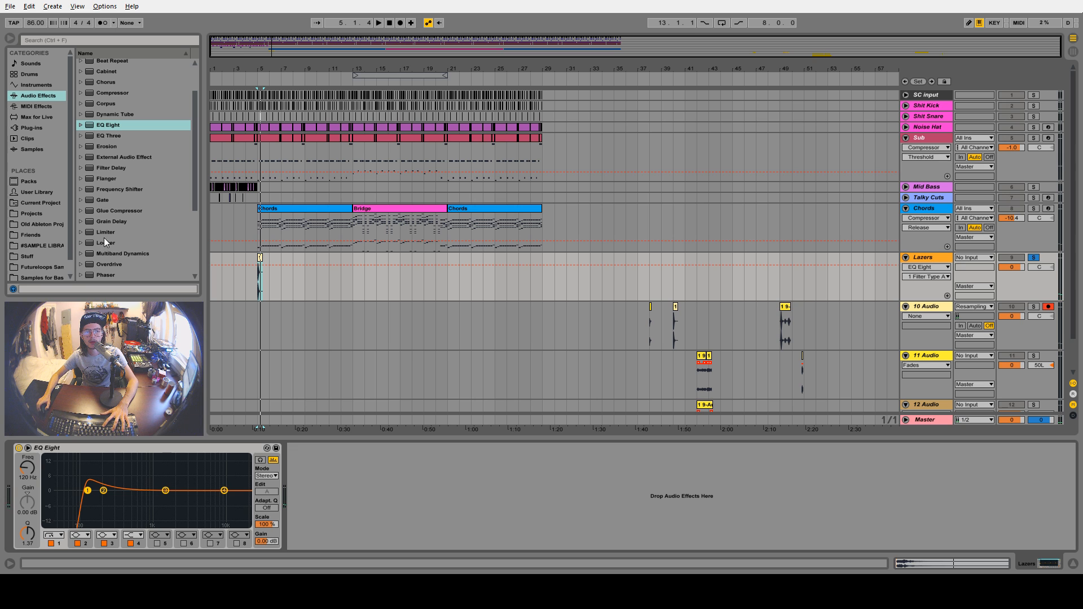
Boost EQ Eight's band 4 by 7.81 dB at 7.22 kHz with a Q of 1.24 while replaying the clip
left_click_drag(224, 490, 219, 462)
key("space")
key("space")
key("space")
key("space")
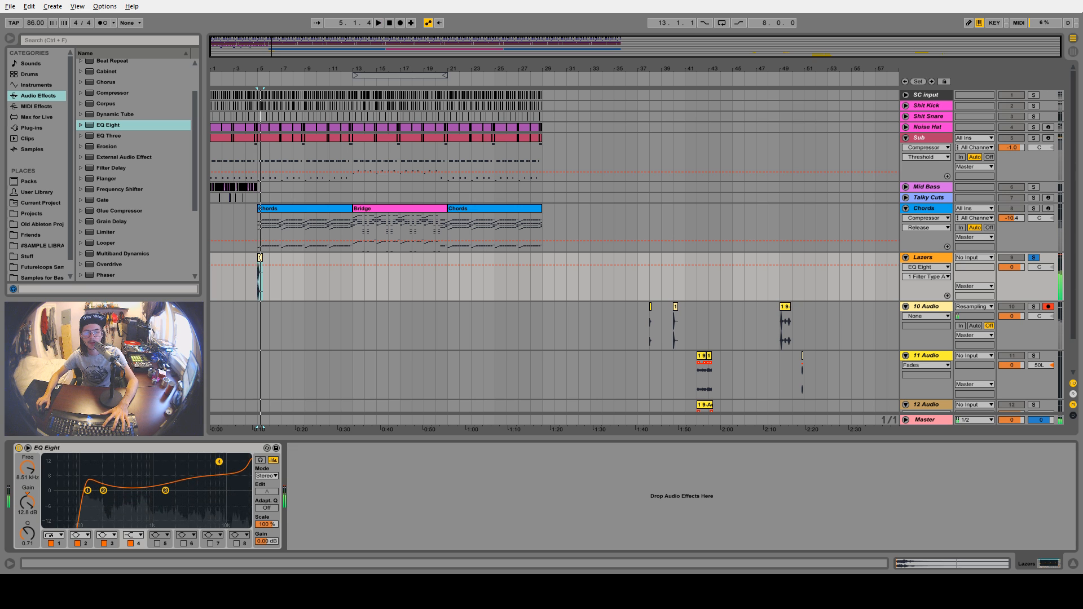
key("space")
key("space")
key("space")
key("space")
key("space")
left_click_drag(24, 535, 24, 522)
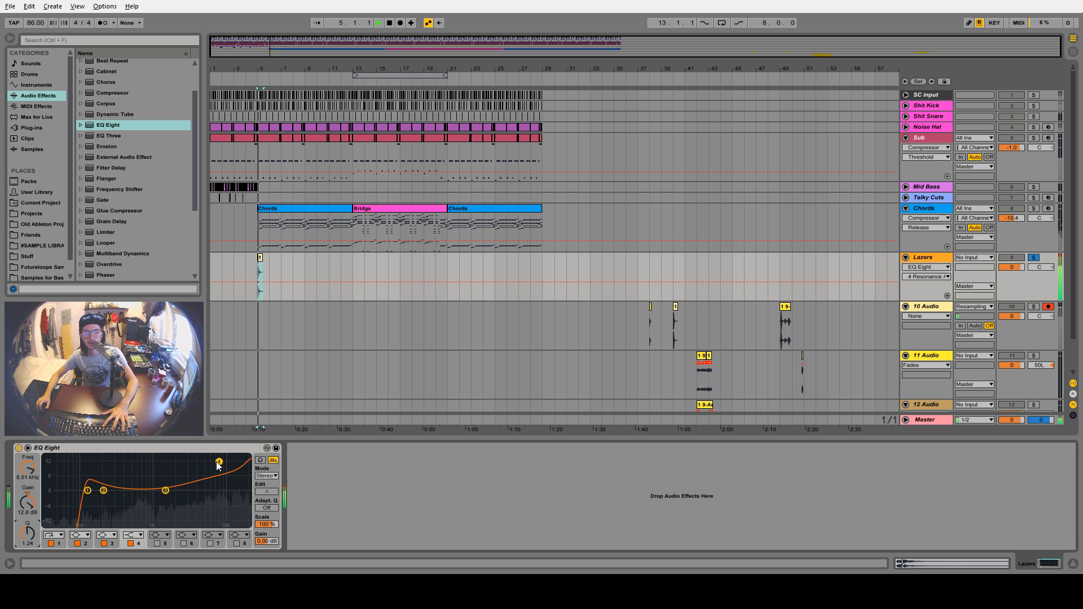
left_click_drag(219, 462, 214, 473)
key("space")
key("space")
key("space")
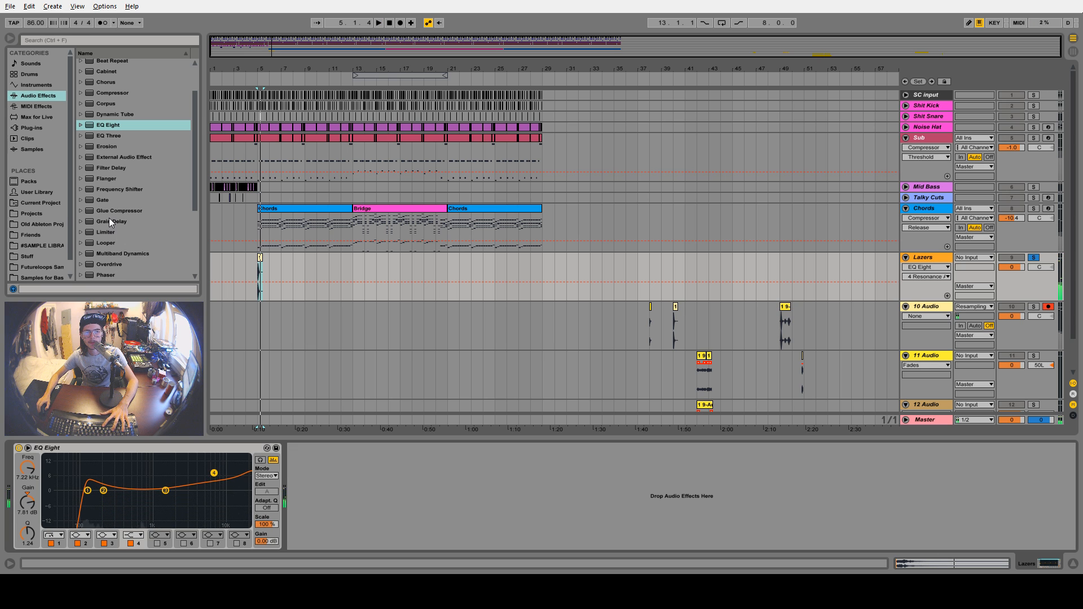
Add a Glue Compressor after EQ Eight and set its threshold to -21.0 dB and makeup to 2.38 dB during playback
left_click_drag(111, 212, 307, 464)
key("space")
key("space")
key("space")
key("space")
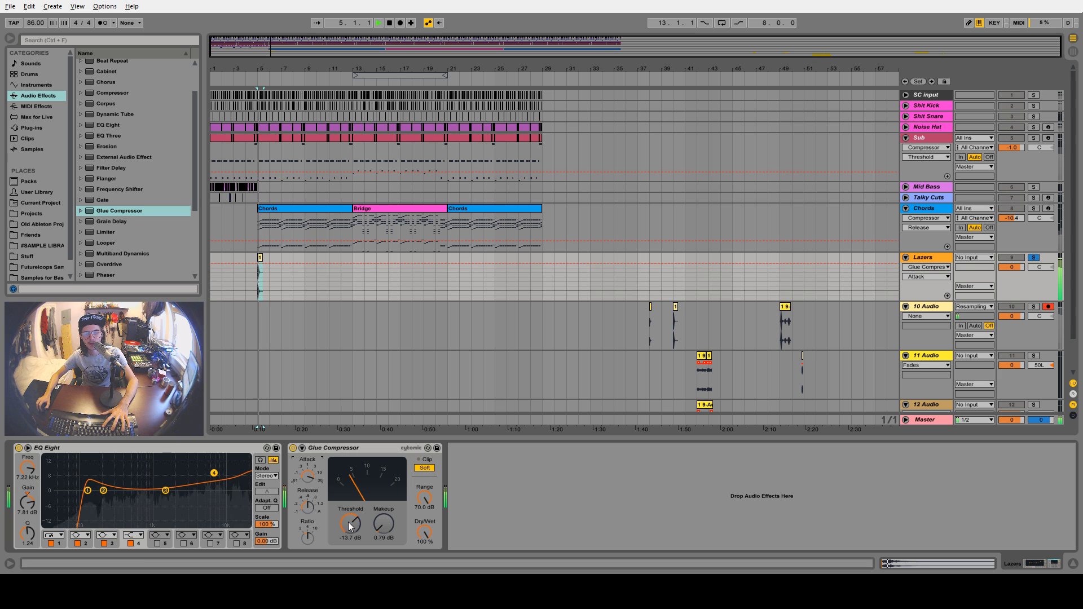
left_click_drag(351, 524, 394, 526)
key("space")
Add a Reverb after the Glue Compressor on the Lazers track and audition the clip through it
scroll(139, 195, "down", 3)
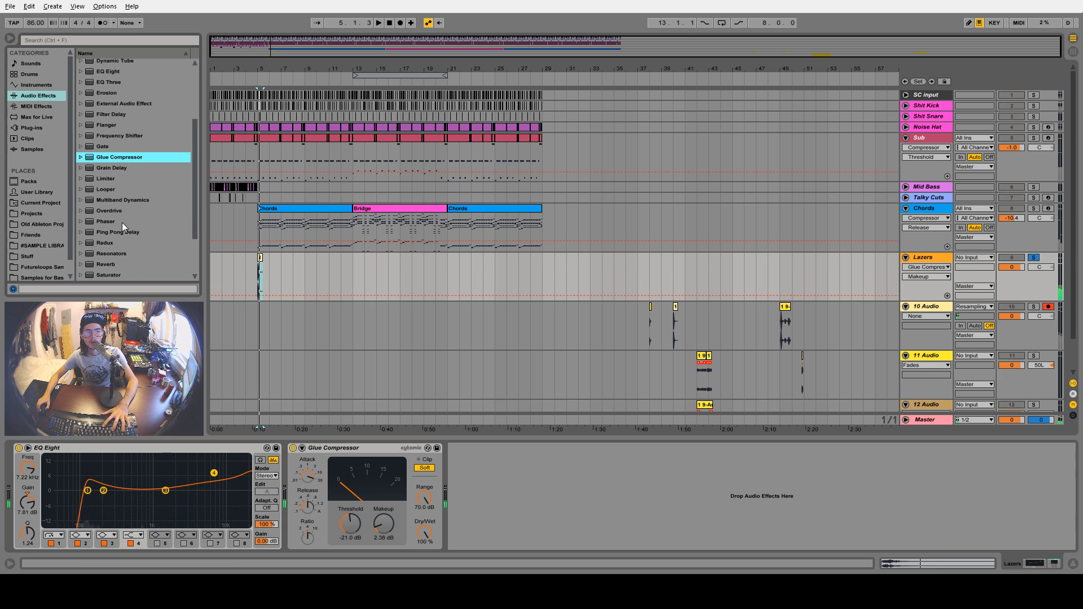
left_click_drag(108, 265, 521, 481)
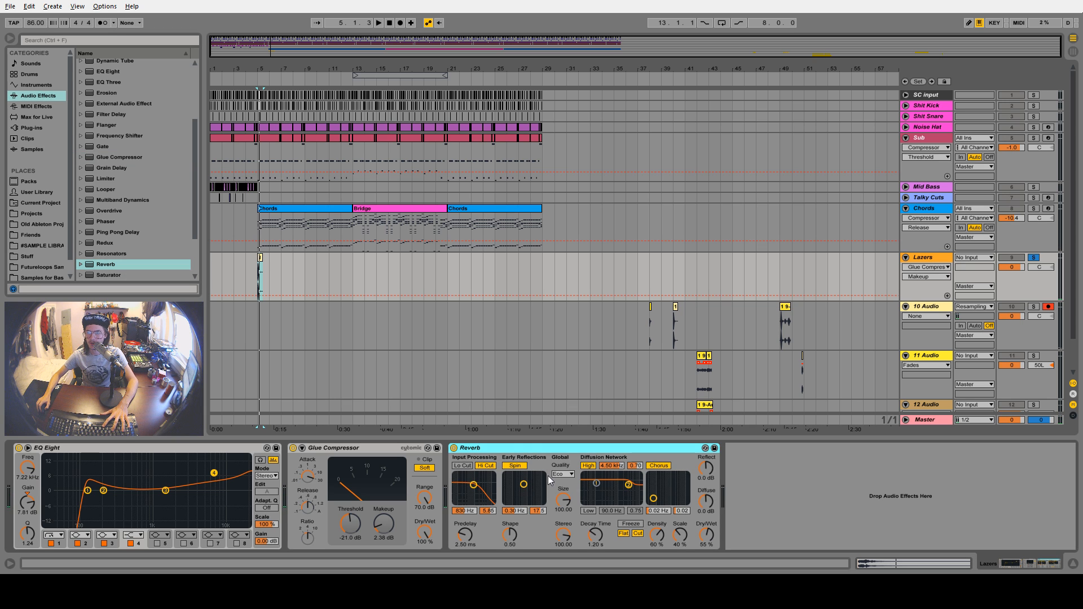
key("space")
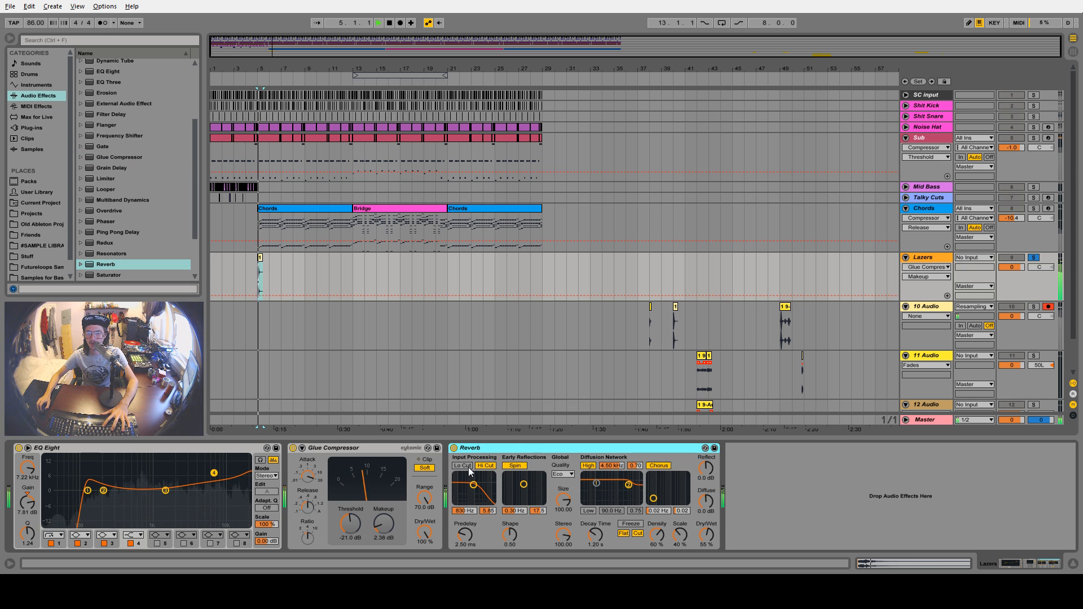
Enable the Reverb's input low cut and set its input filter to 1.24 kHz with a bandwidth of 2.48 while replaying the clip
left_click(462, 466)
key("space")
key("space")
left_click_drag(474, 485, 475, 495)
key("space")
key("space")
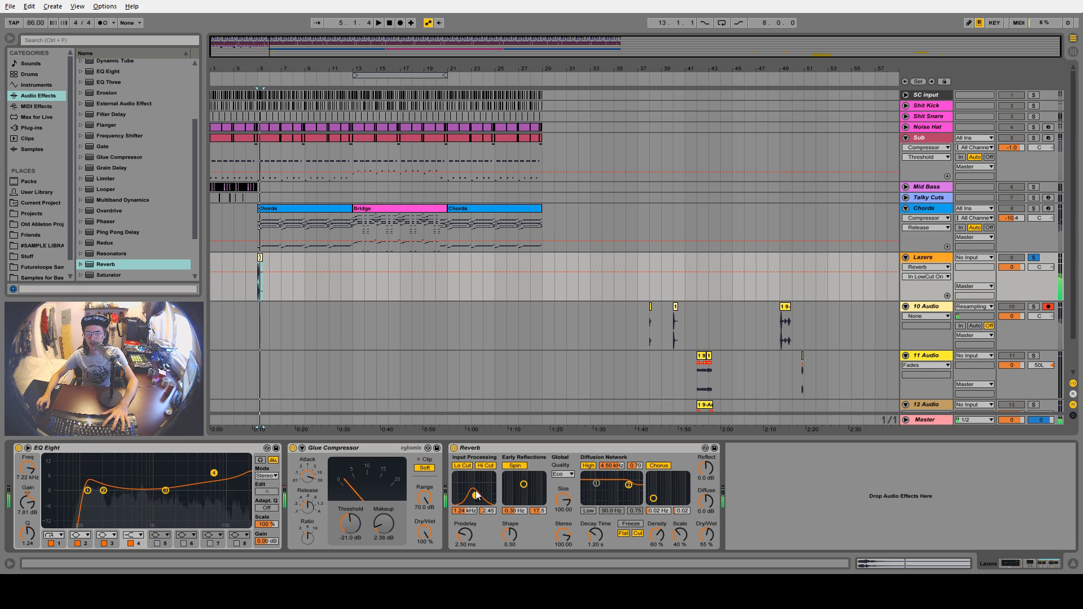
key("space")
Replace the Reverb after the Glue Compressor with the BM7 Echo Plate preset of the Max for Live Convolution Reverb
left_click(489, 450)
key("Delete")
left_click(56, 116)
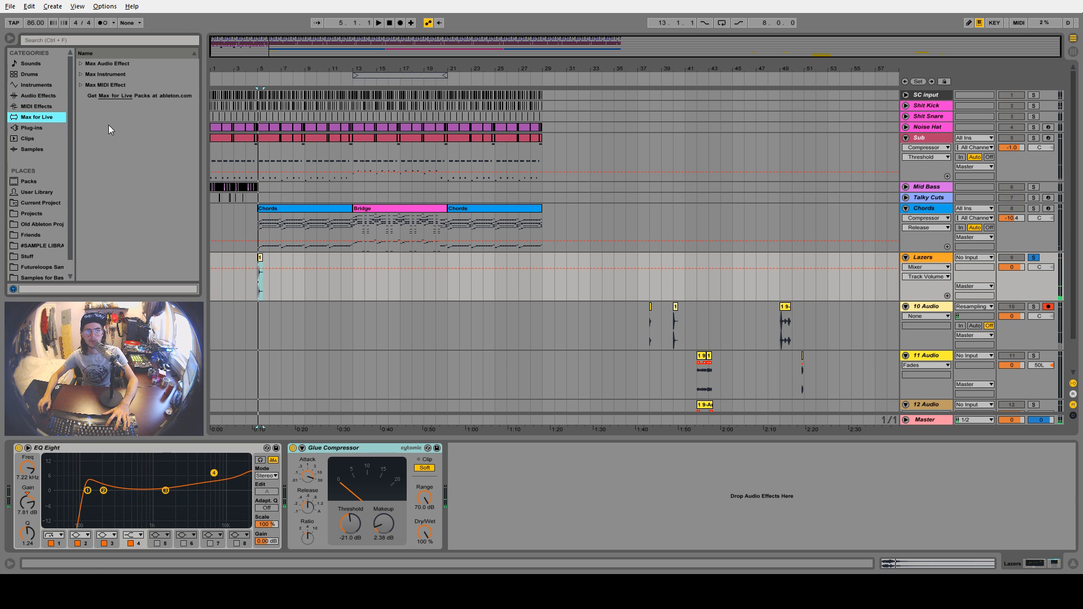
type("reverb")
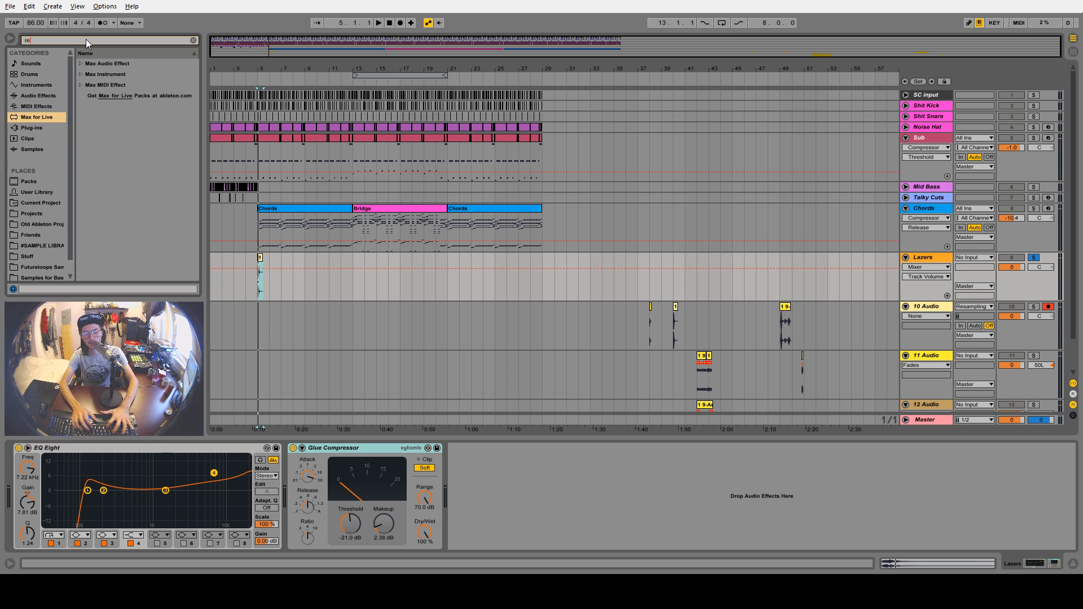
left_click(80, 63)
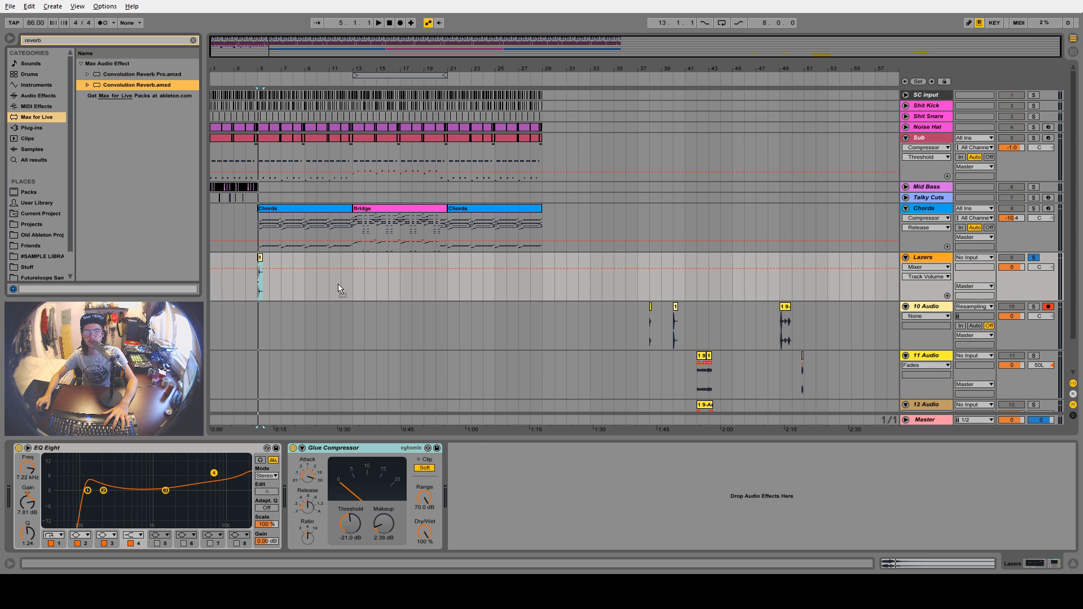
left_click(87, 85)
scroll(131, 148, "down", 5)
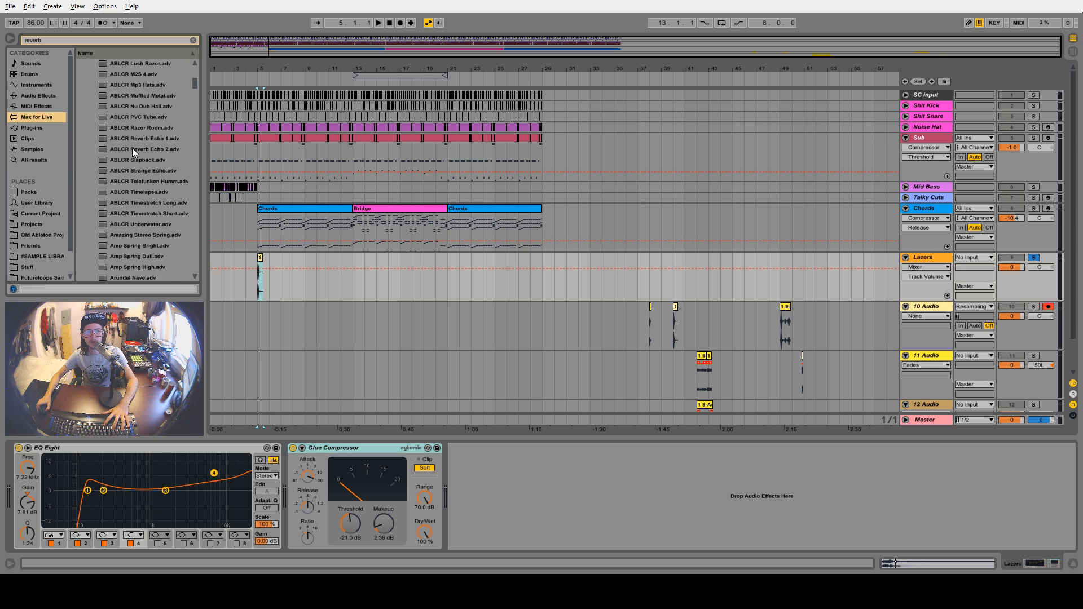
scroll(134, 153, "down", 8)
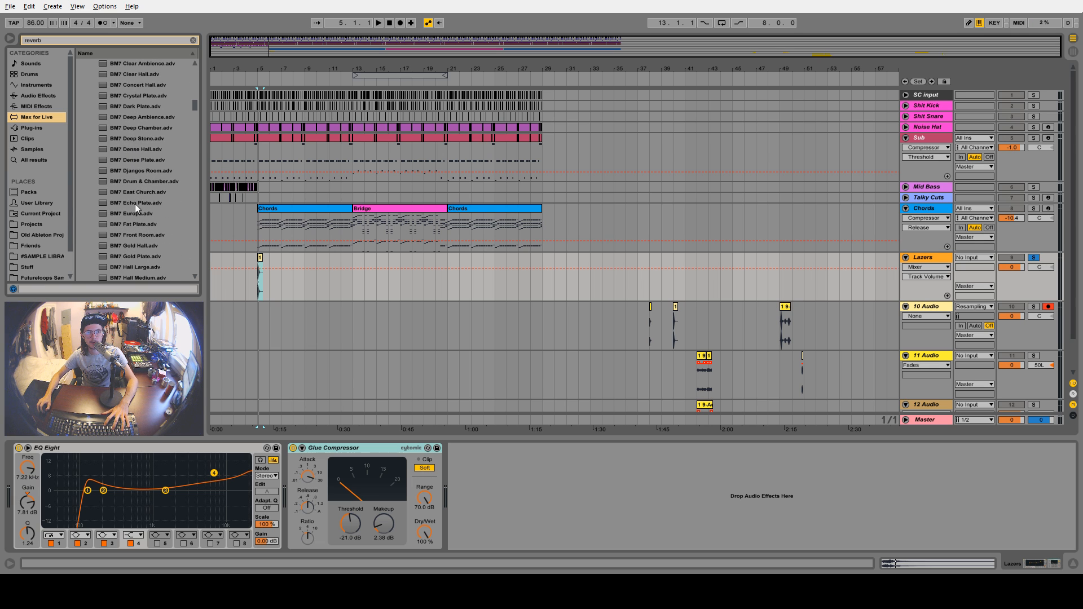
left_click_drag(483, 497, 523, 478)
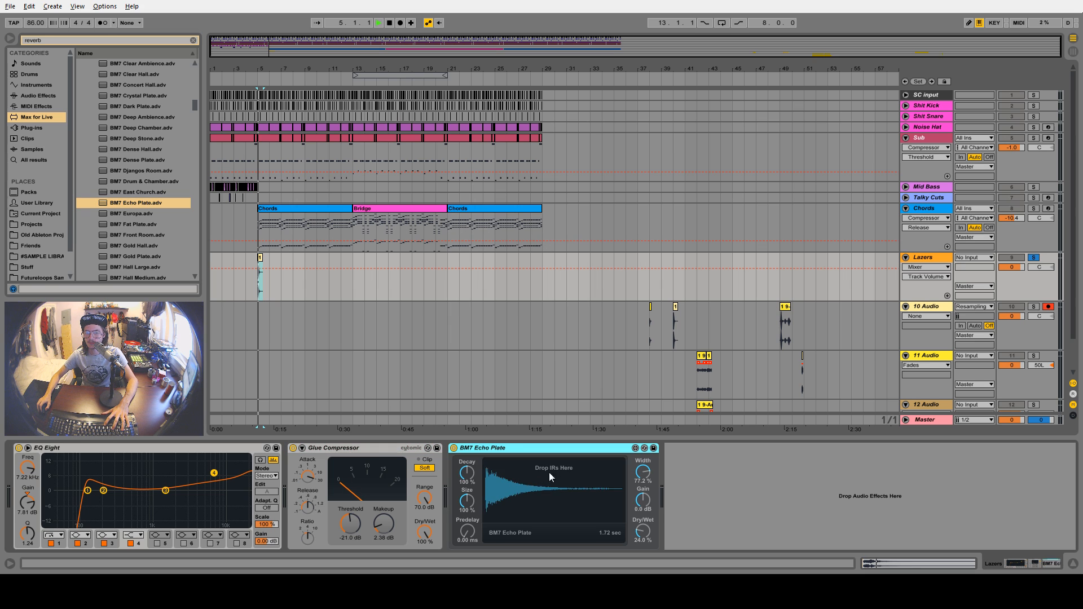
Set BM7 Echo Plate's width to 100% and its dry/wet to 25.6% while replaying the clip
key("space")
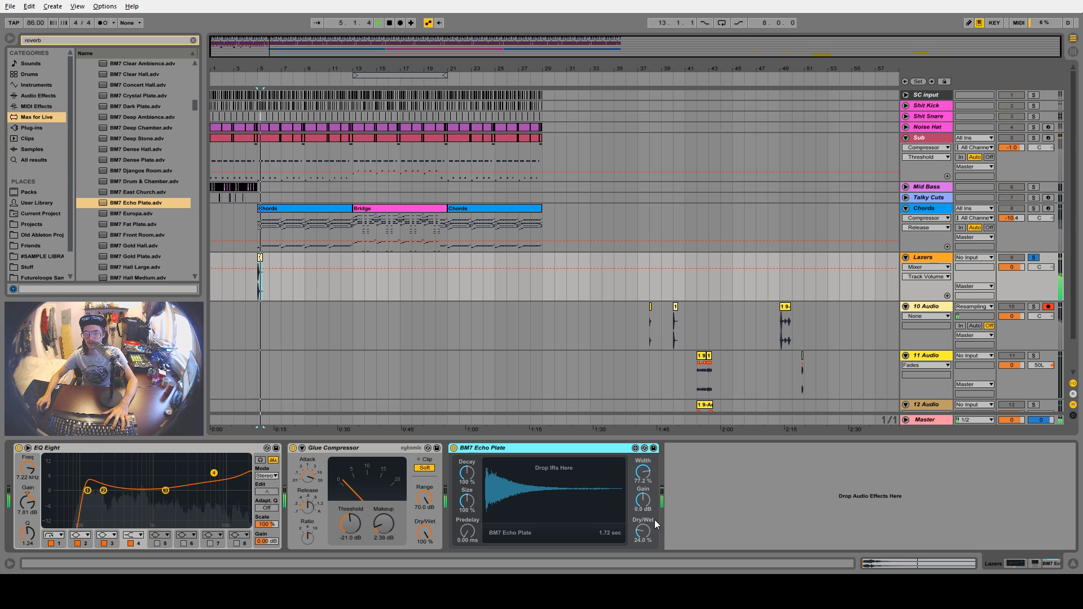
key("space")
left_click(643, 473)
key("space")
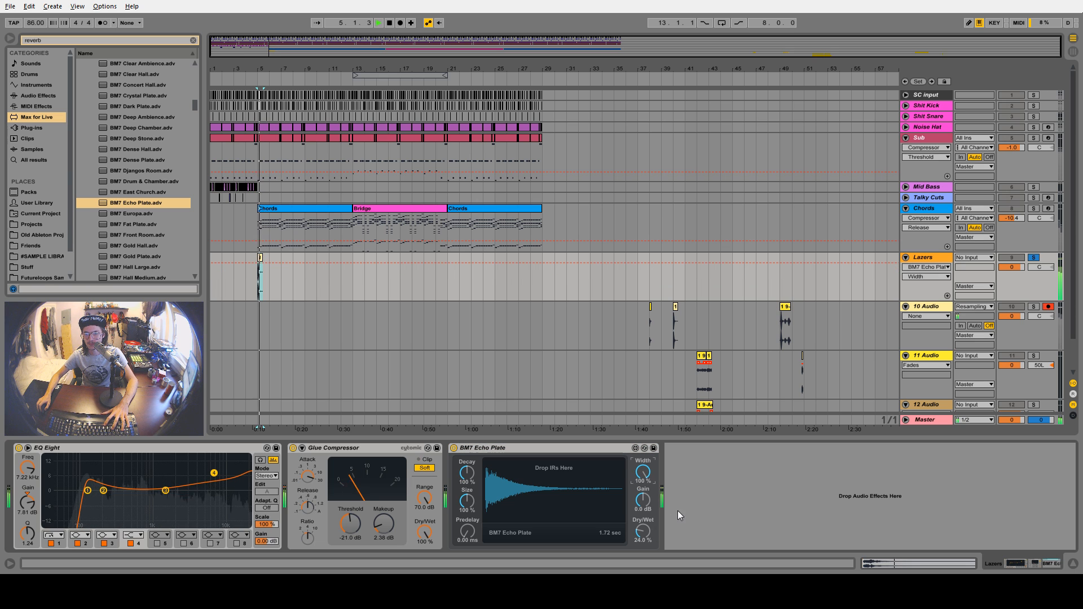
mouse_move(643, 531)
left_mouse_down()
mouse_move(641, 518)
mouse_move(638, 538)
left_mouse_up()
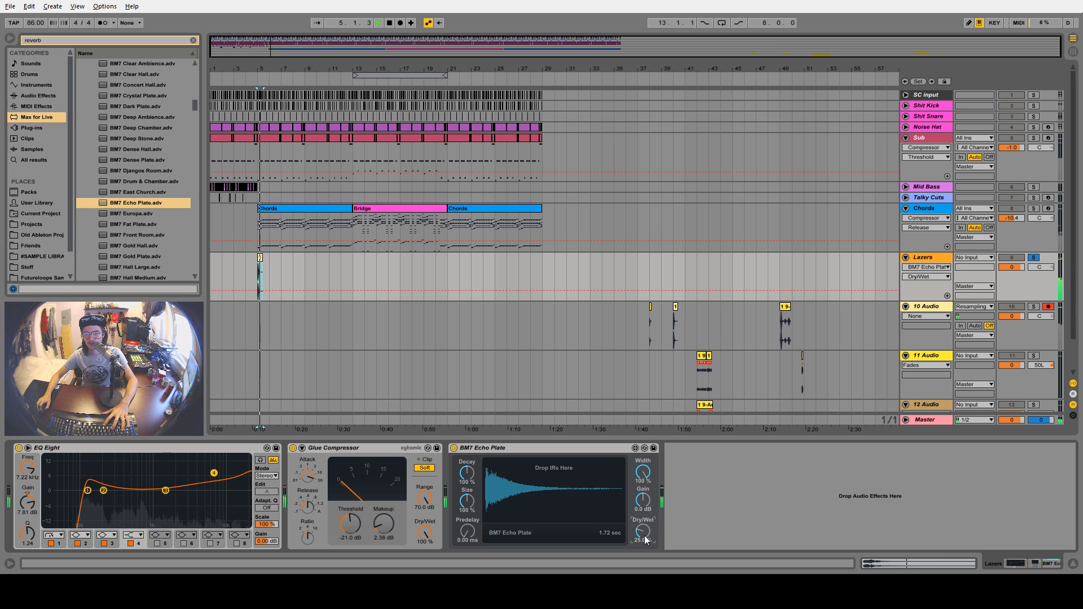
key("space")
Move the second laser clip from the 10 Audio track to bar 7 of the Lazers track and audition it
left_click_drag(677, 316, 283, 275)
key("space")
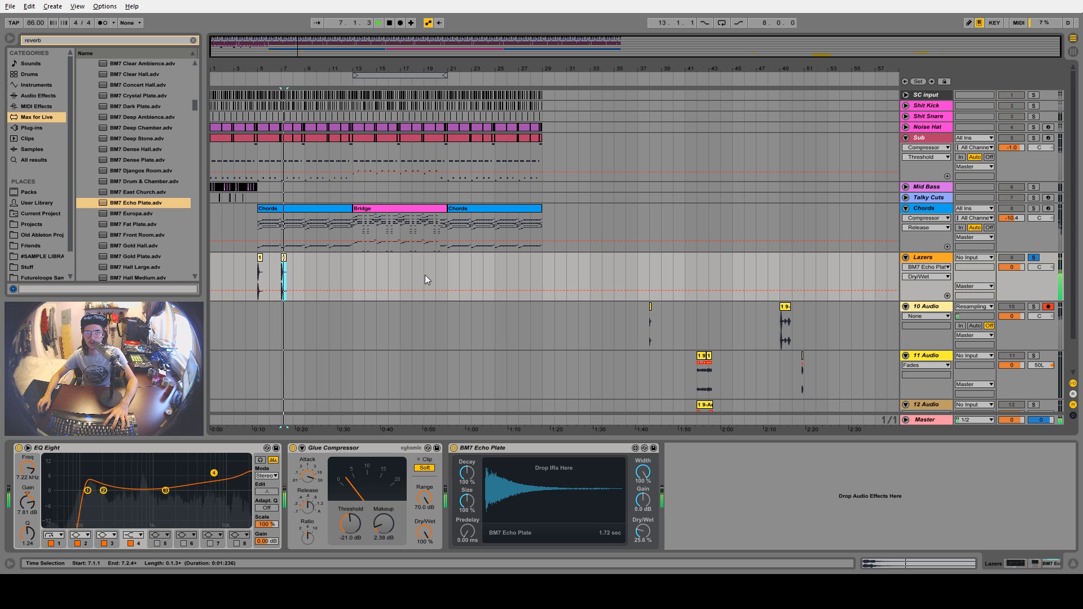
key("space")
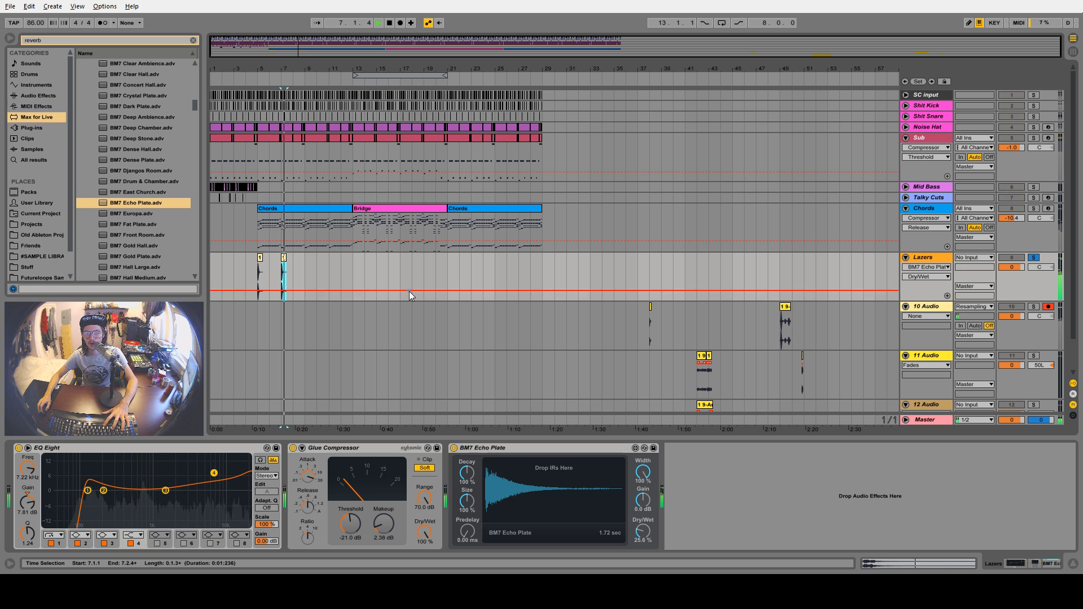
Unsolo the Lazers track and play the clip at bar 5 with the full arrangement
left_click(261, 259)
left_click(1036, 258)
key("space")
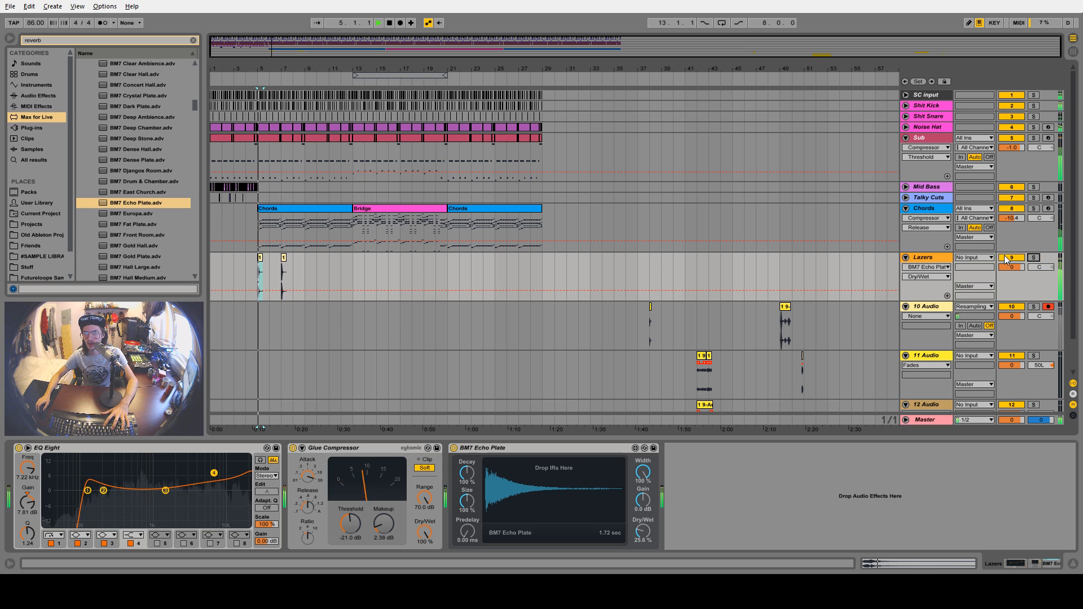
left_click(354, 265)
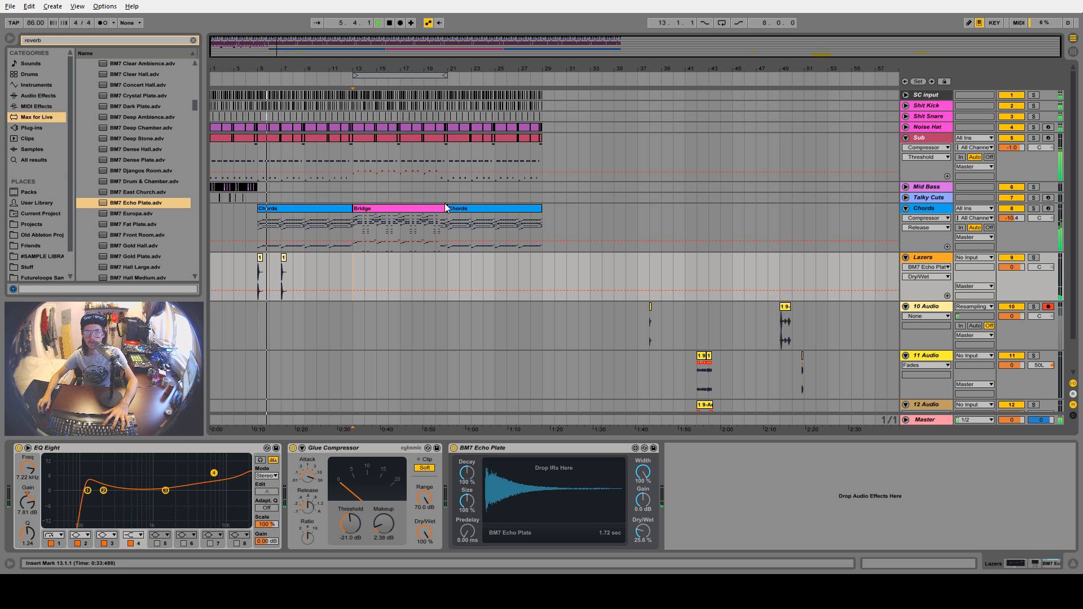
left_click_drag(255, 67, 235, 185)
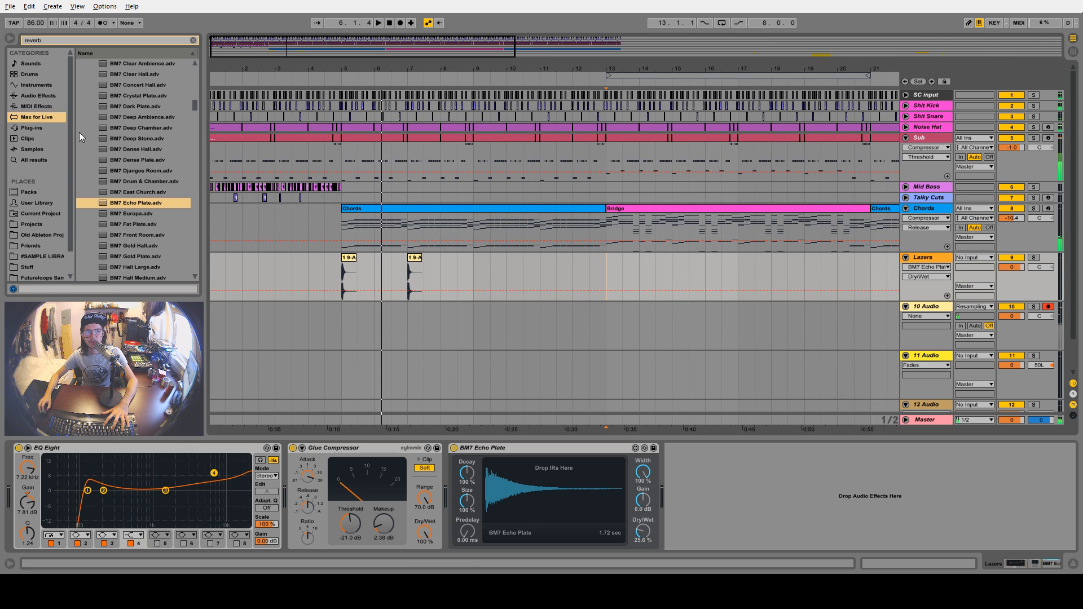
Add a Reverb after BM7 Echo Plate with low cut on, input filter at 4.32 kHz, decay time 9.38 s and dry/wet 16%
left_click(45, 96)
left_click(193, 40)
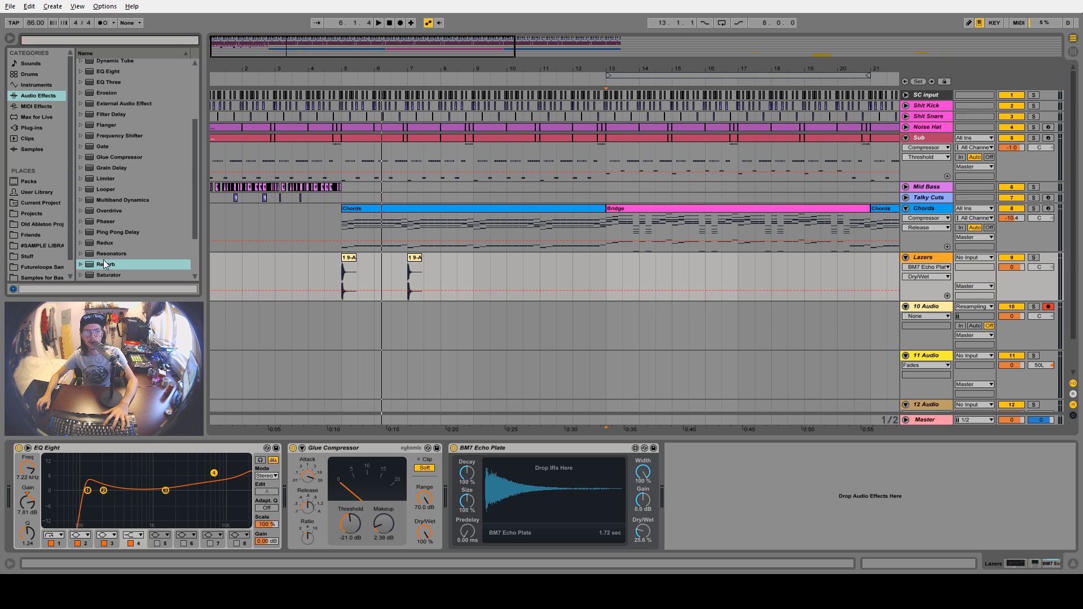
left_click_drag(104, 263, 703, 475)
left_click(679, 465)
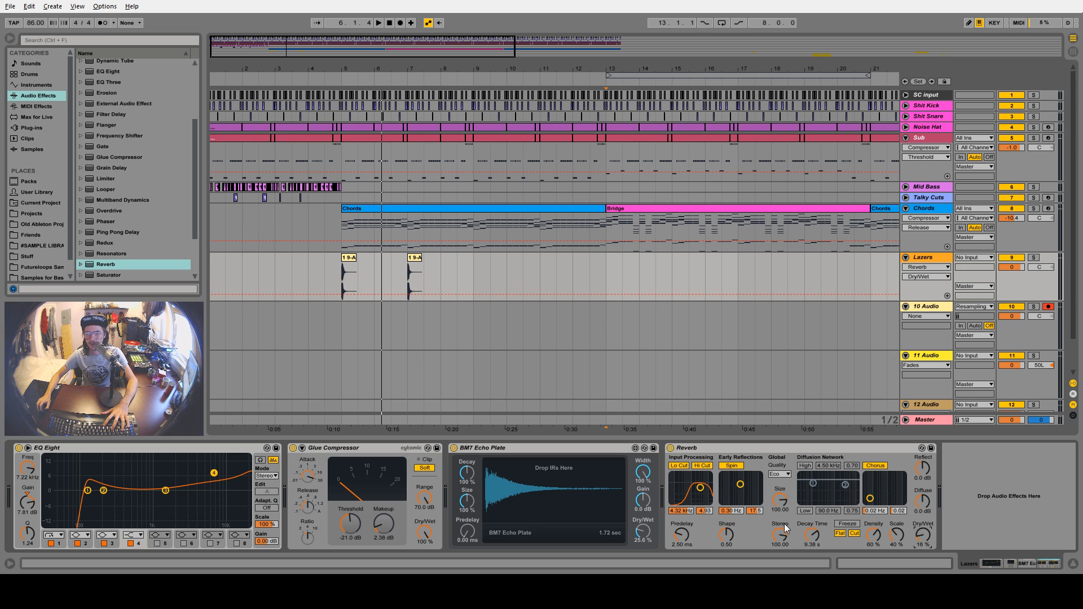
Lower the Reverb's dry/wet to 7.9% while replaying the laser clip at bar 5 in the mix
key("space")
left_click(350, 272)
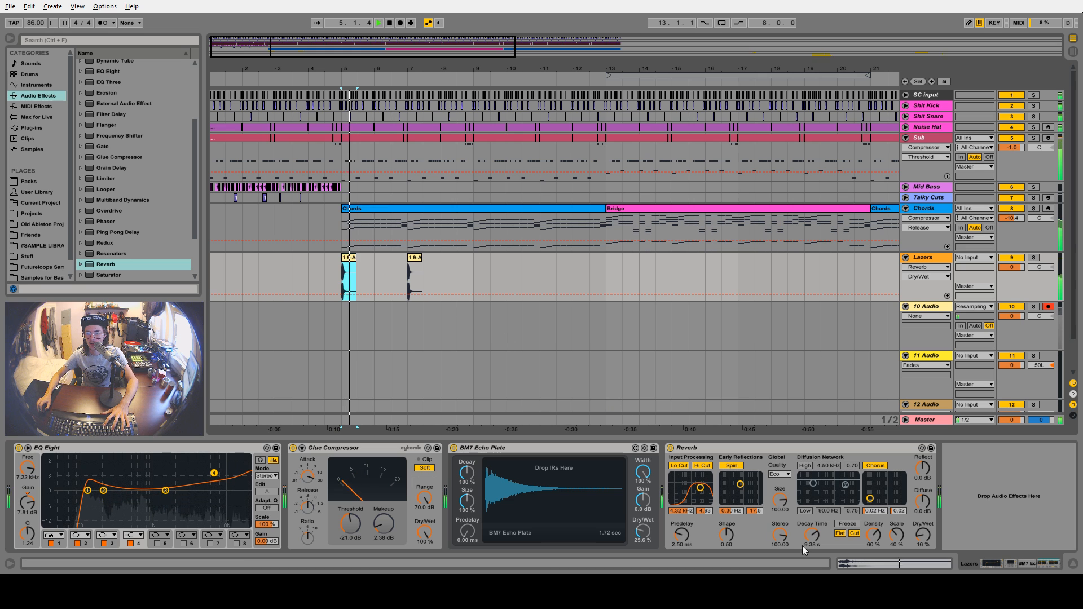
key("space")
key("space")
left_click_drag(923, 535, 924, 543)
key("space")
key("space")
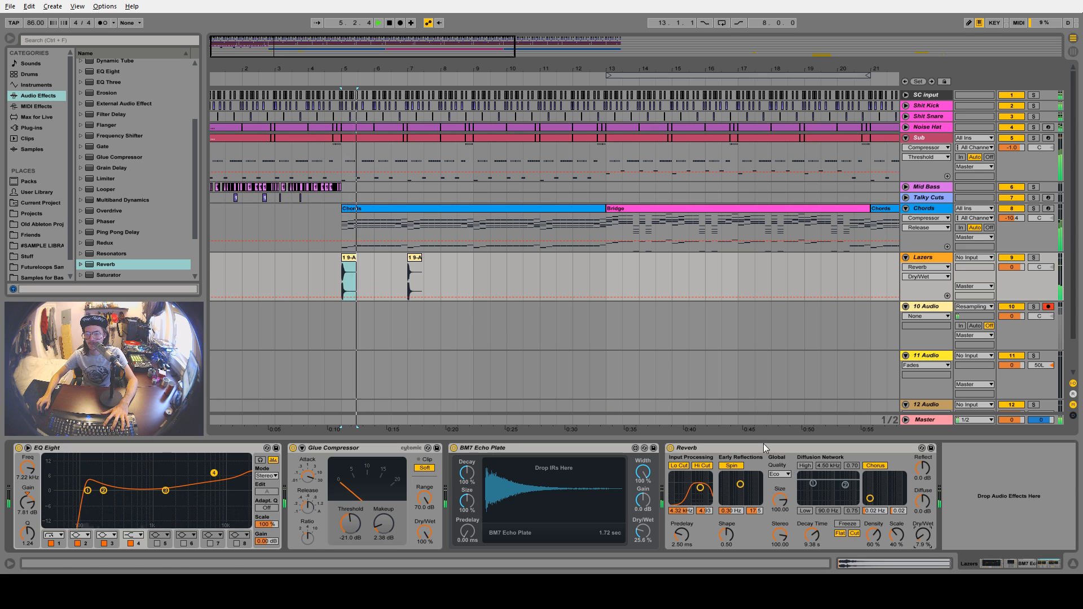
Audition both laser clips and move the bar 5 clip to bar 1 and the bar 7 clip to bar 5
left_click(413, 258)
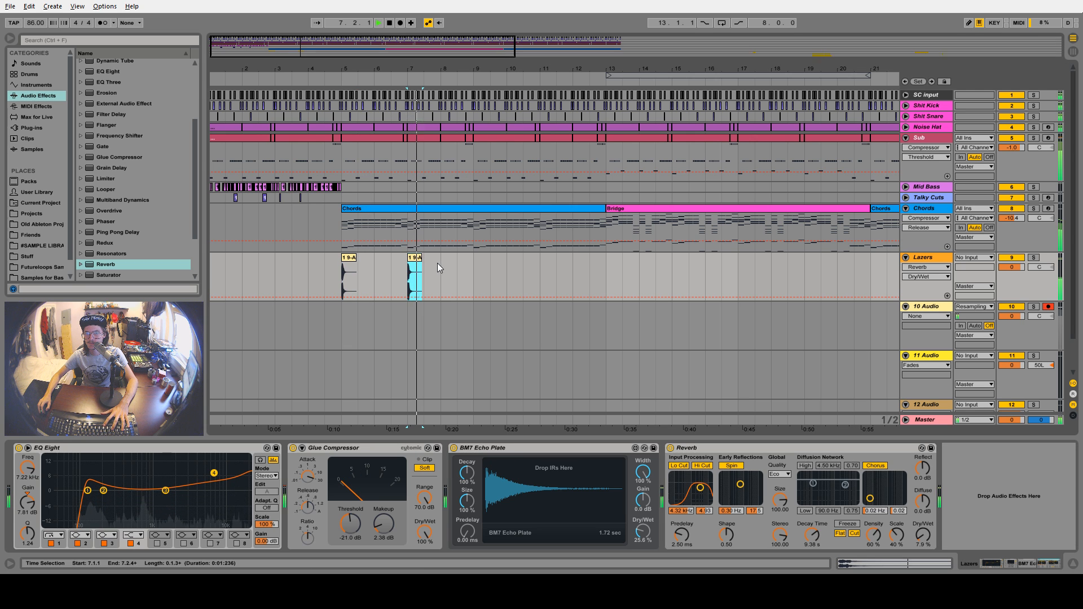
left_click(345, 258)
key("space")
key("space")
left_click_drag(348, 69, 296, 69)
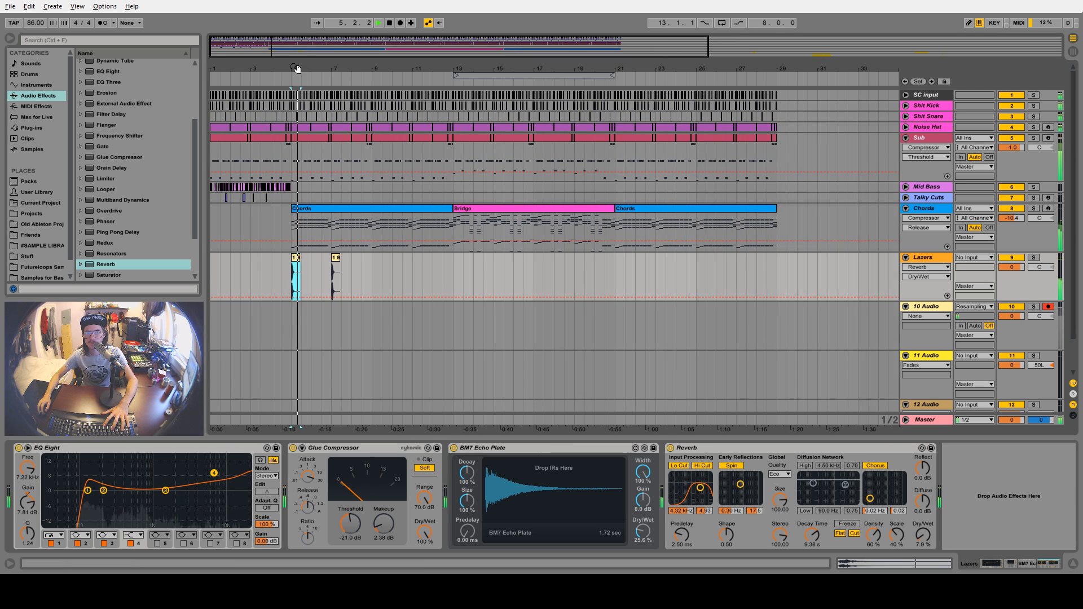
left_click_drag(297, 258, 226, 262)
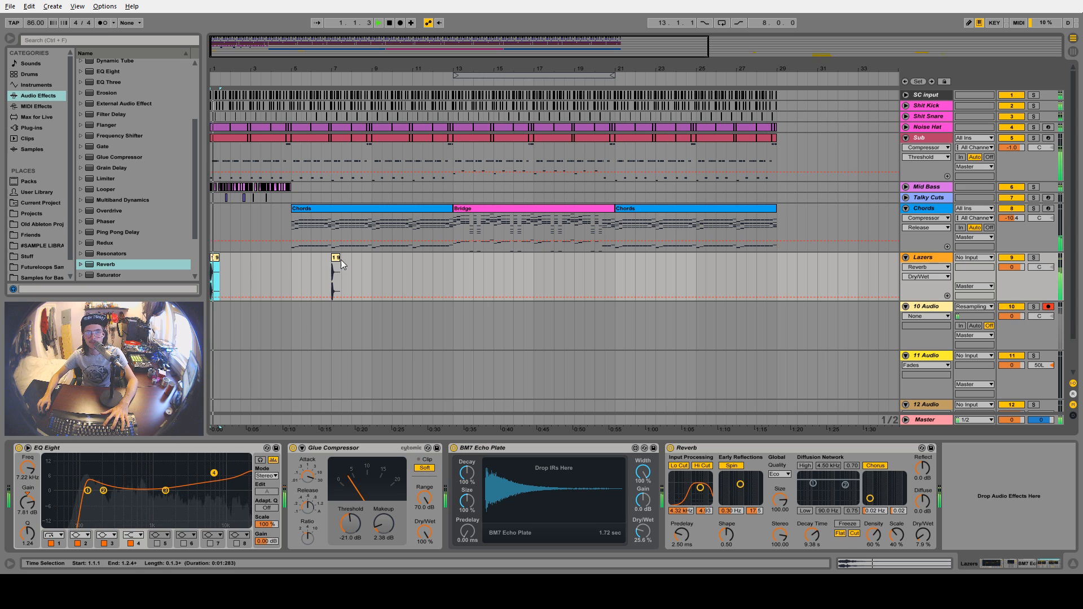
left_click(296, 265)
mouse_move(297, 265)
left_mouse_down()
mouse_move(257, 266)
mouse_move(296, 266)
left_mouse_up()
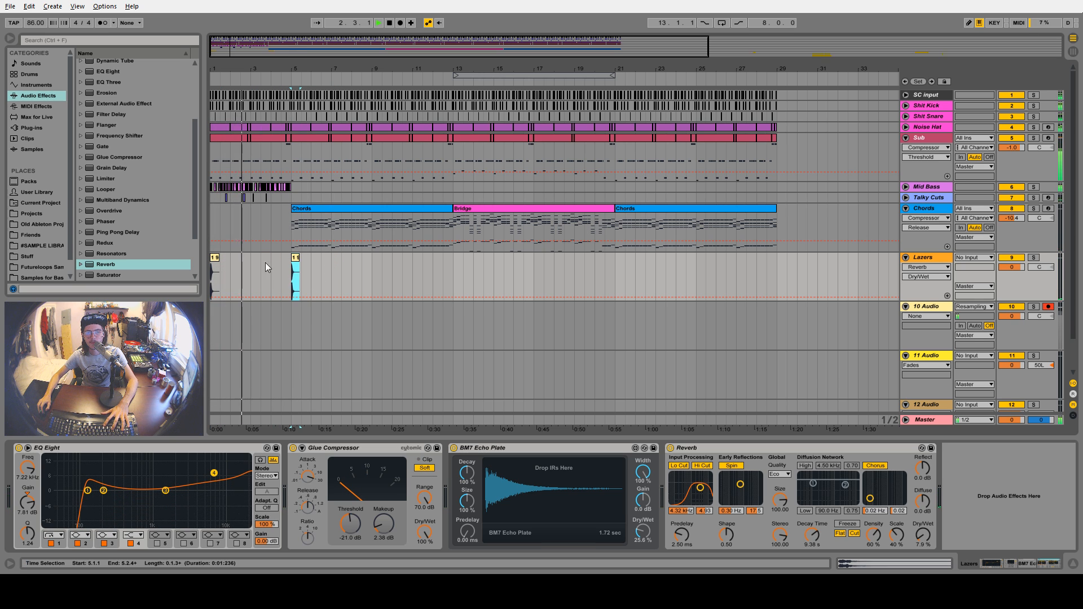
Find the iZotope Ozone 5 Imager plug-in and insert it between EQ Eight and the Glue Compressor on the Lazers track
left_click(33, 193)
left_click(81, 118)
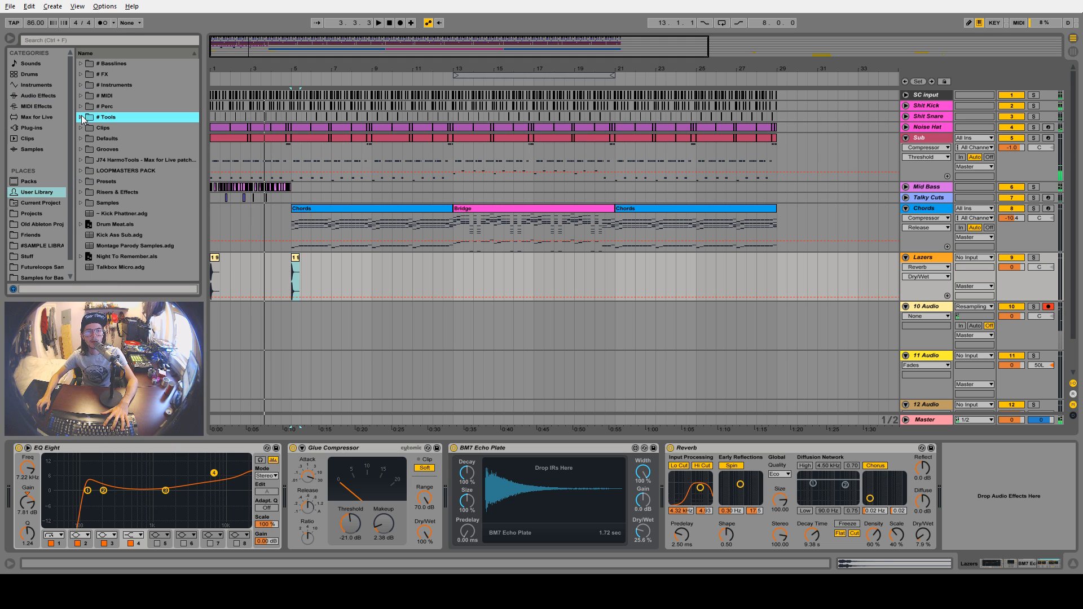
left_click(32, 128)
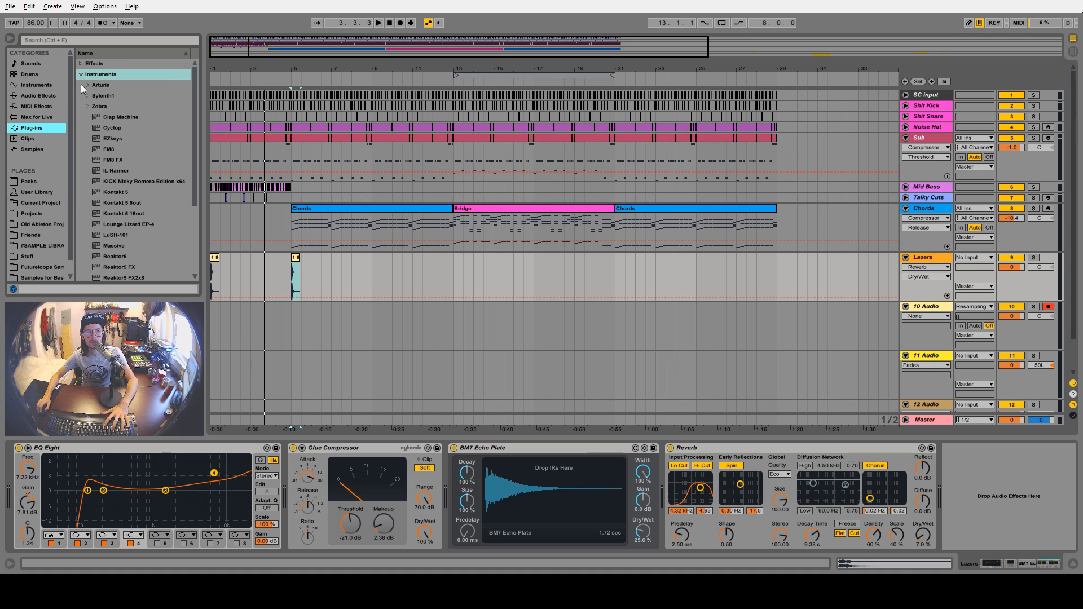
left_click(81, 74)
left_click(80, 64)
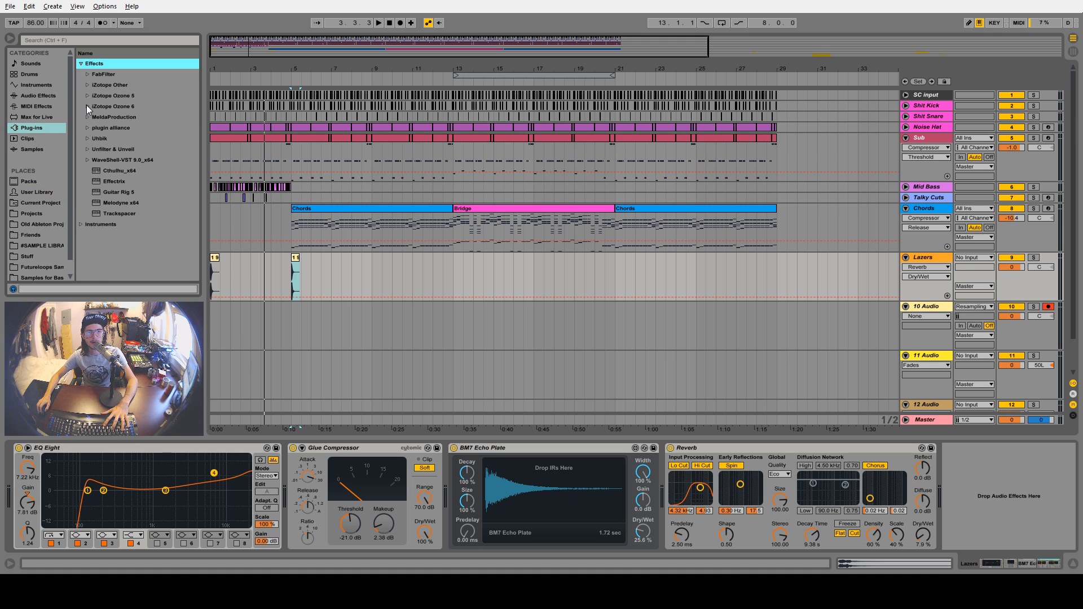
left_click(87, 106)
left_click(87, 107)
left_click(87, 96)
left_click_drag(145, 159, 331, 493)
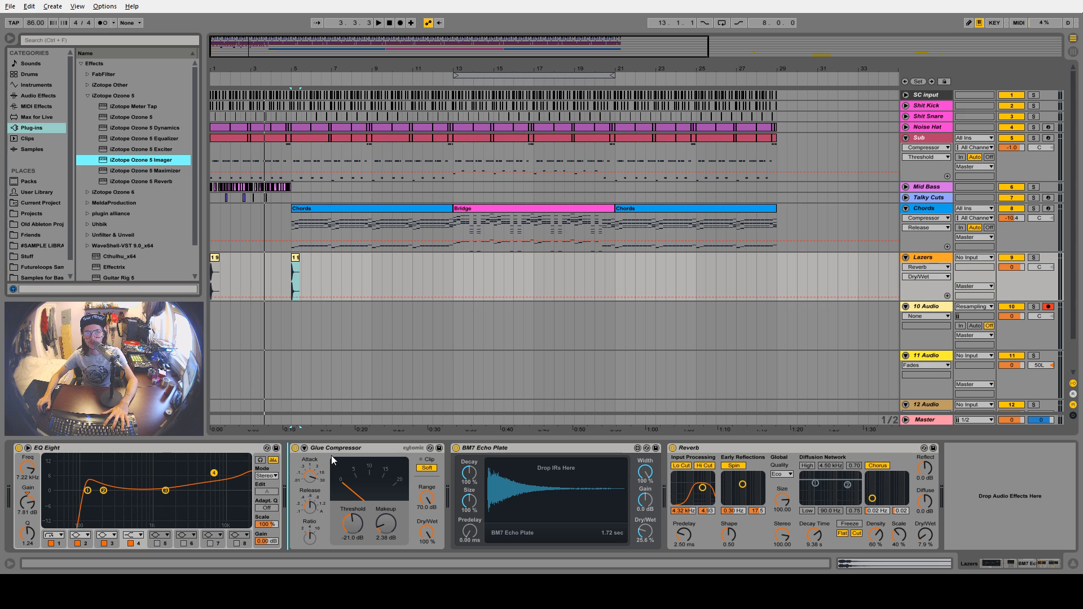
left_click_drag(331, 456, 331, 456)
Try a stereo width of 100% on the Imager's bands 2, 3 and 4 during playback
left_click_drag(142, 203, 146, 172)
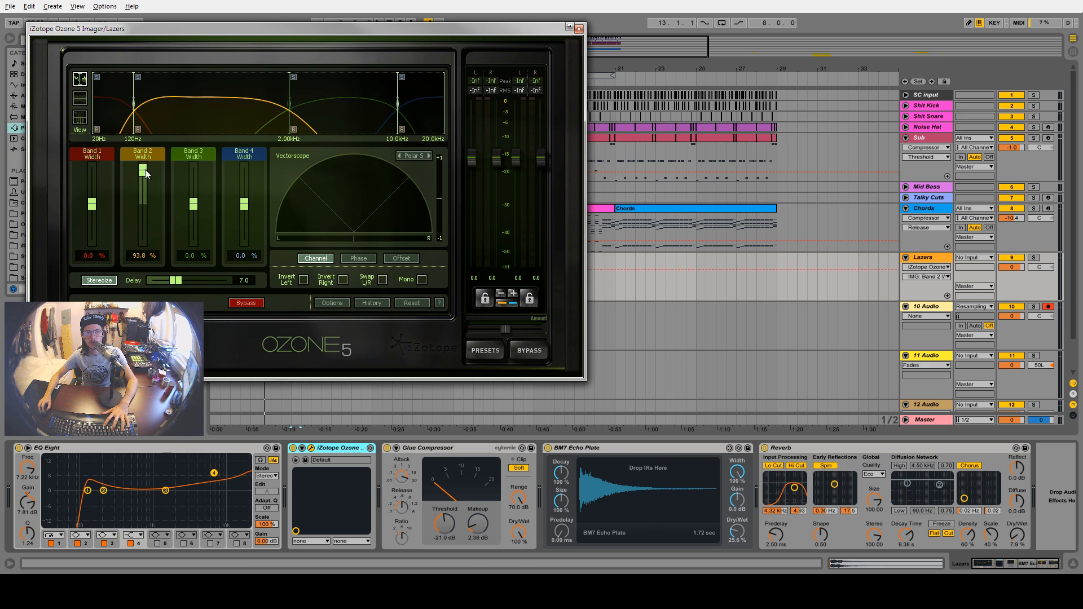
left_click_drag(194, 202, 195, 136)
left_click_drag(244, 204, 243, 113)
key("space")
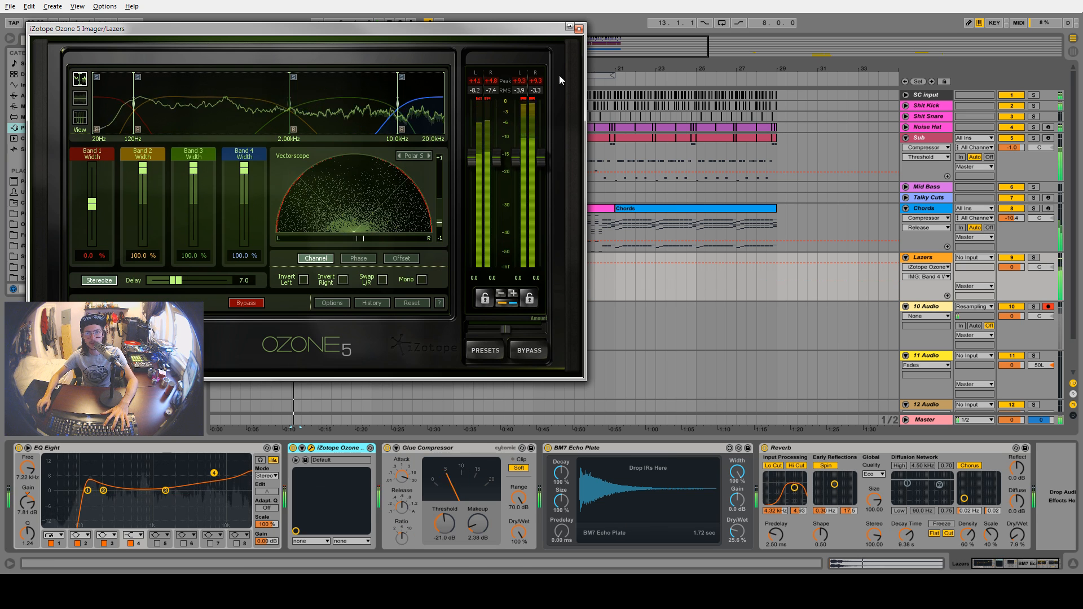
Solo the Lazers track and set the Imager's widths to 34.4% for band 2, 46.9% for band 3 and 64.1% for band 4
left_click(1033, 257)
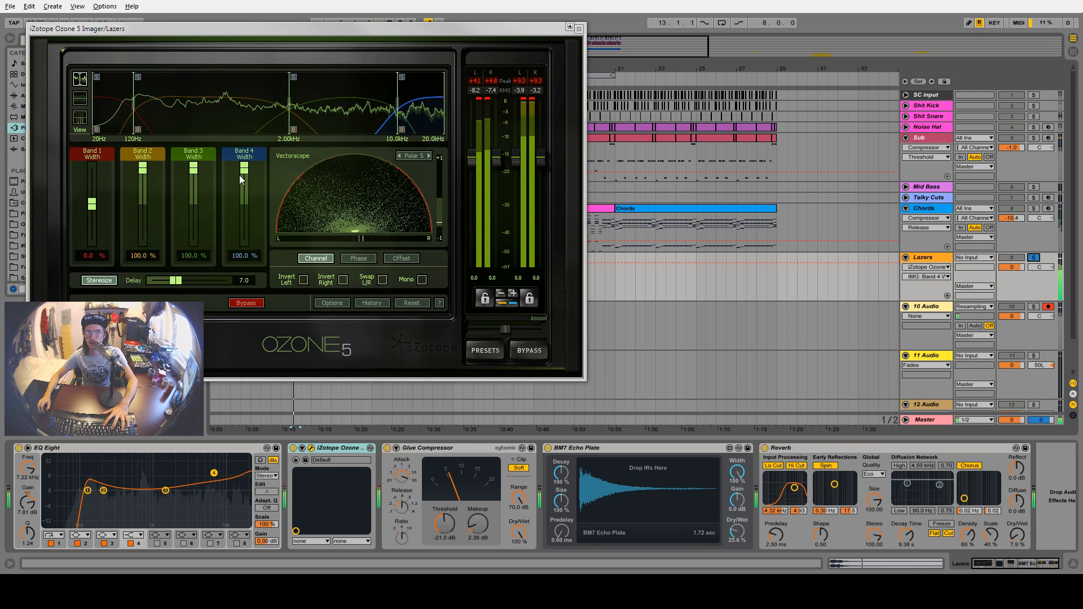
left_click_drag(150, 171, 144, 193)
left_click_drag(243, 169, 244, 182)
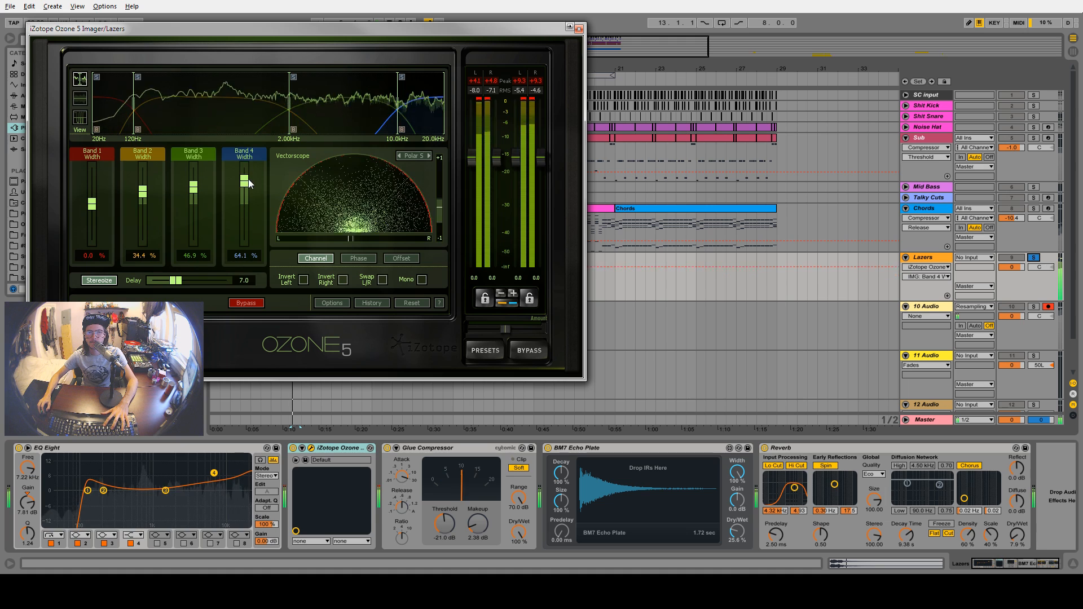
Cut EQ Eight's band 3 by 6.62 dB at 776 Hz with a Q of 5.02 during playback
left_click_drag(165, 491, 149, 517)
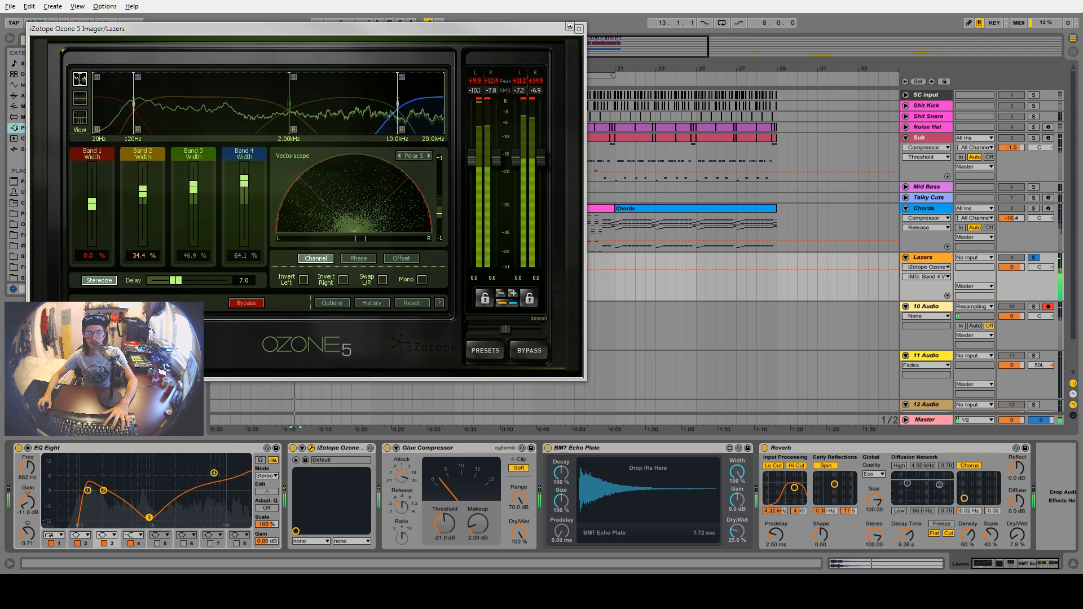
left_click_drag(27, 534, 27, 500)
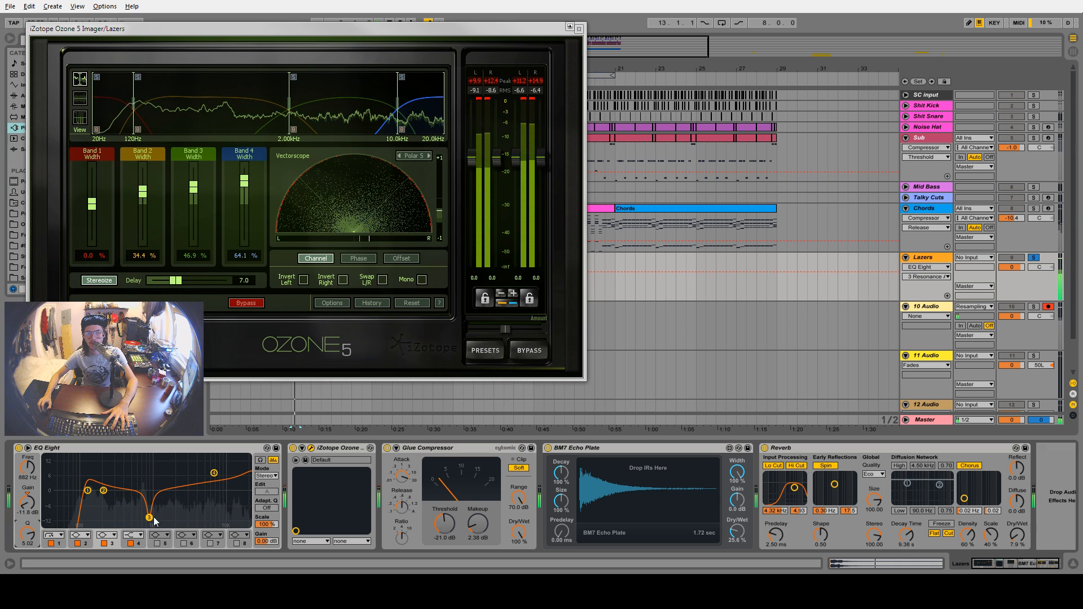
left_click_drag(149, 517, 145, 506)
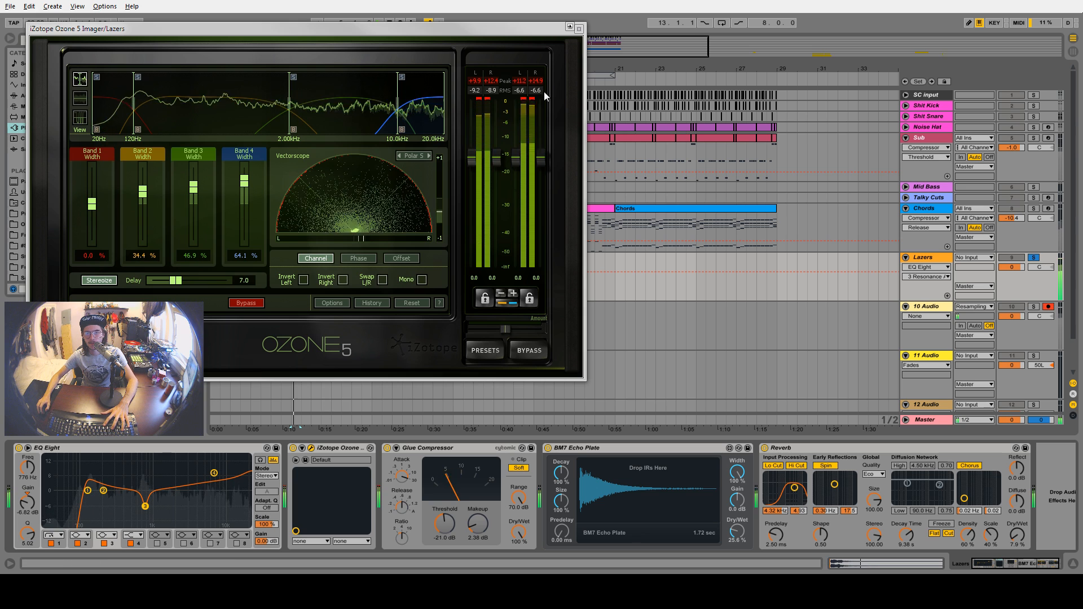
Close the Imager window, unsolo the Lazers track and audition its clips at bars 1 and 5 in the full mix
left_click(578, 29)
left_click(217, 261)
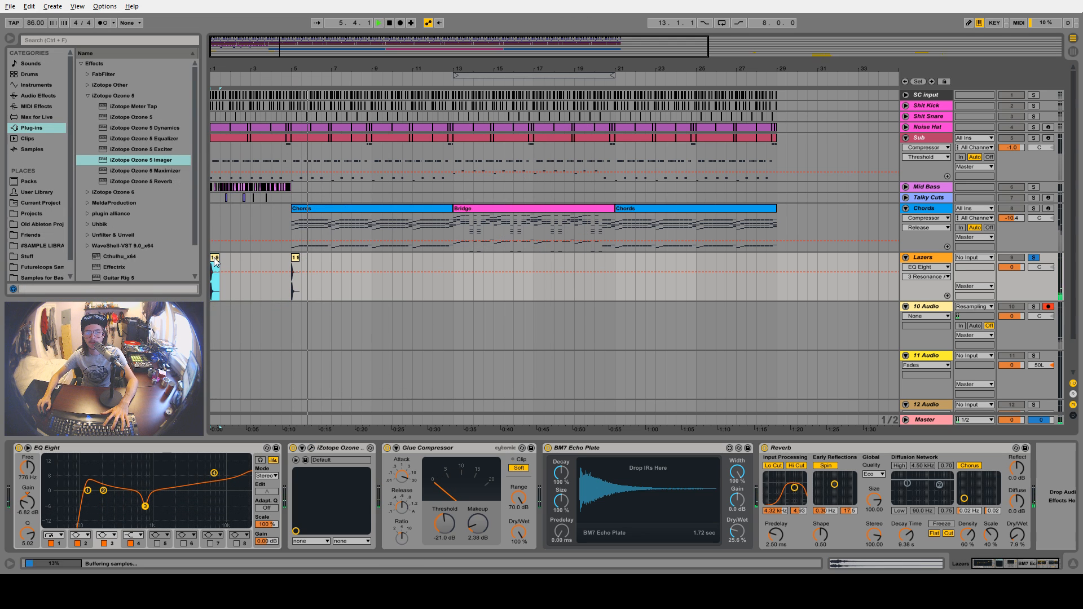
left_click(294, 258)
left_click(1037, 258)
key("space")
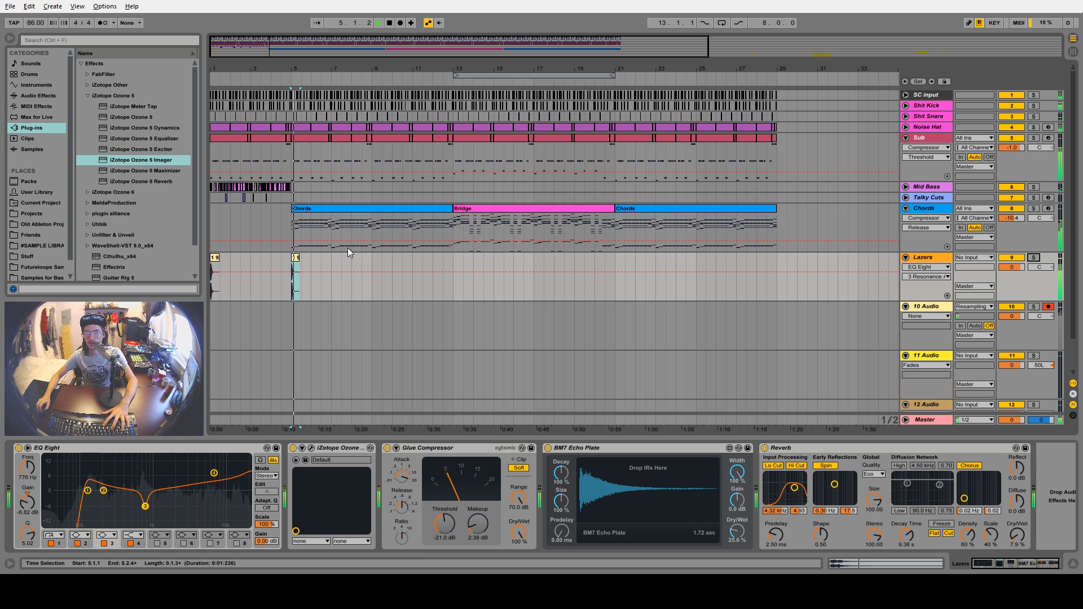
left_click(216, 259)
key("space")
key("space")
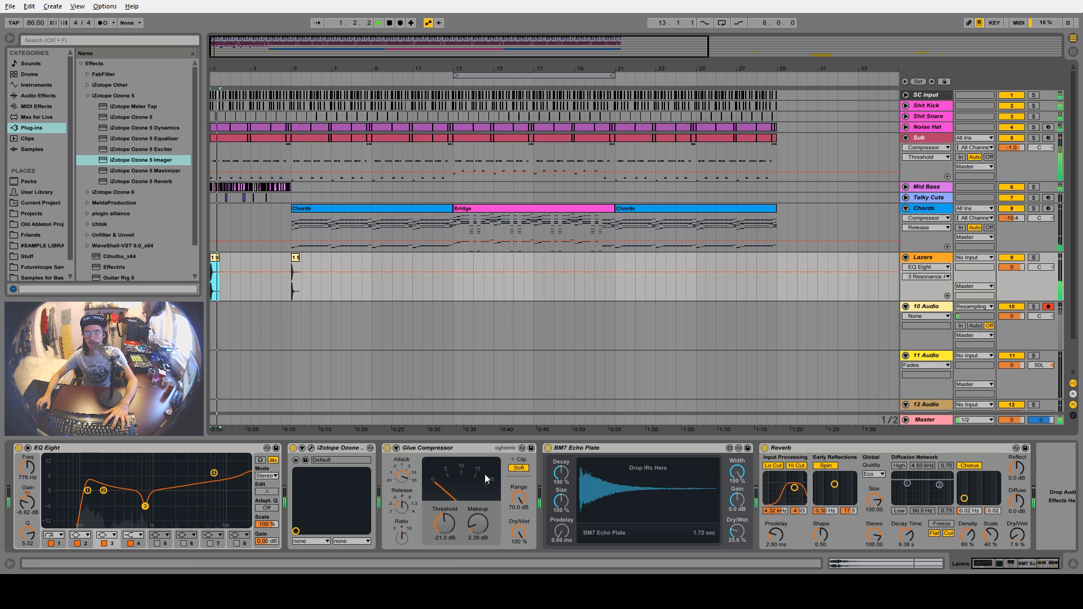
Set the Lazers track's Glue Compressor makeup to 1.59 dB, track volume to -8.8 dB and Reverb dry/wet to 17%
left_click_drag(478, 528, 479, 516)
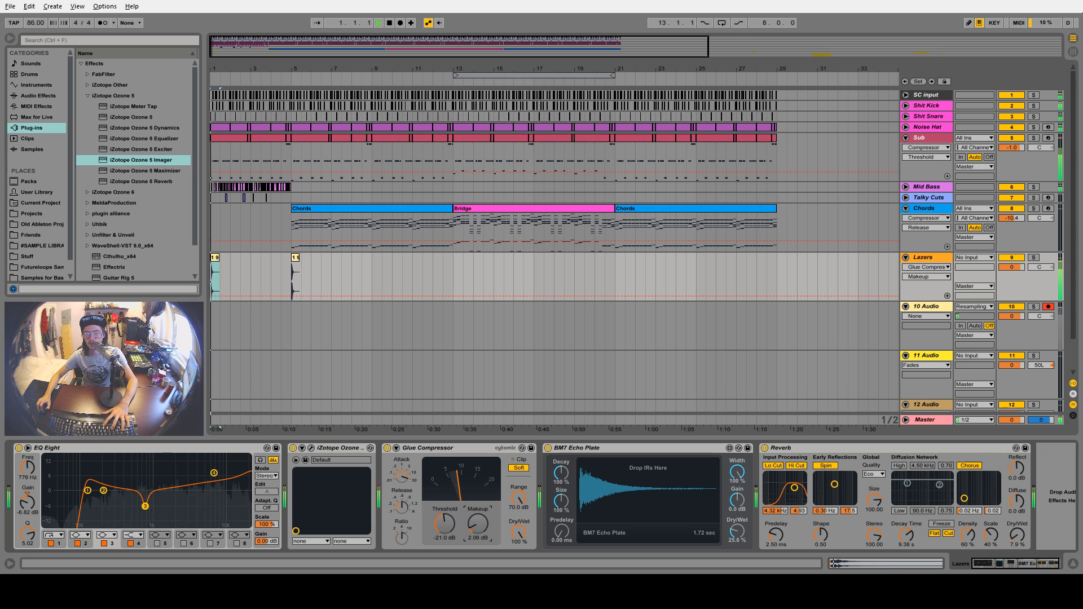
left_click_drag(1010, 267, 1010, 293)
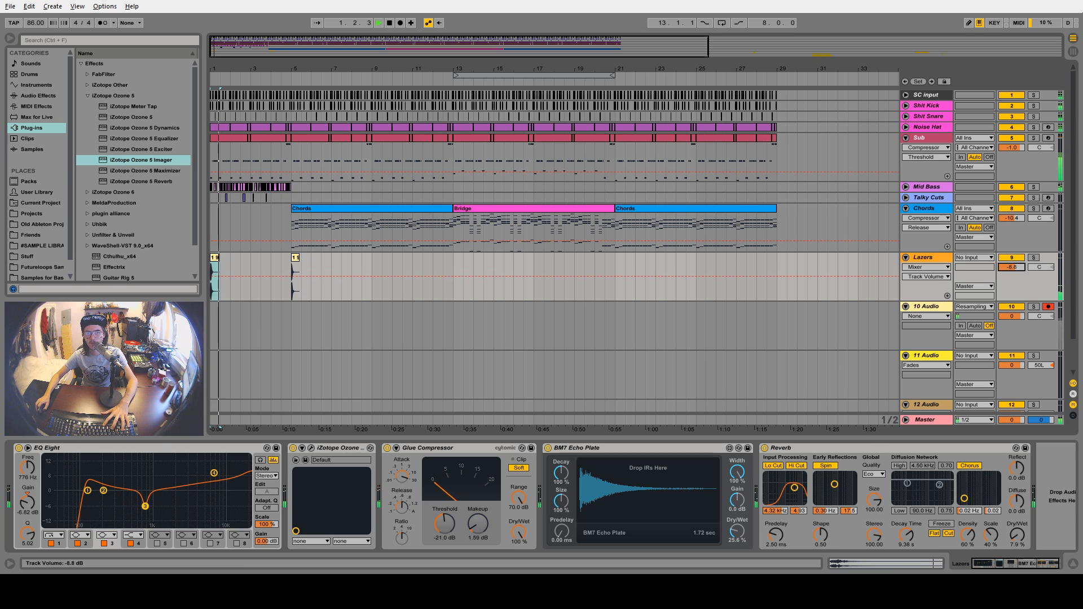
left_click_drag(1018, 534, 1017, 524)
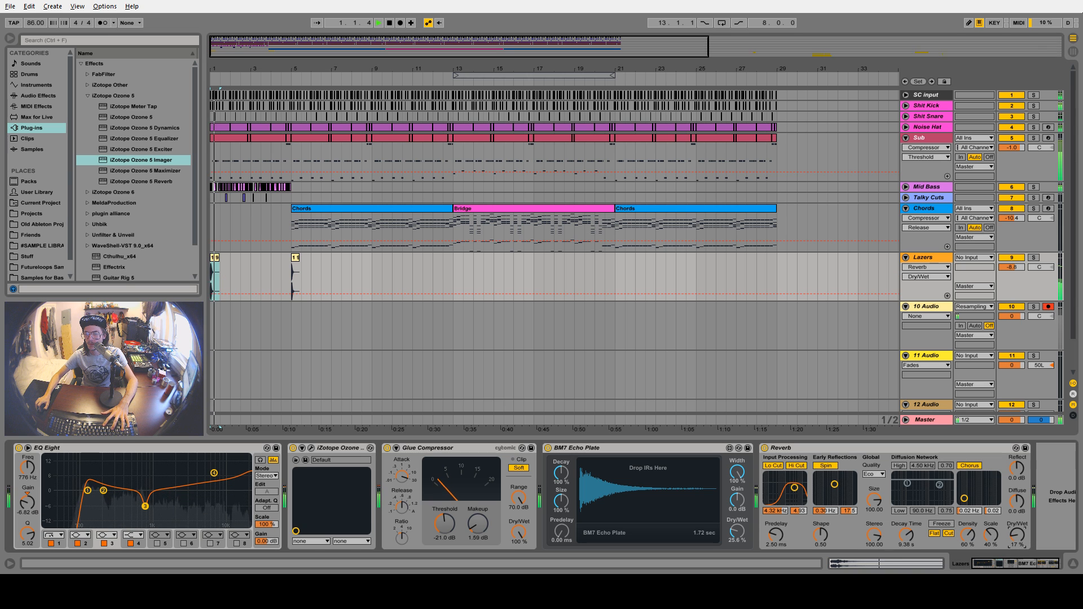
Audition the recorded clip at bar 49 on 10 Audio and split out its section from 49.1.3 to 49.2.1
left_click_drag(604, 67, 604, 43)
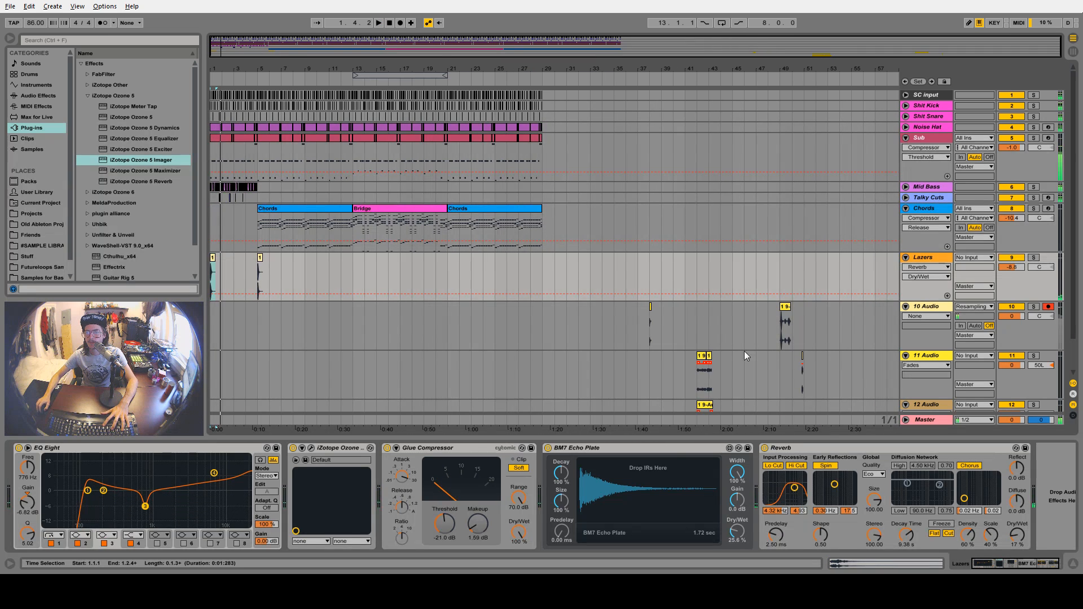
left_click(786, 330)
key("space")
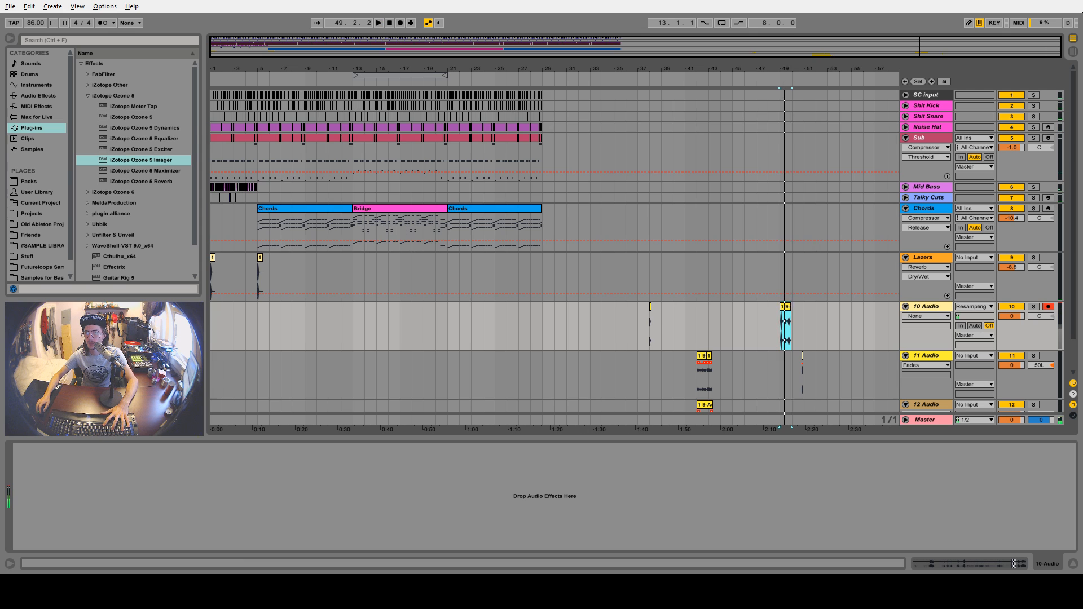
key("z")
left_click(281, 327)
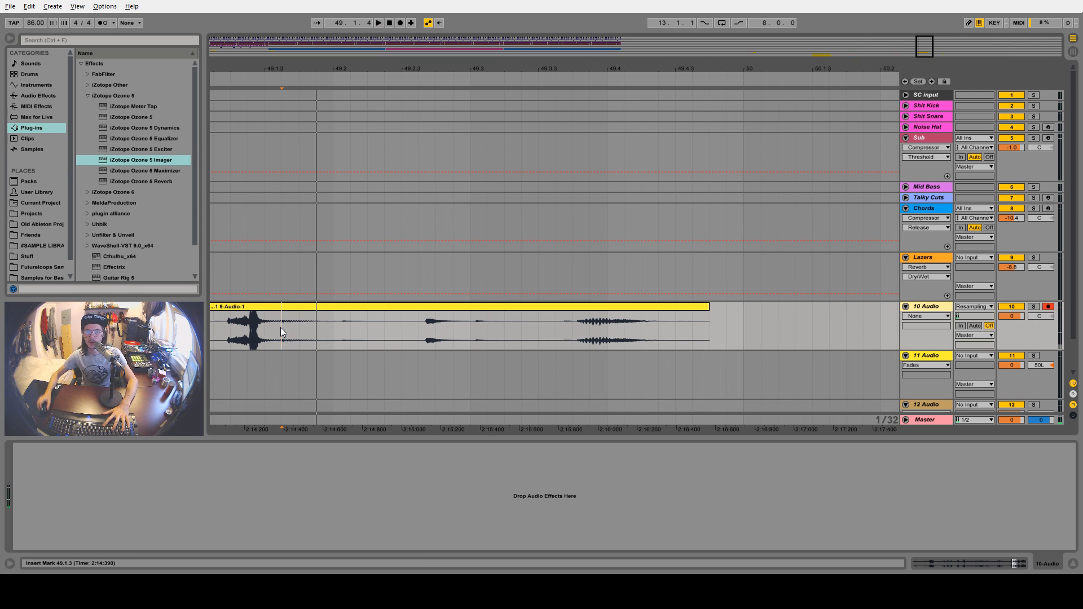
left_click_drag(281, 327, 299, 328)
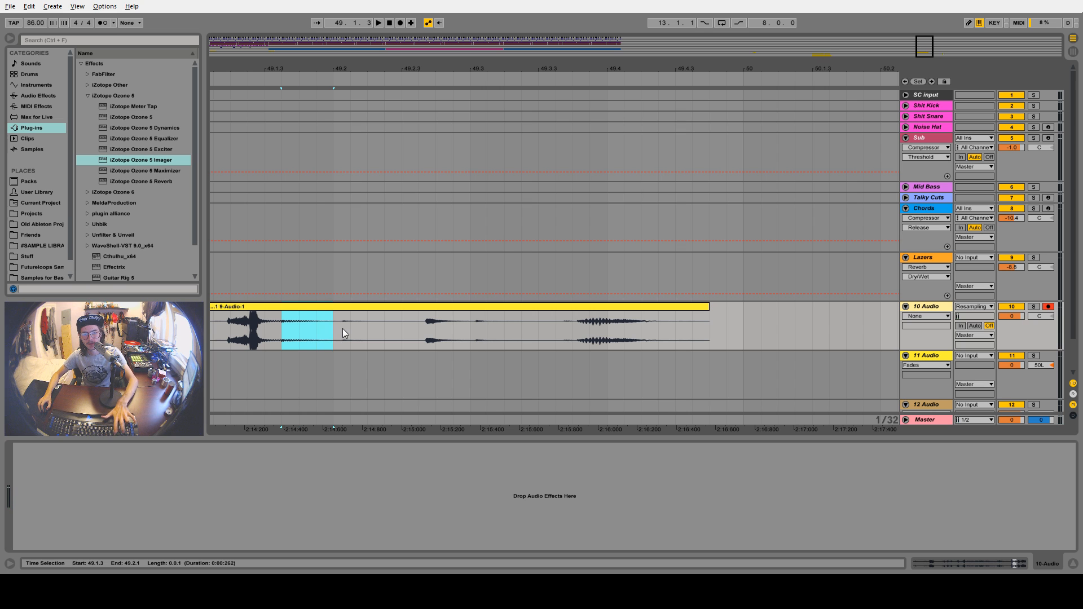
key("ctrl+e")
left_click(918, 262)
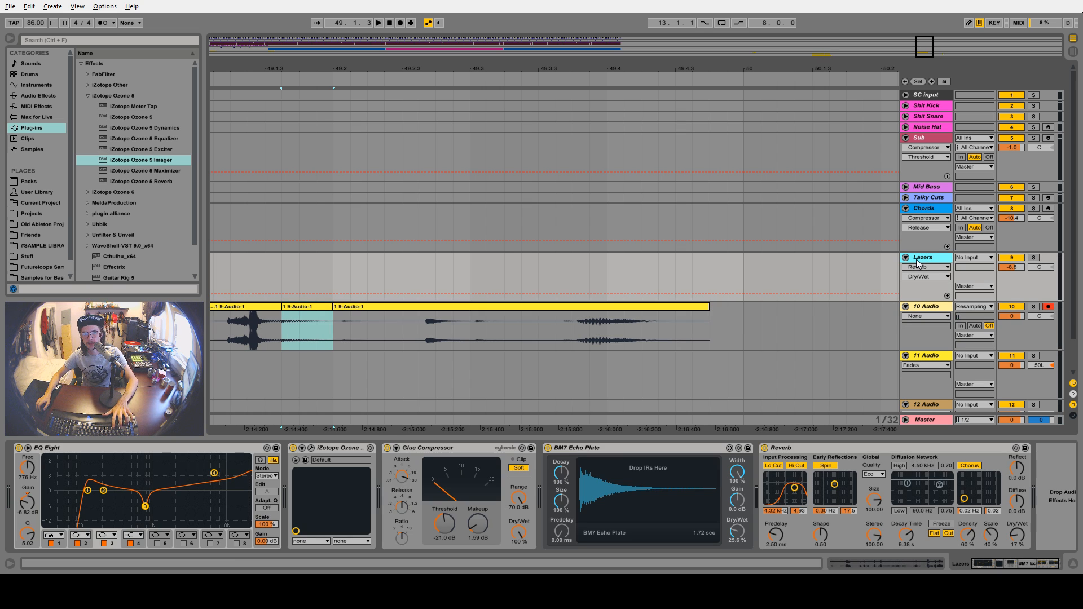
key("ctrl+t")
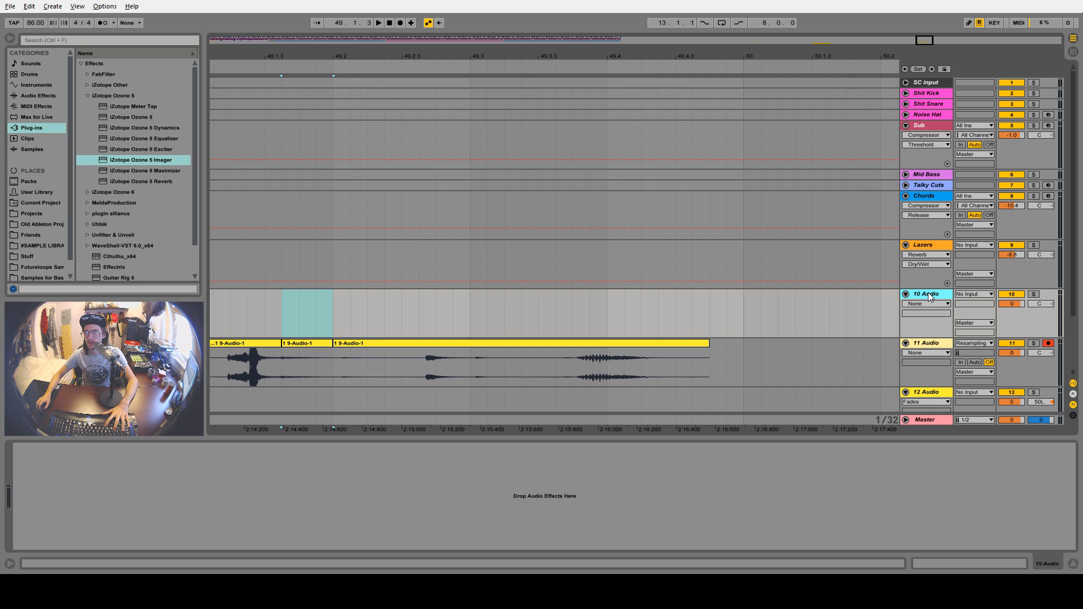
key("ctrl+z")
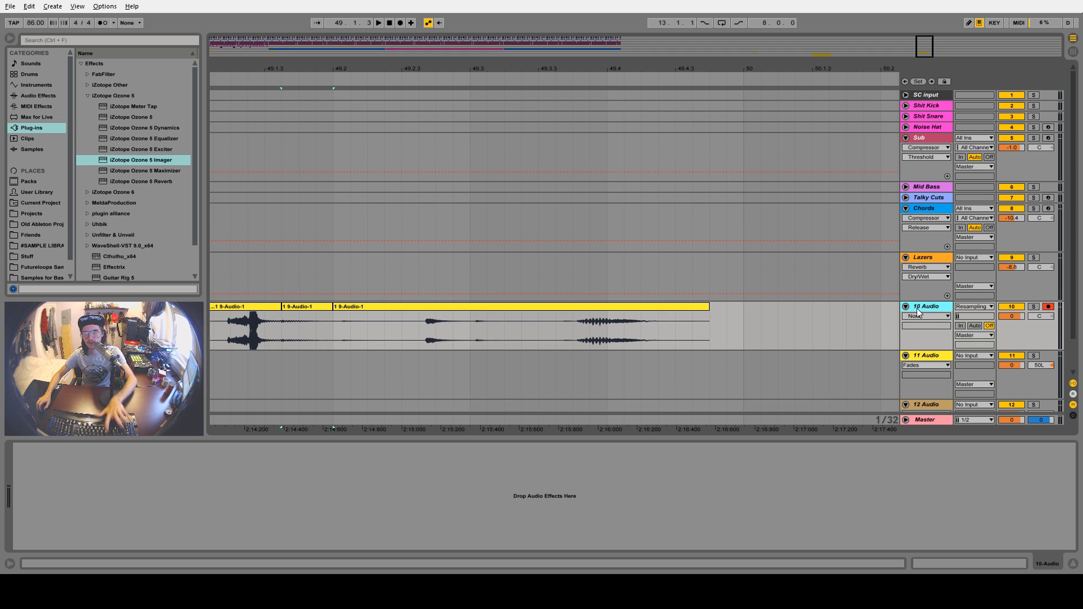
Insert a MIDI track below 10 Audio, load the split-out slice into it as a Simpler and play a test note
key("ctrl+shift+t")
left_click_drag(308, 291, 993, 493)
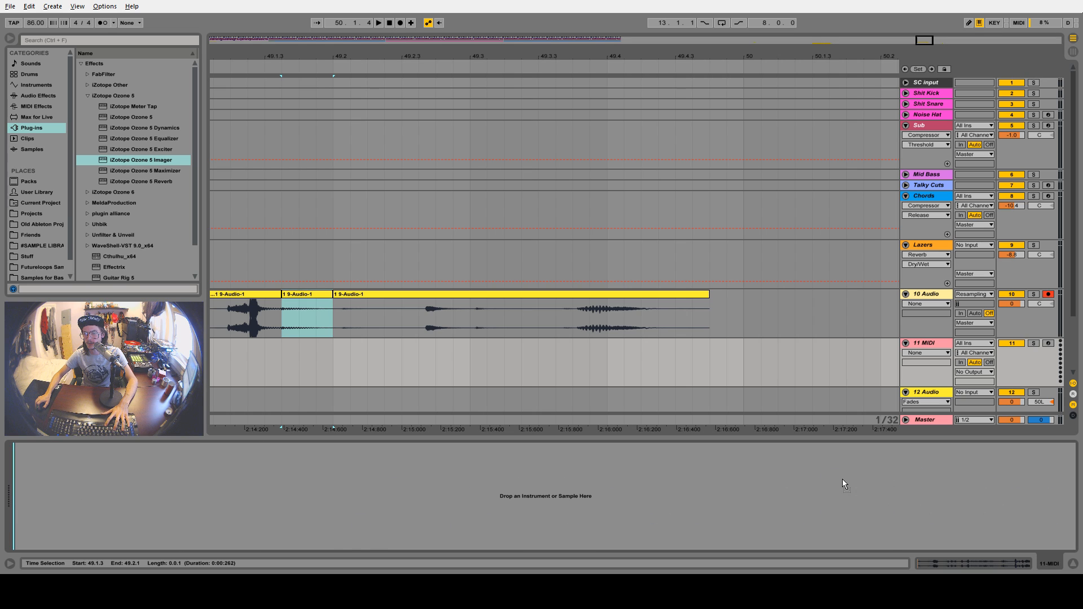
left_click_drag(844, 484, 742, 480)
key("a")
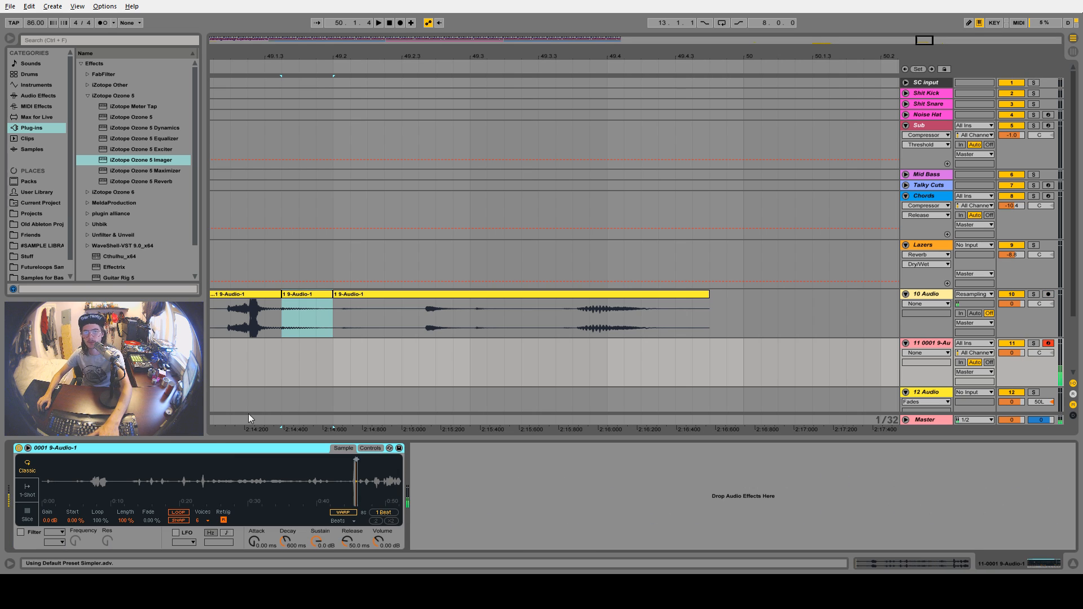
Convert the new track's Simpler into a Sampler
right_click(147, 449)
left_click(185, 443)
right_click(185, 444)
left_click(202, 444)
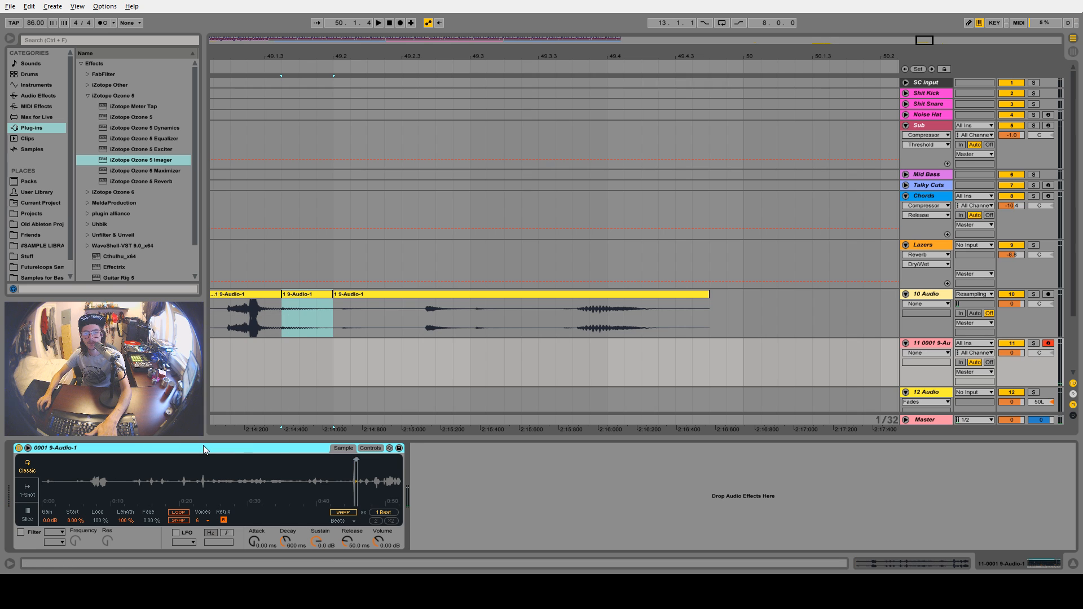
Raise the Sampler's global volume to 25.3 dB
left_click(352, 450)
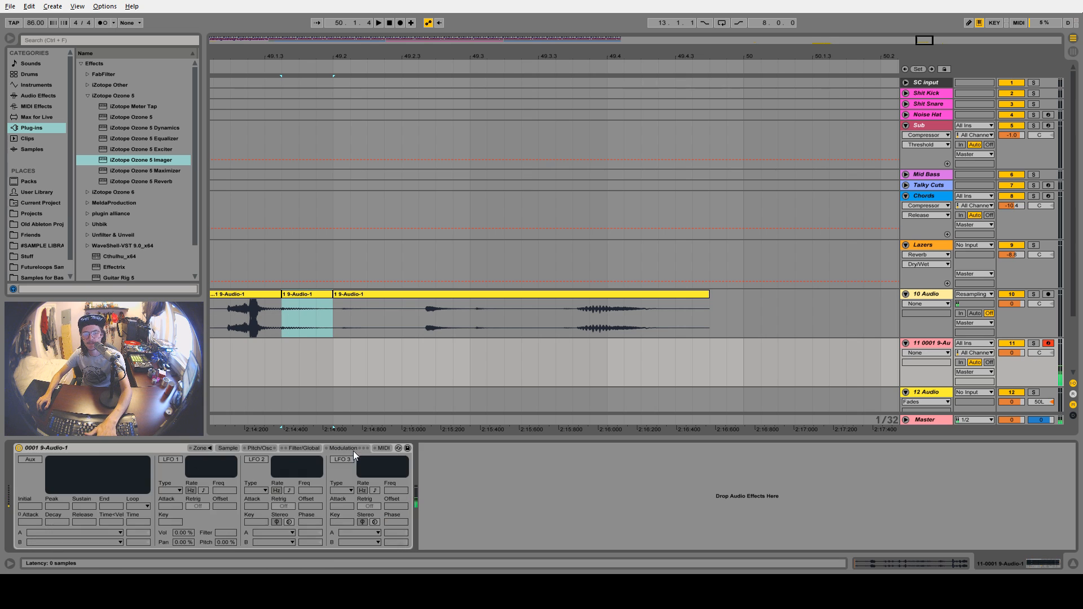
left_click(383, 449)
left_click(312, 449)
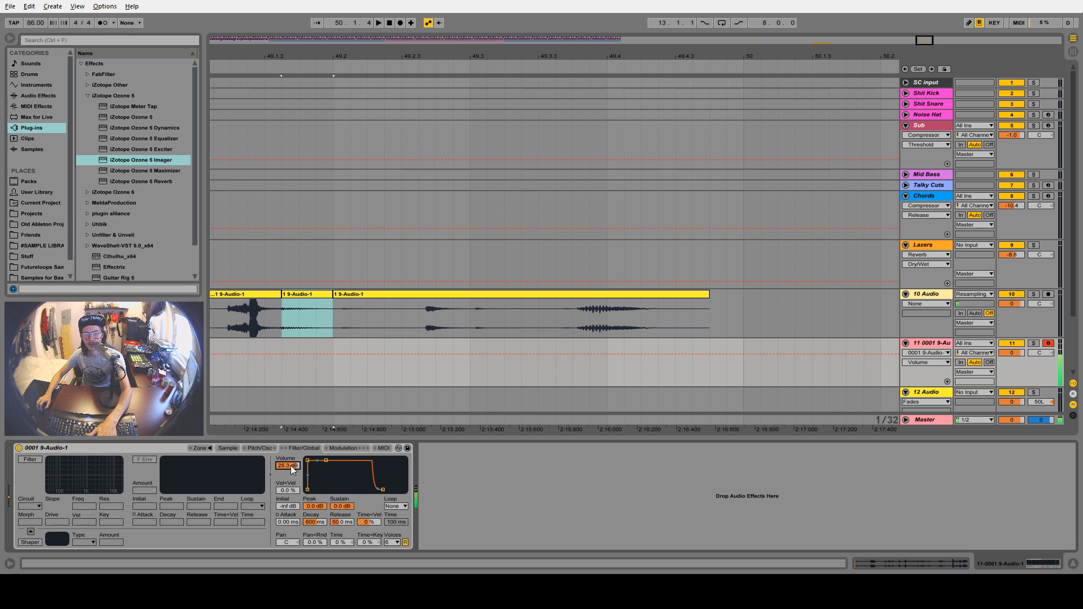
Enable the Sampler's forward sustain loop with snap and set the loop from sample 2013424 to 2014529
left_click(228, 448)
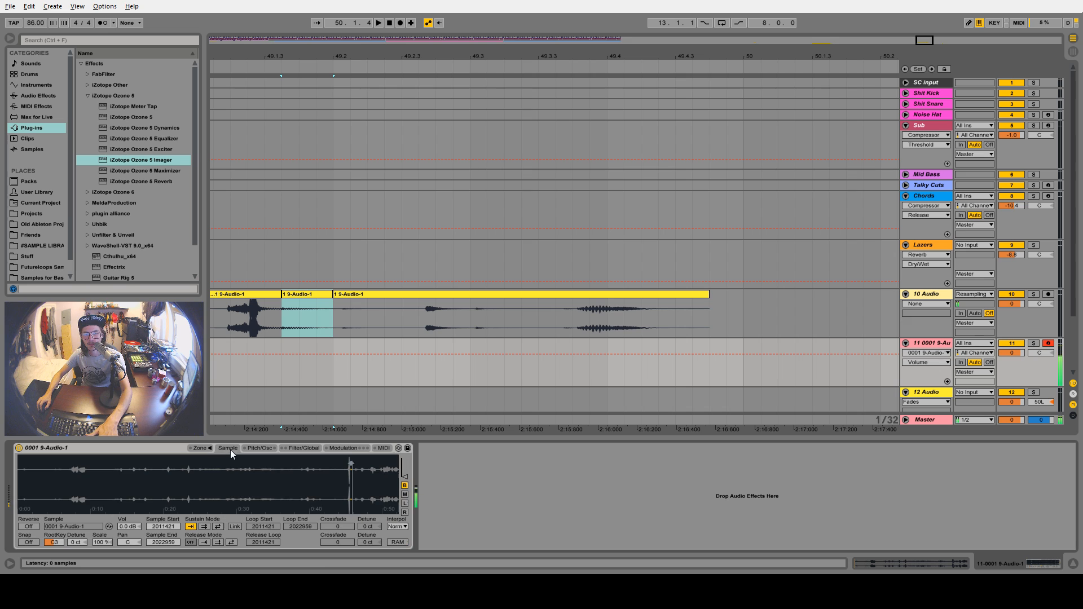
left_click_drag(220, 483, 112, 475)
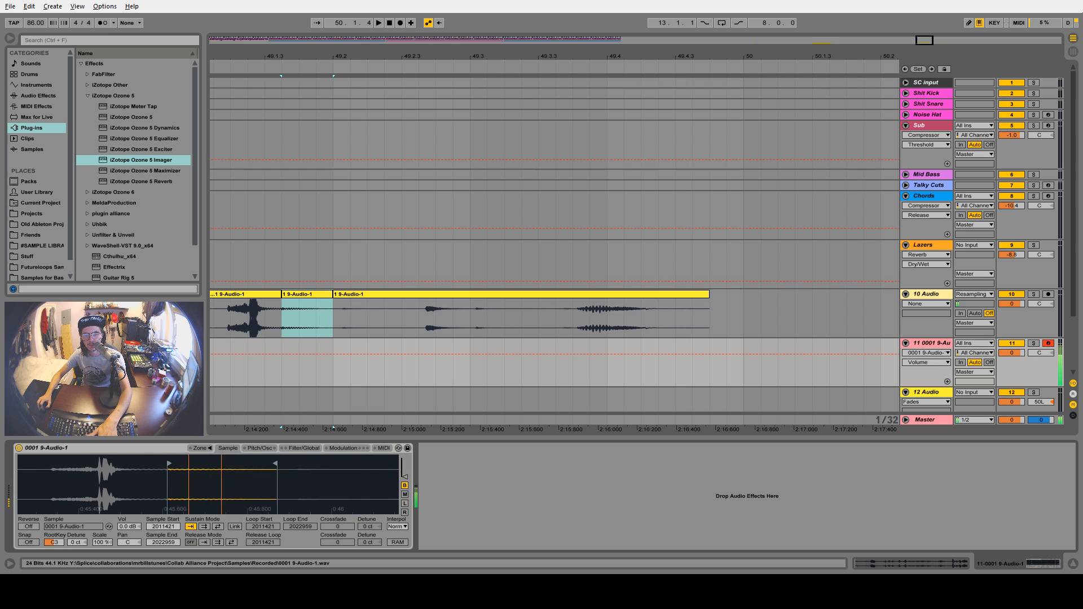
left_click(218, 526)
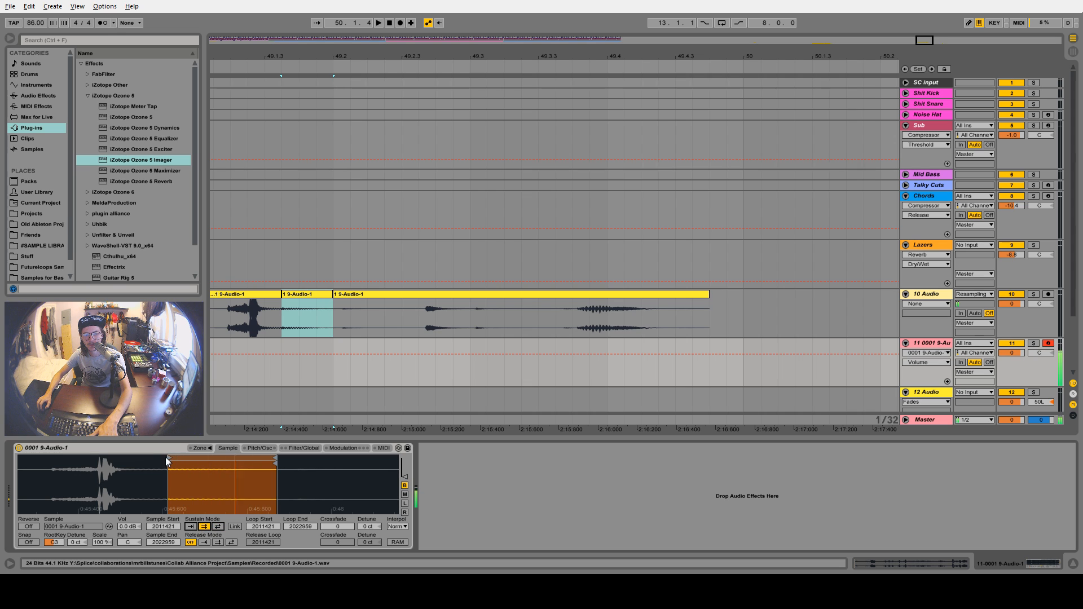
left_click(204, 527)
left_click_drag(168, 458, 202, 458)
mouse_move(276, 458)
left_mouse_down()
mouse_move(204, 458)
mouse_move(269, 506)
mouse_move(241, 459)
mouse_move(203, 458)
left_mouse_up()
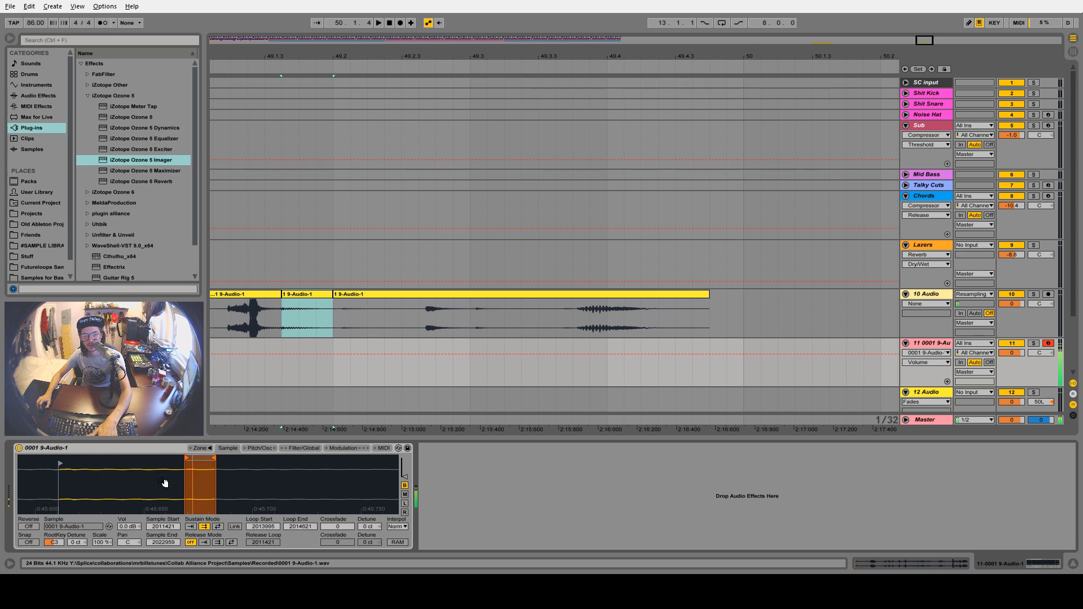
left_click(36, 540)
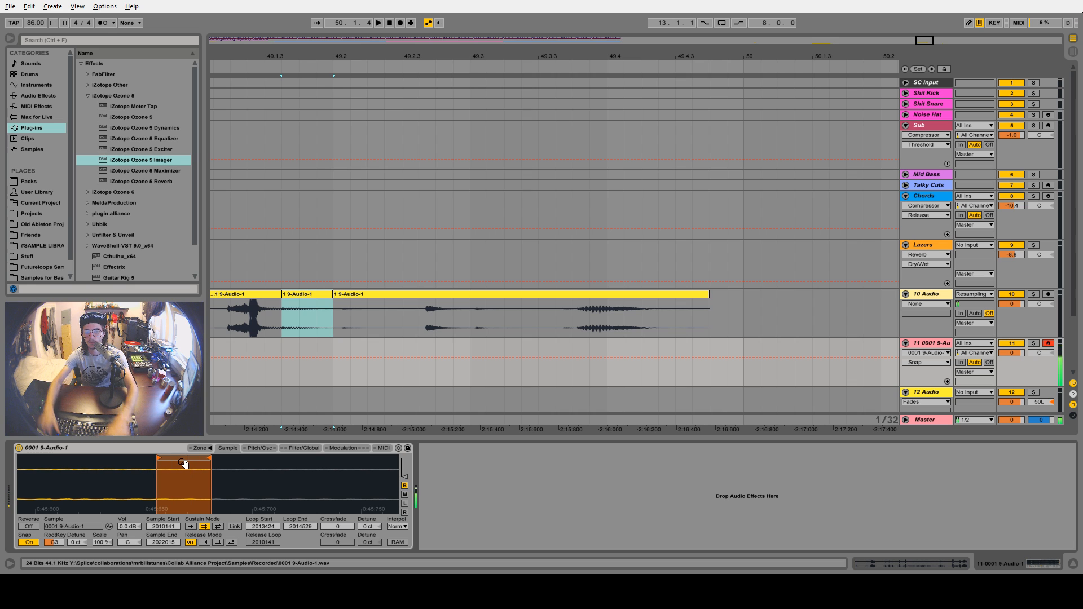
Try the Sampler's pitch spread at 100%, and settle on a spread of 12%
left_click(308, 449)
left_click(273, 449)
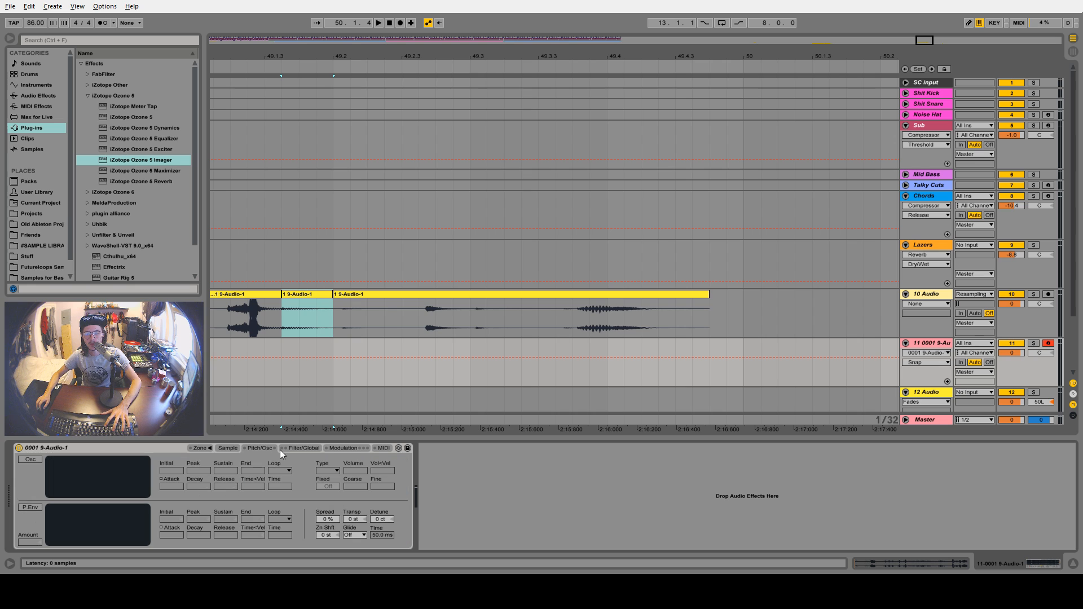
left_click_drag(329, 520, 329, 440)
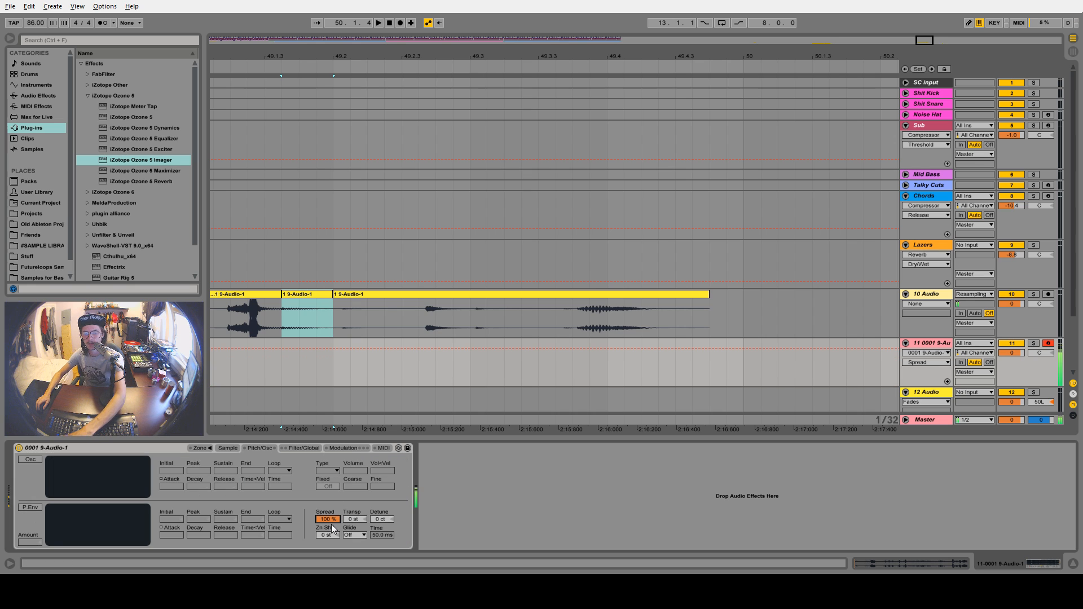
left_click_drag(331, 520, 332, 588)
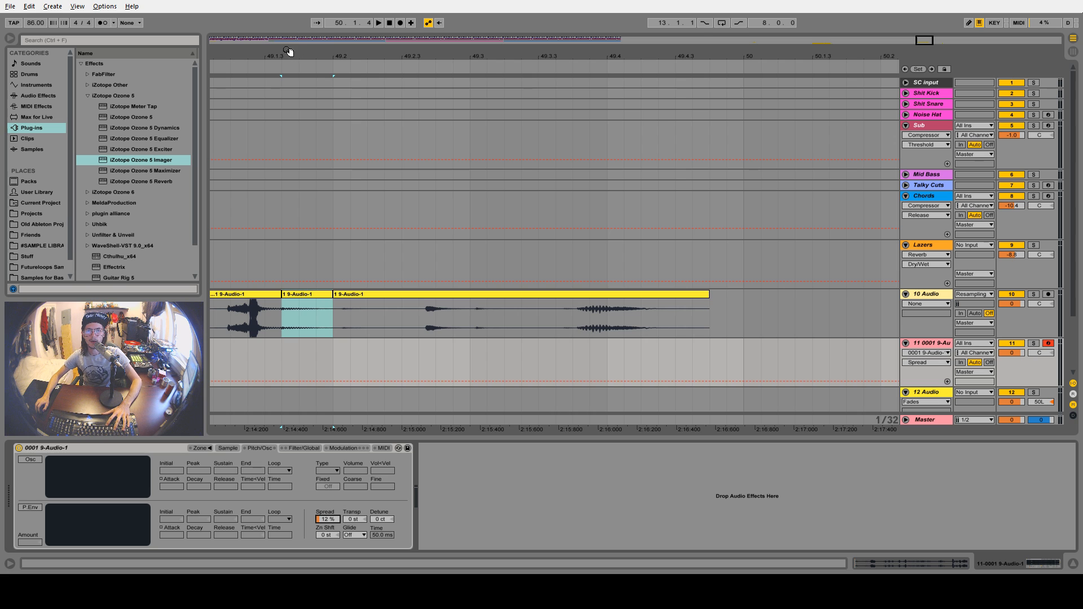
Place the insert marker at bar 5 on the Sampler track and add the Multiband Dynamics OTT preset after the Sampler
left_click_drag(289, 51, 734, 61)
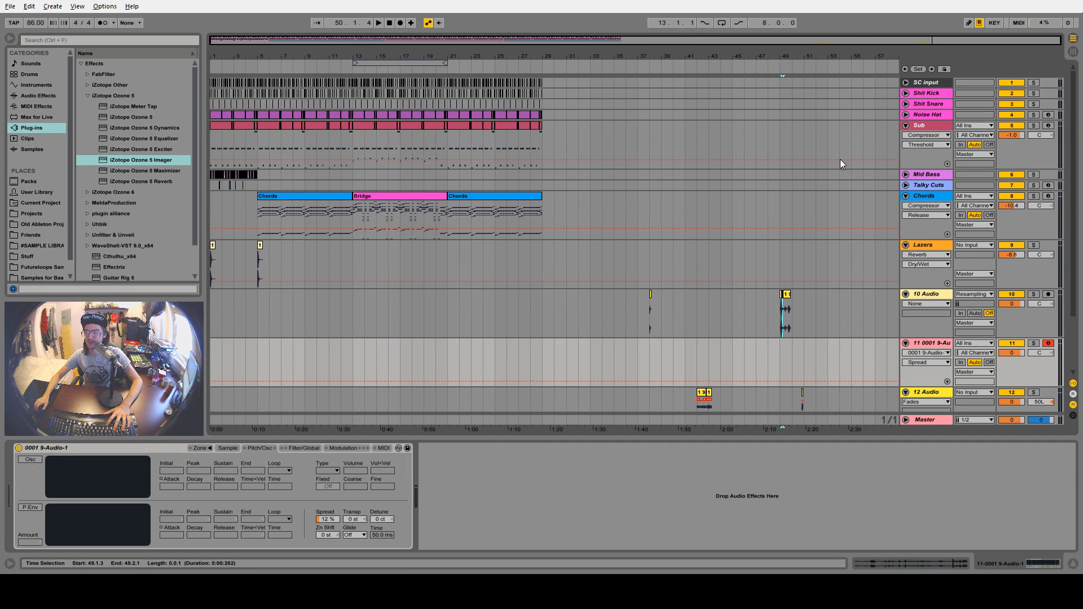
left_click(259, 357)
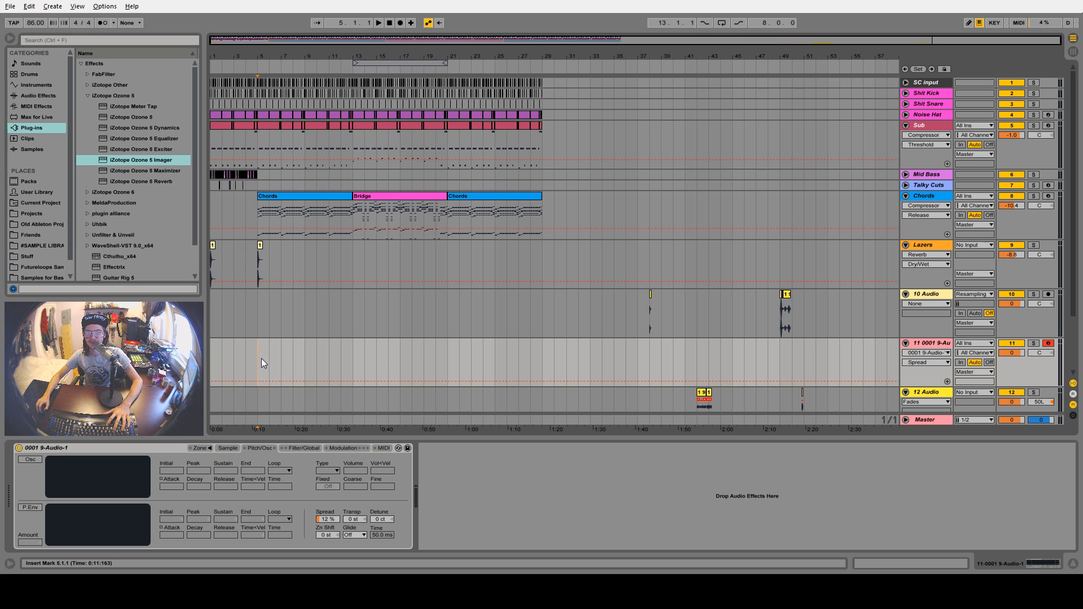
left_click(33, 98)
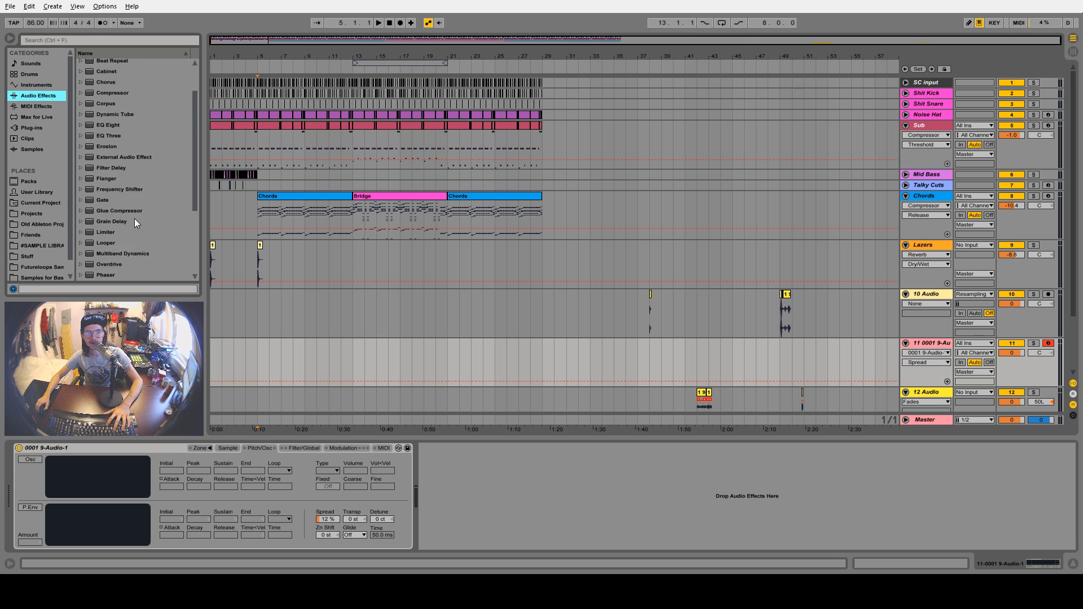
scroll(135, 220, "down", 4)
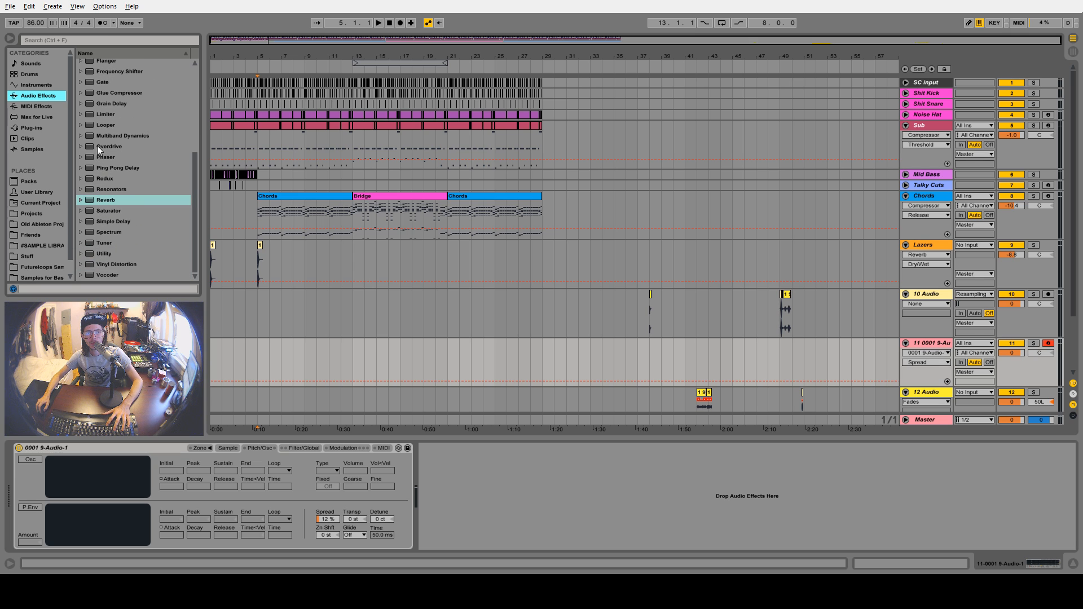
left_click(81, 135)
left_click_drag(109, 213, 484, 508)
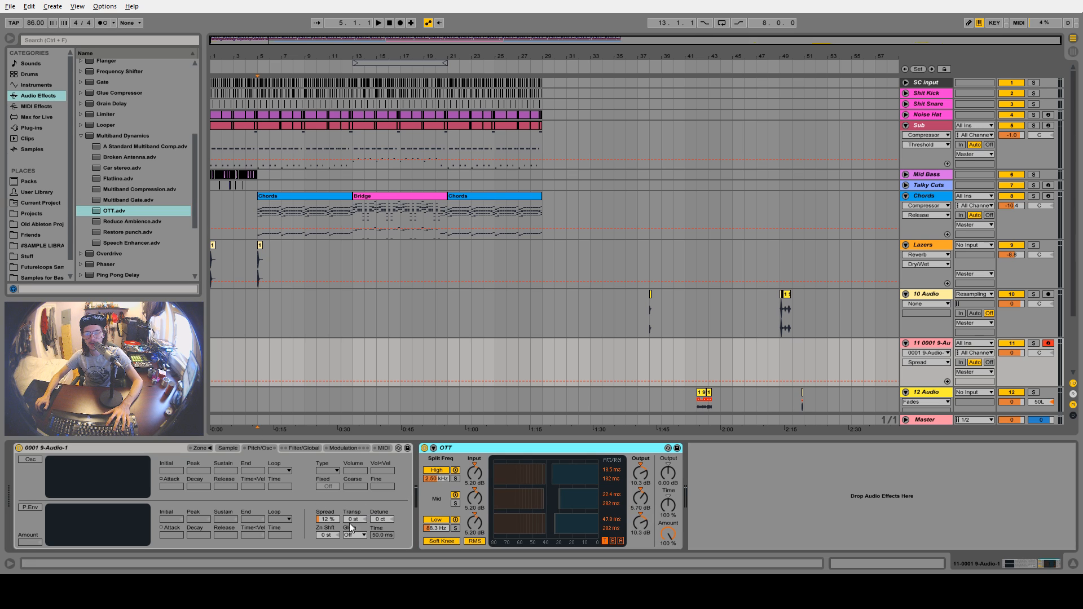
Set the Sampler's glide mode to Glide with a glide time of 40 ms
left_click(301, 449)
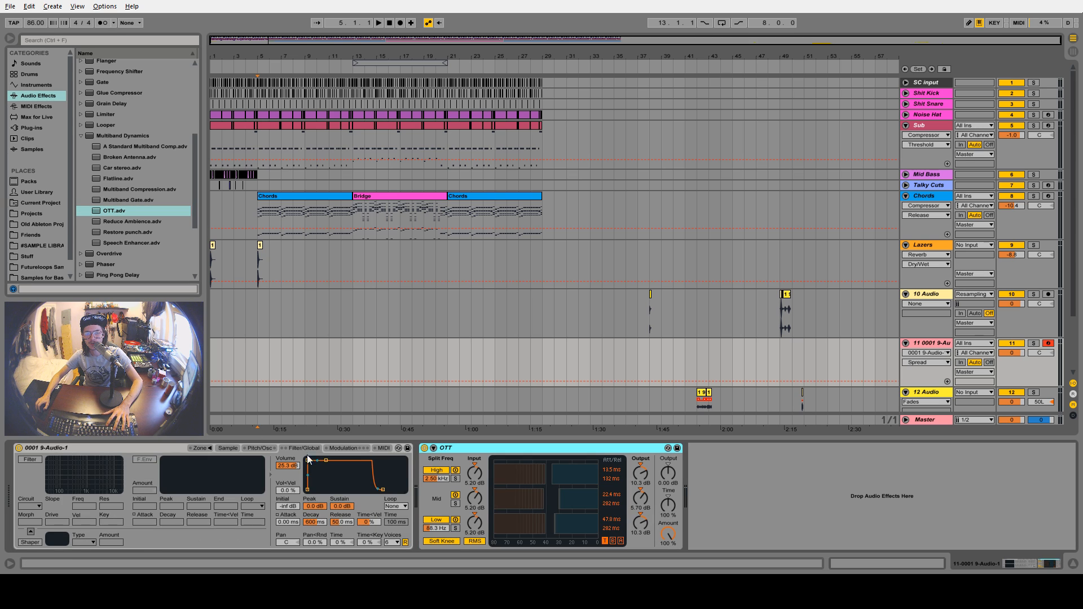
left_click(394, 543)
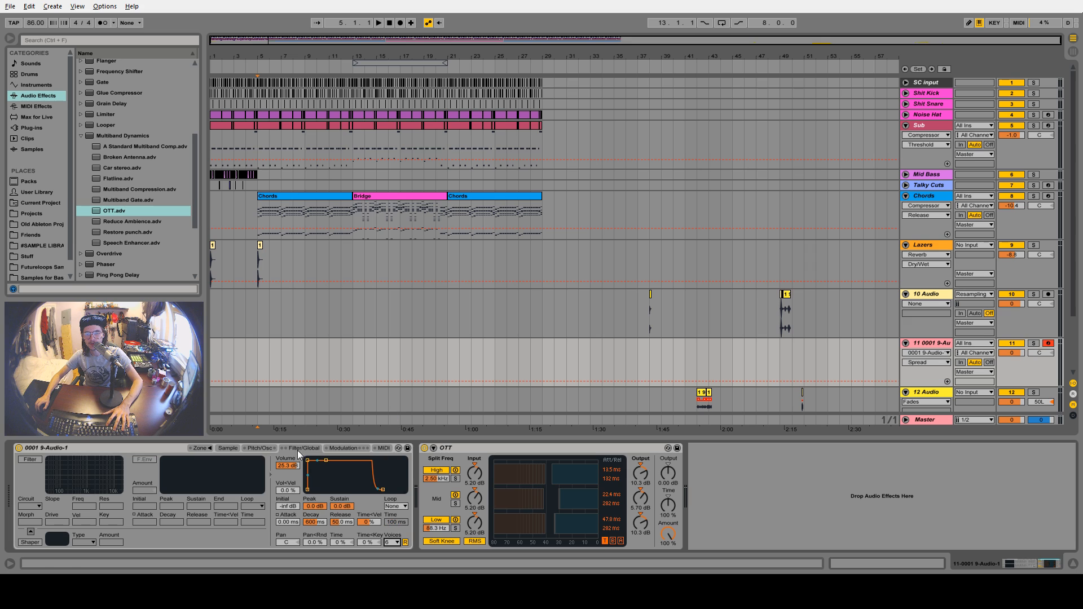
left_click(252, 448)
left_click(362, 535)
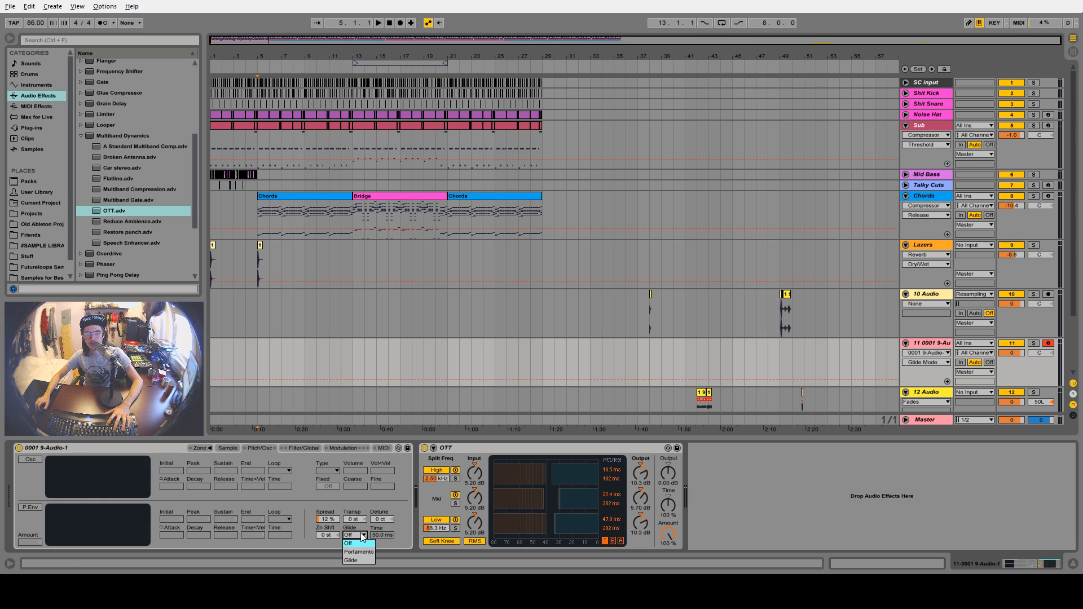
left_click(364, 560)
left_click_drag(384, 535, 384, 545)
type("40")
key("Return")
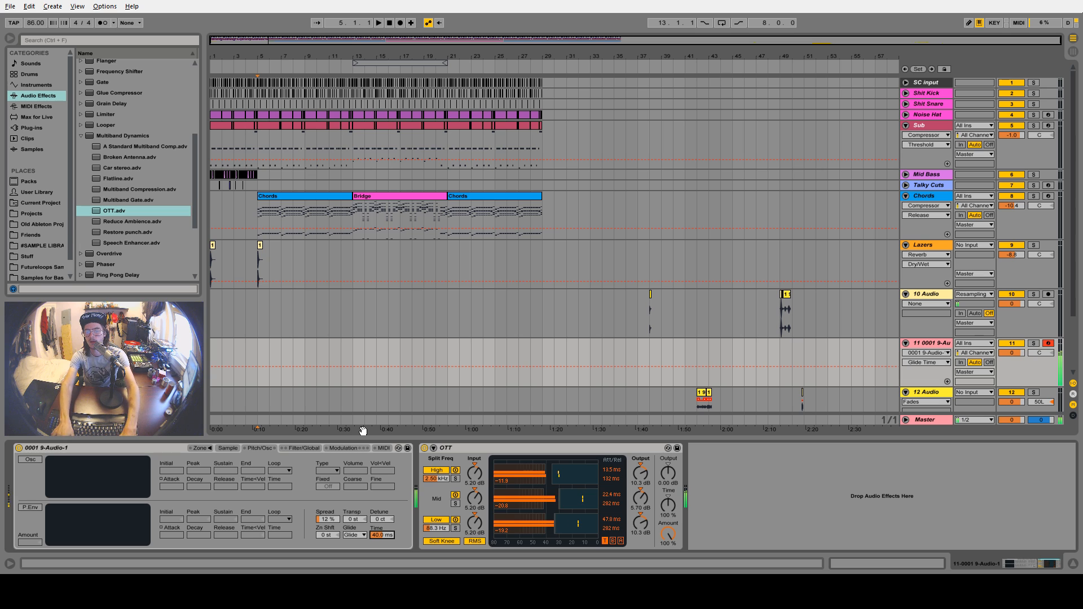
Add the GTR - Vibrato Anything rack from the User Library's # Tools folder between the Sampler and OTT, and close its plug-in window
left_click(343, 448)
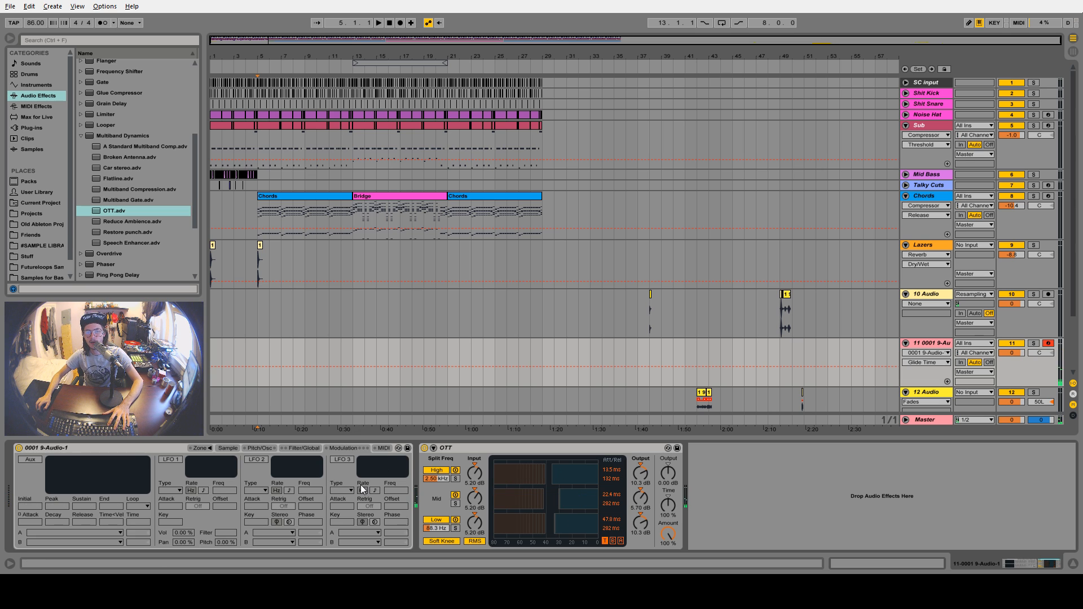
left_click(383, 448)
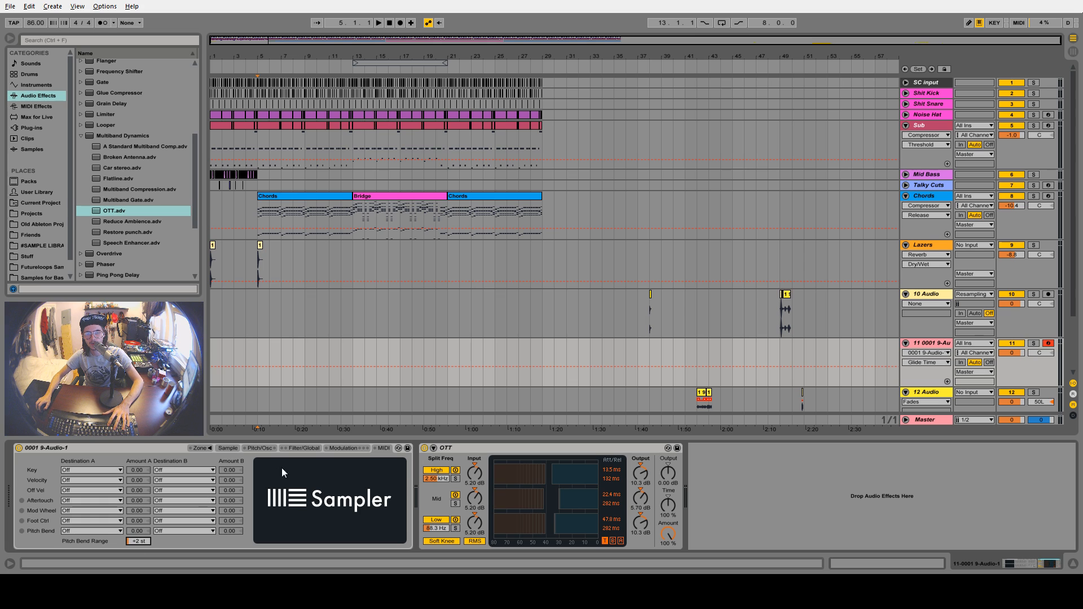
left_click(87, 41)
left_click(44, 128)
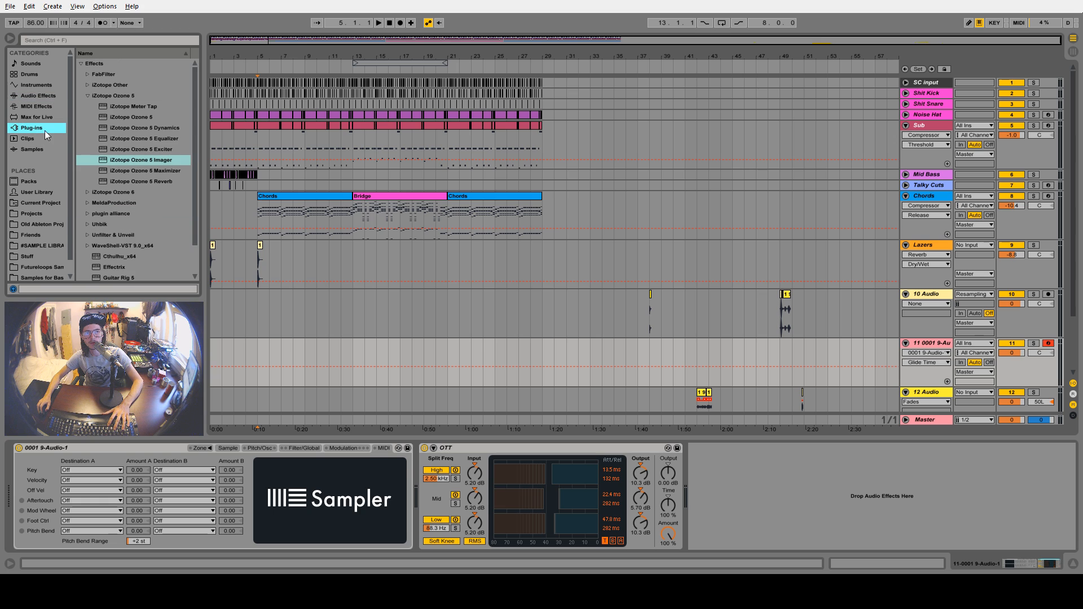
left_click(88, 97)
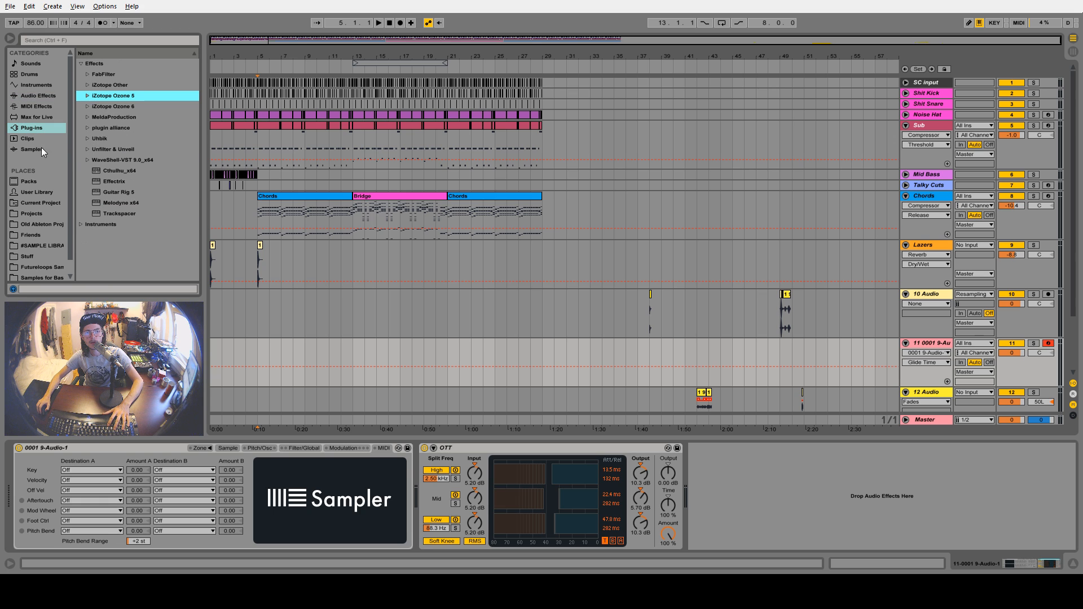
left_click(39, 186)
left_click(81, 117)
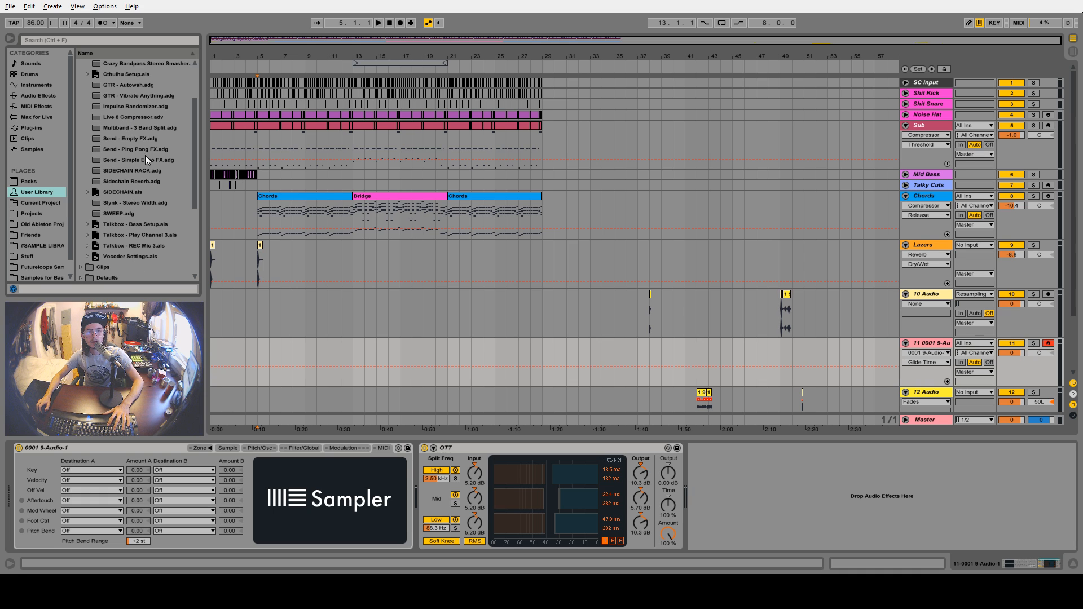
scroll(129, 198, "up", 1)
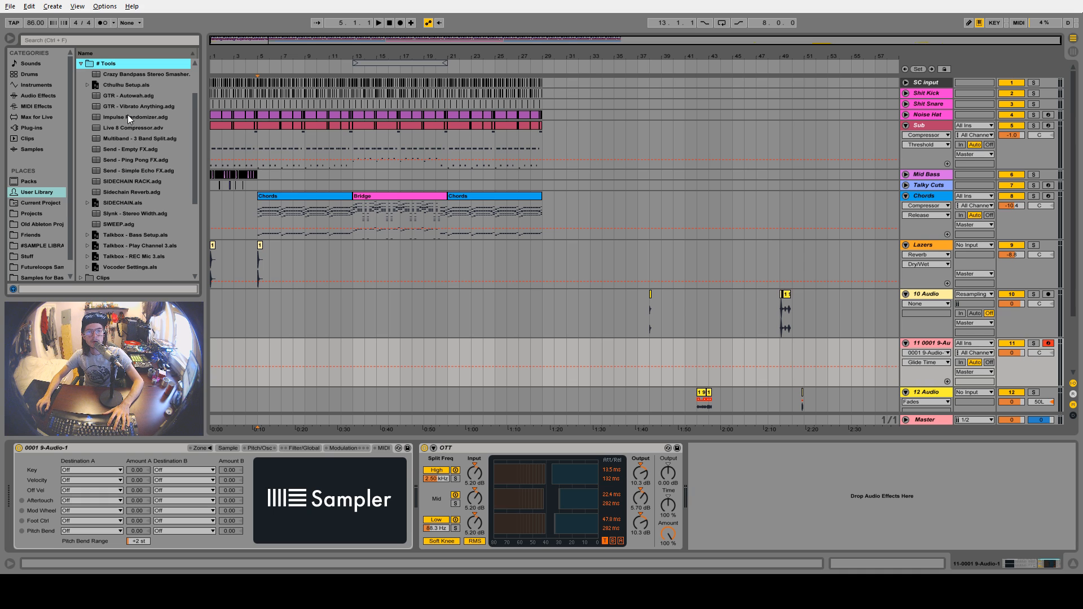
left_click_drag(133, 106, 670, 493)
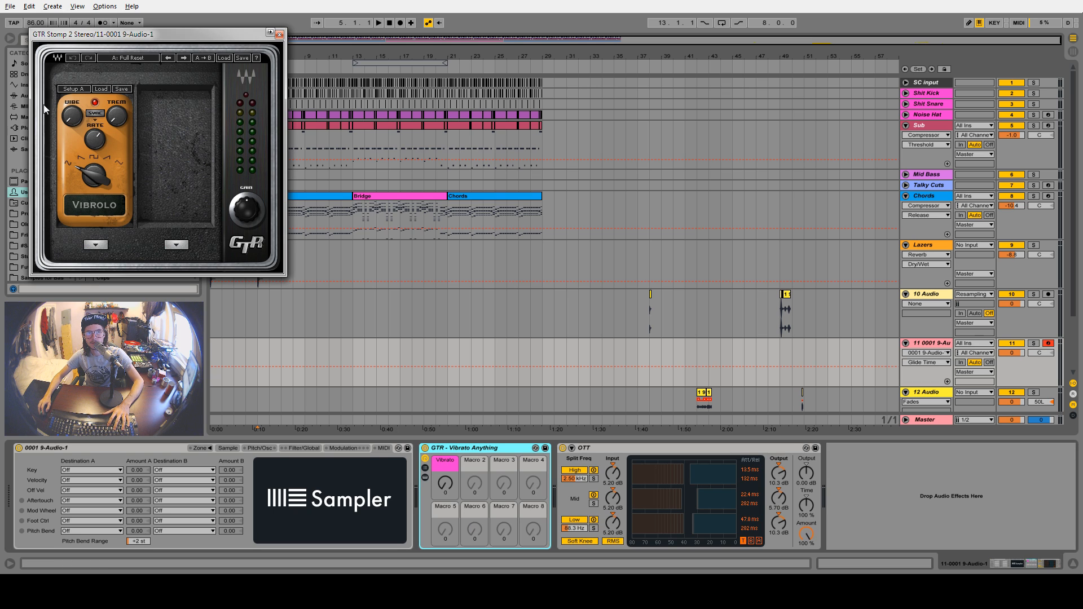
left_click_drag(163, 33, 394, 41)
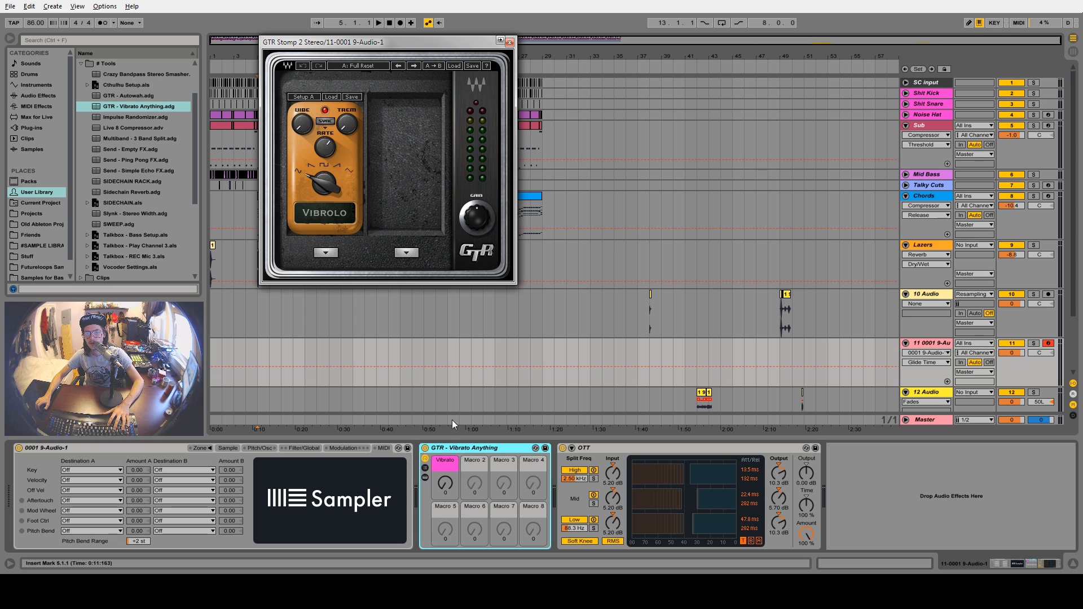
left_click(510, 42)
Show the devices inside the vibrato rack and inspect the GTR Stomp 2 plug-in's settings
left_click(427, 477)
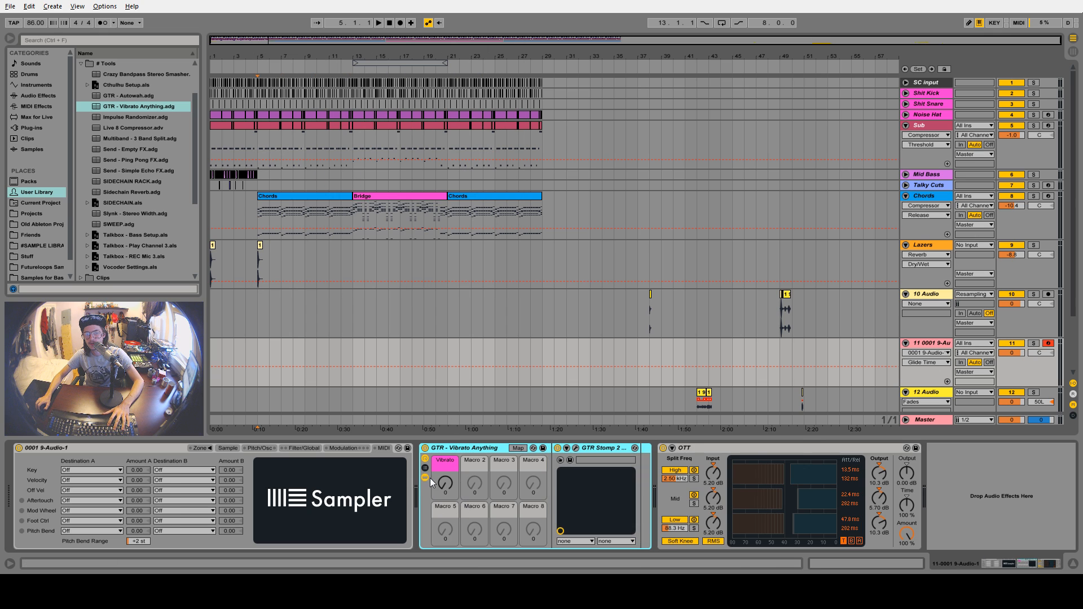
left_click(426, 478)
left_click(440, 483)
left_click(425, 478)
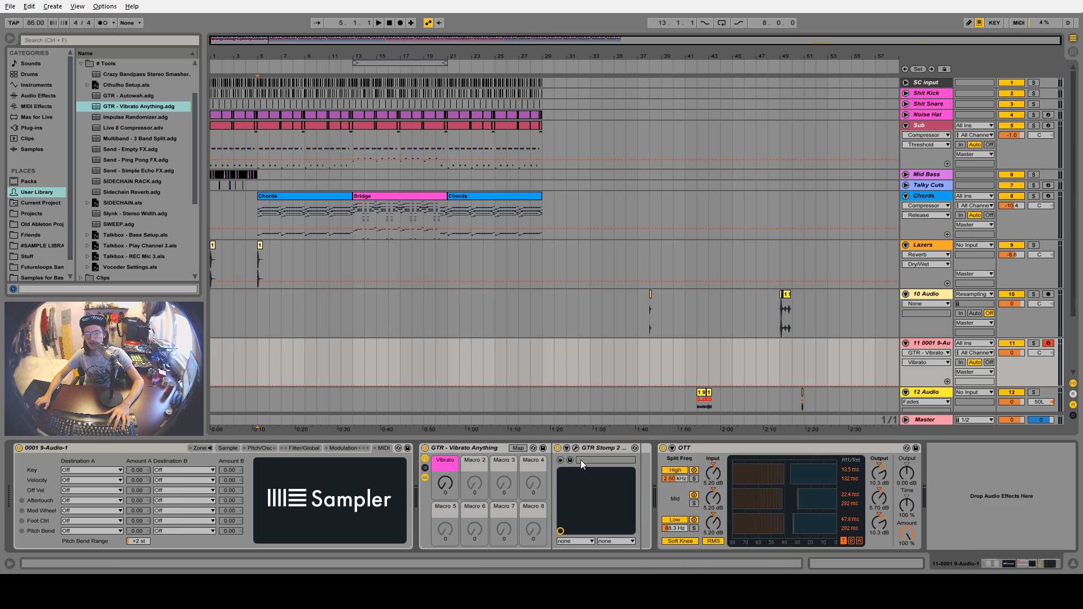
left_click(576, 447)
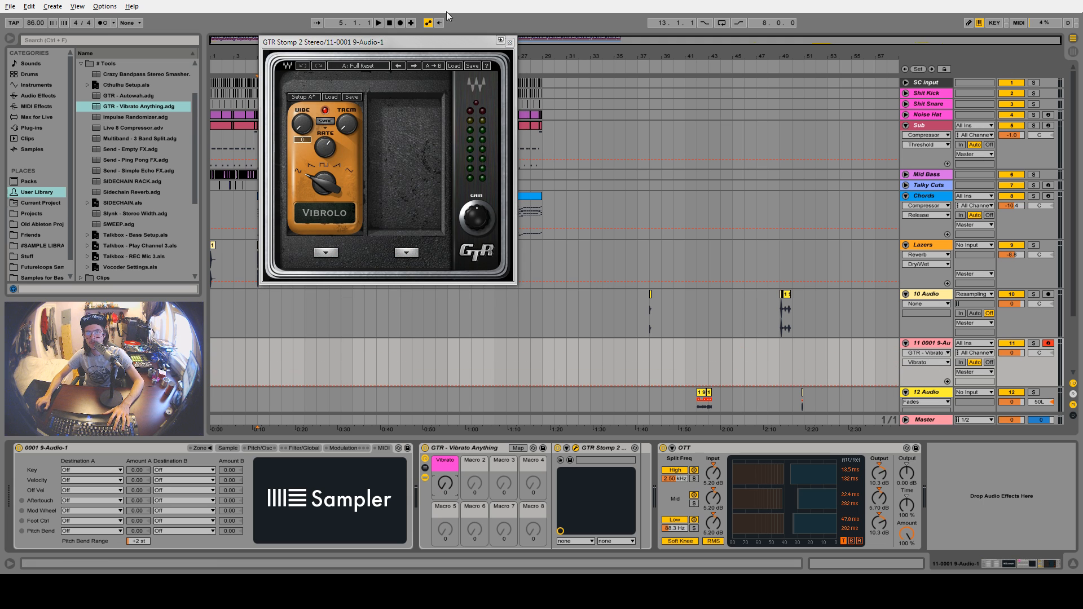
left_click(510, 42)
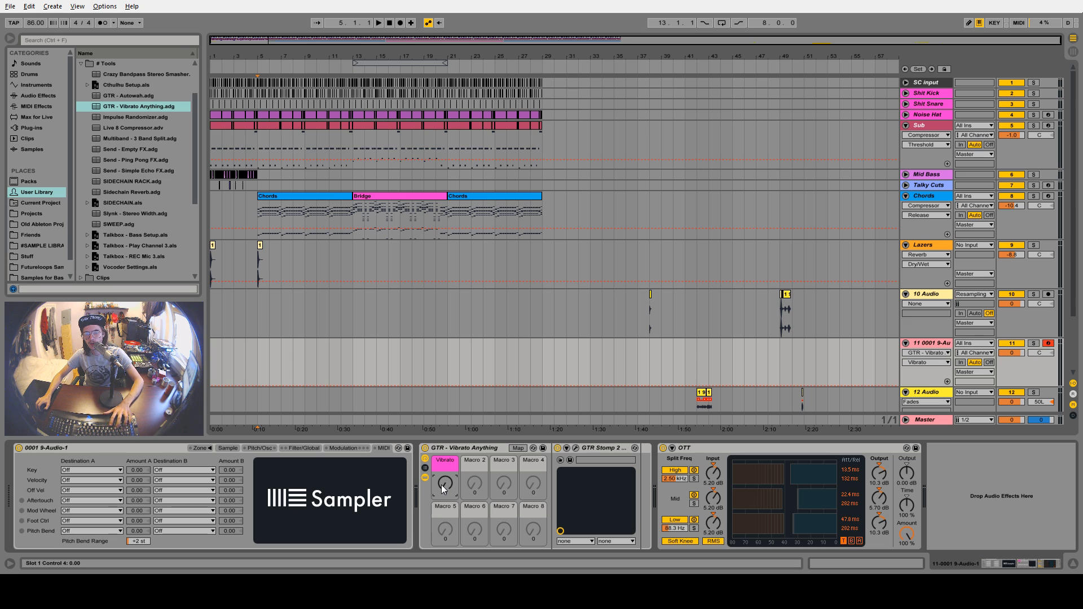
Map MIDI CC 1 to the rack's Vibrato macro and switch the vibrato rack off
key("ctrl+m")
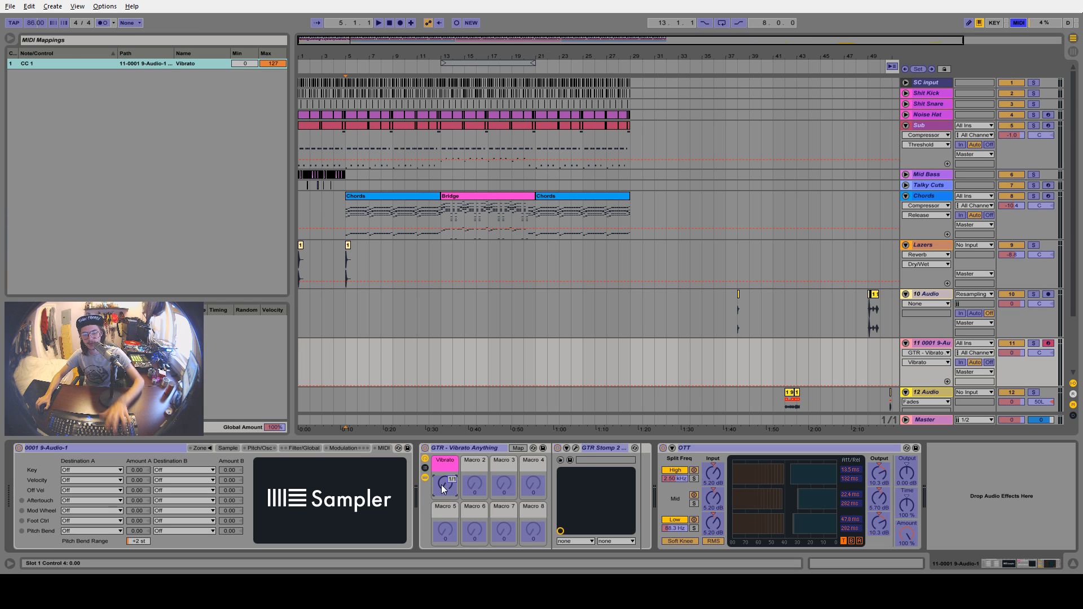
key("ctrl+m")
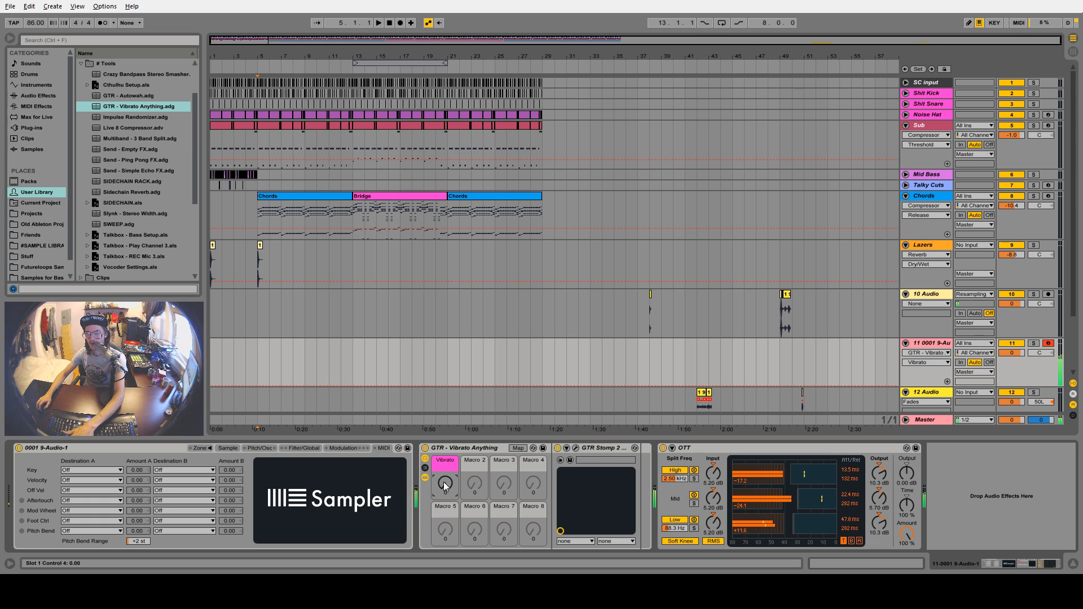
left_click(424, 449)
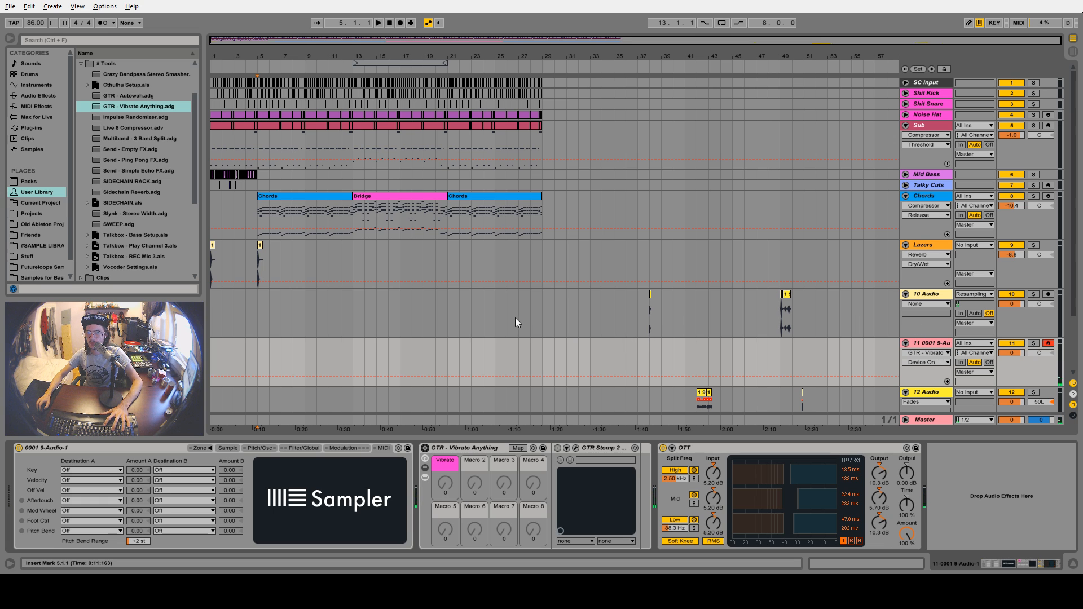
Arm the resampling track 10 Audio and record the played Sampler sound from bar 29 to about bar 32
left_click(551, 315)
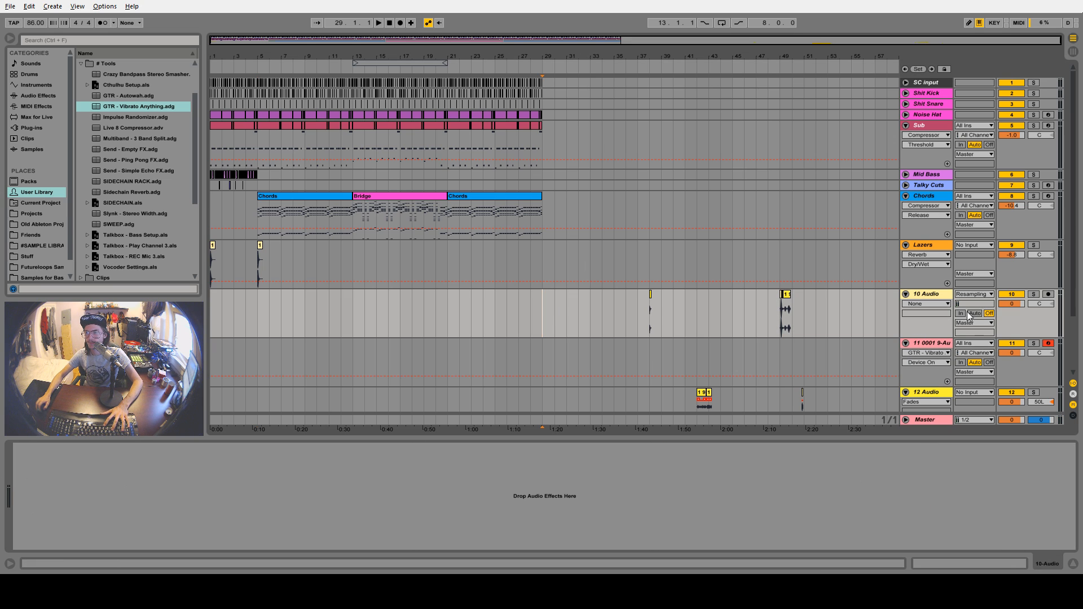
left_click(1049, 294)
left_click(401, 23)
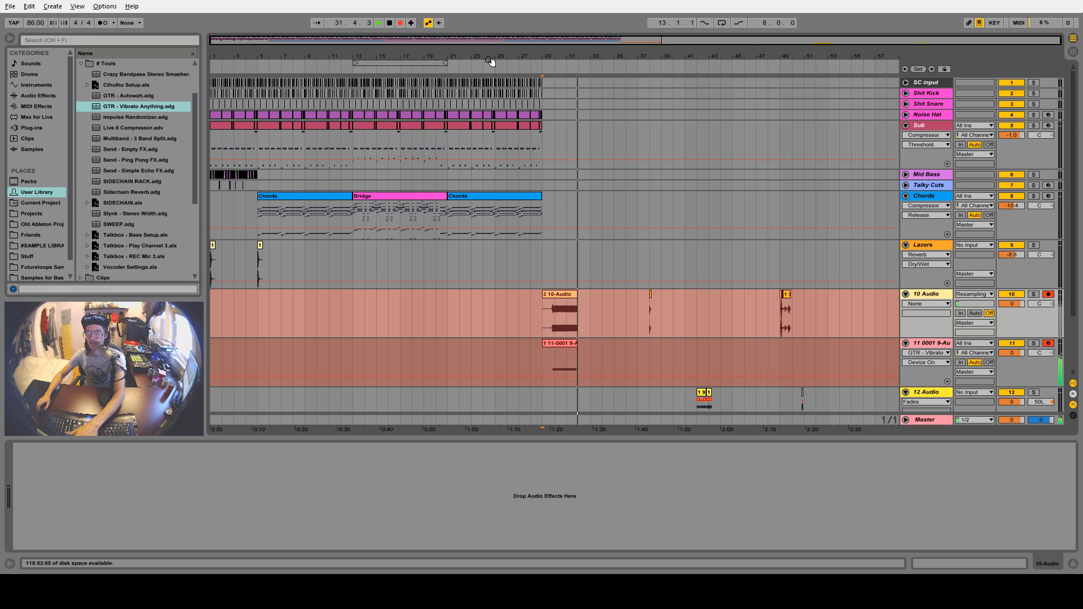
key("space")
Turn off warping on the new recording, trim its start to the onset of the sound, and consolidate the clip
left_click(566, 297)
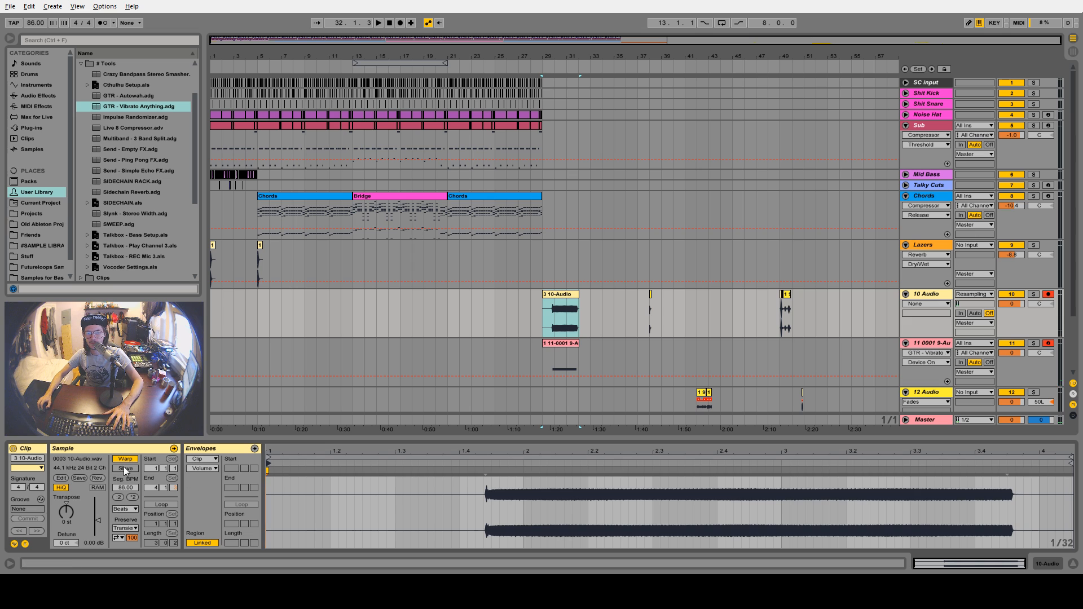
mouse_move(271, 456)
left_mouse_down()
mouse_move(604, 465)
mouse_move(672, 453)
left_mouse_up()
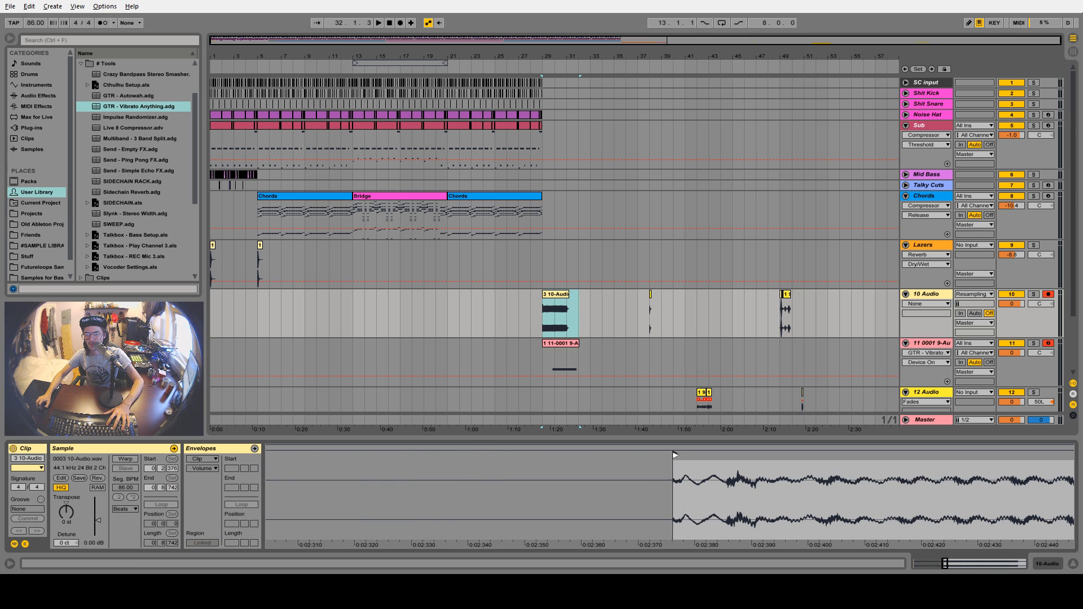
left_click(558, 299)
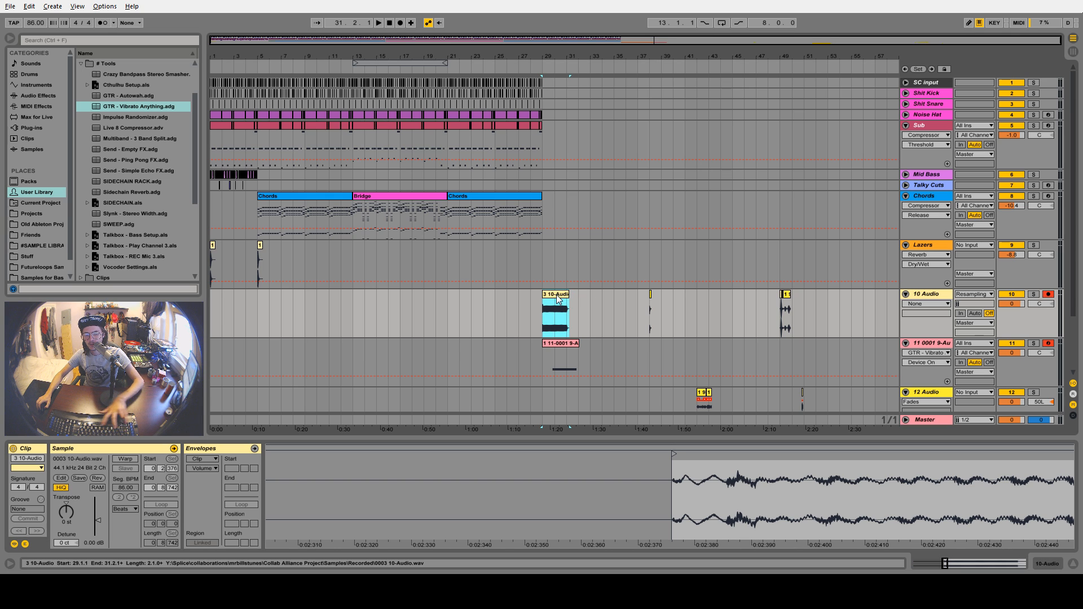
key("ctrl+j")
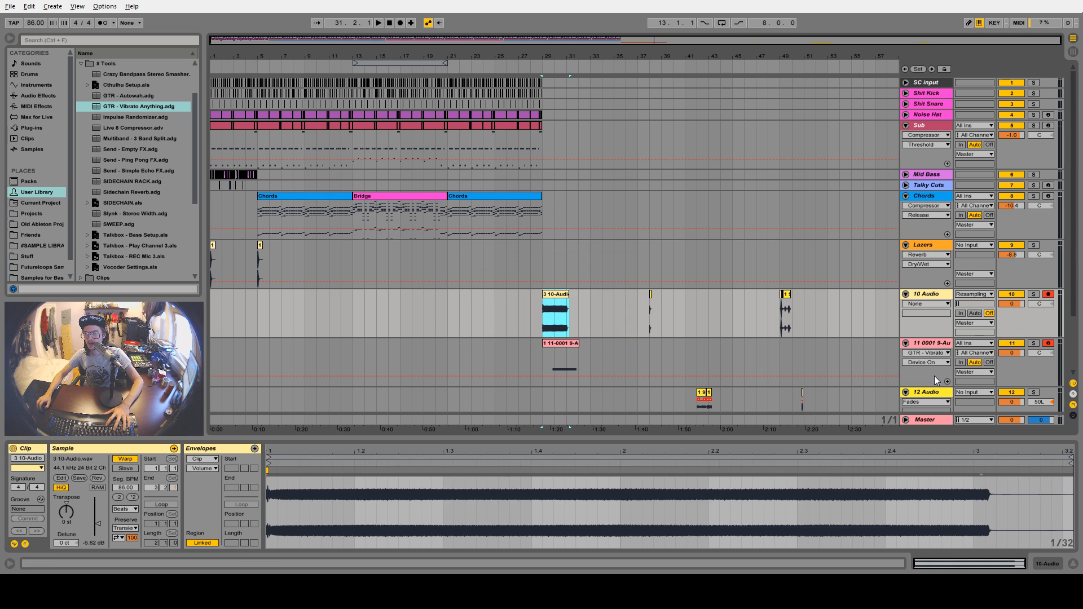
Replace the Sampler's sample with the consolidated 3 10-Audio clip and audition it
left_click(937, 343)
left_click(228, 448)
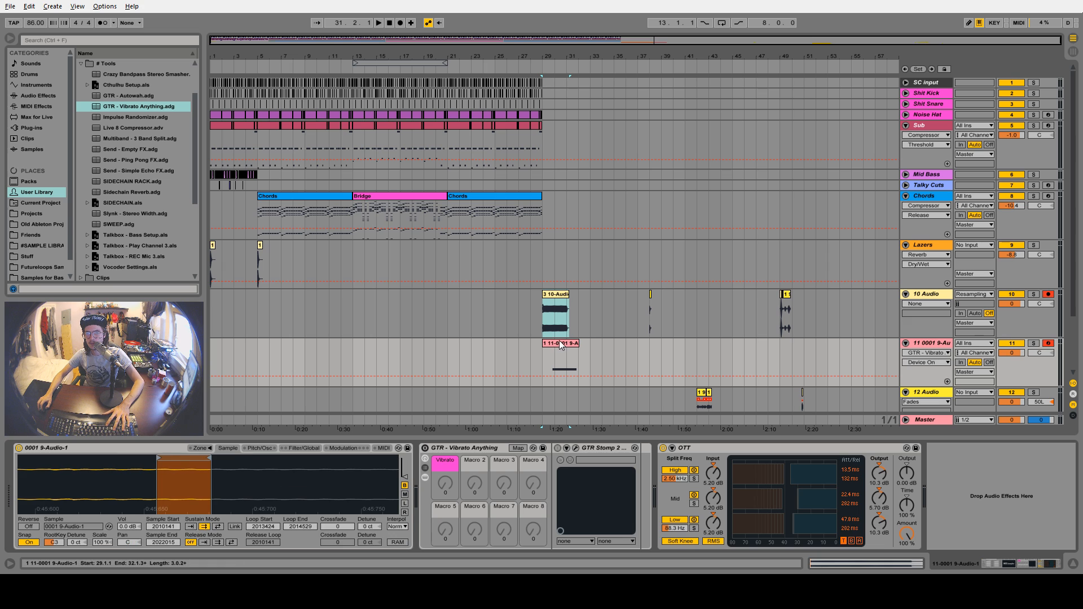
left_click_drag(557, 322, 299, 472)
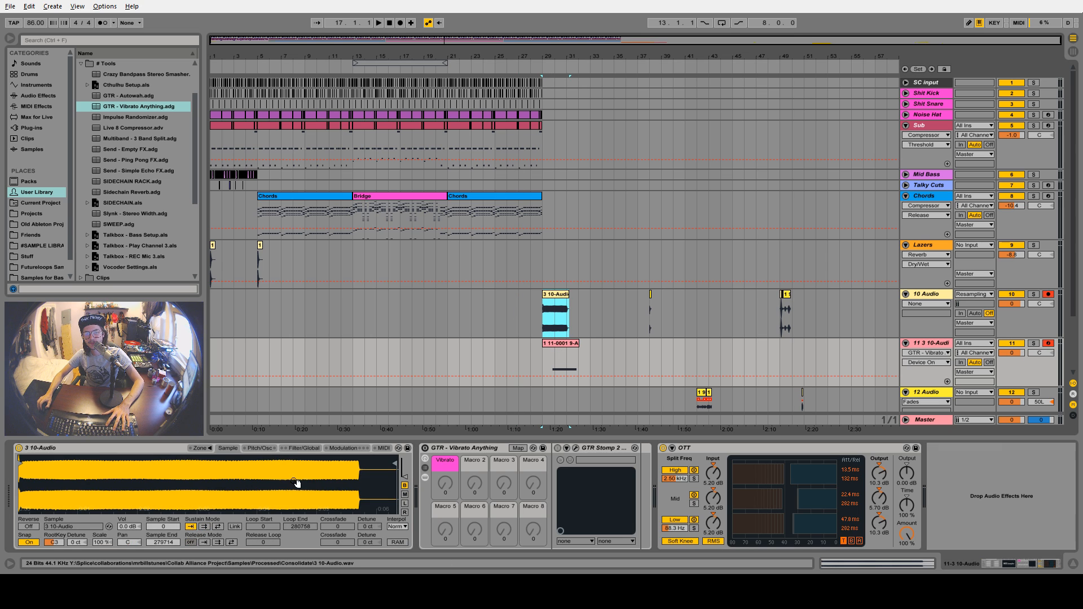
key("space")
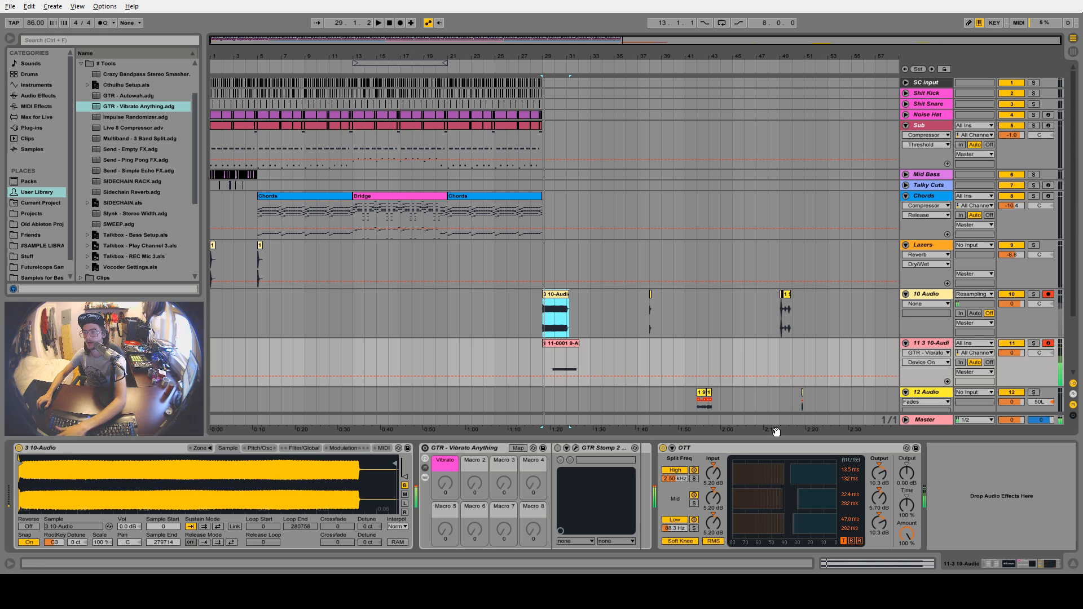
Delete the OTT device from the Sampler track and insert an EQ Eight between the Sampler and the vibrato rack
left_click(663, 449)
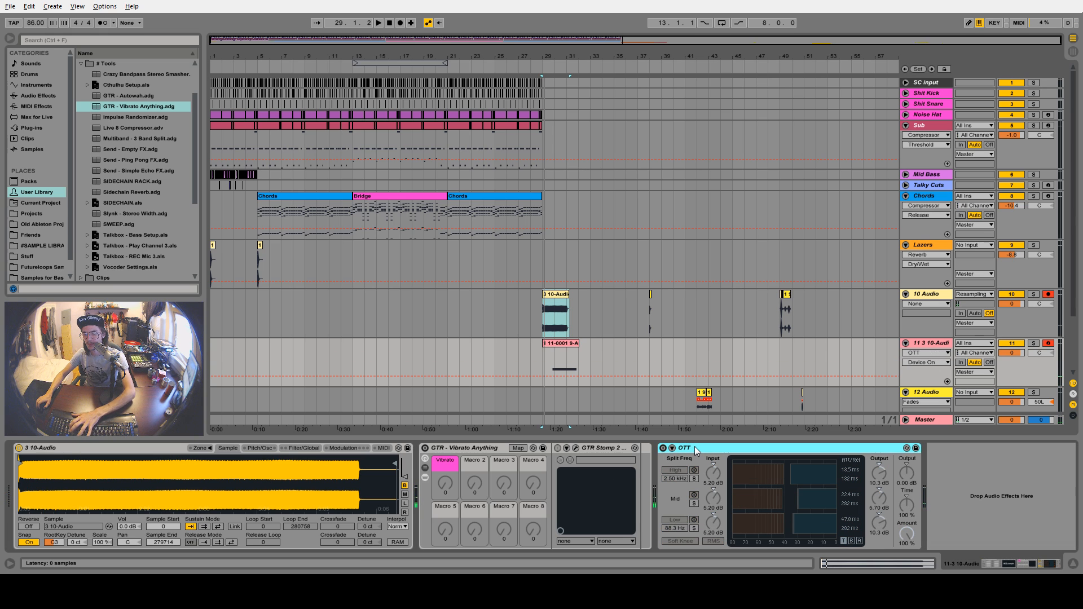
key("Delete")
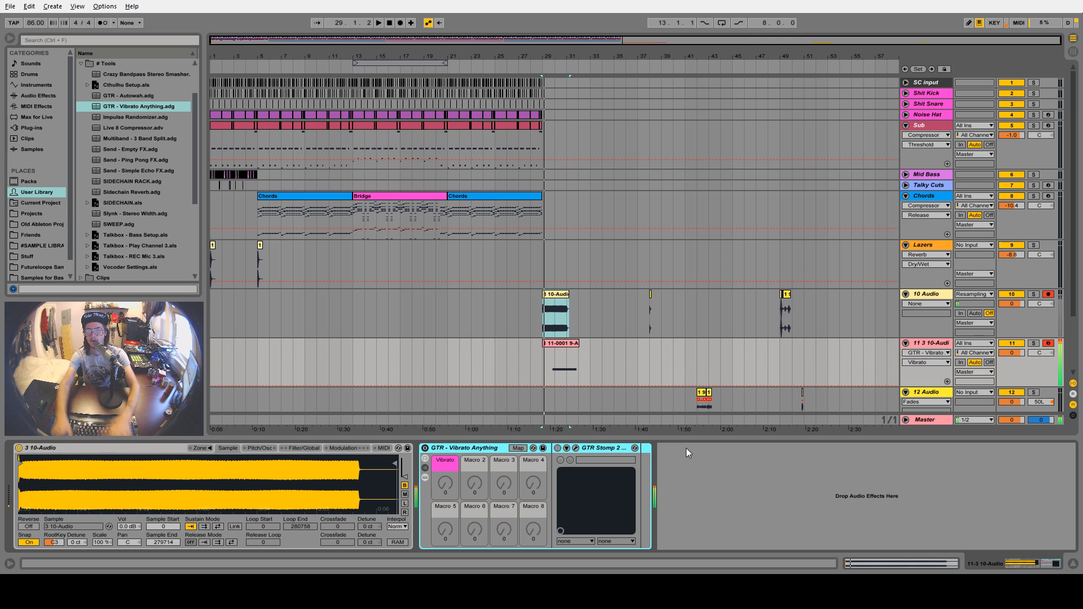
left_click(42, 96)
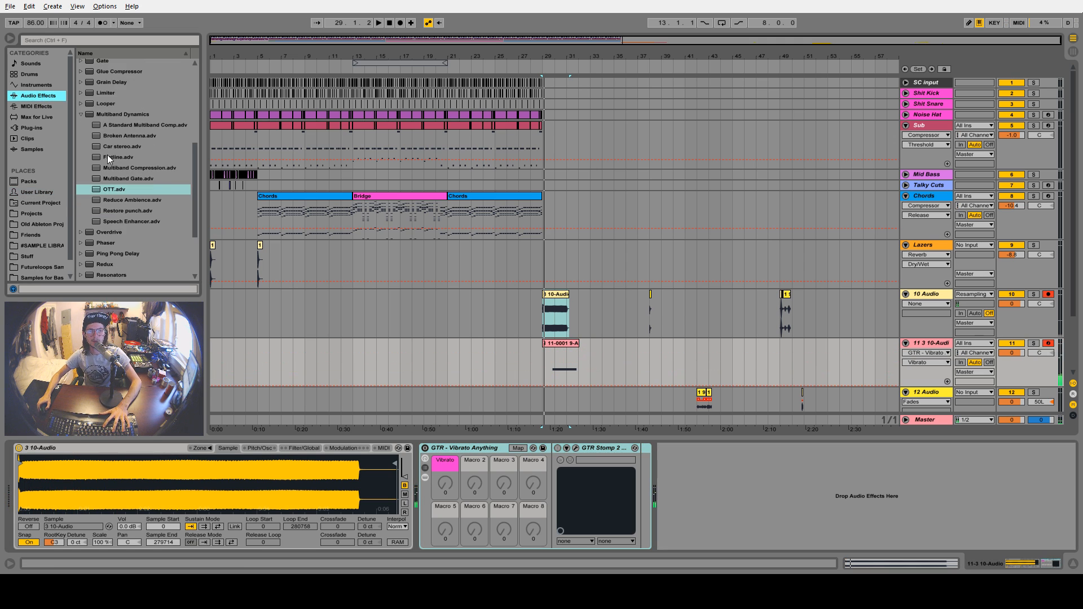
left_click(80, 136)
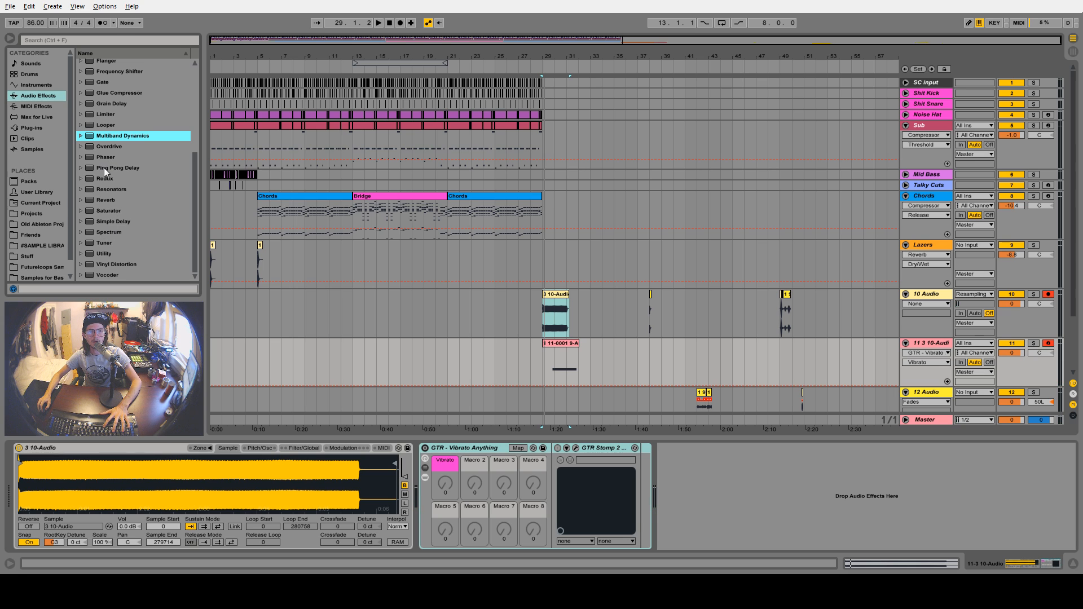
scroll(101, 143, "up", 5)
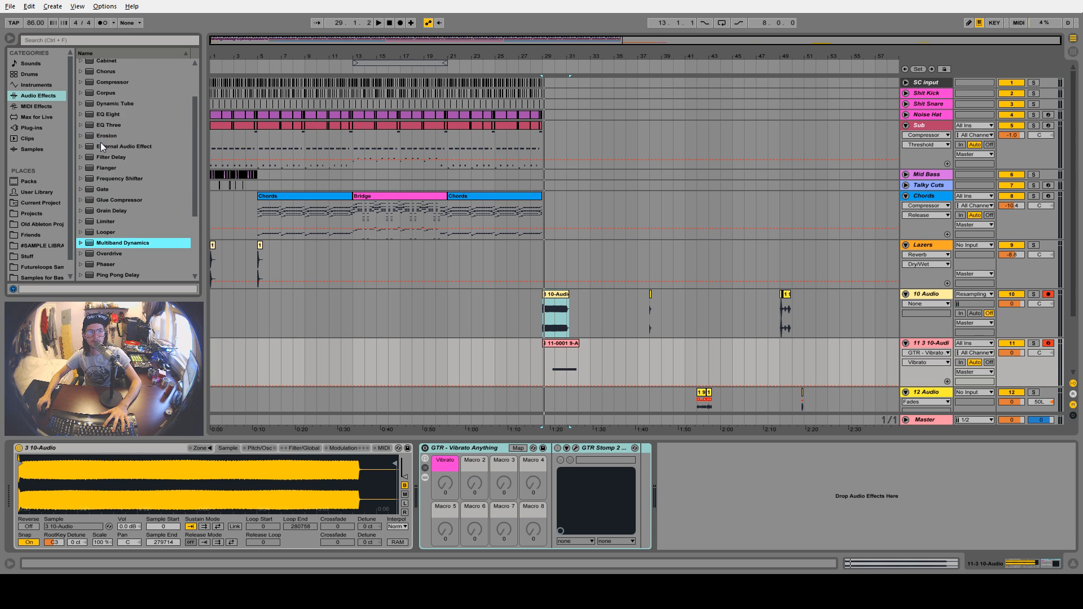
left_click(103, 114)
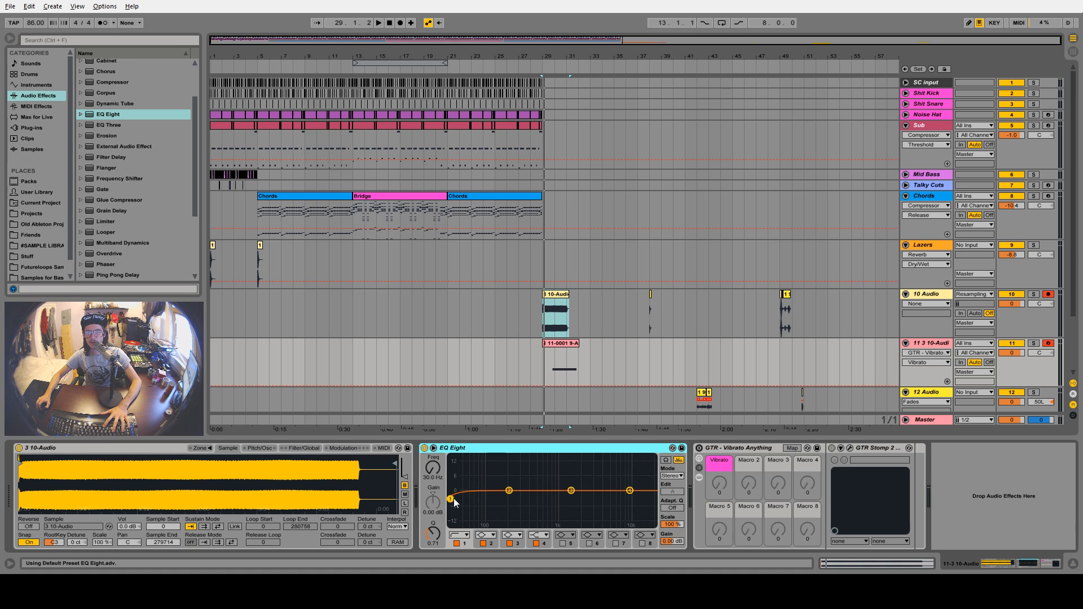
Set EQ Eight's first band to a steep low cut at 220 Hz, and lower the Sampler track's volume to -31.0 dB
left_click_drag(455, 499, 502, 499)
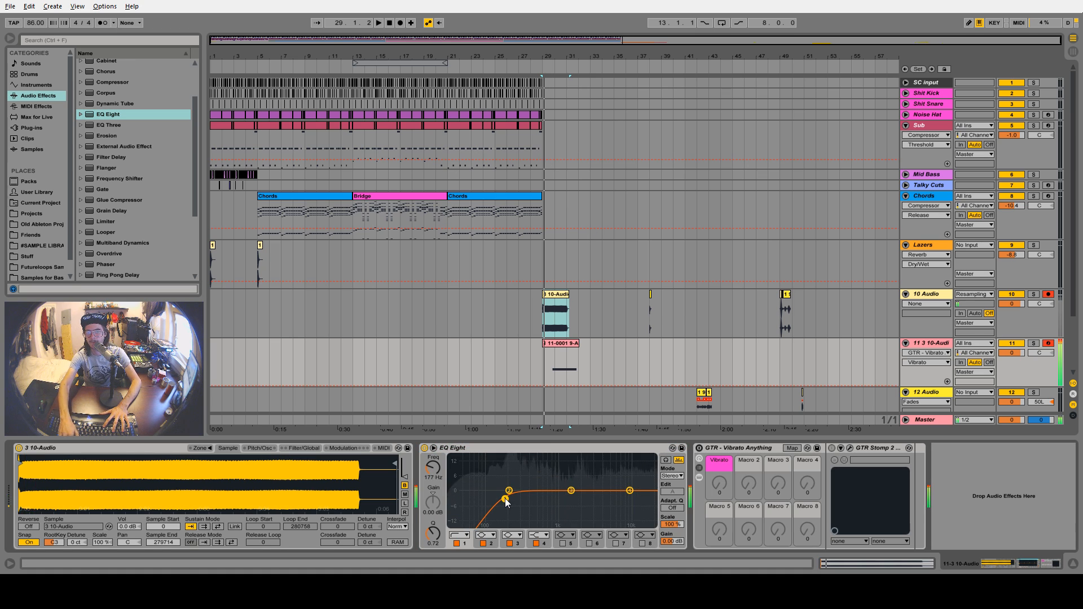
left_click(460, 534)
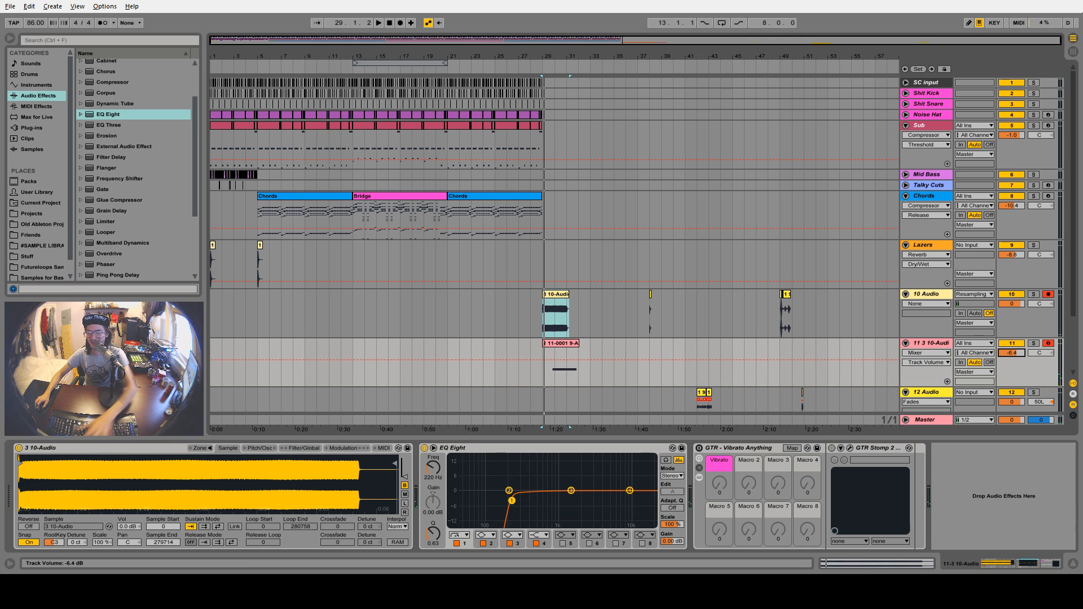
left_click_drag(1012, 352, 1011, 378)
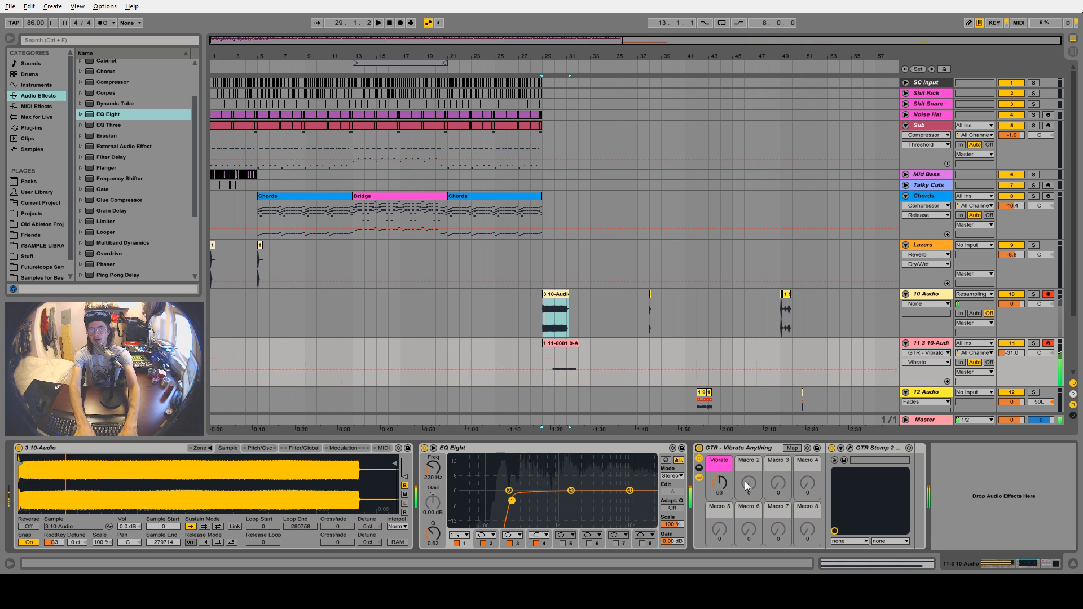
Enable the Sampler's filter and its filter envelope, and play a note to audition it
left_click(259, 448)
left_click(283, 449)
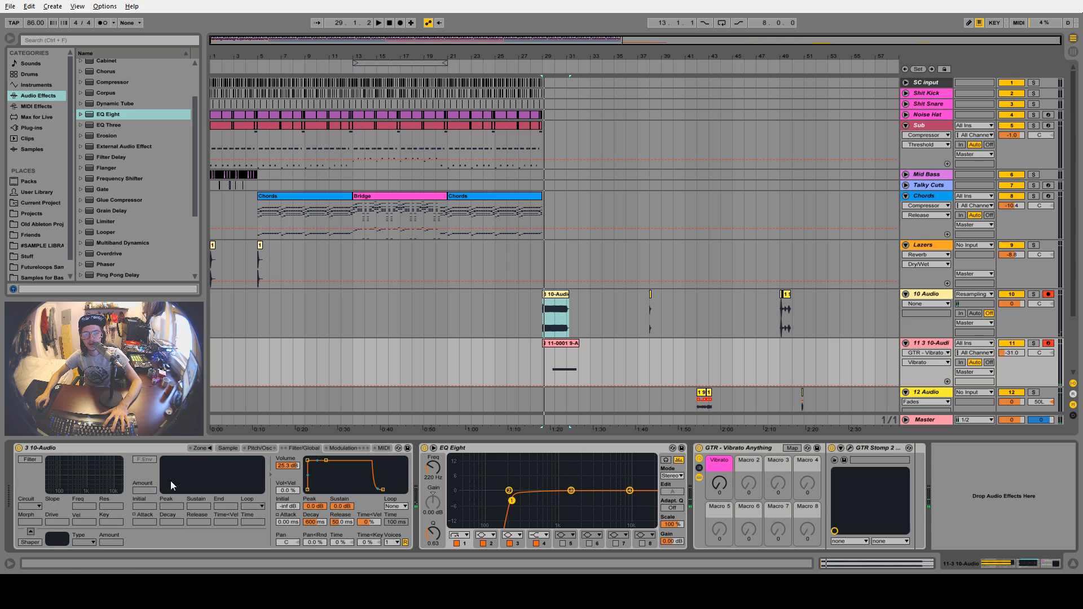
left_click(35, 459)
left_click(144, 460)
key("a")
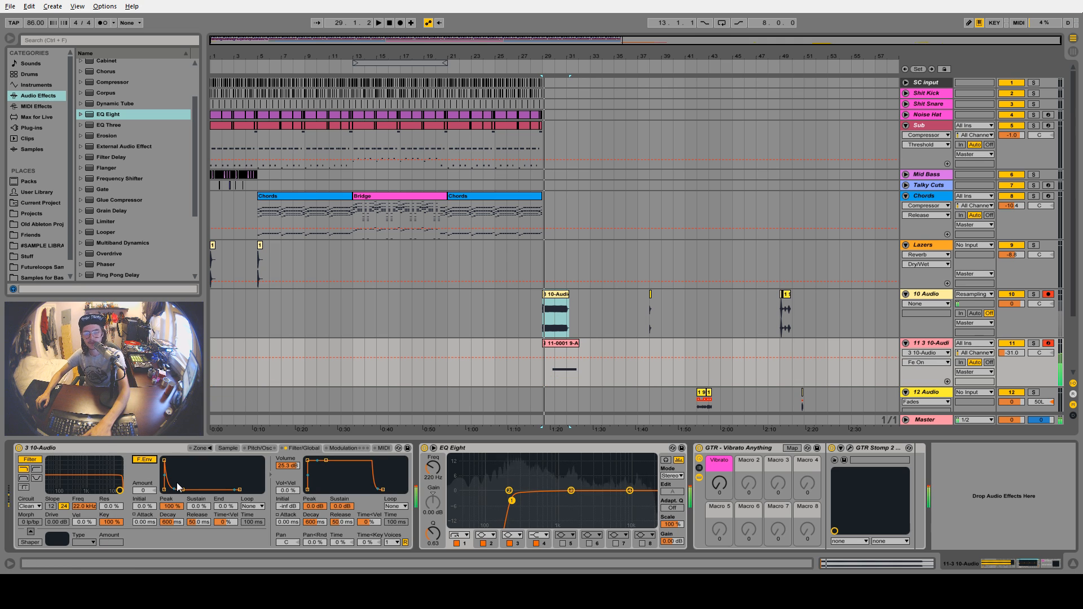
Set the filter envelope amount to 72 with a slower attack of about 50 ms, and pull the Sampler's filter cutoff down to the low mids
left_click_drag(143, 491, 143, 446)
left_click_drag(119, 491, 81, 486)
left_click_drag(165, 461, 178, 461)
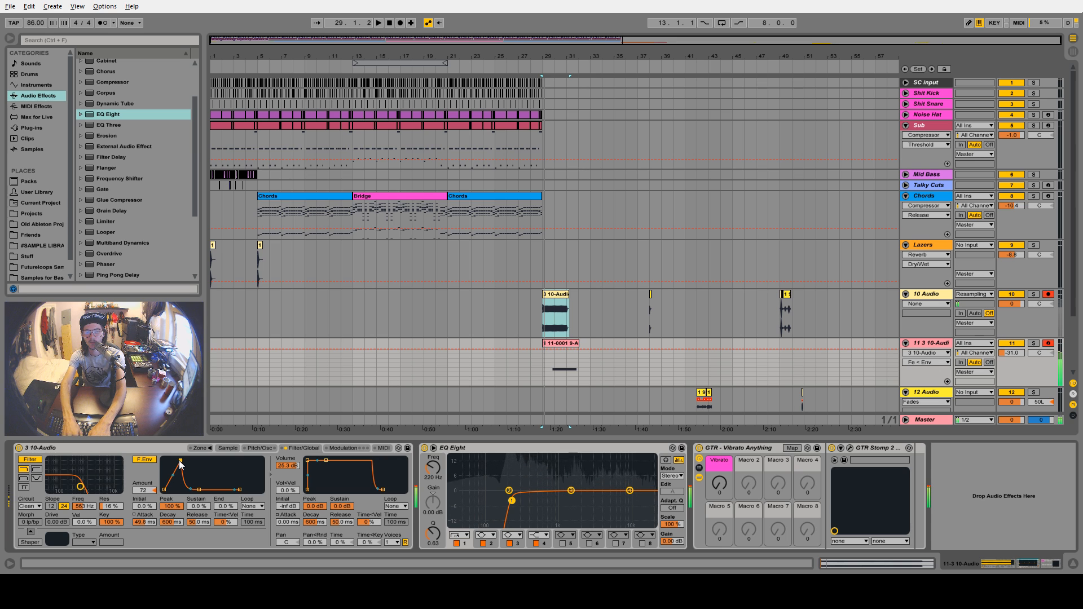
Enable the Sampler's Shaper with the Soft type at an amount of 100, and raise the filter cutoff to 1.30 kHz
left_click(30, 542)
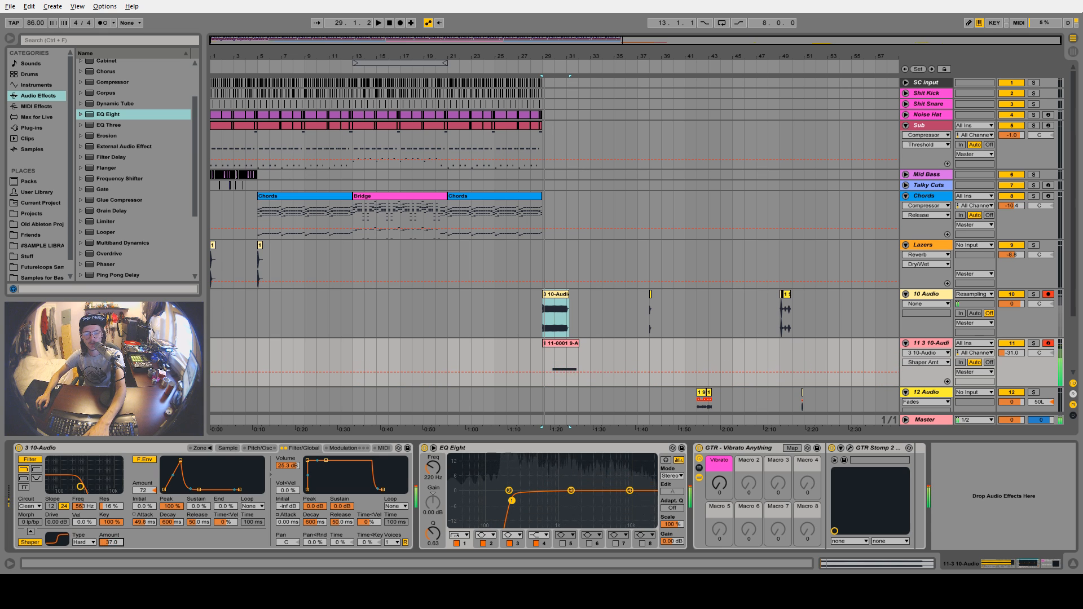
left_click(84, 542)
left_click(90, 513)
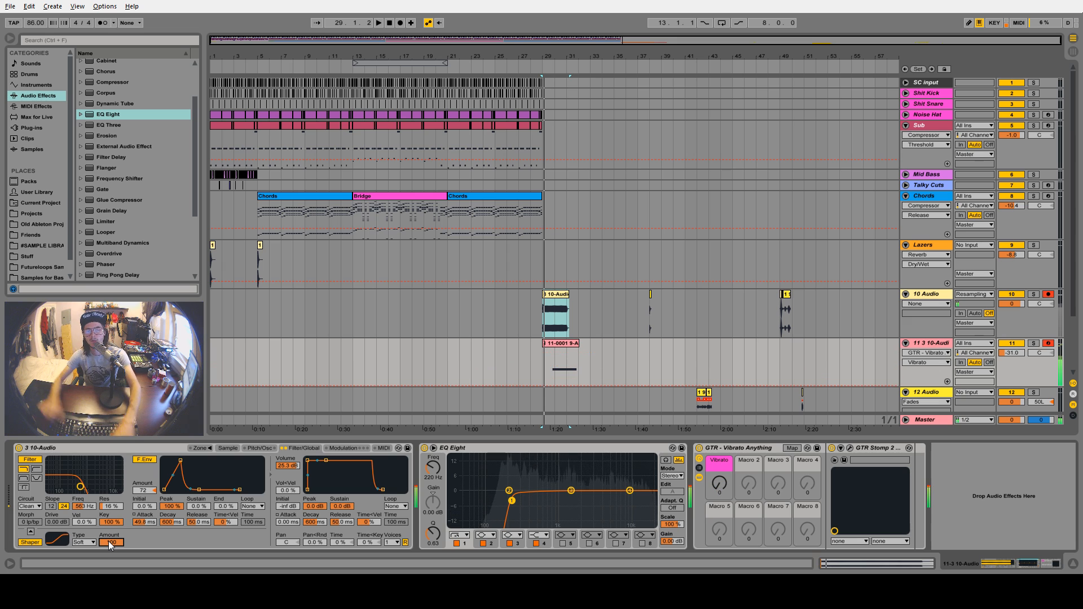
mouse_move(83, 490)
left_mouse_down()
mouse_move(97, 484)
mouse_move(89, 490)
left_mouse_up()
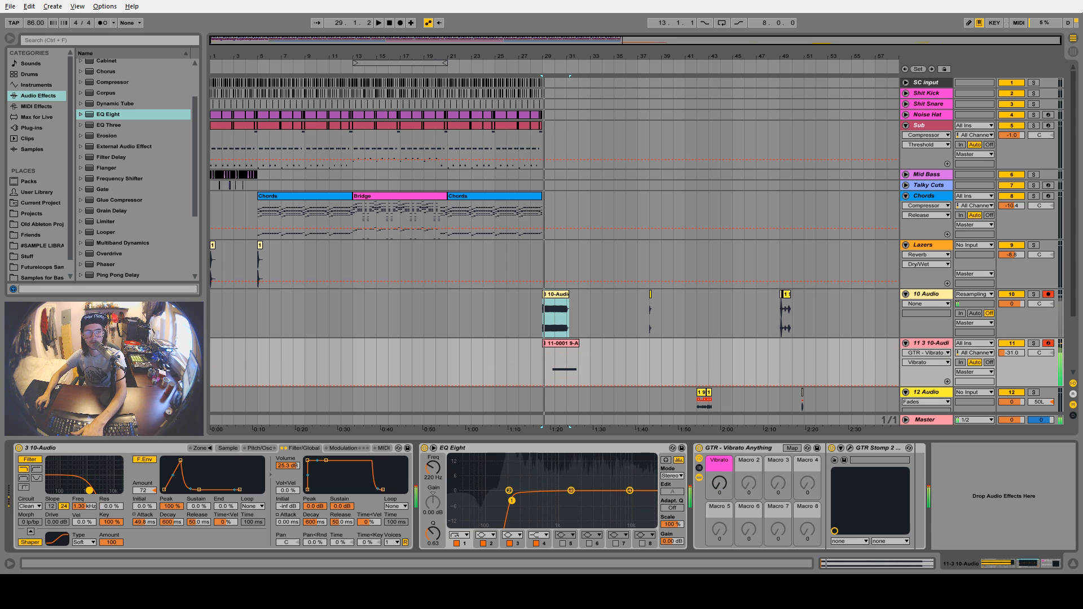
Try the Sine Shaper type at an amount of 34.0, and switch the Shaper off again
left_click(36, 507)
left_click(40, 508)
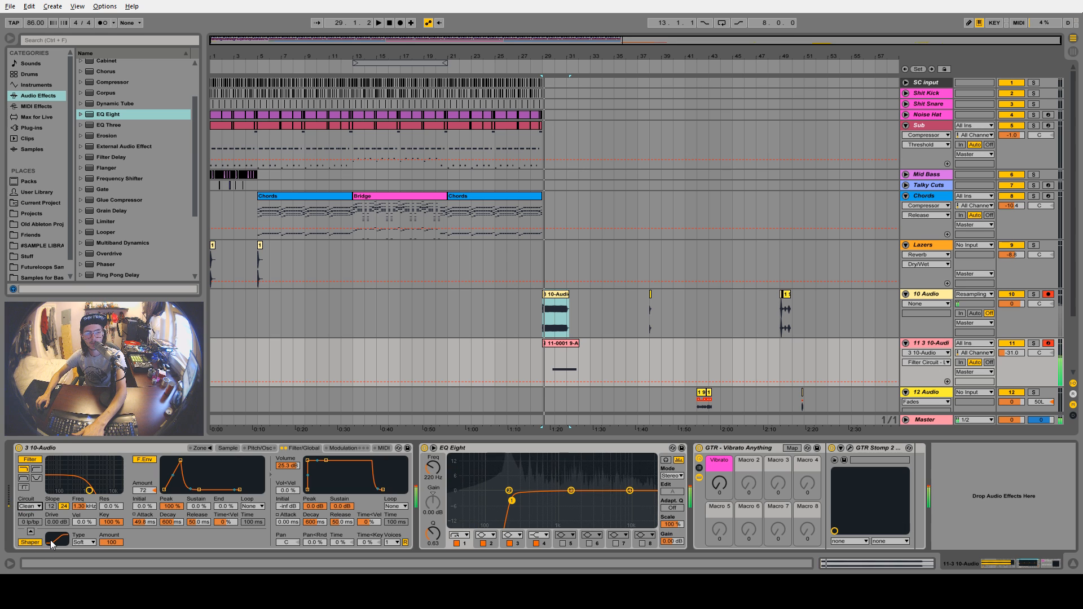
left_click(91, 543)
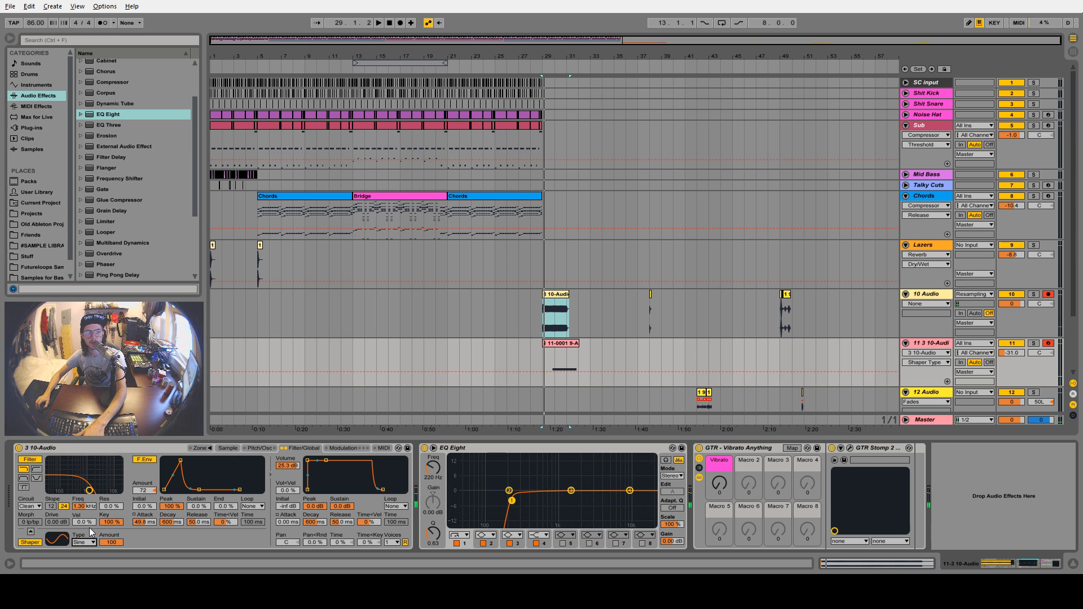
left_click_drag(111, 542, 111, 564)
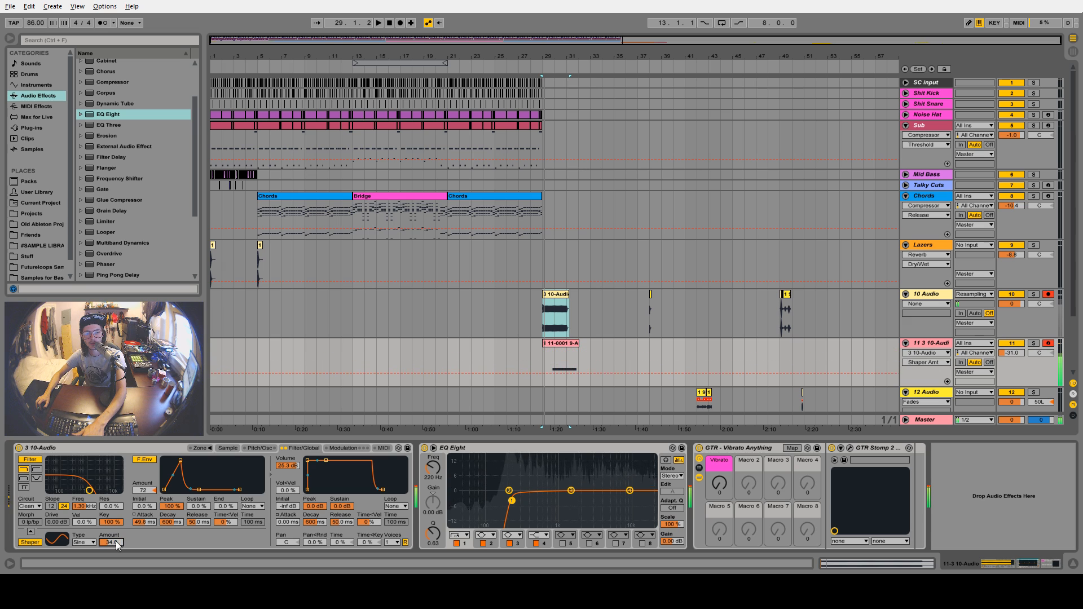
left_click(28, 543)
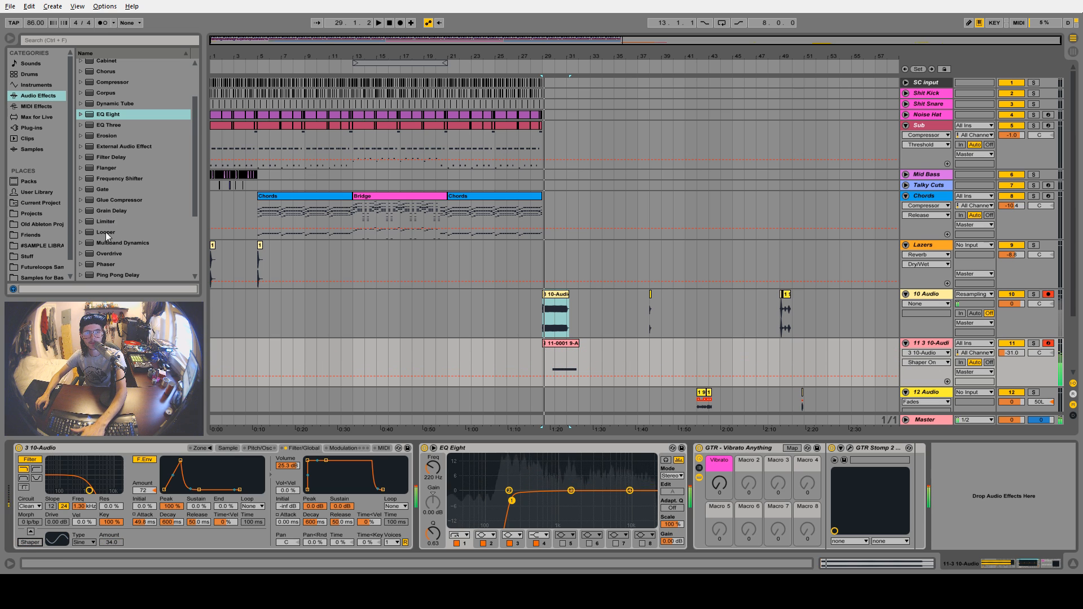
Insert an Overdrive between the Sampler and EQ Eight, and play the arrangement from bar 5 to audition the lead in context
left_click_drag(107, 253, 412, 505)
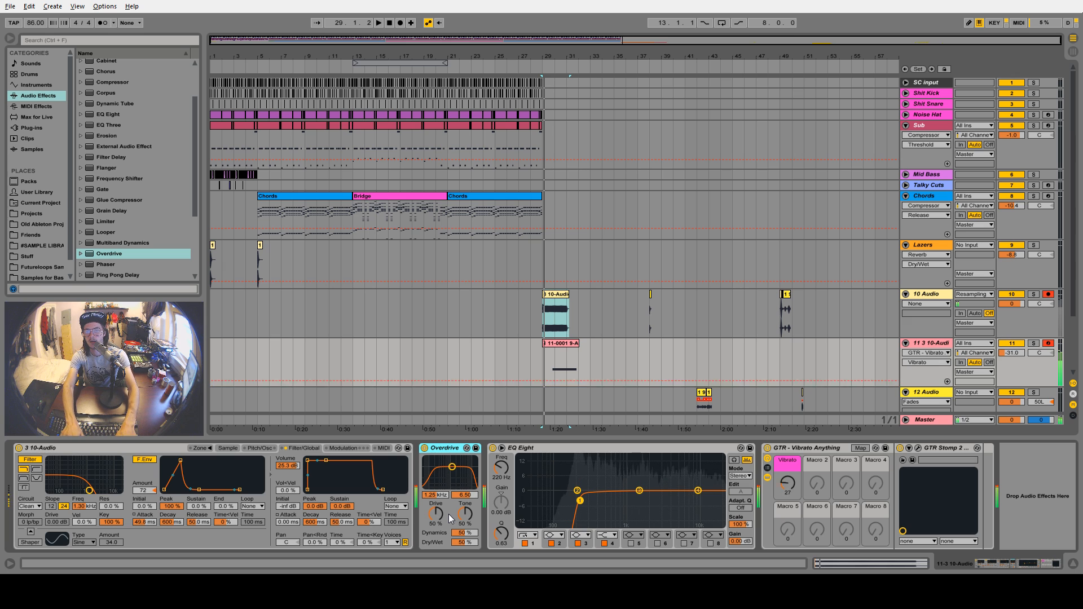
left_click(265, 313)
key("space")
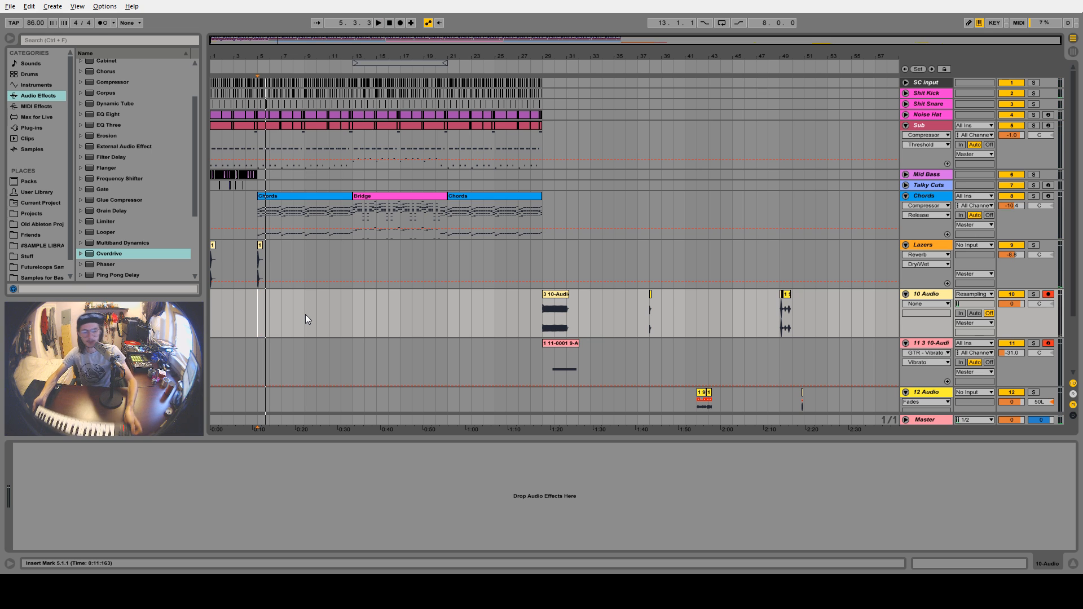
left_click_drag(305, 315, 317, 361)
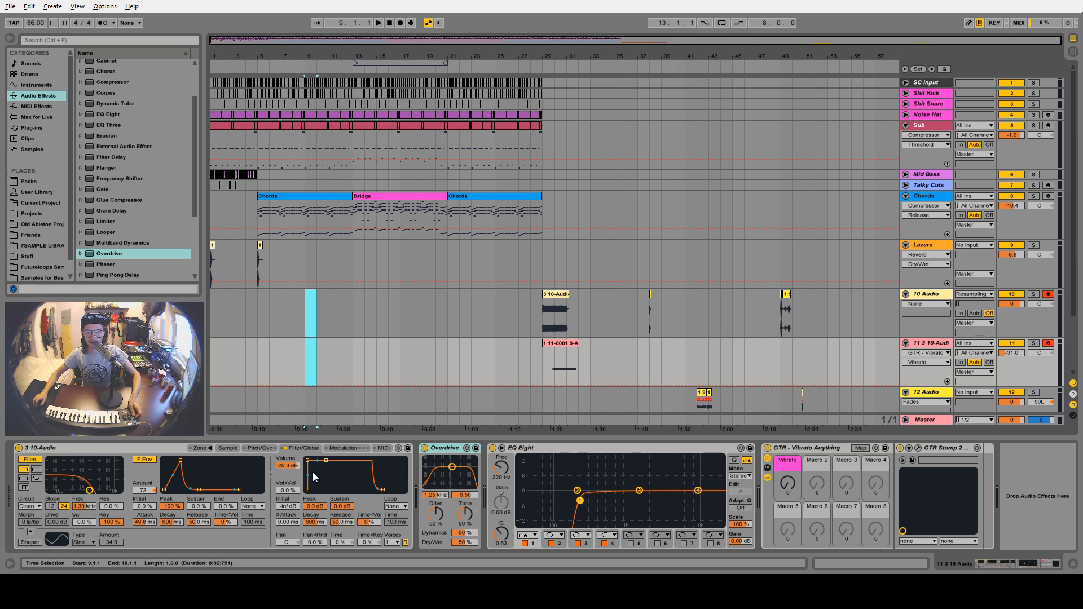
left_click(261, 362)
key("space")
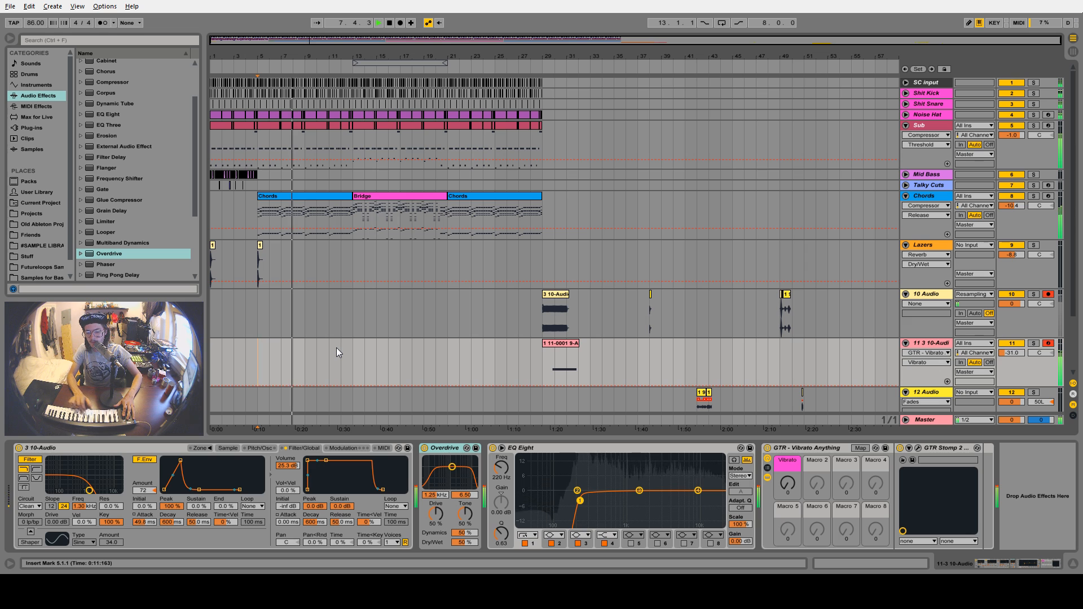
key("space")
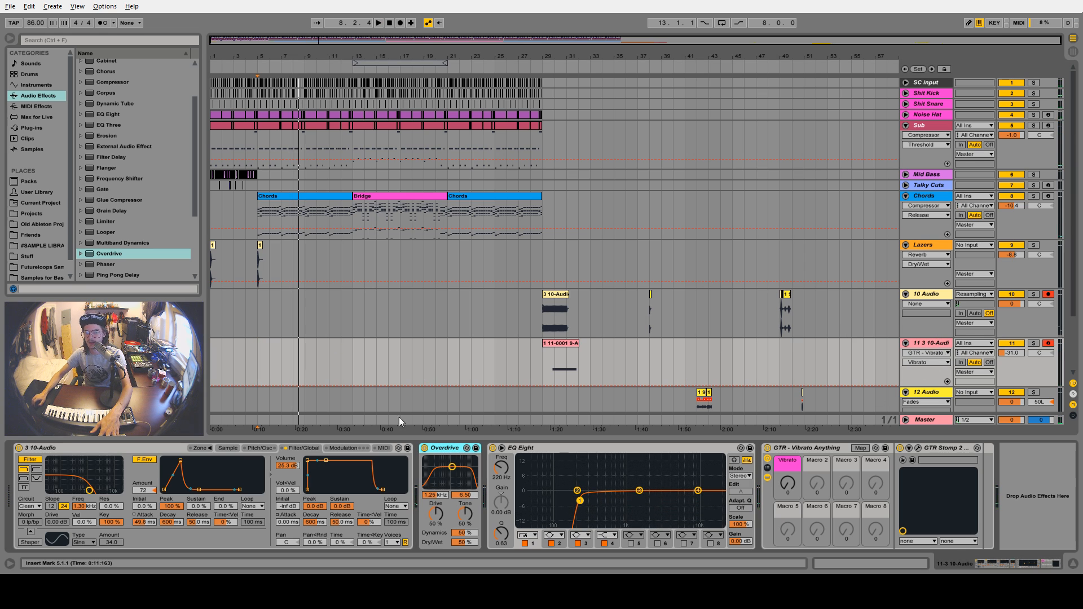
Insert a Tuner after the Sampler, and set the sample's root key to D3
scroll(113, 242, "down", 3)
left_click_drag(102, 243, 442, 484)
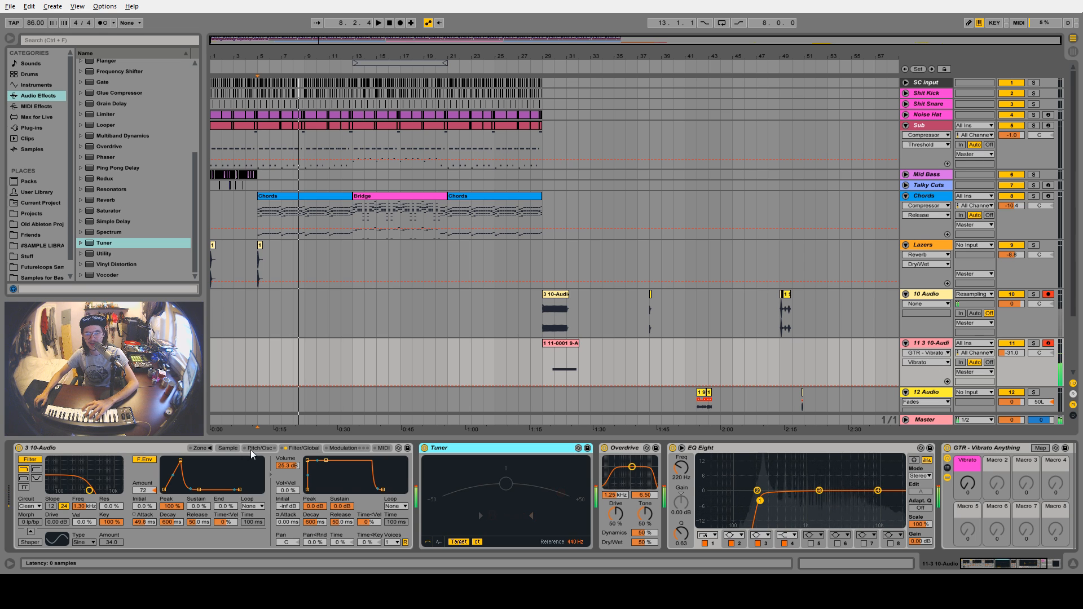
left_click(228, 448)
left_click_drag(55, 542, 55, 544)
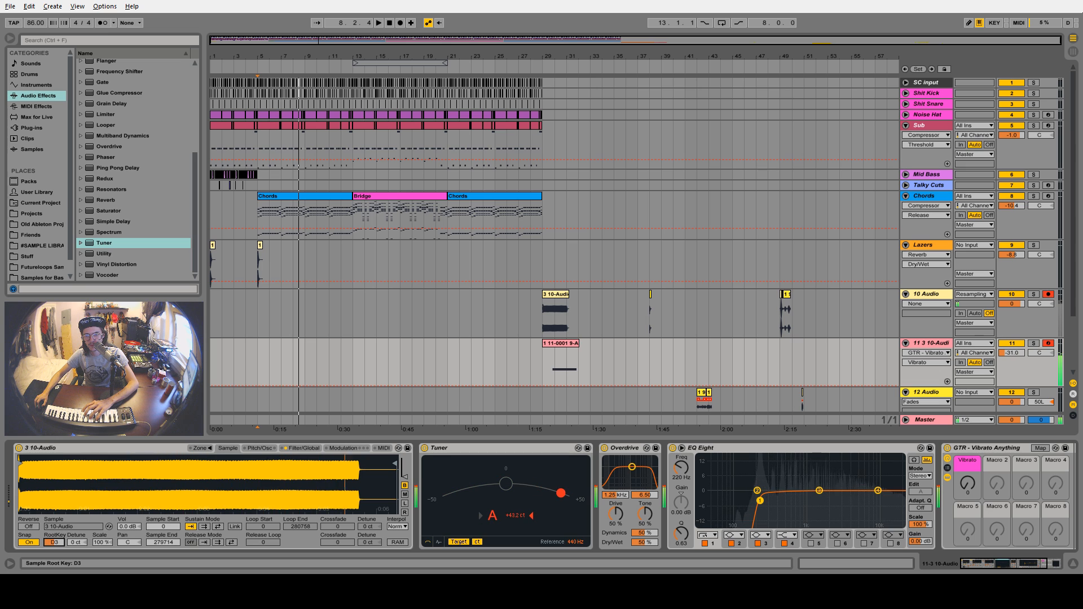
Give the sample a back-and-forth sustain loop from 77643 to 224344, and add a crossfade to smooth the loop
left_click(218, 525)
left_click_drag(24, 460, 124, 459)
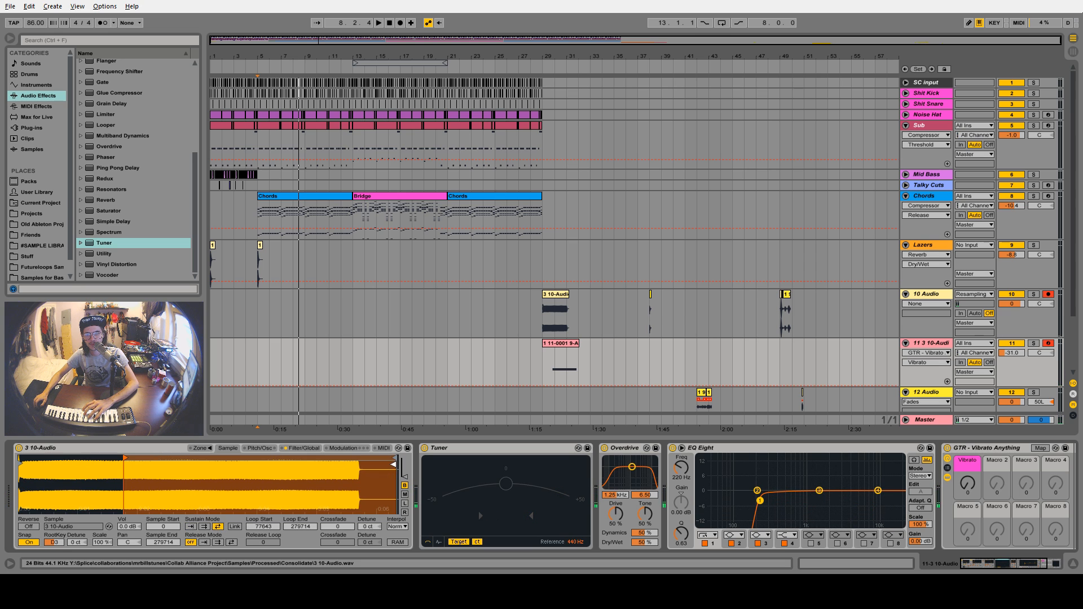
left_click_drag(393, 460, 321, 460)
mouse_move(337, 527)
left_mouse_down()
mouse_move(337, 486)
mouse_move(337, 497)
left_mouse_up()
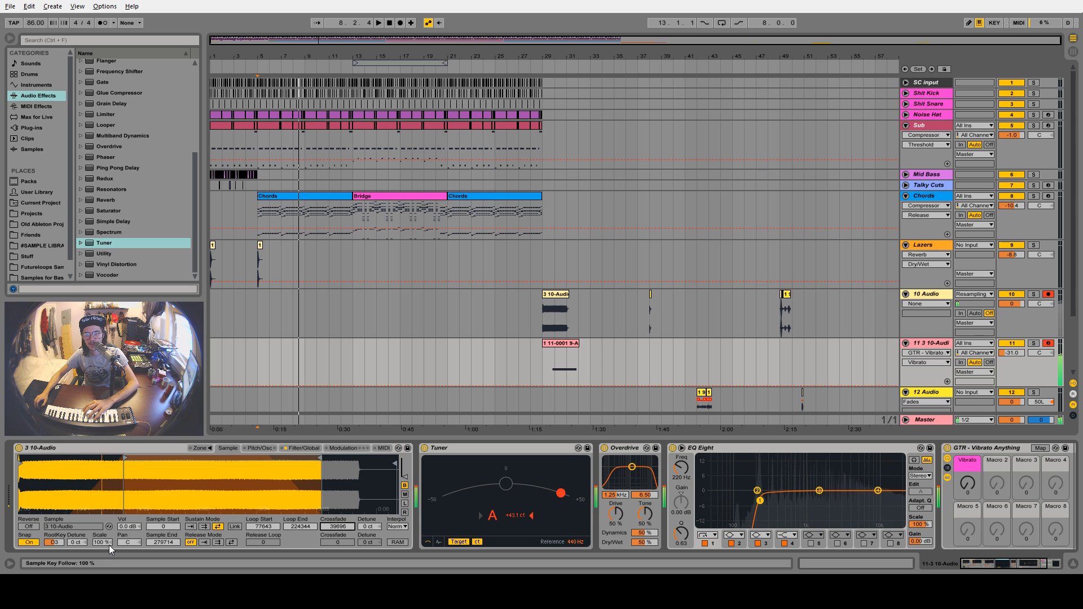
Tune the sample with a detune of -43 ct and root key G3, and remove the Tuner
left_click_drag(76, 542, 76, 549)
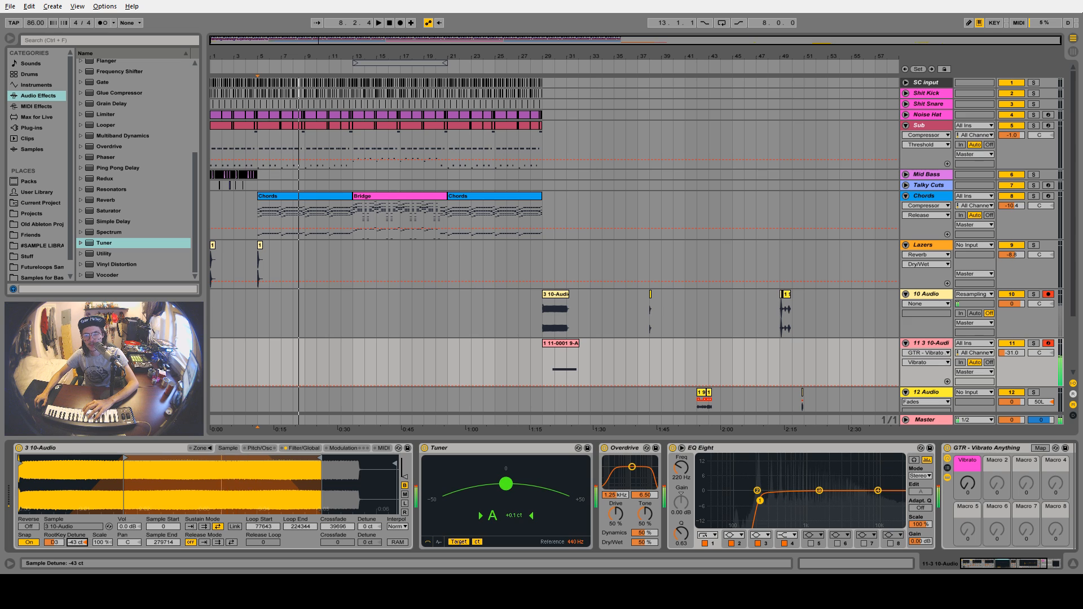
left_click_drag(54, 540, 54, 537)
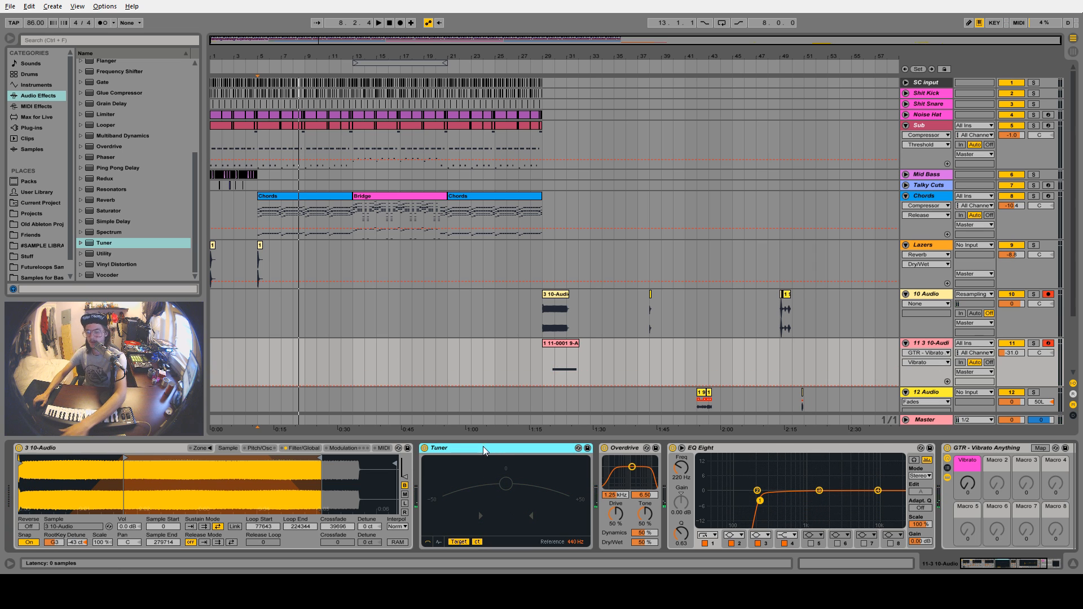
Play the arrangement from bar 5 to audition the tuned lead over the chords
left_click(236, 394)
left_click(261, 332)
key("space")
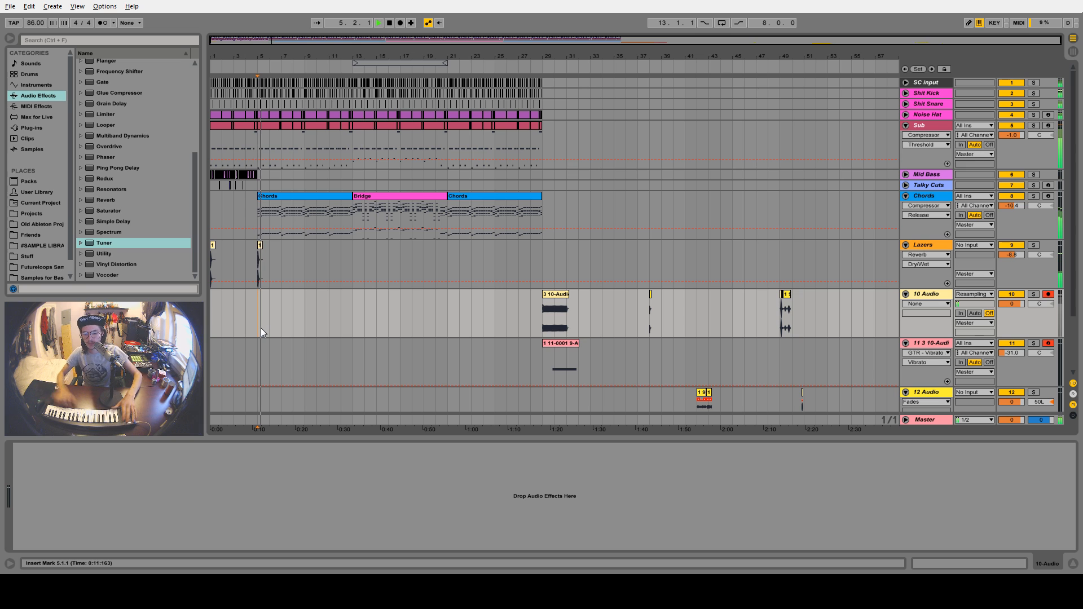
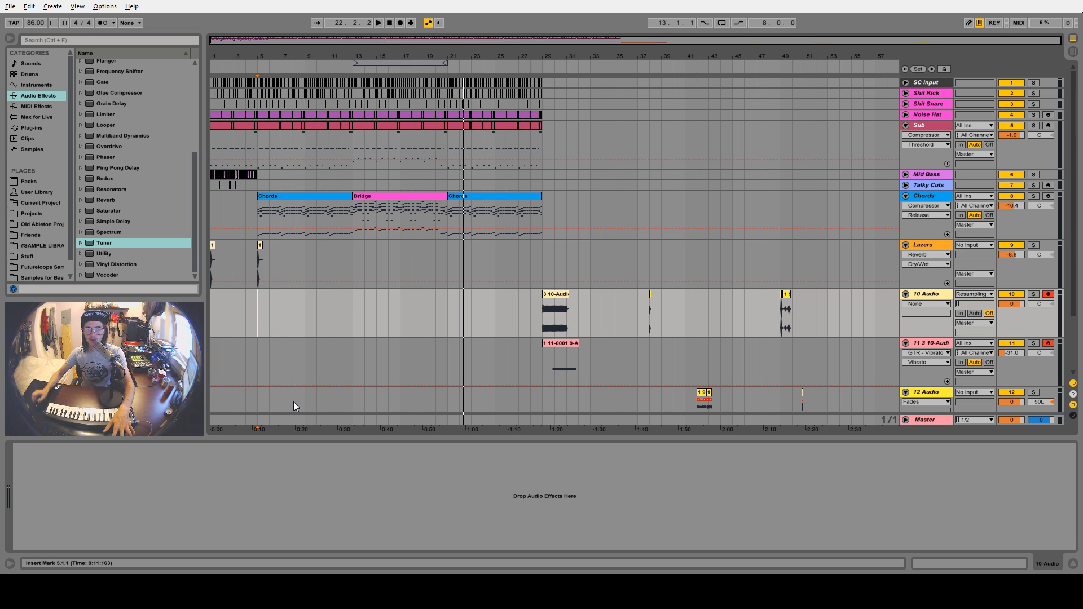
Compare the lead with and without Overdrive, set EQ Eight's output gain to -5.25 dB, and shift its third band to 1.37 kHz
left_click(923, 343)
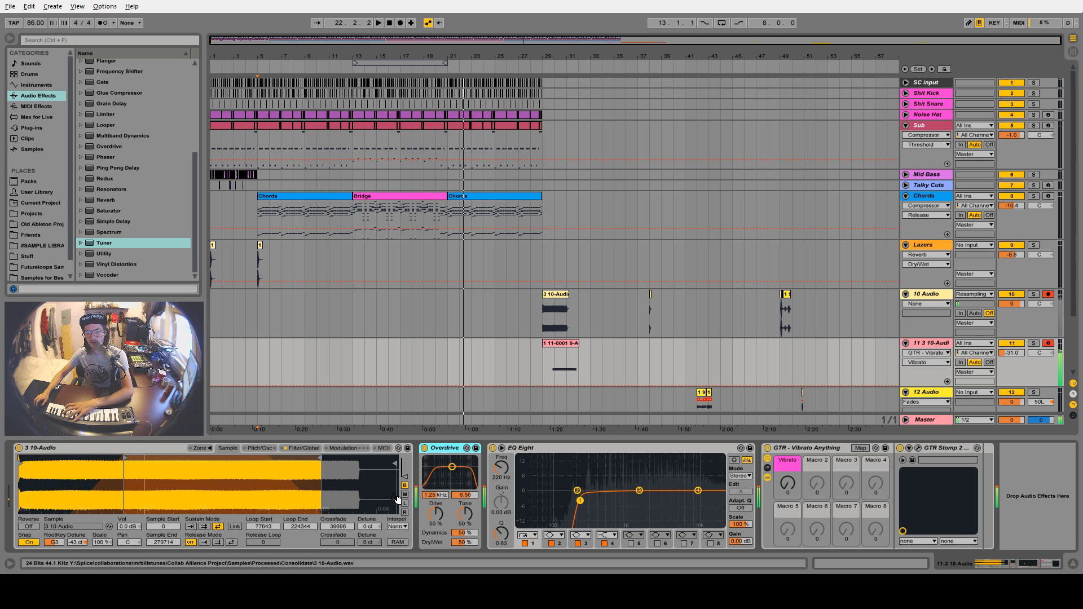
left_click(425, 448)
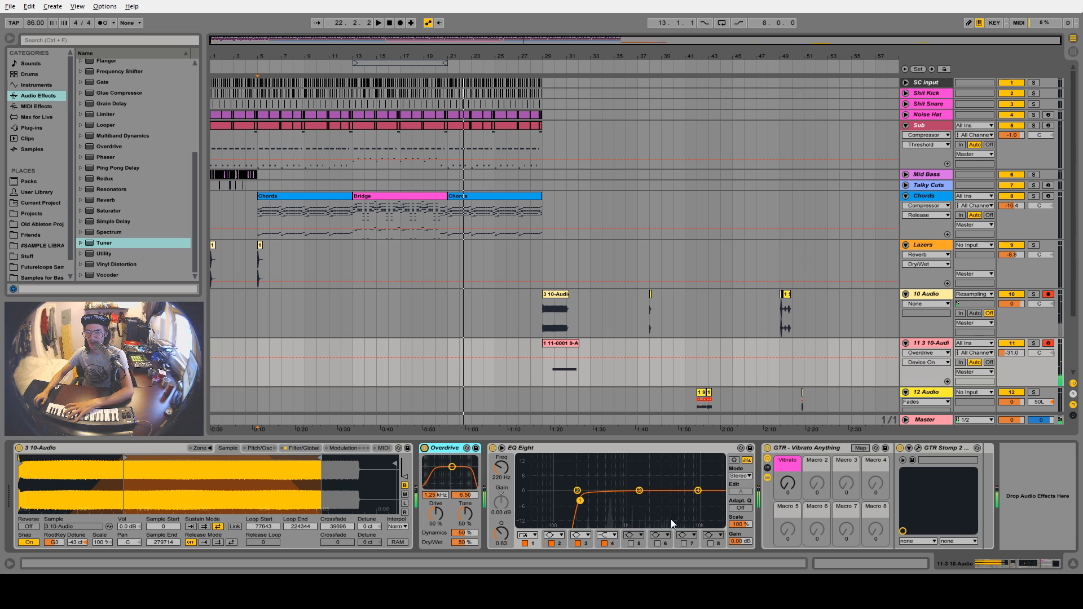
left_click_drag(741, 542, 741, 563)
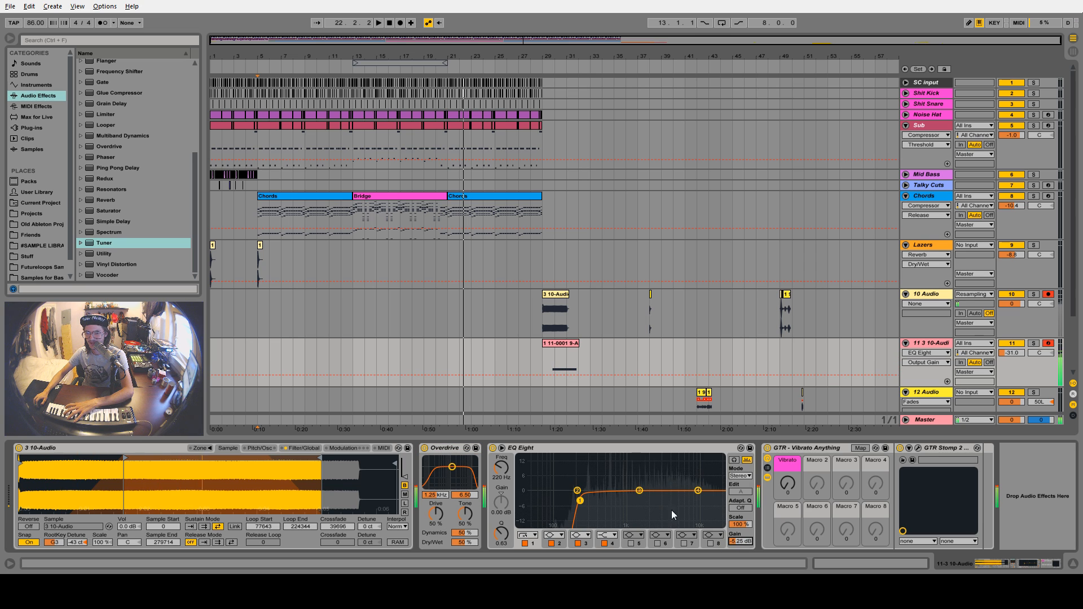
mouse_move(640, 496)
left_mouse_down()
mouse_move(635, 461)
mouse_move(636, 491)
left_mouse_up()
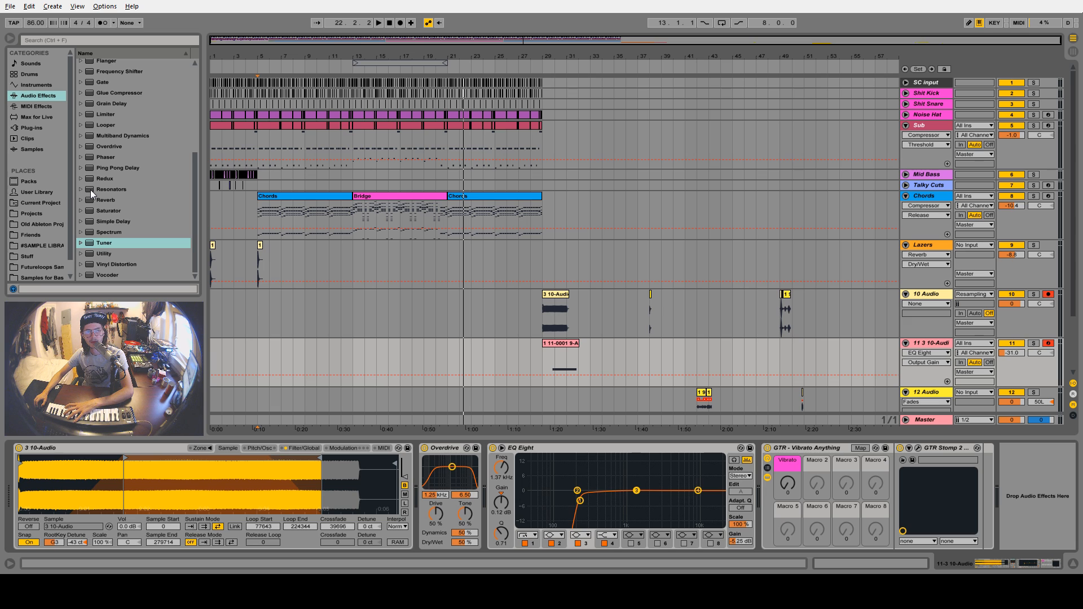
Insert Resonators between Overdrive and EQ Eight, with a decay of 24.6 and Dry/Wet at 100 %
scroll(93, 190, "up", 2)
scroll(93, 199, "down", 2)
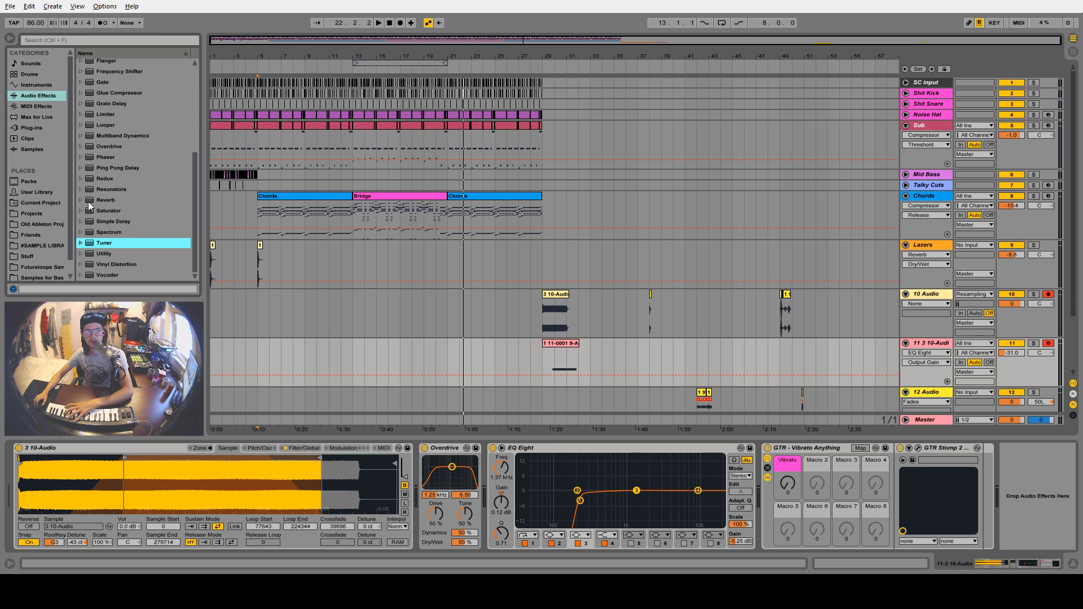
left_click_drag(91, 189, 574, 502)
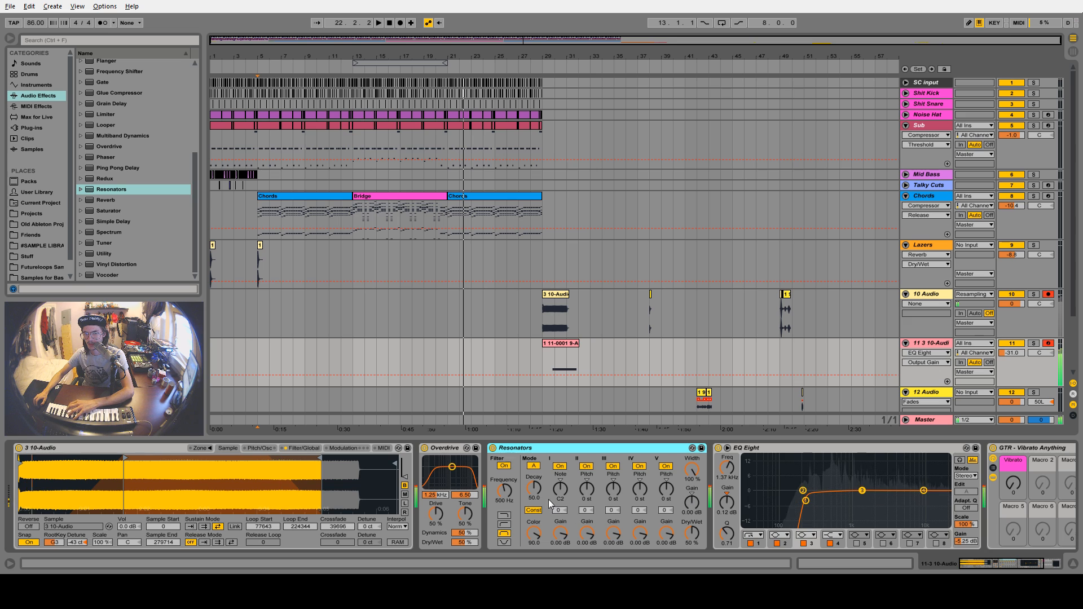
left_click_drag(533, 489, 534, 511)
left_click_drag(692, 534, 692, 491)
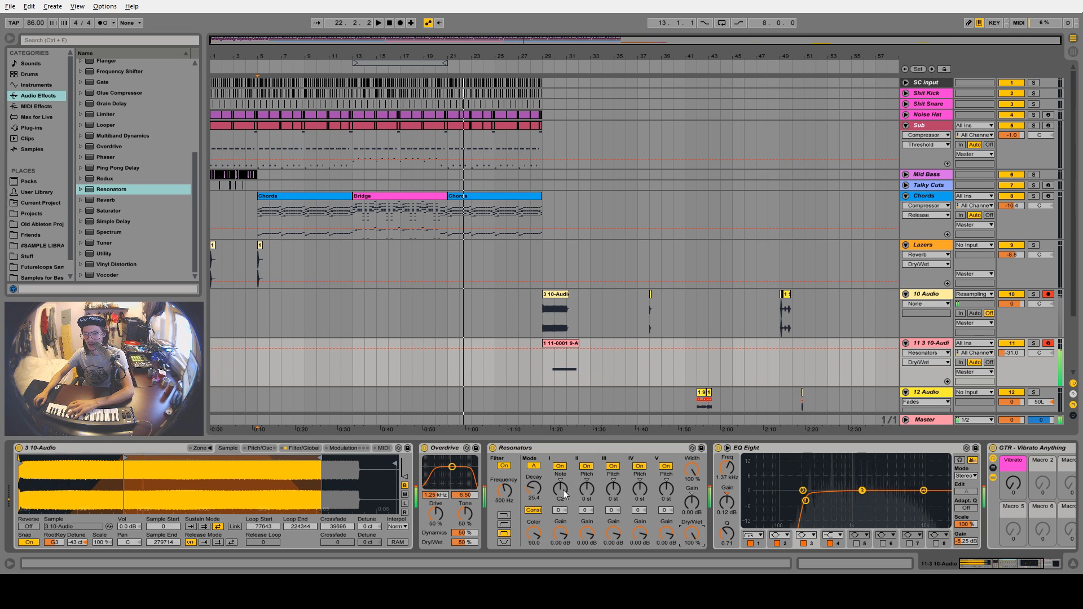
left_click_drag(533, 488, 533, 485)
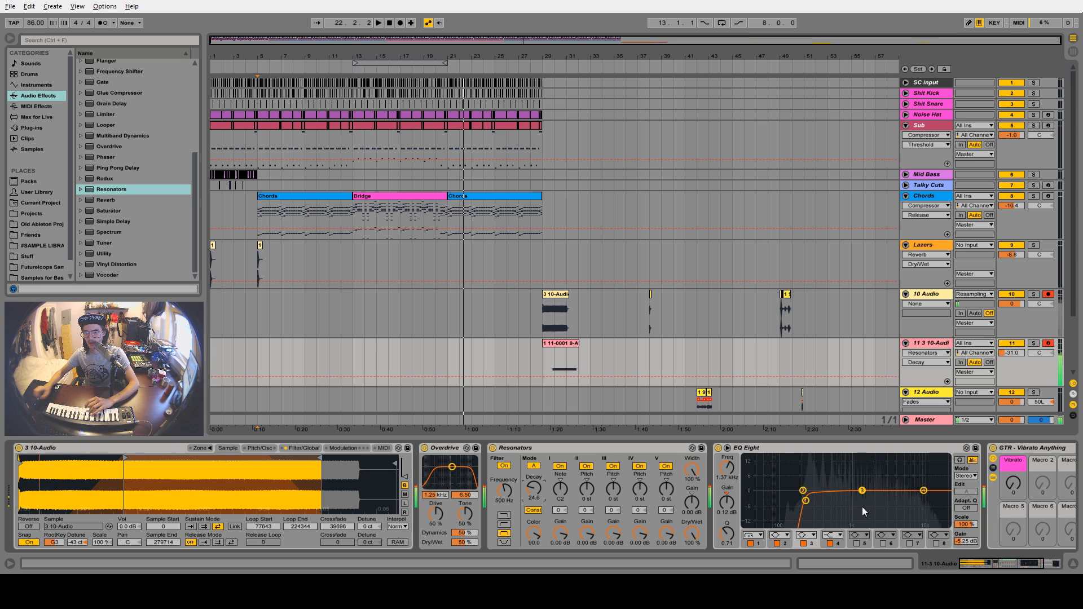
Lower the frequency of EQ Eight's third band, and turn its fourth band into a steep high cut at about 323 Hz
left_click_drag(865, 491, 834, 492)
left_click(924, 491)
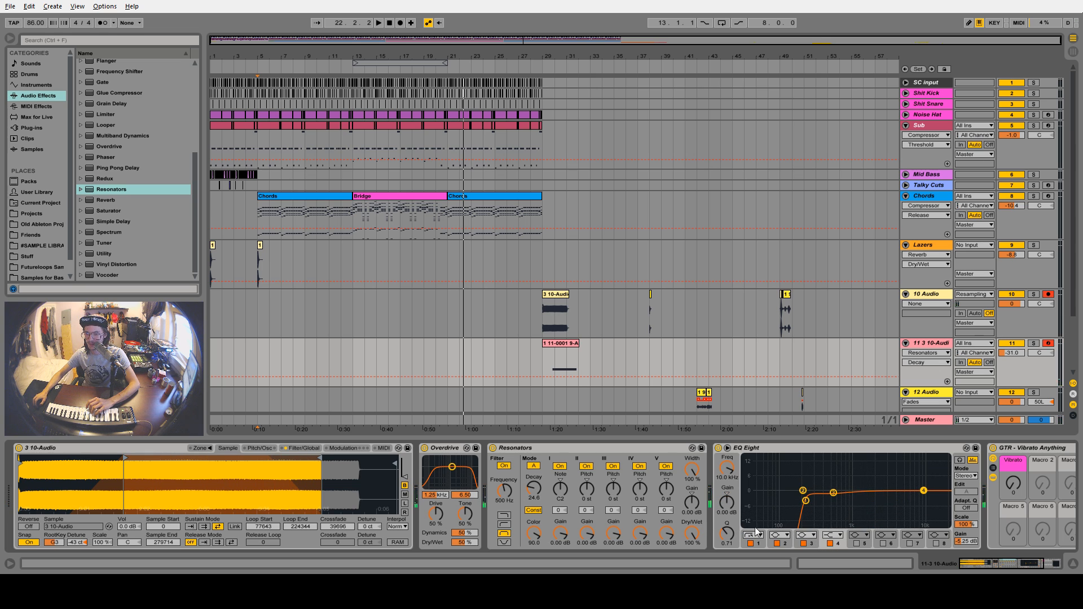
left_click(833, 534)
left_click(827, 522)
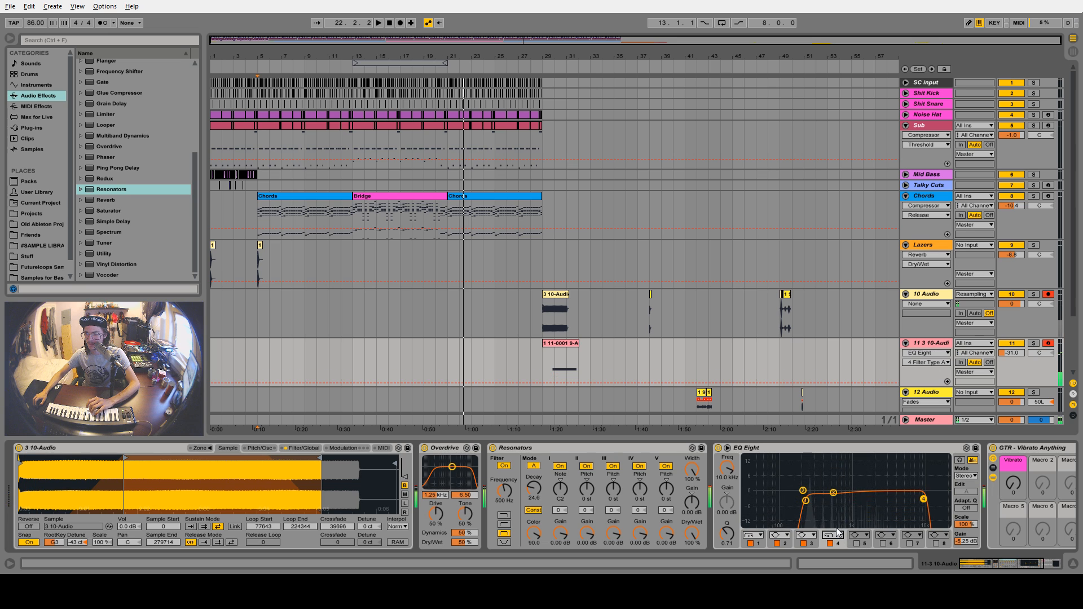
left_click_drag(923, 501, 818, 466)
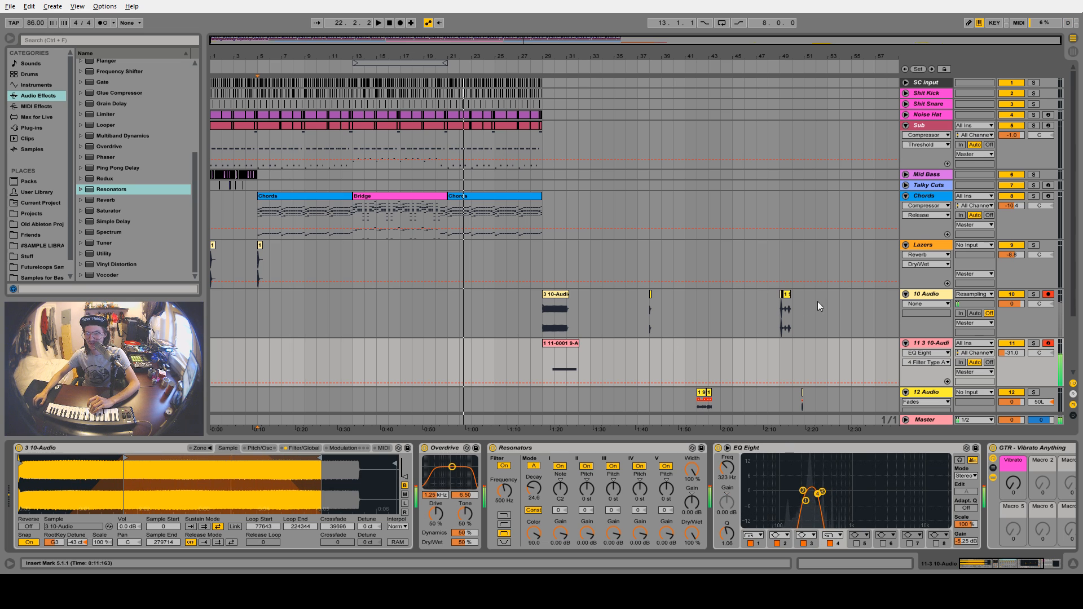
Record about two and a half bars of the resonated lead from bar 33 onto 10 Audio, and select the recorded clip
left_click(590, 317)
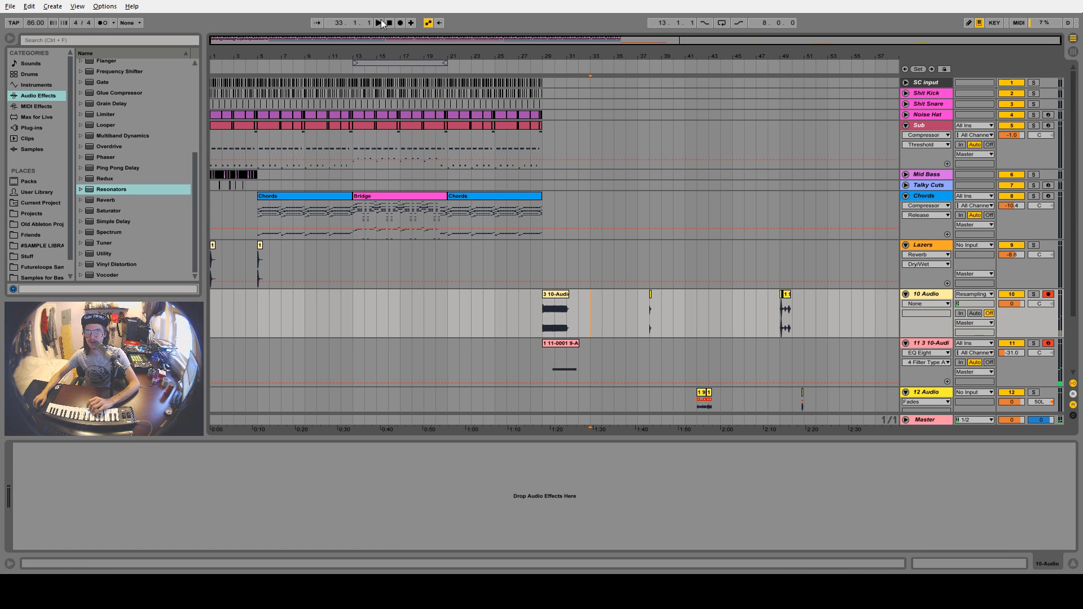
left_click(401, 22)
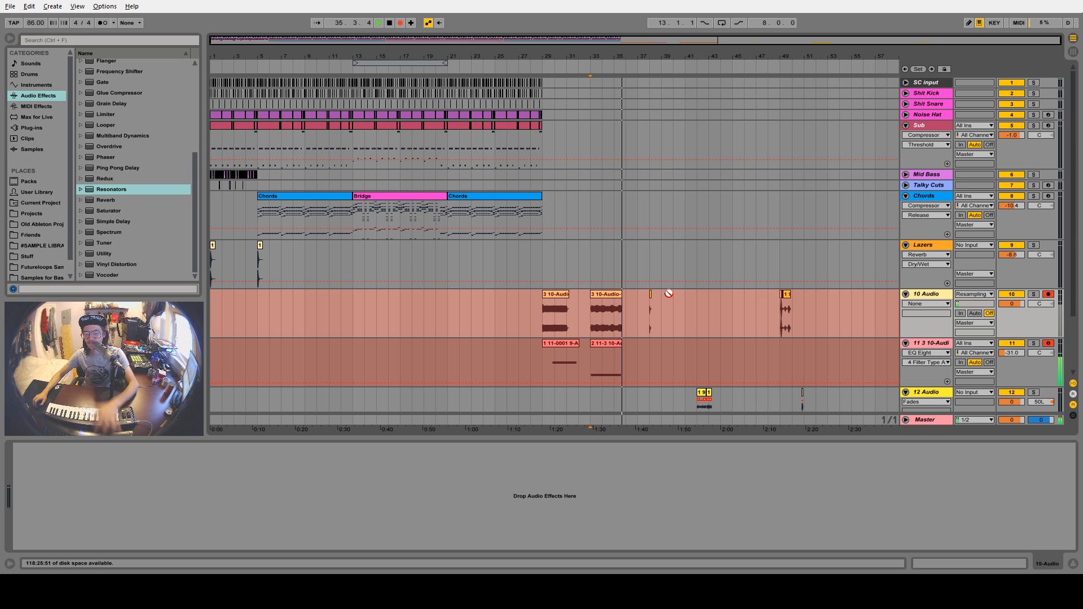
key("space")
left_click(614, 297)
left_click(925, 345)
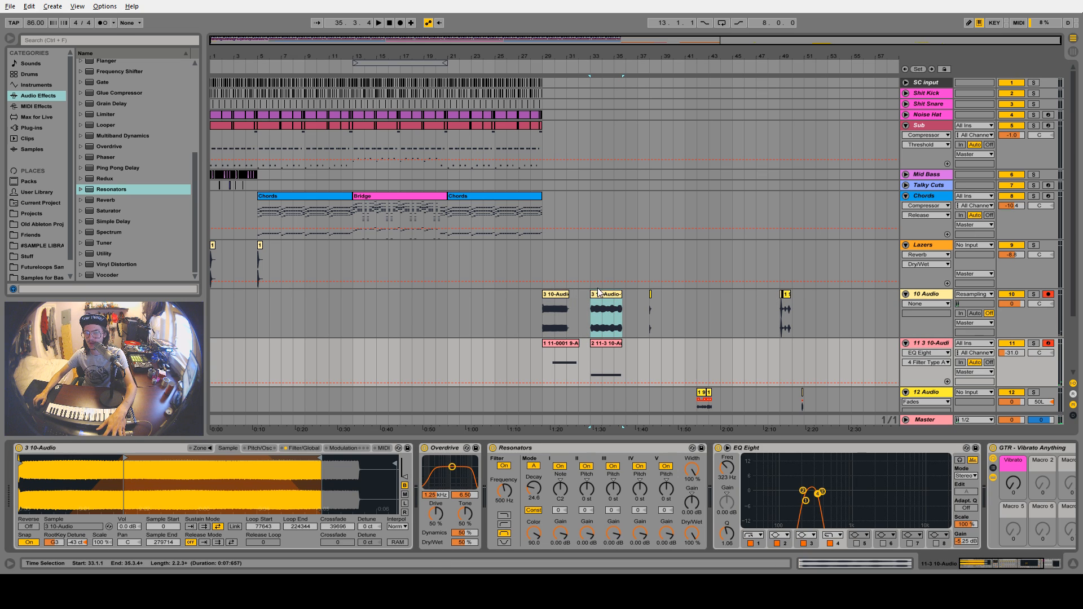
Replace the Sampler's sample with the newly recorded 10 Audio clip, and remove Resonators and EQ Eight from the chain
left_click_drag(599, 293, 271, 488)
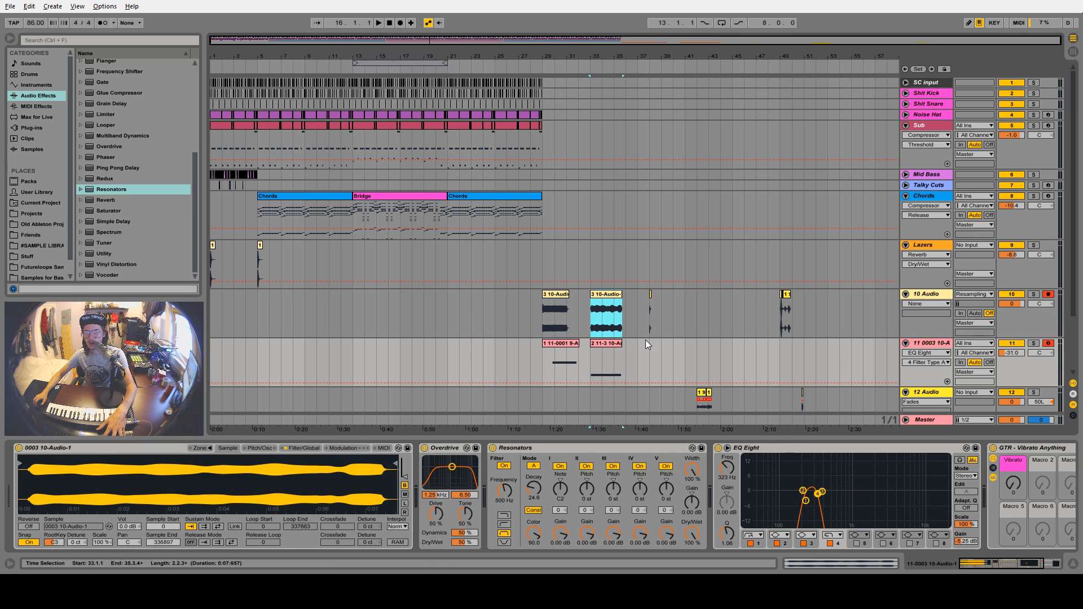
left_click(591, 447)
key("Delete")
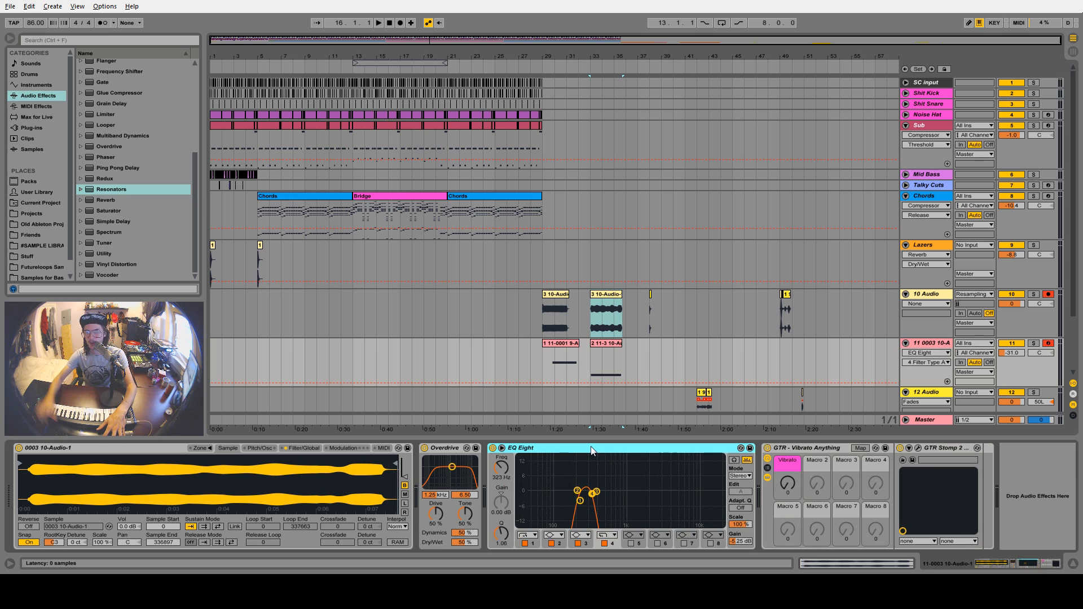
key("Delete")
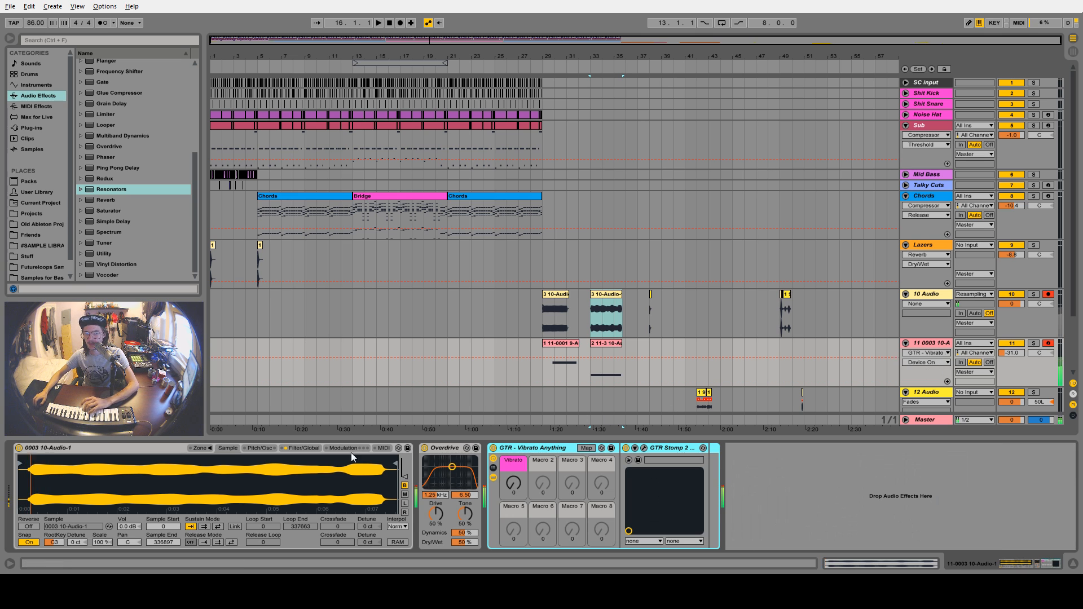
Set the Sampler's sample start to 9122, where the waveform begins, and its pitch spread to 0 %
scroll(26, 477, "up", 5)
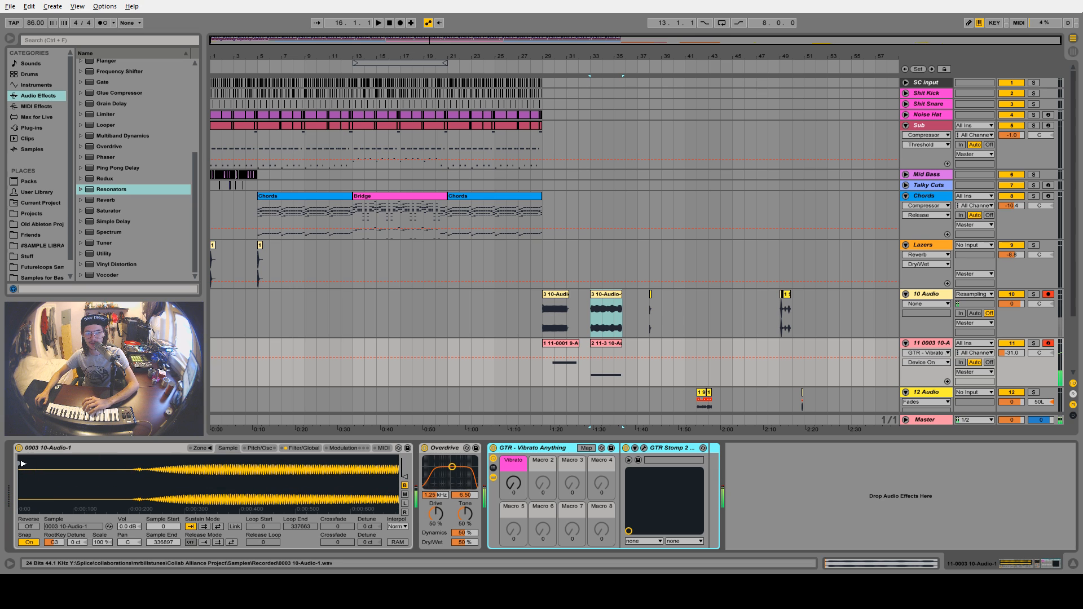
left_click_drag(26, 463, 147, 469)
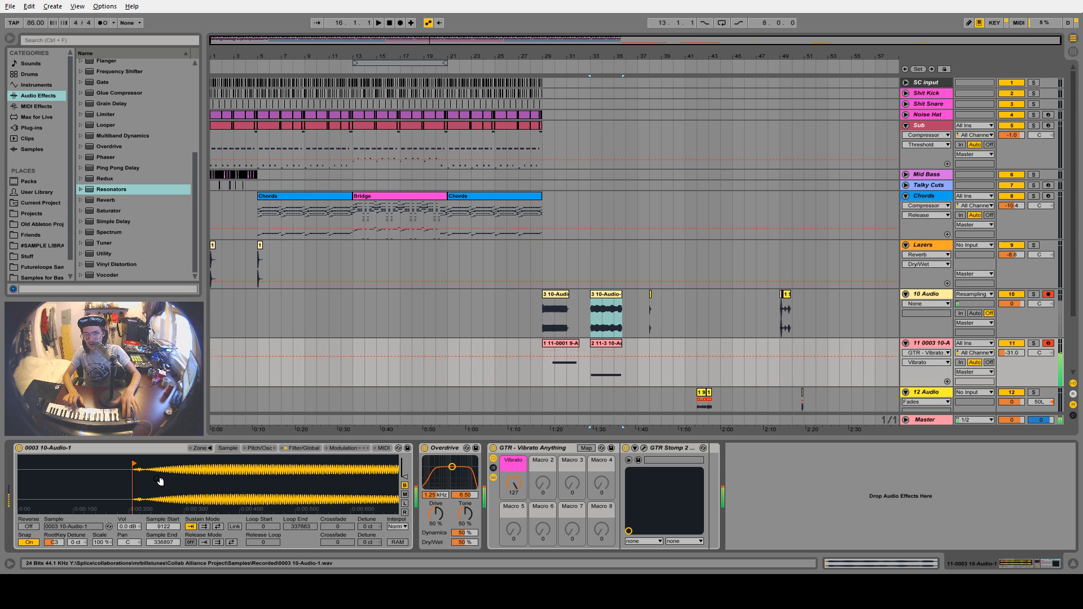
left_click(325, 454)
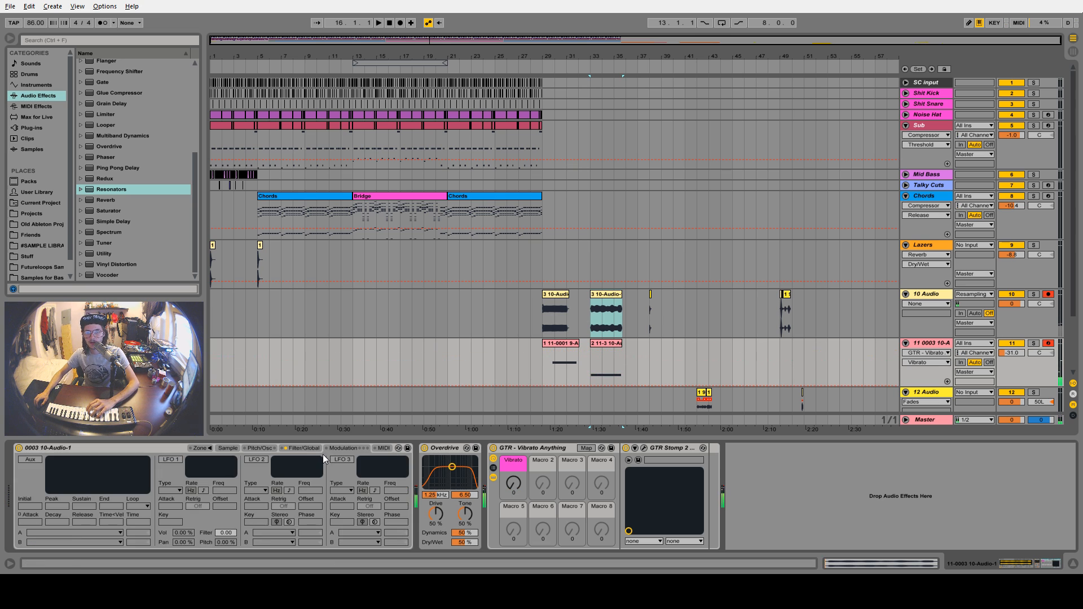
left_click(299, 450)
left_click(259, 448)
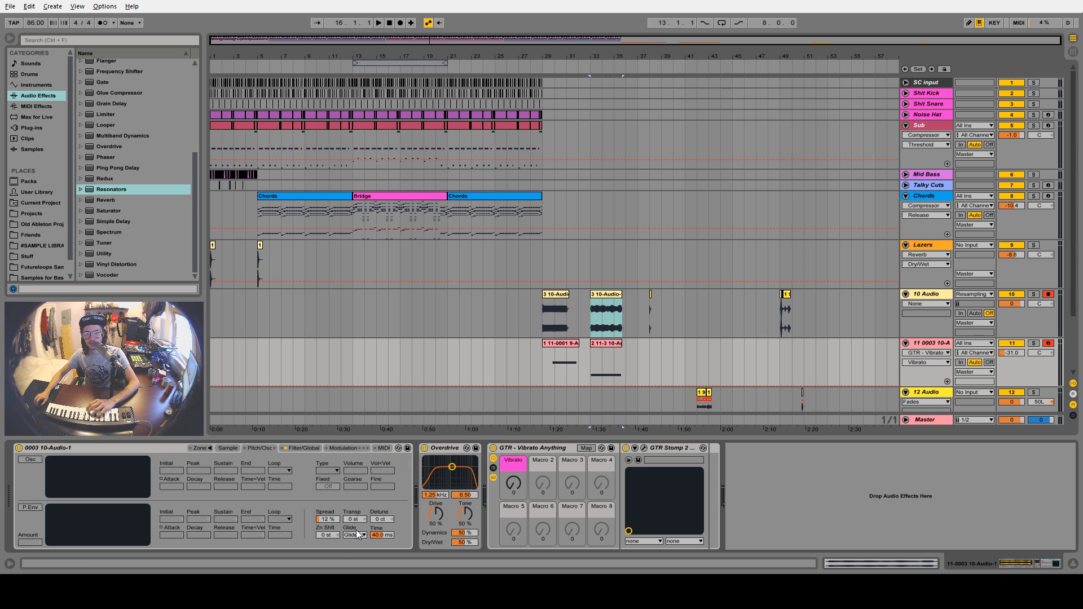
left_click(333, 519)
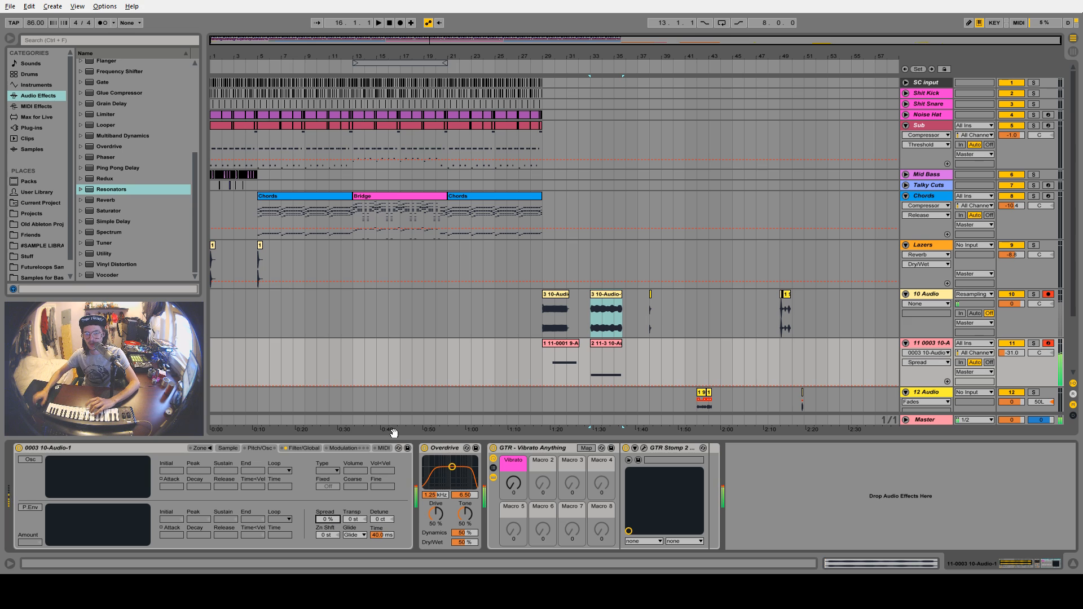
Set Overdrive's filter to about 970 Hz with a bandwidth of 9.00, Drive to 68 % and Dynamics to about 85 %
mouse_move(461, 466)
left_mouse_down()
mouse_move(473, 472)
mouse_move(450, 459)
left_mouse_up()
left_click_drag(435, 514, 435, 507)
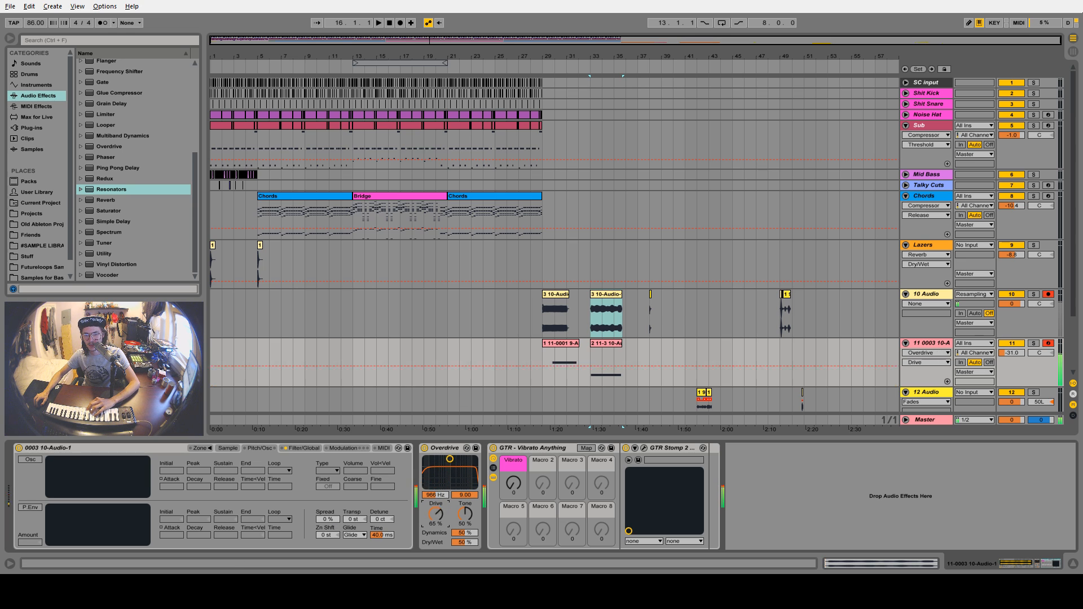
left_click(465, 533)
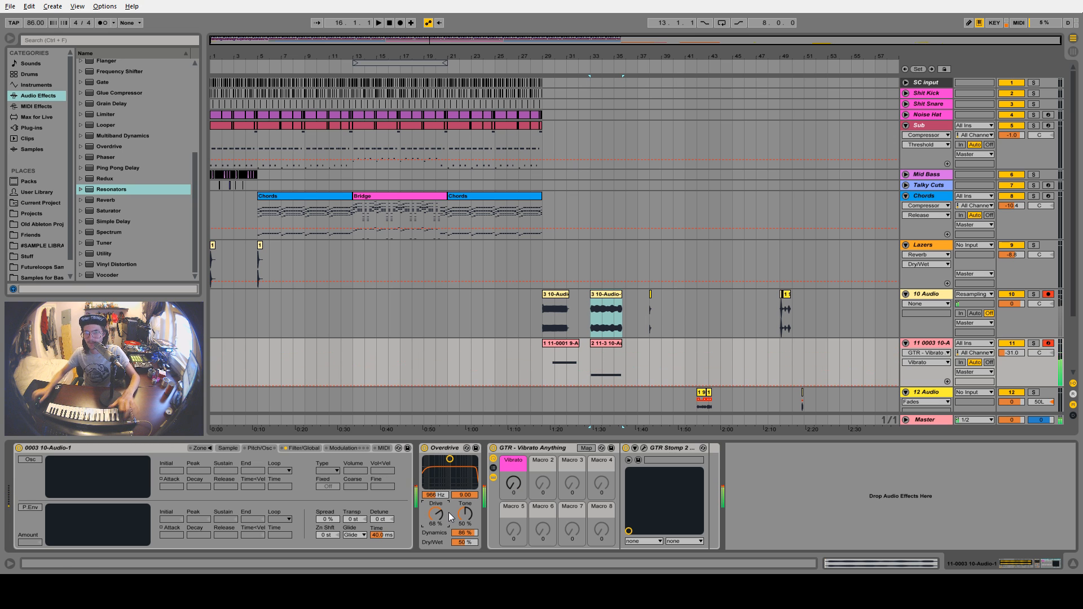
Delete the recorded audio and MIDI clips between bars 28 and 37 on tracks 10 and 11
left_click_drag(525, 312, 641, 358)
key("Delete")
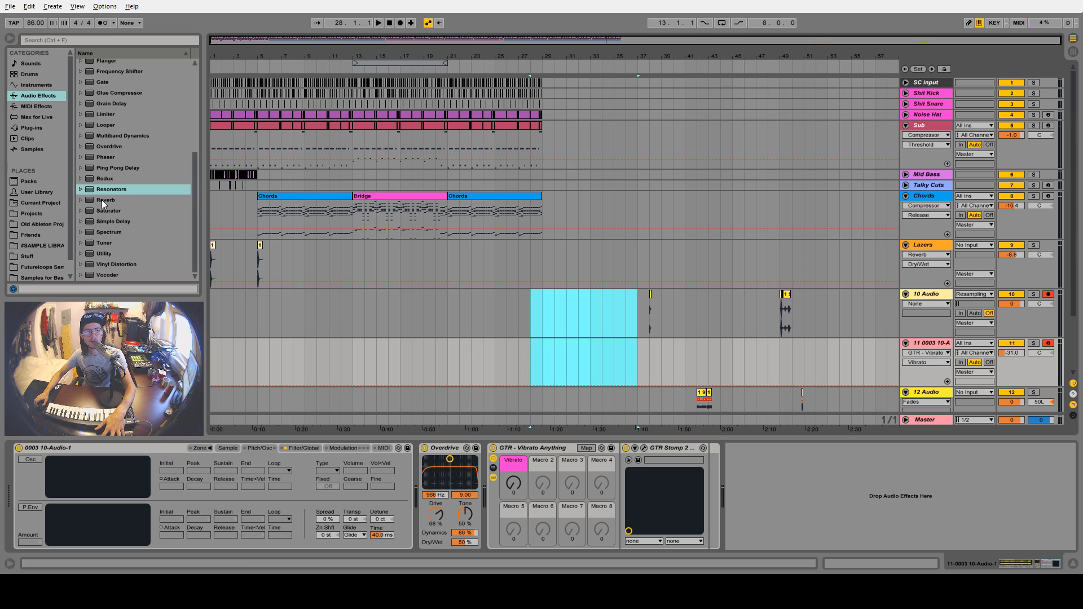
Insert the Multiband Dynamics preset OTT after Overdrive, and set track 11's volume to -1.6 dB
left_click(82, 135)
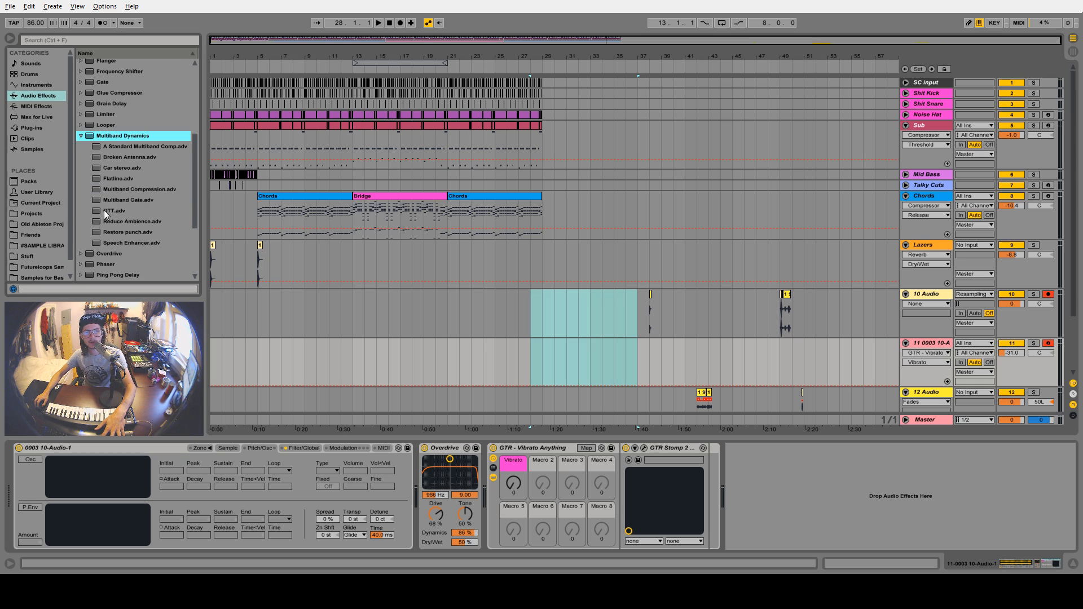
left_click_drag(103, 210, 489, 484)
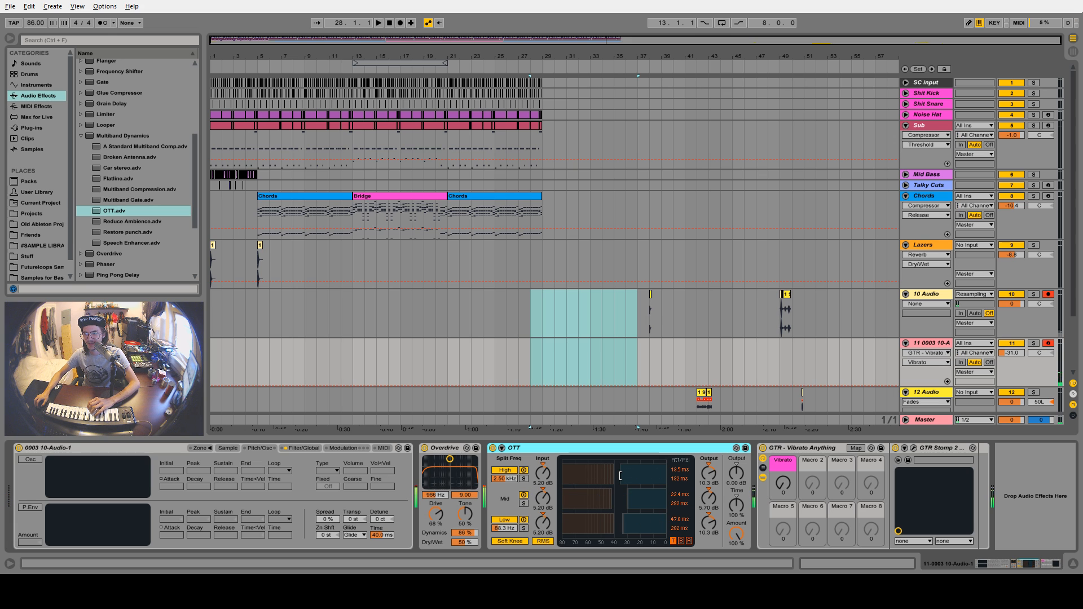
mouse_move(1011, 353)
left_mouse_down()
mouse_move(1011, 332)
mouse_move(1017, 352)
left_mouse_up()
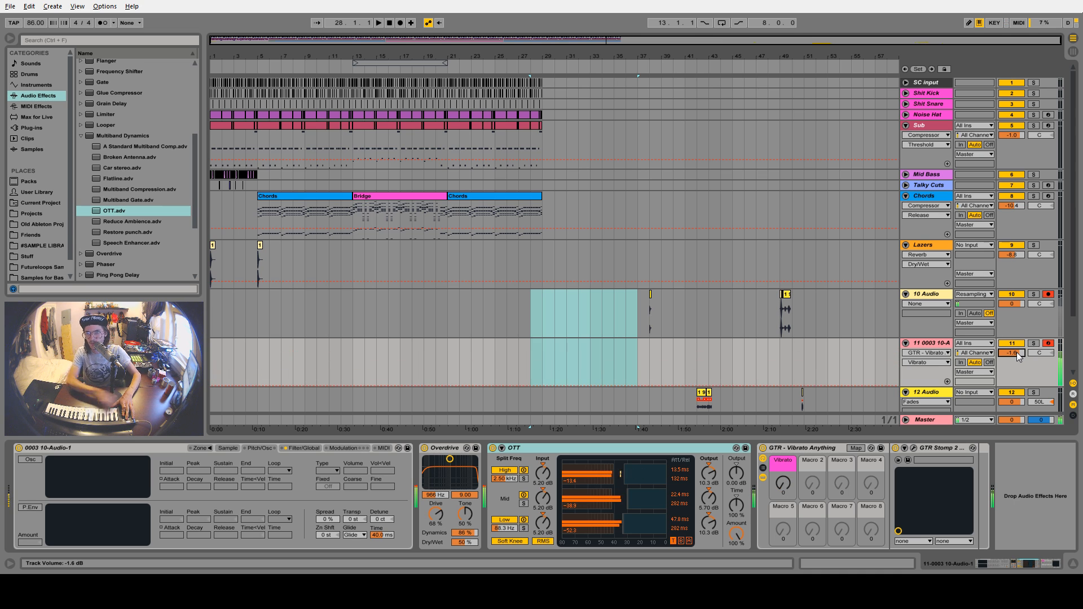
Play the song from bar 5 and set the threshold of the Chords track's sidechain Compressor to -37.6 dB
left_click(258, 314)
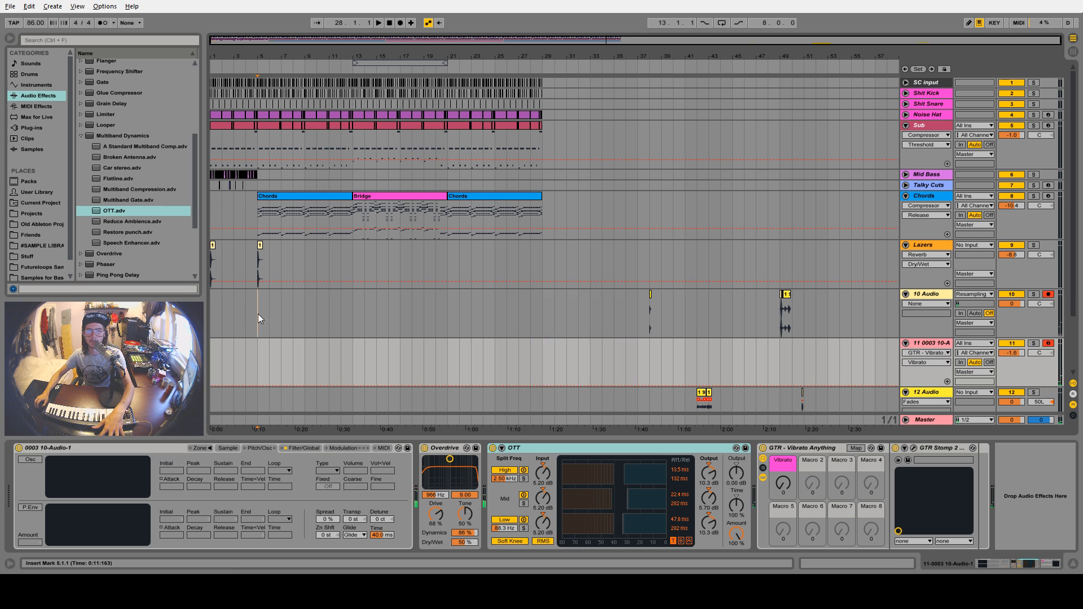
key("space")
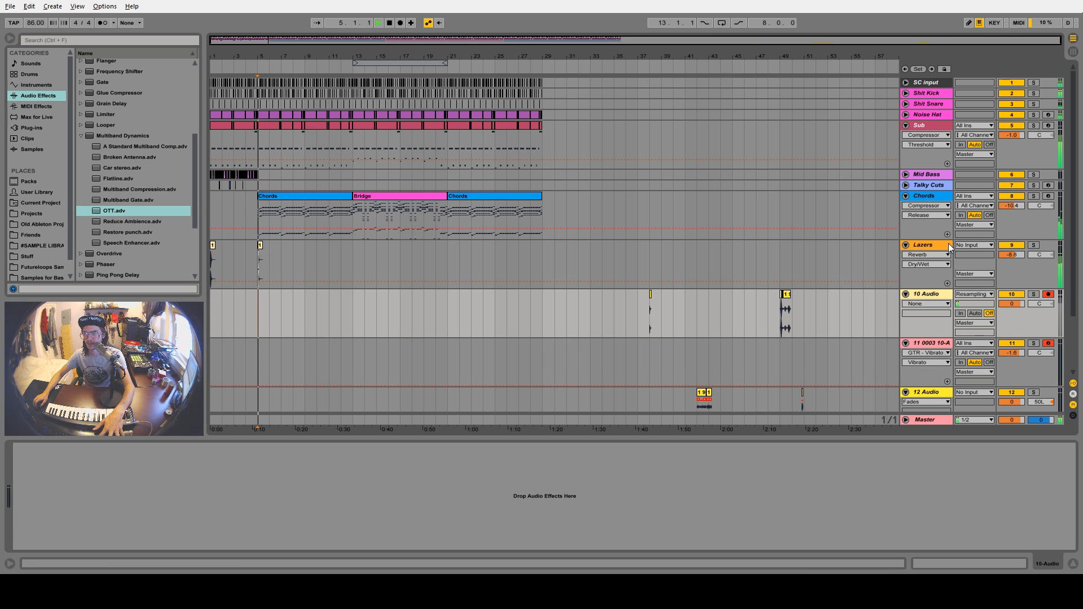
left_click_drag(311, 56, 311, 69)
left_click(926, 197)
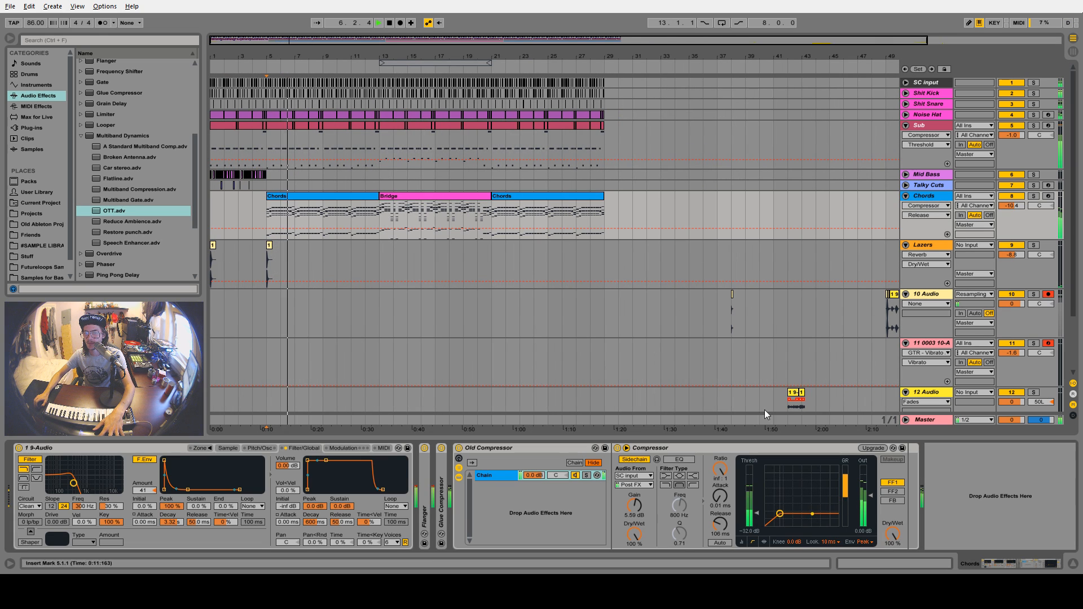
left_click_drag(757, 514, 757, 517)
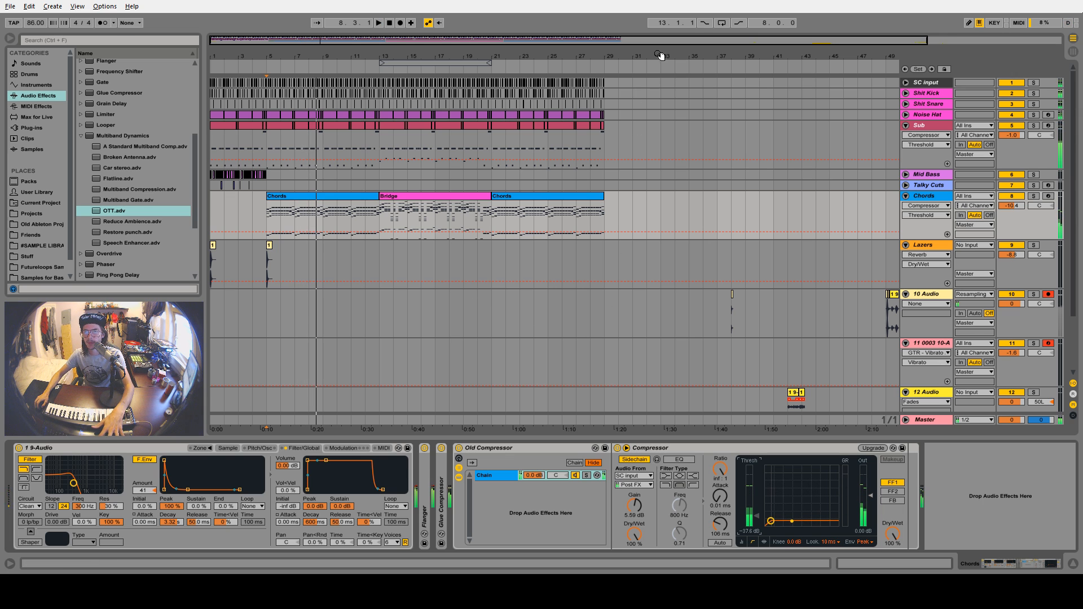
Listen to the two layered clips at bar 42 on 12 Audio and 13 Audio
left_click_drag(660, 55, 660, 42)
scroll(710, 340, "down", 3)
left_click(701, 354)
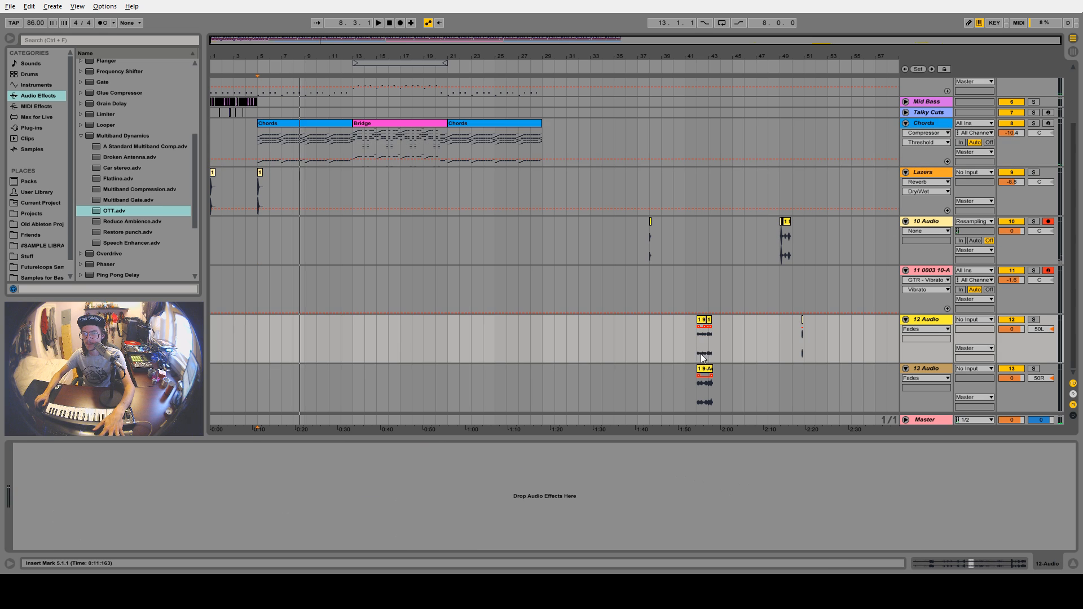
key("space")
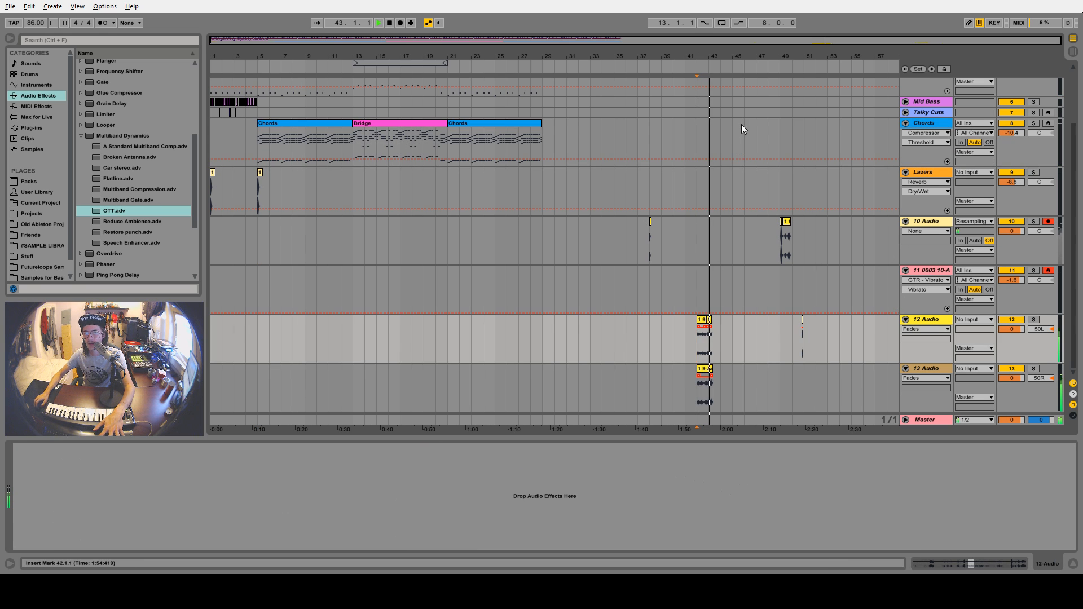
left_click_drag(727, 56, 727, 110)
key("space")
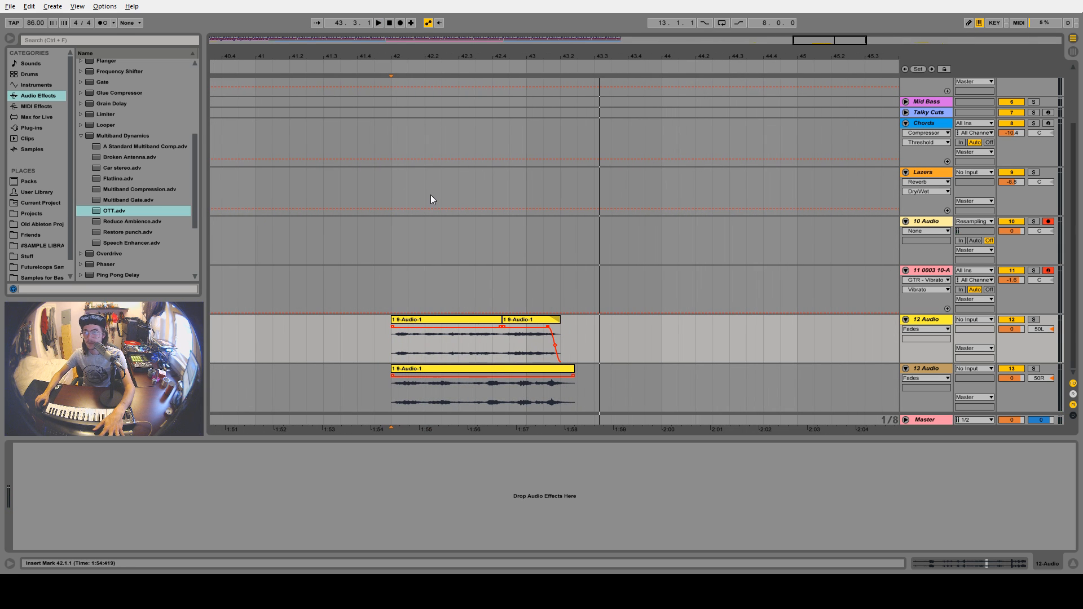
key("space")
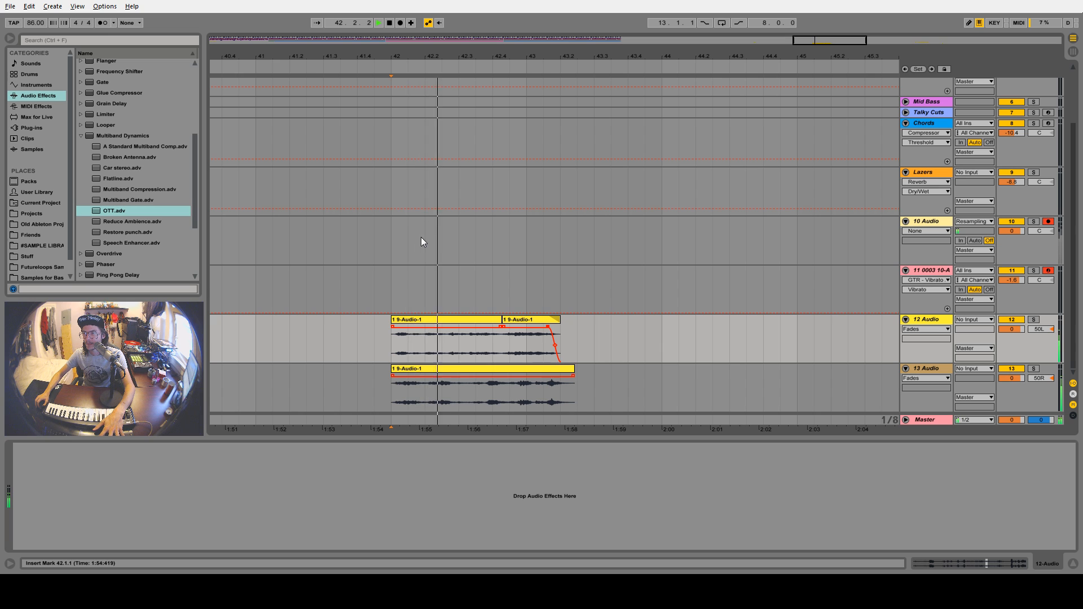
key("space")
Resample the two layered clips onto 10 Audio, recording from bar 42 until just past their end
left_click(391, 239)
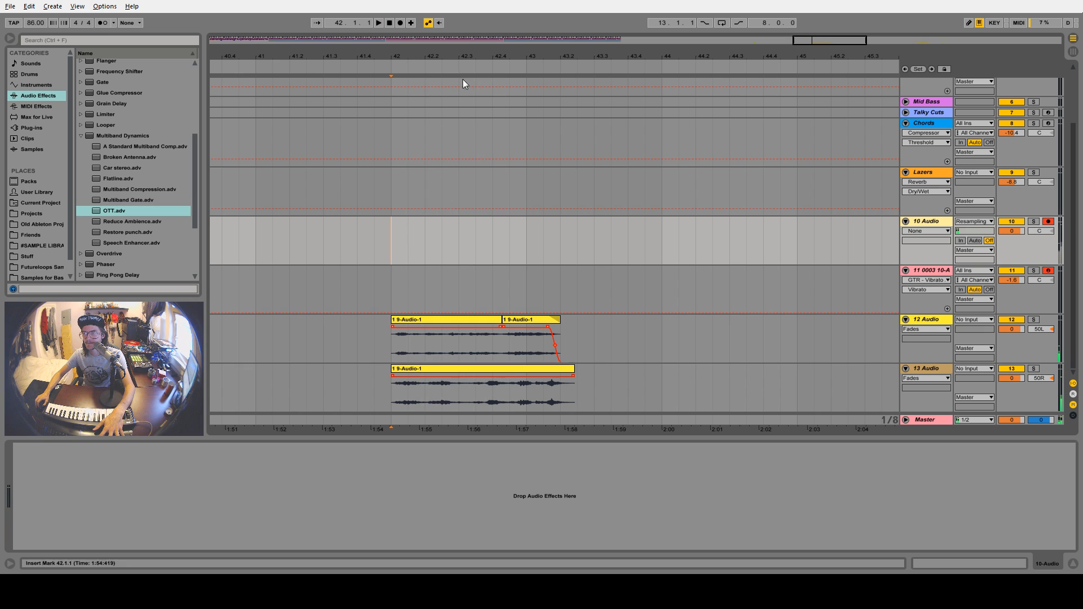
left_click(400, 23)
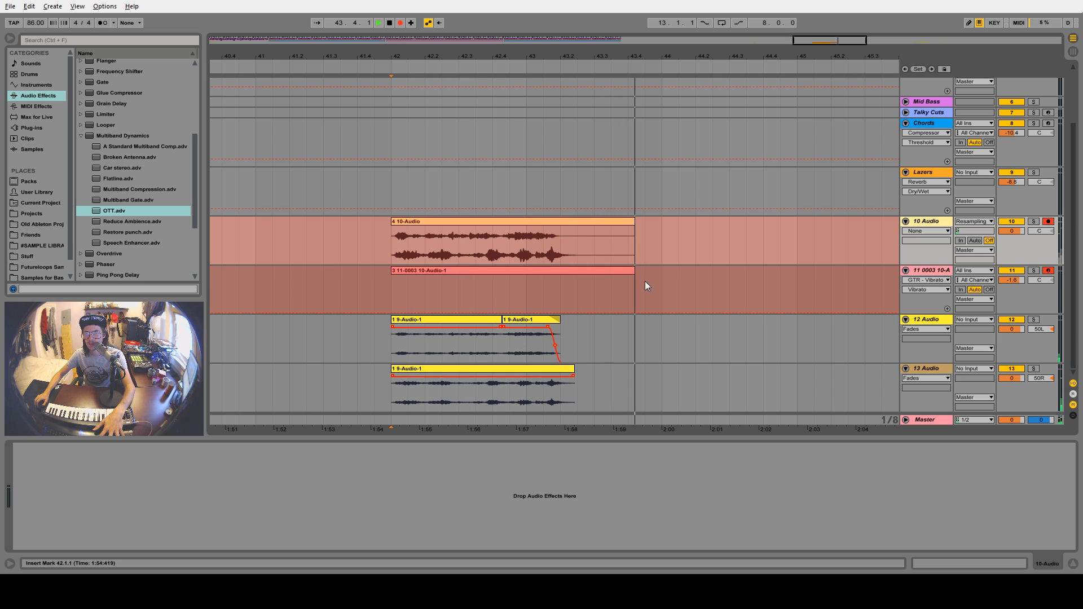
key("space")
Delete the empty MIDI clip recorded on track 11, and trim the new 10 Audio clip to end at 43.2.1
left_click_drag(646, 283, 383, 286)
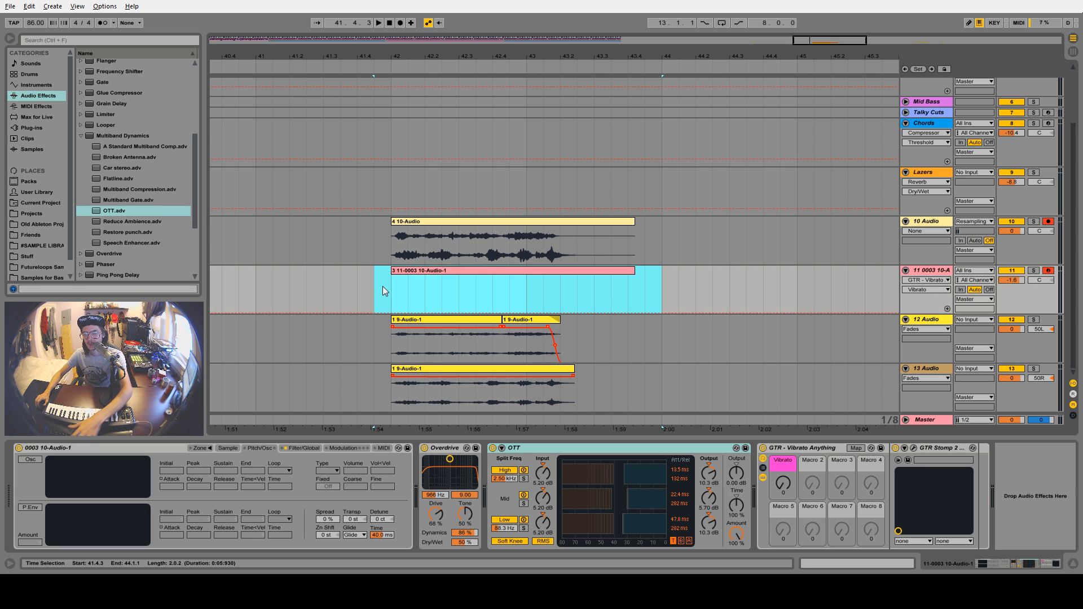
left_click_drag(633, 221, 560, 223)
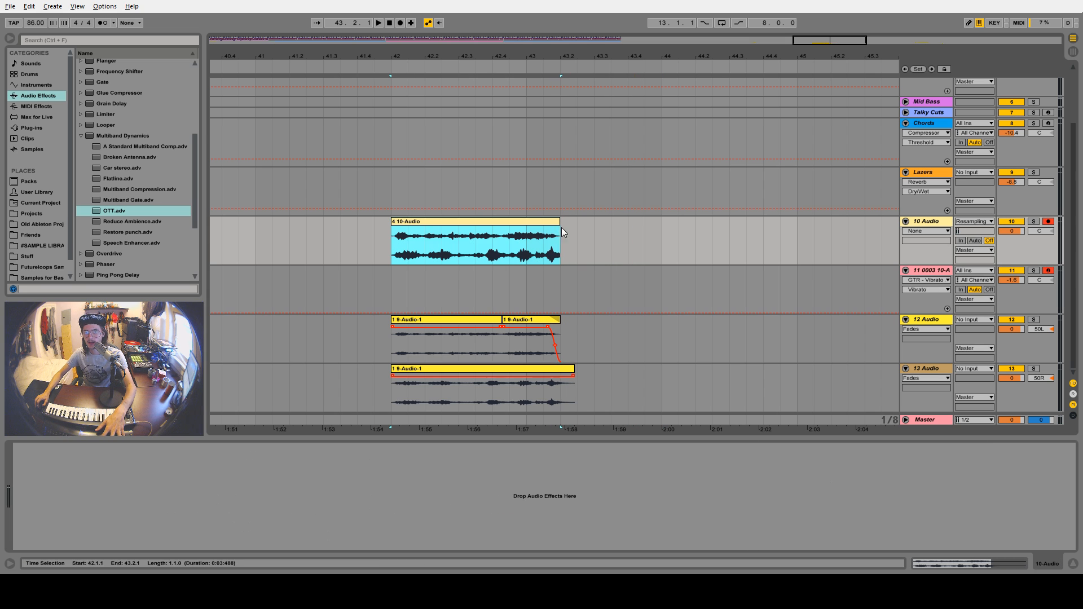
Insert a new MIDI track directly below 10 Audio
key("minus")
key("minus")
key("minus")
key("minus")
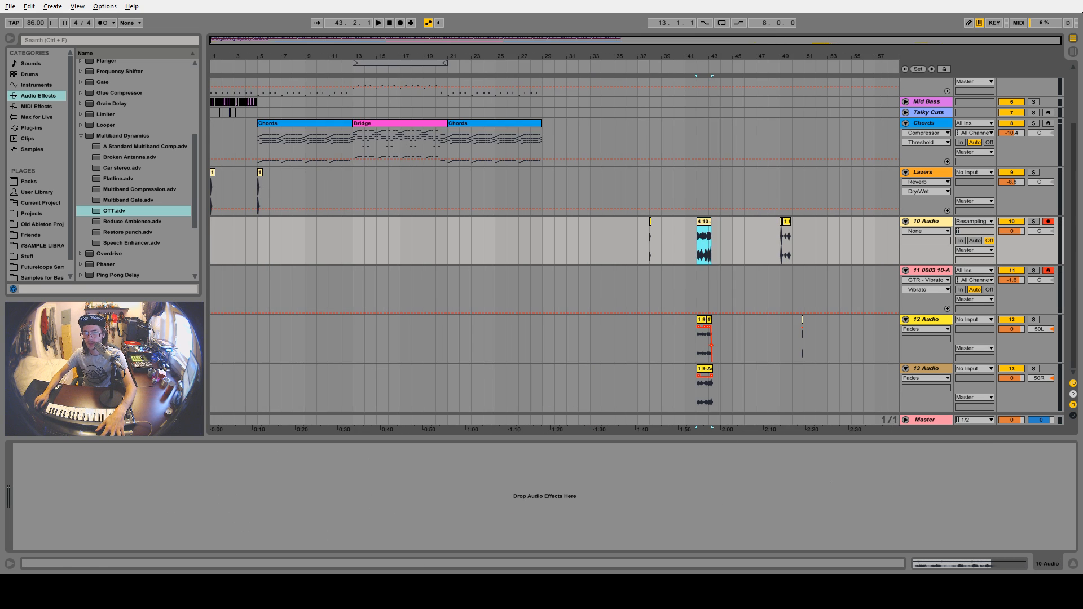
left_click(940, 220)
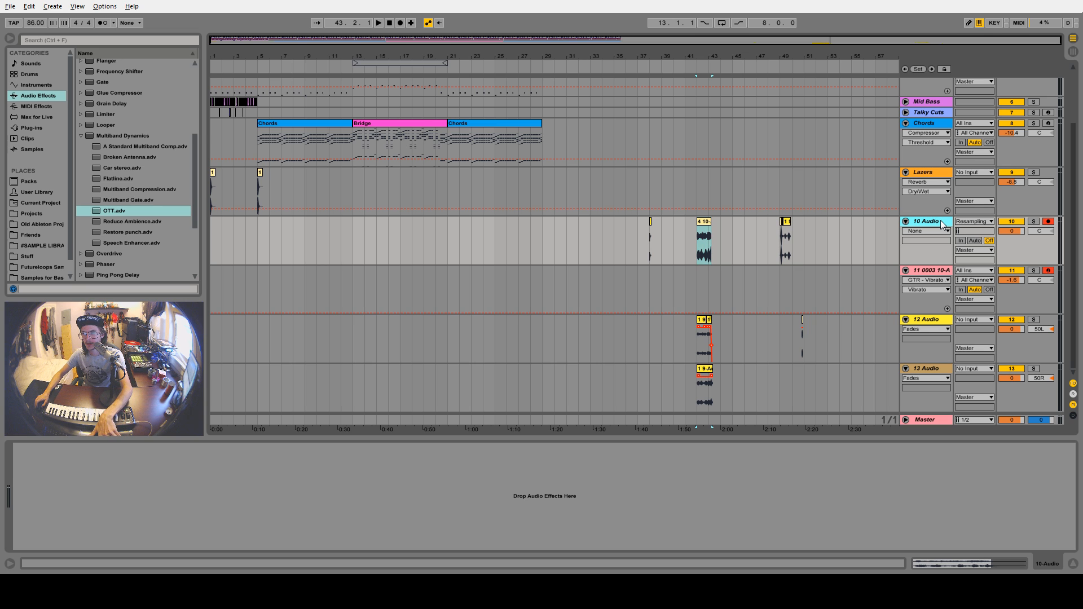
key("ctrl+shift+t")
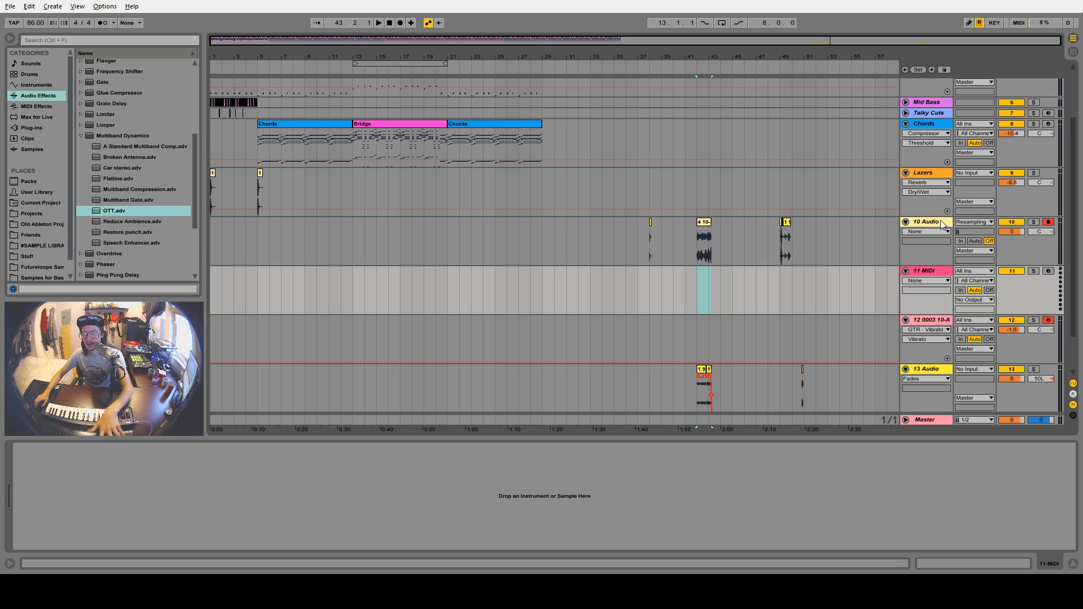
left_click_drag(709, 235, 679, 286)
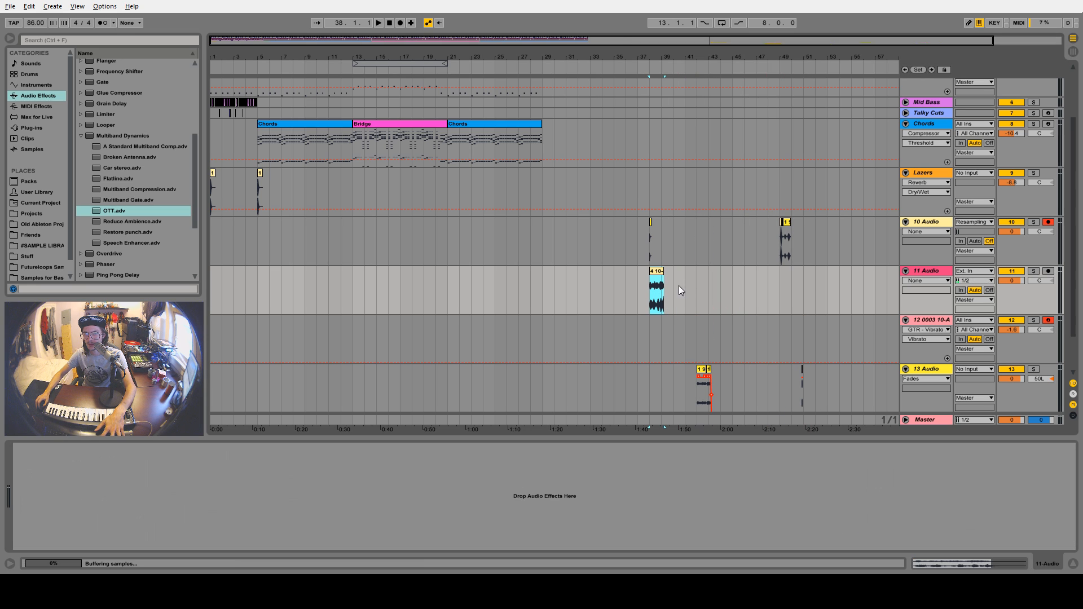
key("ctrl+z")
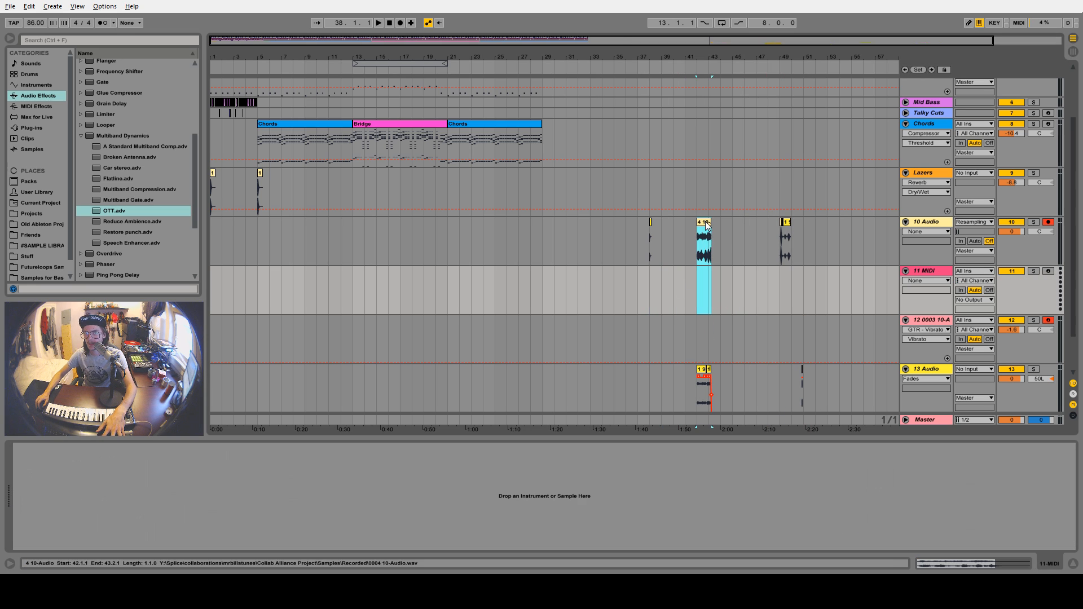
key("ctrl+z")
Load the trimmed 10 Audio clip into a Simpler on the new MIDI track, and convert the Simpler to Sampler
left_click_drag(705, 223, 1010, 552)
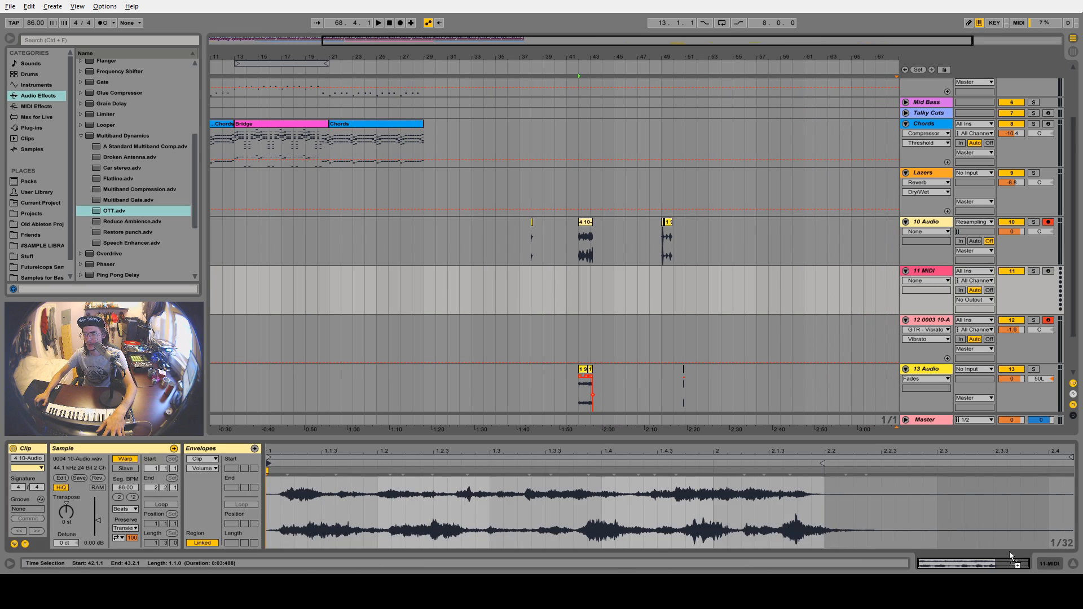
left_click_drag(864, 510, 1021, 497)
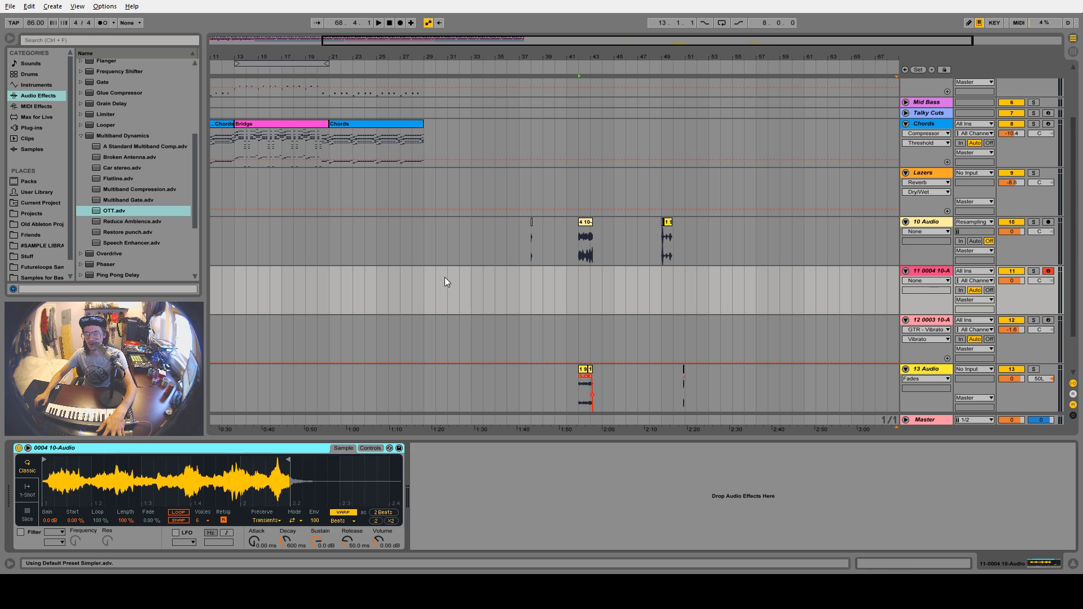
right_click(262, 447)
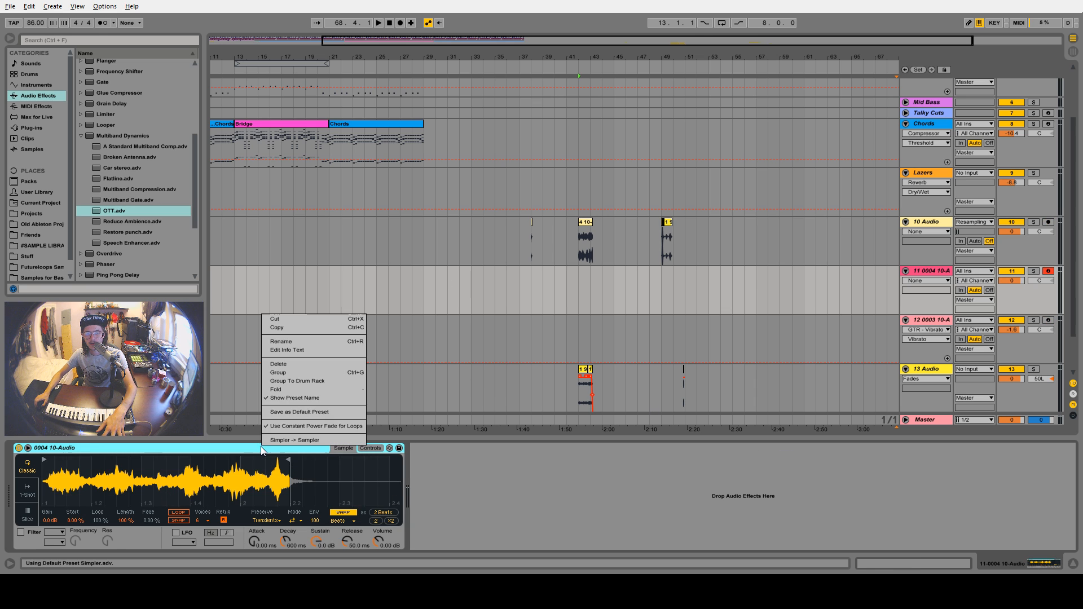
left_click(299, 440)
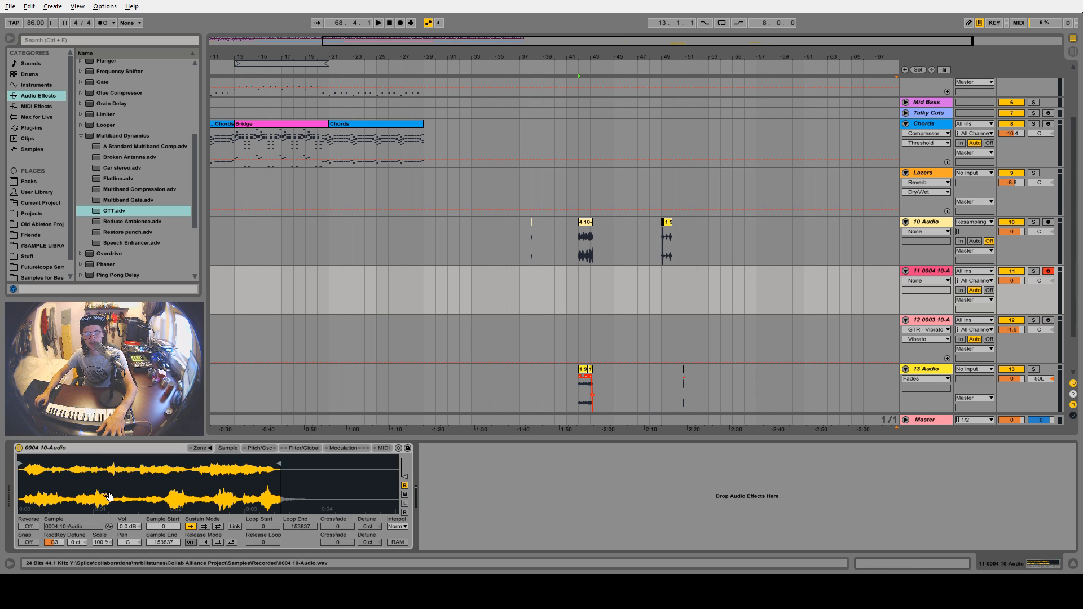
Enable a back-and-forth sustain loop on the sample from 9876 to 139023, and set its crossfade to 9240
left_click(215, 528)
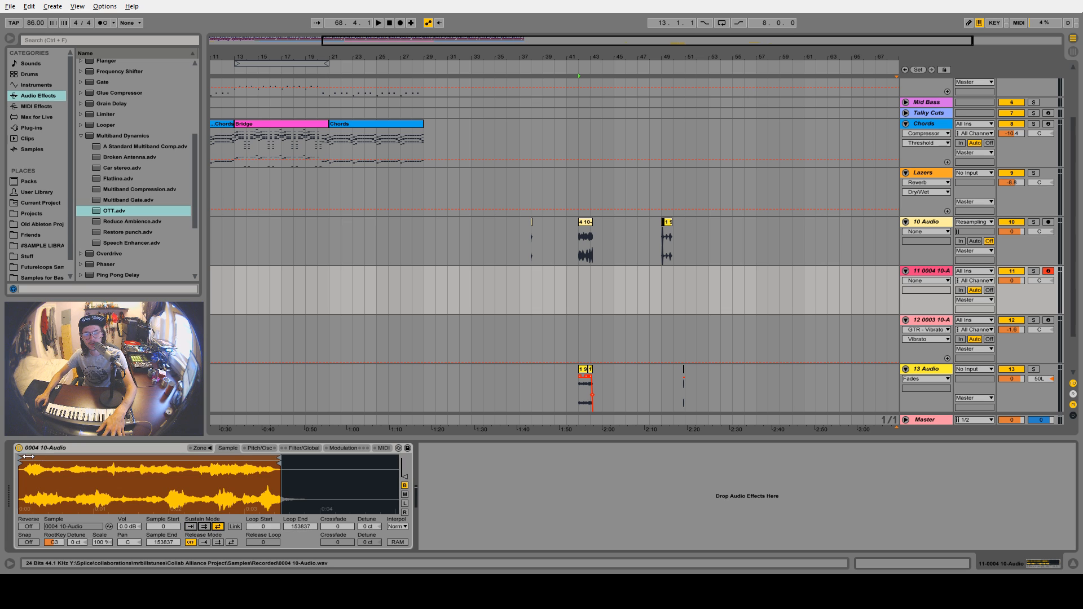
left_click_drag(21, 459, 37, 458)
left_click_drag(278, 460, 256, 460)
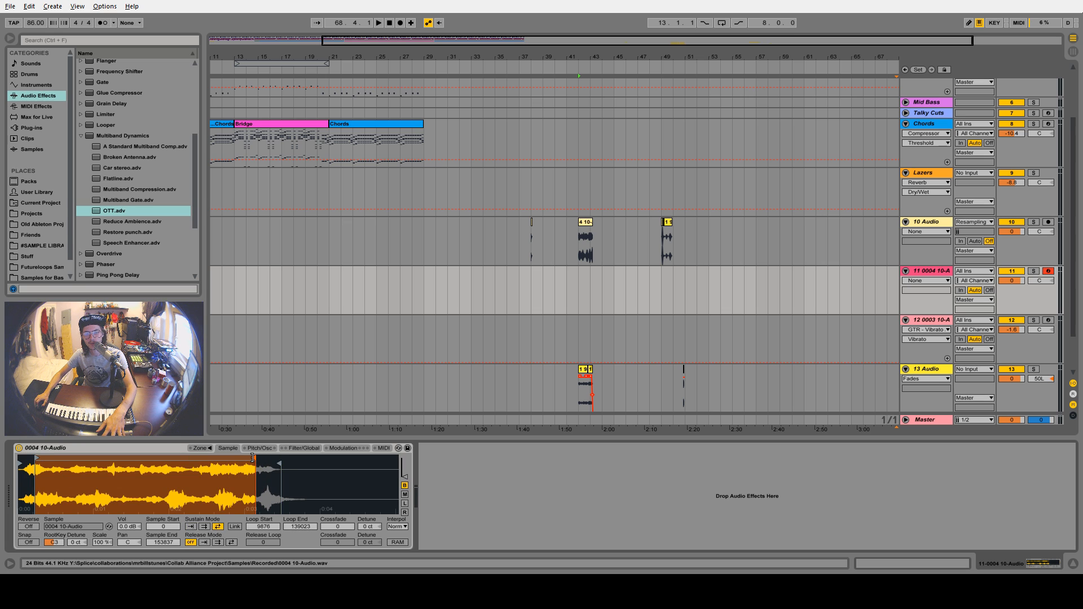
left_click_drag(326, 529, 326, 510)
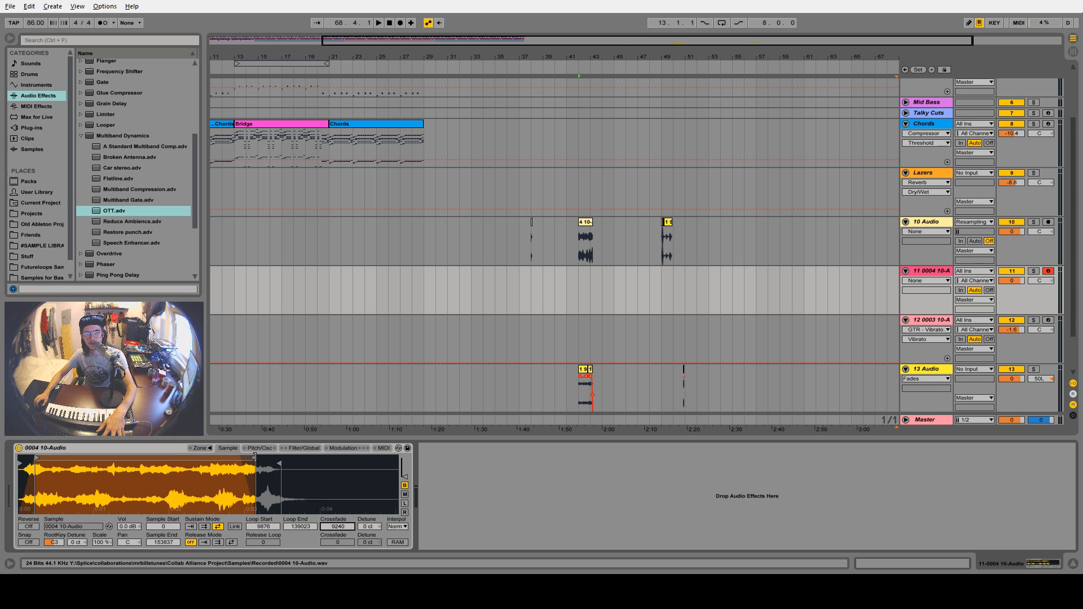
Rework the sustain loop to run forward from 9876 to 119600 with a 6356 crossfade, and reverse the sample's playback
mouse_move(255, 458)
left_mouse_down()
mouse_move(214, 457)
mouse_move(235, 457)
left_mouse_up()
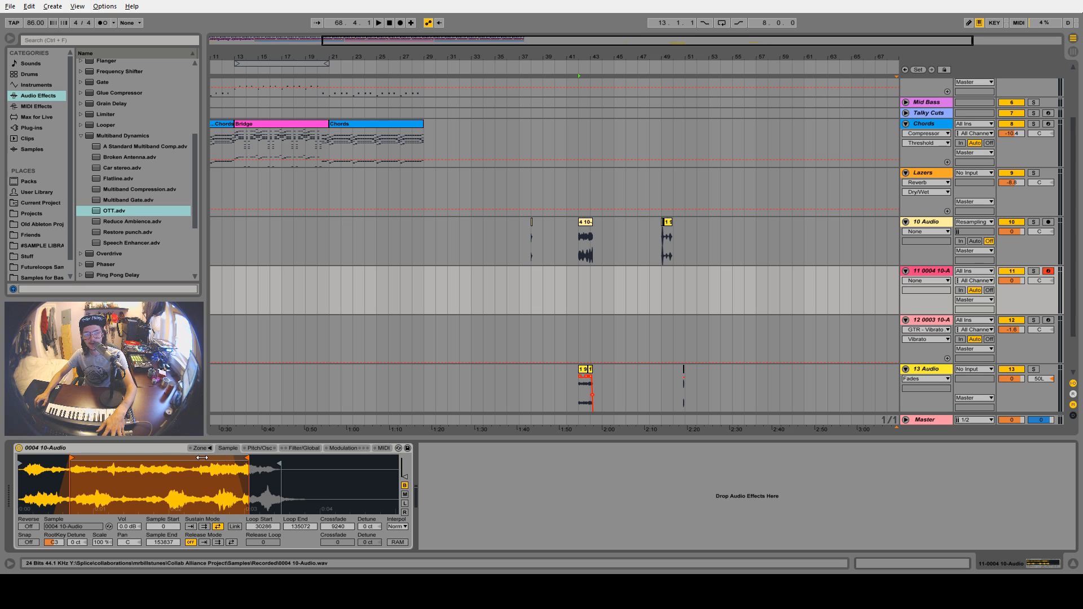
left_click_drag(351, 526, 351, 510)
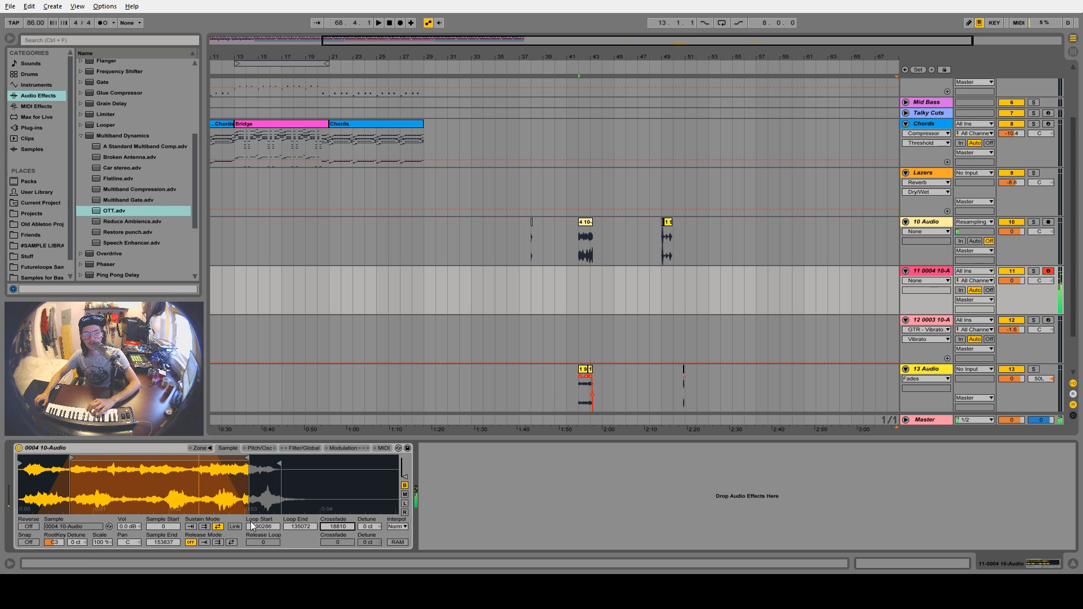
mouse_move(248, 462)
left_mouse_down()
mouse_move(73, 460)
mouse_move(254, 458)
left_mouse_up()
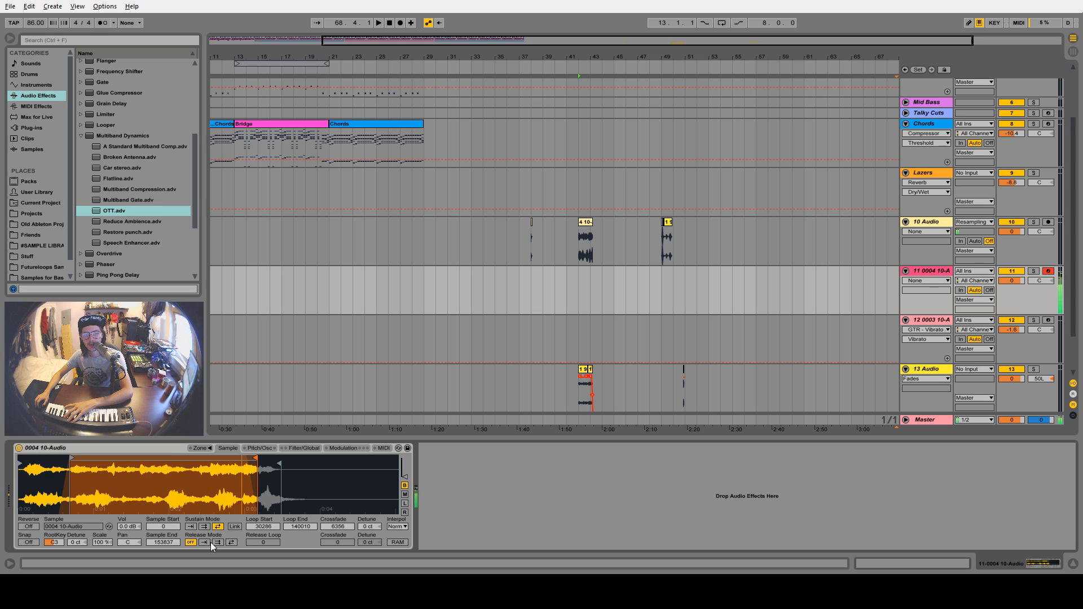
left_click(35, 527)
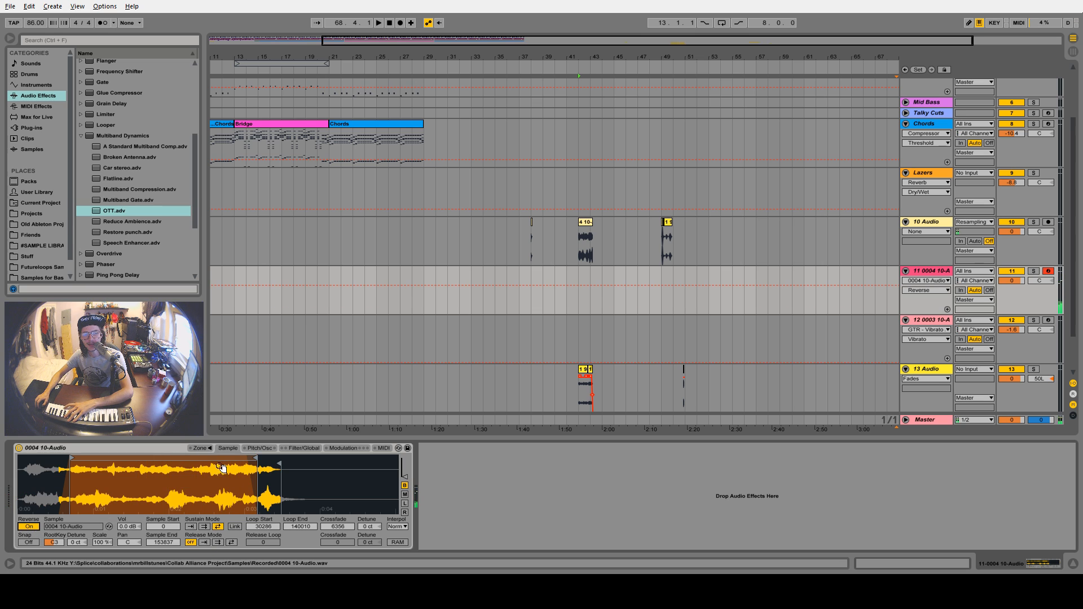
left_click_drag(226, 460, 190, 460)
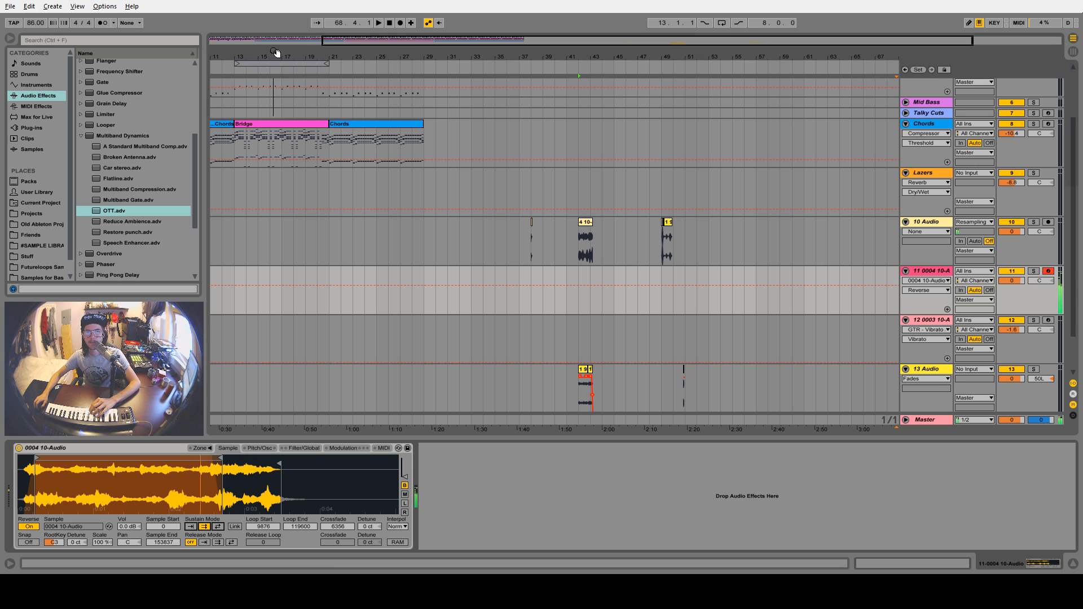
Add an Auto Filter after the Sampler, and set it to a band-pass filter
left_click_drag(277, 52, 377, 88)
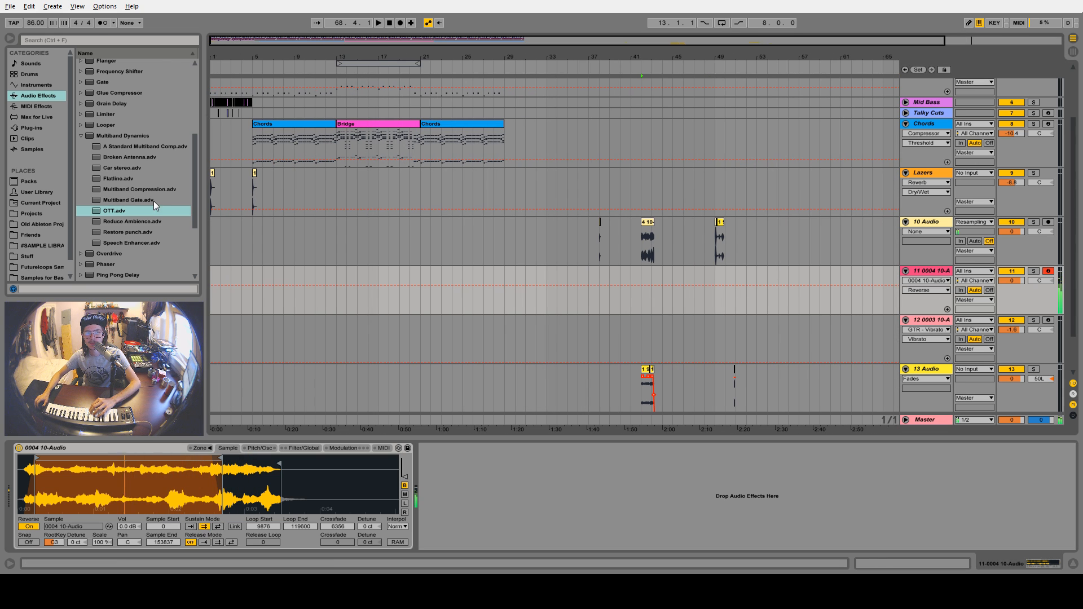
scroll(113, 110, "up", 5)
left_click_drag(101, 86, 489, 500)
left_click(487, 522)
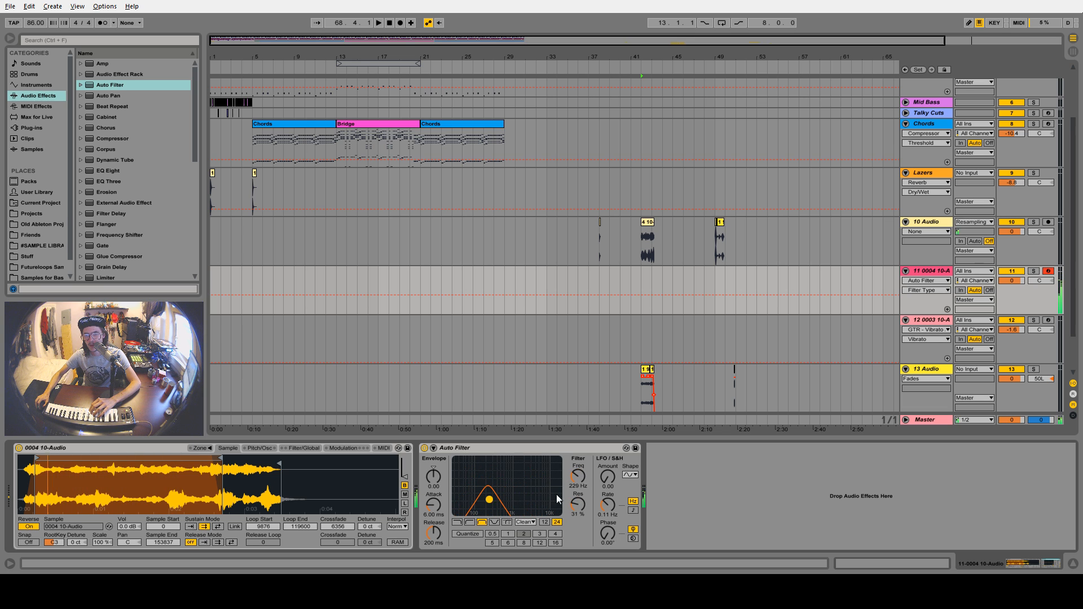
Set the Auto Filter's LFO amount to 30 and rate to about 0.08 Hz, with the filter at 568 Hz and 39% resonance
left_click_drag(608, 477, 608, 414)
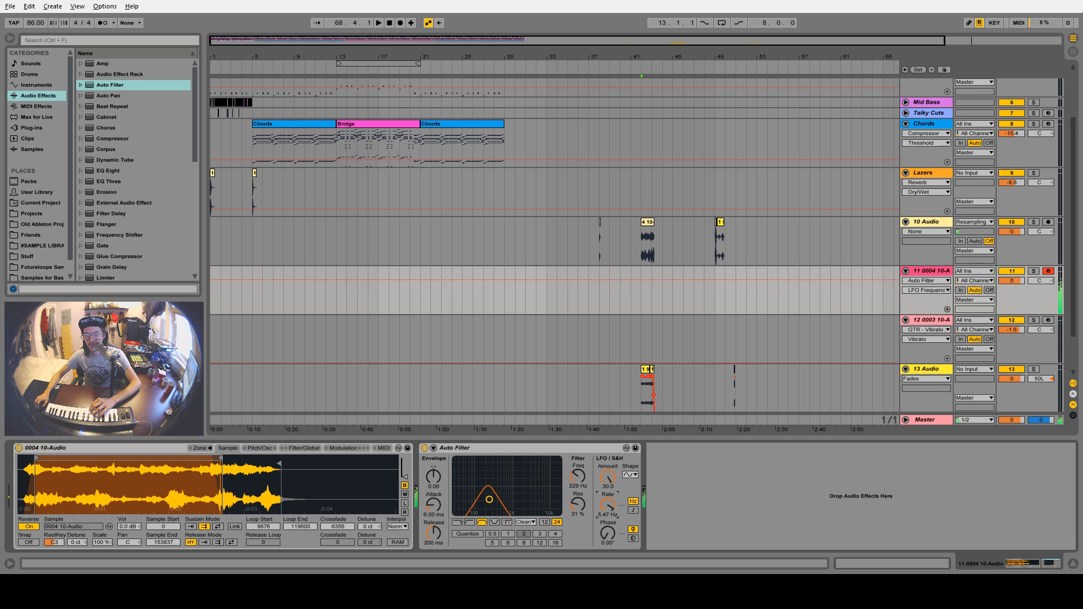
left_click_drag(607, 505, 608, 519)
left_click_drag(493, 509, 507, 506)
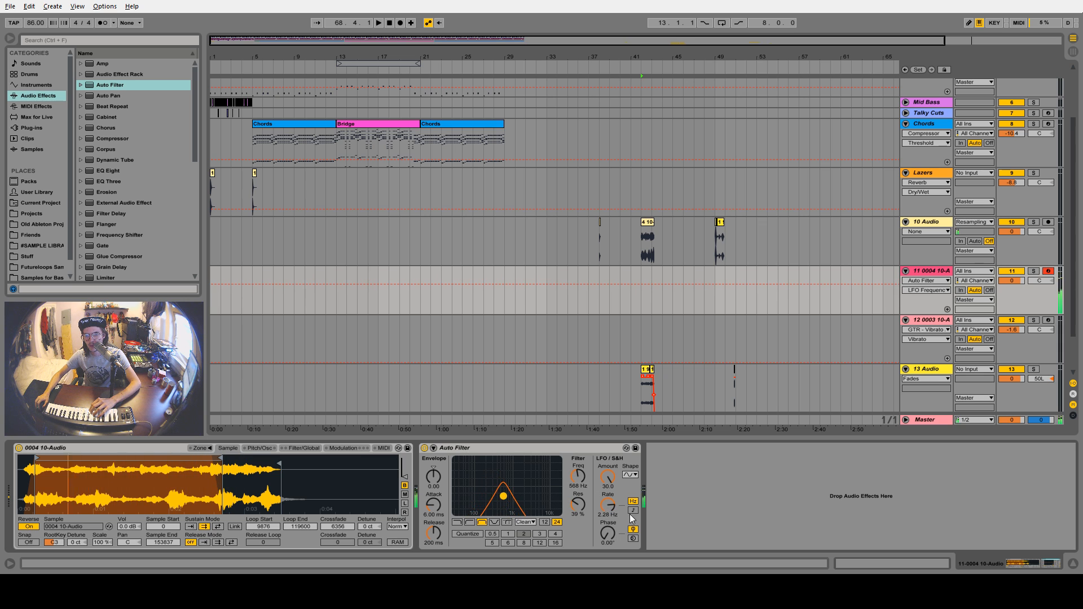
left_click_drag(608, 506, 608, 506)
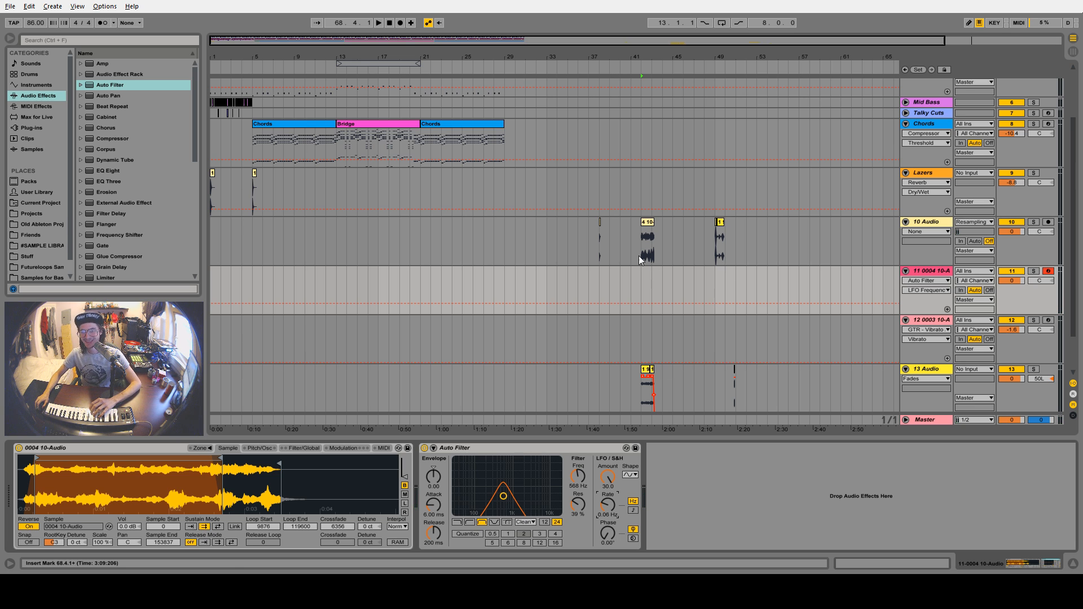
Delete the resampled clip at bar 42 on 10 Audio, and rename track 11 as Filter Rain
left_click_drag(639, 255, 663, 254)
key("Delete")
right_click(932, 269)
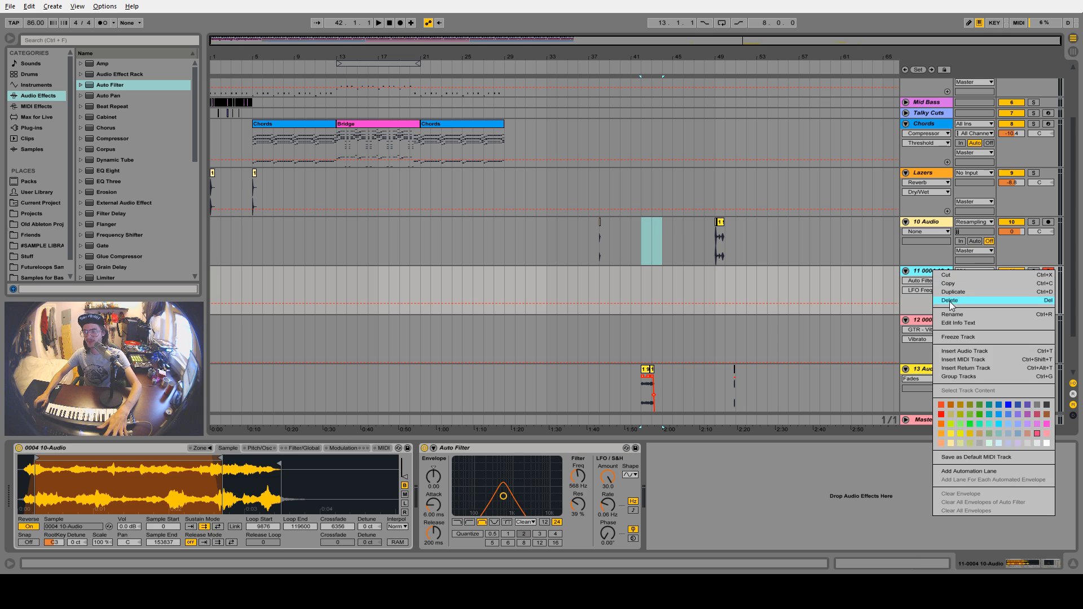
left_click(957, 311)
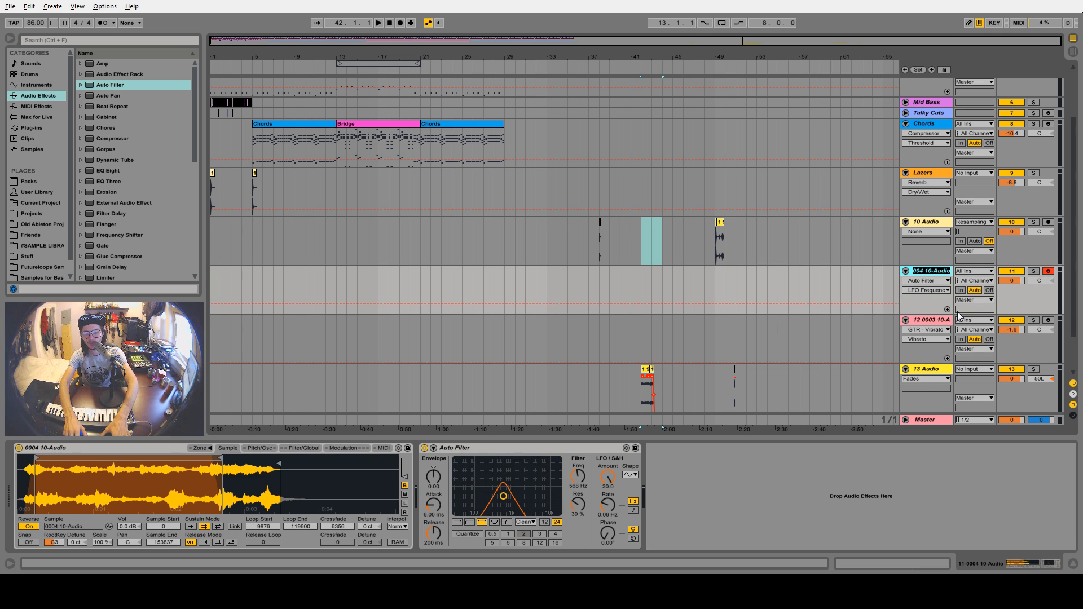
type("Filt")
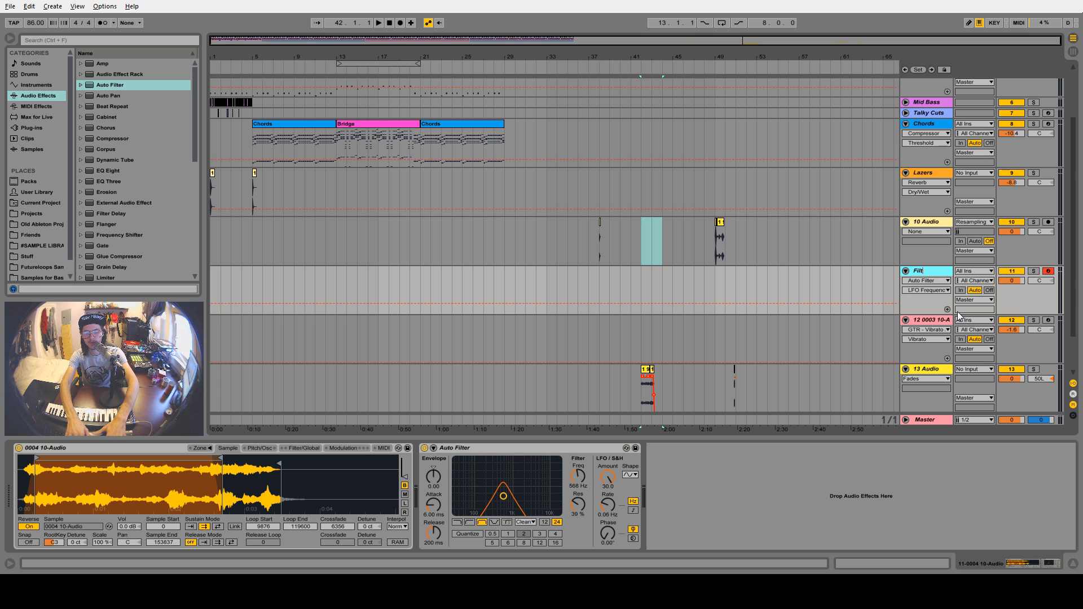
type("er Rain")
key("Return")
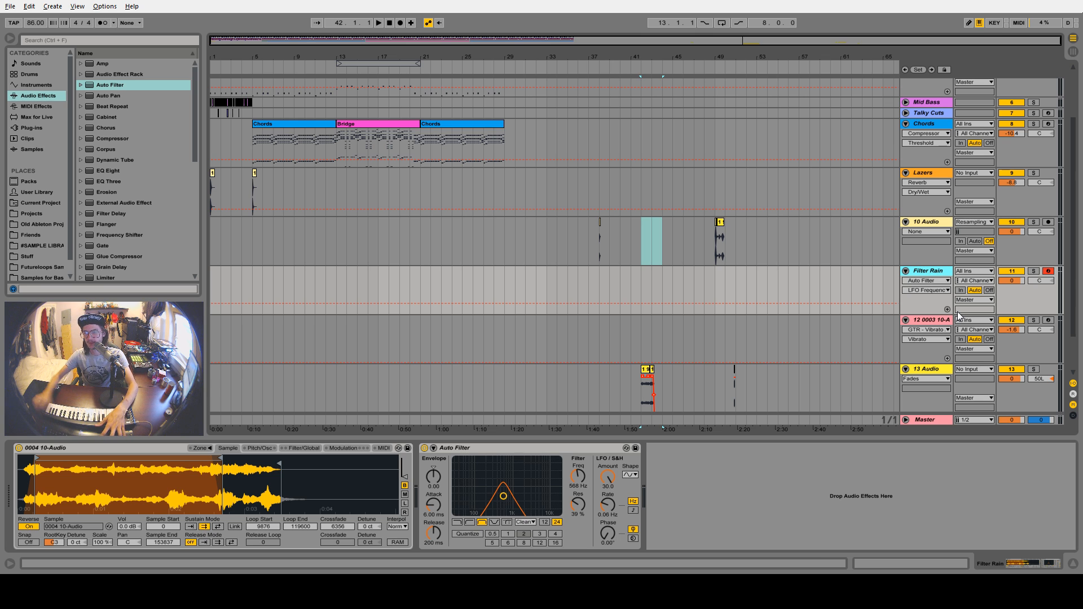
Rename track 12, which holds the Overdrive and OTT chain, as Solo Instrument
left_click(926, 319)
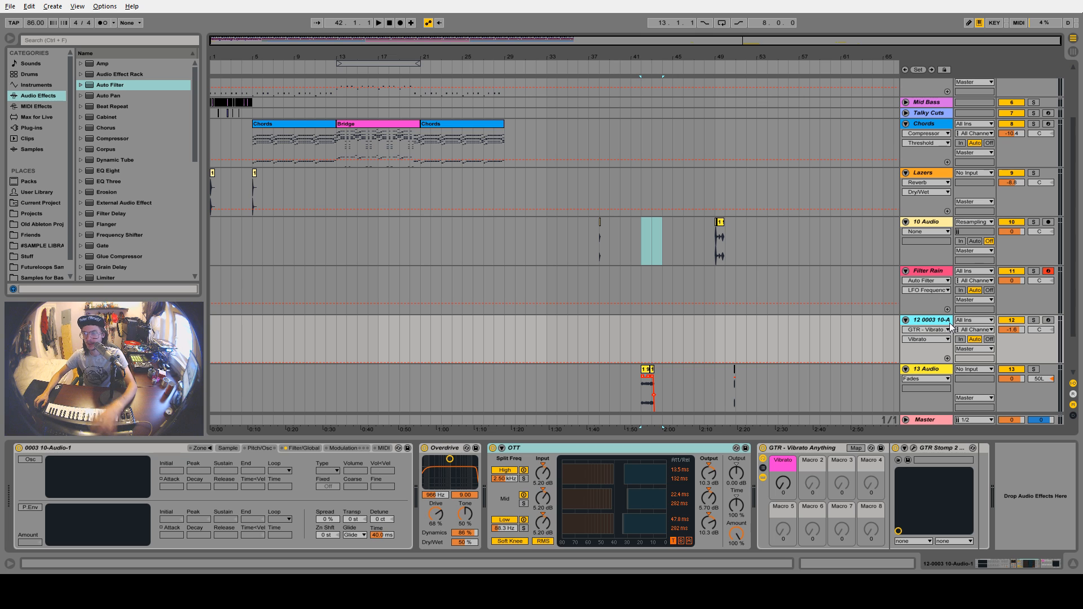
right_click(924, 320)
left_click(960, 366)
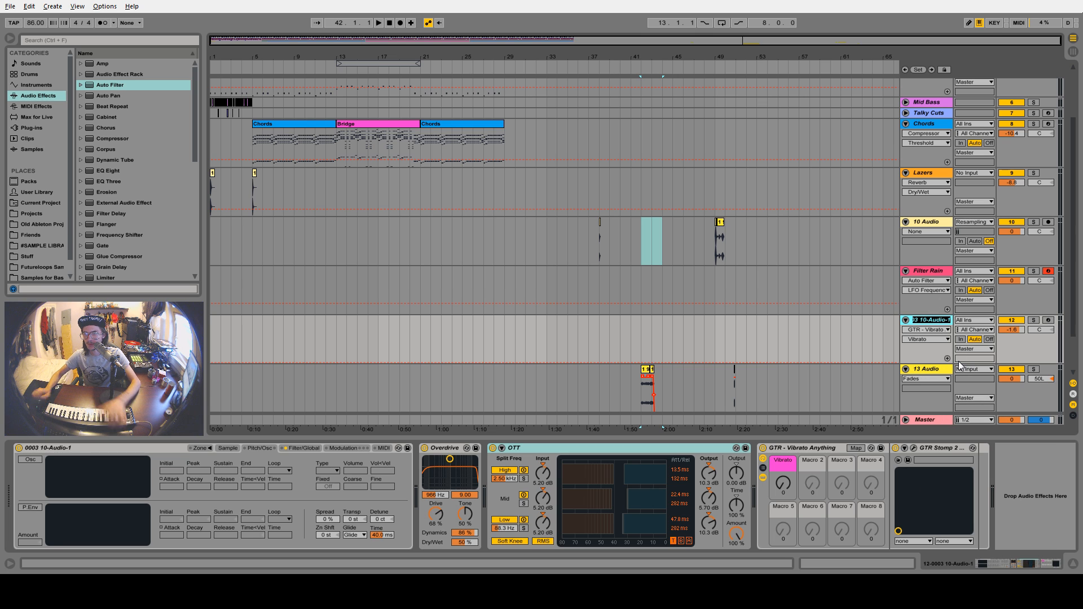
type("Solo In")
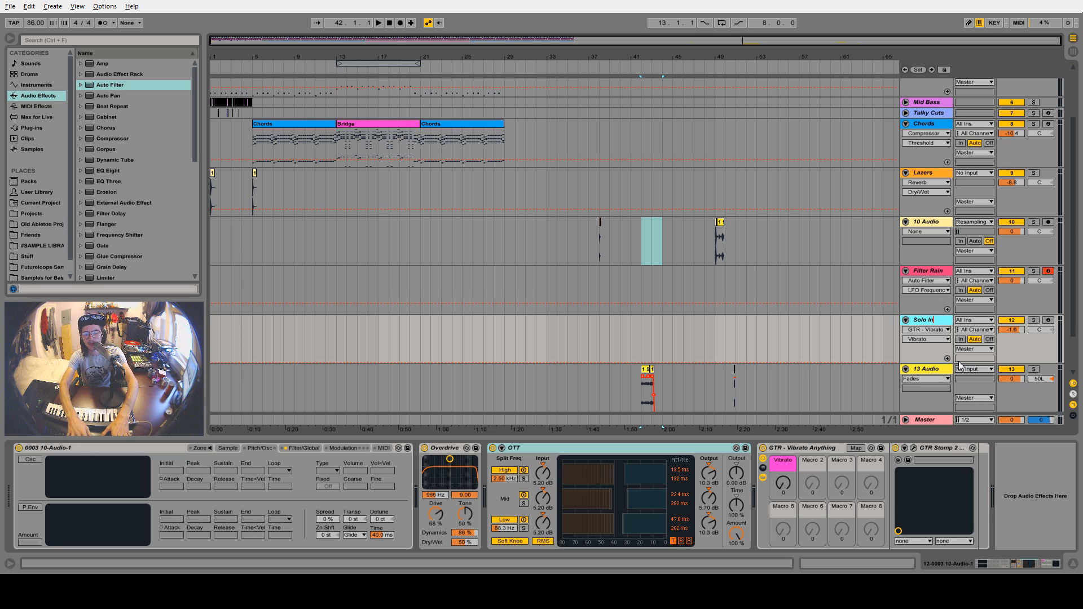
type("strument")
key("Return")
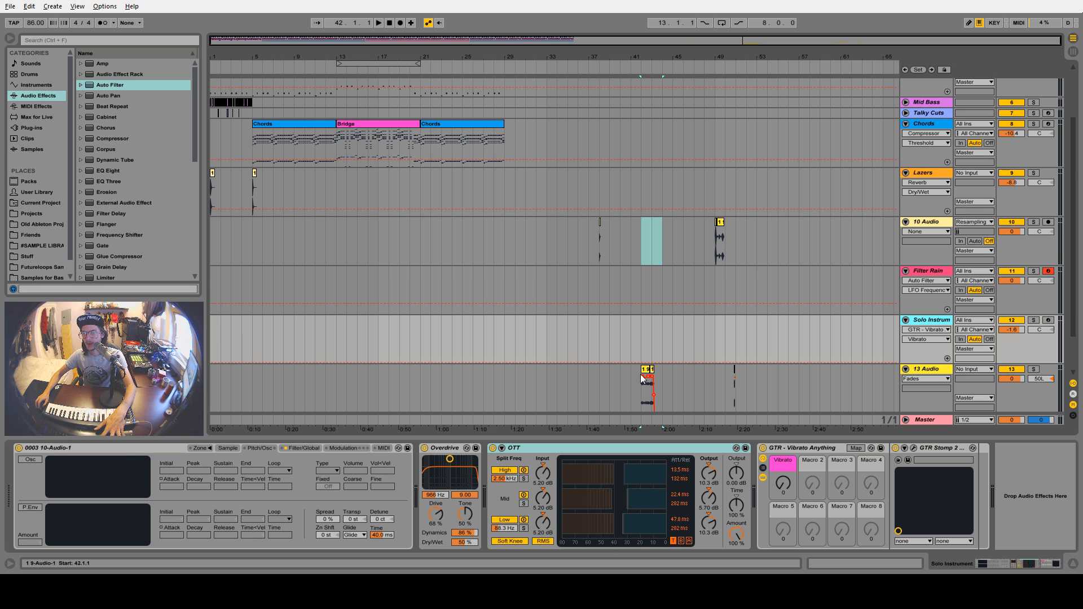
Delete the layered clips between bars 41 and 45 on 13 Audio and 14 Audio
scroll(671, 352, "down", 1)
left_click_drag(632, 339, 672, 378)
key("Delete")
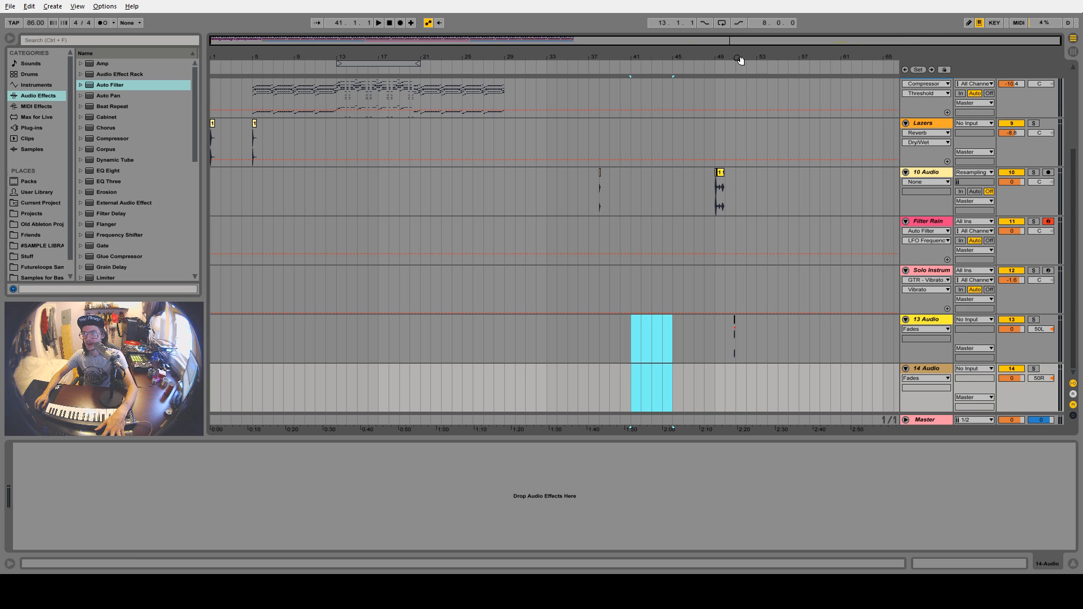
Audition the short clips near 50.4 on 13 Audio, and delete them
left_click_drag(739, 59, 687, 257)
left_click(699, 320)
key("space")
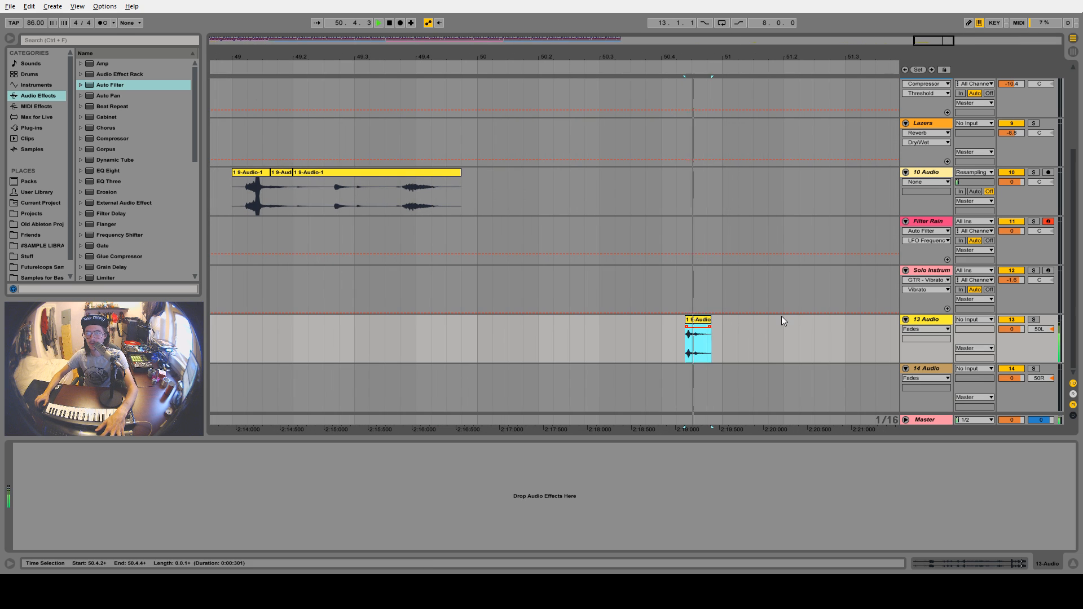
key("space")
left_click_drag(737, 336, 616, 342)
key("Delete")
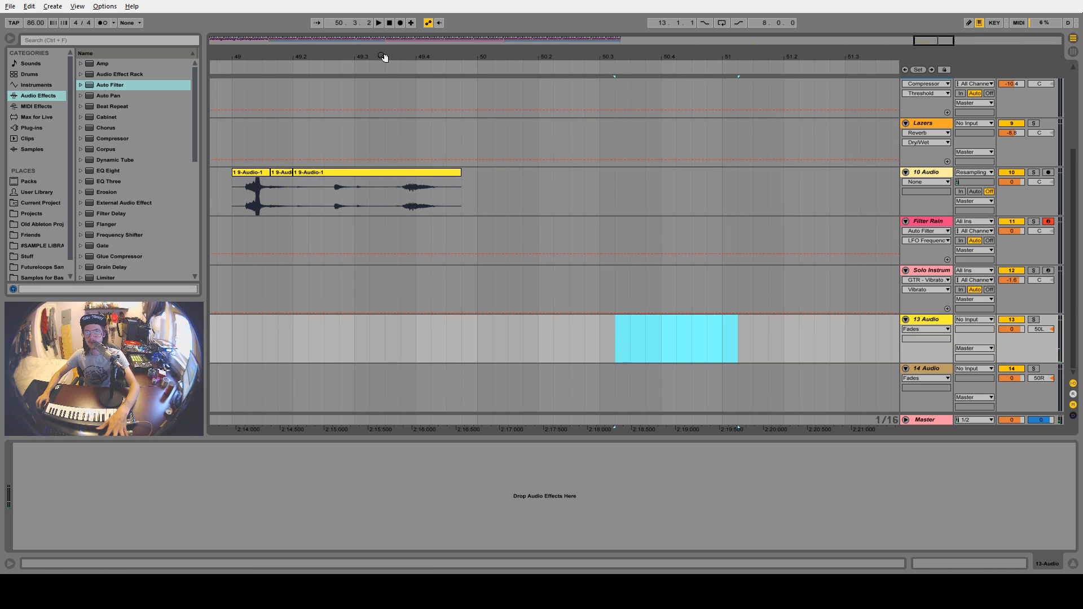
Audition the short clip at bar 38 and the clips at bar 49 on 10 Audio, playing the latter from several points
left_click_drag(384, 57, 546, 79)
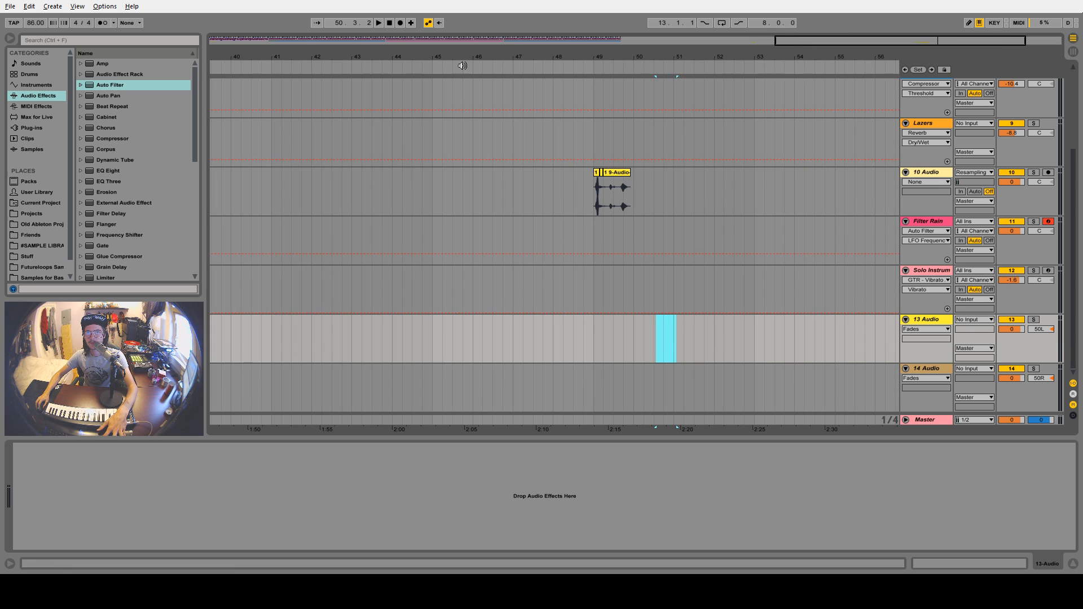
left_click_drag(463, 65, 464, 45)
left_click(651, 170)
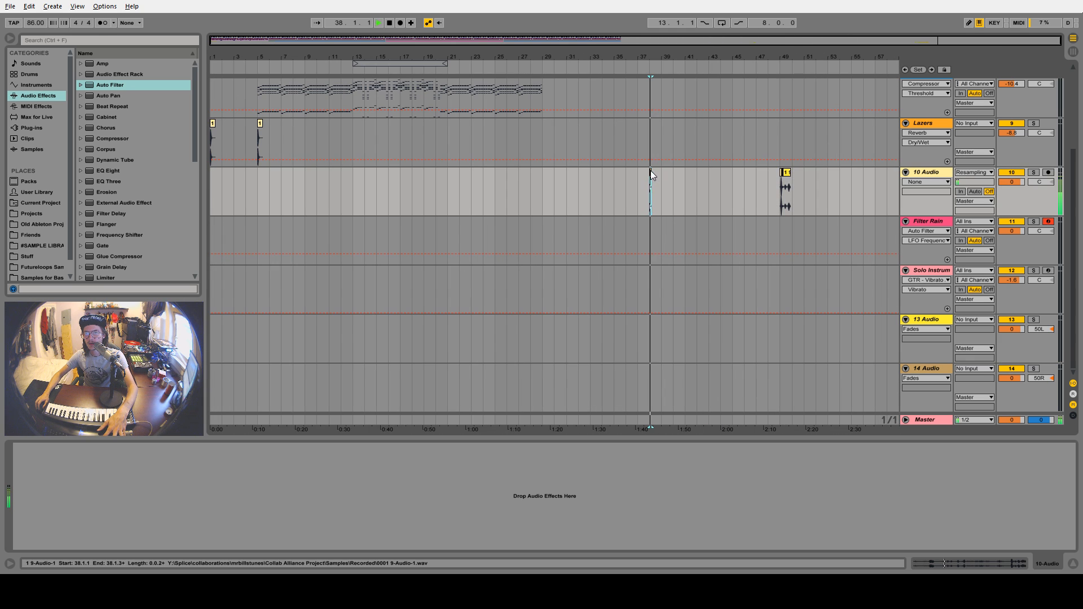
scroll(787, 170, "up", 1)
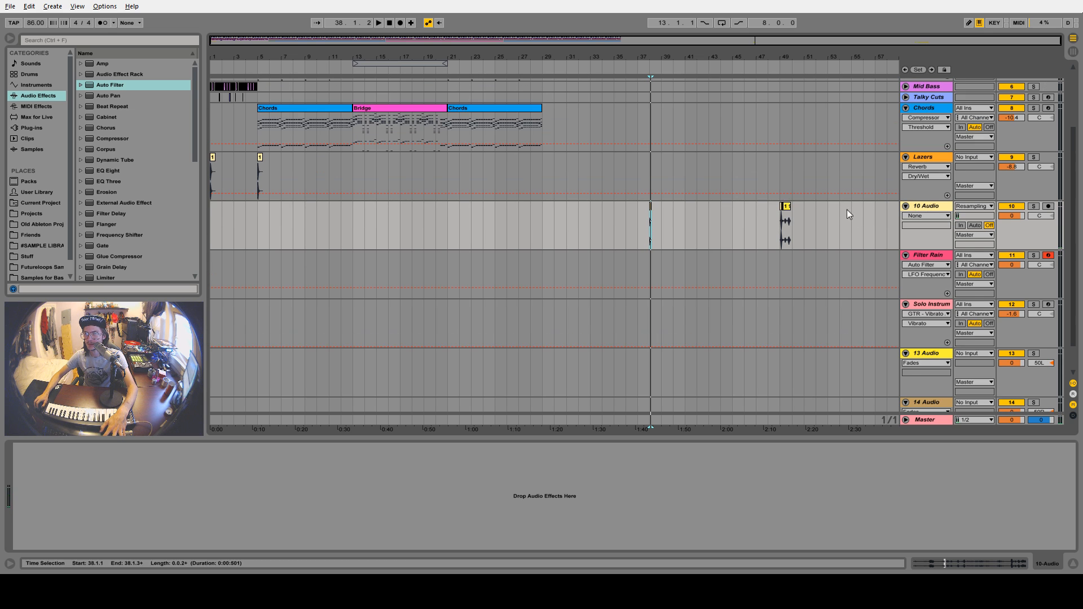
left_click_drag(797, 56, 753, 175)
left_click(741, 222)
key("space")
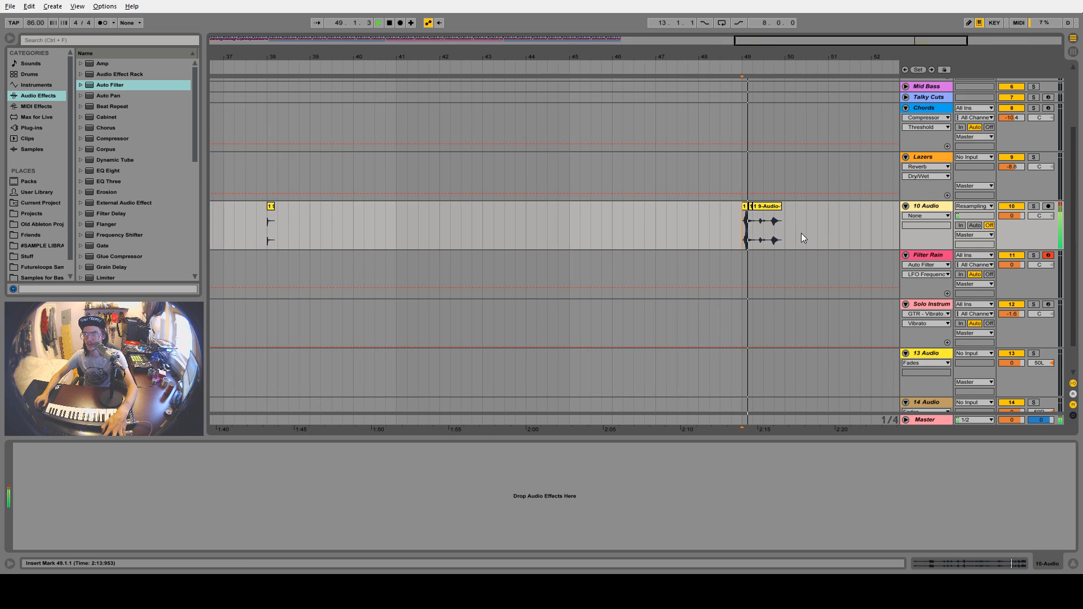
key("space")
left_click_drag(756, 59, 593, 204)
left_click(543, 234)
key("space")
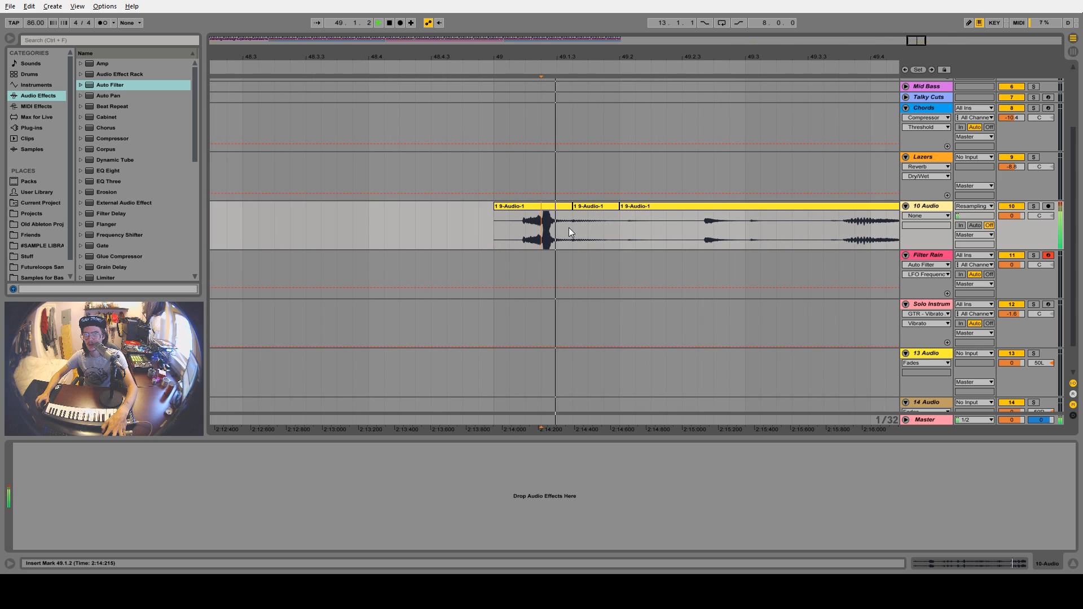
key("space")
key("space")
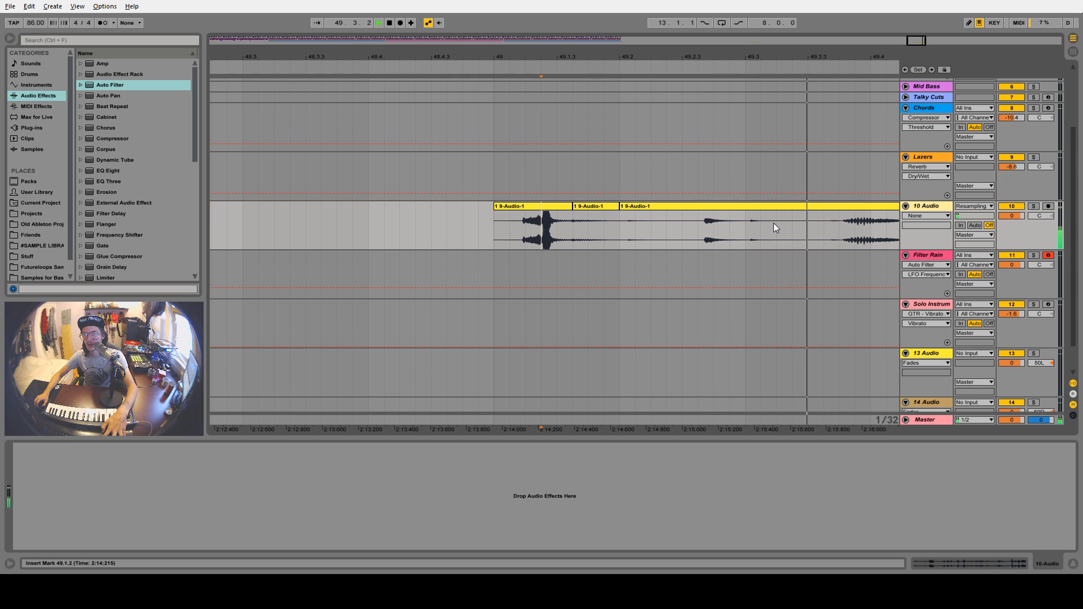
key("space")
left_click(699, 236)
key("space")
key("space")
left_click(751, 233)
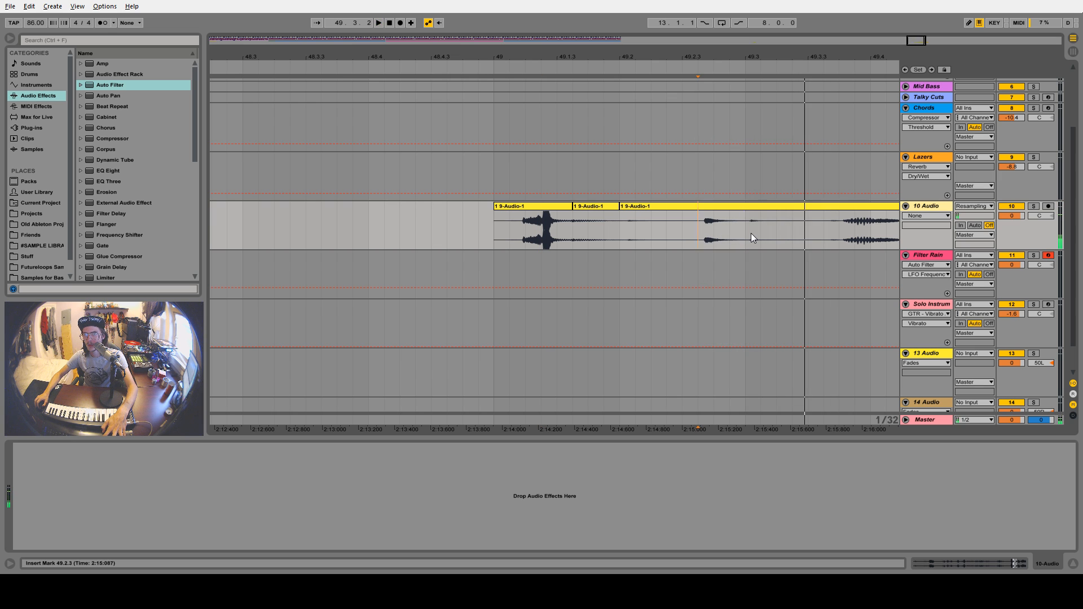
key("space")
key("space")
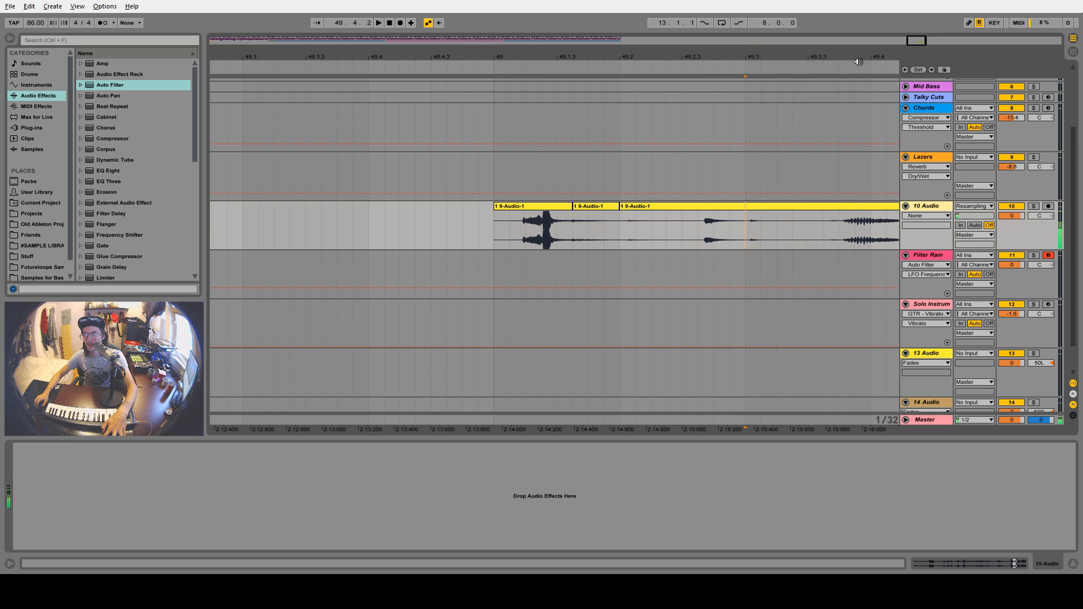
Trim the last clip of the bar 49 group on 10 Audio to end at about 49.3.3
left_click_drag(861, 59, 723, 169)
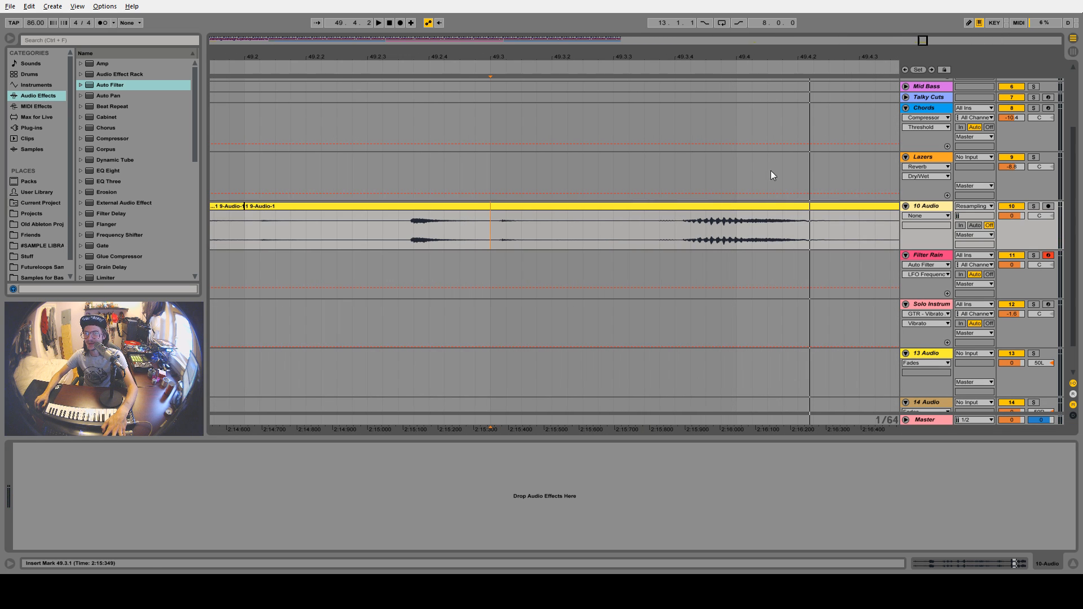
left_click_drag(795, 52, 716, 14)
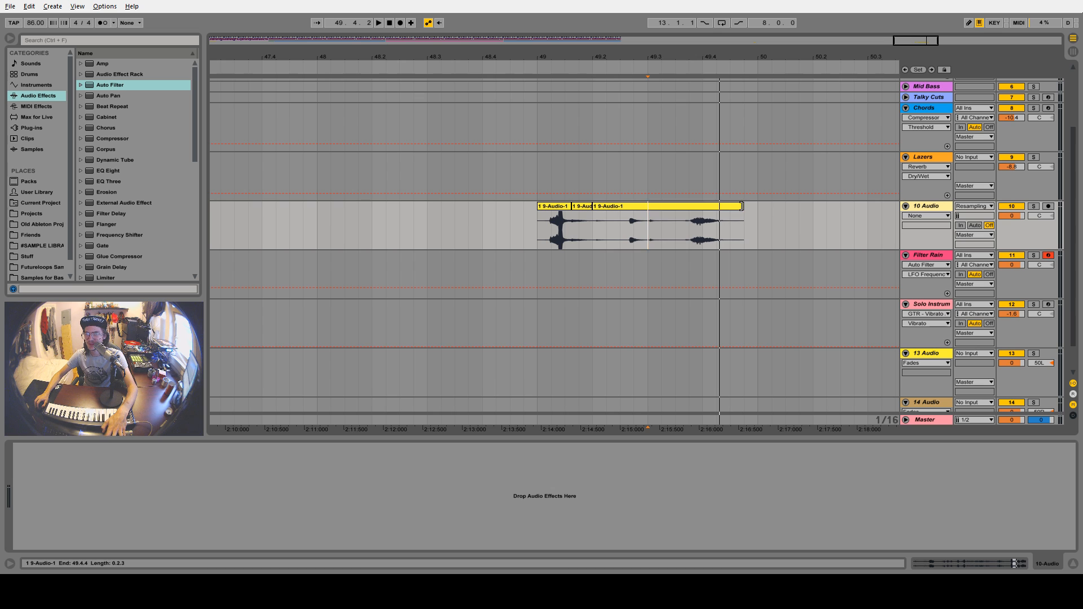
left_click_drag(741, 206, 694, 206)
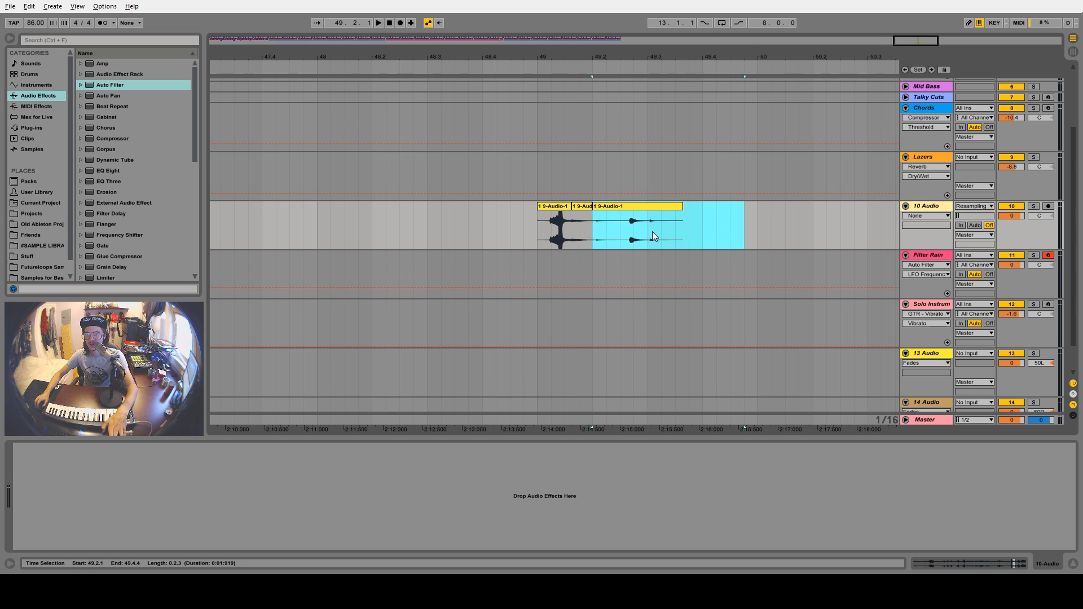
Audition the quiet hit between about 49.2.3 and 49.3 on 10 Audio from several start points
left_click(648, 232)
left_click(632, 228)
key("space")
key("space")
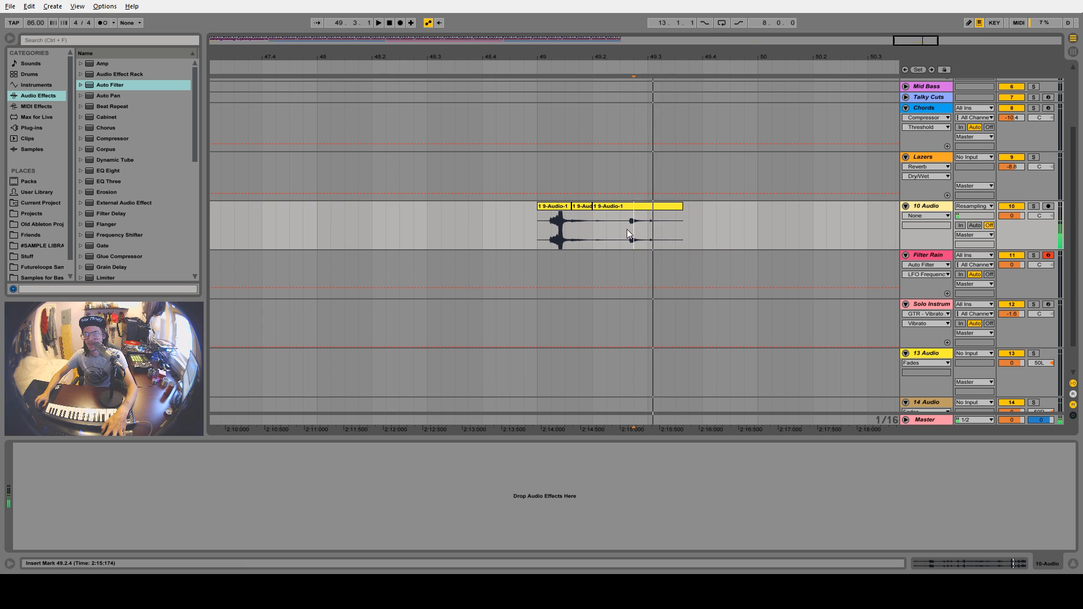
left_click(625, 229)
key("space")
key("space")
key("space")
key("space")
key("space")
key("space")
key("space")
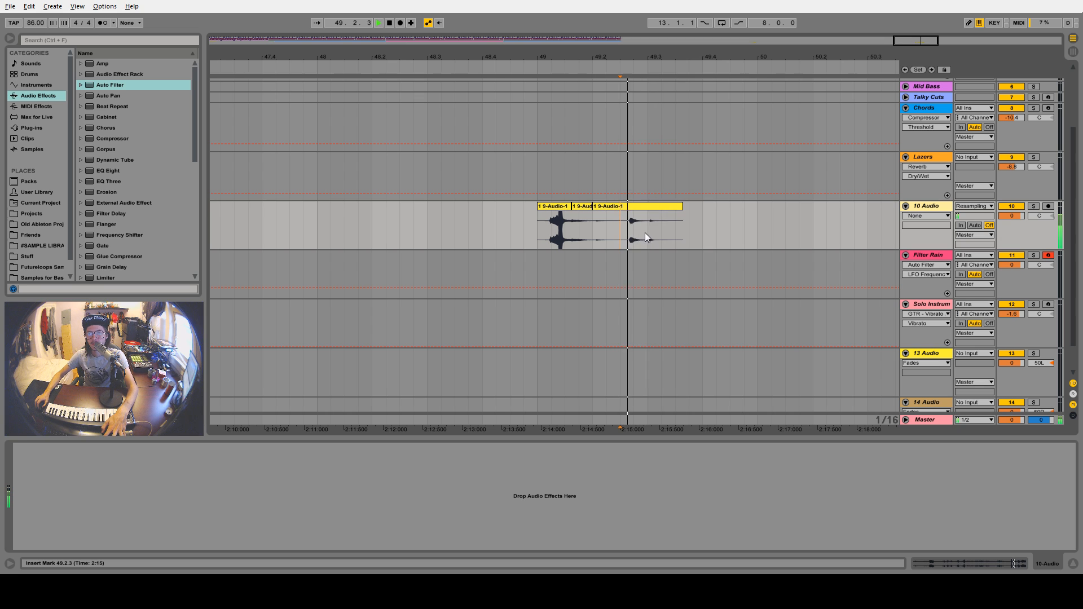
key("space")
Split out the quiet hit on 10 Audio as its own clip, from its transient at about 49.2.3 to about 49.3.1
left_click_drag(644, 57, 630, 90)
left_click(569, 229)
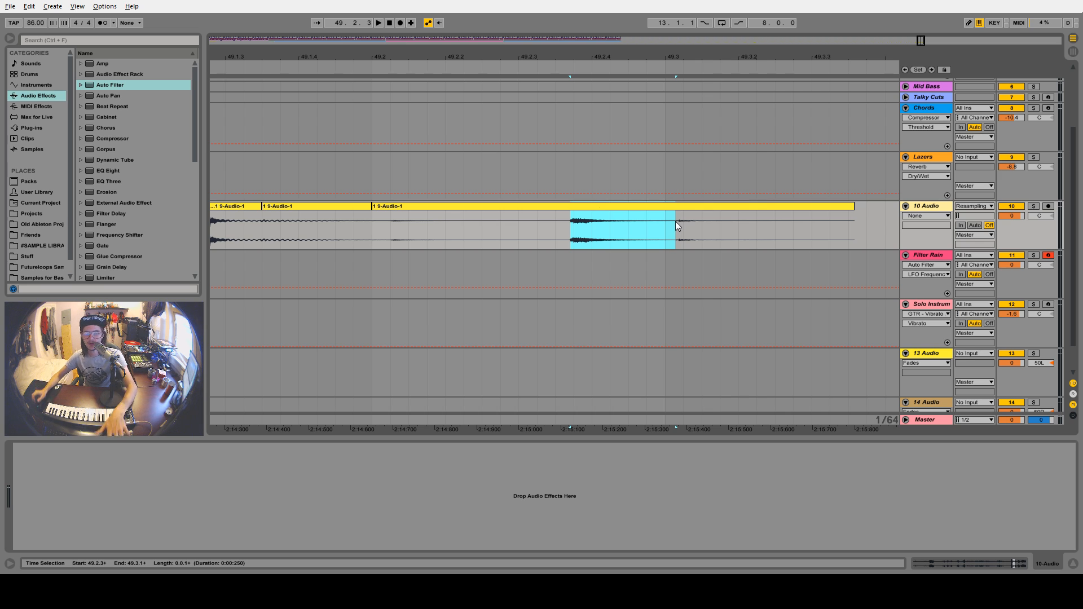
key("ctrl+e")
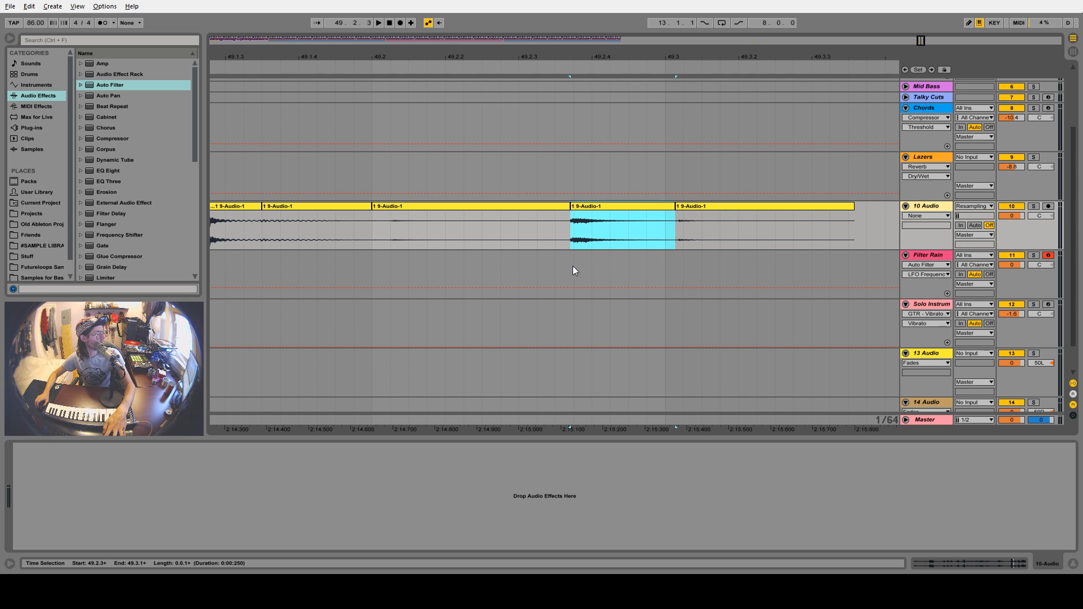
Audition the loud burst just after 49.1.2 on 10 Audio, and split the clip at its transient
left_click_drag(663, 71, 663, 57)
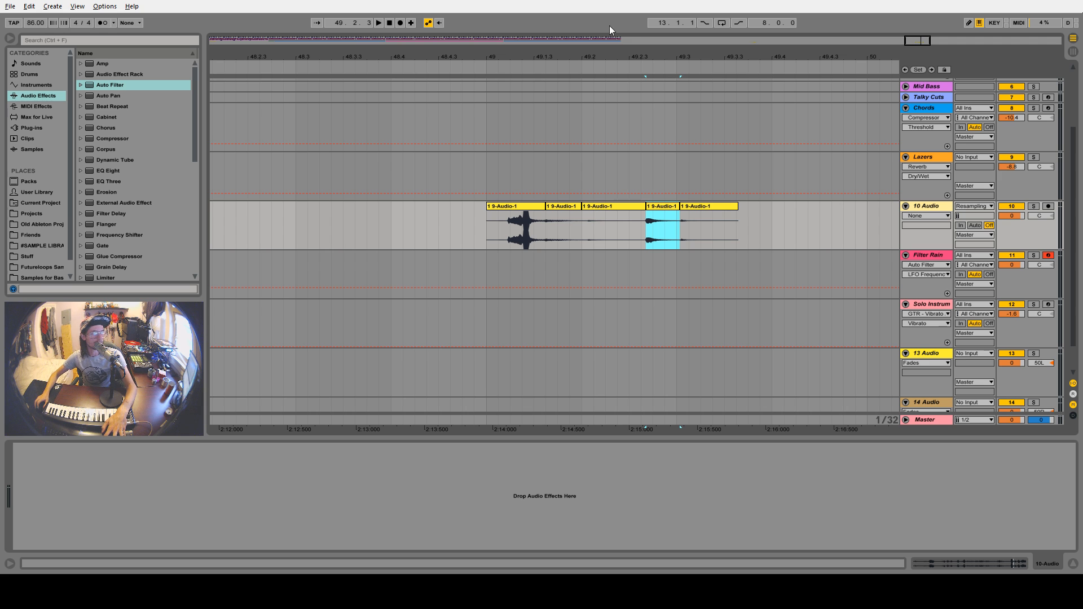
left_click_drag(489, 59, 512, 101)
key("space")
left_click(497, 227)
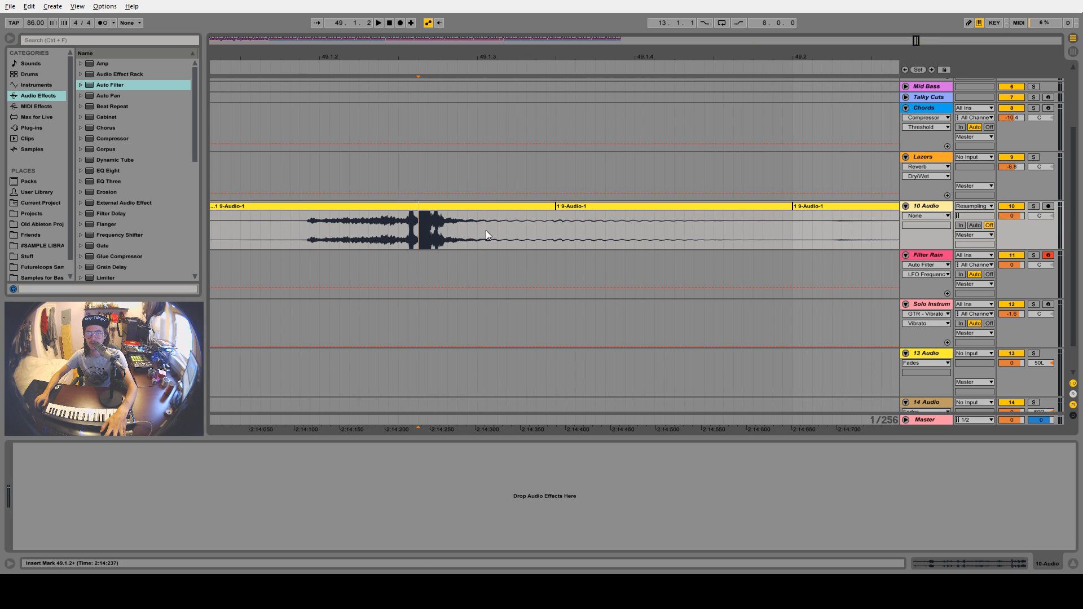
key("space")
left_click(410, 240)
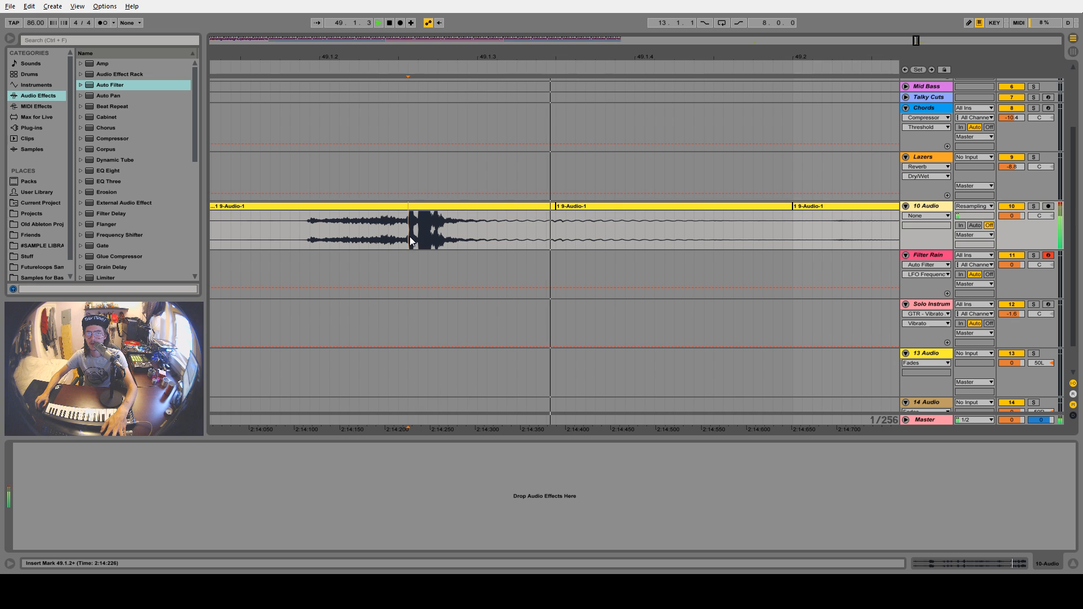
key("ctrl+e")
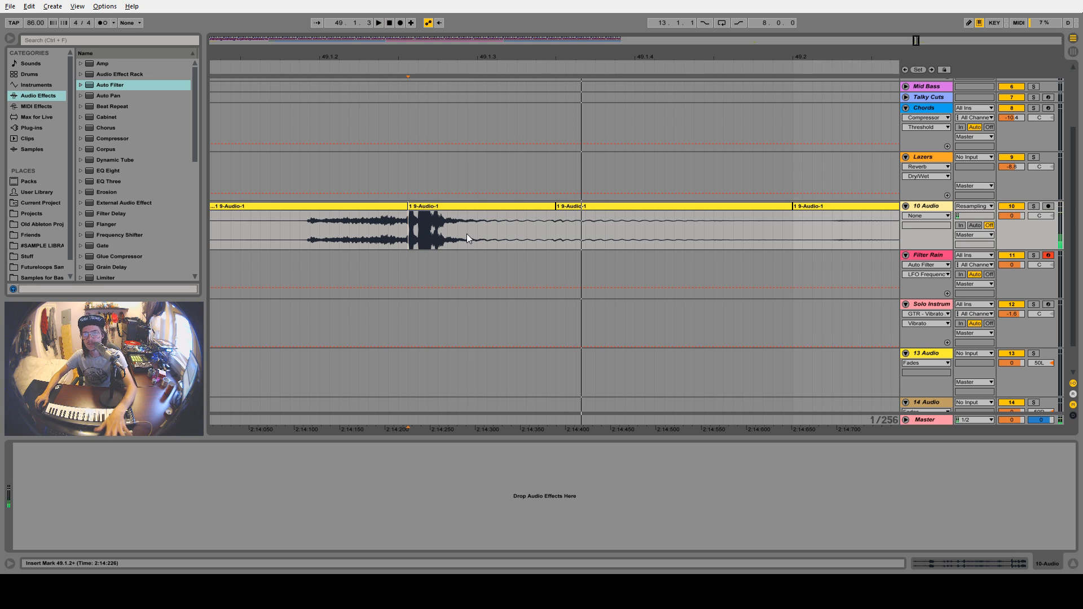
Trim the start of the clip after the loud burst to about 49.1.4, and give the burst clip a long fade-out
left_click_drag(557, 207, 714, 209)
left_click(516, 208)
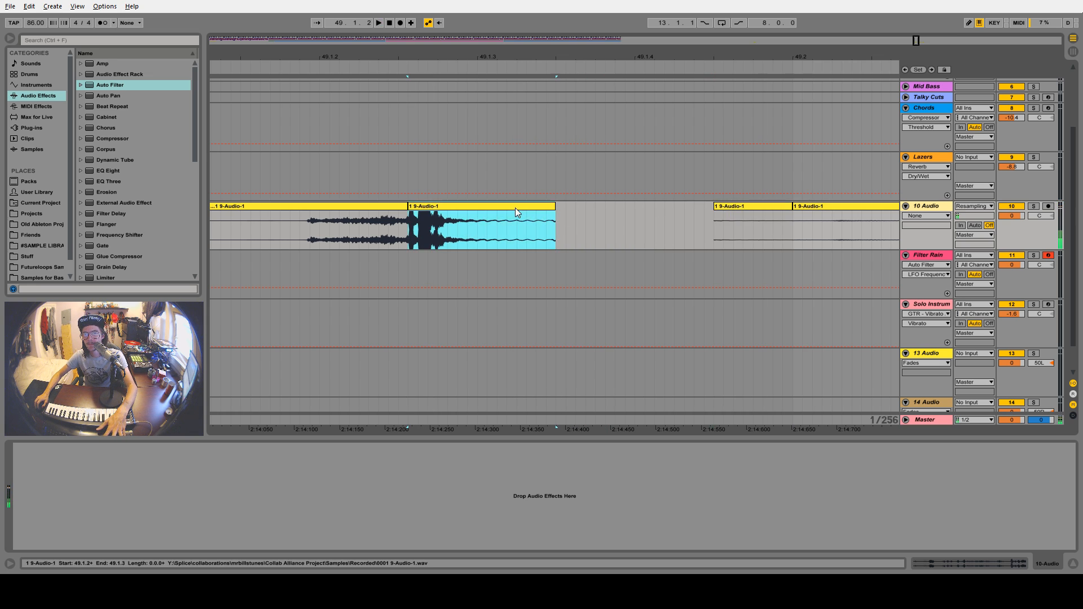
left_click(926, 215)
left_click(925, 226)
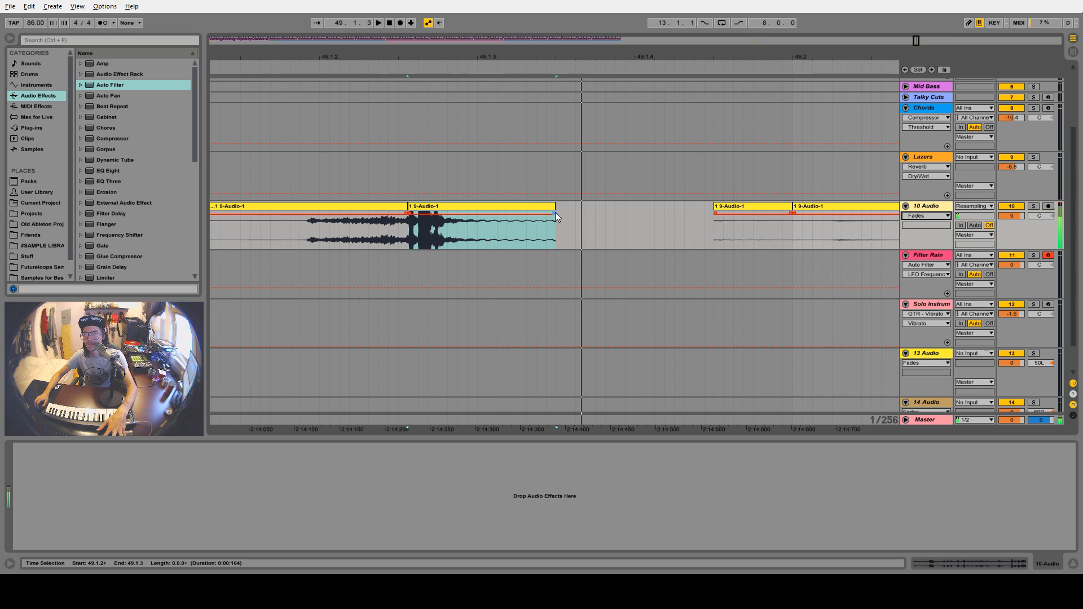
left_click_drag(555, 213, 460, 217)
Split the clip before the loud burst where its sound begins, delete the silent front part, and play the remainder
left_click(394, 208)
key("space")
key("space")
key("space")
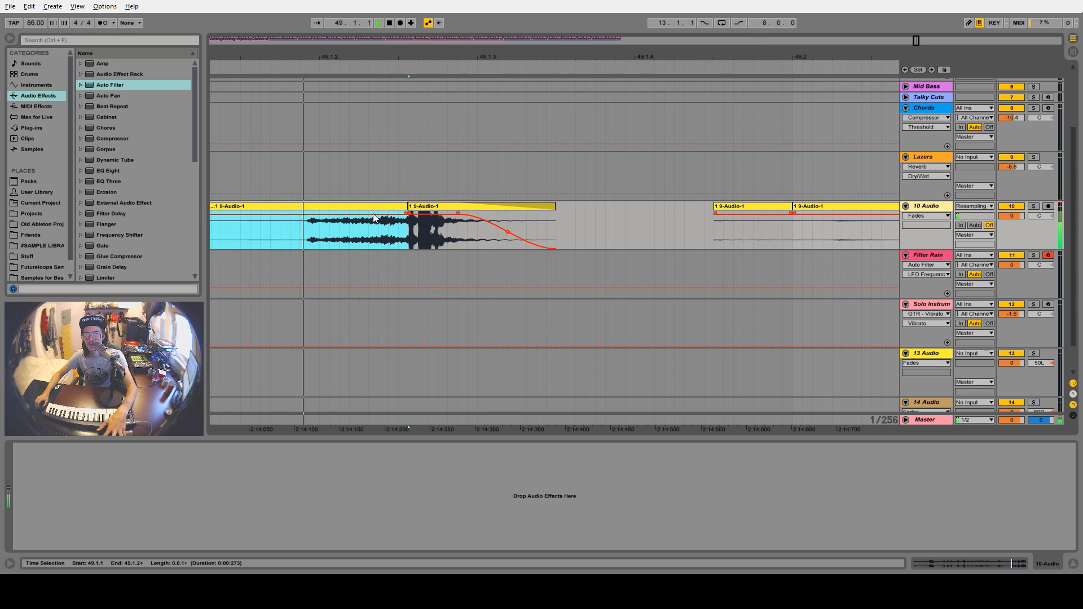
left_click(306, 226)
key("ctrl+e")
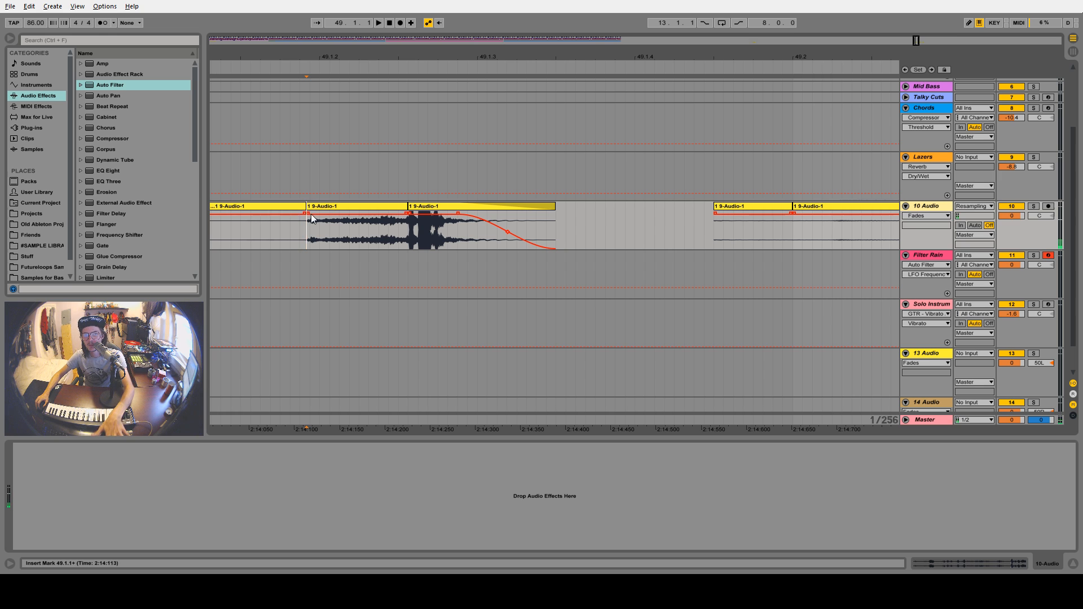
left_click(298, 208)
key("Delete")
left_click(341, 206)
key("space")
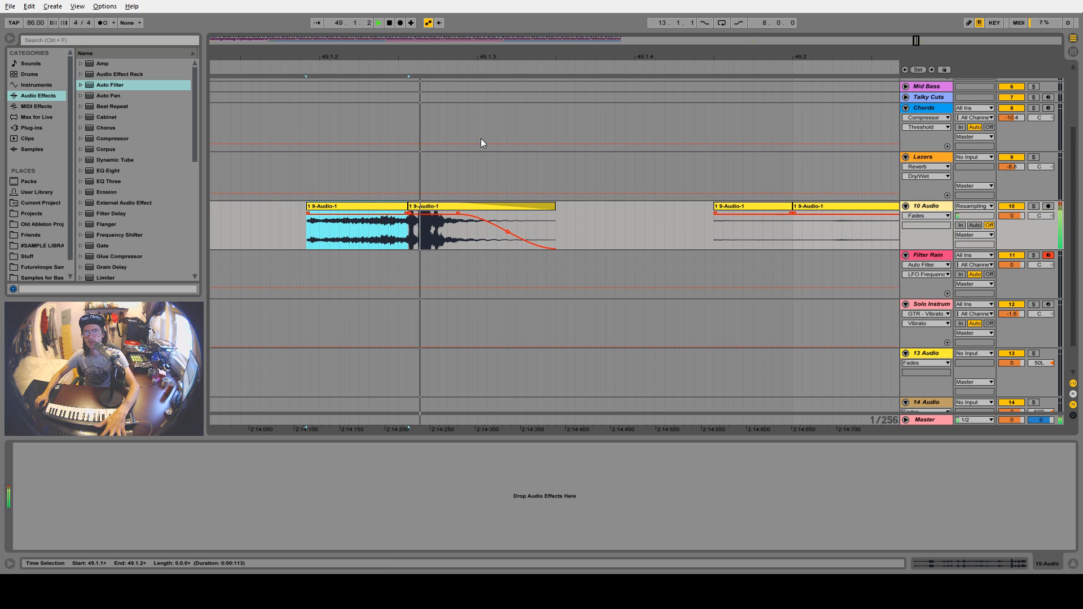
Delete the two near-silent clips between about 49.1.4 and 49.2.3 on 10 Audio
left_click_drag(481, 54, 482, 45)
left_click(535, 206)
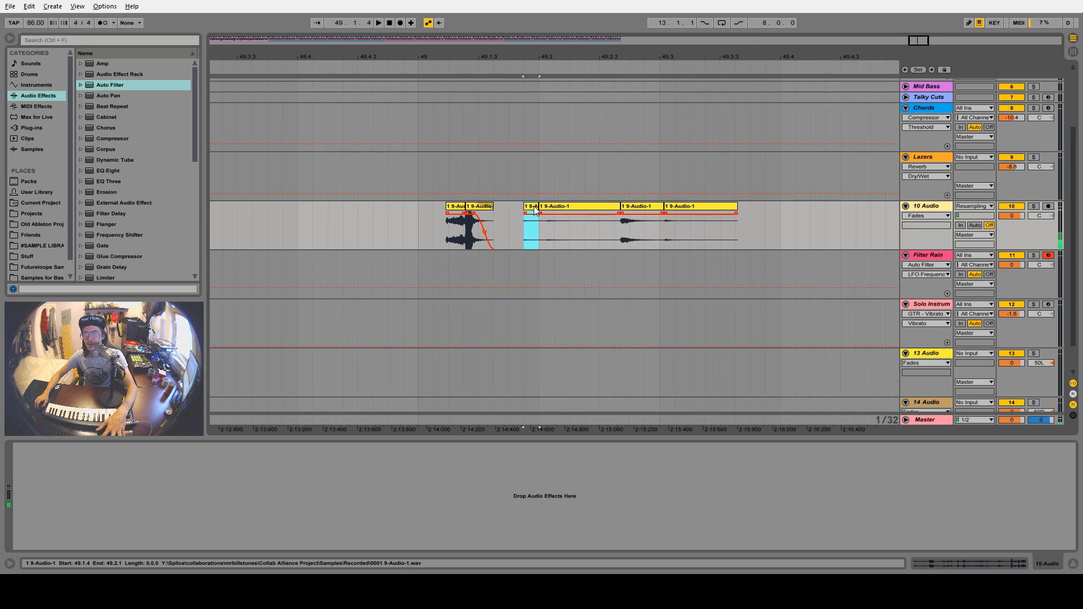
key("space")
left_click(581, 205, "shift")
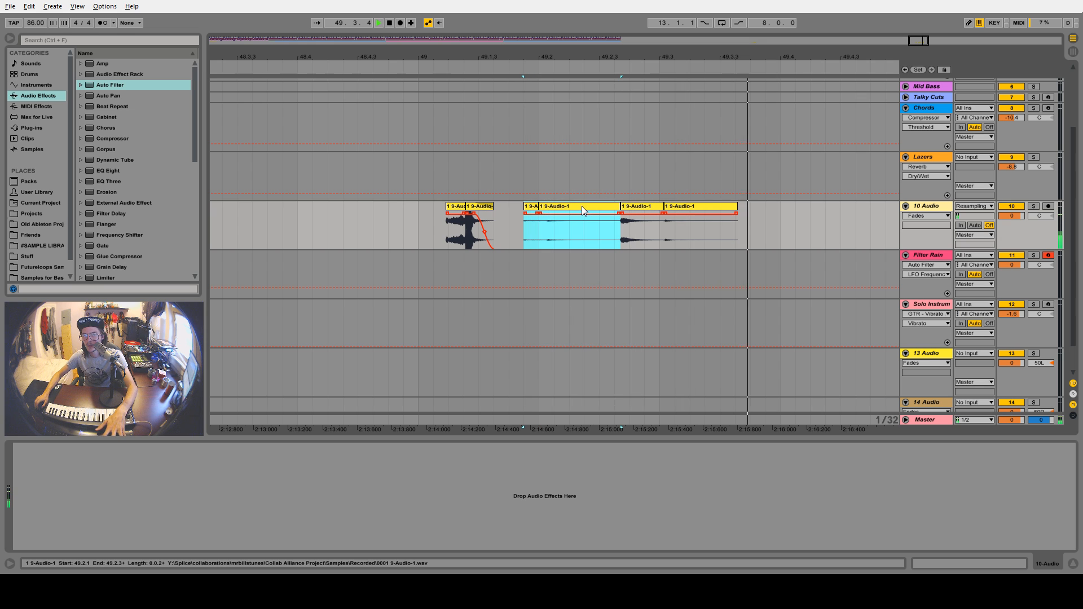
key("Delete")
Move the start marker of the last bar 49 clip onto its transient, and raise the clip gain to 24.0 dB
key("space")
left_click(696, 207)
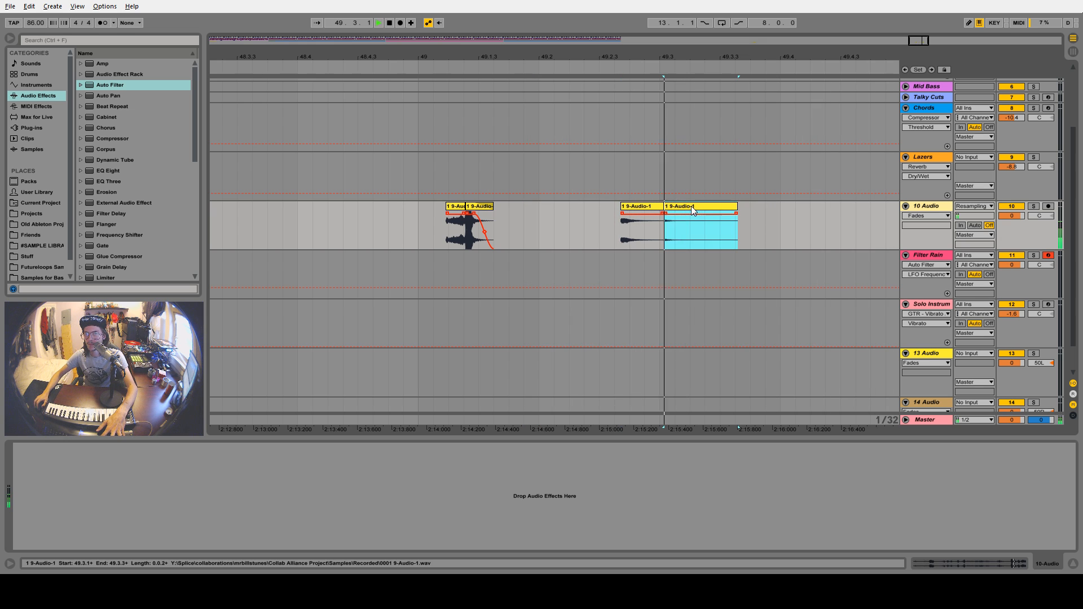
double_click(686, 205)
left_click_drag(271, 482, 308, 538)
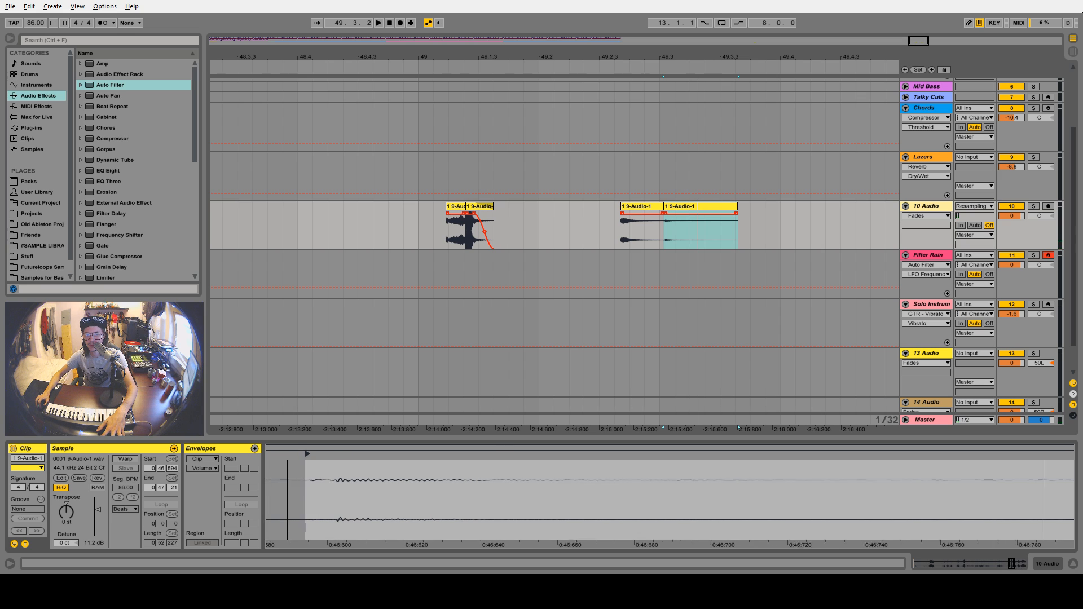
left_click_drag(308, 454, 337, 453)
key("space")
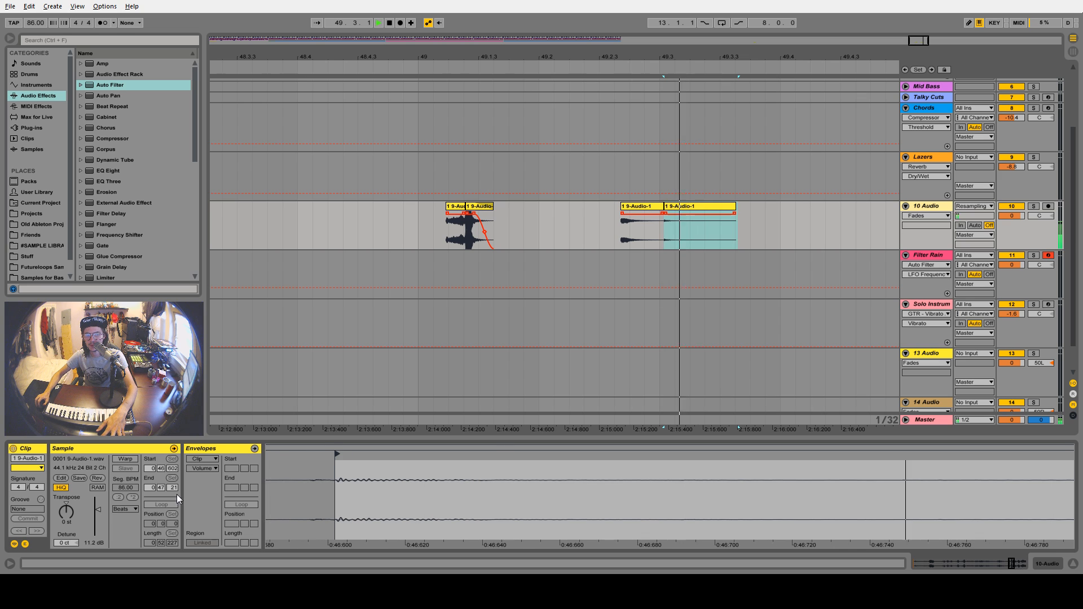
left_click_drag(99, 512, 99, 498)
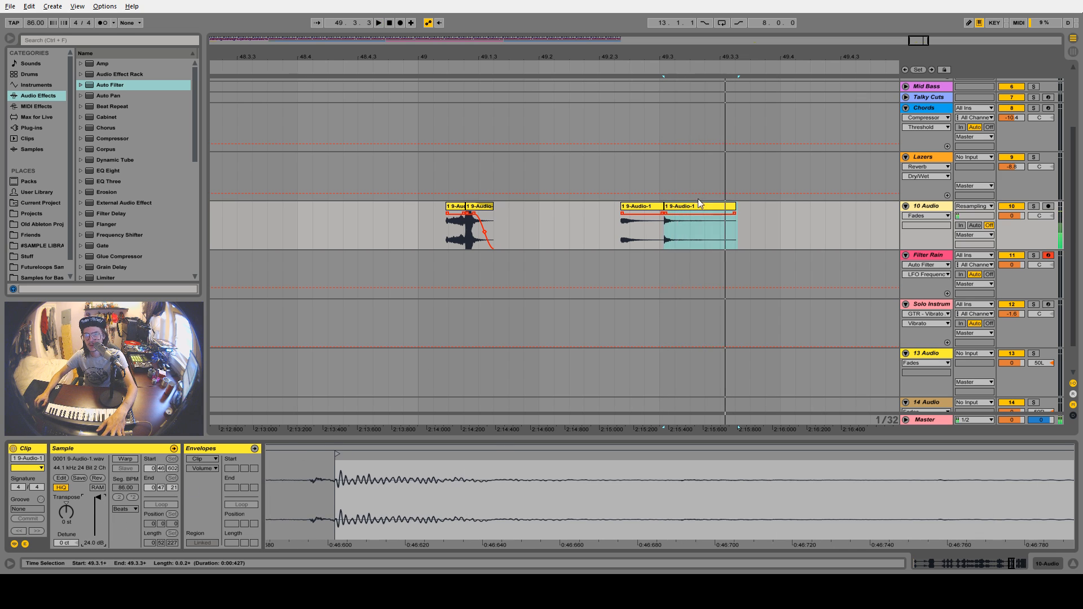
Shorten the boosted last clip to just its hit, and give it a fade-out
left_click_drag(735, 207, 676, 213)
key("space")
left_click(674, 214)
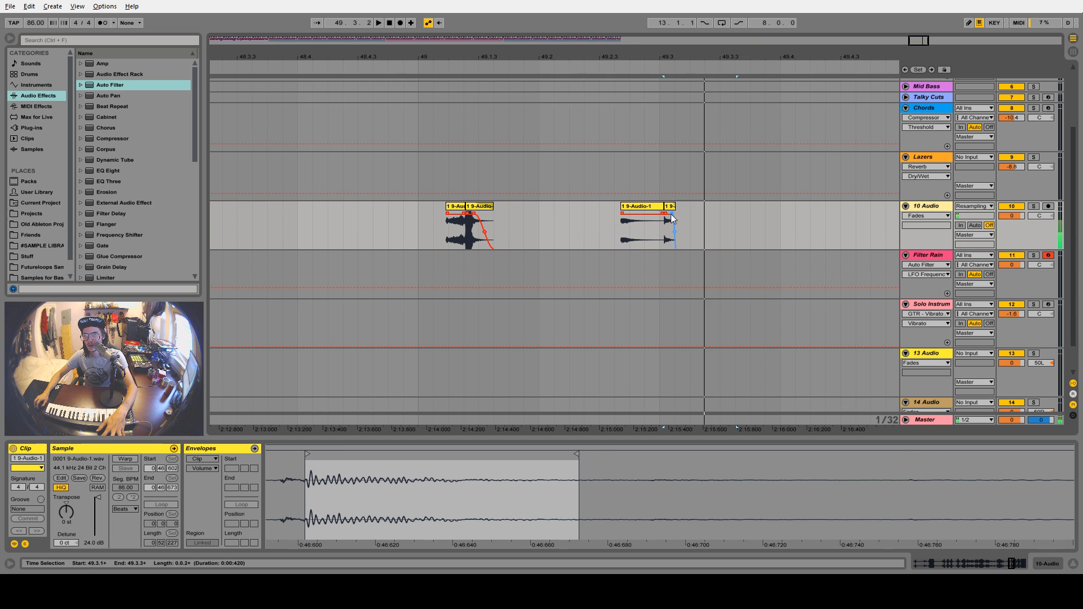
Move the clip at 49.2.3 on 10 Audio back to about 49.2.2, and give it a fade-out over its tail
left_click(647, 209)
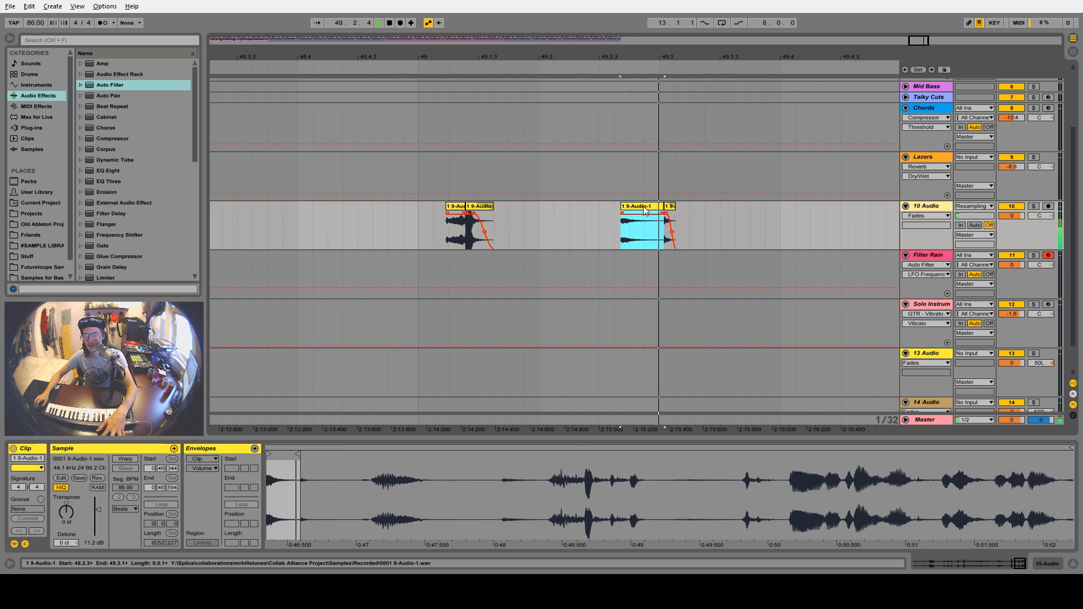
mouse_move(647, 210)
left_mouse_down()
mouse_move(593, 213)
mouse_move(628, 206)
mouse_move(605, 213)
left_mouse_up()
key("space")
key("space")
key("space")
key("space")
key("space")
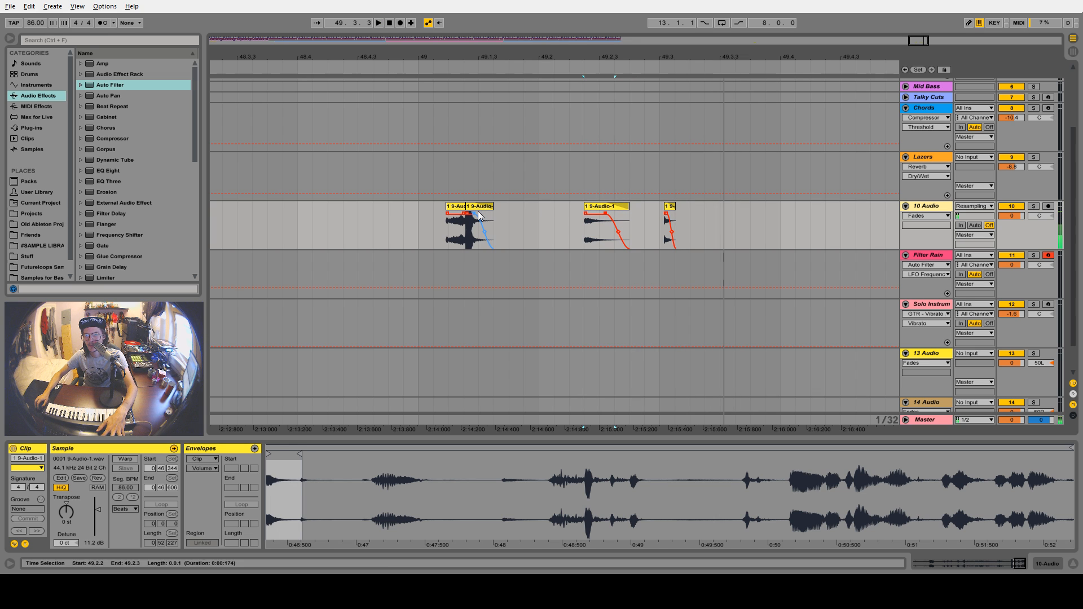
Audition the bar 38 clip on 10 Audio, raise its gain to 16.8 dB, and move its start marker onto the transient
left_click(463, 206)
left_click_drag(476, 56, 476, 8)
key("space")
left_click(440, 206)
key("space")
key("space")
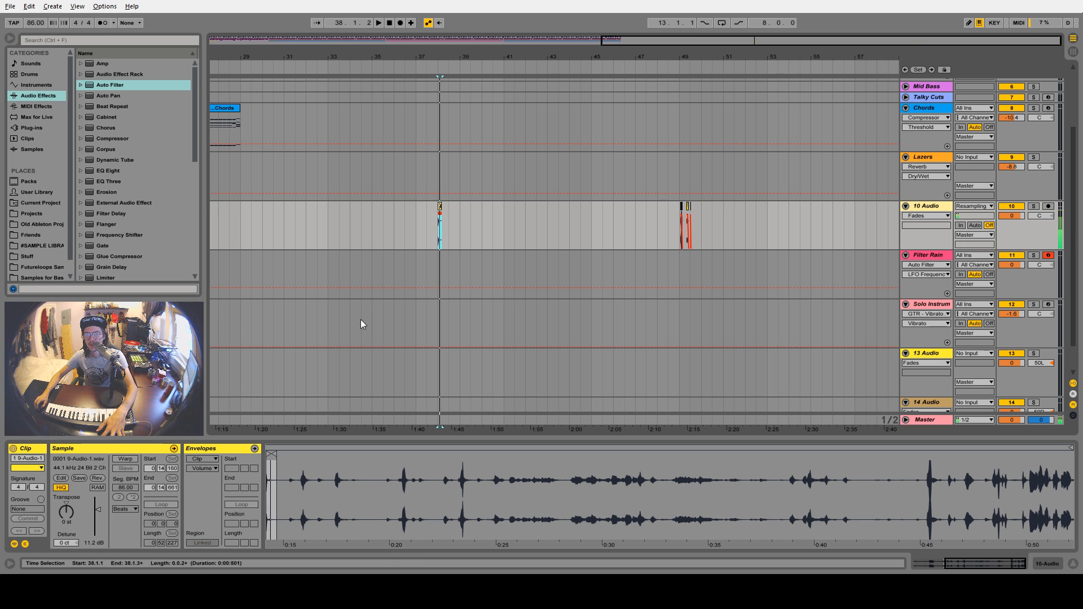
key("space")
key("space")
left_click_drag(107, 522, 107, 507)
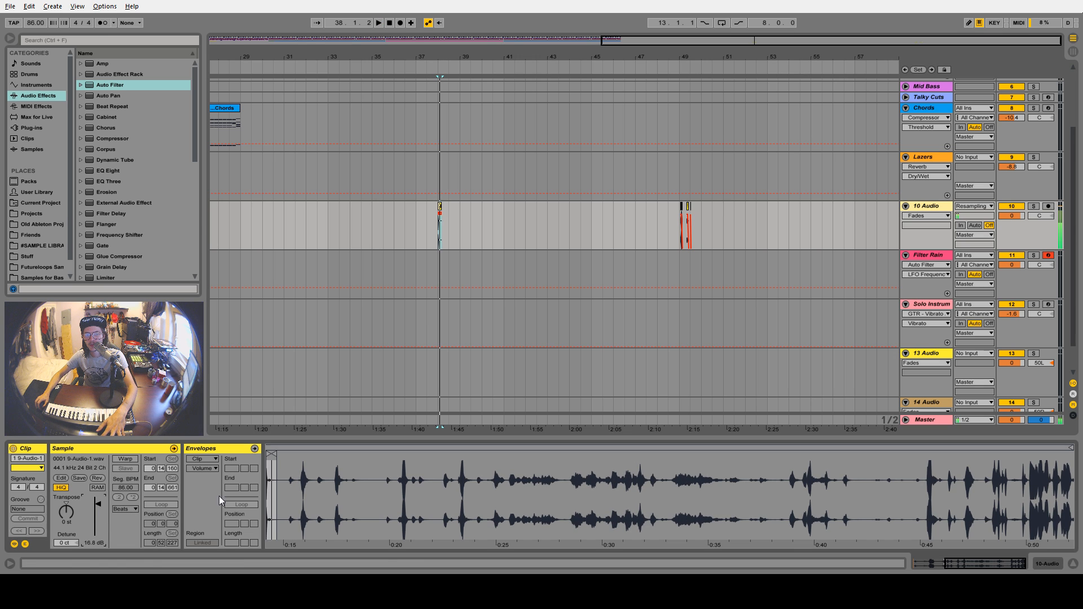
mouse_move(275, 478)
left_mouse_down()
mouse_move(395, 488)
mouse_move(438, 452)
left_mouse_up()
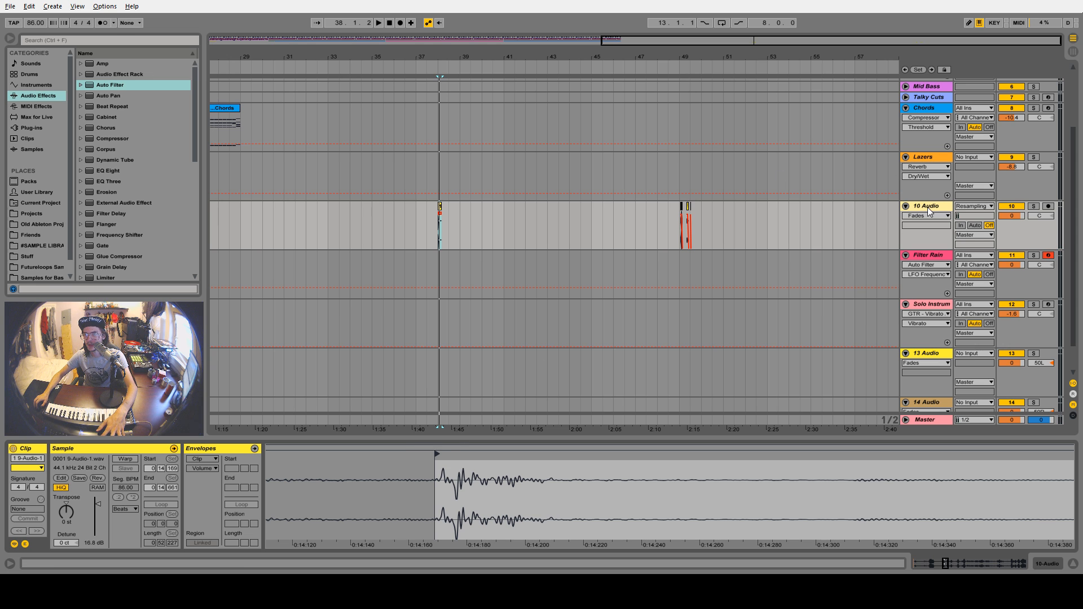
Insert a new MIDI track below 10 Audio, and load an empty Drum Rack onto it
key("ctrl+shift+t")
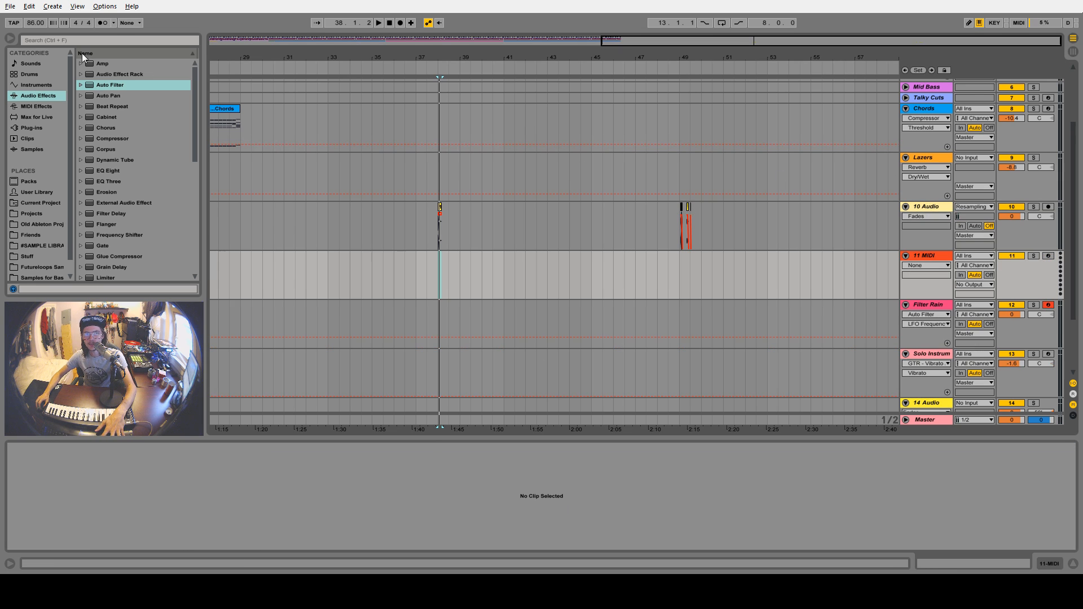
left_click(31, 74)
left_click_drag(102, 74, 259, 202)
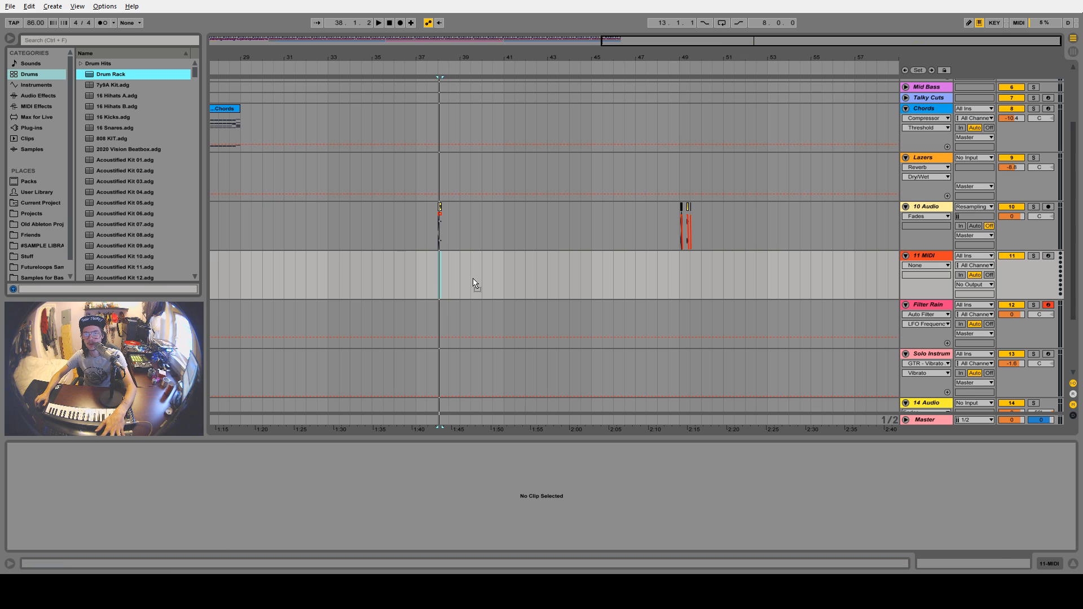
left_click_drag(474, 283, 517, 265)
Load the bar 38 clip onto Drum Rack pad C1, and delete the clip from 10 Audio
left_click_drag(441, 58, 442, 70)
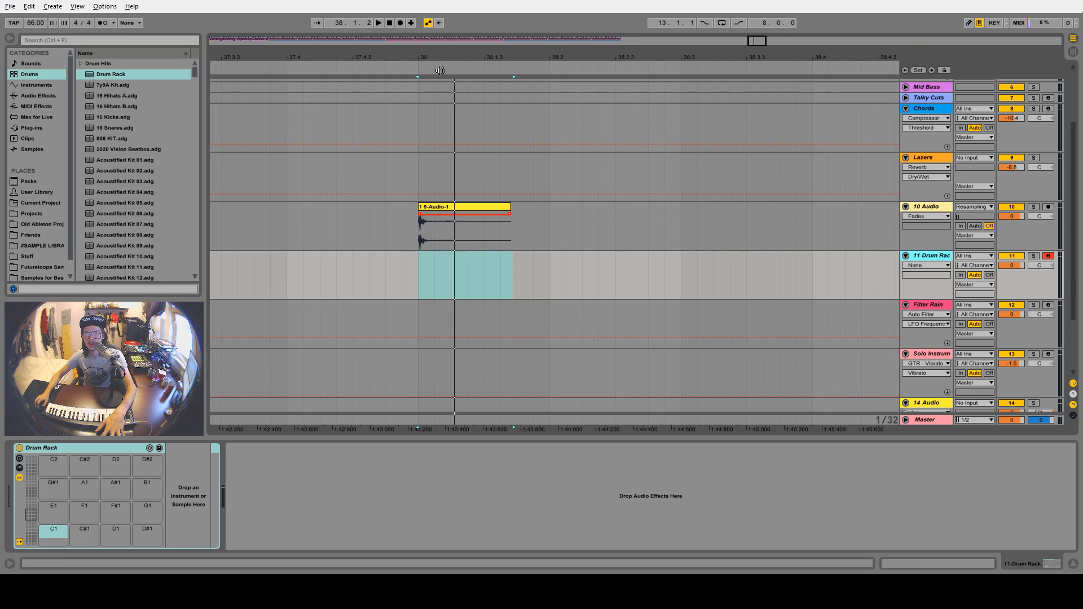
left_click_drag(452, 207, 120, 514)
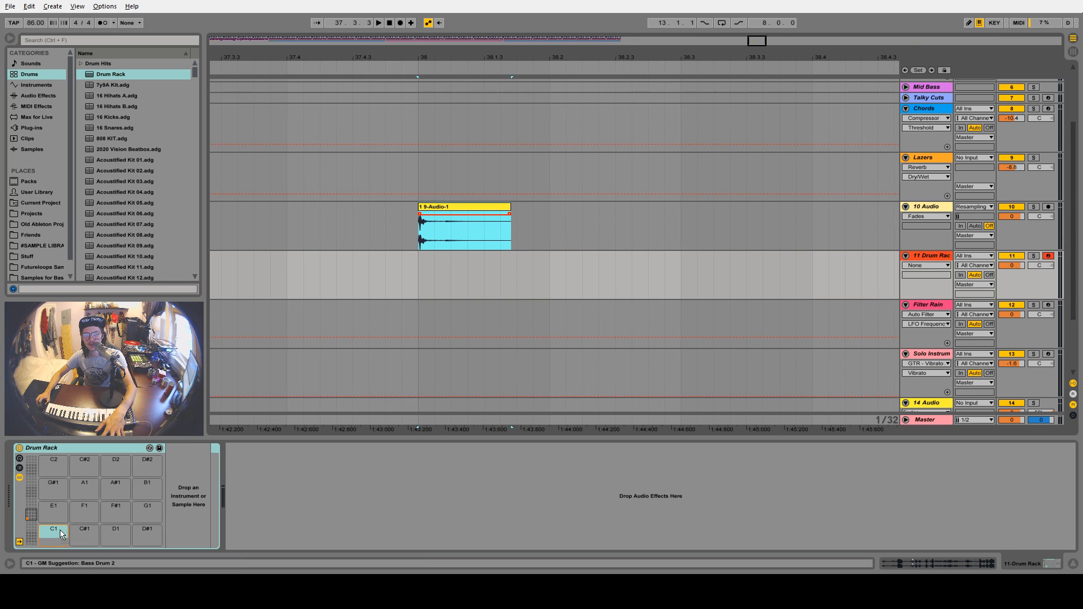
left_click_drag(62, 534, 60, 533)
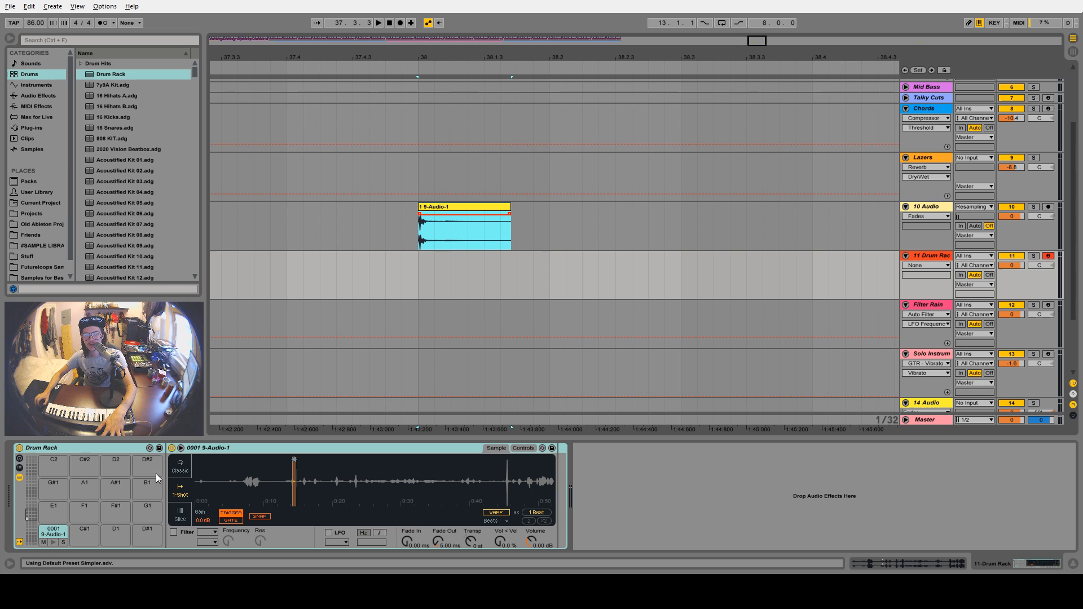
left_click(493, 207)
key("Delete")
left_click_drag(602, 58, 342, 14)
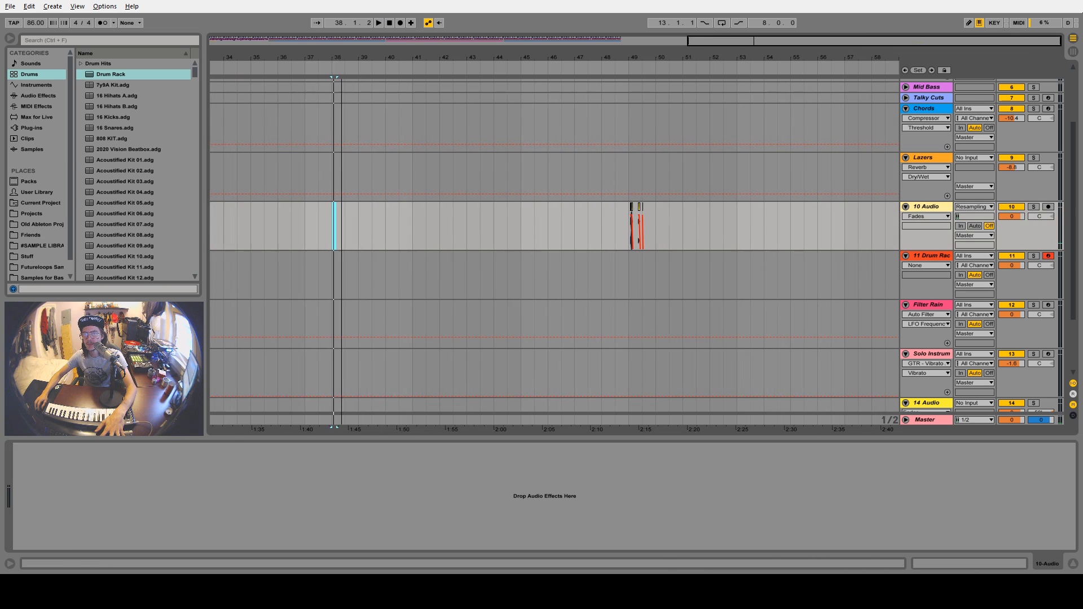
Load the bar 49 clips onto Drum Rack pads: loud burst on C#1, third clip on D1, last on D#1, first on F1
left_click_drag(644, 59, 651, 129)
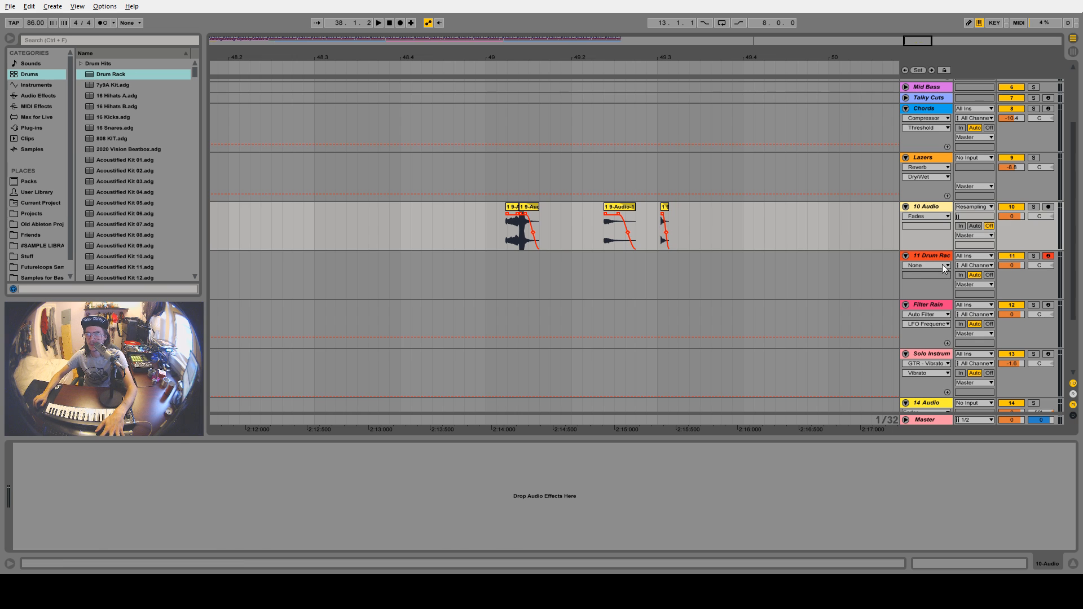
left_click(889, 258)
left_click_drag(524, 210, 84, 536)
left_click_drag(616, 213, 115, 536)
left_click_drag(663, 208, 234, 491)
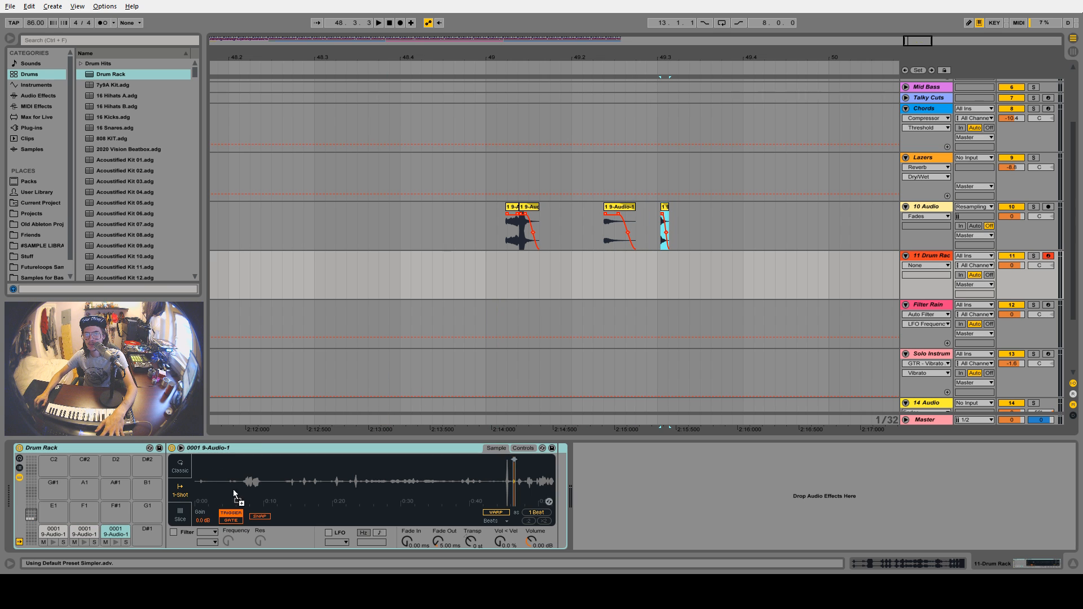
left_click_drag(148, 527, 148, 530)
left_click_drag(508, 206, 148, 464)
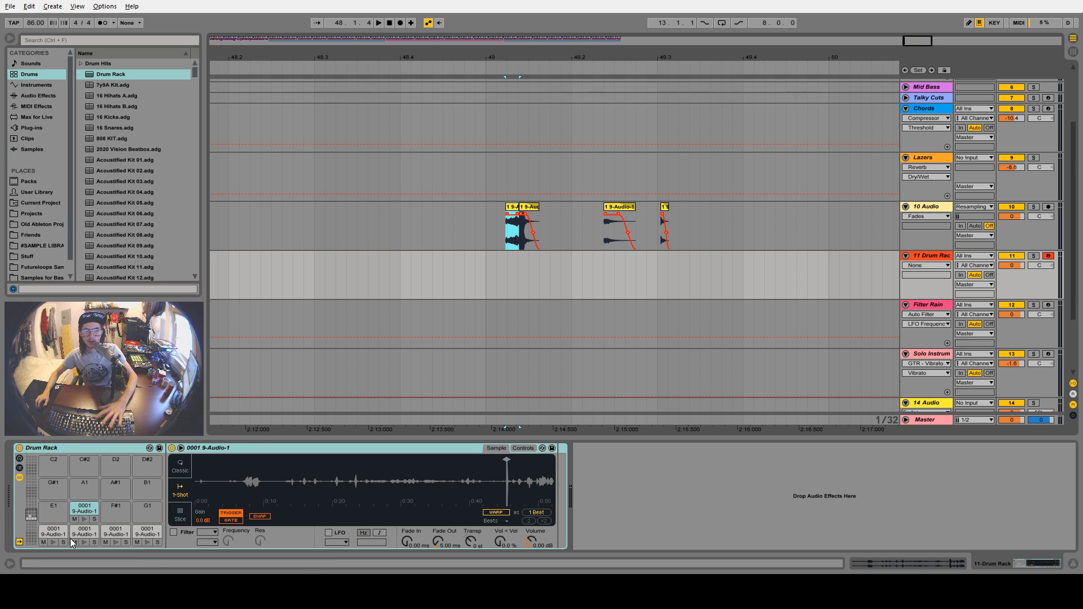
Audition the sample on Drum Rack pad C1 and show its settings
left_click(53, 540)
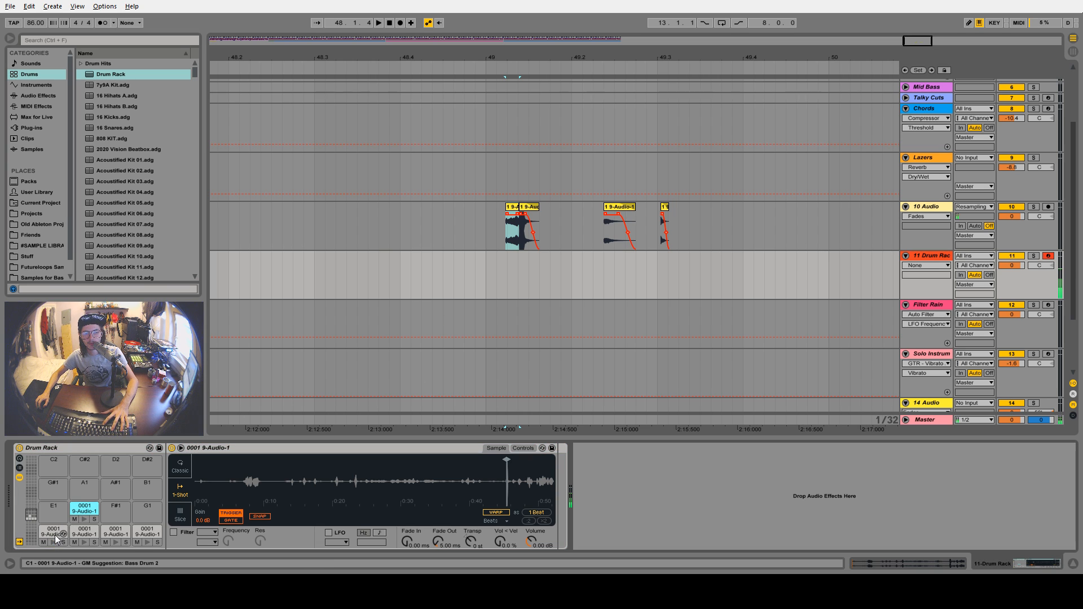
left_click(56, 533)
left_click(57, 533)
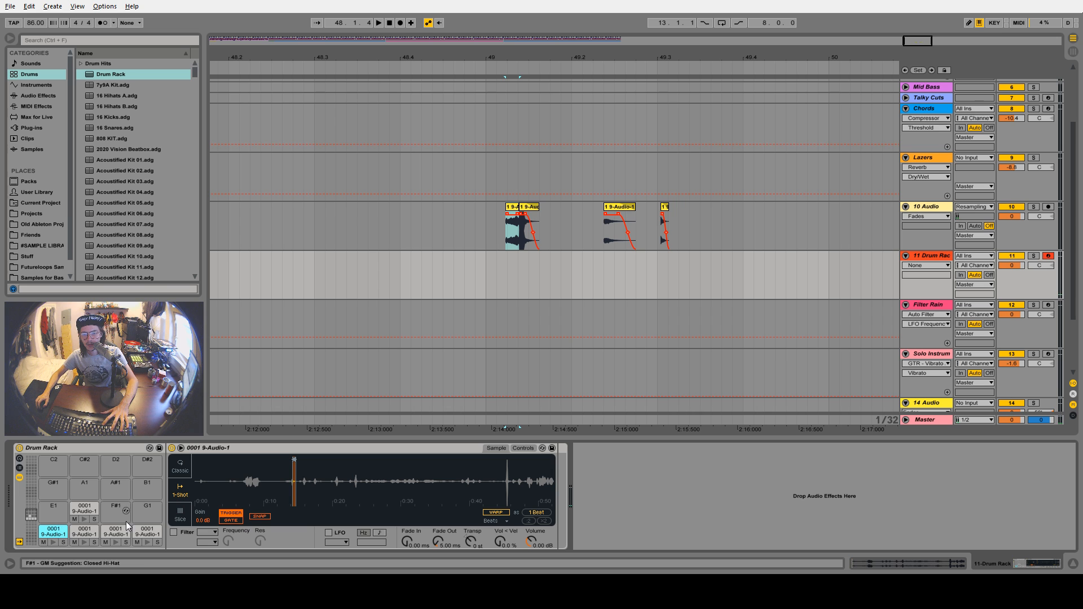
Undo the loading of the bar 49 clips onto the Drum Rack and the deletion of the bar 38 clip
left_click_drag(557, 58, 770, 59)
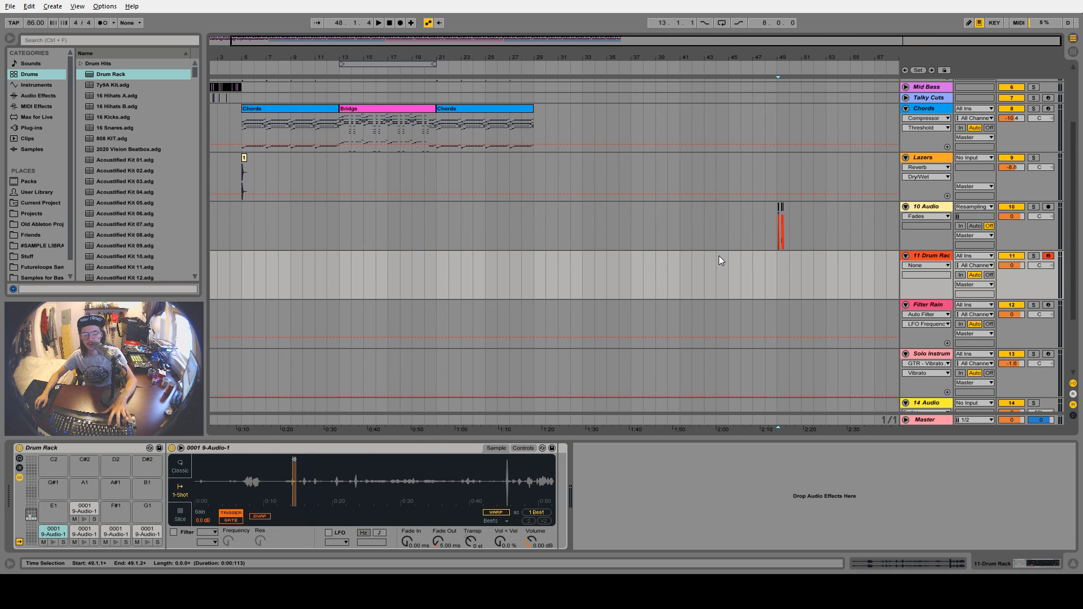
key("ctrl+z")
key("ctrl+z")
key("ctrl+z")
key("ctrl+z")
key("ctrl+z")
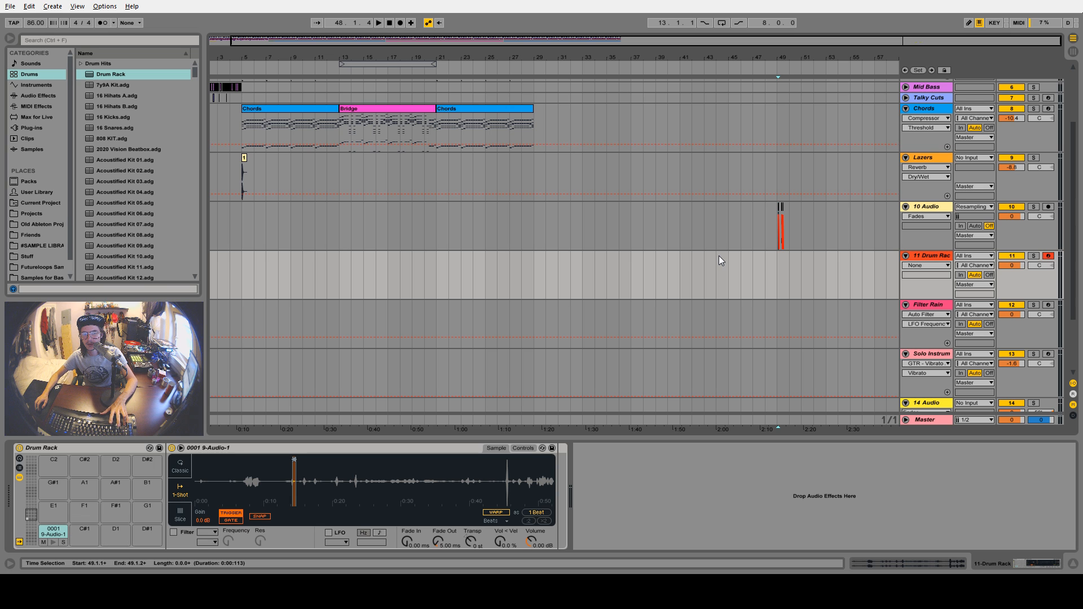
Move the bar 38 clip on 10 Audio to 48.3.1, ahead of the bar 49 clips, and audition it
left_click_drag(774, 59, 691, 58)
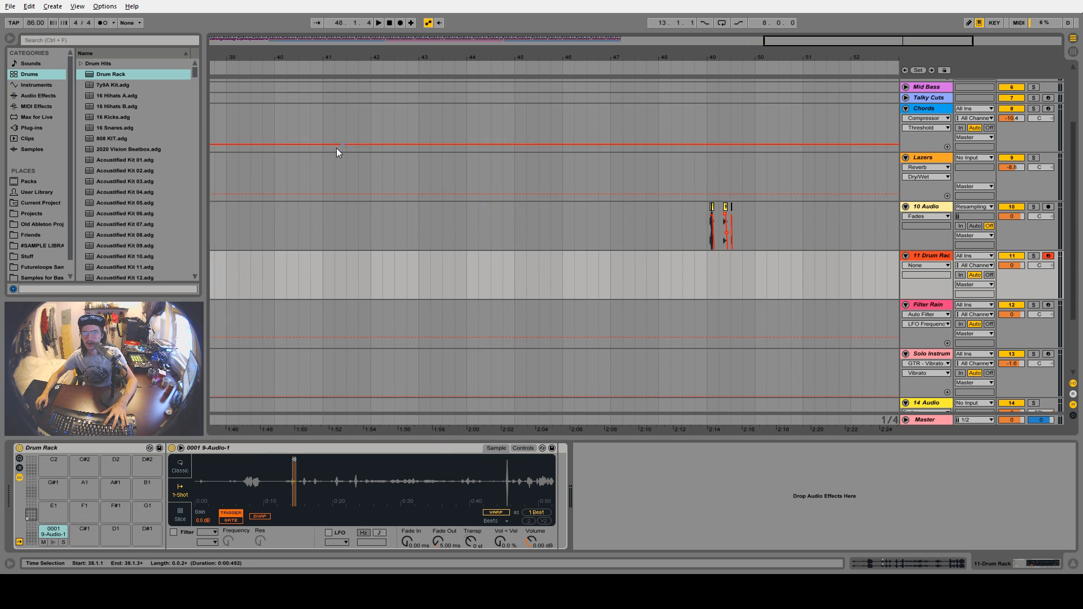
left_click_drag(431, 60, 499, 59)
left_click_drag(358, 205, 657, 206)
key("z")
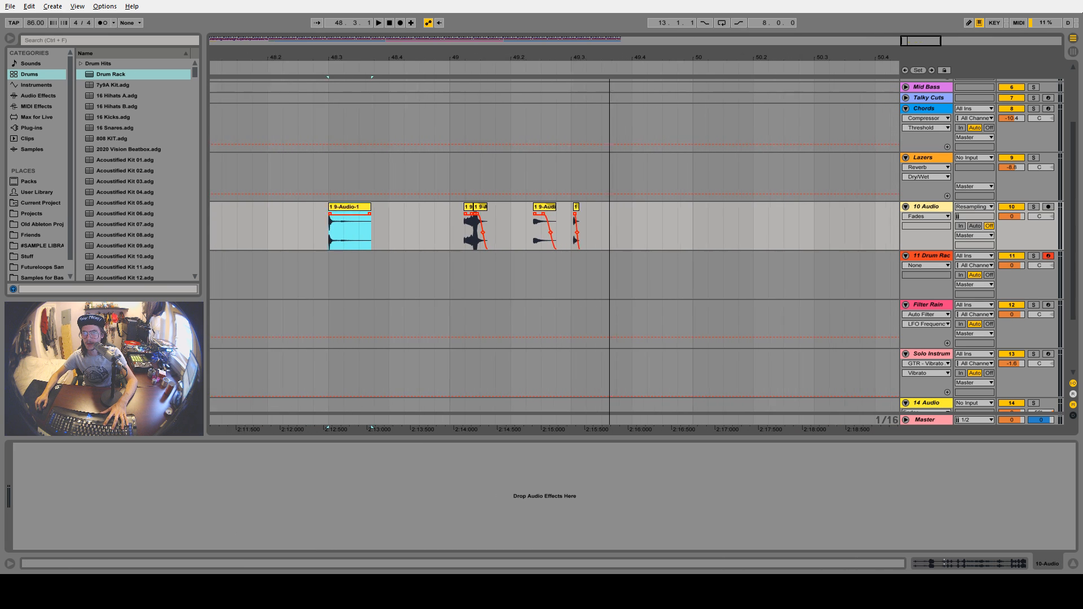
key("space")
key("space")
key("space")
key("space")
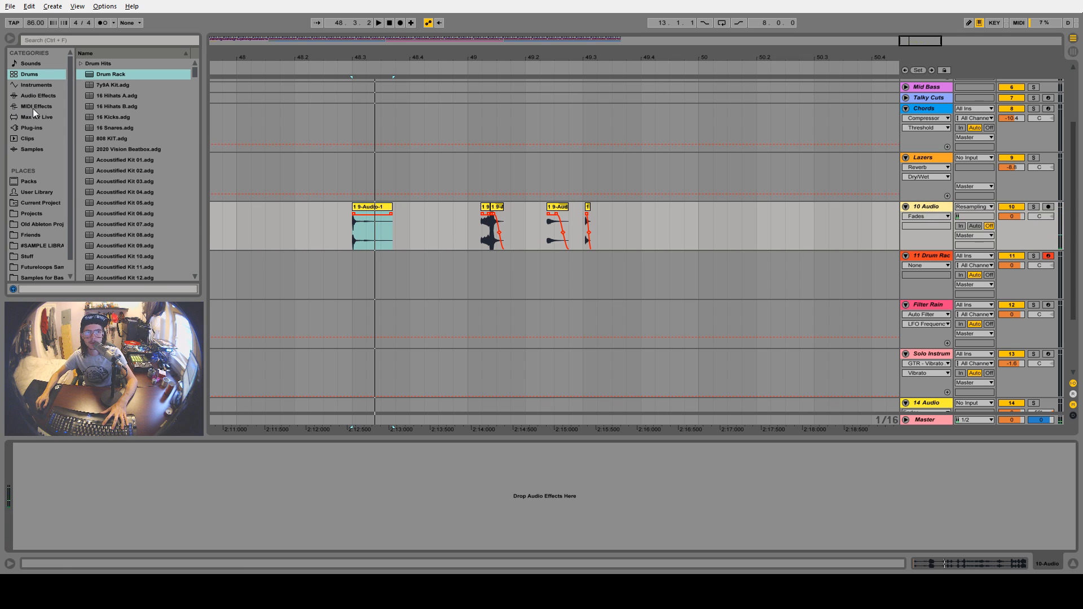
left_click(35, 127)
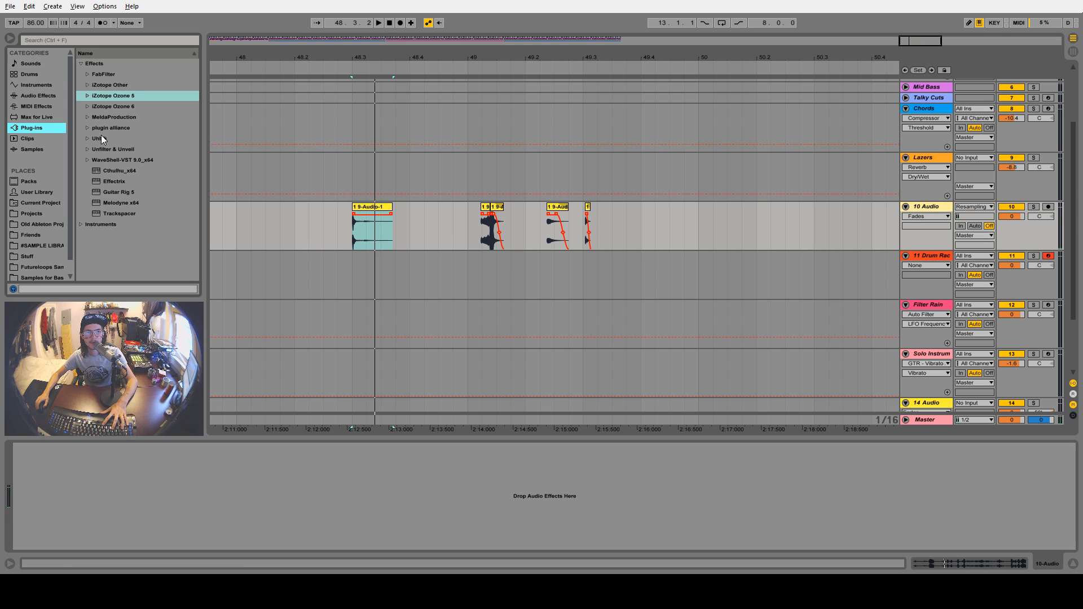
left_click(29, 191)
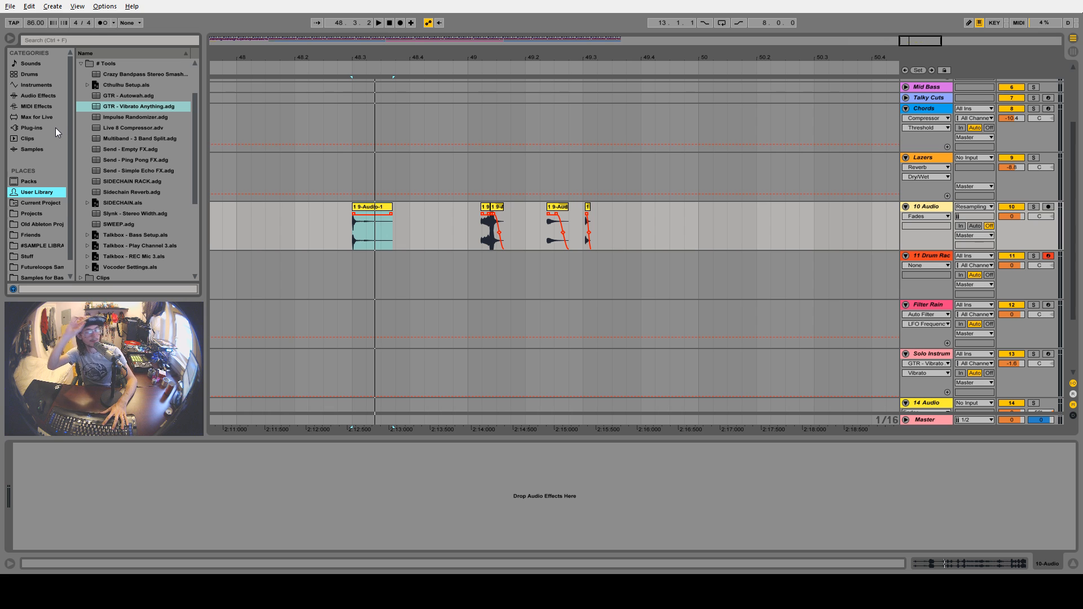
left_click_drag(369, 61, 764, 61)
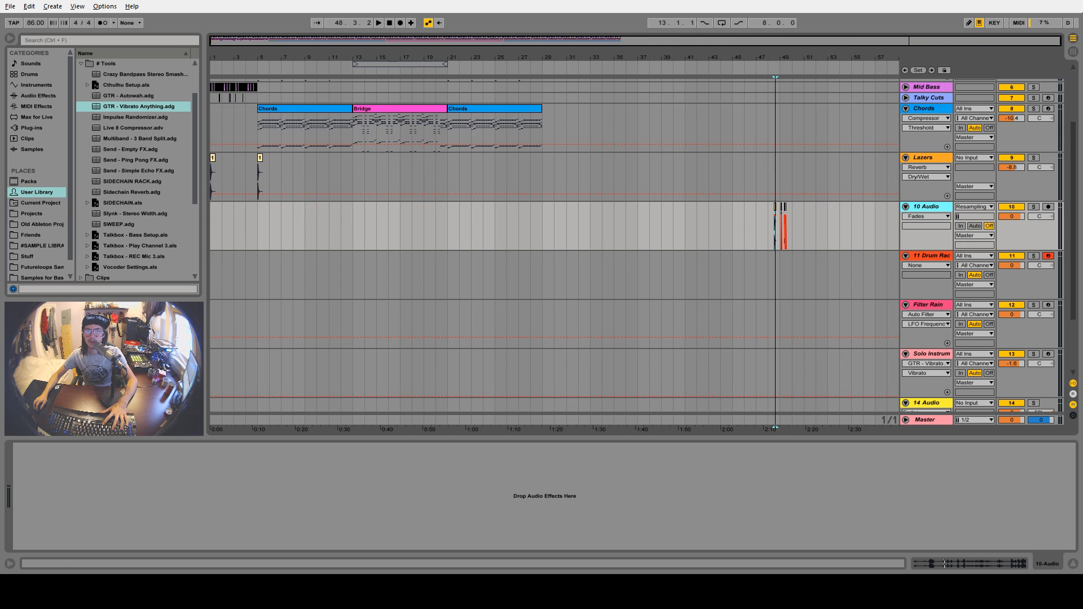
left_click_drag(317, 61, 387, 56)
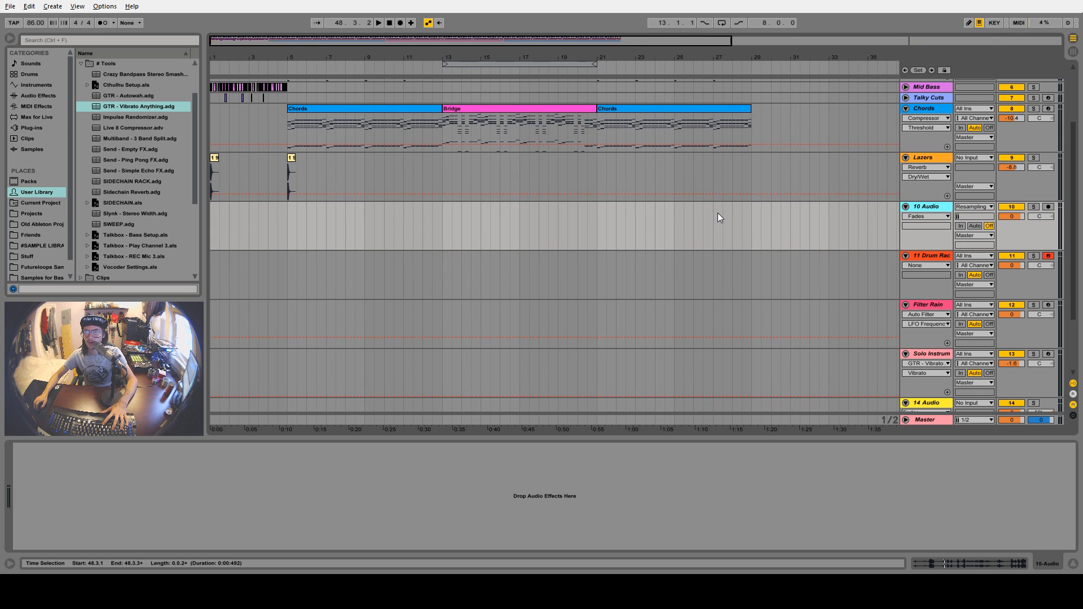
Move the Solo Instrument track up to sit directly below the Lazers track
left_click(926, 305)
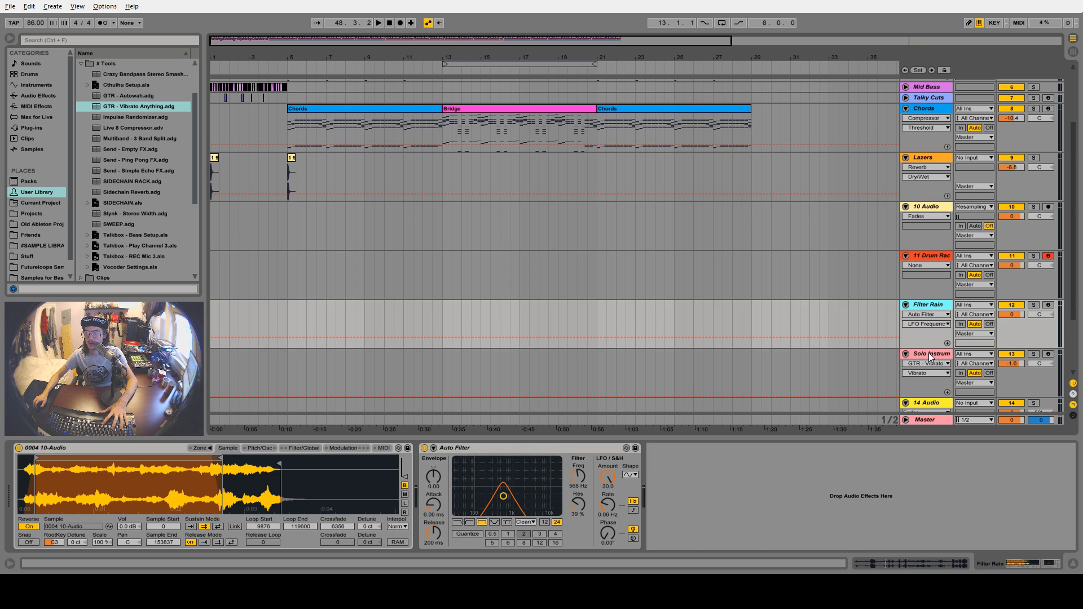
left_click_drag(931, 357, 924, 218)
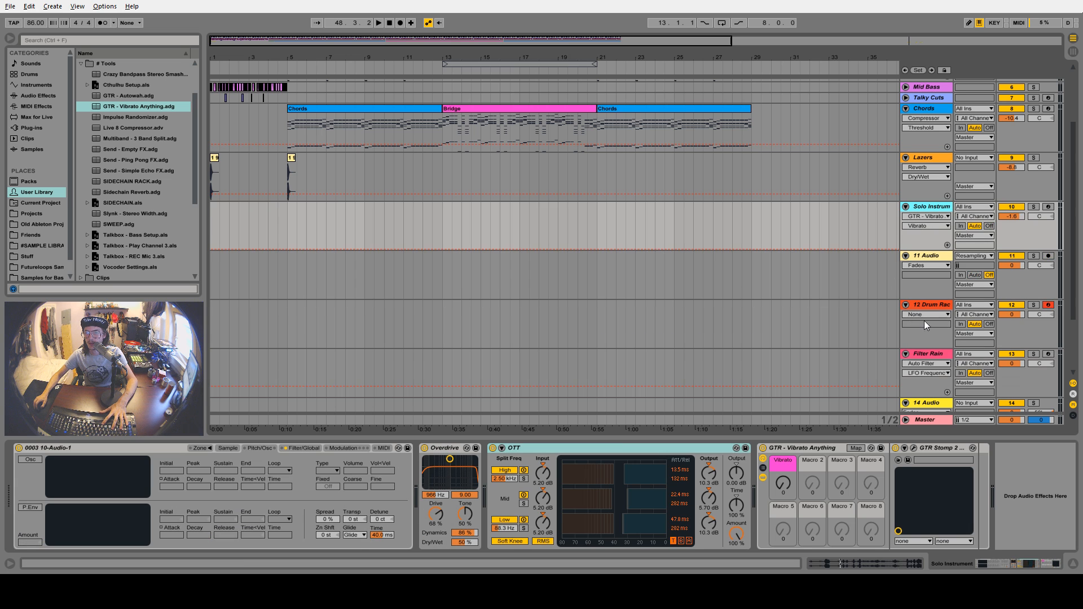
Delete the 14 Audio and 15 Audio tracks together
scroll(923, 325, "down", 3)
left_click_drag(738, 56, 738, 25)
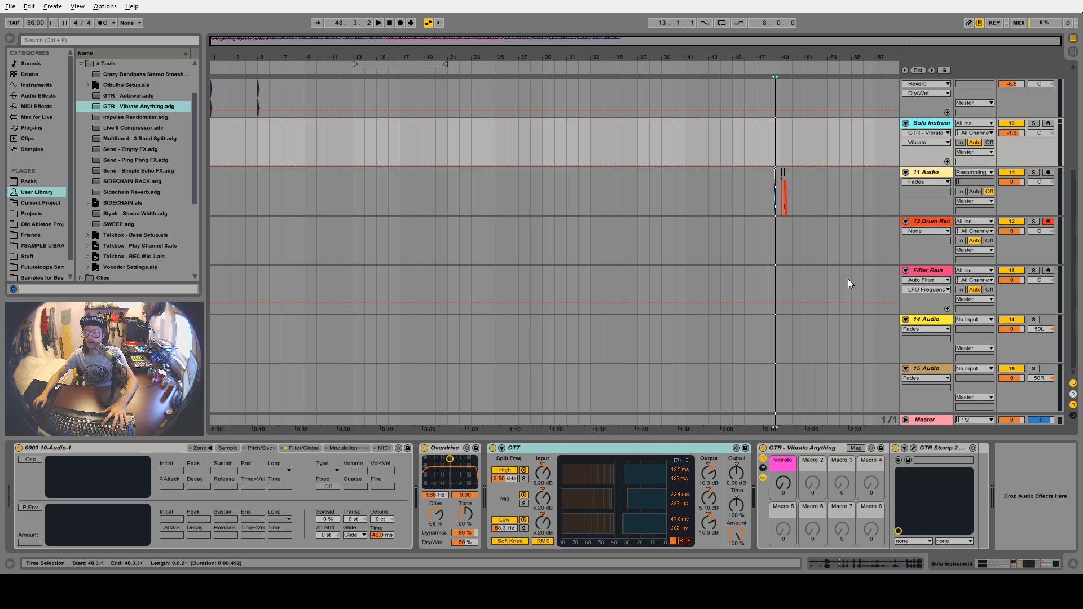
left_click(851, 284)
left_click(921, 319)
left_click(930, 368, "shift")
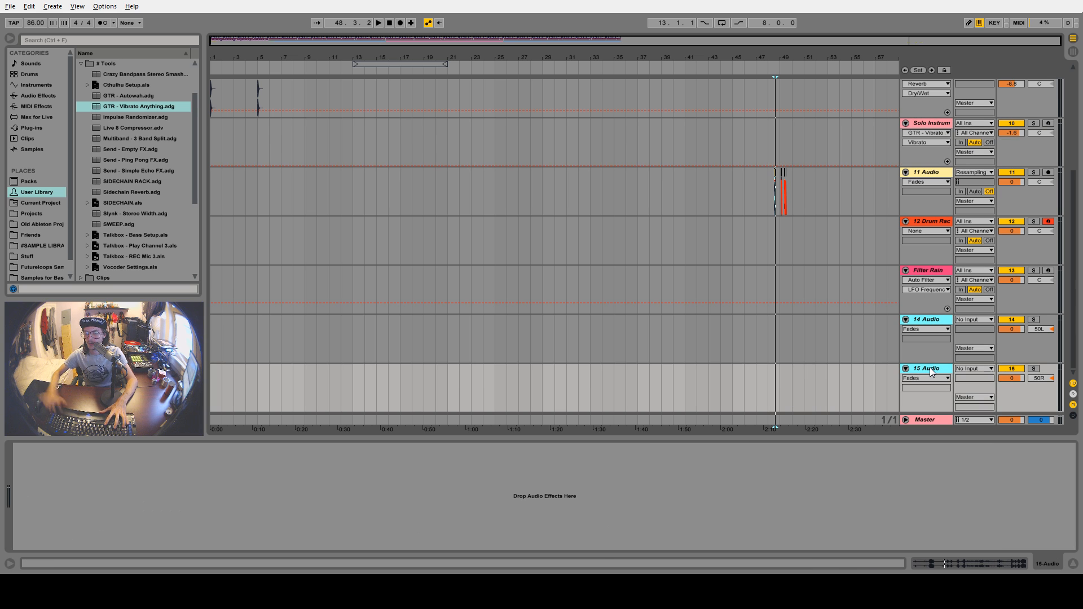
key("Delete")
Remove the sample from pad C1 of the Drum Rack on track 12
left_click(918, 318)
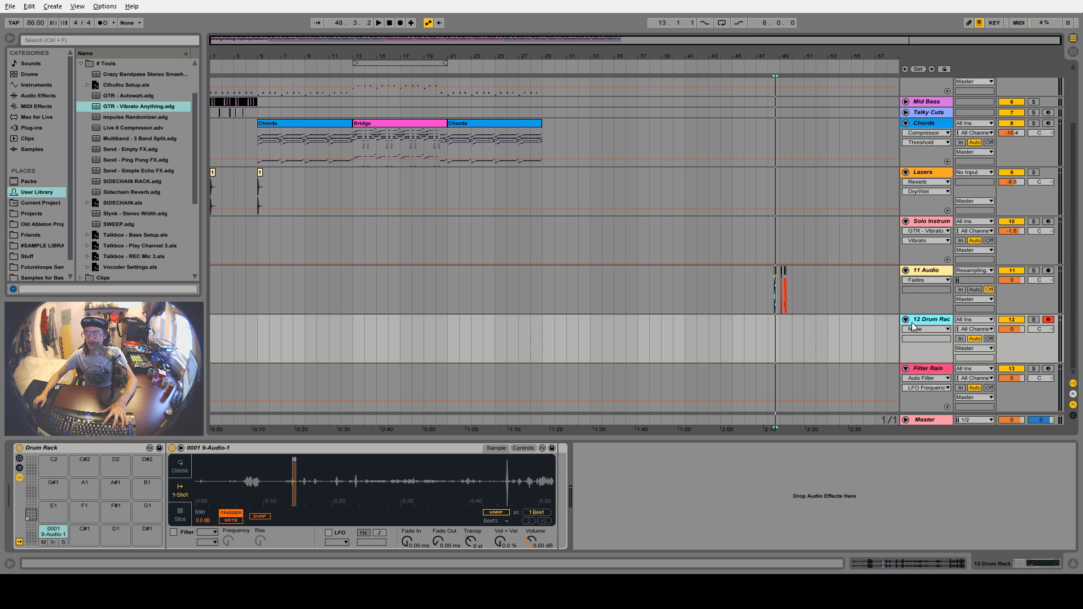
left_click(48, 535)
key("Delete")
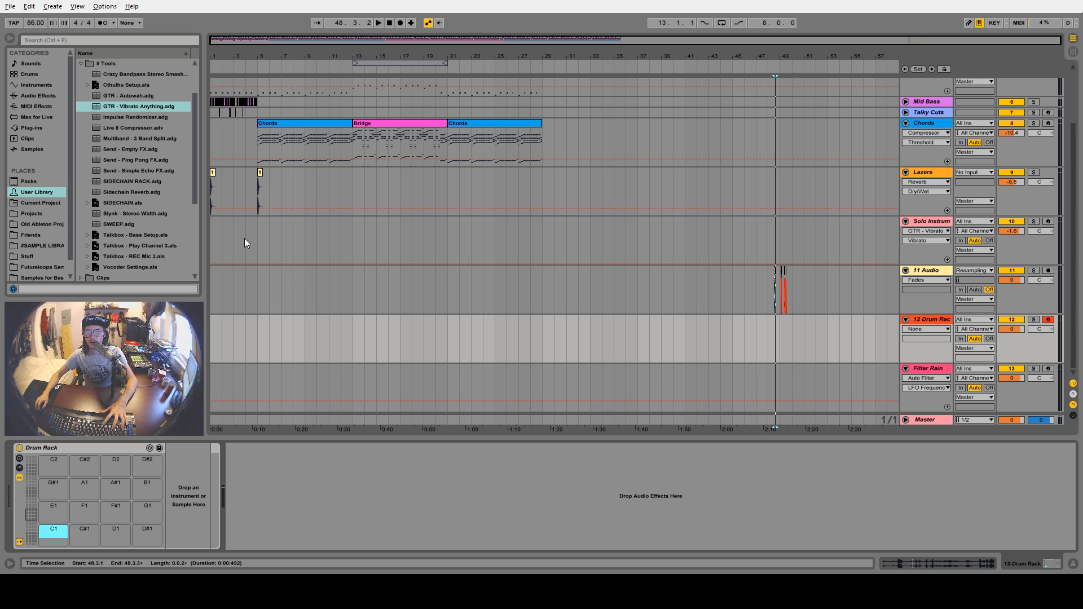
Turn off warping for the bar 5 clip on Lazers, transpose it to -12 st, and audition it
left_click(259, 238)
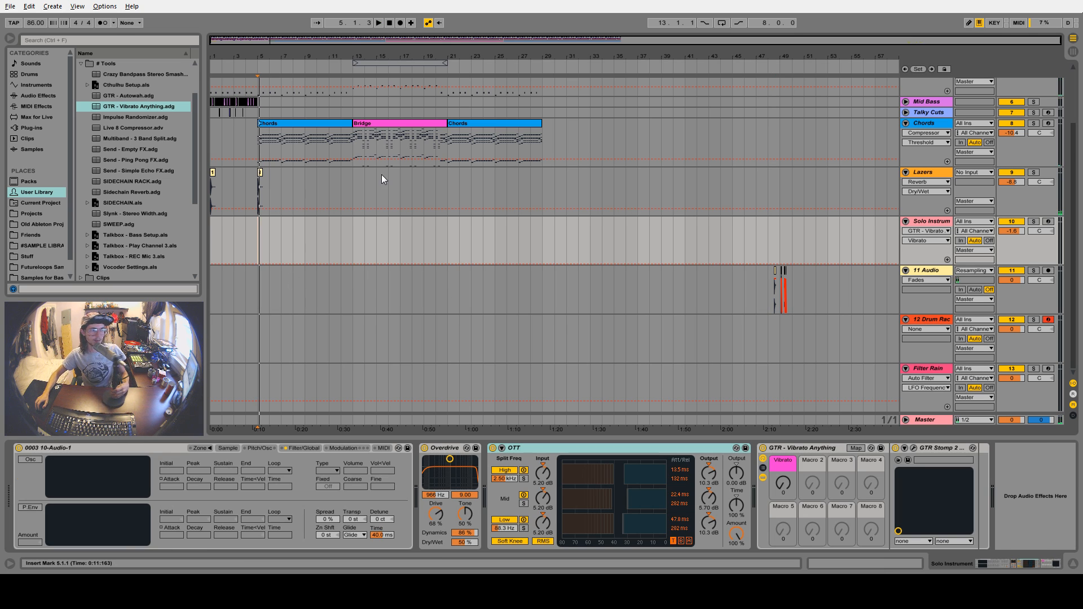
left_click(260, 172)
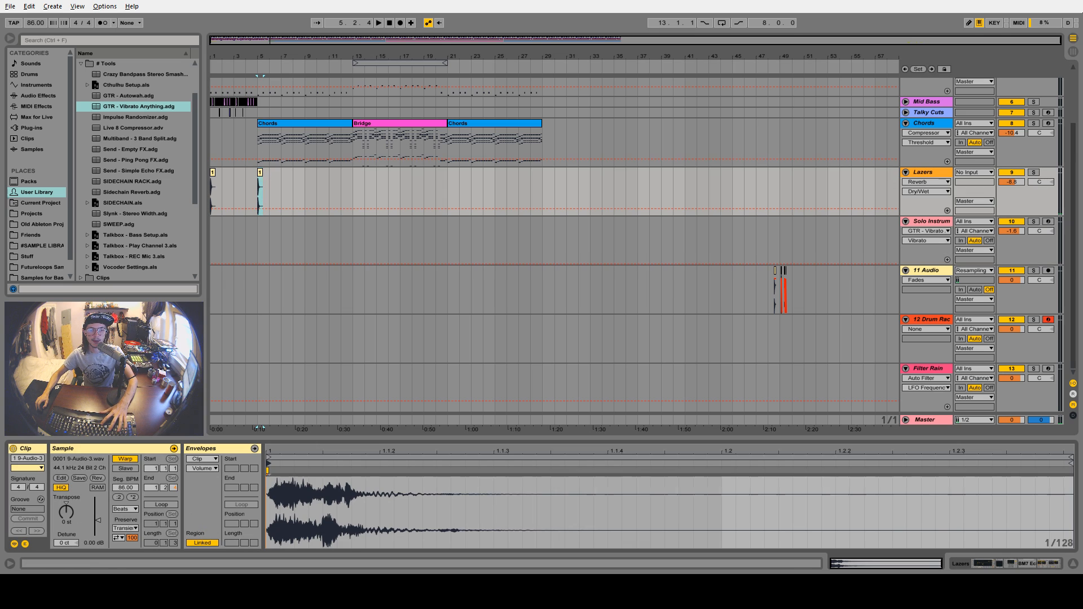
left_click(126, 461)
type("-12")
key("Return")
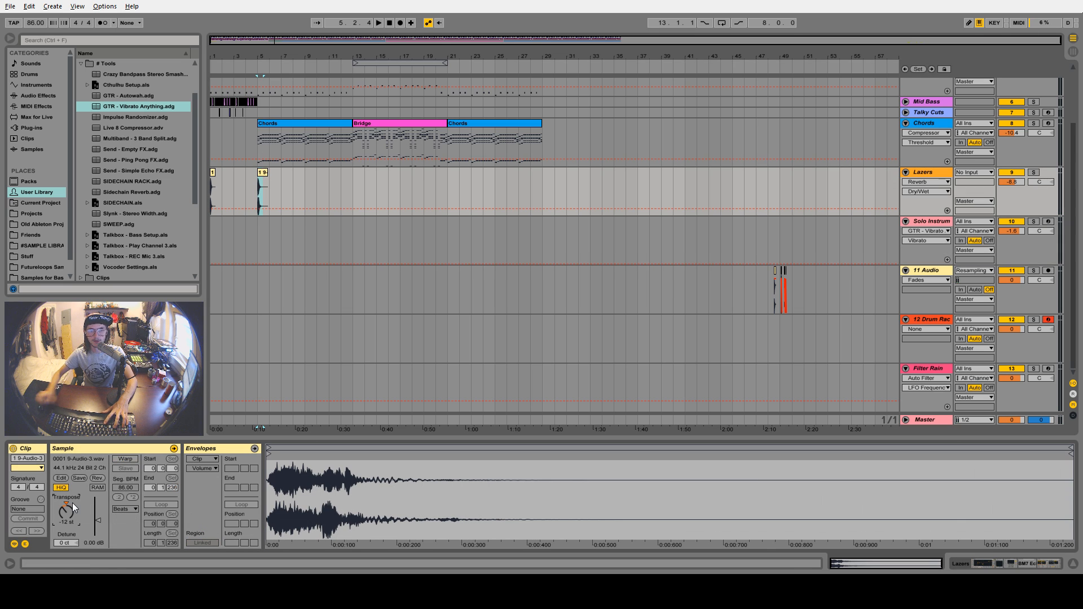
key("space")
Transpose the bar 1 clip on Lazers to -12 st, turn off its warping, and play it back
left_click(214, 175)
key("space")
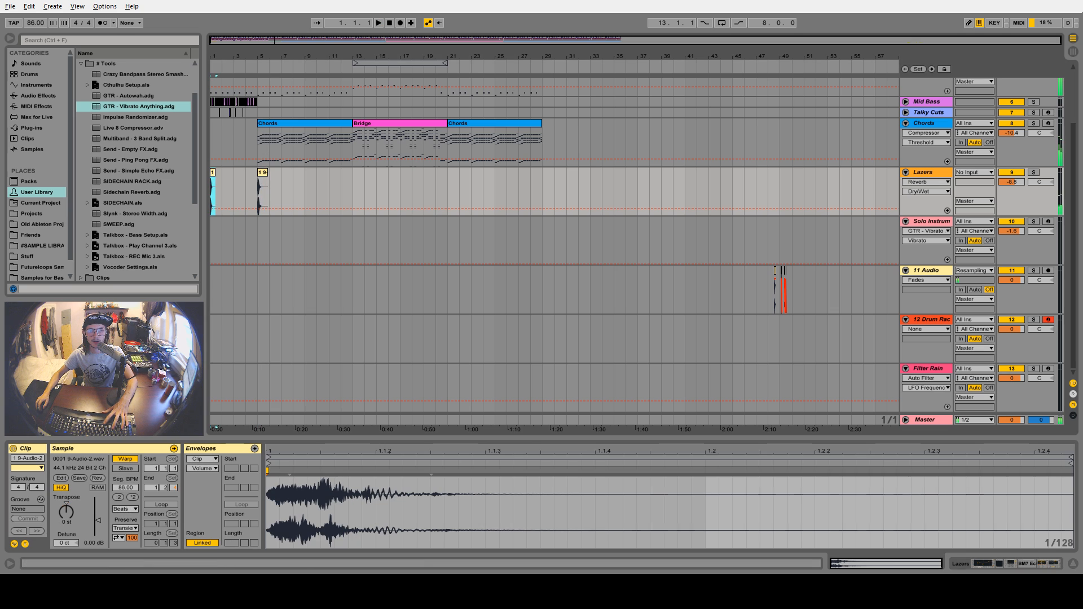
left_click_drag(66, 511, 67, 528)
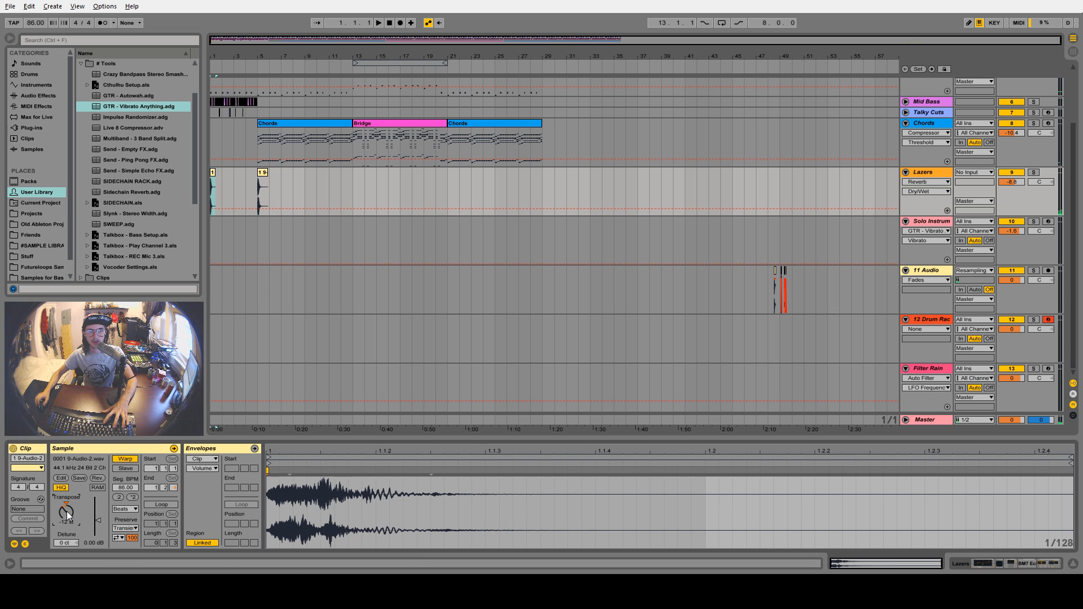
left_click(124, 459)
key("space")
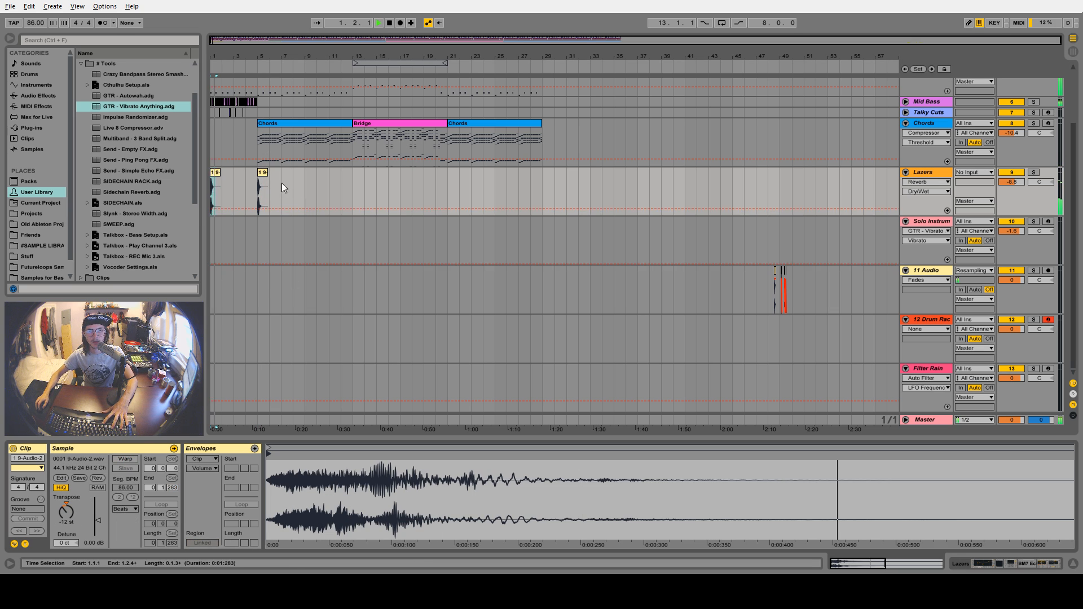
Play the arrangement from the Lazers clips at bars 5 and 1 to audition them in context
left_click(262, 172)
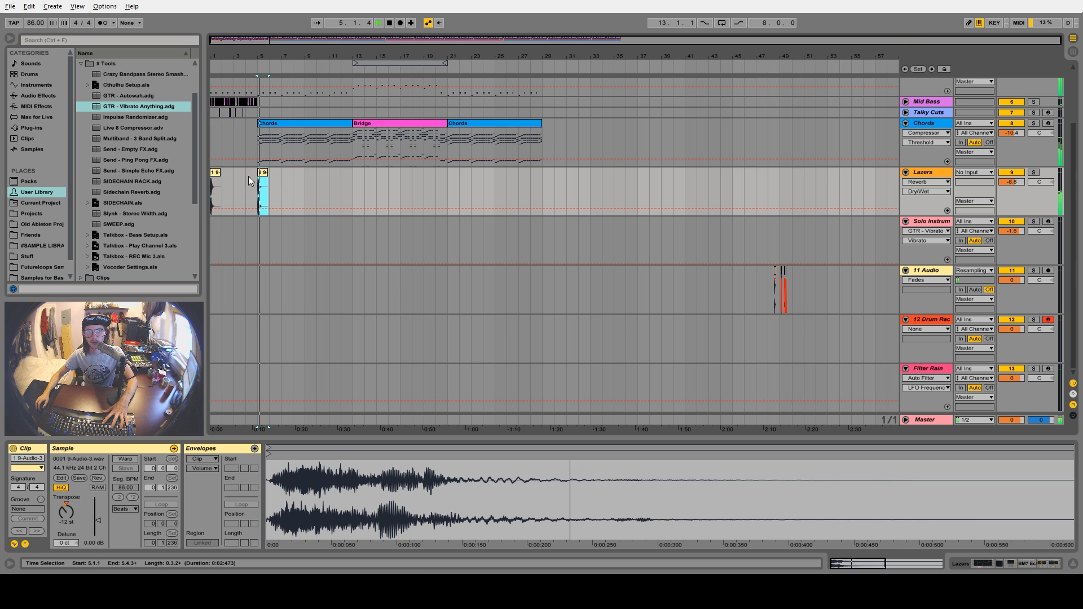
left_click(217, 172)
key("space")
key("space")
left_click(274, 182)
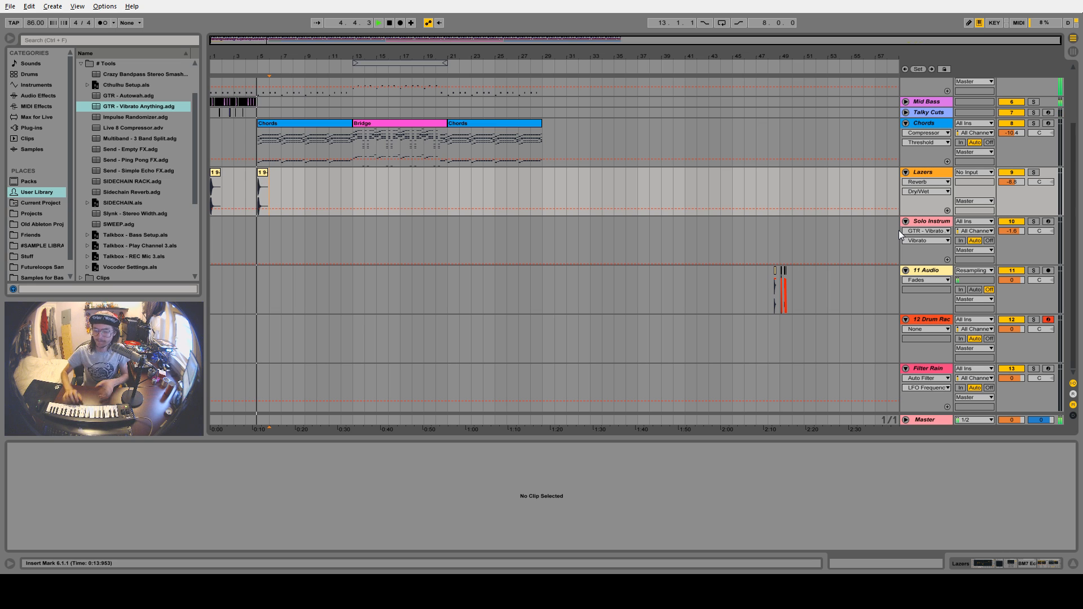
Arm the Solo Instrument track and record a first MIDI solo take from bar 3 to about bar 9
left_click(1048, 221)
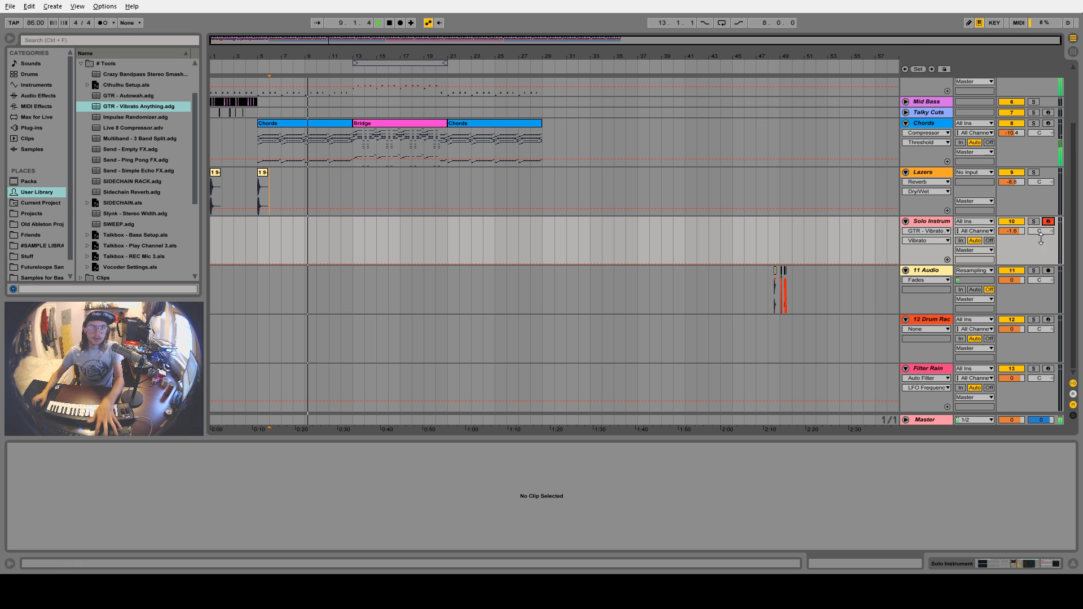
key("space")
left_click(228, 235)
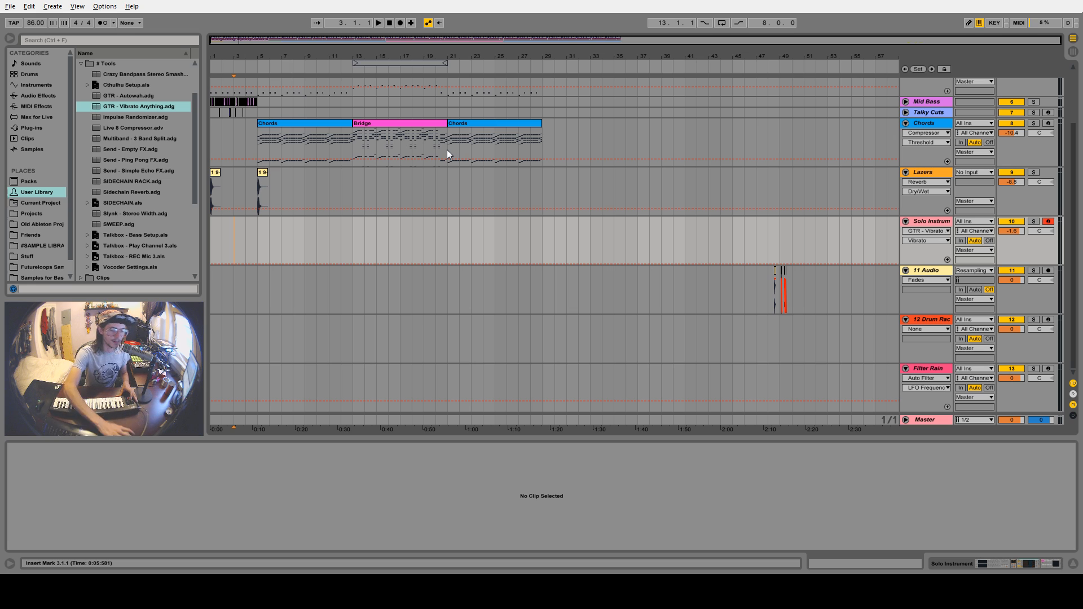
left_click(400, 23)
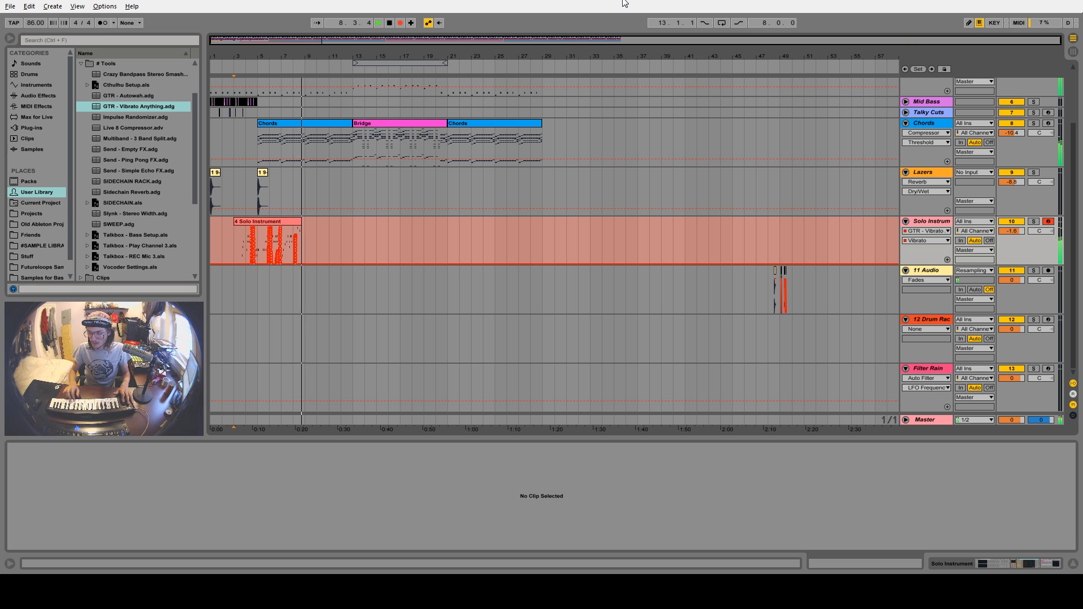
key("space")
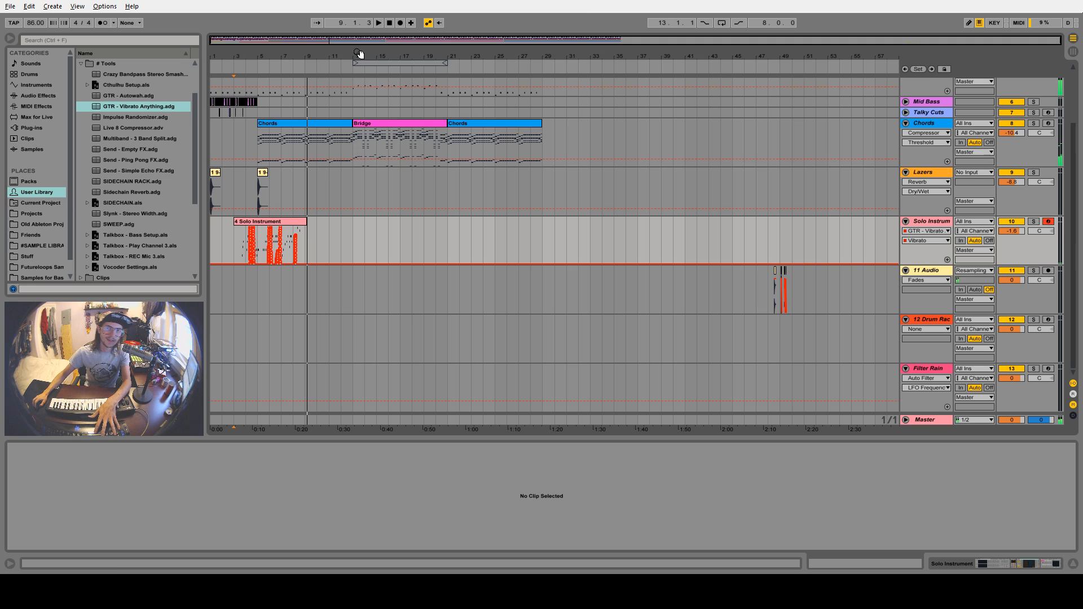
Re-record the solo from bar 3 to about bar 22, and hide the Vibrato automation on Solo Instrument
left_click(401, 23)
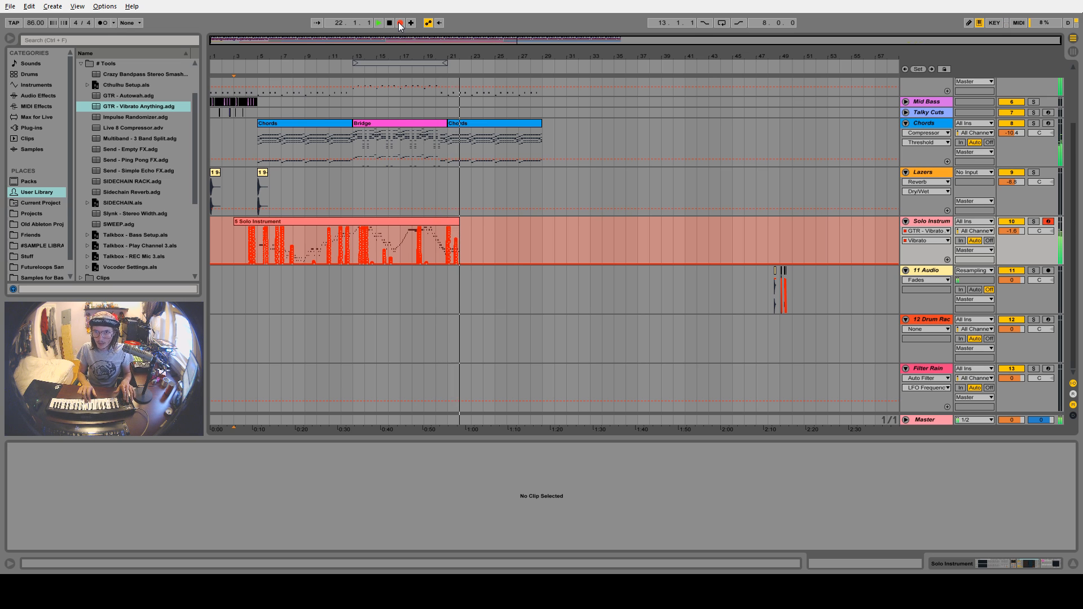
left_click(400, 23)
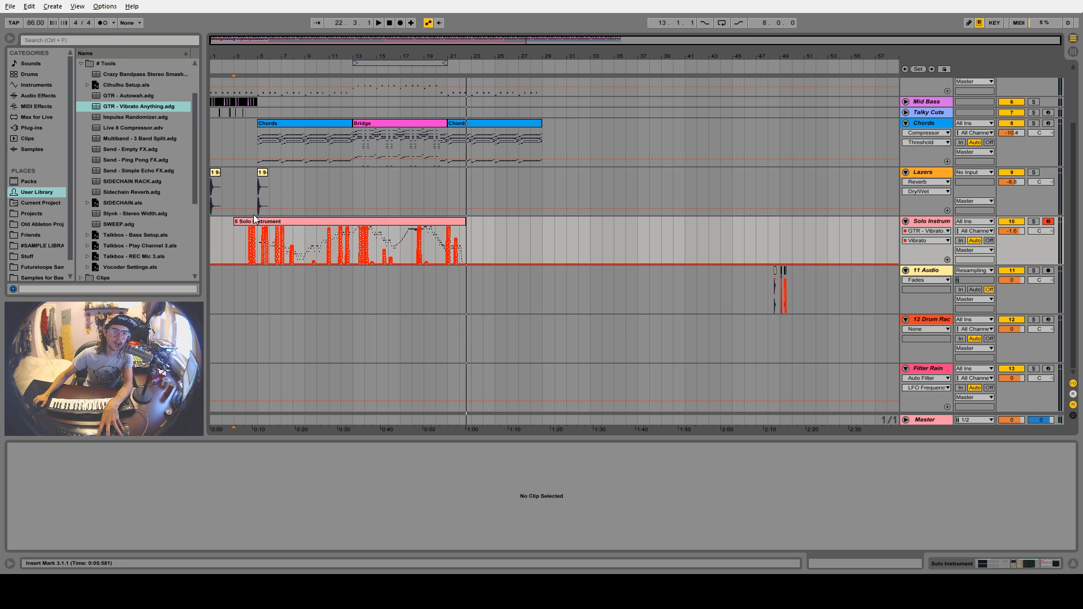
left_click(927, 231)
left_click(923, 241)
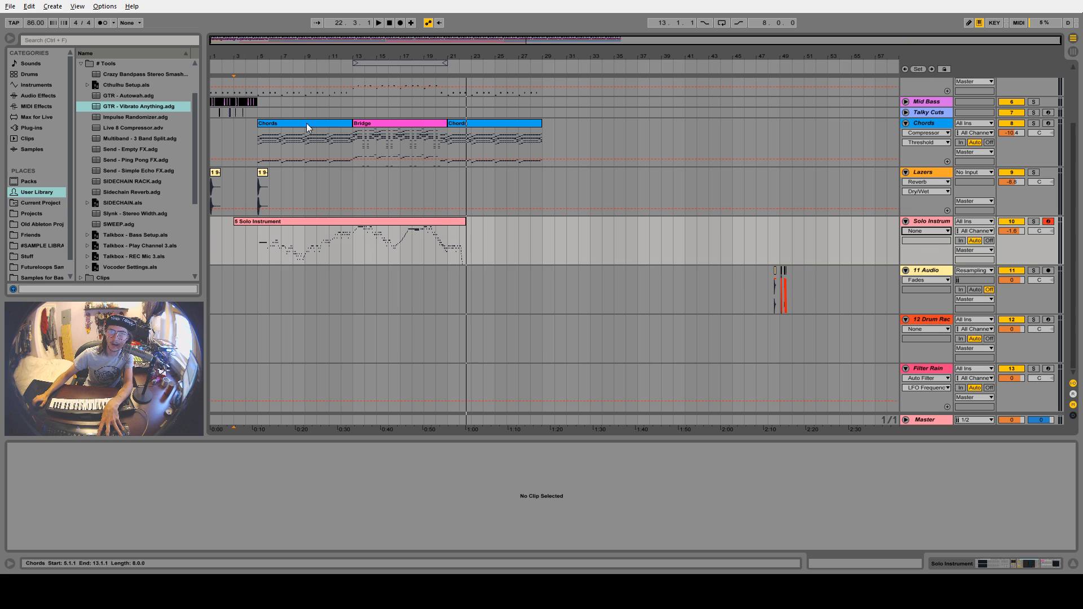
Delete the part of the recorded Solo Instrument clip that lies before bar 5
left_click_drag(273, 57, 273, 76)
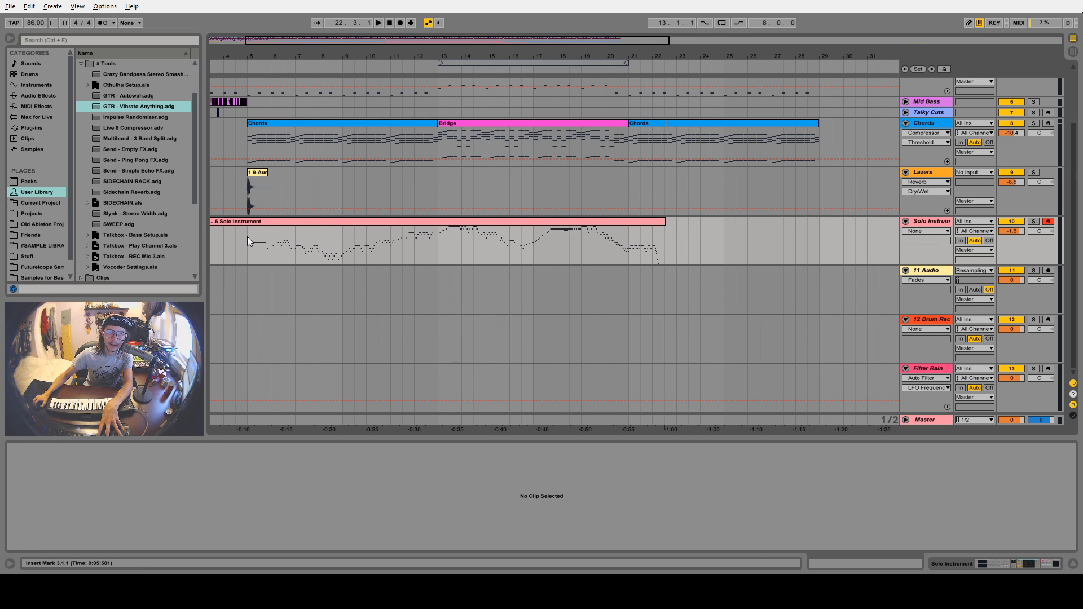
left_click_drag(248, 238, 222, 242)
key("Delete")
left_click(214, 224)
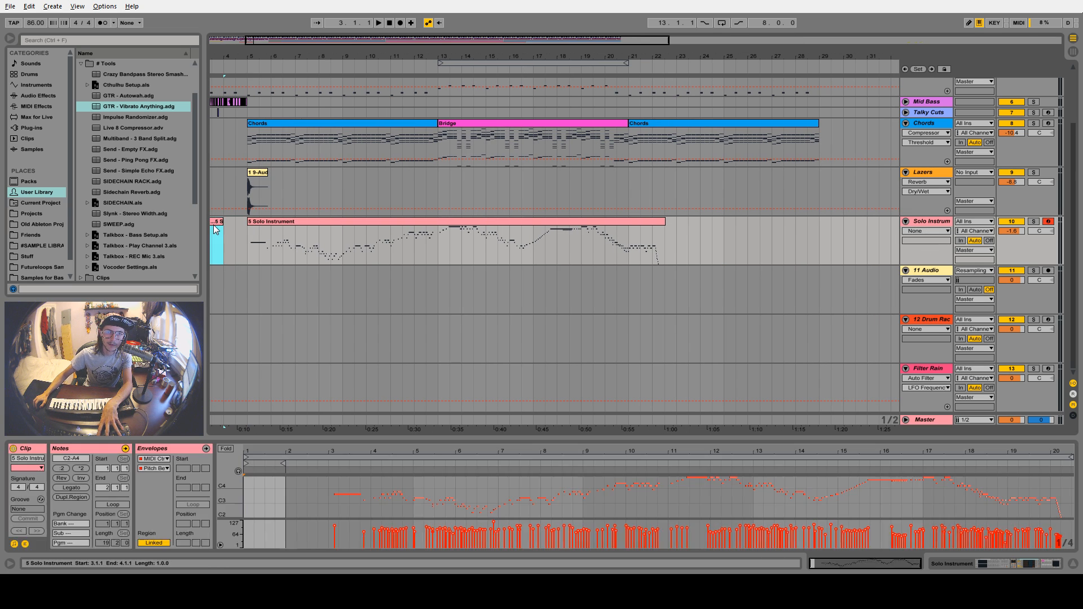
key("Delete")
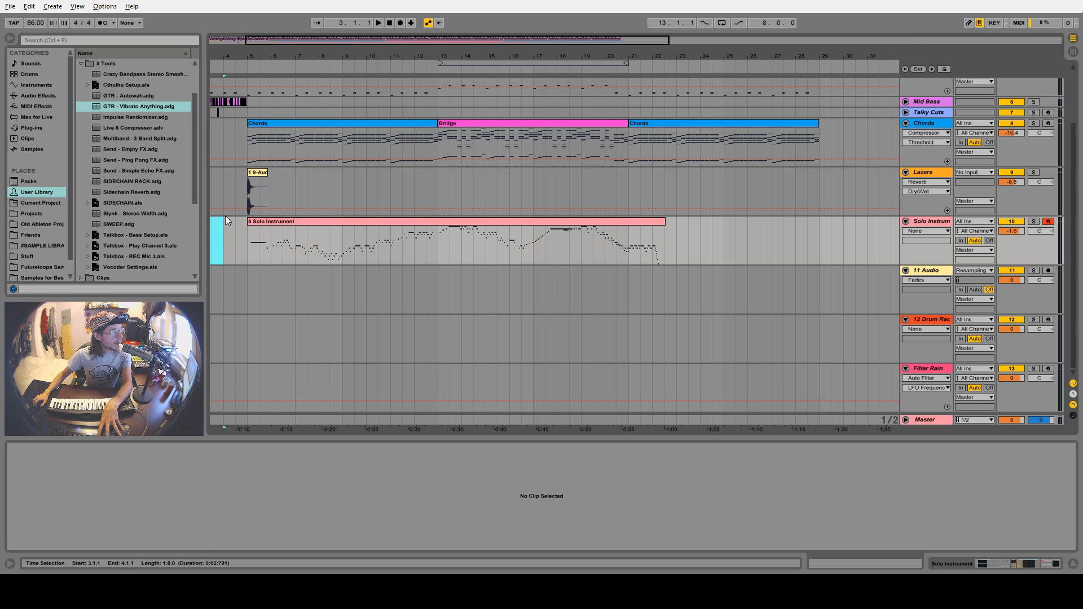
Play the solo from bar 5 and examine its recorded notes in an enlarged piano roll
left_click(253, 241)
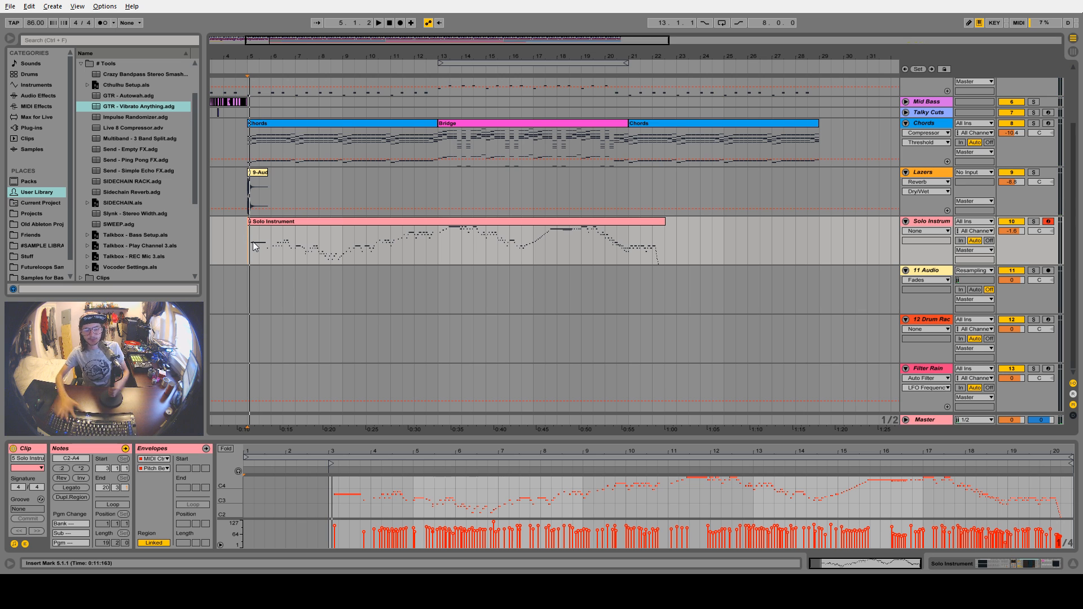
key("space")
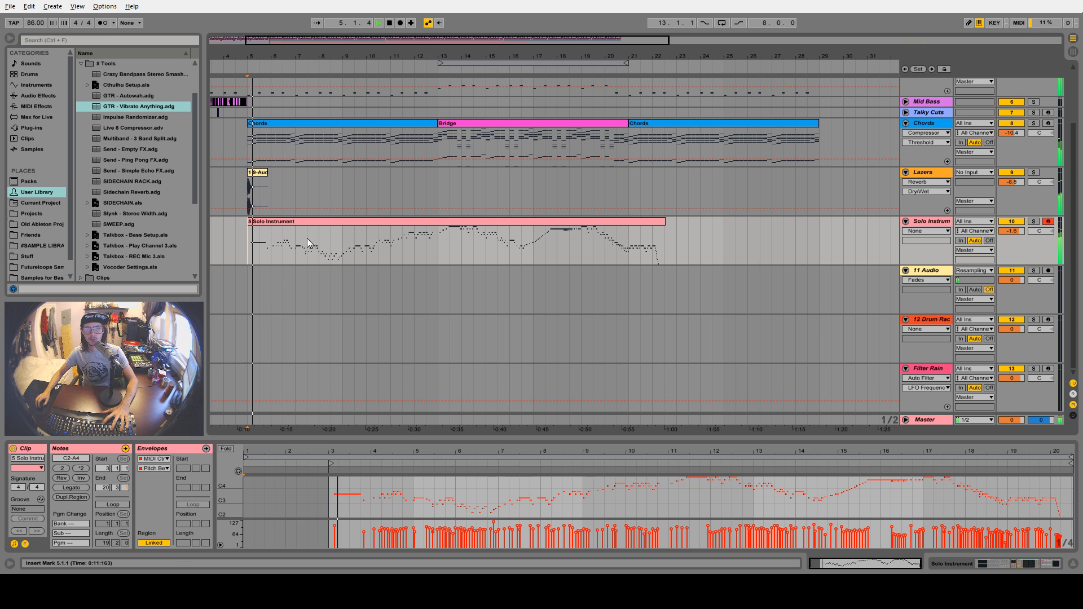
left_click_drag(389, 439, 374, 347)
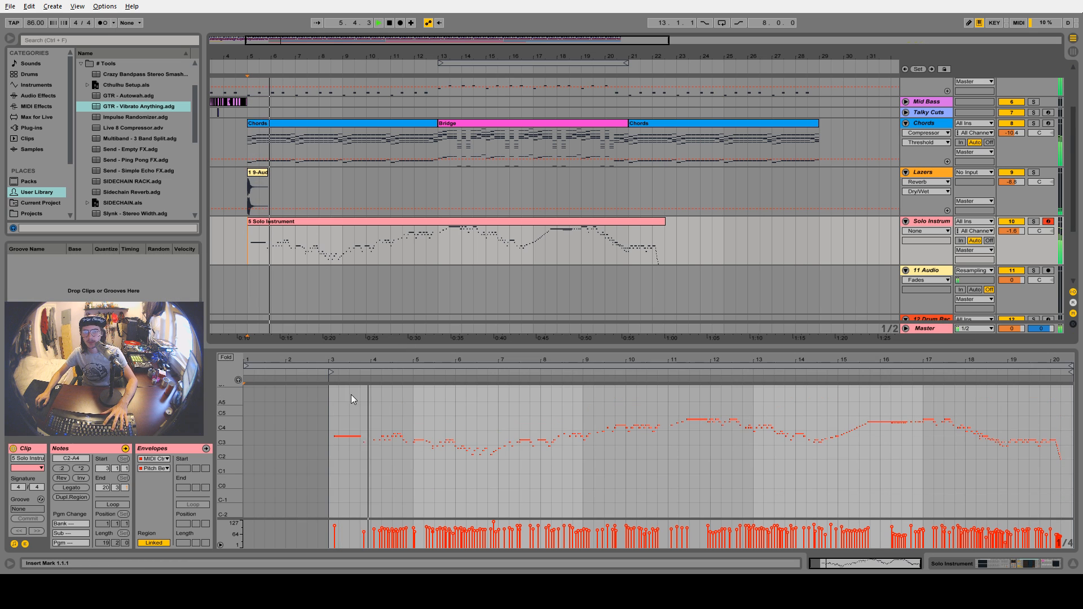
left_click_drag(230, 435, 260, 434)
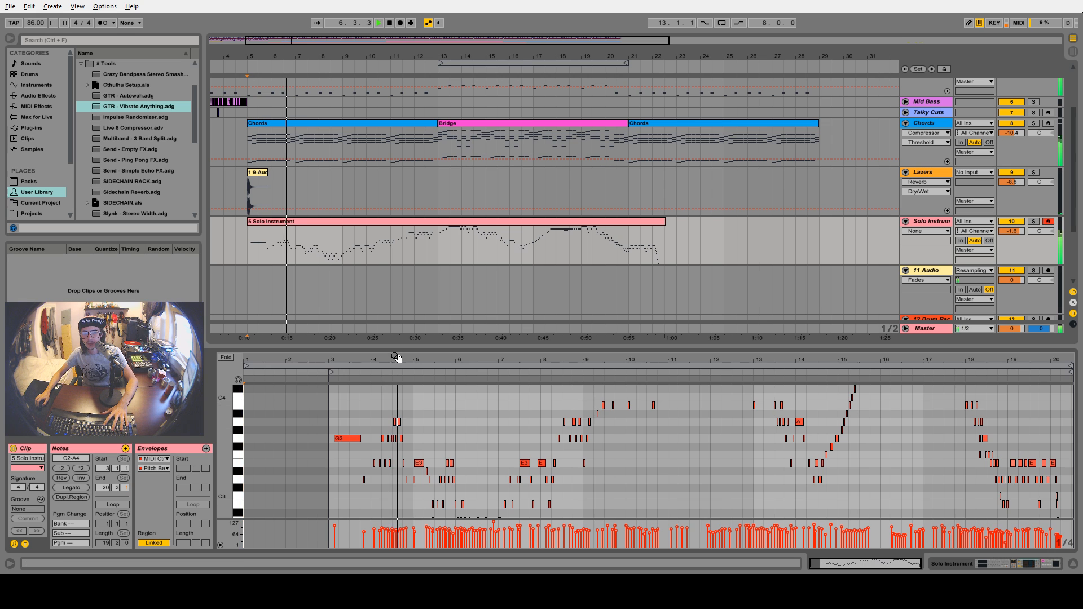
left_click_drag(398, 360, 556, 423)
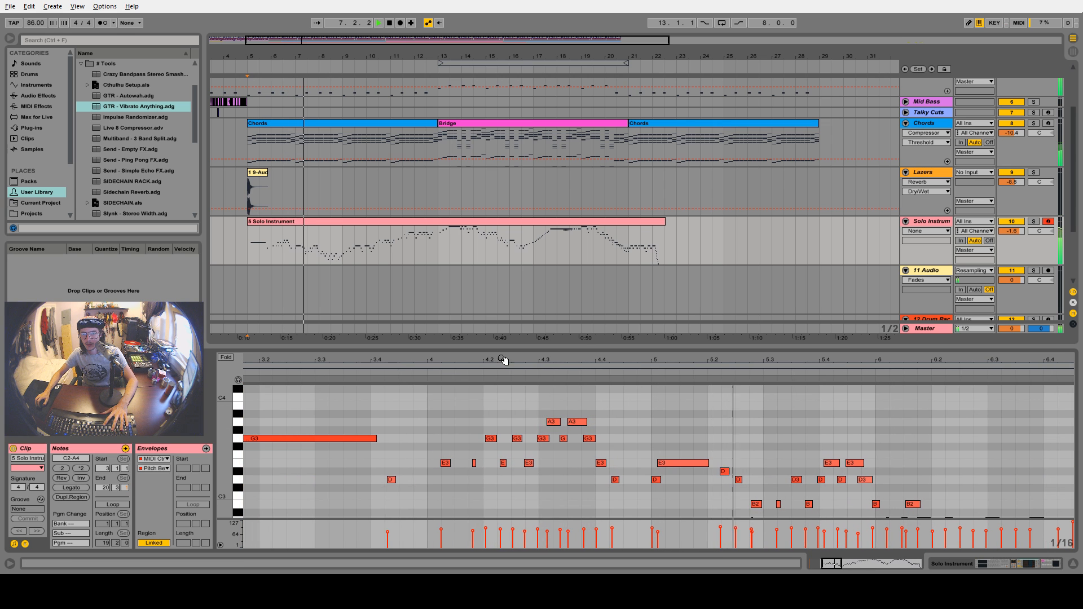
left_click_drag(502, 360, 412, 339)
scroll(657, 442, "down", 3)
scroll(660, 440, "up", 2)
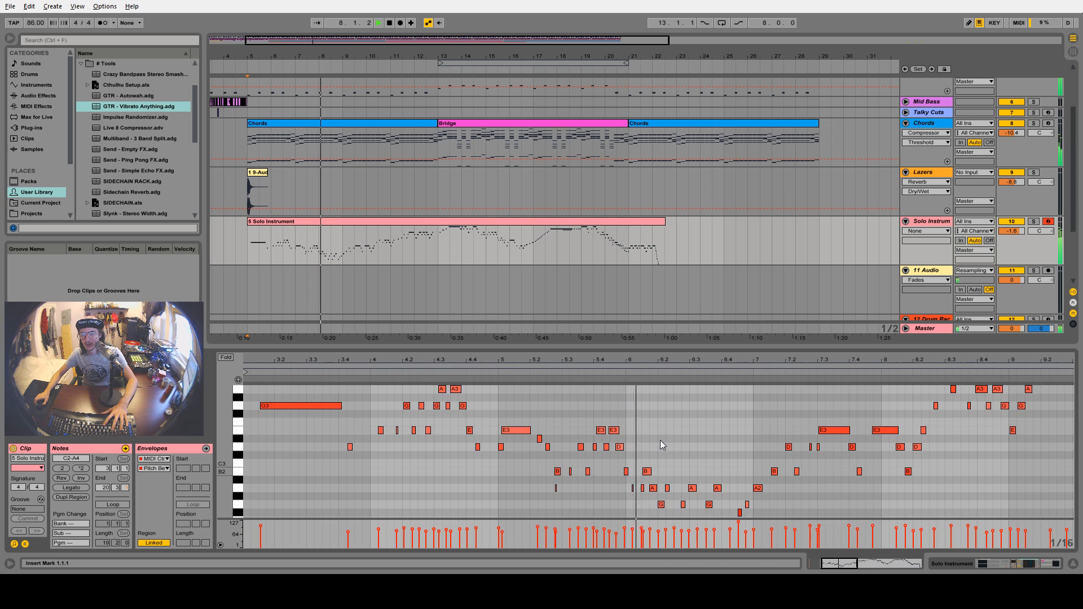
Enable sustain looping on the Solo Instrument's sample, with loop start 60255, loop end 302449 and crossfade 23560
double_click(936, 222)
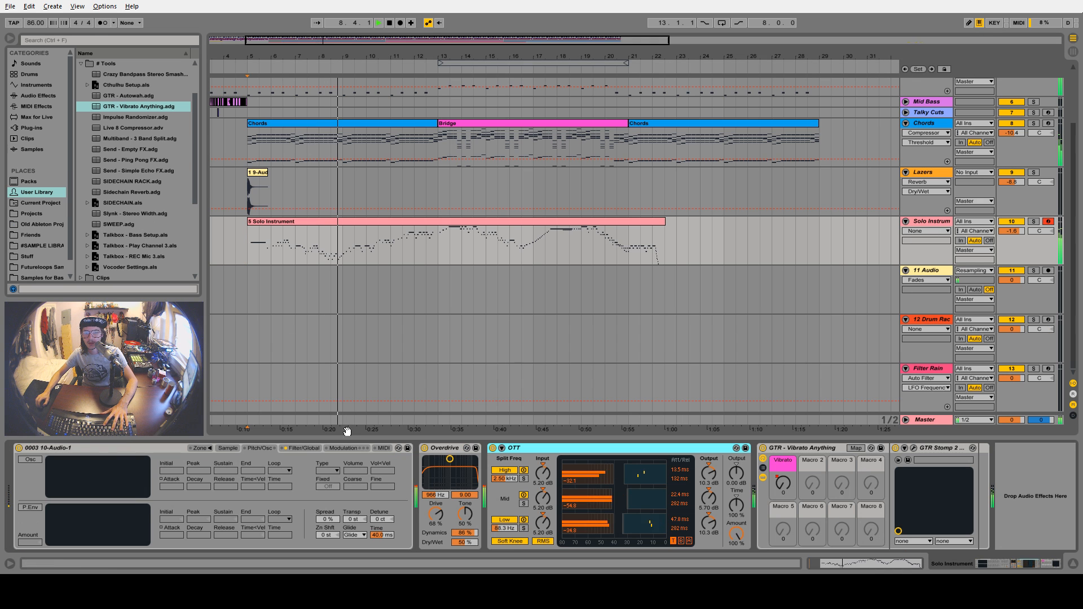
left_click(228, 448)
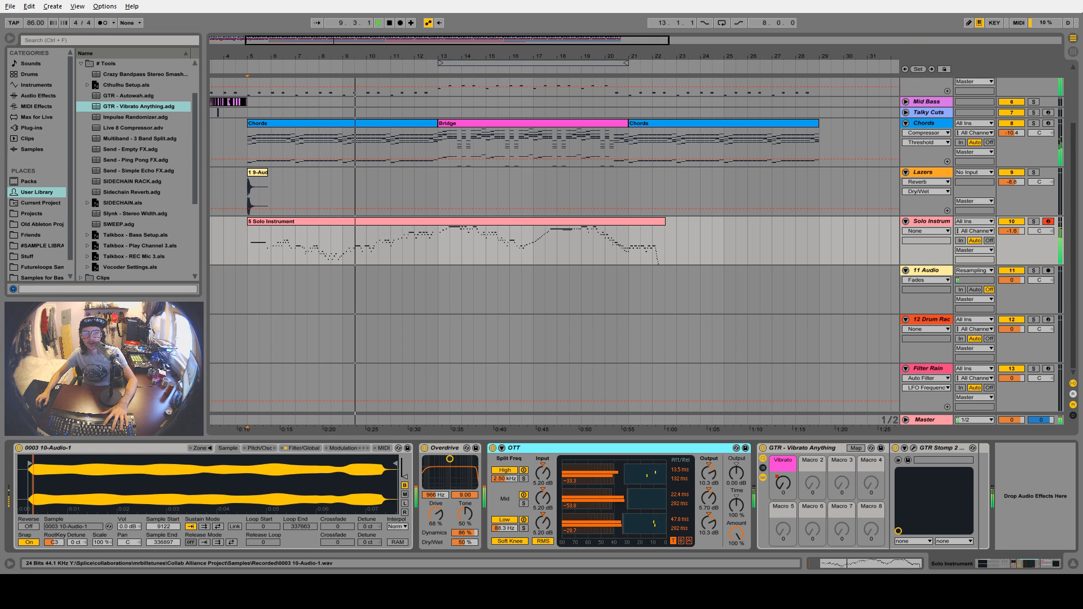
key("space")
left_click(218, 527)
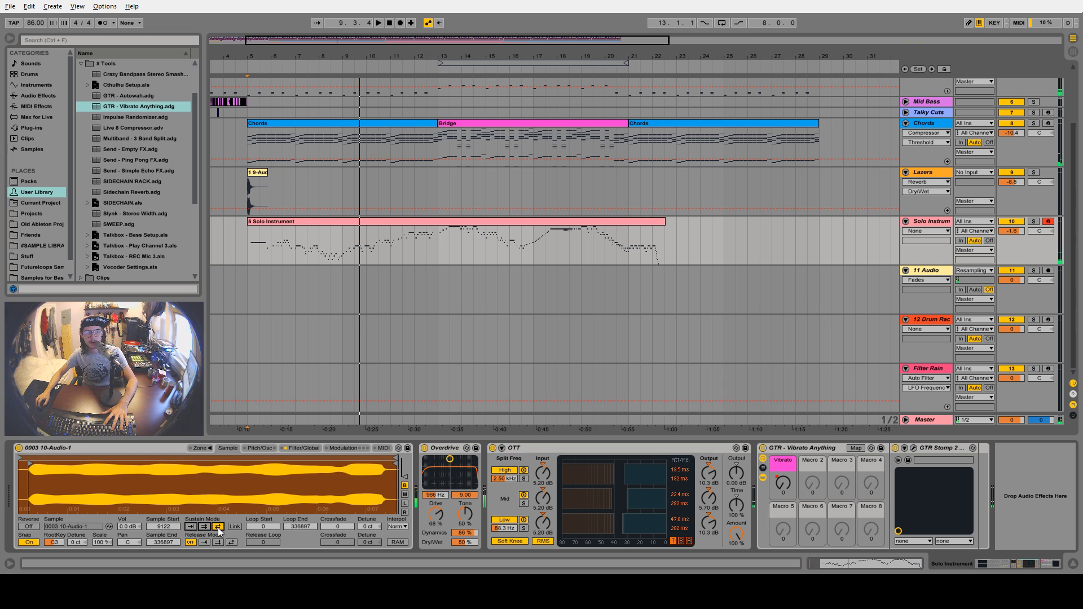
left_click_drag(21, 461, 86, 461)
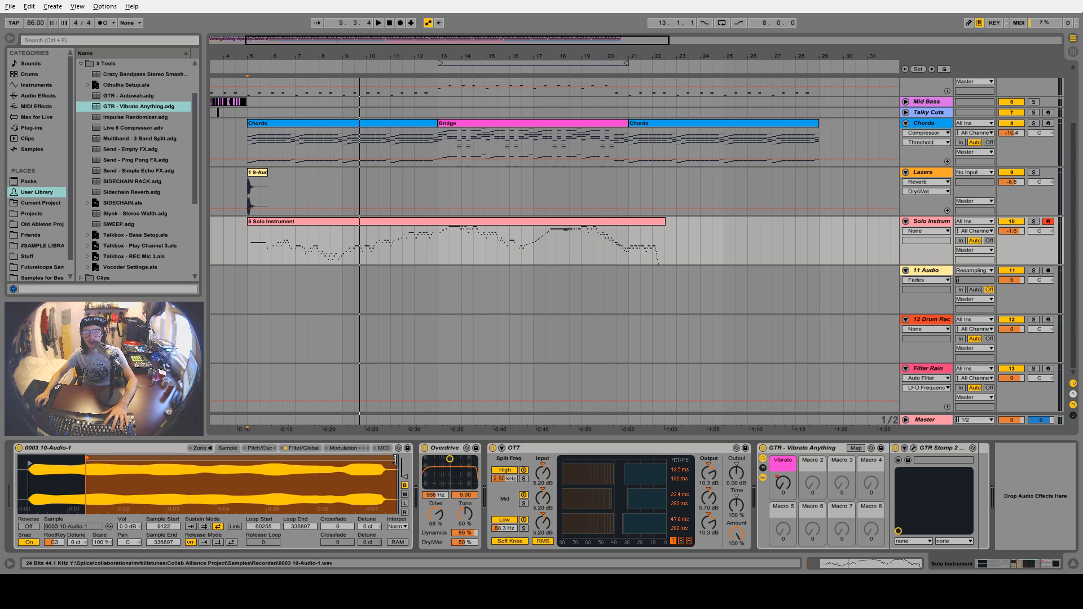
left_click_drag(395, 460, 357, 459)
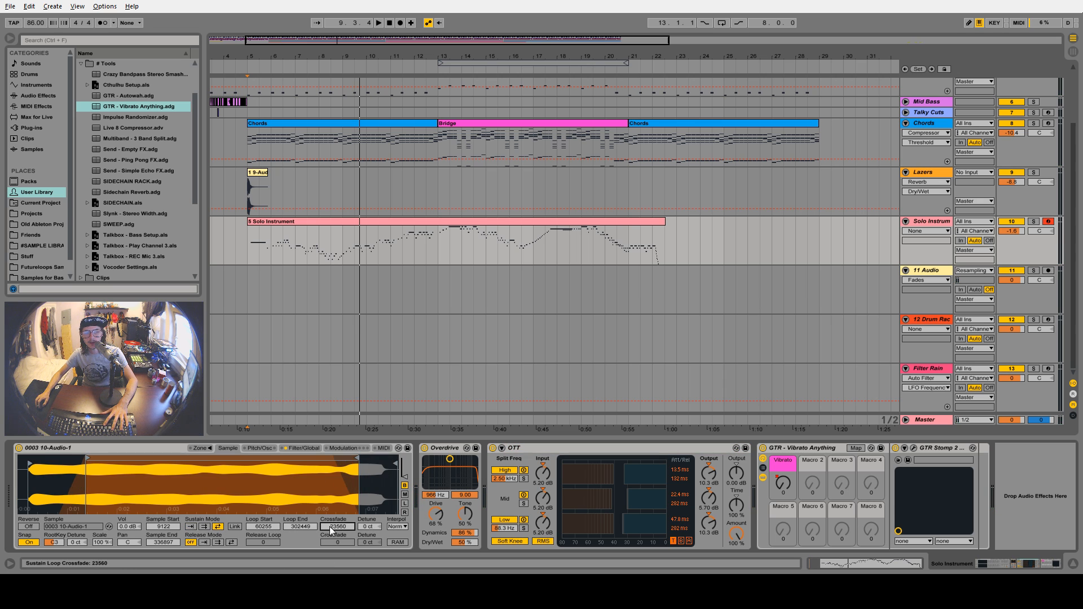
Play the solo clip again and shift the G3 at 8.2.3 and the following A3 slightly earlier, the A3 to 8.3.1
key("space")
left_click(346, 220)
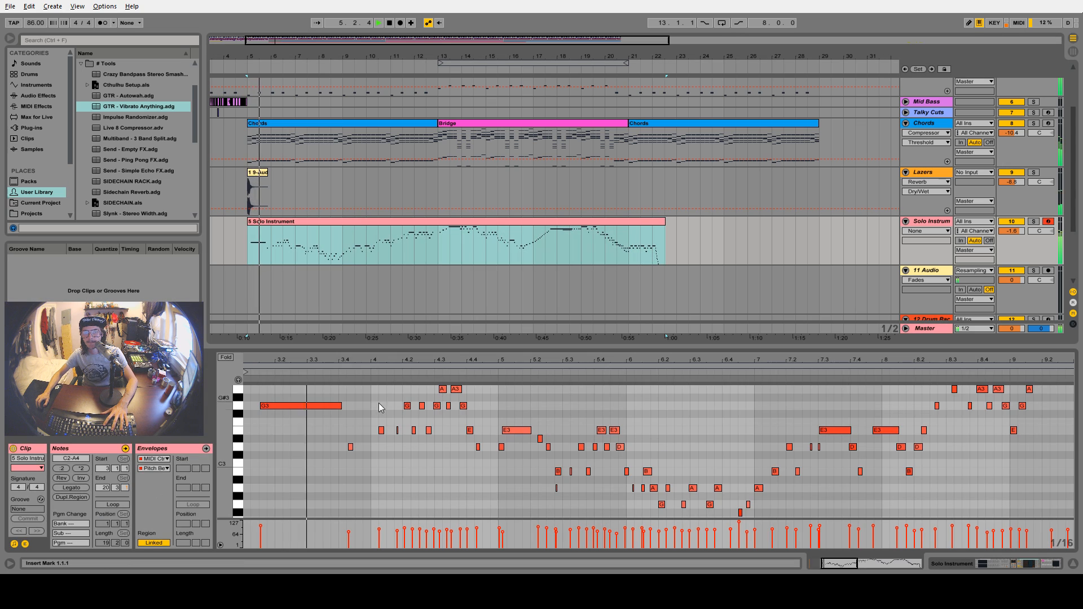
right_click(294, 407)
left_click(330, 455)
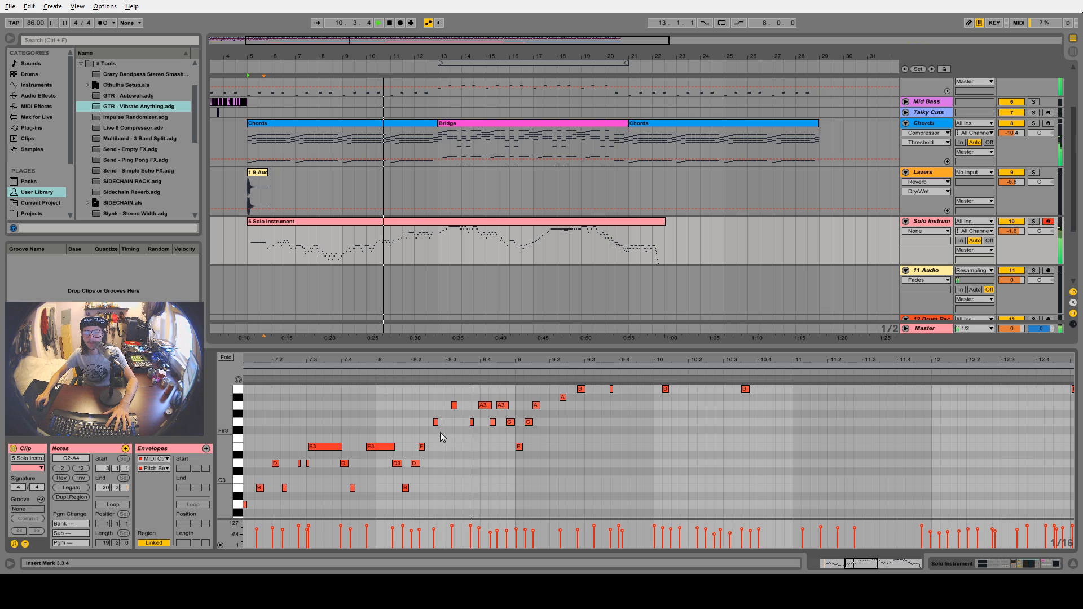
left_click_drag(434, 425, 428, 427)
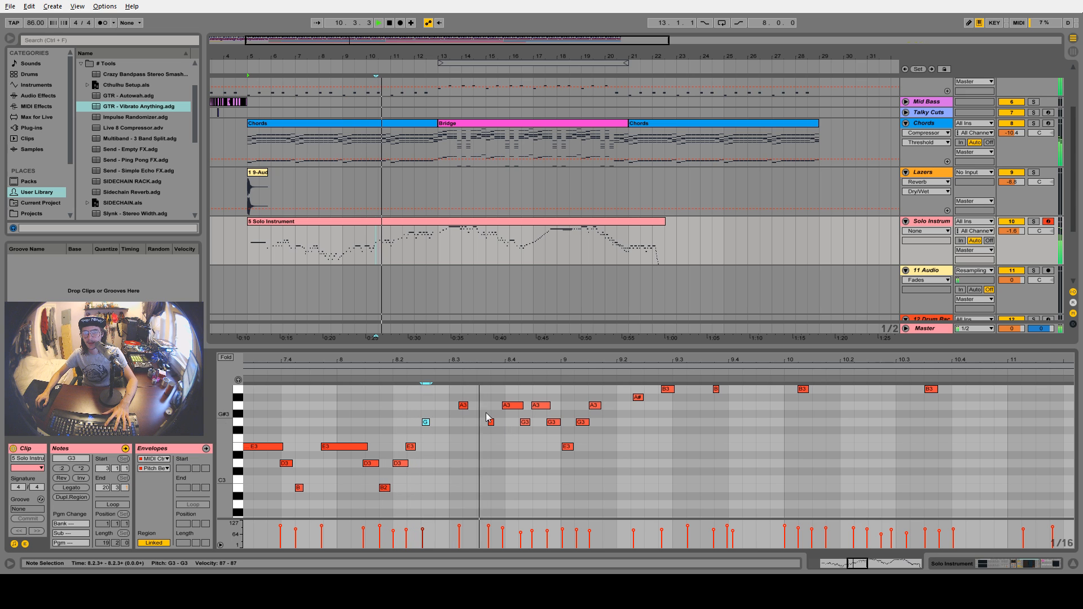
key("space")
left_click_drag(465, 407, 456, 407)
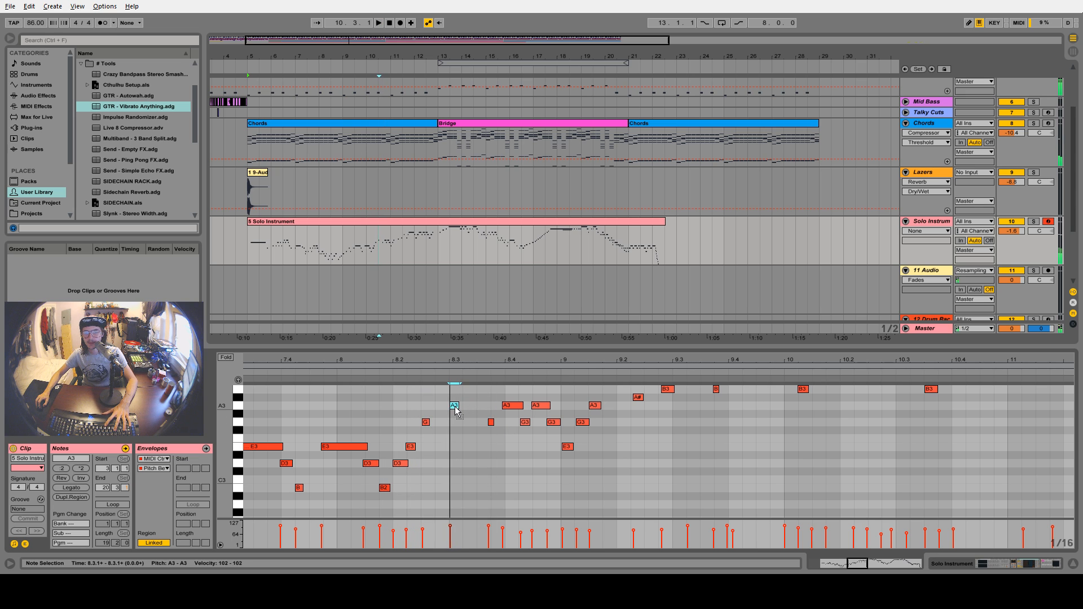
Audition the phrase in bars 8 and 9 of the solo clip, checking the G3 at 8.3.3 and the E3 at 9.1.1
left_click(304, 372)
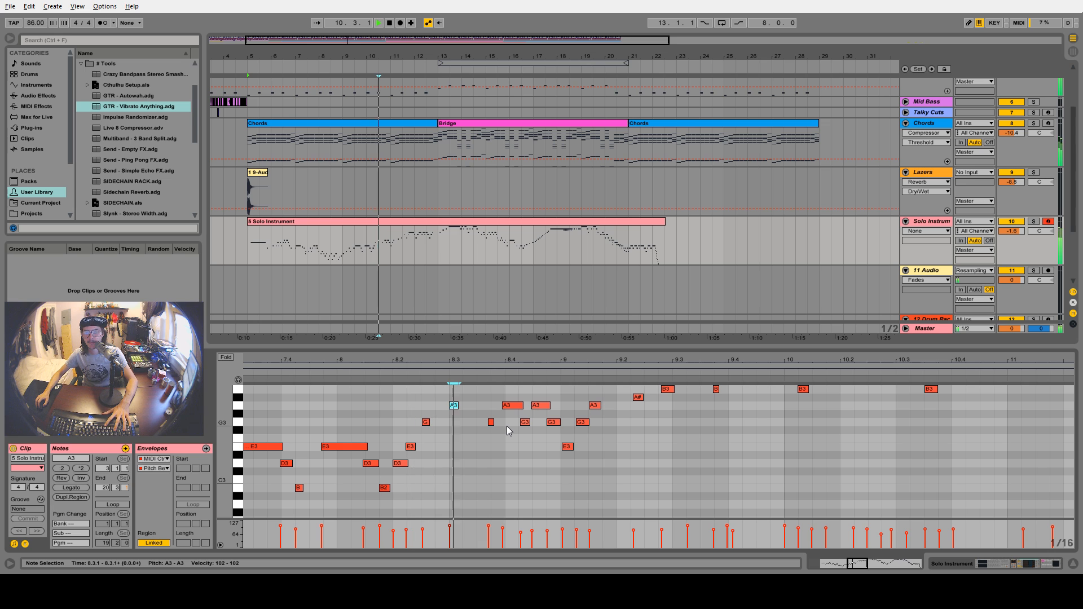
left_click(492, 423)
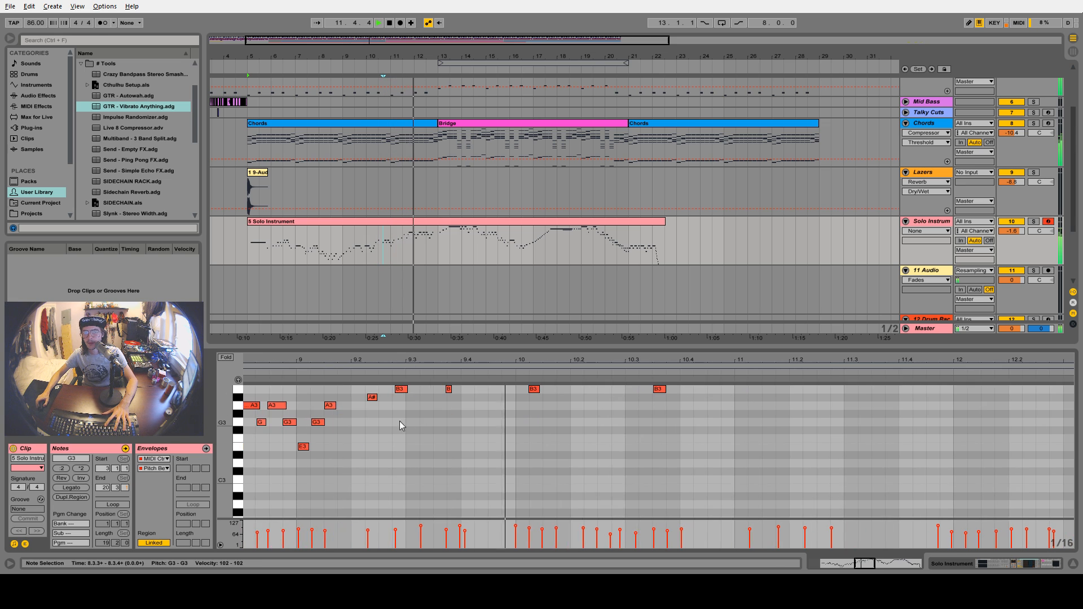
left_click(408, 381)
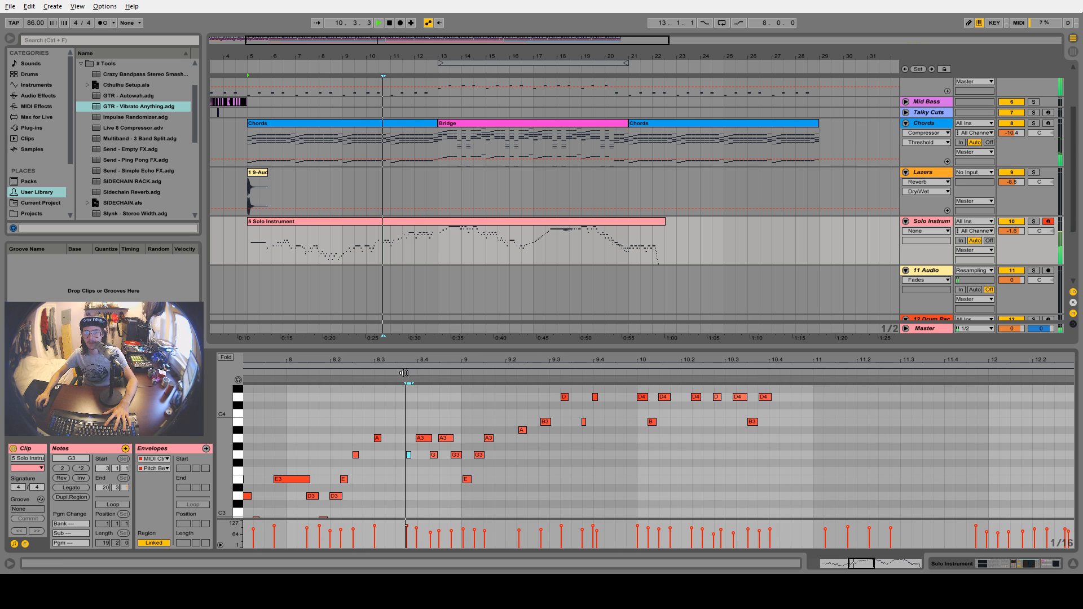
left_click(469, 478)
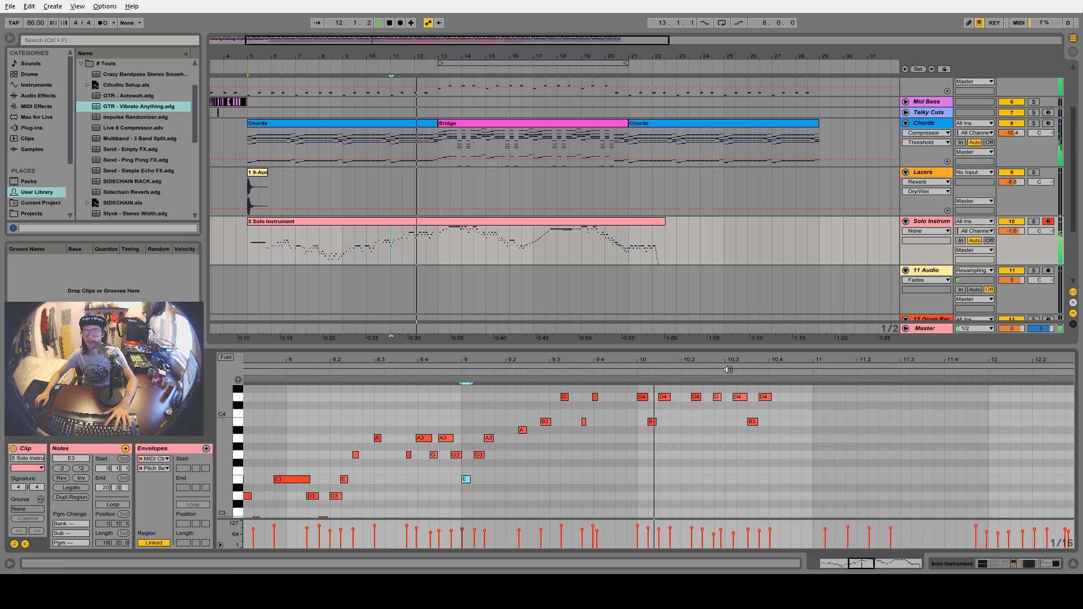
Remove the short D4 near 10.2.4 and extend the E4 at 10.2.2 to about 10.3.2, over the next E4
scroll(737, 424, "up", 3)
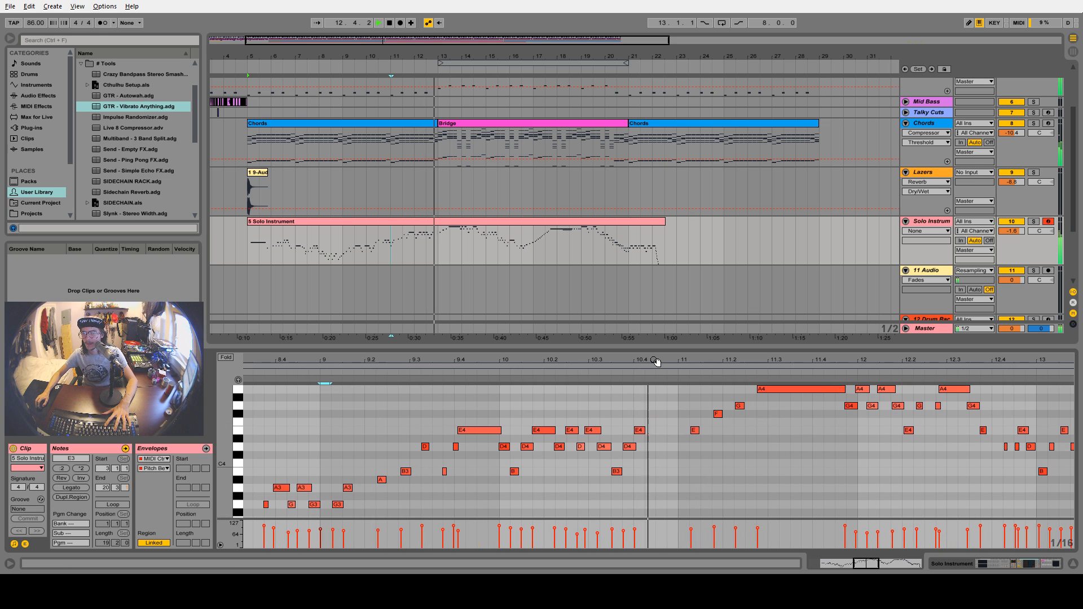
left_click(498, 380)
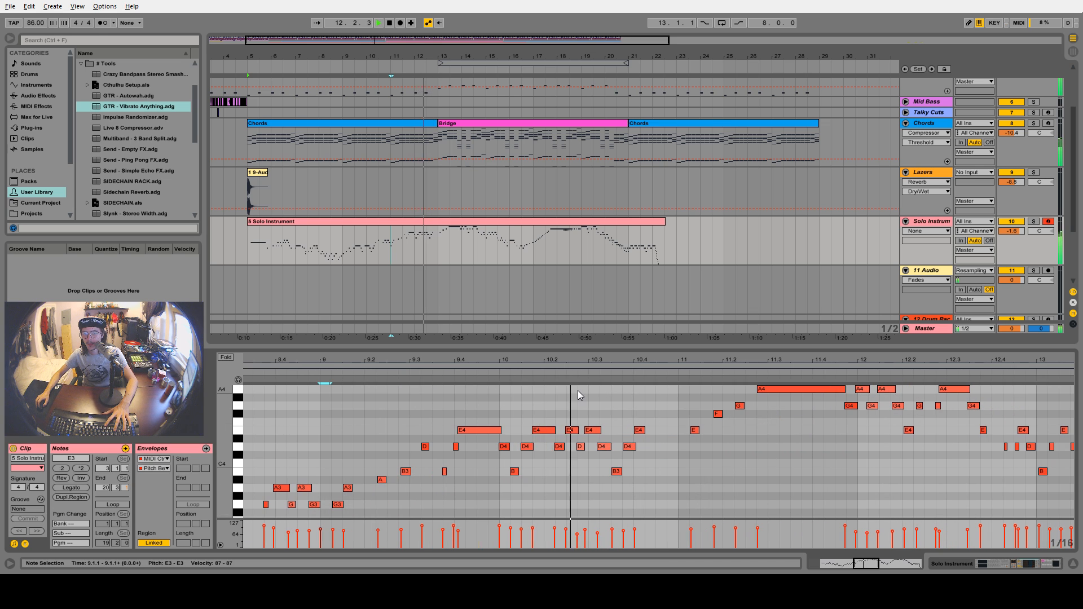
key("space")
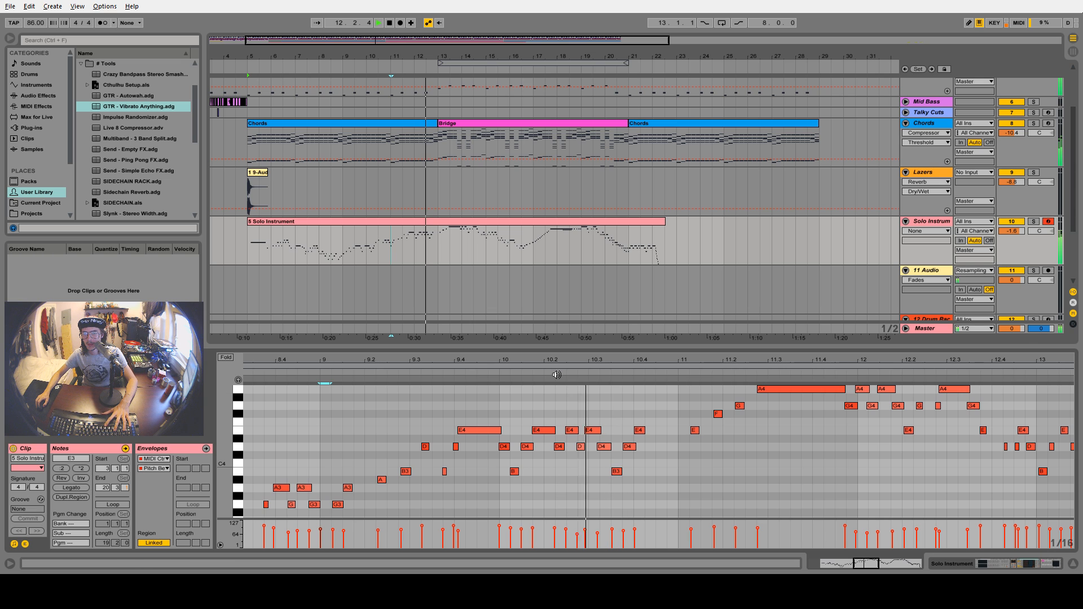
left_click(580, 447)
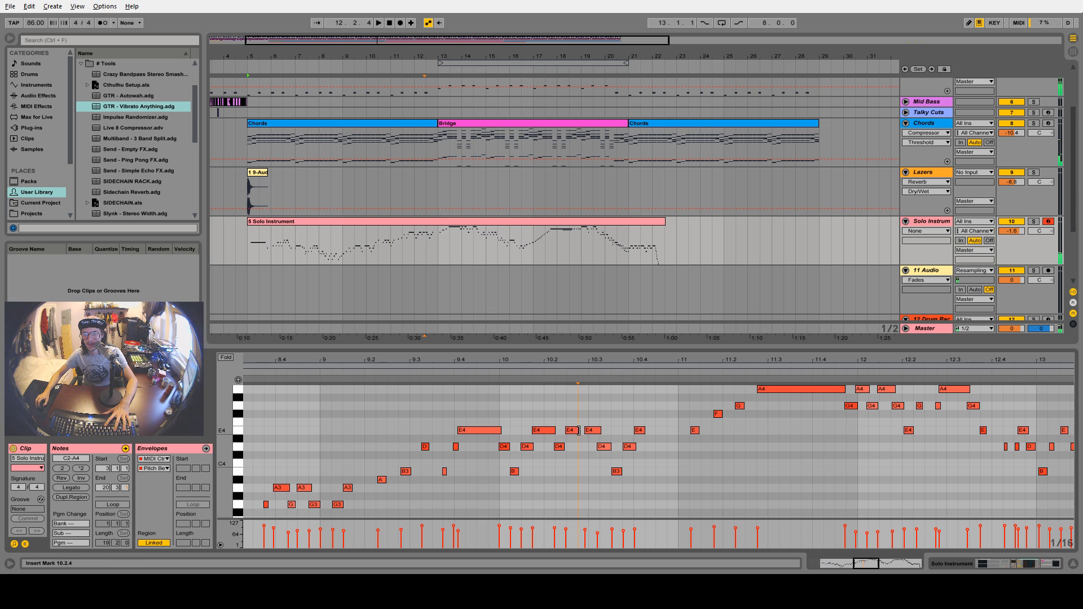
left_click_drag(578, 430, 602, 430)
key("space")
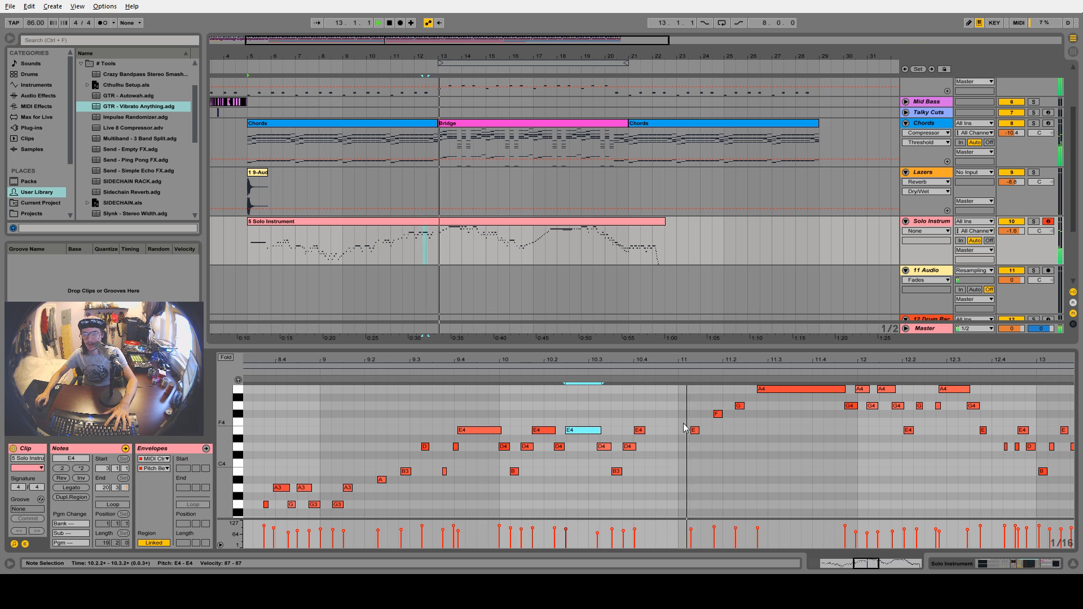
Play on through the solo and delete the run of short F#4 notes beneath the long G4 in clip bar 16
left_click_drag(760, 361, 350, 361)
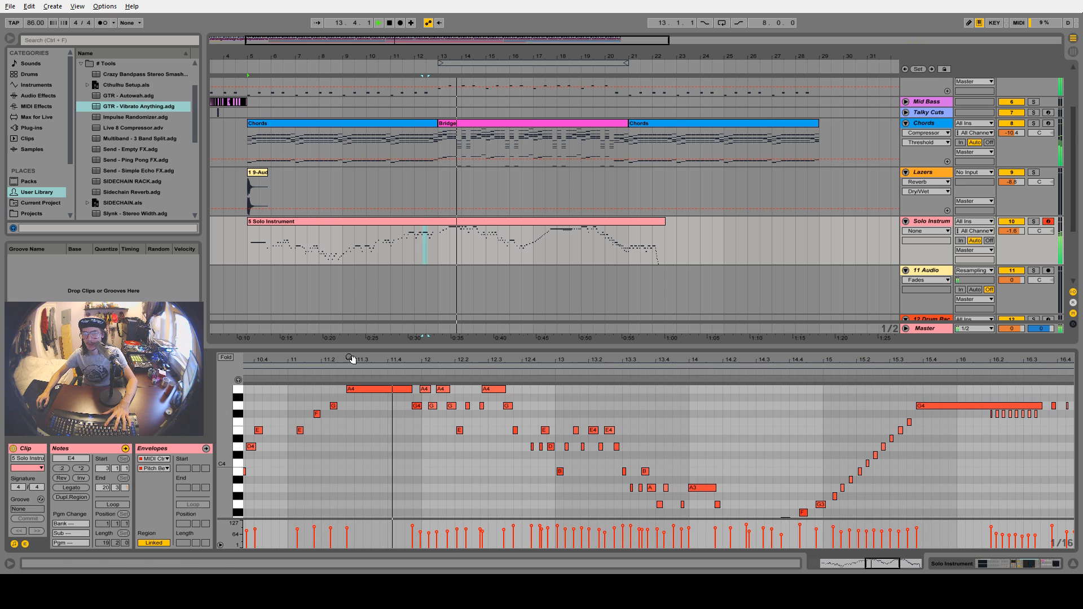
scroll(532, 448, "up", 1)
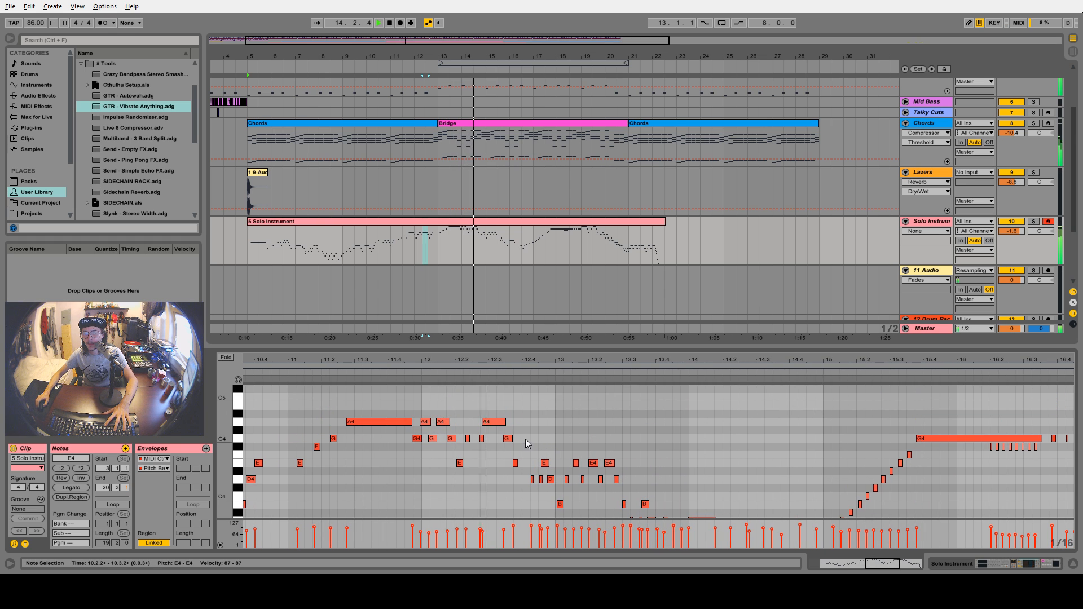
scroll(568, 447, "down", 1)
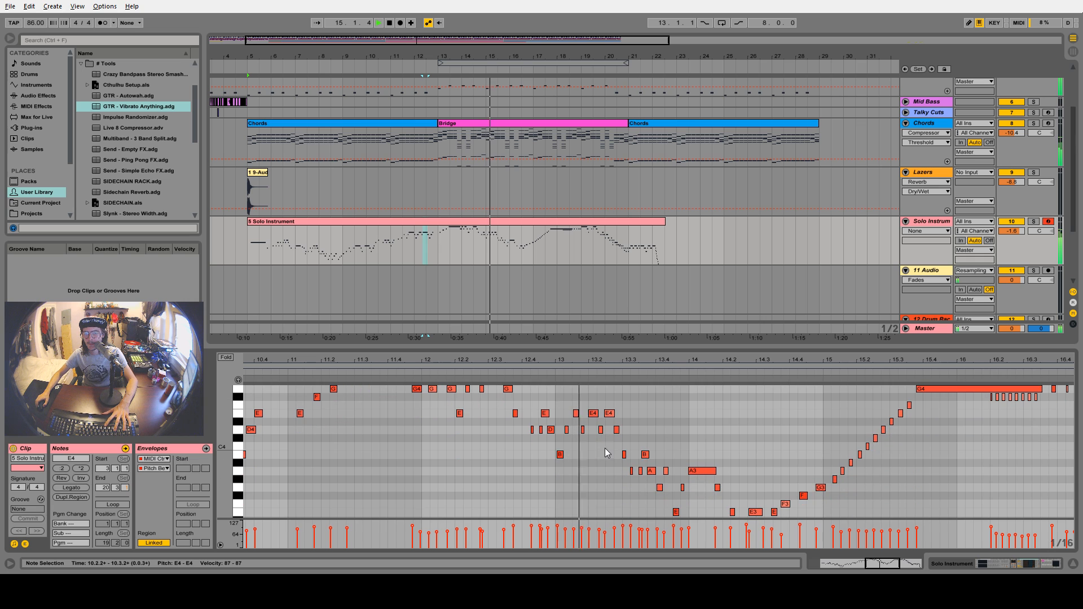
left_click_drag(668, 361, 466, 356)
scroll(535, 427, "down", 1)
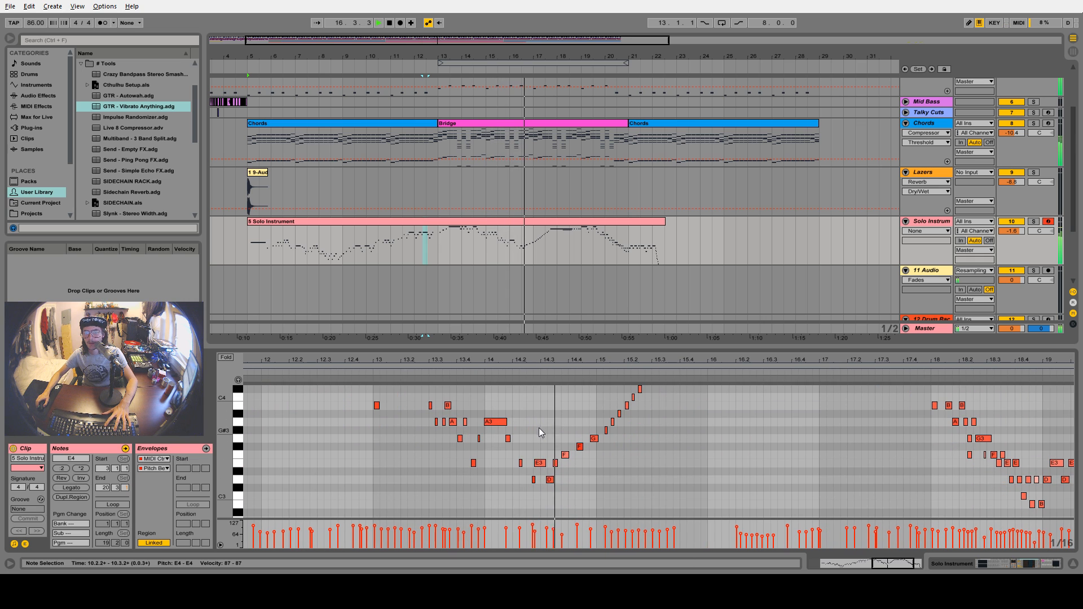
scroll(608, 433, "up", 3)
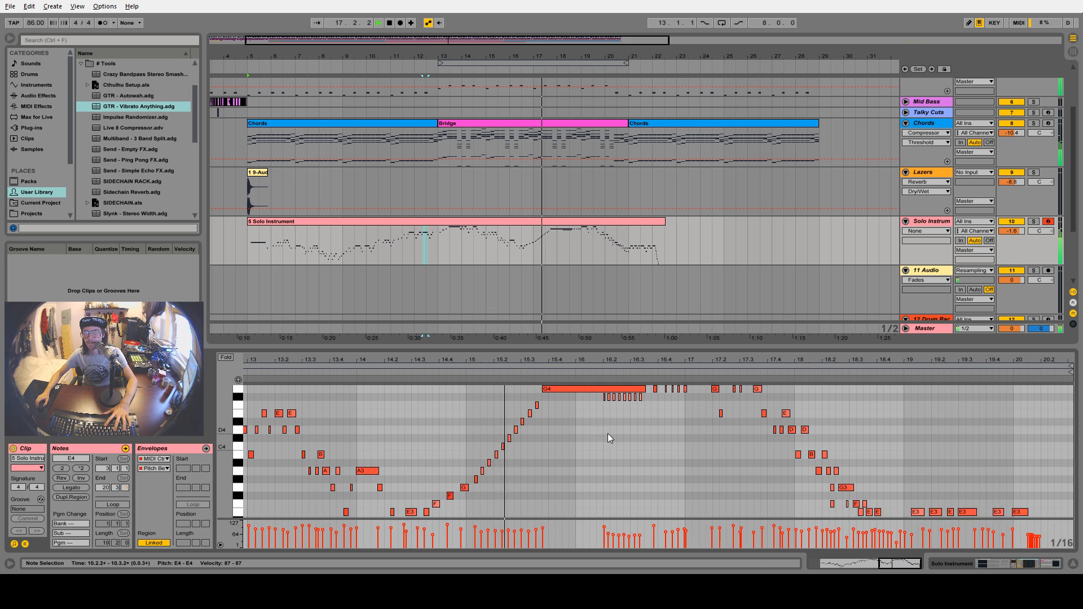
left_click(608, 432)
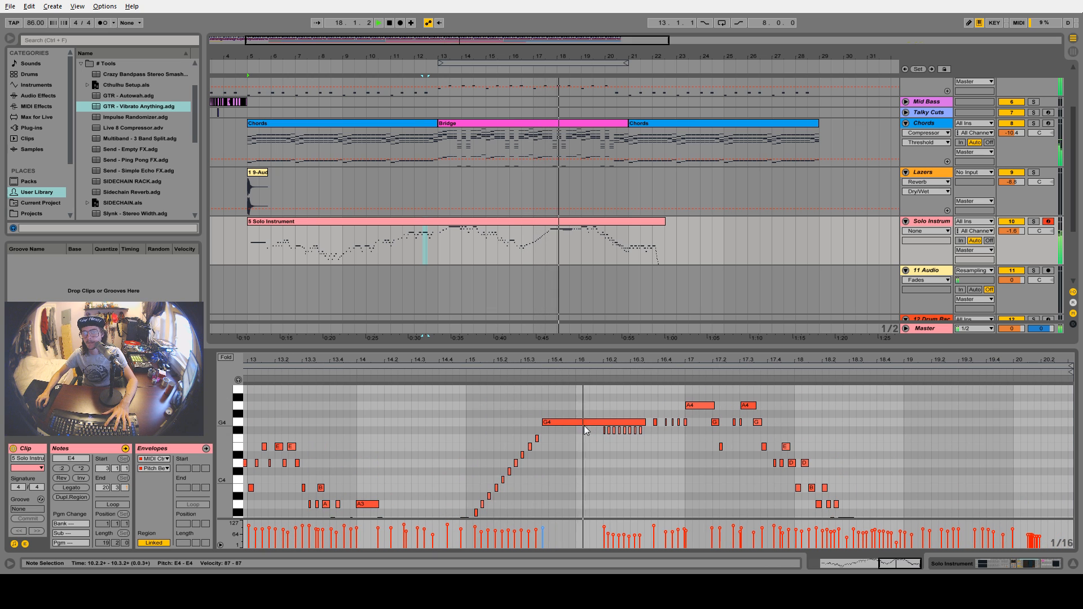
left_click_drag(596, 428, 648, 436)
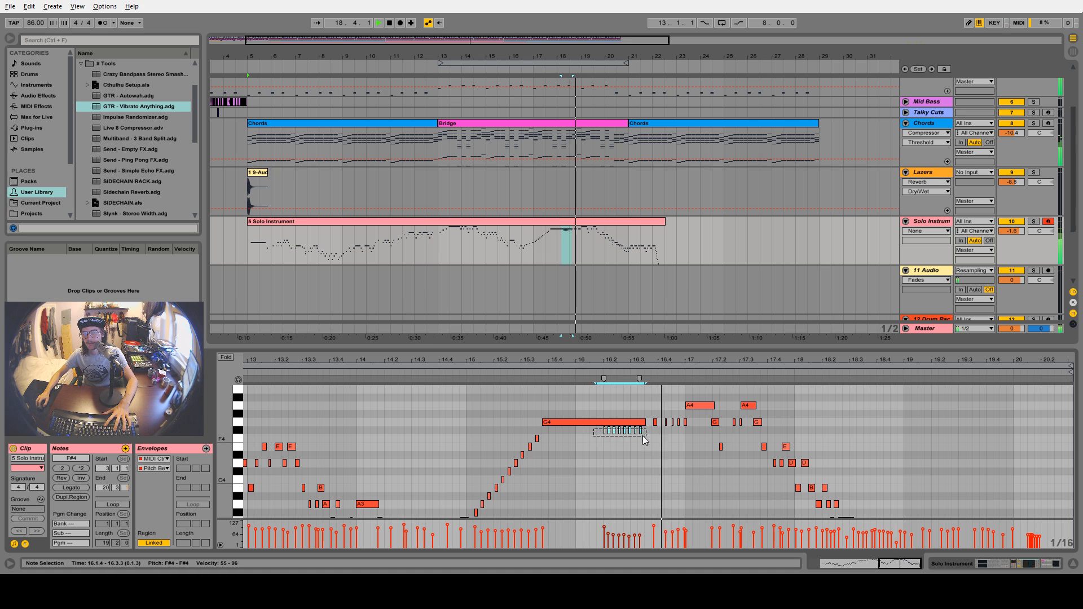
key("Delete")
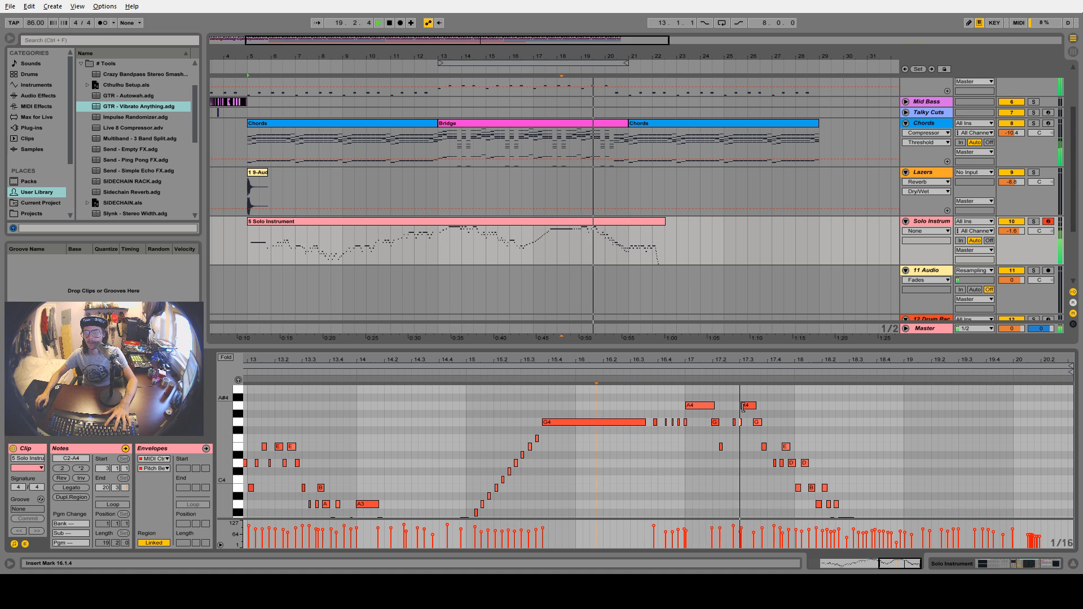
Play on to the end of the solo clip and delete all notes from about 19.2.4 onward, including the low falling notes after 20.1
scroll(883, 423, "down", 5)
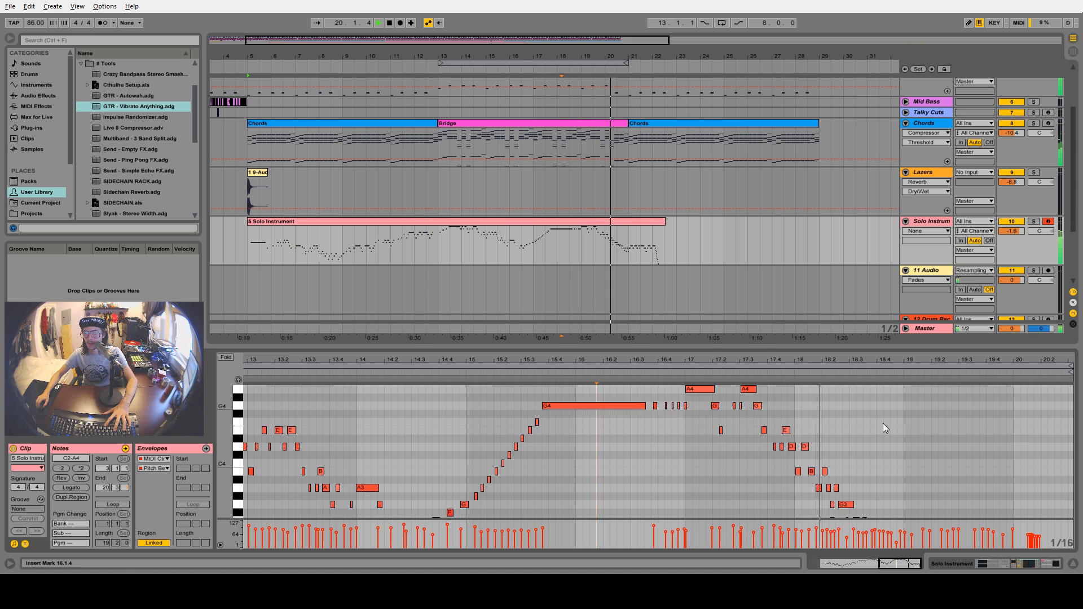
scroll(908, 430, "down", 4)
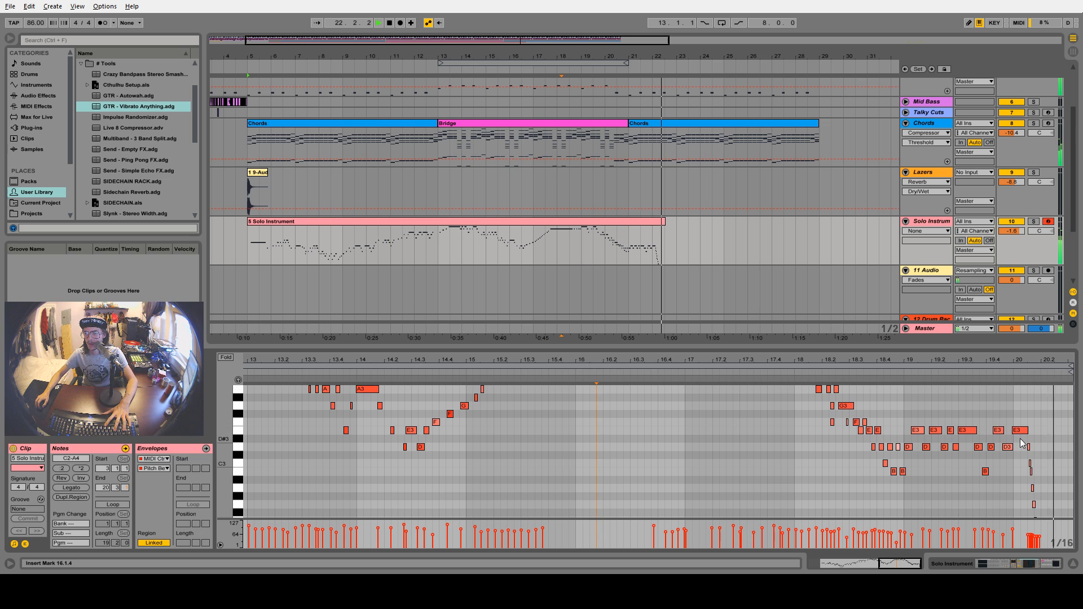
scroll(1019, 423, "down", 1)
left_click_drag(969, 414, 1043, 502)
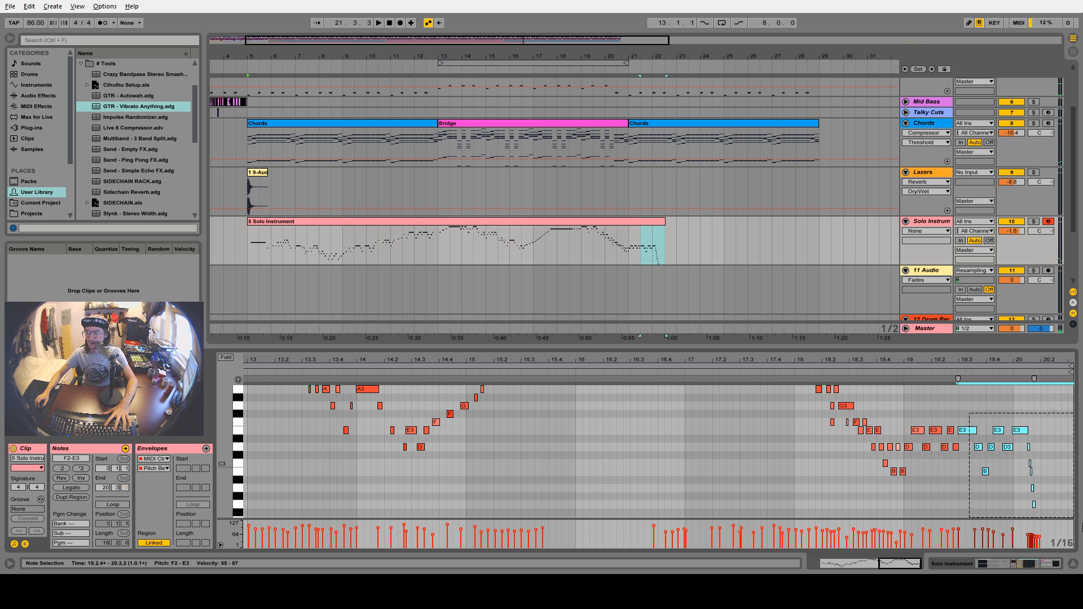
scroll(1043, 502, "down", 4)
key("Delete")
left_click(1027, 488)
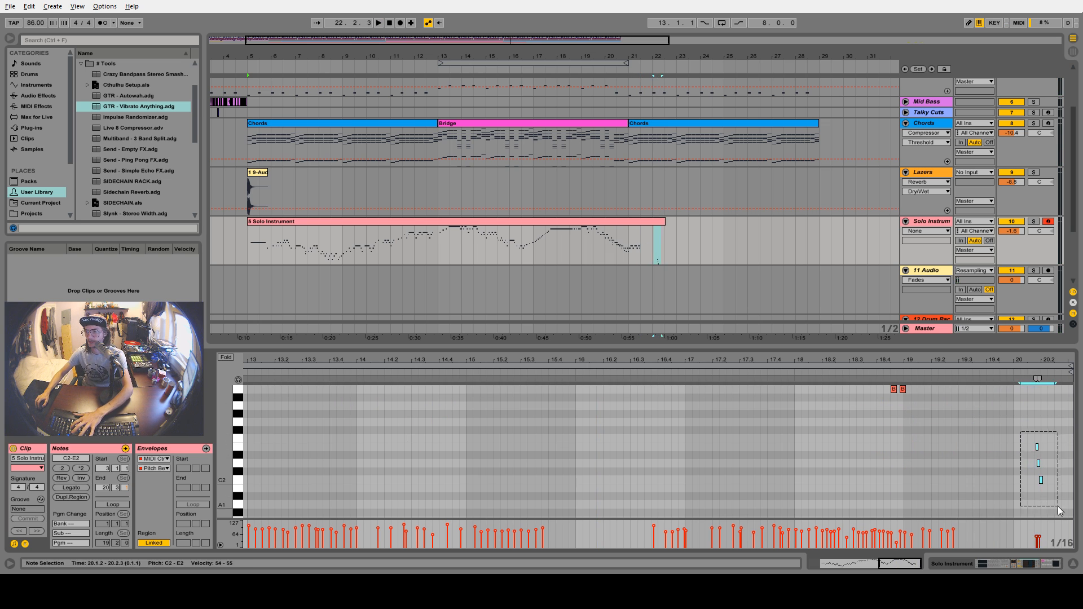
scroll(1015, 452, "up", 4)
scroll(900, 417, "up", 4)
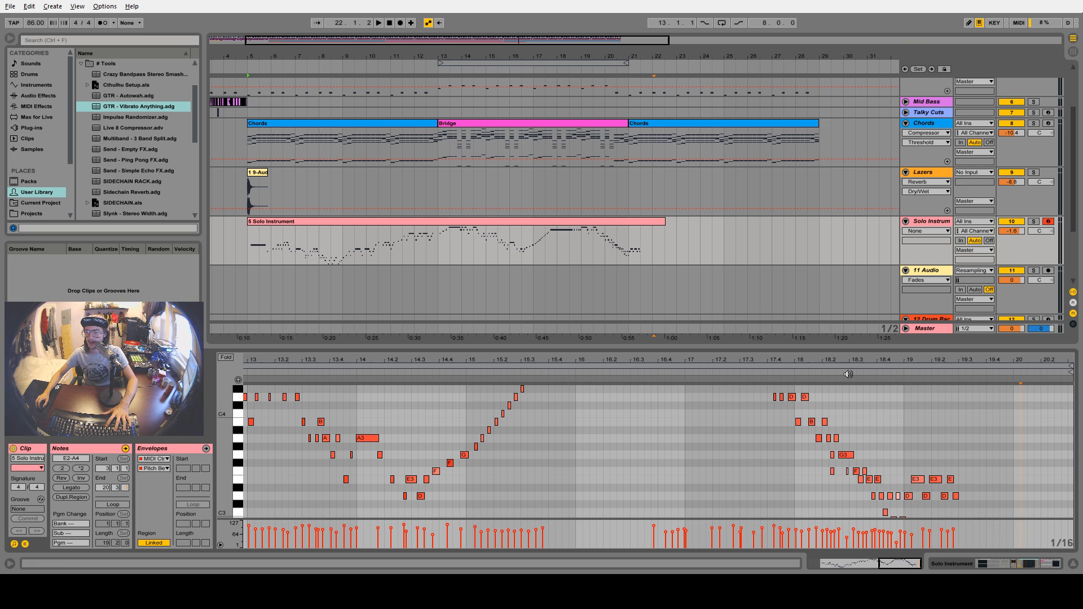
Merge the E3 notes at clip bar 19 into one long E3 ending near 19.3.1, delete the D3 notes beneath it, and play the ending
scroll(924, 429, "down", 2)
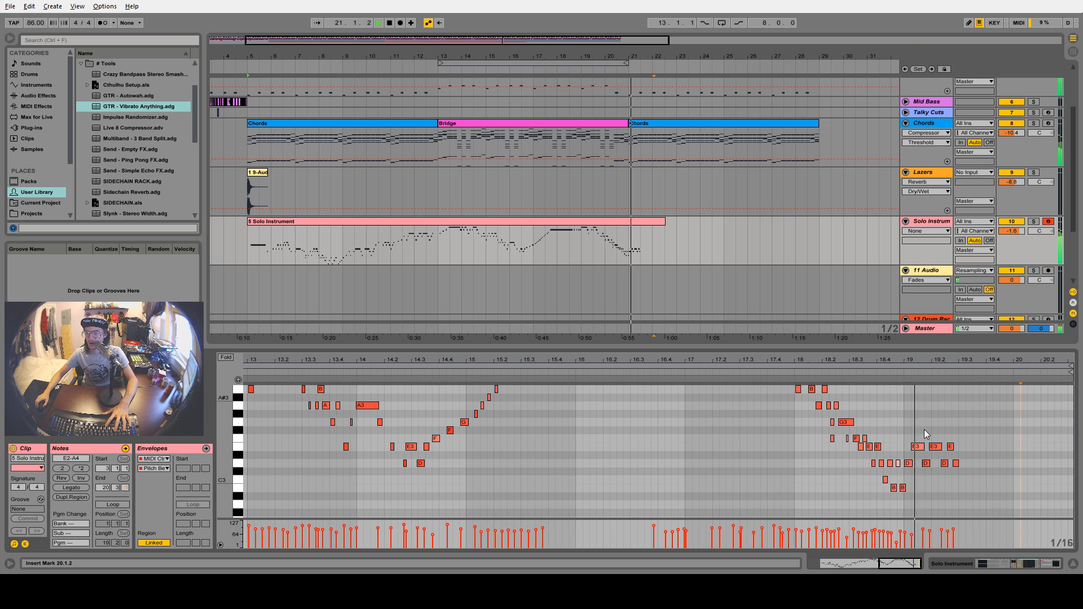
key("space")
left_click_drag(910, 465, 966, 447)
left_click(919, 471)
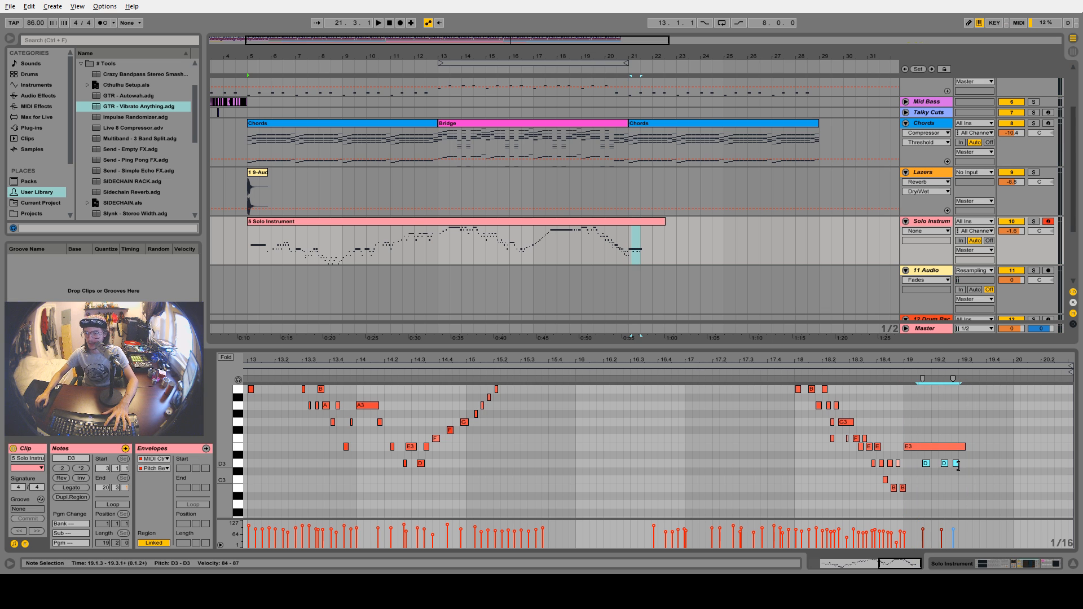
left_click(809, 371)
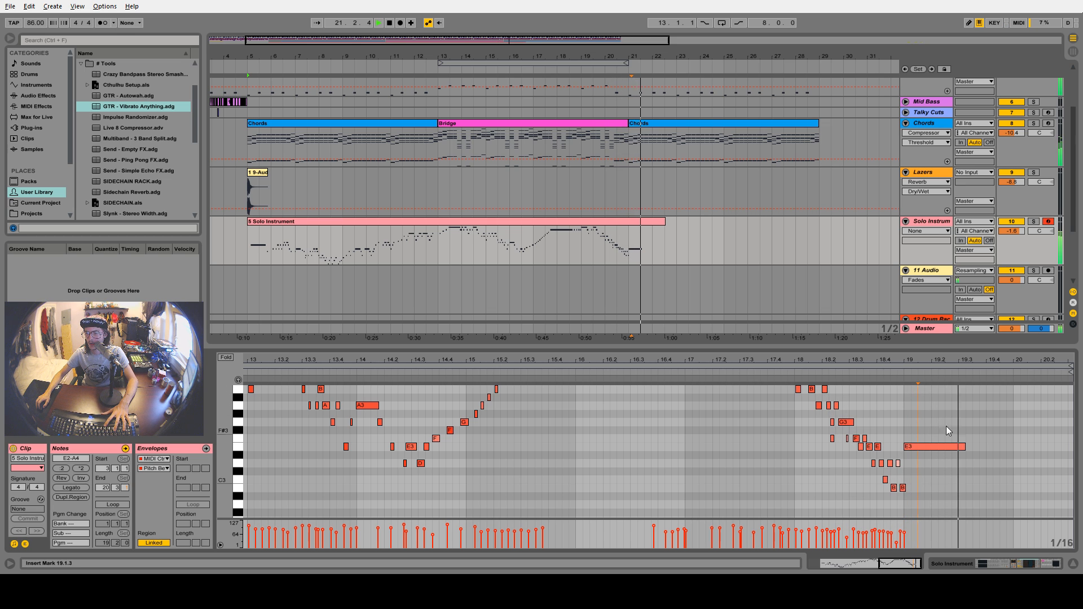
key("space")
Audition the descending run in clip bars 17 and 18, checking the B3 at 18.2.1 and the notes following it
left_click_drag(911, 361, 787, 407)
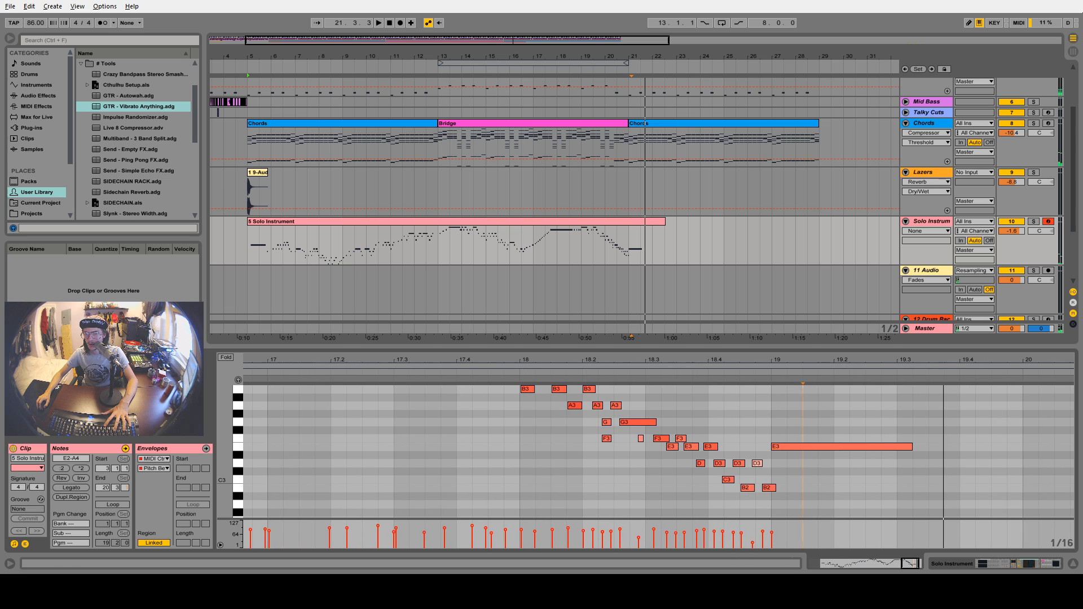
scroll(489, 381, "up", 2)
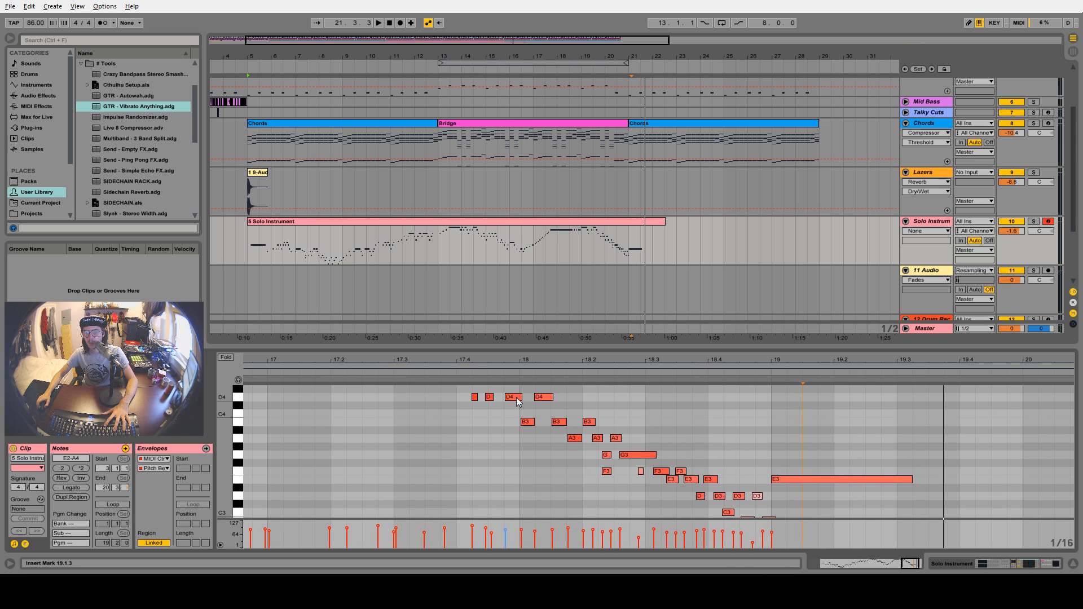
scroll(454, 393, "up", 2)
left_click(461, 374)
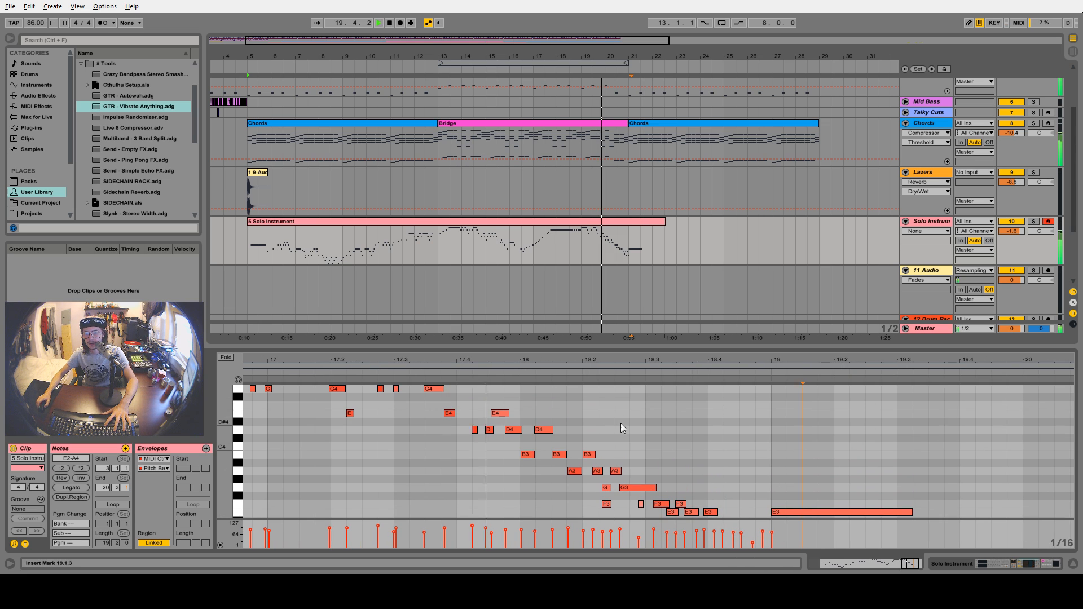
scroll(621, 424, "down", 3)
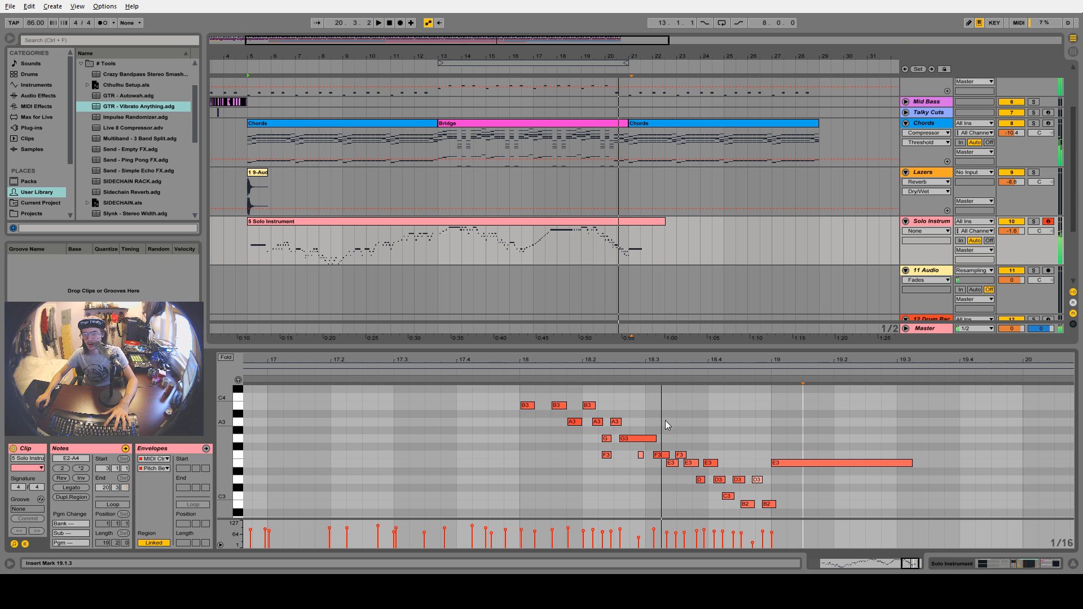
left_click(571, 377)
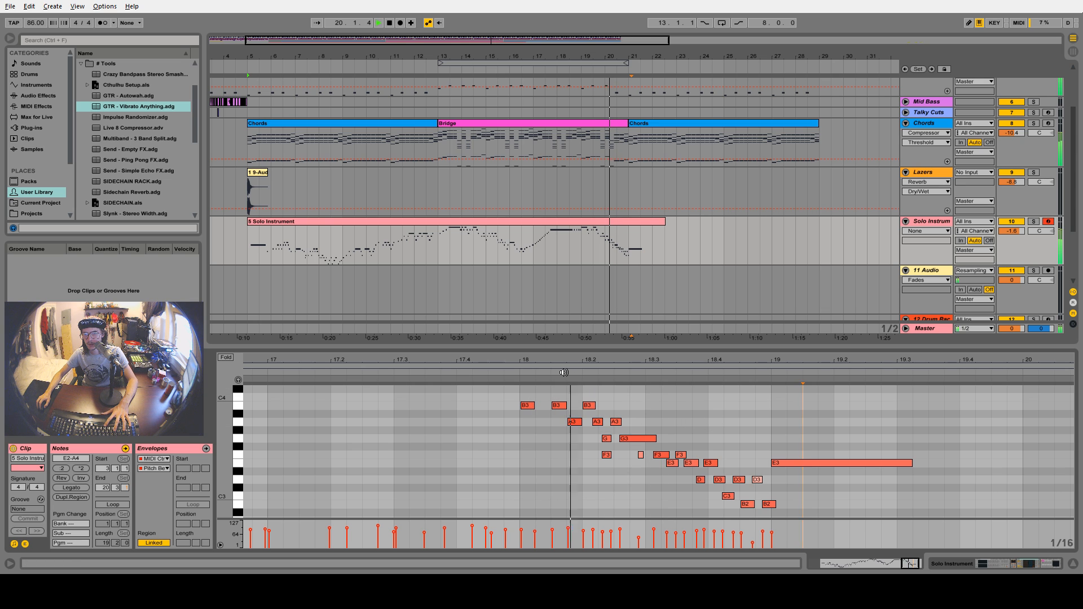
left_click(590, 405)
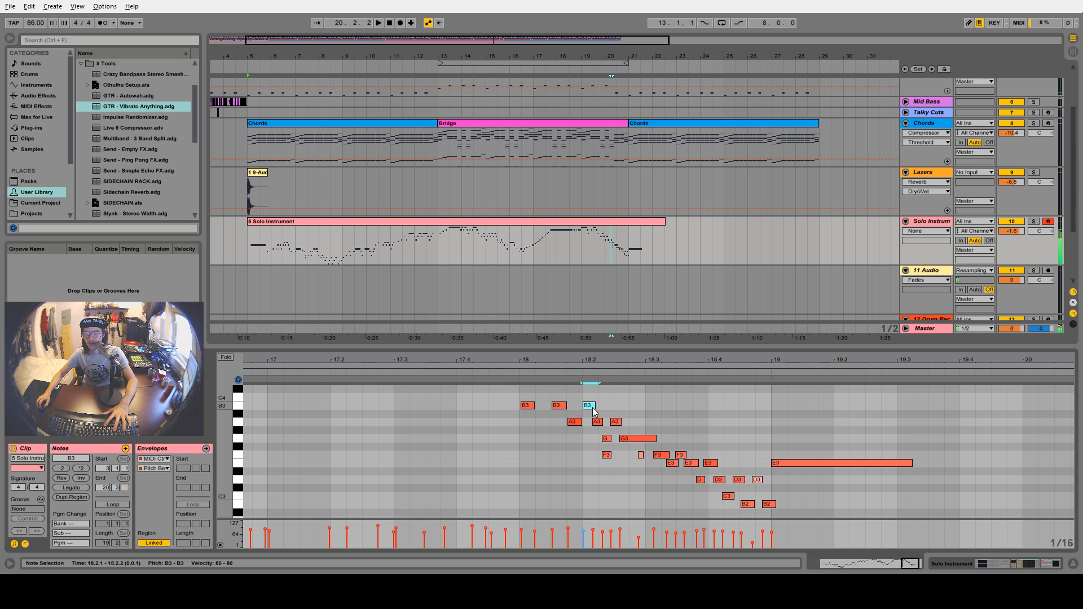
left_click(607, 438)
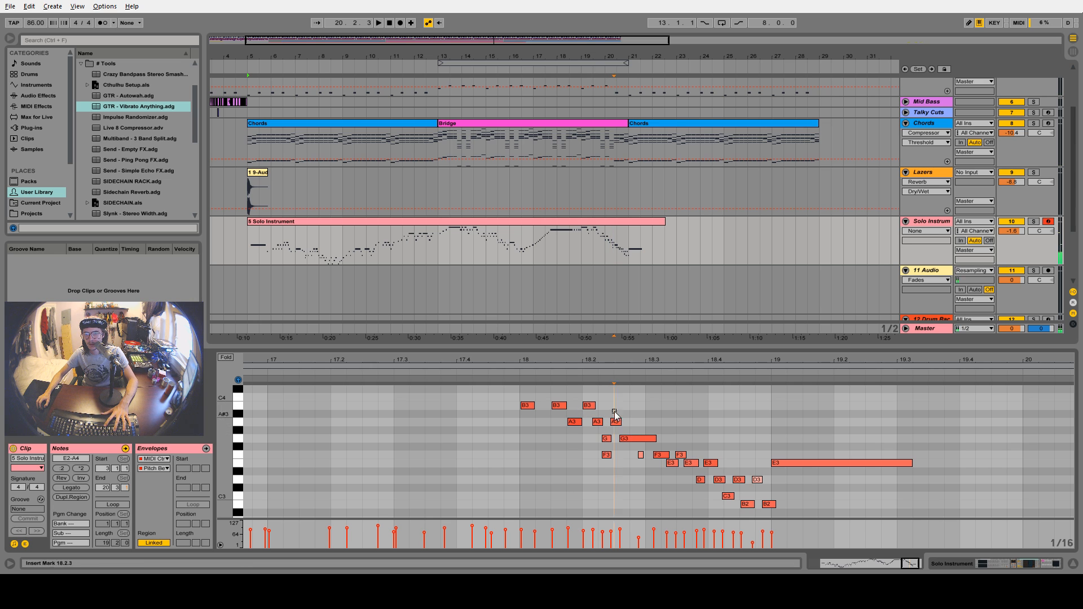
left_click(640, 439)
Raise the F3 notes between 18.2.2 and 18.3.3 by one semitone to F#3 and play the run again
left_click_drag(591, 455, 699, 456)
key("Up")
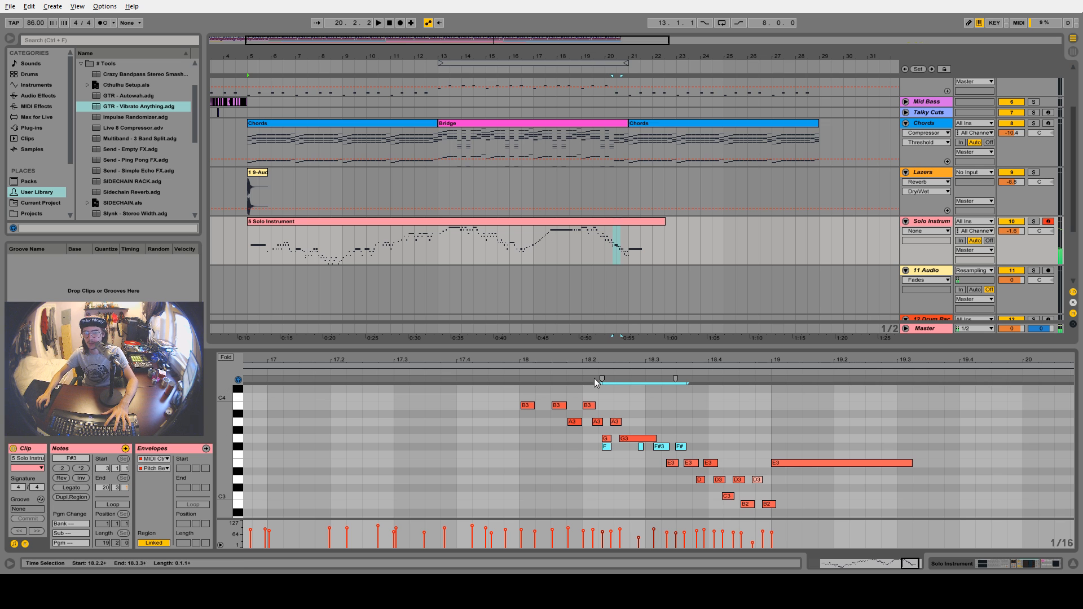
left_click(506, 374)
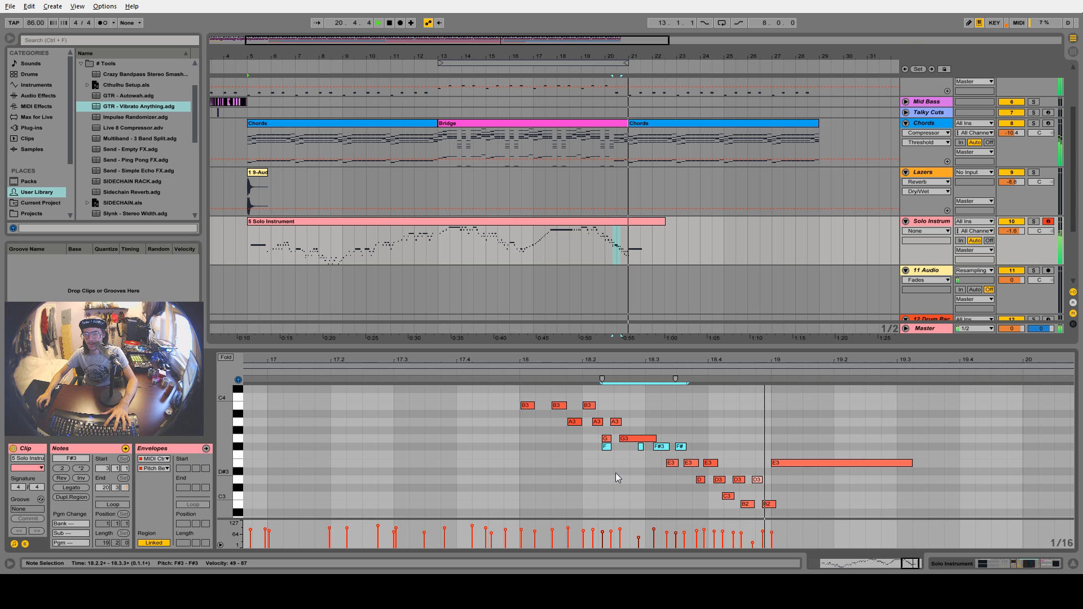
key("space")
Delete the F#3 at 18.2.2 beneath the short G3 and replay the phrase from just before bar 18
left_click(598, 449)
left_click(607, 447)
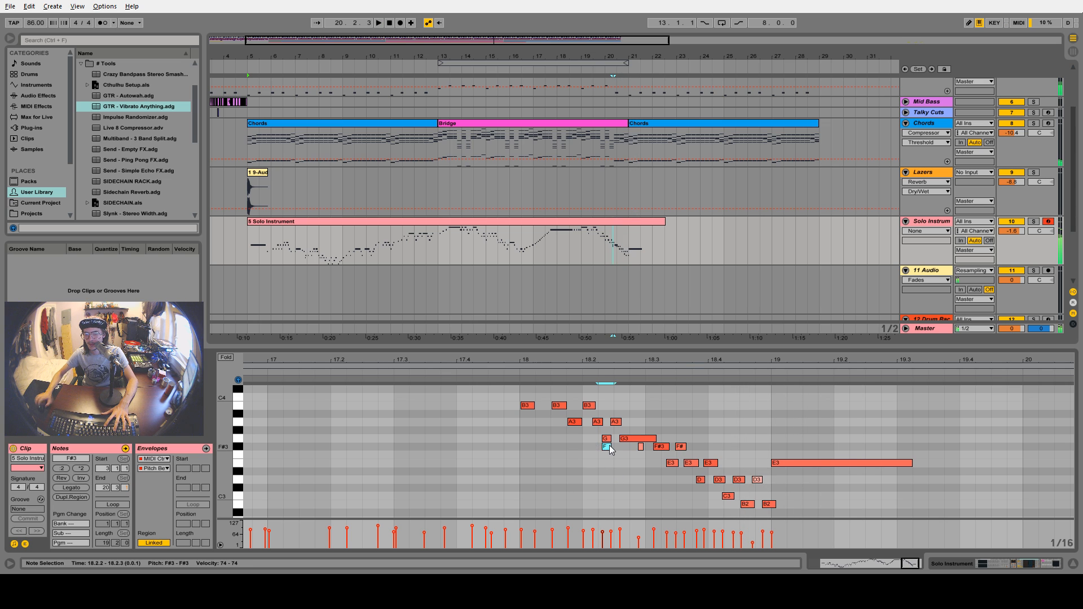
key("Delete")
left_click(513, 371)
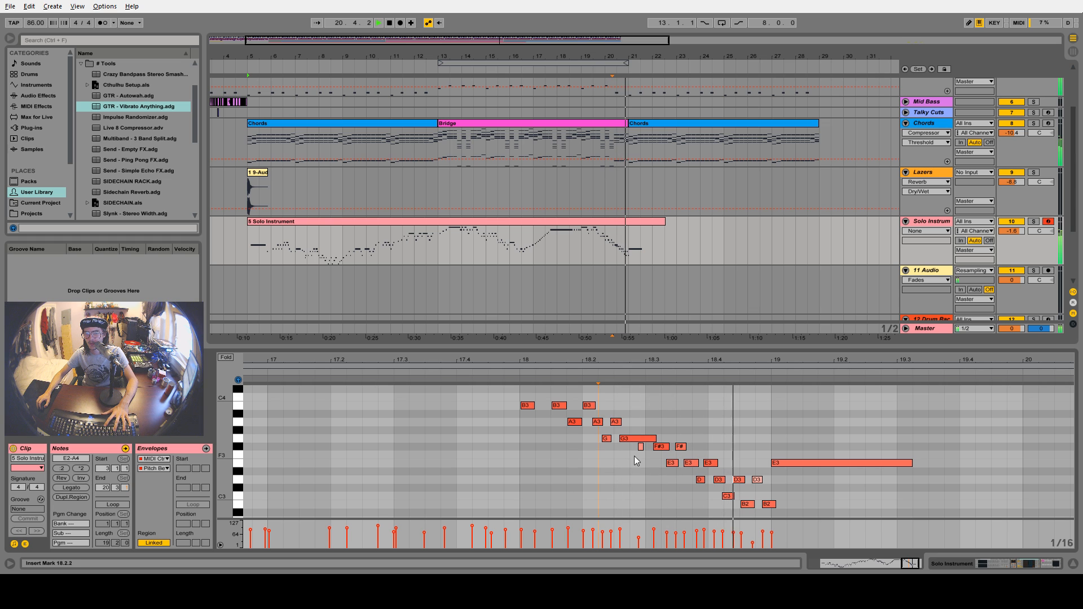
Adjust the timing of the short F#3 note beneath the long G3, auditioning the phrase from bar 18
key("space")
left_click_drag(641, 446, 637, 447)
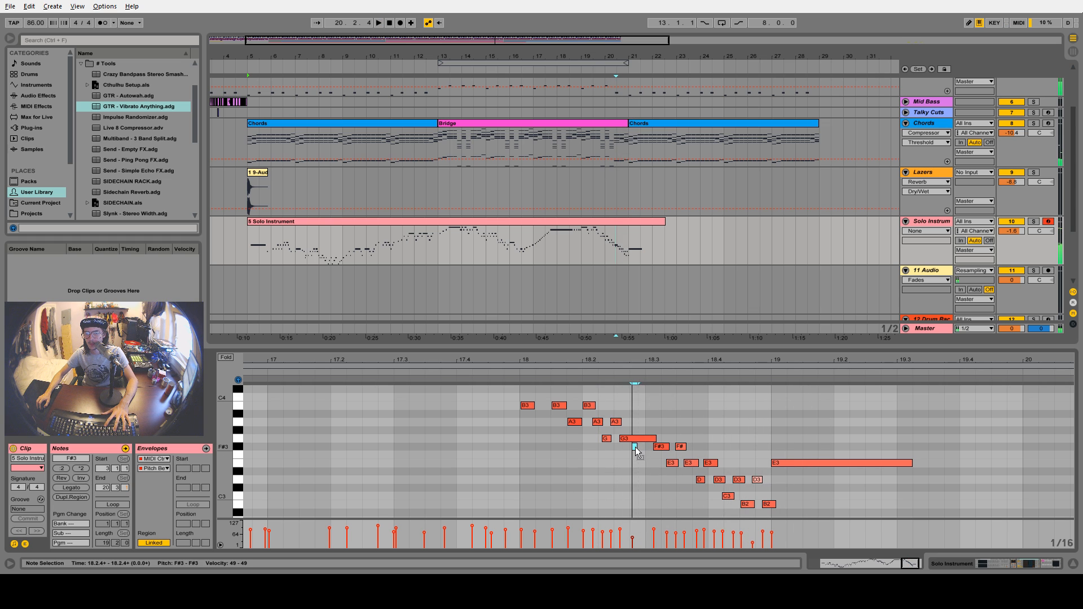
left_click(520, 377)
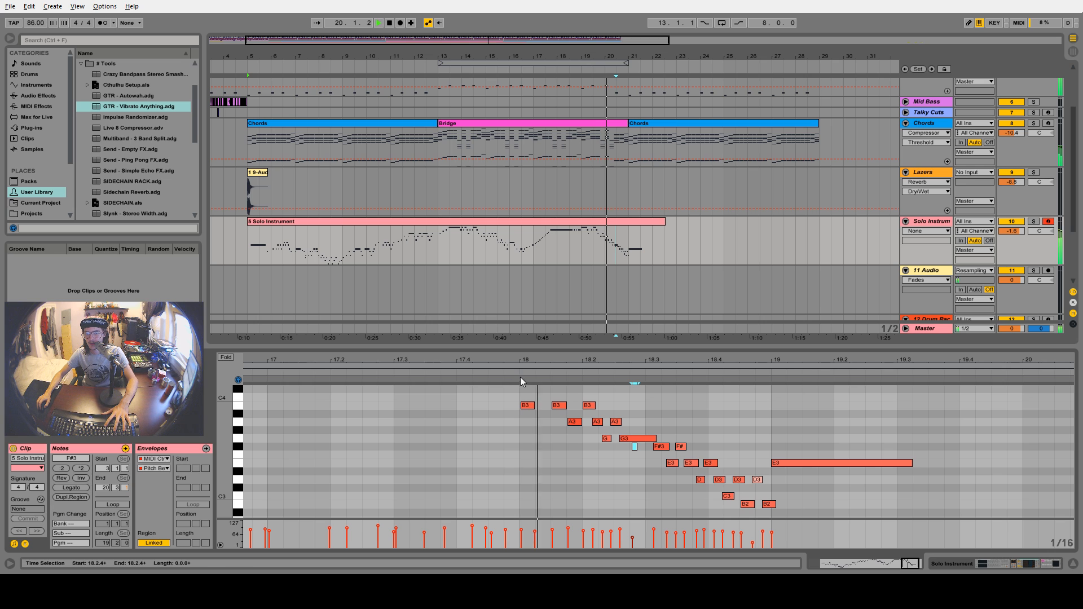
left_click_drag(636, 448, 641, 447)
Switch the note editor's 1/16 grid to triplets, adjust the short F#3 note's timing, and play from bar 18
right_click(620, 467)
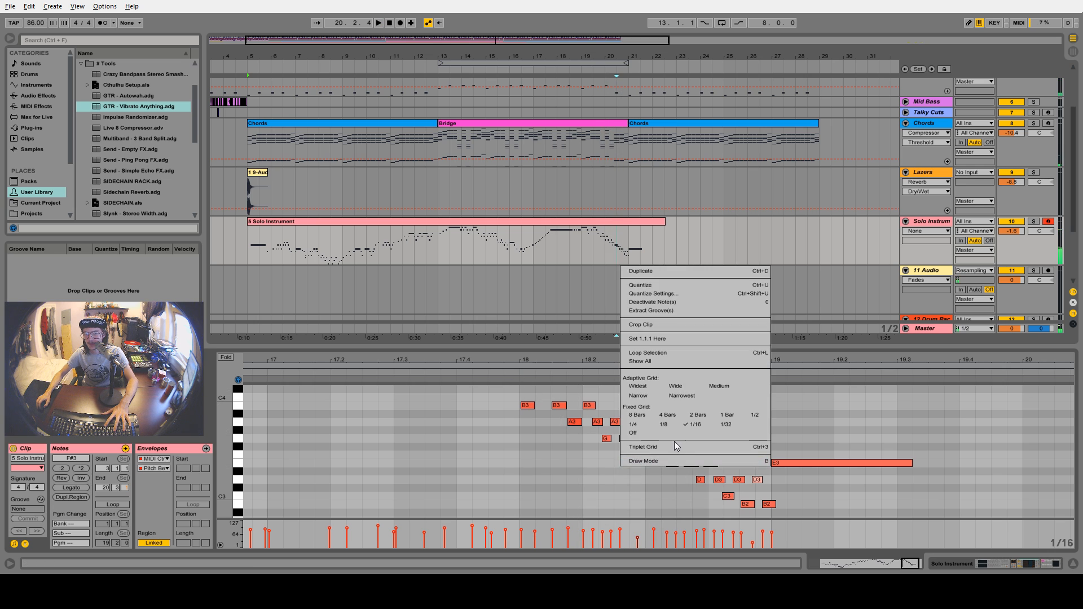
key("Escape")
left_click_drag(663, 360, 620, 390)
left_click_drag(540, 423, 576, 448)
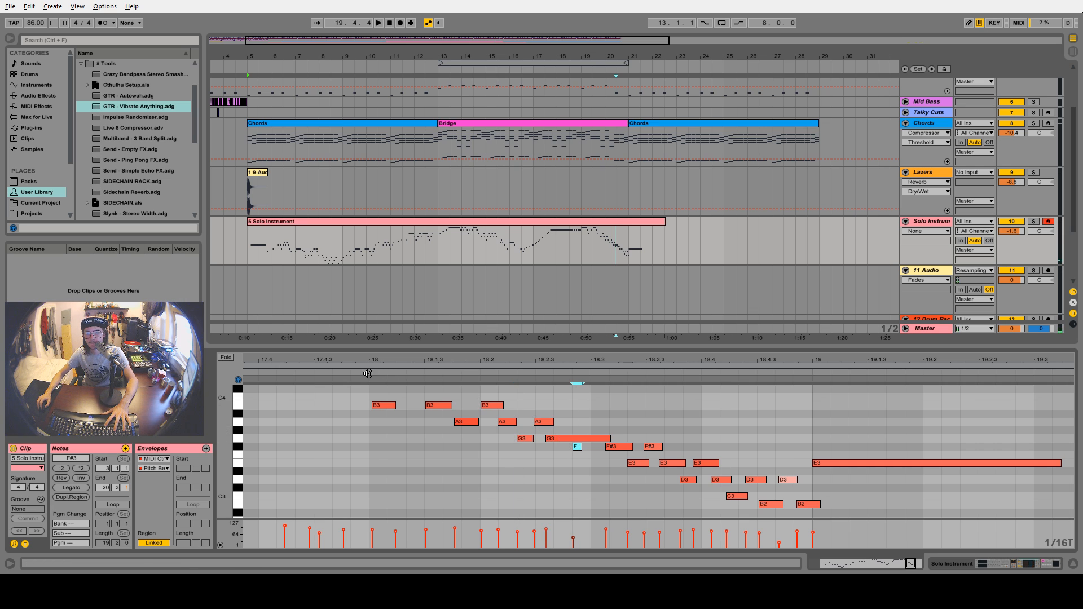
key("space")
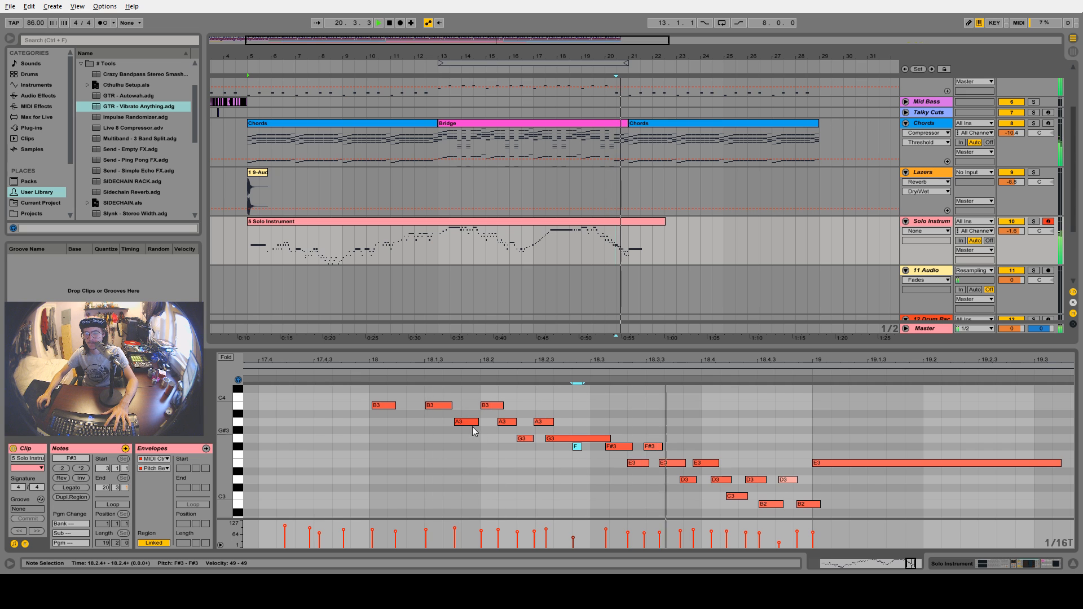
Extend the ends of the first A3 and the second B3 in the bar 18 run slightly, auditioning the result
key("space")
left_click_drag(477, 421, 486, 422)
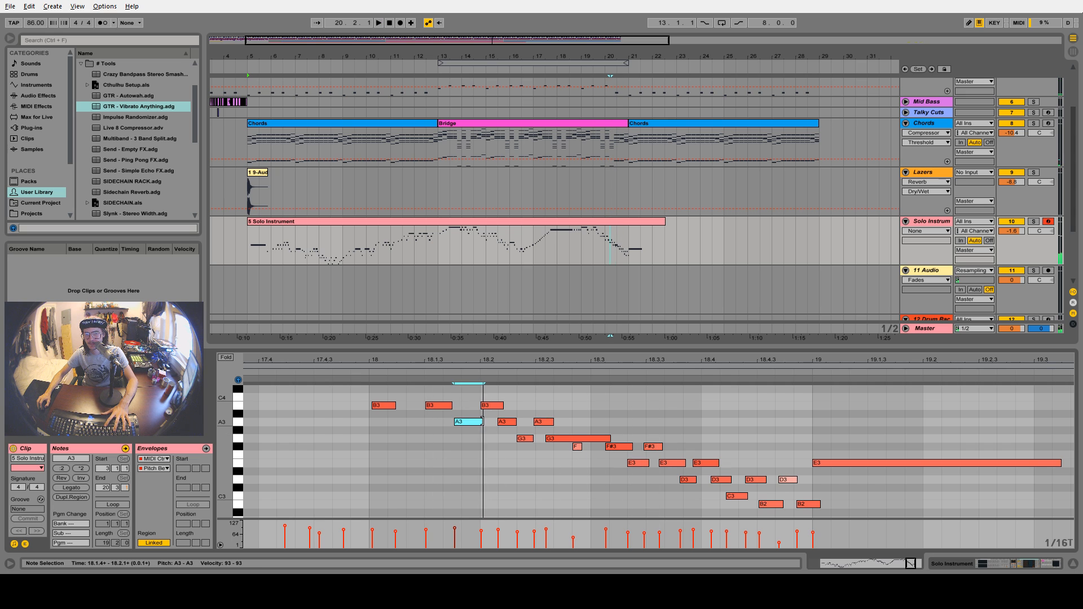
key("space")
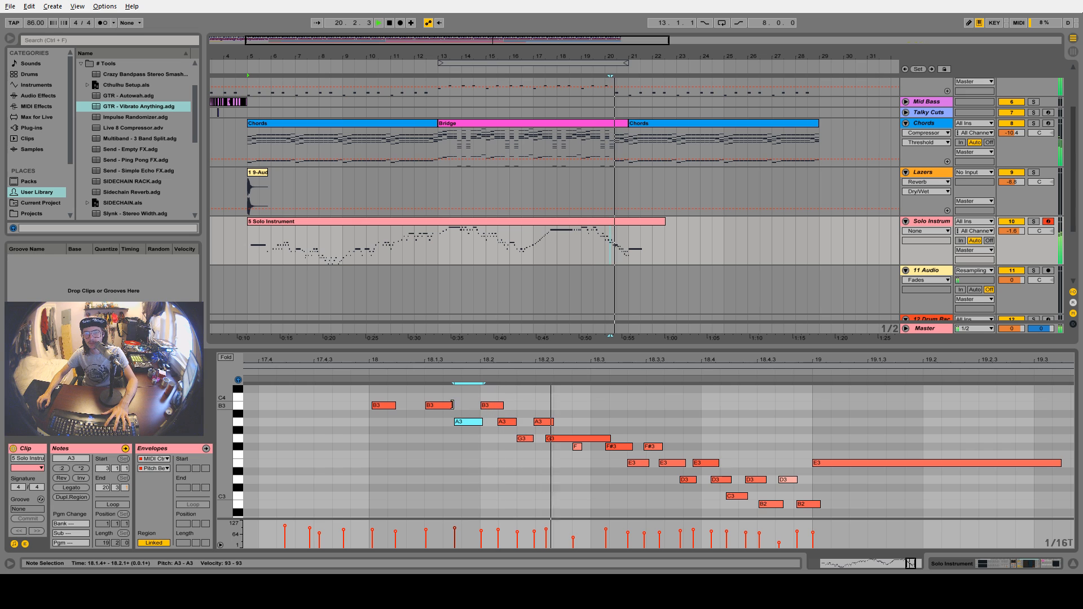
left_click_drag(450, 405, 457, 405)
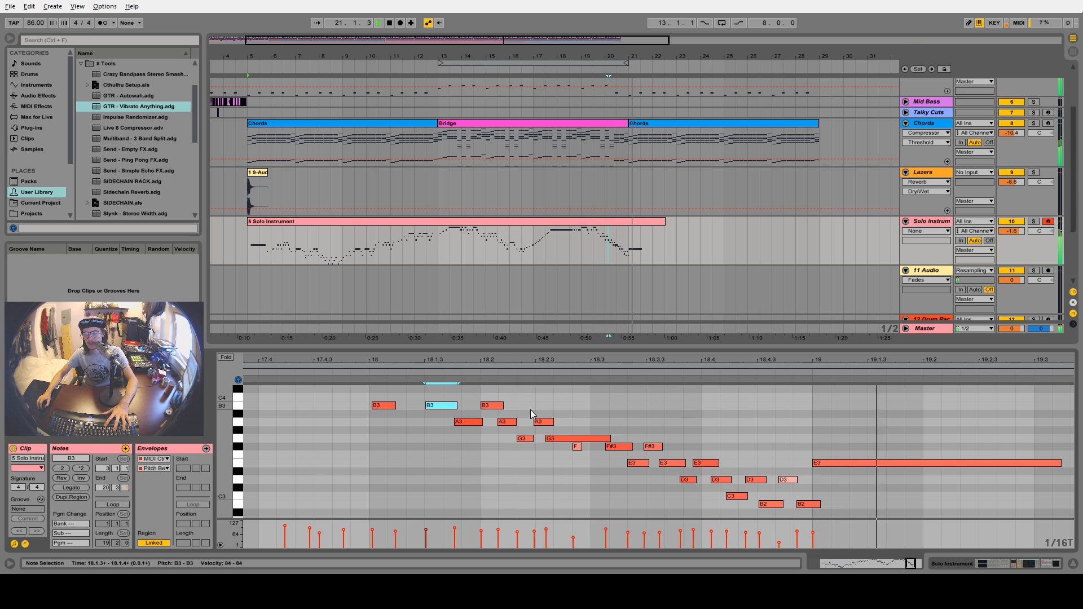
left_click(476, 371)
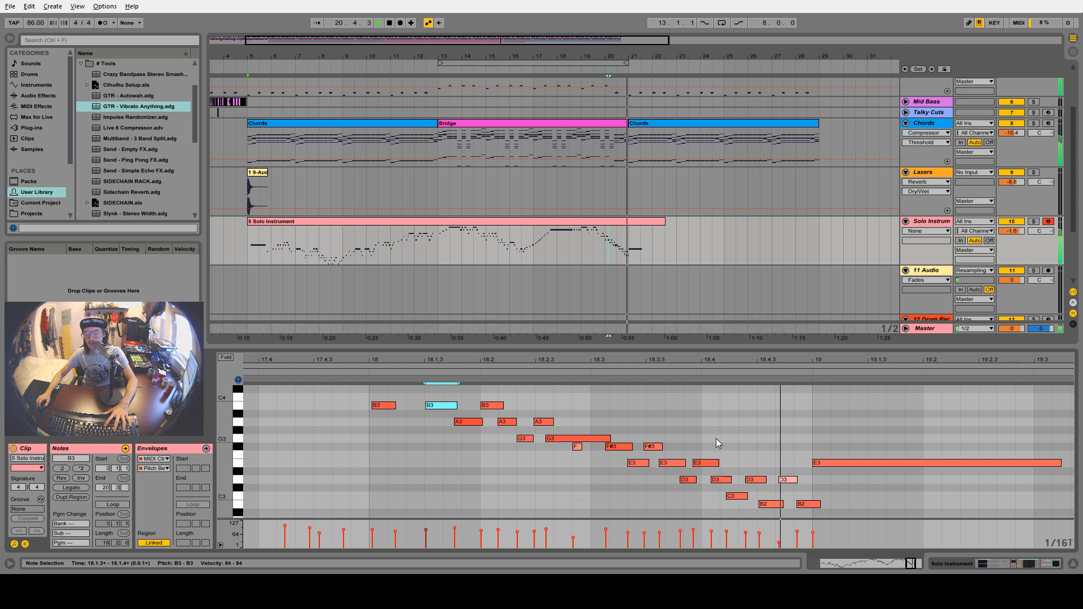
left_click(580, 373)
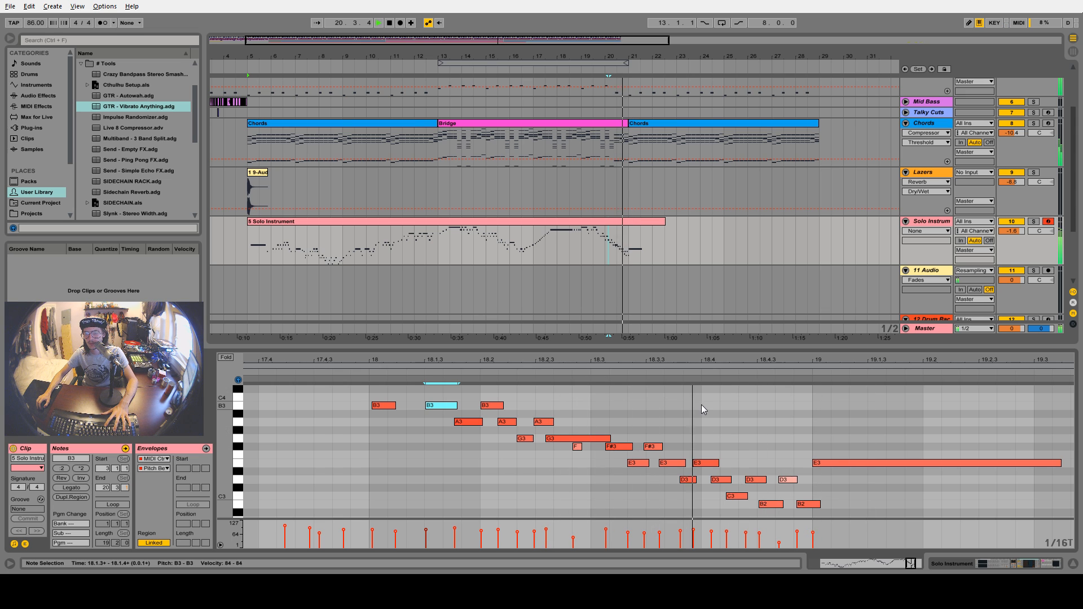
Nudge the F#3, E3, D3 and C3 notes of the descending run between 18.3 and 18.4.3 slightly later
left_click_drag(772, 362, 664, 360)
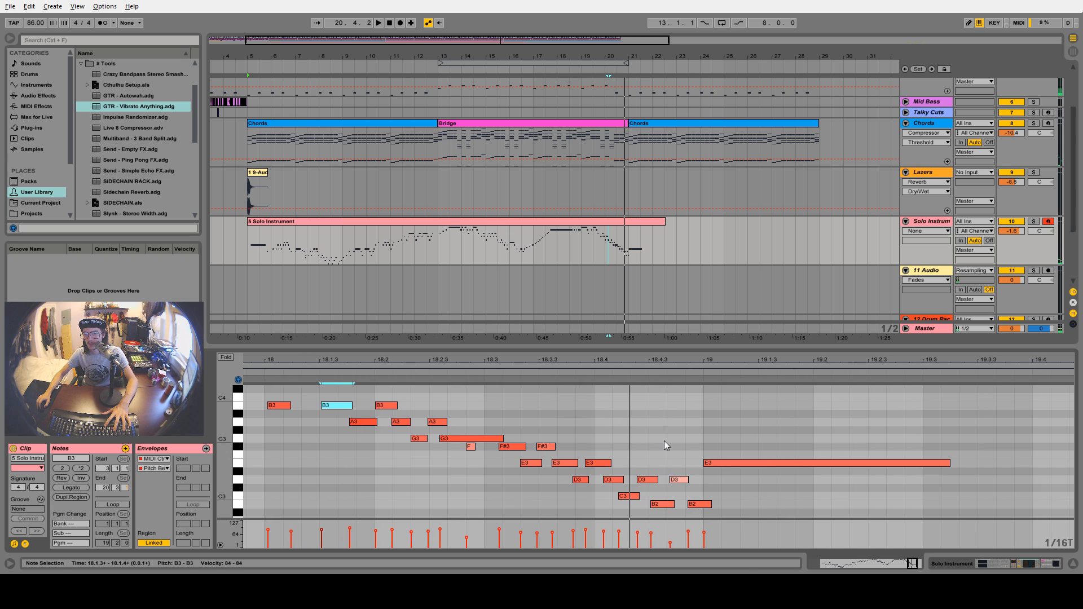
scroll(649, 440, "down", 1)
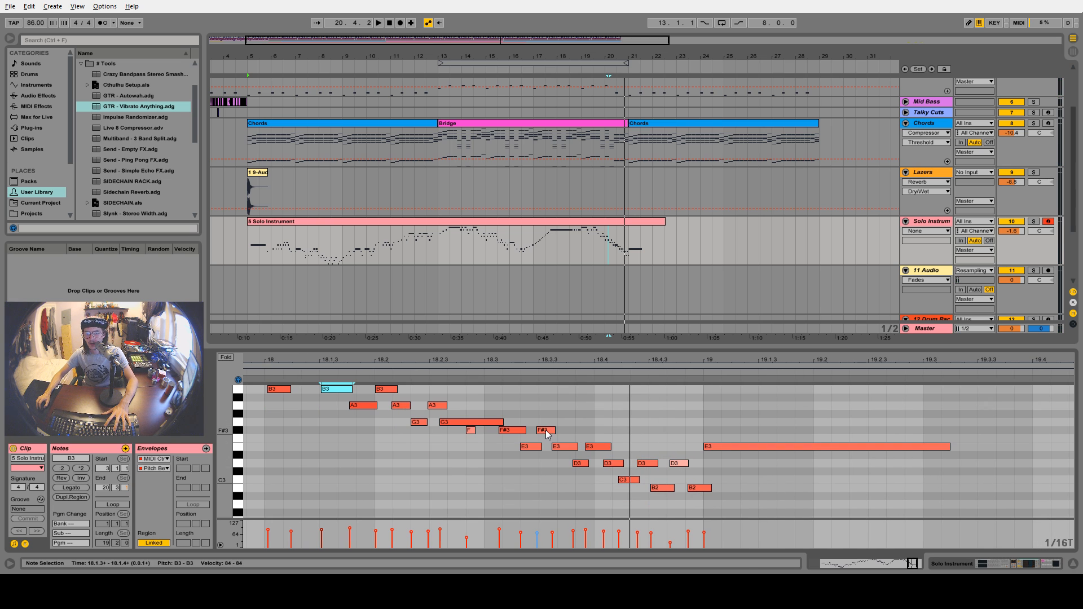
left_click(515, 431)
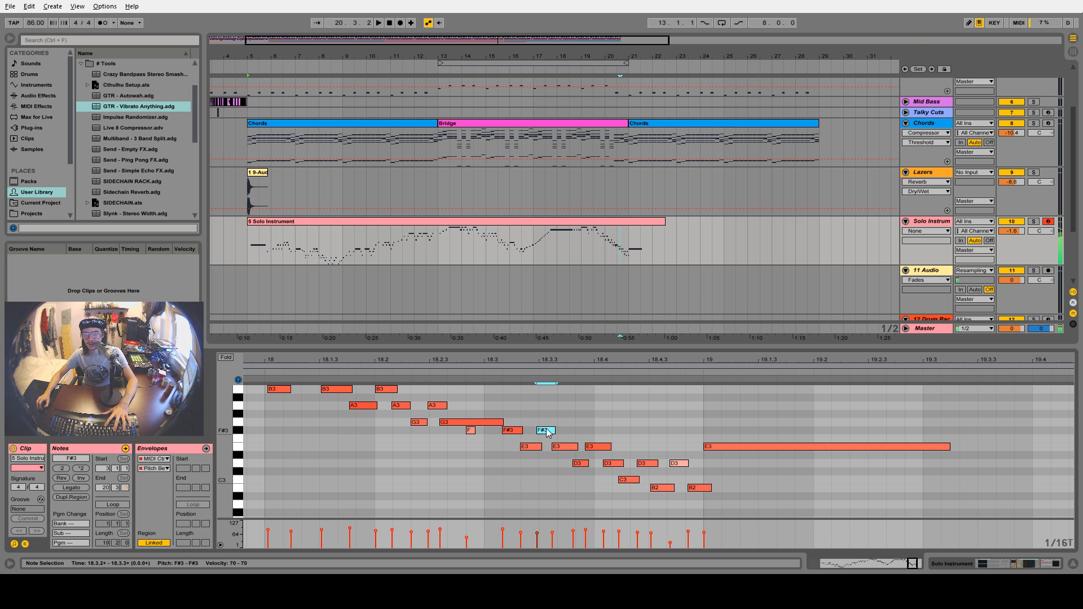
left_click(547, 431)
left_click(567, 447)
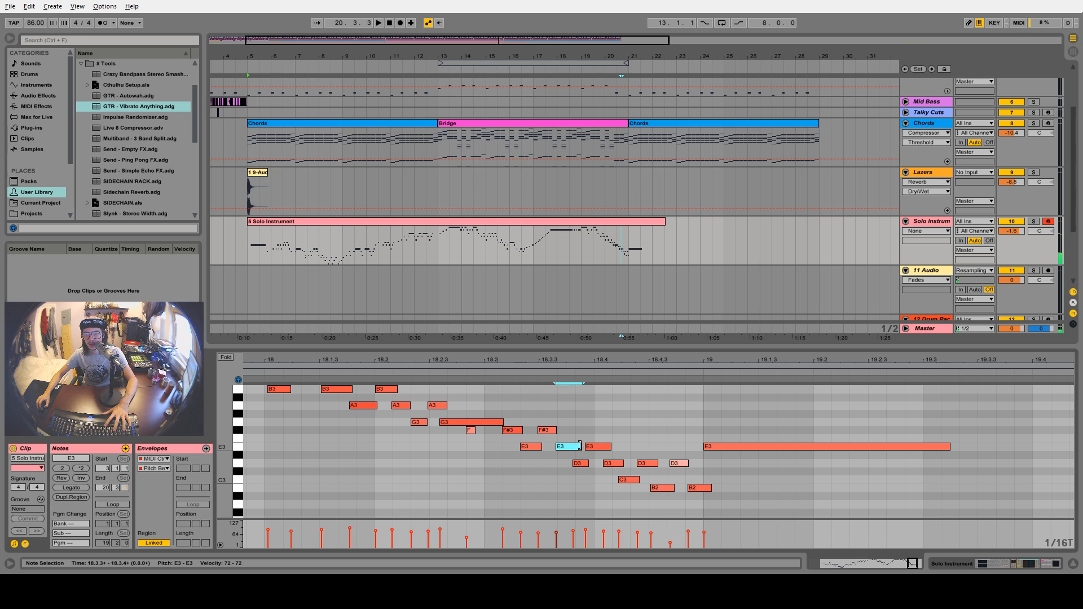
left_click_drag(562, 447, 565, 447)
left_click(580, 463)
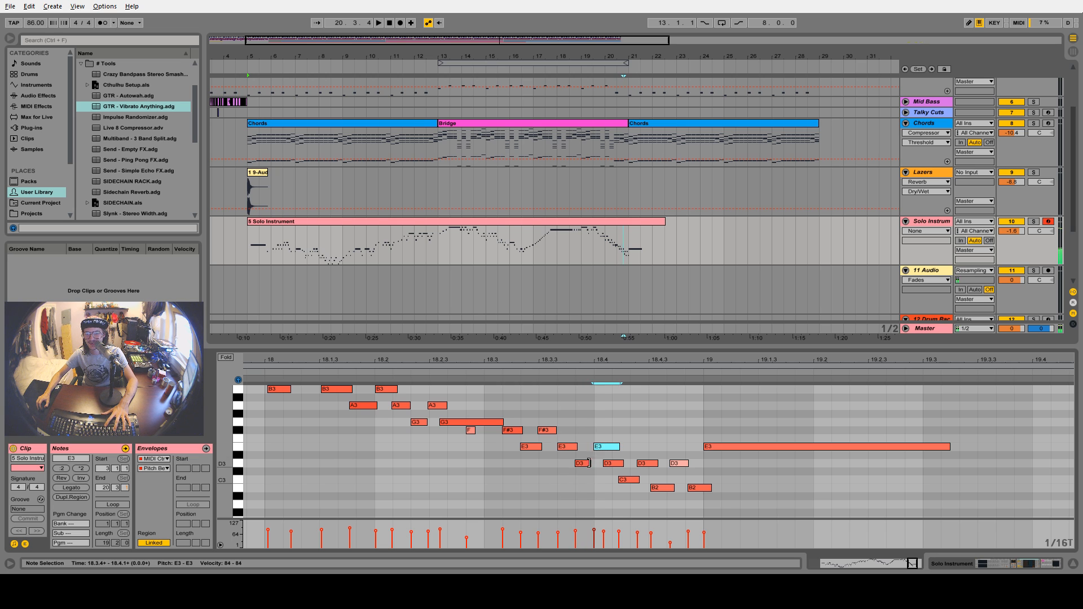
left_click_drag(589, 464, 639, 483)
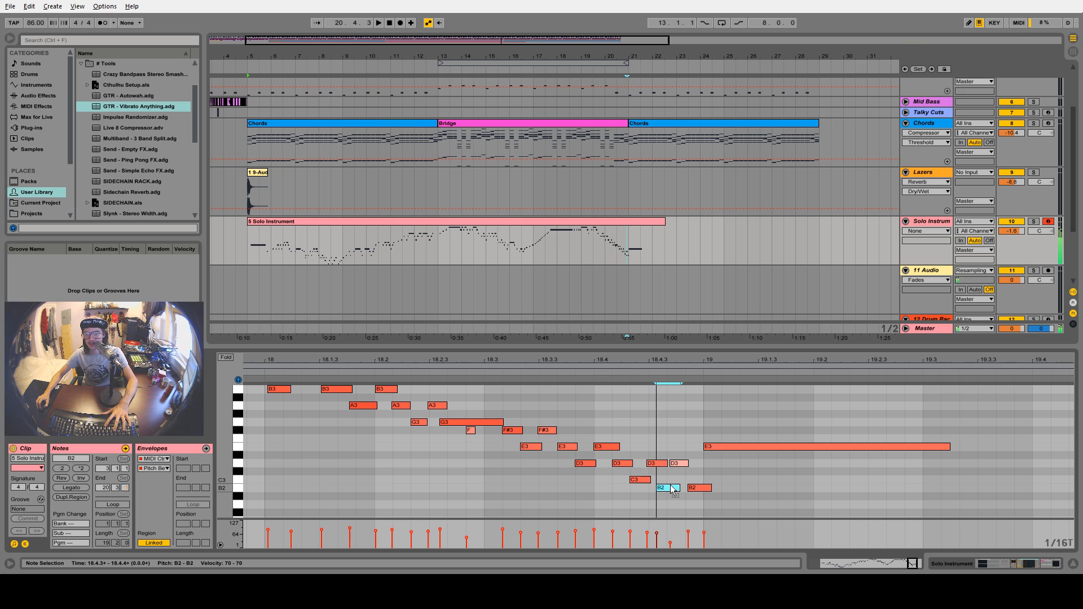
Delete the last B2, move the final D3 to end at bar 19, and nudge the remaining B2 later
double_click(698, 487)
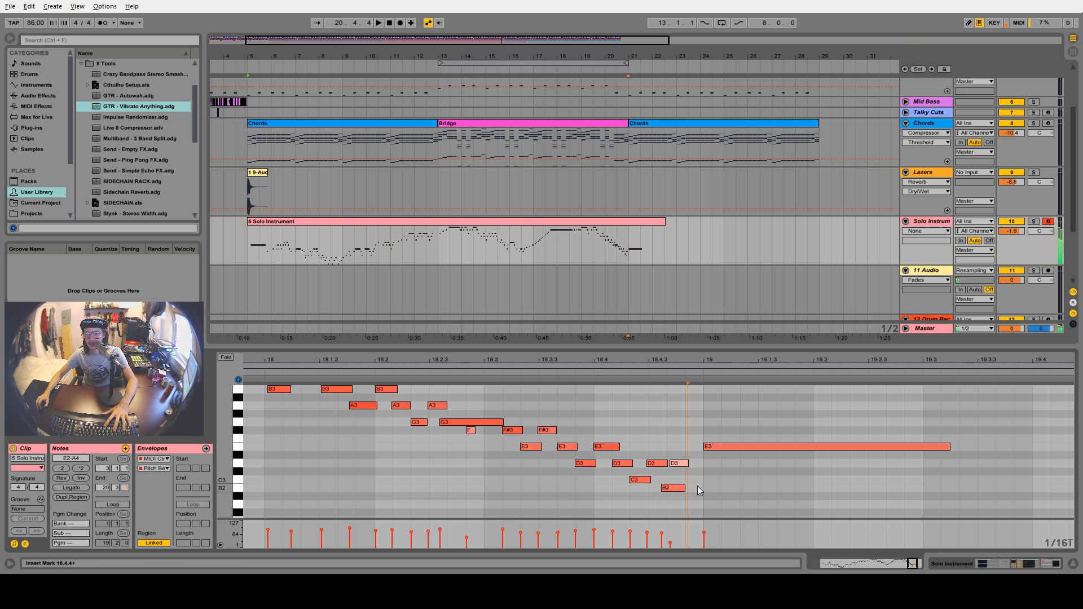
left_click_drag(680, 464, 698, 468)
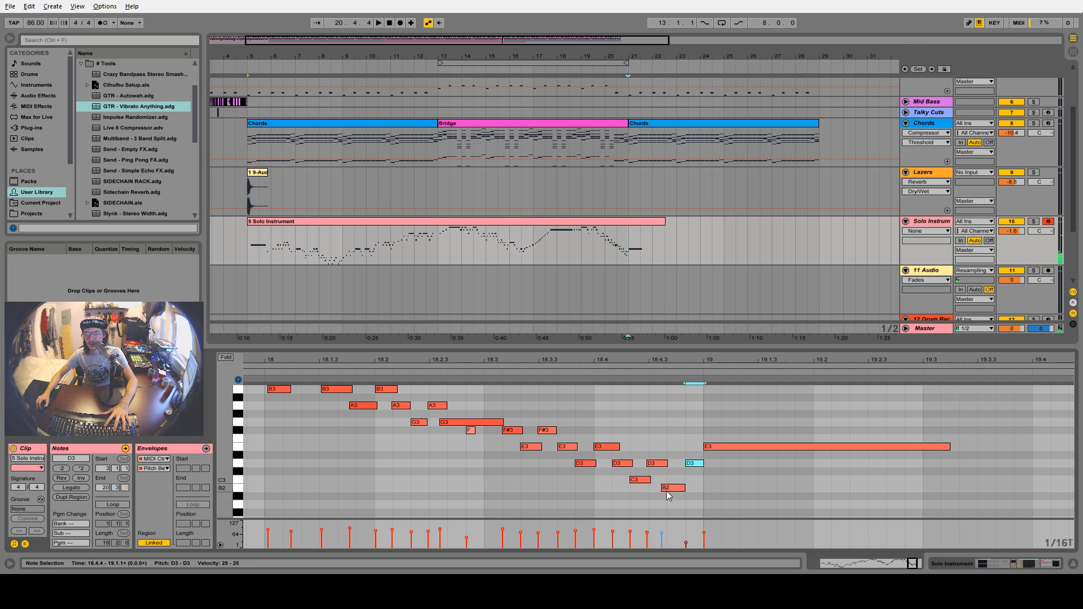
left_click(389, 370)
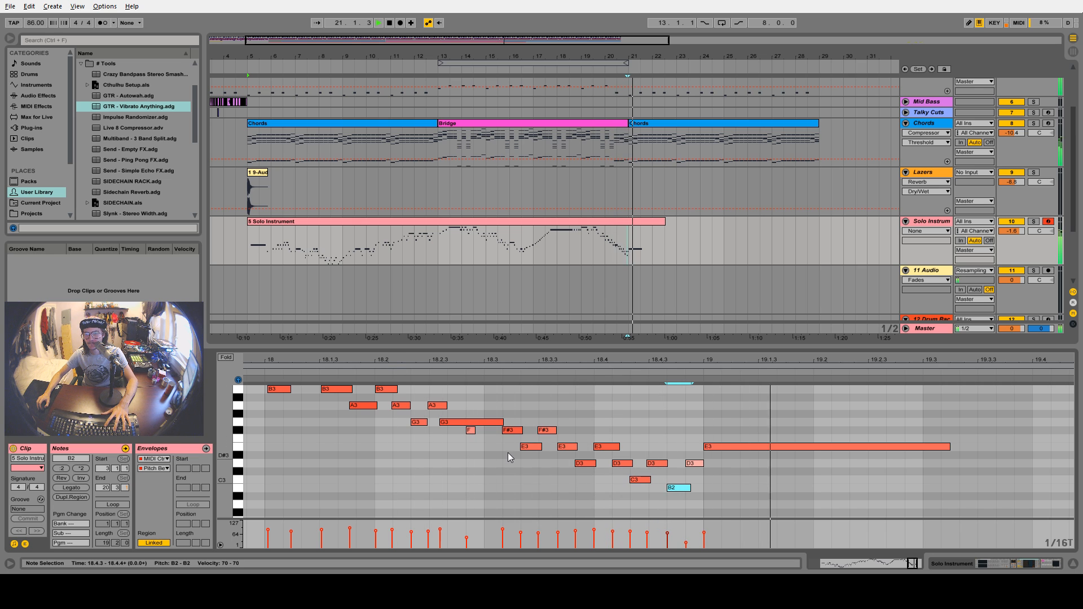
Play back the descending run from bar 18 to check the retimed notes
left_click(379, 371)
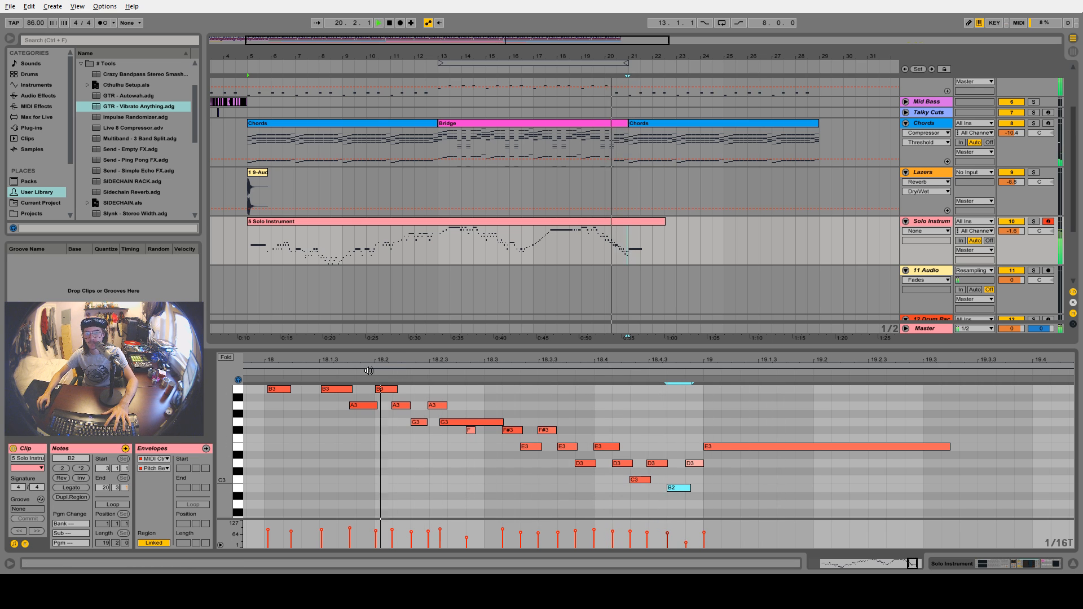
left_click(276, 375)
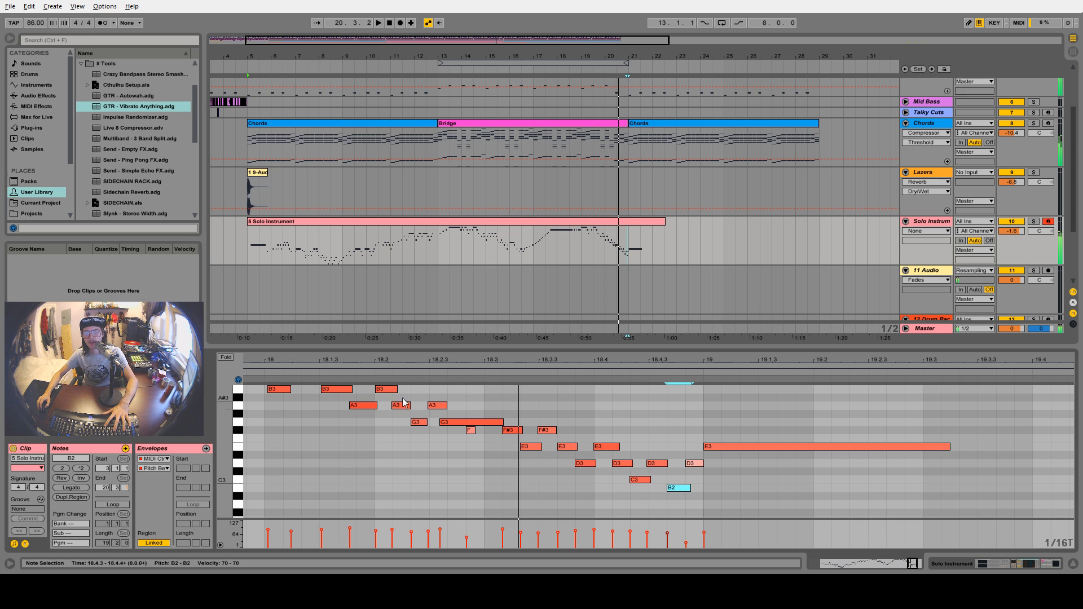
left_click(262, 375)
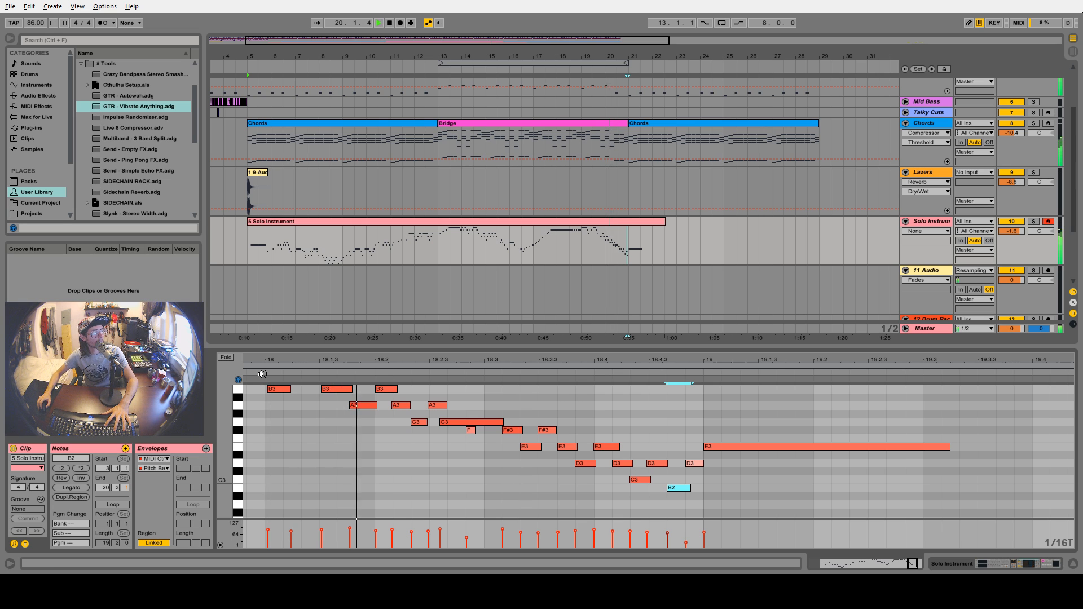
scroll(402, 407, "up", 3)
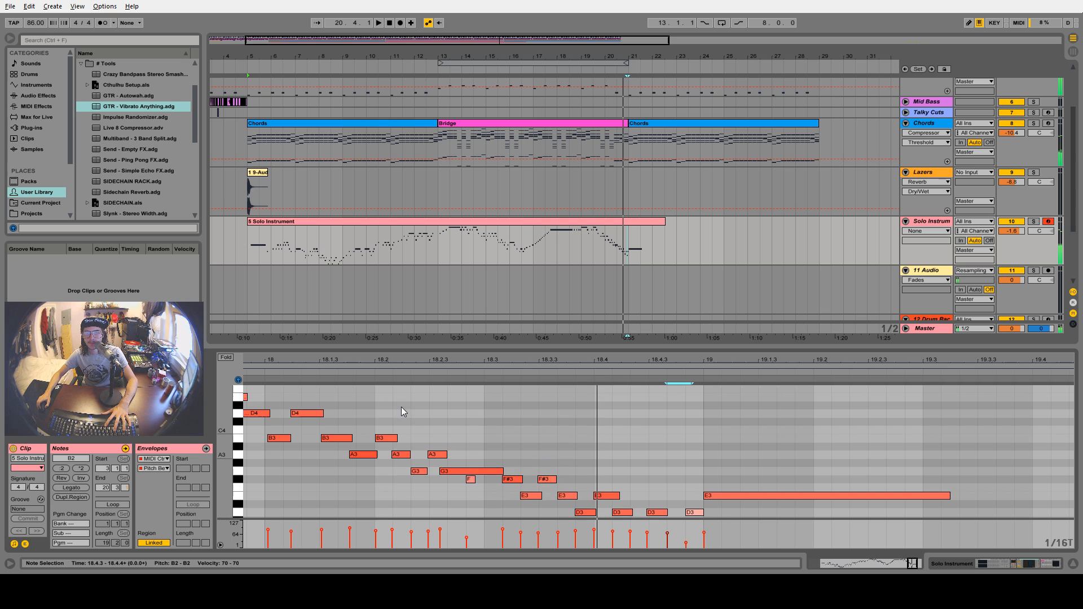
Lengthen the second A3, the short F#3 beneath the long G3, and the last F#3 slightly, auditioning between edits
left_click(408, 454)
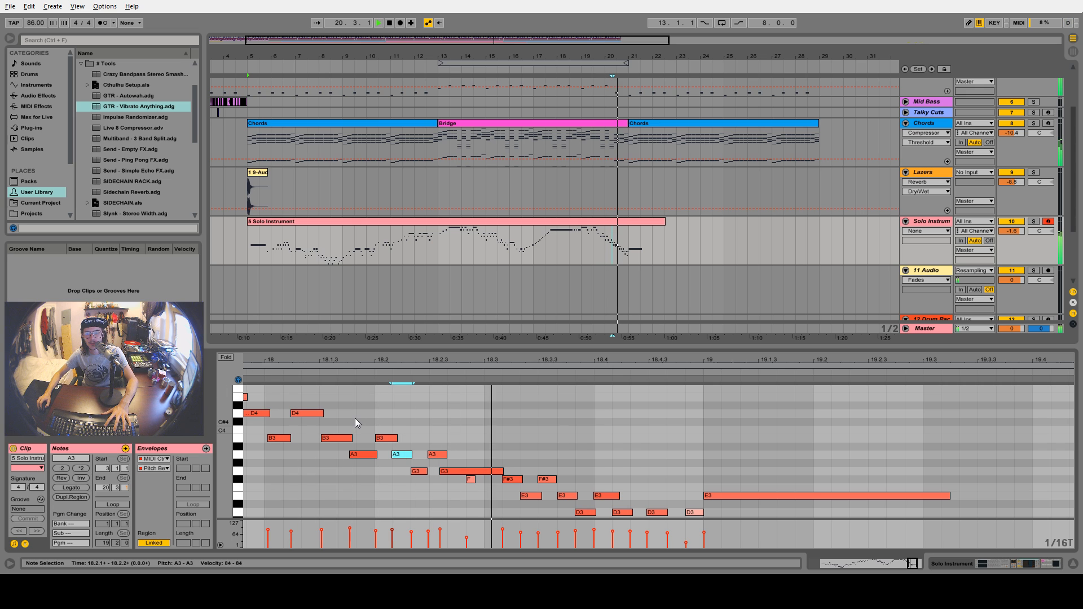
scroll(354, 418, "down", 1)
left_click(475, 464)
key("space")
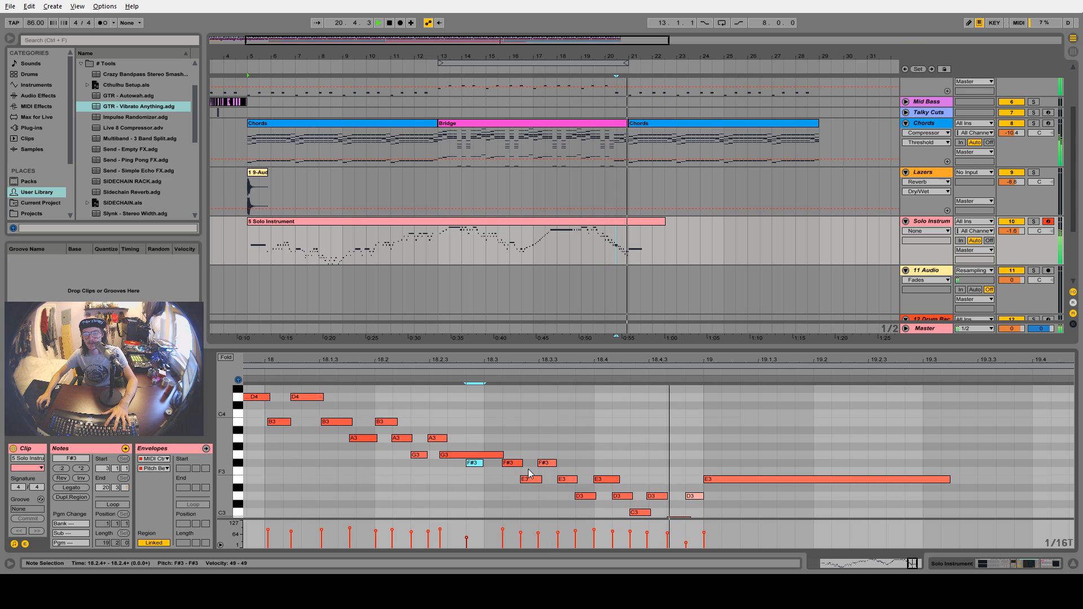
key("space")
left_click(559, 463)
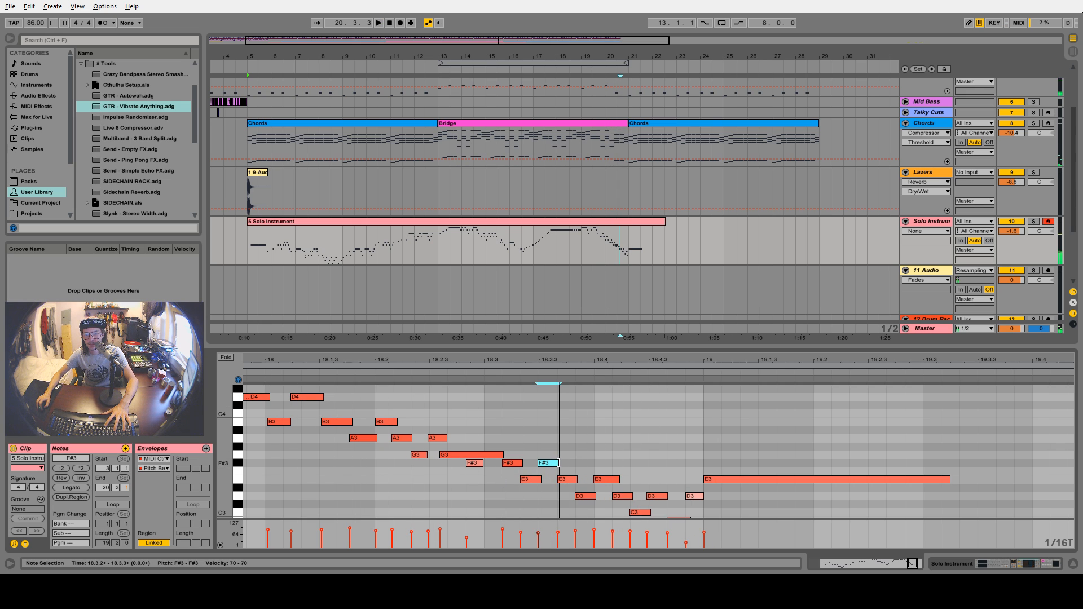
Shorten the long E3 note starting at bar 19 so it ends at 19.3
scroll(584, 458, "down", 3)
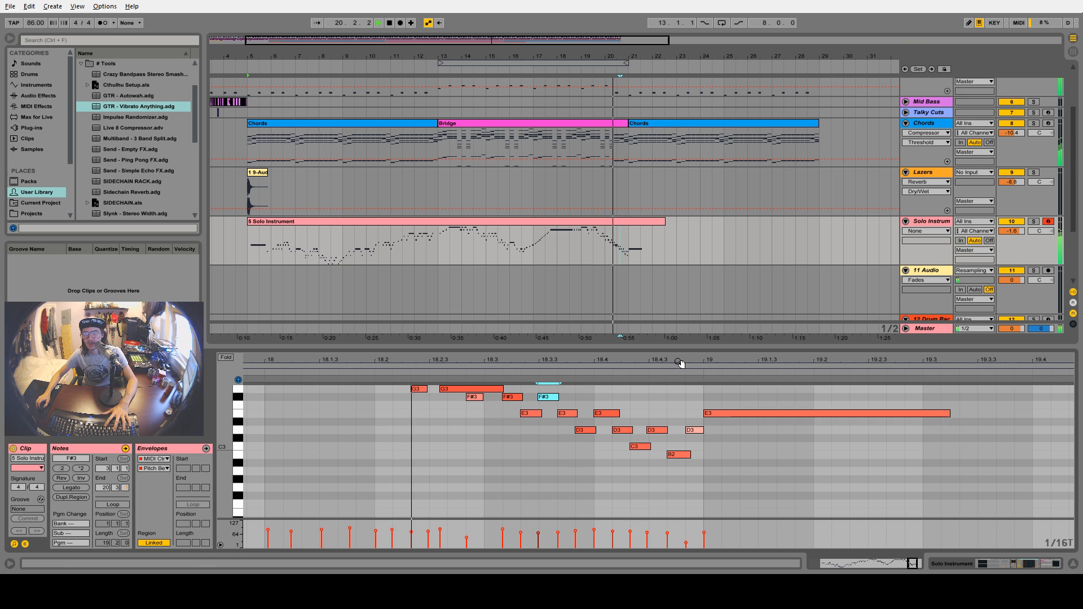
left_click_drag(681, 362, 570, 421)
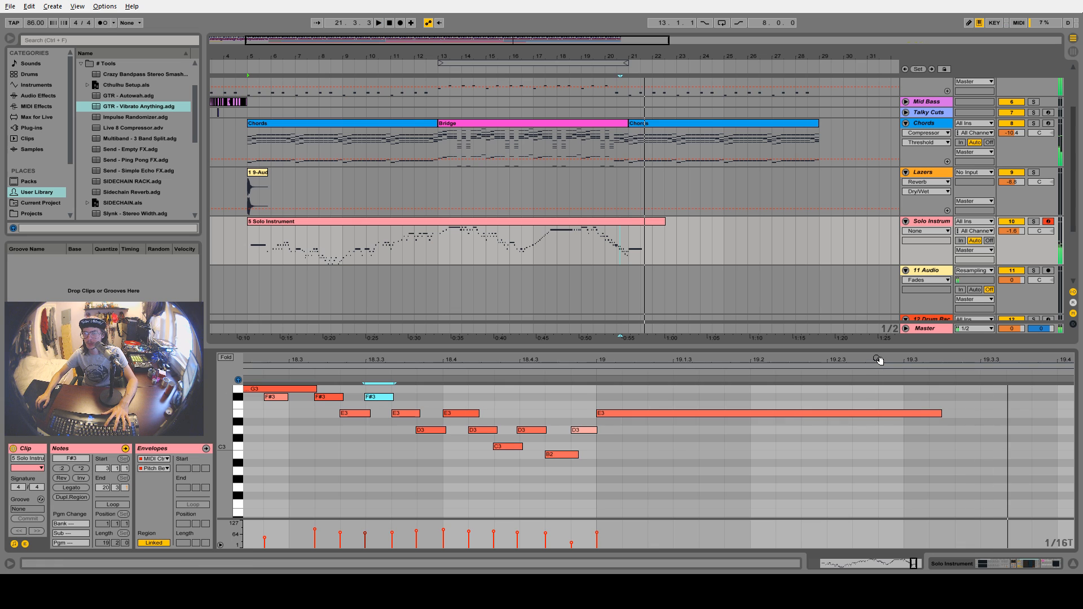
left_click_drag(878, 360, 549, 363)
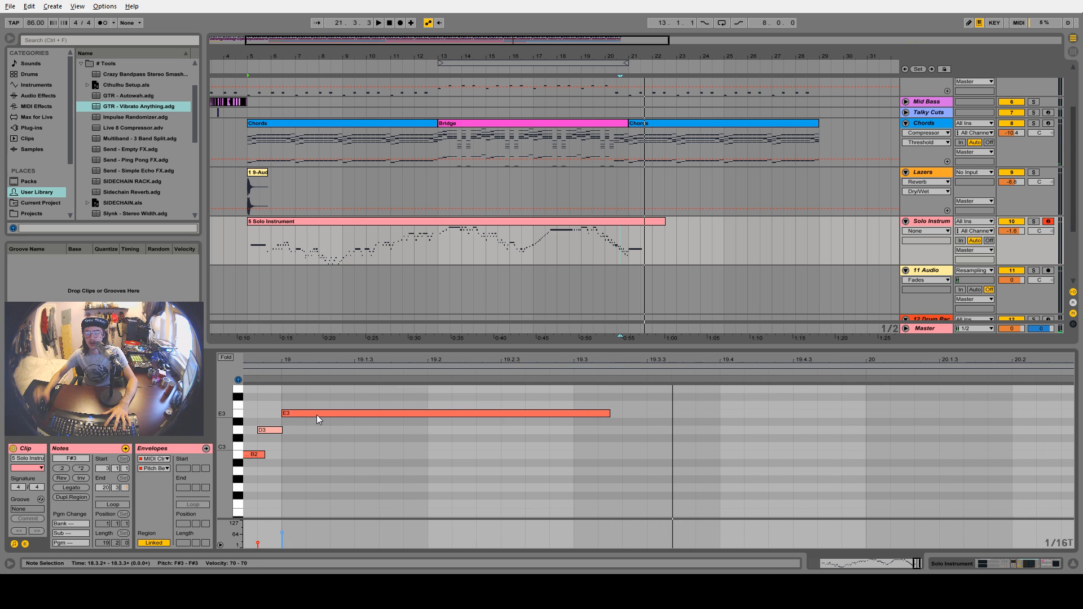
left_click_drag(610, 414, 587, 412)
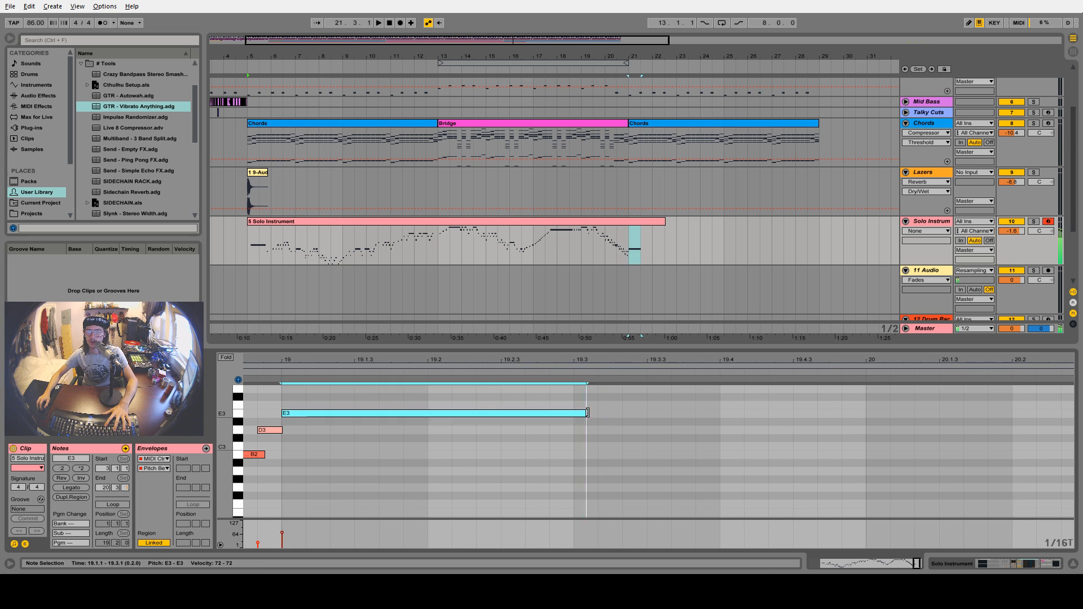
Set the note editor's grid to 1/32 and turn the triplet grid off
right_click(595, 424)
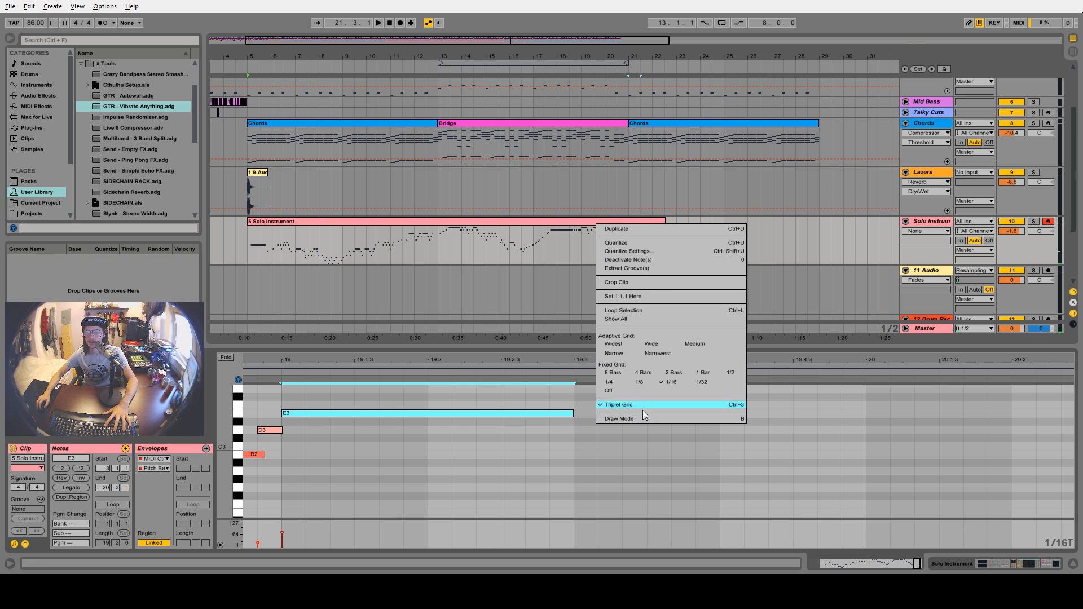
left_click(692, 382)
right_click(617, 415)
left_click(659, 394)
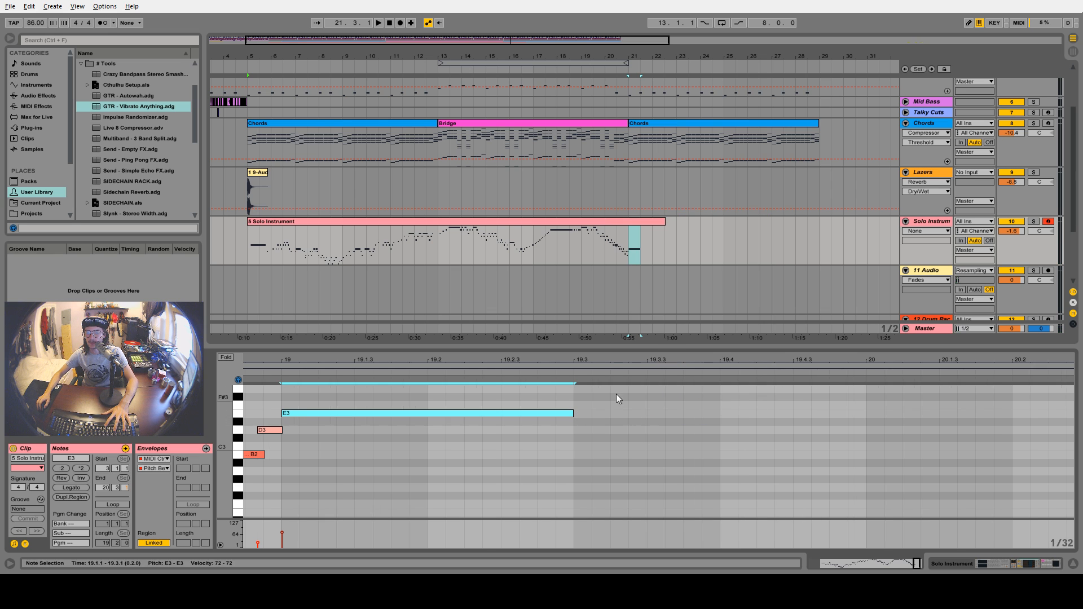
Audition the held E3 from bar 19 and add a 1/32 D#3 note at 19.3, right after it
left_click_drag(615, 361, 725, 359)
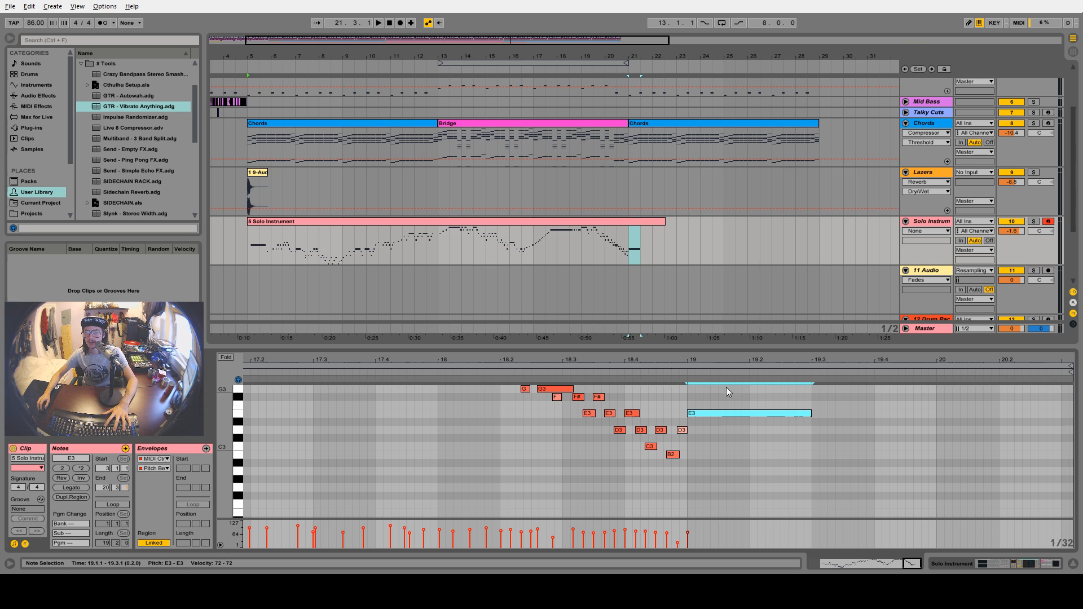
left_click(683, 374)
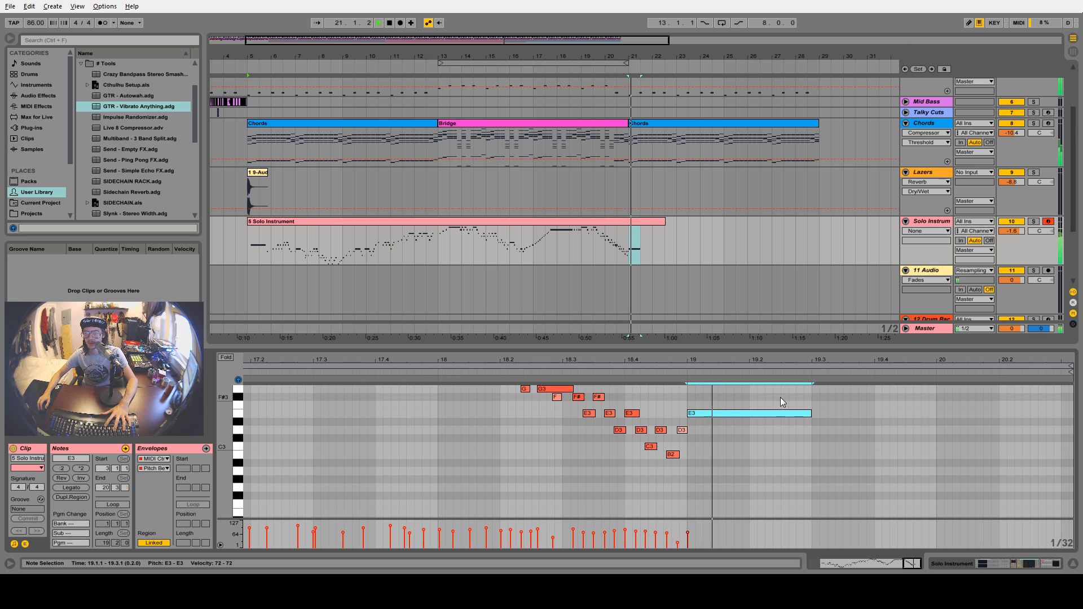
double_click(814, 422)
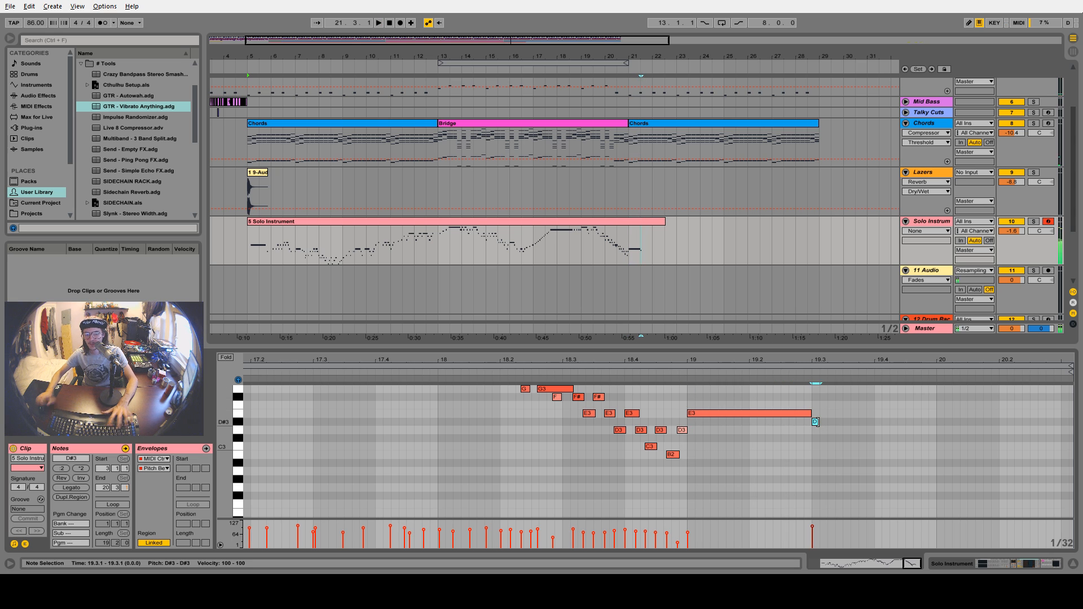
Duplicate the D#3 note at 19.3 repeatedly, each copy a semitone lower, to build a chromatic run down to E2, and audition it
key("ctrl+d")
key("Down")
key("ctrl+d")
key("Down")
key("ctrl+d")
key("Down")
key("ctrl+d")
key("Down")
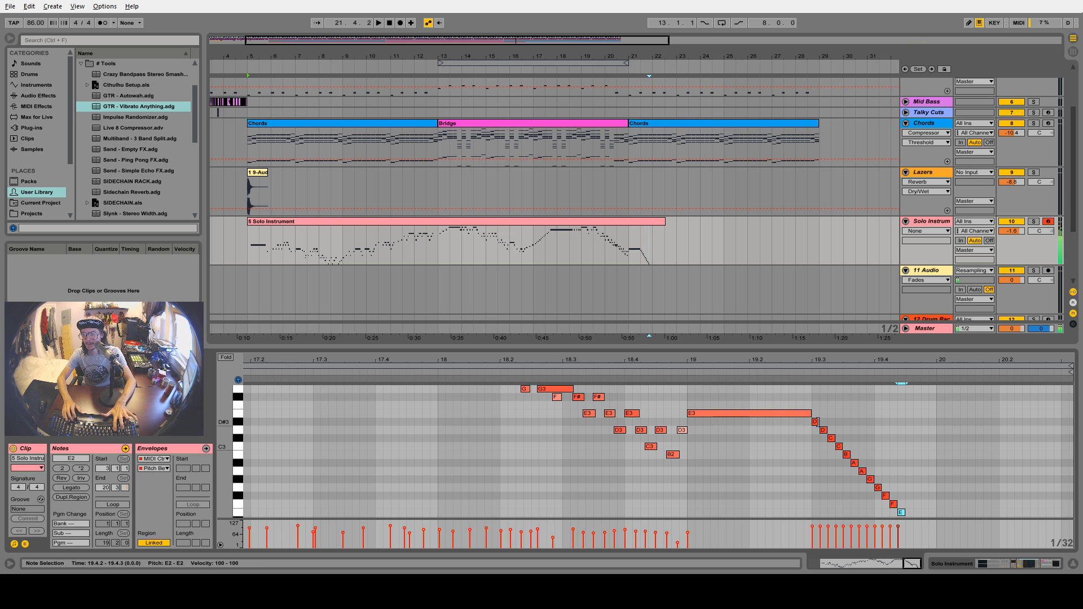
key("space")
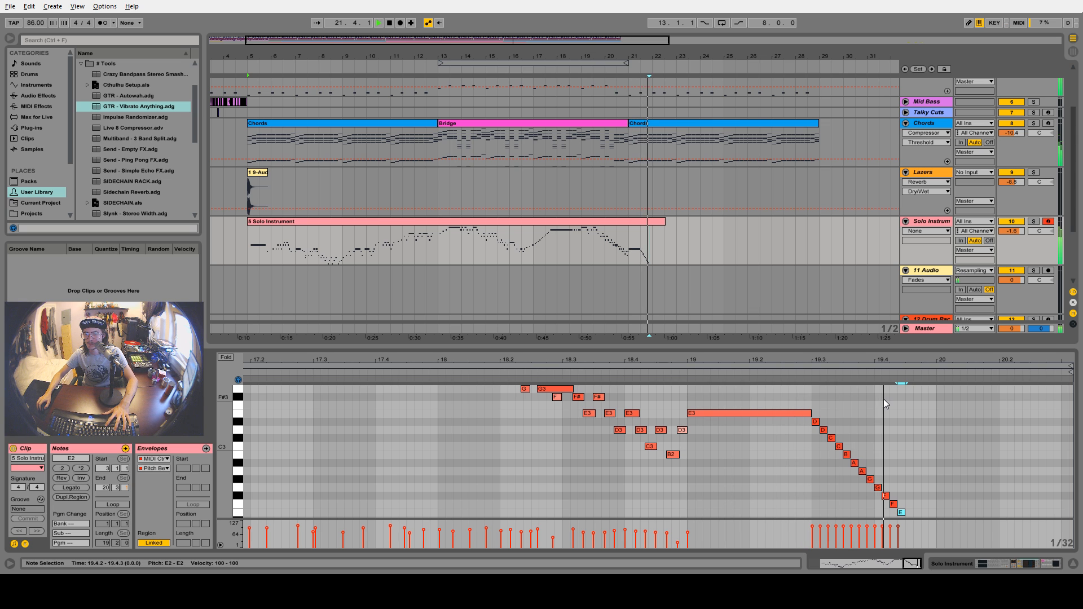
key("space")
Delete the whole chromatic run from D#3 to E2 following the held E3, and replay the ending from arrangement bar 21
left_click_drag(816, 405, 913, 509)
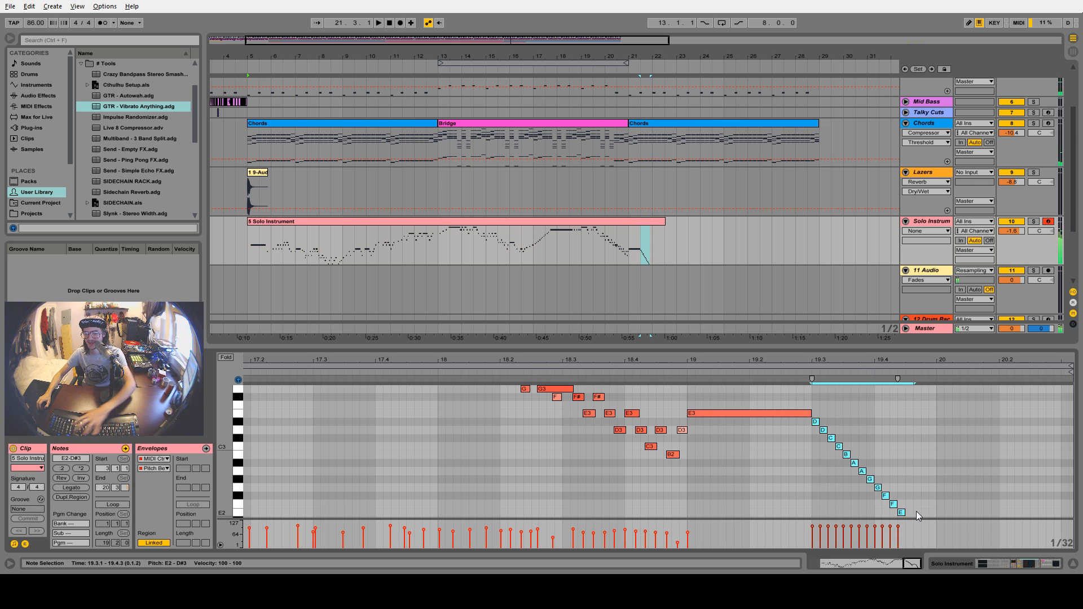
key("Delete")
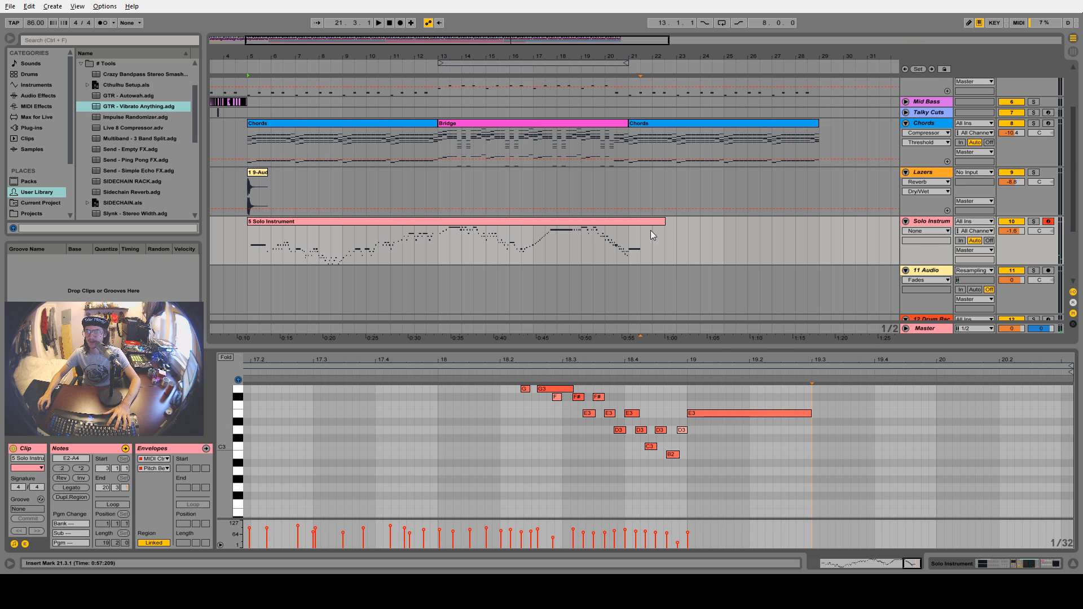
left_click(630, 241)
key("space")
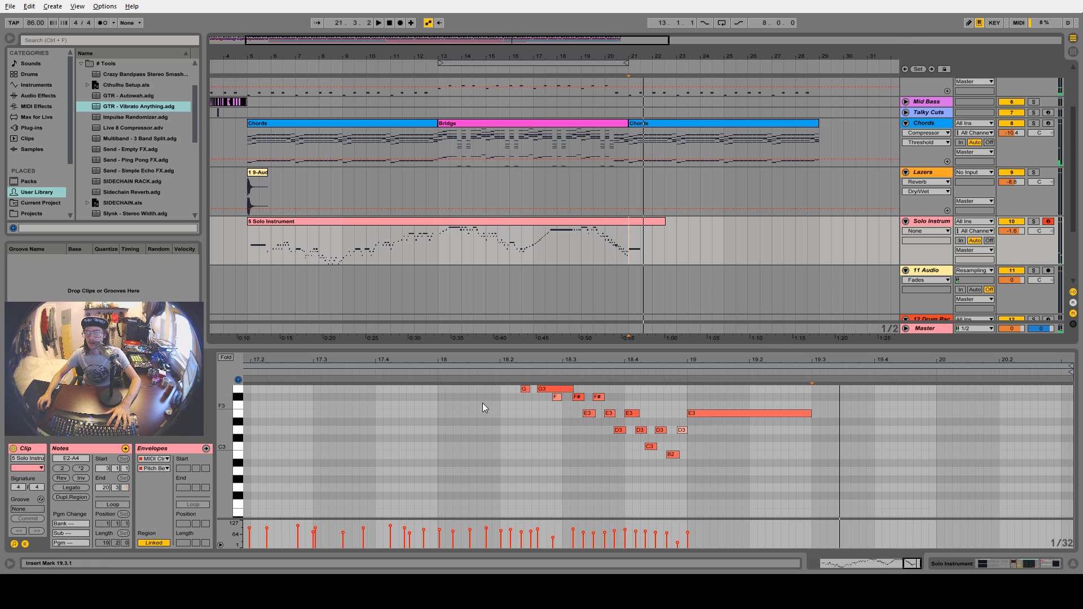
Show the clip's pitch bend envelope, mark the bend between 19.2.4 and 19.3.3, and audition that passage
left_click(25, 543)
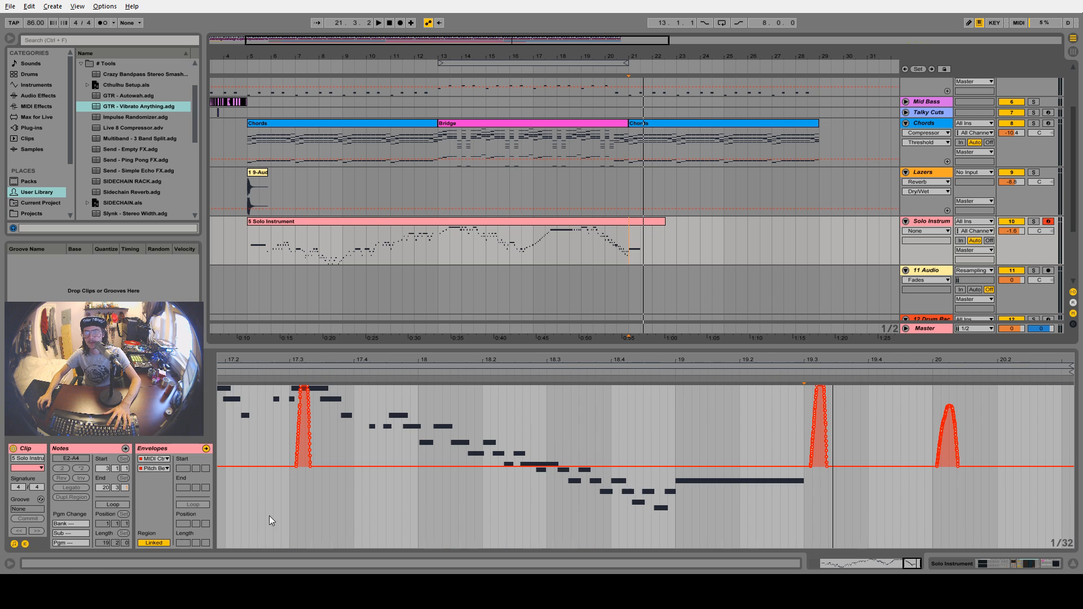
left_click_drag(807, 432, 837, 435)
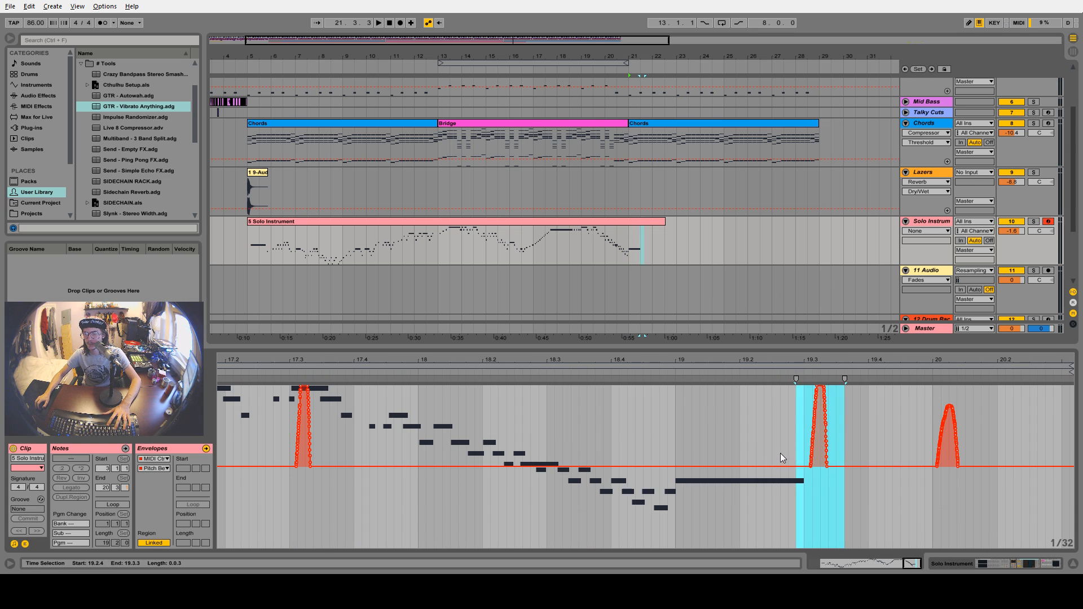
key("space")
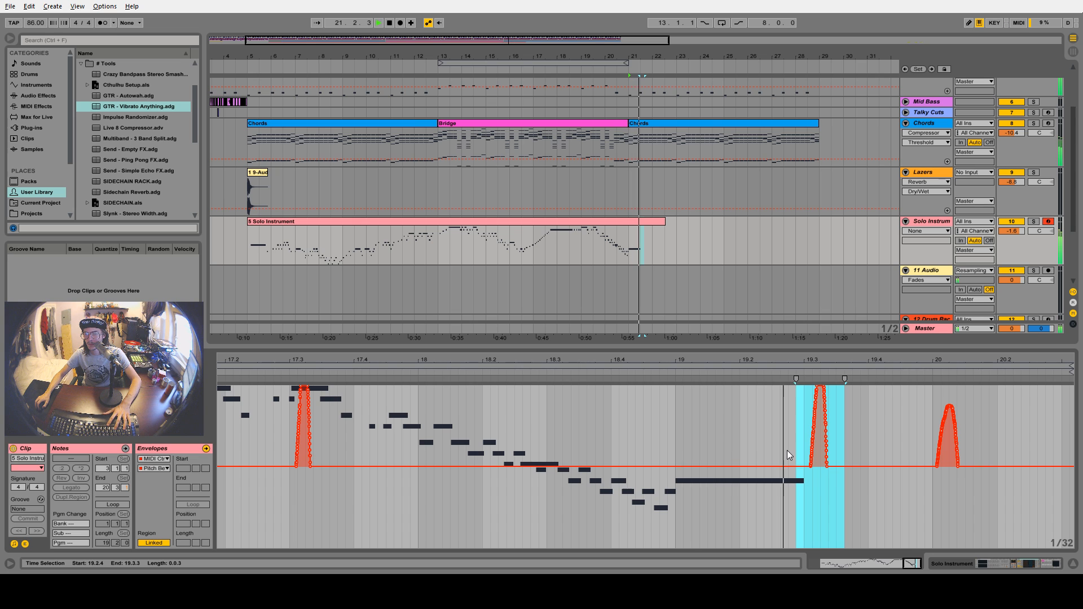
key("space")
left_click(799, 464)
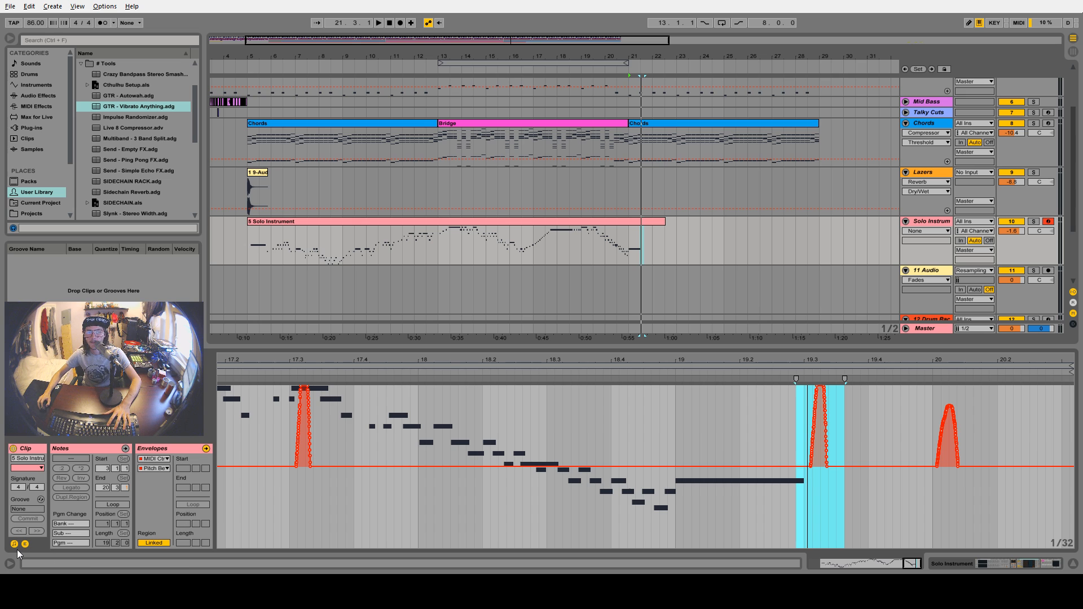
Delete the pitch bend points from 19.3.2 to 20.2.3, including the falling side of the bend after 19.3, and audition the ending
left_click(820, 475)
left_click_drag(825, 475, 1034, 472)
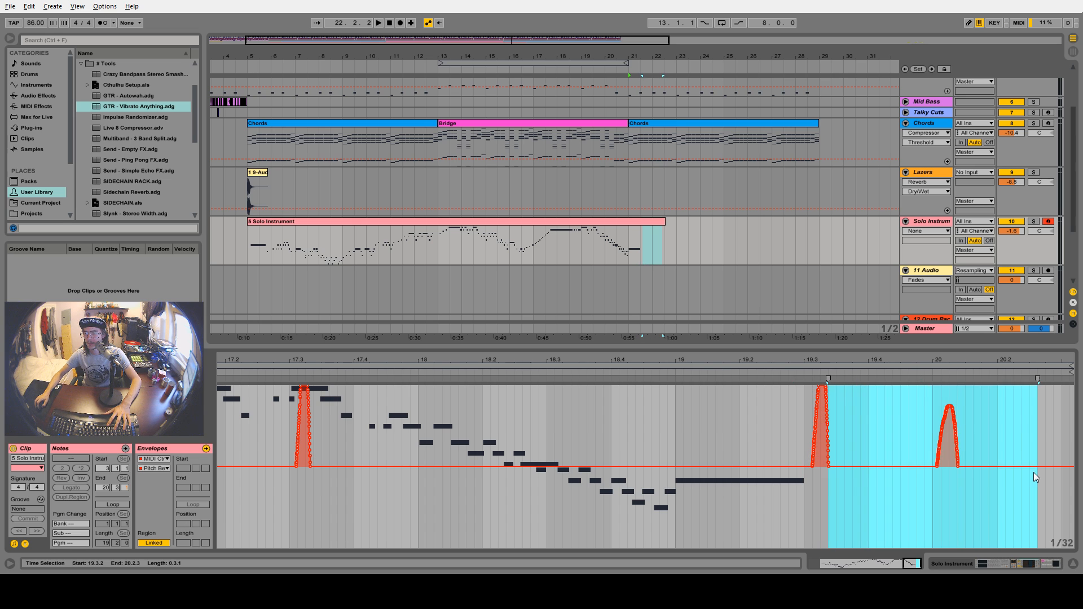
key("Delete")
left_click(914, 469)
mouse_move(868, 466)
left_mouse_down()
mouse_move(825, 446)
mouse_move(822, 430)
left_mouse_up()
key("Delete")
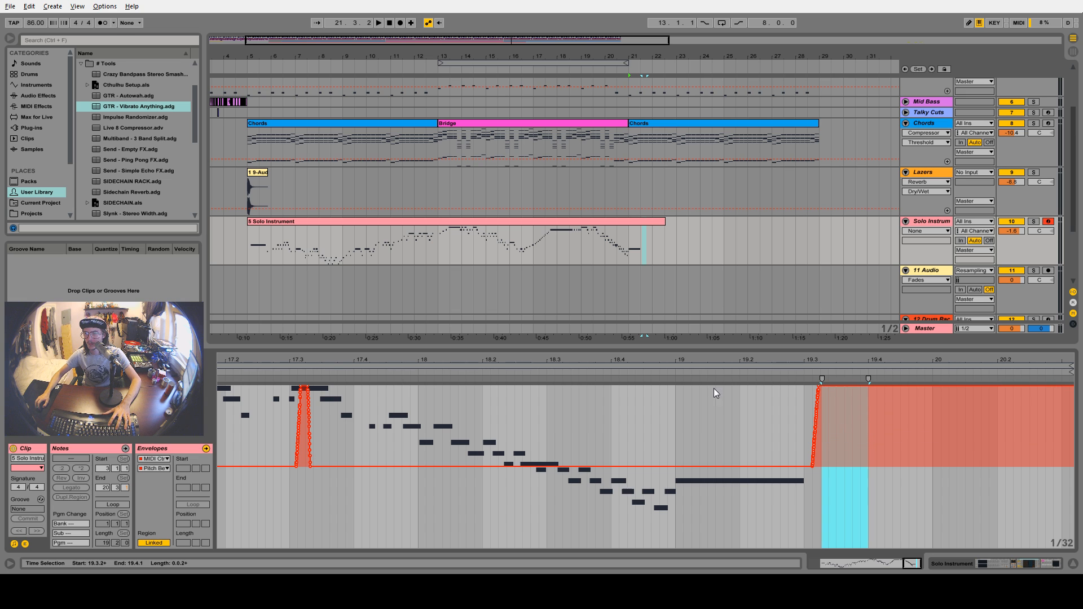
left_click(732, 395)
key("space")
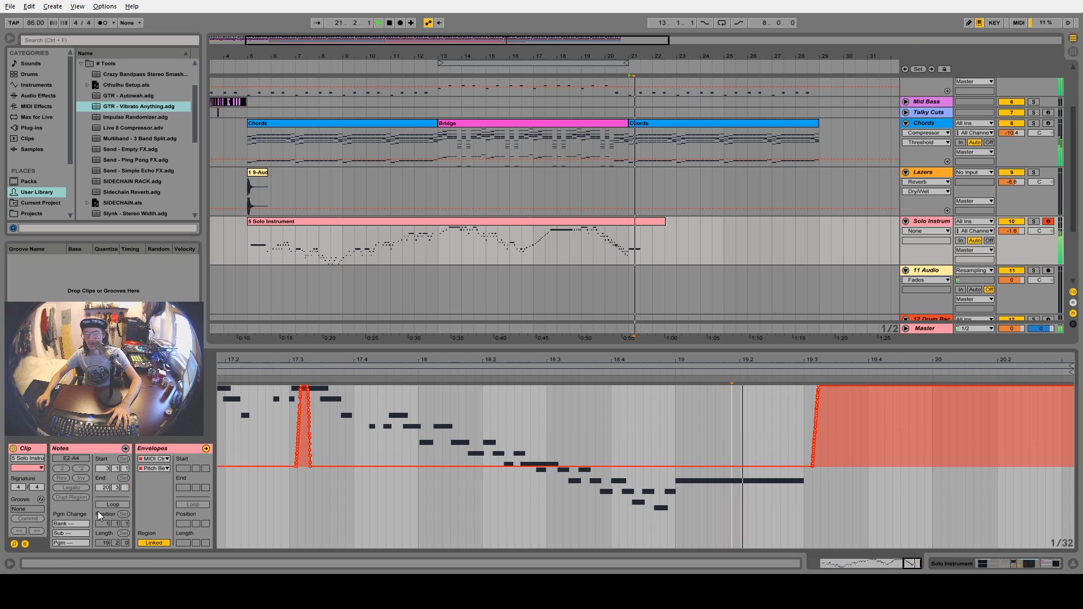
Return to the clip's notes, lengthen the held E3 starting at bar 19 so it ends at 19.3.3, and audition it
left_click(655, 221)
key("space")
left_click(35, 530)
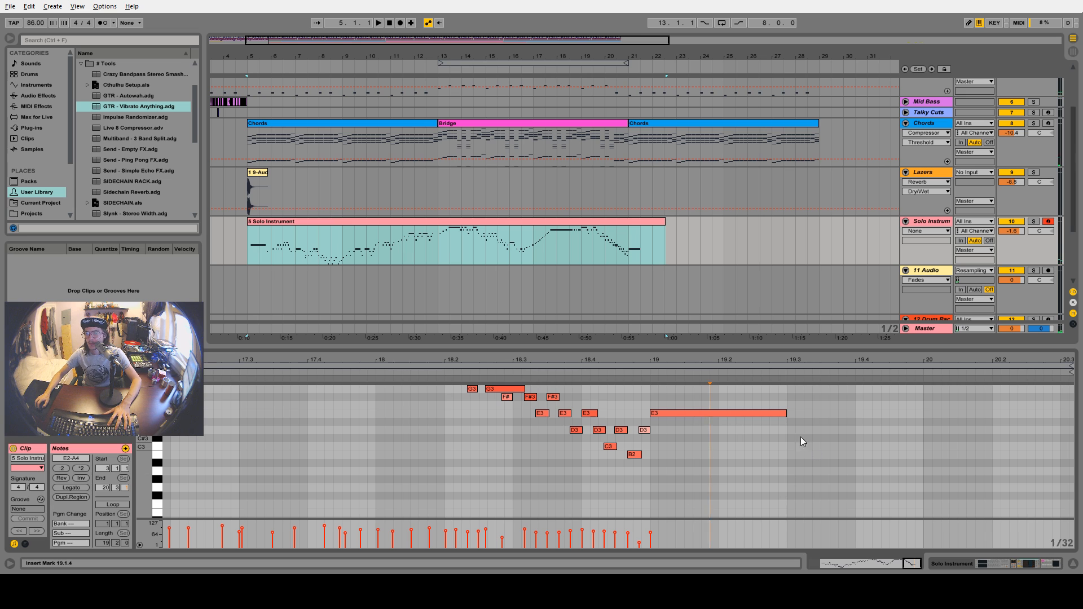
left_click_drag(787, 414, 802, 414)
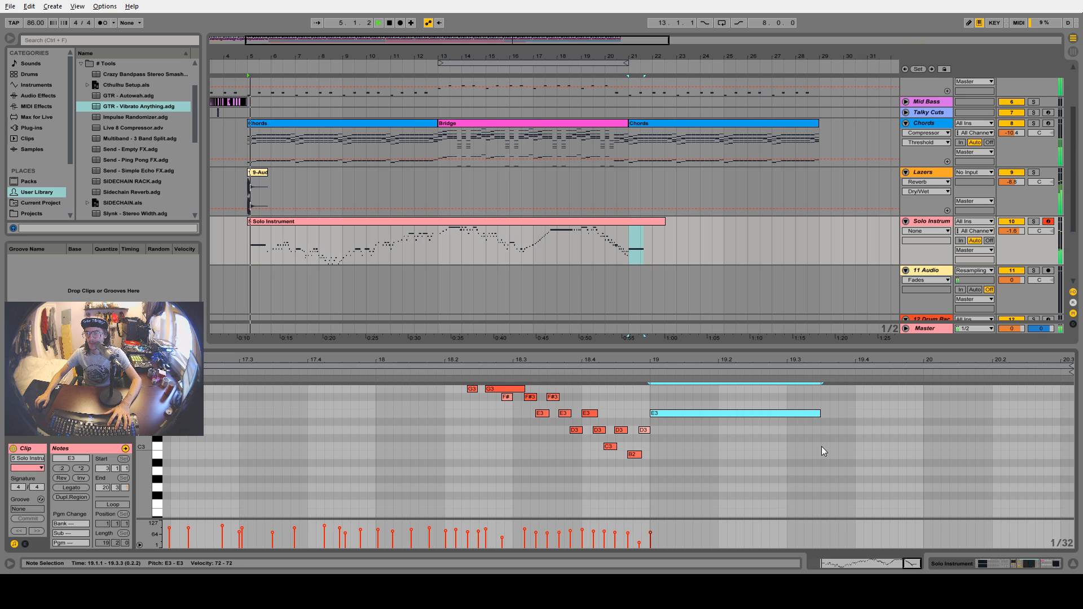
left_click(635, 372)
left_click(784, 454)
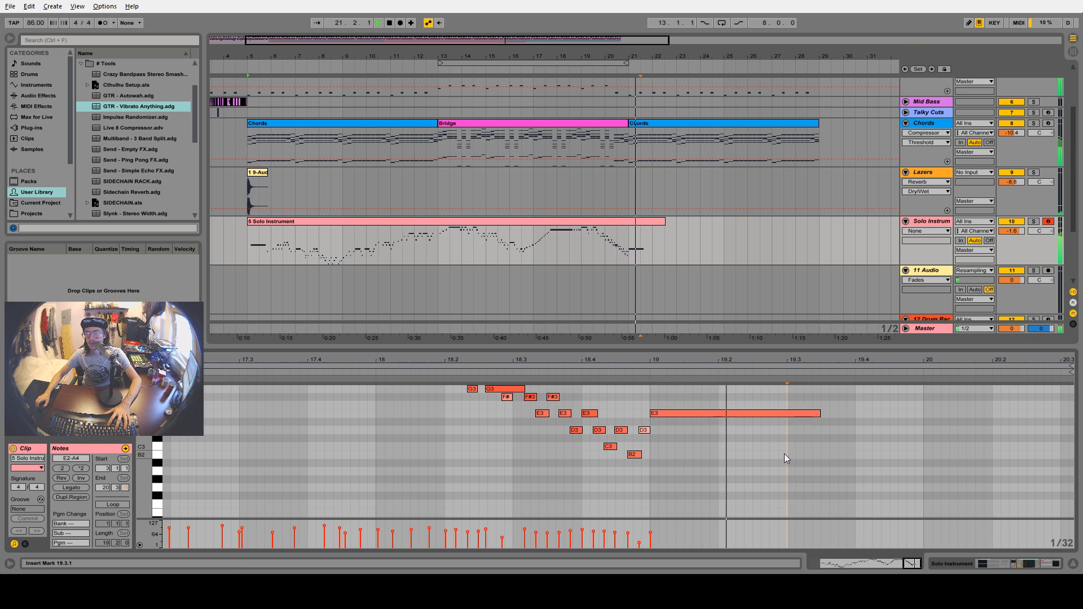
key("space")
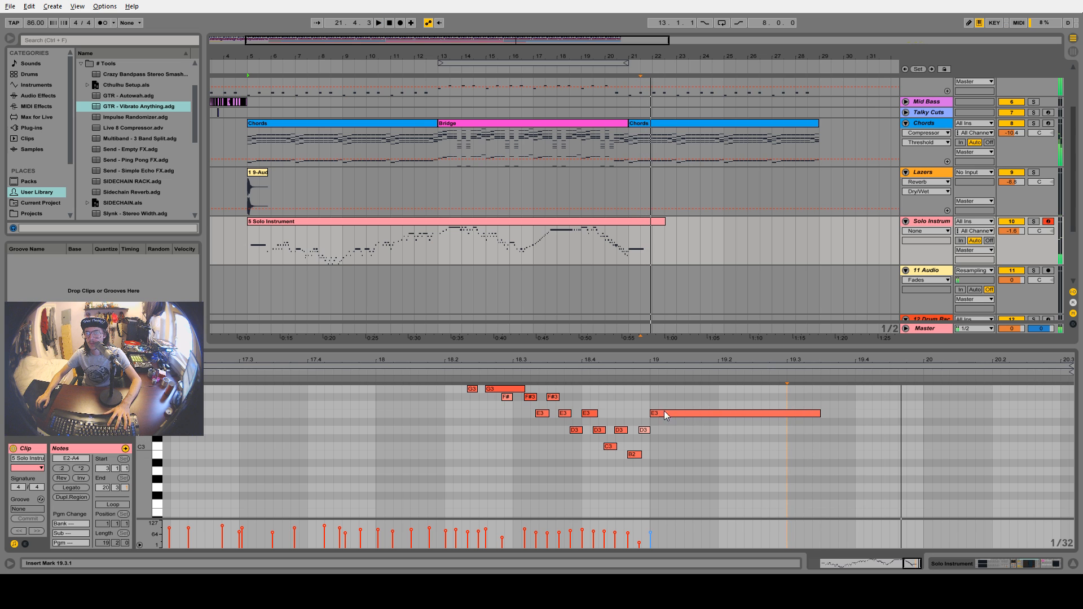
key("space")
key("space")
Show the clip's pitch bend envelope around bar 3 and move the point at the clip start to a value of about 199
left_click(621, 222)
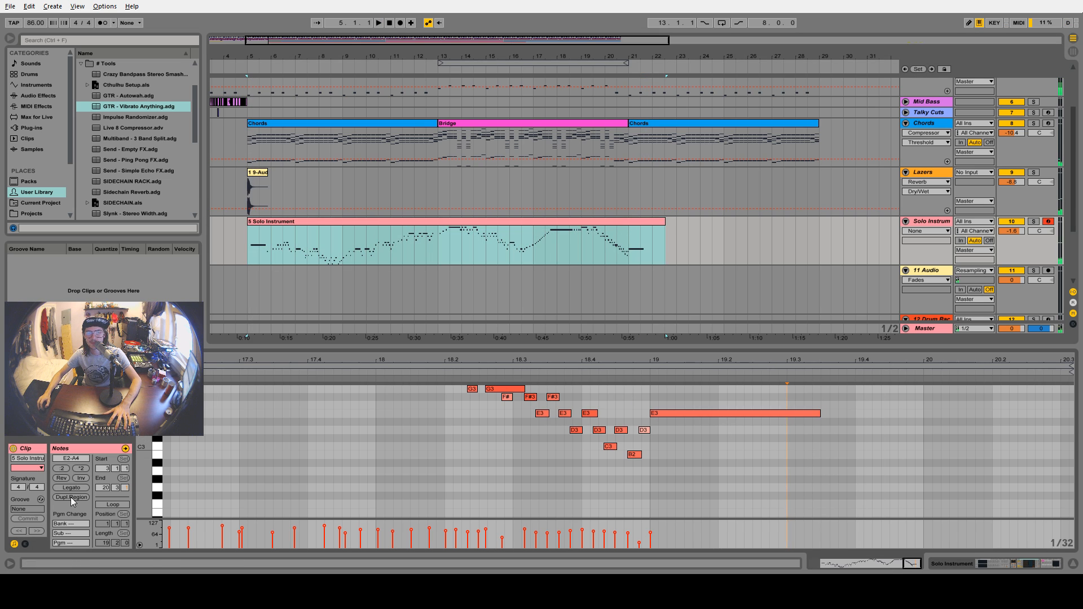
left_click(25, 544)
left_click_drag(264, 358, 264, 282)
left_click_drag(310, 360, 379, 482)
left_click_drag(306, 467, 301, 465)
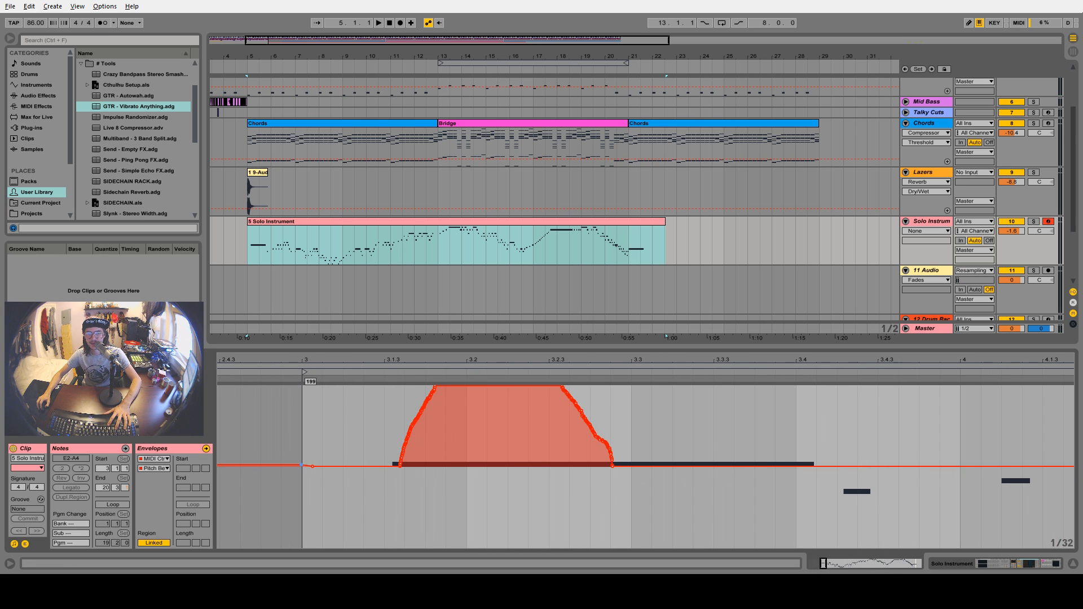
Audition the end of the solo from arrangement position 20.3
key("space")
left_click(642, 222)
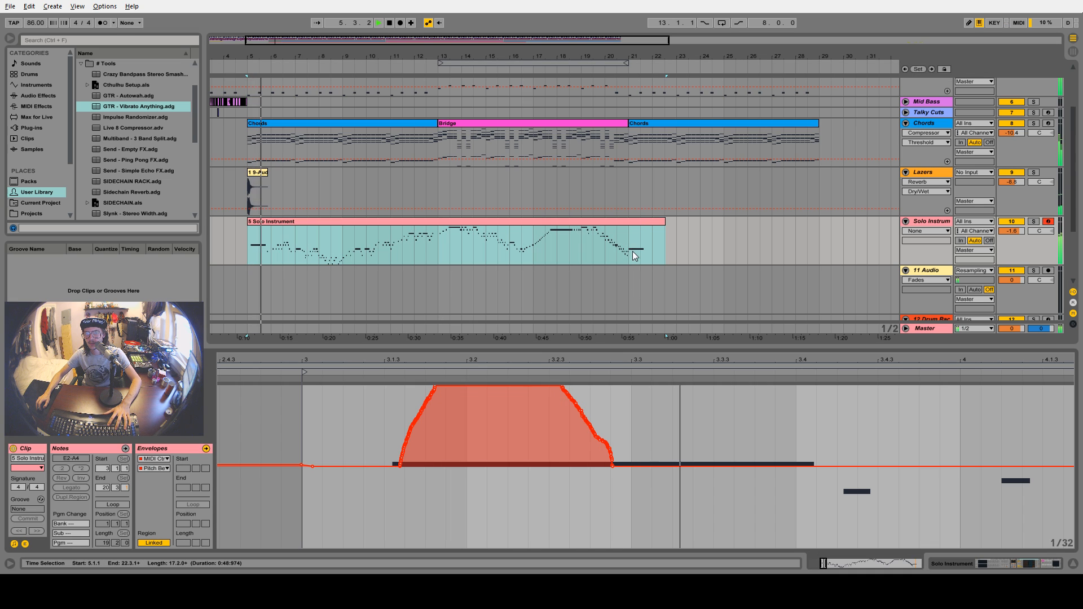
left_click(617, 246)
key("space")
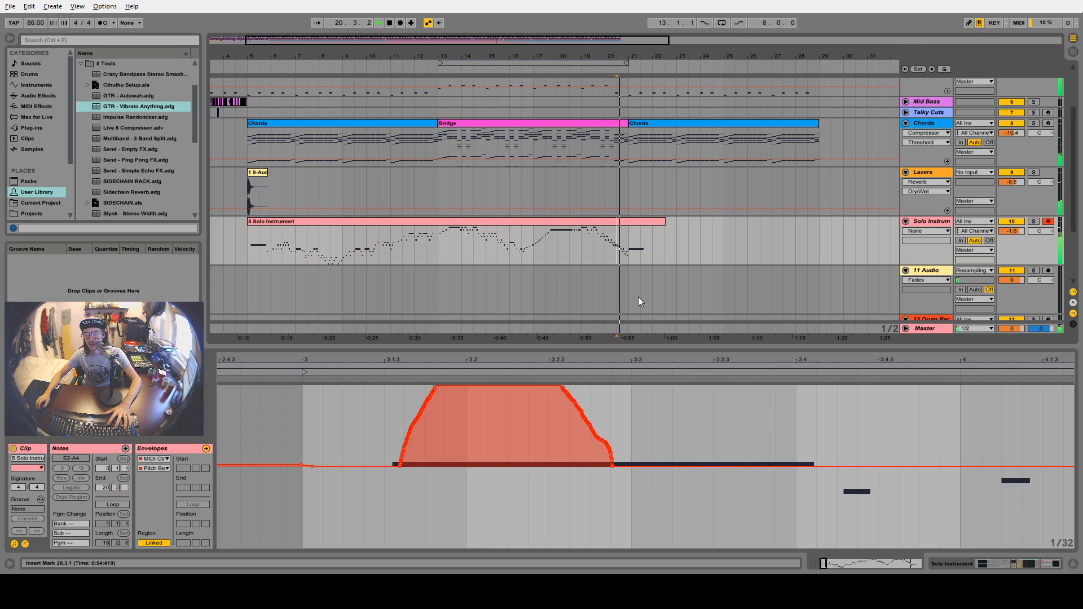
key("space")
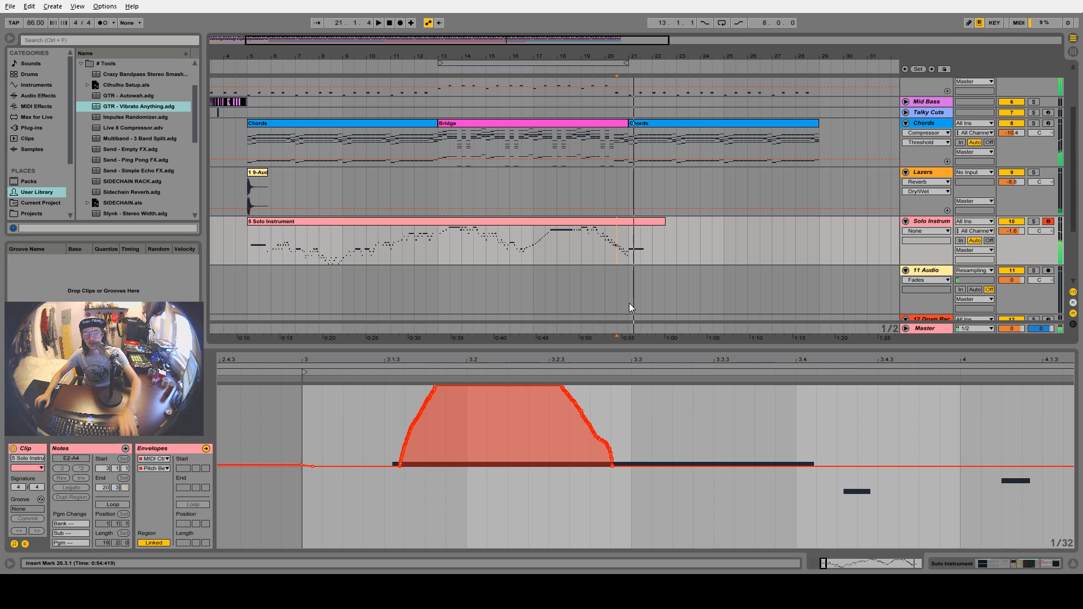
key("space")
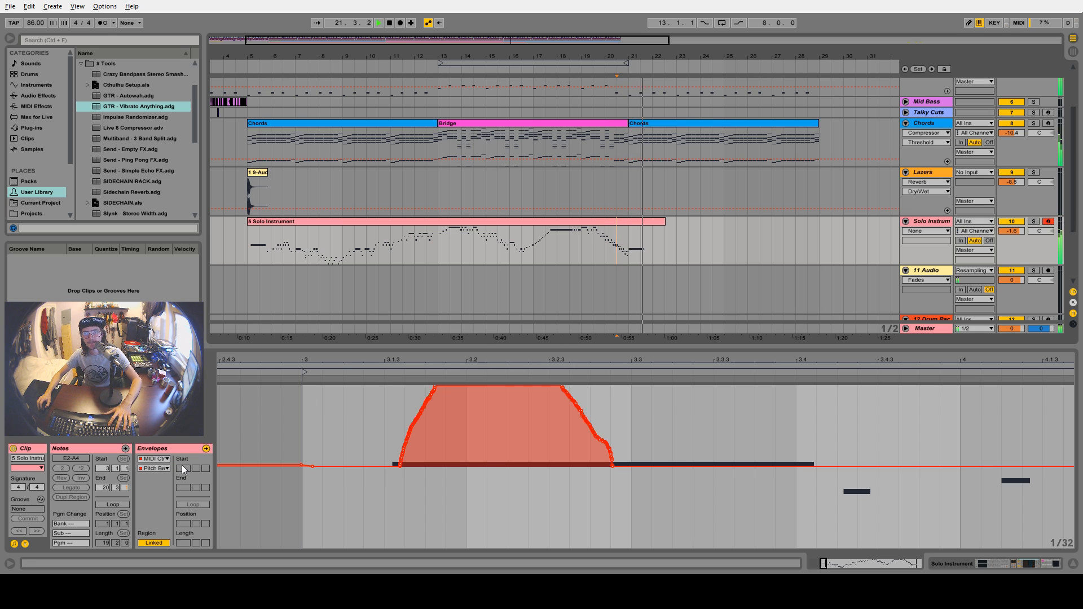
Draw a pitch bend ramp rising from the centre line at 19.3.1 to maximum at 19.3.3 over the end of the held E3, and audition it
left_click(25, 544)
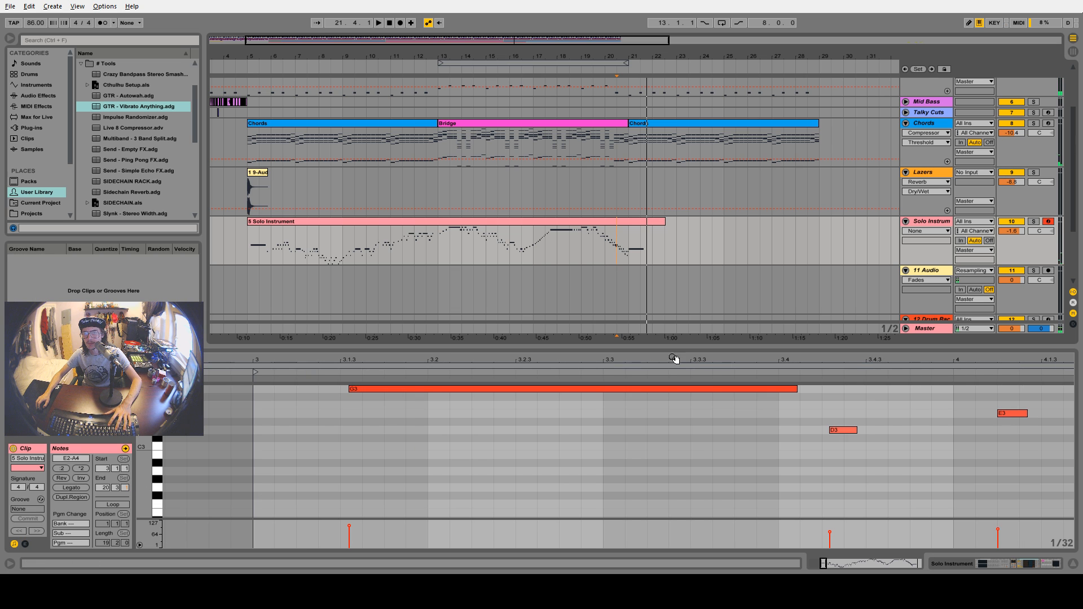
left_click(635, 223)
left_click_drag(607, 359, 607, 293)
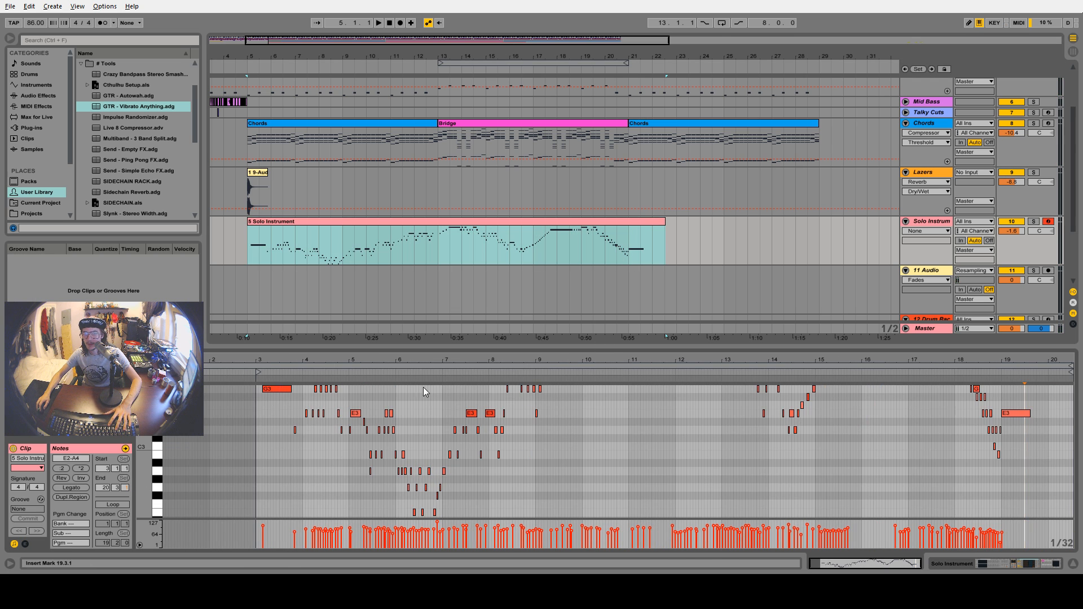
left_click_drag(1021, 367, 1016, 410)
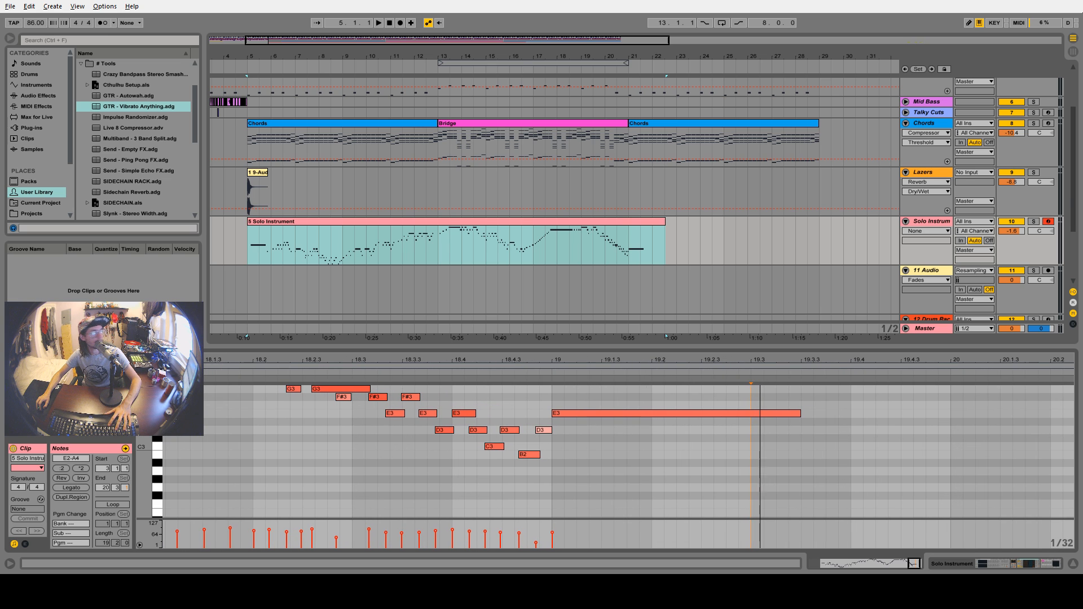
left_click(25, 544)
left_click_drag(758, 449, 802, 391)
left_click(771, 387)
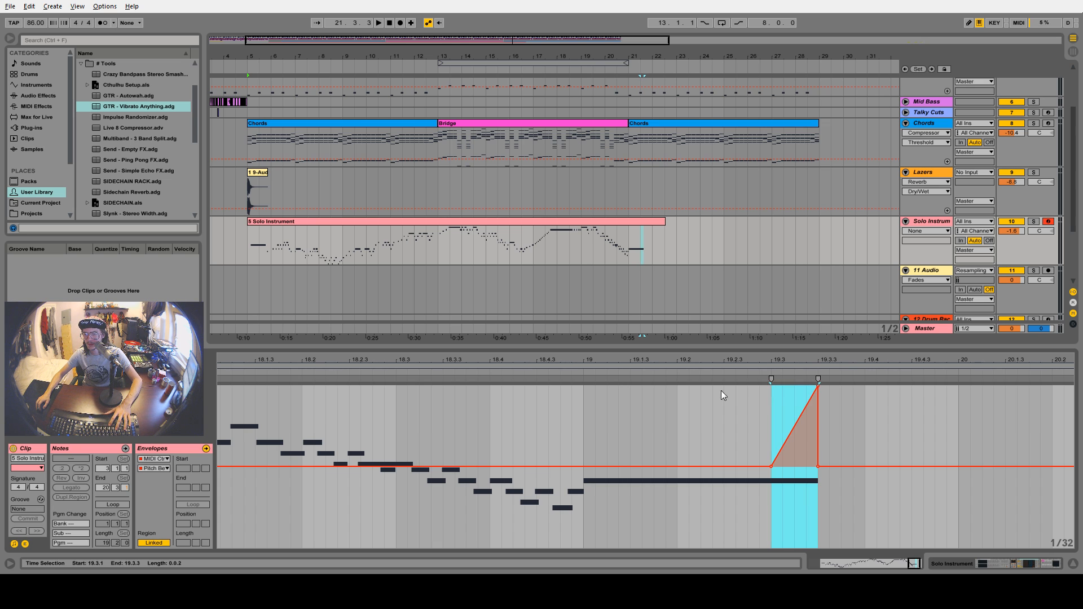
left_click(560, 373)
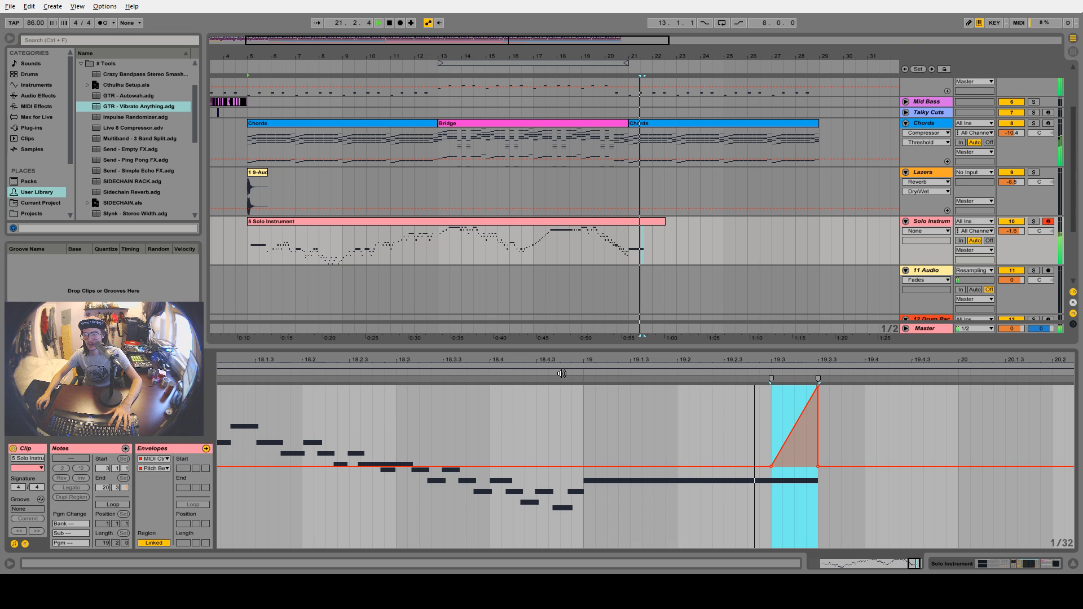
left_click(559, 374)
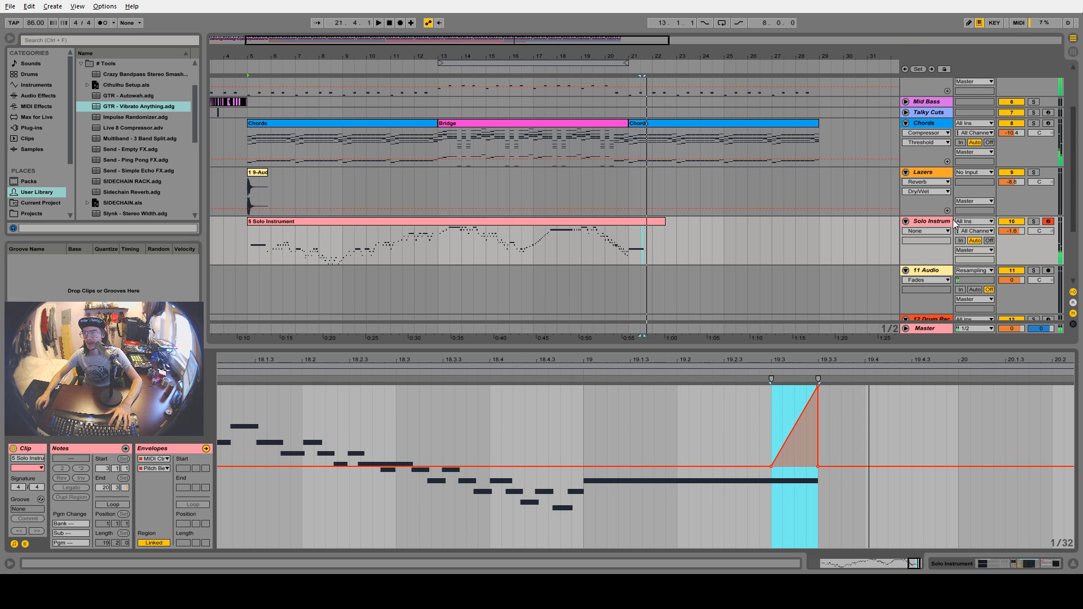
Show the Solo Instrument track's device chain and browse the plug-in effects and instruments
left_click(693, 252)
left_click(32, 127)
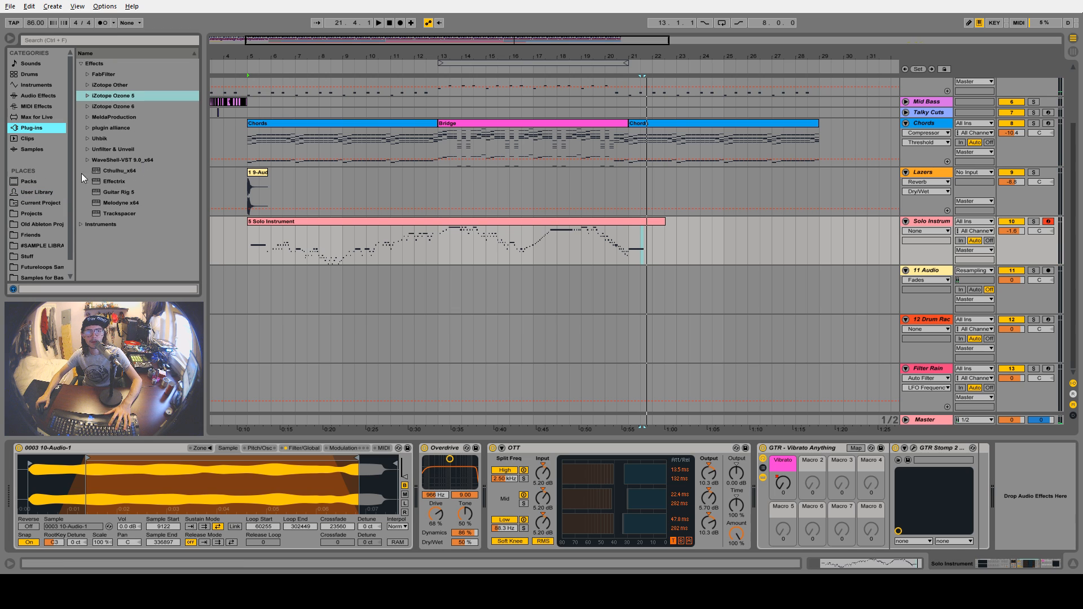
left_click(81, 225)
scroll(99, 191, "down", 2)
scroll(97, 184, "up", 2)
left_click(80, 75)
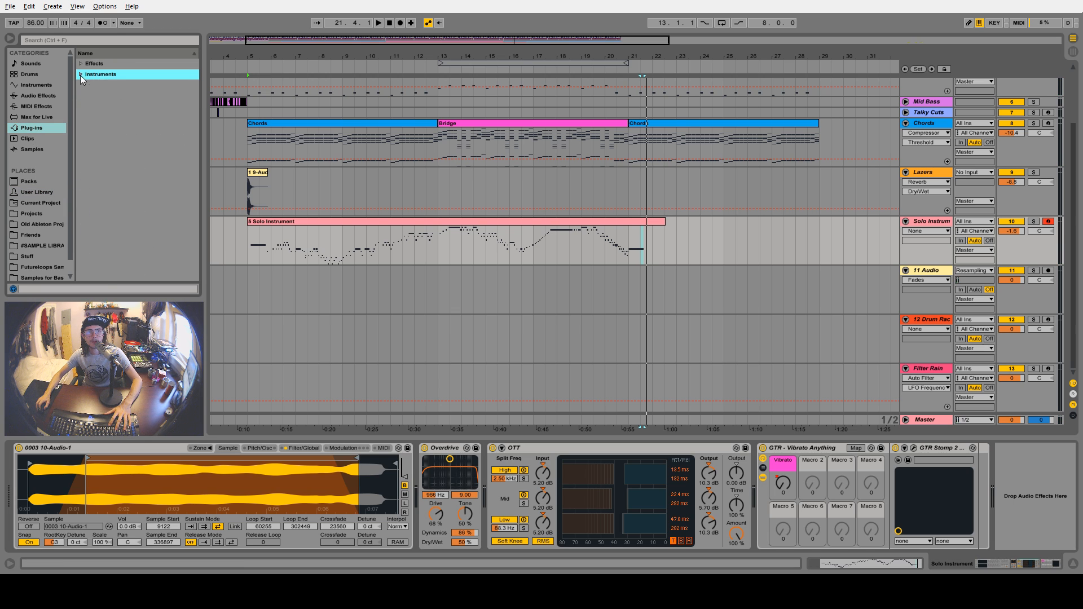
left_click(81, 64)
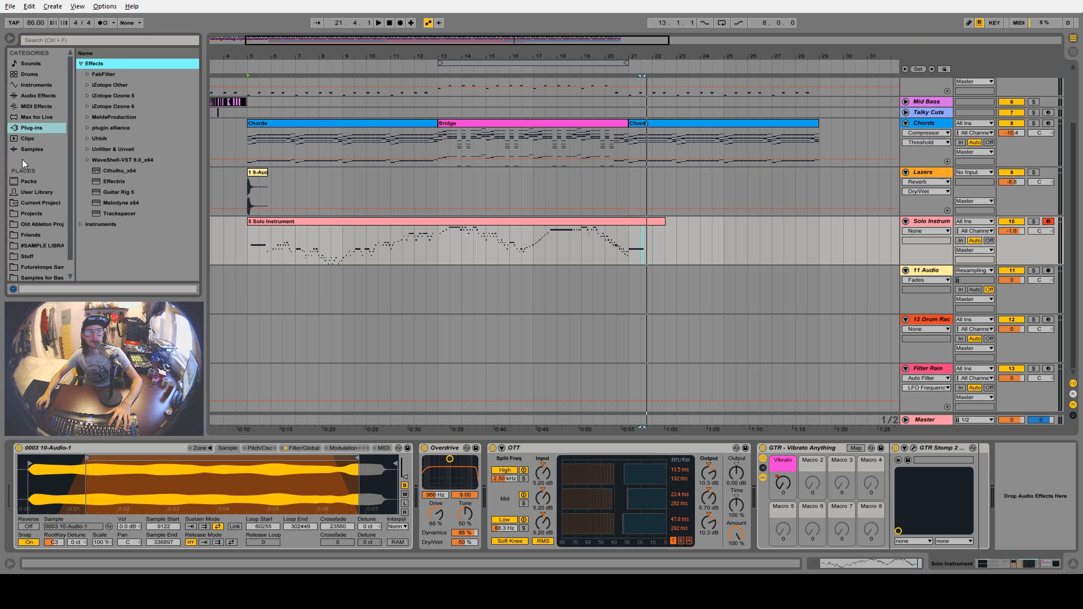
Add the Send - Ping Pong FX rack to the end of the Solo Instrument chain and draw its Activate automation up to 0.00 dB at about 21.3.2
left_click(37, 192)
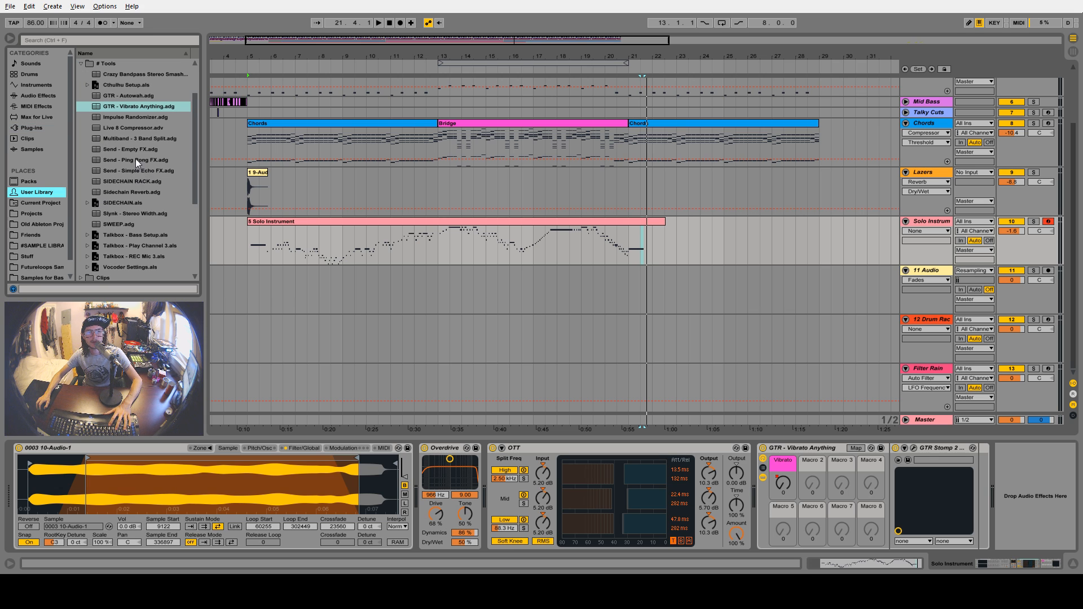
left_click_drag(136, 160, 1002, 484)
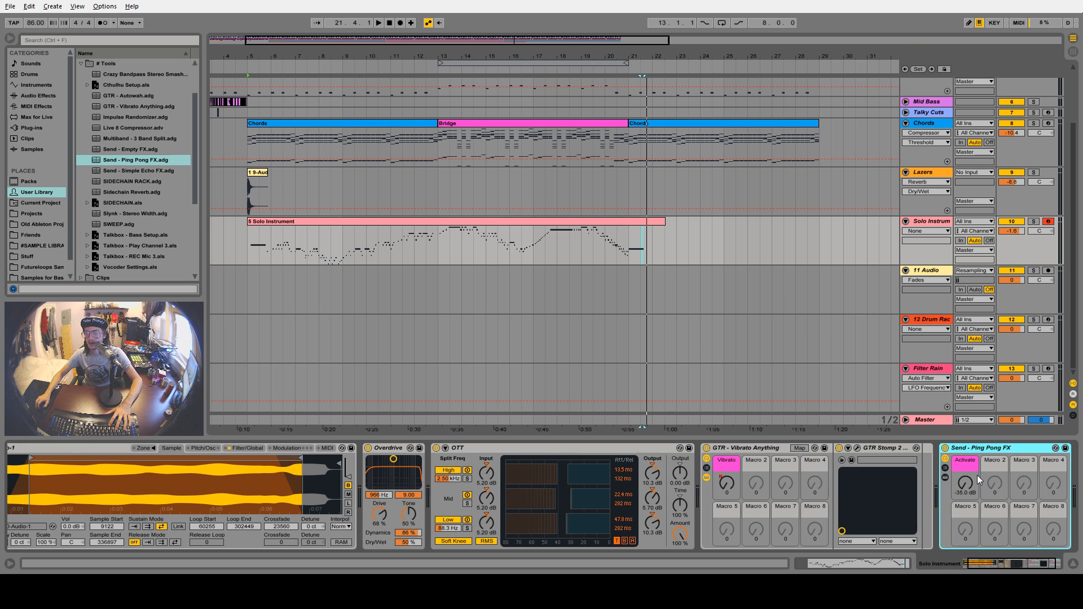
left_click_drag(650, 59, 639, 59)
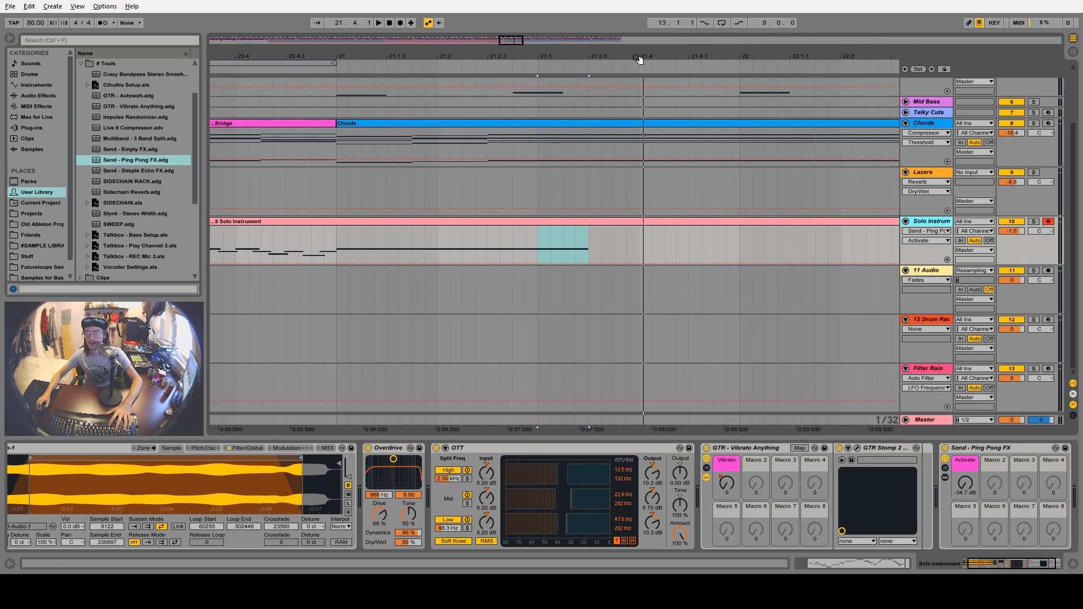
left_click_drag(573, 231, 575, 219)
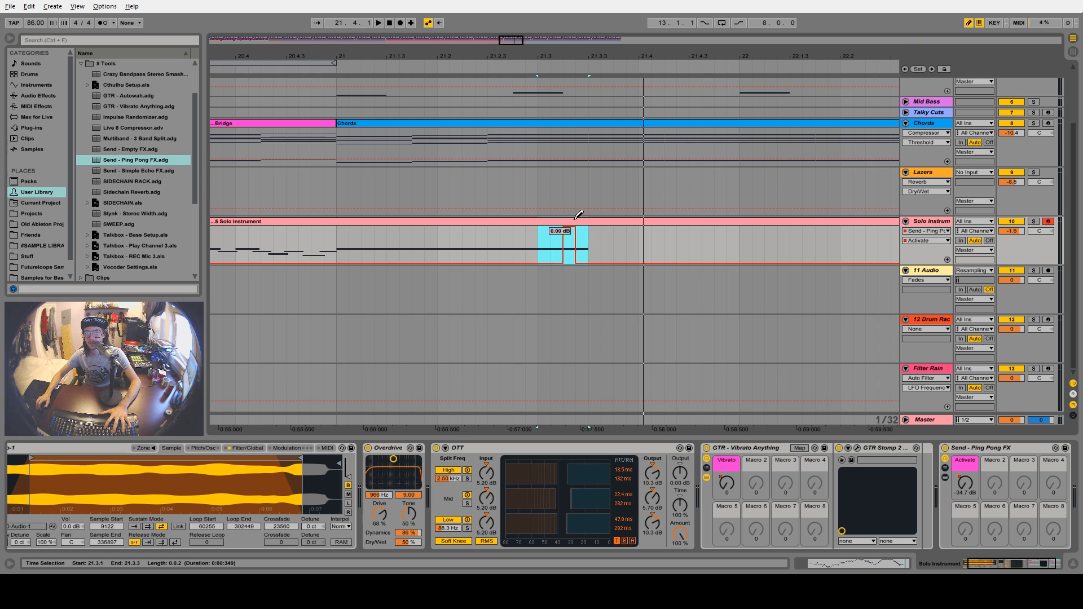
Audition the final note with the ping pong effect from arrangement position 21.1.1
left_click(513, 247)
key("space")
key("space")
left_click(337, 242)
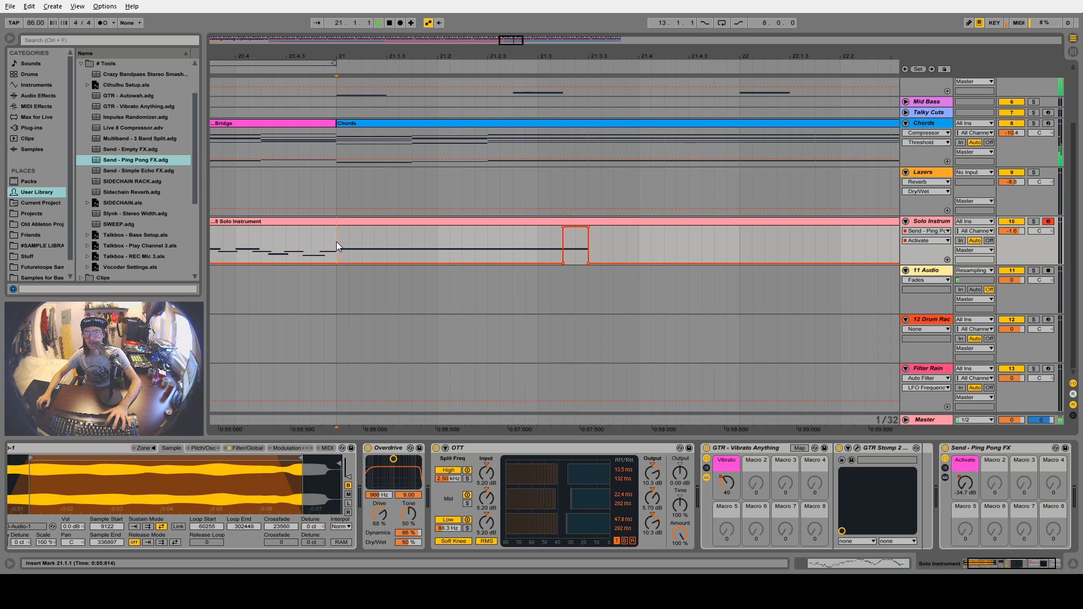
key("space")
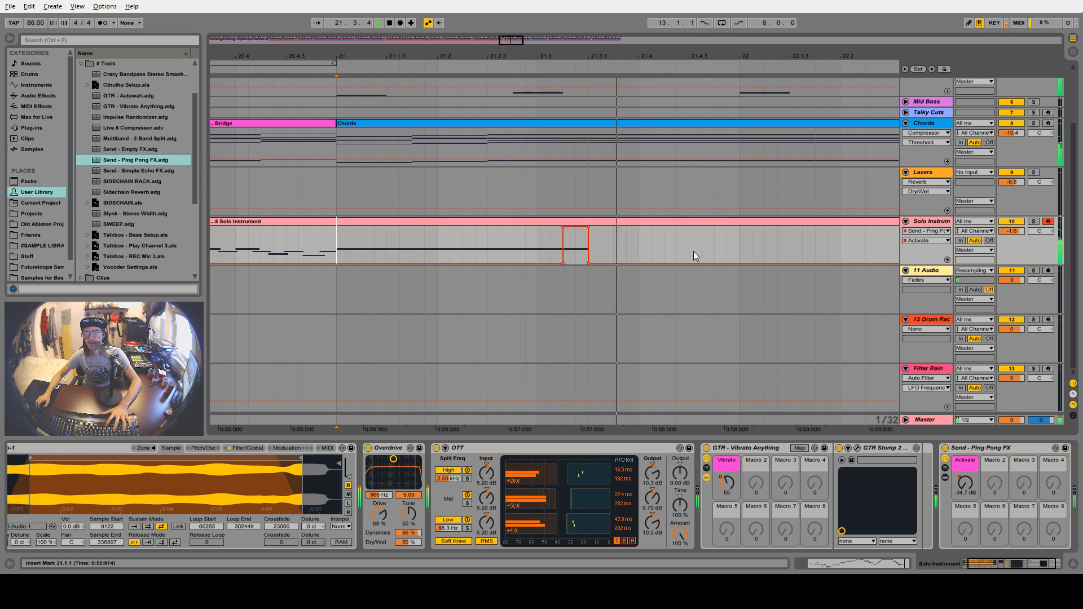
Extend the 0.00 dB Activate automation on the Solo Instrument track back to 21.3.1 and audition it from 21.1.1
key("ctrl+b")
left_click_drag(544, 245, 545, 215)
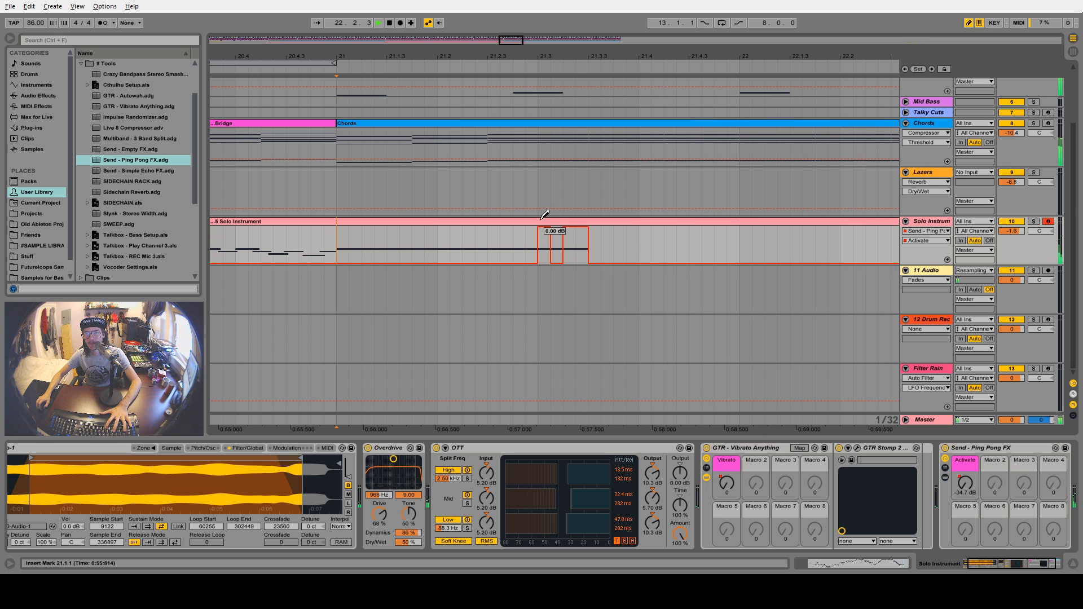
key("space")
key("space")
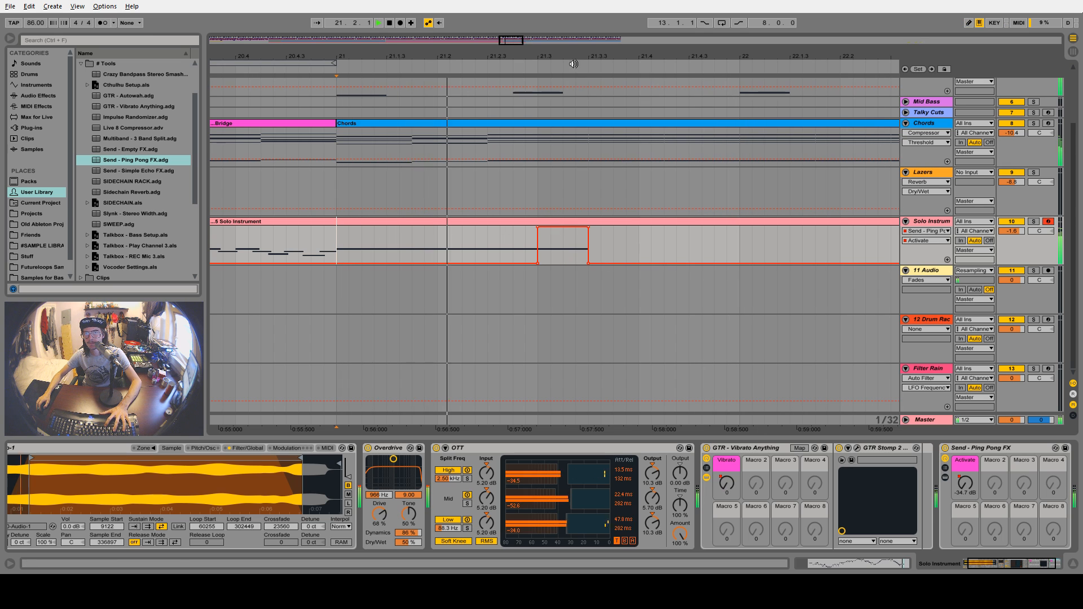
Shorten the Solo Instrument clip so that it ends at bar 22
left_click_drag(569, 56, 531, 19)
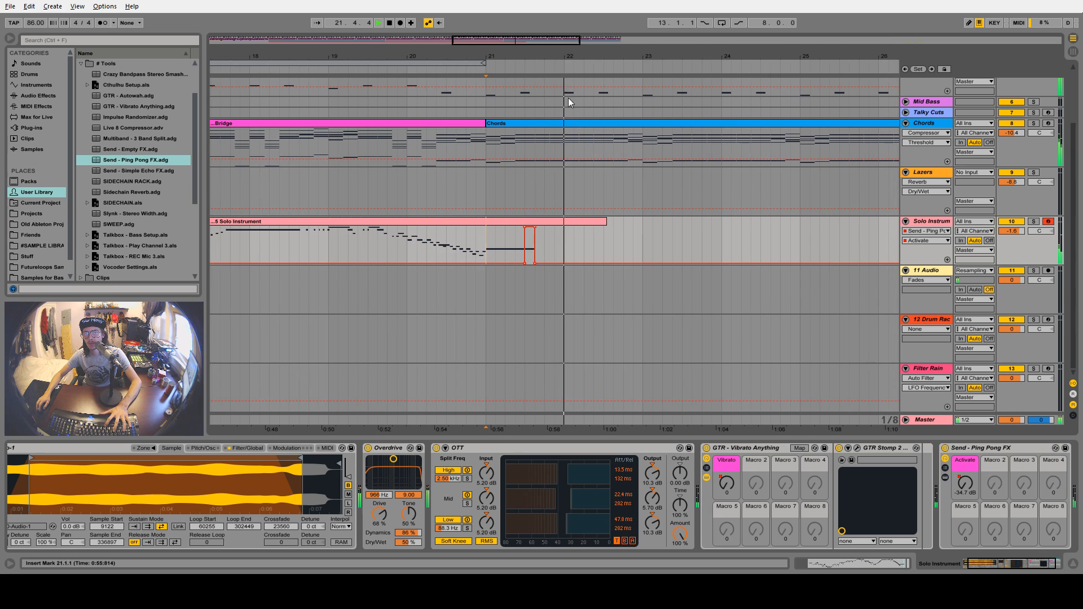
left_click_drag(606, 221, 565, 222)
left_click(585, 243)
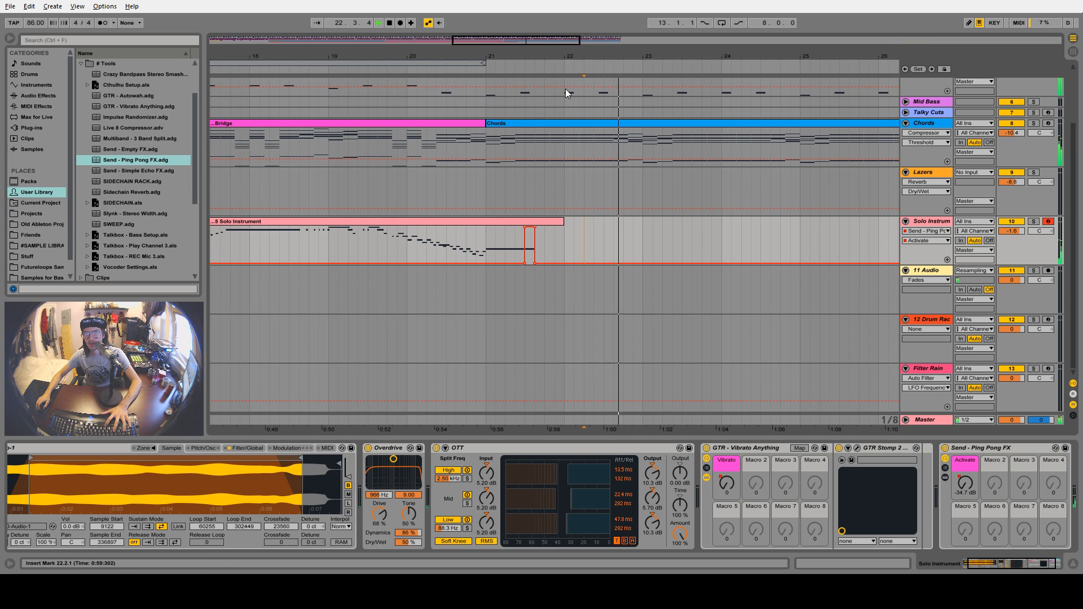
Play the arrangement from 5.1.1 and review the whole solo alongside the other tracks
left_click_drag(565, 56, 690, 23)
left_click(286, 241)
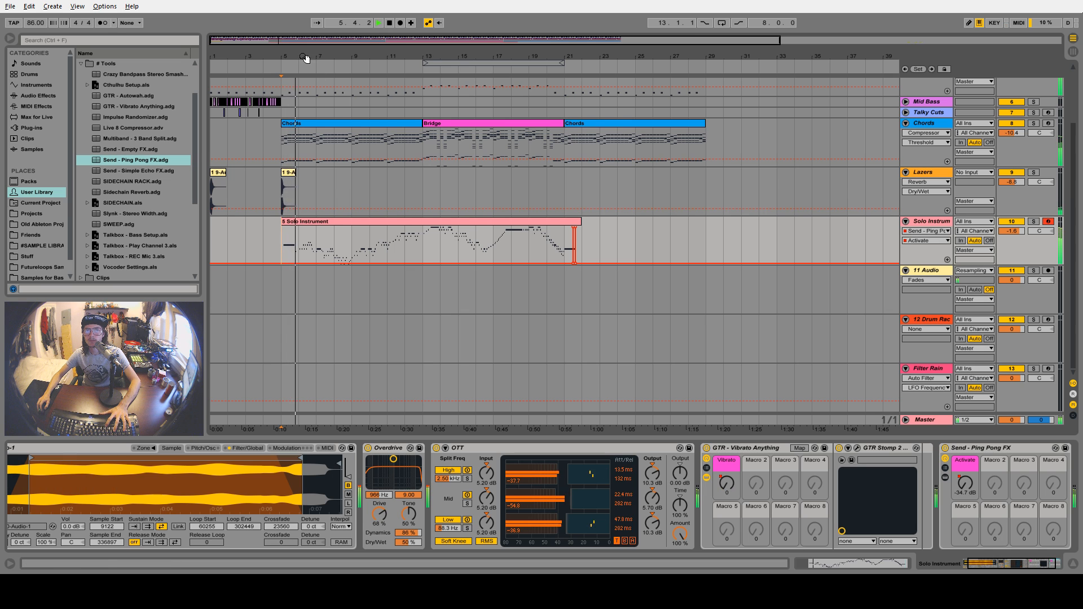
left_click_drag(307, 57, 310, 48)
scroll(577, 179, "up", 2)
scroll(581, 180, "up", 1)
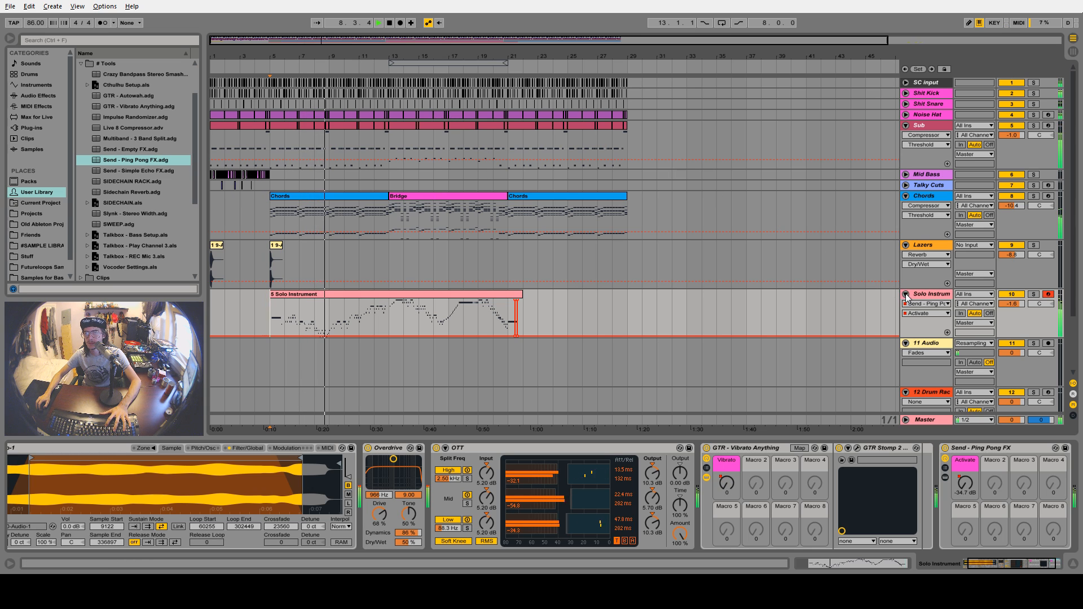
scroll(887, 273, "down", 1)
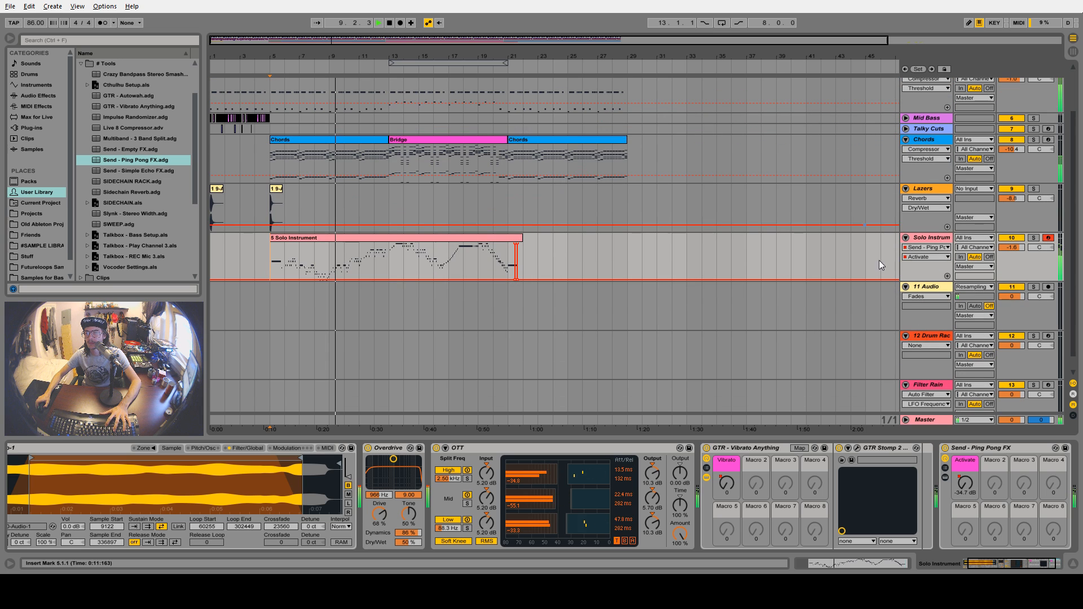
left_click_drag(788, 56, 788, 41)
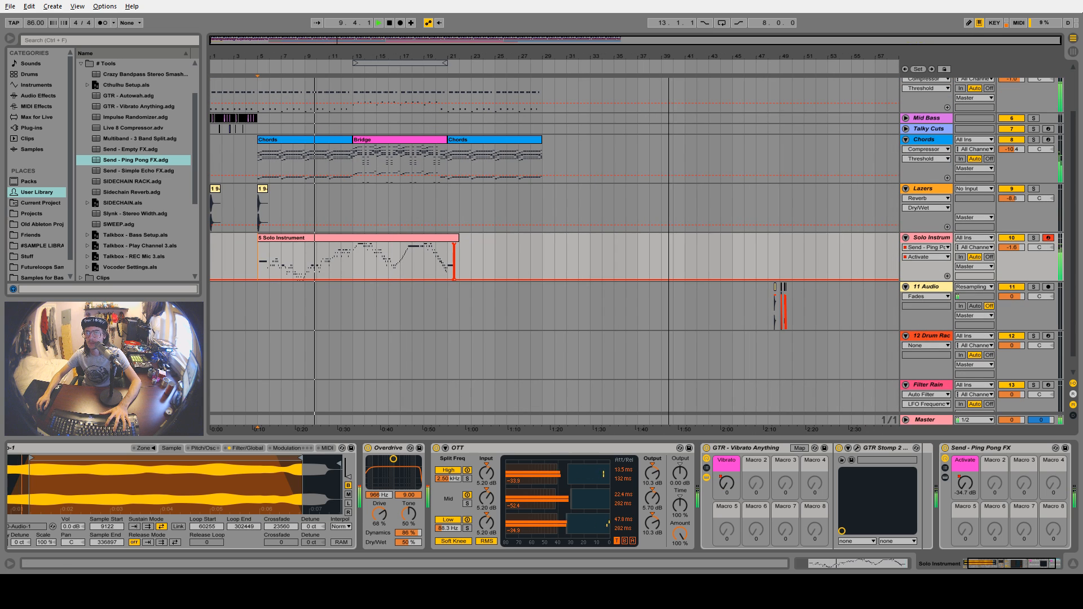
Select the Filter Rain track and arm it for recording
left_click(940, 337)
left_click(925, 385)
scroll(925, 385, "down", 1)
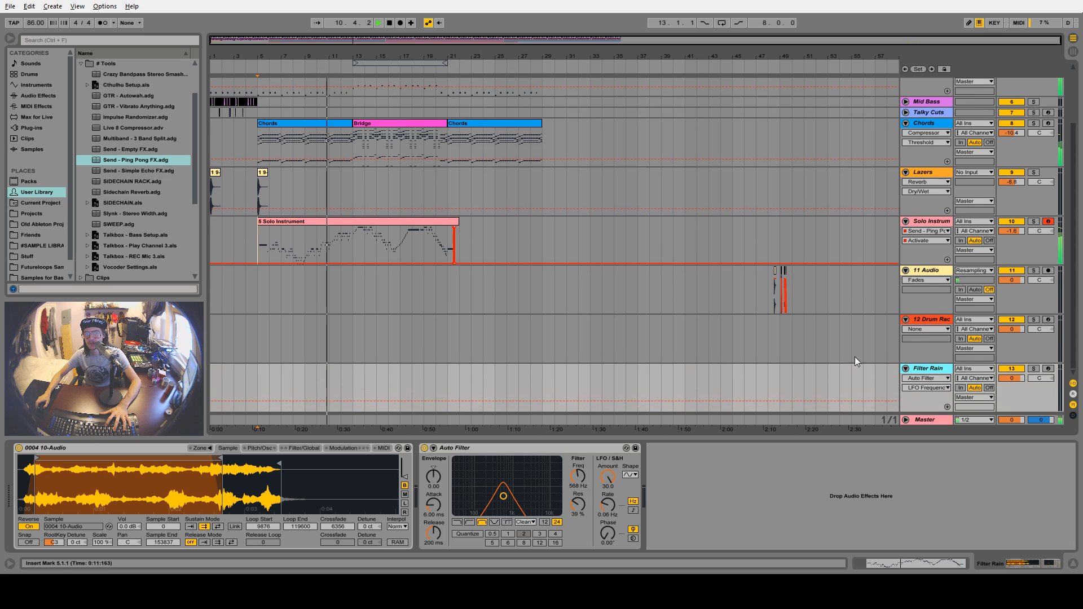
left_click(1049, 368)
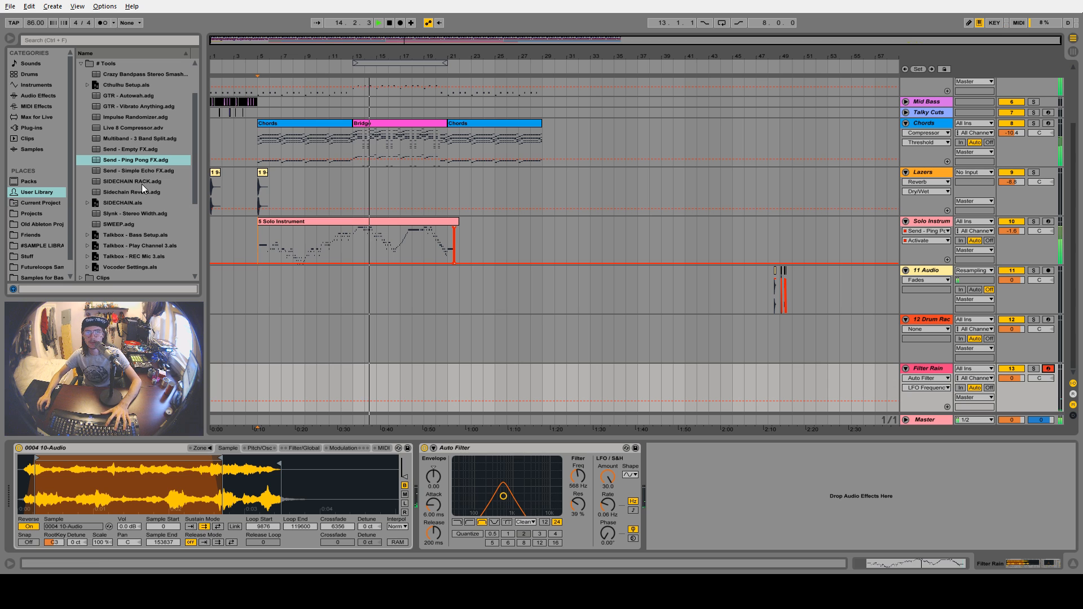
Add a Glue Compressor after the Auto Filter on Filter Rain, with threshold -3.17 dB and makeup 5.08 dB
left_click(37, 96)
scroll(122, 248, "down", 2)
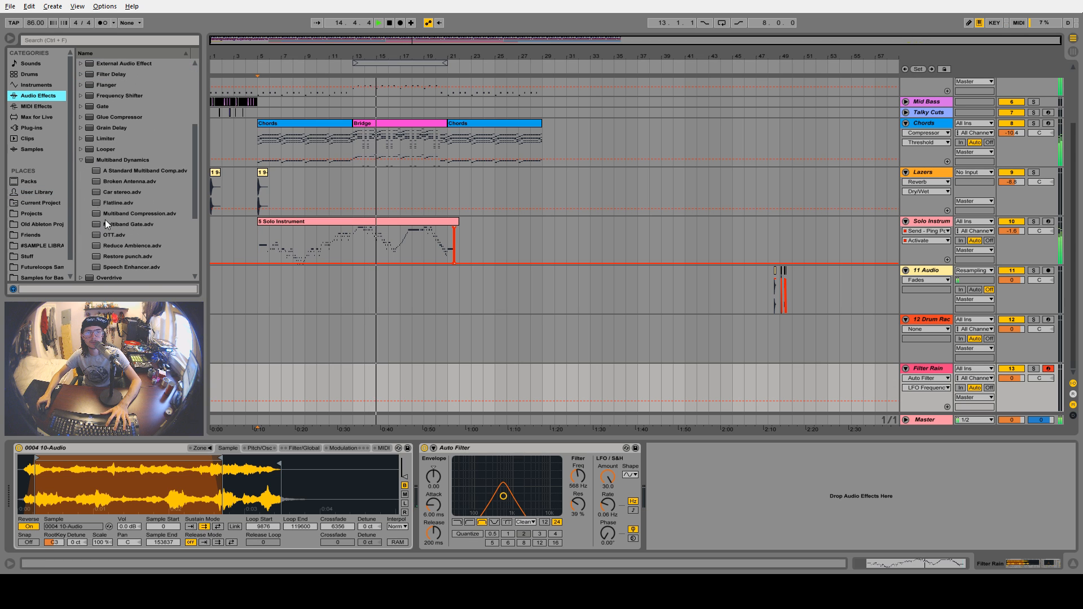
left_click(80, 160)
left_click_drag(103, 118, 686, 488)
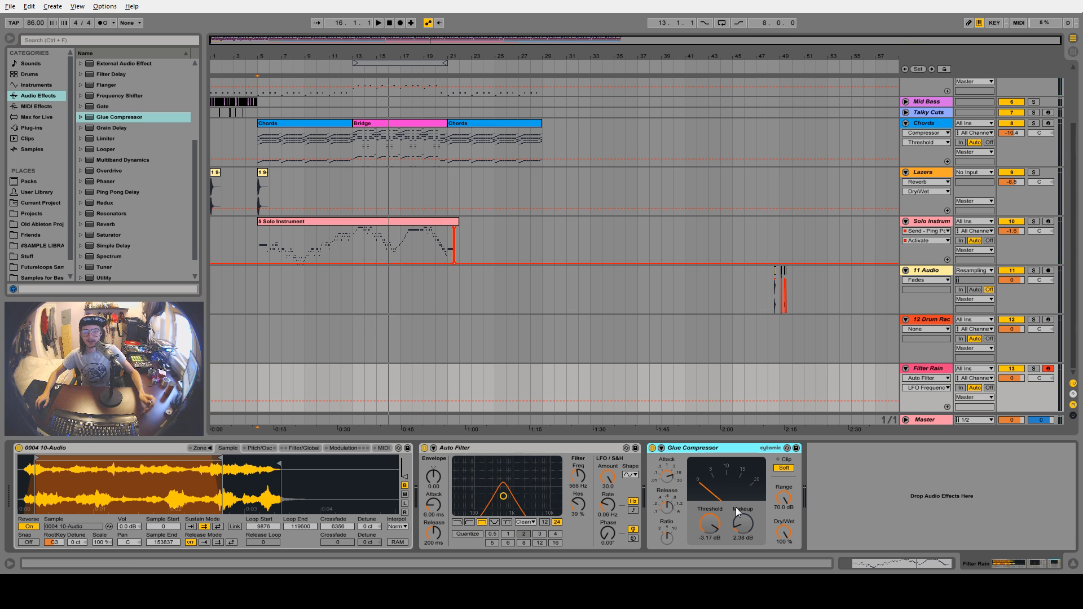
left_click_drag(743, 524, 743, 511)
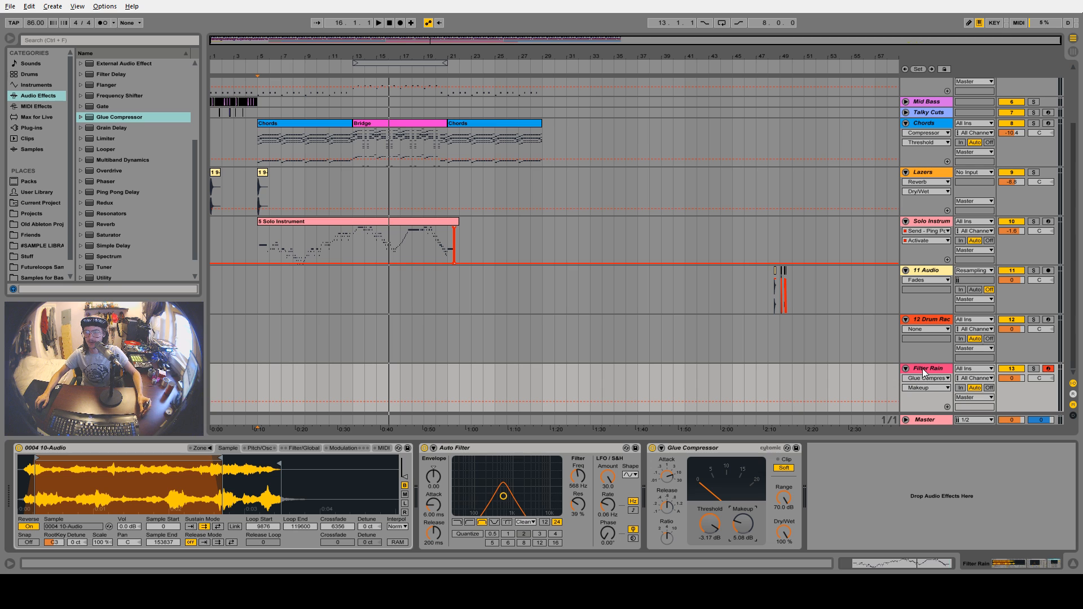
Move the Filter Rain track directly below Solo Instrument and insert an armed audio track beneath it with Resampling as its input
left_click_drag(922, 368, 912, 278)
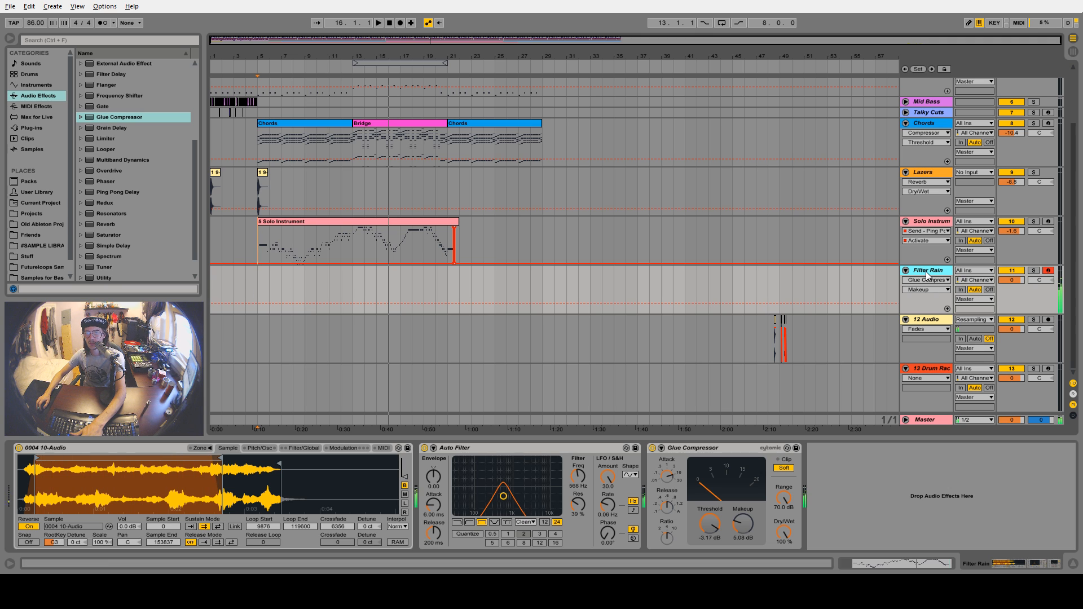
key("ctrl+t")
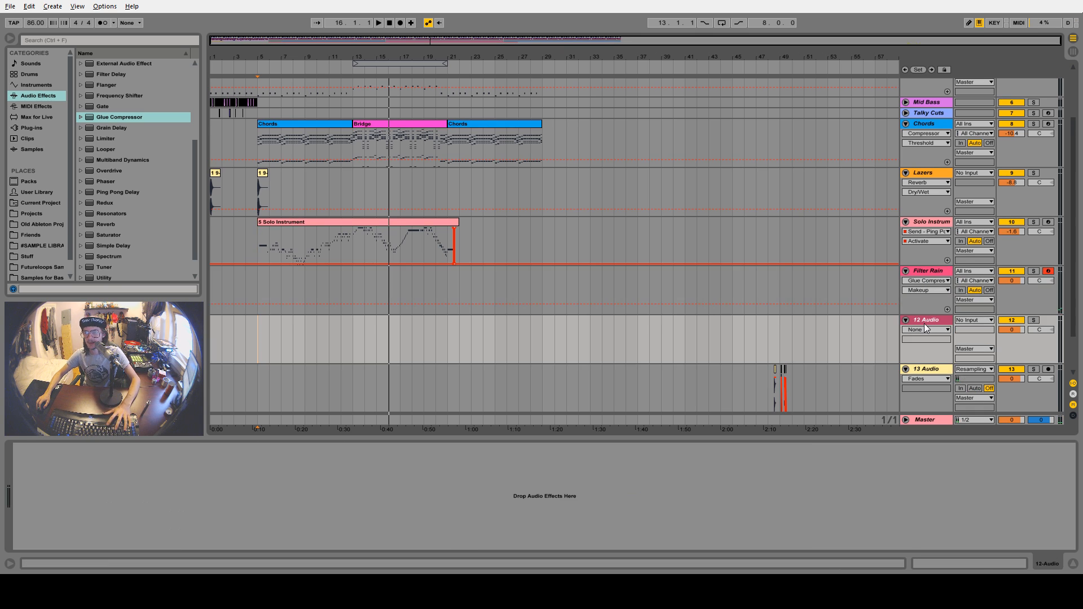
left_click(991, 320)
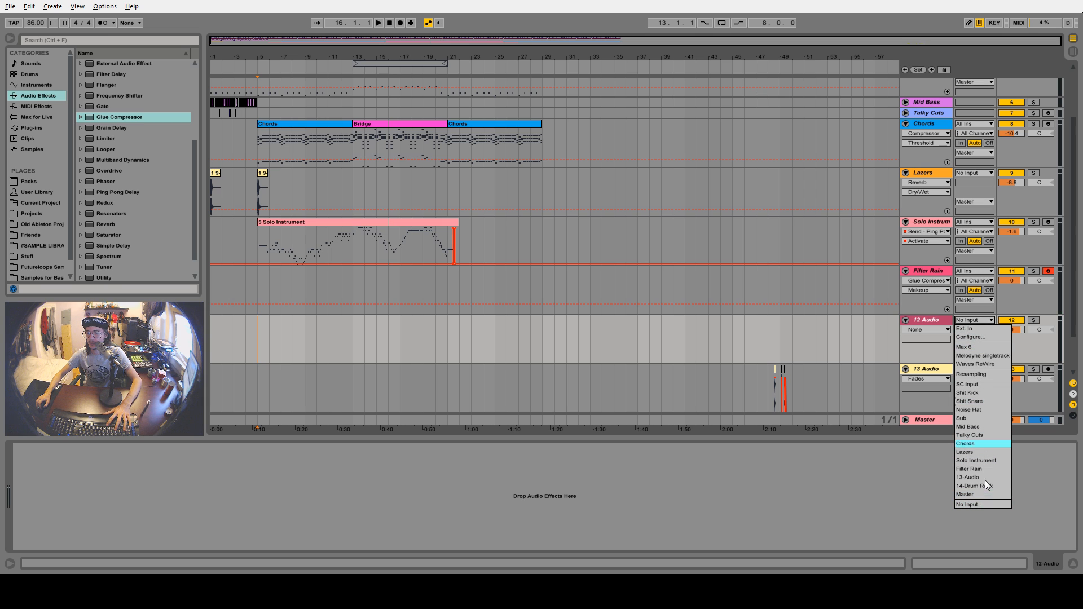
left_click(984, 384)
left_click(982, 321)
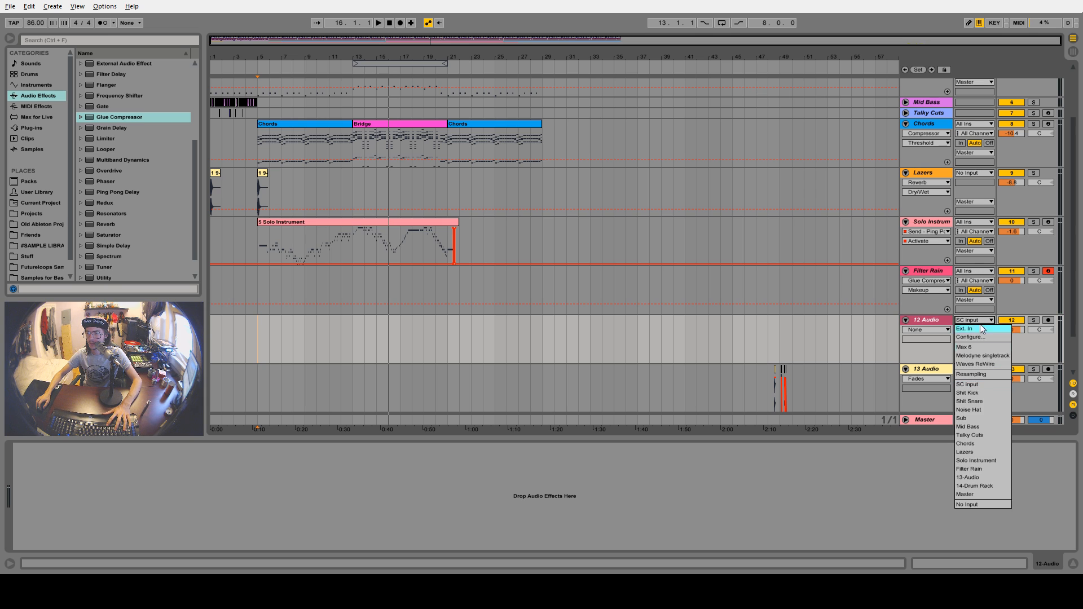
left_click(987, 374)
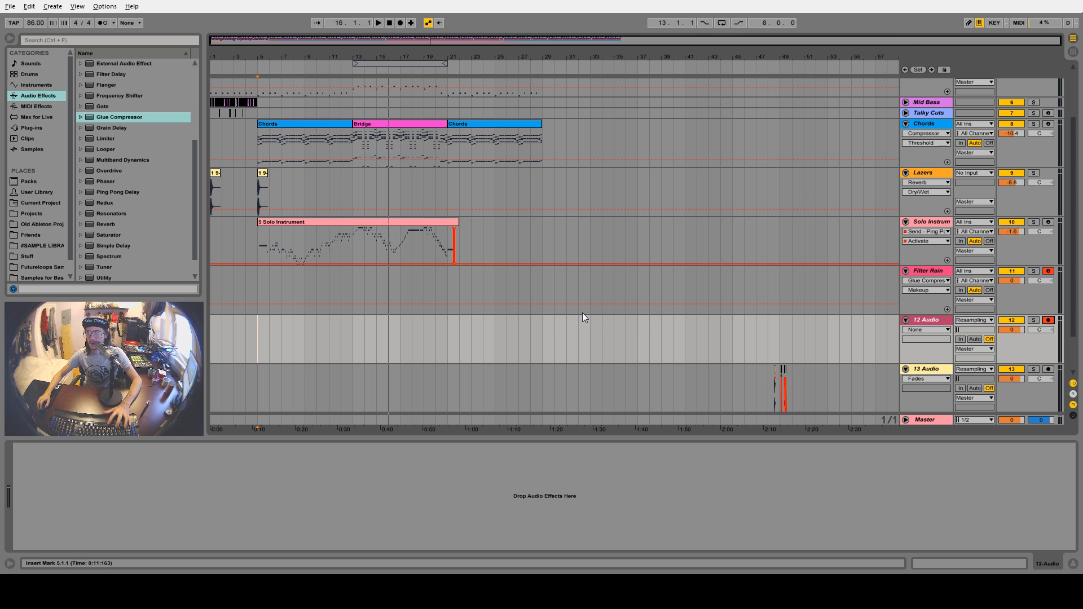
Record the Filter Rain performance onto the resampling audio track from bar 31 to about 44.3, and delete the recorded Filter Rain MIDI clip
left_click(543, 330)
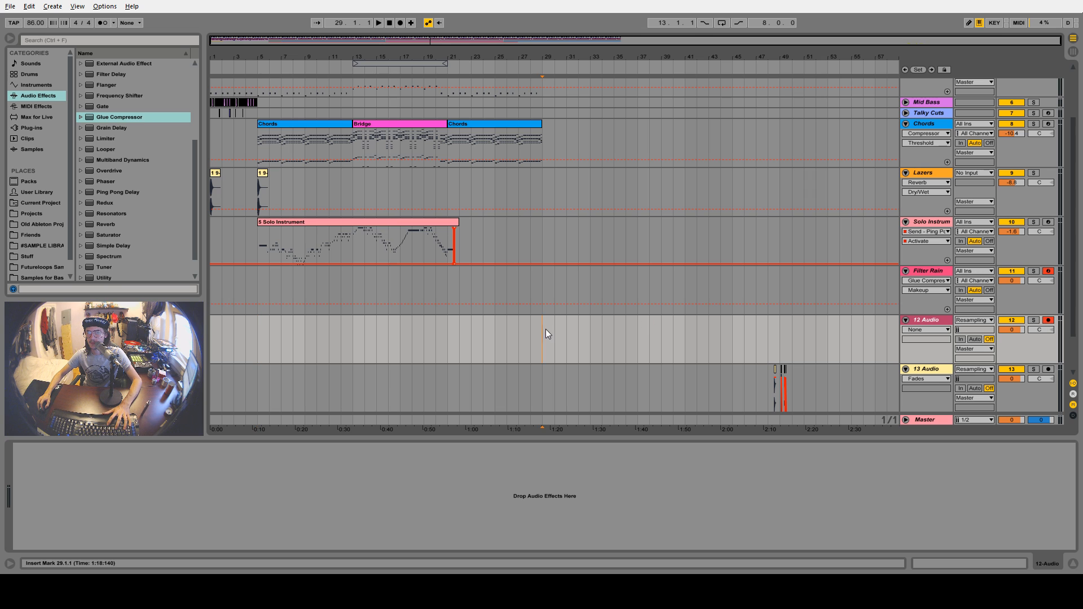
left_click(401, 24)
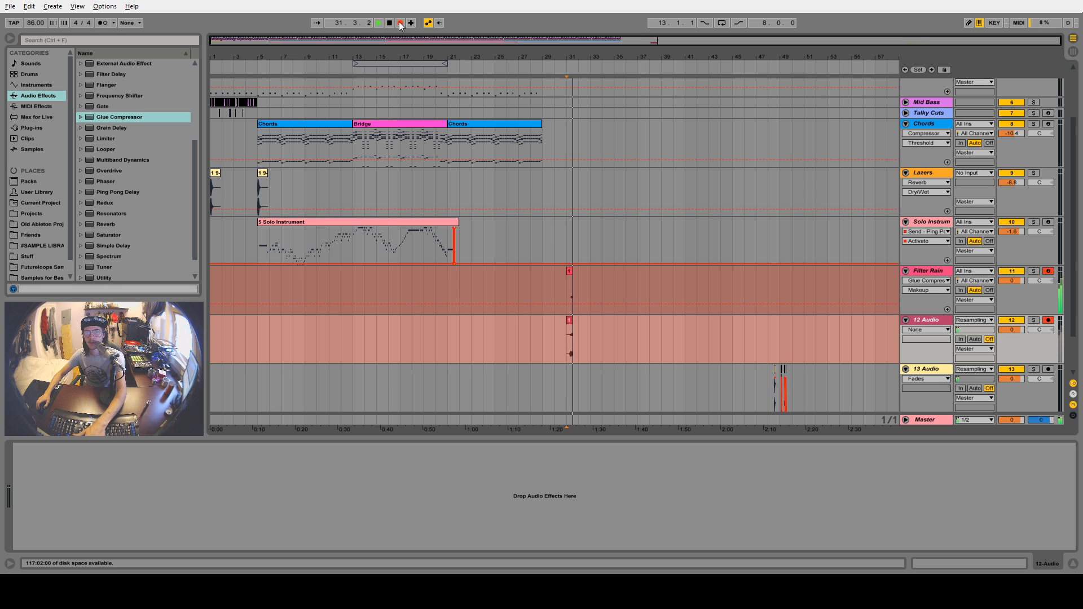
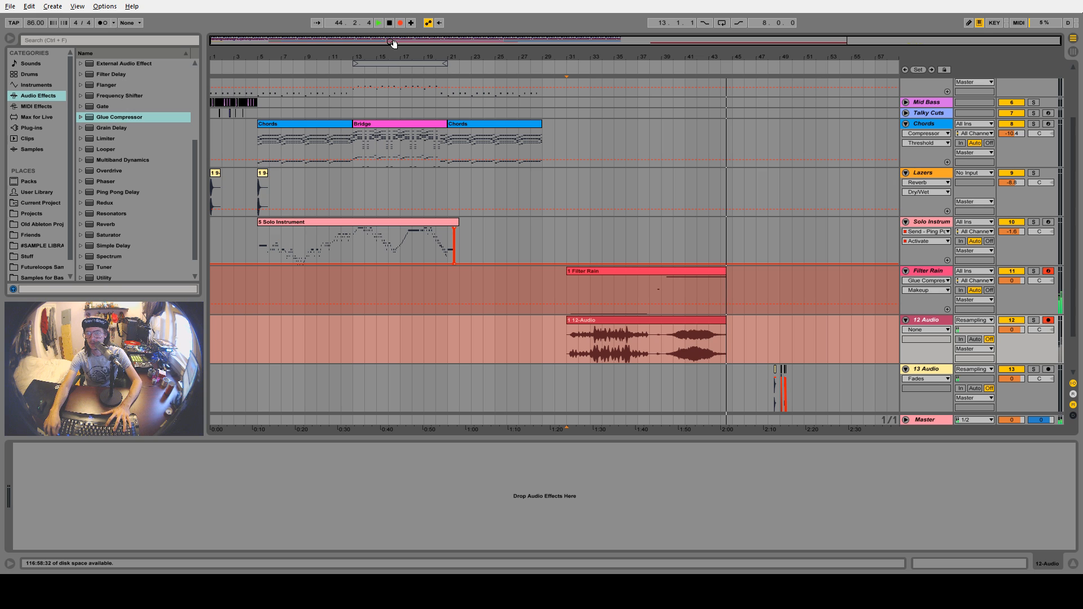
key("space")
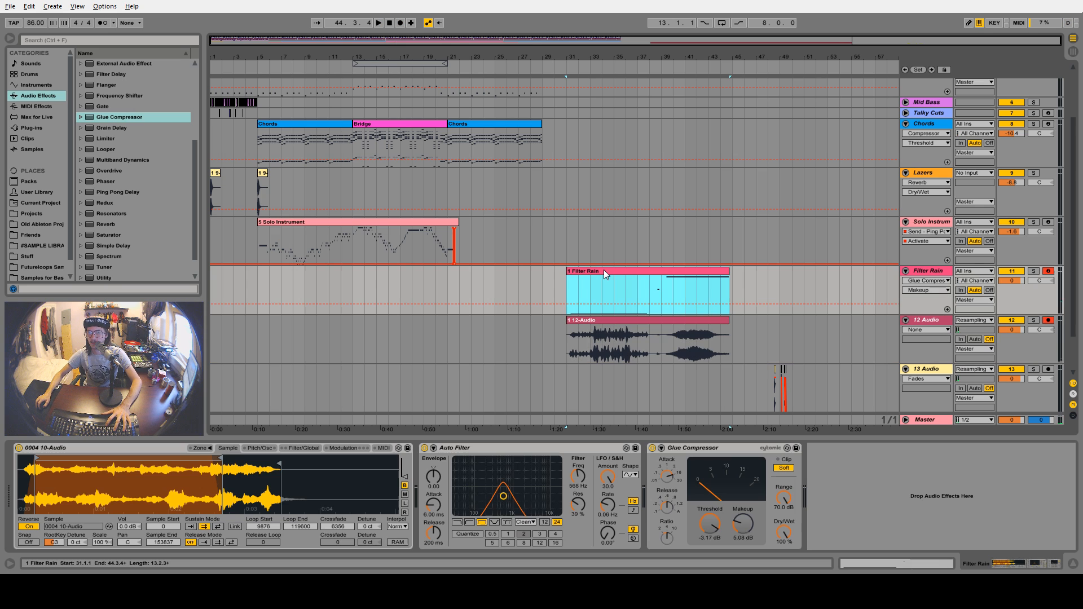
left_click(604, 272)
key("Delete")
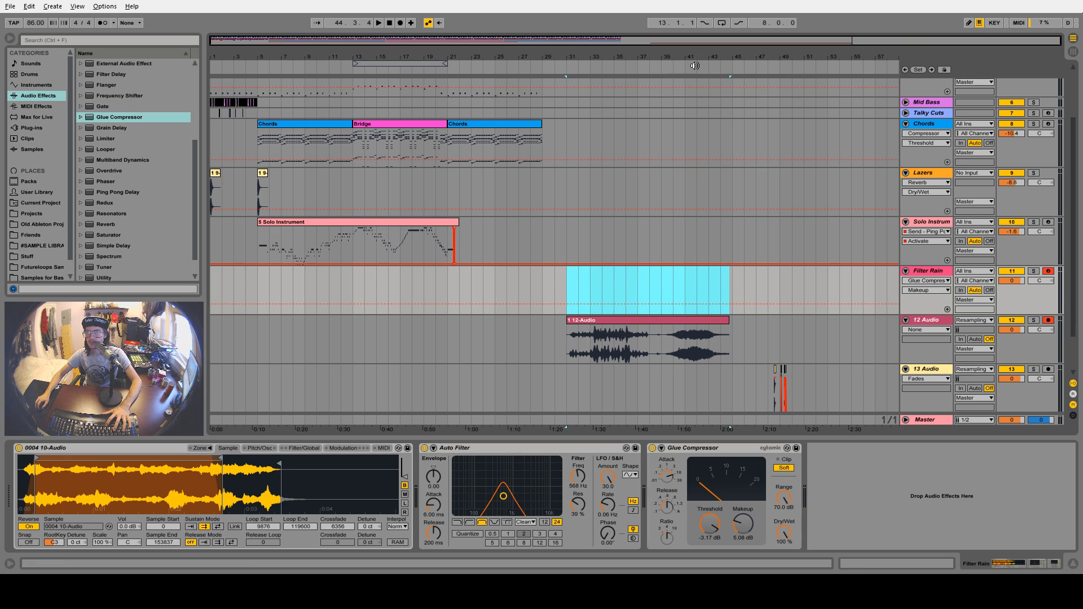
Remove the silent gap around 41.1.3 in the 12-Audio recording so that the later part directly follows the earlier one
left_click_drag(702, 57, 531, 161)
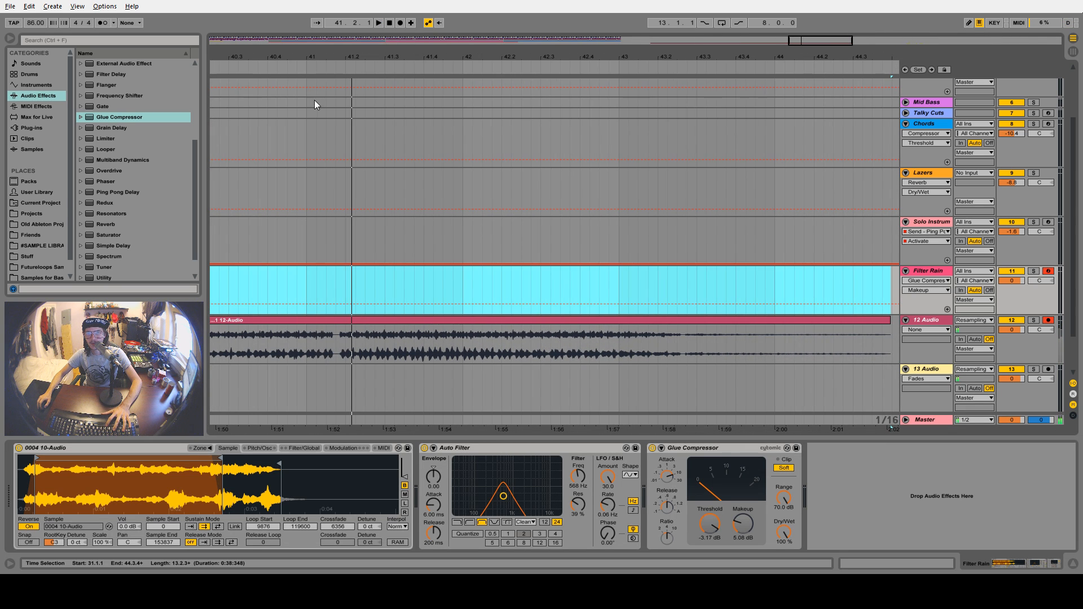
left_click_drag(336, 61, 350, 237)
left_click(332, 350)
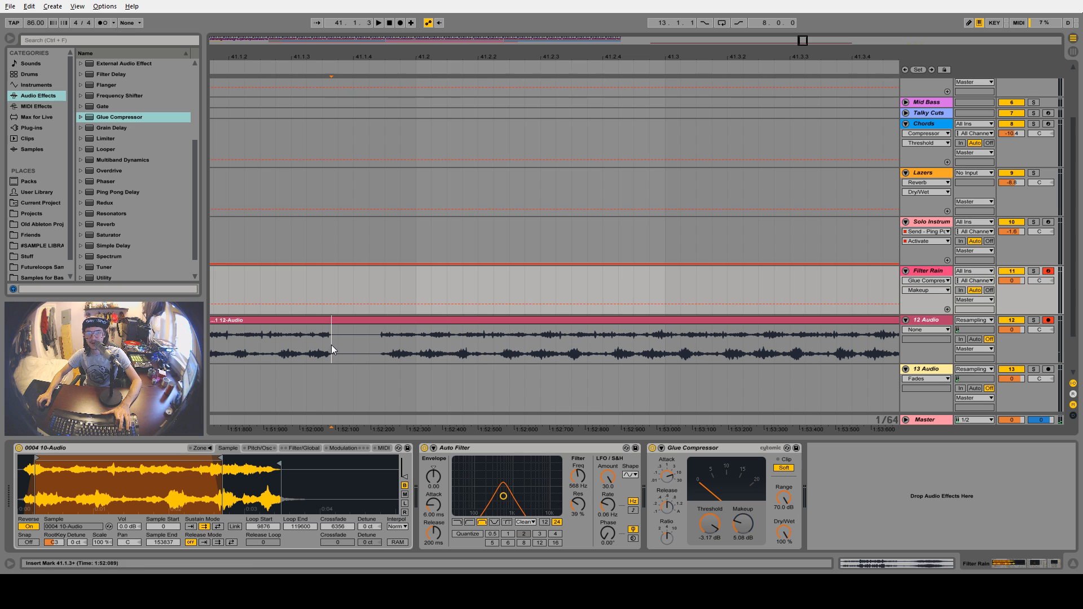
left_click_drag(374, 343, 353, 323)
key("Delete")
left_click(245, 346)
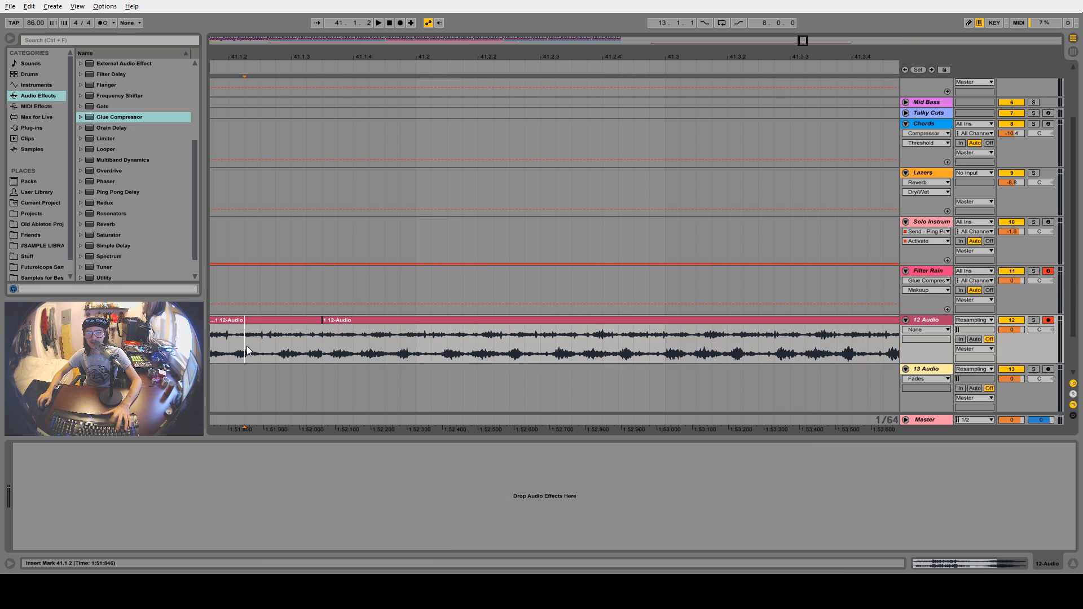
Consolidate the swelling section of the 12-Audio recording from about 39.2.3 to 41.4.2 and delete the tail after it
left_click_drag(365, 56, 462, 10)
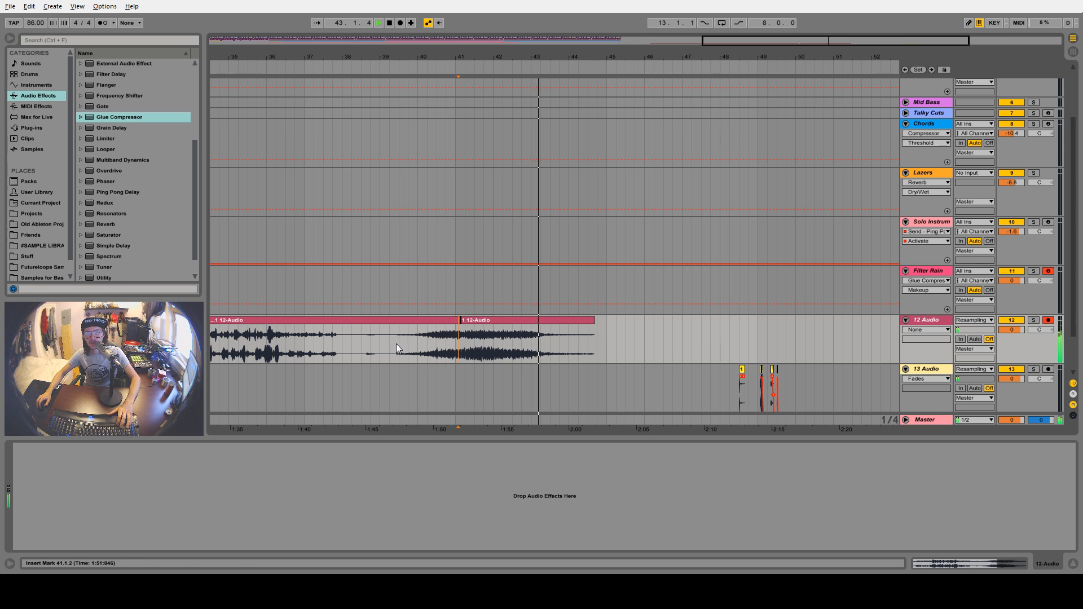
left_click_drag(396, 343, 484, 343)
key("ctrl+e")
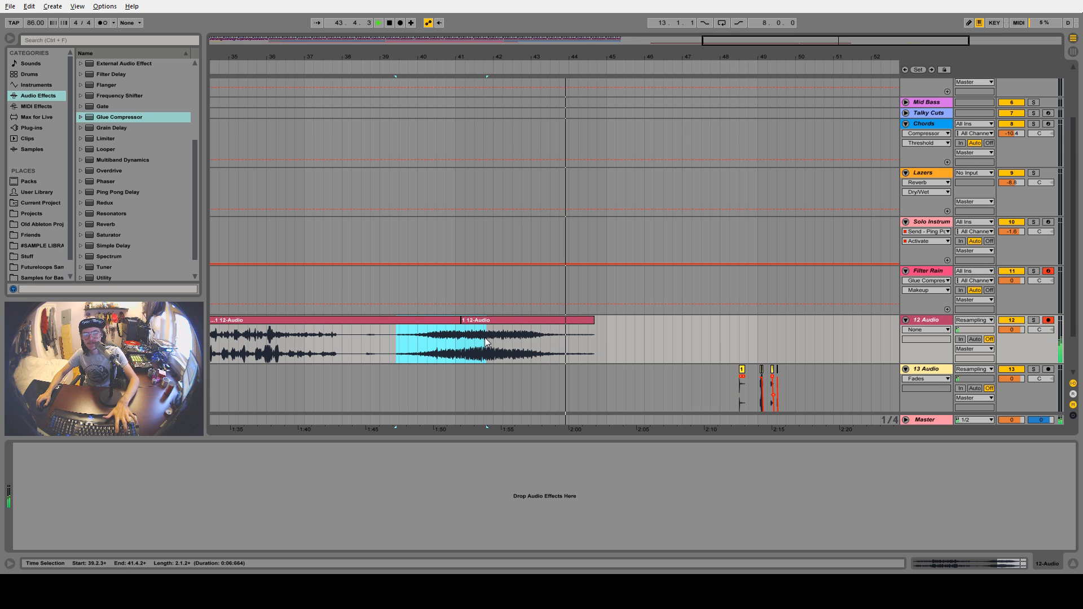
key("ctrl+j")
left_click(527, 317)
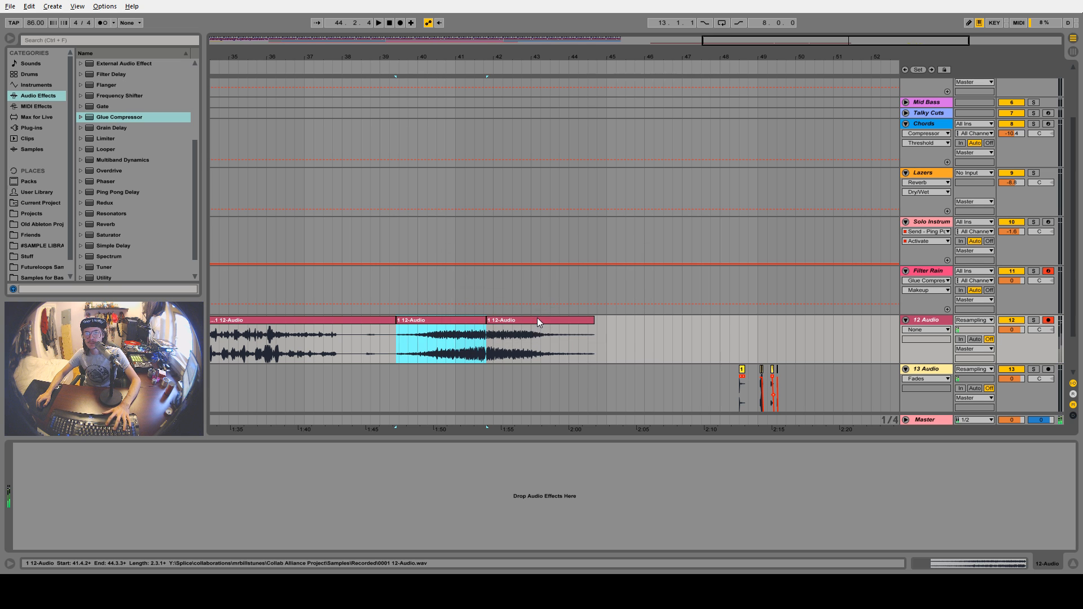
left_click(533, 320)
key("Delete")
Audition the early part of the 12-Audio recording from 31.3.1 to find a usable section
left_click(313, 319)
left_click_drag(330, 57, 527, 40)
left_click(367, 346)
key("space")
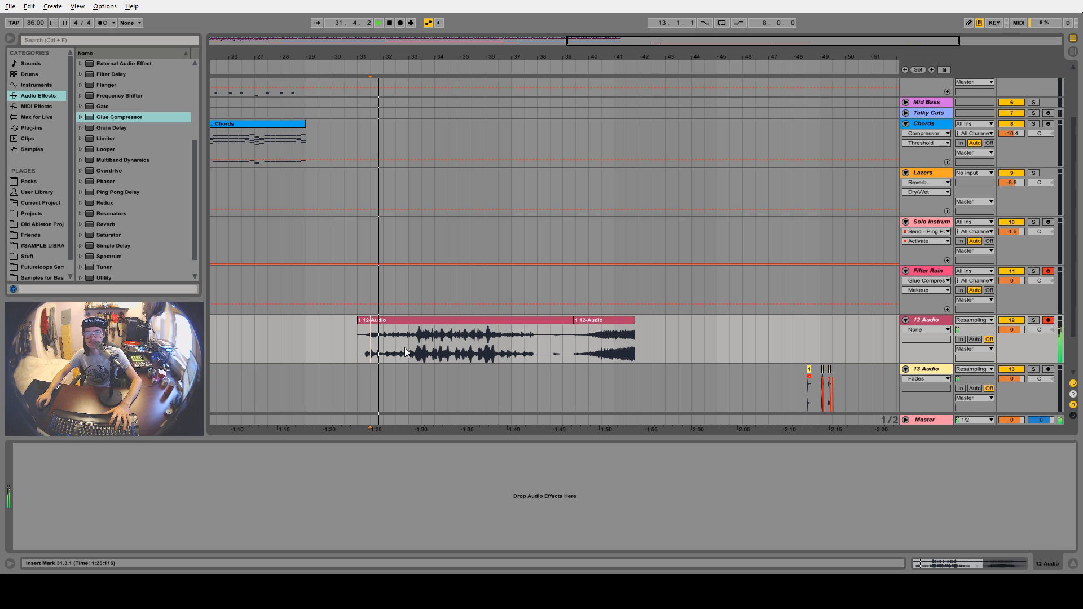
left_click(405, 348)
left_click(388, 347)
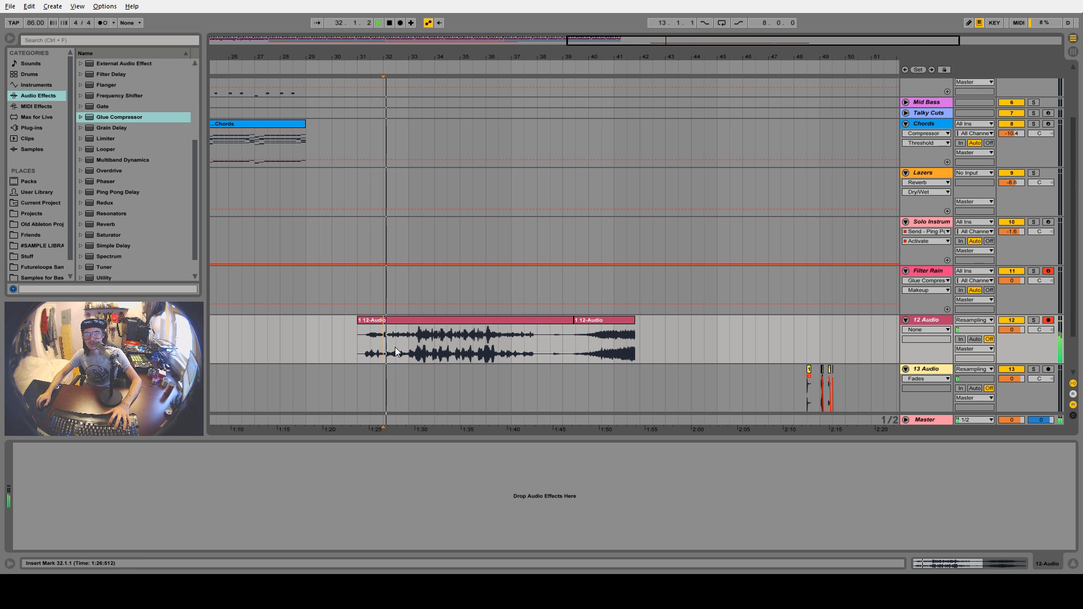
Split out the 12-Audio section from 32.1.1 to 35.1.1 and delete the pieces directly before and after it
left_click_drag(384, 346, 461, 348)
key("ctrl+e")
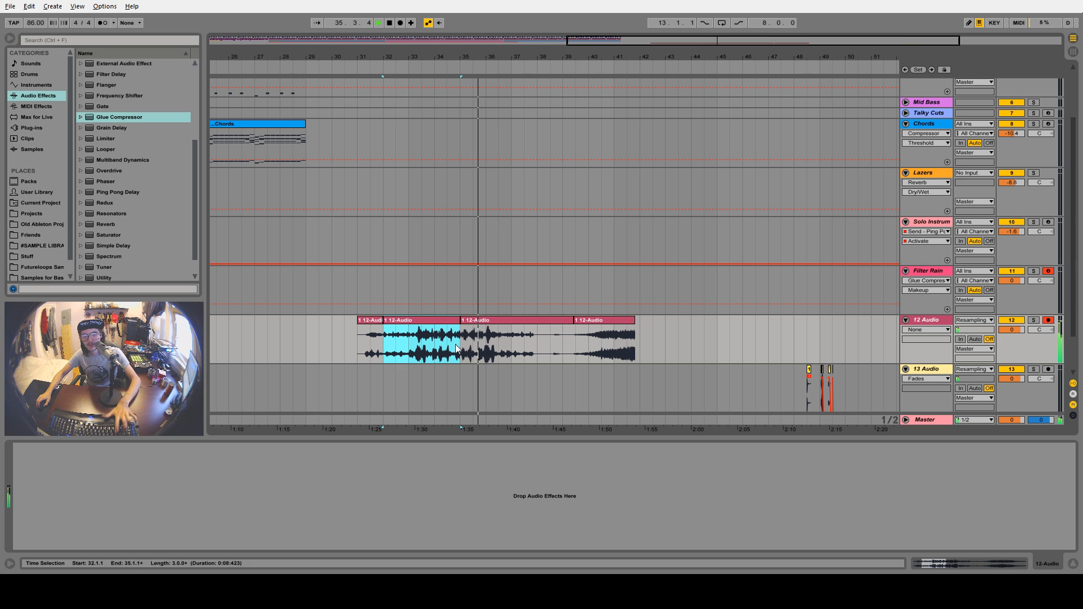
left_click(371, 322)
key("space")
key("Delete")
left_click(487, 320)
key("Delete")
left_click(440, 320)
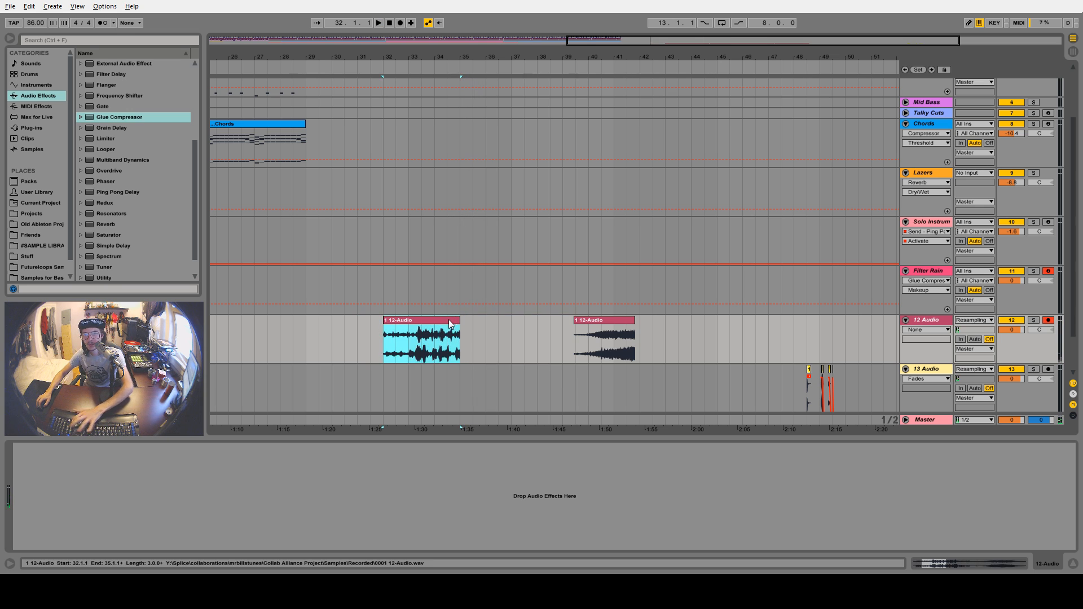
Consolidate the 12-Audio section from 32.1.1 to 35.1.1, then add long fade-ins to it and the swelling clip
key("ctrl+j")
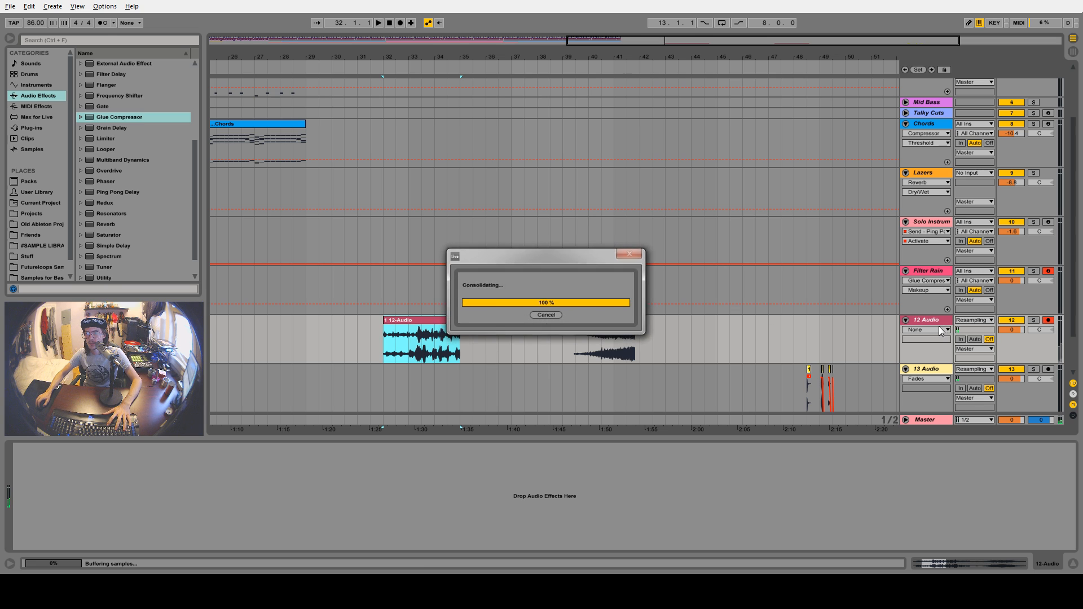
left_click(929, 337)
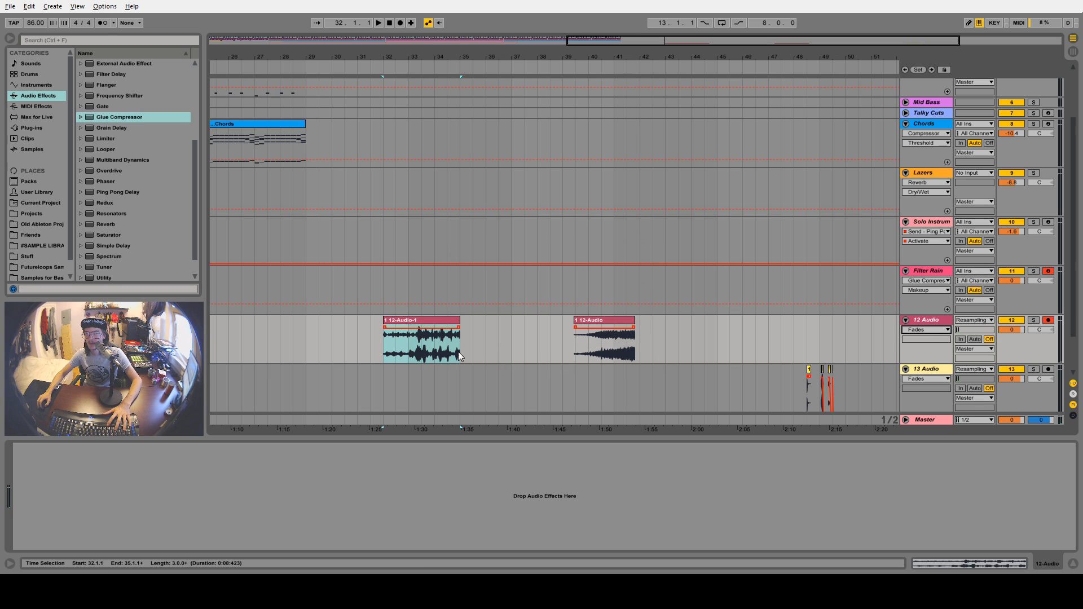
left_click_drag(388, 333, 416, 328)
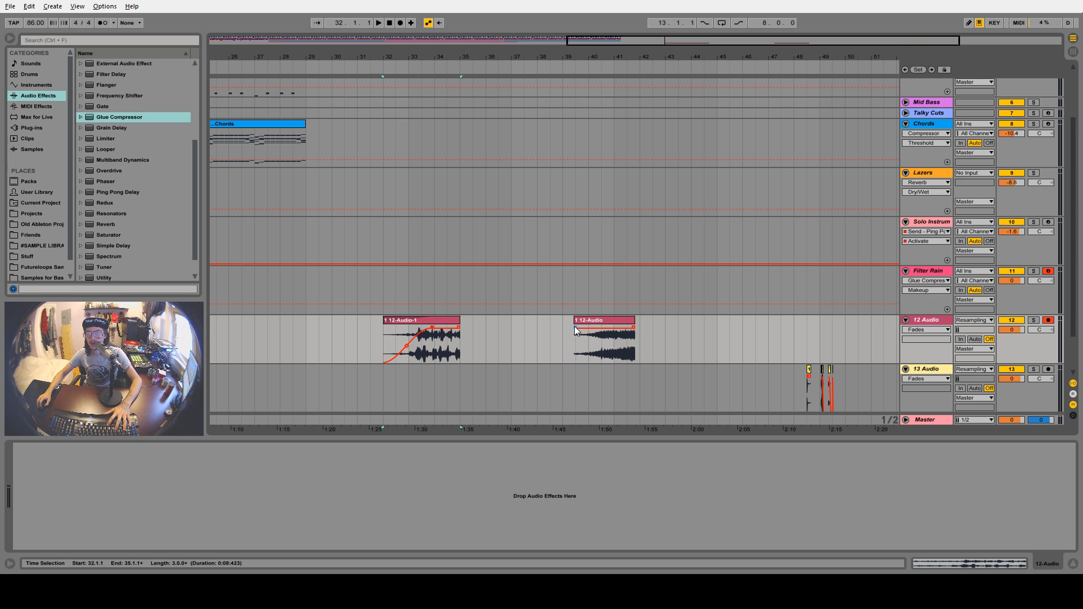
Move the consolidated 12-Audio-1 clip to 2.1.1 and place the swelling 12-Audio clip directly after it at 5.1.1
left_click_drag(403, 57, 588, 27)
left_click_drag(602, 322, 242, 322)
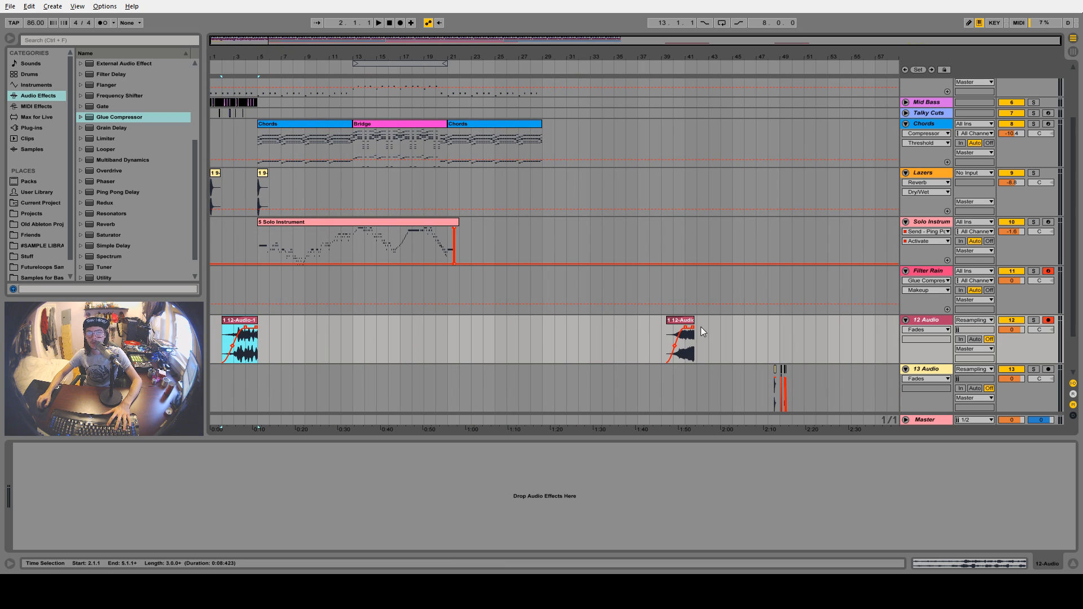
left_click_drag(686, 326, 291, 335)
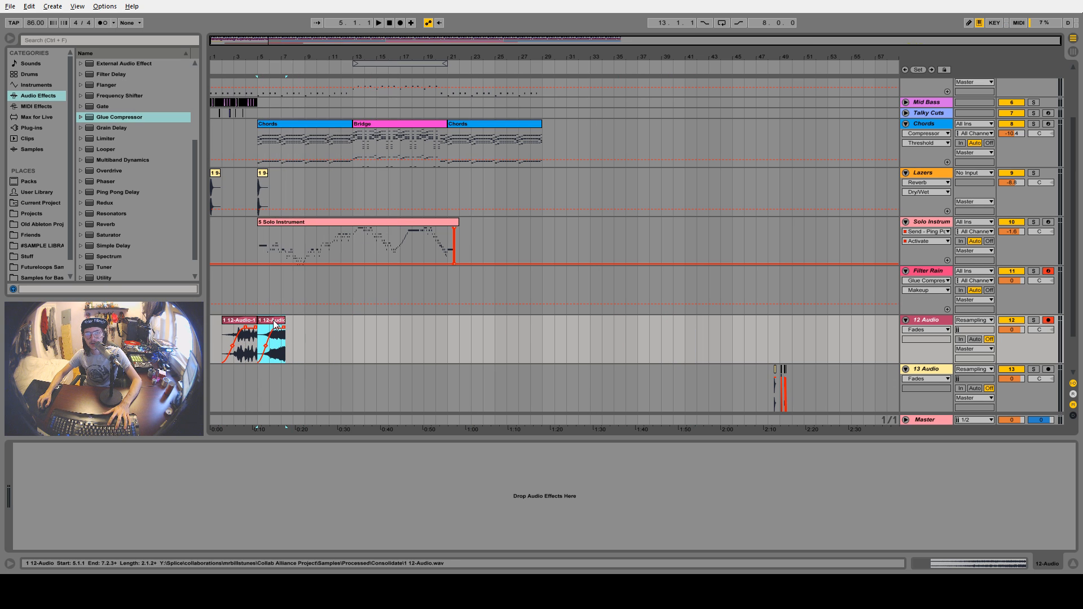
Reverse the 12-Audio clip at 5.1.1 and replace its fade-in with a long fade-out
left_click(274, 326)
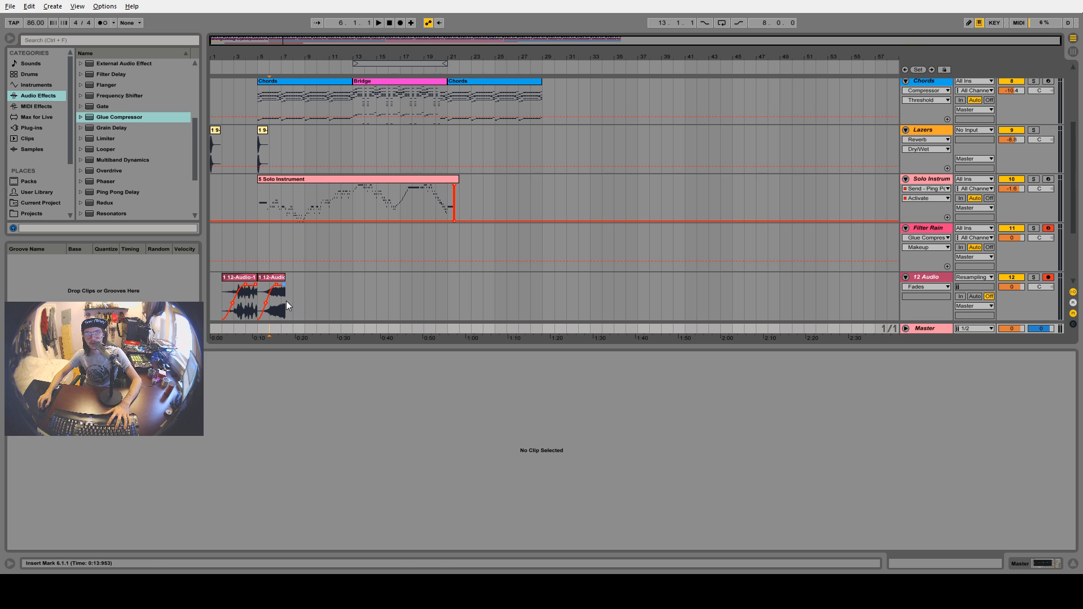
left_click(285, 303)
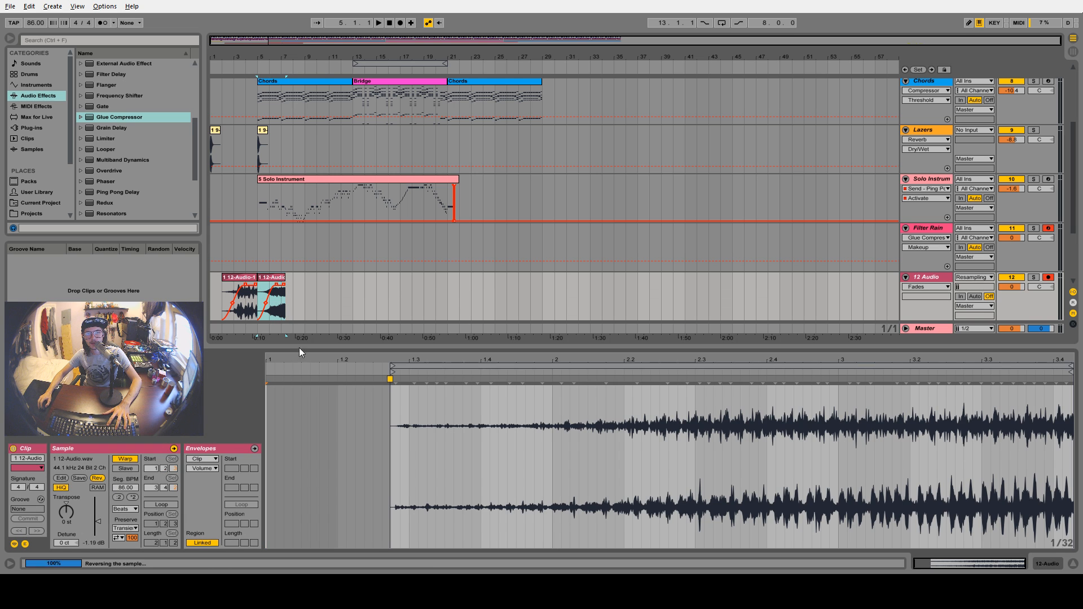
left_click_drag(299, 347, 300, 442)
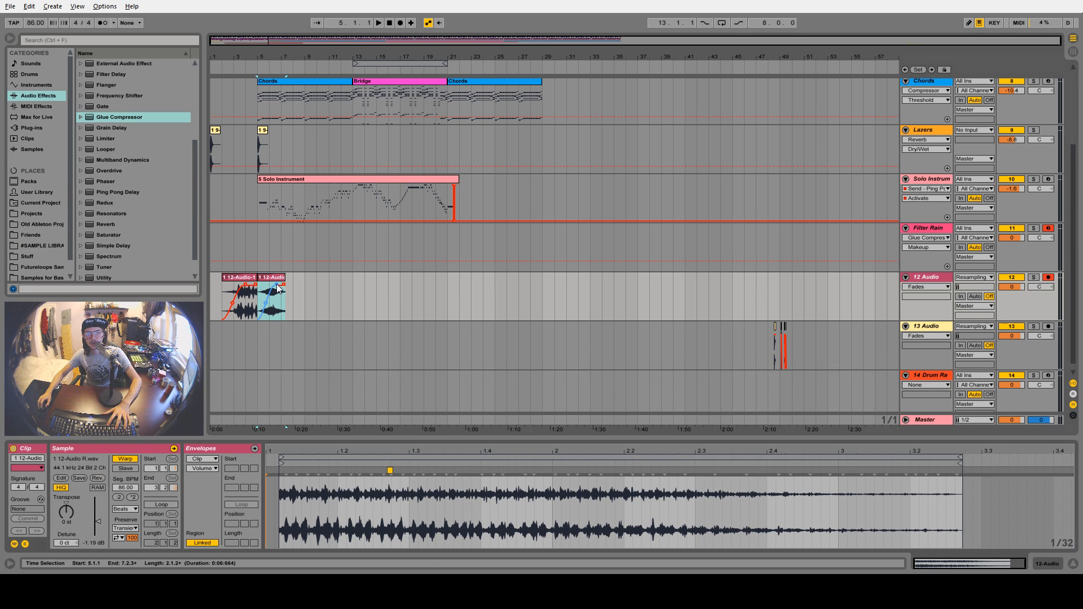
left_click_drag(283, 284, 262, 285)
Play the two clips from 2.1.1, turn off warping for the first one and lower the track volume to -7.7 dB
left_click(242, 278)
key("space")
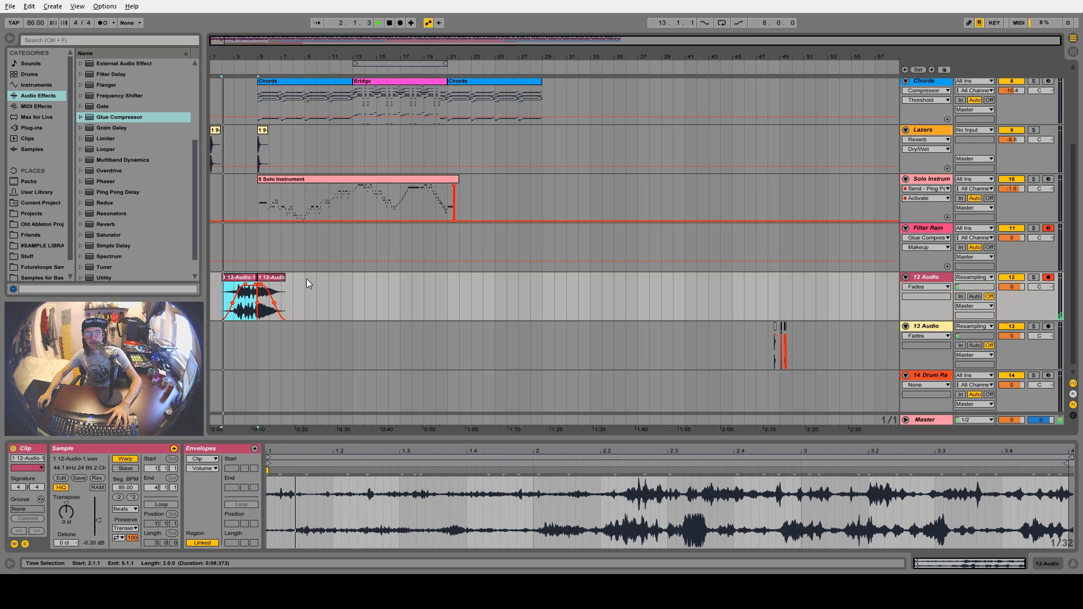
left_click(126, 458)
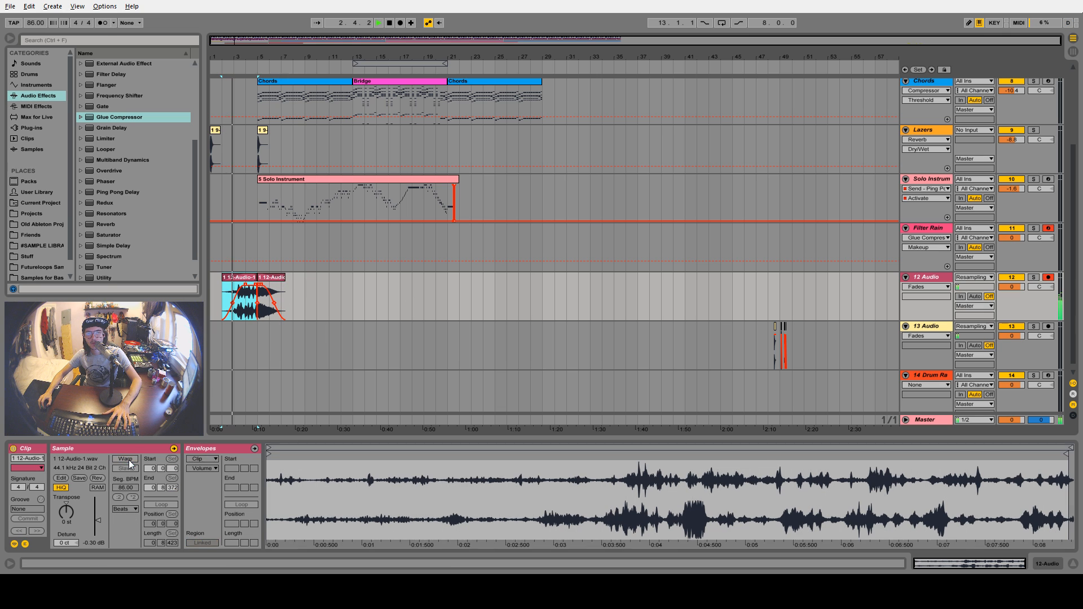
left_click(272, 277)
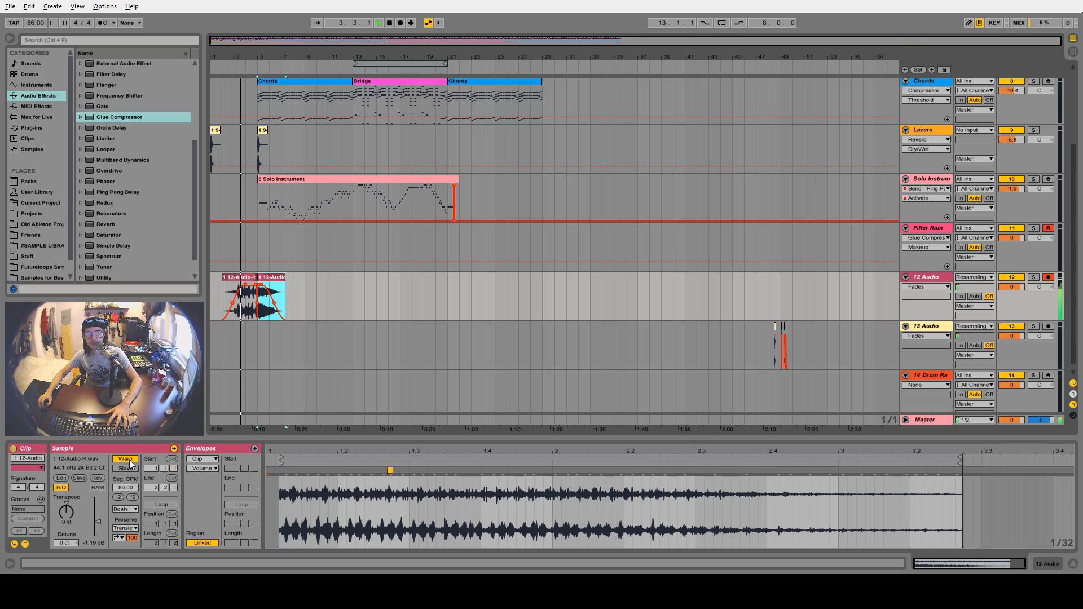
left_click_drag(1011, 287, 1012, 296)
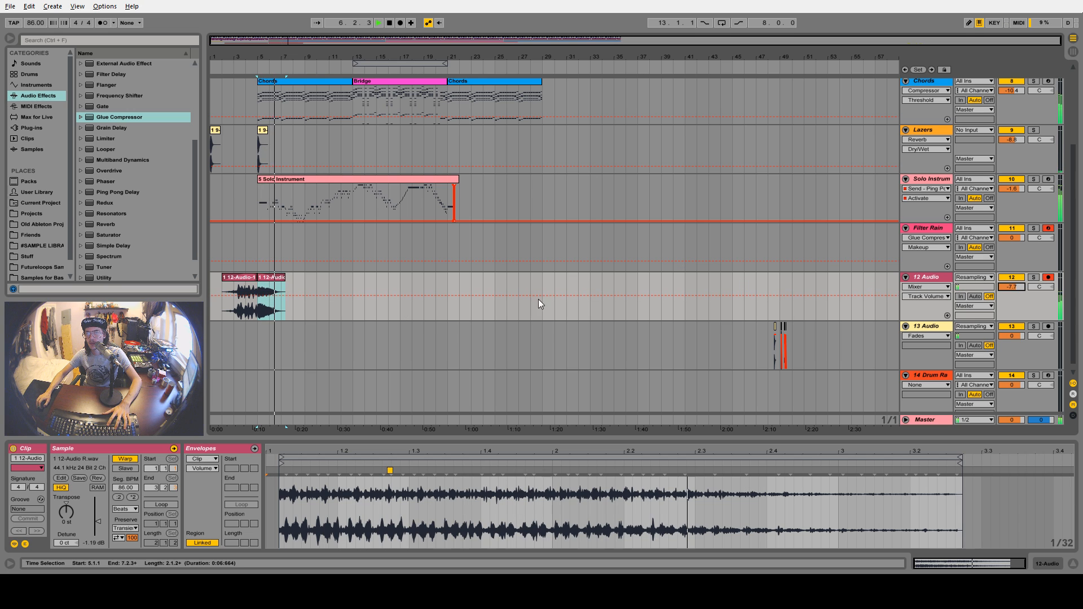
Rename the 12 Audio track as "Riser?"
left_click(327, 311)
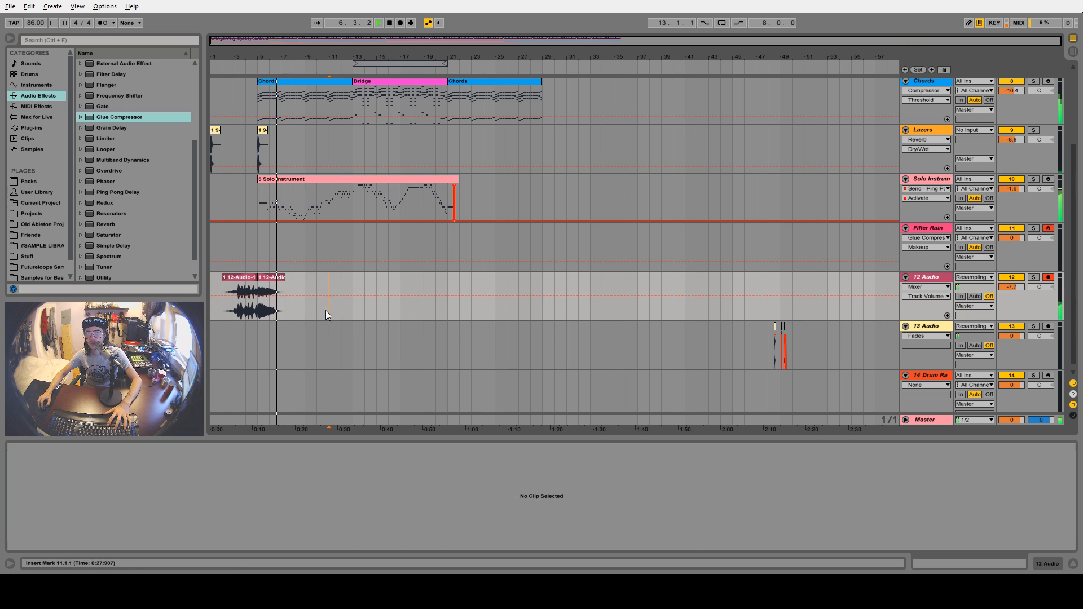
right_click(937, 277)
left_click(972, 321)
type("Riser?")
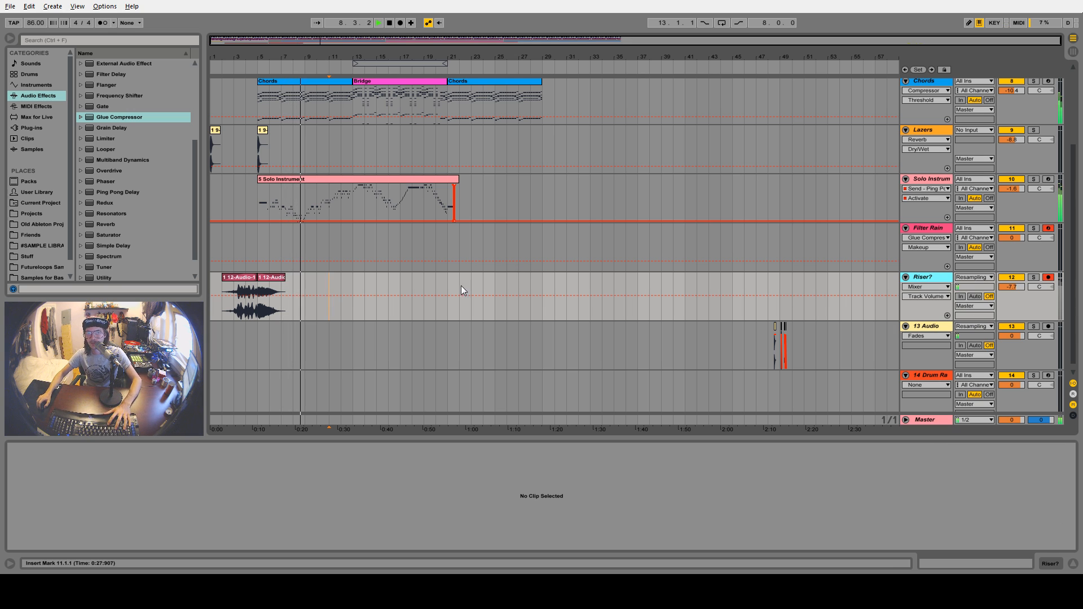
left_click(357, 283)
Add a Reverb to the Riser? track with low cut on, decay time about 9 s and dry/wet at 58 %
double_click(936, 277)
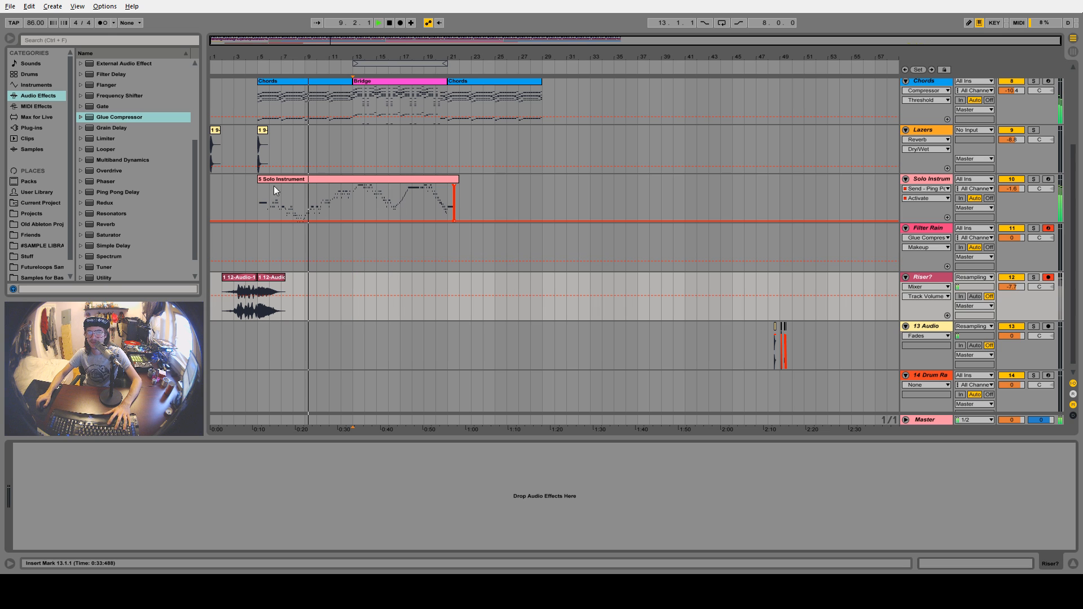
scroll(127, 203, "down", 2)
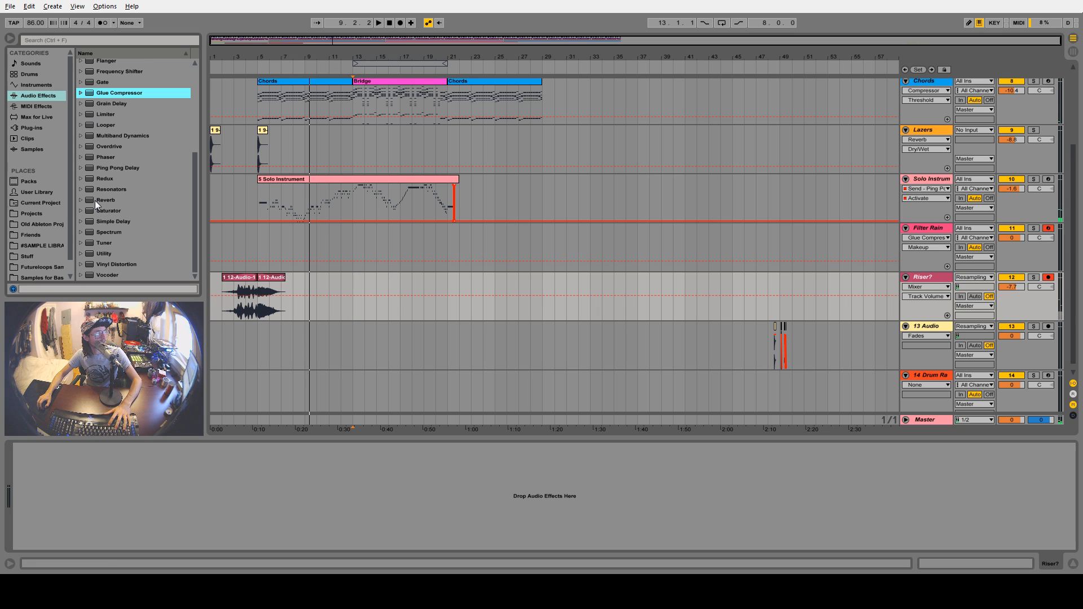
left_click_drag(93, 201, 361, 277)
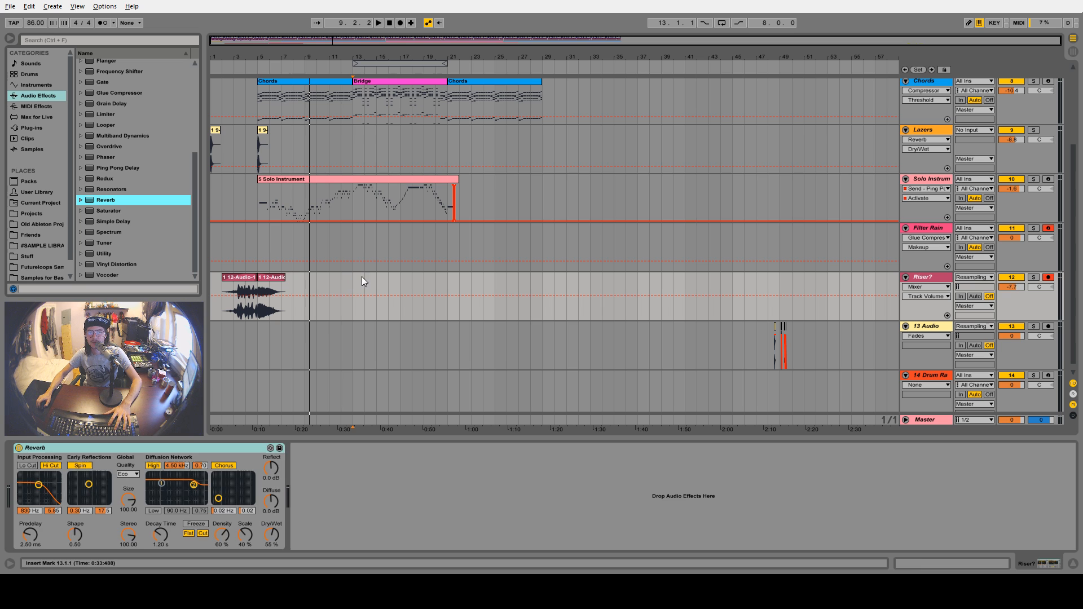
left_click_drag(271, 531, 270, 528)
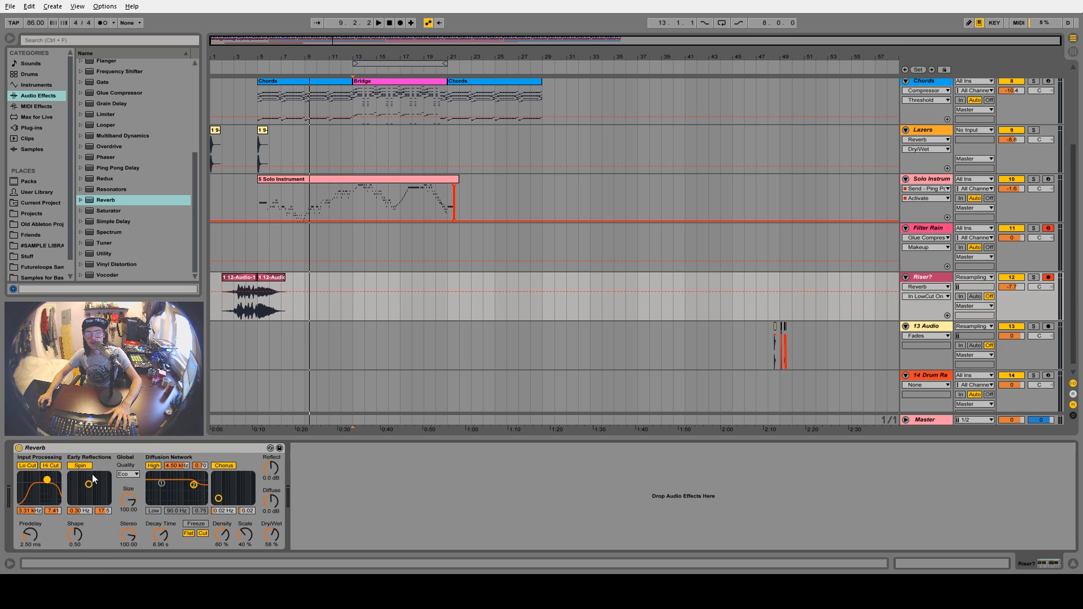
Delete the unused 14 Drum Rack track
left_click(860, 348)
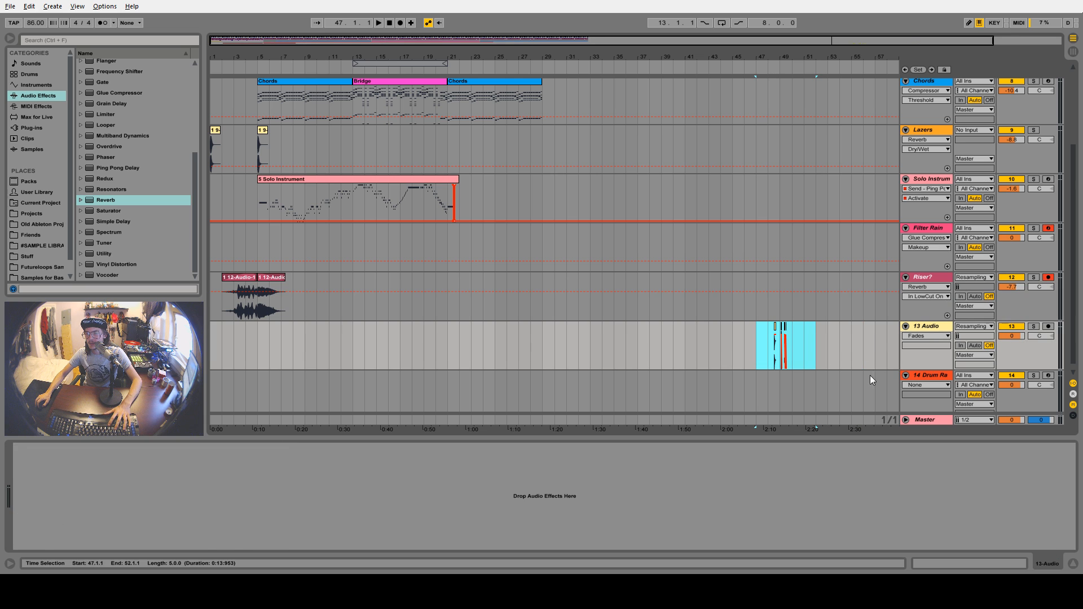
left_click(927, 378)
key("Delete")
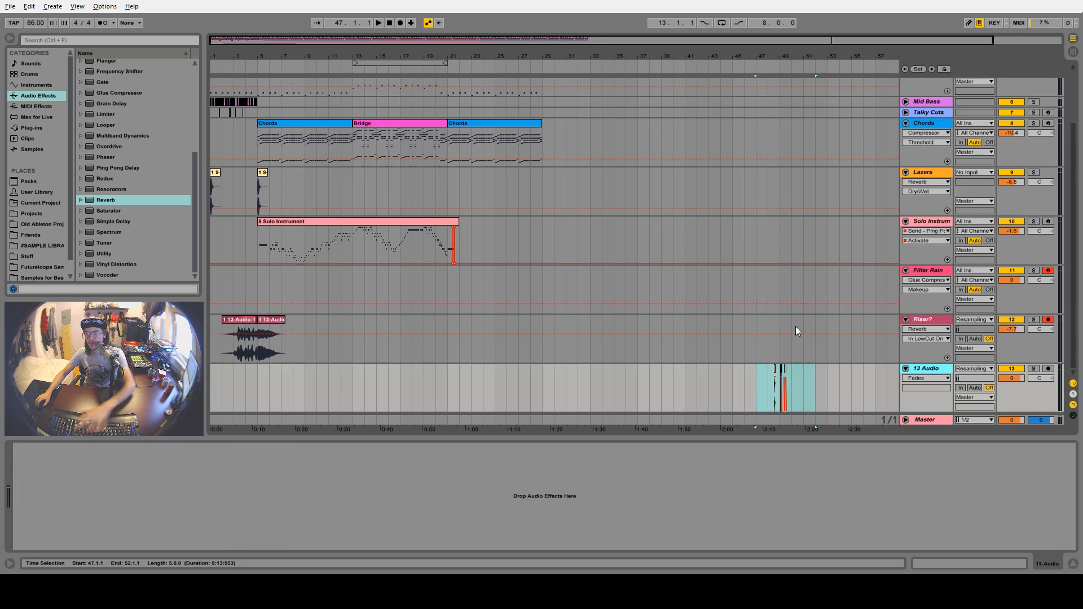
Audition the short 9-Audio clips around 49.1.1 on the 13 Audio track
left_click_drag(789, 56, 789, 121)
left_click(660, 369)
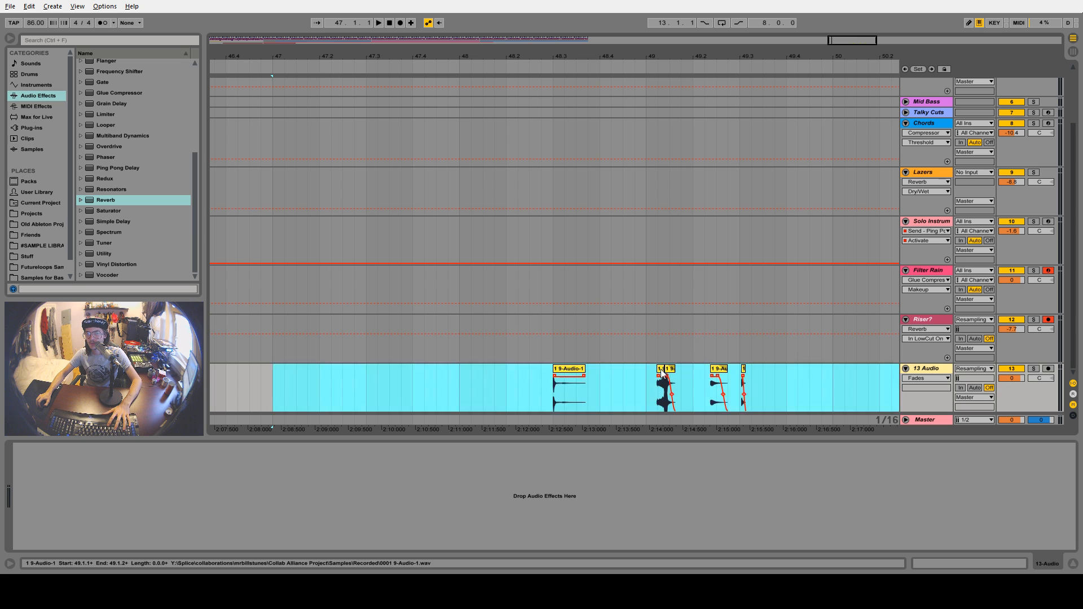
key("space")
key("space")
key("space")
key("space")
left_click(670, 369)
key("space")
key("space")
key("space")
key("space")
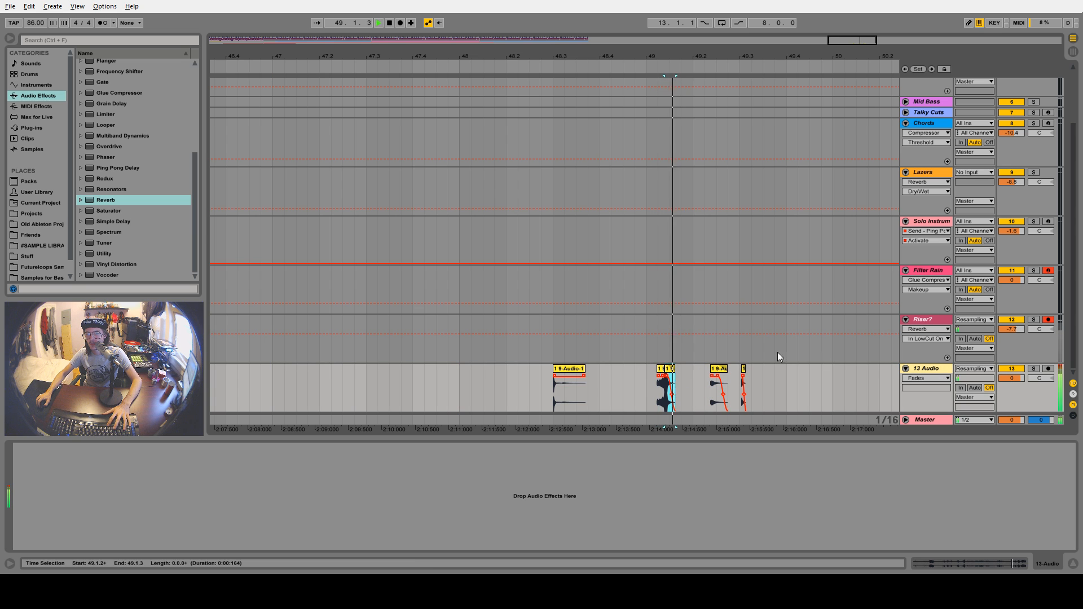
Delete the Filter Rain instrument track
left_click_drag(711, 60, 712, 9)
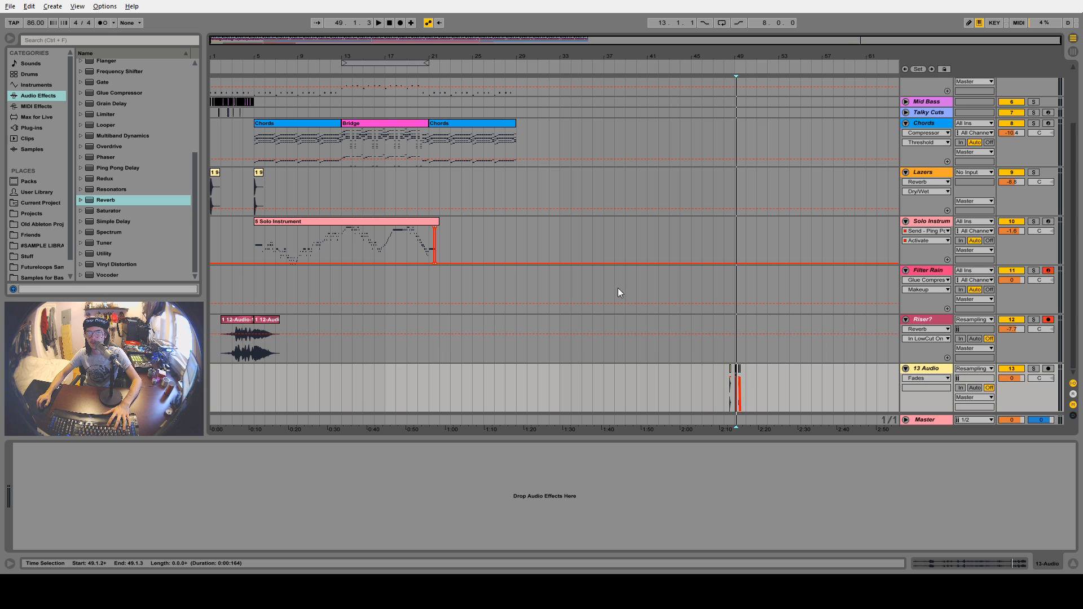
left_click(920, 273)
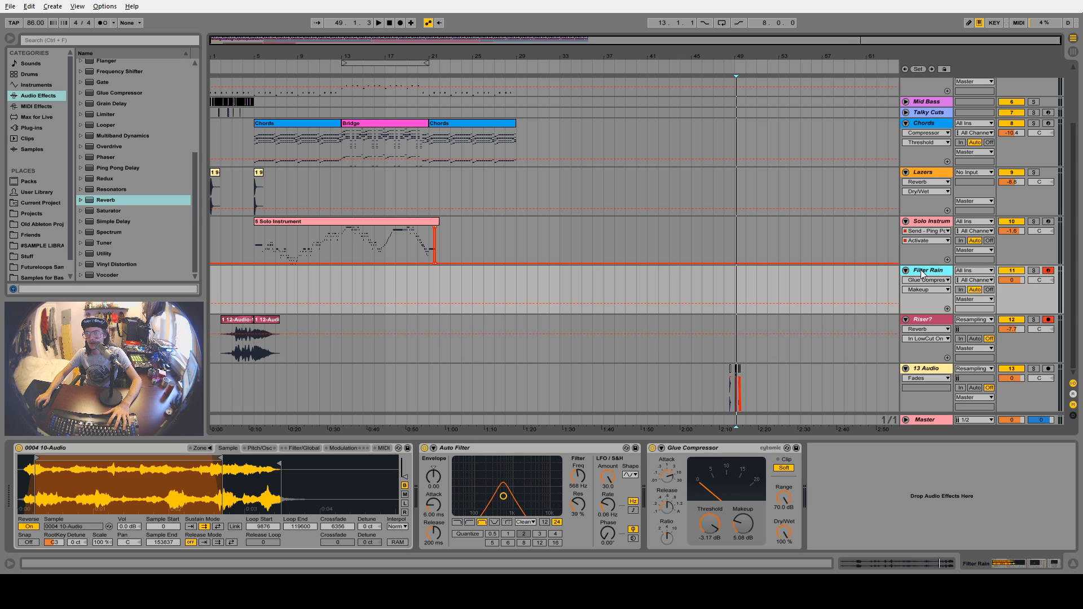
key("Delete")
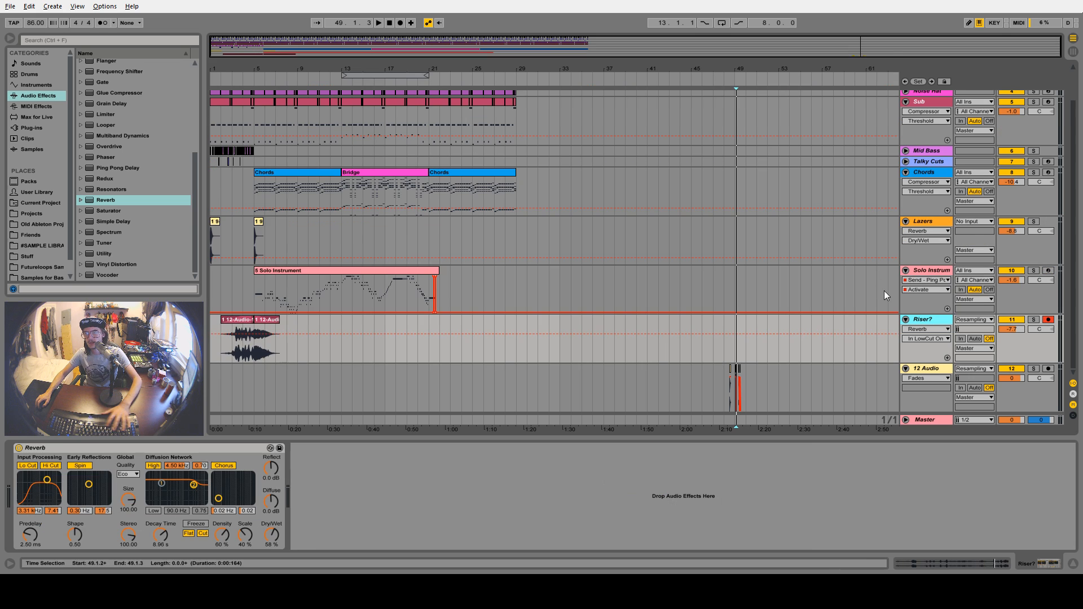
left_click(926, 372)
key("Delete")
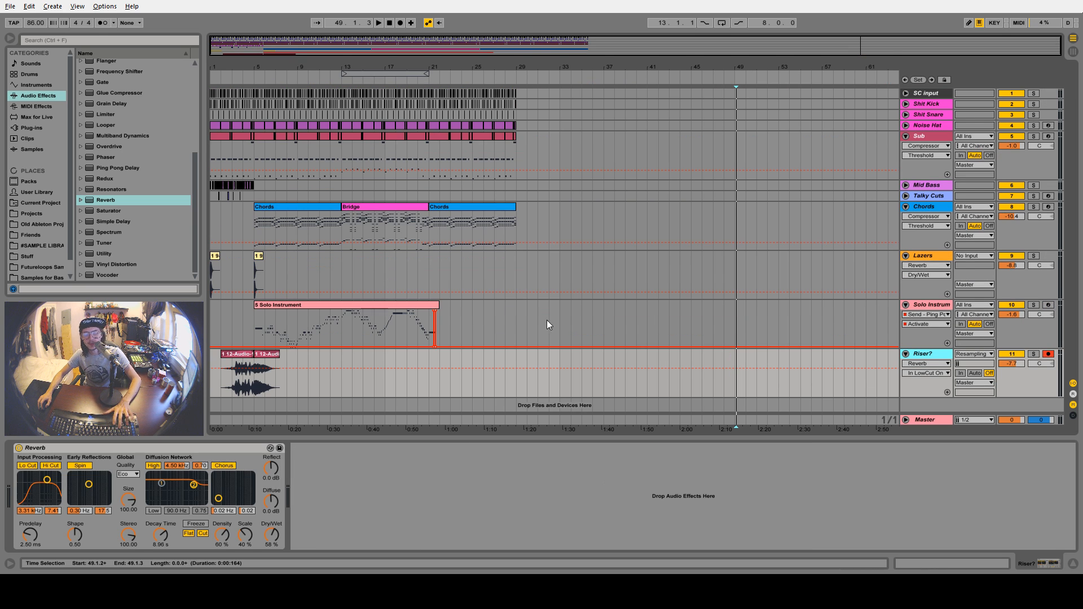
key("ctrl+z")
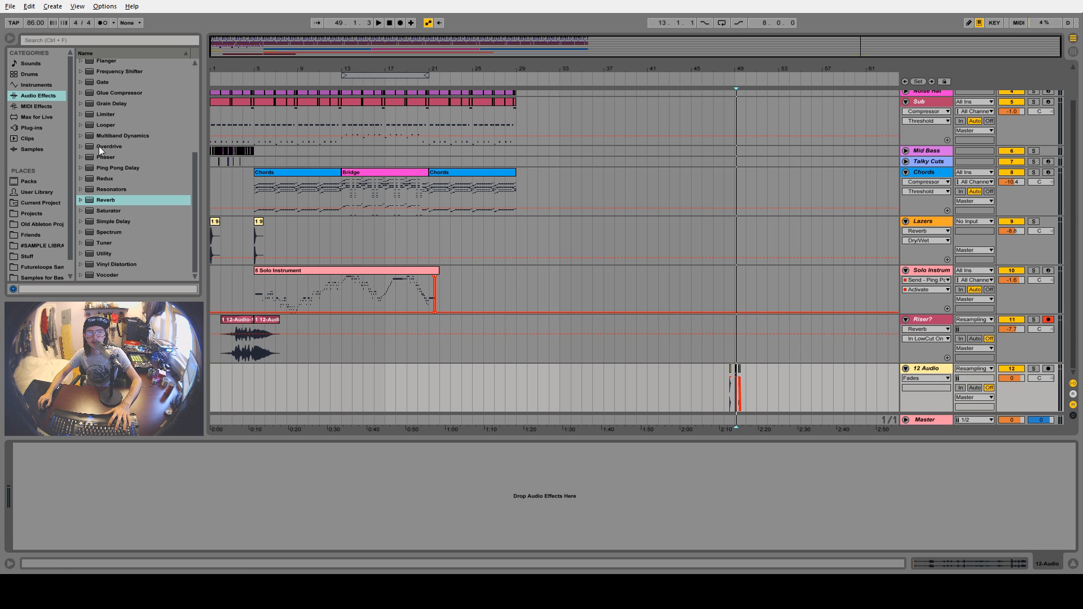
Add a Glue Compressor to the 12 Audio track with threshold at -14.0 dB and makeup at 5.34 dB
left_click_drag(107, 93, 136, 123)
left_click_drag(686, 378, 438, 412)
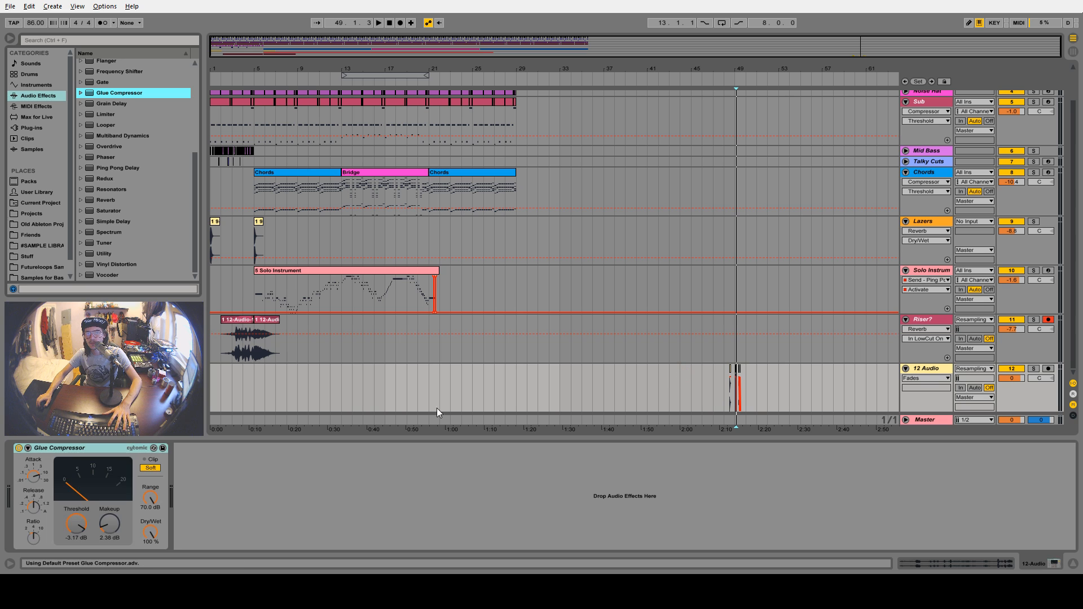
left_click_drag(109, 523, 109, 508)
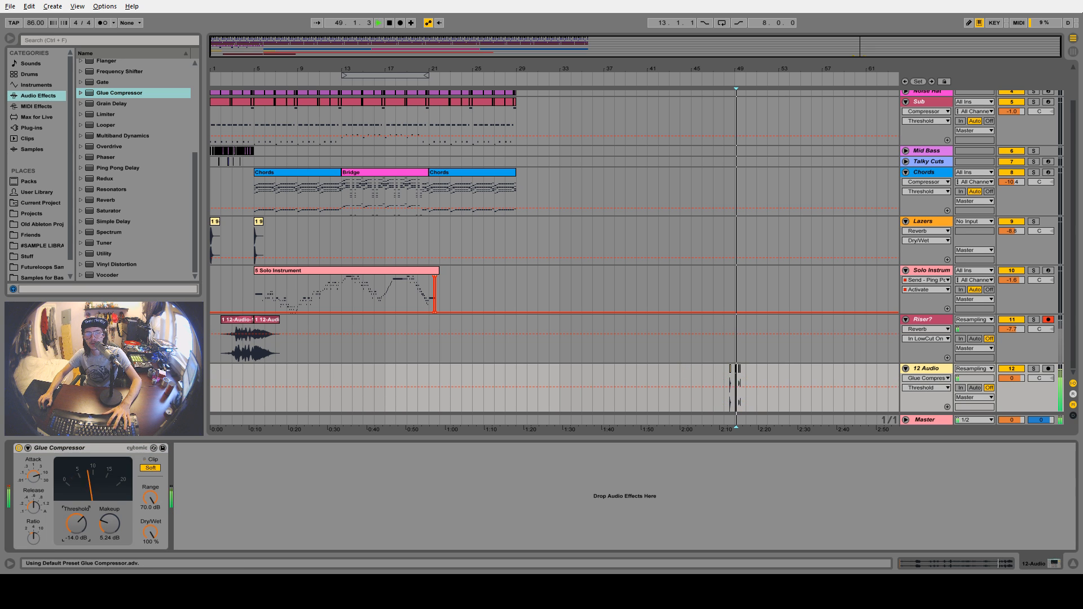
Add an EQ Eight after the Glue Compressor, boost its second band by 12 dB in the lows and audition the clips
scroll(94, 110, "up", 5)
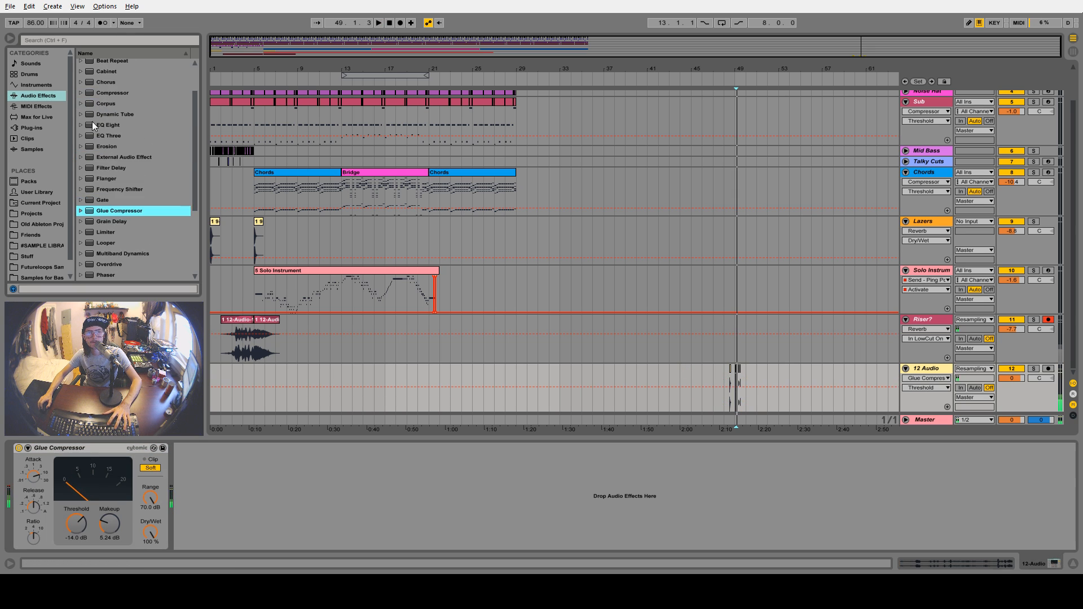
left_click_drag(94, 125, 257, 463)
key("space")
left_click(731, 368)
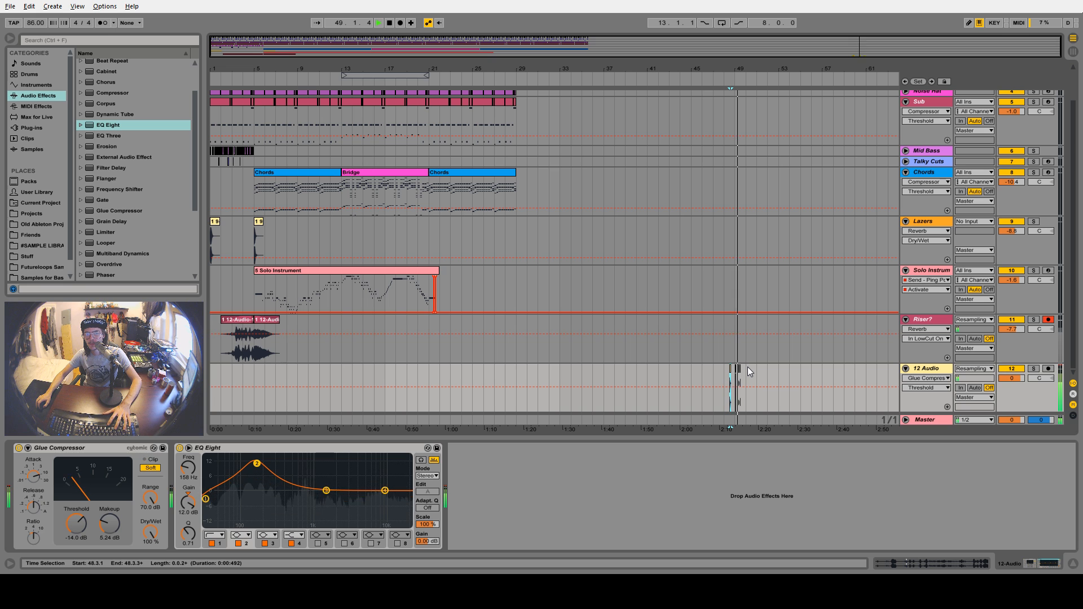
key("space")
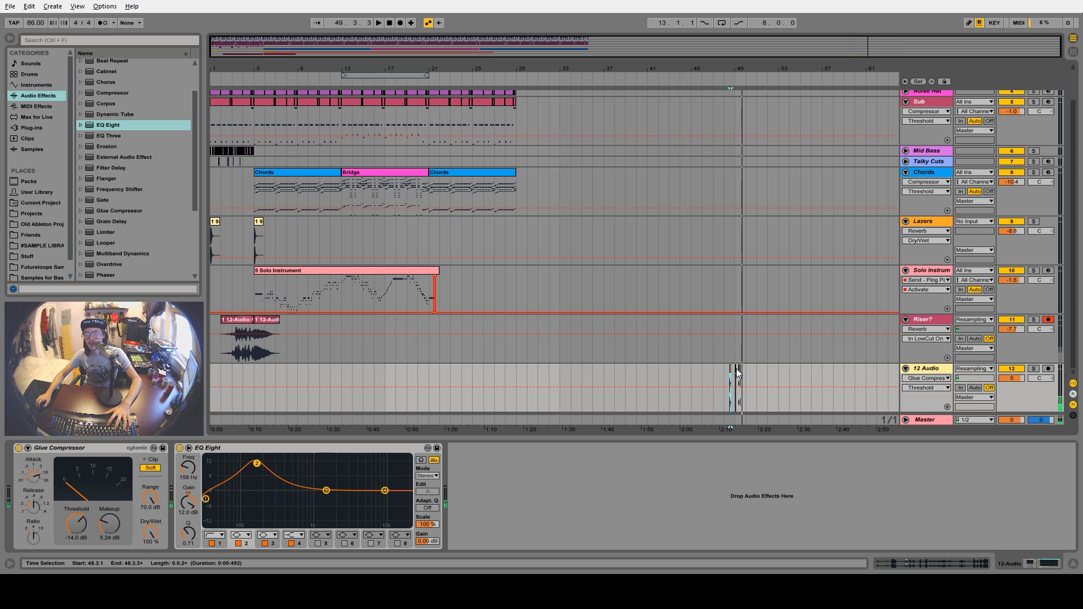
Raise the gain of the 9-Audio-1 clip at 49.2.2 to 22.3 dB while auditioning it
left_click(738, 367)
left_click_drag(748, 70, 701, 152)
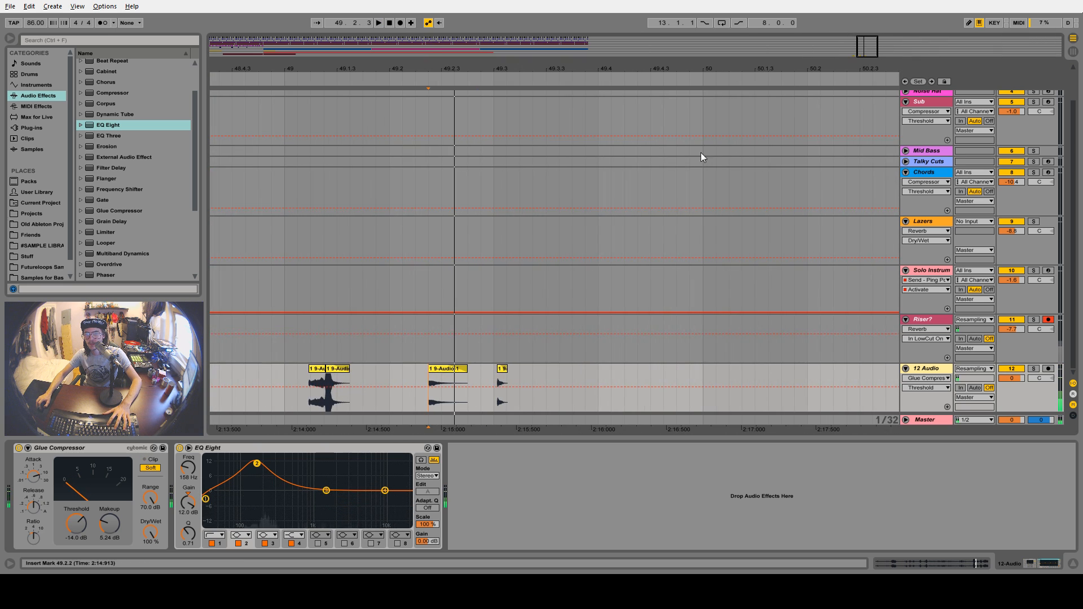
left_click(445, 368)
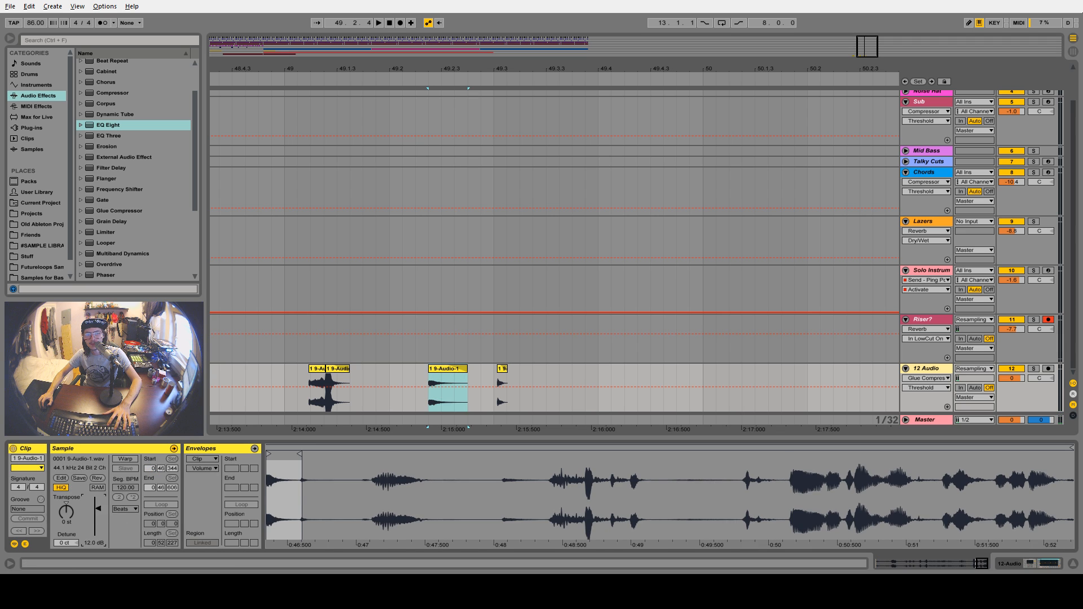
key("space")
key("space")
key("space")
key("space")
key("space")
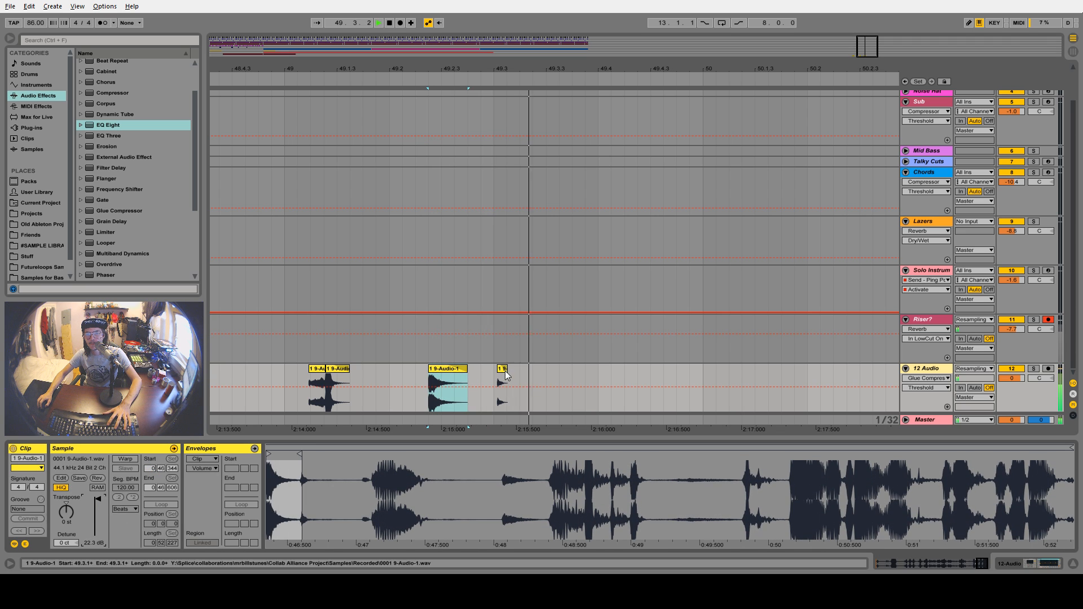
Audition the 9-Audio-1 clips at 49.3.1 and just after 49.1.2 on the 12 Audio track
left_click(505, 370)
key("space")
key("space")
key("space")
key("space")
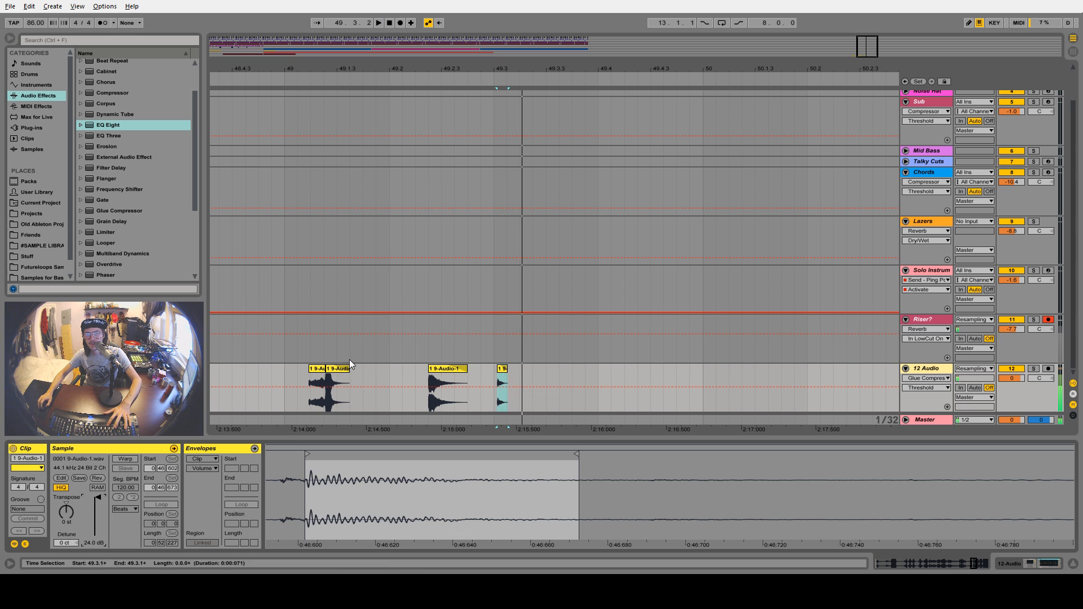
left_click(335, 370)
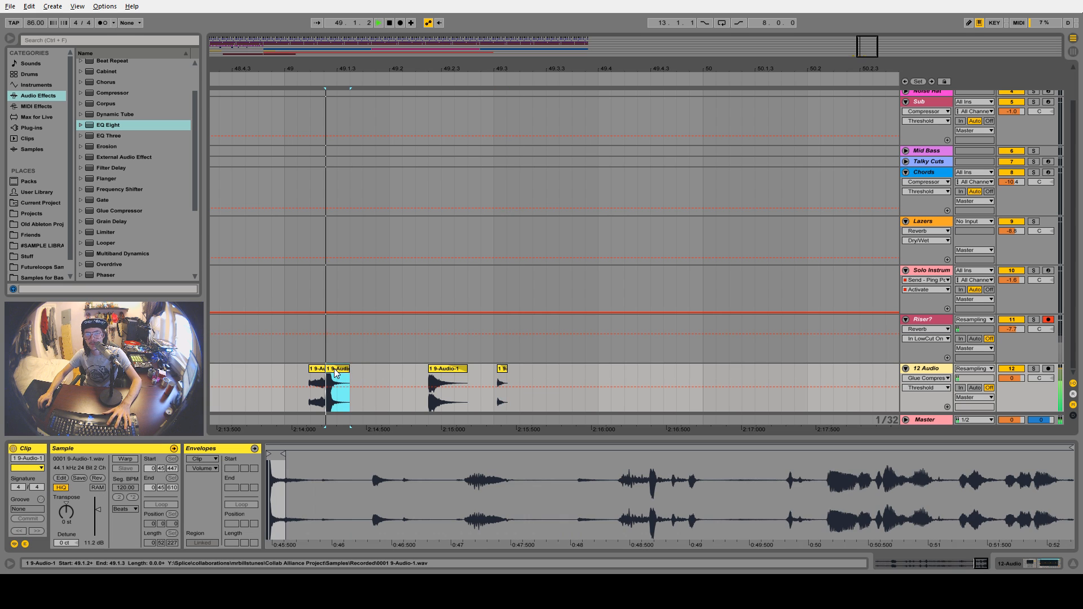
key("space")
Place the EQ Eight before the Glue Compressor on 12 Audio and set the compressor's threshold to -18.7 dB and makeup to 10.2 dB
left_click(914, 369)
key("space")
left_click_drag(62, 448, 371, 473)
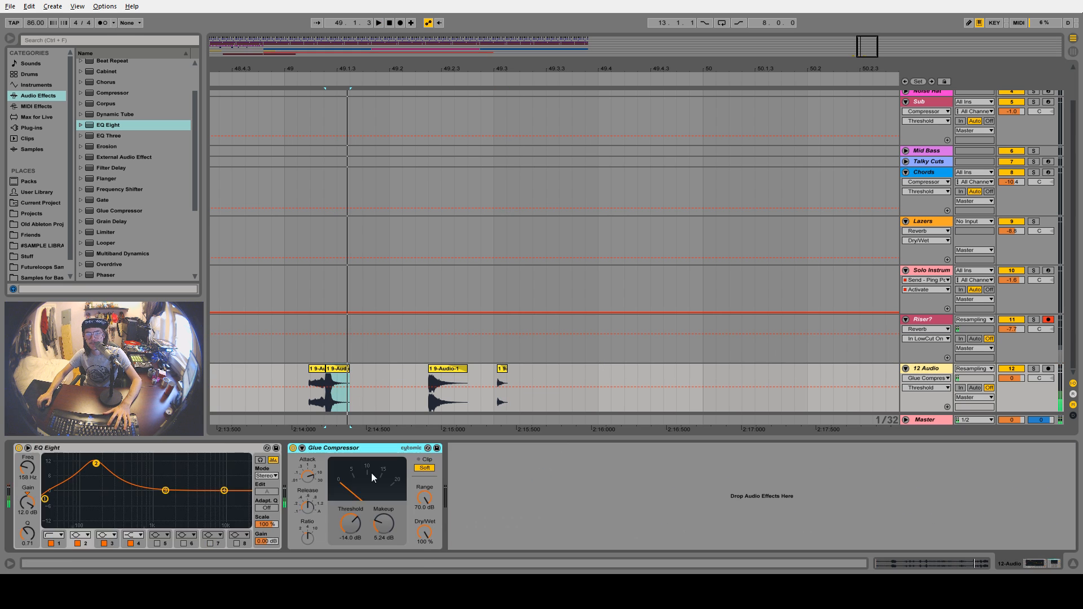
left_click_drag(354, 523, 384, 503)
key("space")
key("space")
key("space")
key("space")
key("space")
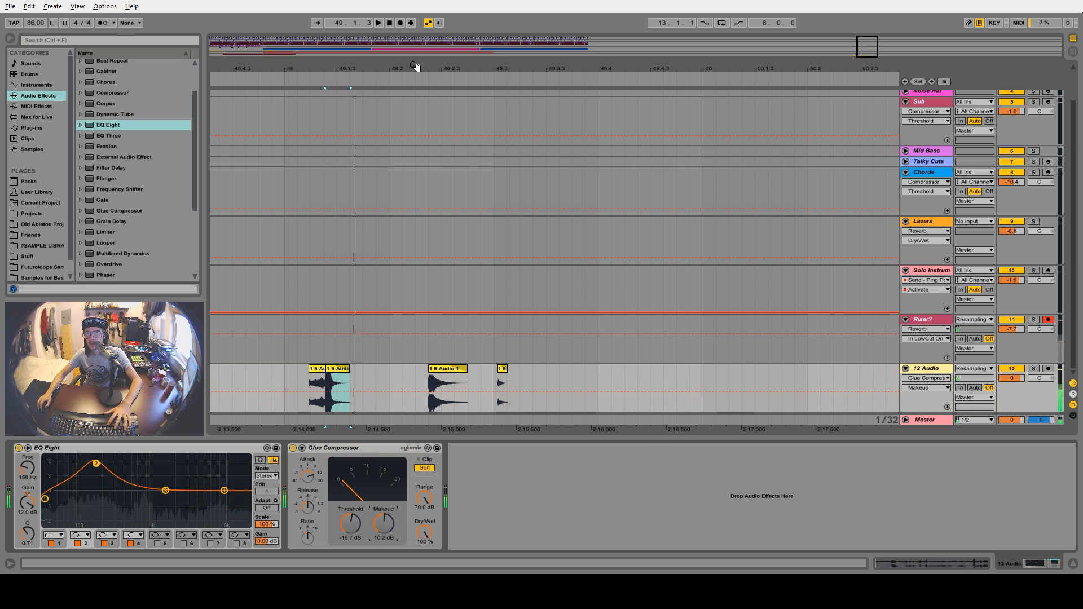
Add an audio track below 12 Audio, set its input to Resampling and arm it for recording
left_click_drag(419, 68, 465, 39)
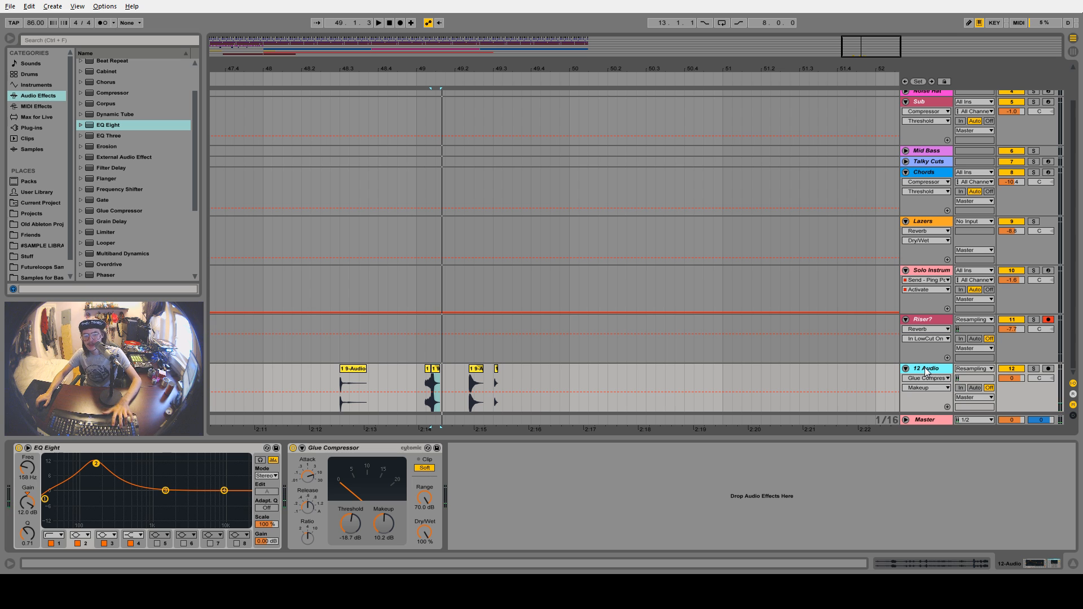
key("ctrl+t")
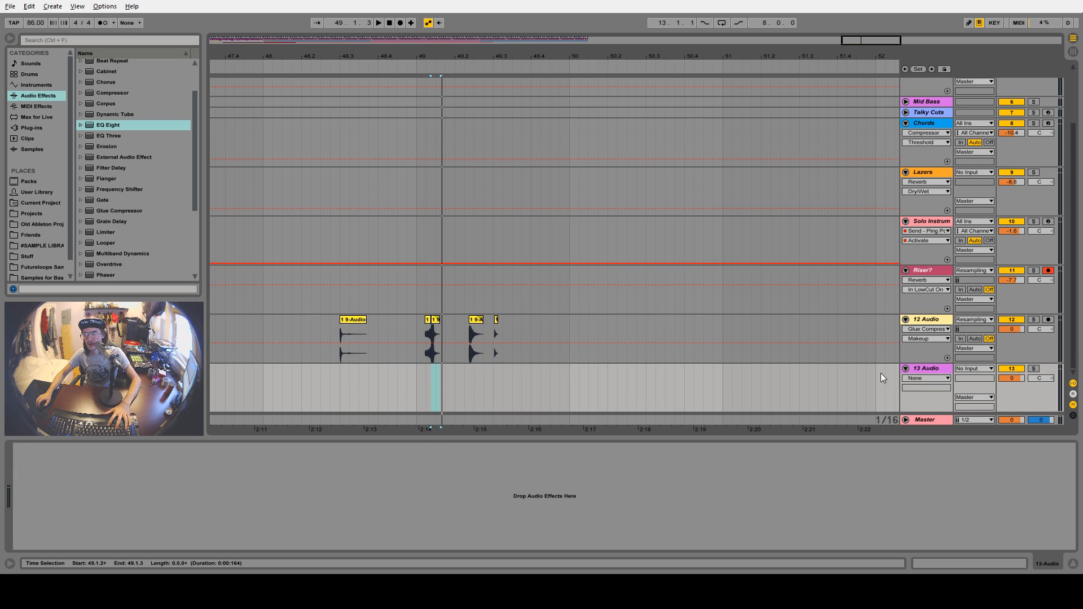
left_click(974, 369)
left_click(975, 424)
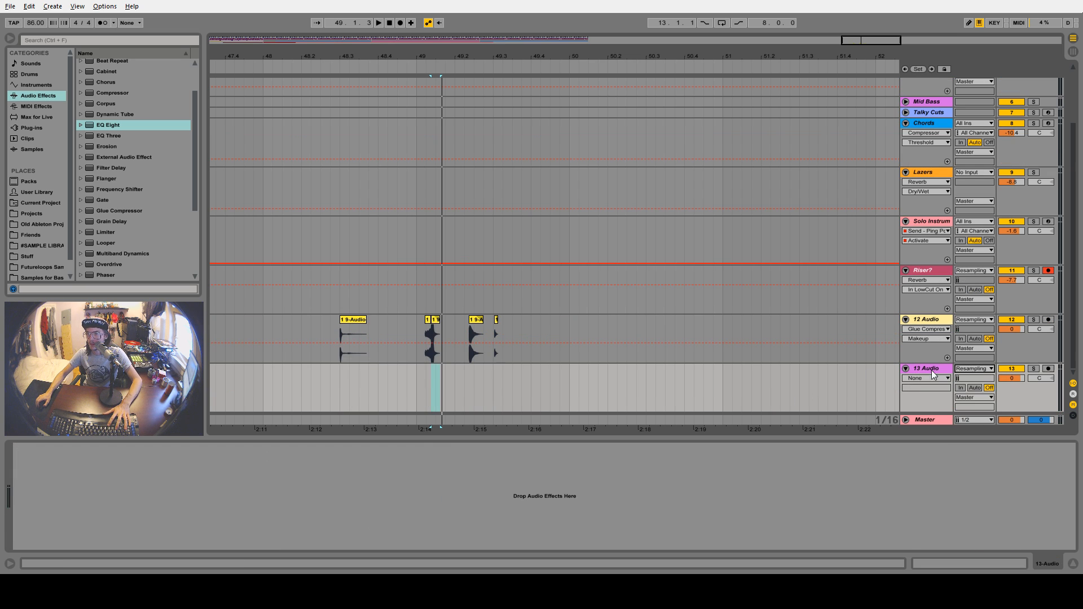
left_click(1047, 369)
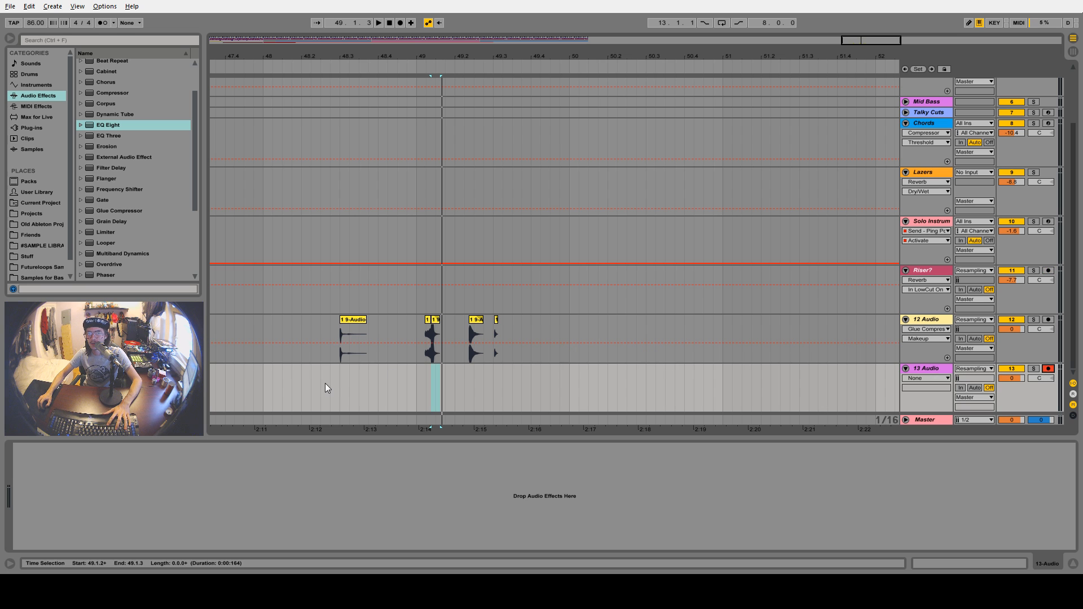
Record the processed 12 Audio clips onto the 13 Audio track, starting at 48.3.1
left_click(340, 387)
left_click(402, 24)
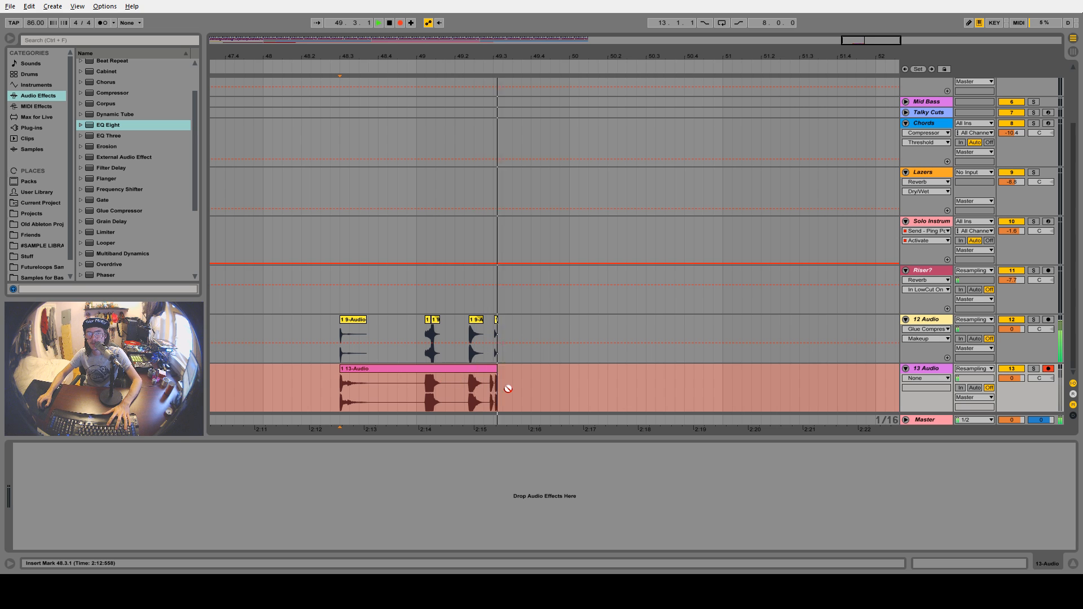
key("space")
Split the 13-Audio recording at 48.3.4, 49.1.1 and just after 49.1.2, and delete the silent piece between 48.3.4 and 49.1.1
left_click(433, 388)
scroll(432, 388, "up", 8)
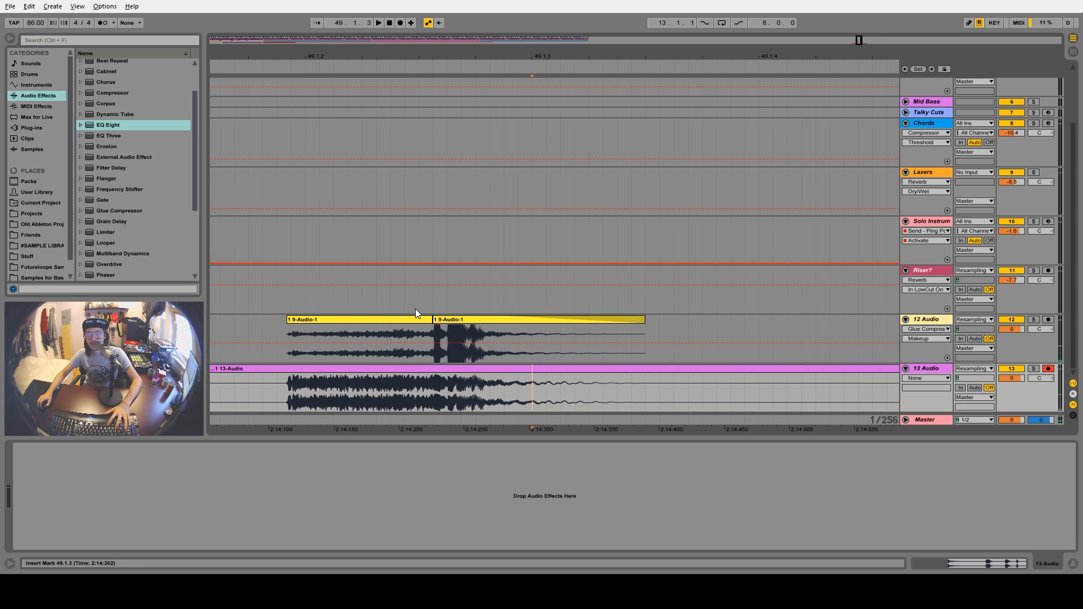
scroll(448, 124, "down", 8)
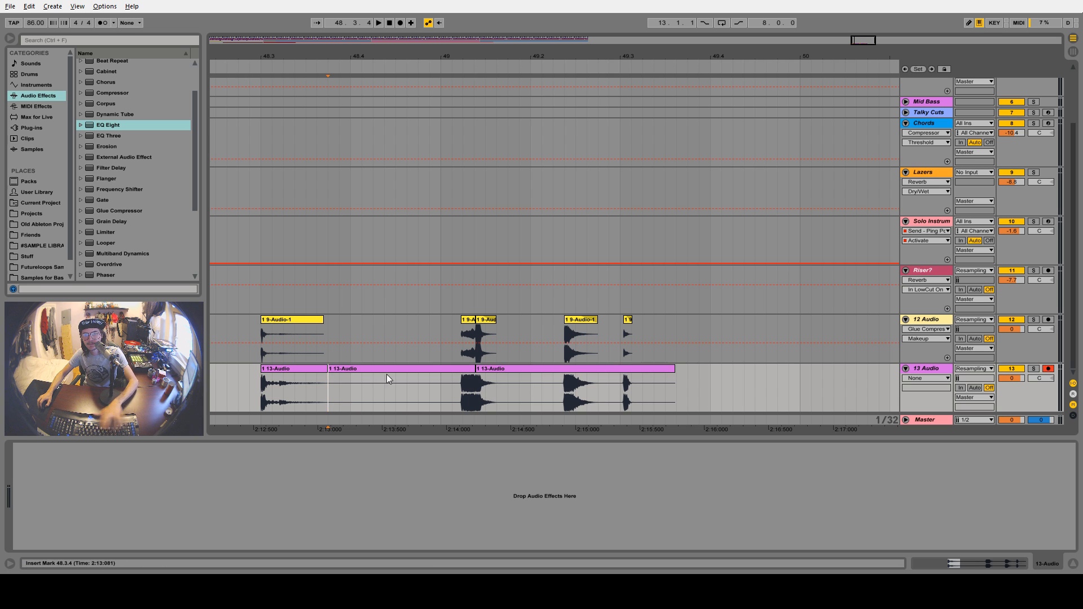
left_click(456, 397)
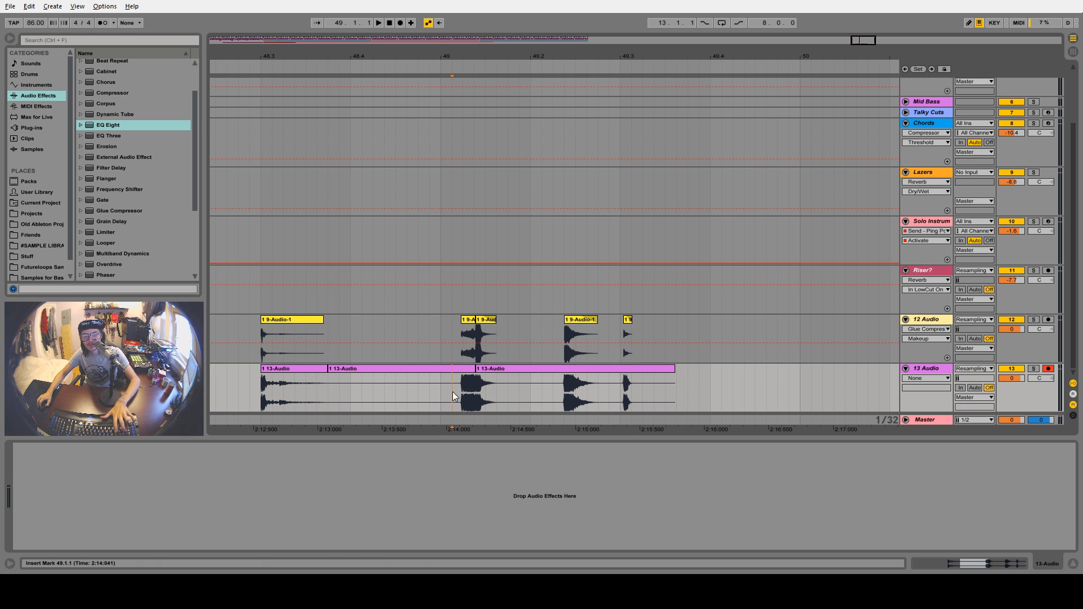
key("ctrl+e")
left_click(433, 370)
key("Delete")
Split the 13-Audio recording at 49.2.2 and 49.3.1, and trim the silent tail of the piece at 49.2.2
left_click(564, 395)
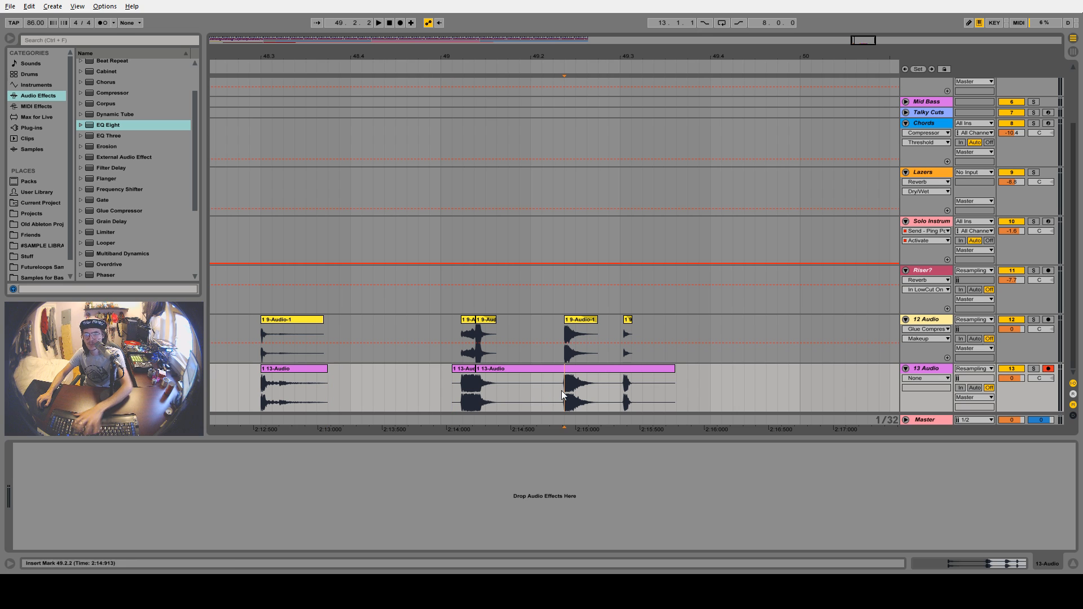
key("ctrl+e")
left_click(624, 394)
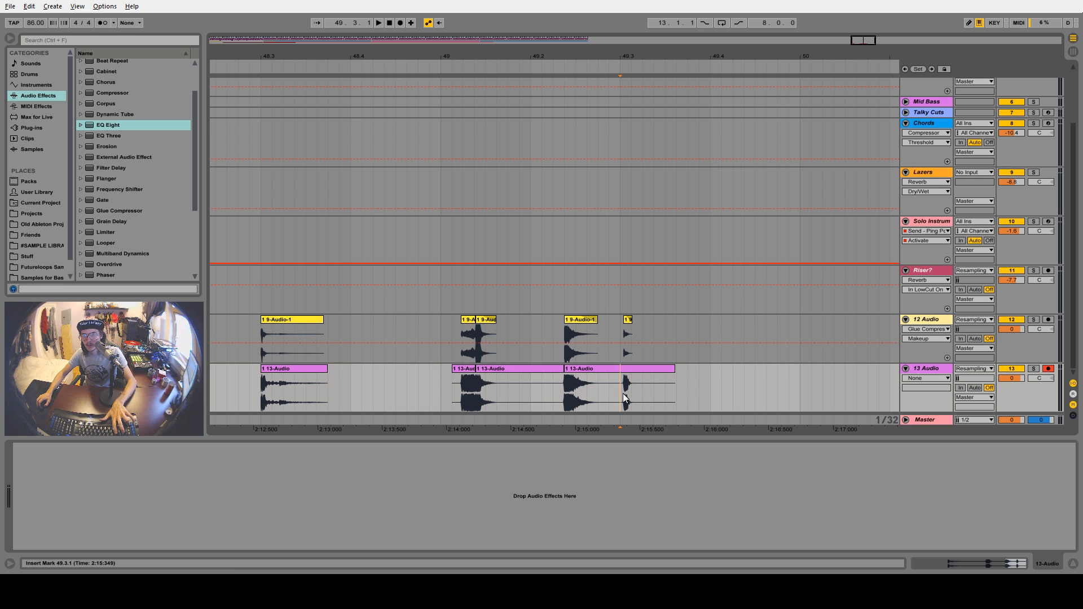
key("ctrl+e")
left_click_drag(619, 370, 598, 370)
left_click(631, 370)
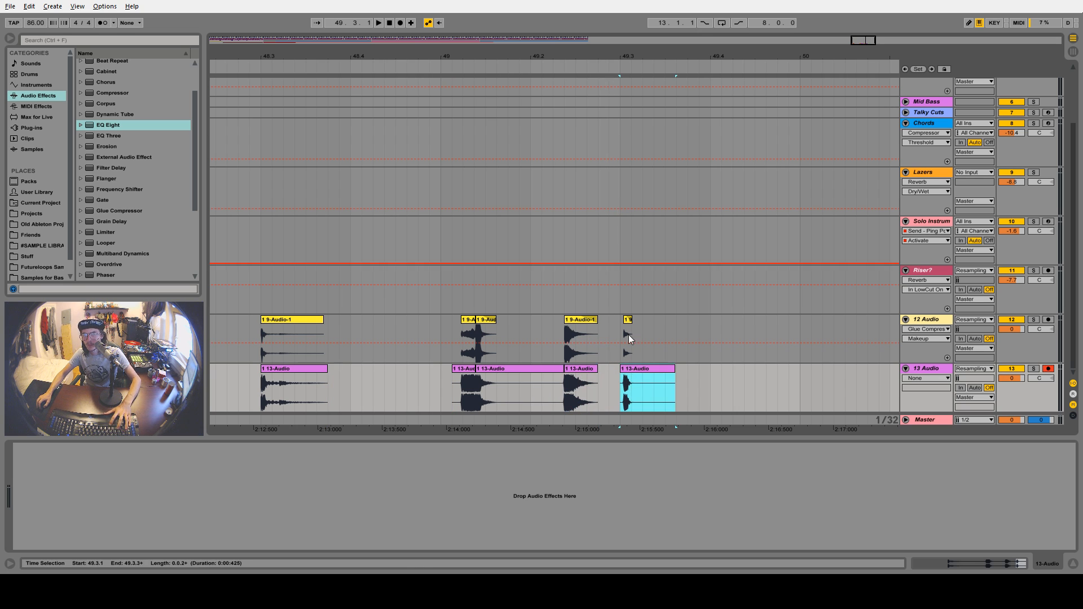
Turn off warping for the 13-Audio clip at 49.3.1, move its start to the transient and trim its silent tail
double_click(637, 370)
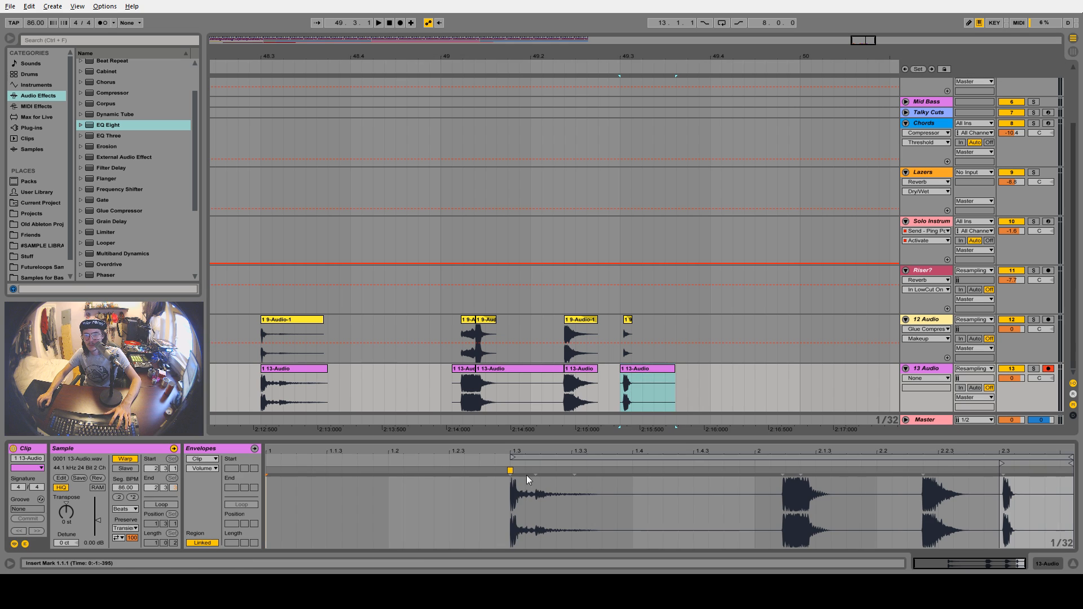
left_click(125, 460)
left_click_drag(979, 473, 662, 489)
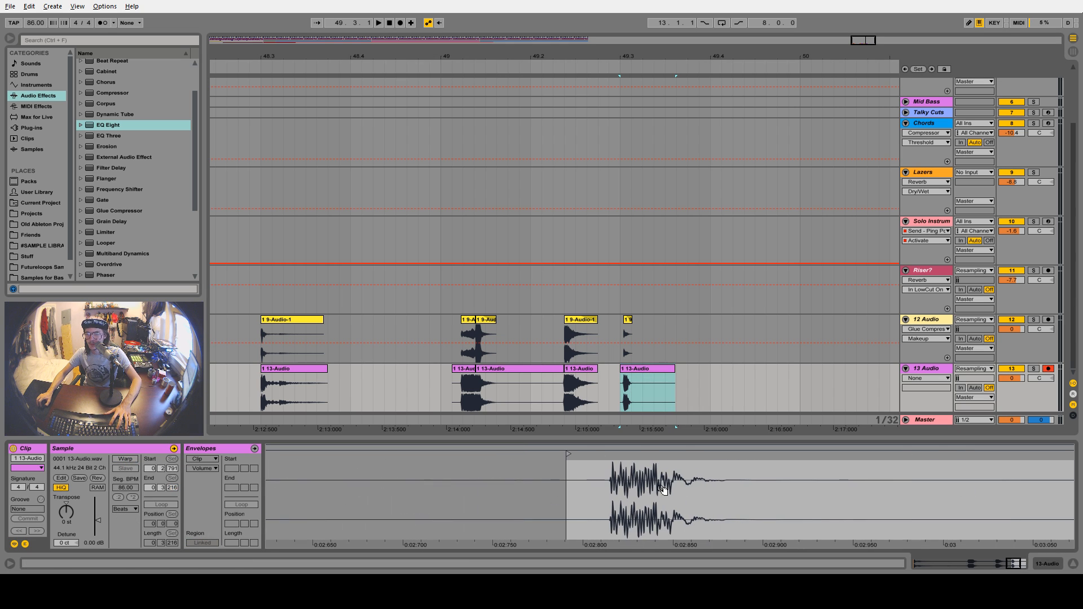
left_click_drag(575, 458, 604, 451)
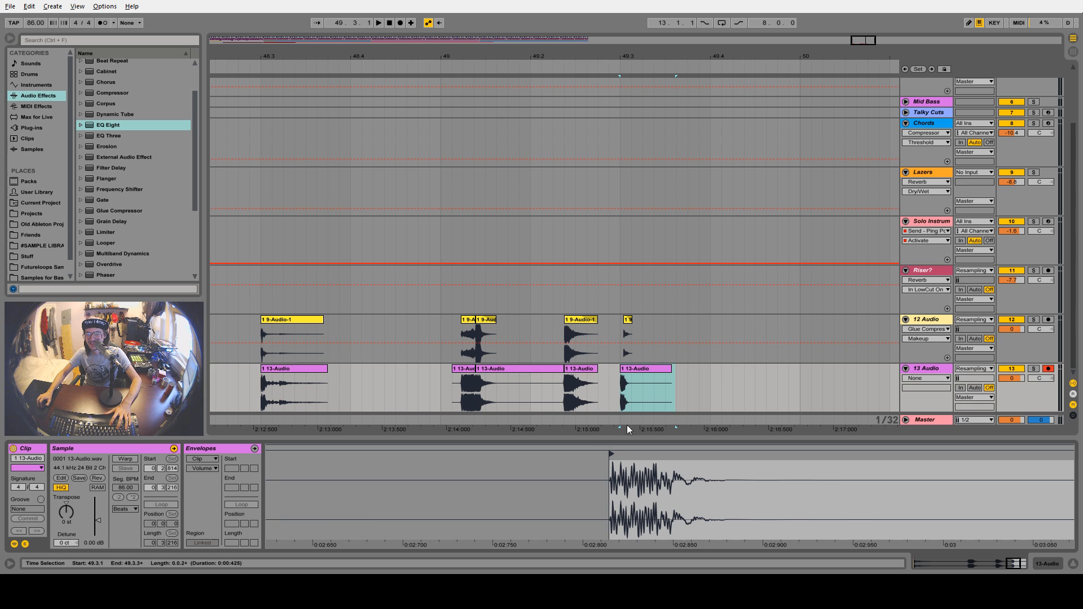
left_click_drag(672, 380, 631, 381)
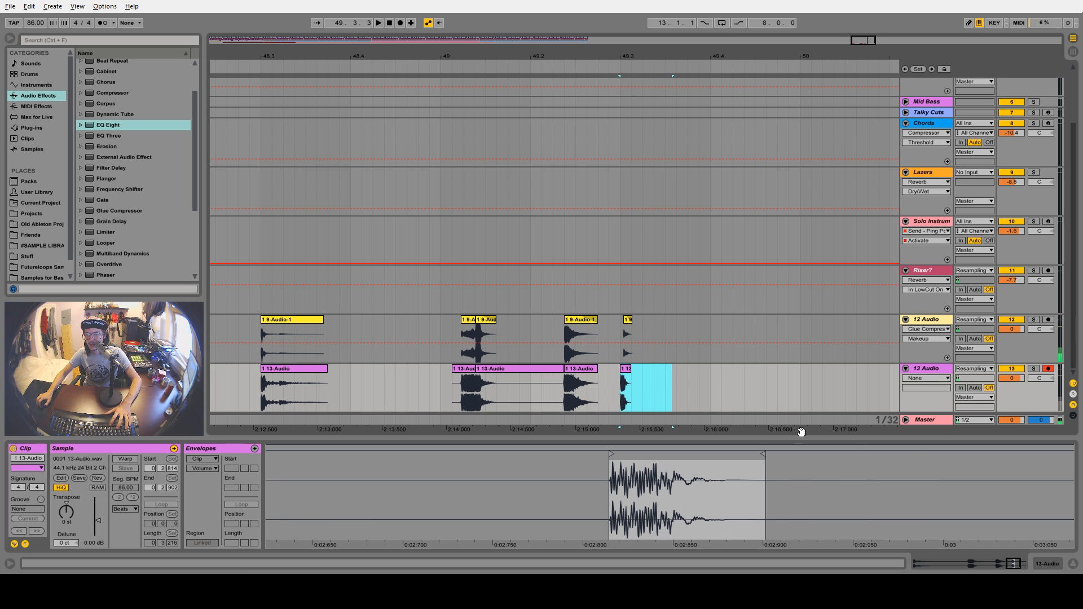
Show the fades on 13 Audio and add full-length fade-outs to the clips at 49.3.1 and 49.2.2
left_click(928, 378)
left_click(931, 389)
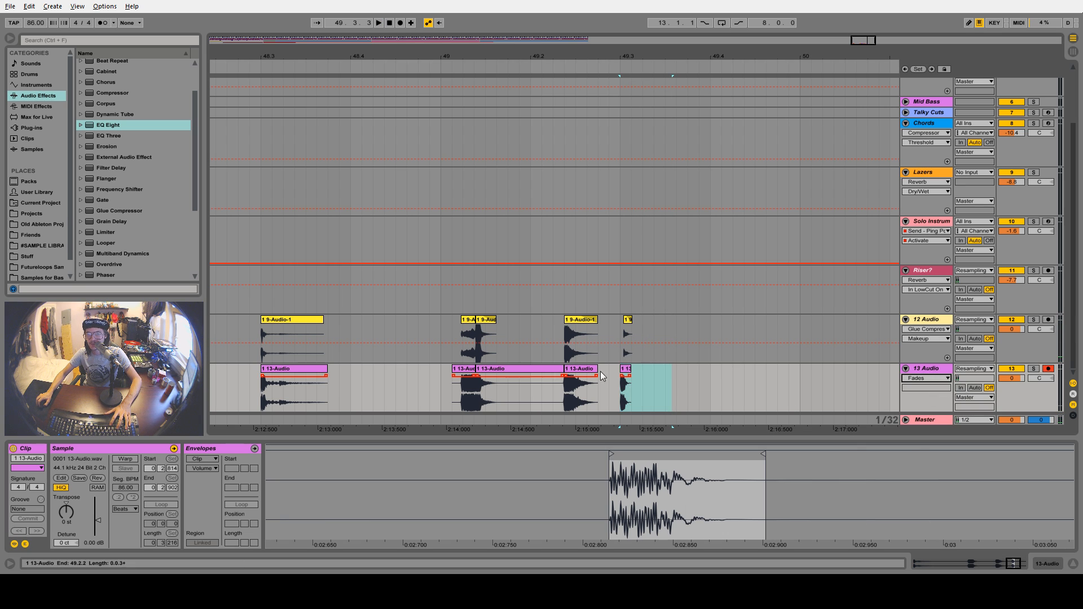
left_click(630, 381)
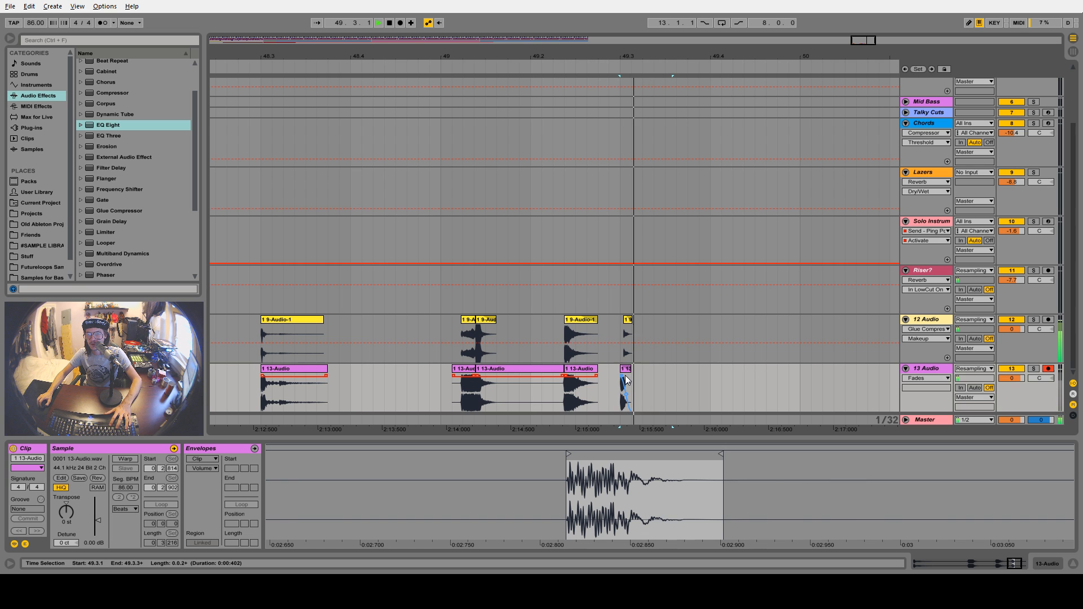
left_click(566, 378)
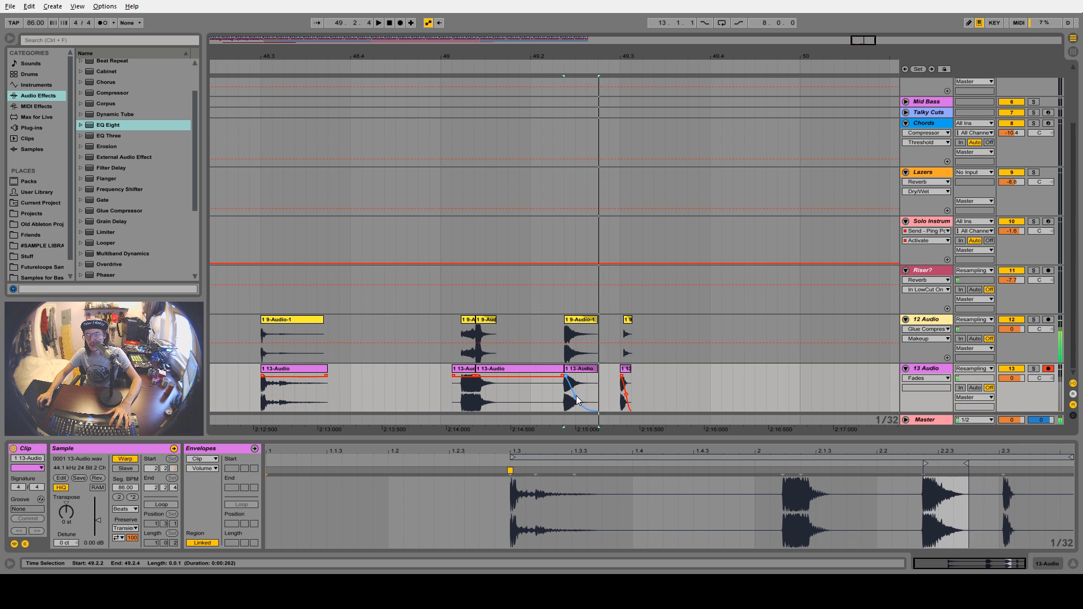
Solo the 13 Audio track and audition the faded clips at 49.2.2 and 49.3.1
left_click(1033, 369)
key("space")
key("space")
key("space")
key("space")
key("space")
key("space")
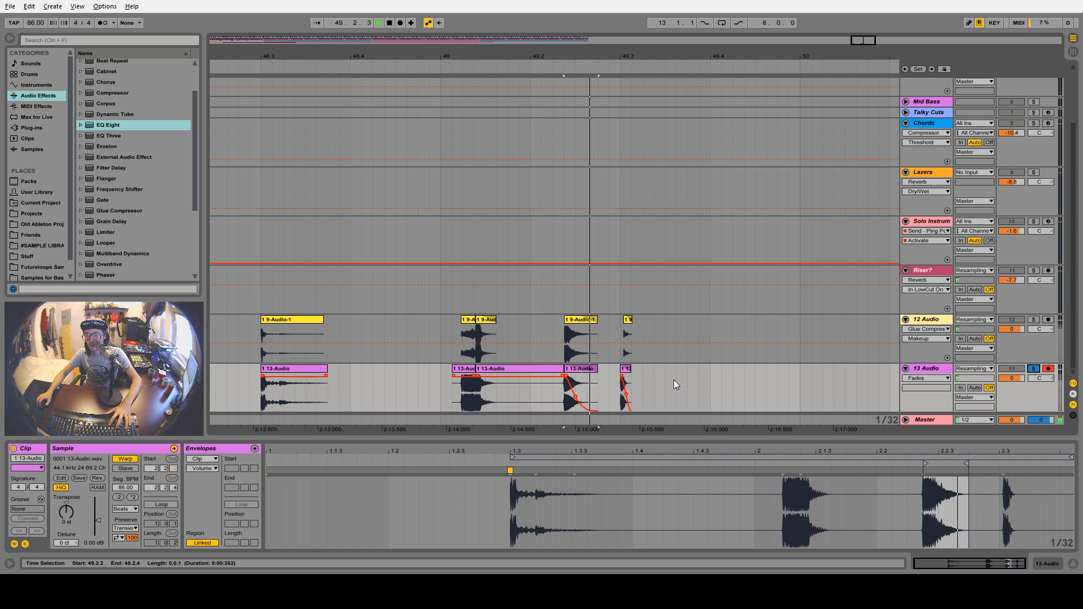
left_click(625, 369)
key("space")
key("space")
key("space")
key("space")
Shorten the 13-Audio clip after 49.1.2 to end near 49.1.4, fade it out along its length and audition it
left_click(487, 369)
key("space")
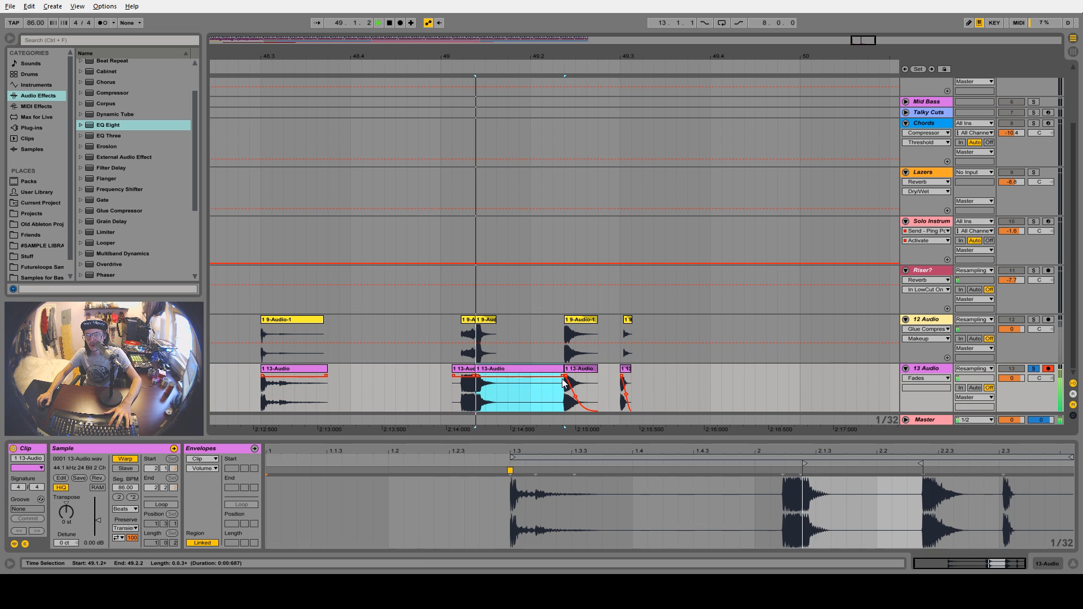
left_click_drag(564, 375, 473, 376)
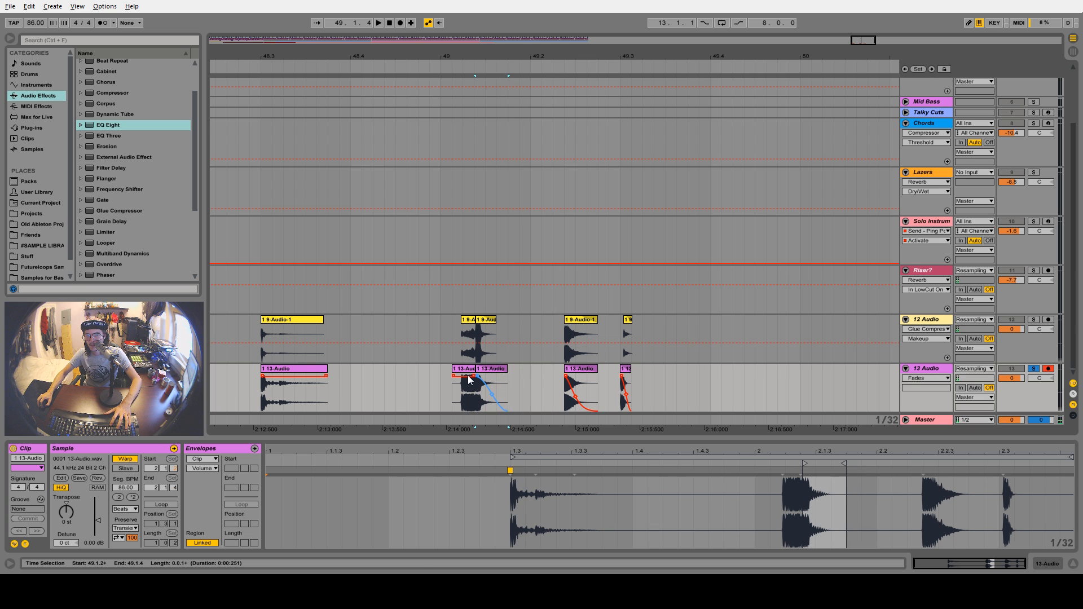
key("space")
key("space")
key("space")
Trim the silence before the 13-Audio clip at 49.1.2, add a full-length fade-in, consolidate the clip and audition it
left_click(463, 370)
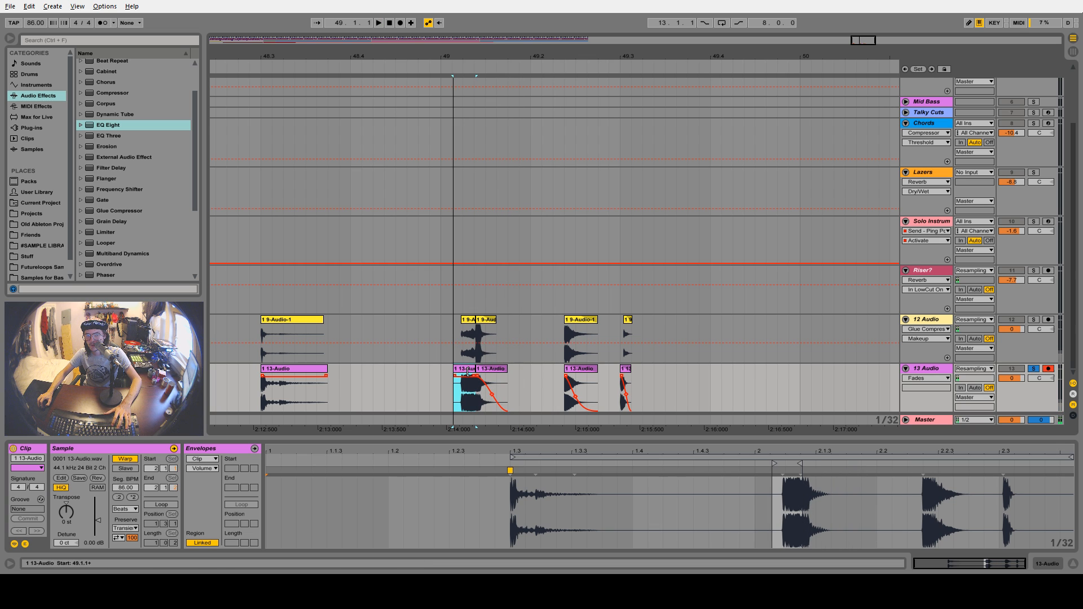
left_click(466, 389)
left_click_drag(456, 390, 465, 388)
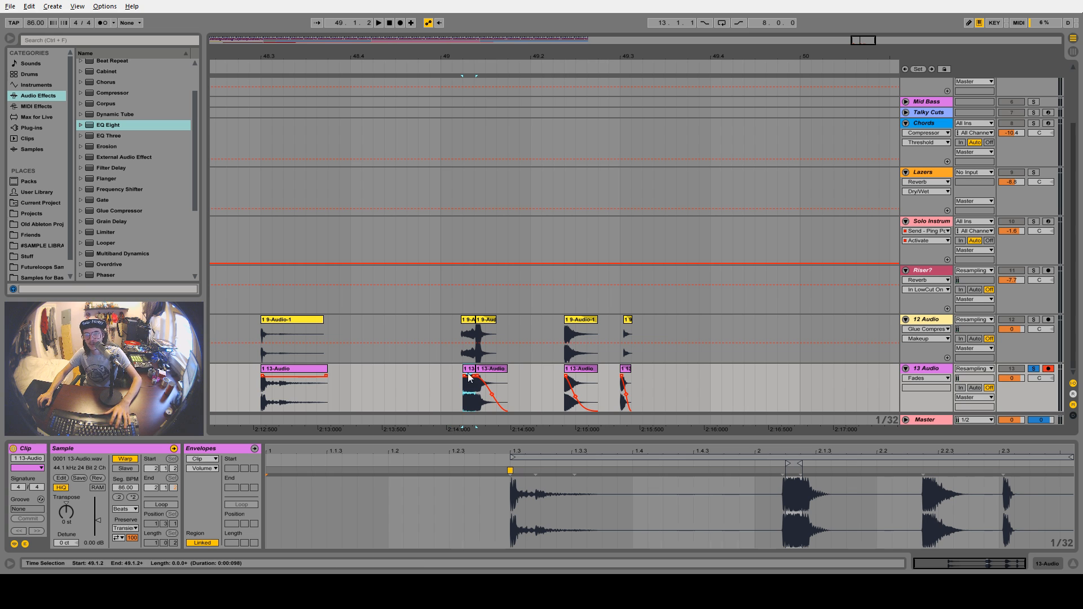
key("space")
left_click(470, 373)
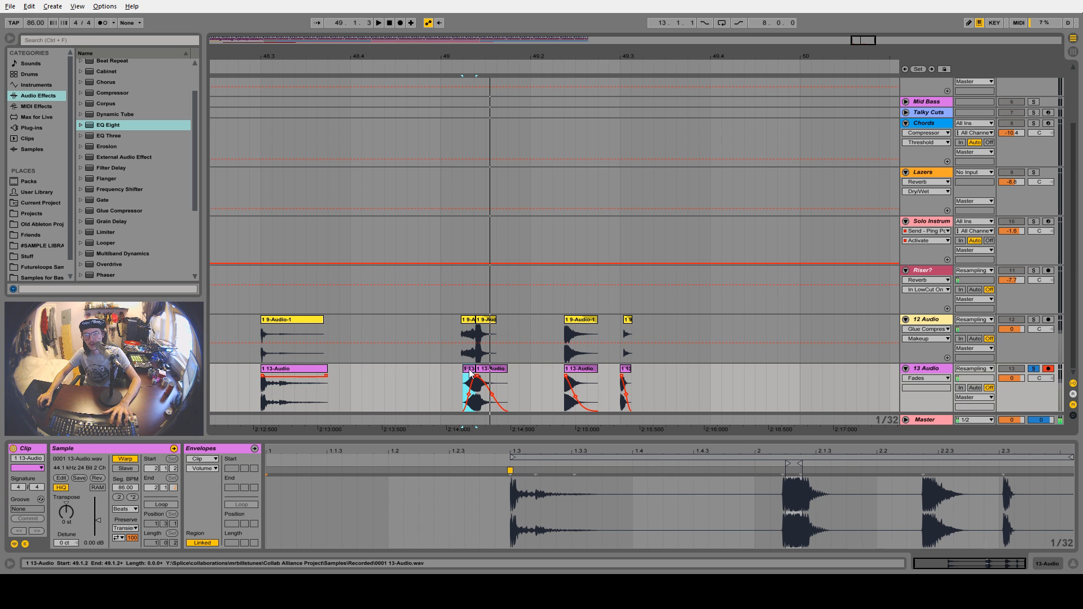
key("ctrl+j")
key("space")
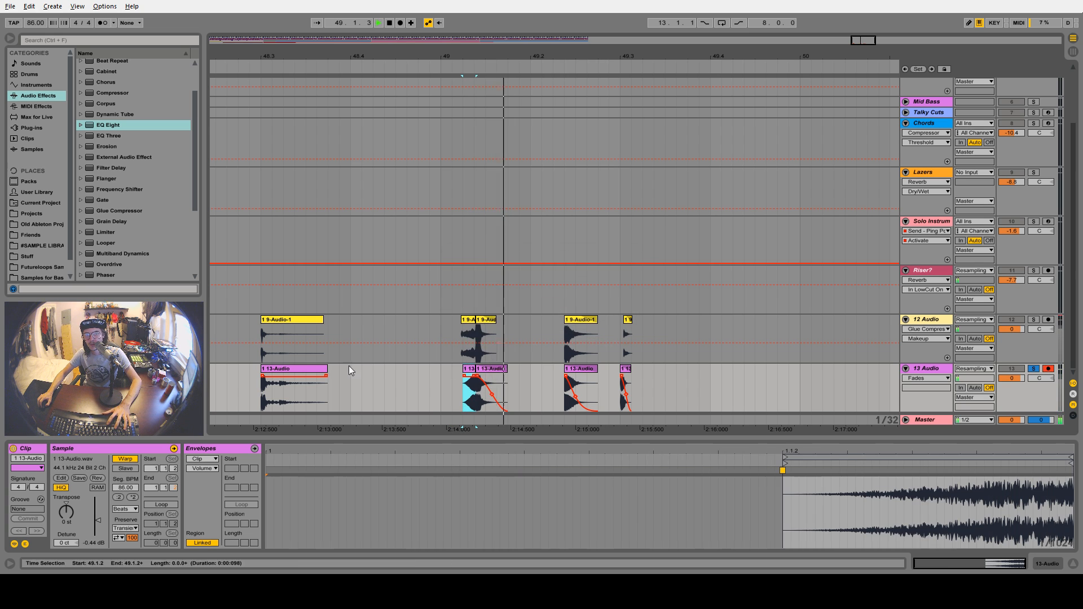
key("space")
Shorten the 13-Audio clip at 48.3.1 to end near 48.3.2 and fade it out along its length
left_click(323, 370)
key("space")
left_click_drag(326, 371, 286, 376)
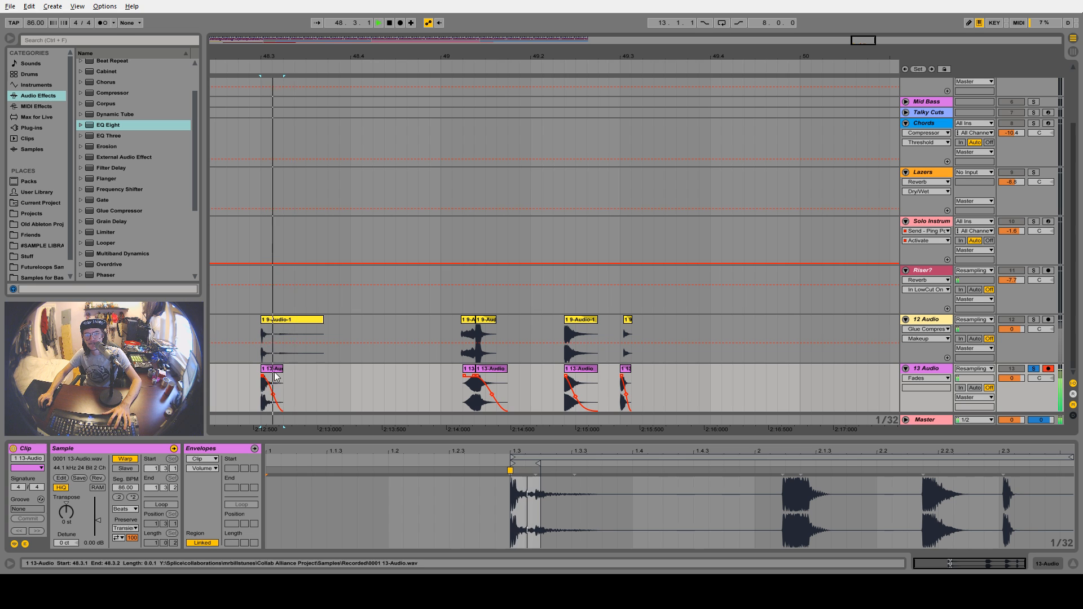
Audition the edited clips on 13 Audio, including the ones after 49.1.2 and at 49.2.2
left_click(488, 379)
key("space")
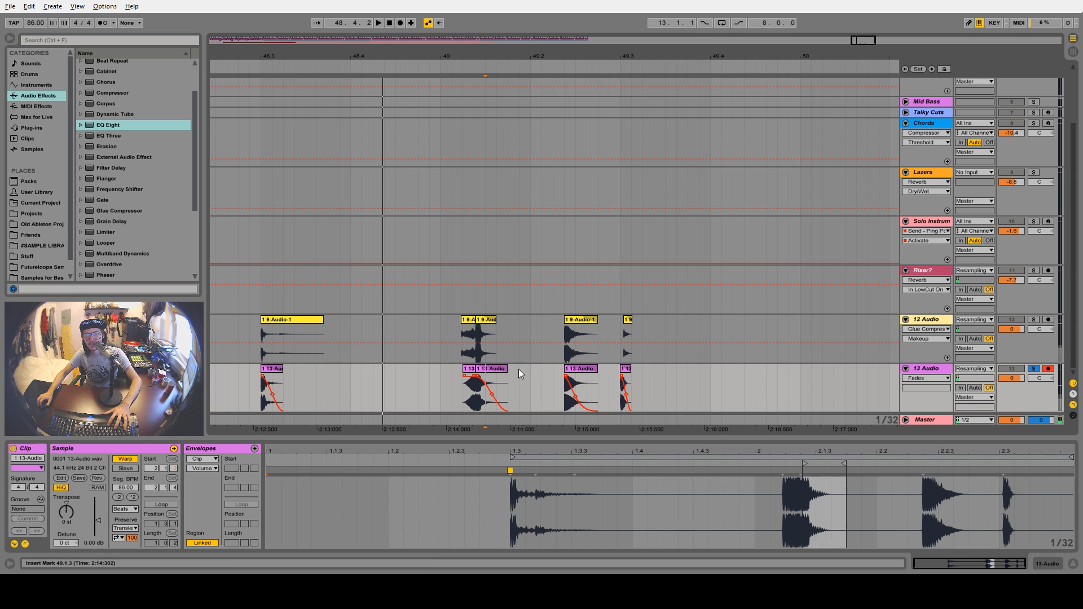
key("space")
key("space")
left_click(497, 369)
key("space")
left_click(584, 378)
key("space")
key("space")
left_click(583, 369)
key("space")
key("space")
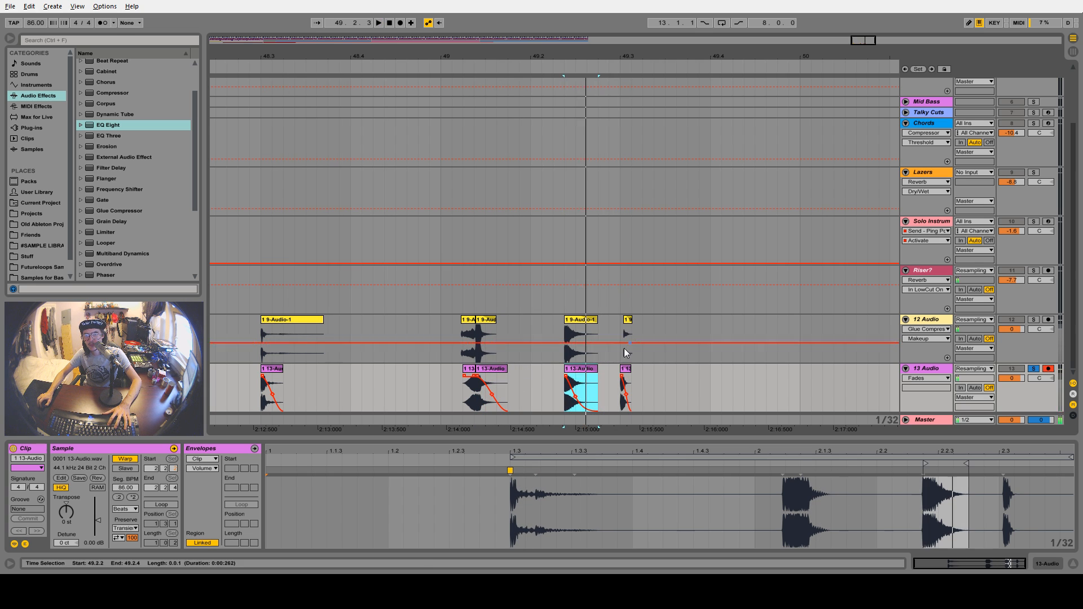
key("space")
key("space")
key("space")
Insert a new MIDI track below 13 Audio and load an empty Drum Rack onto it
left_click_drag(559, 64, 570, 17)
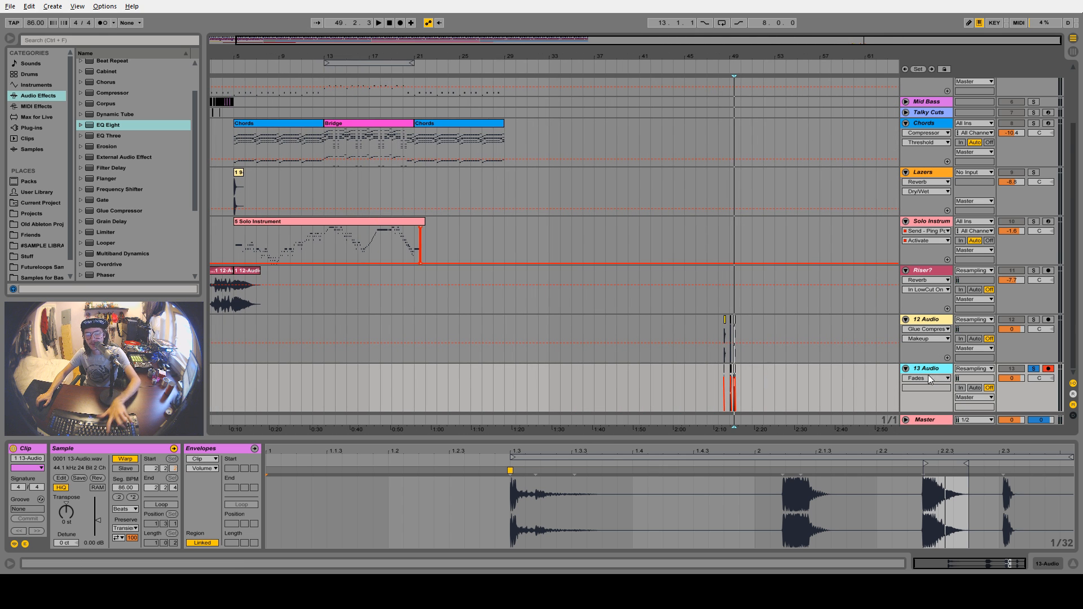
key("ctrl+shift+t")
left_click(47, 88)
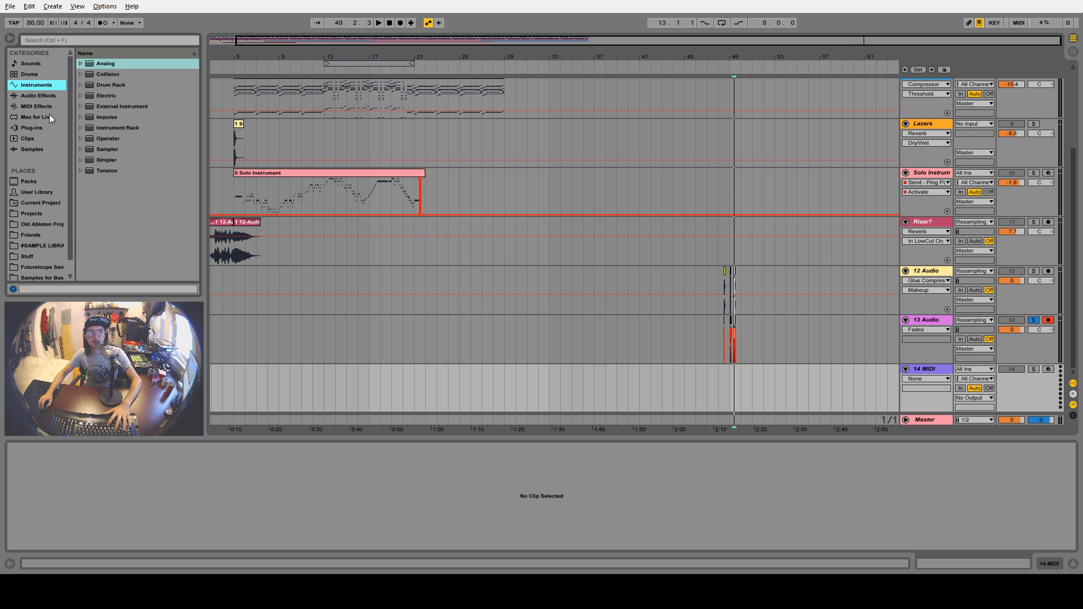
left_click(49, 117)
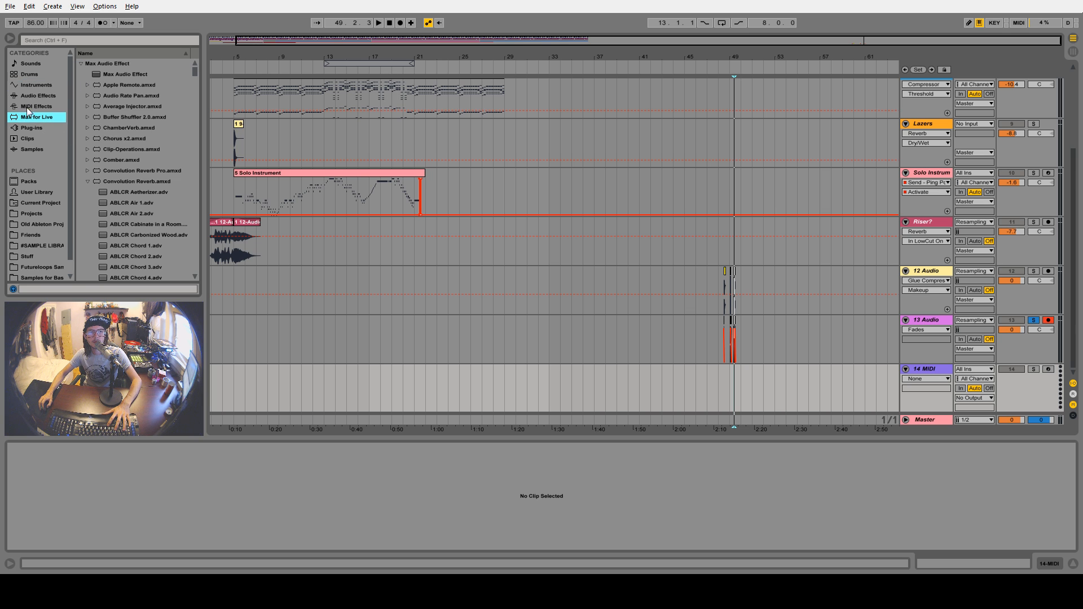
left_click(31, 75)
left_click_drag(101, 75, 689, 388)
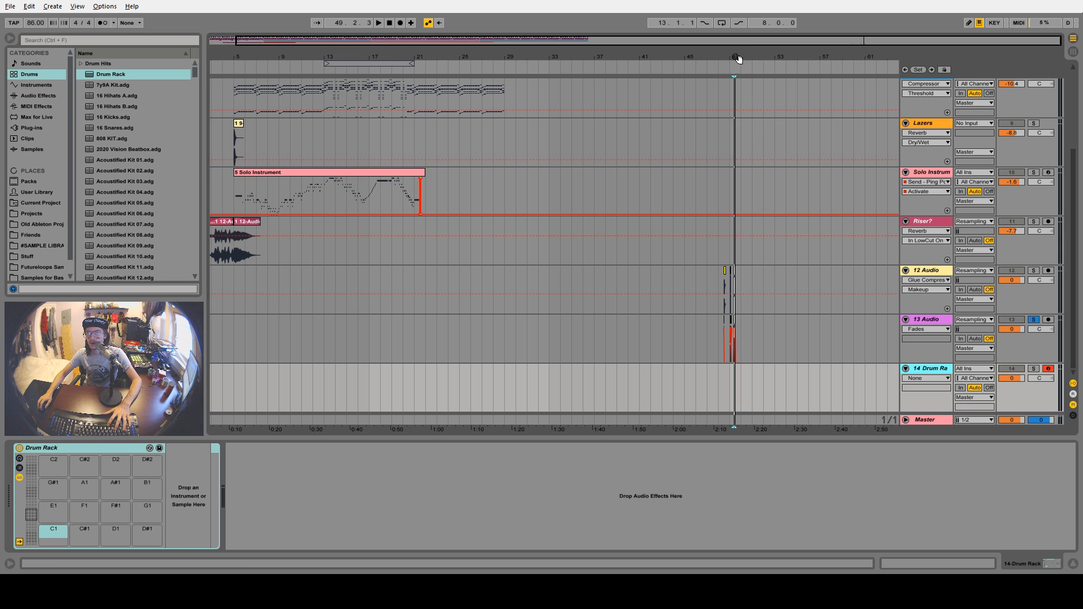
Consolidate the faded clips on 13 Audio after 49.1.2 and at 49.2.2, 49.3.1 and 48.3.1 into individual samples
left_click_drag(736, 57, 602, 198)
left_click(523, 320)
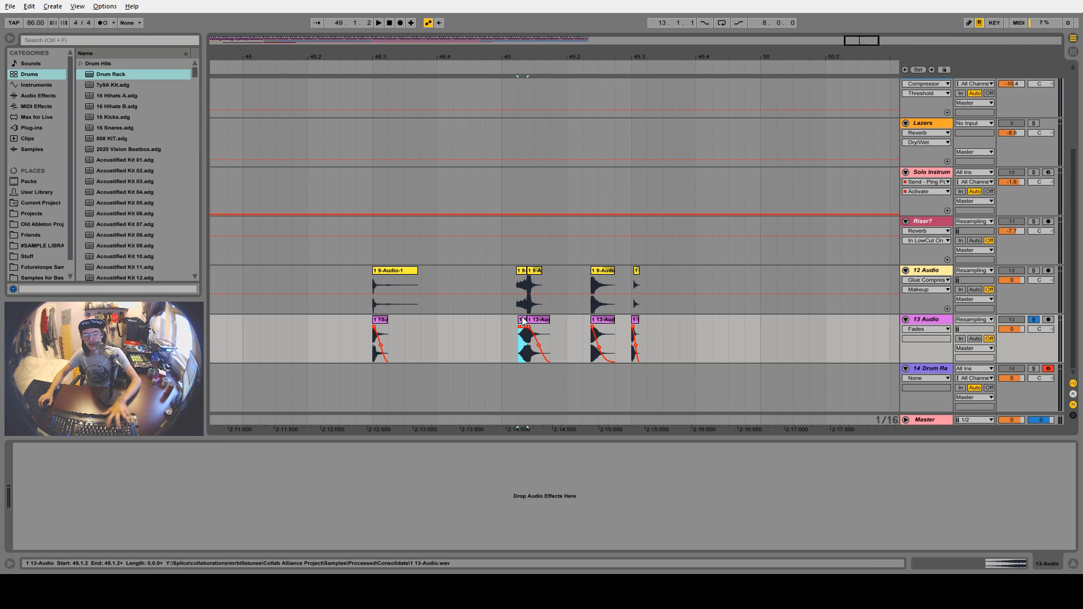
left_click(532, 320)
key("ctrl+j")
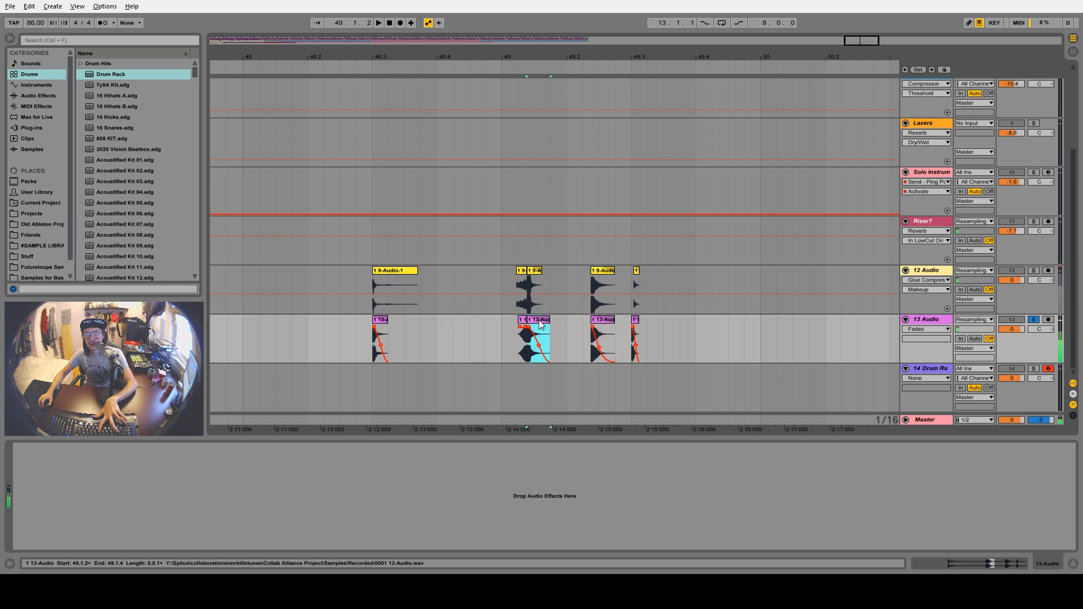
left_click(603, 323)
key("ctrl+j")
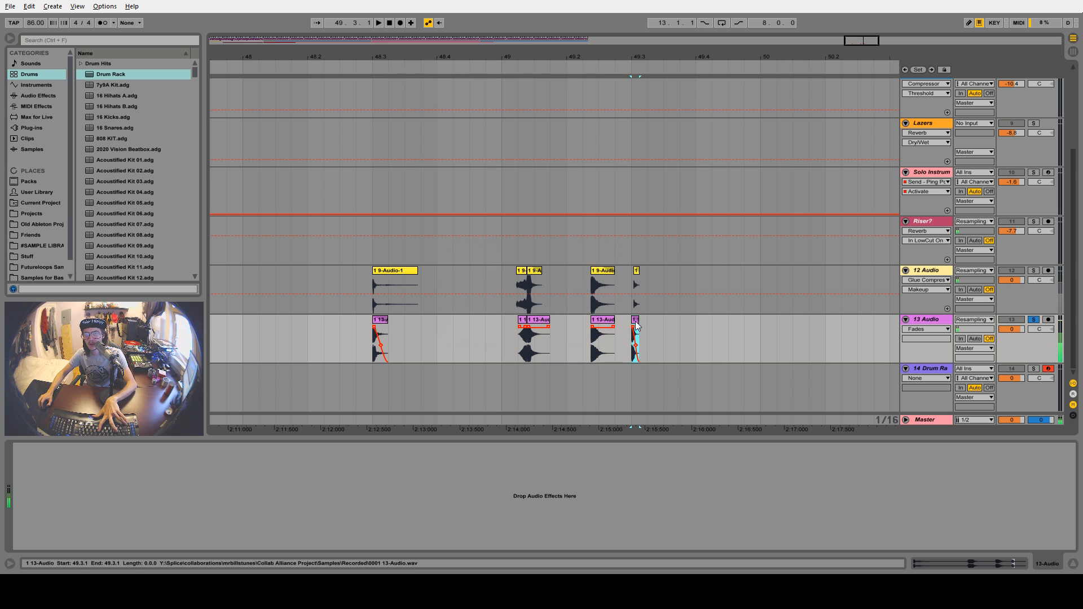
left_click(636, 320)
key("ctrl+j")
left_click(386, 320)
key("ctrl+j")
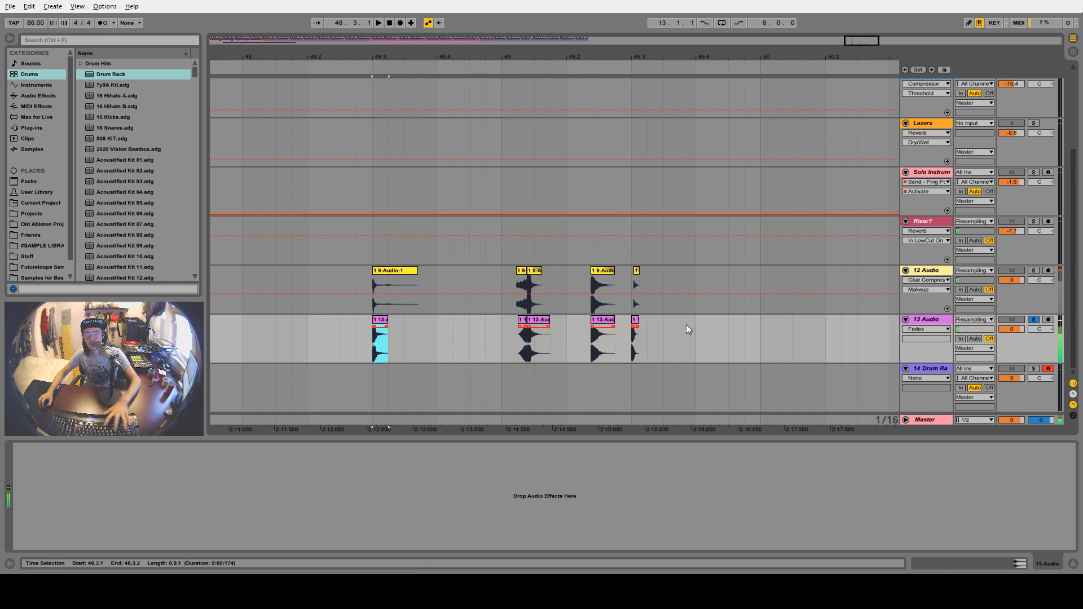
Load the 13-Audio clip after 49.1.2 onto Drum Rack pad C1, unsolo the 13 Audio track and audition the pad
left_click(928, 369)
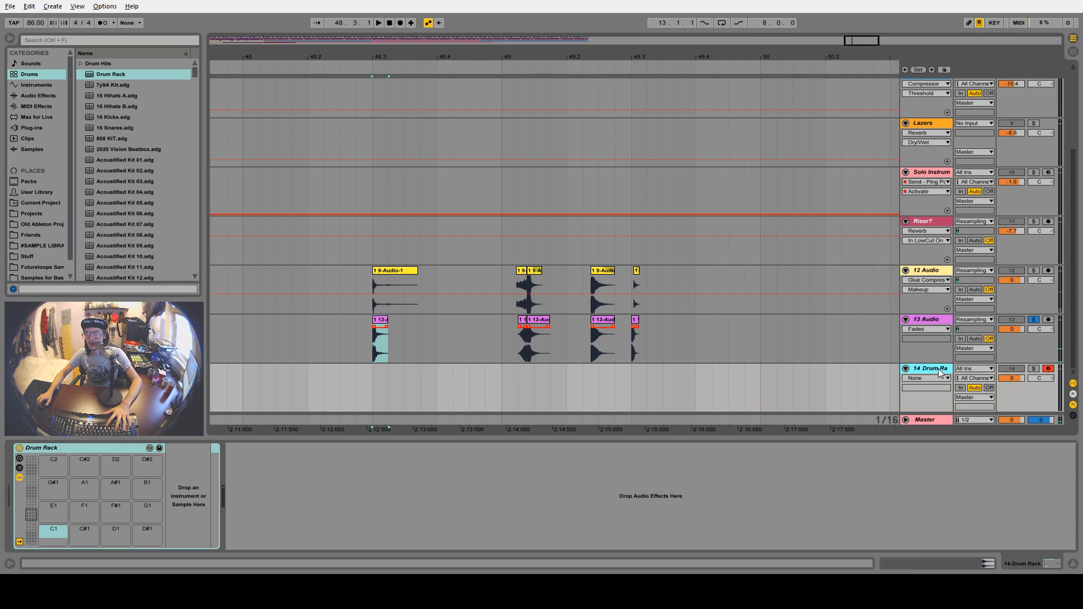
left_click_drag(542, 320, 59, 533)
left_click(54, 542)
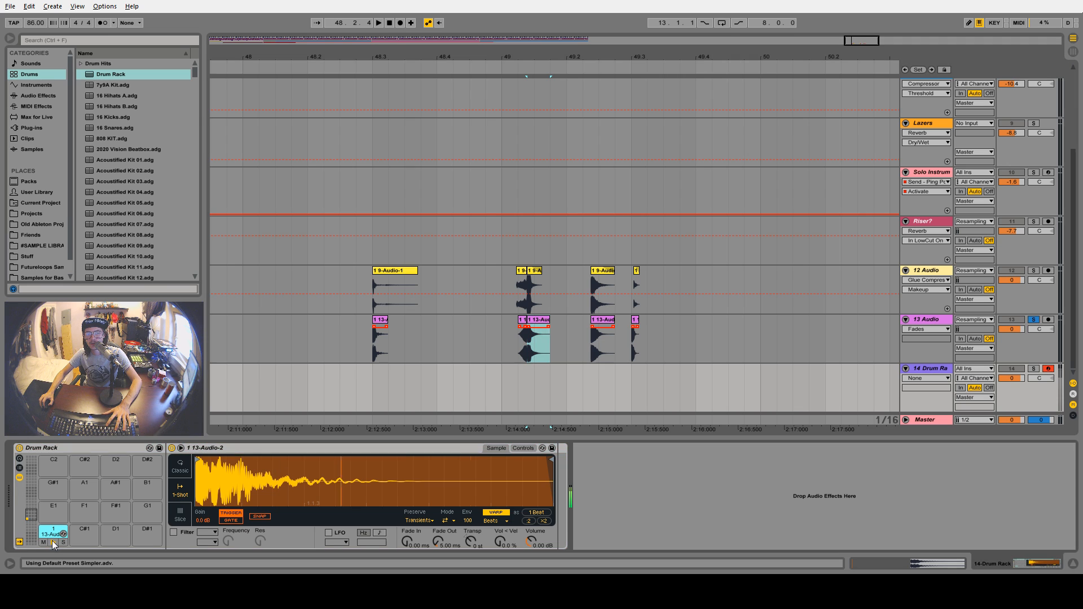
left_click(1034, 320)
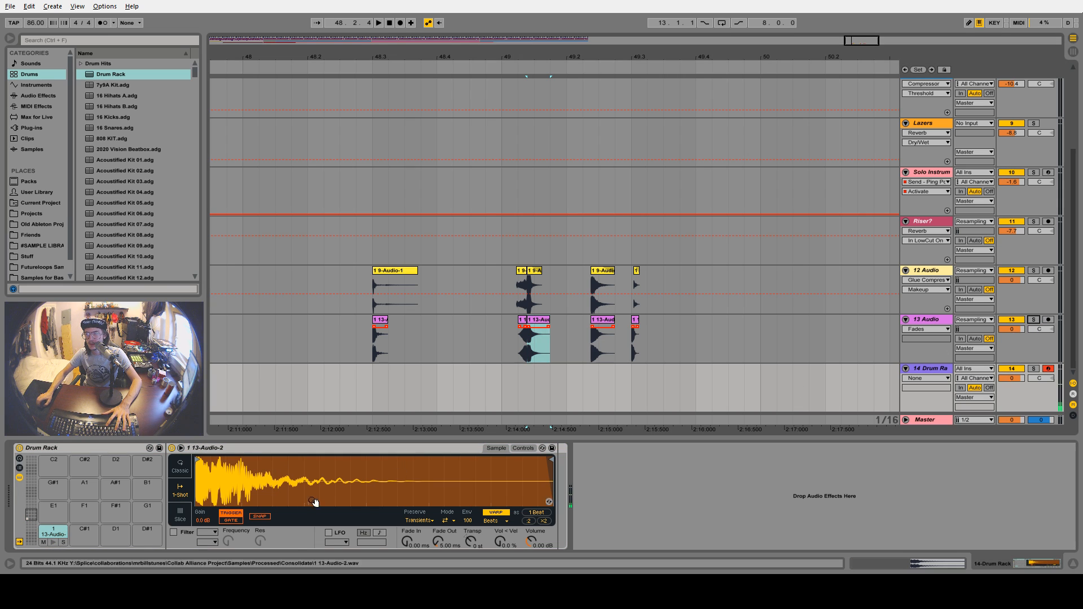
left_click(53, 542)
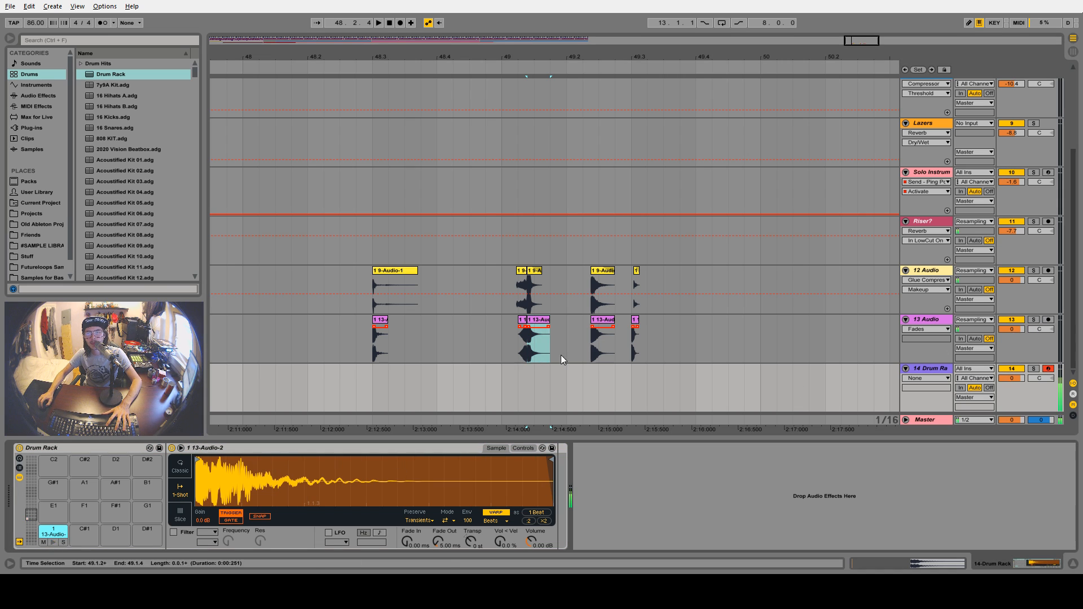
Move the sample from pad C1 to pad C#1 and rename the pad Snare
left_click_drag(83, 531, 85, 534)
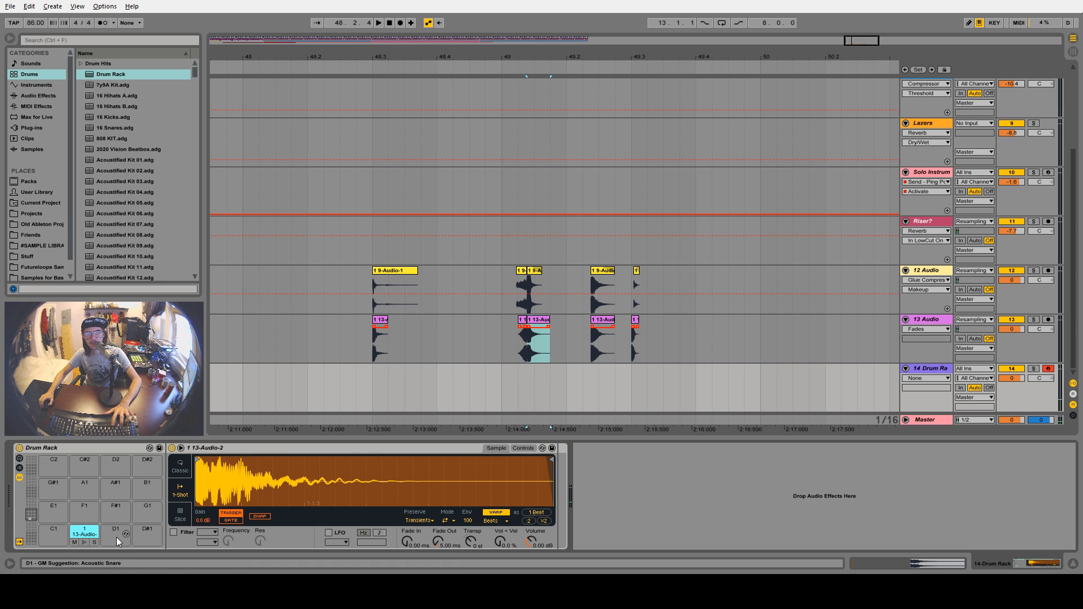
key("ctrl+r")
type("Sna")
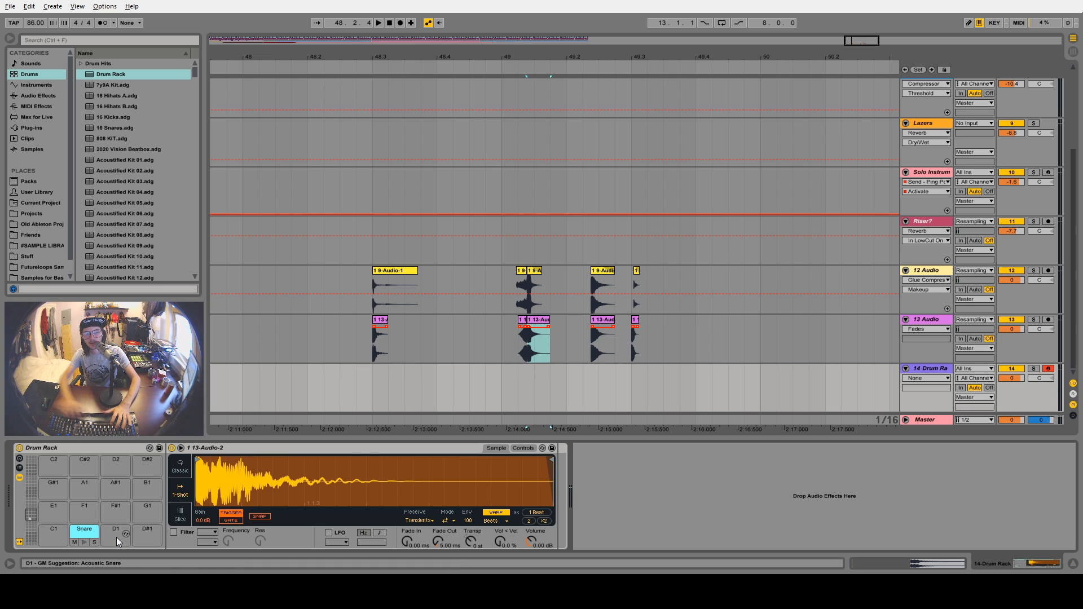
Audition the 13-Audio clip at 48.3.1 and delete the 12 Audio track holding the yellow source clips
left_click(379, 322)
key("space")
key("space")
key("space")
key("space")
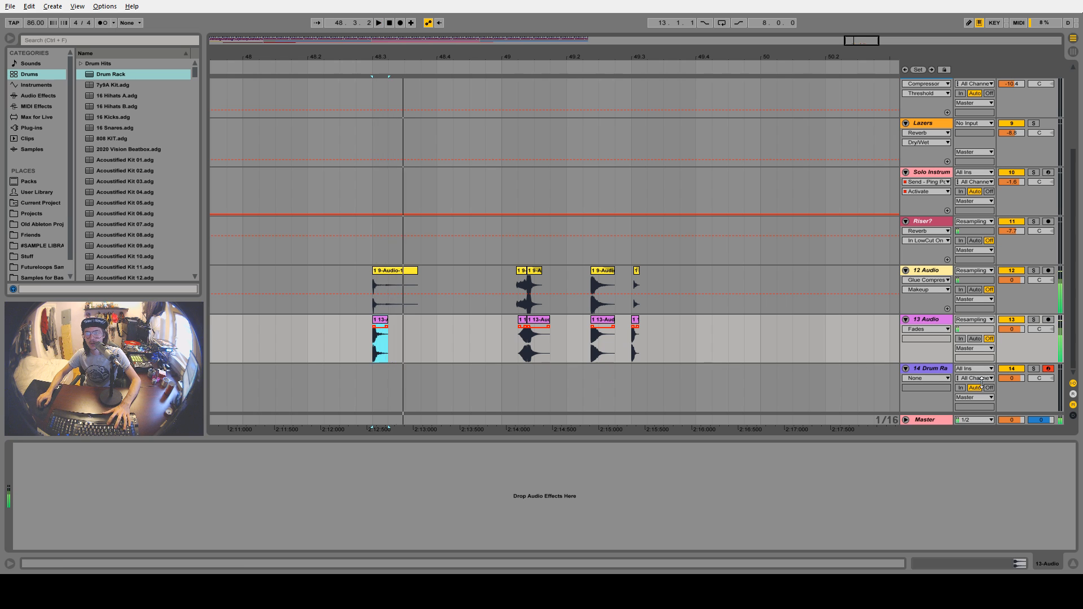
left_click(914, 271)
key("Delete")
Audition the clip at 48.3.1, load it onto Drum Rack pad C1 and rename the pad Kick
left_click(381, 323)
key("space")
key("space")
key("space")
key("space")
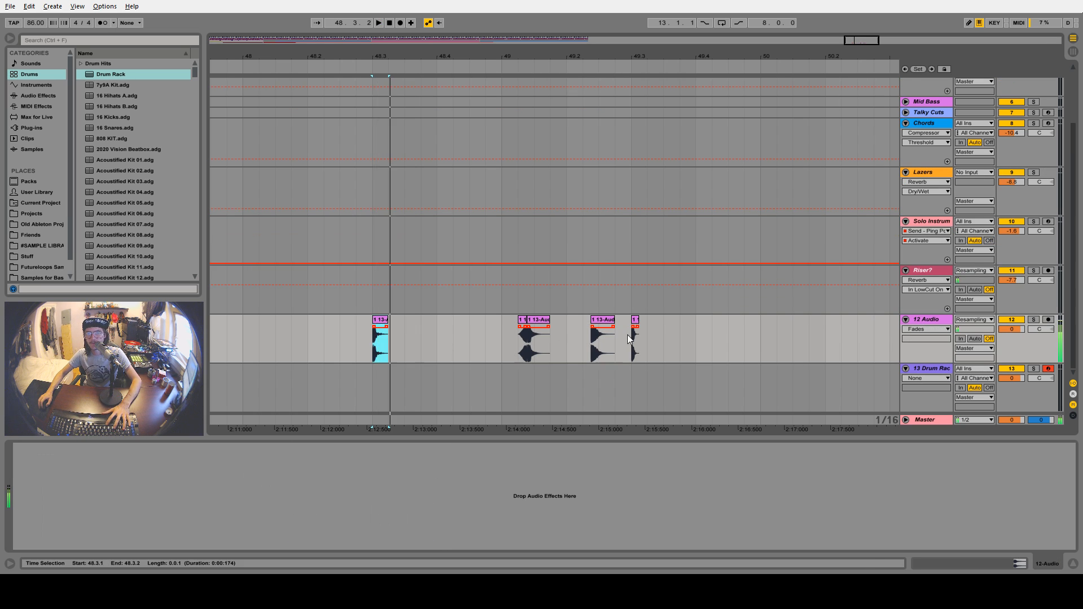
left_click(913, 367)
left_click_drag(385, 322, 50, 535)
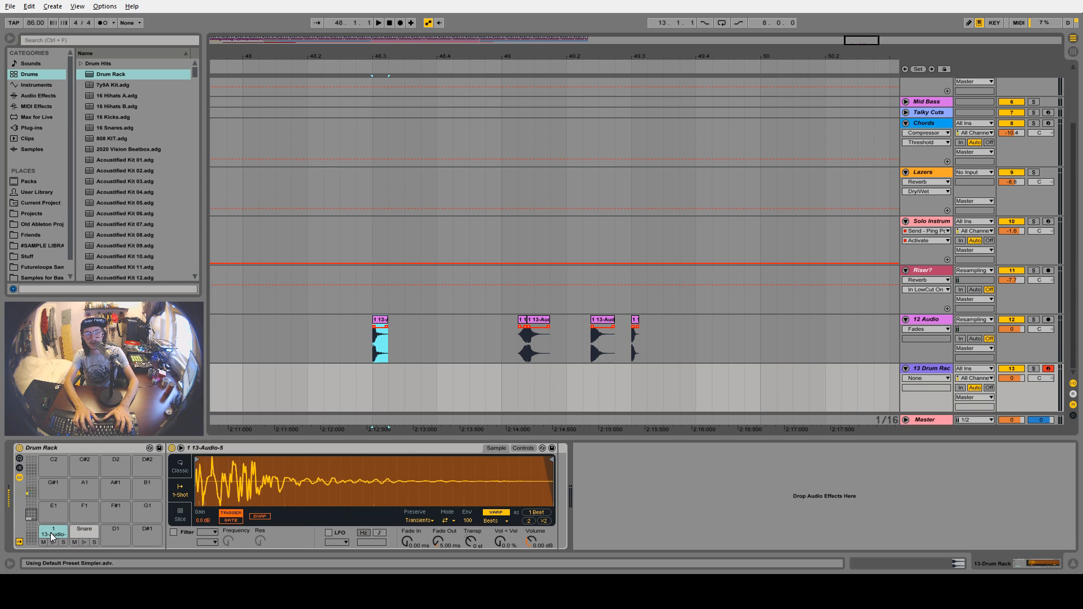
key("f")
key("c")
left_click(89, 518)
left_click(53, 536)
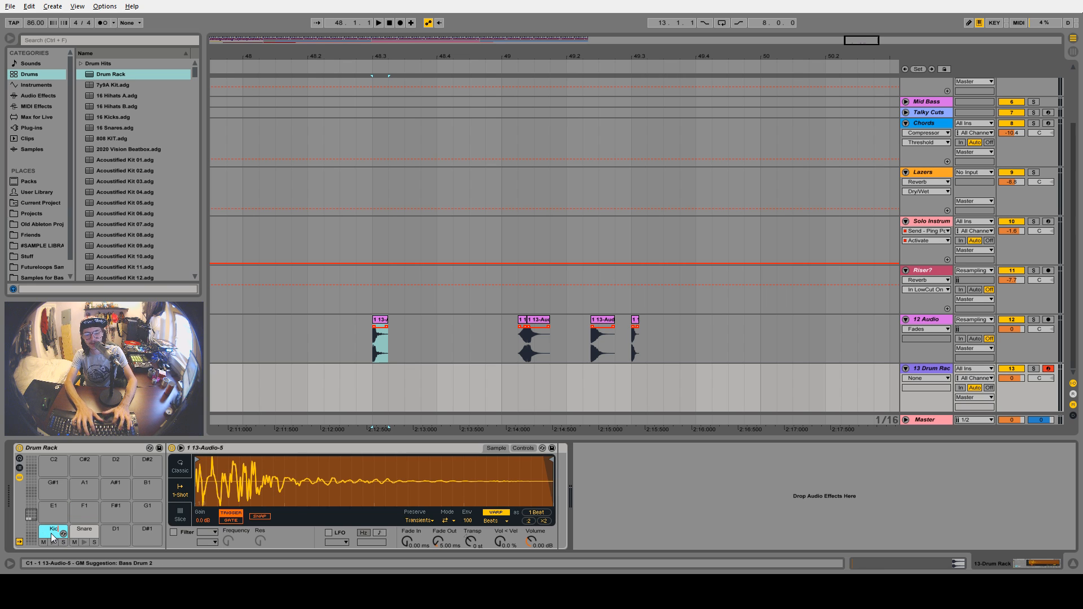
Audition the short fade-in clip at 49.1.2, load it onto pad F1 and rename the pad Presnare
left_click(525, 332)
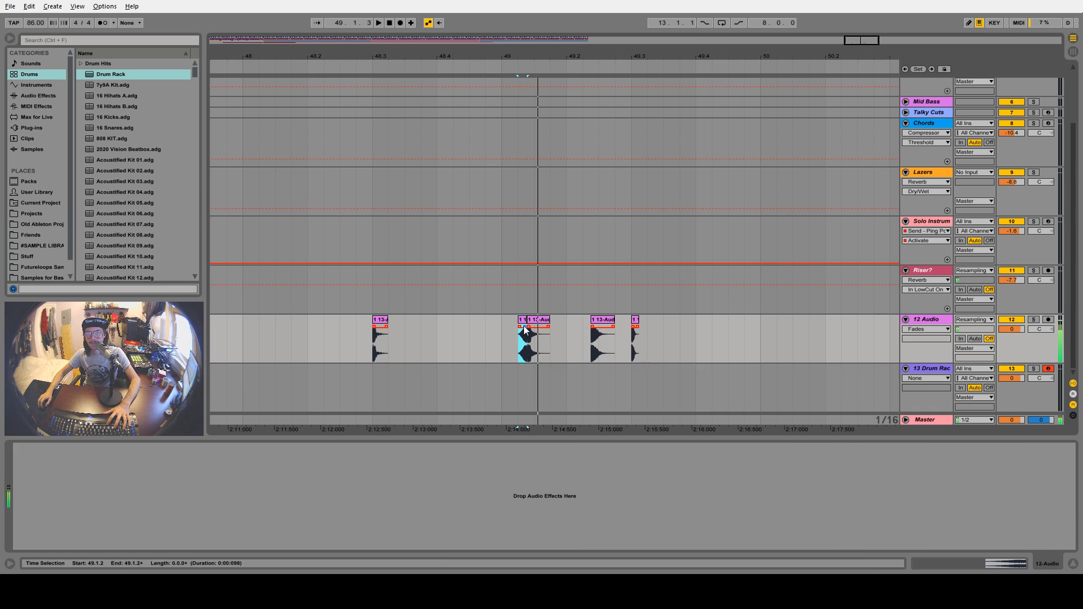
left_click(925, 367)
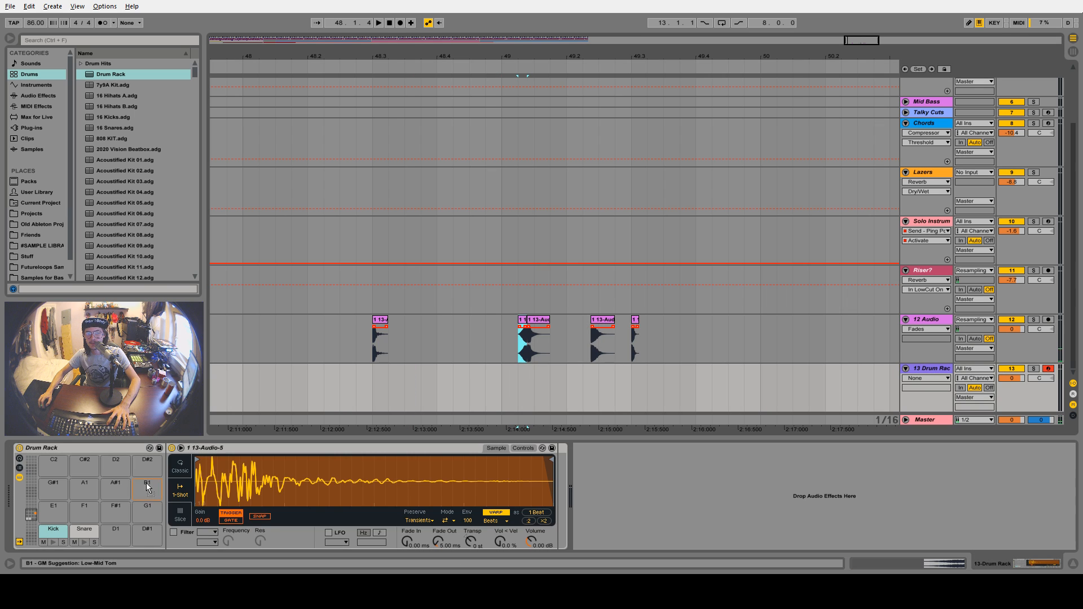
left_click_drag(87, 514, 86, 514)
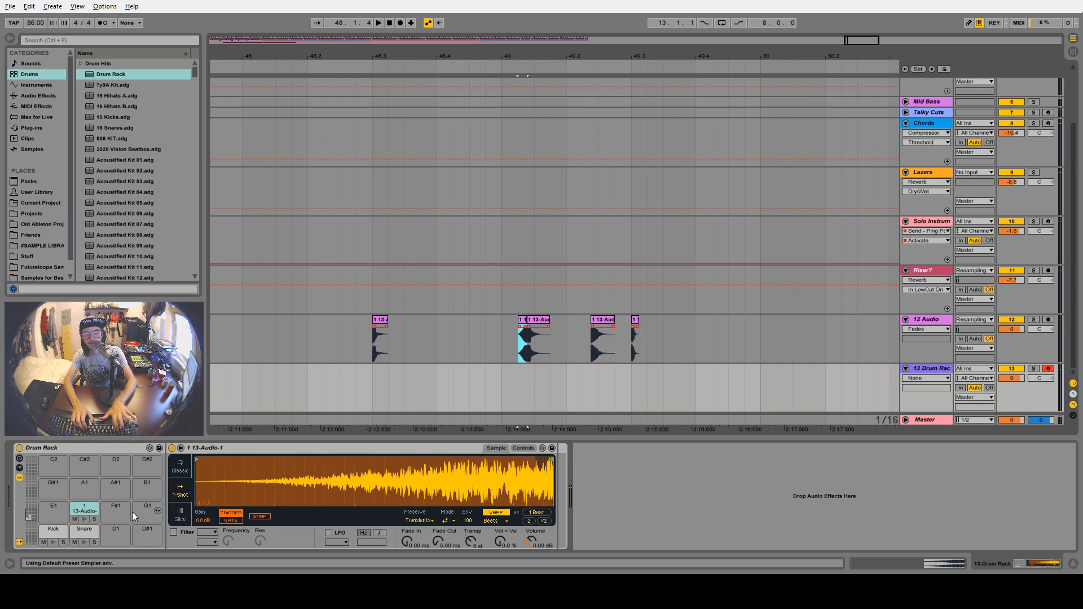
key("space")
left_click(80, 511)
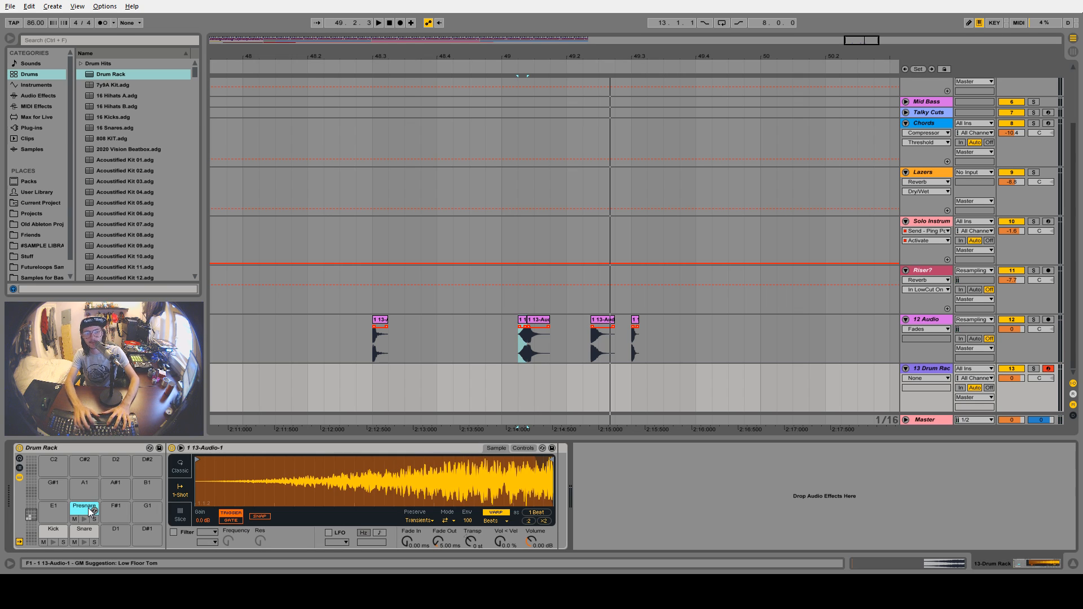
Load the clip at 49.2.2 onto Drum Rack pad D1 and rename the pad Snare
left_click(601, 341)
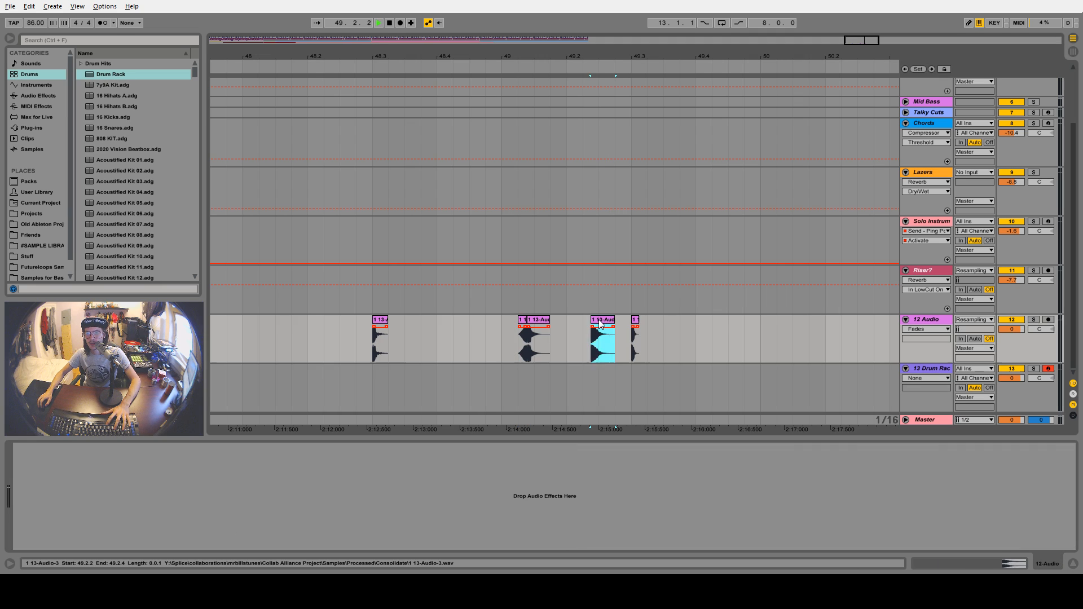
left_click(929, 370)
left_click_drag(602, 320, 121, 530)
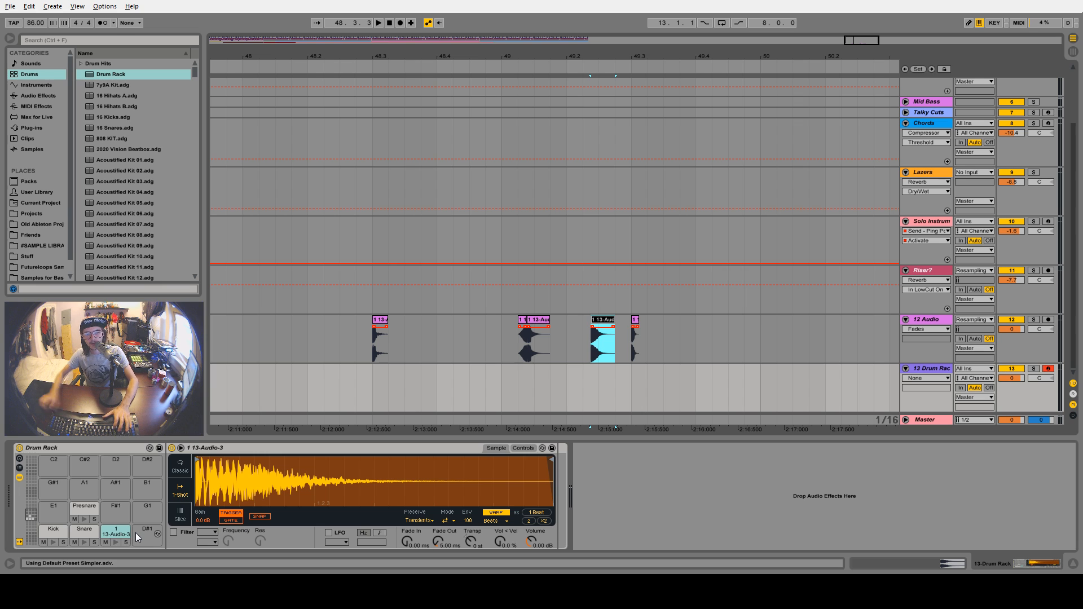
key("ctrl+r")
type("Snare")
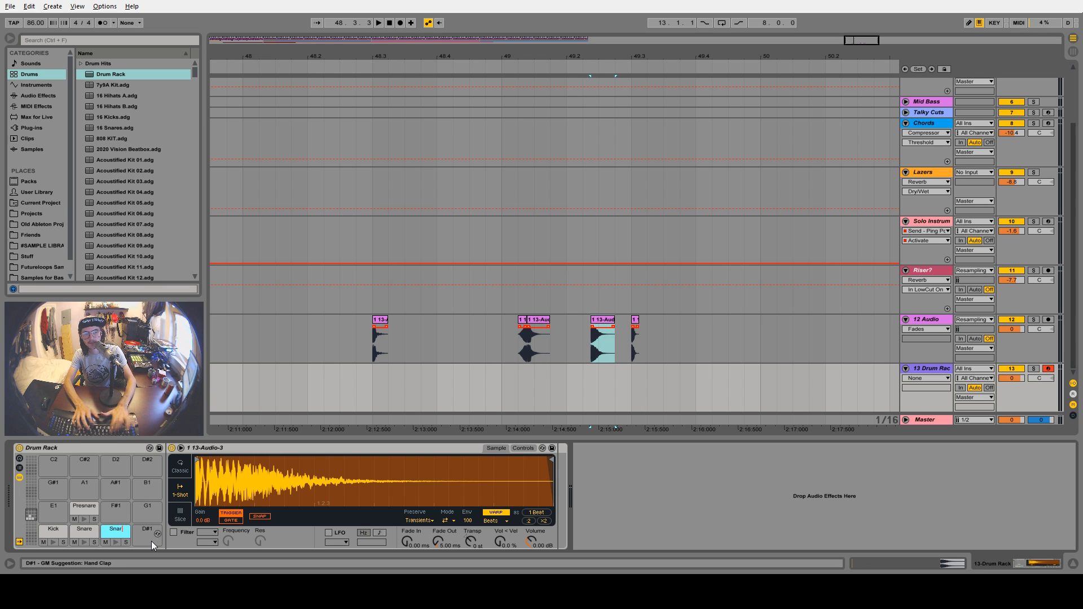
key("Return")
Audition the clip at 49.3.1, load it onto pad E1 and rename the pad Pre Kick
left_click(634, 320)
key("space")
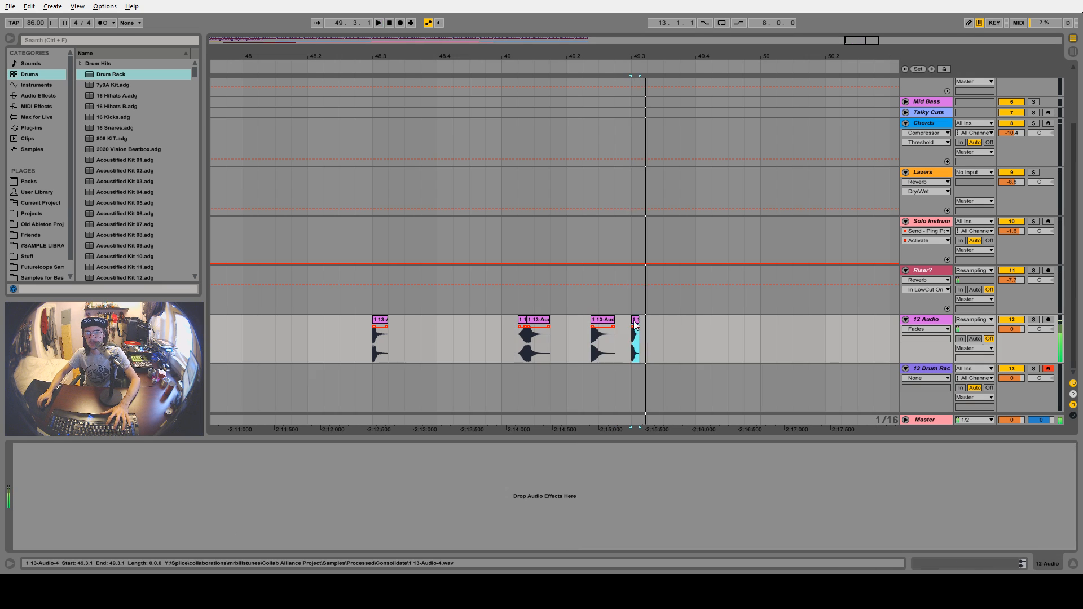
key("space")
key("space")
key("space")
key("space")
left_click(935, 370)
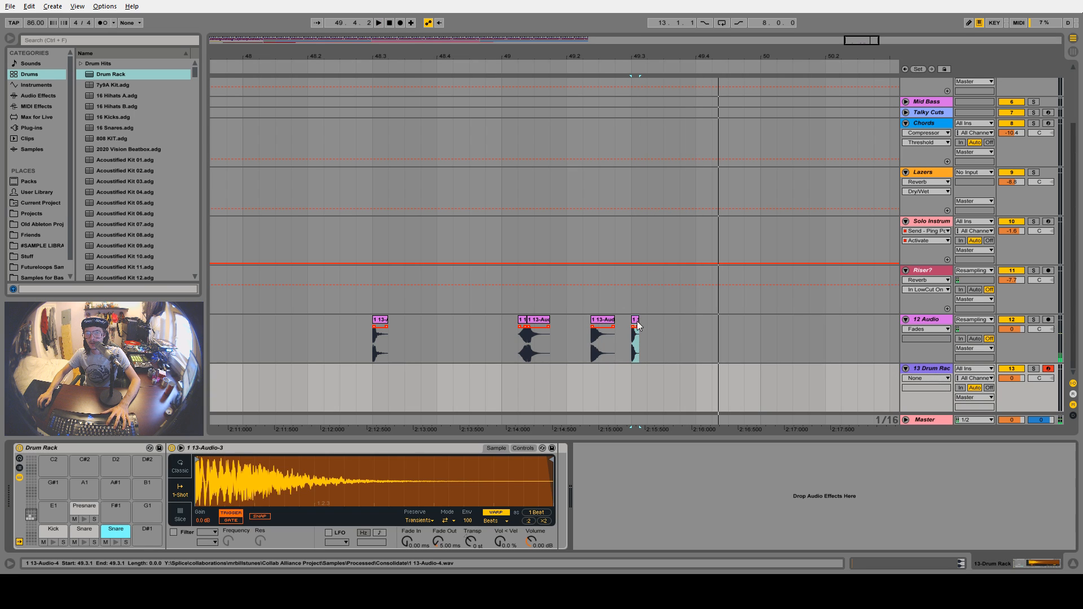
left_click_drag(637, 320, 53, 511)
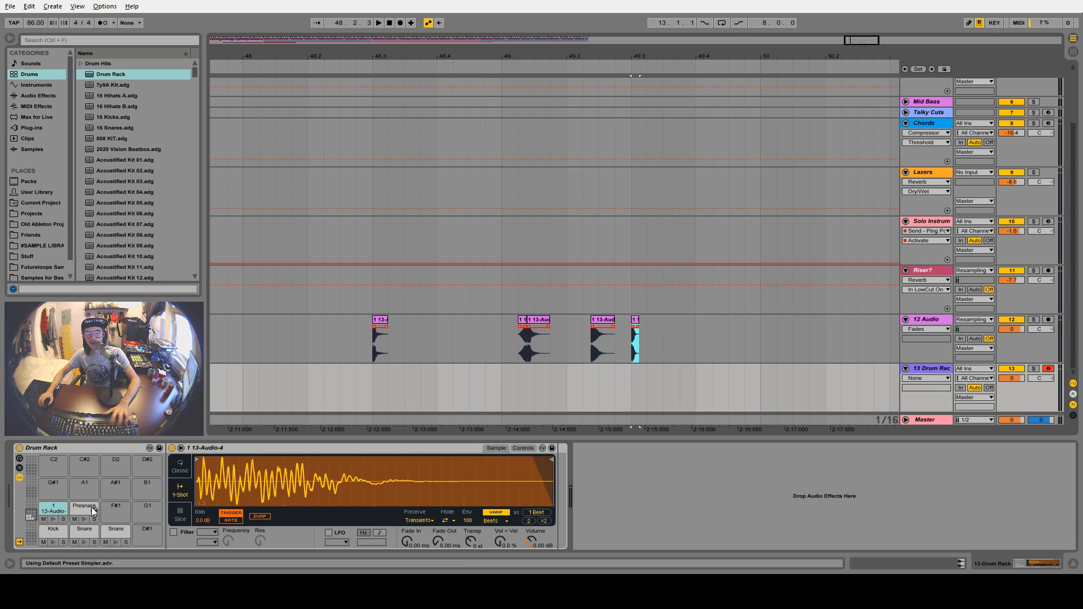
key("ctrl+r")
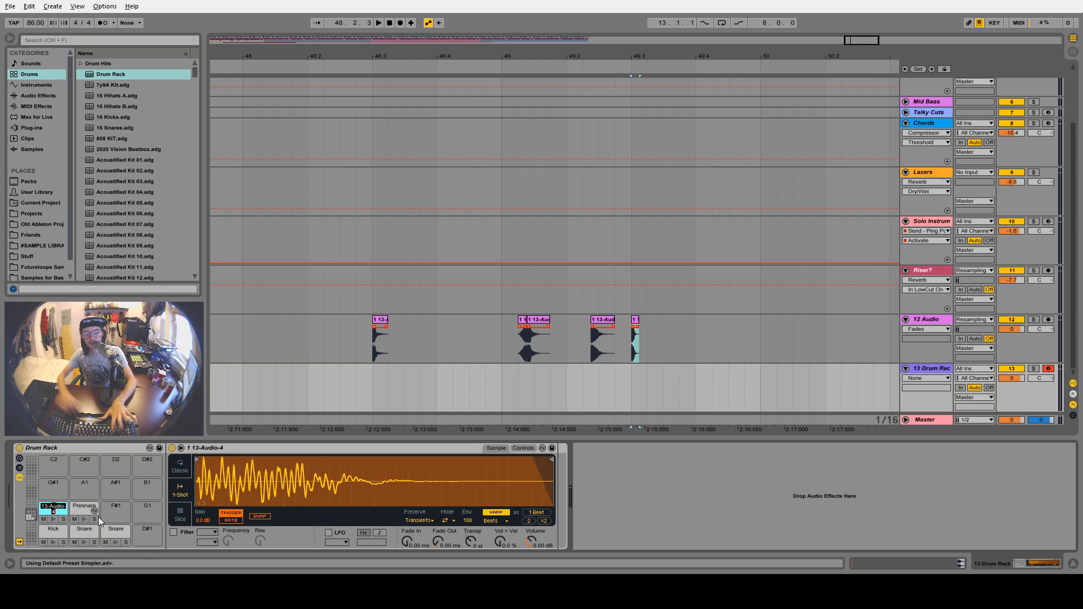
type("Pre Kick")
key("Return")
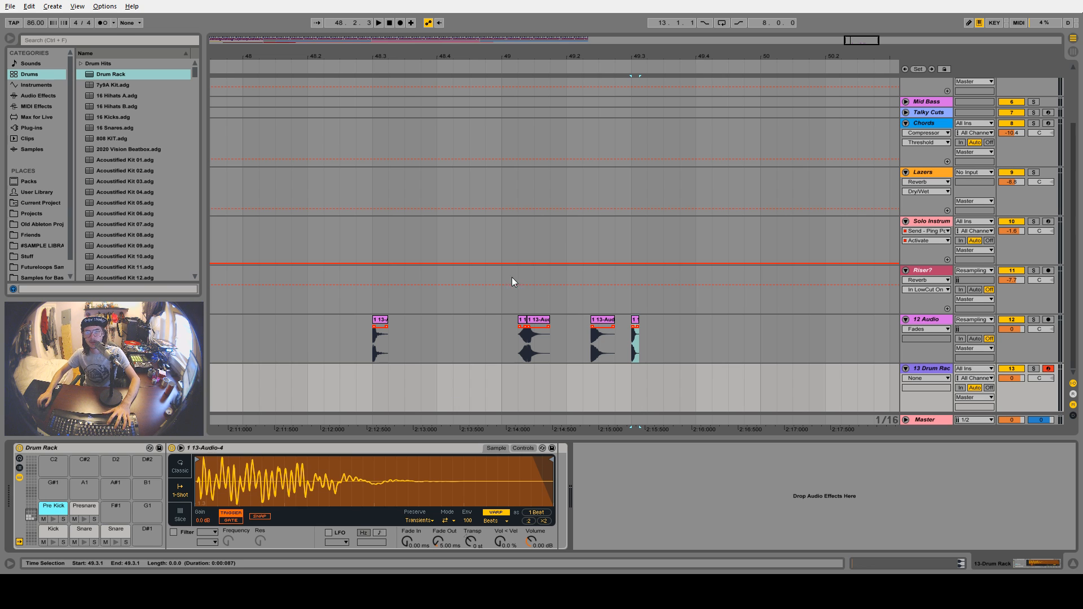
Delete the 12 Audio track with the source clips and rename the Drum Rack track Weird Percussion
left_click(934, 323)
key("Delete")
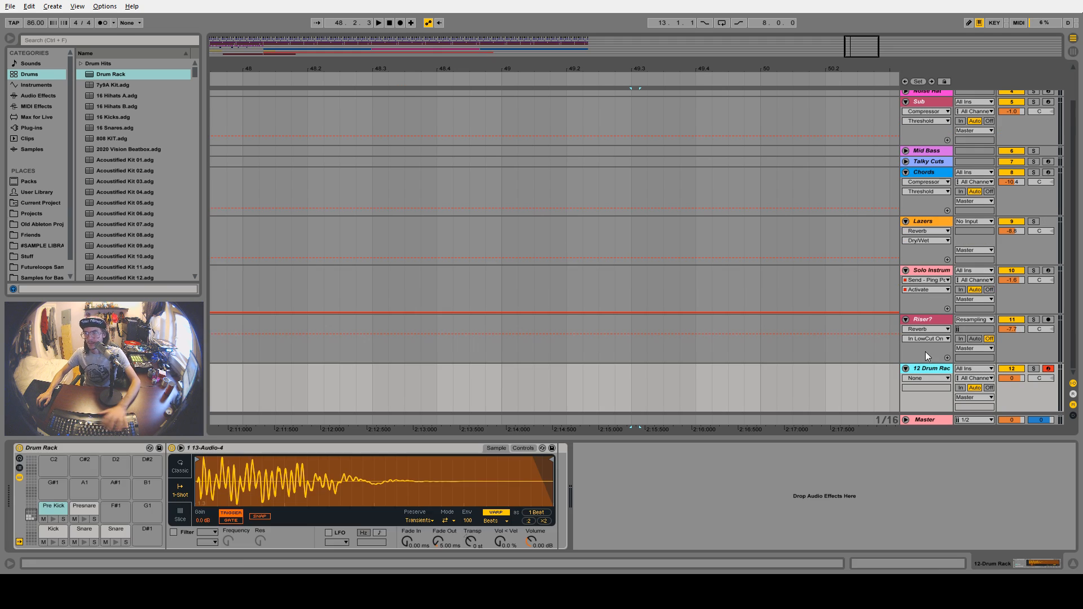
right_click(929, 365)
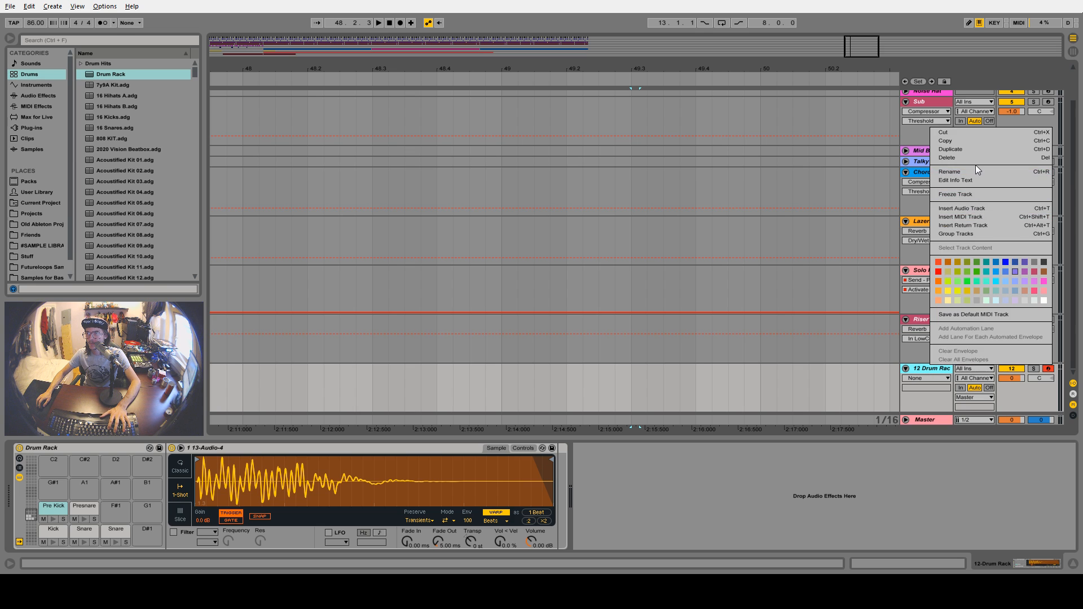
left_click(976, 165)
right_click(918, 369)
left_click(963, 171)
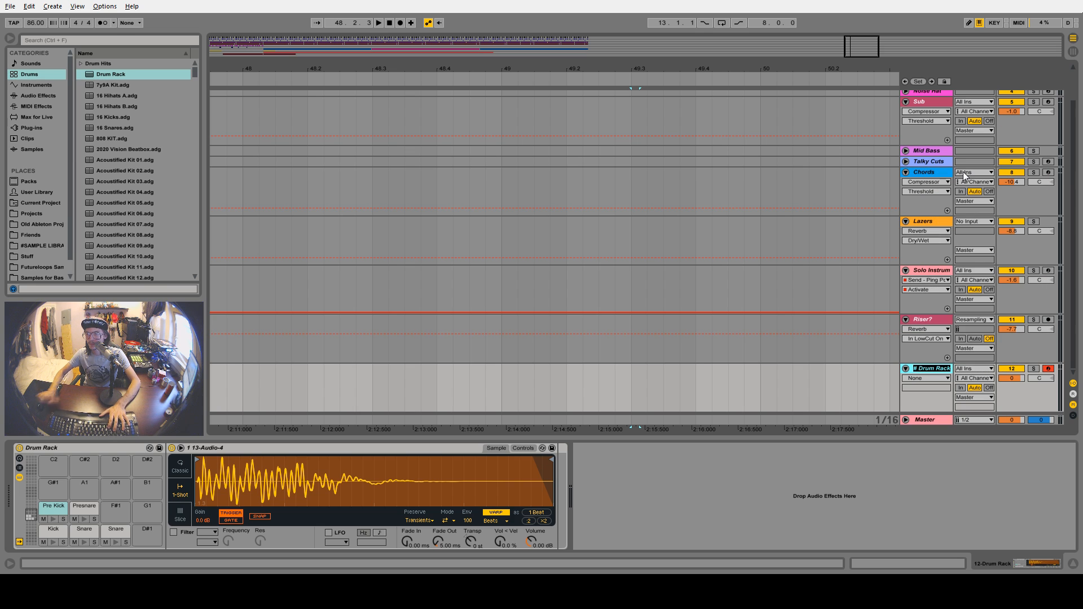
type("Weird Percussion")
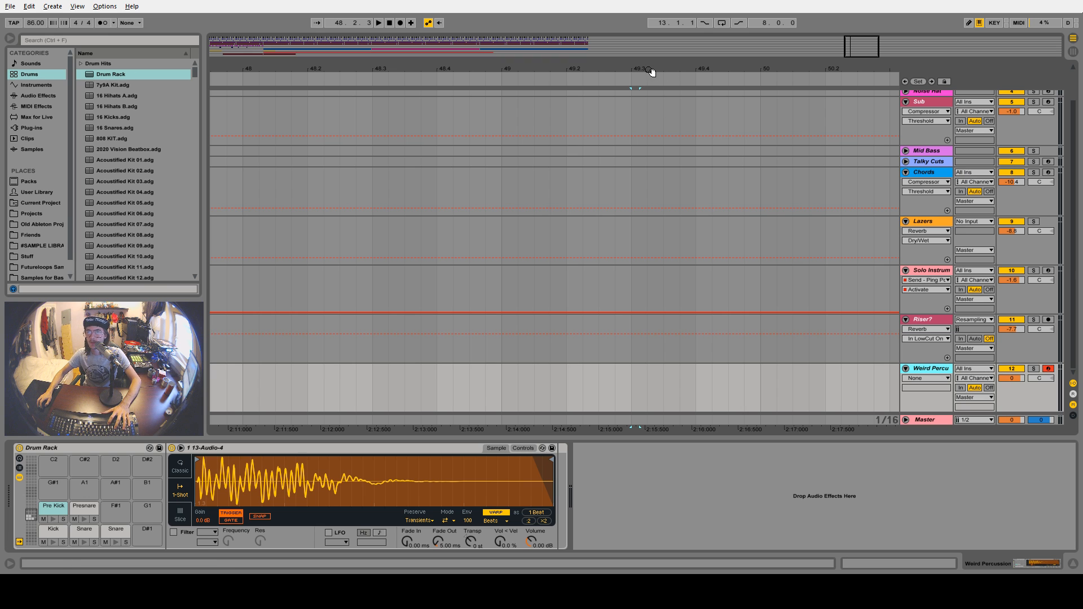
left_click_drag(653, 71, 648, 11)
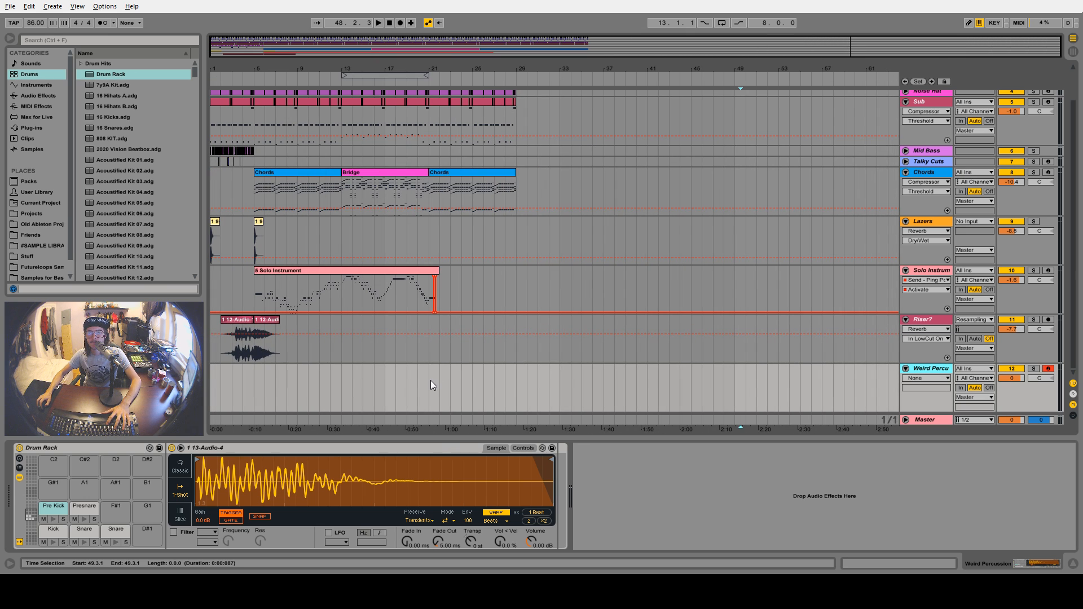
Insert an empty two-bar MIDI clip from 21.1.1 to 23.1.1 on the Weird Percussion track
left_click_drag(431, 381, 464, 379)
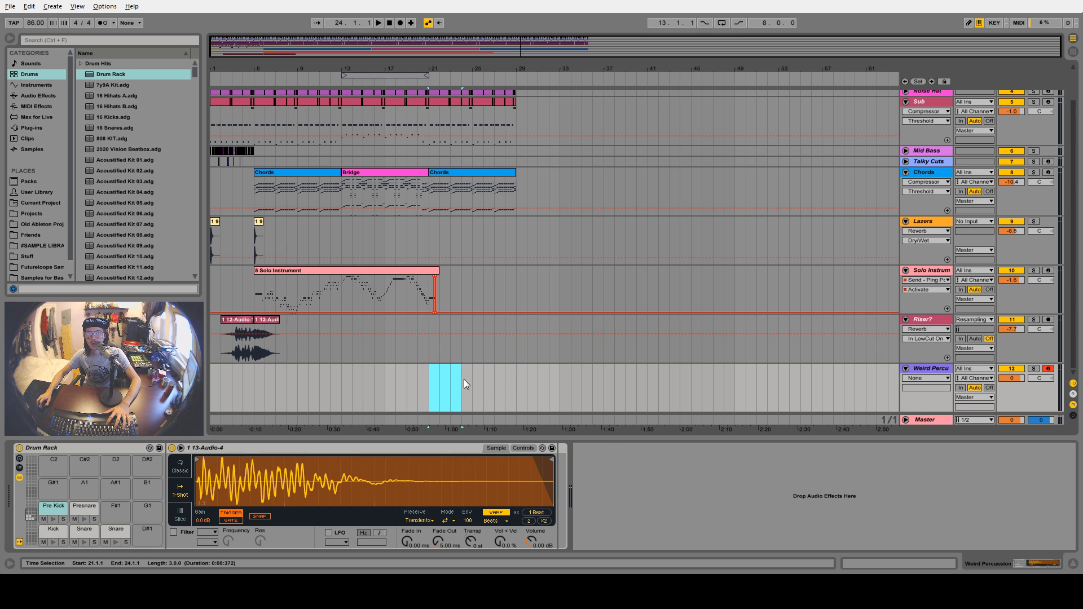
right_click(463, 379)
left_click(441, 387)
left_click_drag(432, 377, 445, 377)
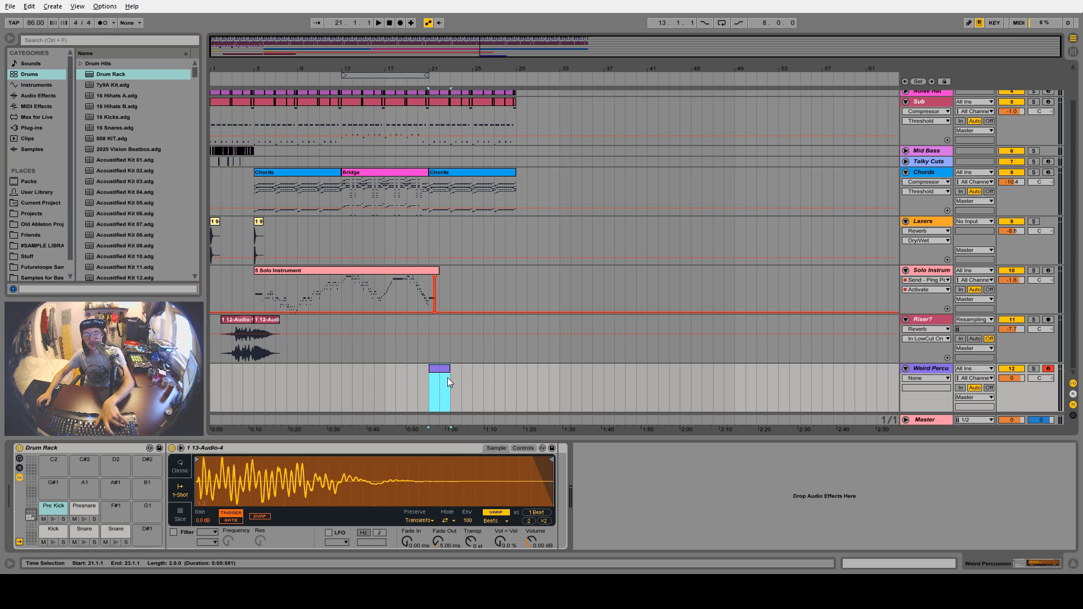
key("ctrl+shift+m")
key("space")
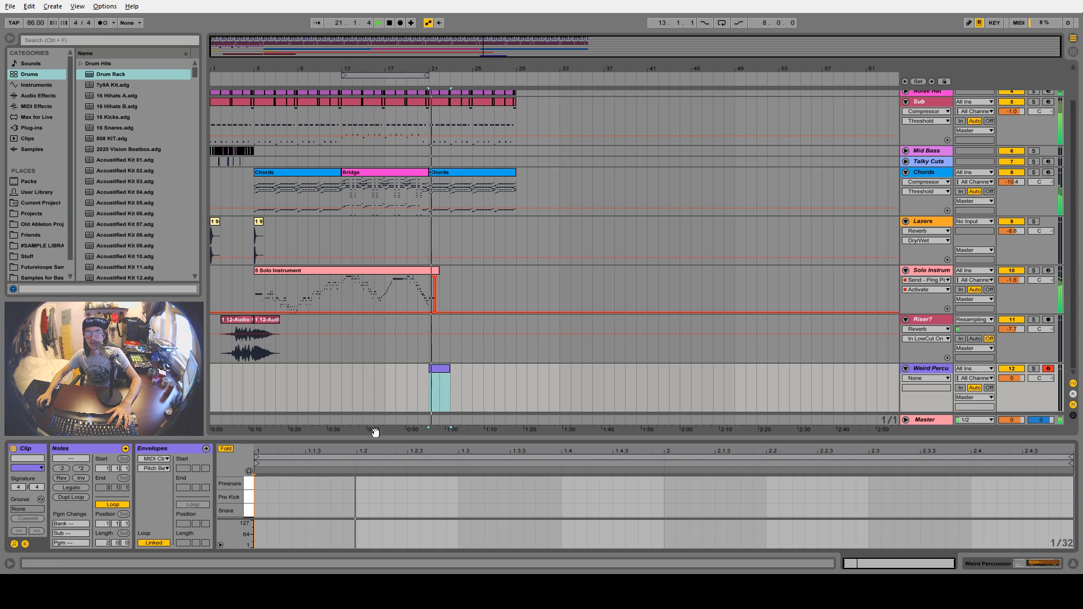
key("space")
Add a Kick note at 1.1.1 and C#1 Snare notes at 1.2.1 and 1.4.1 in the new clip
left_click_drag(379, 439, 388, 257)
key("space")
key("space")
double_click(260, 356)
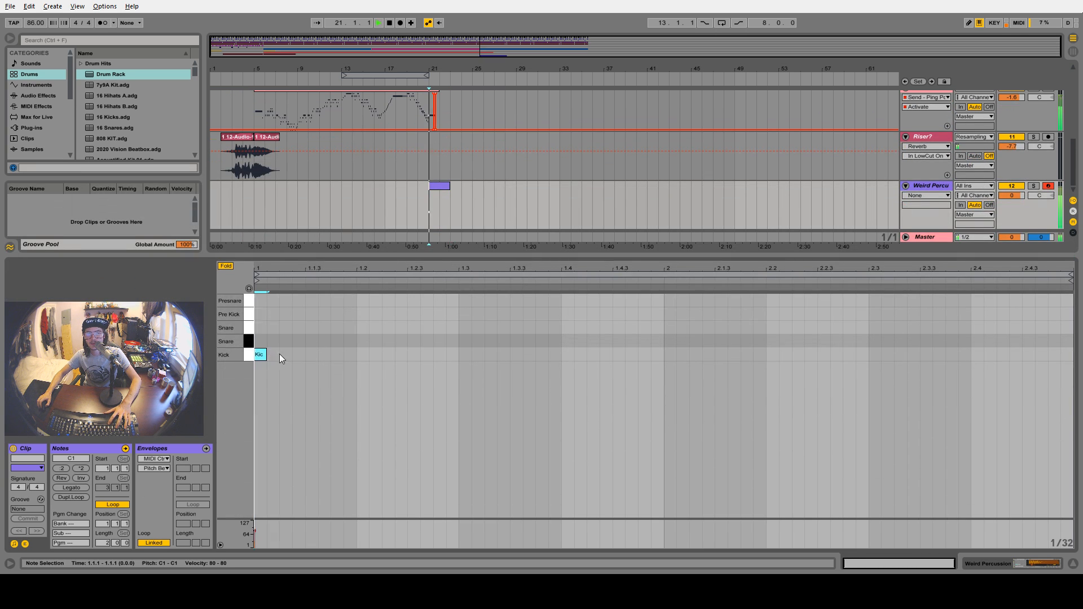
key("space")
double_click(361, 343)
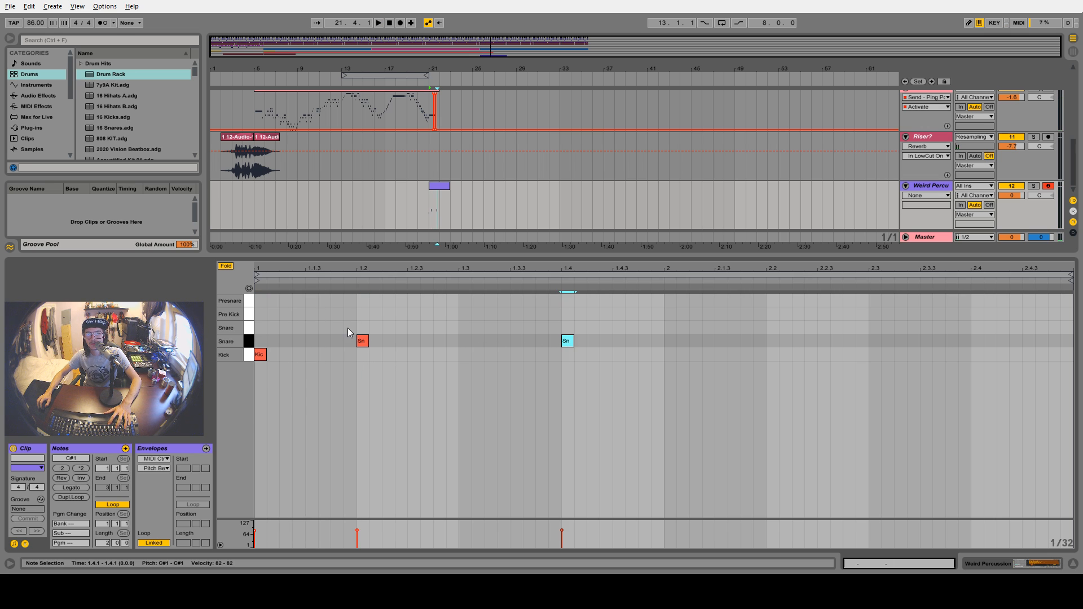
Add a Presnare note a 1/32 before each of the two C#1 Snare notes and a Kick note at 2.1.1
double_click(349, 301)
key("space")
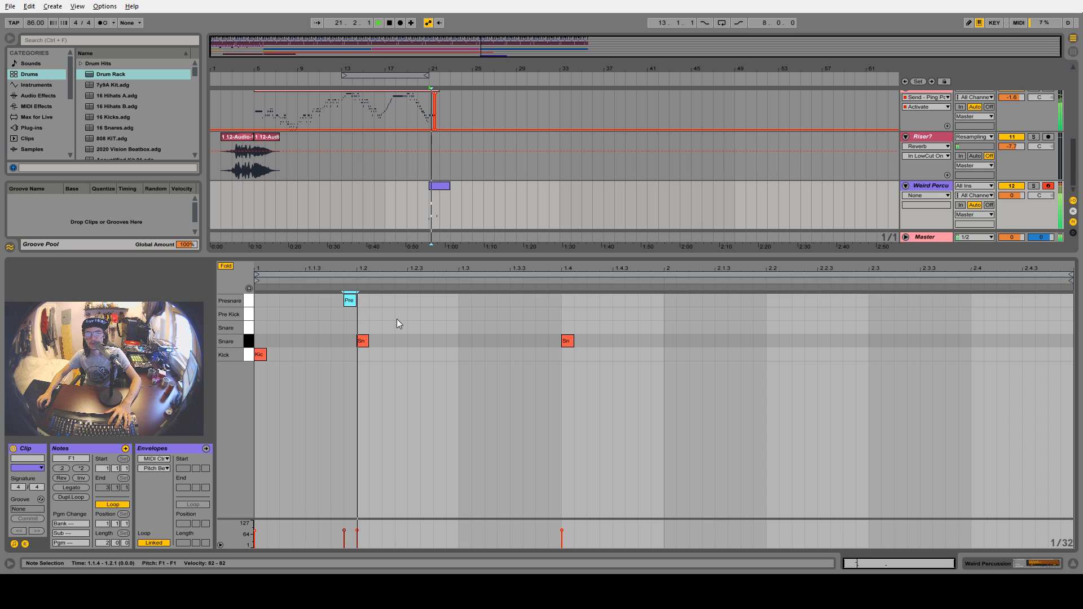
double_click(554, 300)
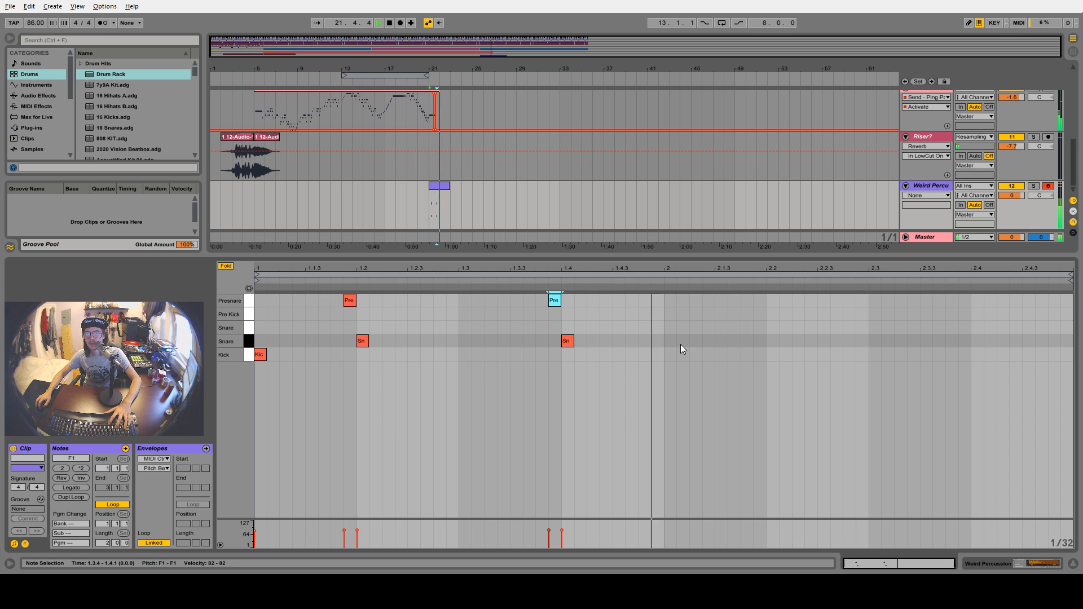
key("space")
left_click(666, 359)
double_click(667, 355)
key("space")
Add a Glue Compressor after the Weird Percussion Drum Rack and lower its threshold to about -16.5 dB
double_click(927, 185)
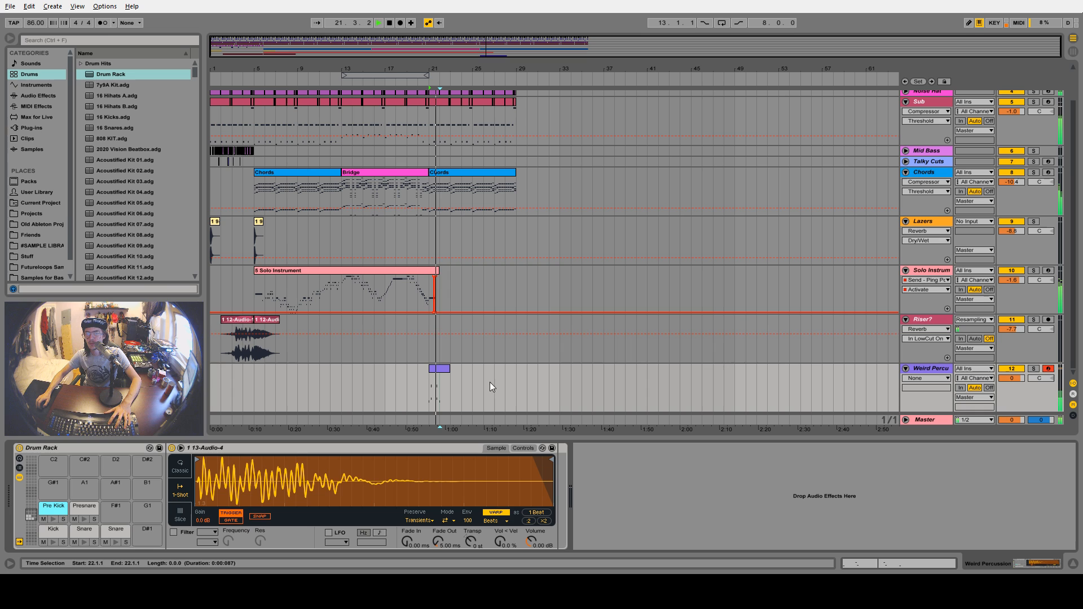
left_click(37, 95)
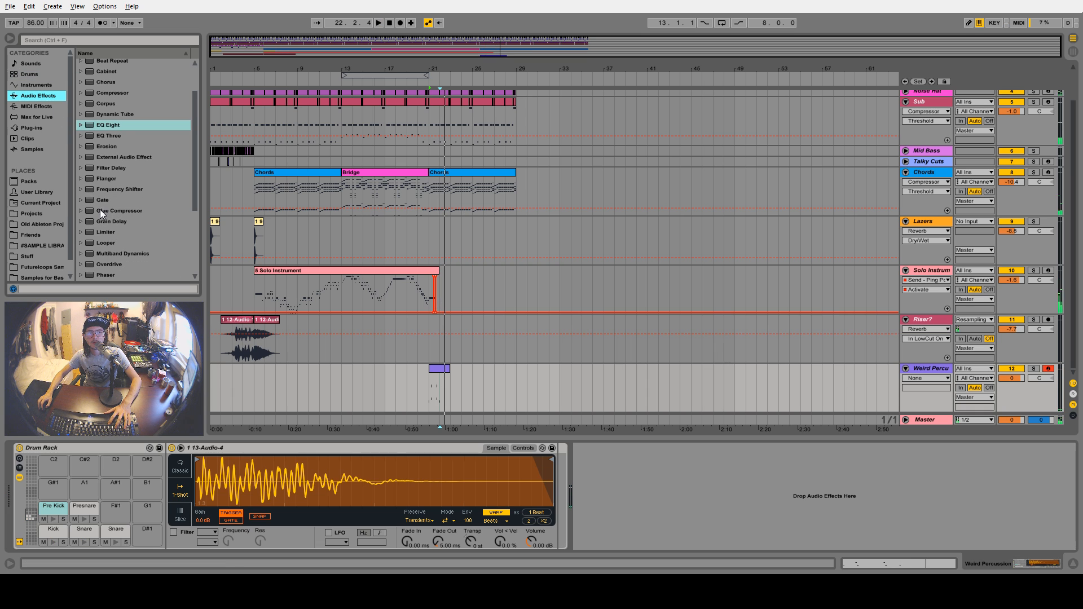
left_click_drag(100, 210, 604, 486)
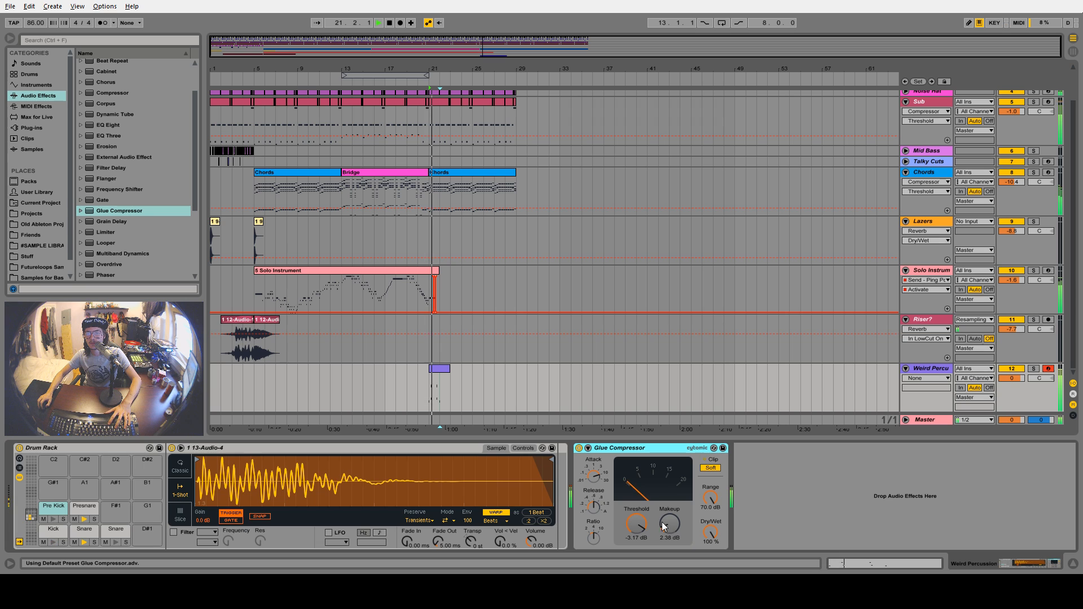
left_click_drag(636, 524, 636, 550)
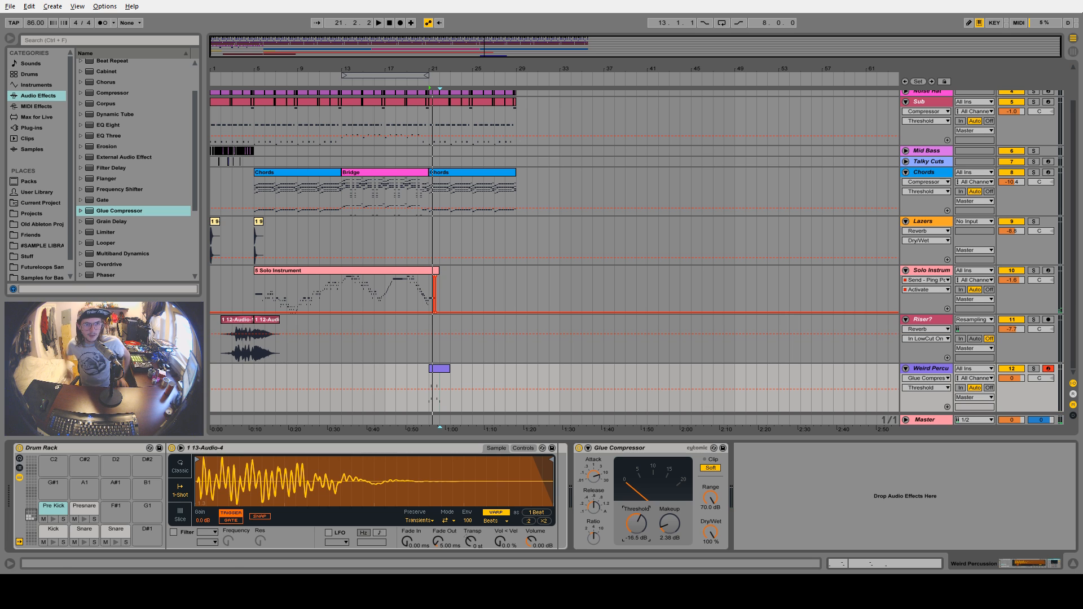
Insert iZotope Ozone 5 Imager before the Glue Compressor, enable Stereoize and raise the band 2, 3 and 4 widths to 100%
left_click(34, 127)
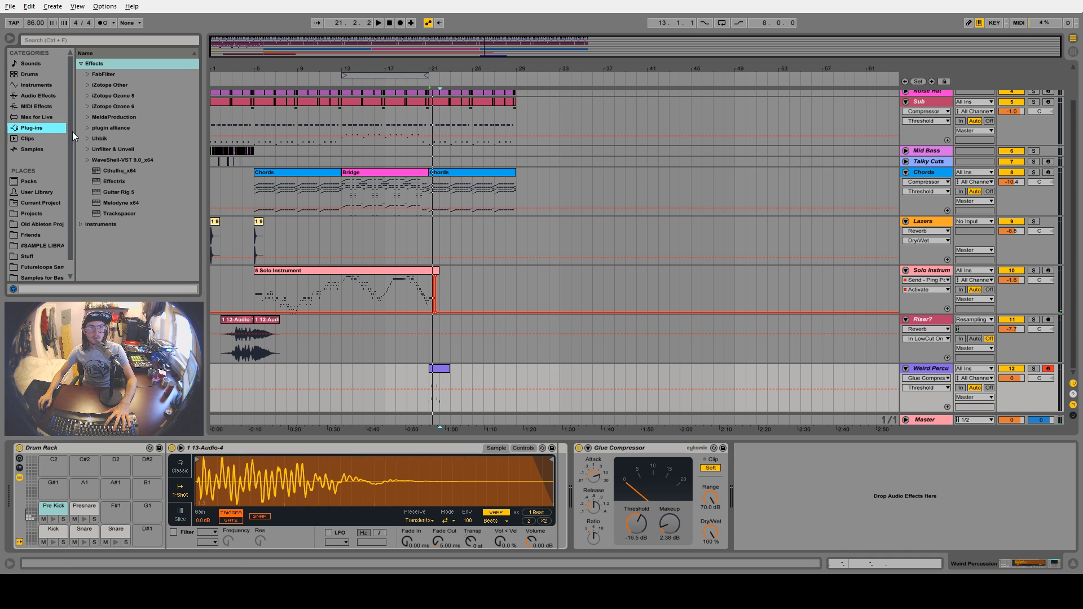
left_click(97, 98)
left_click_drag(129, 164, 588, 470)
left_click(336, 299)
left_click_drag(379, 224, 379, 181)
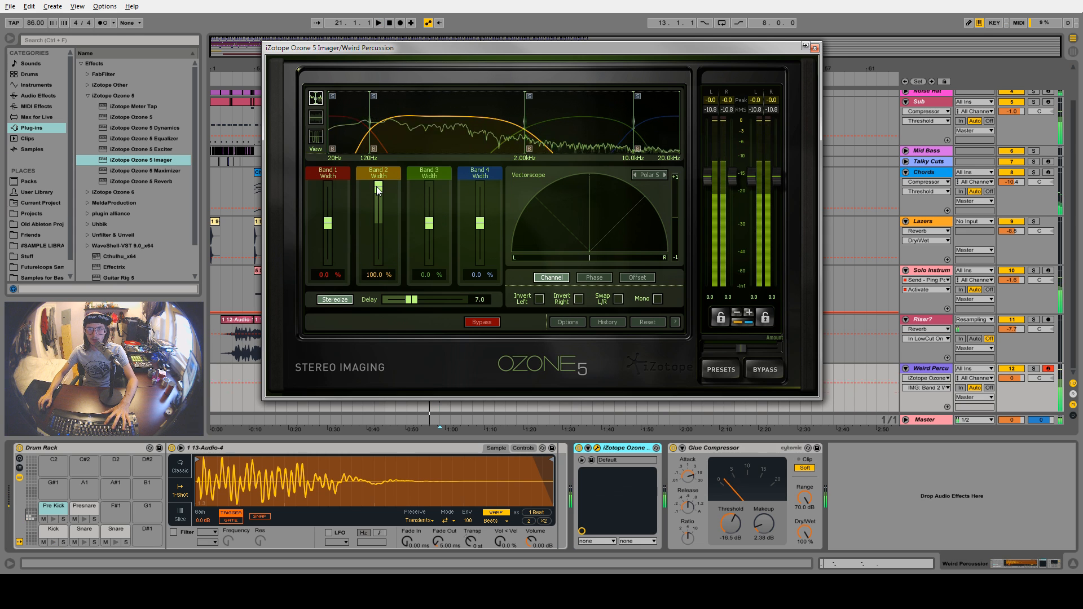
left_click_drag(429, 224, 430, 182)
left_click_drag(480, 223, 486, 144)
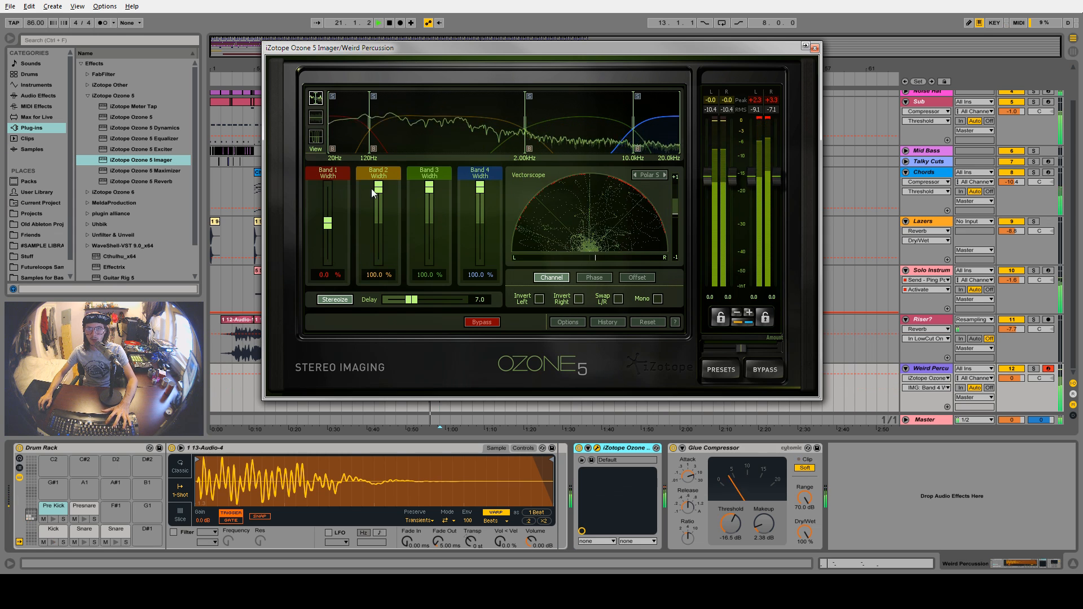
left_click_drag(372, 189, 372, 193)
left_click(812, 48)
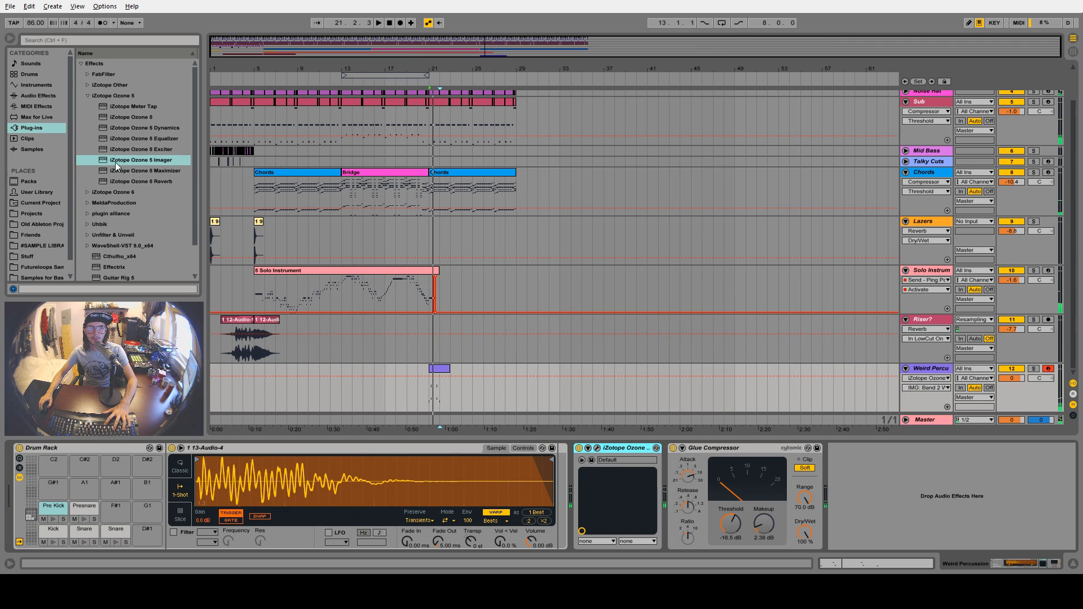
Insert a Ping Pong Delay between the Ozone Imager and the Glue Compressor and lower its Dry/Wet amount
left_click(35, 96)
scroll(97, 215, "down", 4)
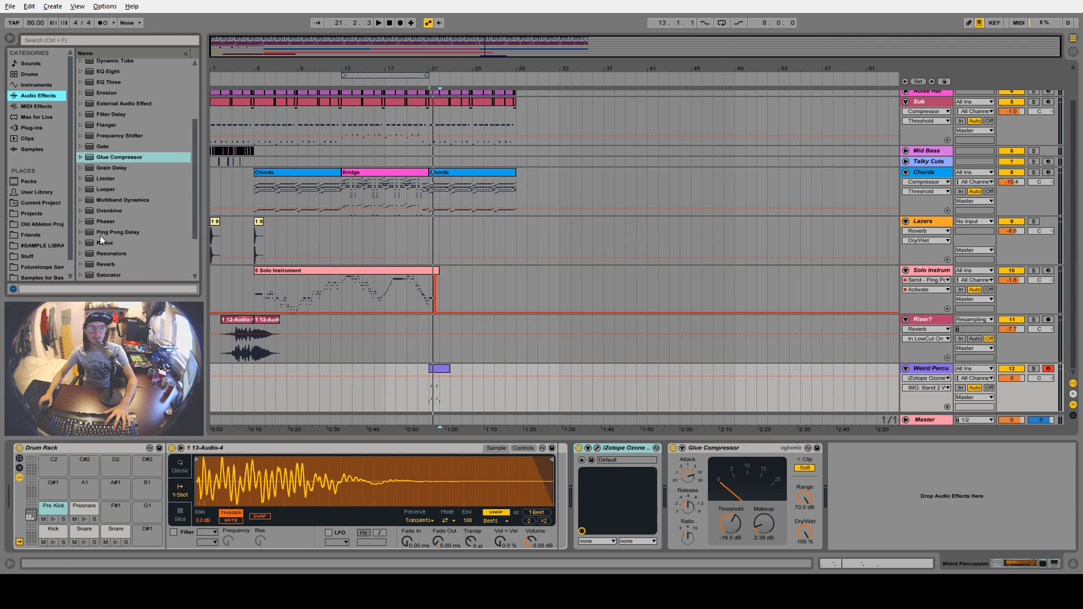
left_click_drag(107, 210, 696, 460)
key("space")
mouse_move(715, 532)
left_mouse_down()
mouse_move(685, 539)
mouse_move(686, 550)
mouse_move(715, 542)
left_mouse_up()
left_click(692, 498)
Add two D1 Snare notes at 1.1.2 and 1.1.3 between the first Kick and Presnare in the Weird Percussion clip
double_click(439, 368)
key("space")
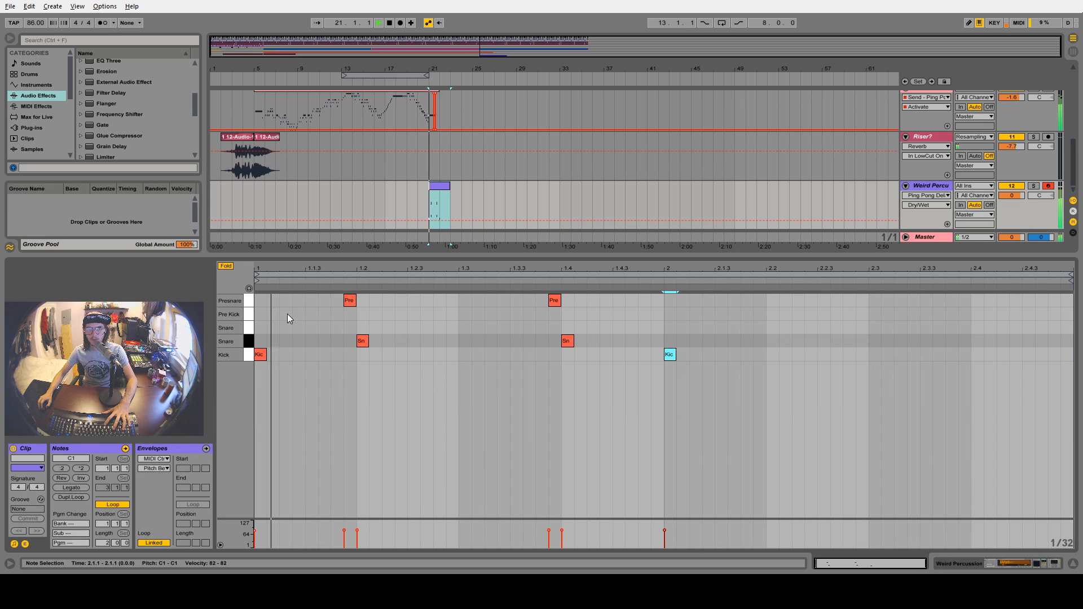
left_click(286, 328)
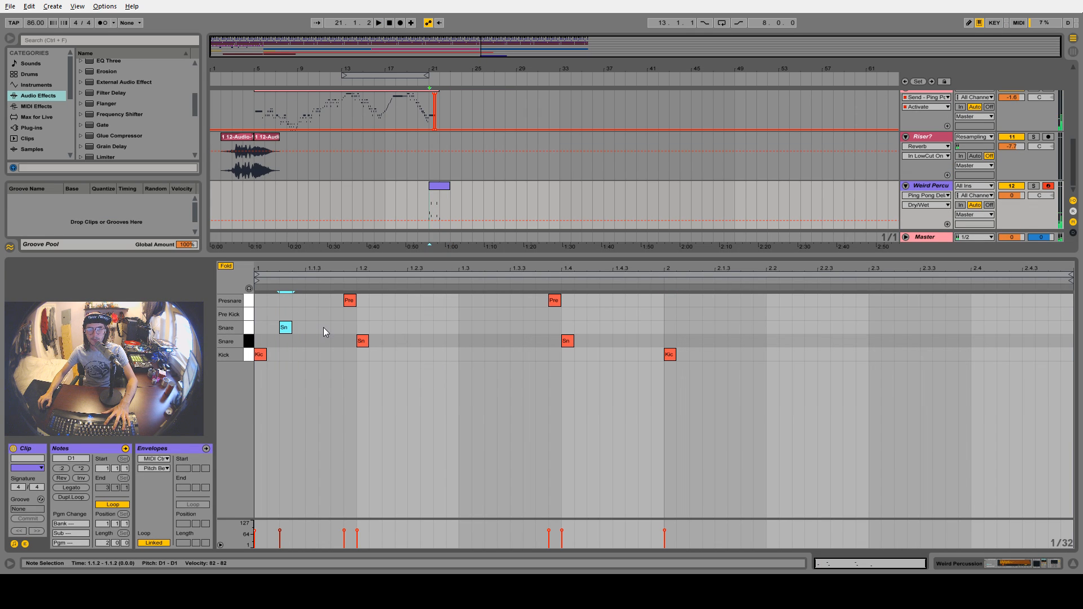
key("space")
key("space")
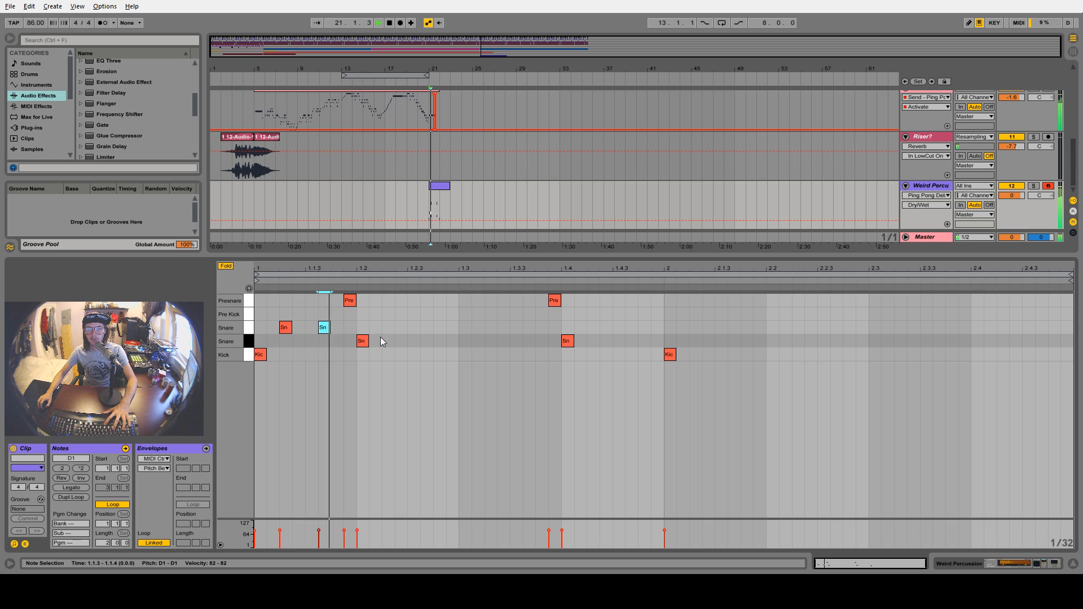
Duplicate the pair of D1 Snare notes so it repeats every two beats across both bars of the clip
left_click_drag(354, 329, 239, 329)
left_click_drag(324, 328, 251, 328)
key("ctrl+d")
key("Right")
key("Right")
key("Right")
key("Right")
key("Right")
key("Right")
key("Right")
key("Right")
key("Right")
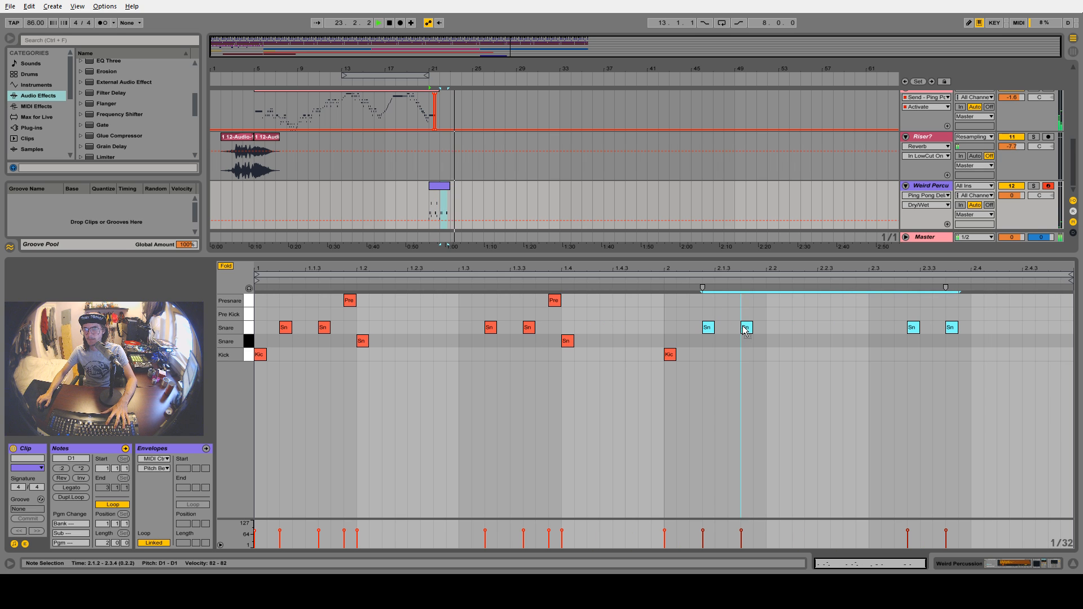
left_click(553, 362)
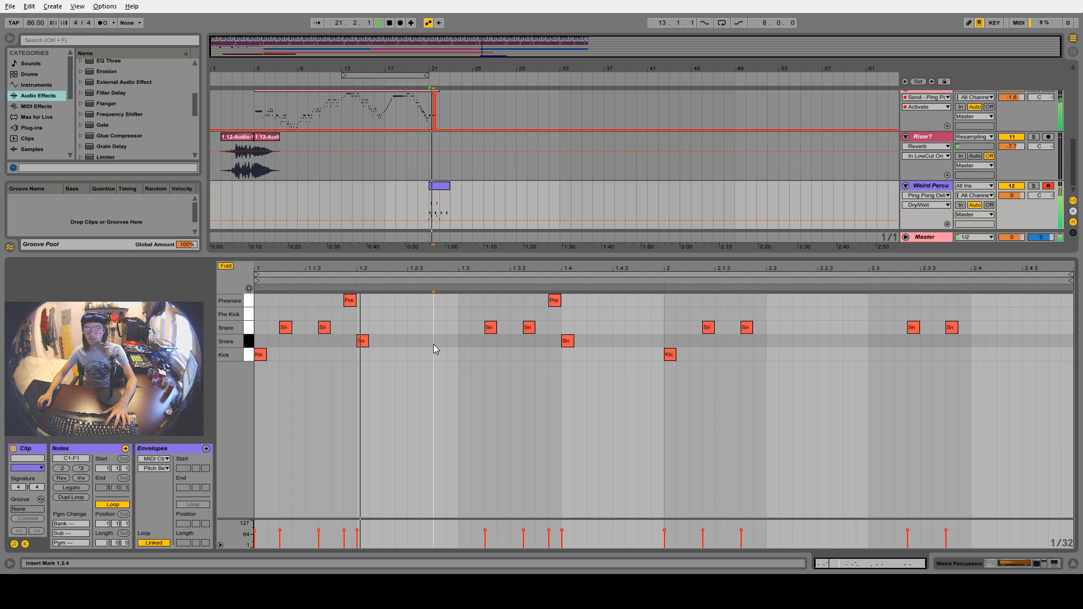
Add Pre Kick notes at 1.2.4 and 2.2.4 and a Kick note at 1.3.1
double_click(441, 315)
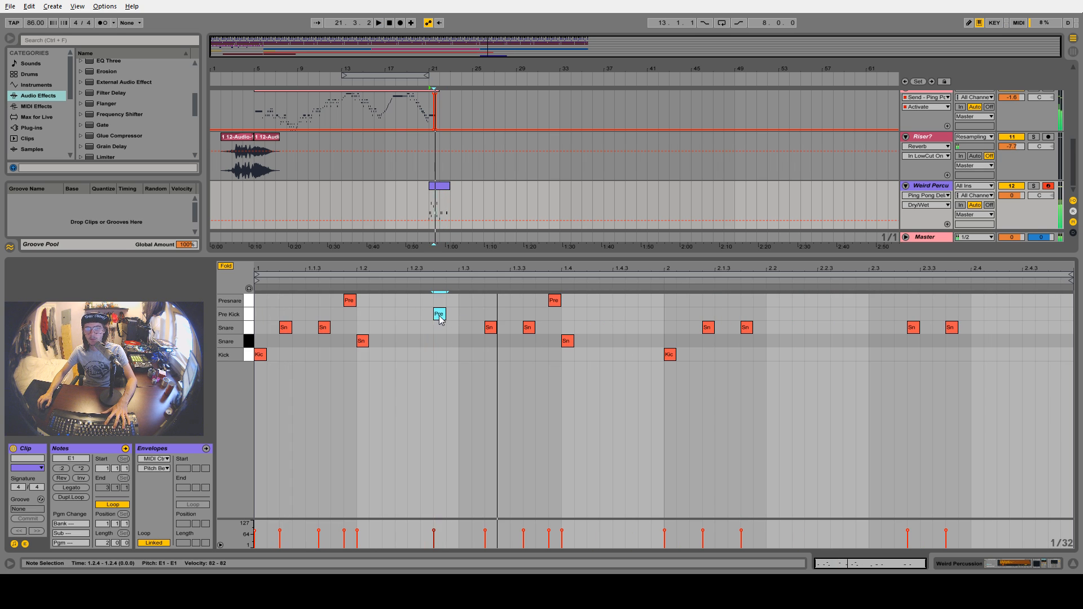
double_click(464, 355)
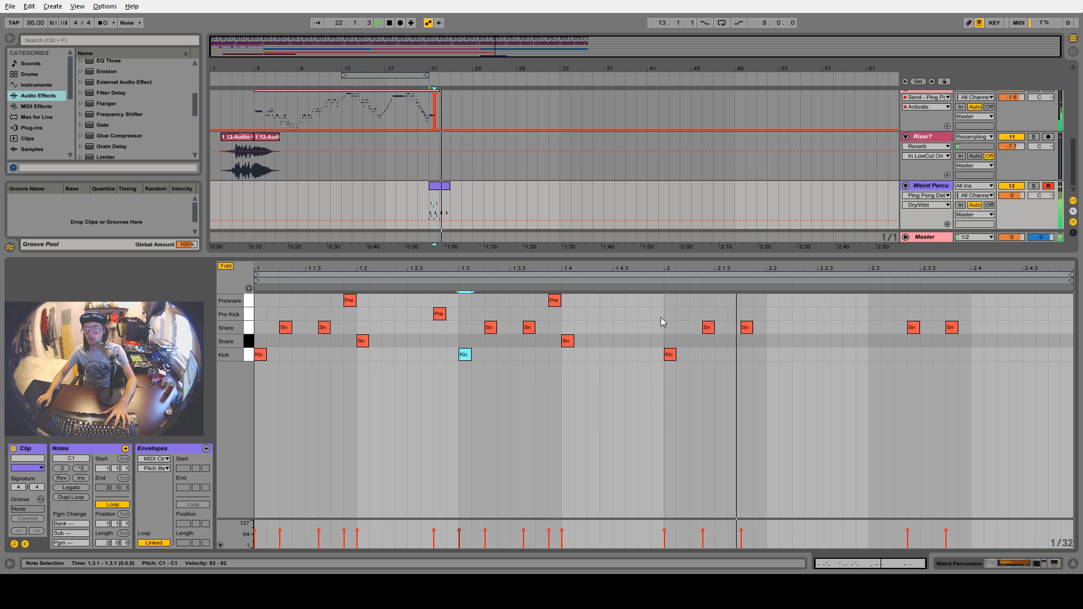
double_click(848, 313)
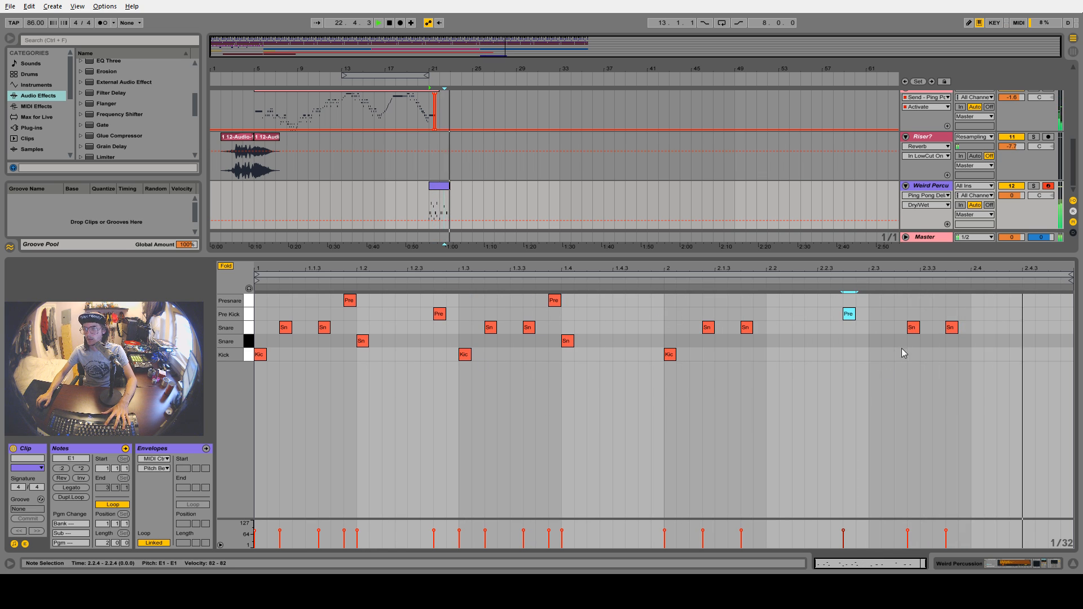
Add a C#1 Snare note at 2.4.1 with a Presnare note a 1/32 before it
double_click(974, 341)
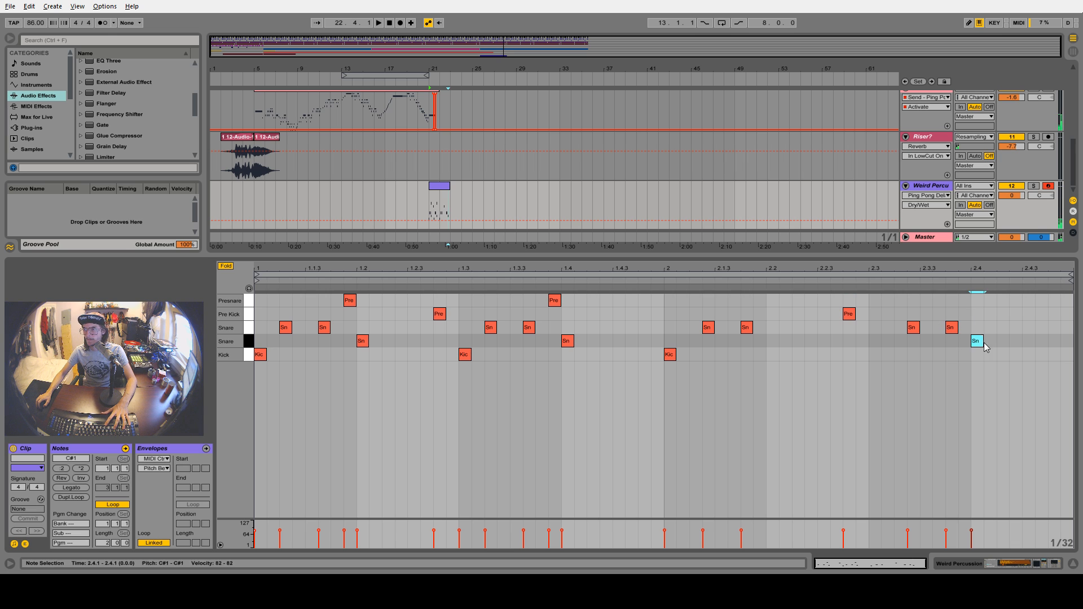
double_click(963, 300)
key("space")
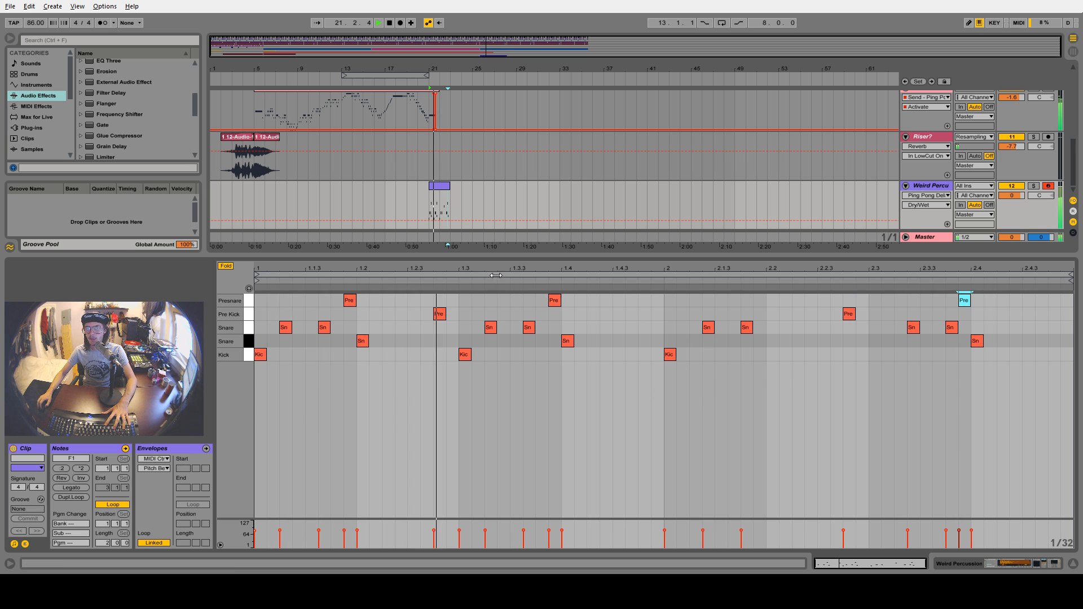
Delete the Pre Kick note at 1.2.4 and solo the Weird Percussion track to audition the clip
double_click(439, 315)
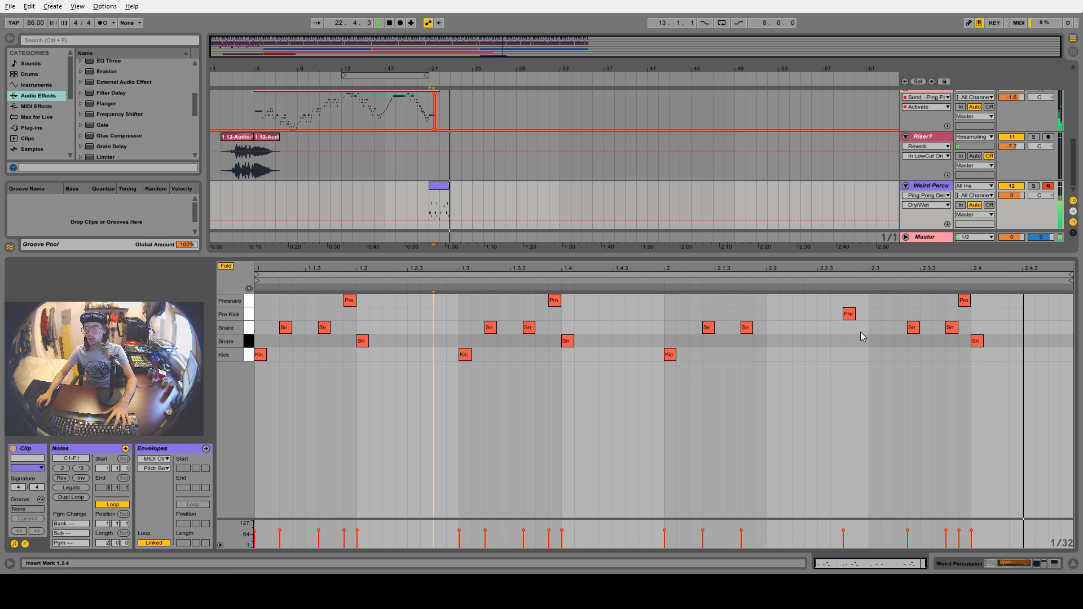
key("space")
left_click(443, 187)
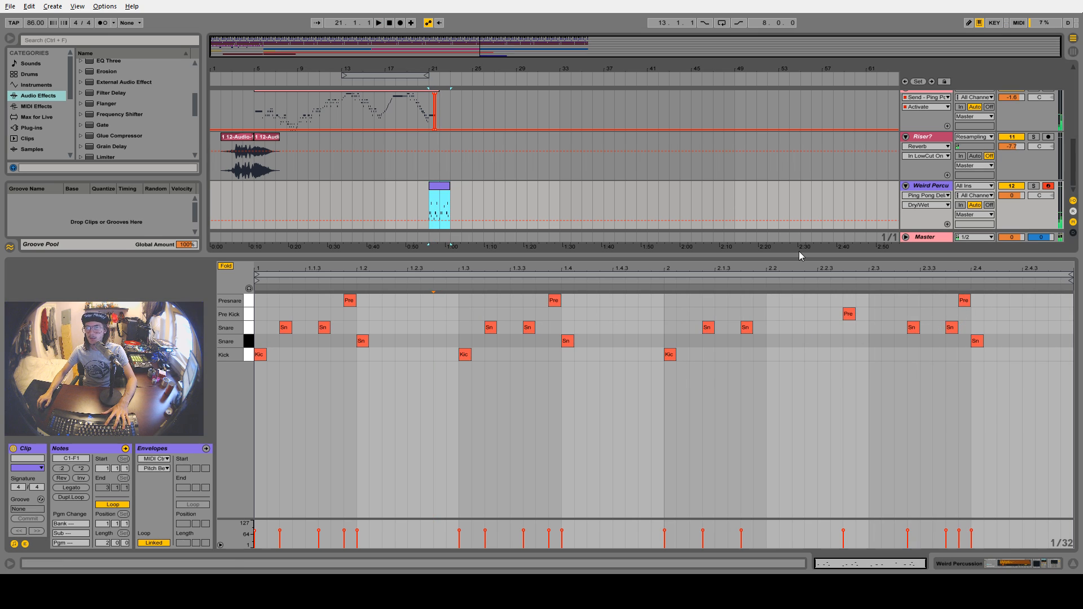
left_click(1033, 186)
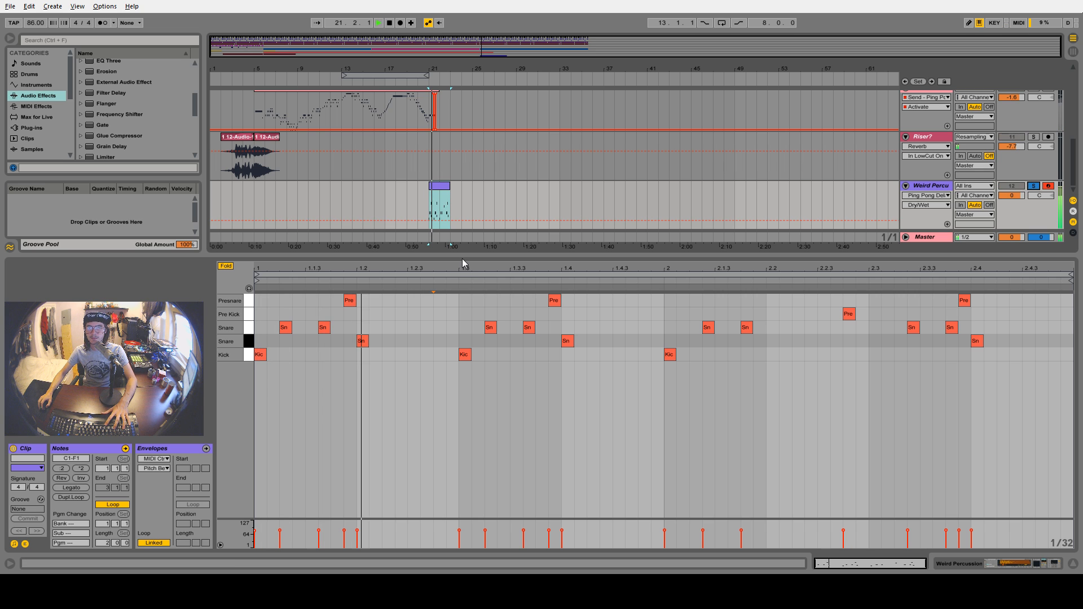
left_click_drag(462, 258, 444, 446)
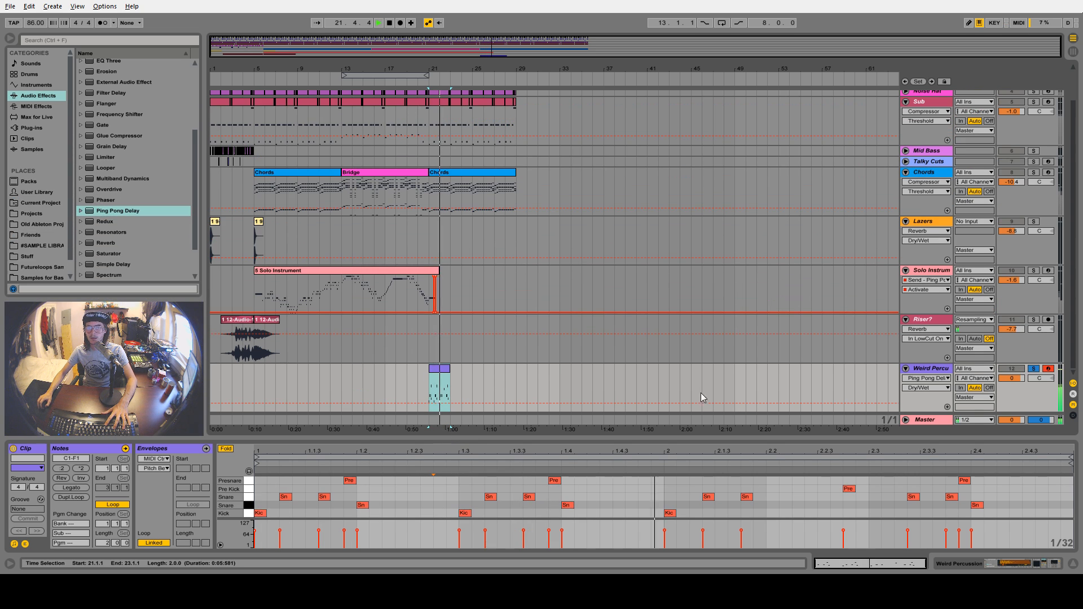
left_click_drag(537, 441, 540, 287)
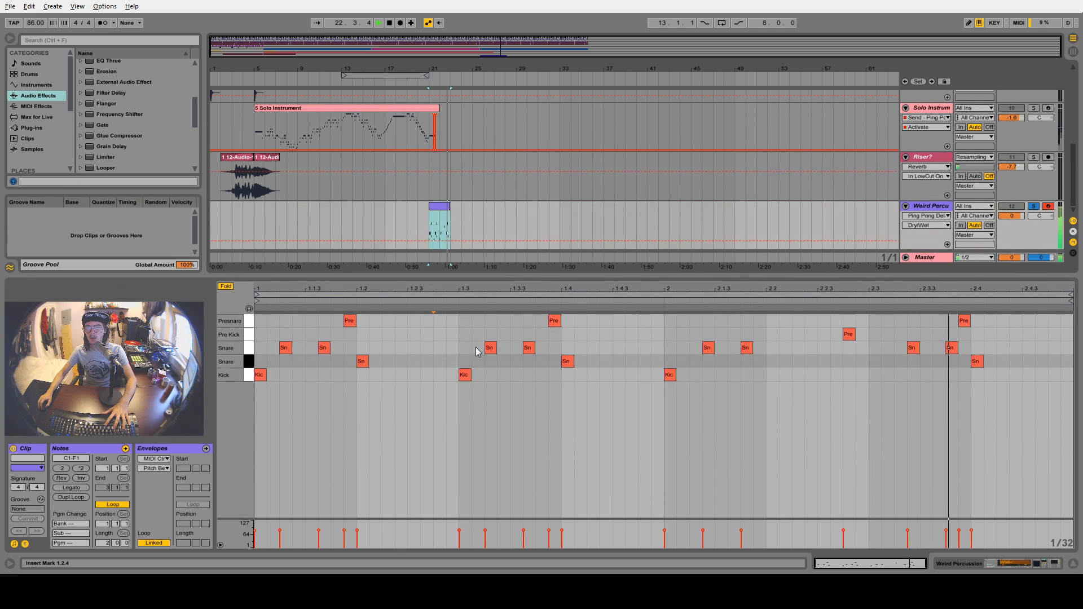
Move the pair of D1 Snare notes after the Kick at 1.3.1 a 1/32 later
mouse_move(364, 362)
left_mouse_down()
mouse_move(415, 362)
mouse_move(365, 364)
left_mouse_up()
key("space")
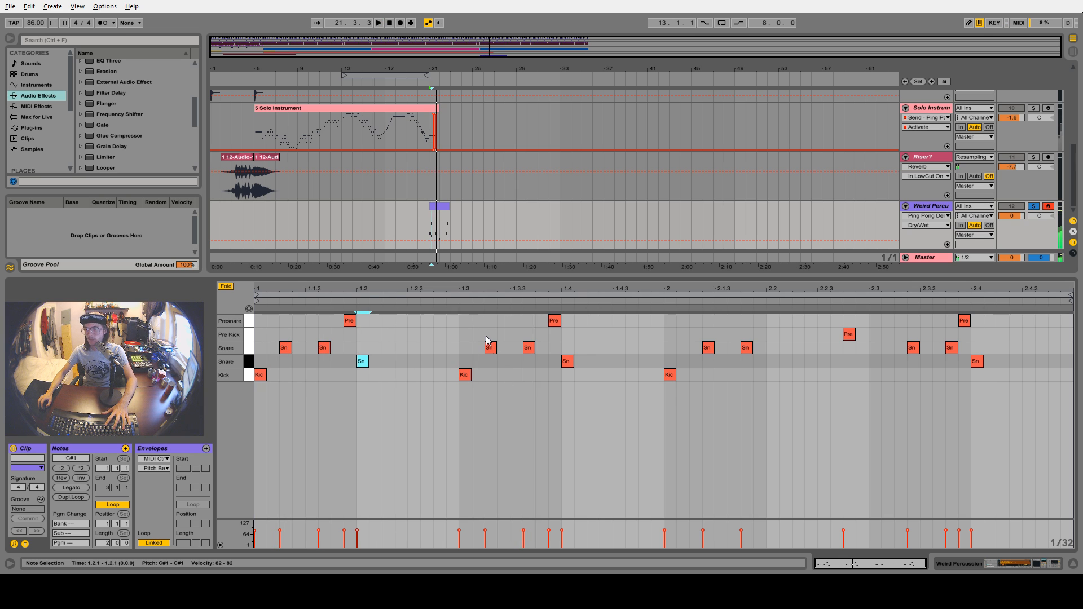
left_click_drag(485, 337, 540, 349)
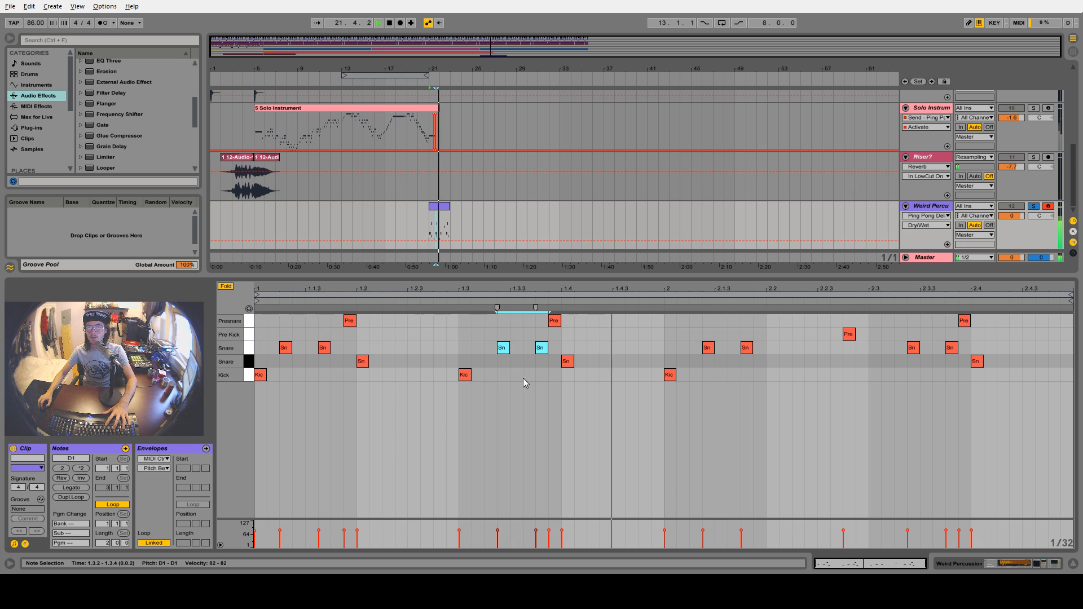
Move the pair of D1 Snare notes after the Kick at 2.1.1 a 1/32 earlier
left_click_drag(694, 317, 757, 374)
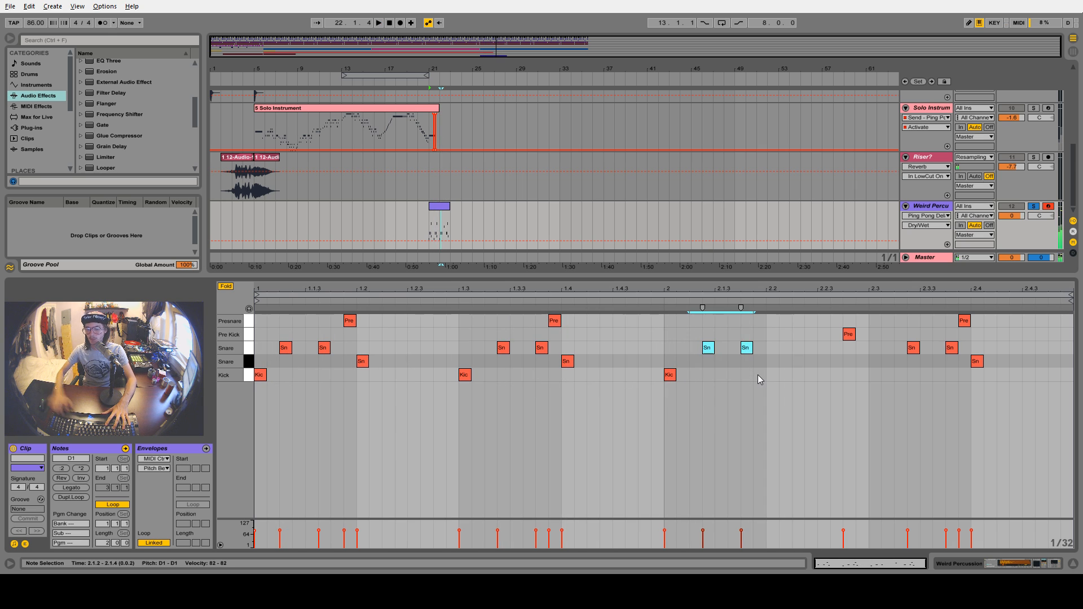
key("Left")
key("space")
left_click_drag(900, 334, 961, 364)
left_click(921, 395)
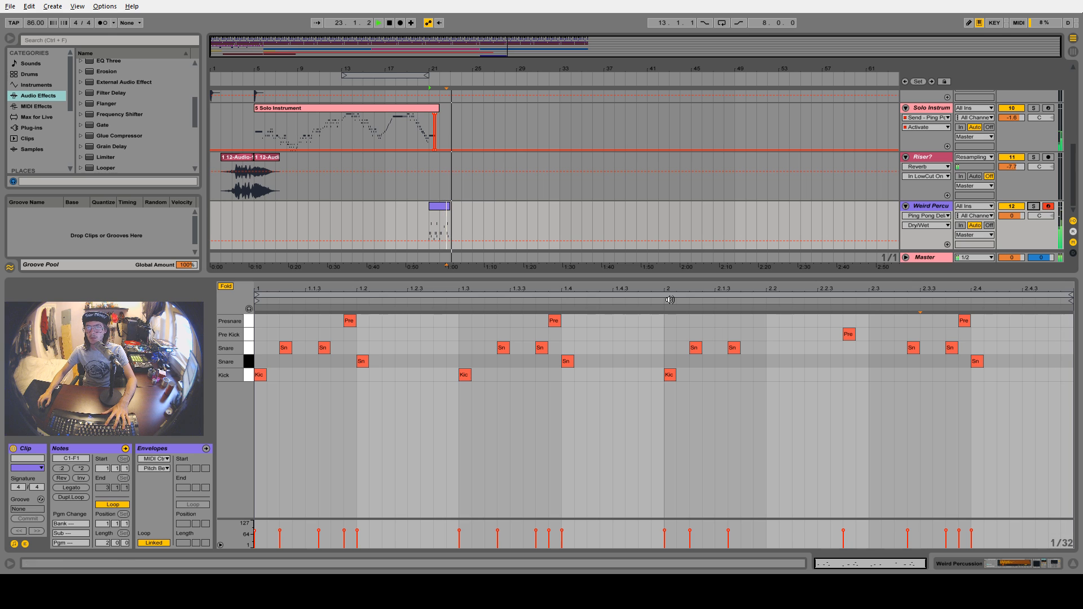
Stop playback and add the Uhbik-G GRAINS plug-in to the Weird Percussion track between Ping Pong Delay and Glue Compressor
left_click(440, 207)
key("space")
left_click(930, 211)
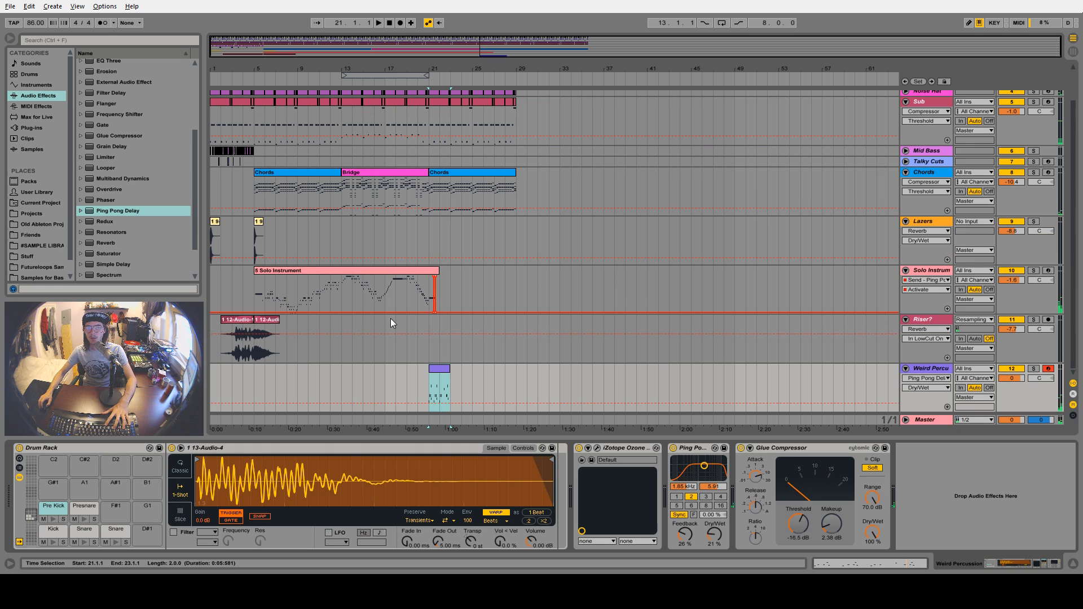
left_click(38, 127)
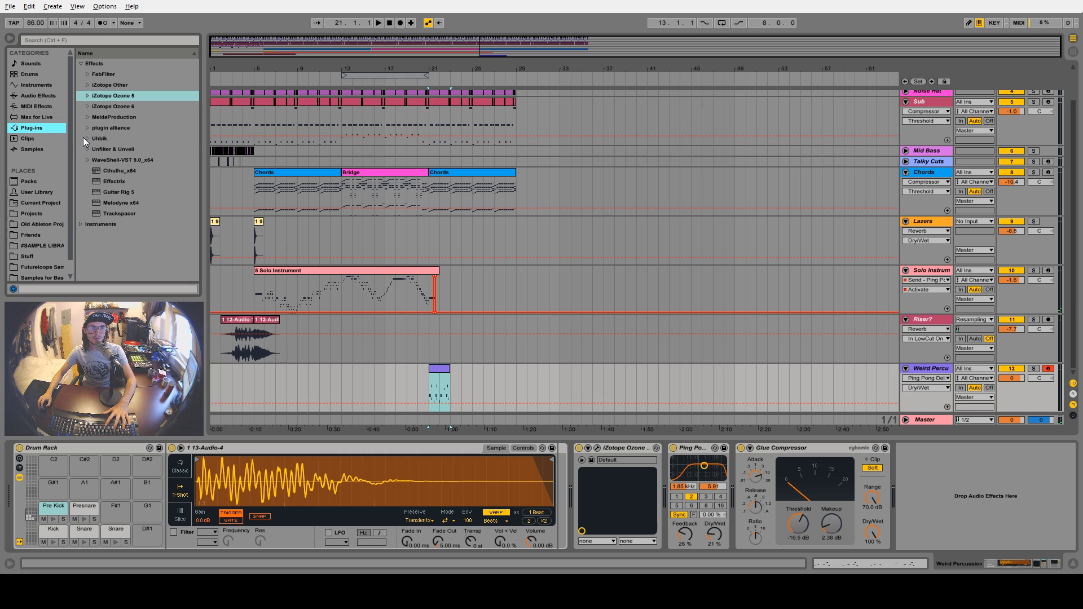
left_click(83, 138)
left_click(87, 139)
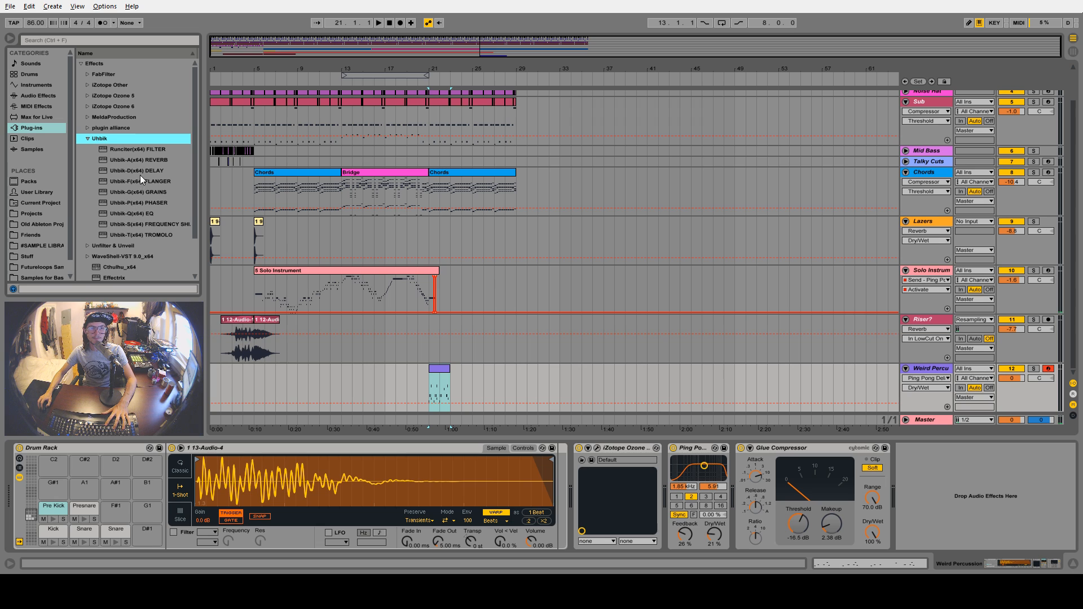
left_click_drag(138, 192, 935, 479)
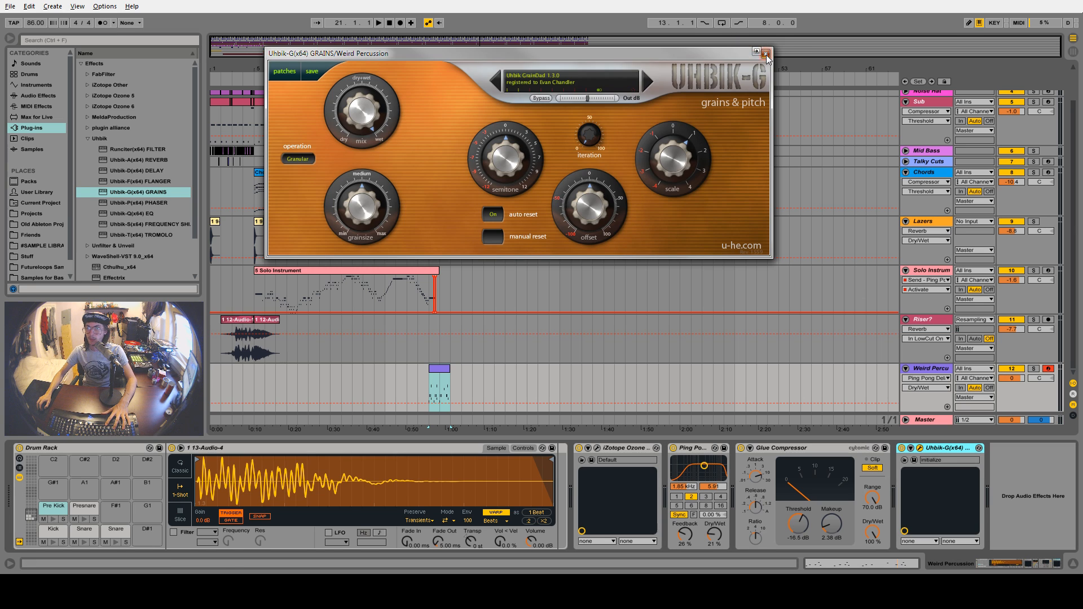
left_click(766, 55)
left_click_drag(852, 456, 988, 474)
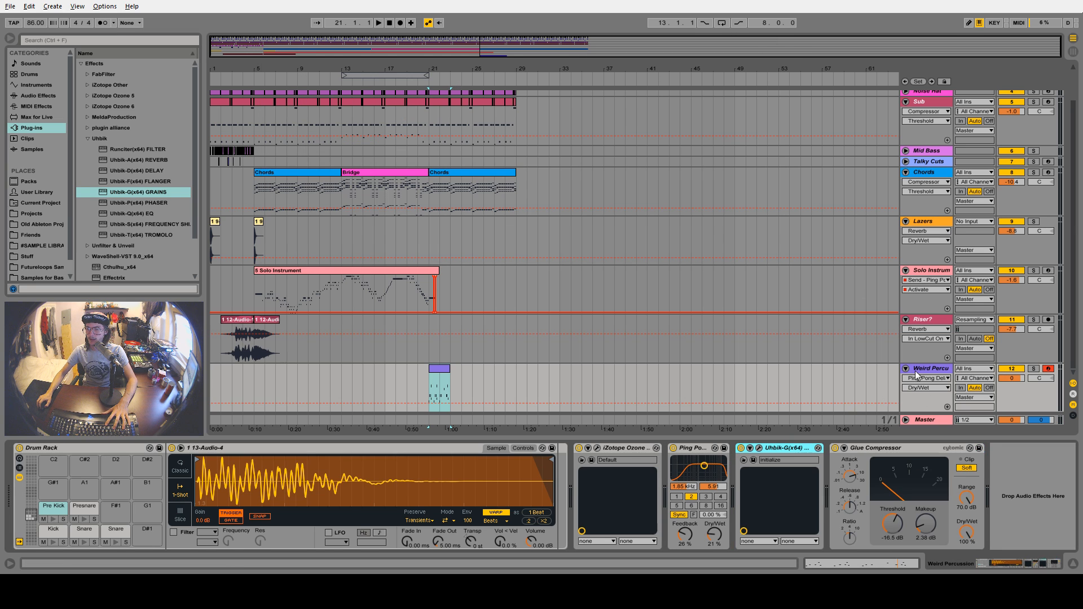
Insert an audio track below Weird Percussion with Resampling as its input, arm it for recording and solo Weird Percussion
left_click(922, 370)
key("ctrl+t")
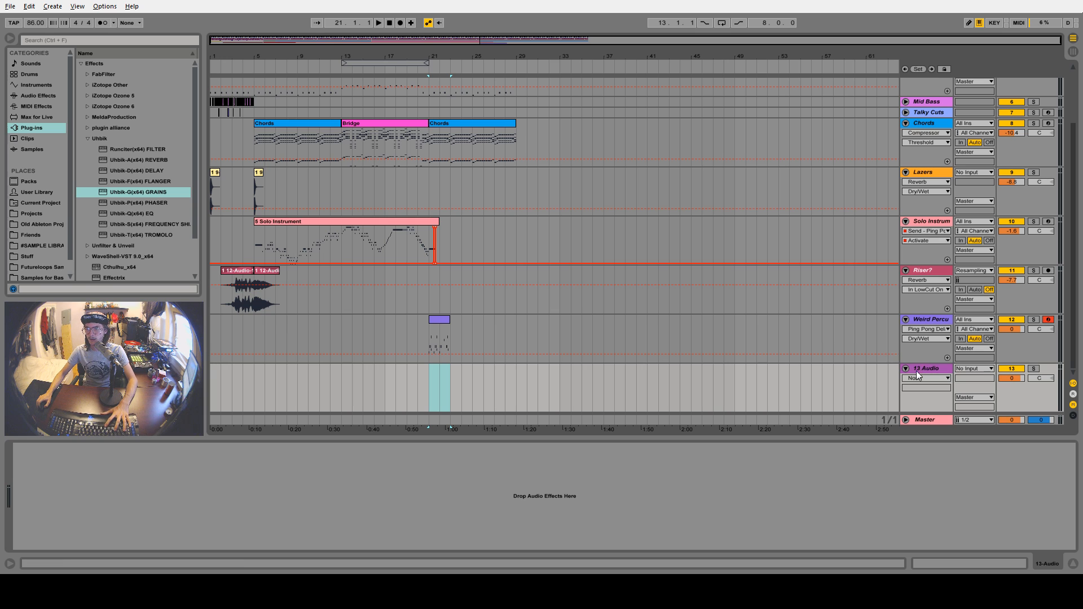
left_click(985, 369)
left_click(991, 424)
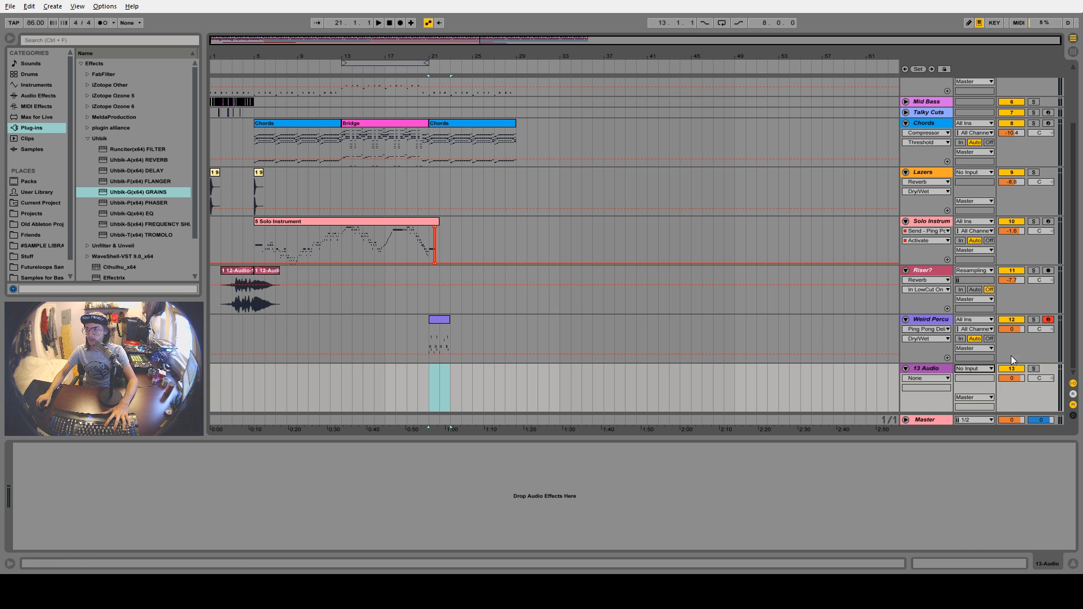
left_click(1034, 320)
left_click(423, 388)
key("space")
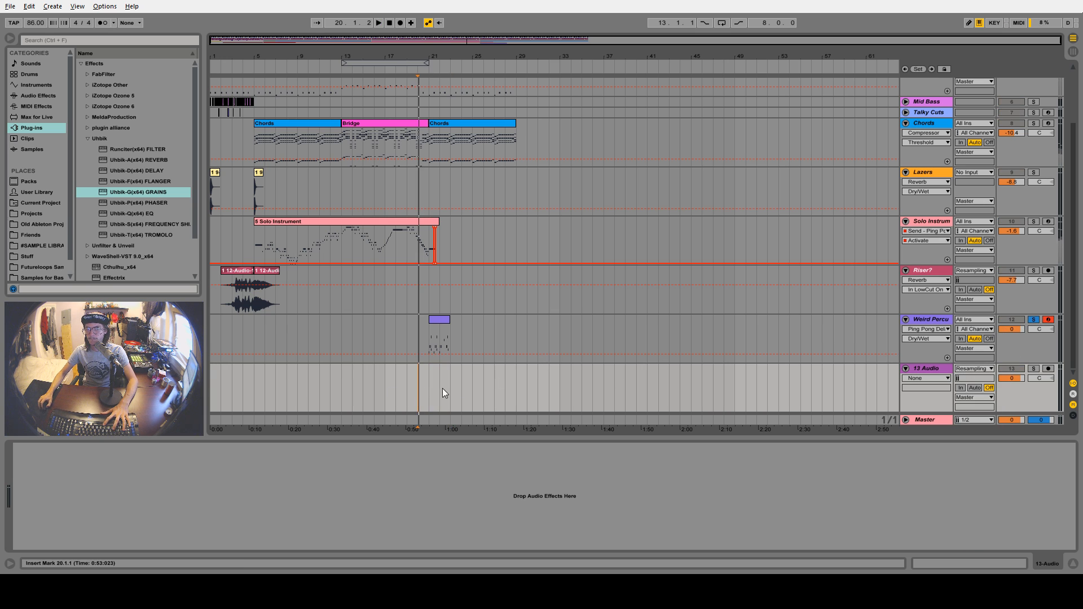
left_click(979, 360)
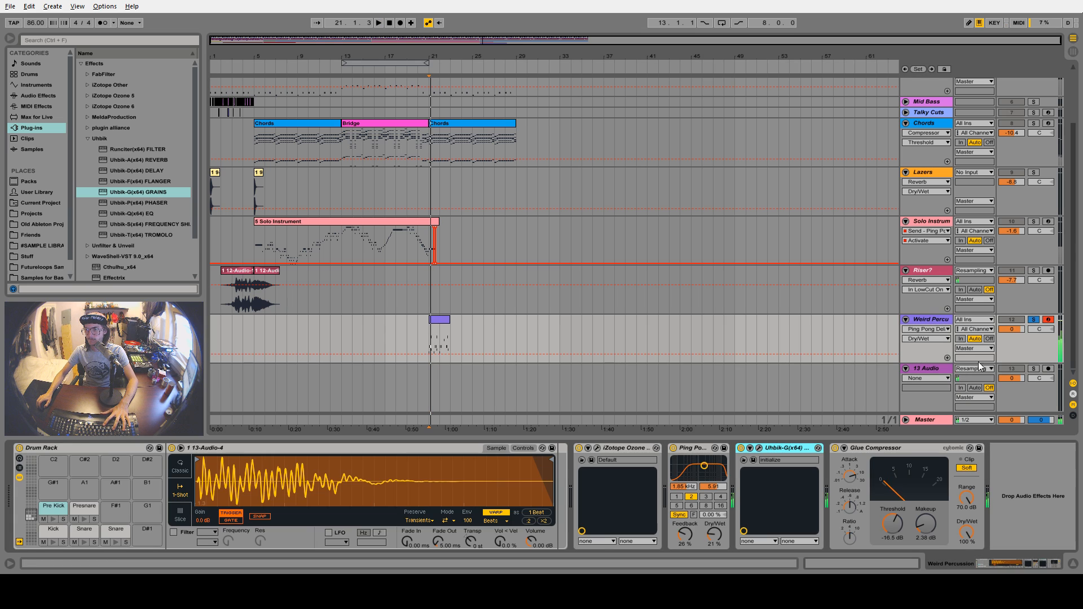
left_click(1048, 369)
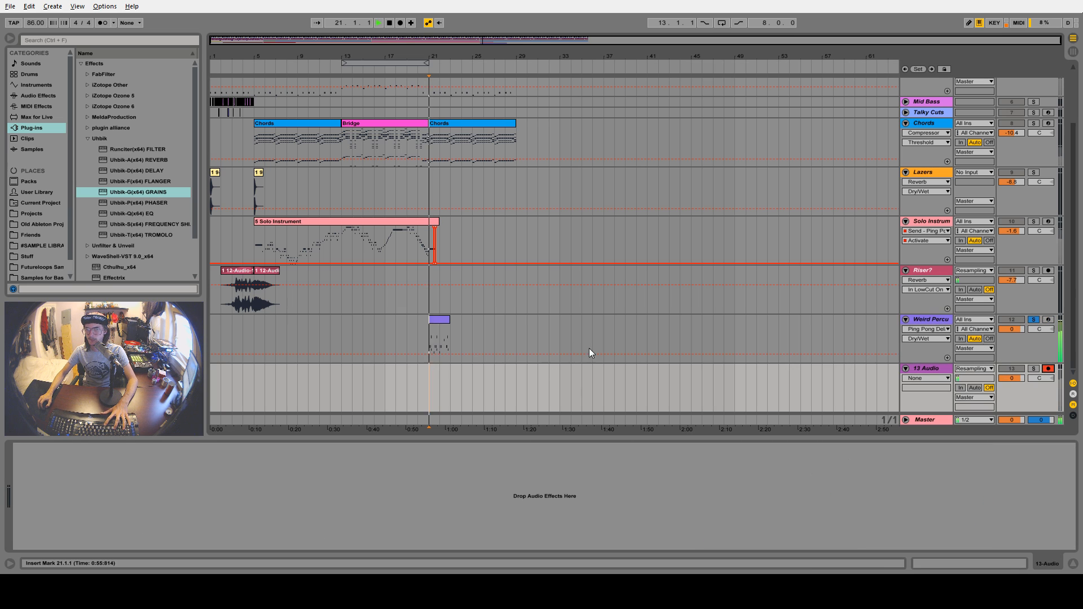
Record a resampling take from bar 21 to 23 while stepping through the Uhbik-G presets up to phachor
left_click(931, 319)
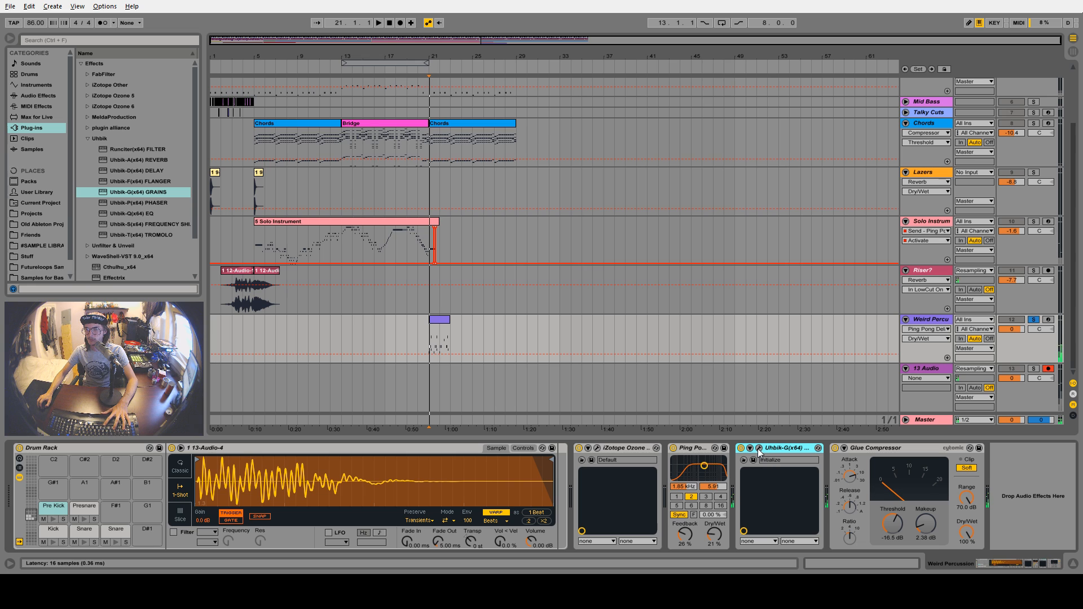
left_click(758, 448)
left_click(400, 23)
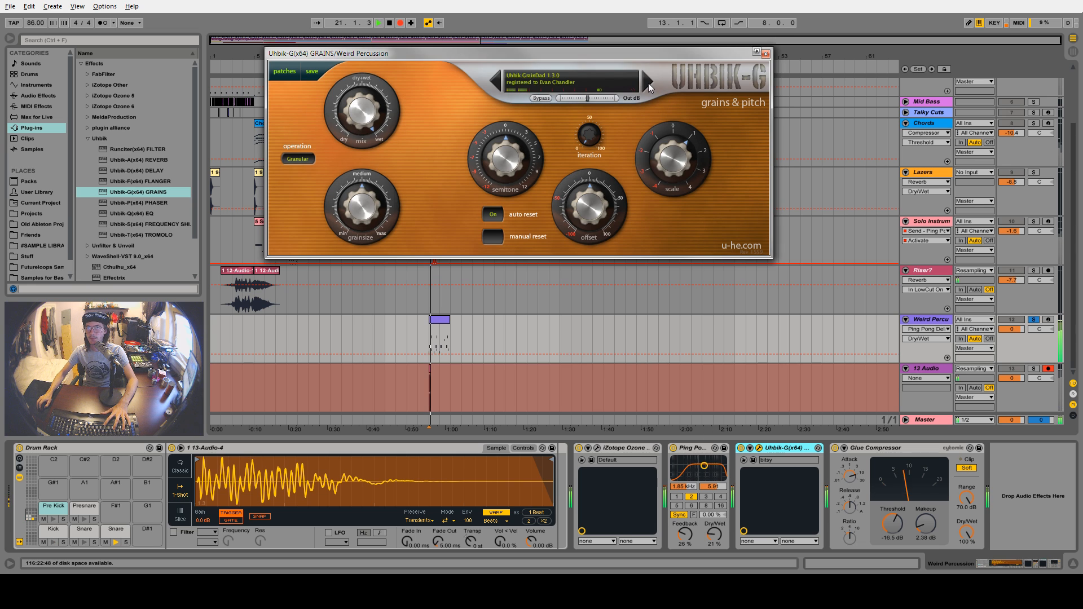
left_click(647, 82)
left_click(649, 83)
left_click(648, 84)
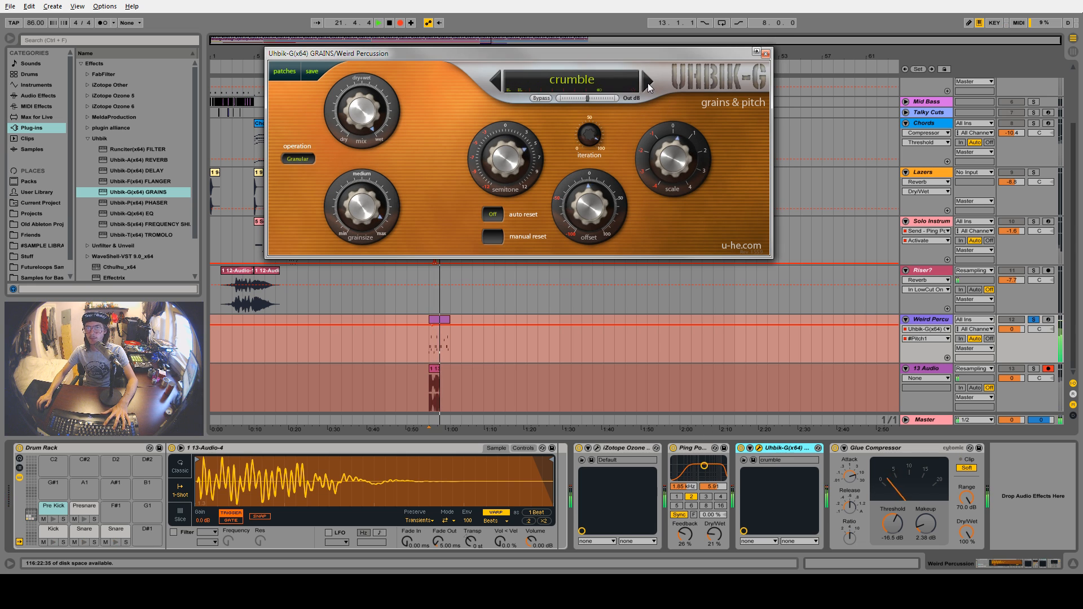
left_click(649, 83)
left_click(648, 83)
left_click(649, 84)
left_click(648, 83)
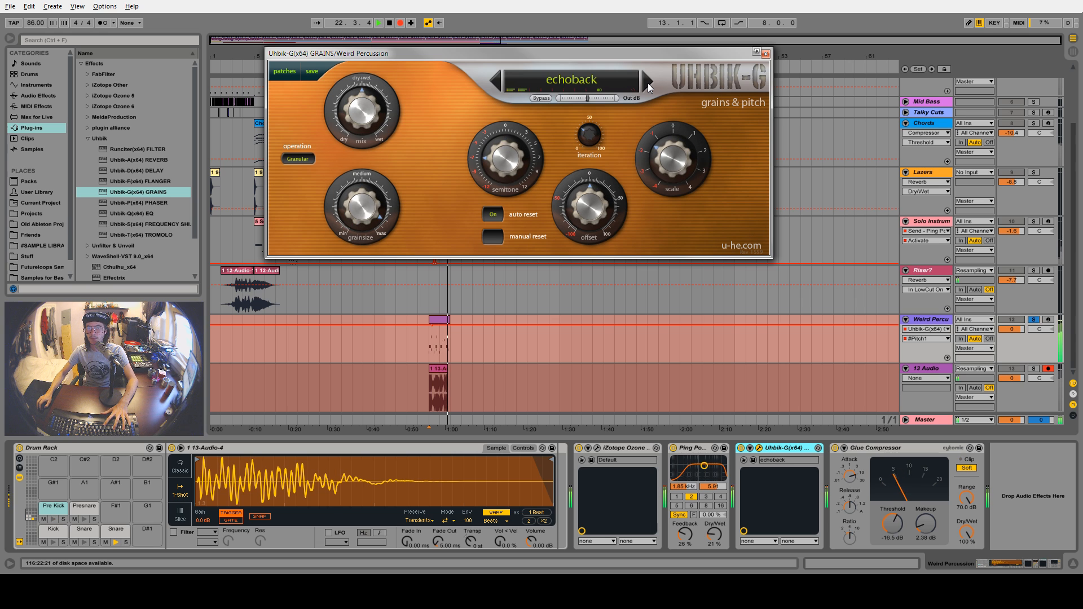
left_click(649, 84)
left_click(648, 84)
left_click(649, 84)
left_click(649, 84)
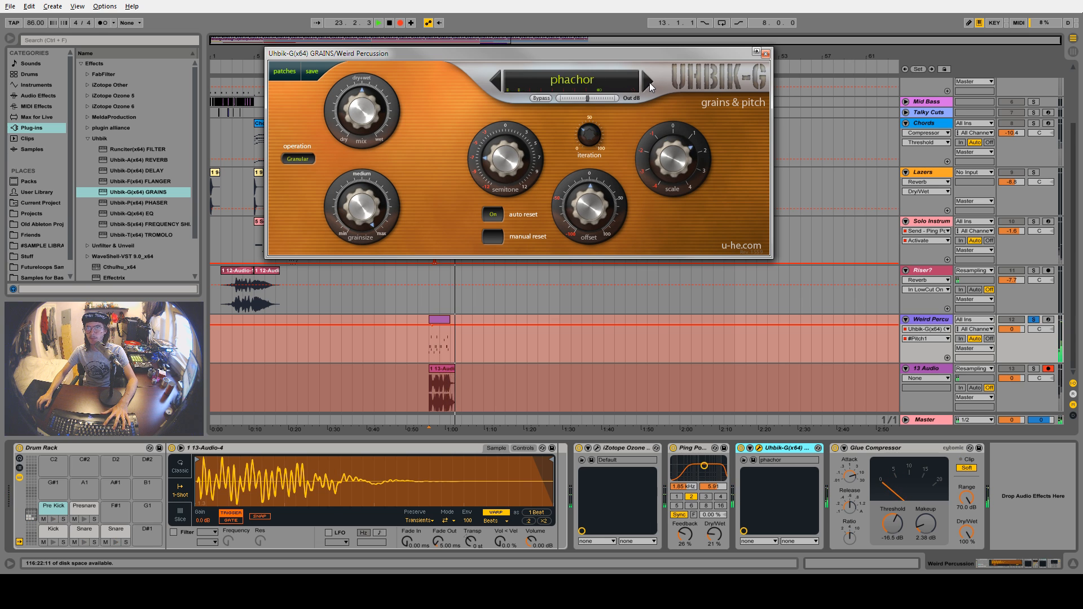
key("space")
left_click(766, 53)
Extend the looping Weird Percussion clip at bar 21 so that it ends at bar 33
double_click(440, 320)
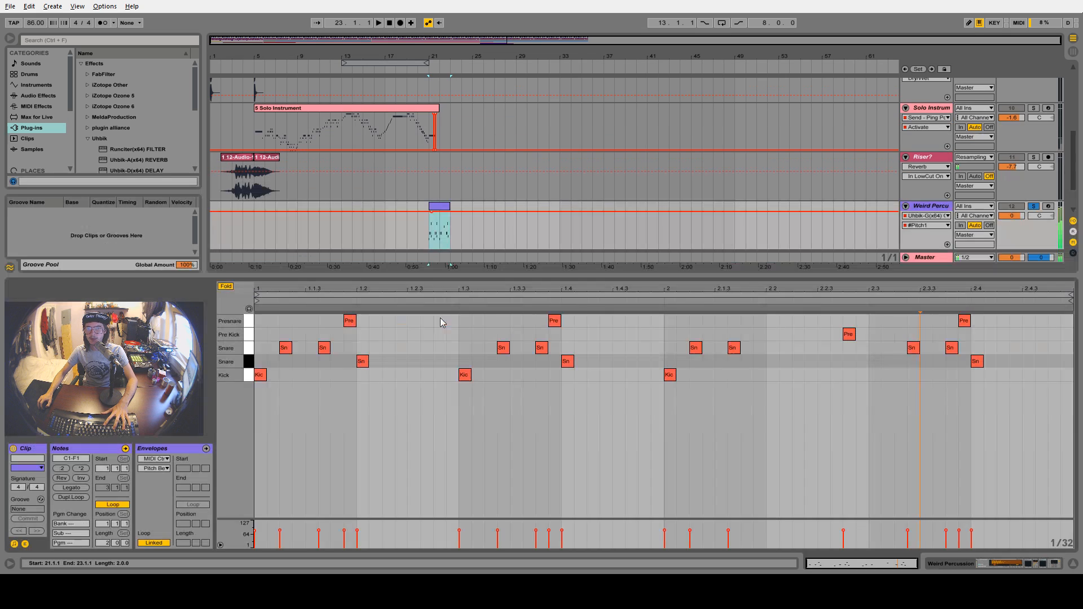
left_click_drag(447, 206, 562, 205)
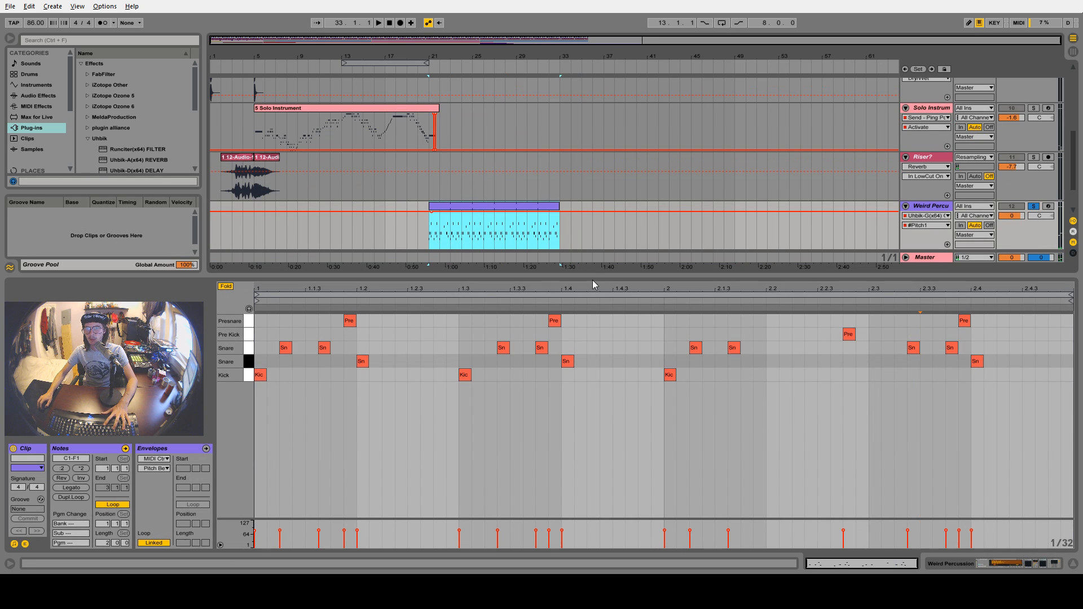
left_click_drag(593, 280, 592, 443)
Record a new resampling take from bar 20 past bar 29 while continually stepping forward through the Uhbik-G presets, ending on window licker
left_click(417, 383)
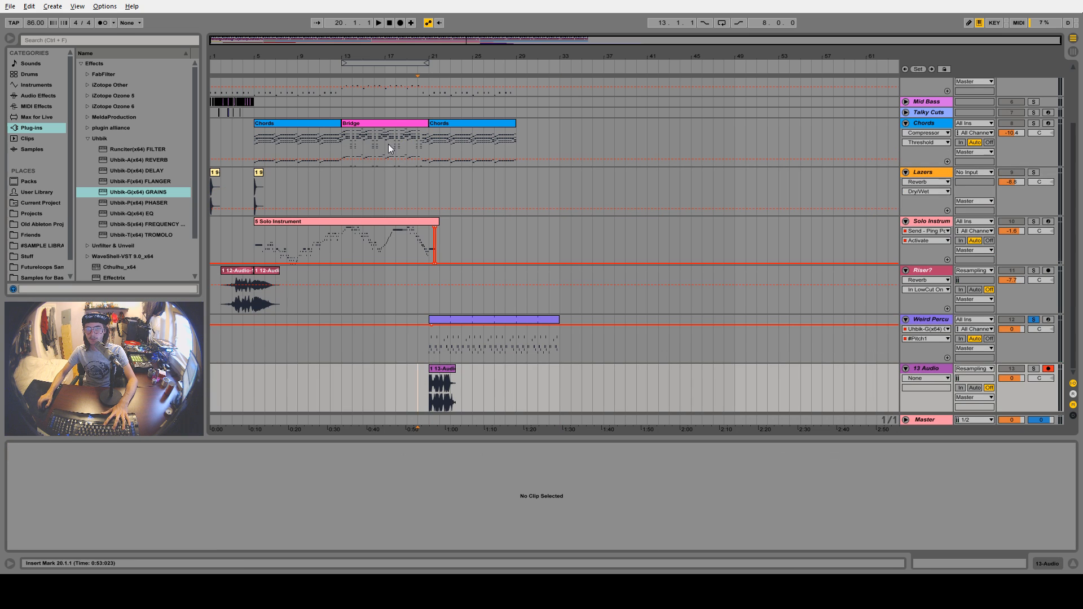
left_click(400, 23)
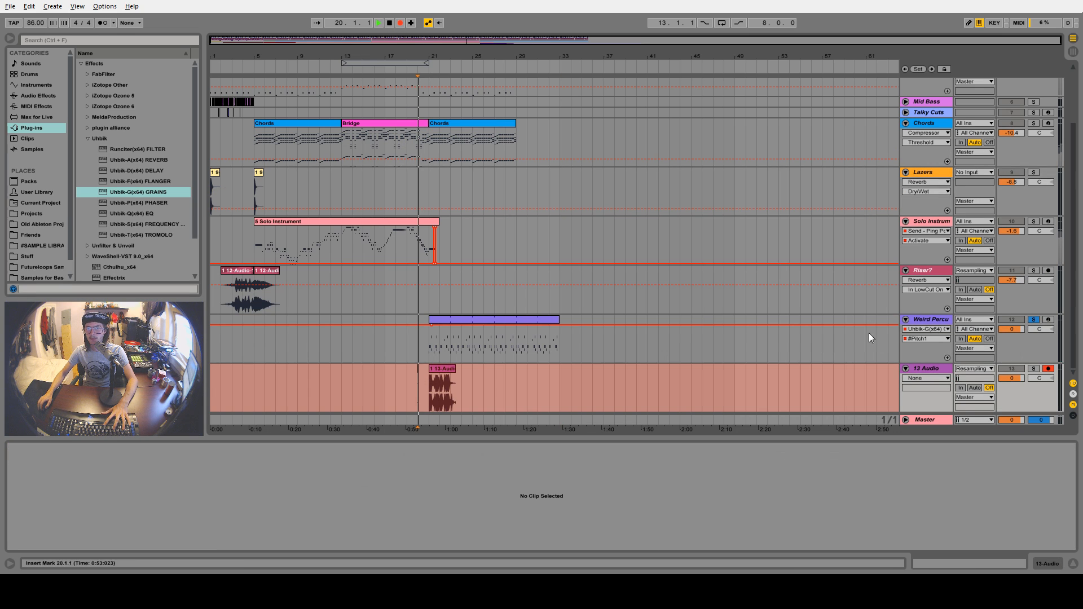
left_click(926, 319)
left_click(759, 447)
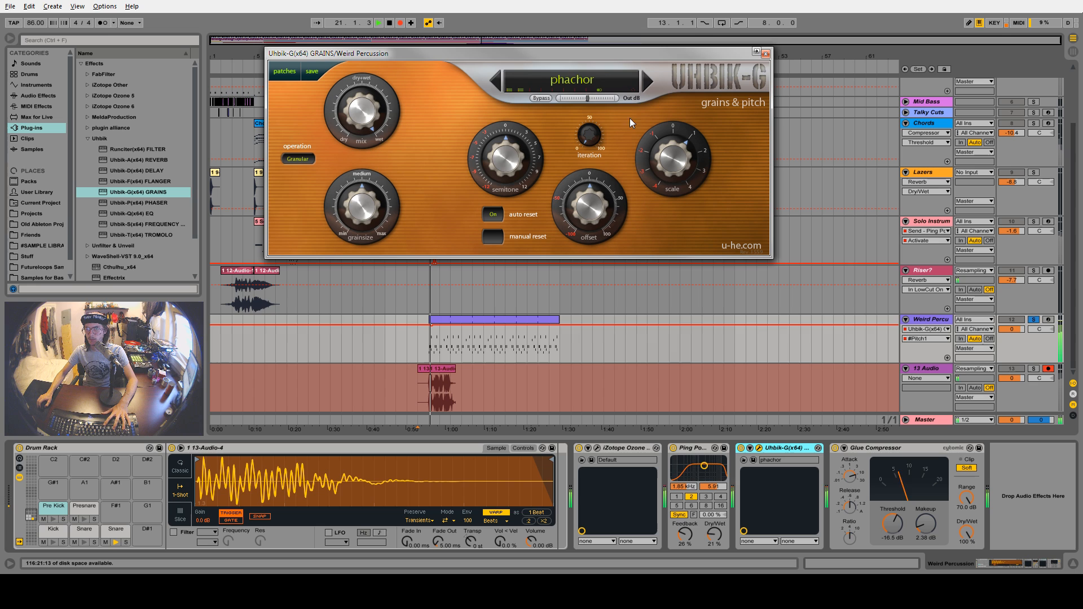
left_click(649, 88)
left_click(649, 88)
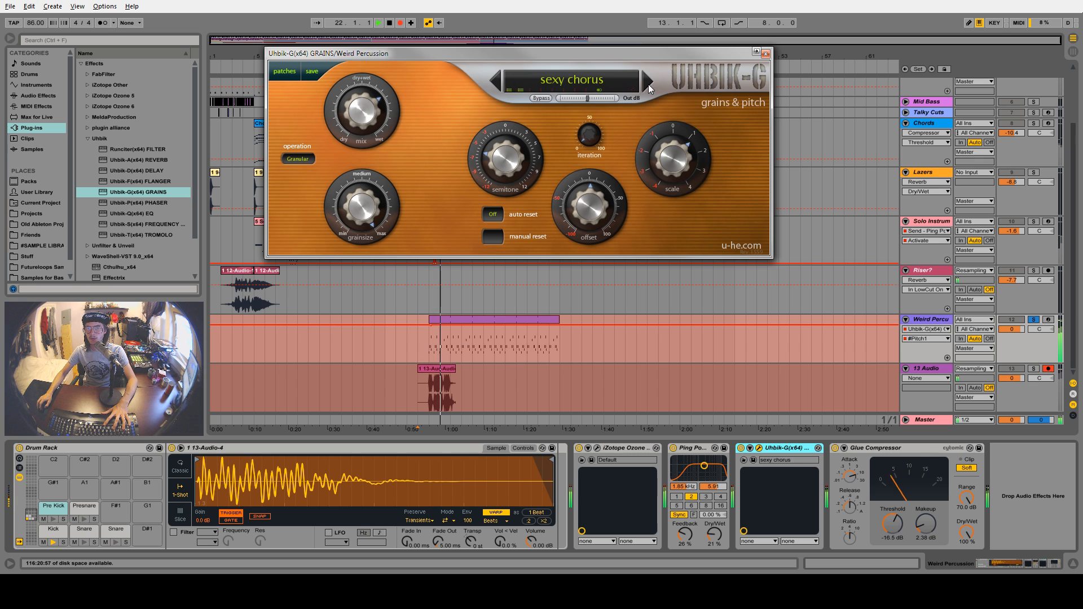
left_click(649, 88)
left_click(649, 88)
left_click(648, 89)
left_click(649, 88)
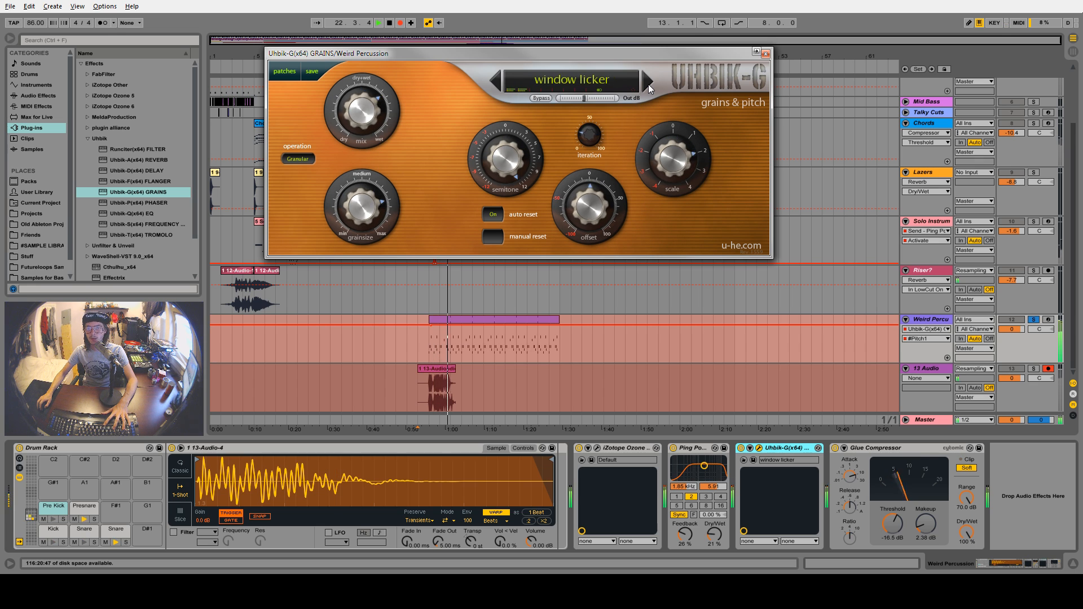
left_click(649, 88)
left_click(649, 88)
left_click(649, 88)
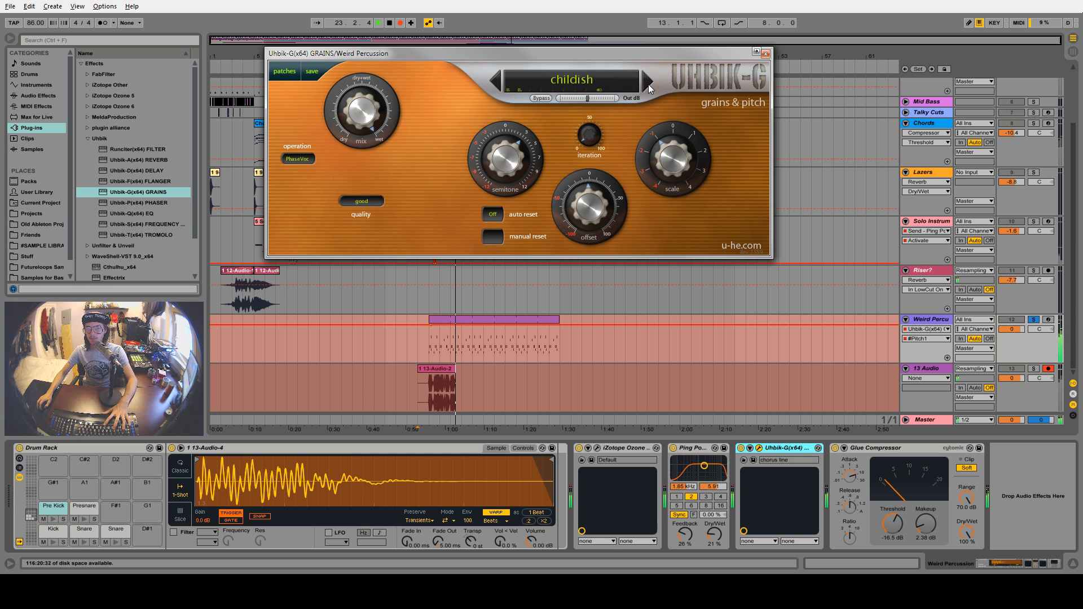
left_click(649, 88)
left_click(648, 88)
left_click(649, 88)
left_click(649, 88)
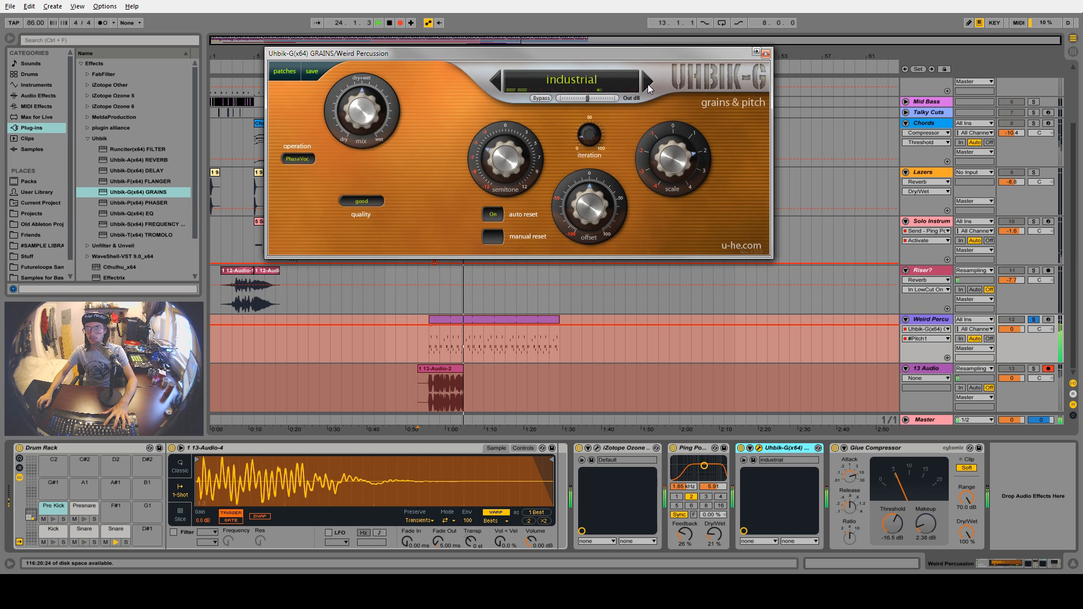
left_click(648, 88)
left_click(649, 88)
left_click(649, 88)
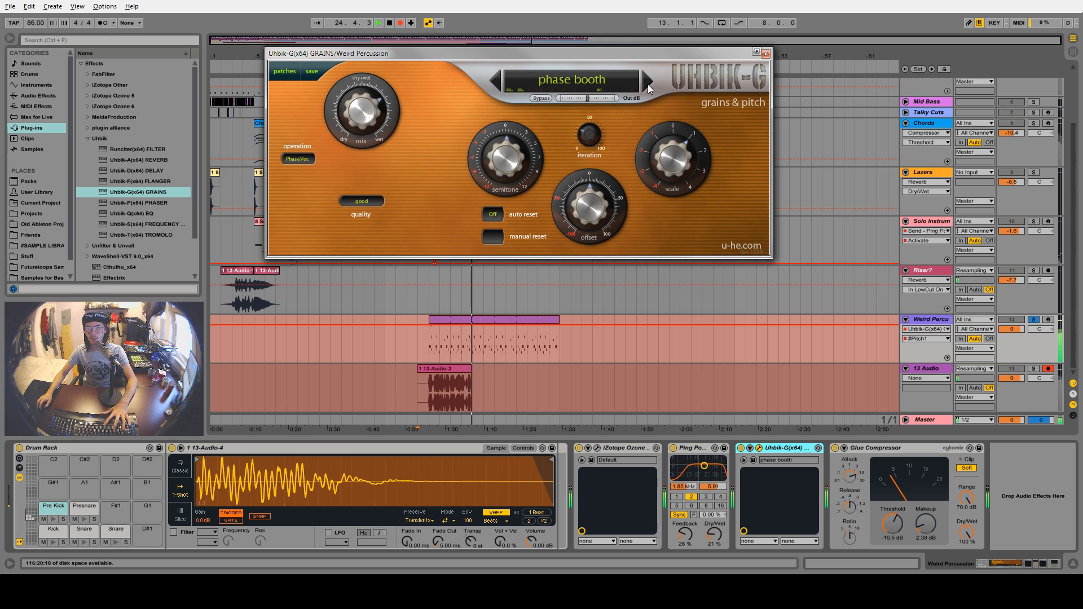
left_click(649, 88)
left_click(648, 88)
left_click(649, 88)
left_click(648, 88)
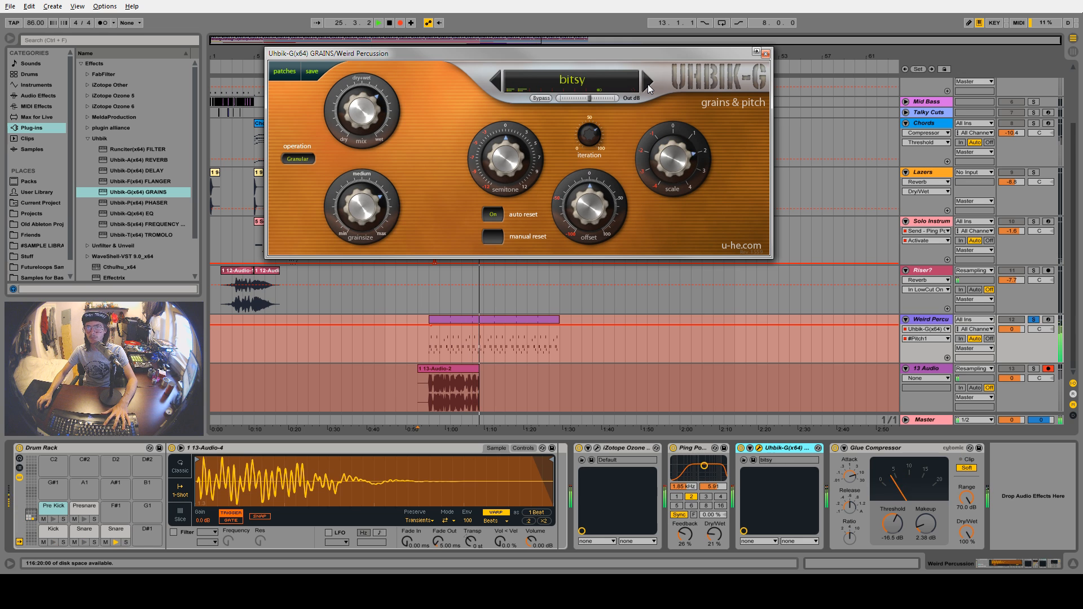
left_click(649, 88)
left_click(649, 88)
left_click(649, 88)
left_click(649, 88)
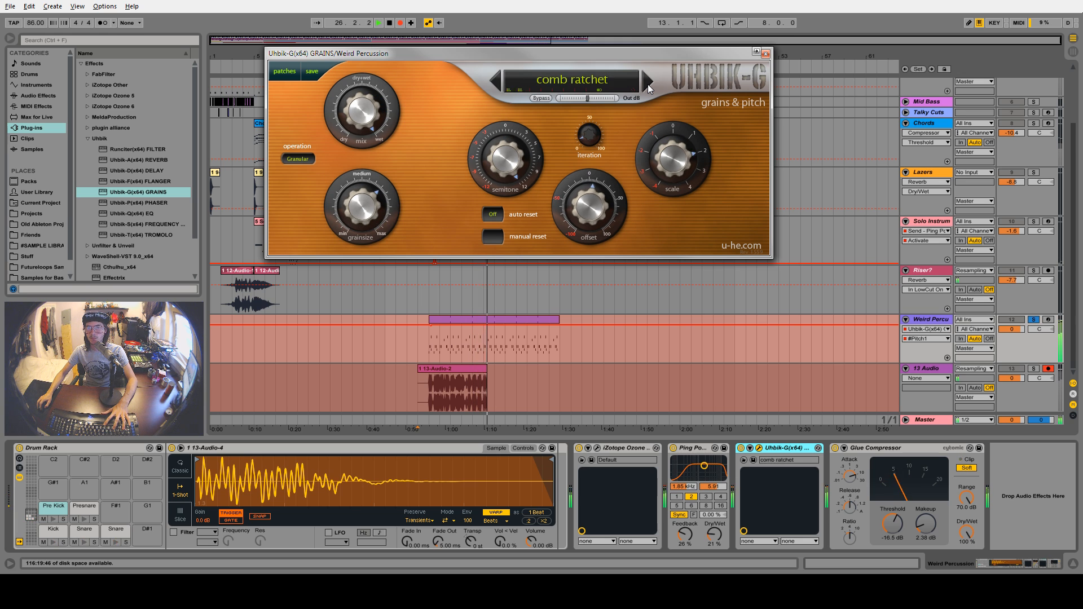
left_click(649, 88)
left_click(648, 88)
left_click(649, 88)
left_click(649, 88)
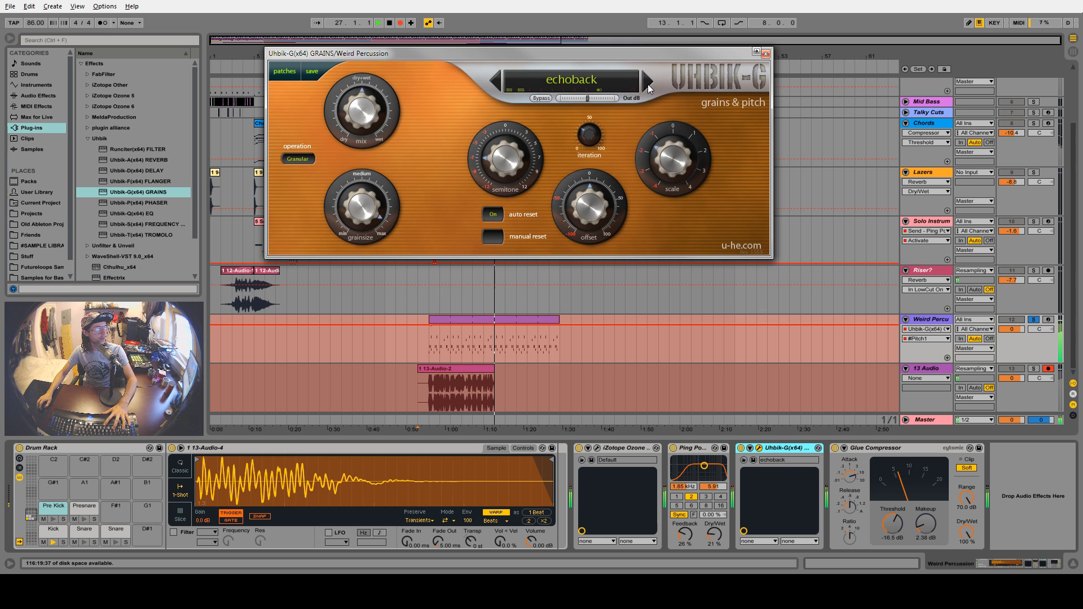
left_click(649, 88)
left_click(649, 88)
left_click(649, 88)
left_click(649, 88)
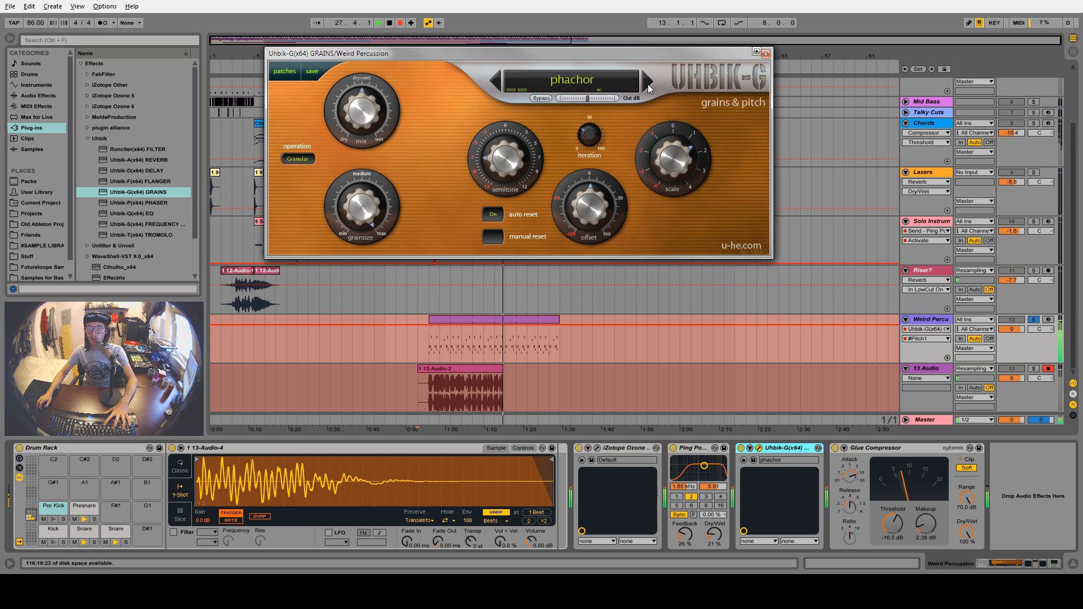
left_click(649, 88)
left_click(648, 88)
left_click(649, 88)
left_click(649, 88)
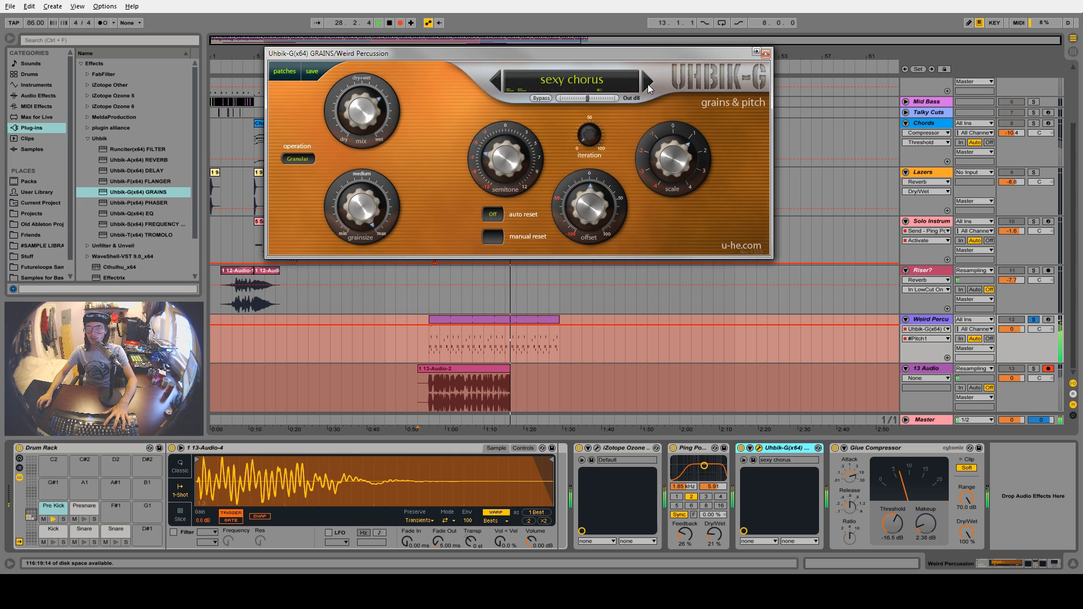
left_click(648, 88)
left_click(649, 88)
left_click(649, 88)
left_click(649, 86)
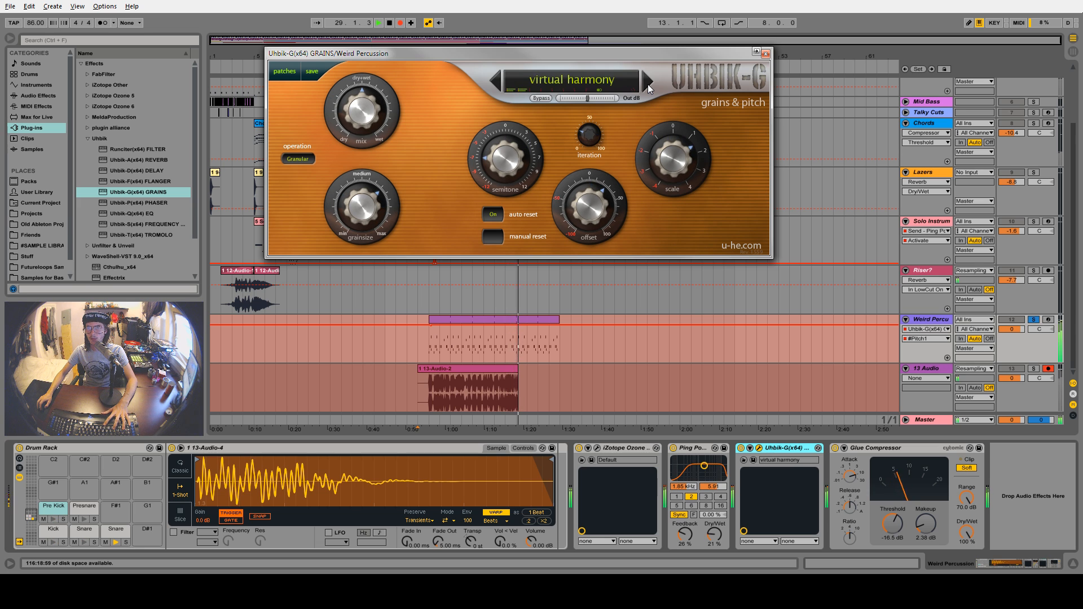
left_click(648, 86)
key("space")
left_click(765, 54)
Trim the resampled audio clip to span bars 21 to 29 and turn off the Weird Percussion solo
left_click_drag(519, 369, 516, 369)
left_click_drag(416, 369, 426, 367)
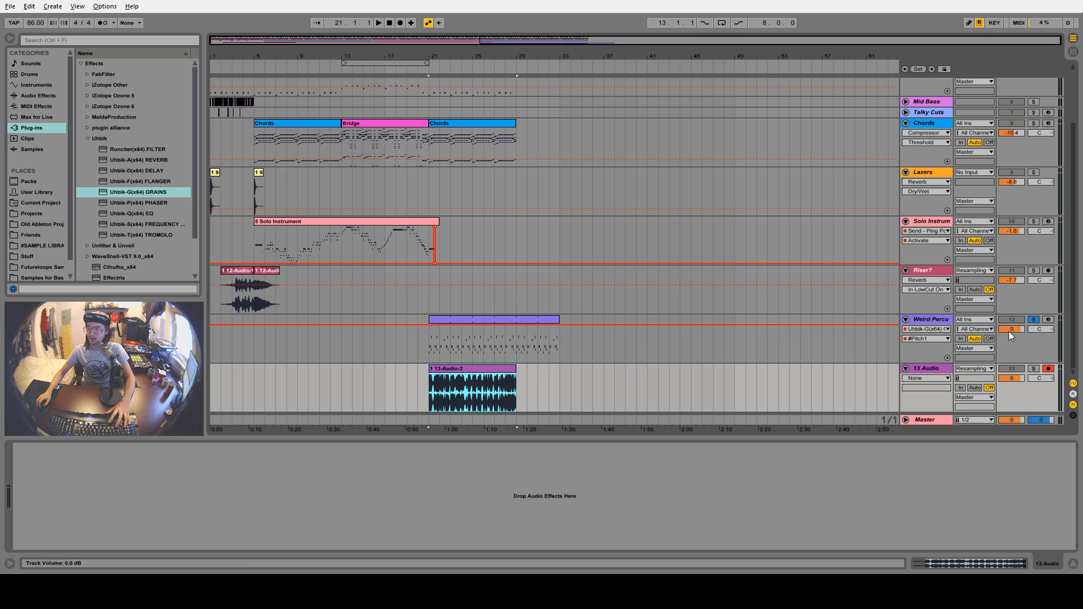
left_click(1034, 320)
Look through the track device chains and fold Solo Instrument's GTR - Vibrato Anything and Send - Ping Pong FX racks to reach Old Compressor
left_click(925, 370)
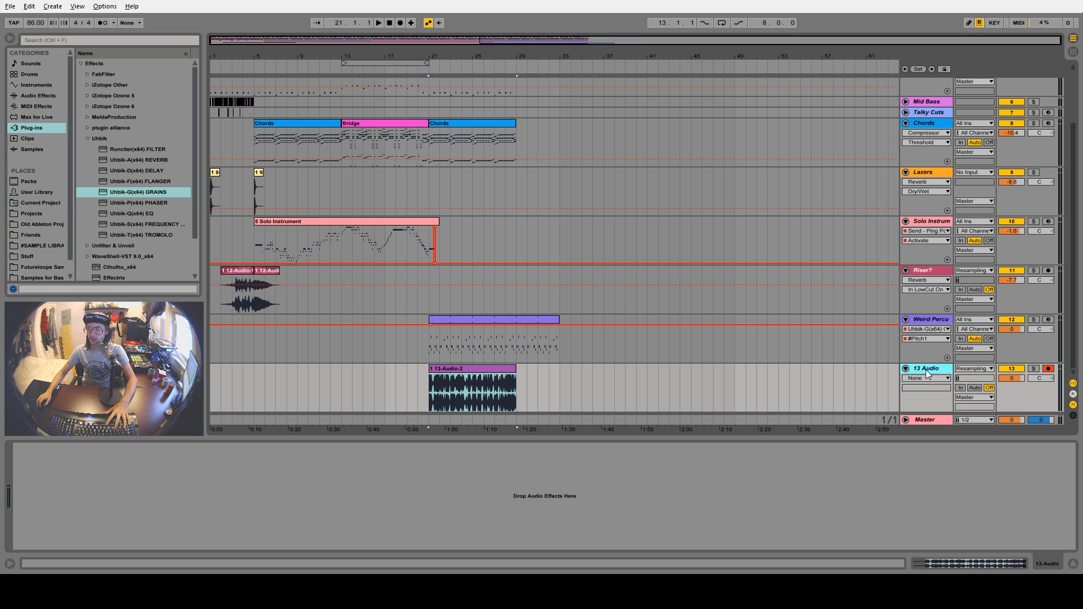
left_click(917, 320)
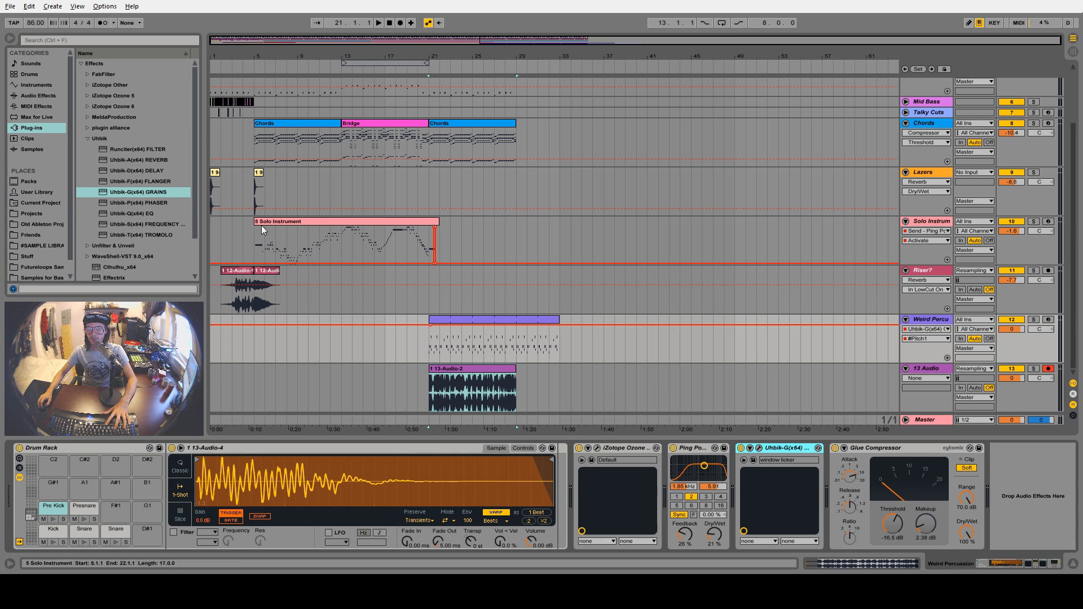
left_click(928, 223)
left_click(925, 123)
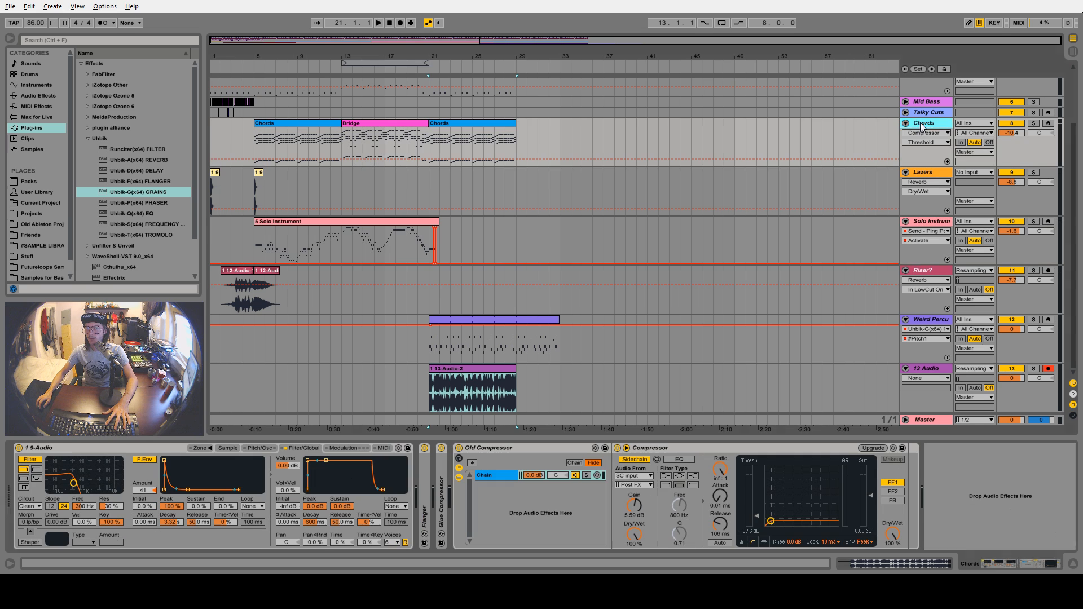
left_click(540, 448)
left_click(929, 221)
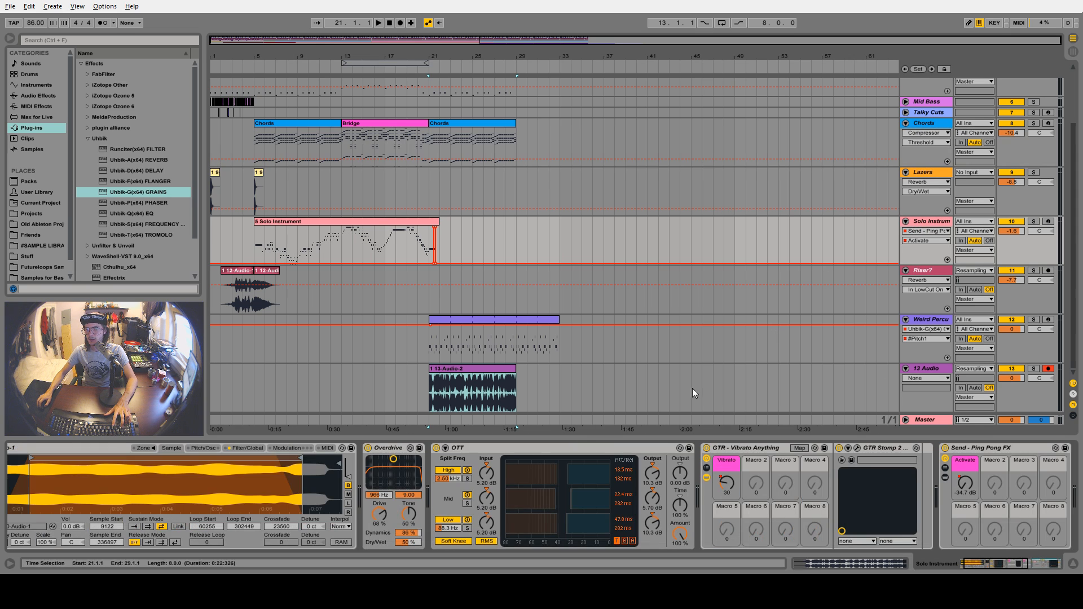
double_click(766, 449)
double_click(773, 448)
left_click(781, 448)
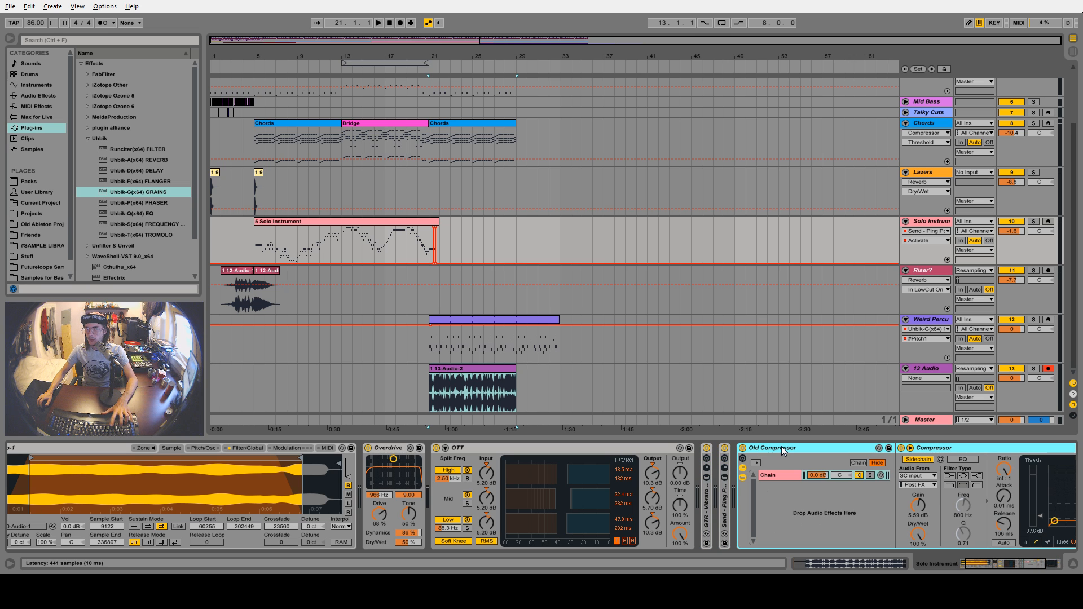
Copy the Old Compressor sidechain rack onto the 13 Audio track
left_click(919, 268)
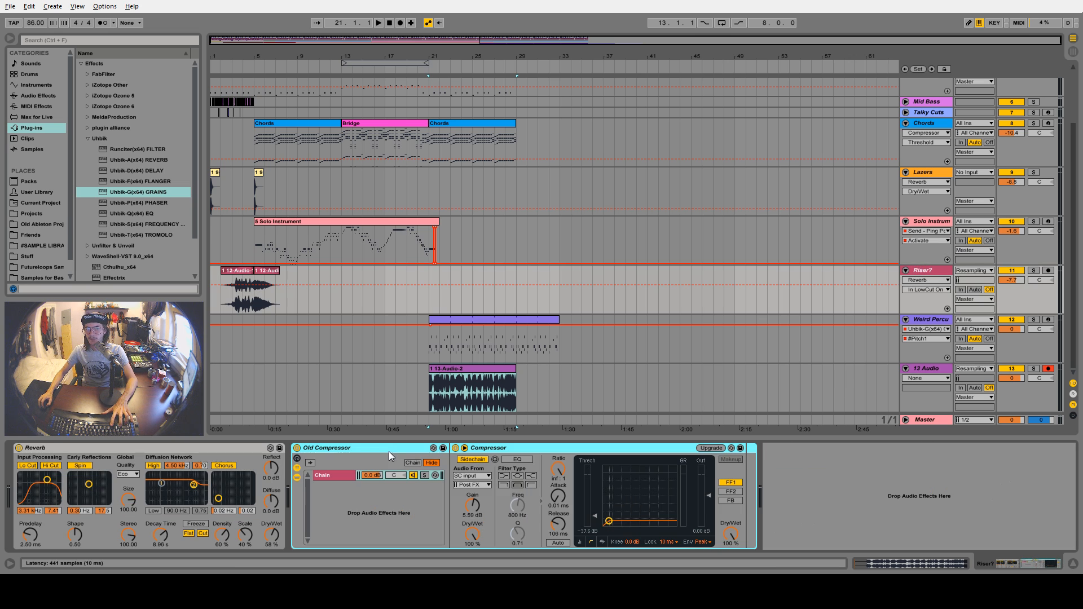
left_click(938, 175)
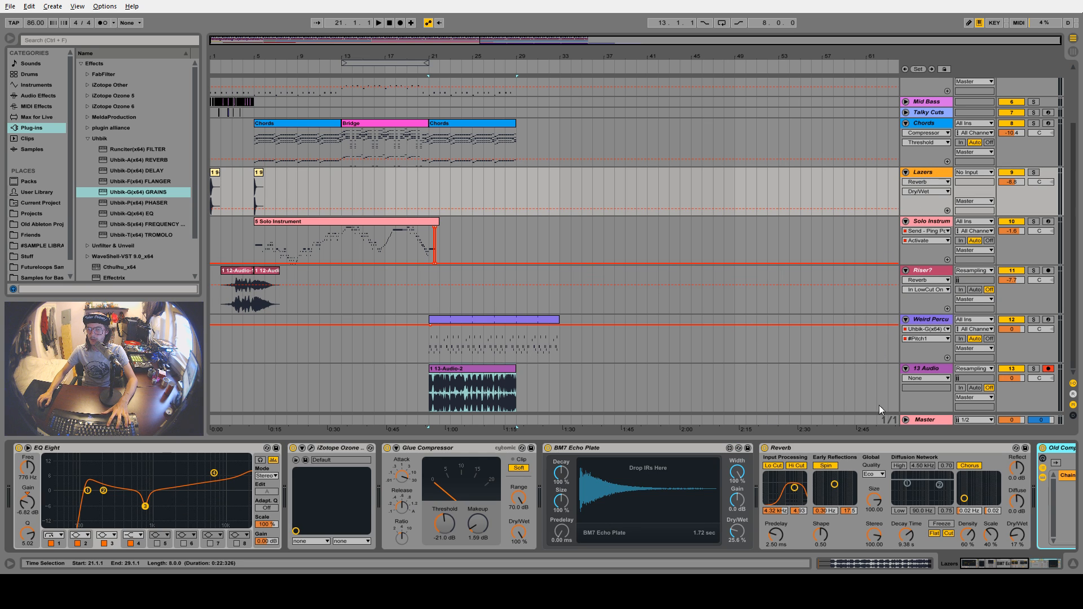
left_click(923, 369)
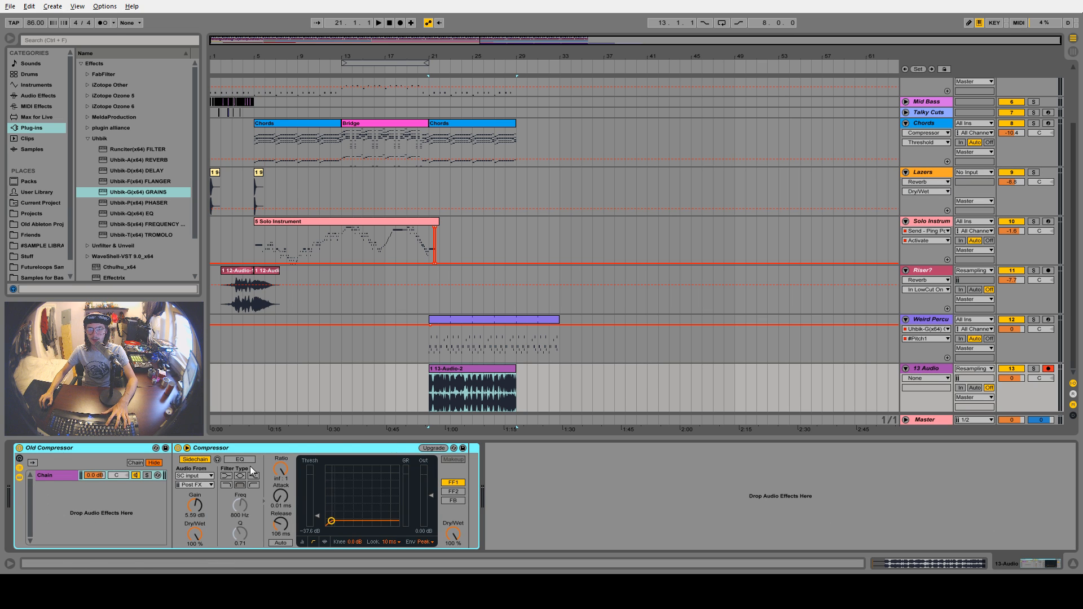
scroll(482, 196, "up", 3)
scroll(481, 269, "down", 3)
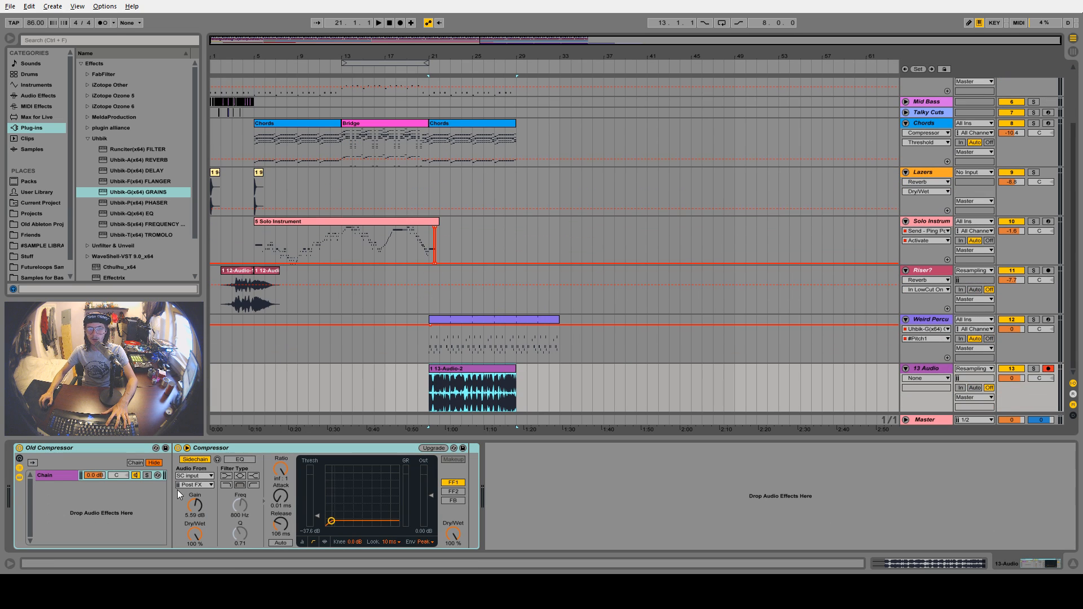
Set the sidechain source of 13 Audio's compressor to Weird Percussion and lower its threshold to about -44.1 dB
left_click(200, 479)
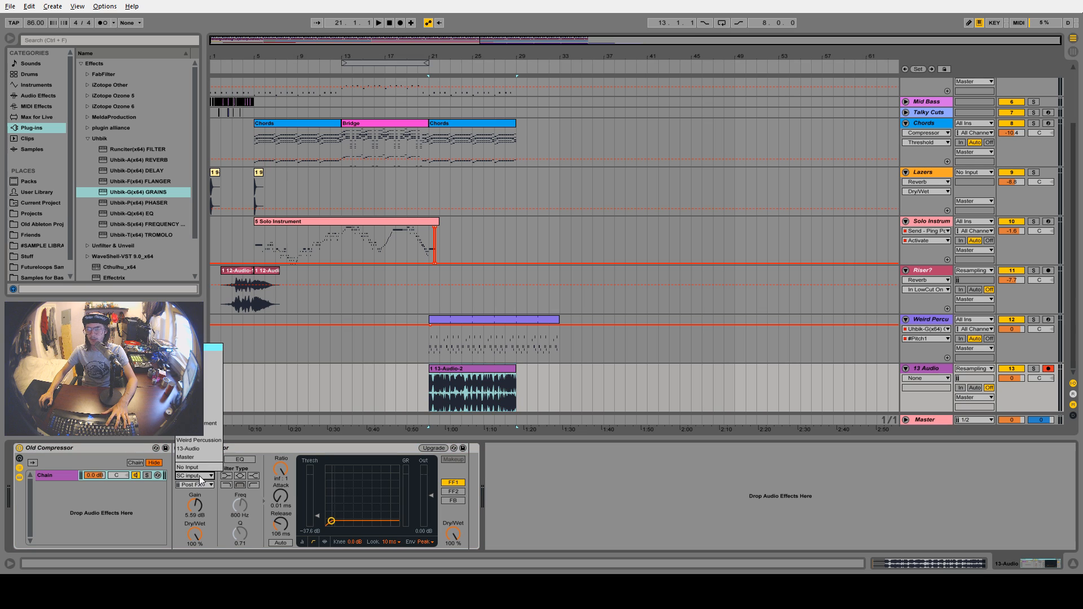
left_click(218, 441)
left_click_drag(316, 520, 316, 526)
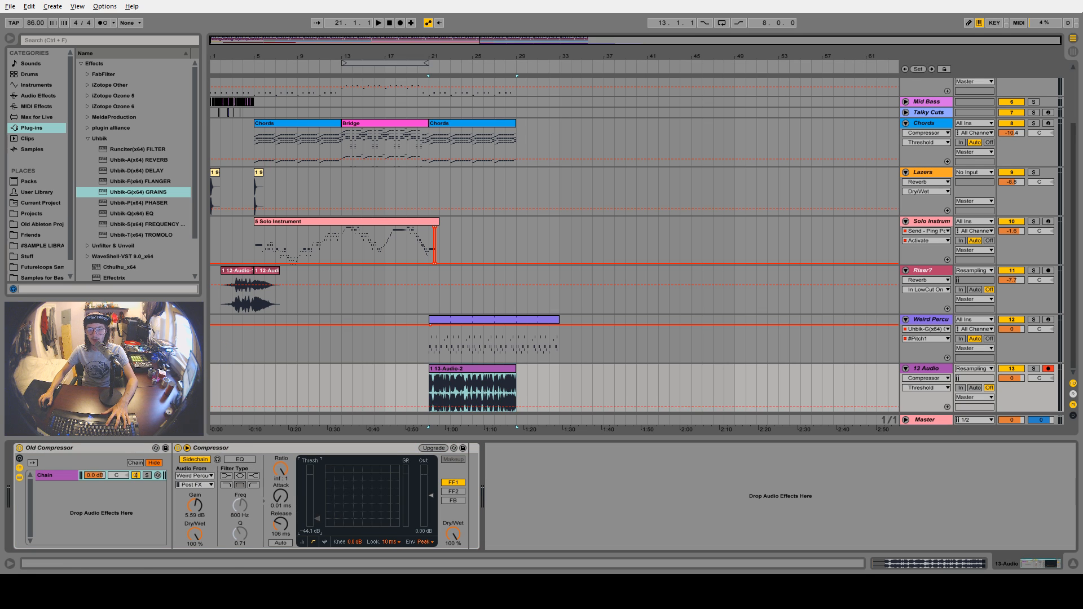
Solo the 13 Audio and Weird Percussion tracks together and play them from bar 21
left_click(439, 370)
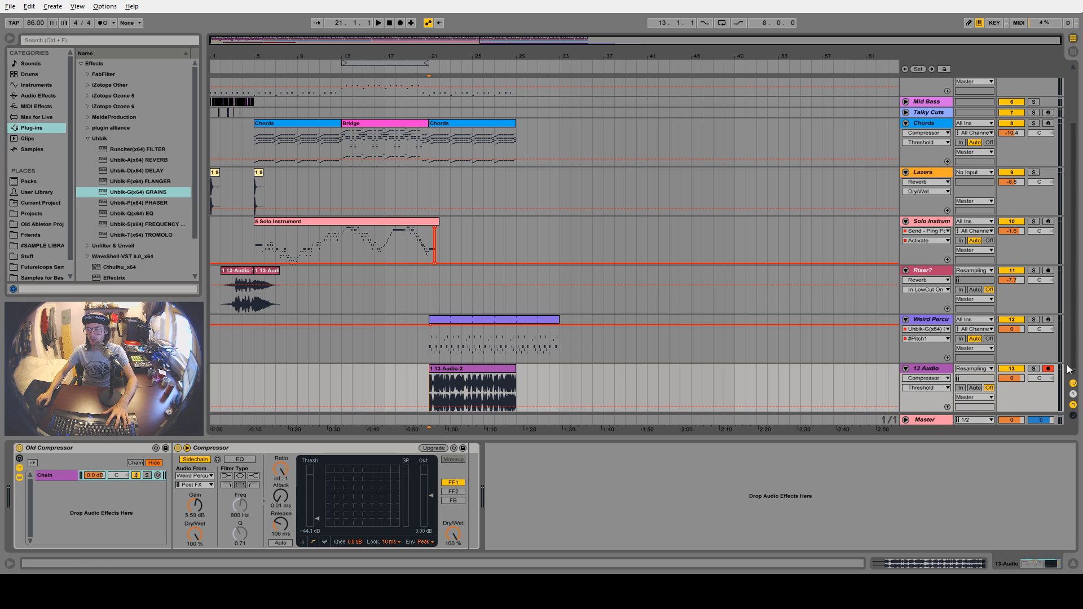
left_click(1033, 369)
left_click(1034, 320, "ctrl")
key("space")
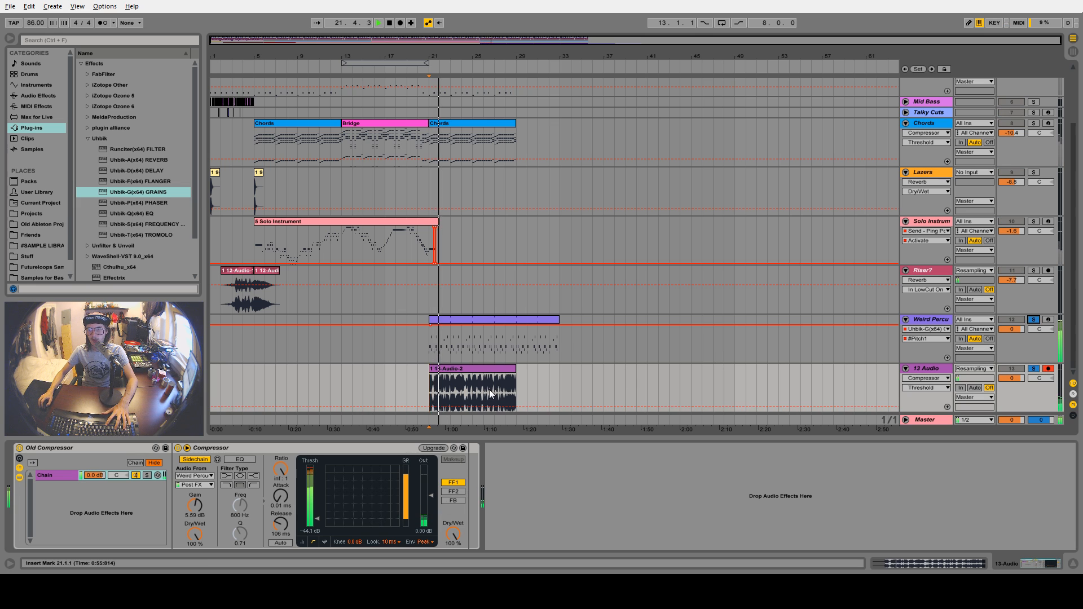
Lower the 13 Audio track volume to about -12 dB during playback
left_click(490, 369)
left_click_drag(1012, 379, 1012, 400)
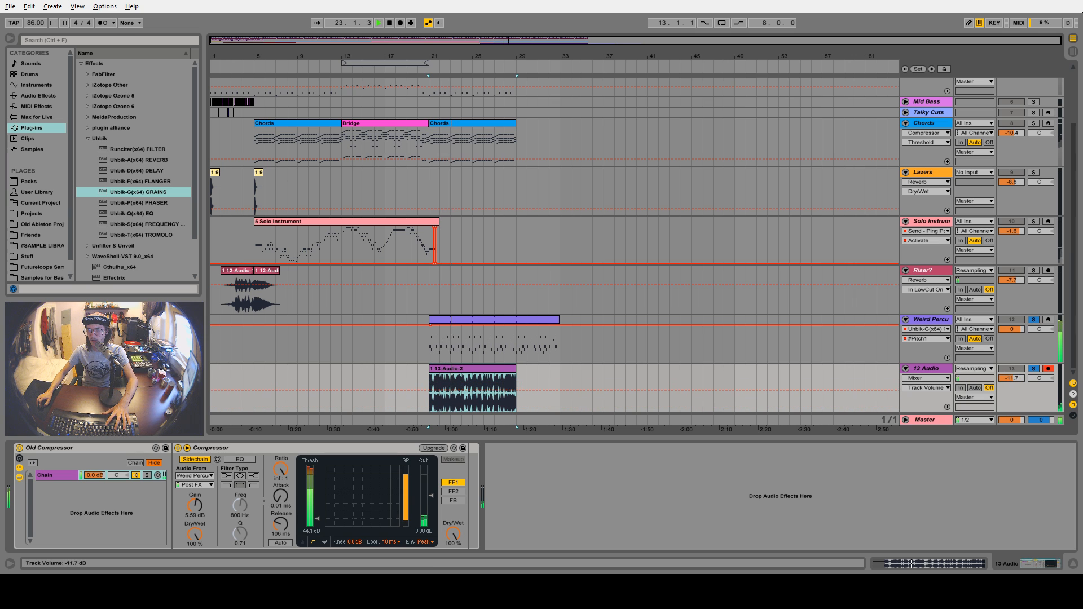
key("space")
Remove the Uhbik-G plug-in from Weird Percussion and raise the 13 Audio track volume to about -1.5 dB while replaying
left_click(933, 320)
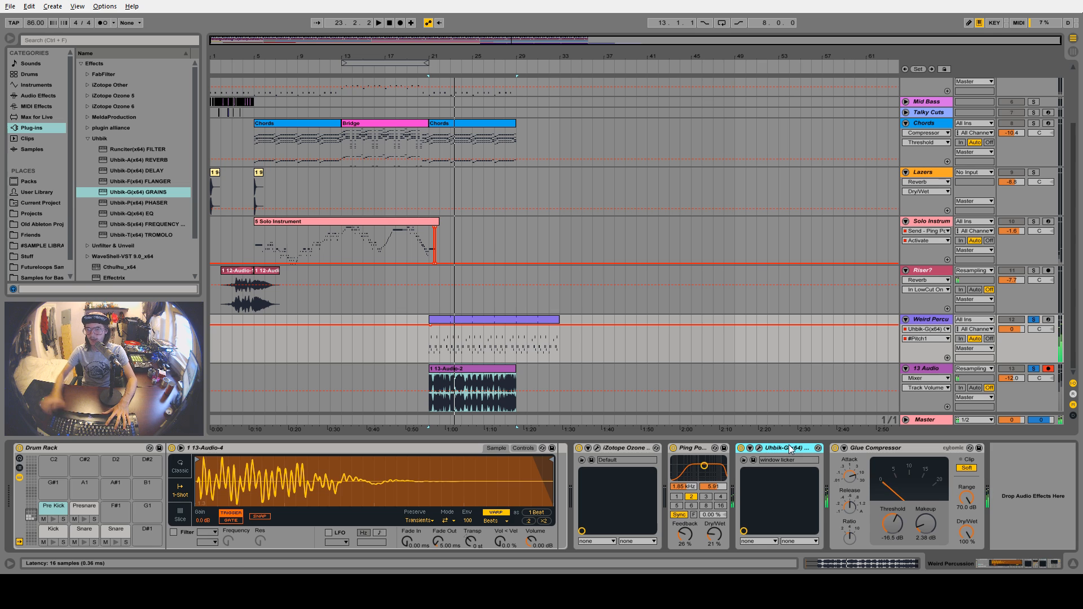
key("Delete")
key("space")
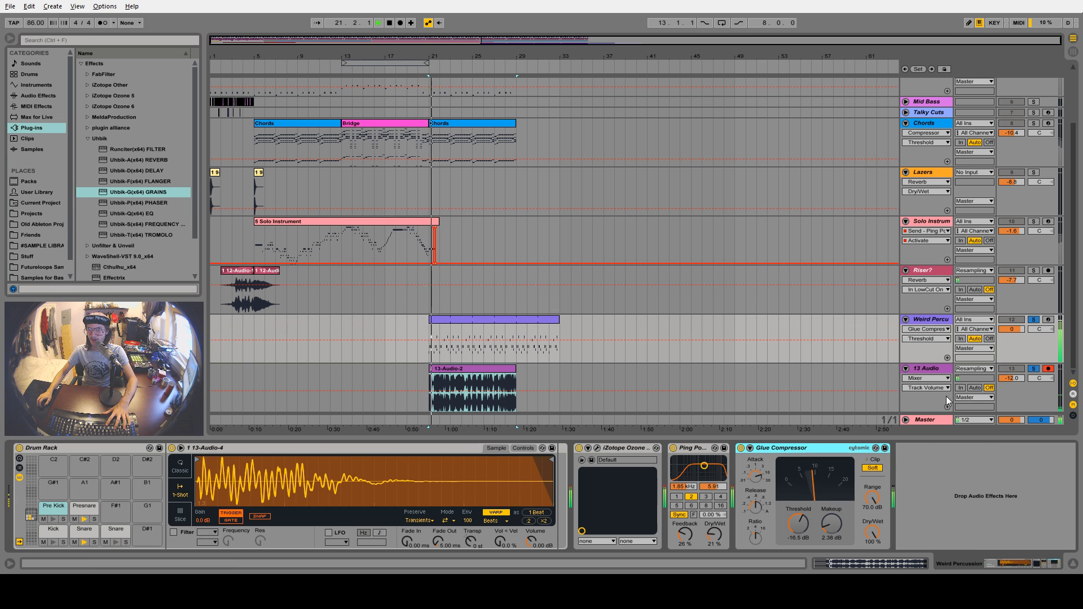
left_click_drag(1011, 378, 1012, 362)
left_click(938, 369)
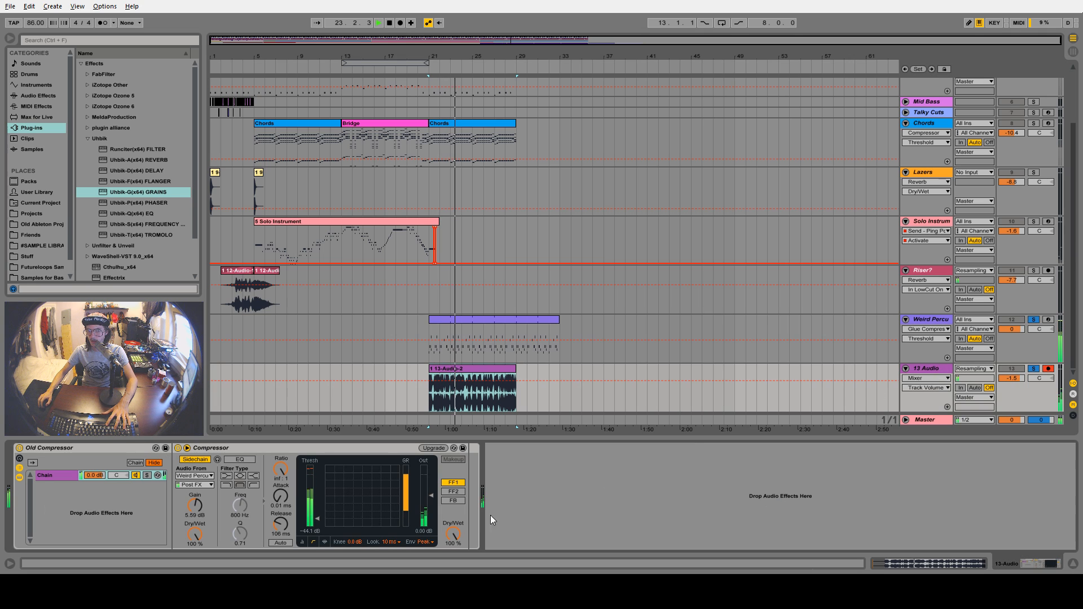
Group Weird Percussion's ping pong delay into an audio effect rack and set the delay's dry/wet to 100 %
left_click(896, 331)
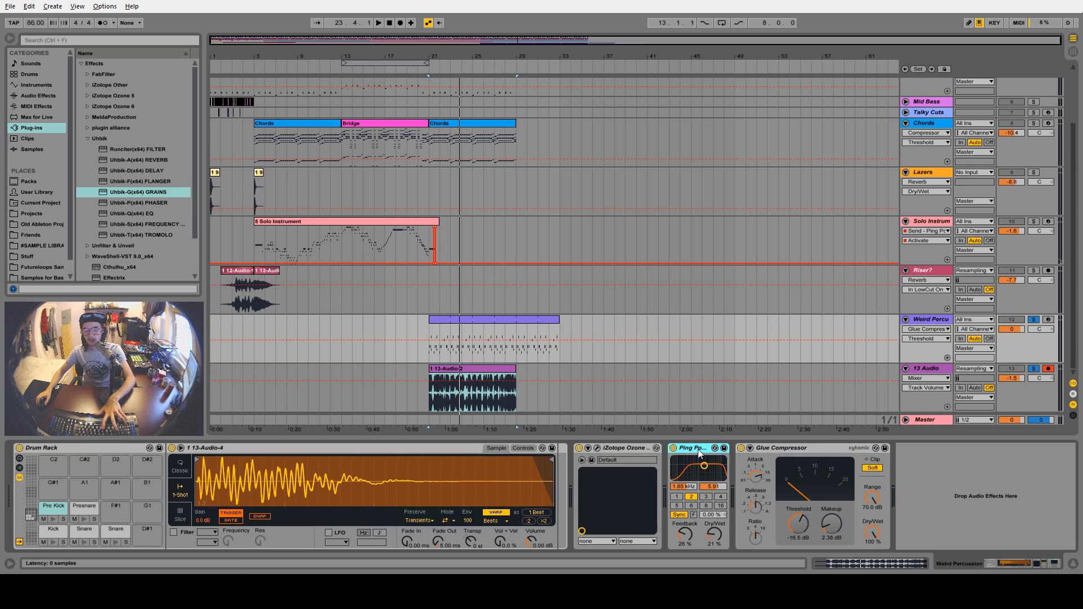
key("ctrl+g")
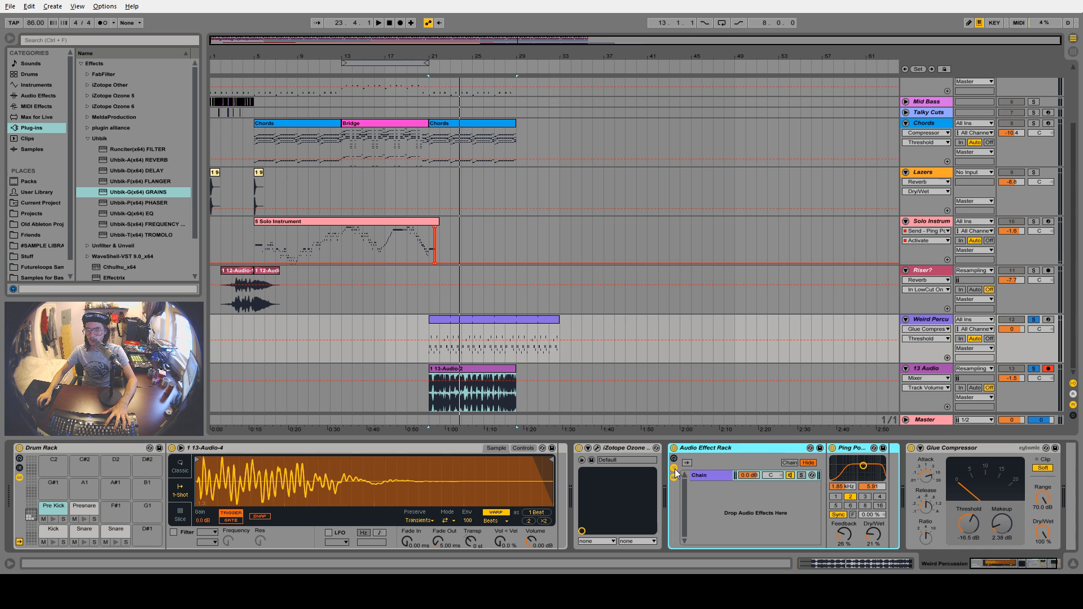
left_click_drag(882, 536, 883, 490)
Create a second chain in the audio effect rack and lower the delay chain's volume to about -11 dB
right_click(725, 489)
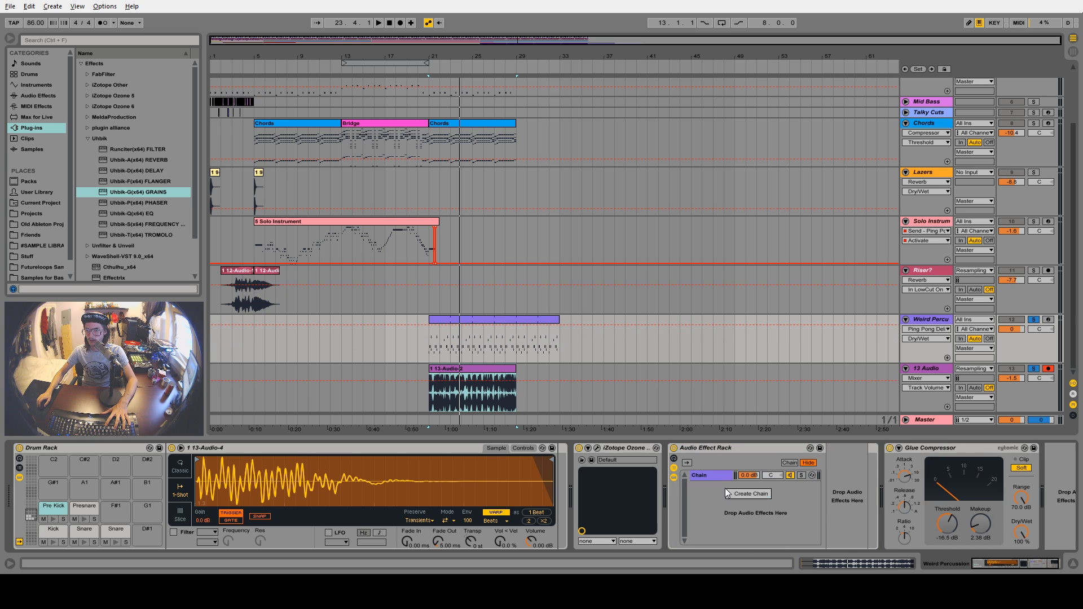
left_click(715, 476)
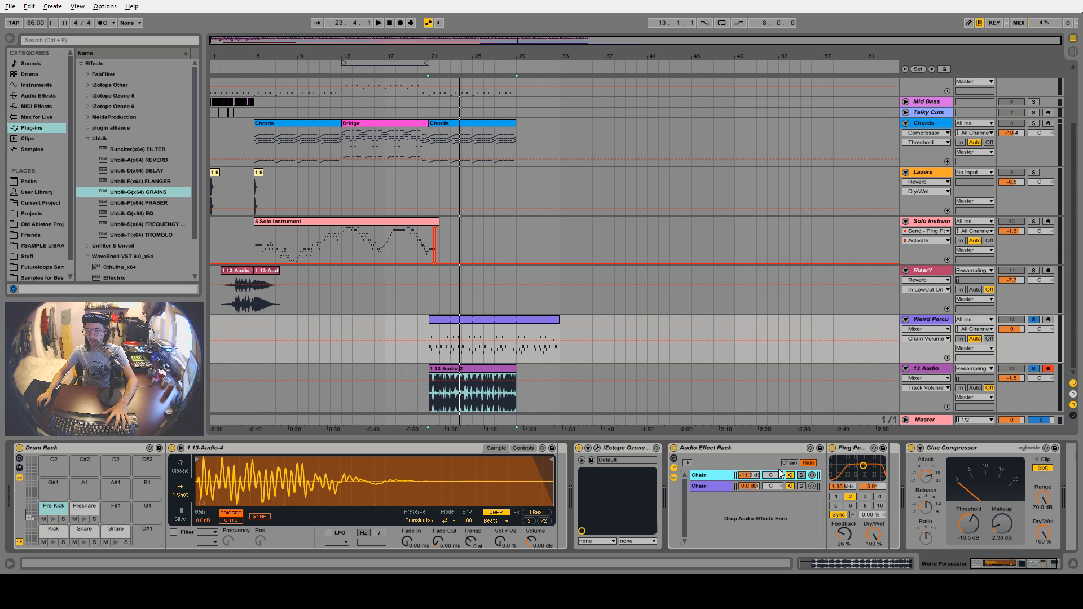
key("space")
left_click(932, 367)
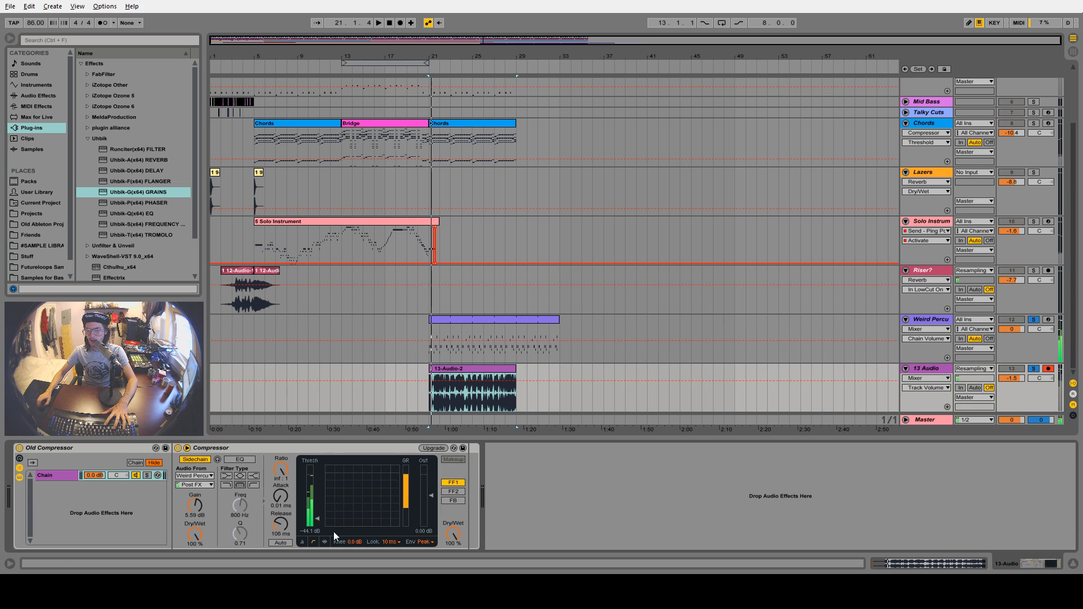
left_click(192, 485)
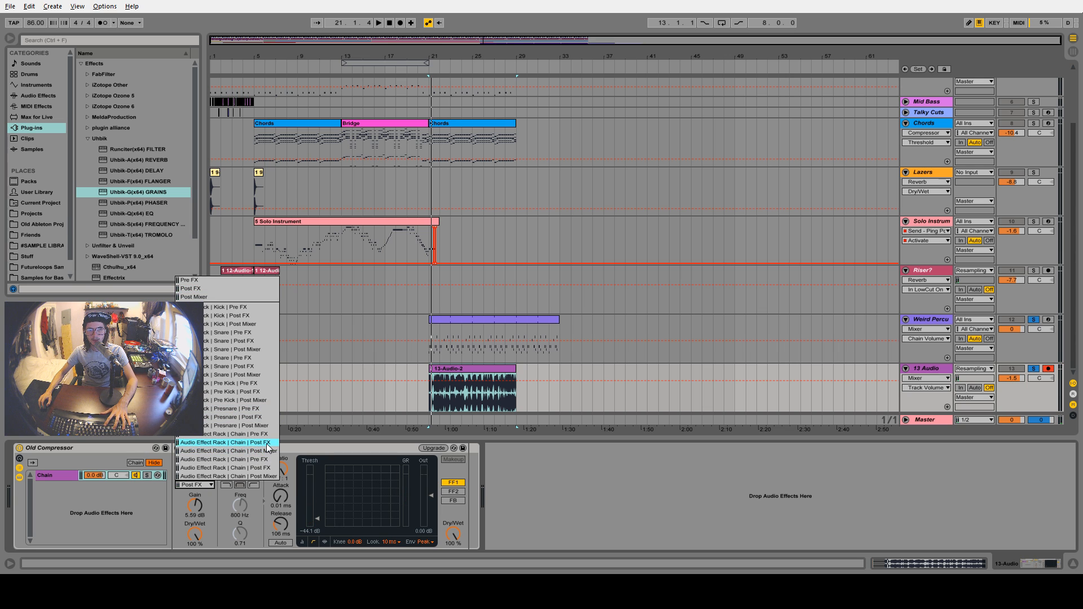
left_click(912, 338)
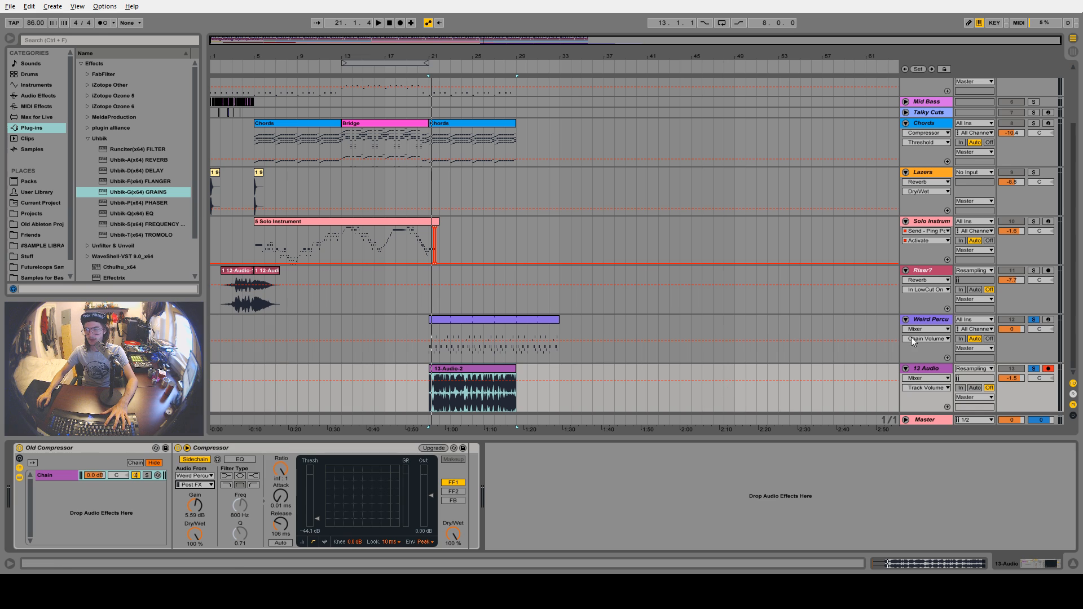
Rename the empty second chain of Weird Percussion's audio effect rack as dry
left_click(930, 319)
right_click(701, 486)
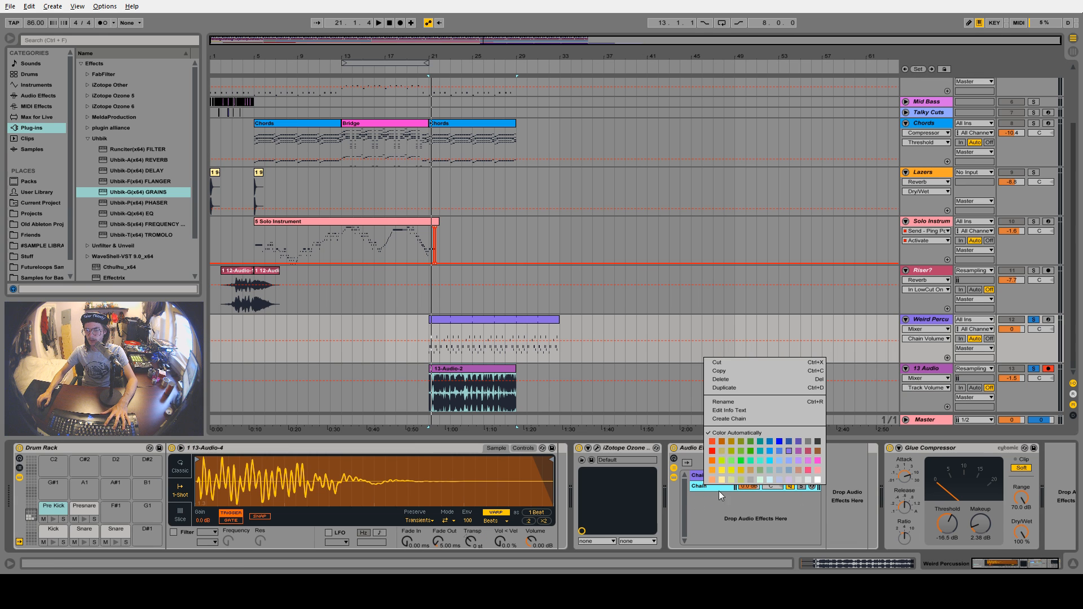
left_click(745, 402)
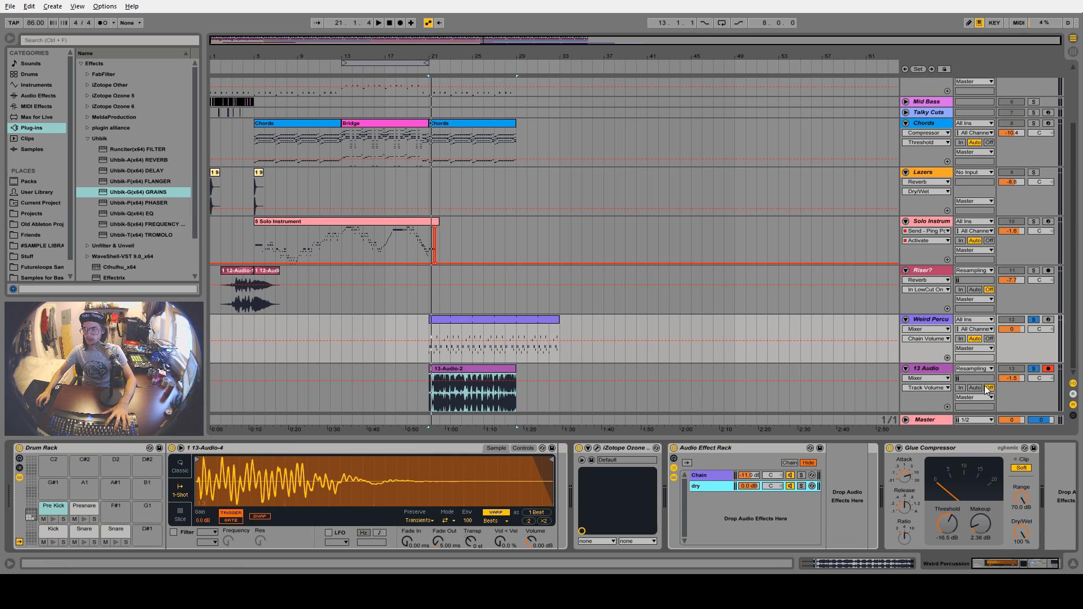
Feed 13 Audio's compressor sidechain from Audio Effect Rack | dry | Post FX and shorten its release to about 41 ms during playback
left_click(934, 368)
left_click(252, 460)
left_click(181, 484)
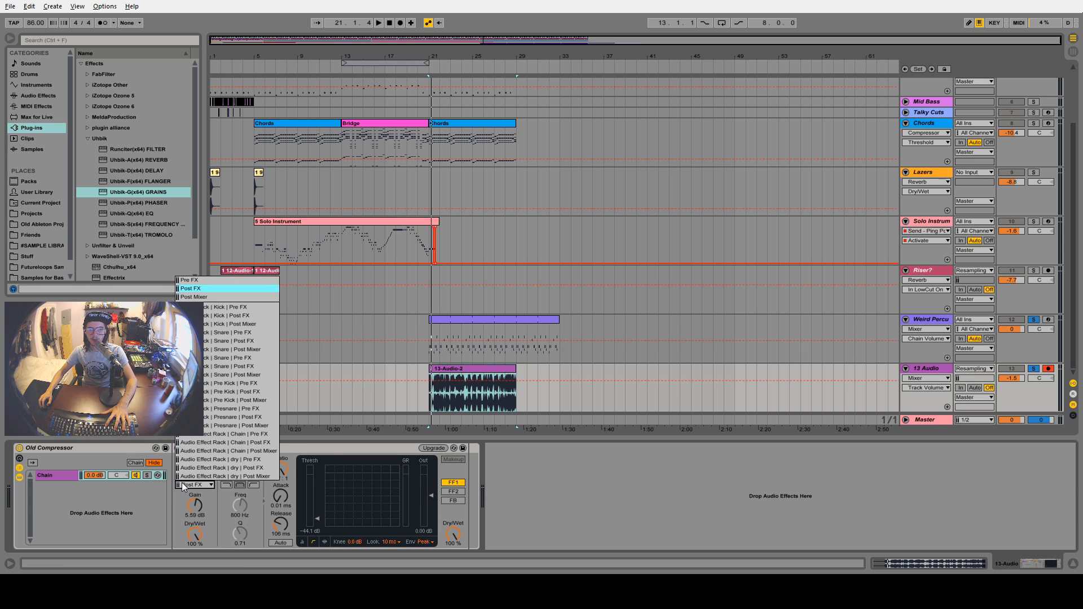
left_click(271, 467)
key("space")
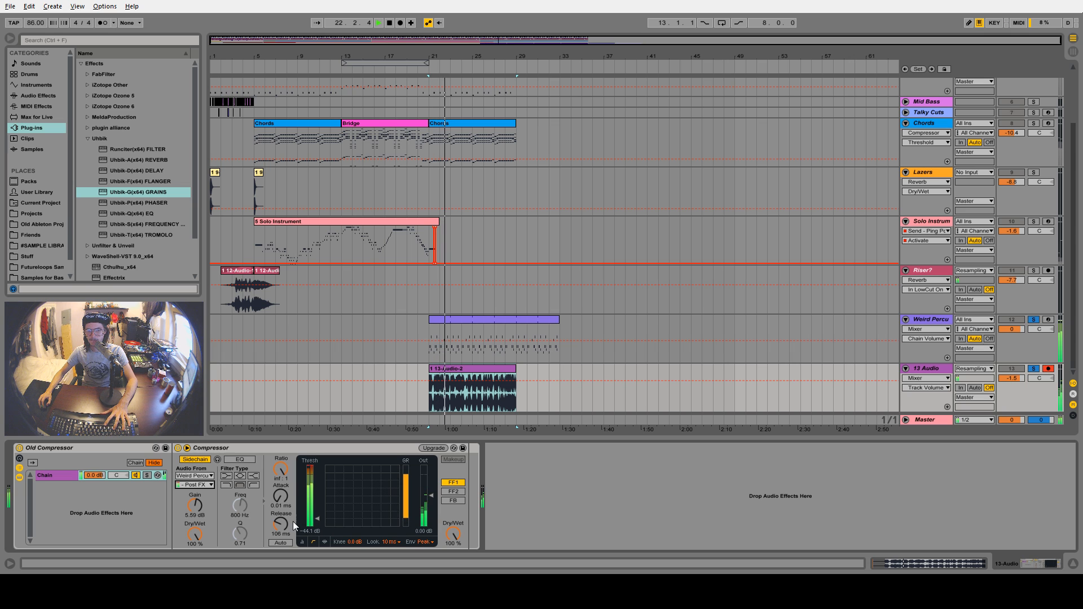
left_click_drag(281, 524, 280, 551)
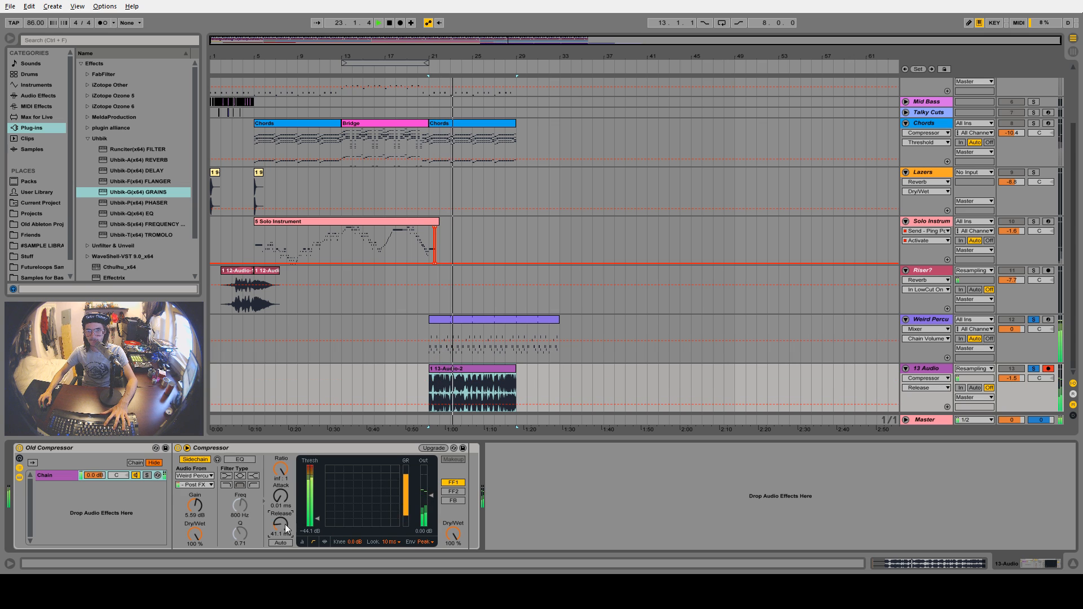
Lower the delay chain to about -22 dB and the Weird Percussion track volume to about -1.8 dB
left_click(919, 320)
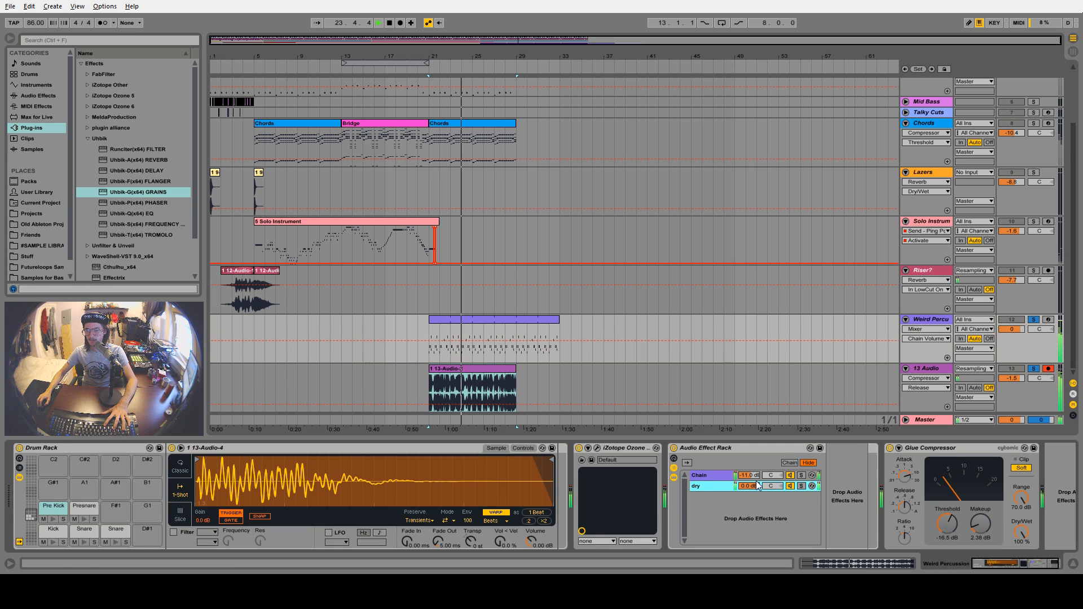
left_click(699, 475)
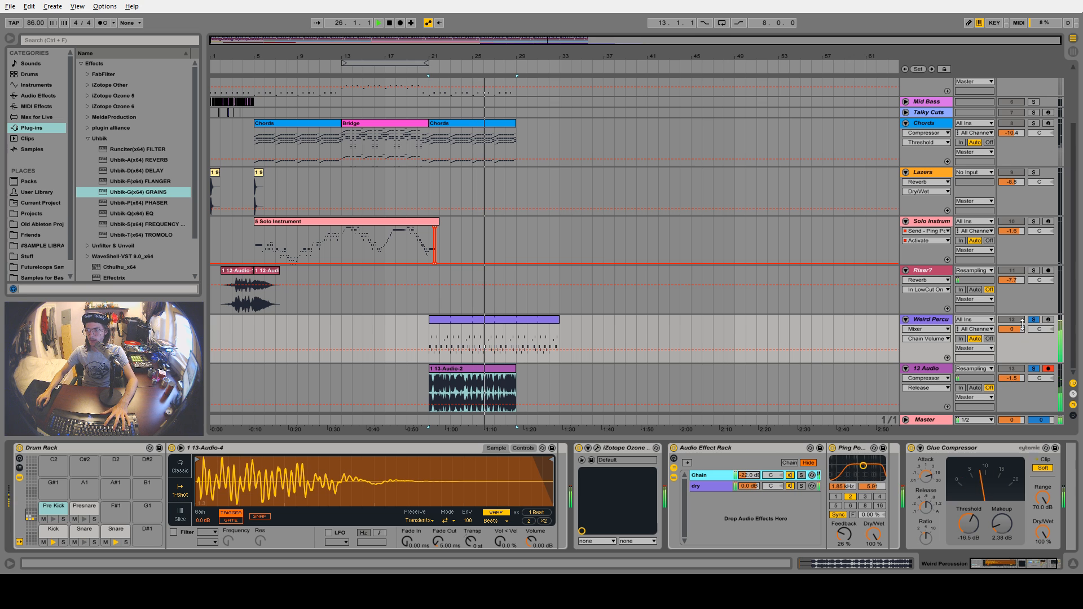
left_click_drag(1012, 329, 1012, 339)
Delete the part of the Weird Percussion clip from bar 29 onwards
left_click(571, 351)
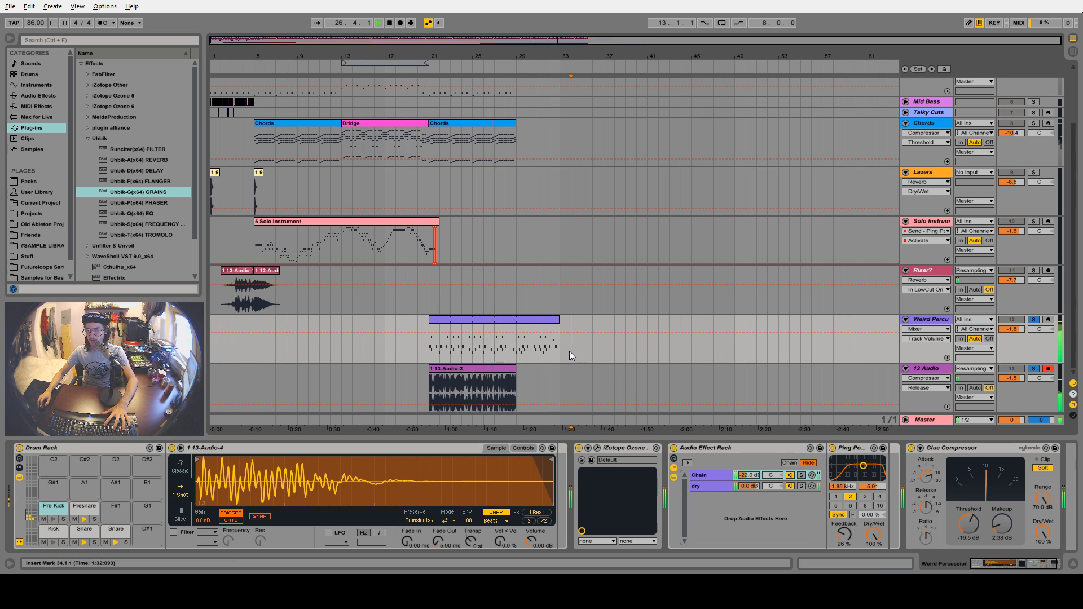
left_click_drag(521, 348, 568, 344)
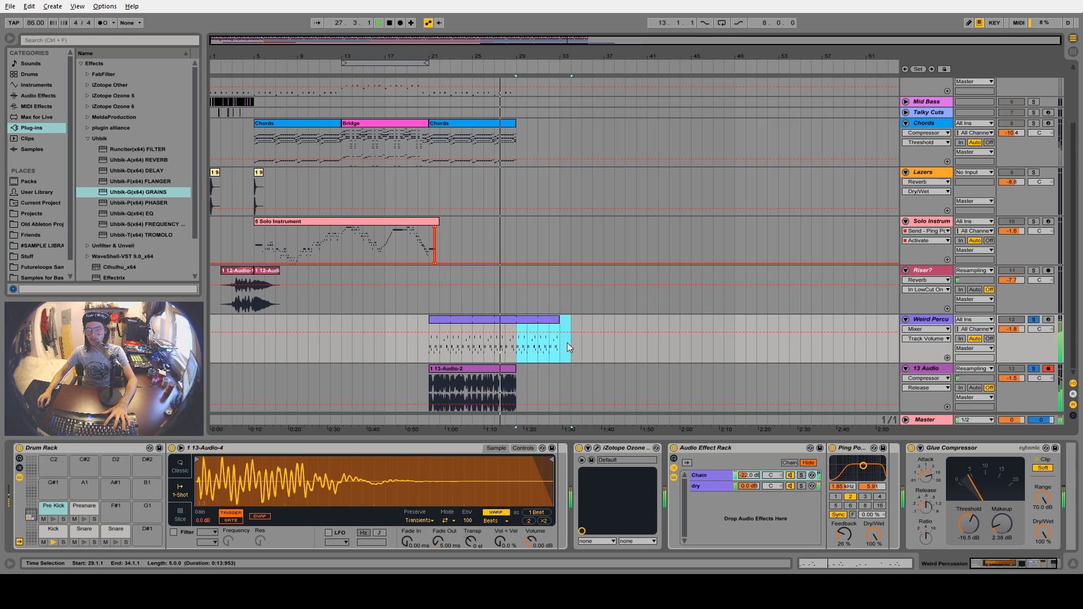
key("Delete")
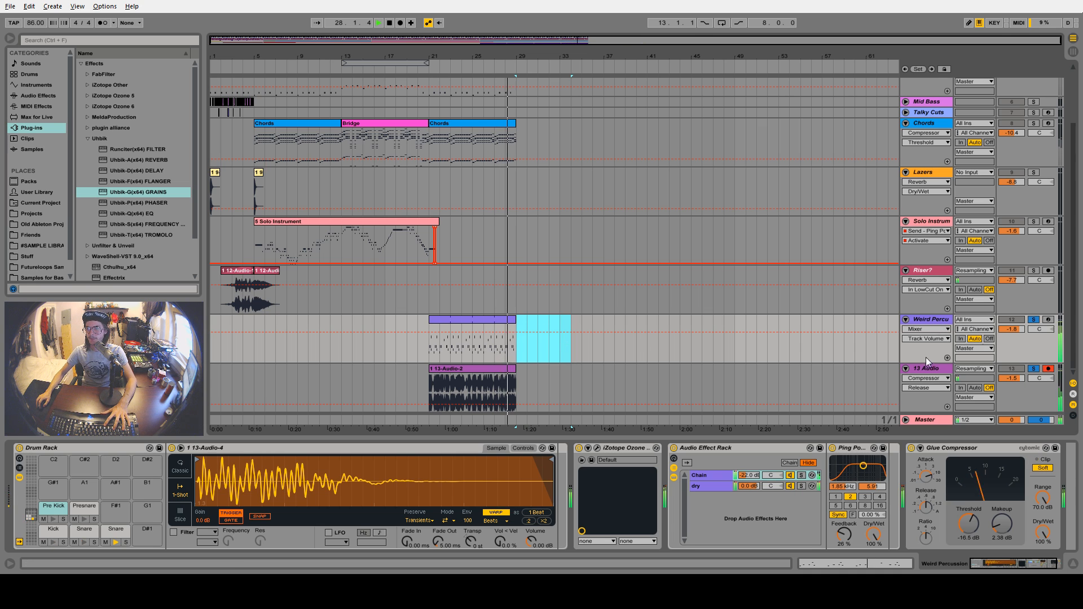
Insert a new audio track below 13 Audio
left_click(915, 370)
key("ctrl+t")
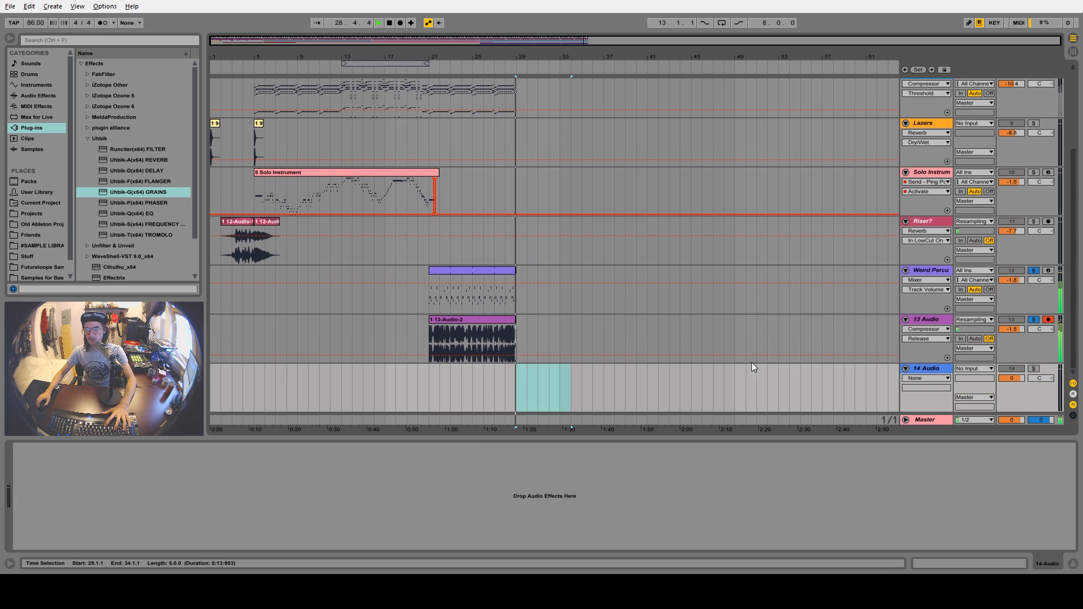
Set the start position to bar 21, stop playback, and set 13 Audio's input to No Input
left_click(437, 388)
key("space")
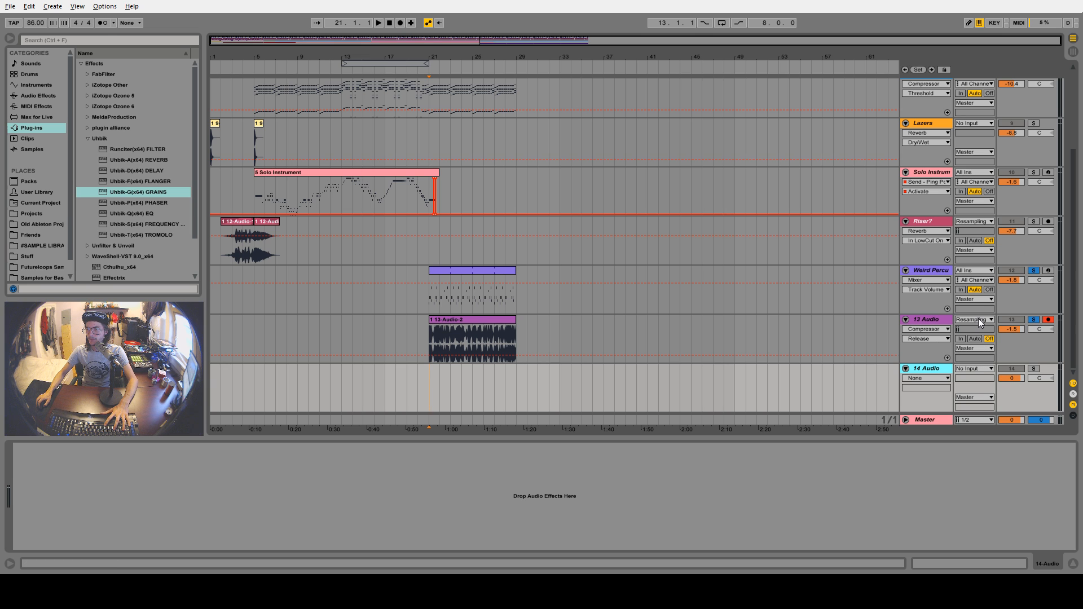
left_click(927, 319)
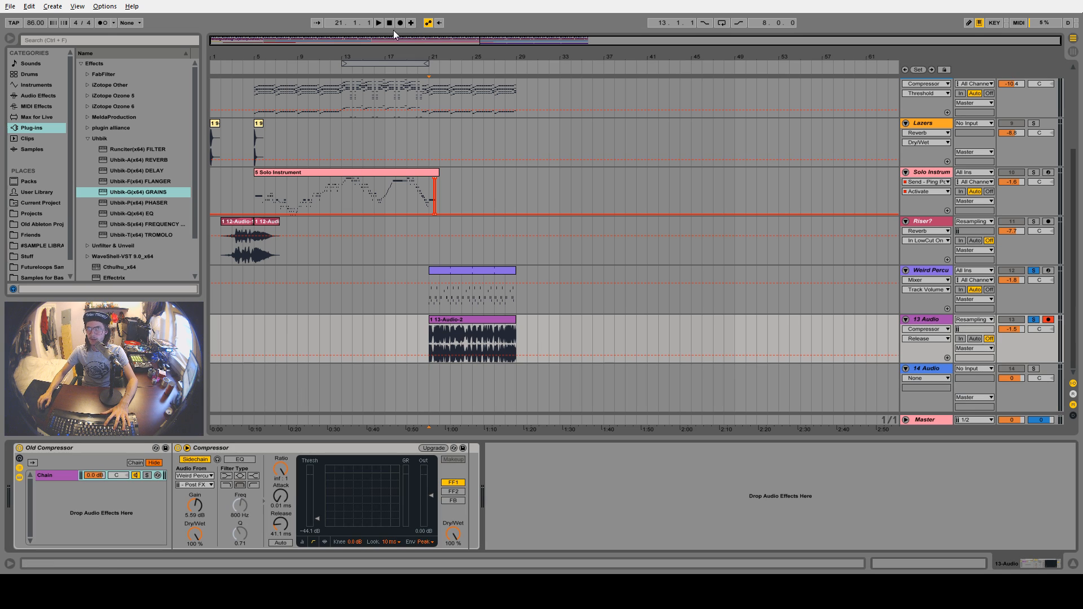
left_click(981, 321)
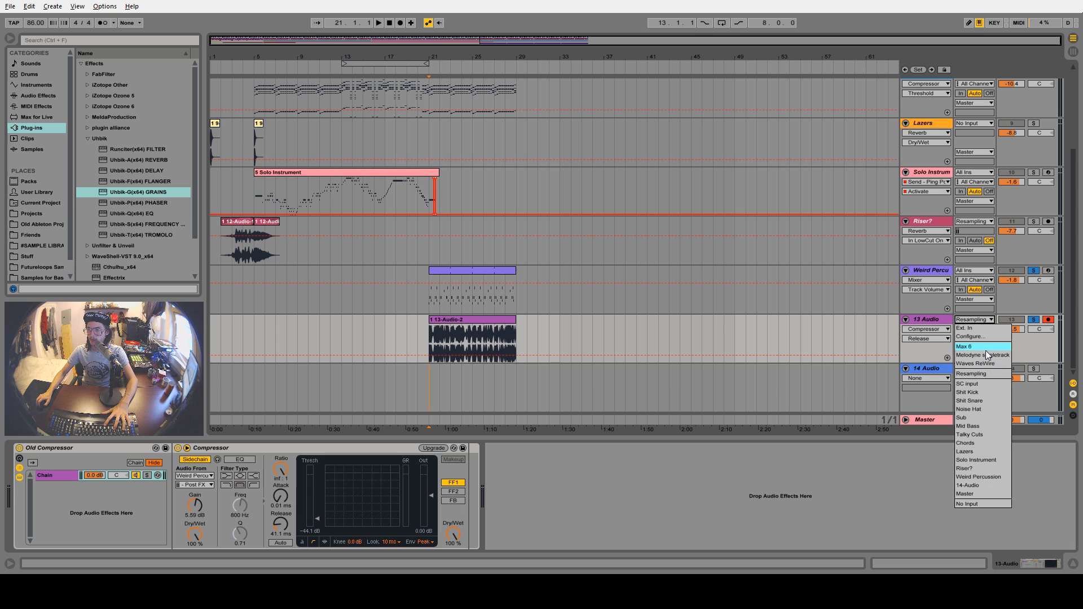
left_click(976, 503)
Set 14 Audio's input to Resampling, arm the track, and record the soloed percussion from bar 21 to about bar 30
left_click(975, 369)
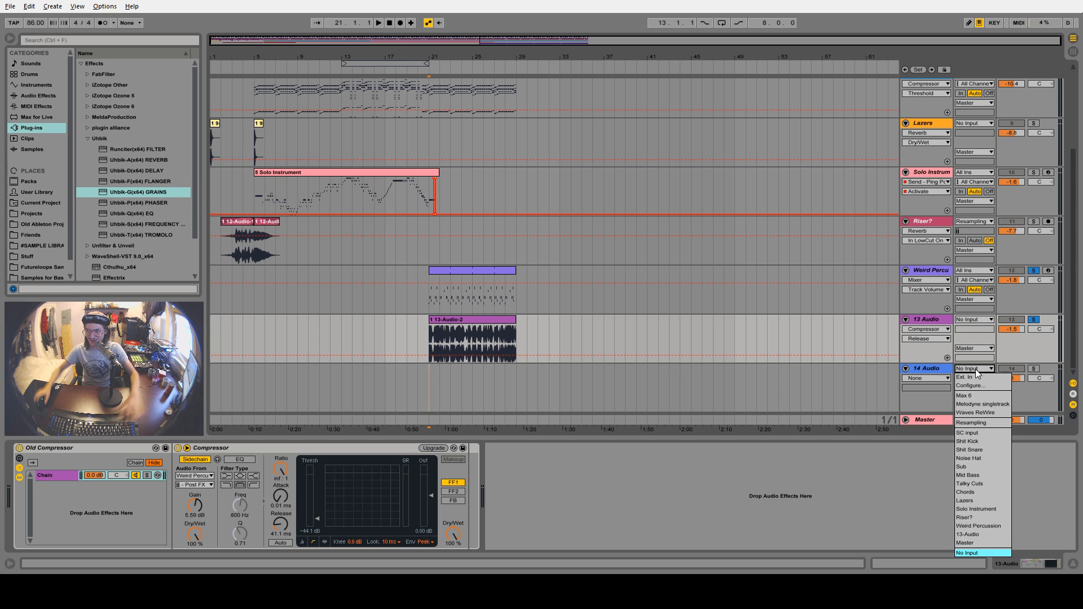
left_click(973, 424)
left_click(1048, 369)
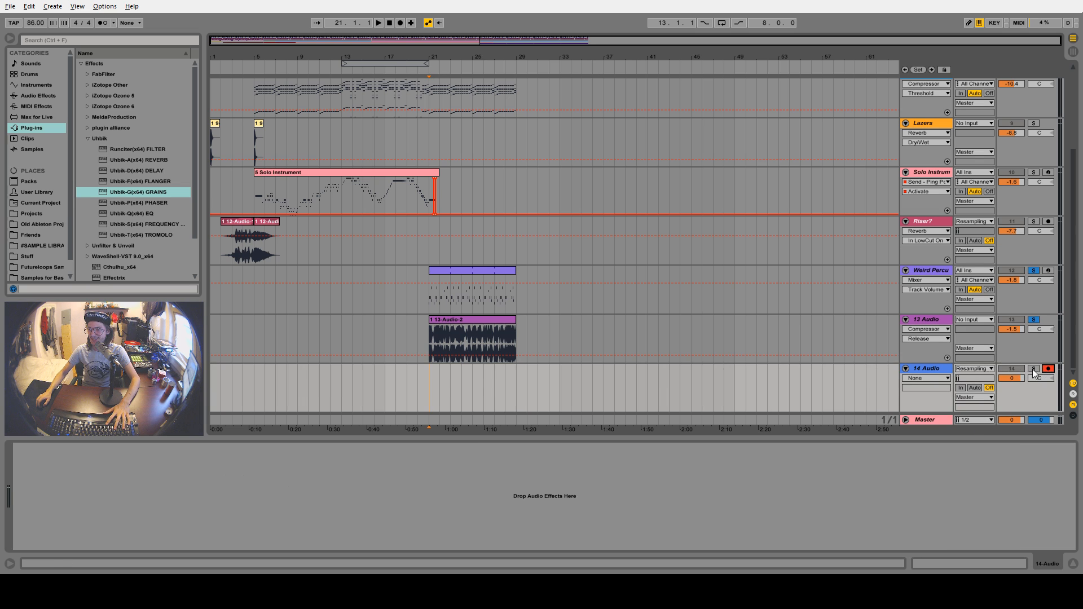
left_click(400, 22)
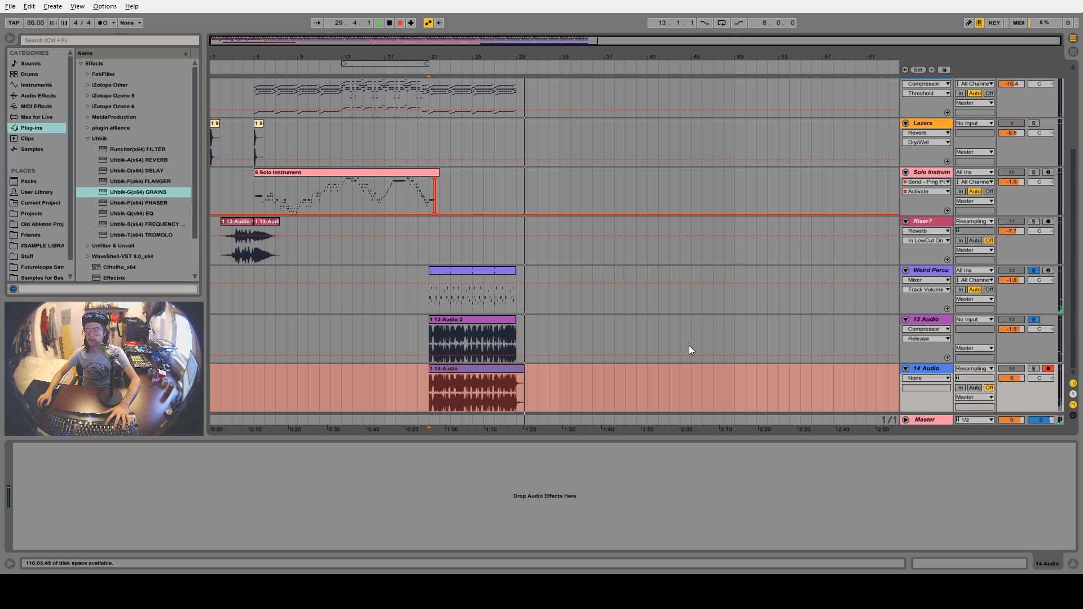
key("space")
Delete the original Weird Percussion and 13 Audio tracks
left_click(770, 351)
left_click(926, 269, "shift")
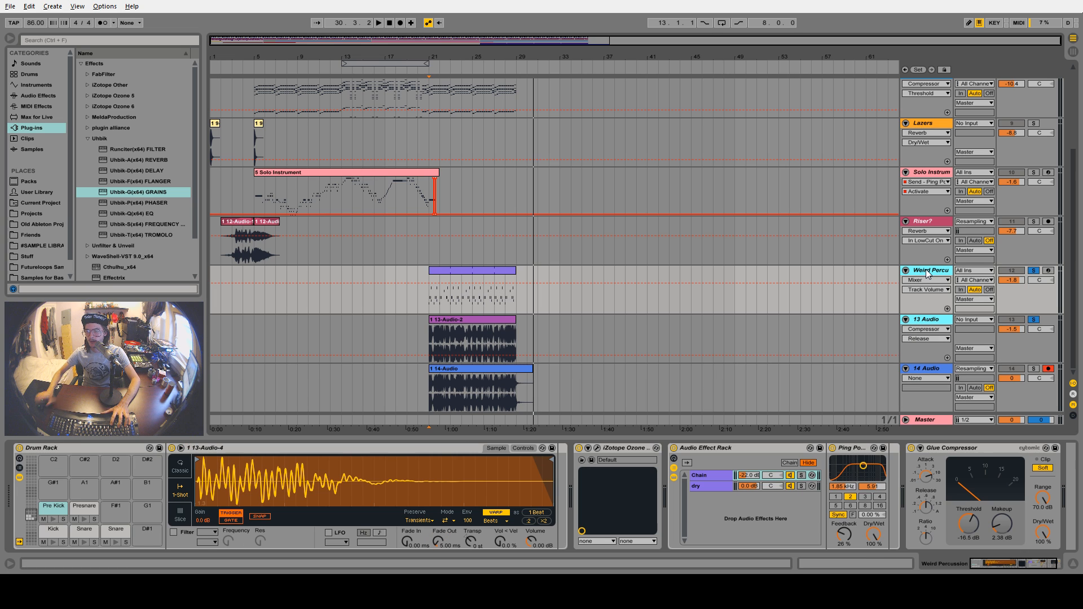
key("Delete")
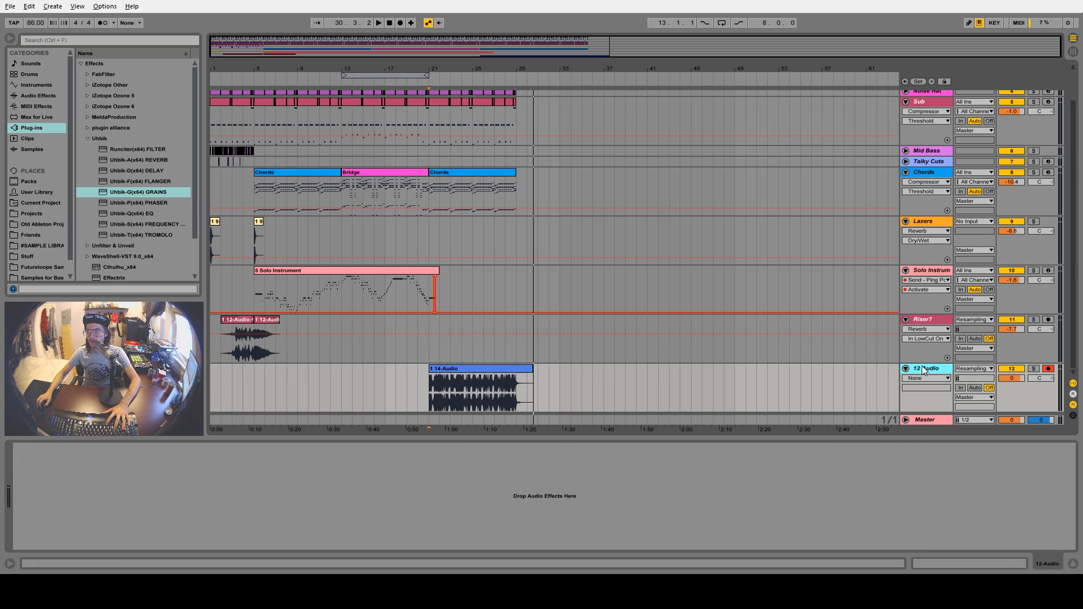
Copy the Old Compressor sidechain rack from the Sub track onto the resampled 12 Audio track
left_click(927, 320)
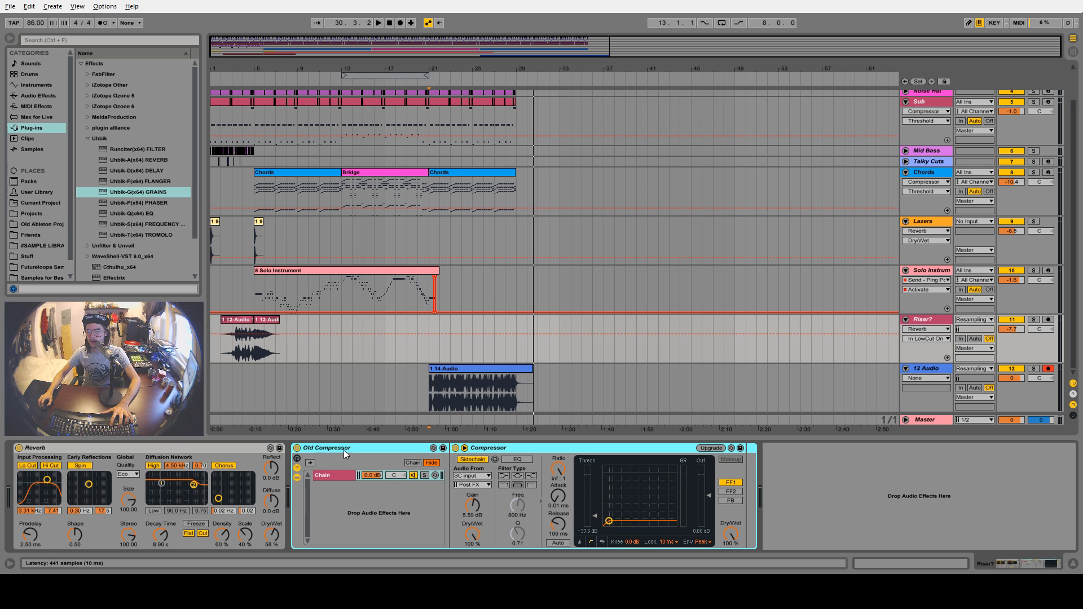
left_click(922, 270)
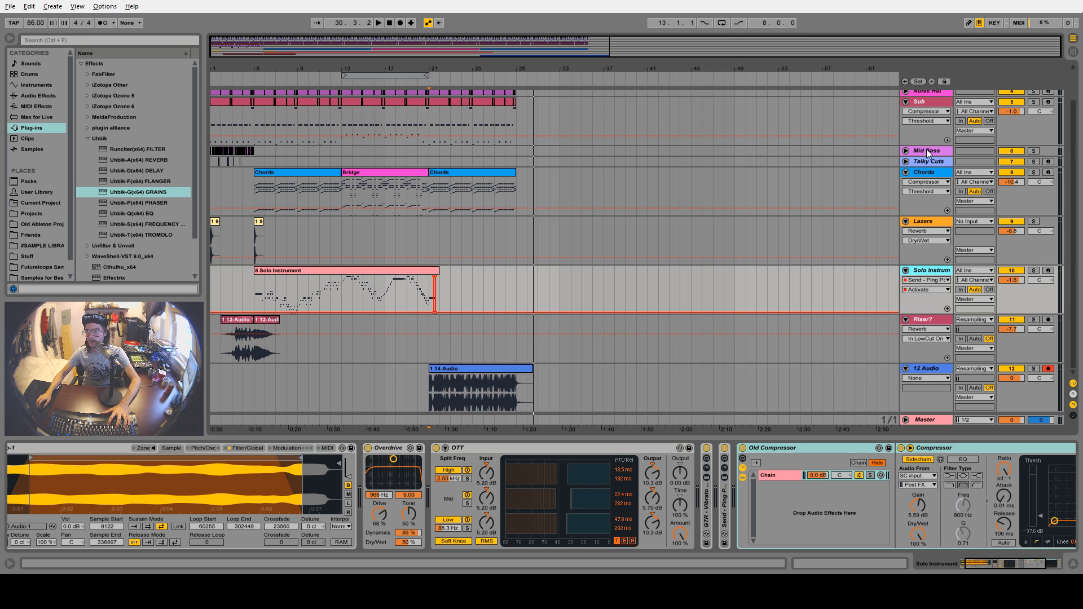
left_click(923, 102)
left_click(726, 446)
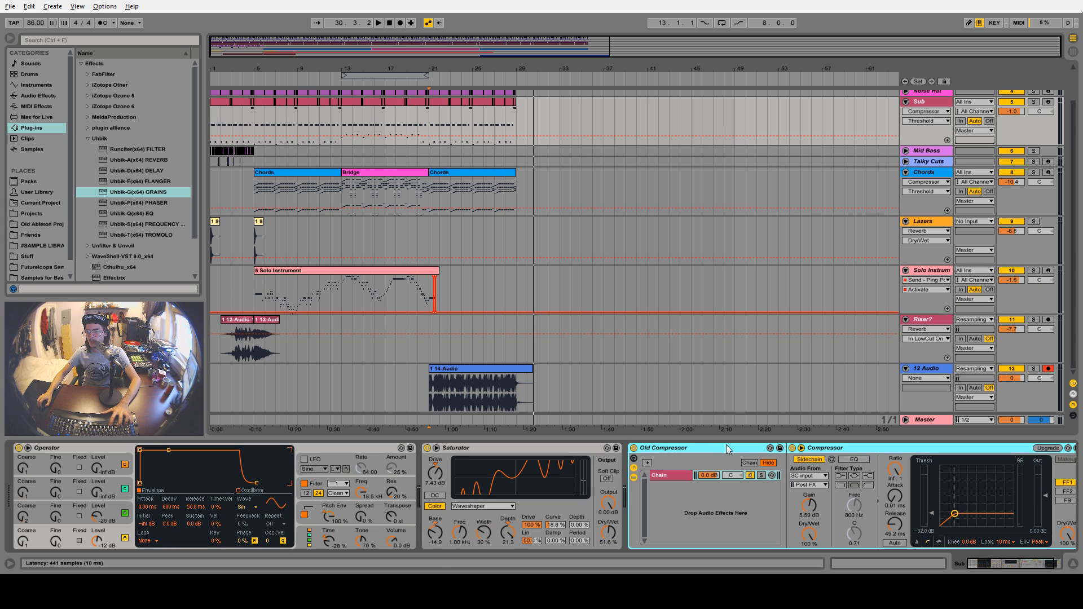
left_click(922, 369)
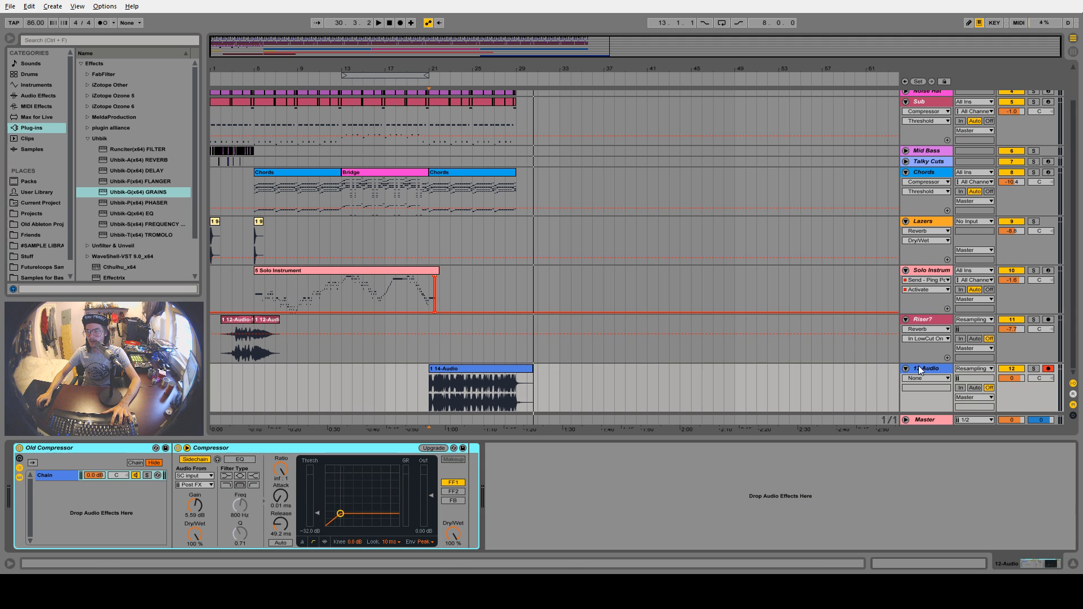
Play the resampled percussion from bar 21 and lower the 12 Audio track volume to about -11.1 dB
left_click(430, 376)
key("space")
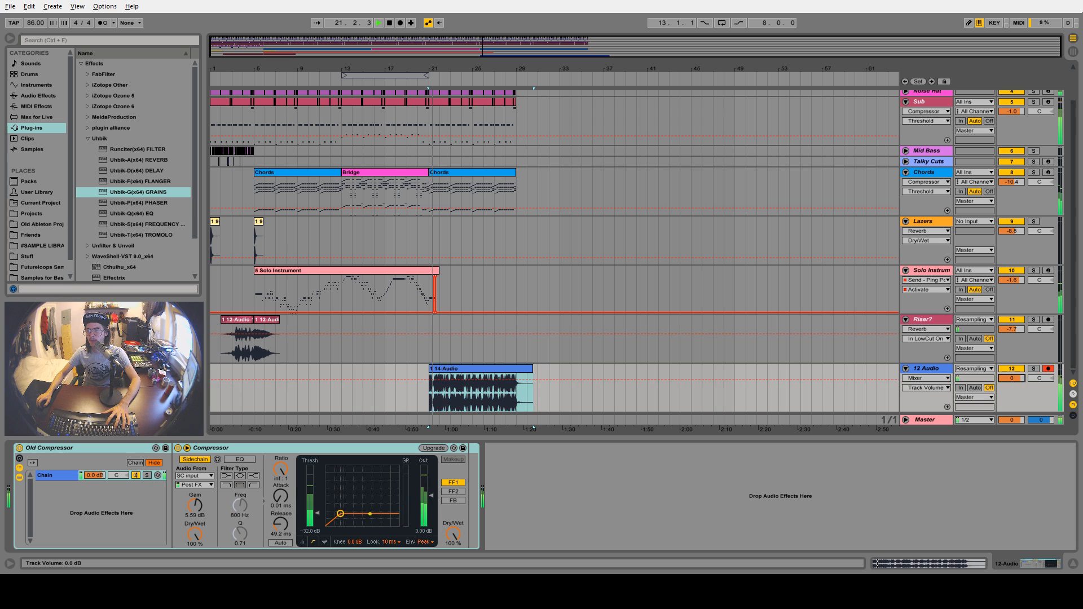
left_click_drag(1012, 379, 1012, 404)
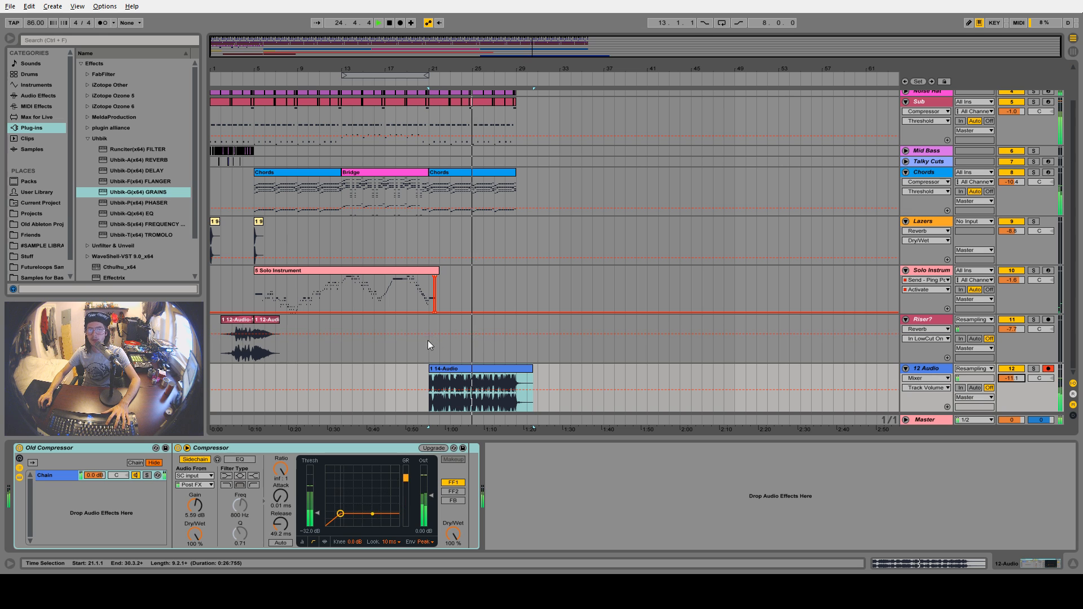
Stop playback and fold the Chords, Lazers, Solo Instrument and Riser? tracks
left_click(213, 280)
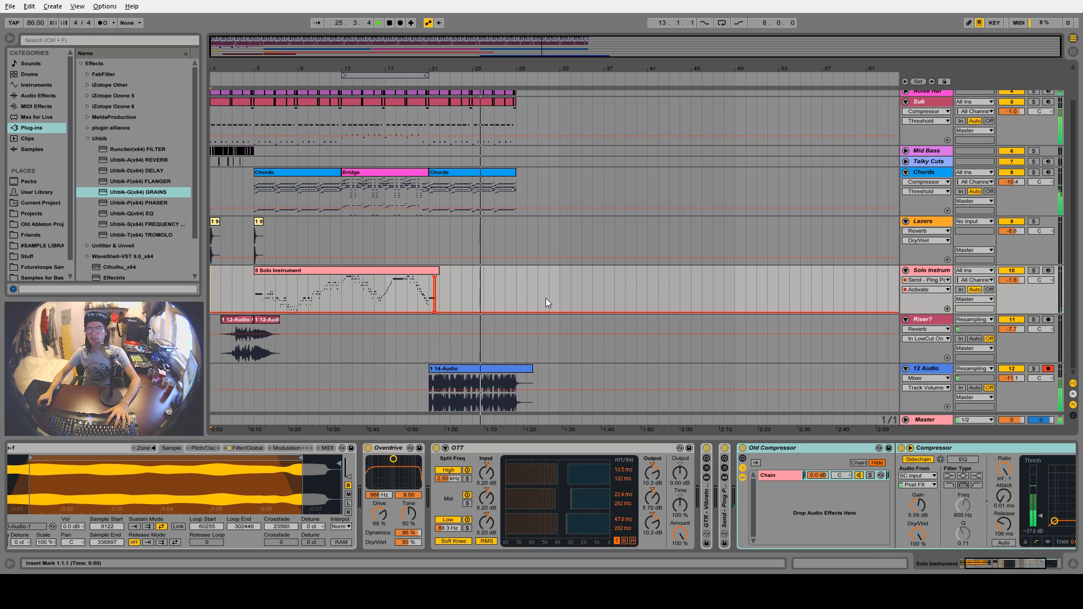
scroll(546, 298, "up", 2)
left_click(905, 209)
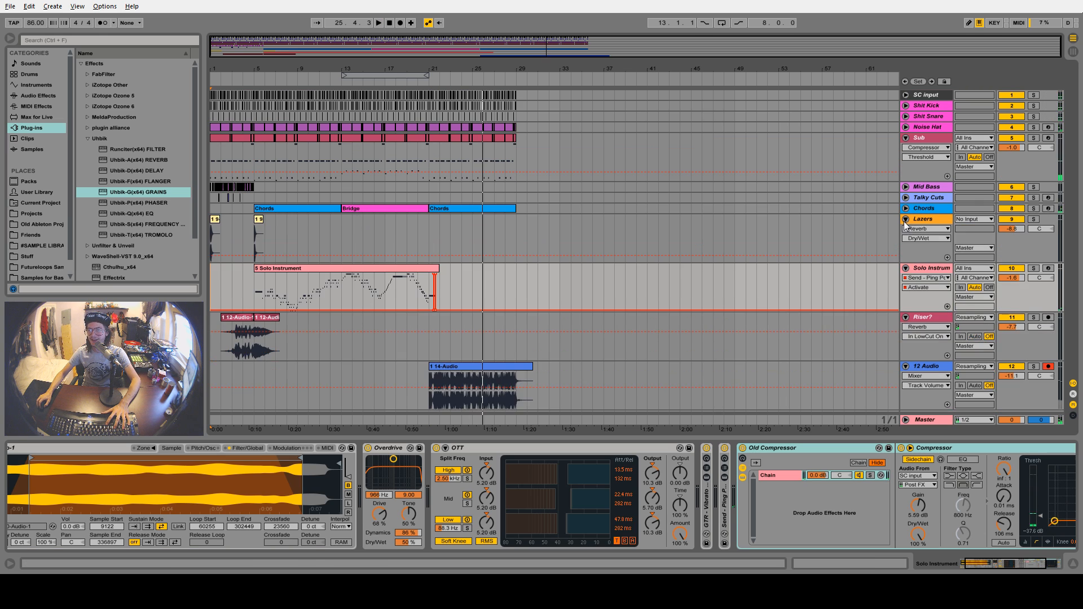
left_click(905, 219)
left_click(905, 230)
left_click(906, 241)
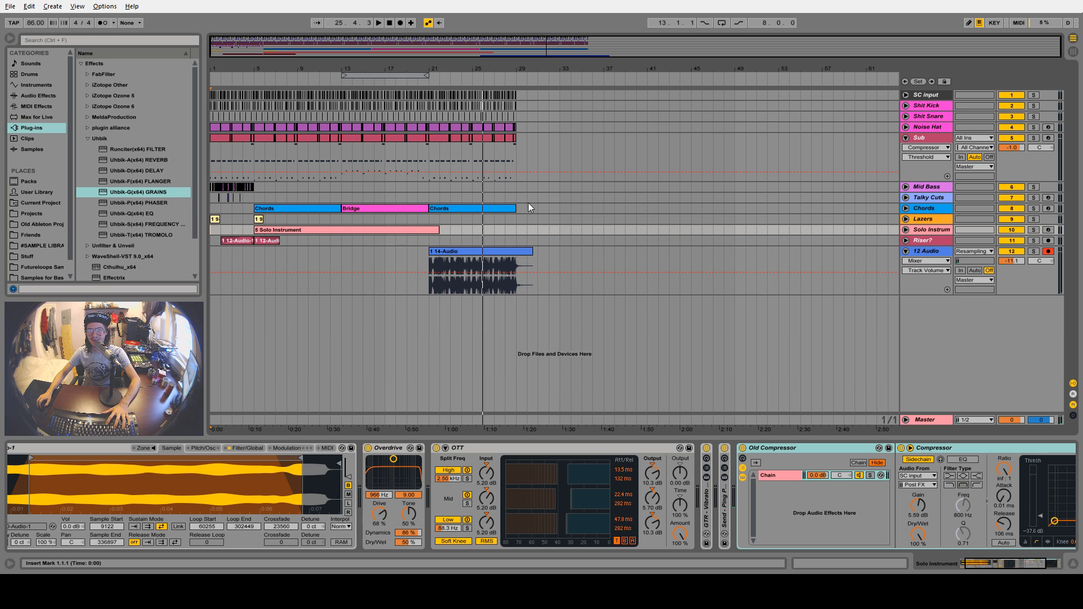
Play the arrangement from bar 1, unfold the Lazers track and raise its volume to -3.0 dB
left_click(221, 256)
key("space")
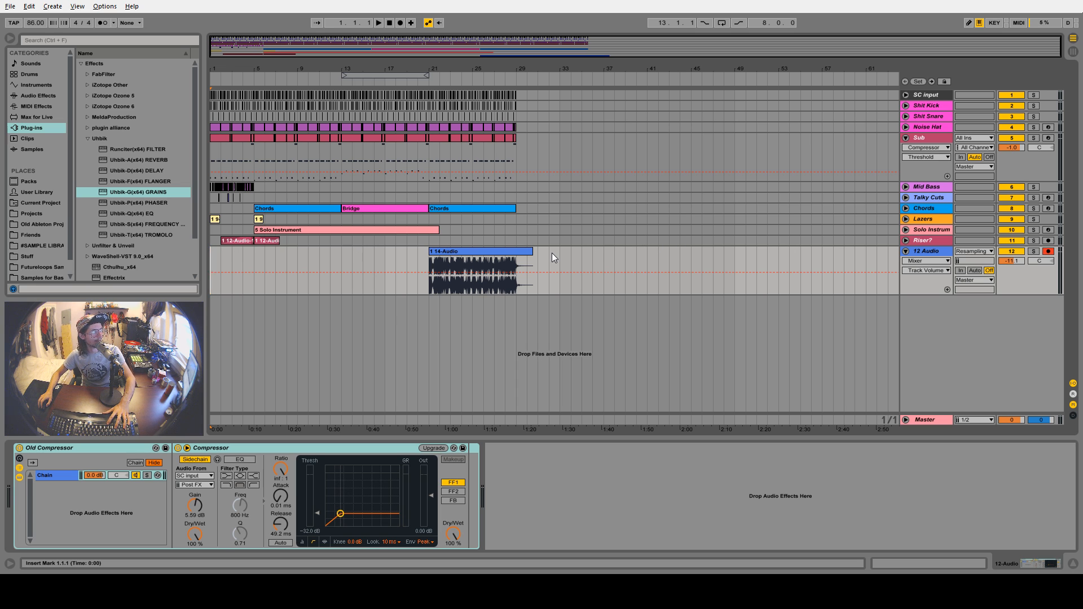
key("space")
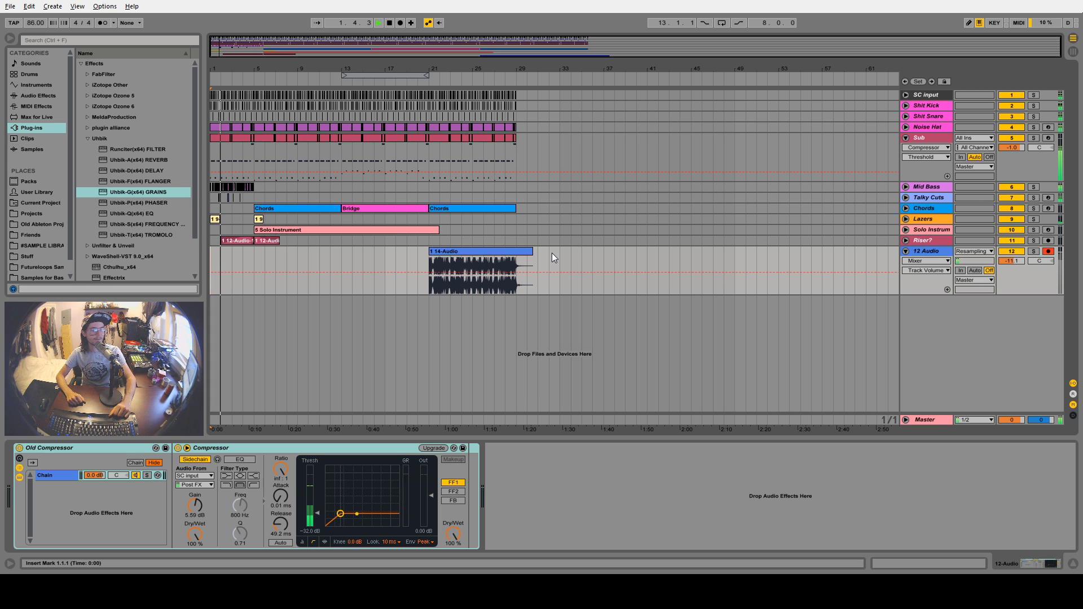
key("space")
left_click(905, 219)
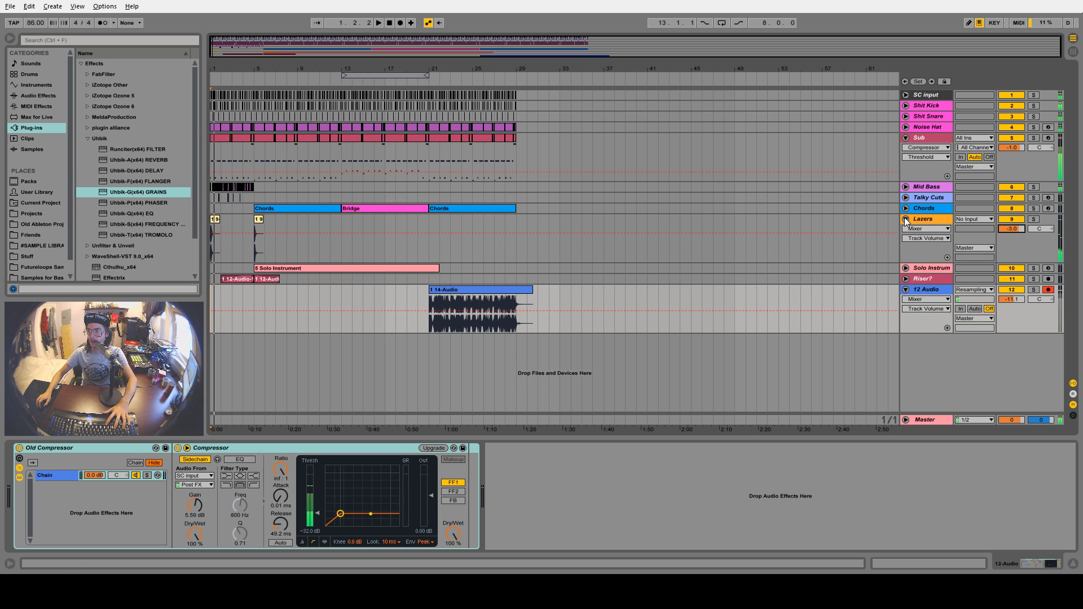
Raise the Lazers sidechain compressor's threshold to about -26.3 dB and shorten its release to 53.6 ms
left_click(927, 220)
left_click(1041, 563)
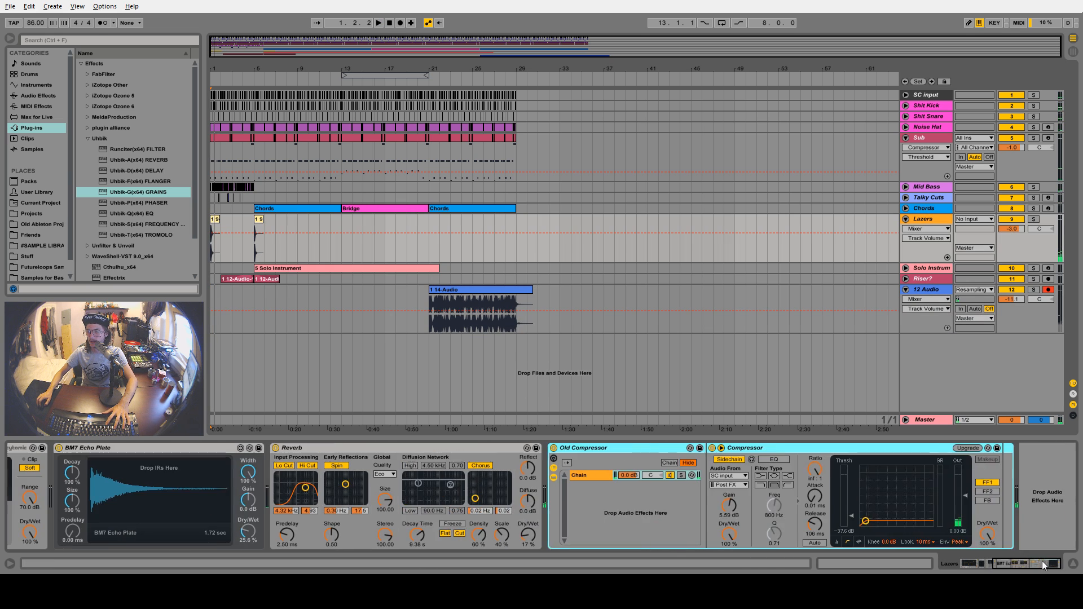
left_click_drag(853, 516, 851, 510)
key("space")
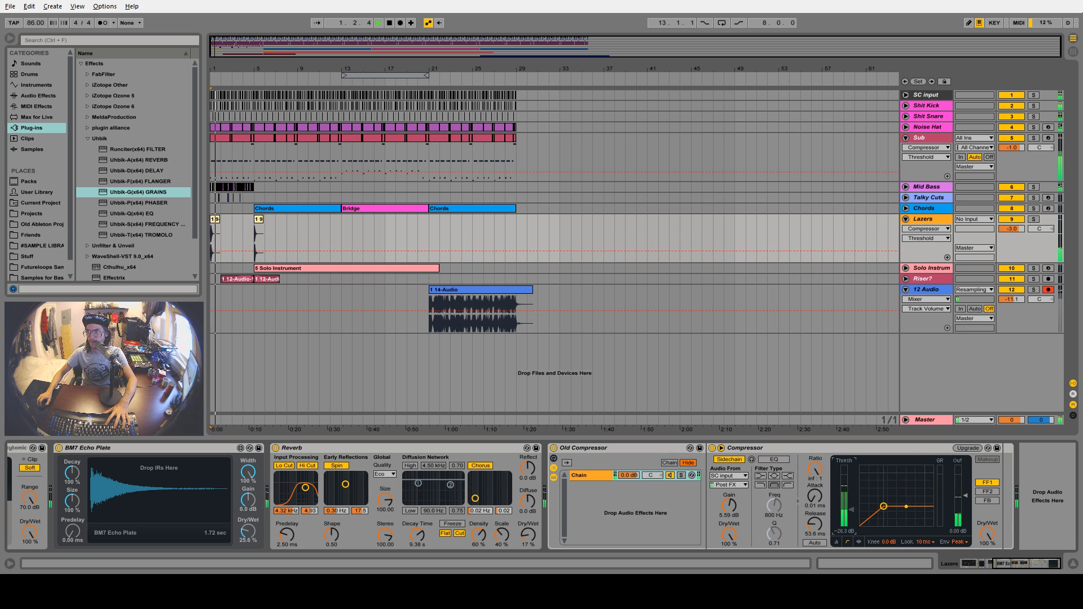
Restart playback from bar 1, lower the Lazers track volume to about -3.9 dB, and check the Master's effect chain
key("space")
key("space")
left_click_drag(1014, 229, 1018, 229)
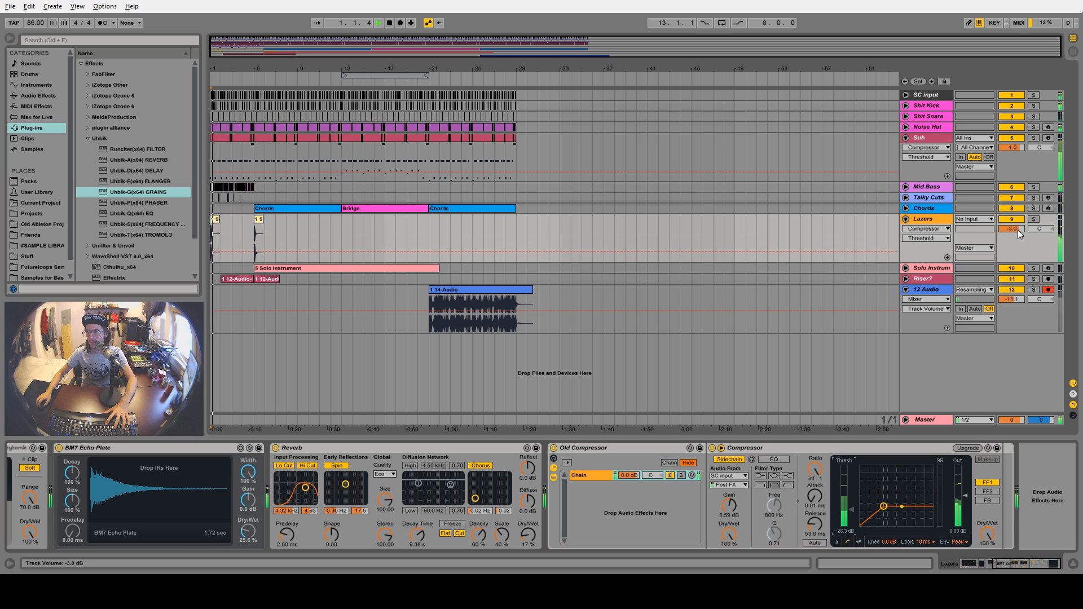
left_click(927, 420)
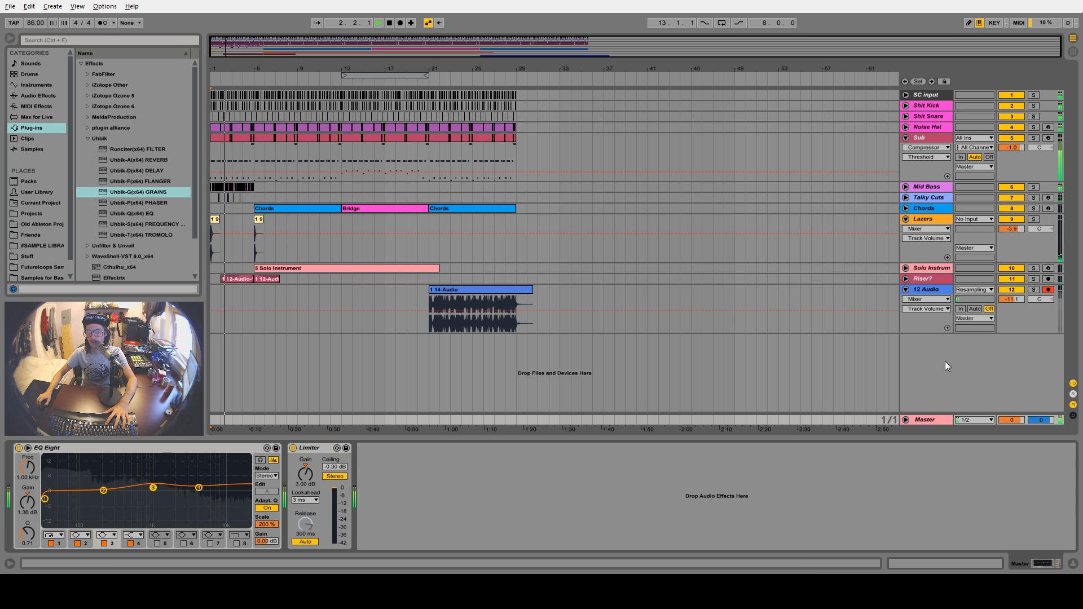
left_click(934, 288)
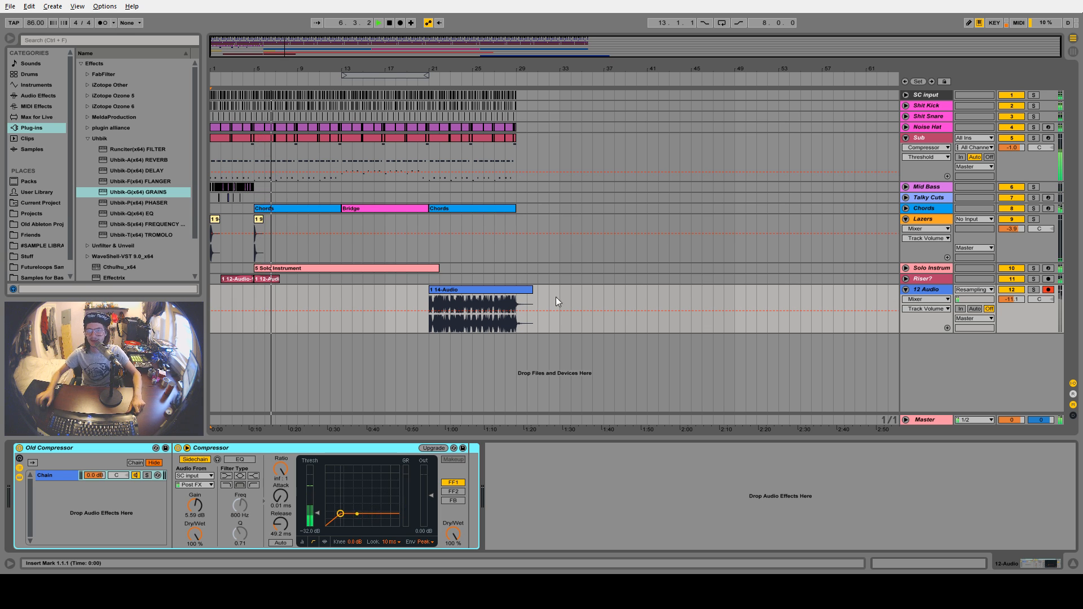
Raise the threshold of Solo Instrument's sidechain compressor and shorten its release to 37.4 ms during playback
left_click(928, 269)
left_click(1024, 565)
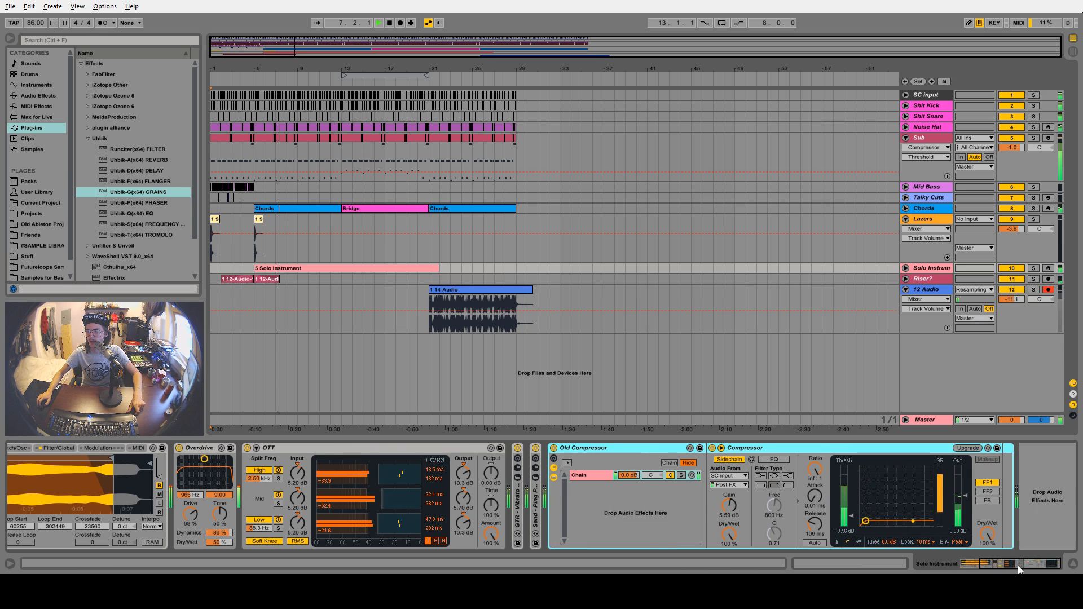
left_click_drag(865, 522, 888, 503)
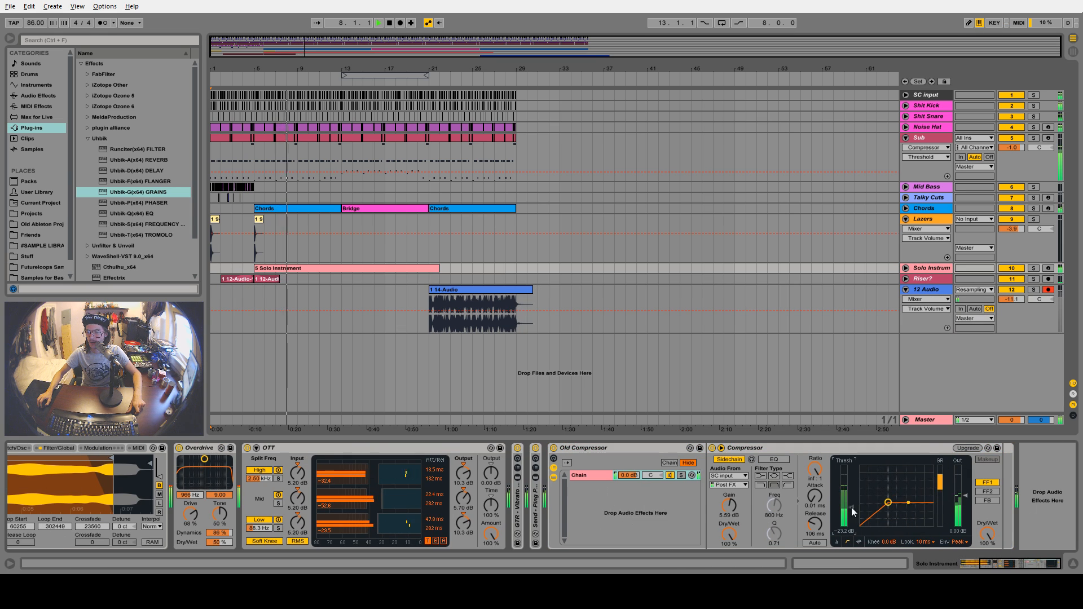
left_click_drag(815, 525, 815, 540)
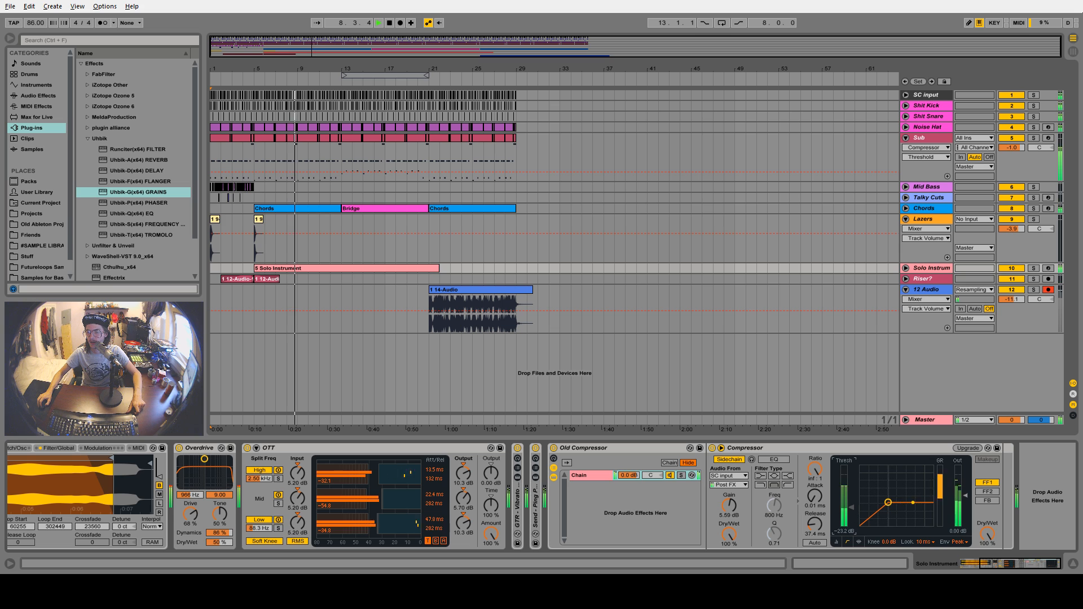
left_click_drag(851, 508, 851, 513)
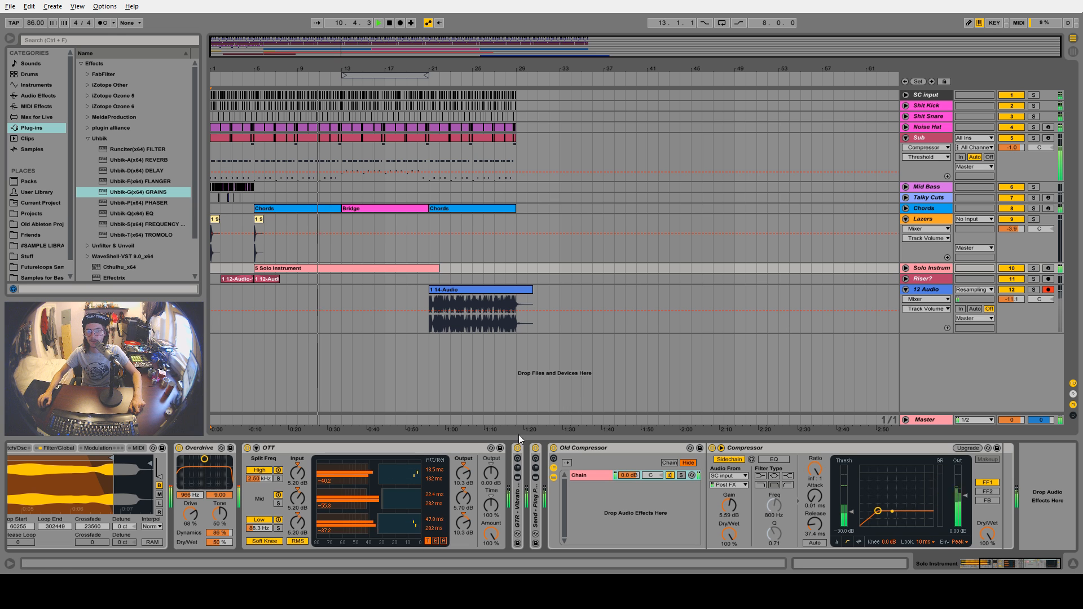
Add a Reverb to Solo Instrument between the GTR Vibrato and the Ping Pong send devices
left_click_drag(992, 562, 932, 548)
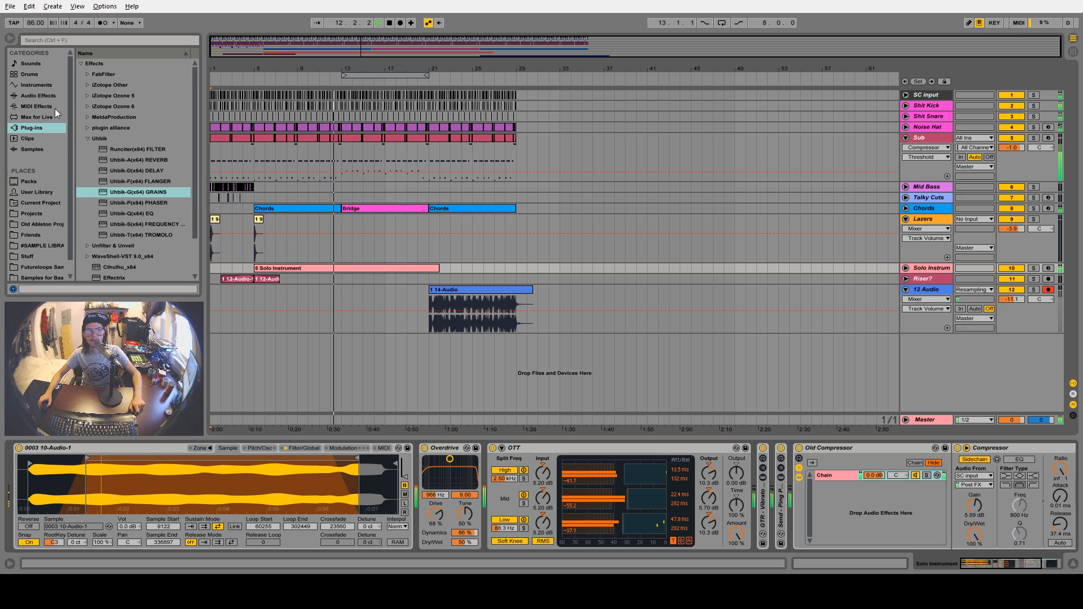
left_click(39, 96)
left_click_drag(106, 200, 781, 509)
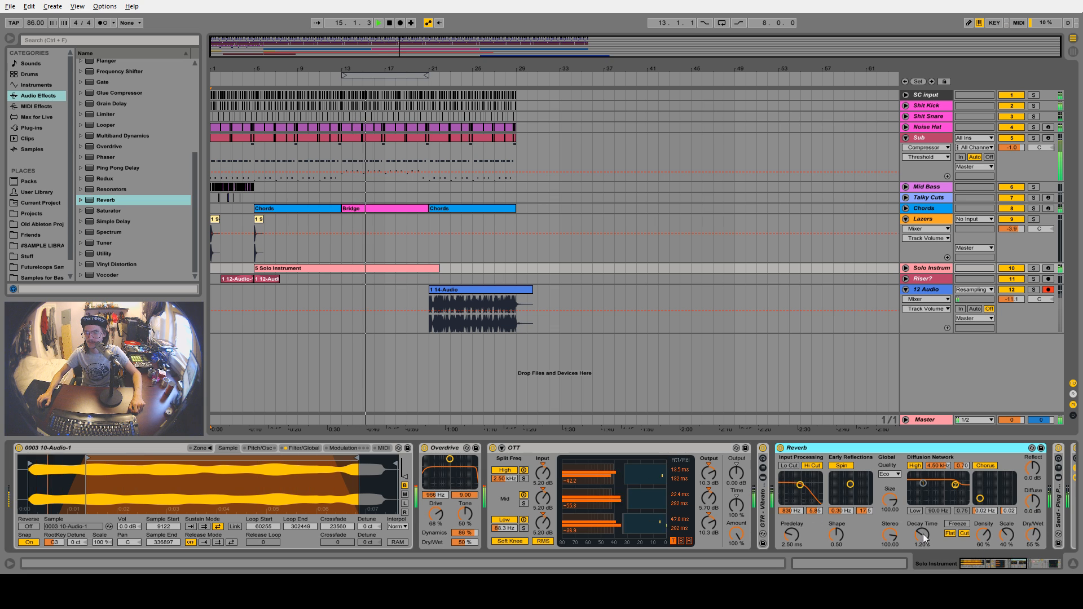
Set the Solo Instrument Reverb's decay time to about 3.79 s and its dry/wet to about 13%
left_click_drag(923, 534, 921, 537)
left_click_drag(1033, 535, 1033, 557)
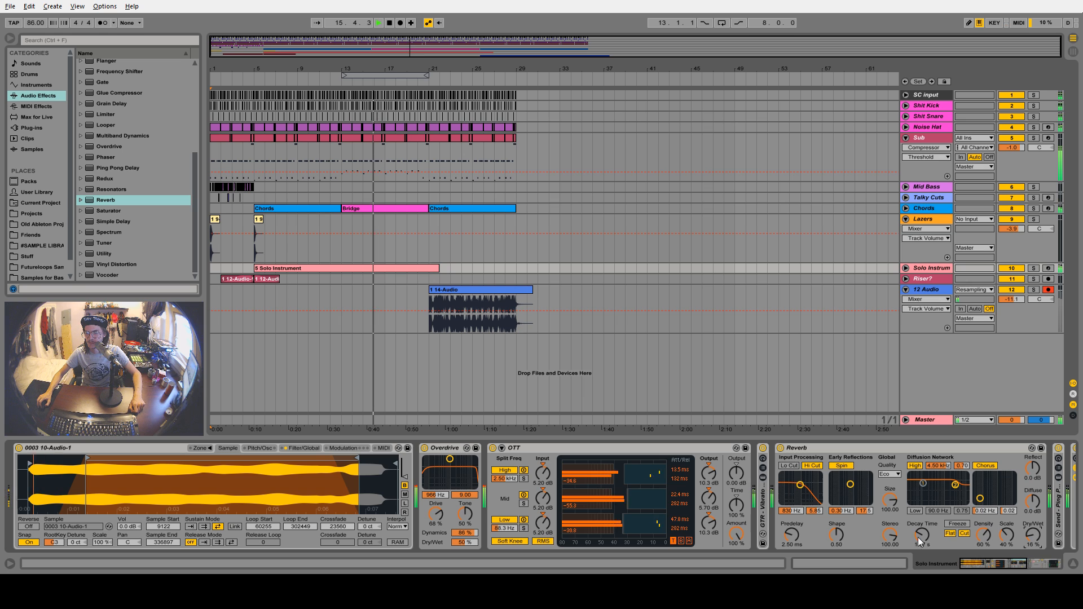
left_click_drag(921, 536, 921, 524)
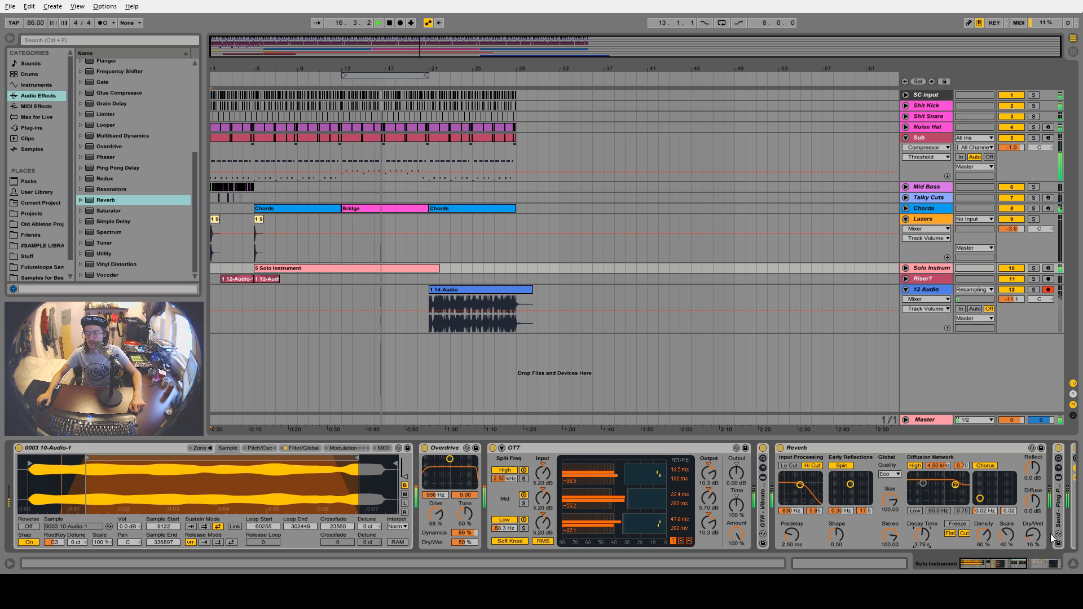
left_click_drag(1033, 535, 1033, 536)
Enable the low cut on the Reverb's input processing and move the input filter to about 3.61 kHz
left_click_drag(800, 485, 809, 484)
left_click(892, 474)
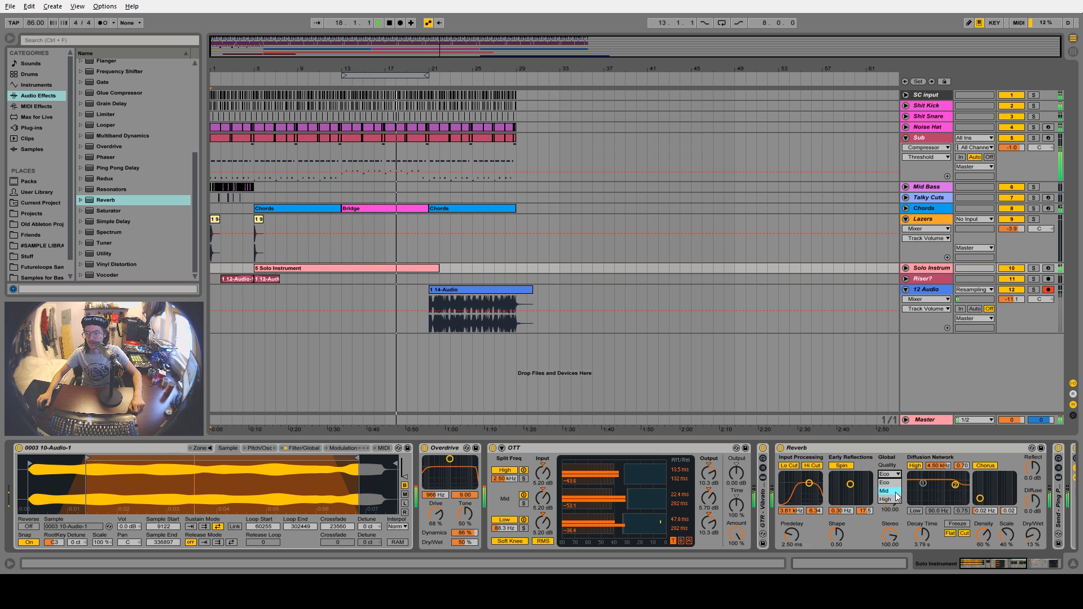
left_click(905, 501)
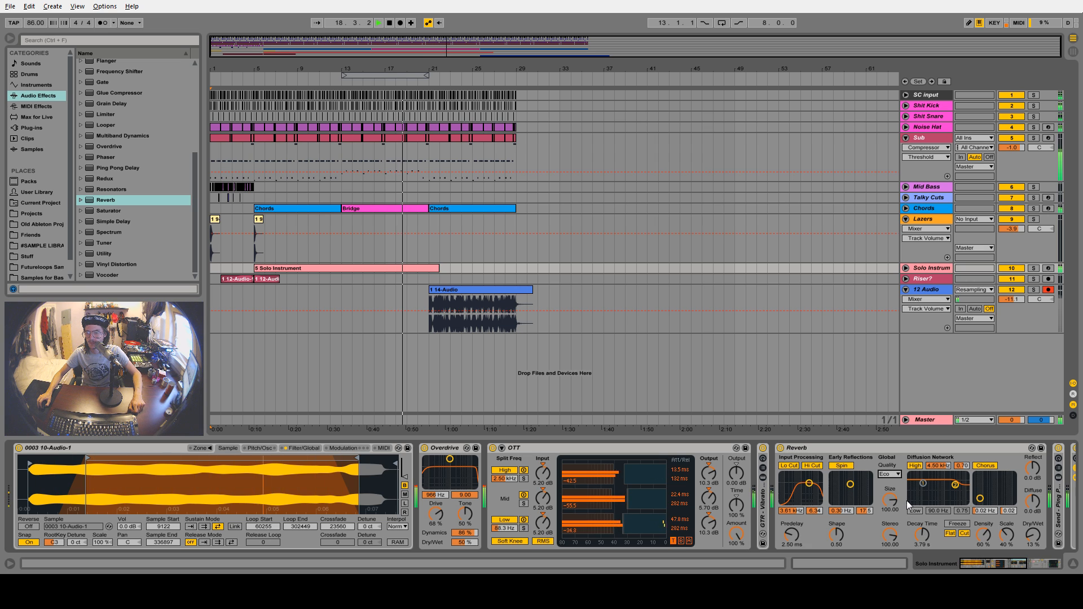
Turn off the high filter in the Solo Instrument Reverb's diffusion network, then set its decay to 7.15 s and dry/wet to about 9.5%
left_click(915, 466)
left_click_drag(1034, 534, 1033, 536)
left_click_drag(922, 535, 923, 524)
left_click_drag(1038, 530, 1038, 532)
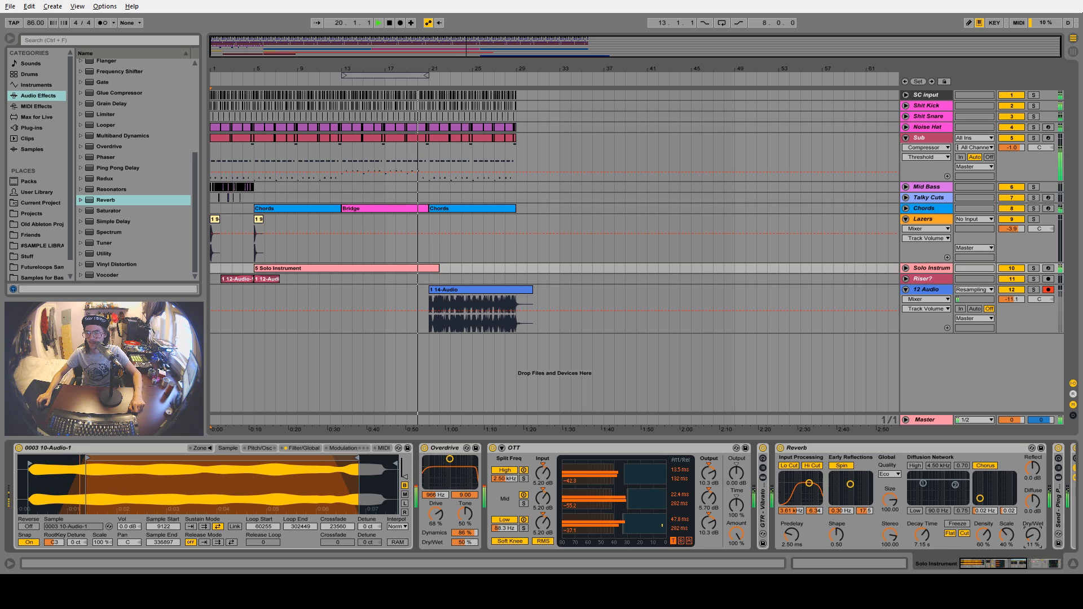
left_click(1011, 563)
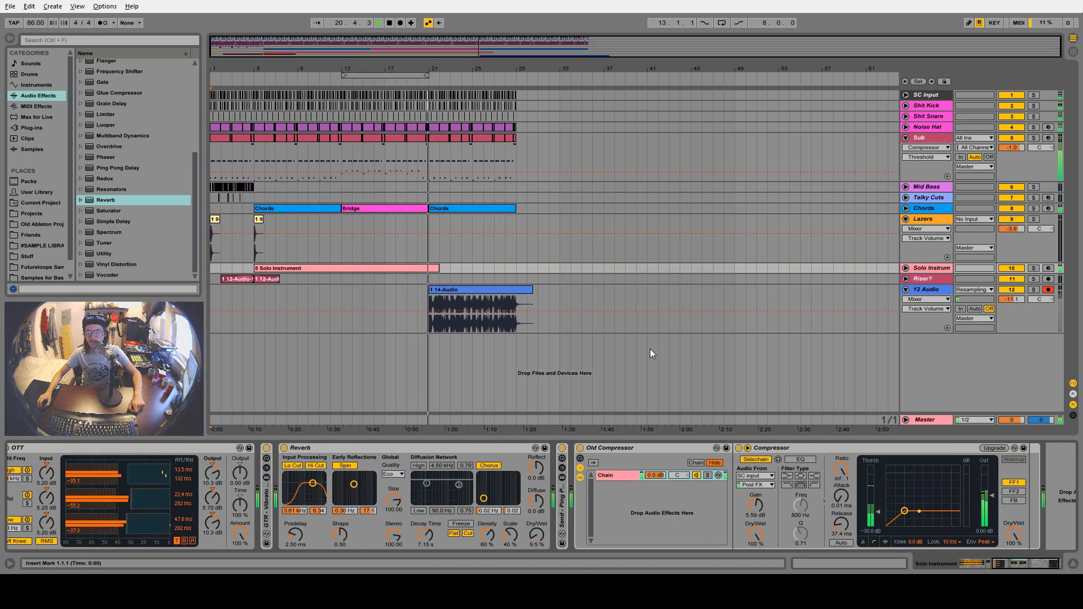
Lower the 12 Audio track's volume to about -12.5 dB and rename the track as Weird Perc
left_click_drag(1010, 299, 1010, 307)
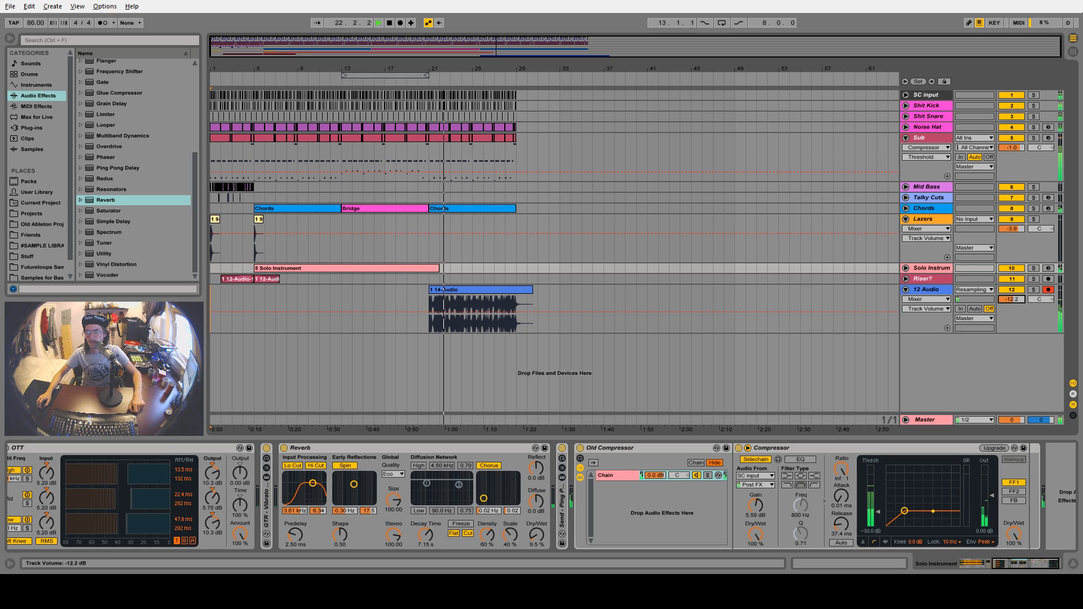
right_click(922, 289)
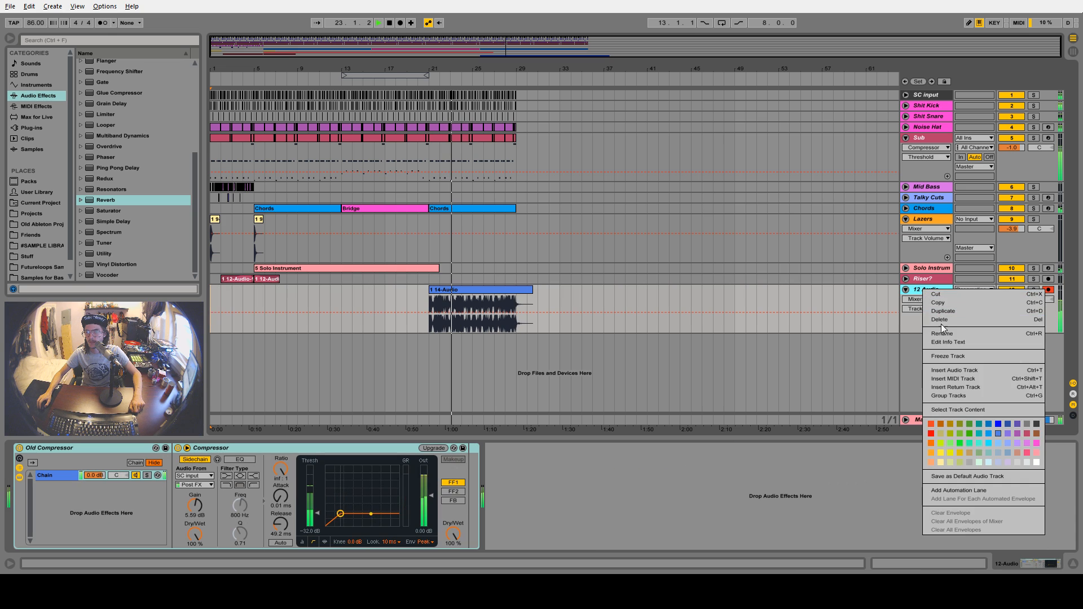
left_click(952, 334)
type("We")
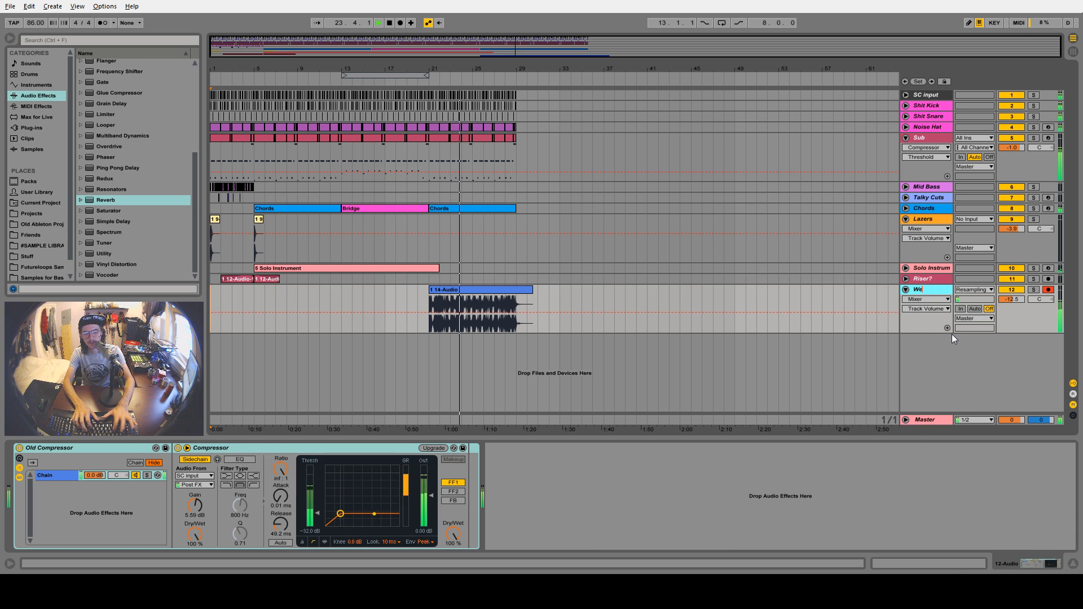
type("ird Perccus")
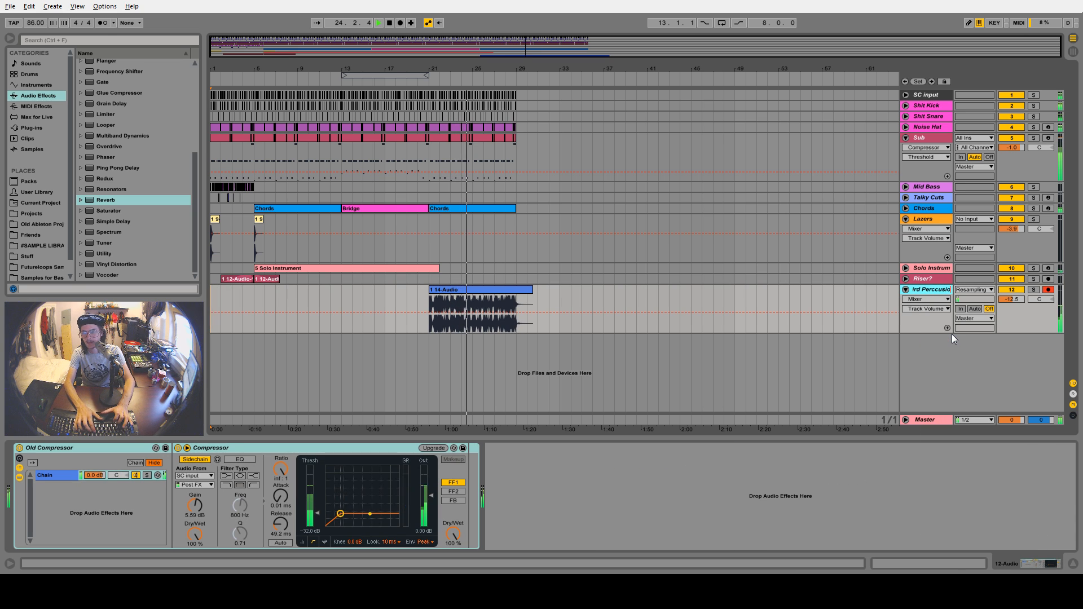
key("Return")
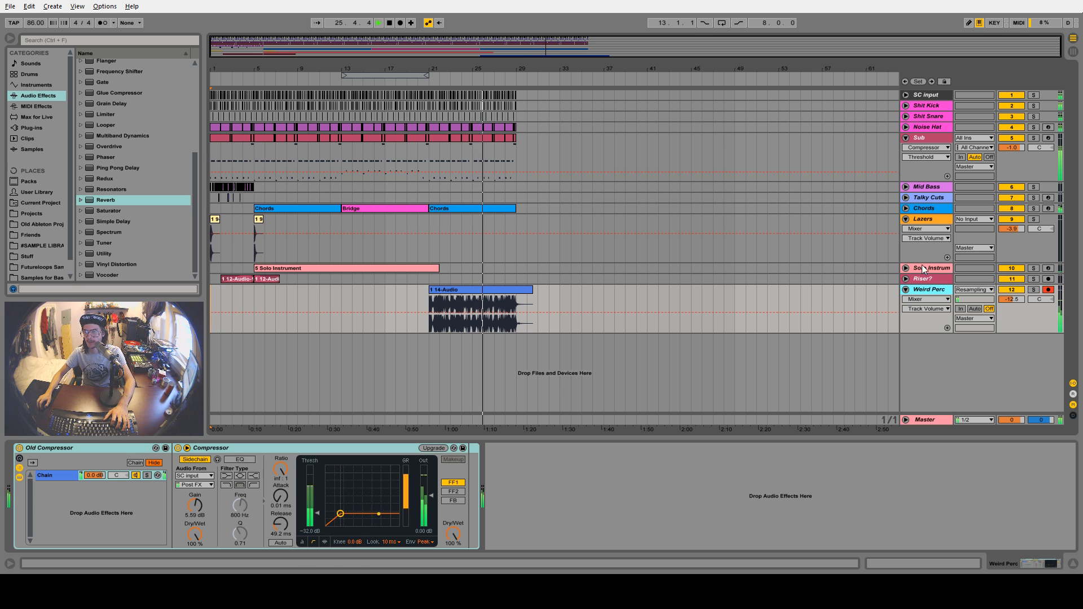
Rename the Solo Instrument track as Solo
left_click(927, 269)
right_click(927, 270)
left_click(956, 313)
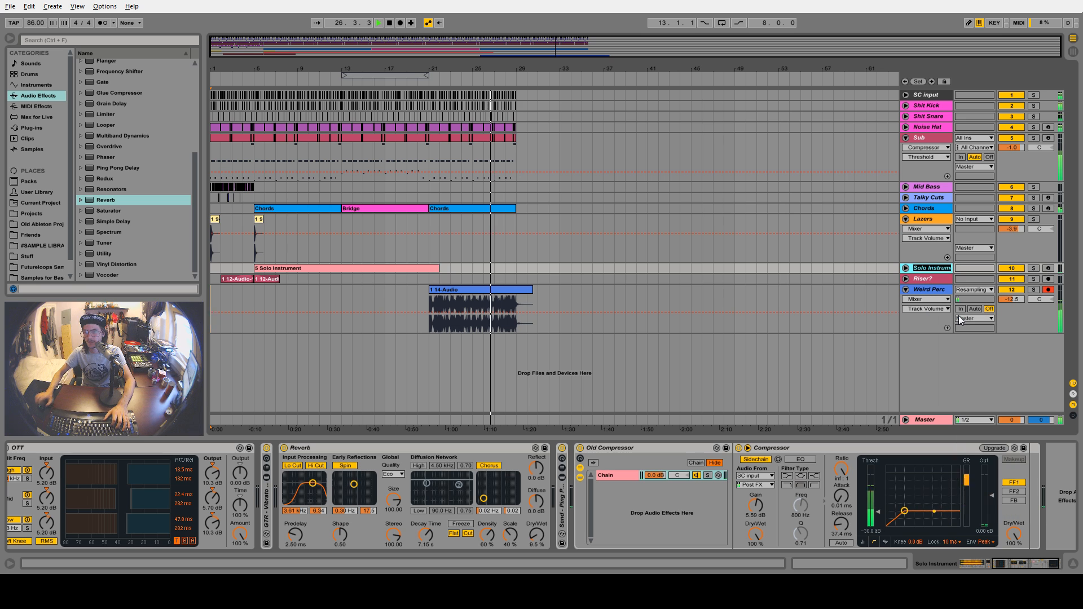
type("Solo")
key("Return")
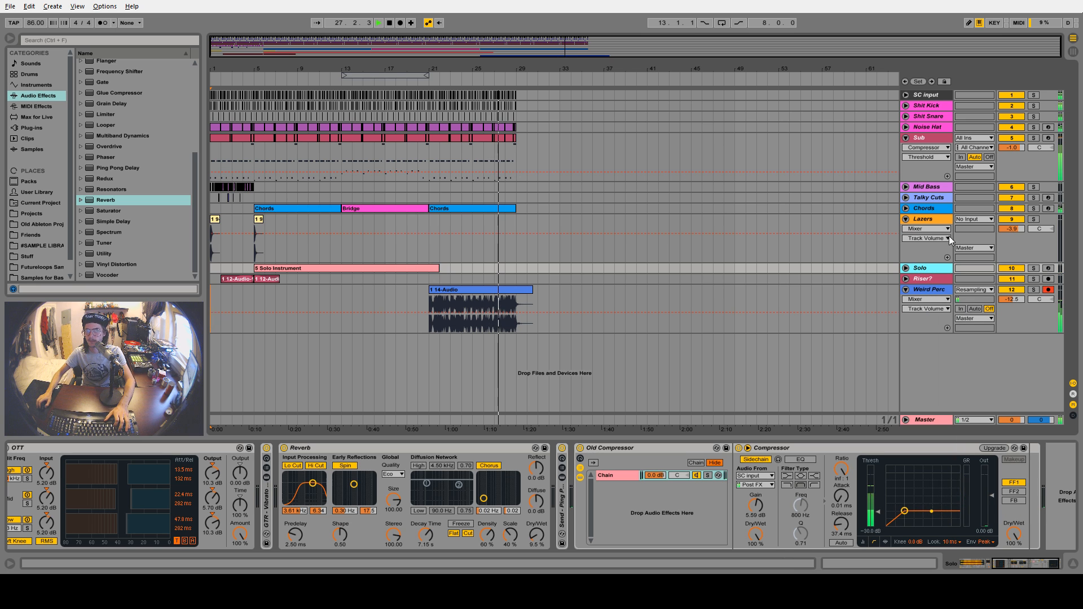
Rename the Riser? track as Slinky Riser
left_click(918, 279)
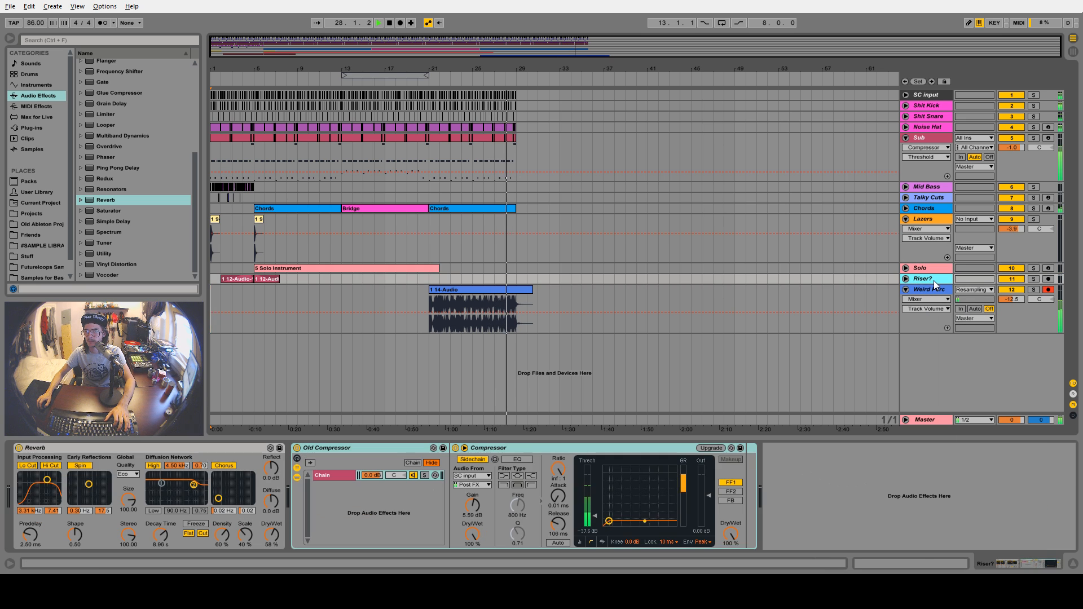
right_click(924, 280)
left_click(954, 327)
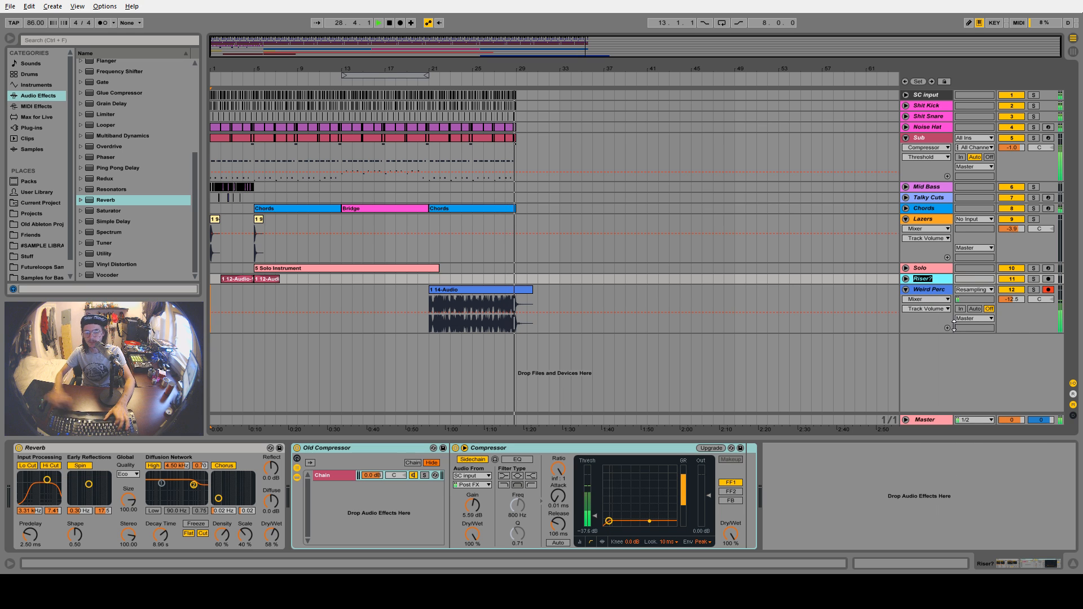
type("Slinky Riser")
key("Return")
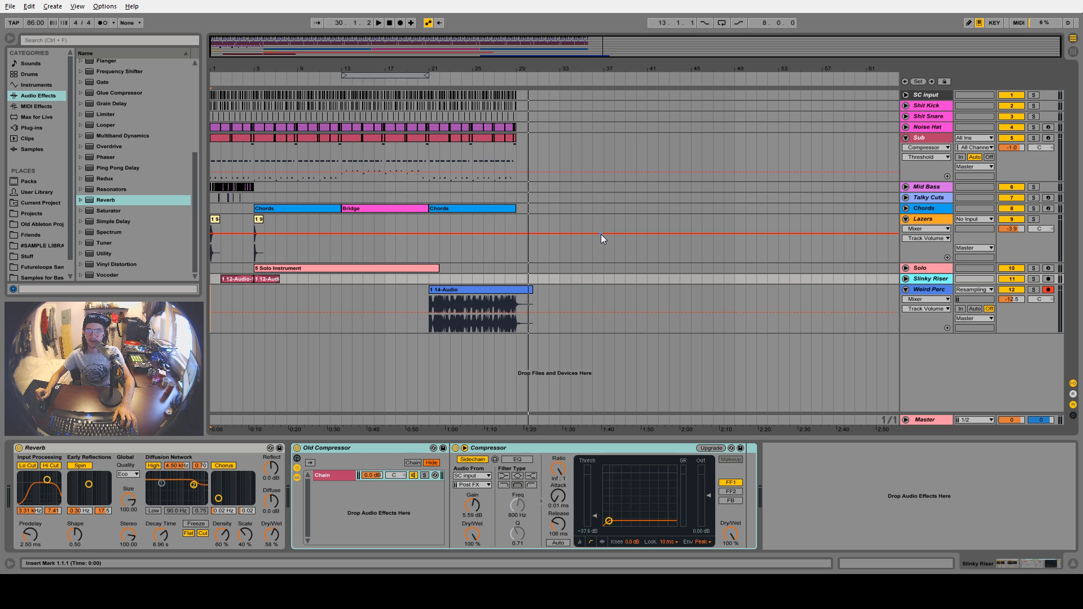
Unfold the Chords track in the arrangement
left_click_drag(297, 70, 297, 90)
left_click(906, 208)
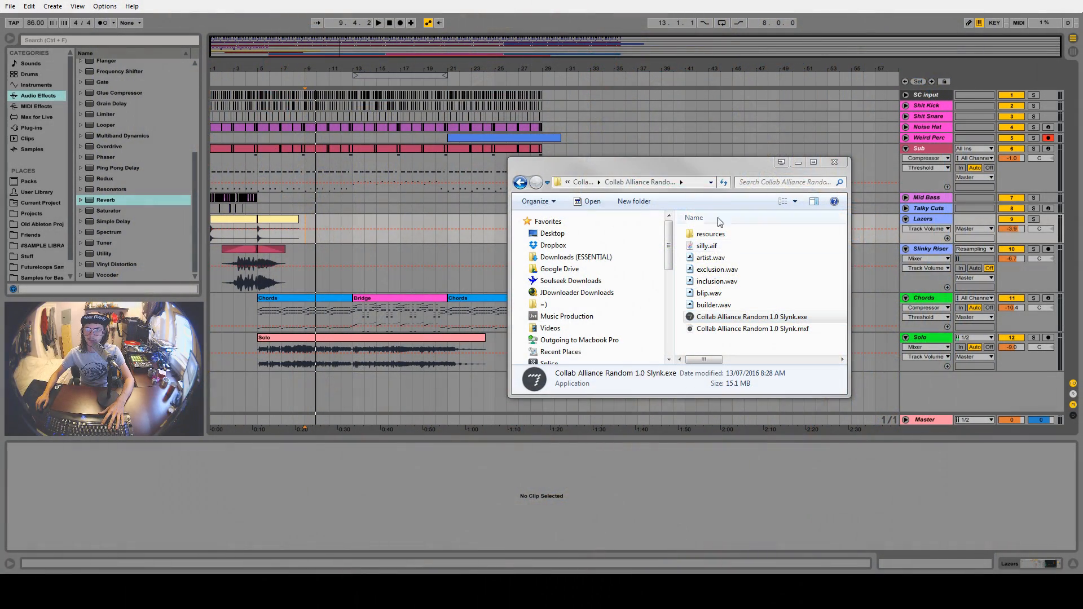
Reposition the Explorer folder window, launch Collab Alliance Random 1.0 Slynk.exe from it, and move the randomizer's window to the middle of the screen
left_click_drag(609, 166, 679, 157)
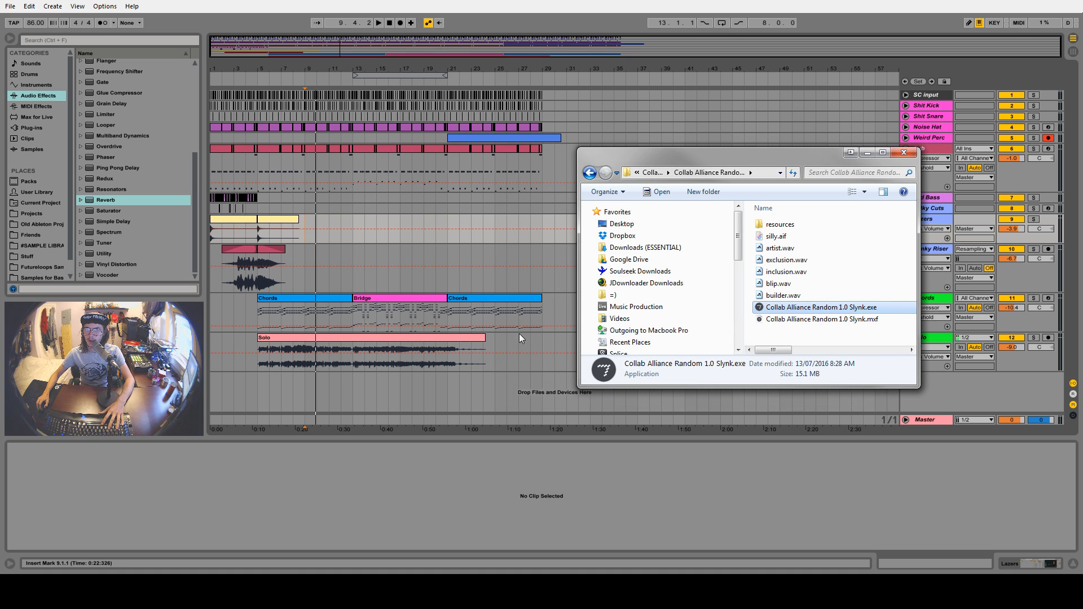
left_click_drag(827, 154, 784, 105)
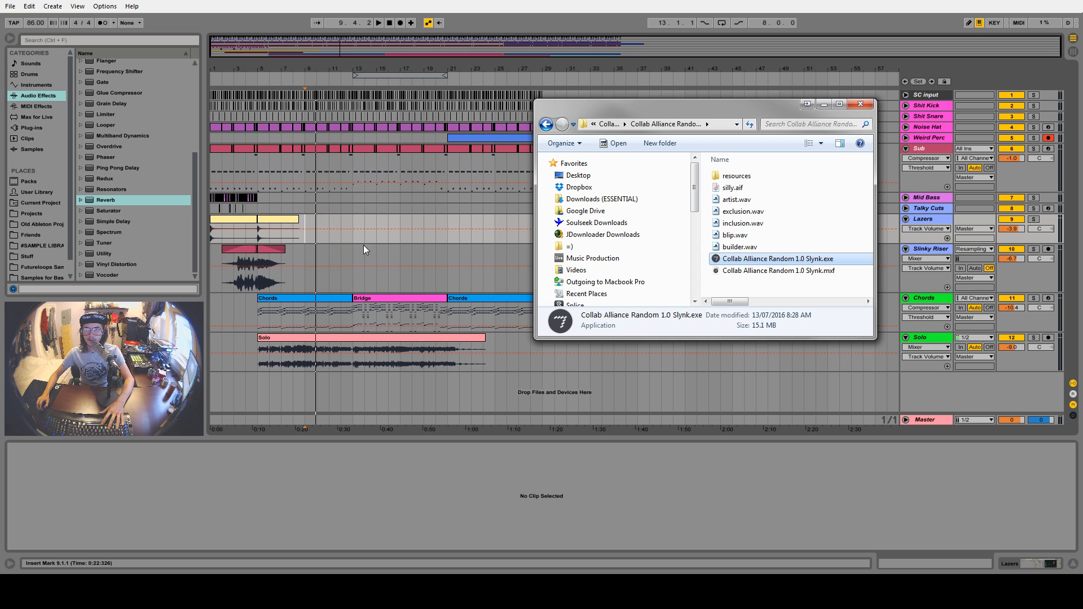
left_click_drag(607, 106, 552, 123)
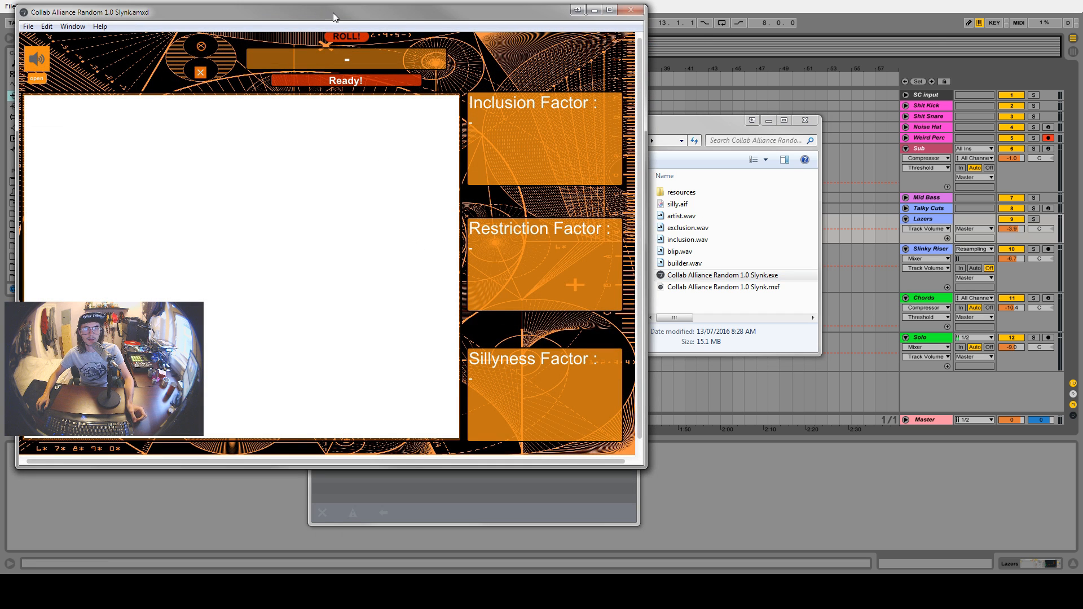
left_click_drag(332, 17, 559, 25)
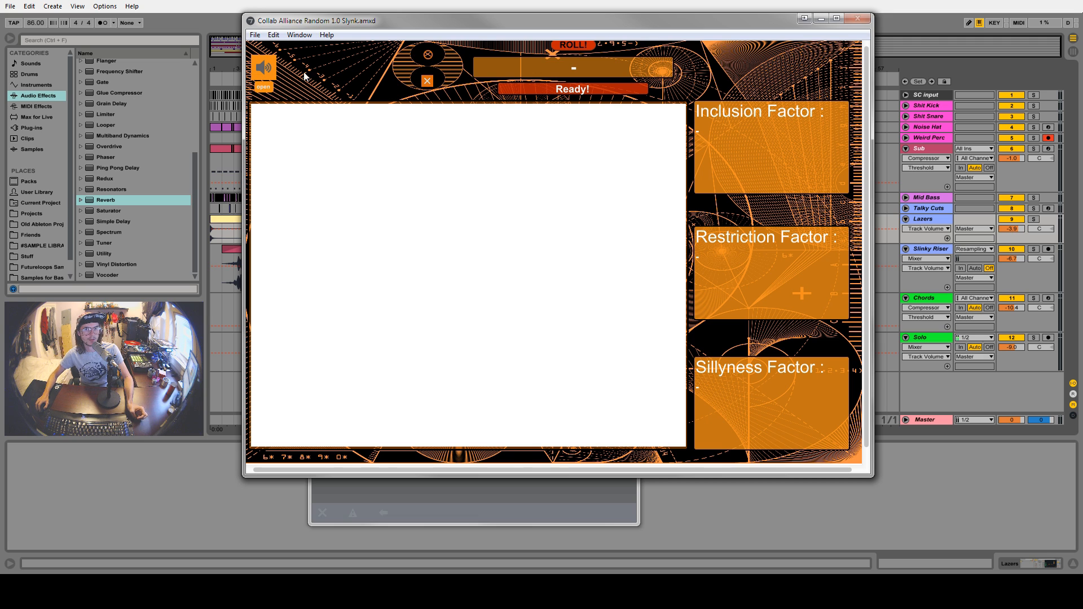
Check the randomizer's audio status settings and close them
left_click(263, 87)
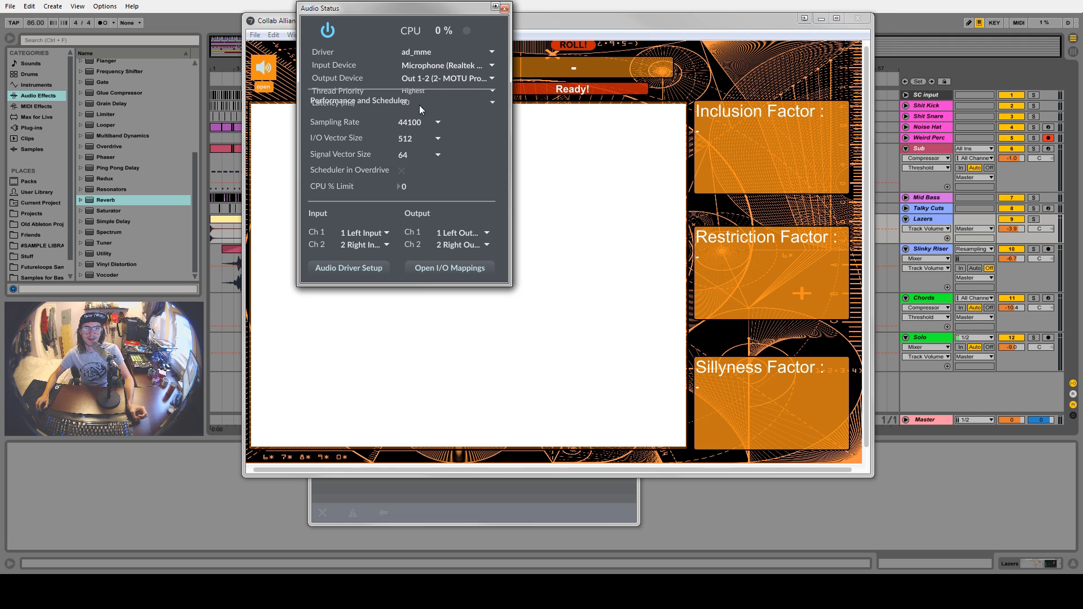
left_click(504, 8)
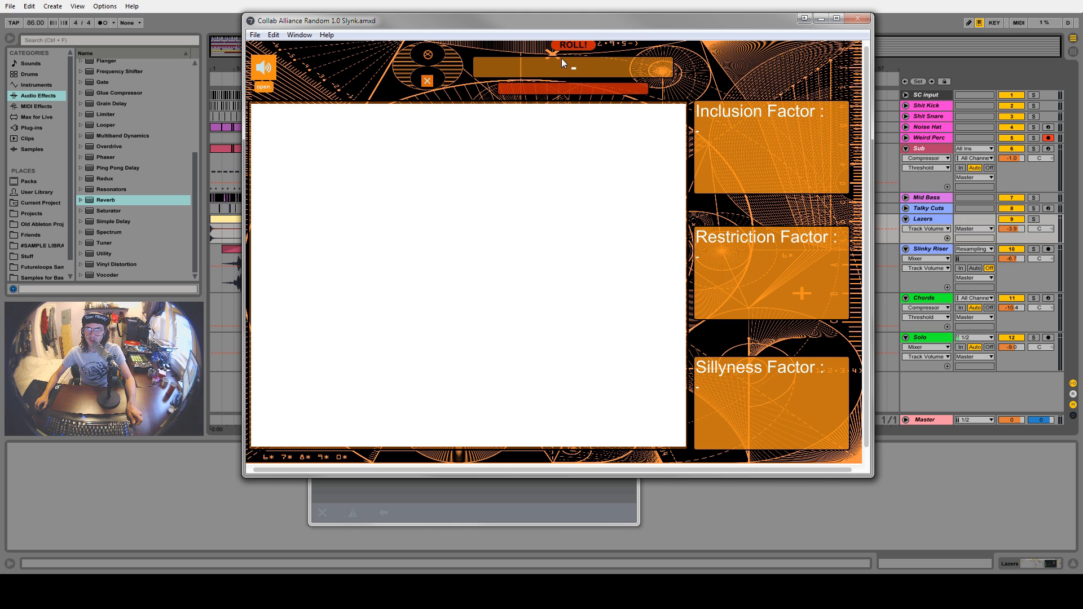
Roll a random producer with inclusion, restriction and sillyness factors, and try to open the rolled channel's videos
left_click(571, 48)
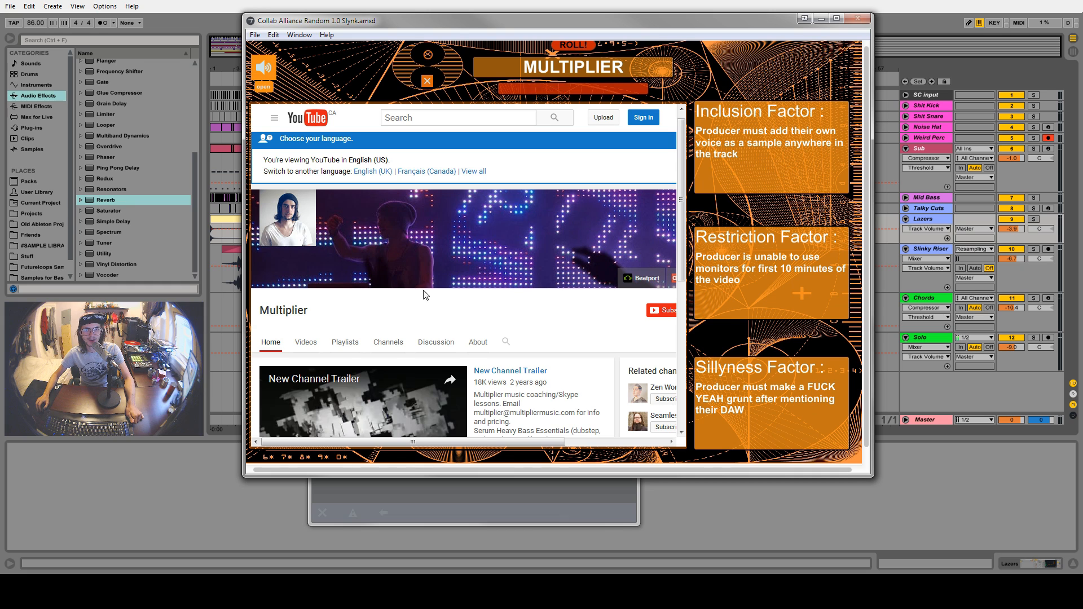
left_click(307, 342)
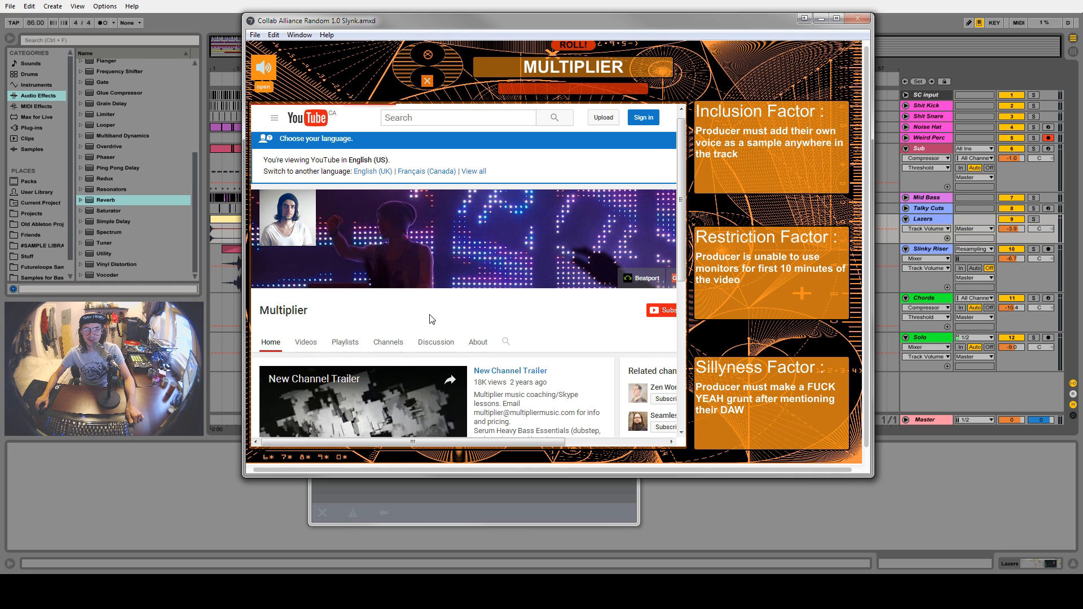